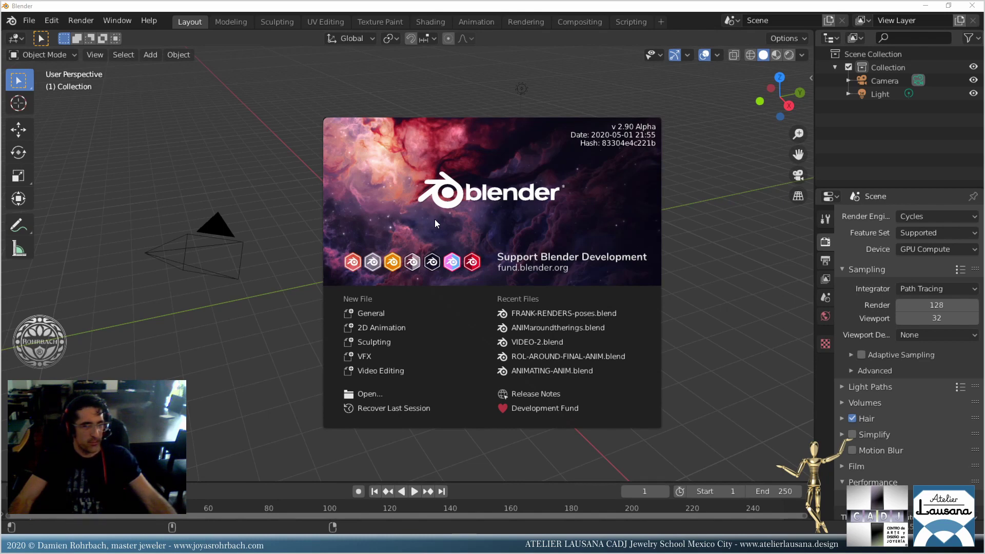
Dismiss the splash screen and add GEMSTONES-VIEWS.jpg to the scene as a reference image.
left_click(467, 226)
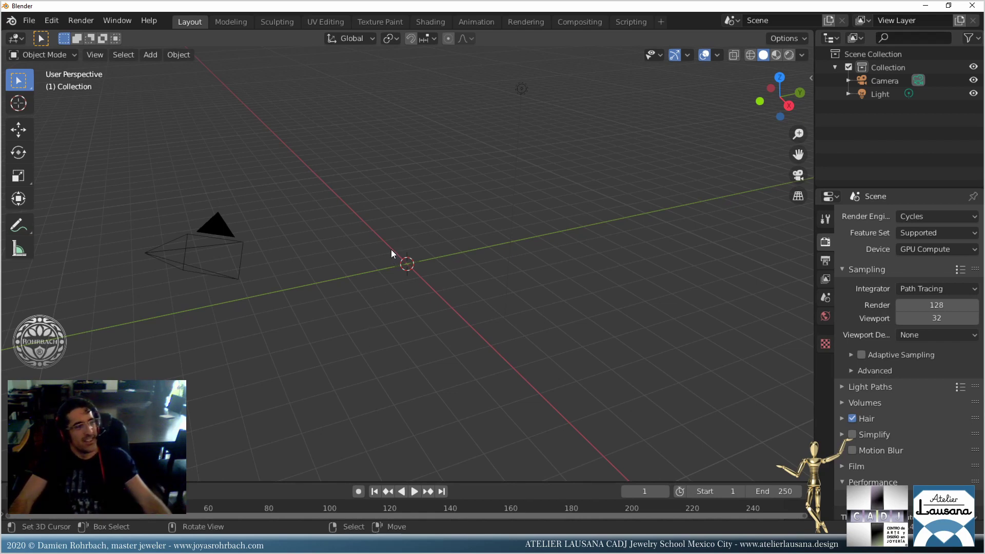
left_click(150, 55)
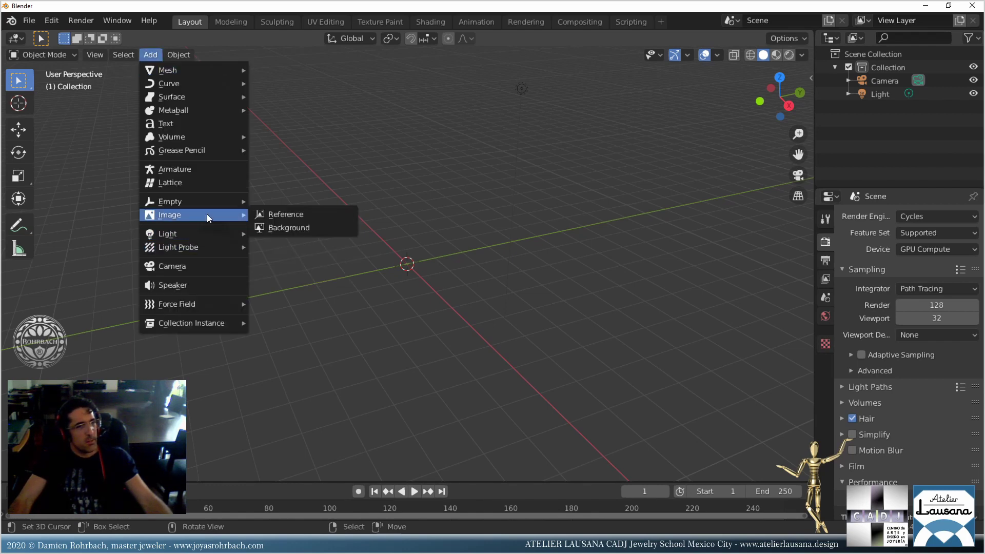
mouse_move(225, 215)
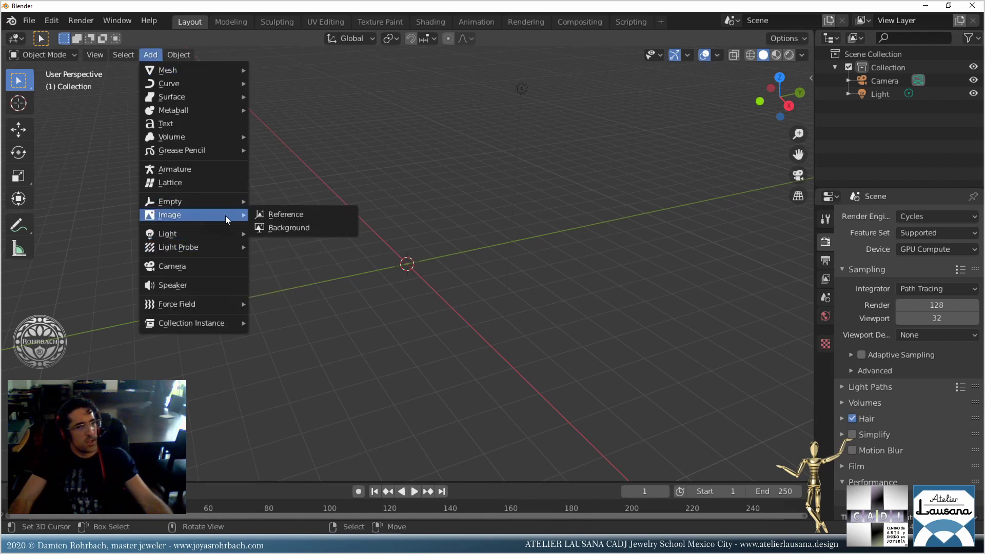
left_click(294, 214)
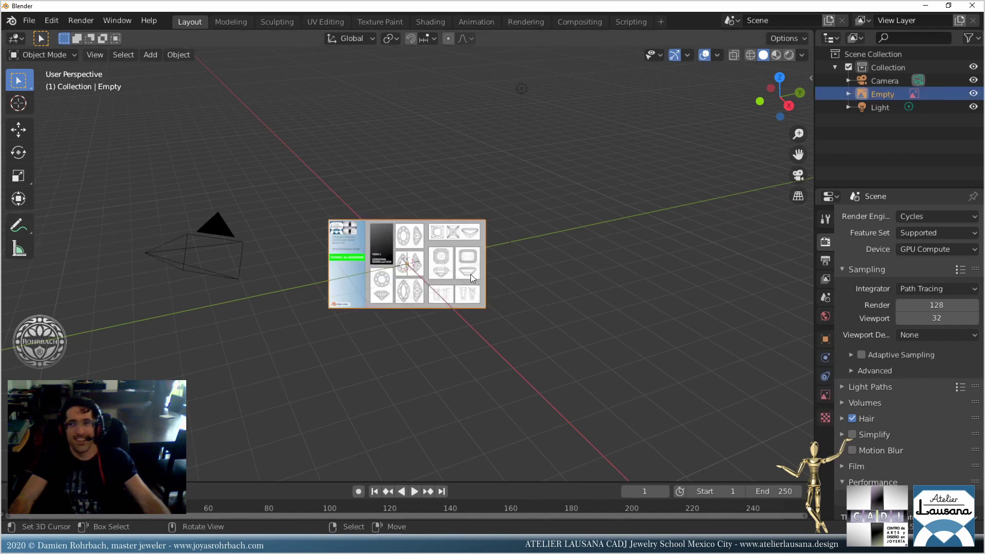
Switch to the top orthographic view and set the reference image's X, Y and Z rotation to 0°.
key("KP_1")
key("KP_7")
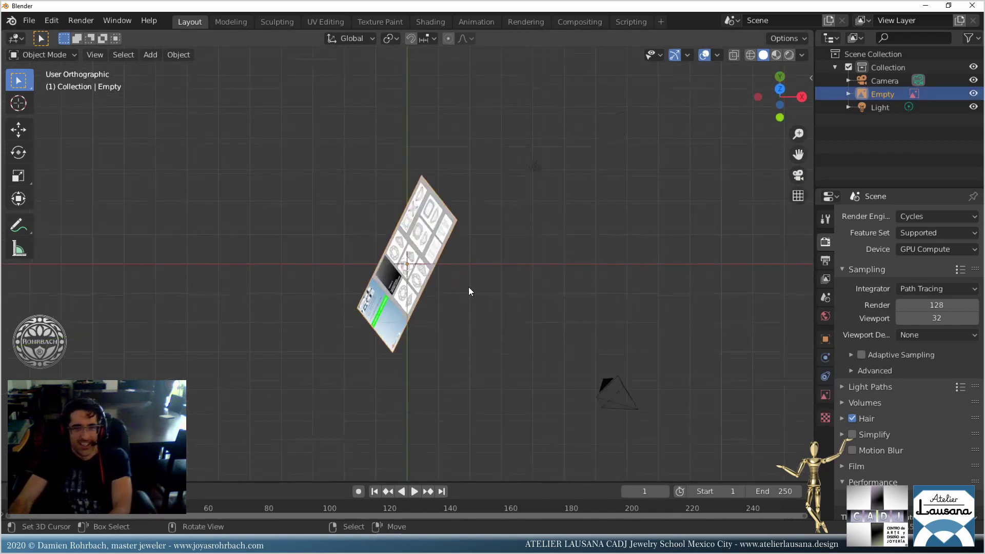
key("n")
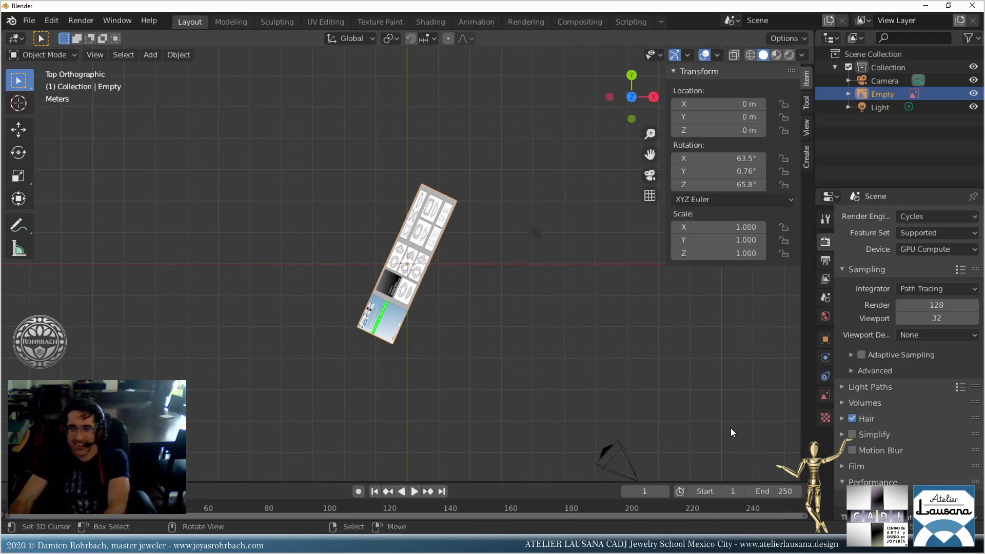
left_click(826, 394)
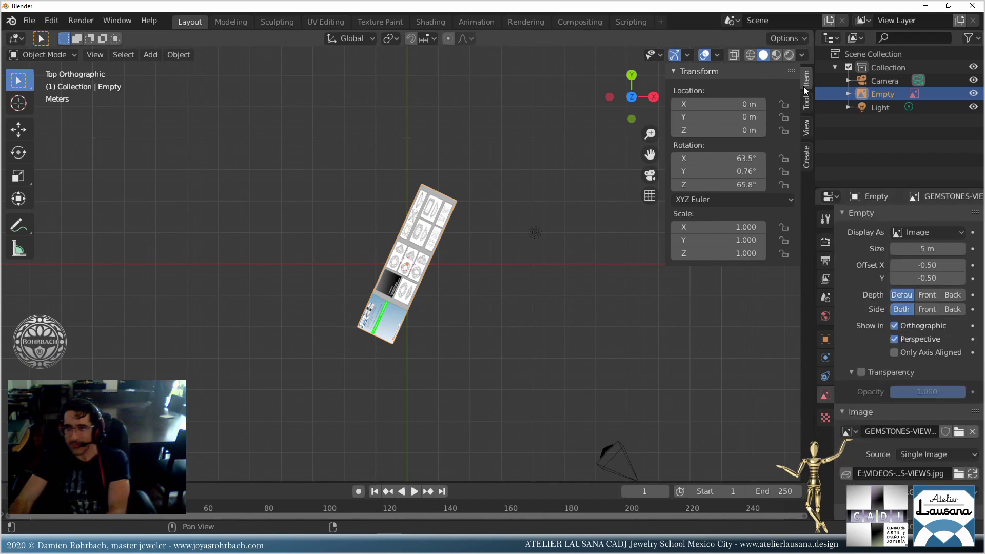
left_click(728, 159)
type("0")
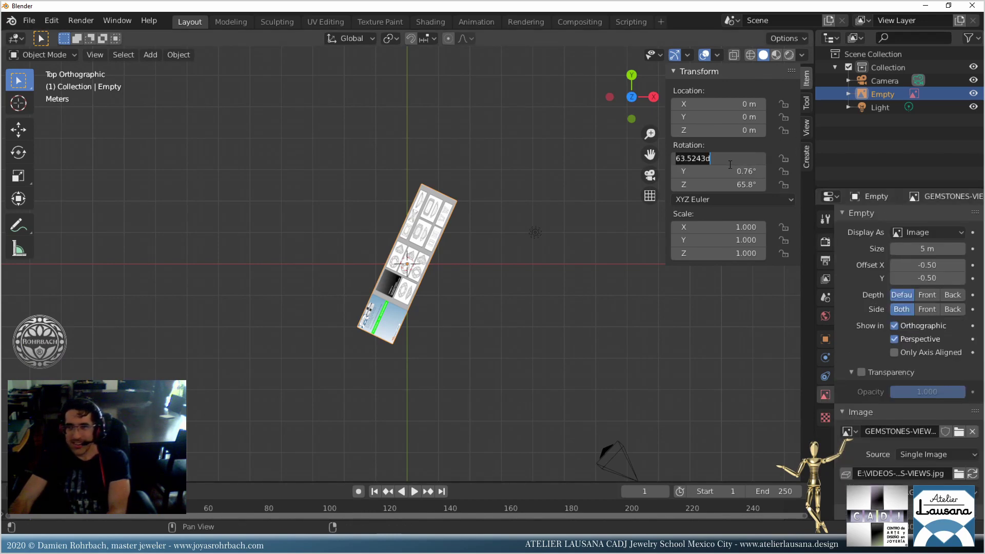
left_click(729, 167)
type("0")
left_click(725, 184)
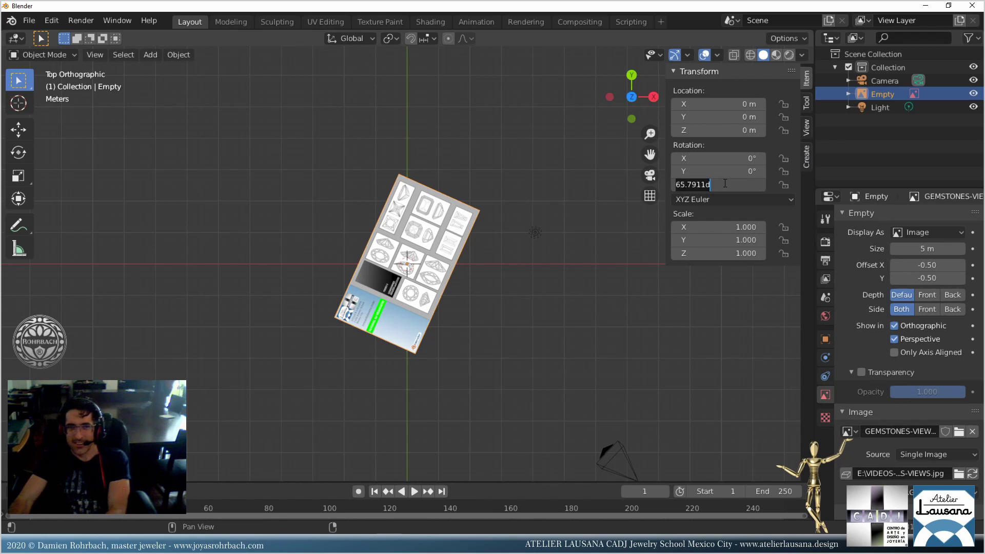
type("0")
key("Return")
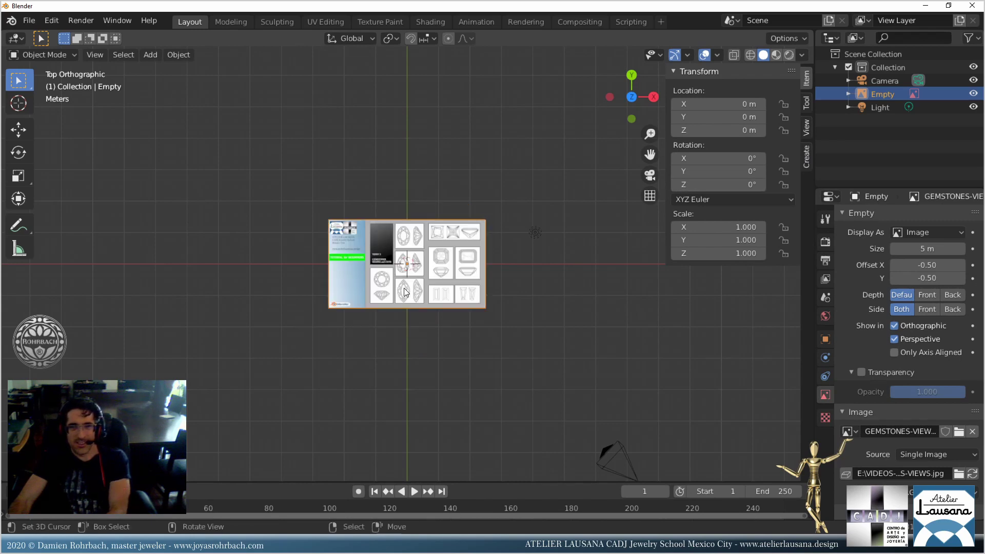
Save the scene as a Blender file in the VIDEO-3-GEMSTONES folder and hide the transform sidebar.
scroll(444, 278, "up", 3)
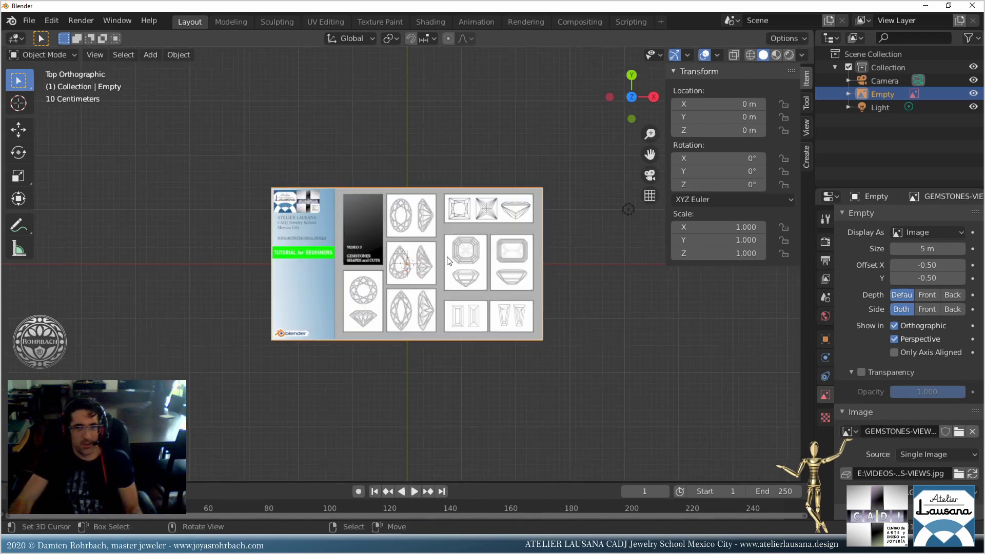
scroll(448, 257, "up", 2)
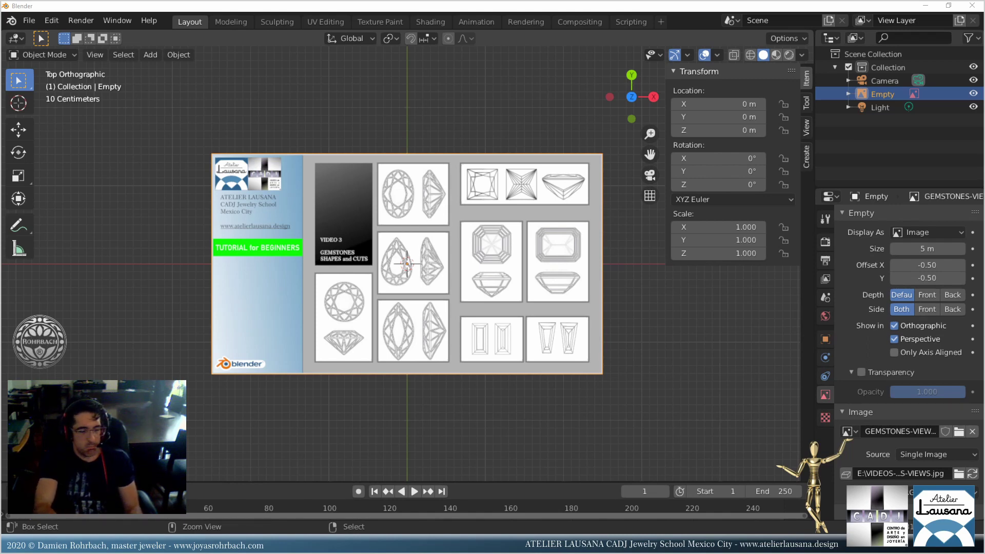
key("ctrl+s")
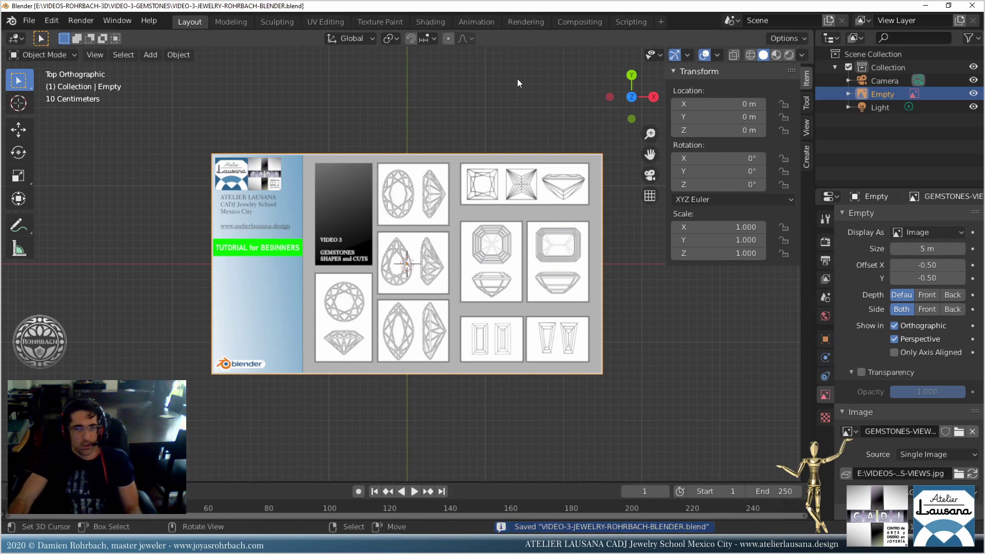
key("n")
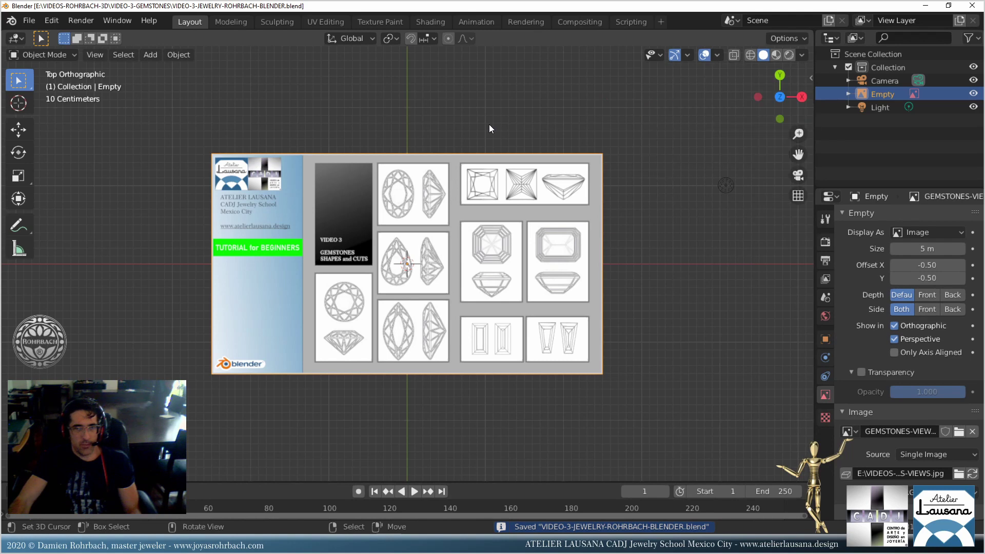
left_click(488, 124)
scroll(444, 254, "up", 3)
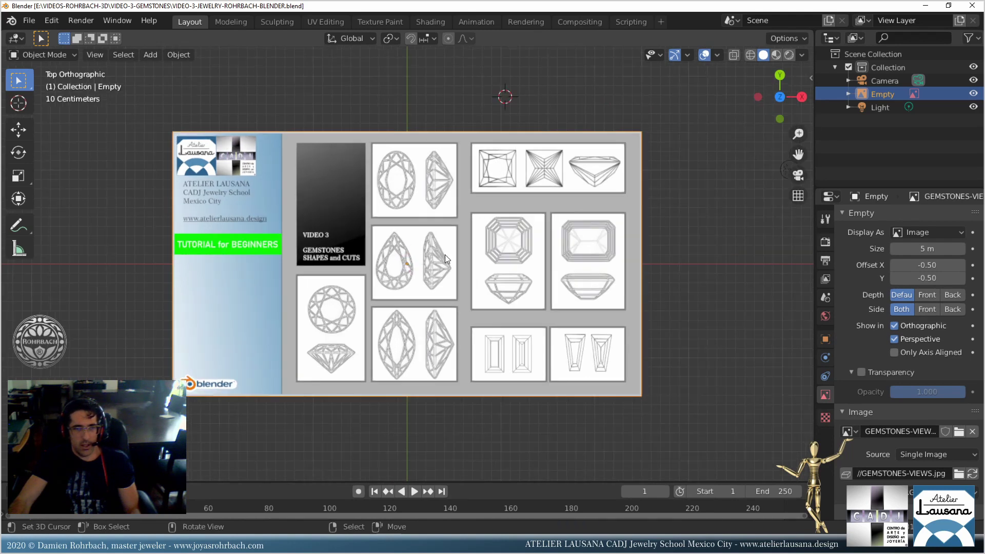
scroll(438, 275, "down", 1)
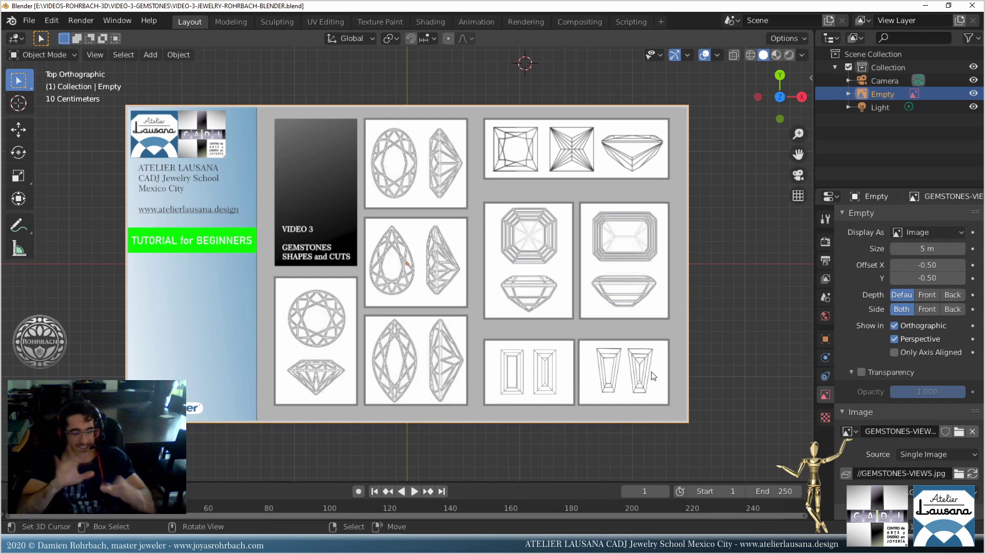
key("ctrl+s")
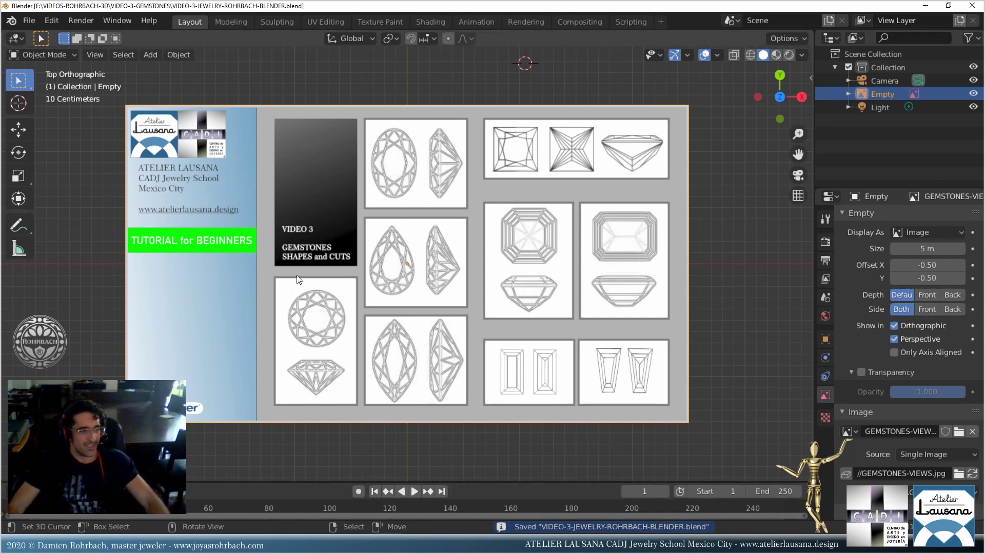
Place the 3D cursor near the origin and enable transparency on the reference image with an opacity of 0.5.
right_click(410, 276, "shift")
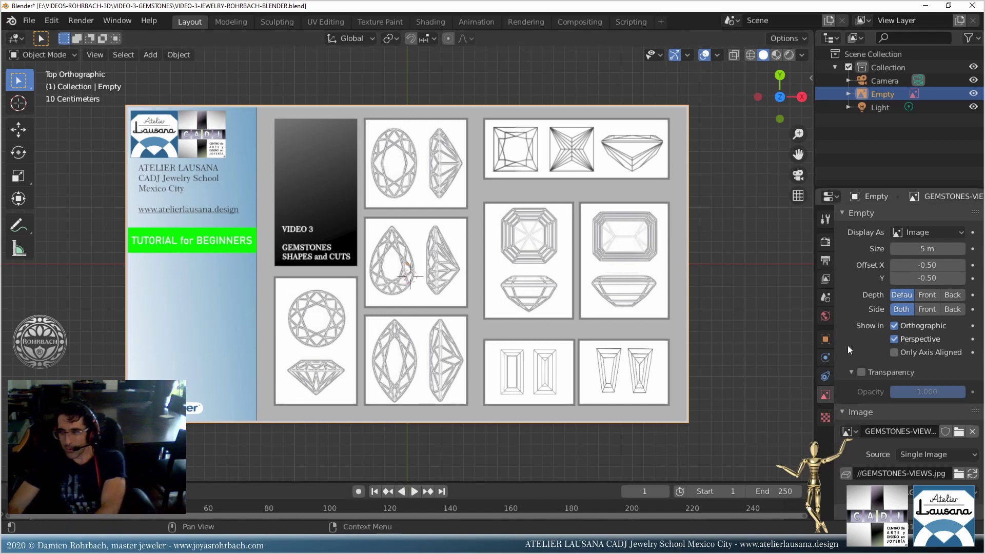
left_click(861, 372)
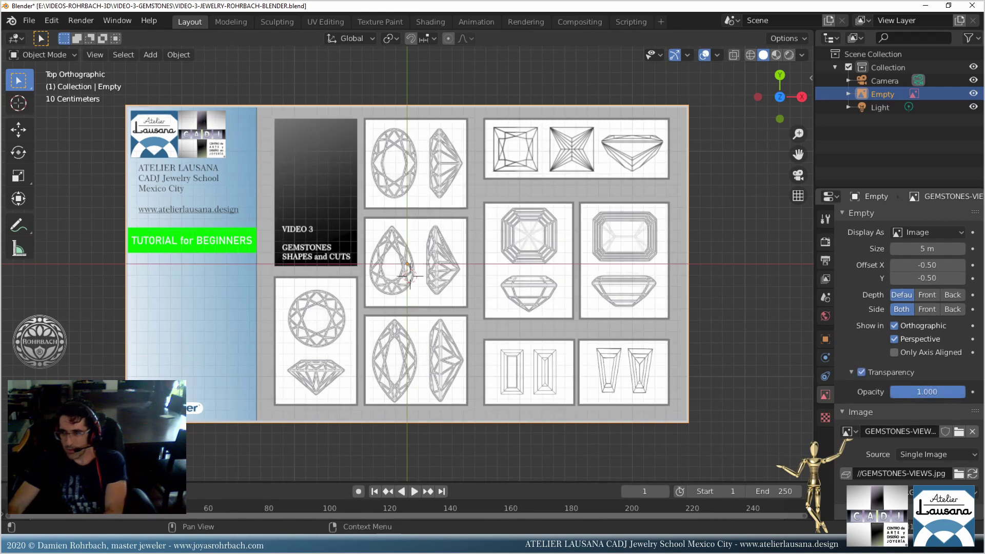
left_click(927, 392)
type("0.5")
key("Return")
Move the reference image so the top view of the round brilliant is centred on the world origin, and save the file.
key("g")
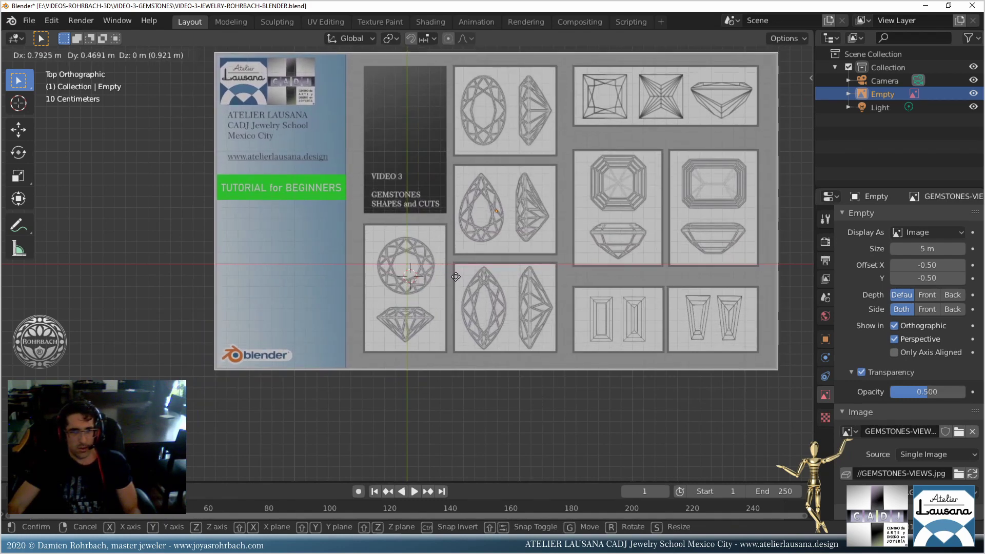
left_click(455, 275)
scroll(405, 252, "up", 10)
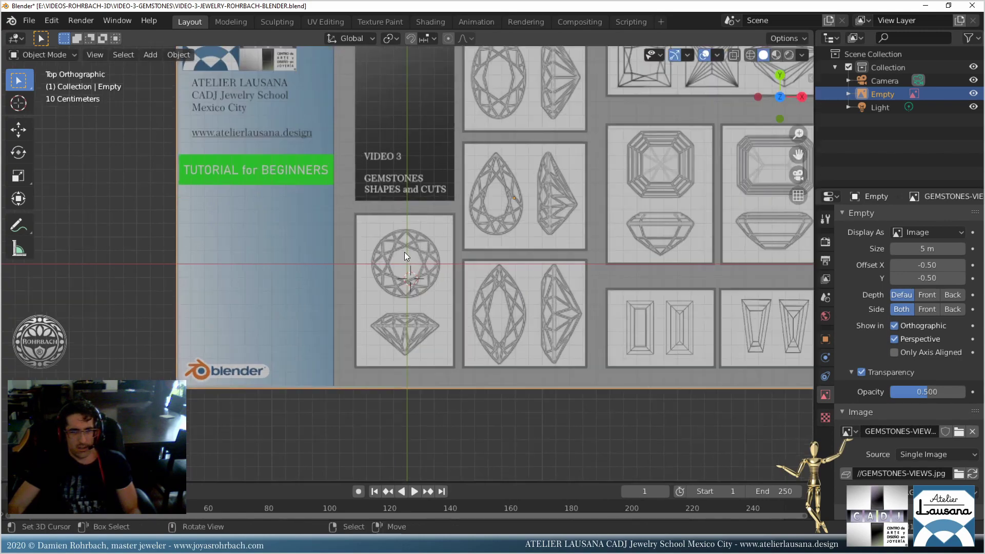
key("g")
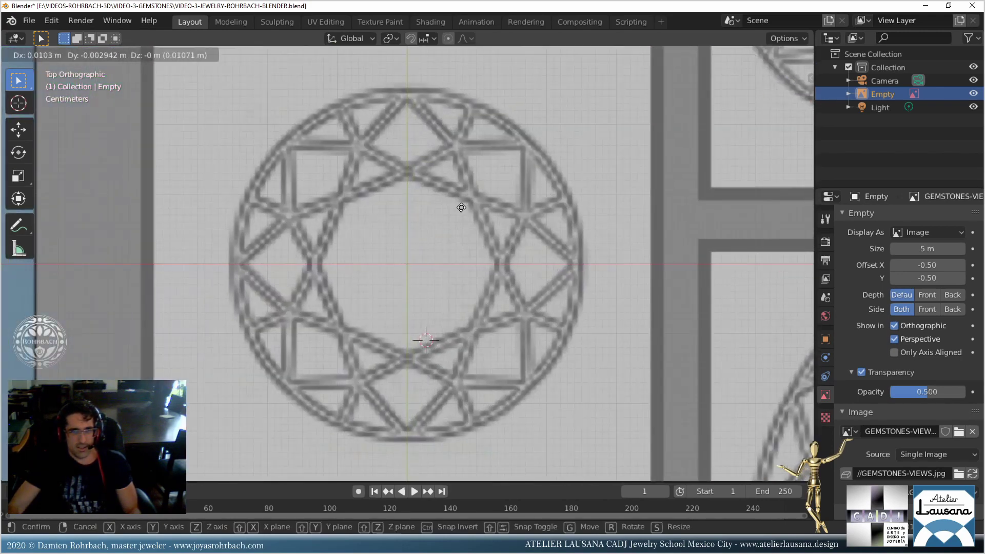
left_click(461, 208)
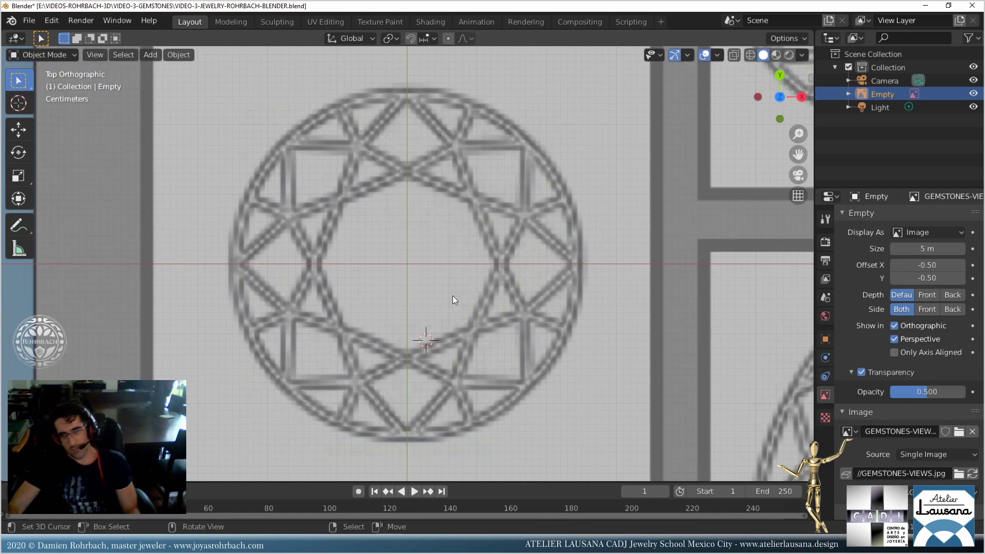
key("ctrl+s")
Examine the top and side views of the round brilliant in the reference image.
left_click(445, 194)
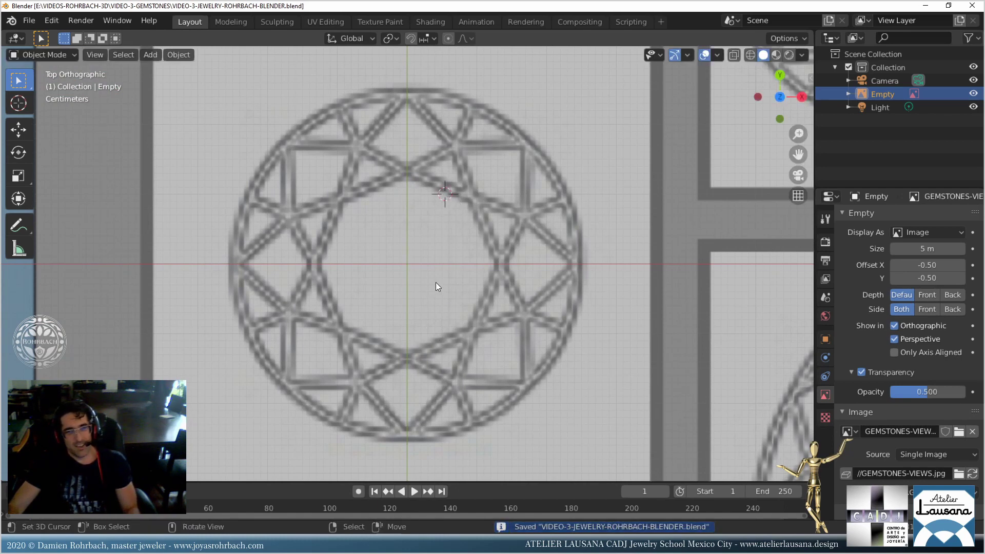
scroll(436, 284, "down", 2)
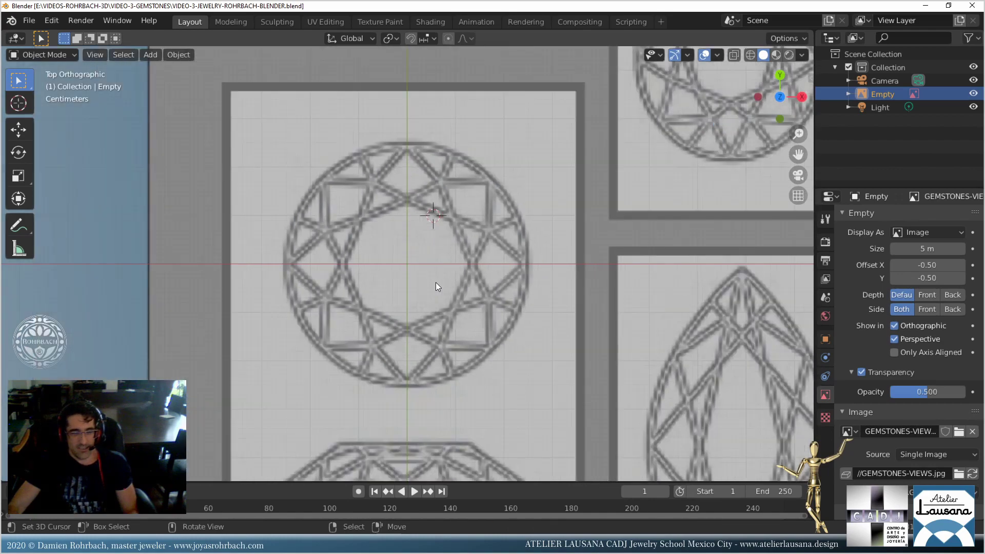
scroll(436, 283, "up", 4)
scroll(436, 284, "down", 6)
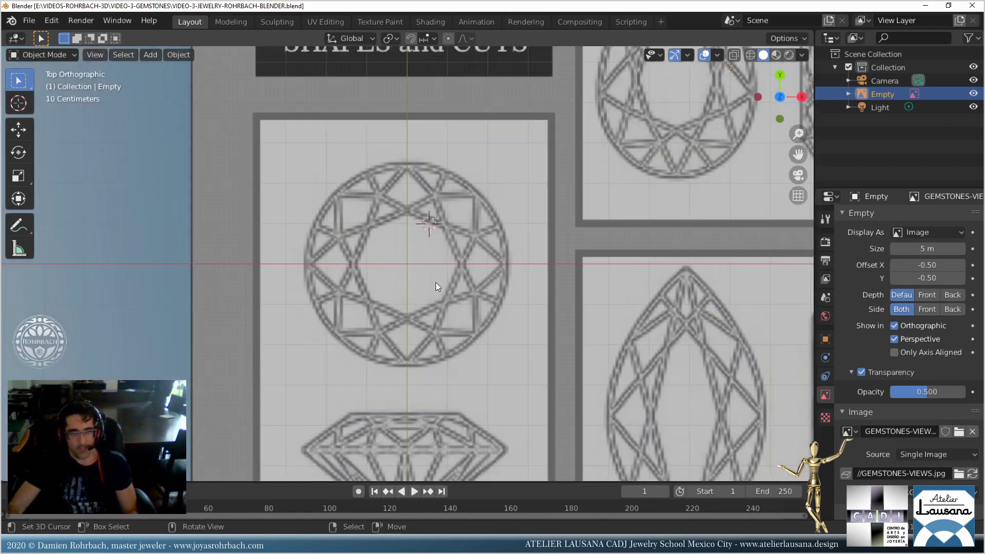
scroll(436, 285, "up", 2)
scroll(436, 285, "down", 3)
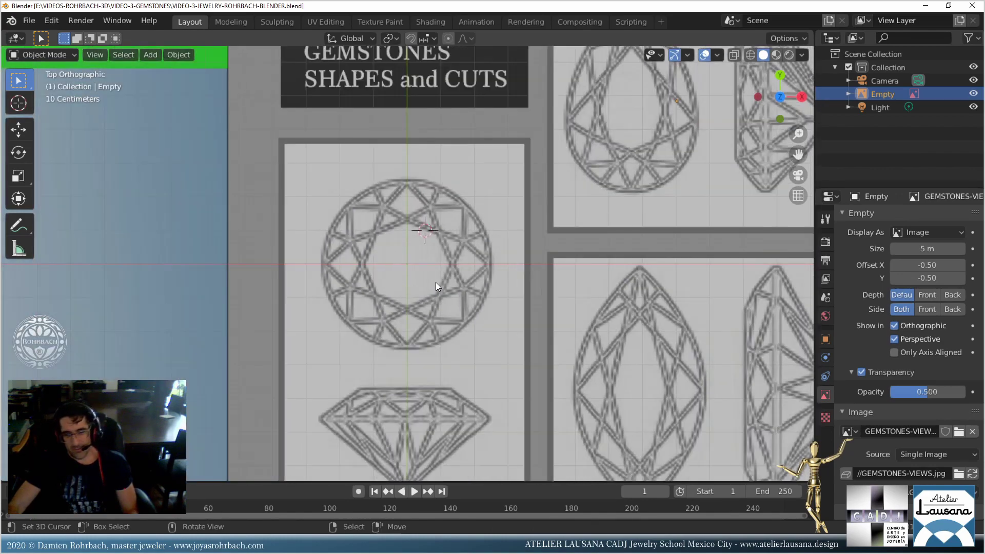
scroll(436, 287, "down", 2)
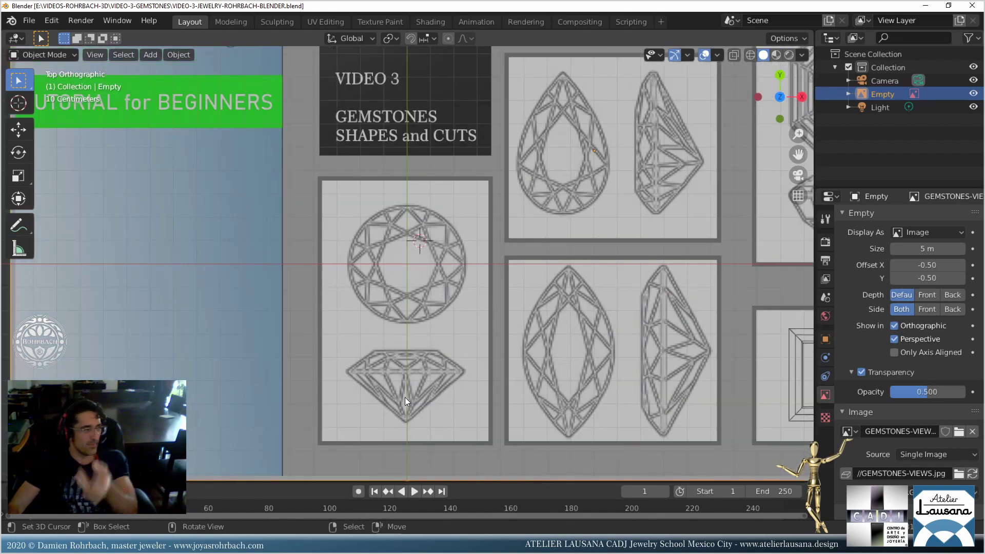
Add a mesh plane at the centre of the round brilliant's top view.
scroll(415, 242, "up", 5)
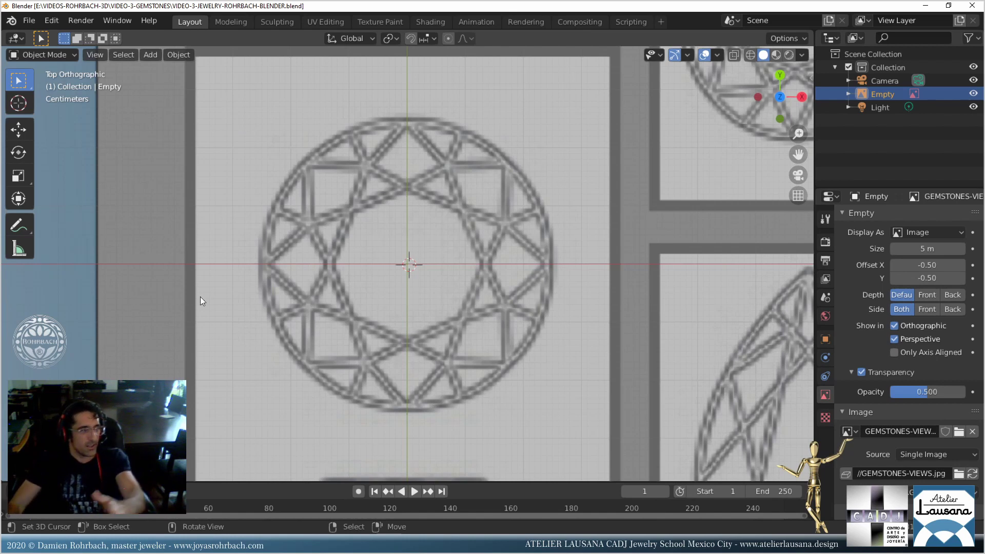
left_click(149, 55)
mouse_move(162, 69)
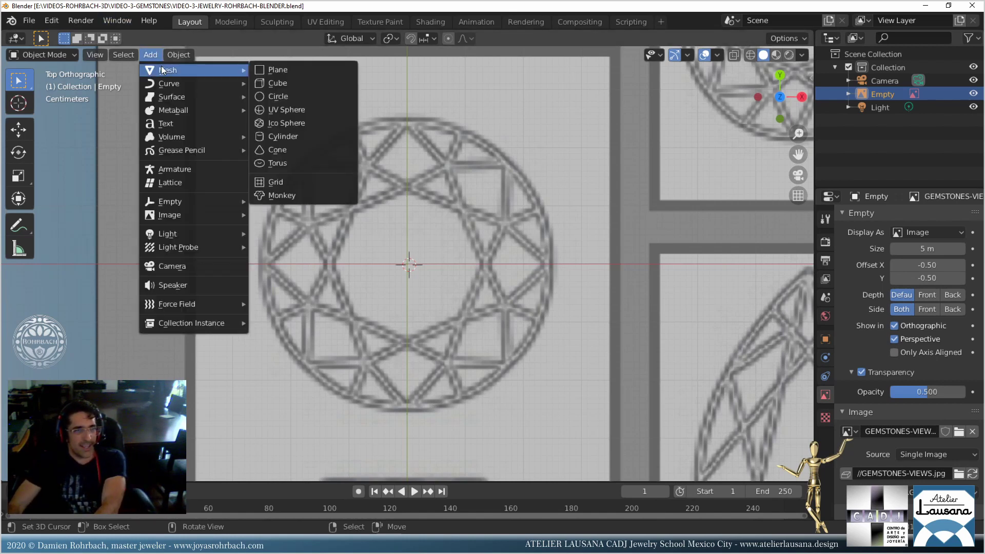
left_click(285, 70)
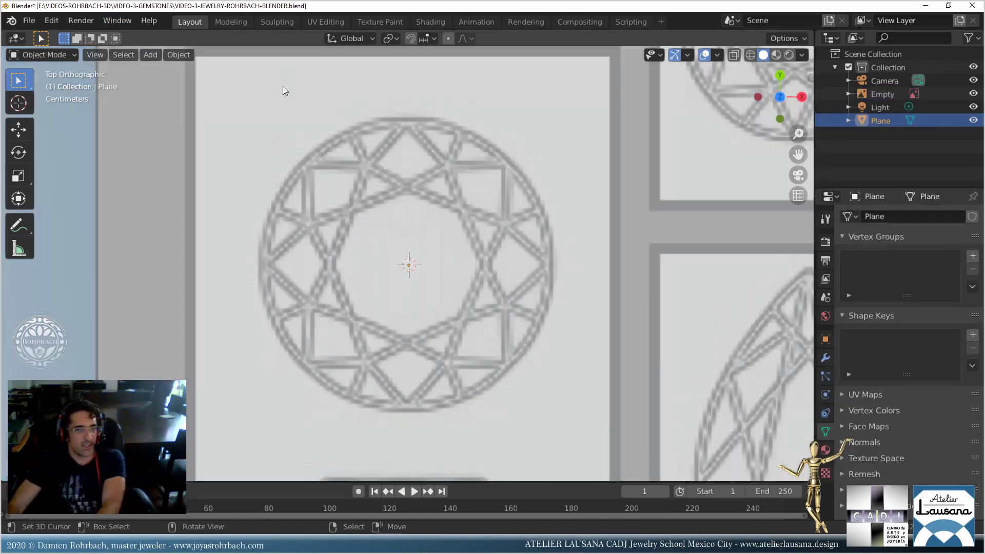
Scale the plane down to a small square inside the round brilliant's central table facet and save the file.
scroll(390, 231, "down", 6)
scroll(565, 225, "up", 4)
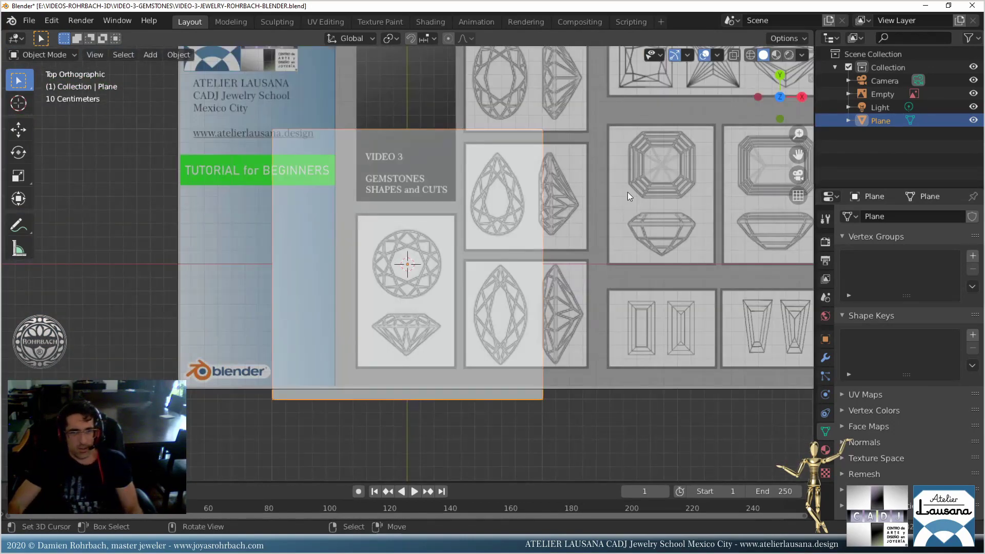
key("s")
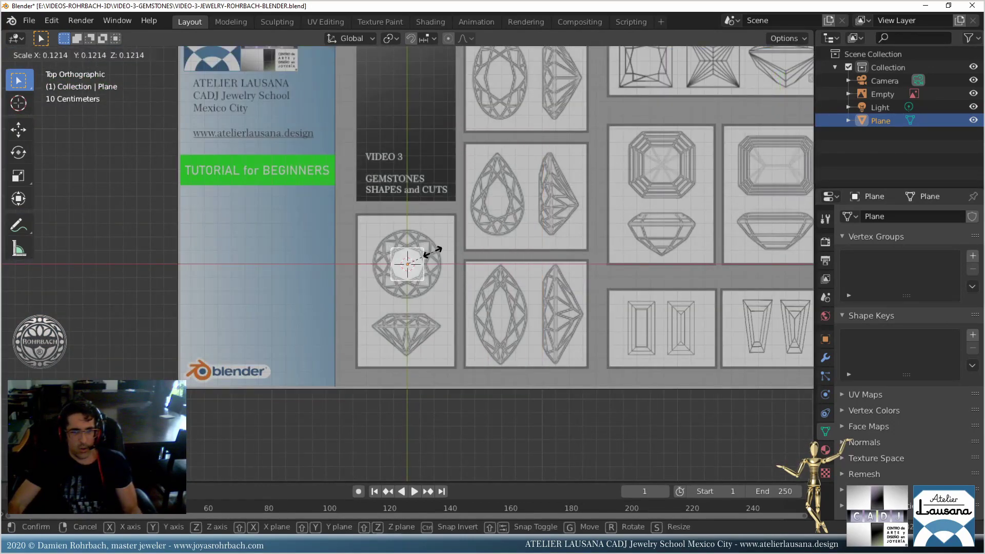
left_click(419, 258)
scroll(428, 239, "up", 10)
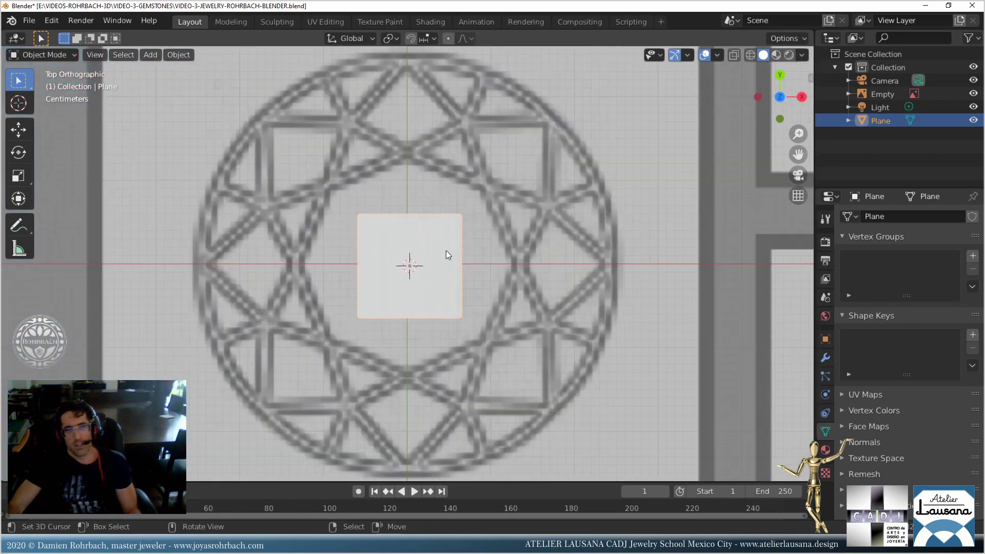
key("ctrl+s")
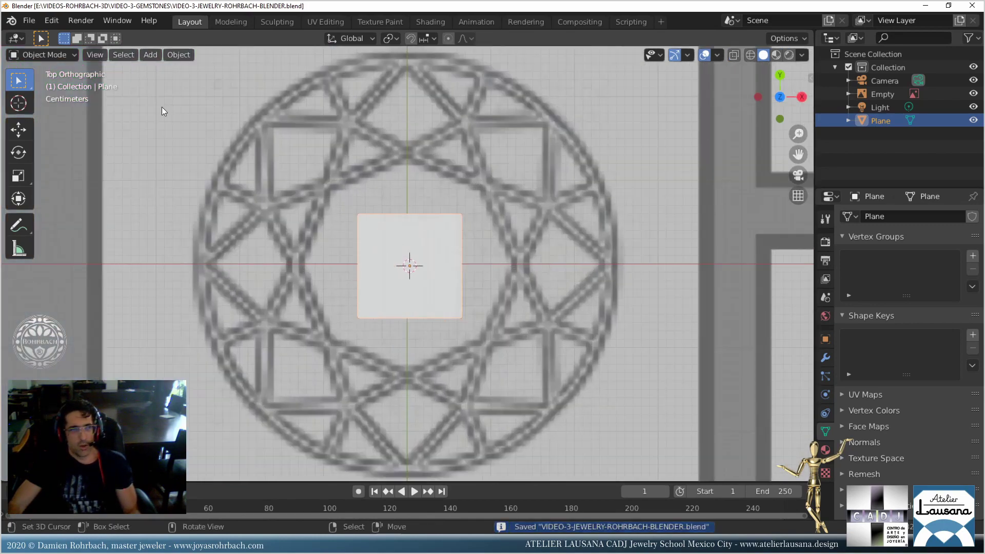
In Edit Mode, scale the plane up until its four corners meet the diagonal corners of the table facet, and save the file.
left_click(46, 54)
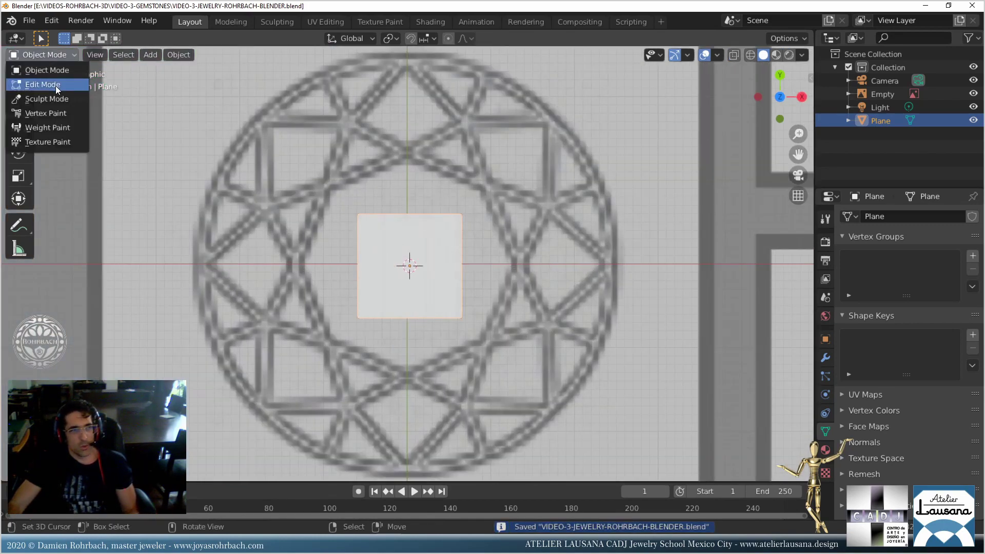
left_click(56, 84)
scroll(449, 276, "up", 1)
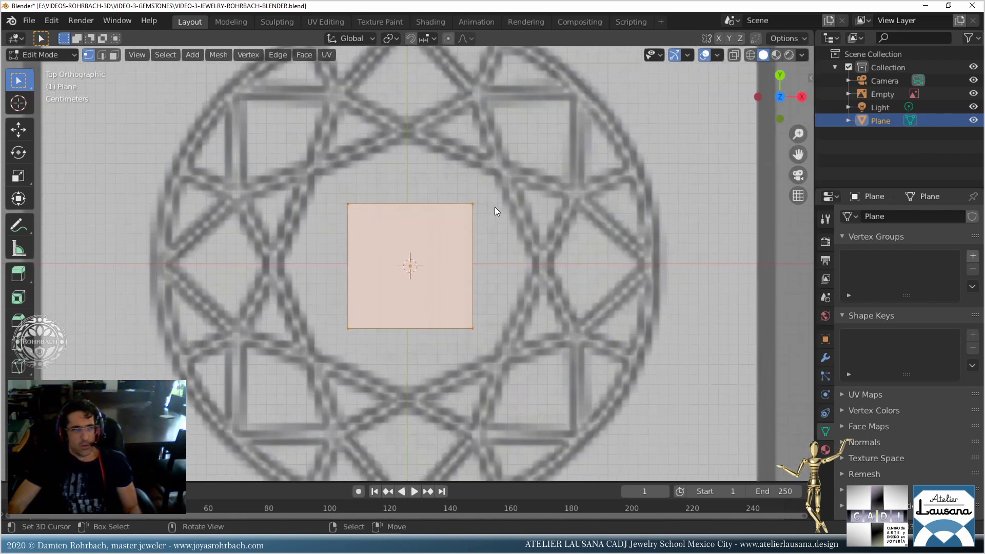
key("s")
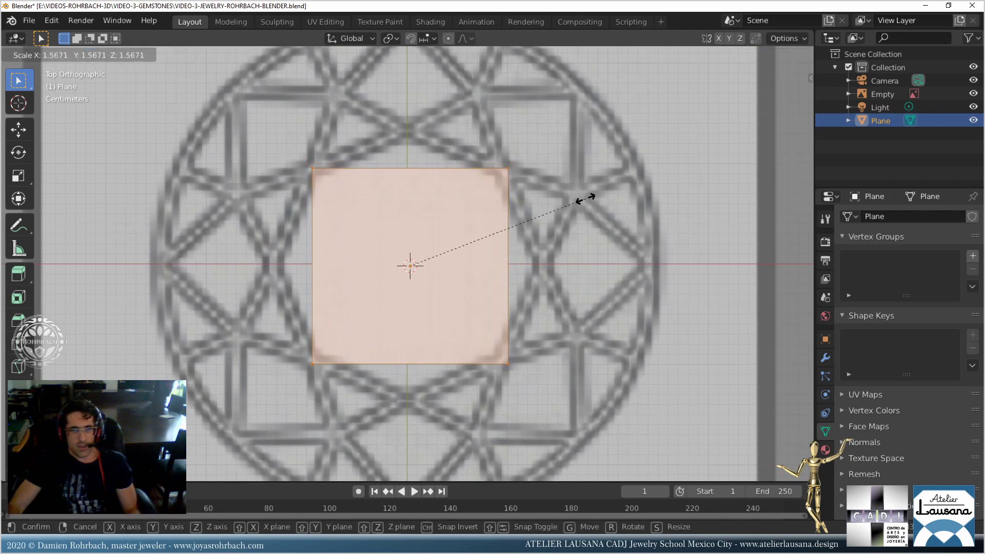
left_click(584, 198)
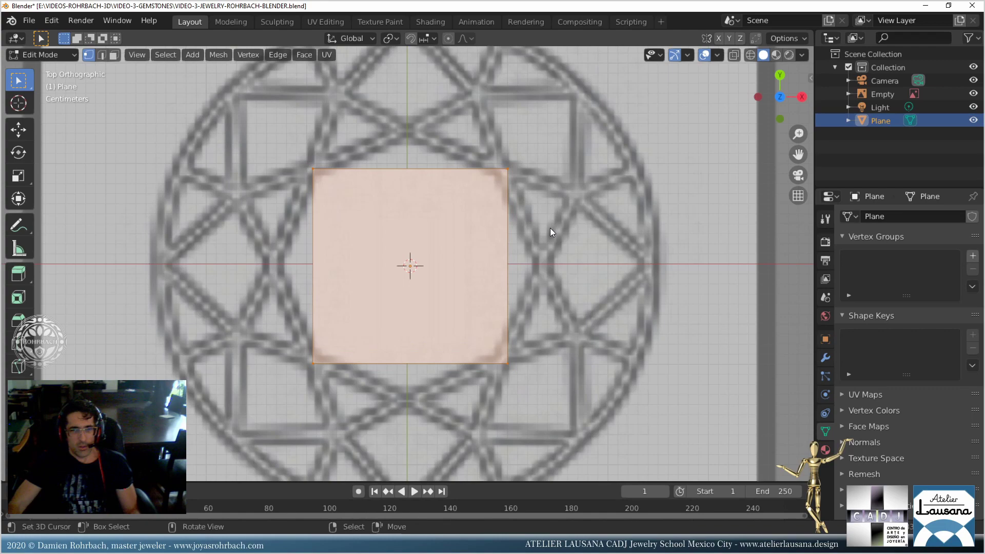
key("s")
left_click(564, 172)
key("ctrl+s")
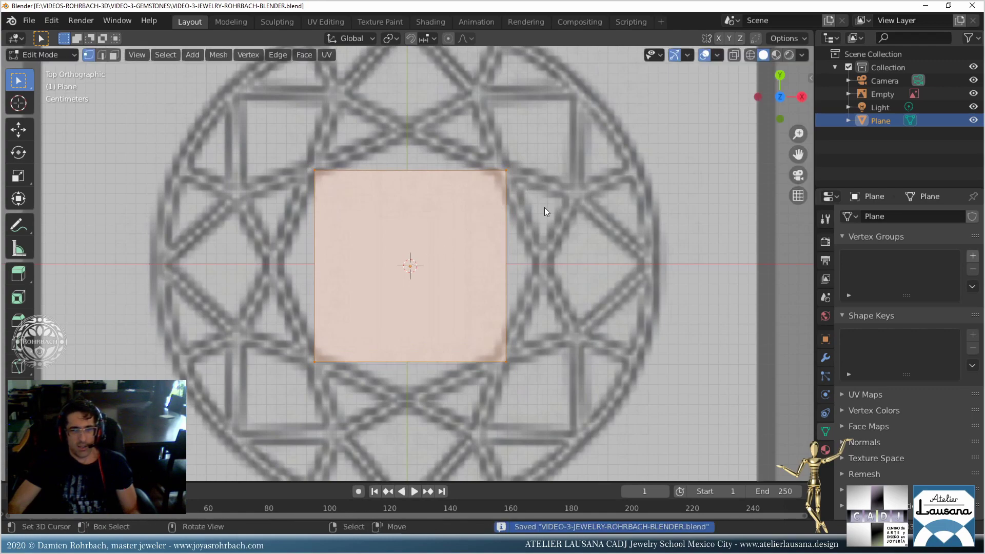
scroll(531, 227, "down", 3)
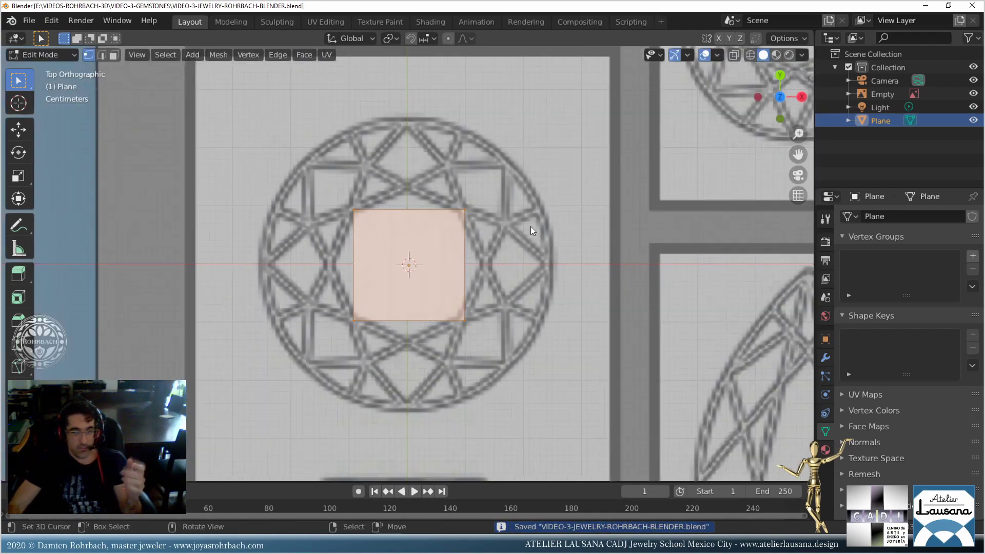
scroll(513, 192, "up", 3)
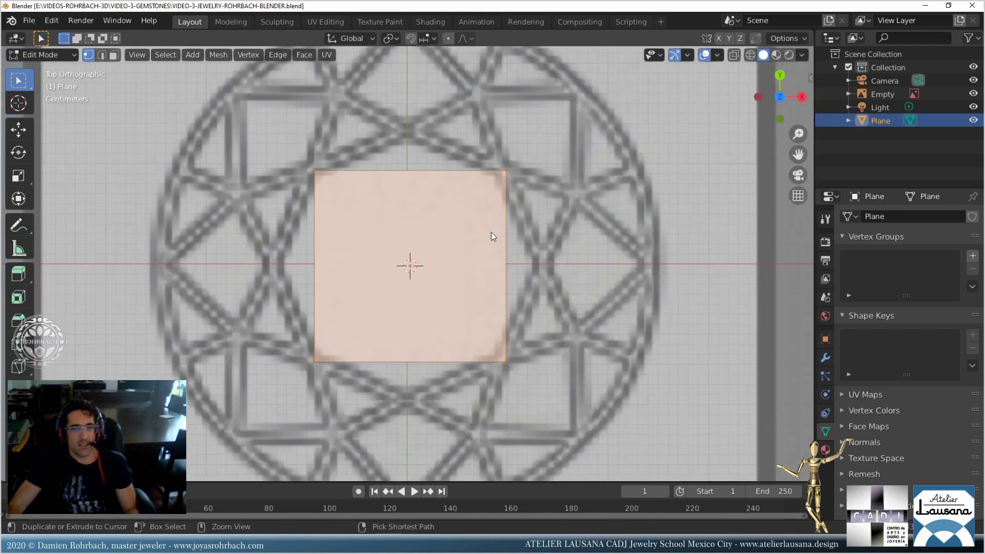
key("ctrl+s")
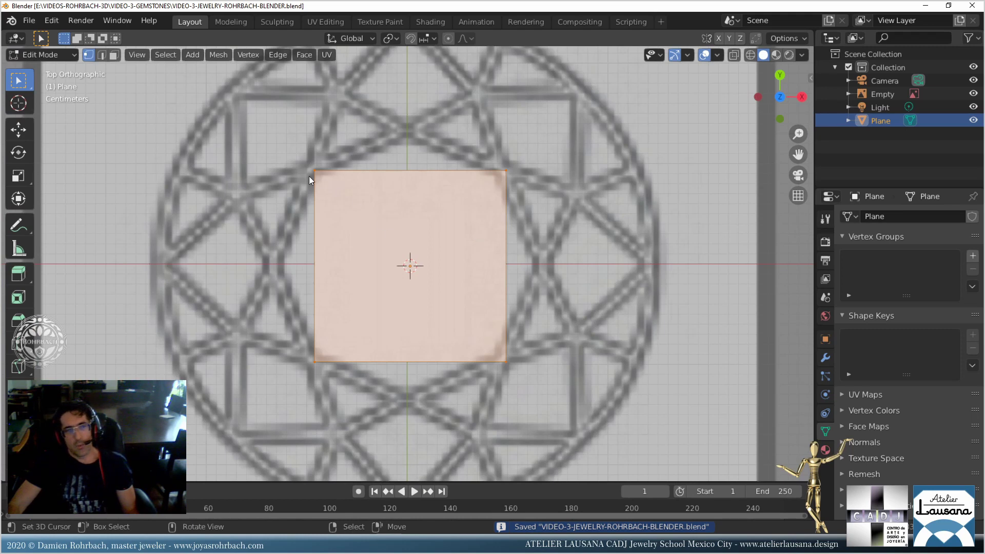
Subdivide the plane once and delete its centre vertex, leaving only the eight-vertex outline.
key("w")
left_click(433, 215)
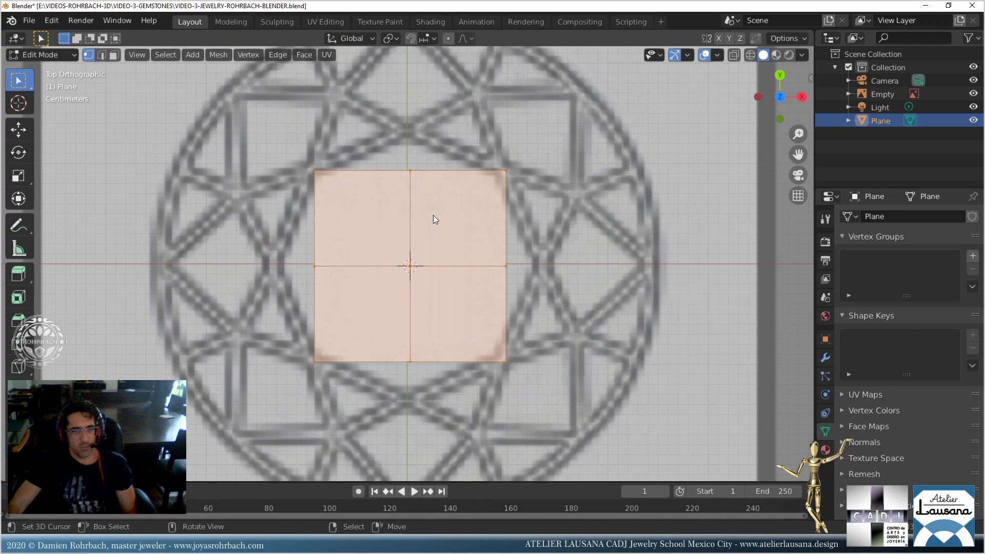
left_click(418, 269)
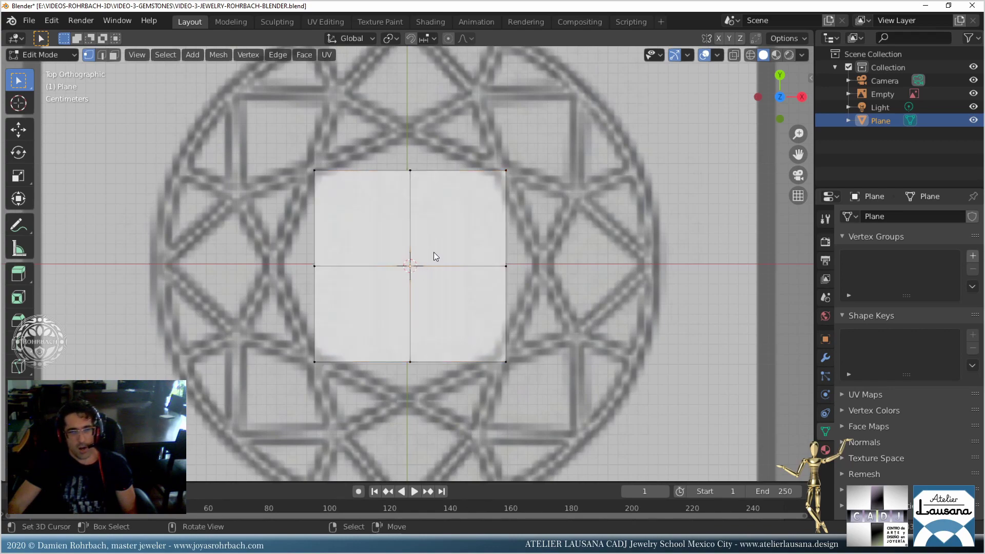
right_click(467, 233, "shift")
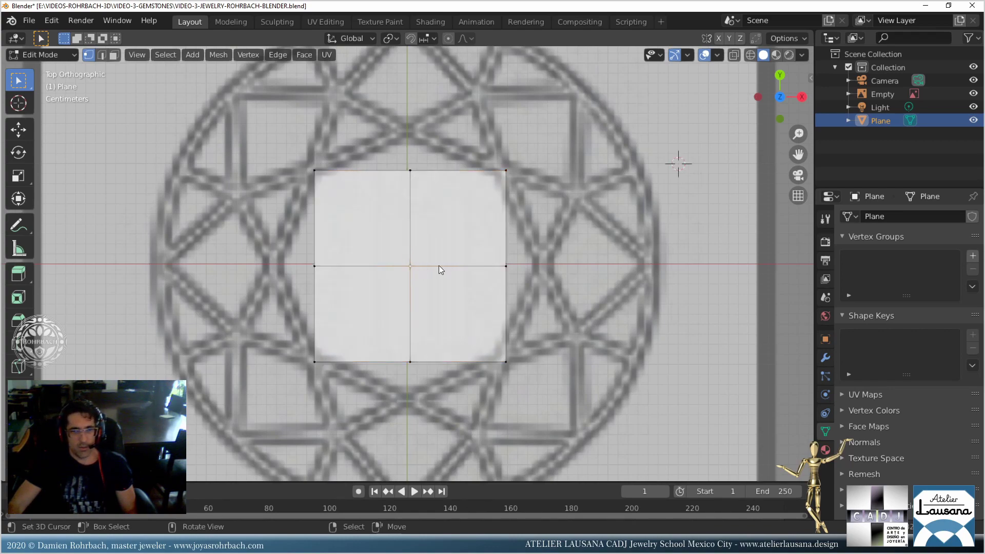
middle_click_drag(413, 266, 411, 239)
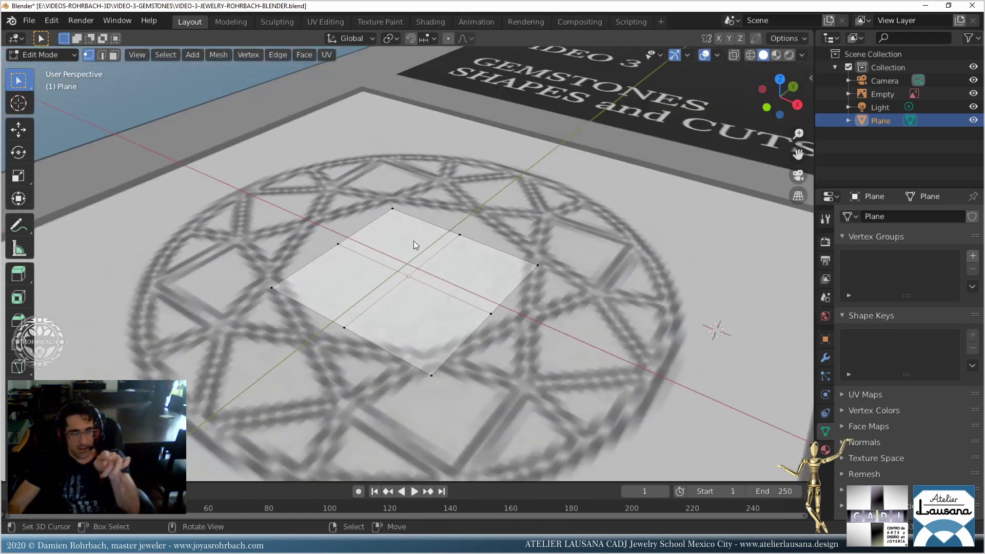
key("x")
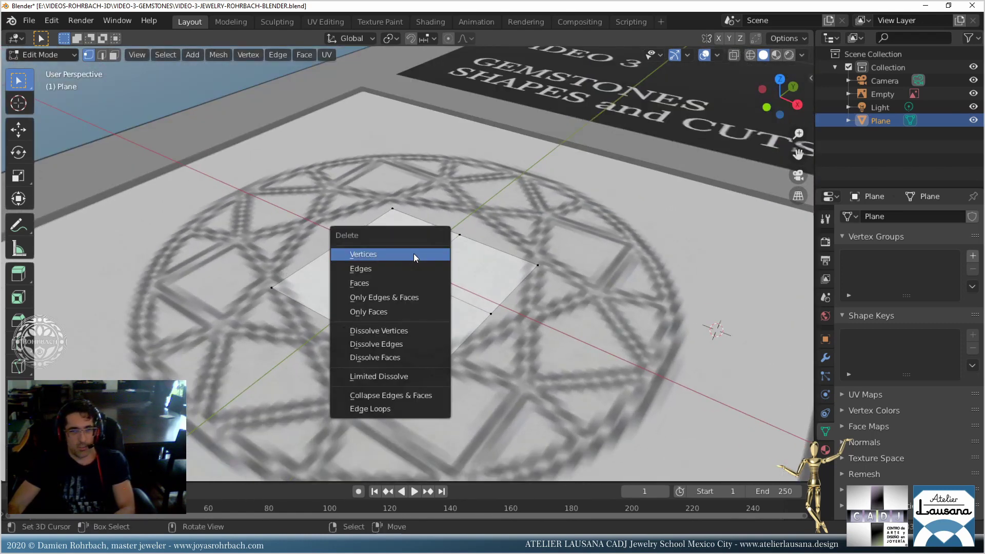
key("Escape")
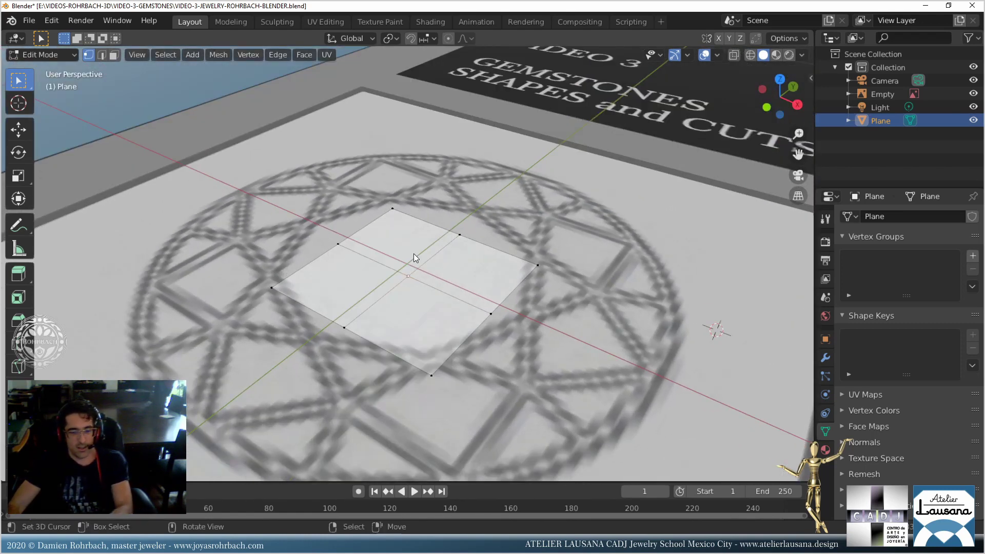
key("x")
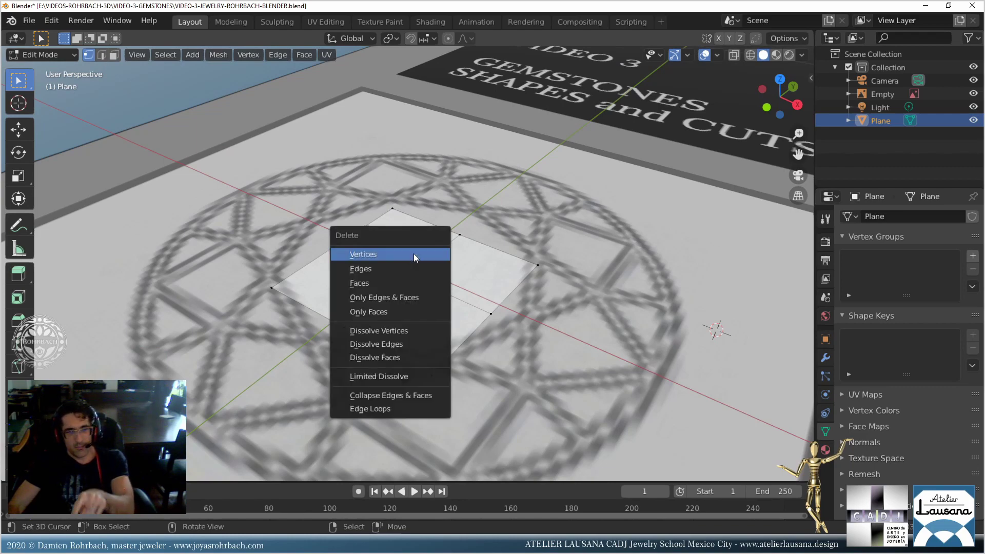
left_click(413, 253)
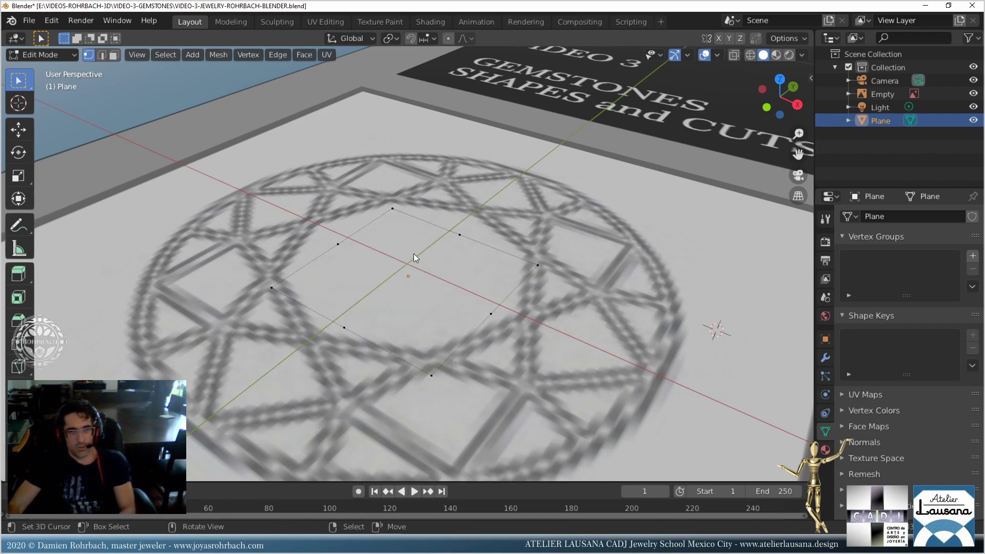
In top view, set the global median X and Y of all the outline's vertices to 0 m and save the file.
key("KP_7")
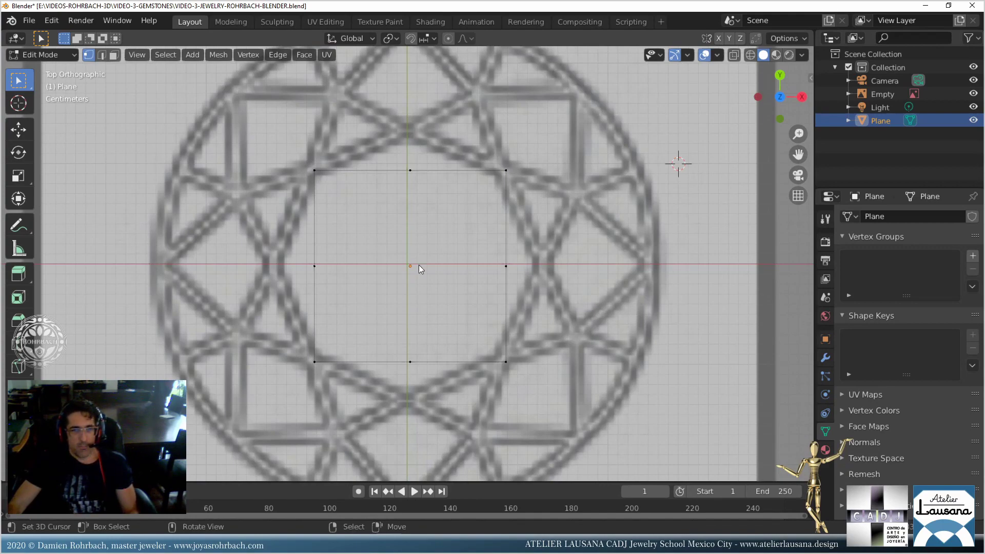
scroll(419, 265, "down", 4)
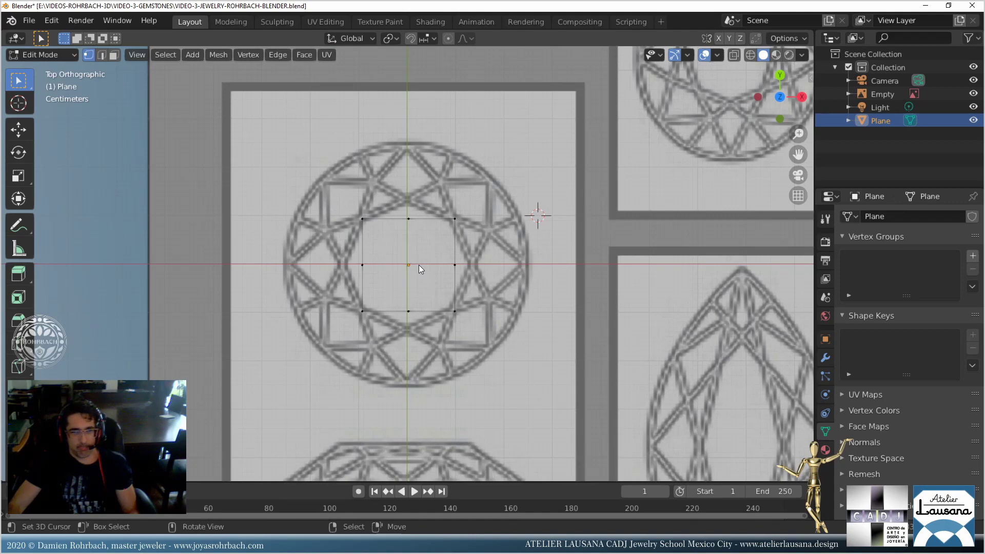
scroll(419, 265, "up", 2)
scroll(418, 265, "up", 2)
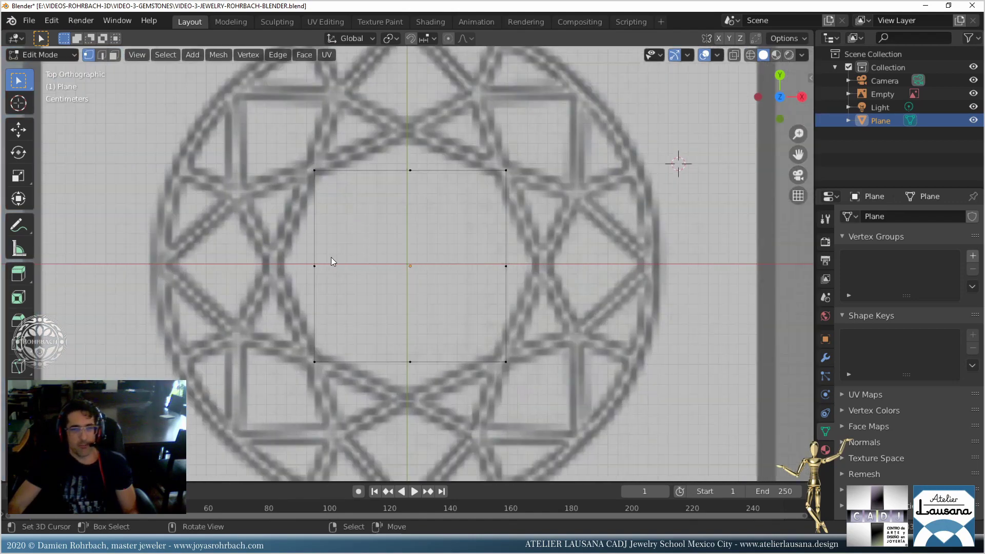
key("a")
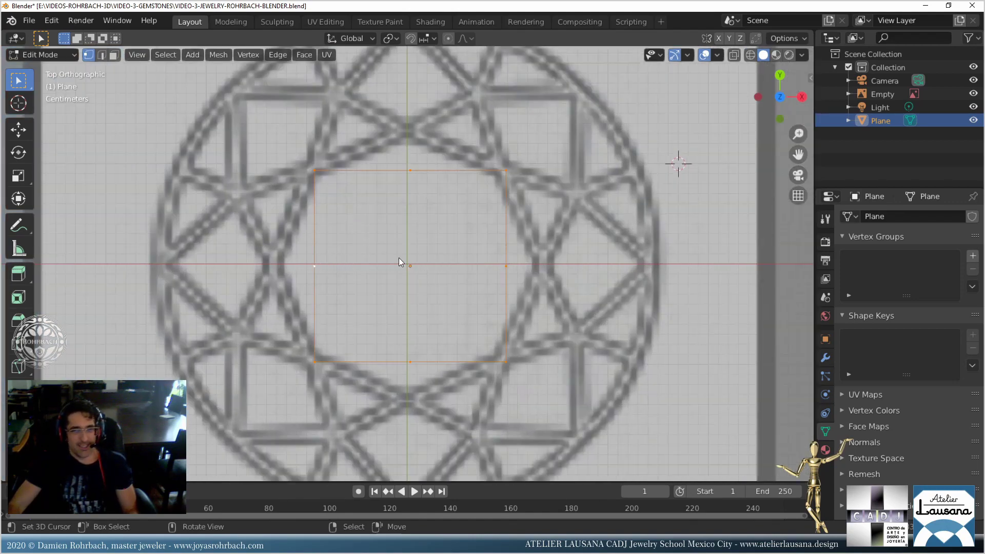
key("n")
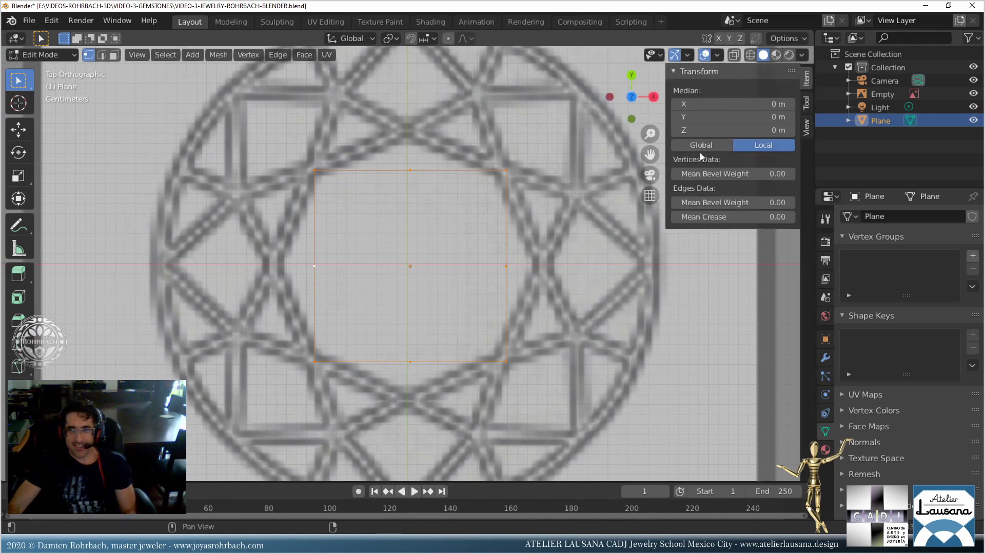
left_click(699, 146)
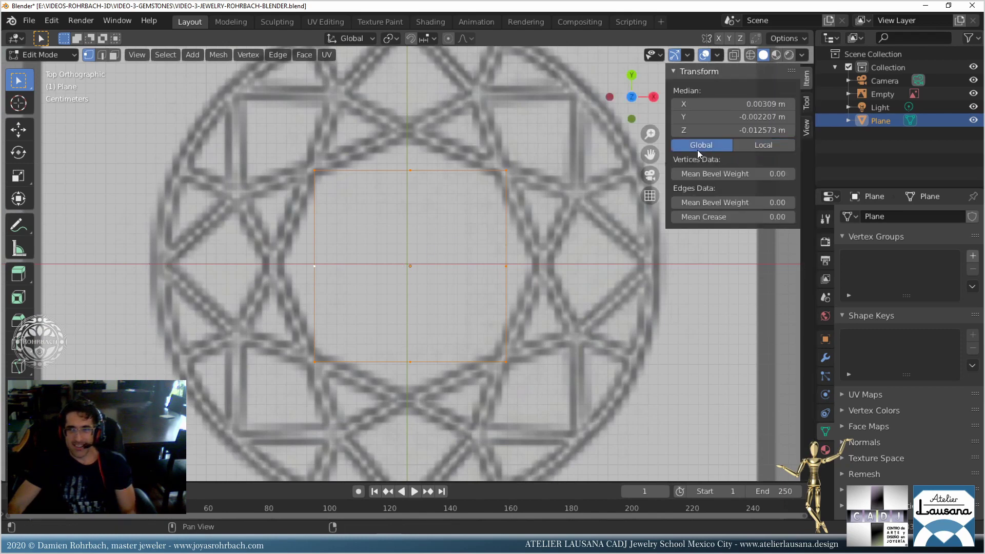
double_click(729, 103)
type("0")
key("Return")
double_click(742, 117)
type("0")
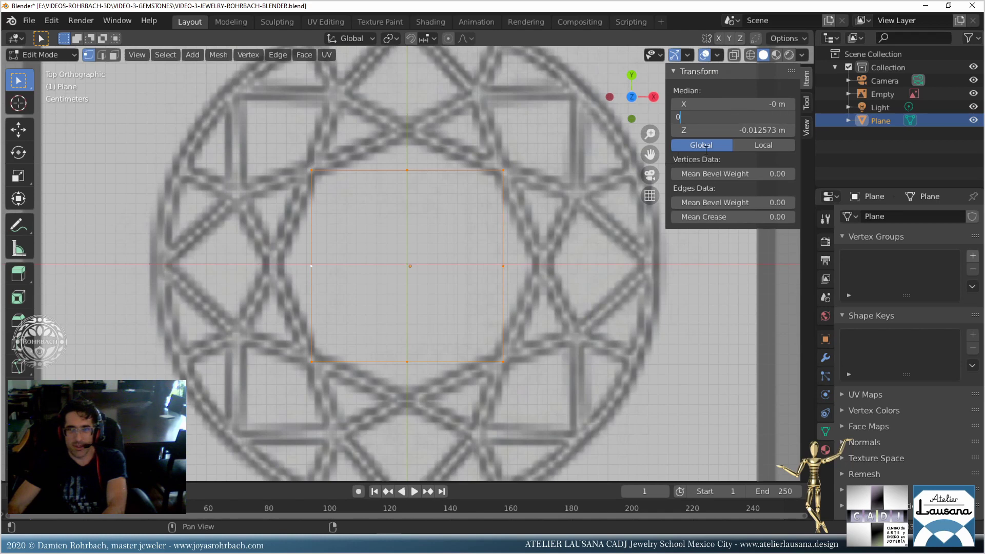
key("Return")
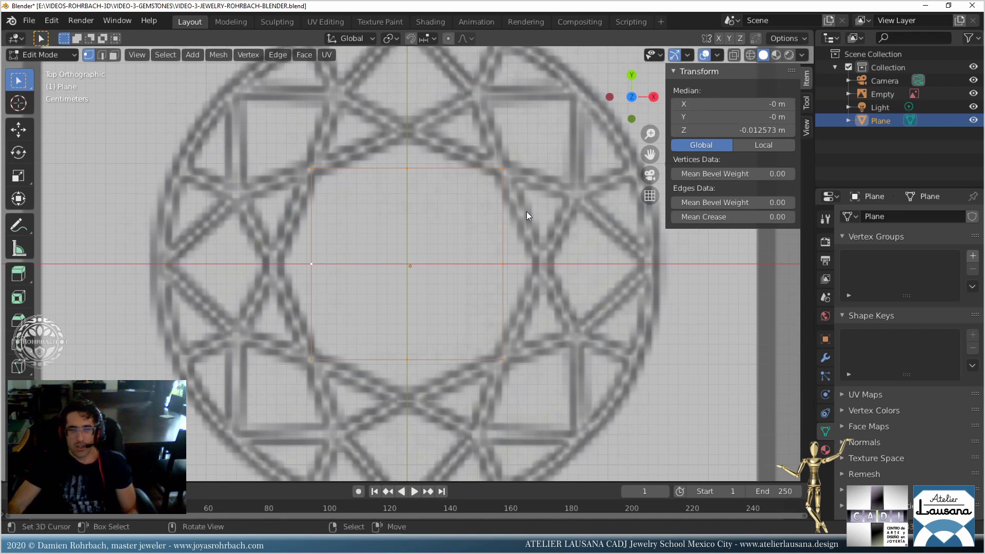
key("ctrl+s")
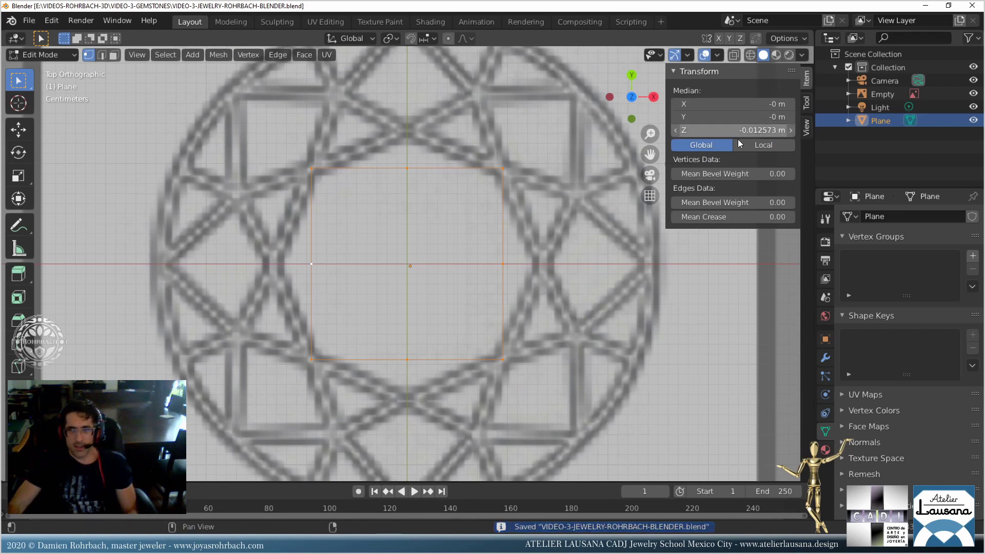
Set the outline's global median Z to 0 m.
left_click(728, 129)
type("0")
key("Return")
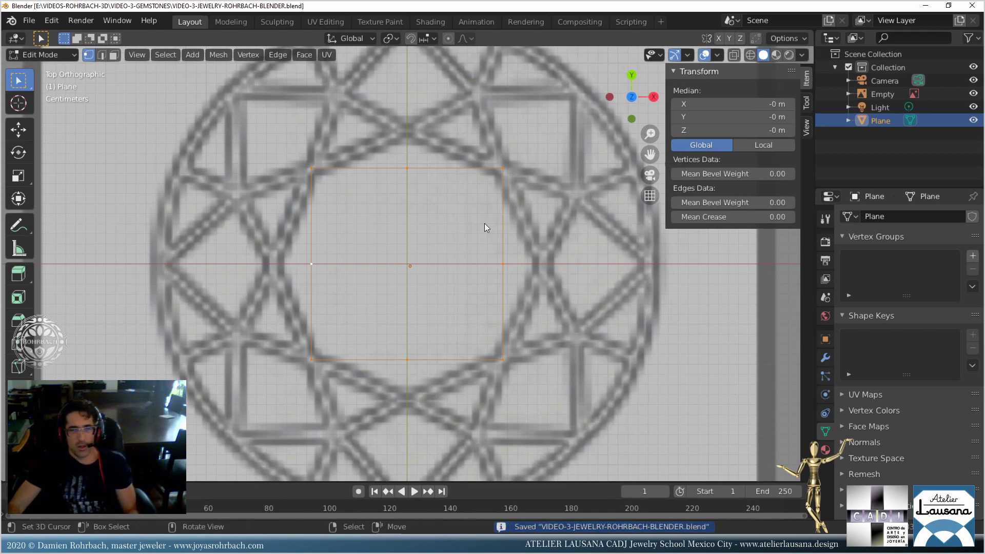
Scale the four mid-edge vertices outward together by about 1.34 to match the table facet's axis points, and save the file.
left_click(411, 173)
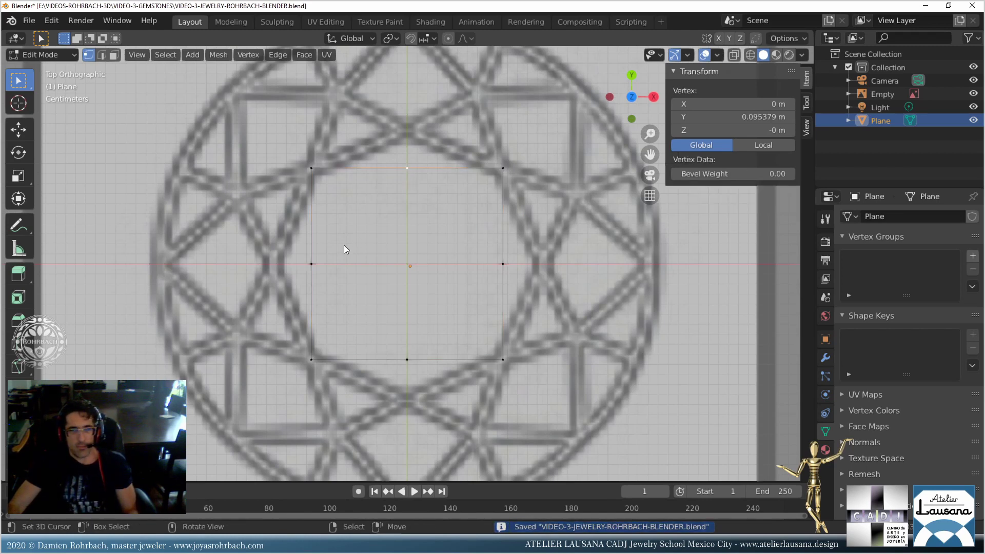
left_click(319, 264)
left_click(403, 361, "shift")
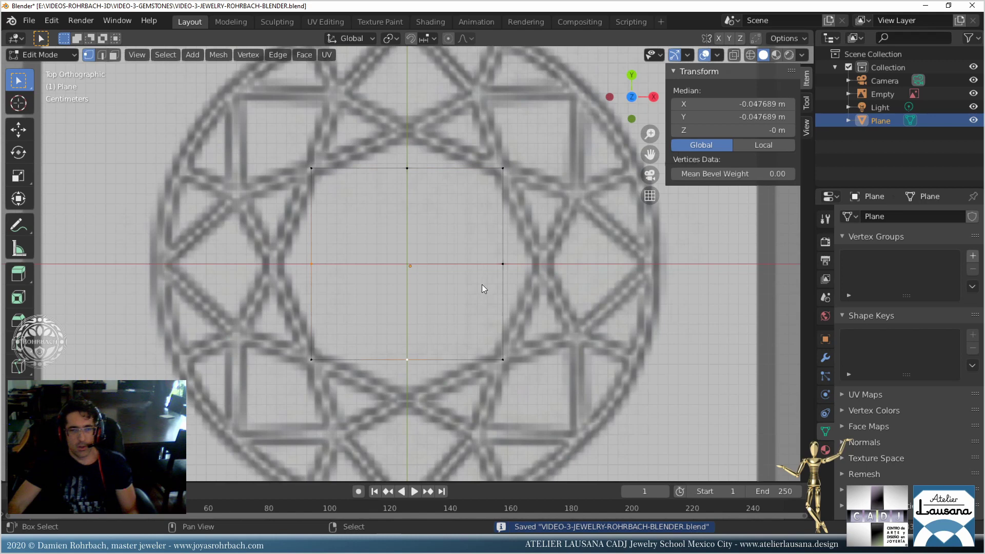
left_click(506, 256, "shift")
left_click(409, 170, "shift")
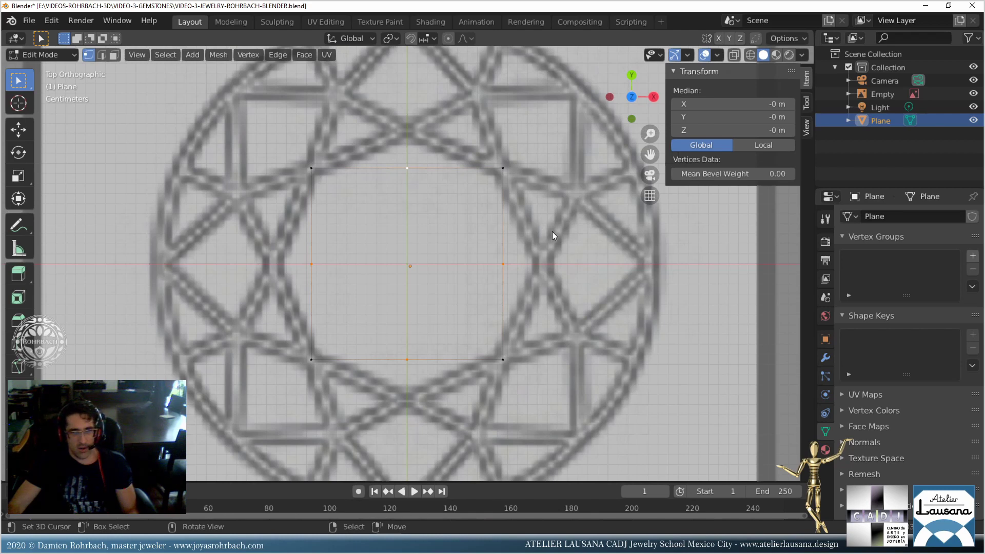
key("s")
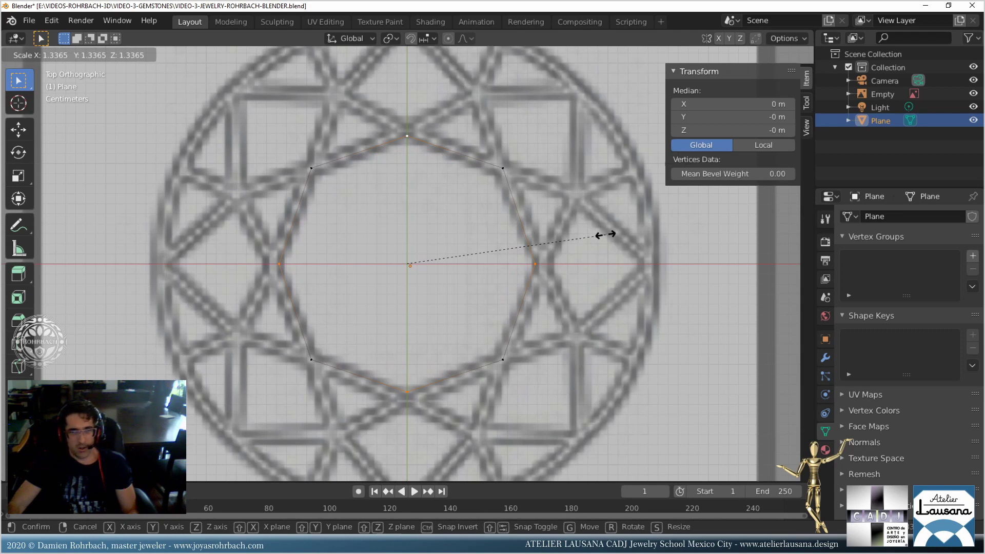
left_click(606, 235)
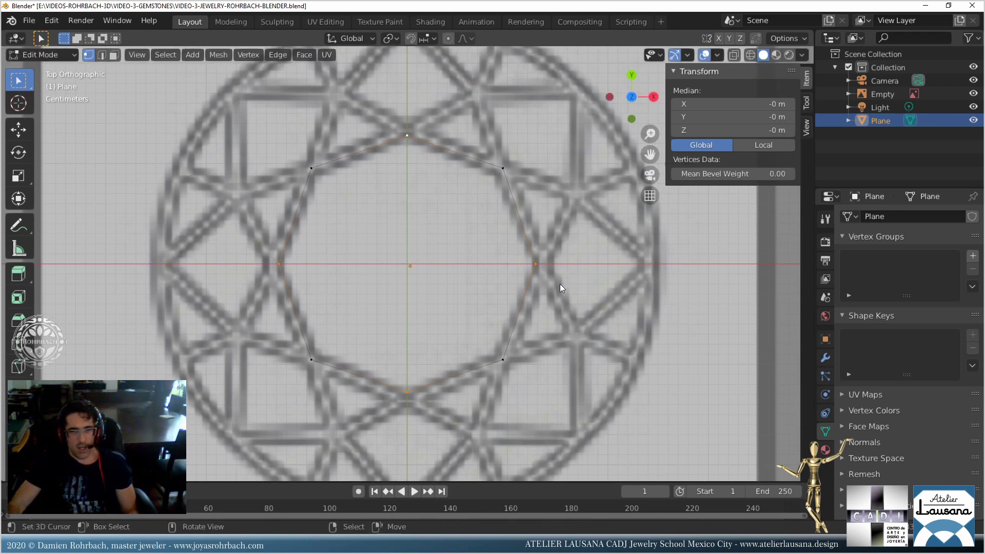
key("ctrl+s")
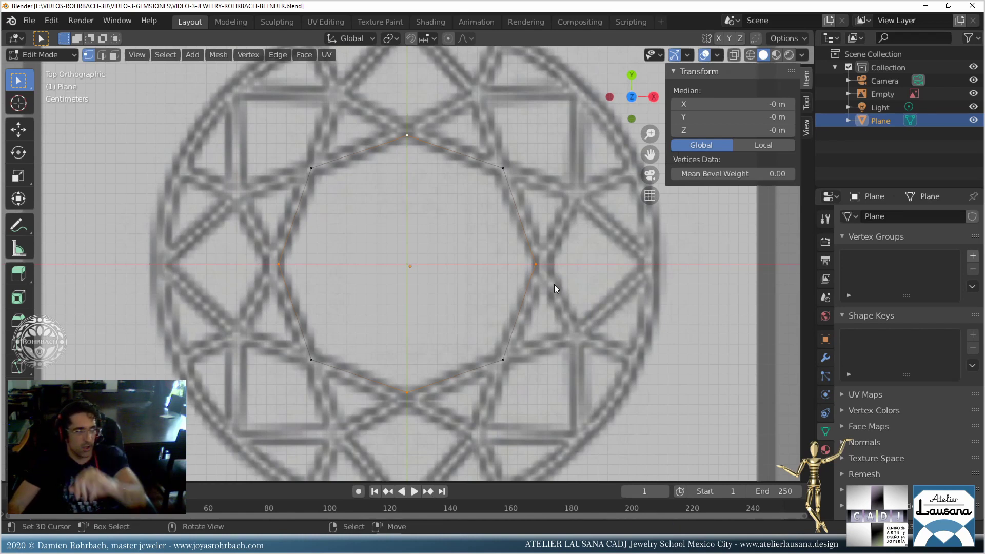
Finish editing the octagonal table outline and return to Object Mode.
scroll(549, 290, "down", 1)
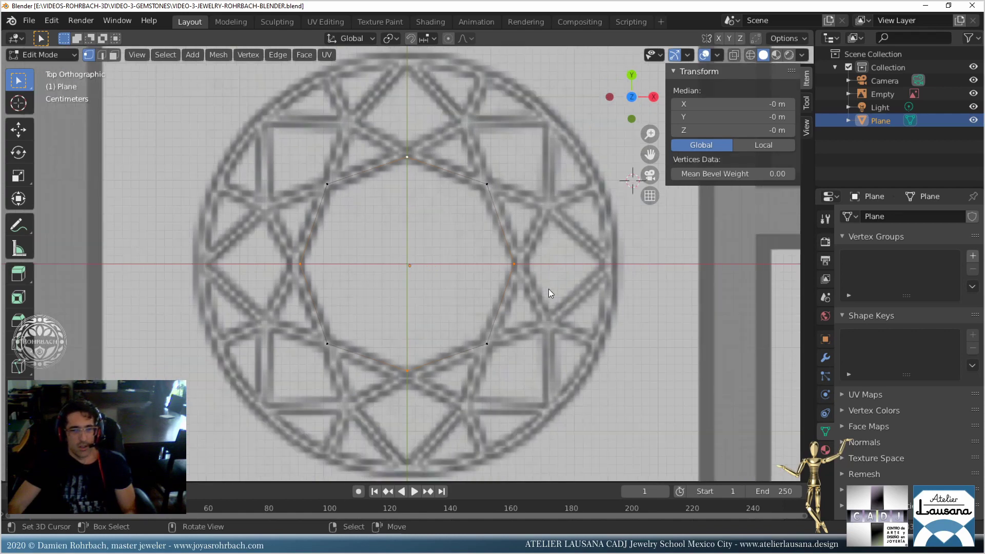
scroll(549, 293, "down", 2)
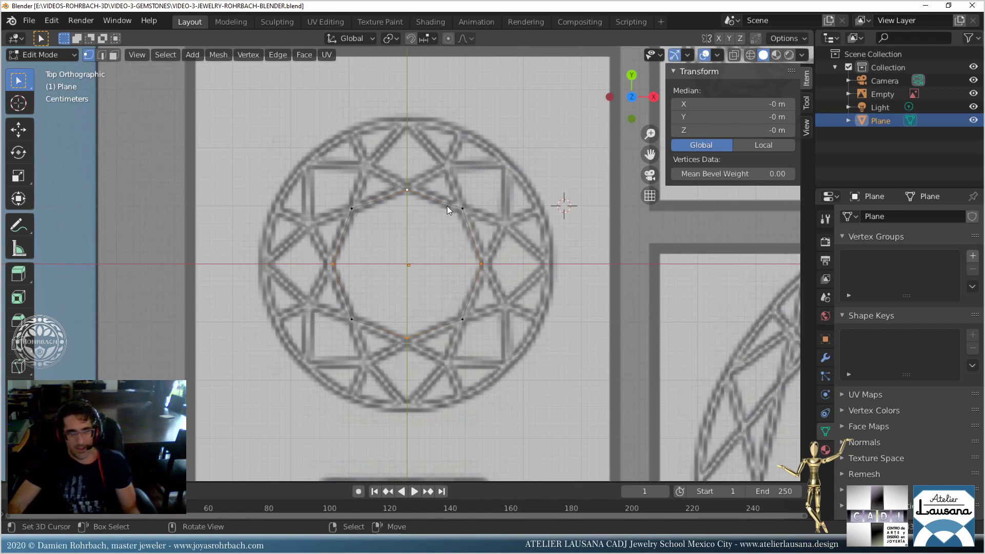
key("Tab")
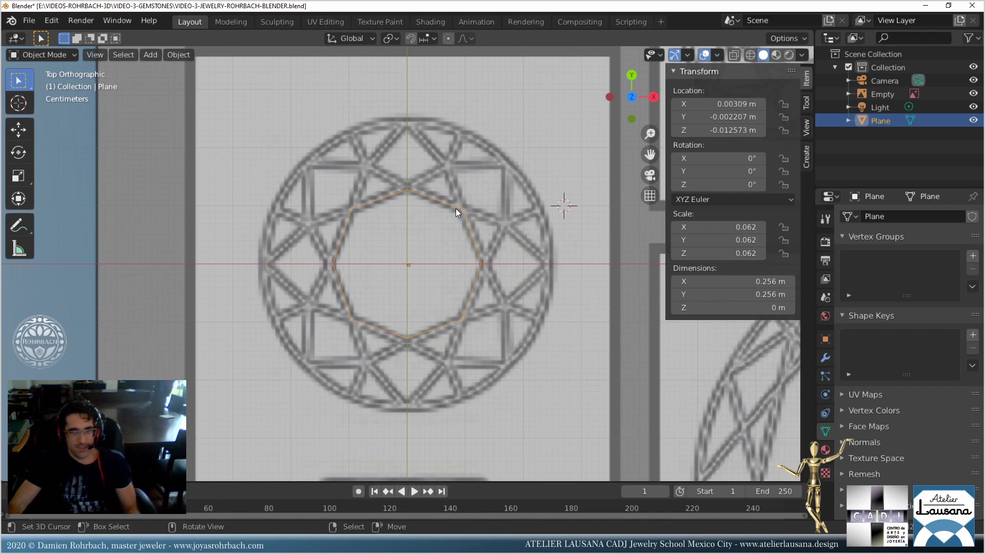
Save the file and set the gemstone reference image's Z rotation to 22.5°.
left_click(477, 145)
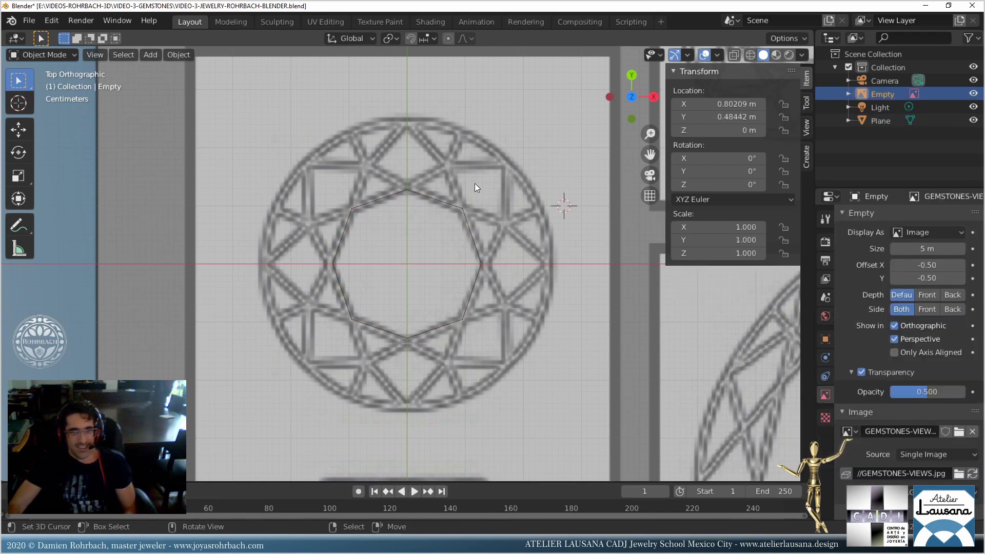
scroll(404, 315, "down", 3)
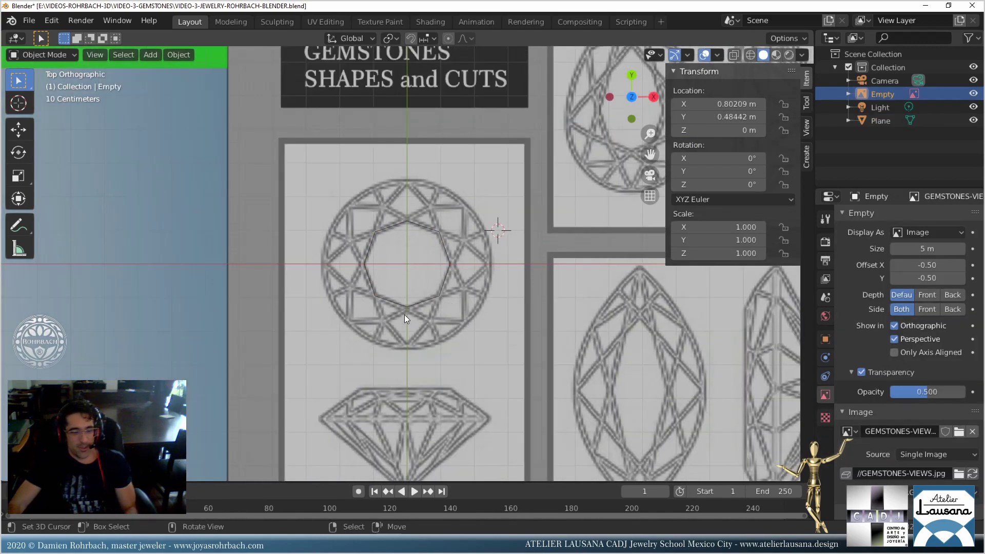
key("ctrl+s")
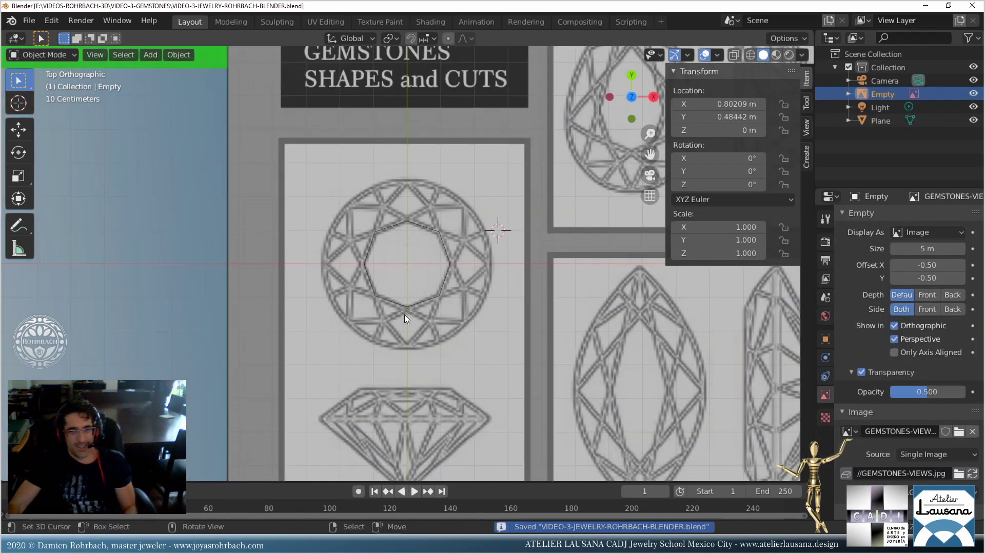
left_click(716, 186)
type("22.5")
key("Return")
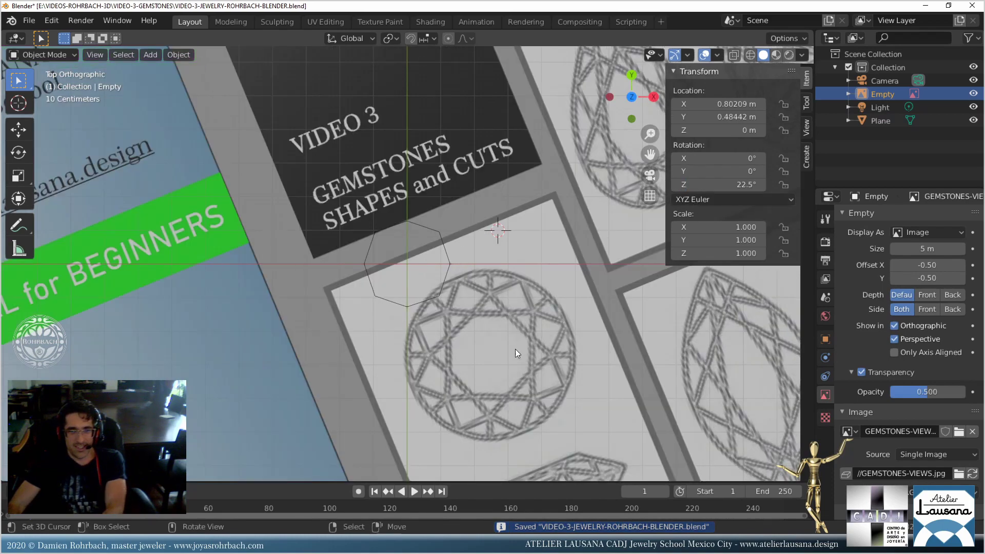
Move the reference image's round-cut drawing back over the octagonal outline and turn the image to about 24.5° around Z.
key("g")
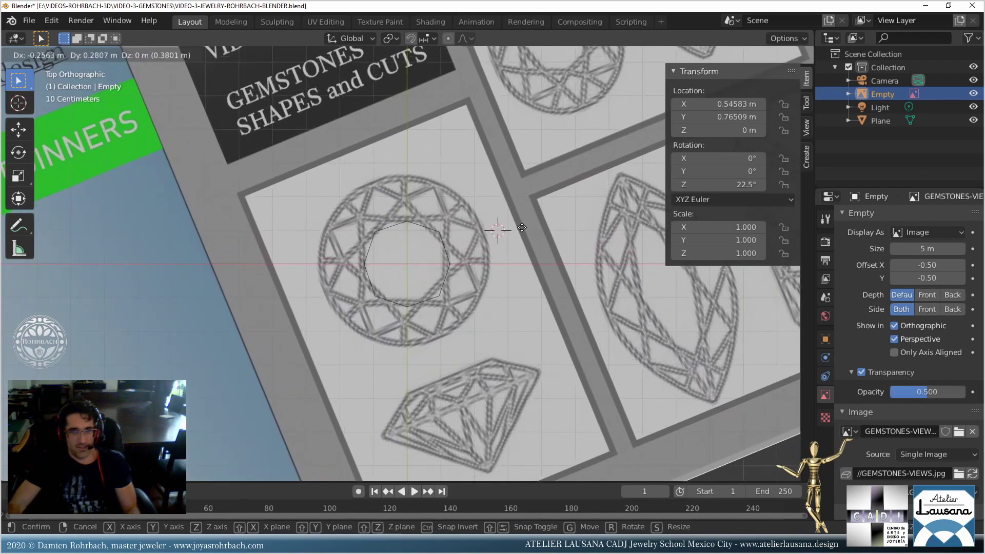
left_click(522, 227)
scroll(519, 215, "up", 3)
key("r")
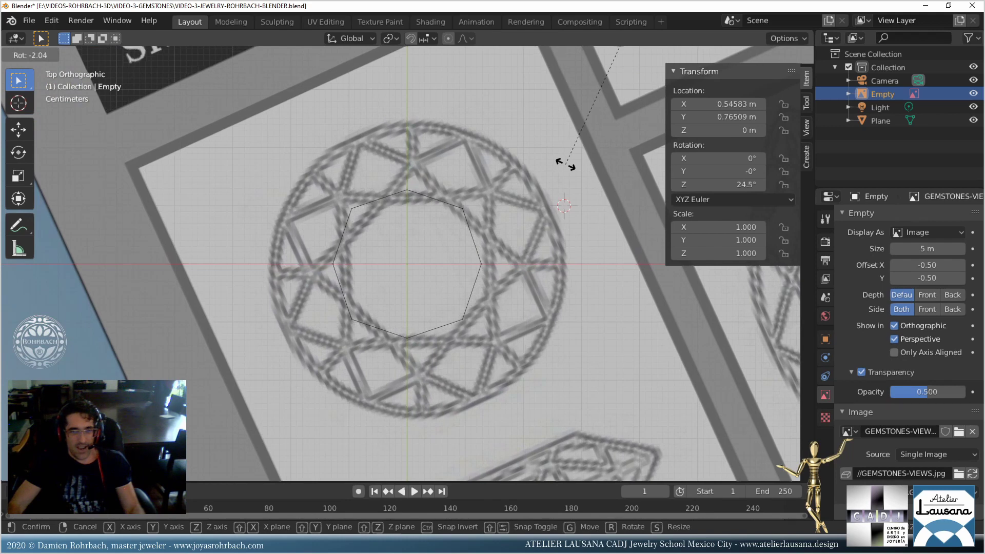
left_click(568, 183)
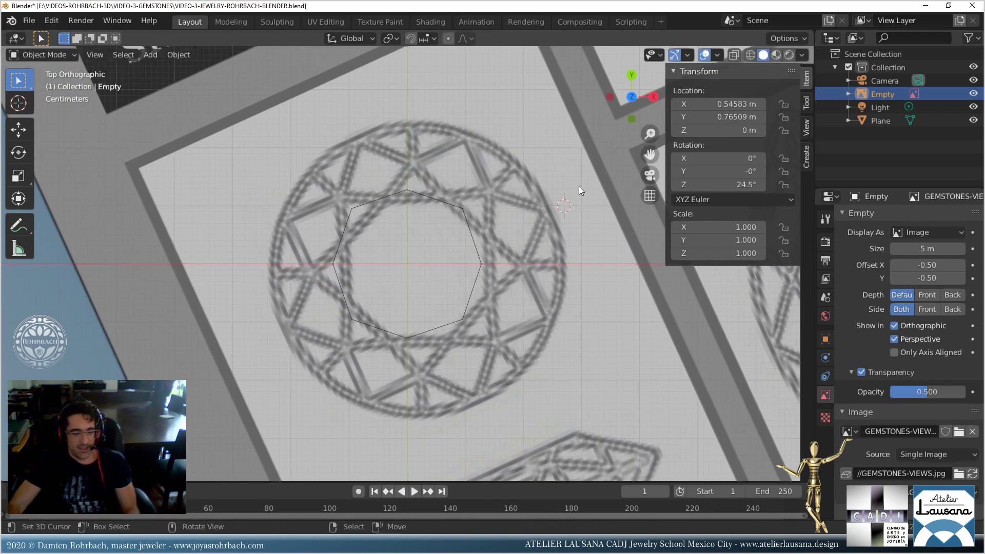
Fine-tune the reference image to about X 0.548 m, Y 0.762 m and 23.1° Z rotation, centring the round cut on the axes, and save.
key("g")
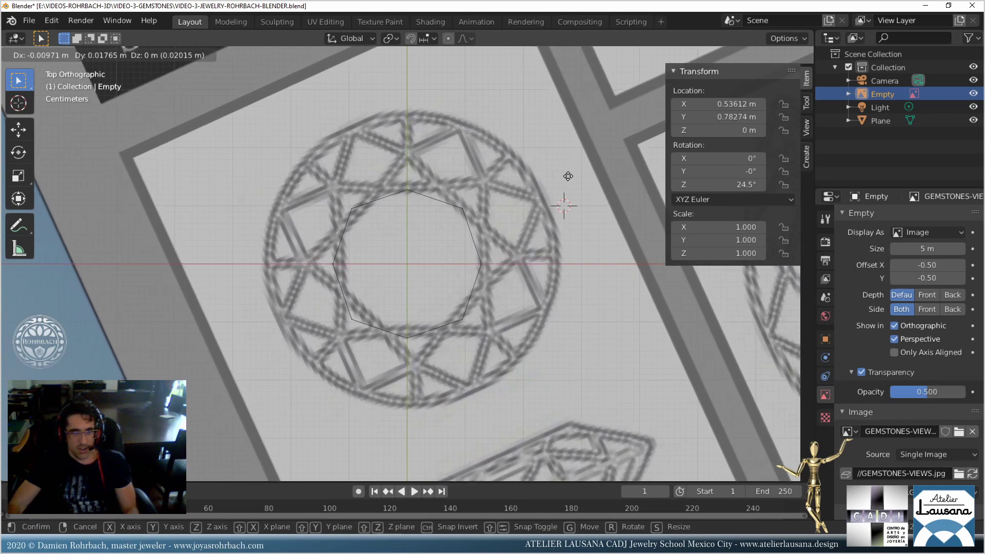
key("r")
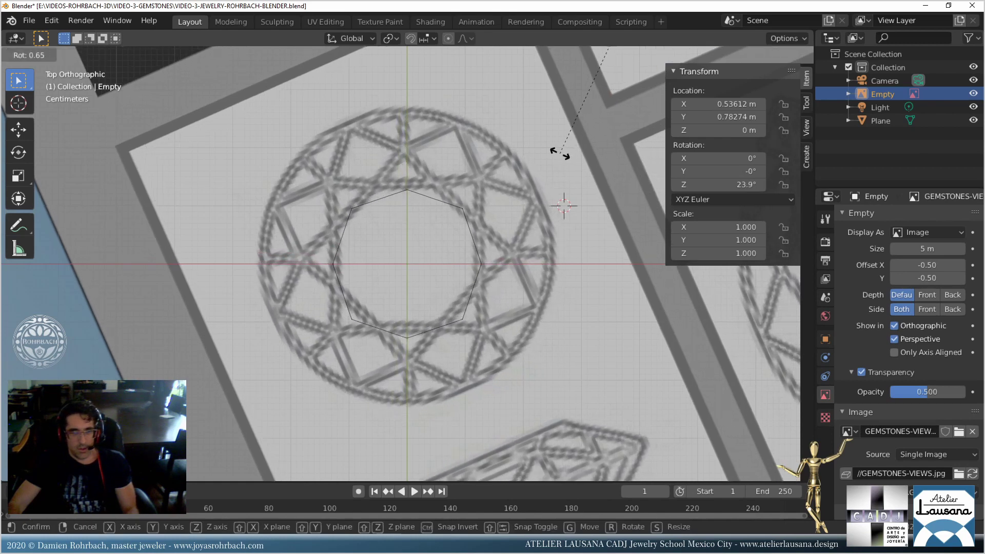
key("g")
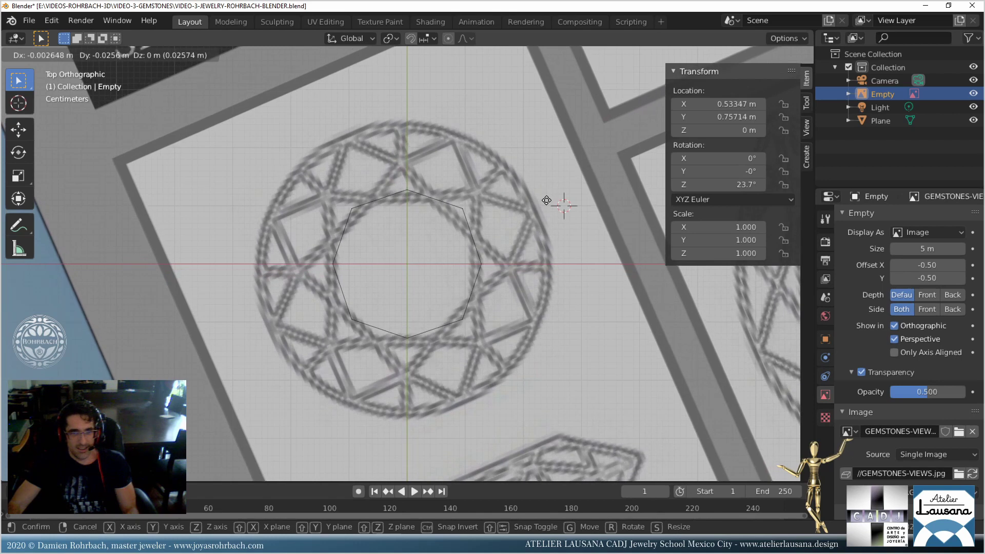
left_click(537, 152)
key("r")
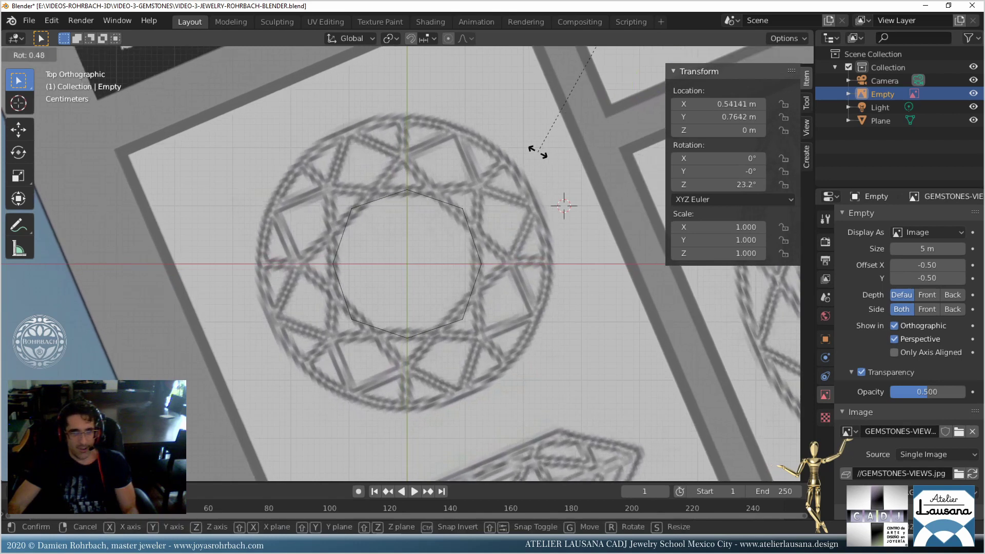
left_click(537, 157)
key("g")
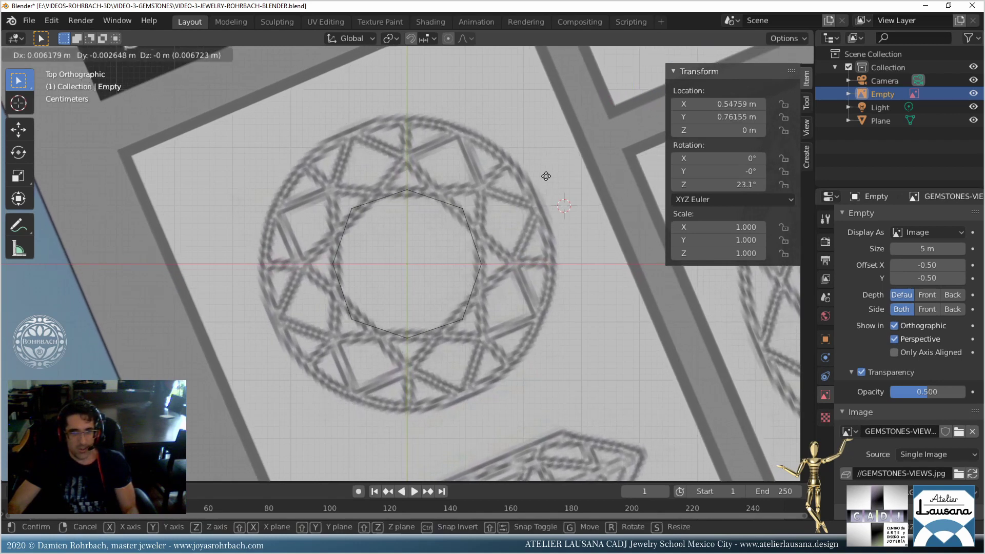
left_click(545, 176)
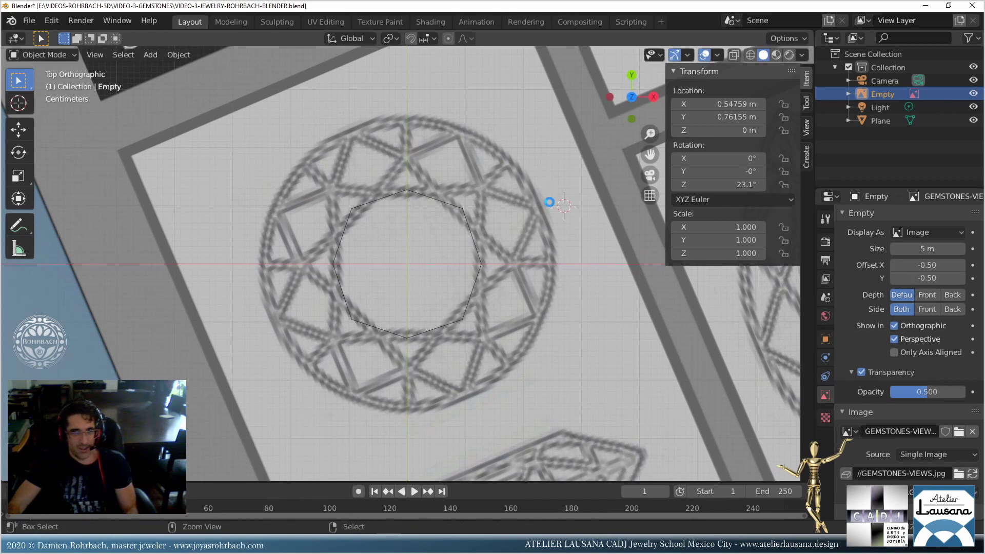
key("ctrl+s")
Set the octagonal table outline's Z rotation to 22.5°.
left_click(470, 234)
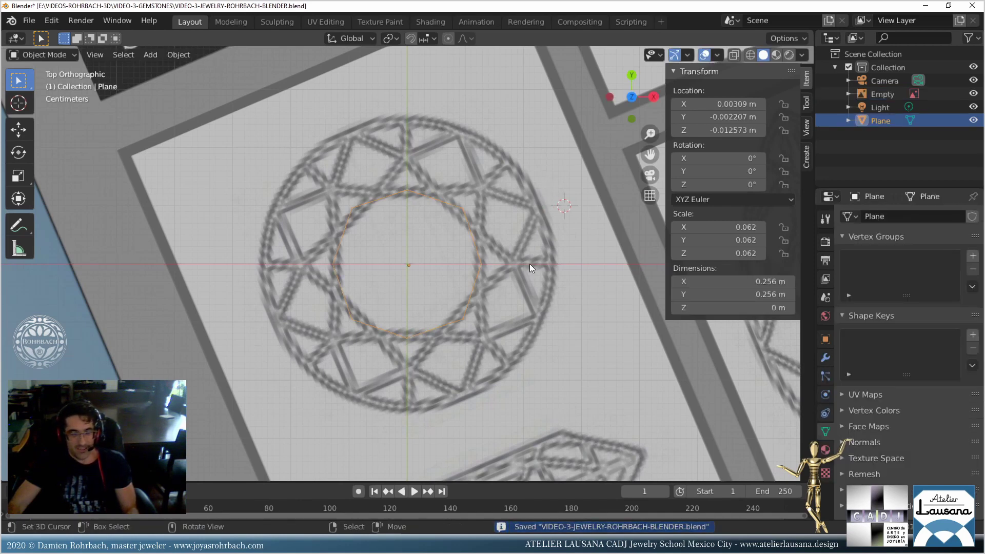
left_click(724, 185)
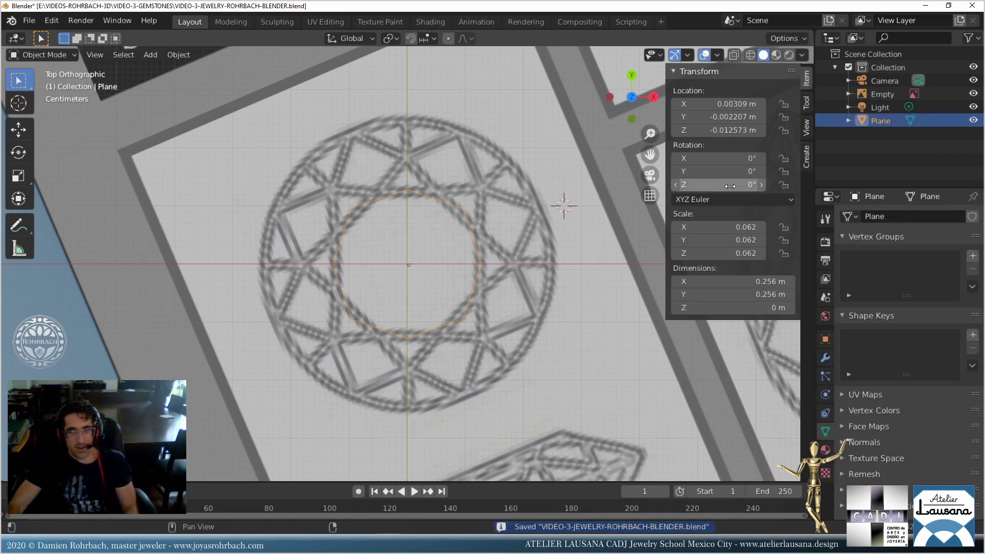
type("22.5")
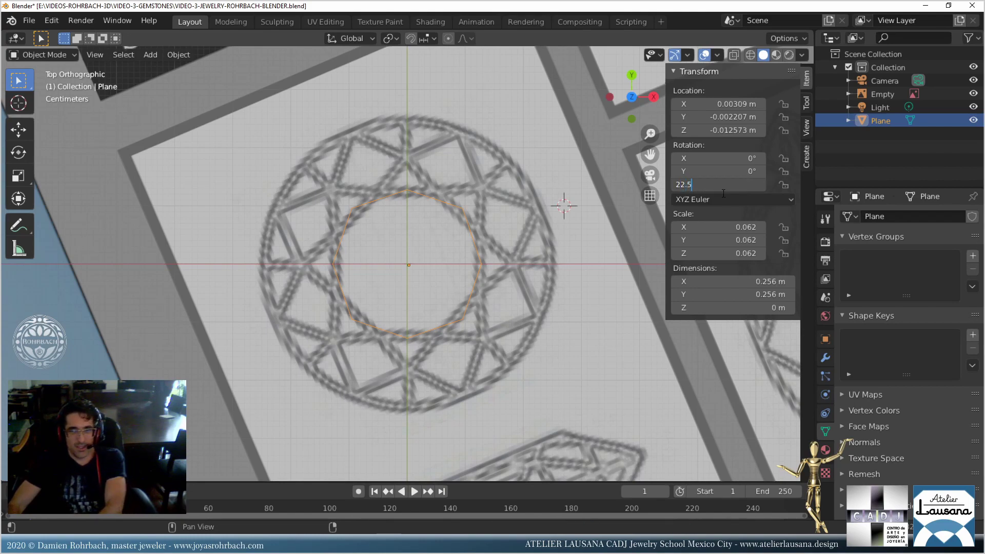
key("Return")
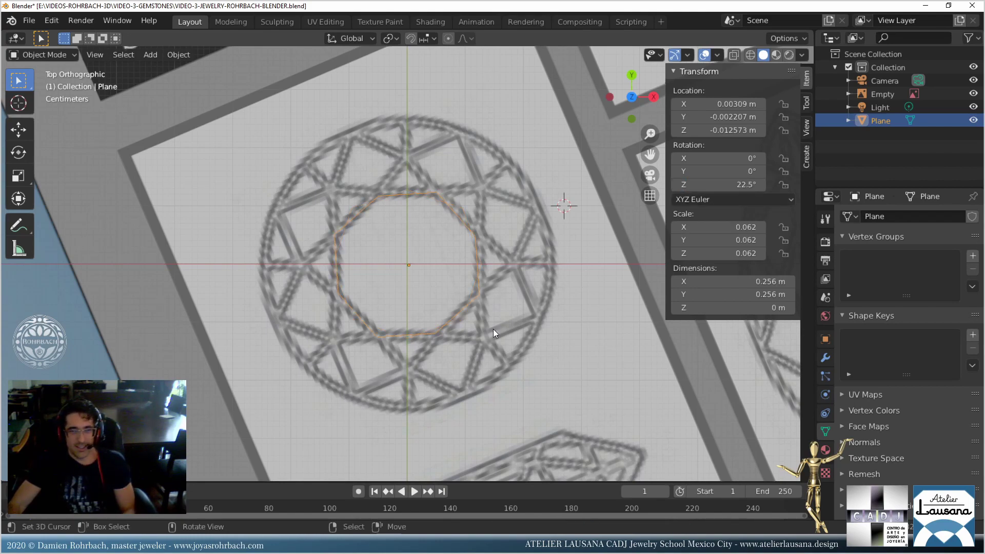
scroll(426, 201, "up", 2)
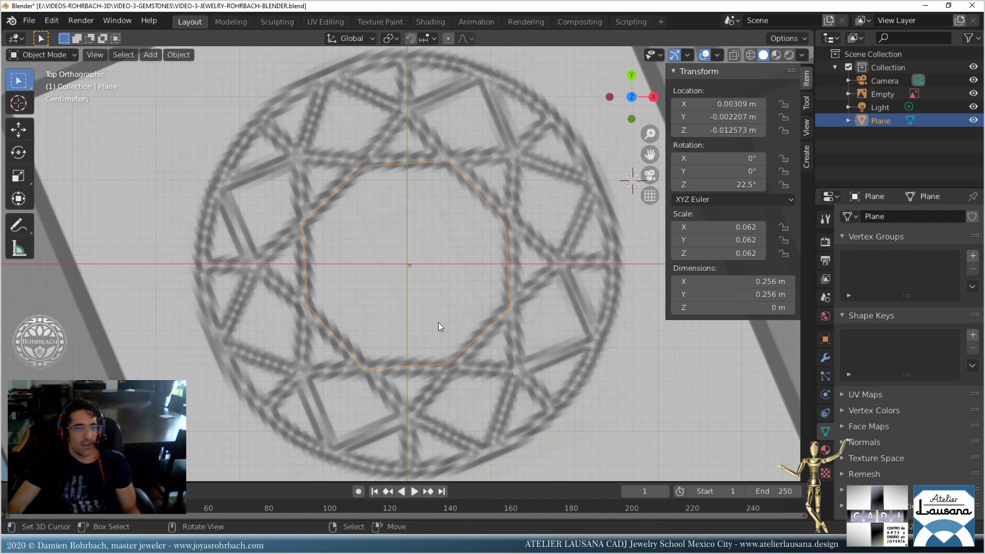
Open the octagonal outline in Edit Mode, hide the reference image, and save the file.
key("Tab")
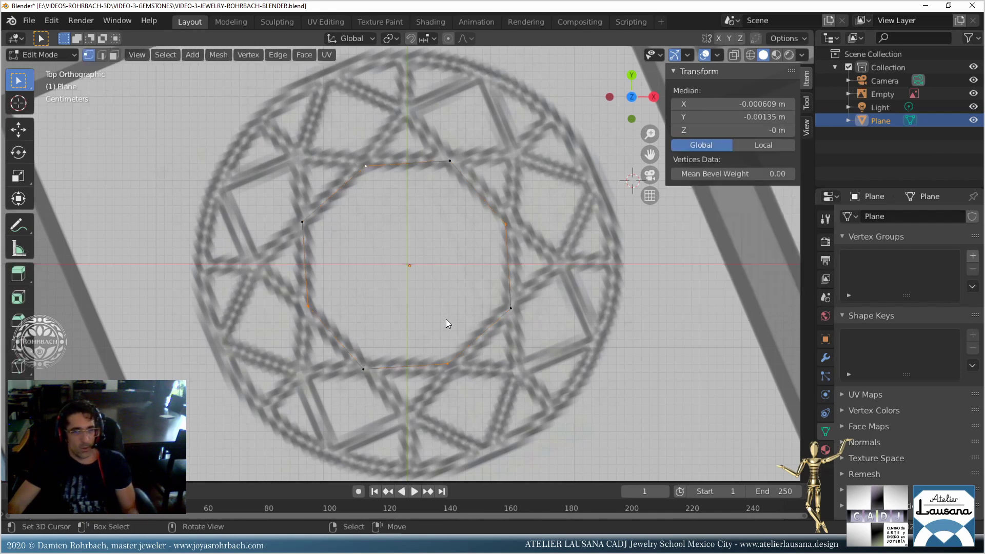
left_click(973, 94)
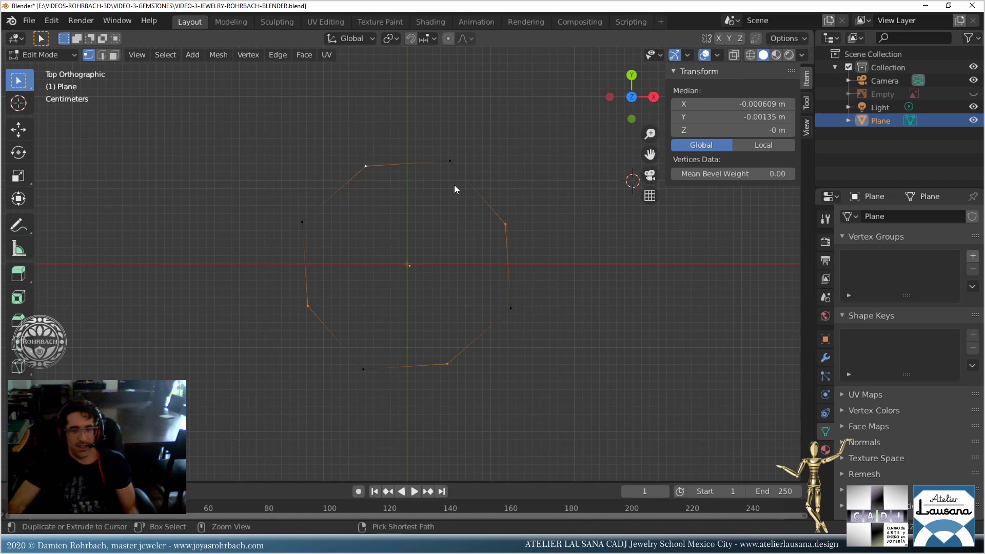
key("ctrl+s")
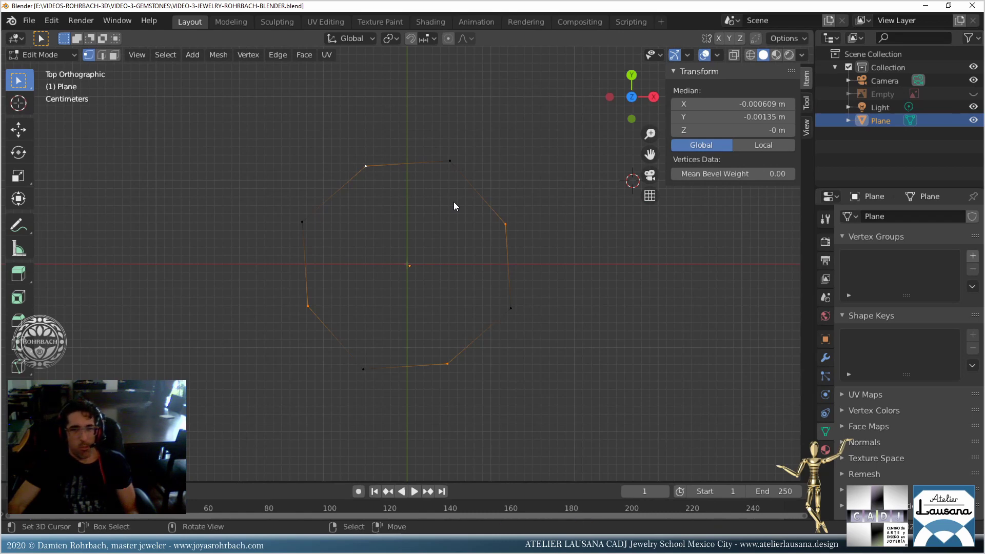
Add a plane to the outline's mesh and scale it down uniformly to about 0.1.
left_click(192, 54)
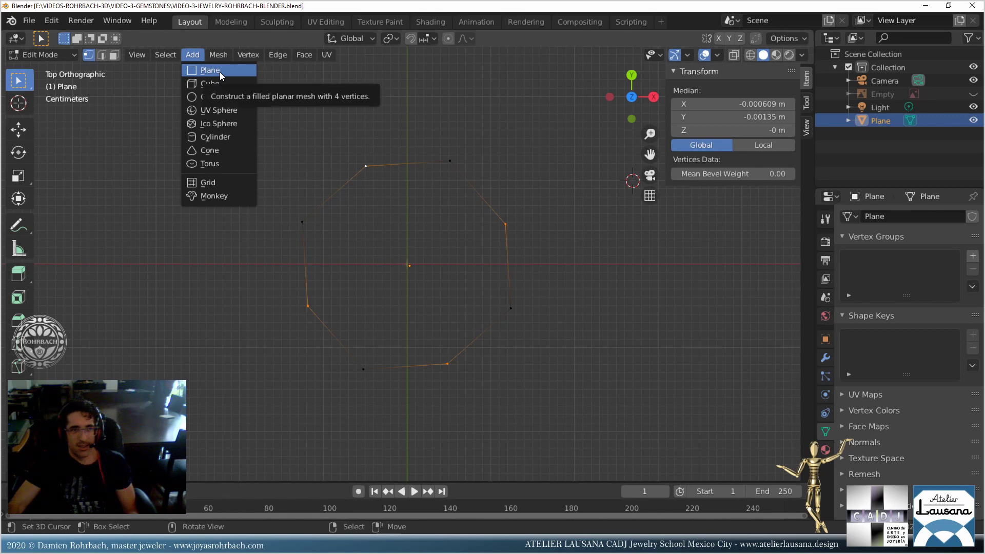
left_click(221, 72)
scroll(513, 298, "down", 6)
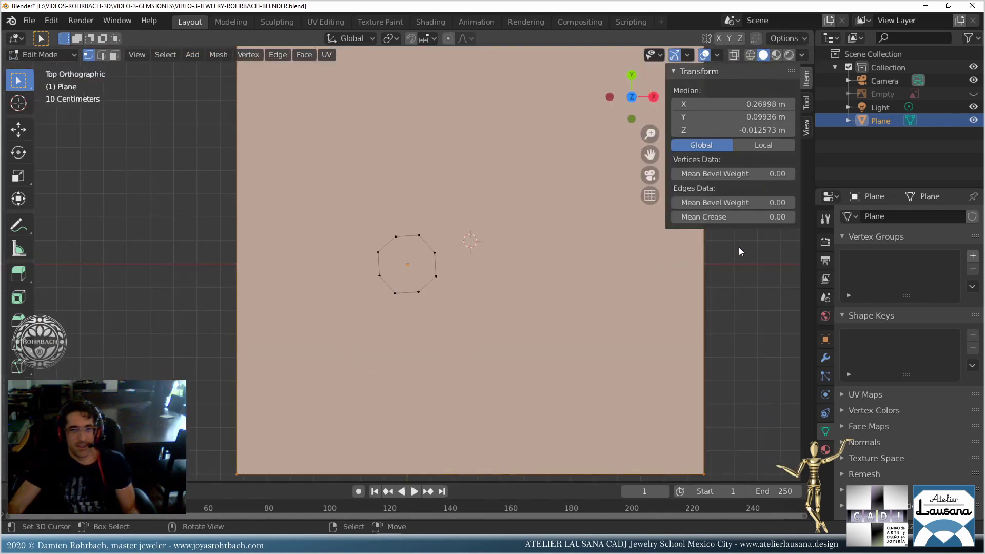
key("s")
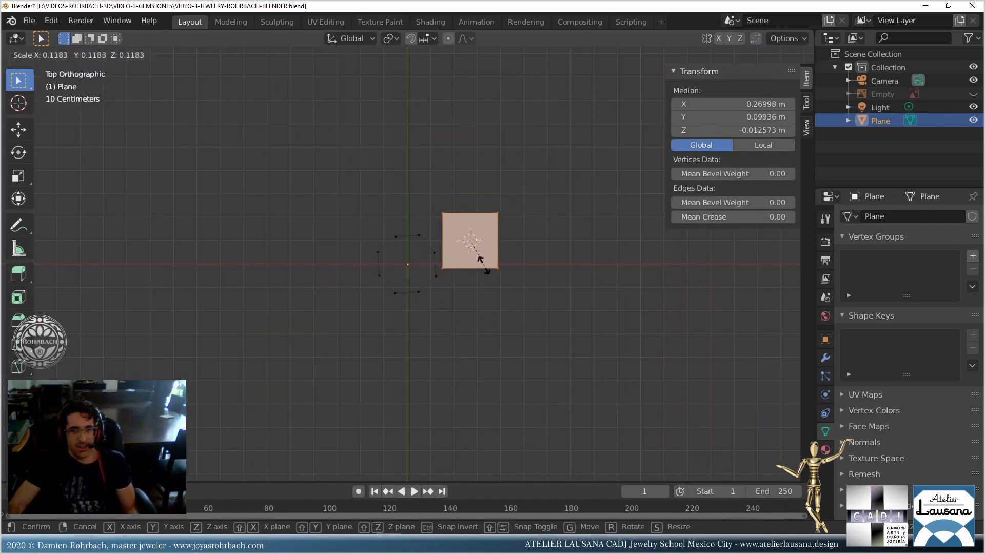
left_click(483, 260)
Set the new plane's global median X, Y and Z to 0 m.
key("n")
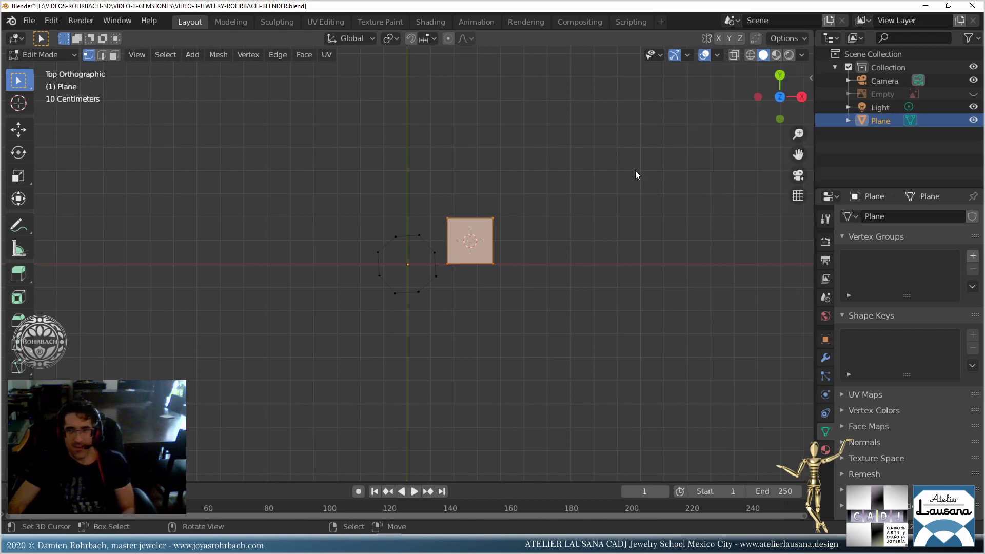
key("n")
left_click(728, 105)
type("0")
key("Return")
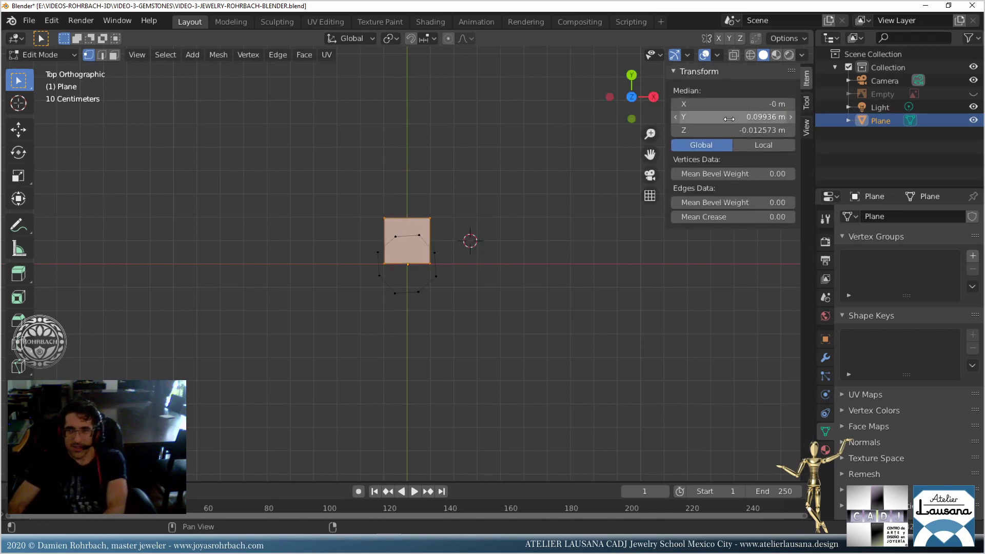
left_click(728, 117)
type("0")
key("Return")
left_click(728, 130)
type("0")
key("Return")
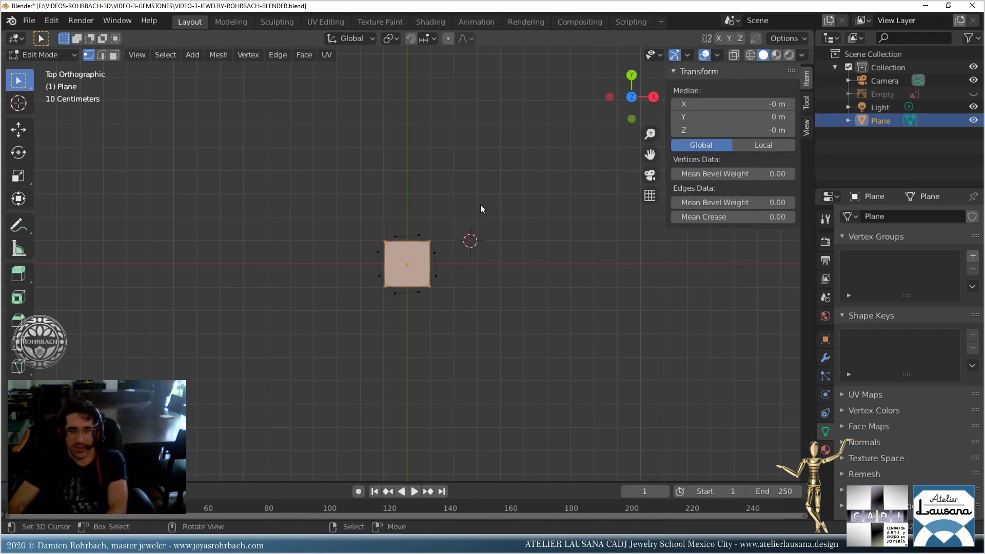
Scale the plane up by about 1.25 to the octagon's outer extents, and narrow it along X to the width of the octagon's upper edge.
scroll(480, 206, "up", 5)
key("s")
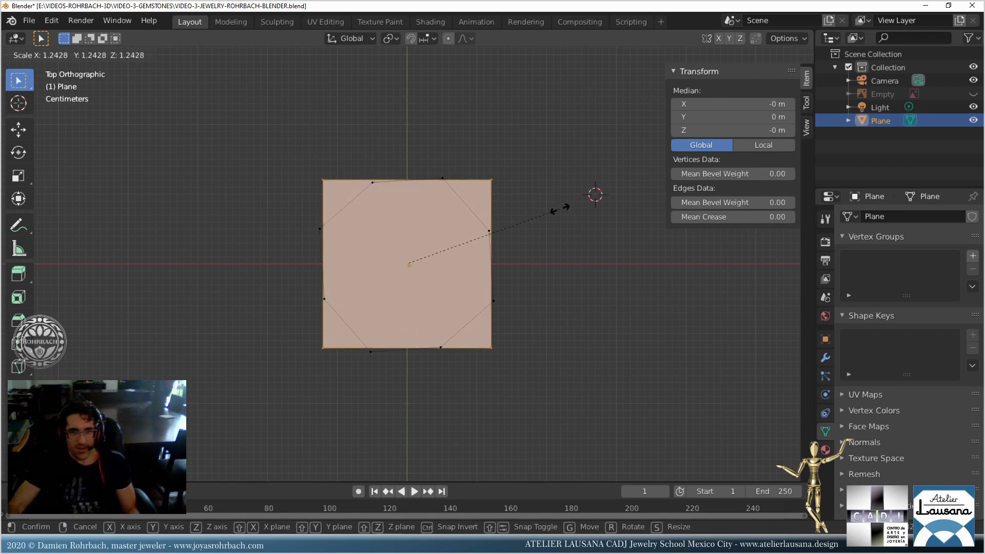
key("ctrl")
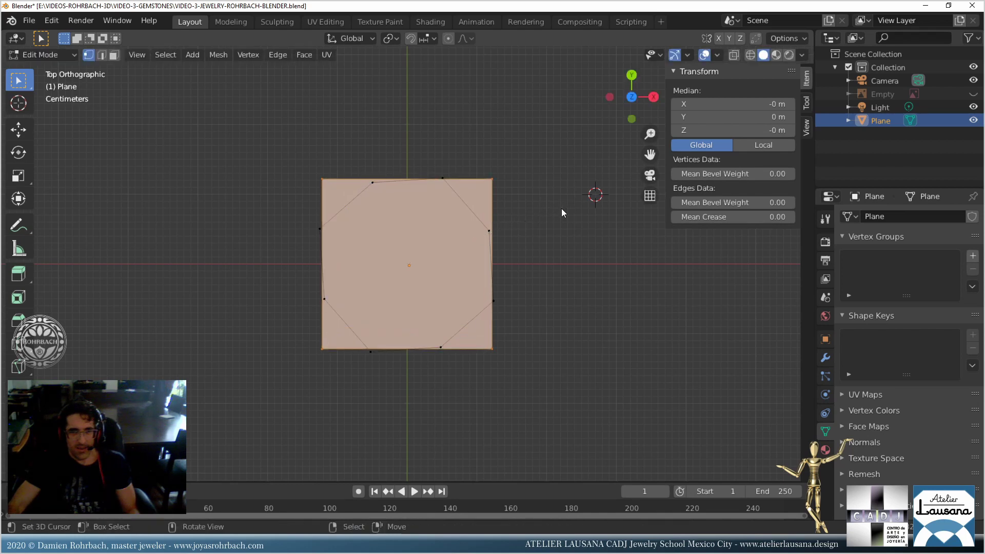
key("x")
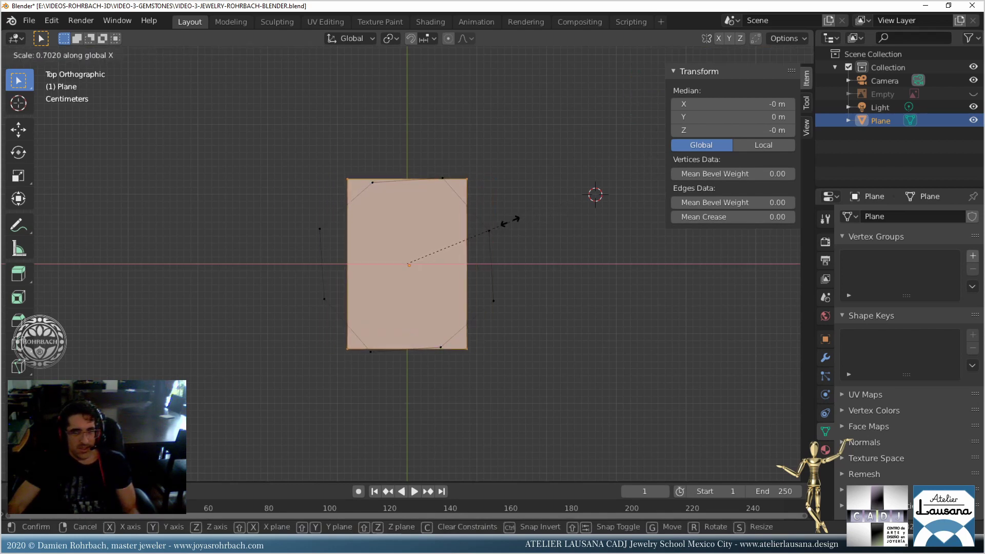
left_click(469, 226)
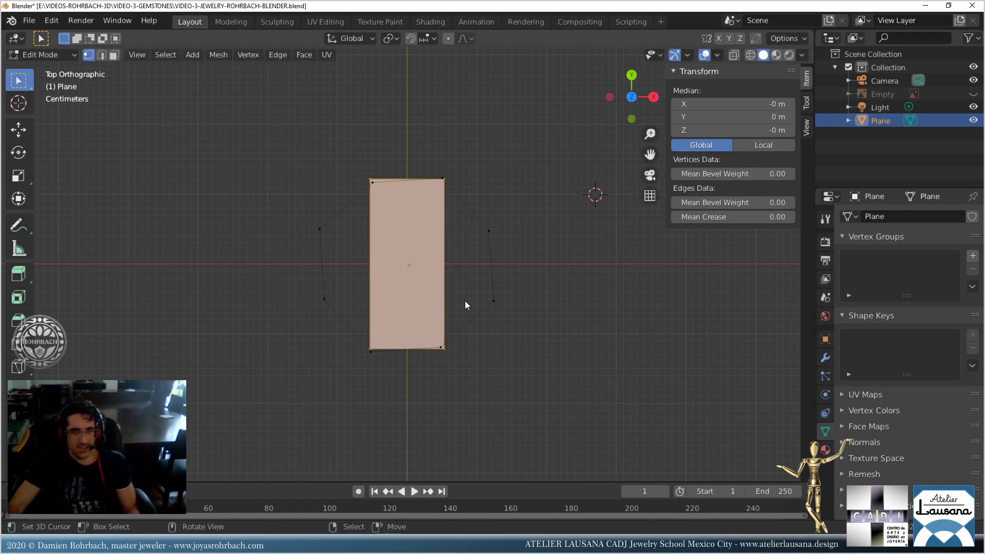
Duplicate the narrow rectangle and rotate the copy 90° to form a cross over the octagon.
scroll(428, 171, "up", 2)
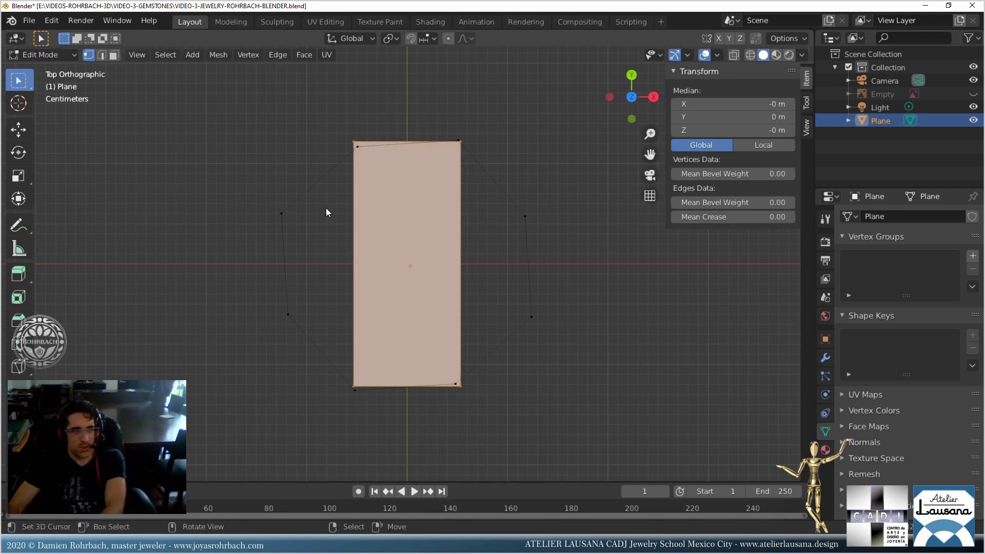
key("shift+d")
key("r")
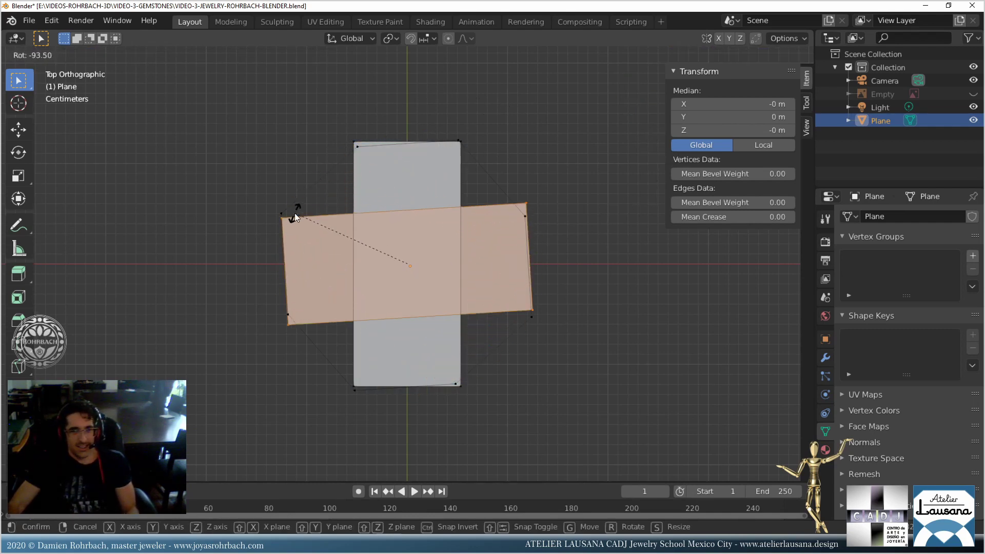
left_click(294, 213)
left_click(205, 424)
type("90")
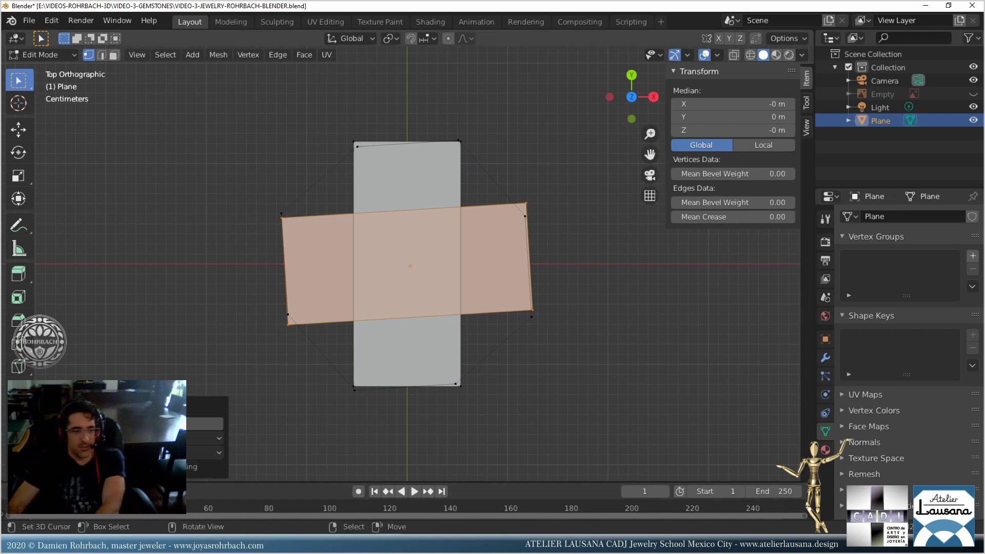
key("Return")
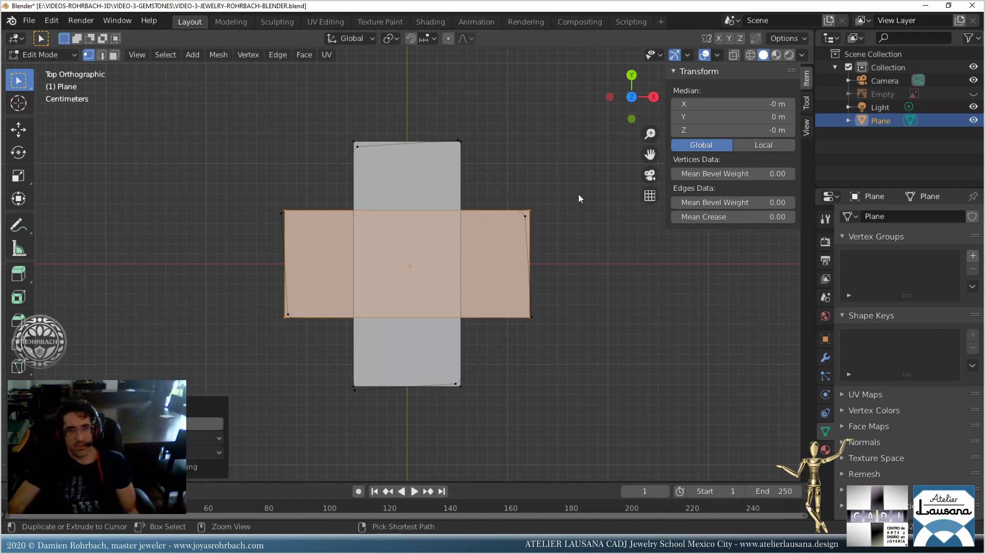
Save the file and delete the rough, uneven octagon outline, keeping the two crossed rectangles.
key("ctrl+s")
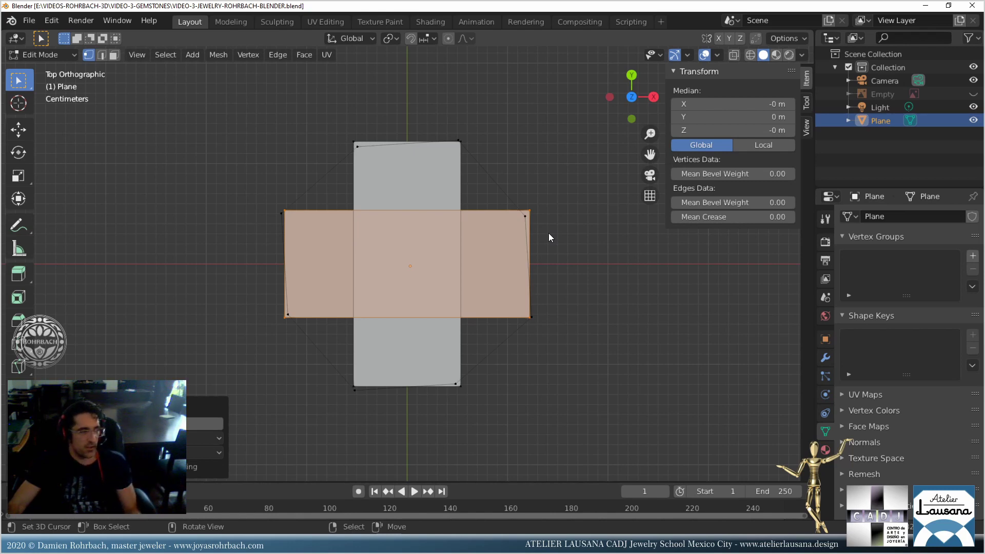
left_click(506, 196)
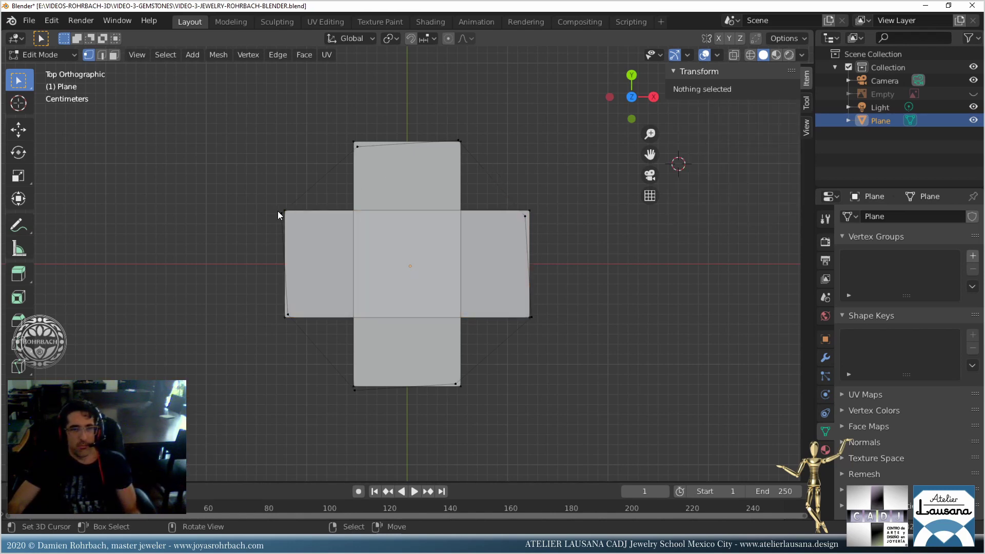
key("l")
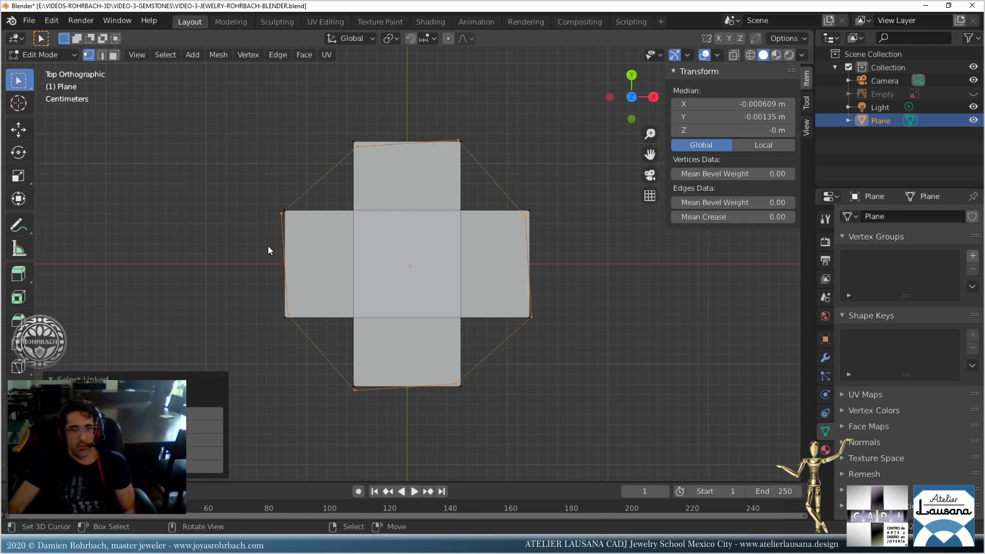
key("ctrl+s")
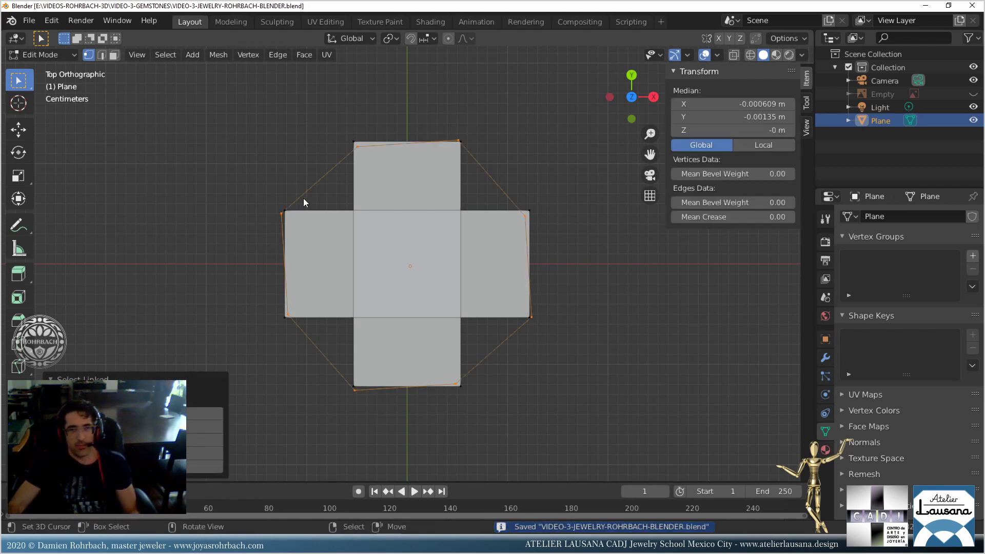
key("alt+a")
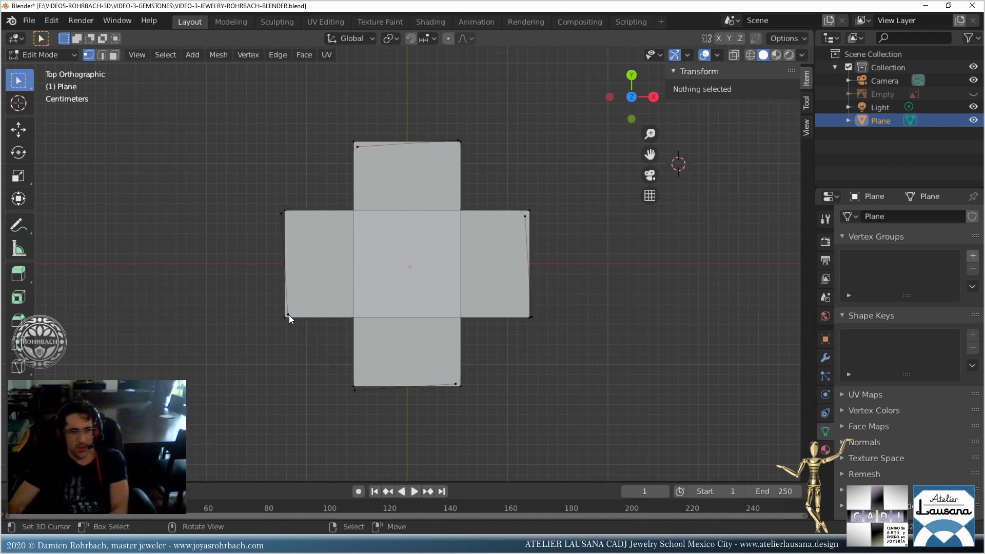
key("l")
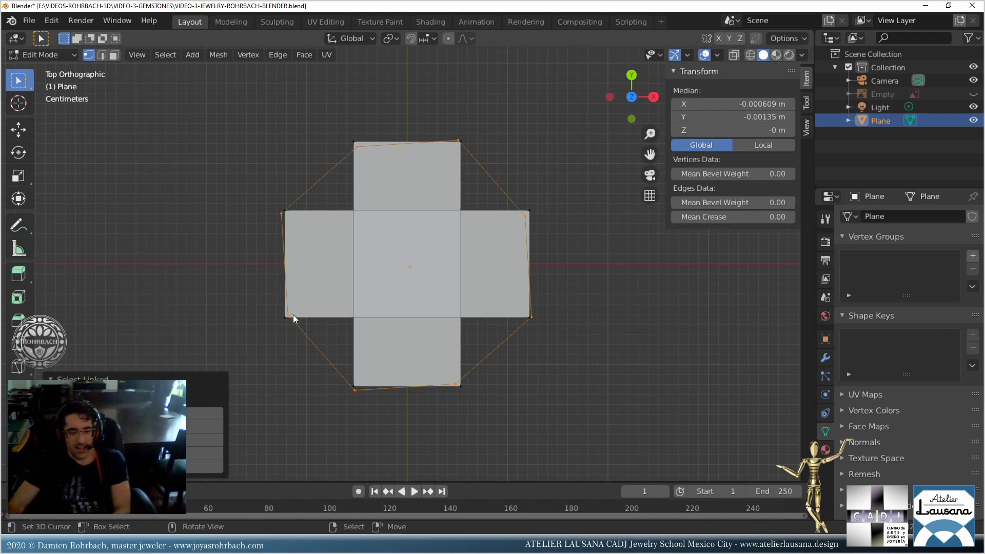
key("x")
left_click(312, 345)
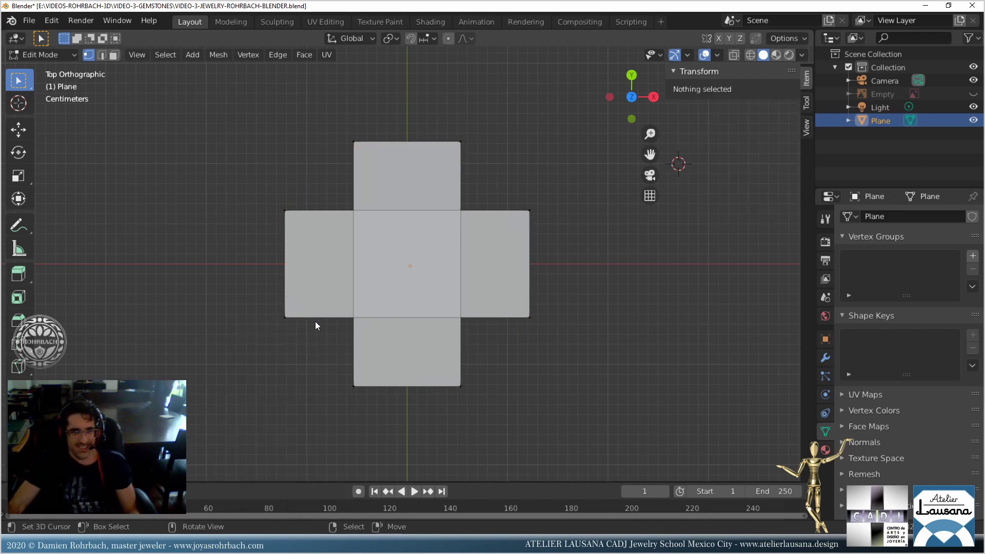
Delete only the edges and faces of both crossed rectangles, keeping their eight corner vertices.
left_click(114, 54)
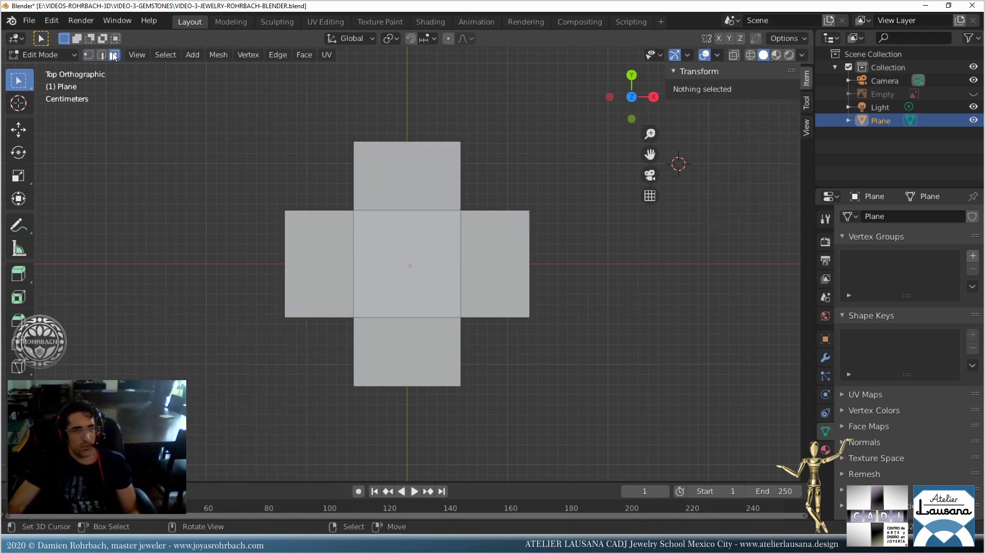
left_click(439, 180, "alt")
key("x")
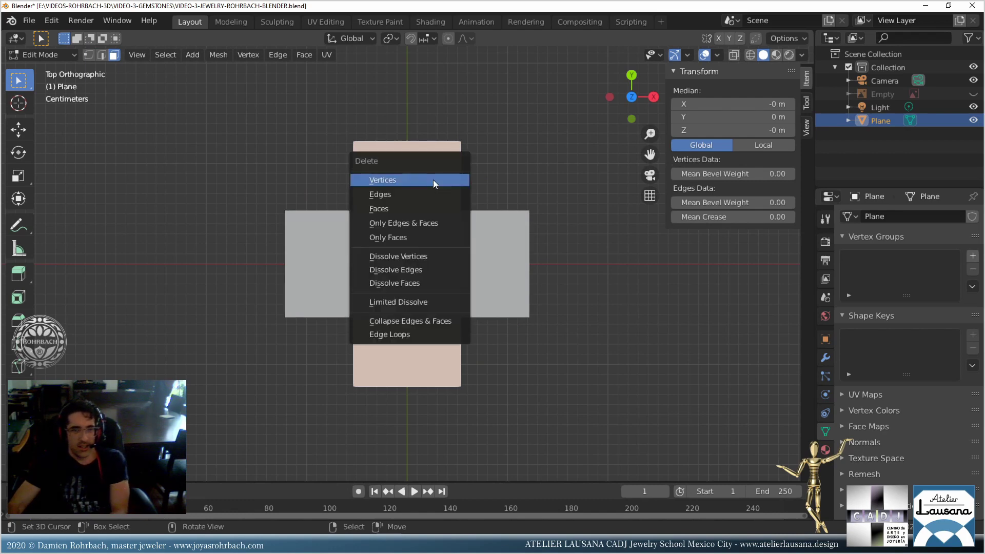
left_click(414, 220)
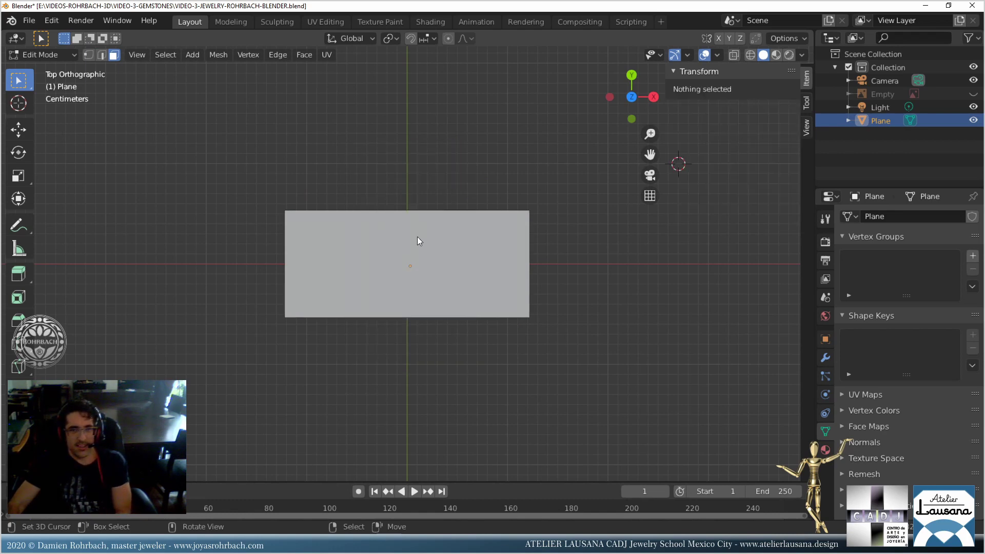
key("a")
key("x")
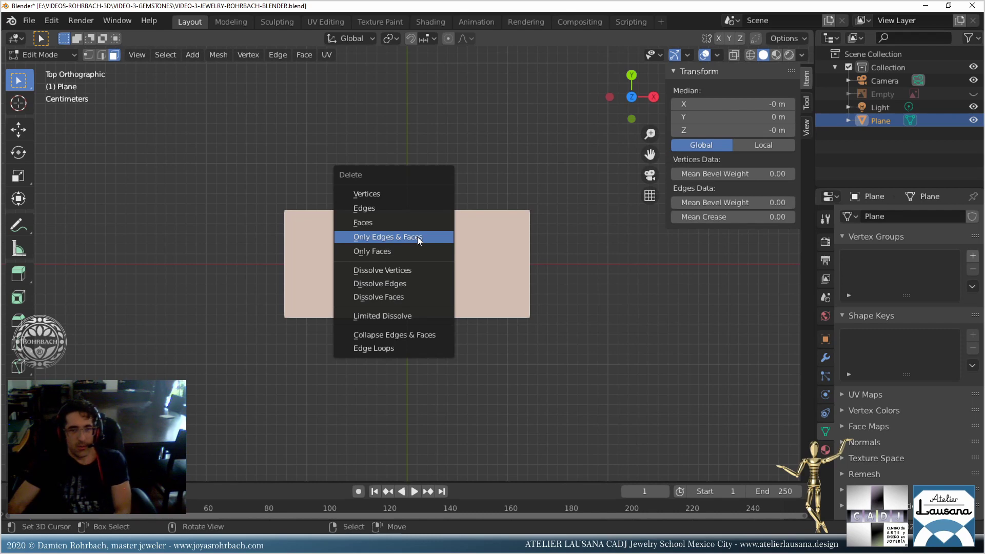
left_click(417, 236)
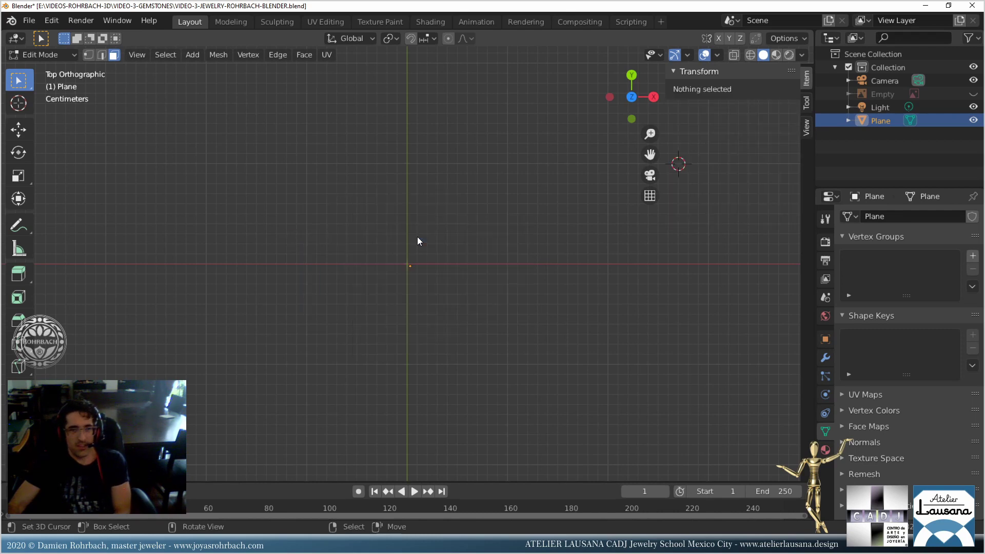
Select the eight loose corner vertices, fill them with one octagonal face, and save the file.
left_click(90, 54)
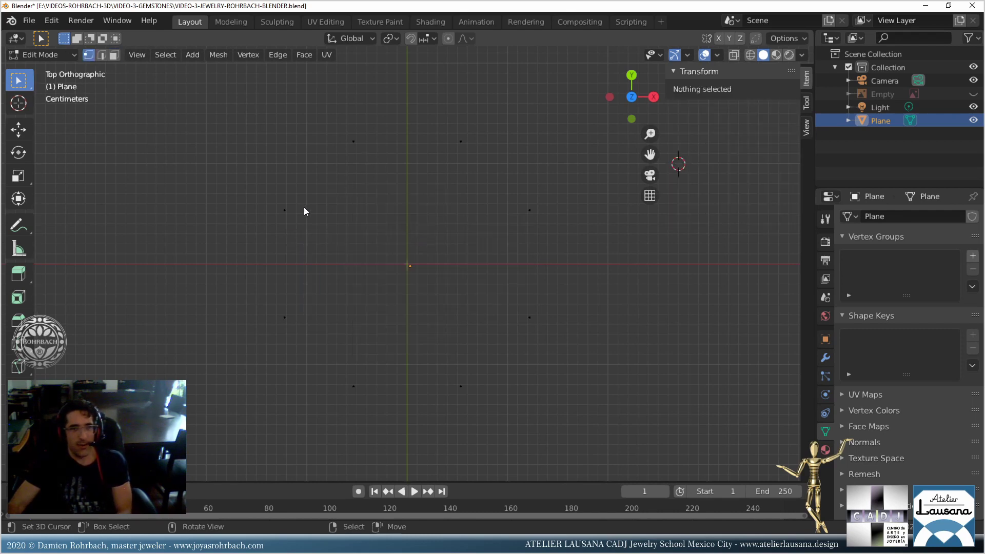
left_click(286, 209)
key("ctrl+s")
left_click(354, 142)
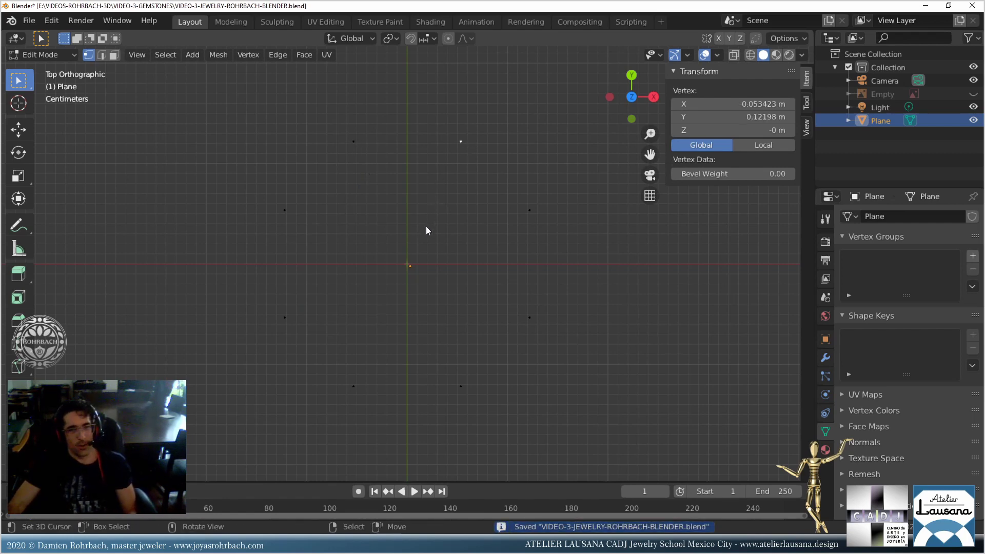
left_click(461, 142, "shift")
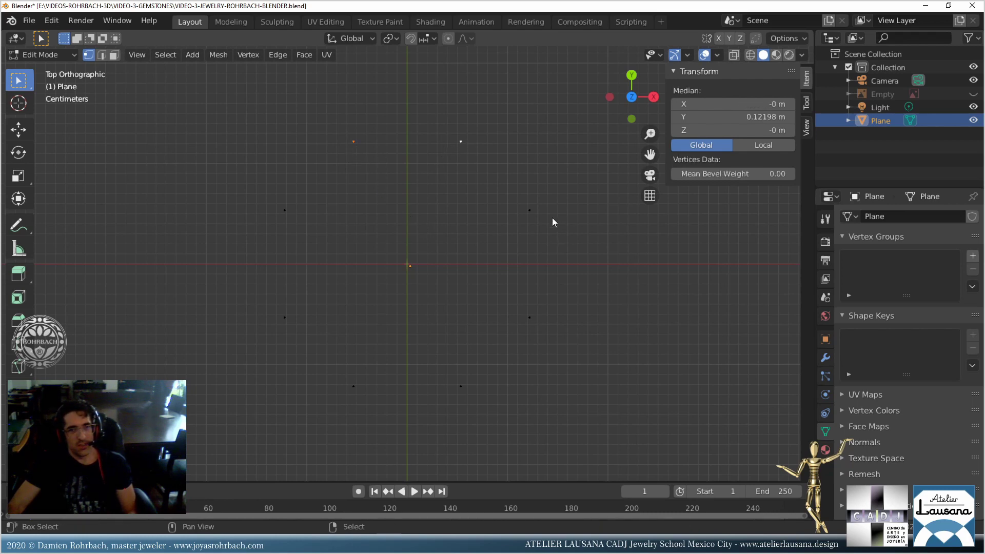
left_click(529, 211, "shift")
left_click(530, 317, "shift")
left_click(461, 385, "shift")
left_click(354, 386, "shift")
left_click(285, 317, "shift")
left_click(285, 210, "shift")
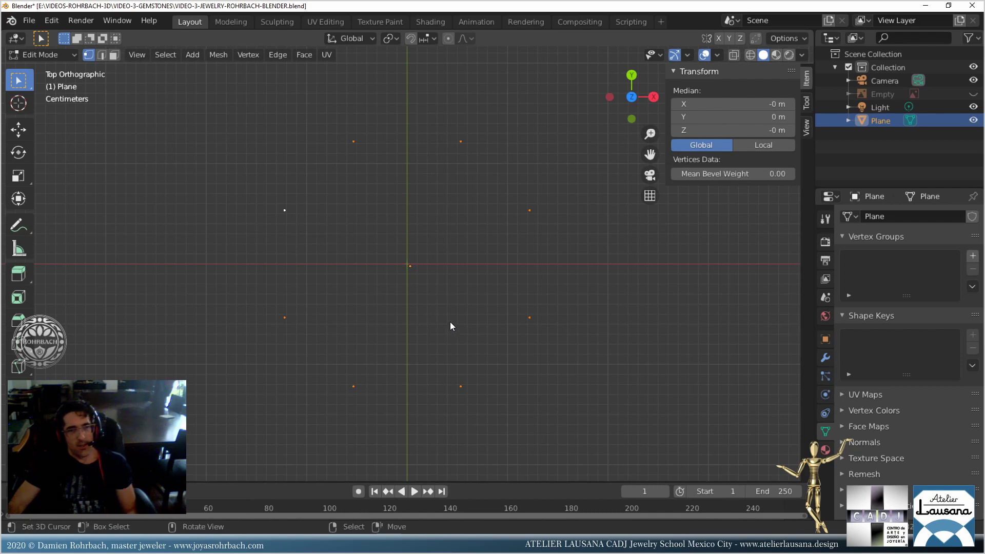
key("f")
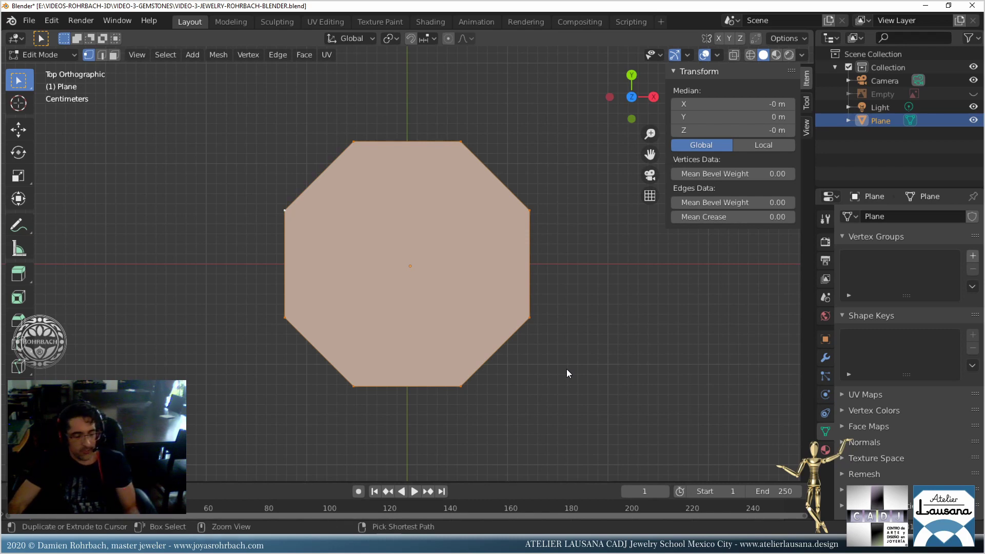
key("ctrl+s")
Show the reference image, select the two vertices of the octagon's upper edge, and save the file.
left_click(972, 94)
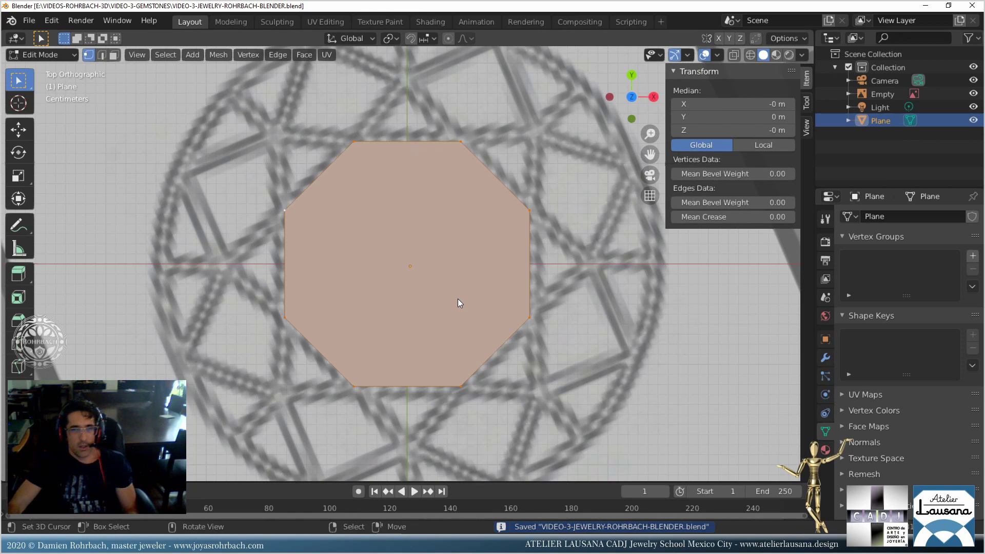
left_click(352, 140)
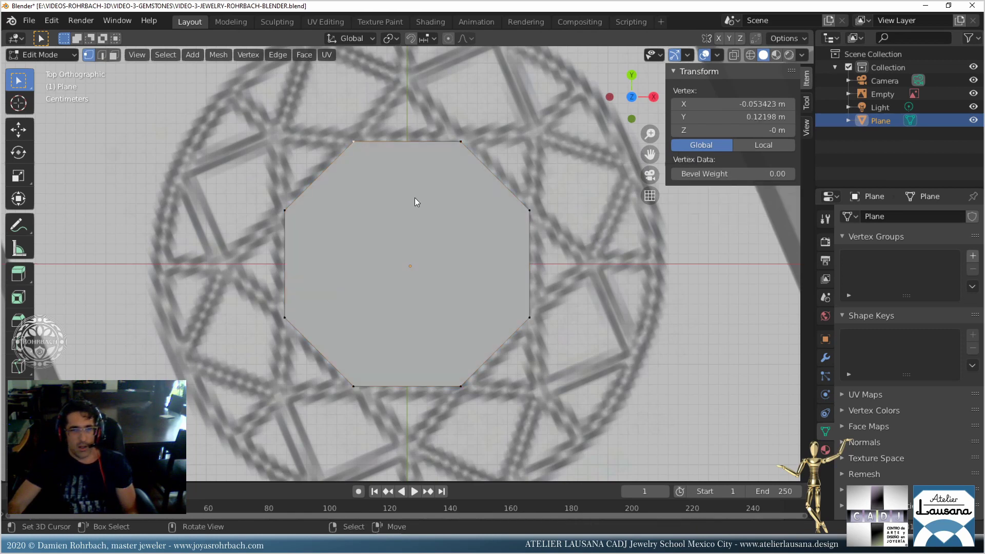
left_click(455, 139, "shift")
key("ctrl+s")
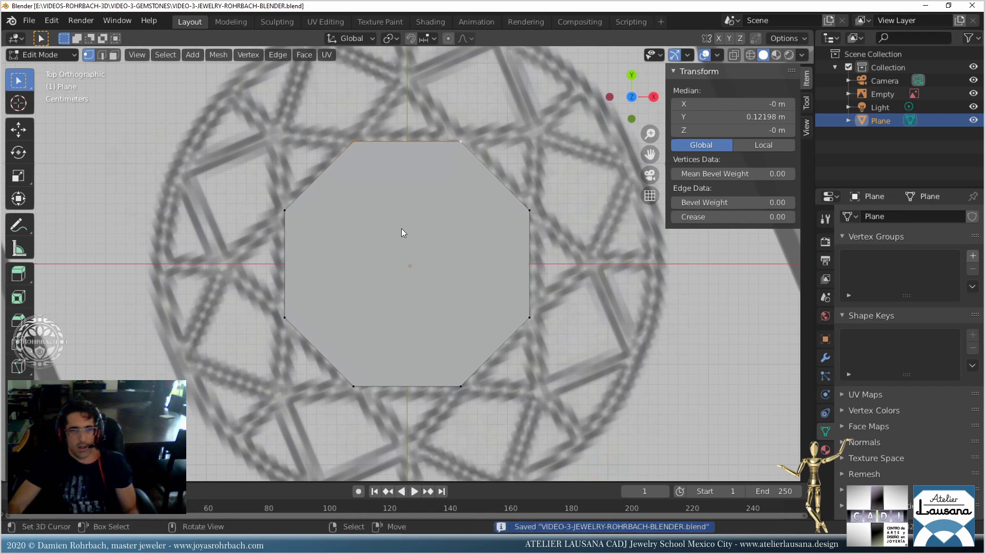
key("alt+a")
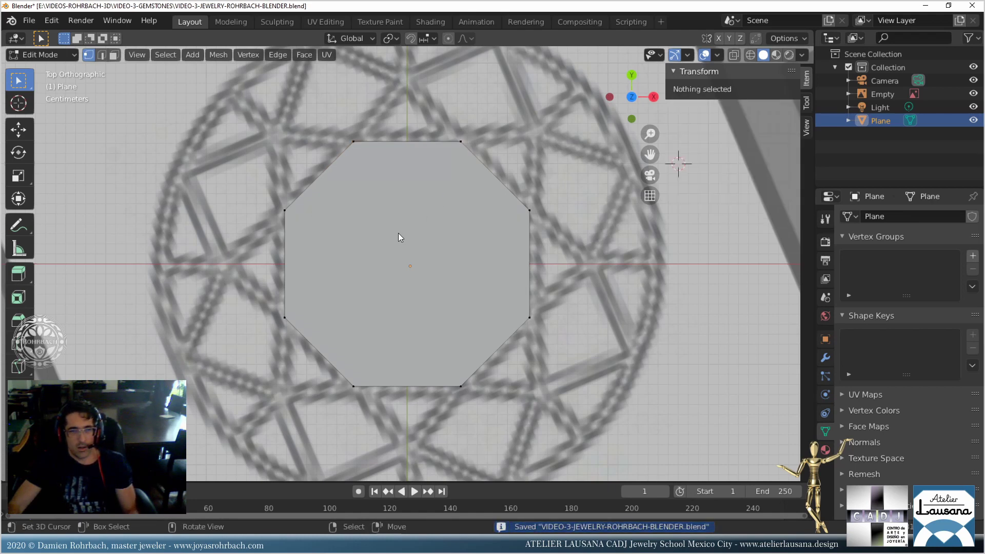
left_click(356, 141)
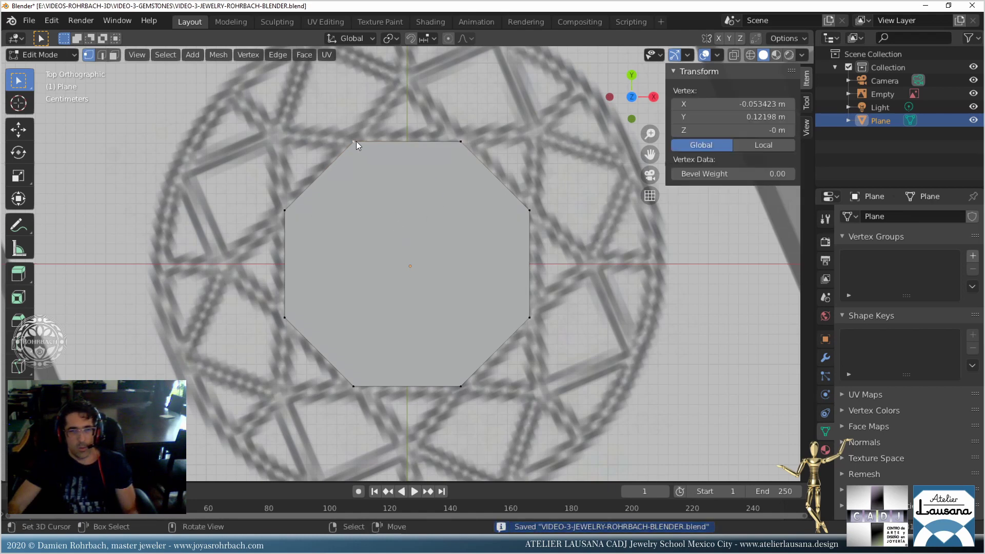
left_click(458, 142, "shift")
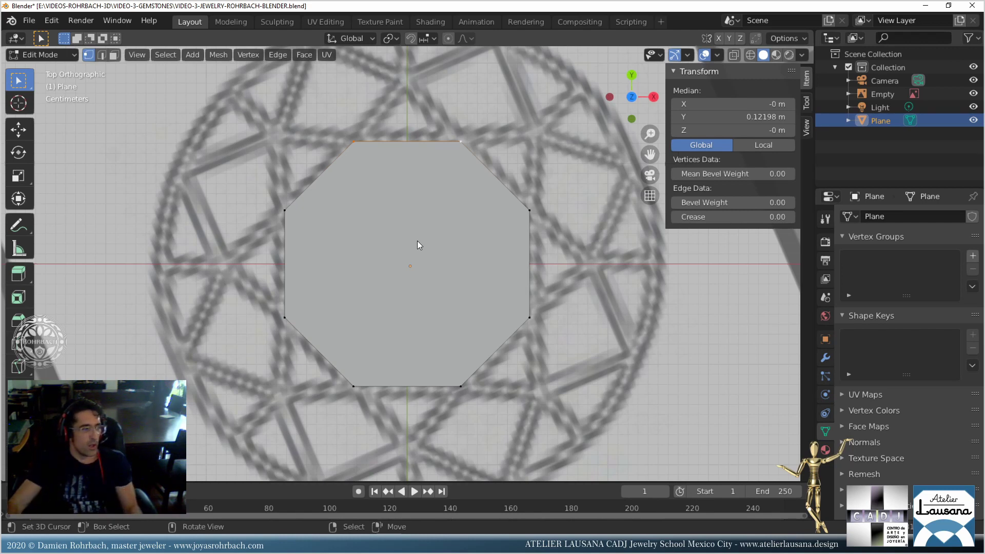
key("n")
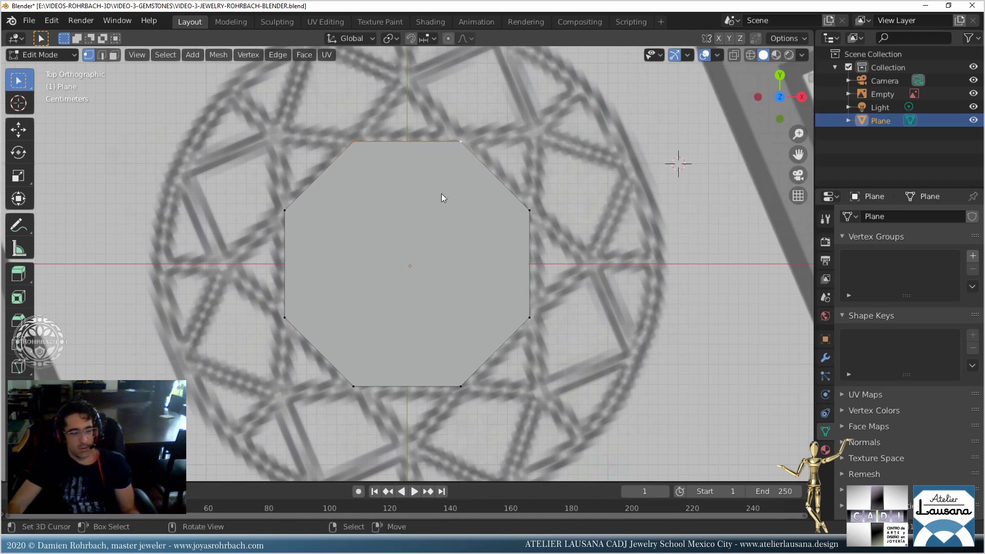
middle_click_drag(441, 193, 438, 243, "shift")
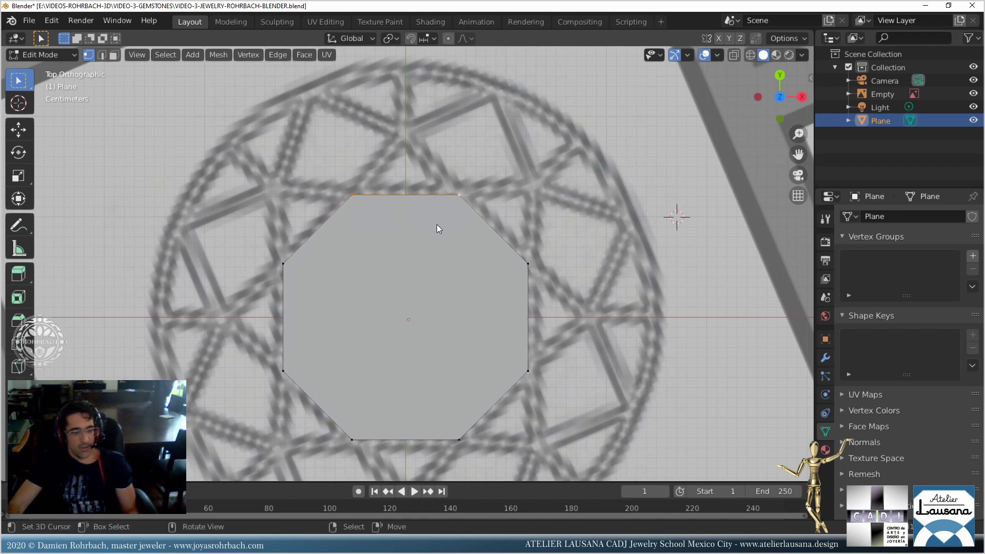
key("ctrl+s")
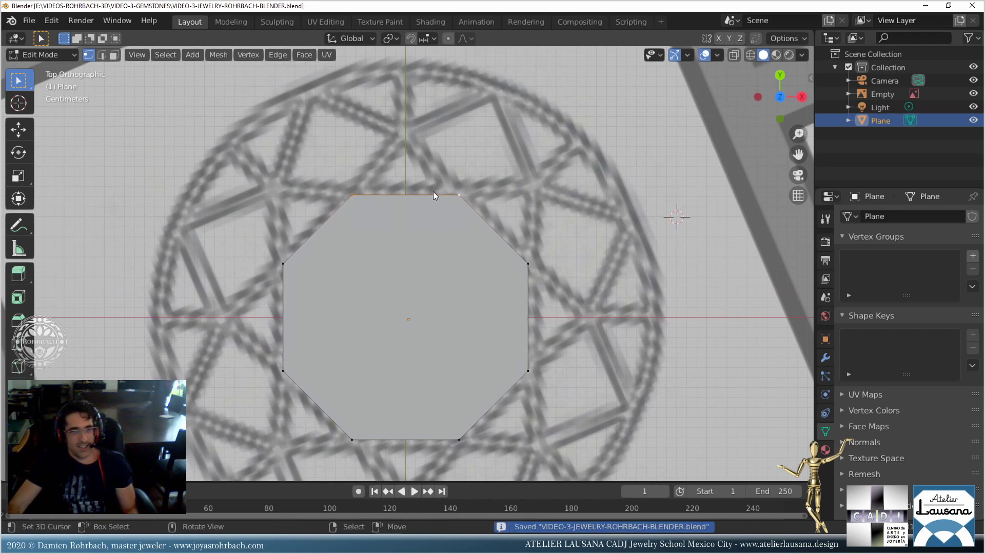
Enable Absolute Grid Snap for Increment snapping.
left_click(436, 38)
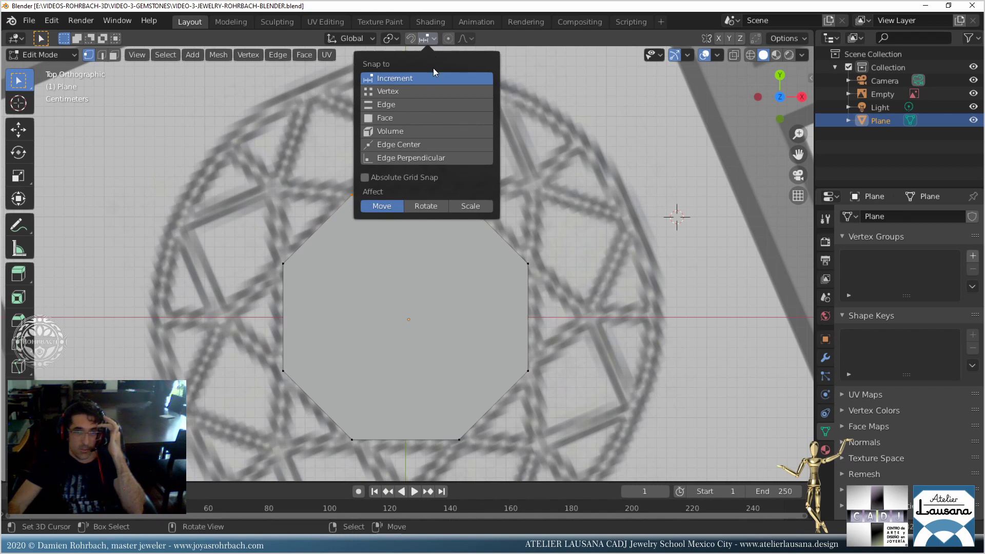
left_click(365, 177)
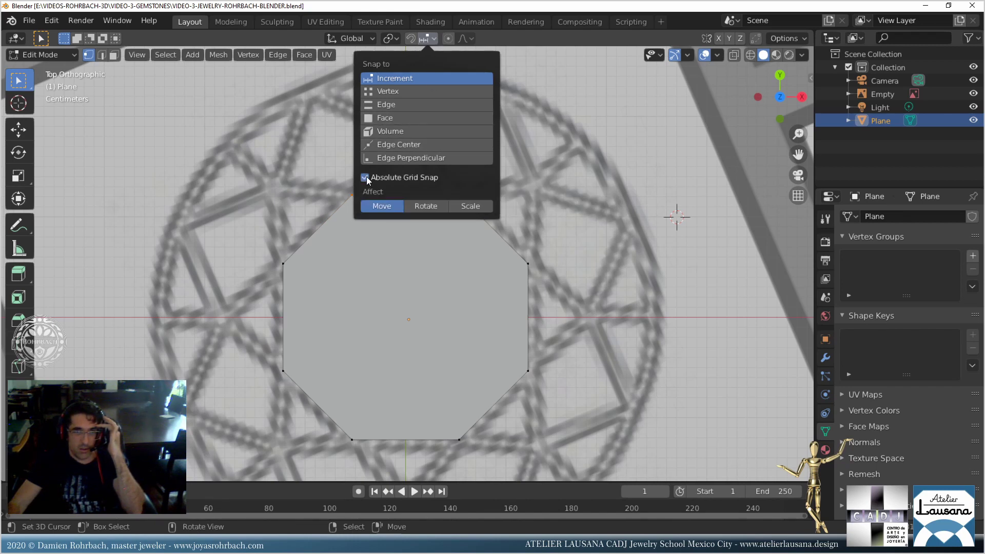
left_click(435, 204)
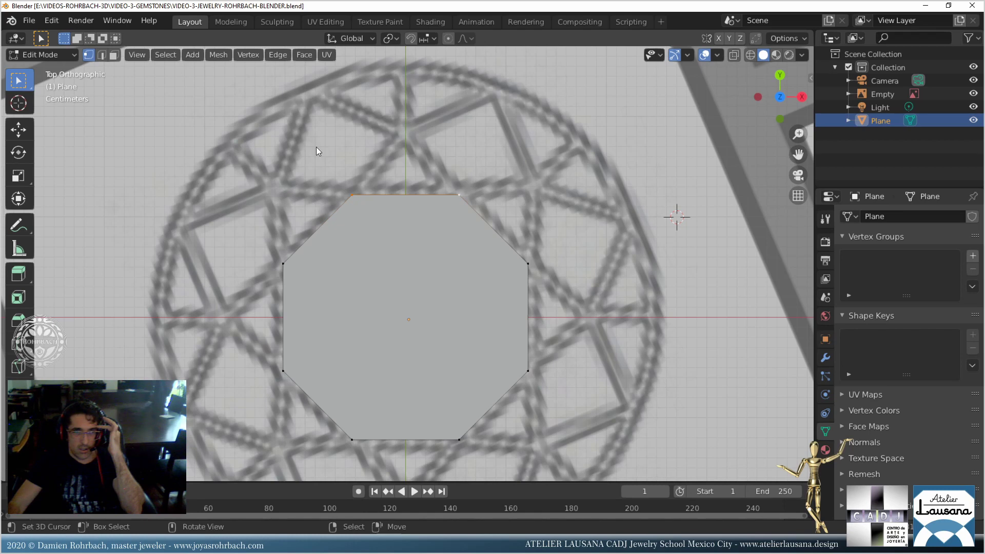
Try placing a loose vertex on the star point above the octagon's upper edge, move it slightly, and delete it.
left_click(439, 129)
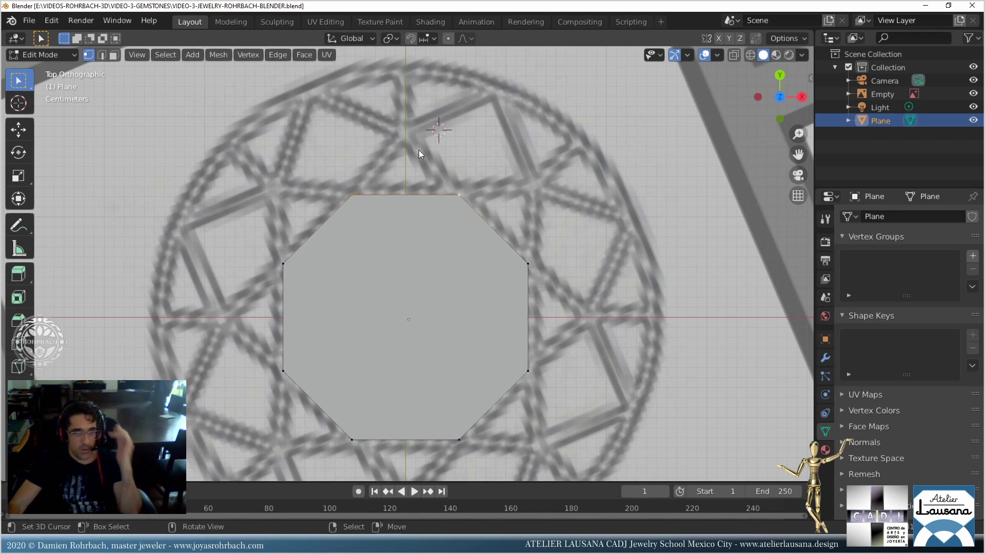
key("alt+a")
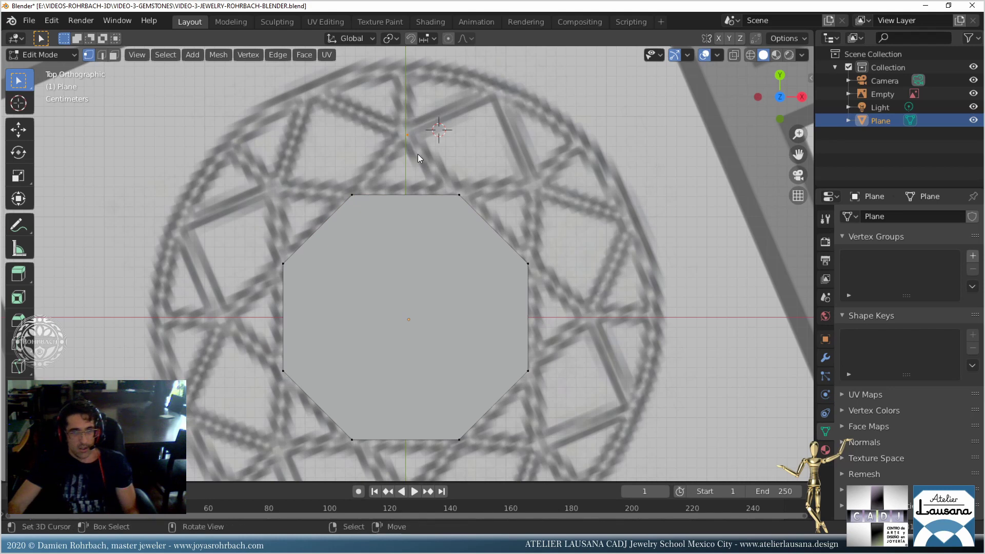
key("g")
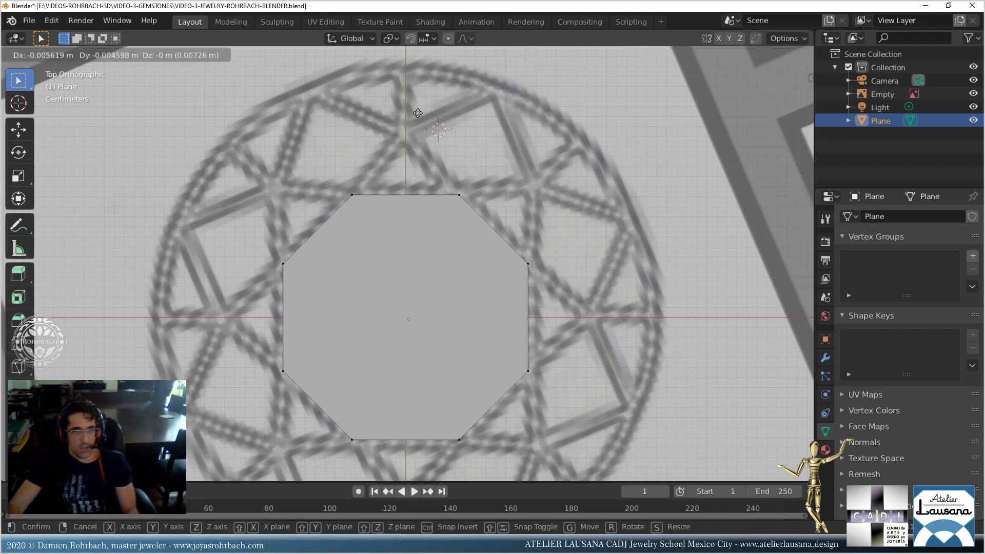
left_click(425, 116)
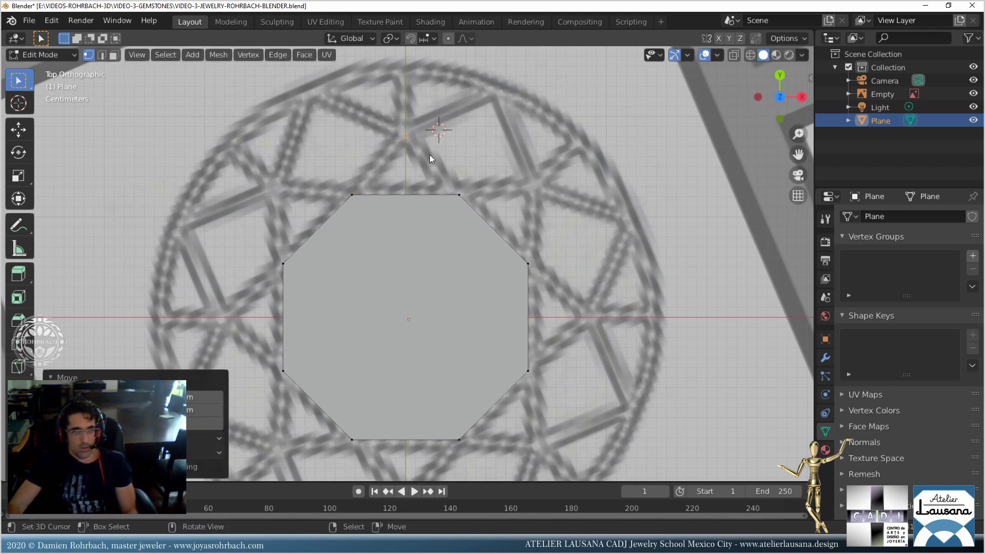
key("x")
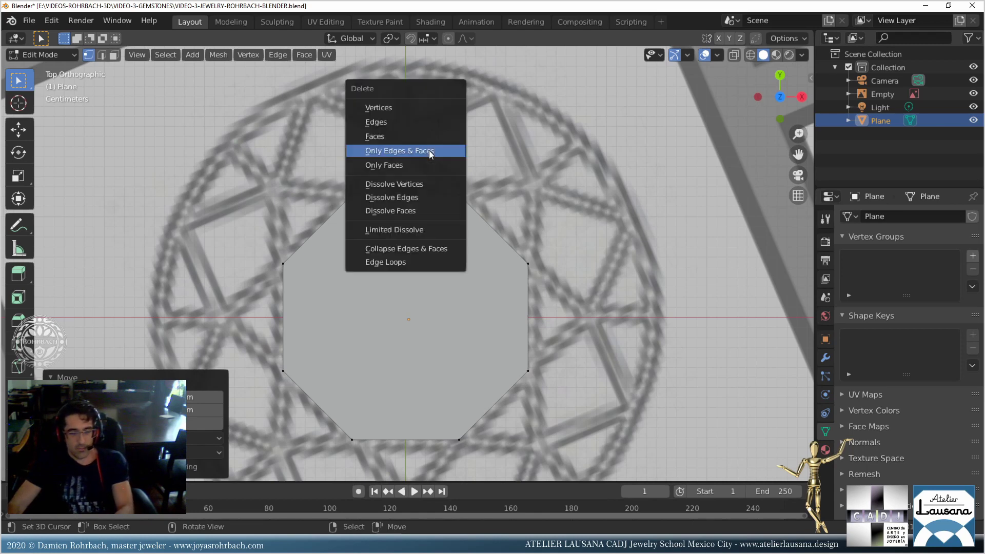
left_click(407, 109)
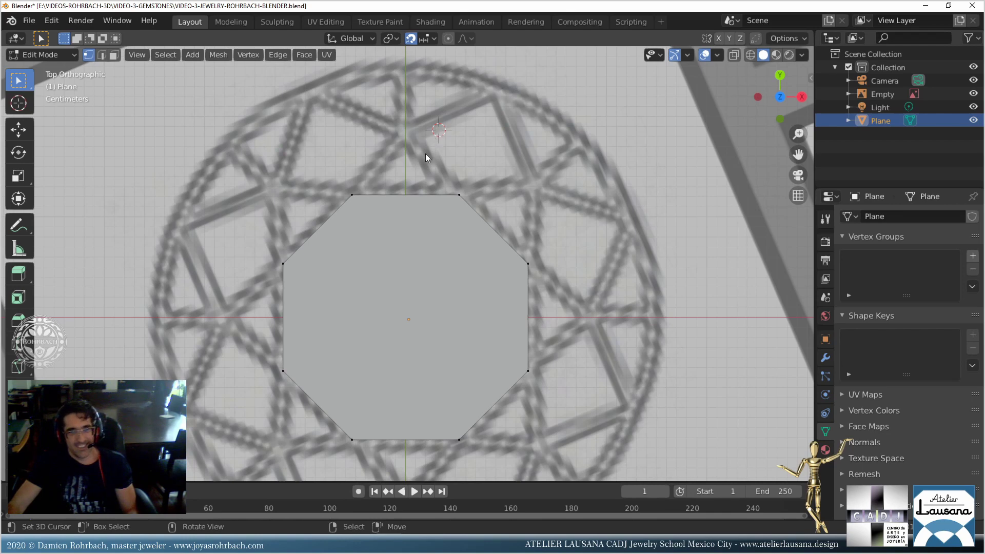
Try again to place a loose vertex on the star point above the octagon, shift it with snapping, and delete it.
key("ctrl")
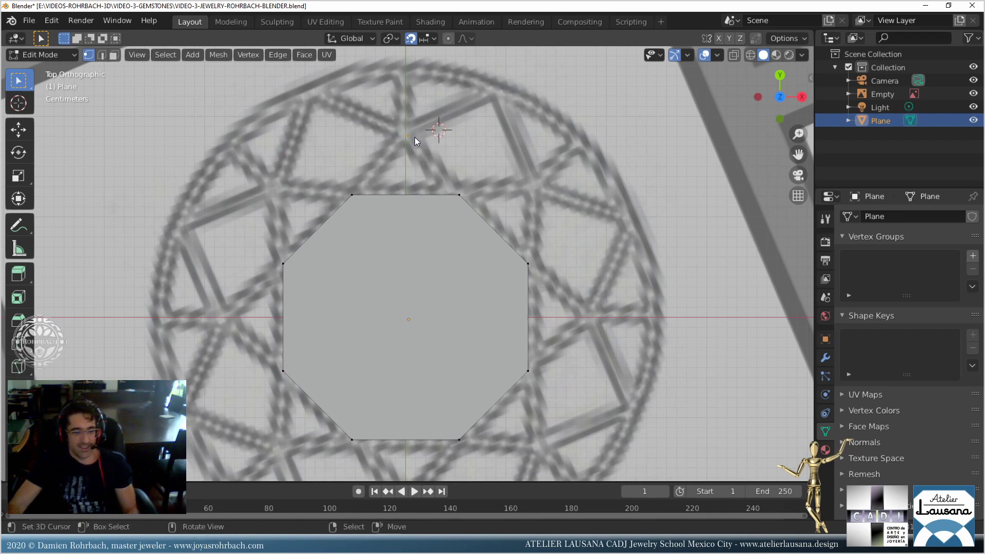
right_click(406, 136, "ctrl")
key("g")
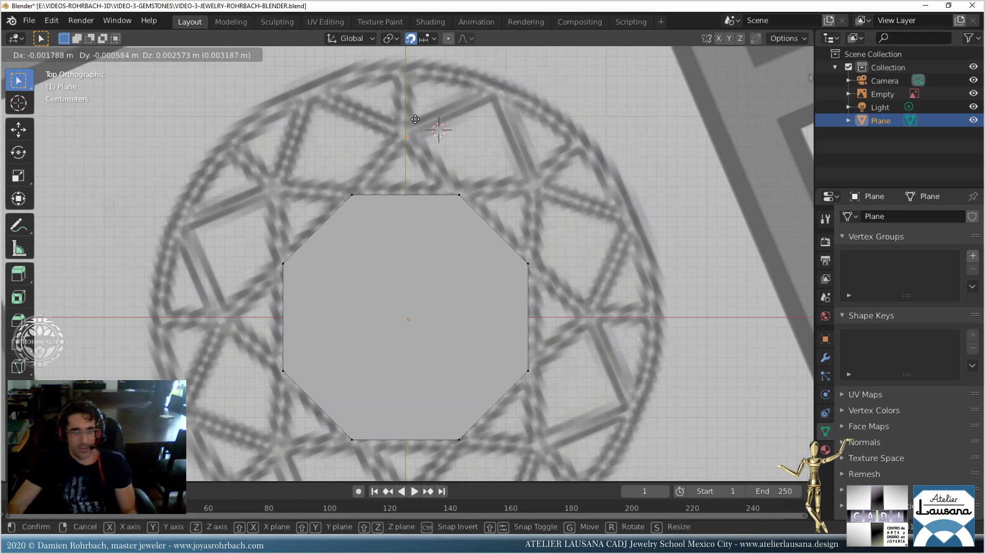
left_click(423, 139)
key("x")
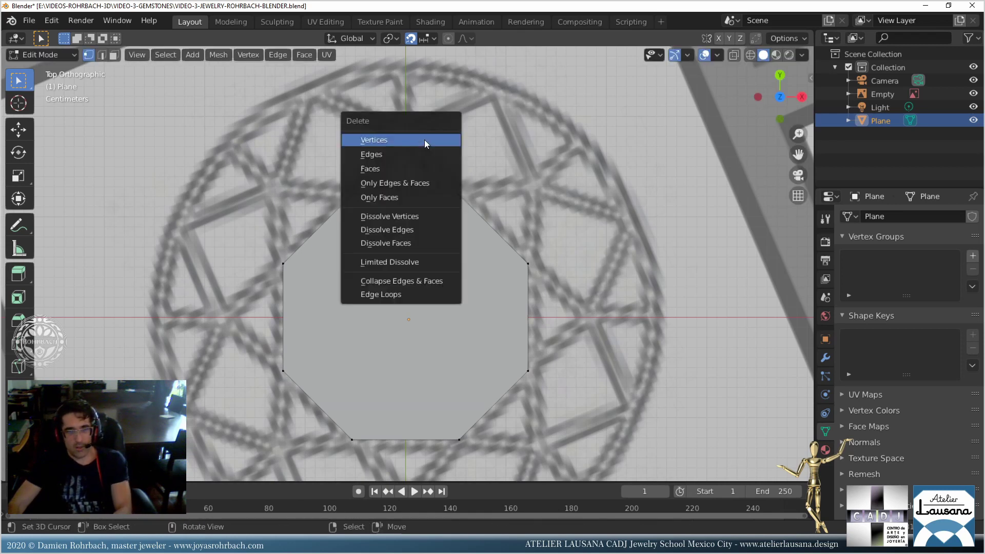
left_click(424, 139)
Add a loose vertex above the octagon's upper edge, snap it onto the star point on the Y axis, and save the file.
scroll(423, 143, "up", 3)
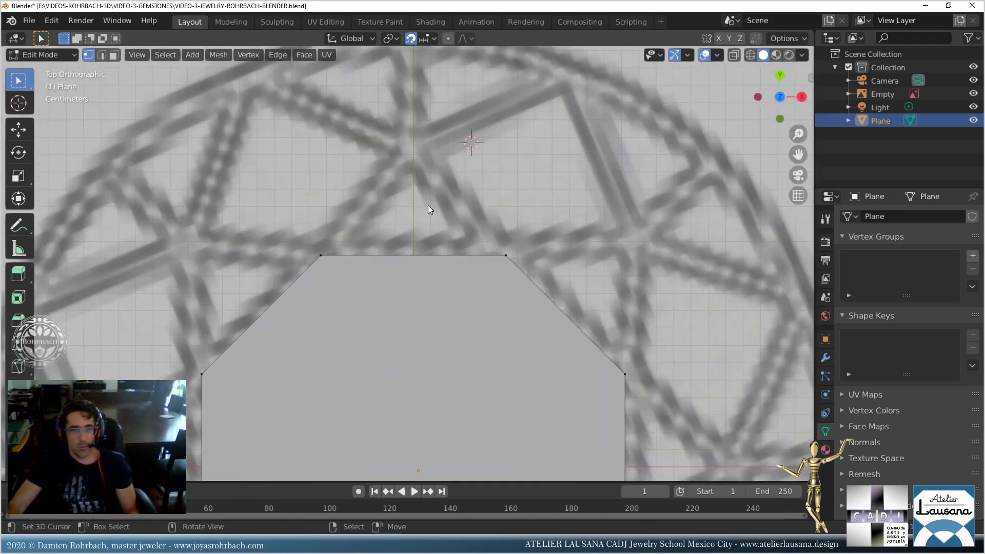
left_click(520, 151)
left_click(433, 38)
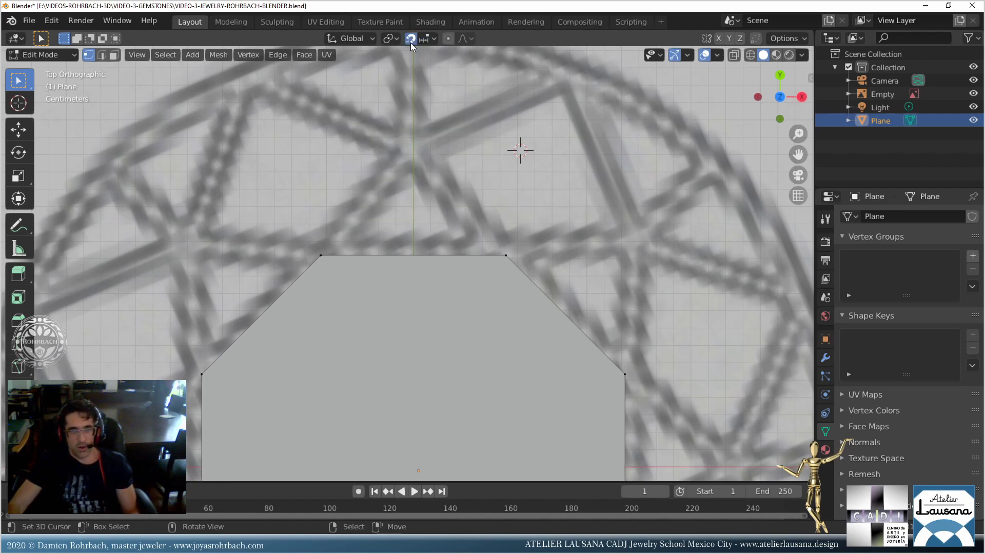
key("ctrl+s")
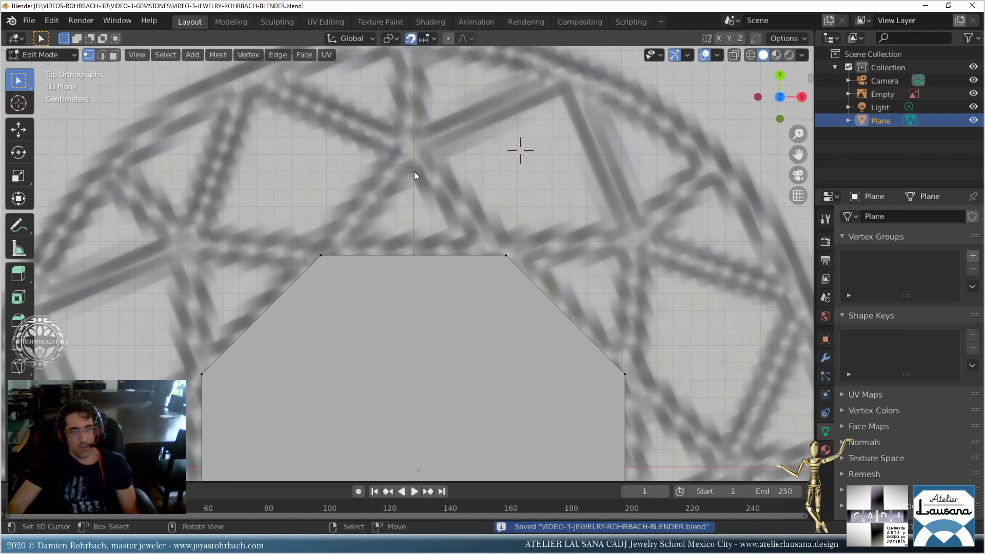
scroll(457, 167, "down", 4)
scroll(457, 189, "up", 3)
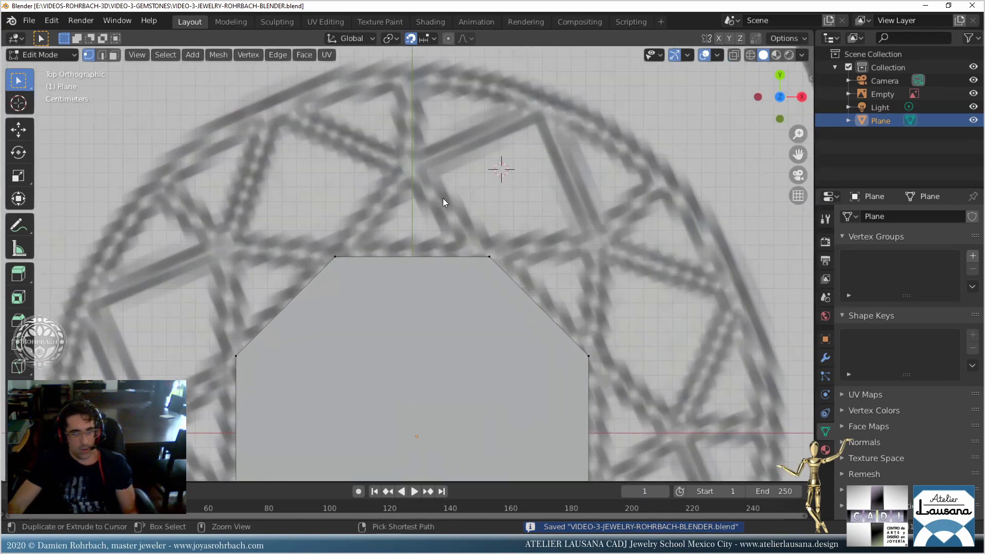
left_click(434, 149, "ctrl")
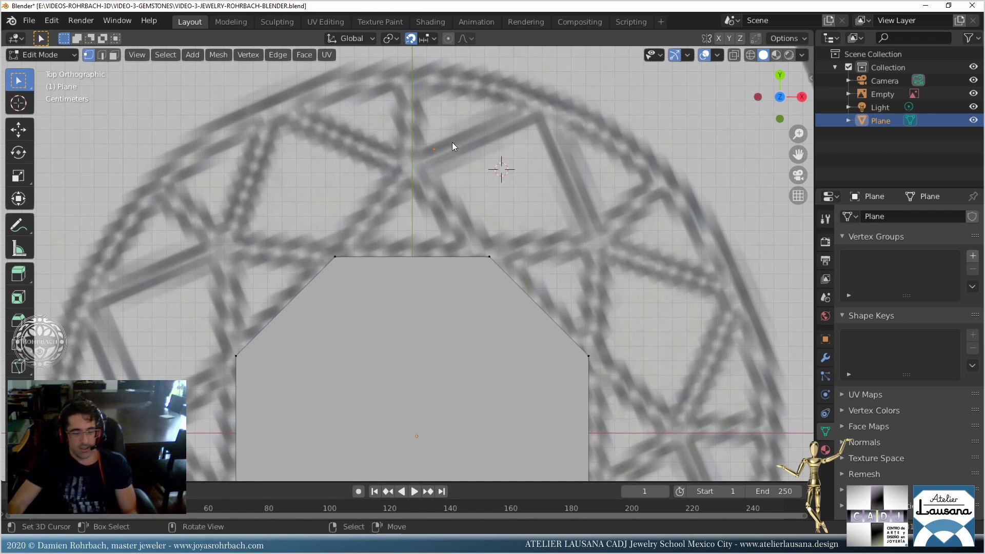
key("g")
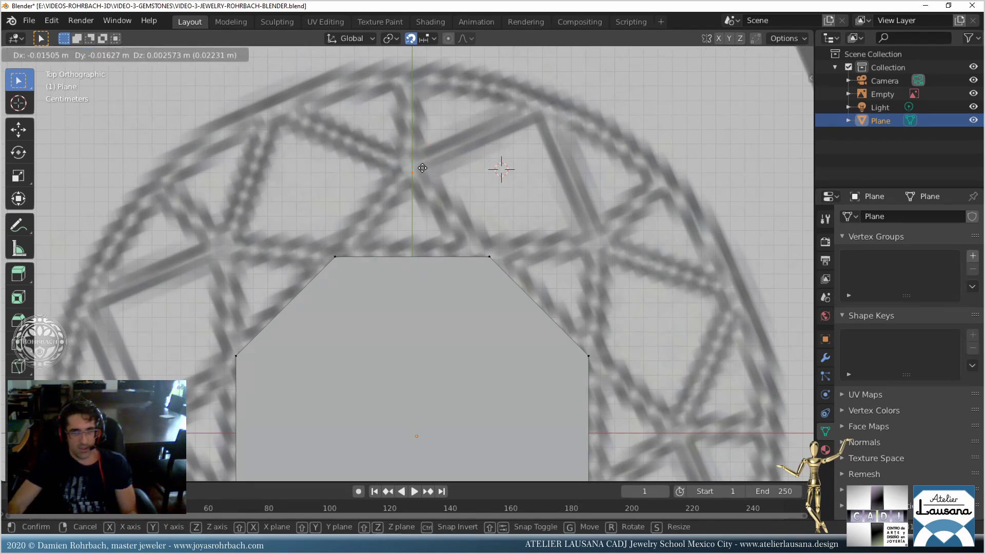
left_click(422, 168)
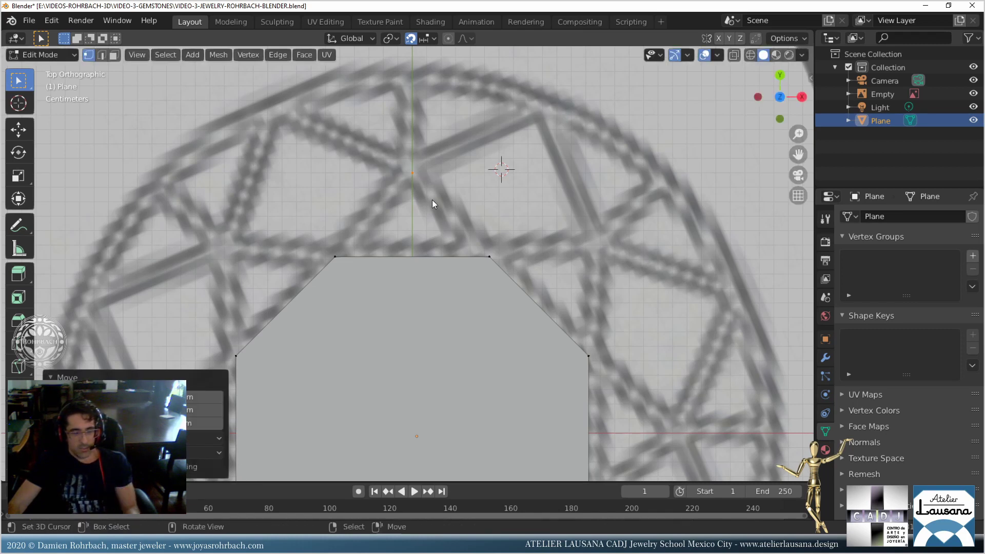
key("ctrl+s")
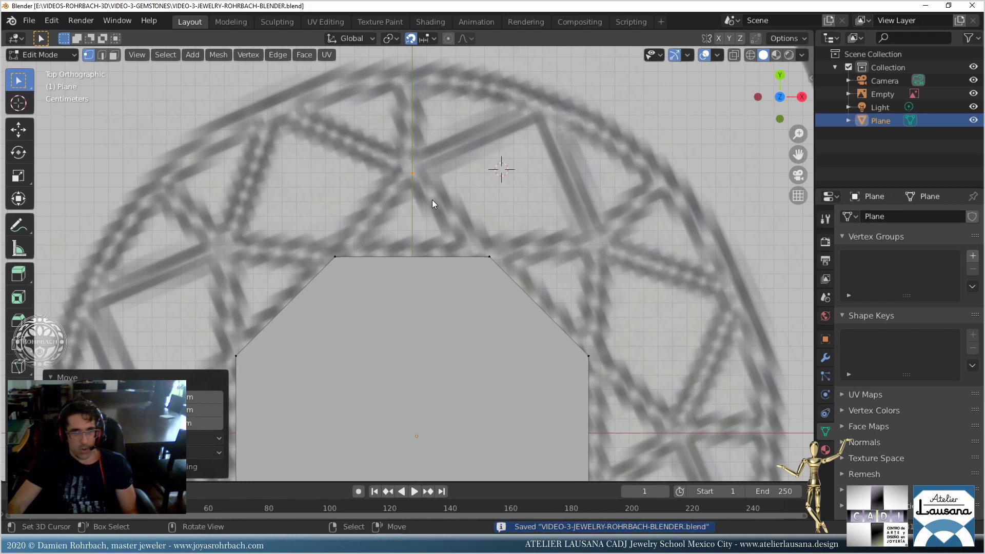
Spin the star-point vertex around the Z axis in 12 steps.
scroll(432, 204, "down", 2)
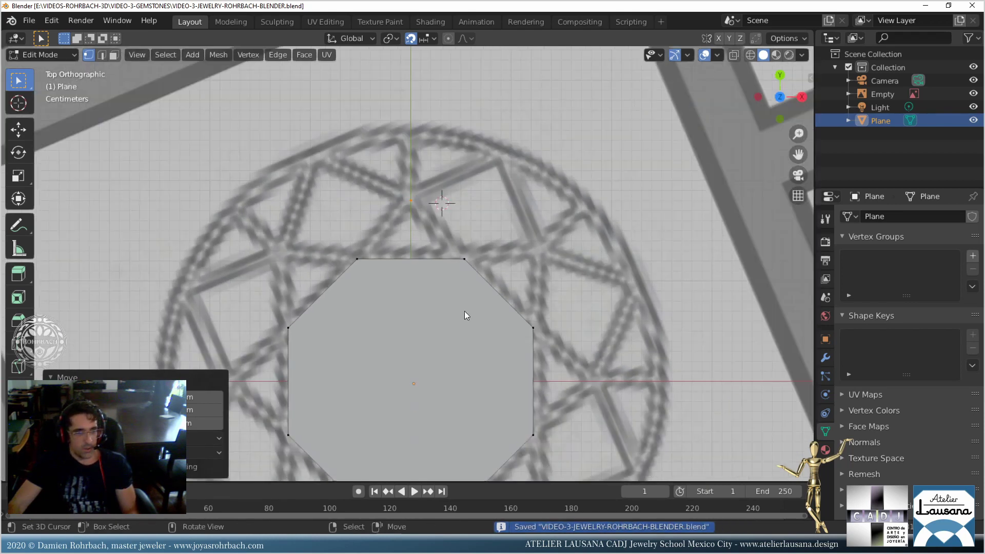
middle_click_drag(464, 310, 517, 275, "shift")
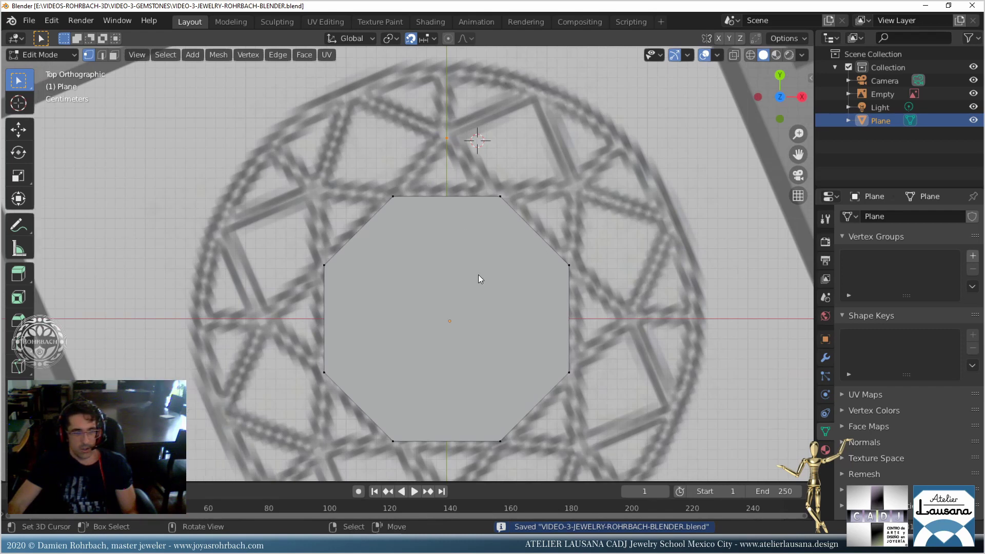
left_click(19, 413)
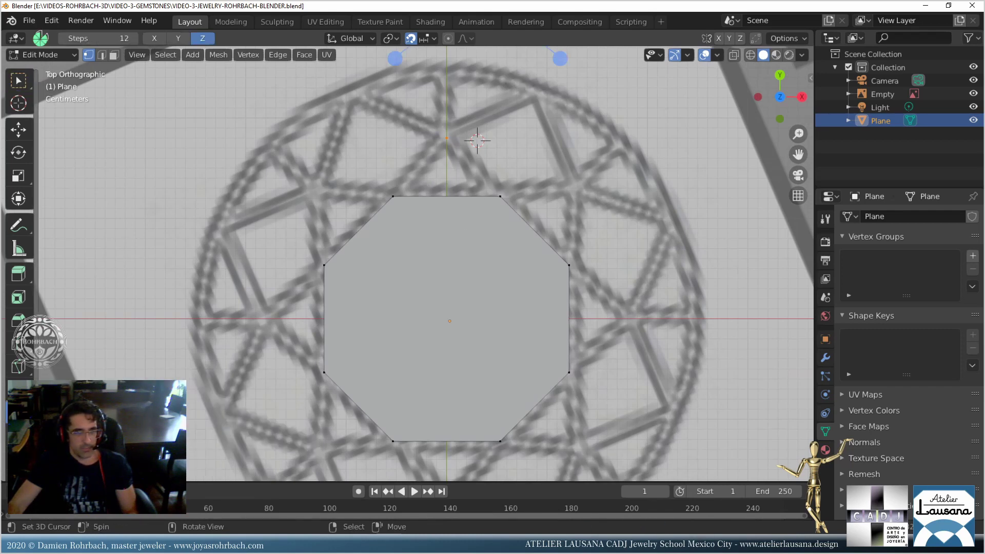
scroll(530, 236, "down", 3)
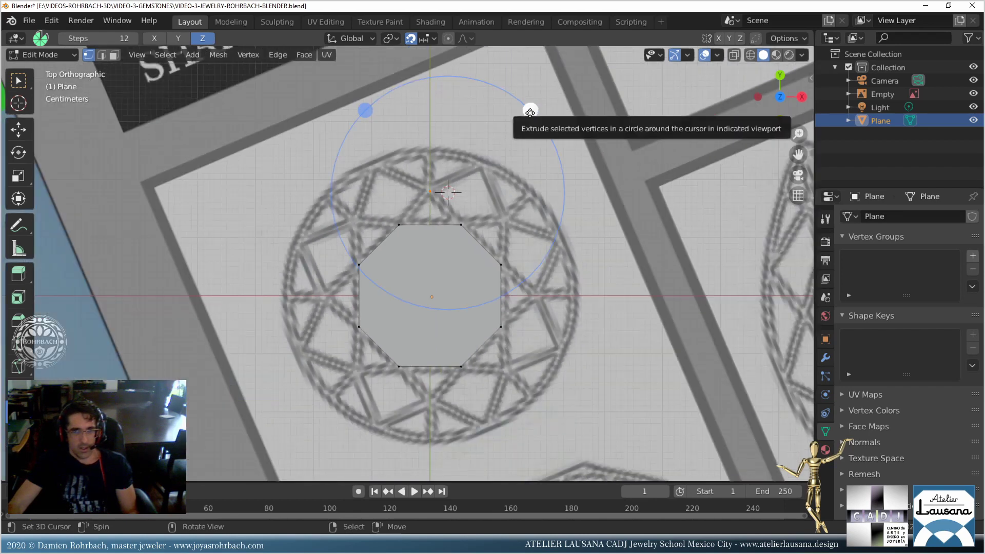
left_click_drag(531, 111, 389, 114)
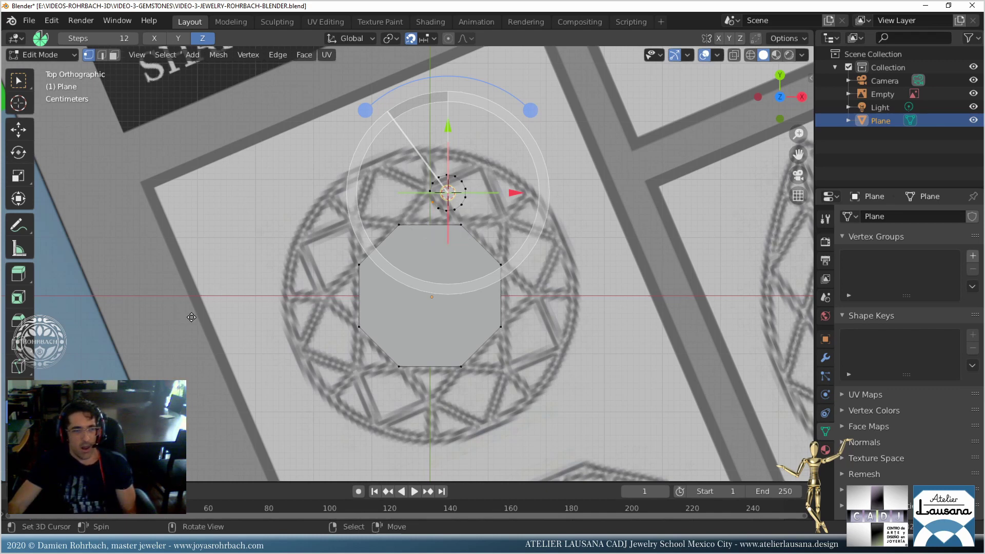
Set the spin's center to 0 in X and Y so the copies revolve around the middle of the octagon.
left_click(58, 471)
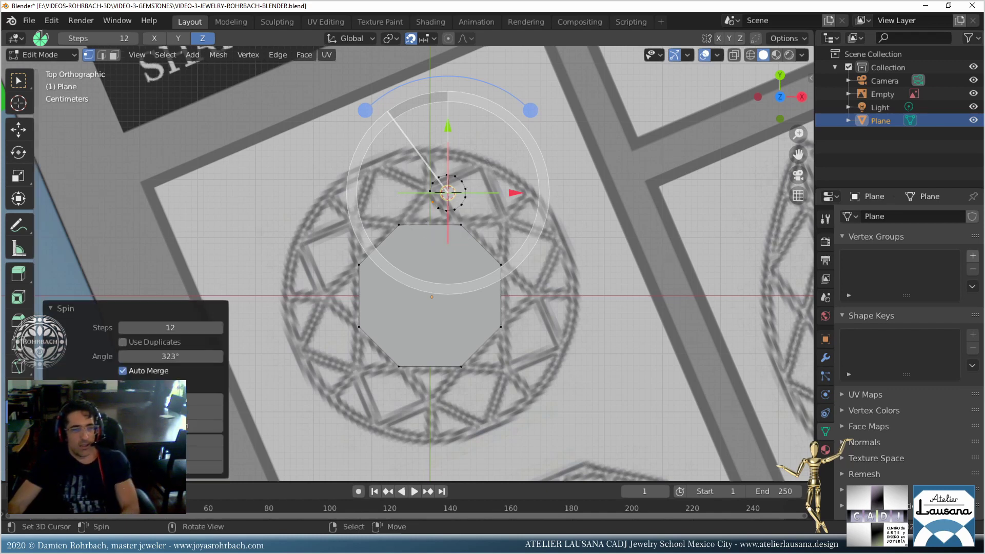
double_click(171, 400)
type("0")
key("Return")
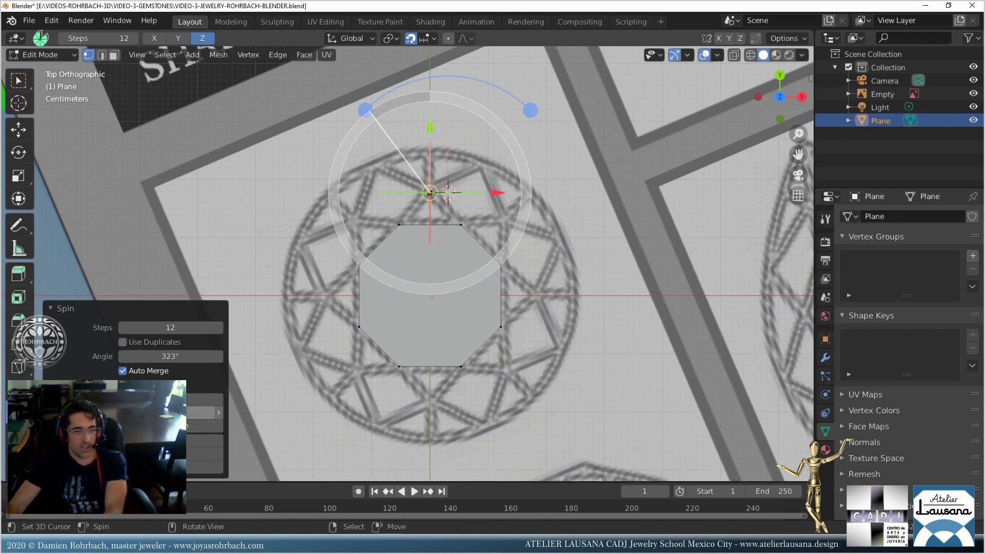
double_click(171, 413)
type("0")
key("Return")
double_click(170, 426)
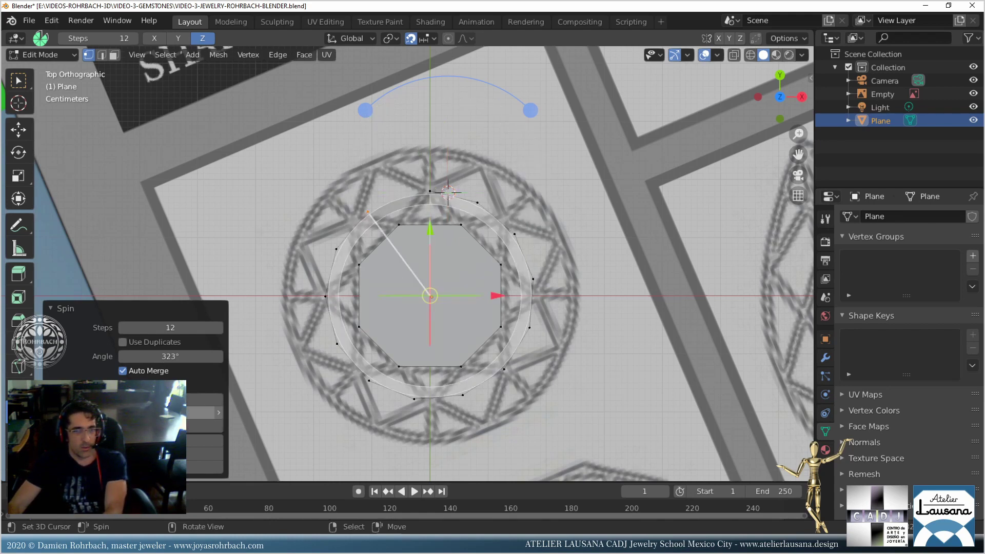
Set the spin to an angle of 360° with 8 steps, return to box selection, and save the file.
double_click(180, 356)
type("360")
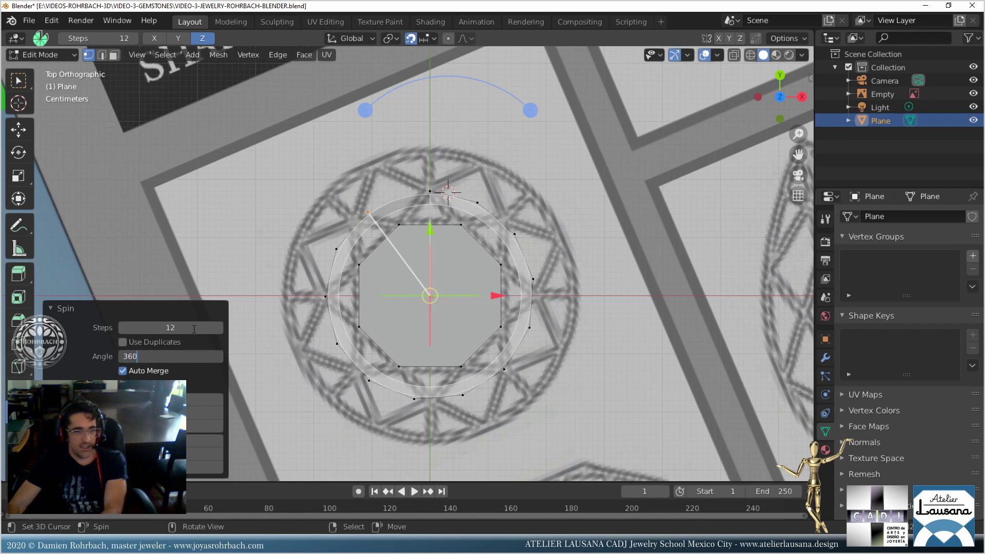
key("Return")
double_click(194, 329)
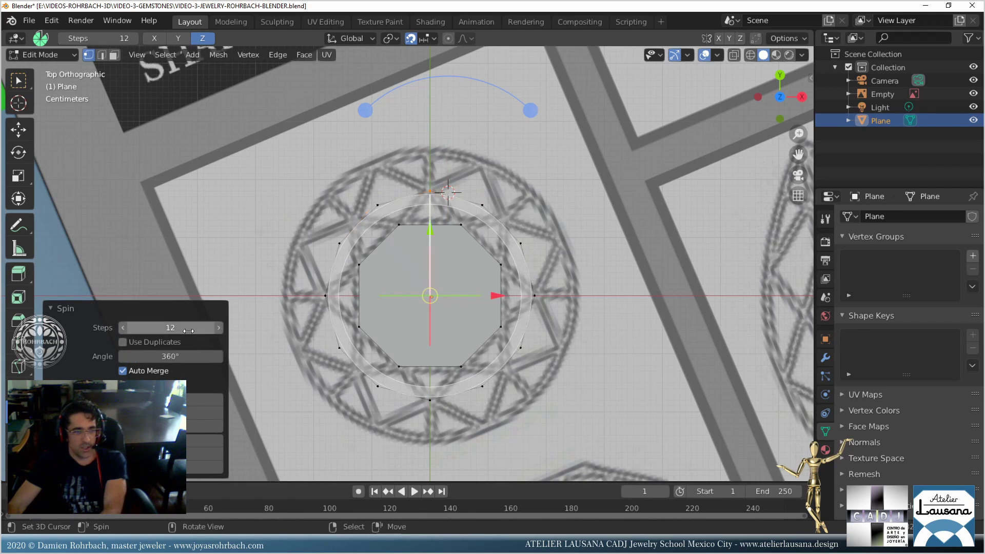
type("8")
key("Return")
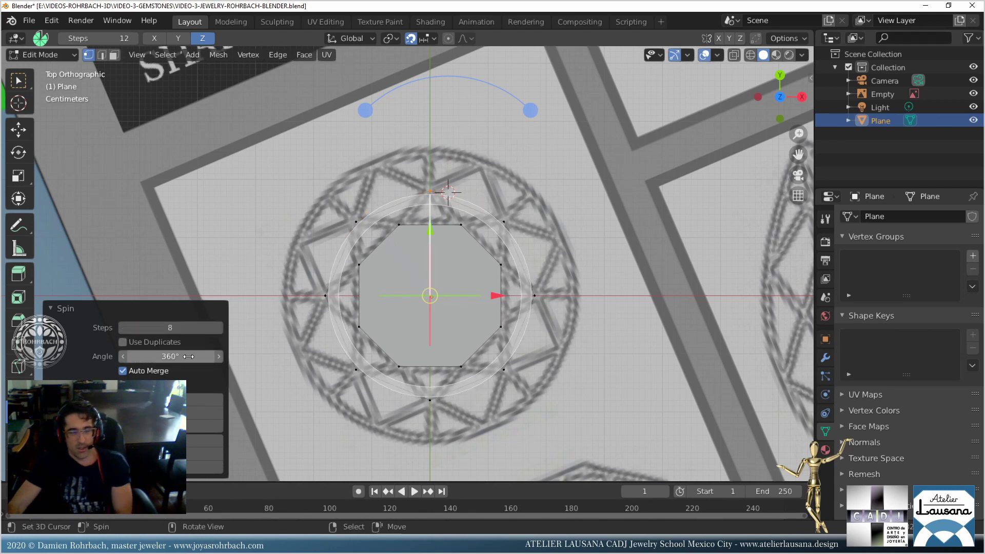
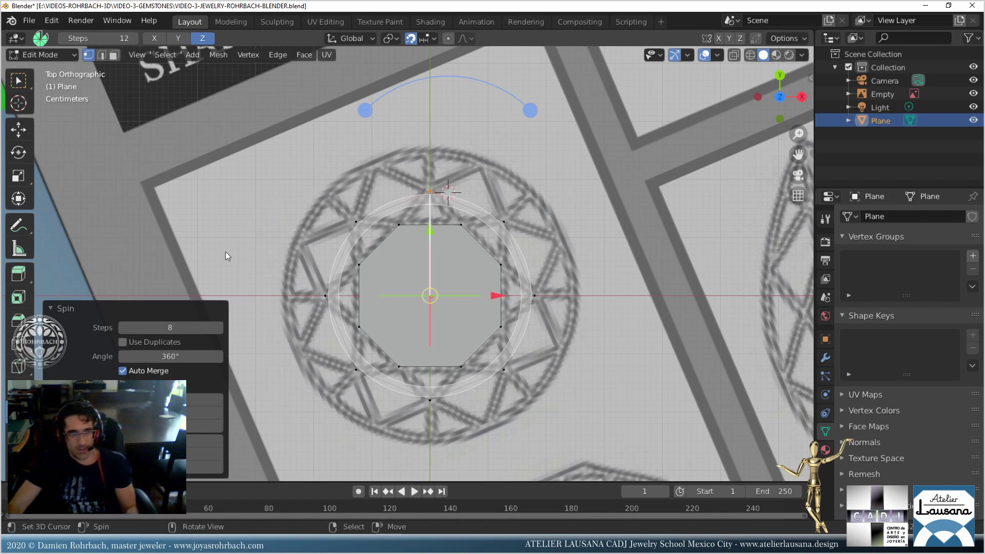
left_click(15, 89)
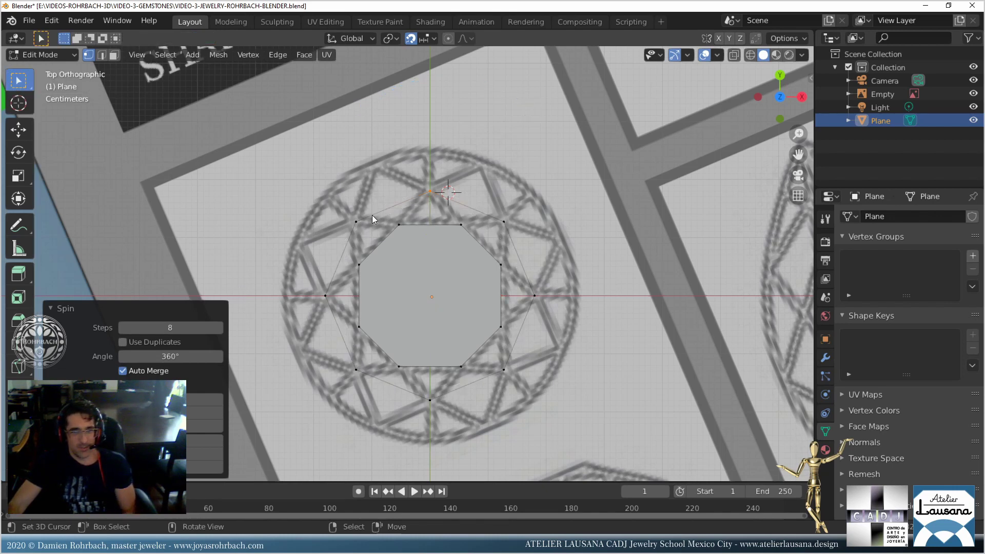
left_click(50, 309)
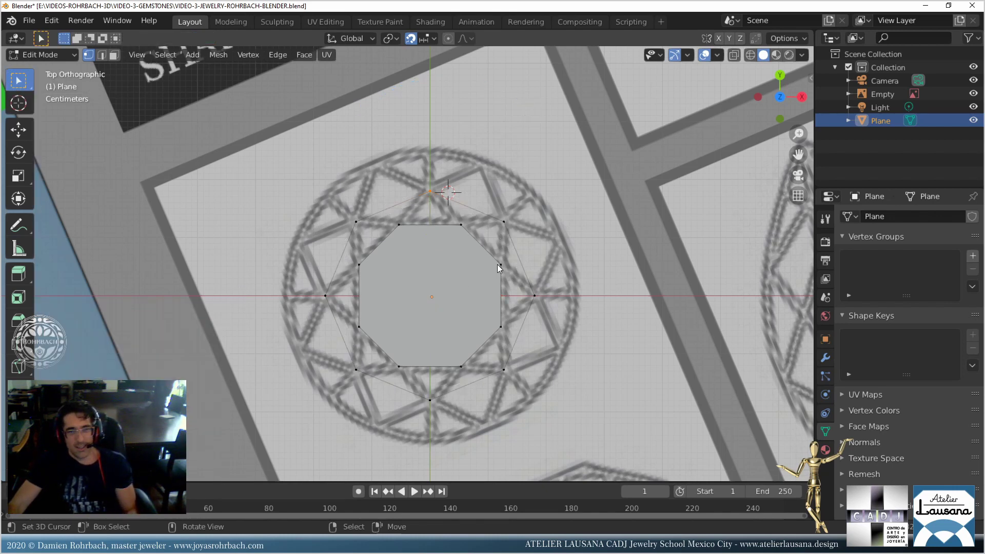
key("ctrl+s")
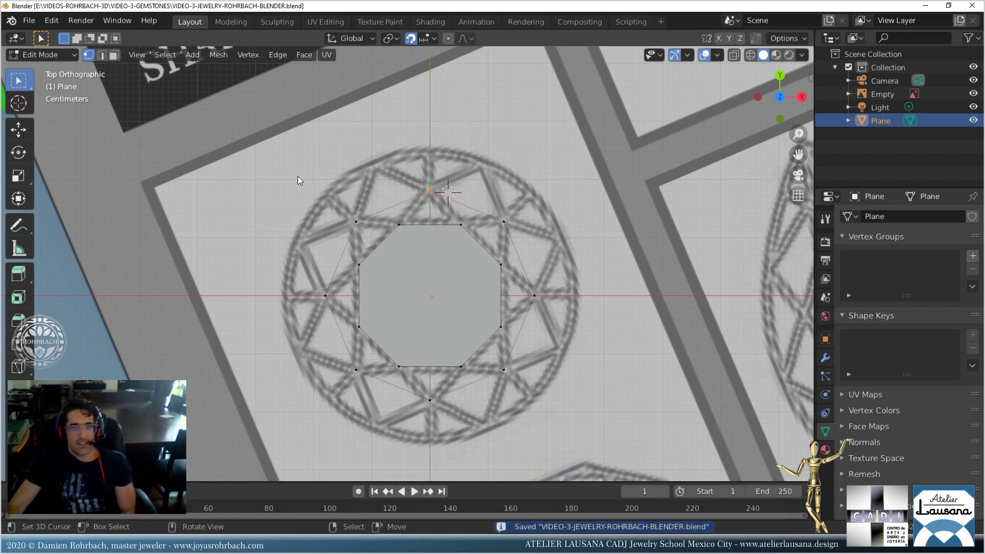
Select the eight edges linking the spun star points and delete only the edges and faces, keeping the vertices.
left_click(105, 55)
left_click(408, 199)
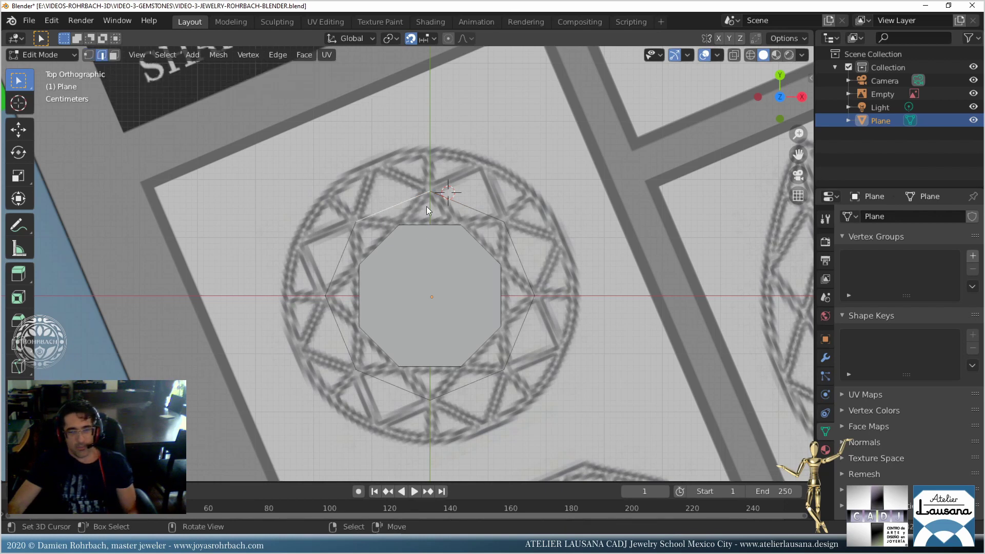
left_click(484, 215, "ctrl")
left_click(471, 383, "ctrl")
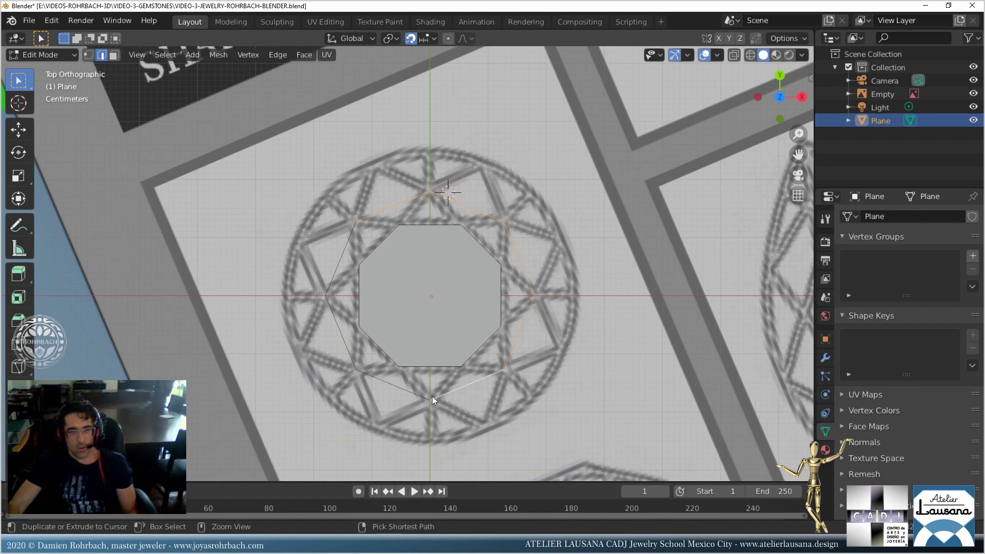
left_click(392, 385, "ctrl")
left_click(337, 325, "ctrl")
left_click(333, 283, "ctrl")
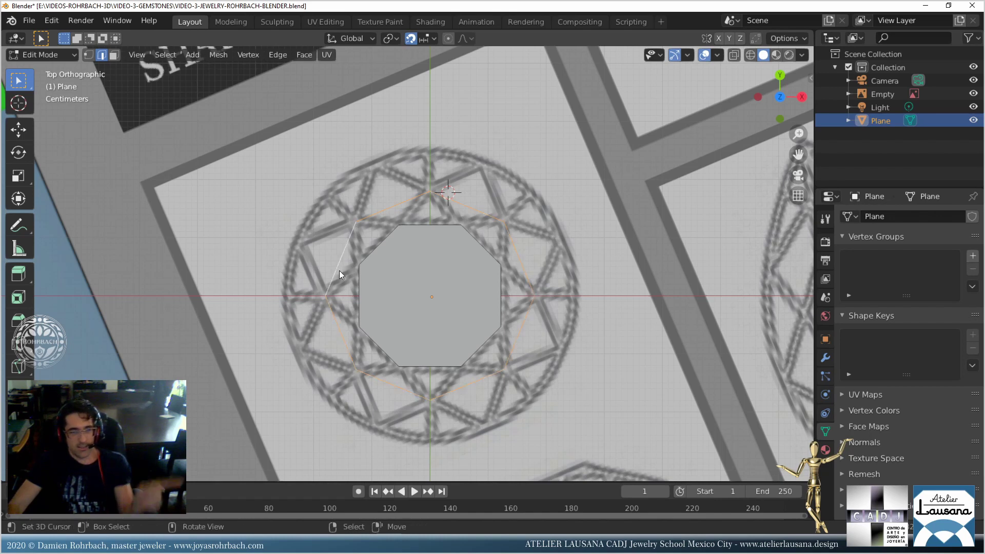
key("x")
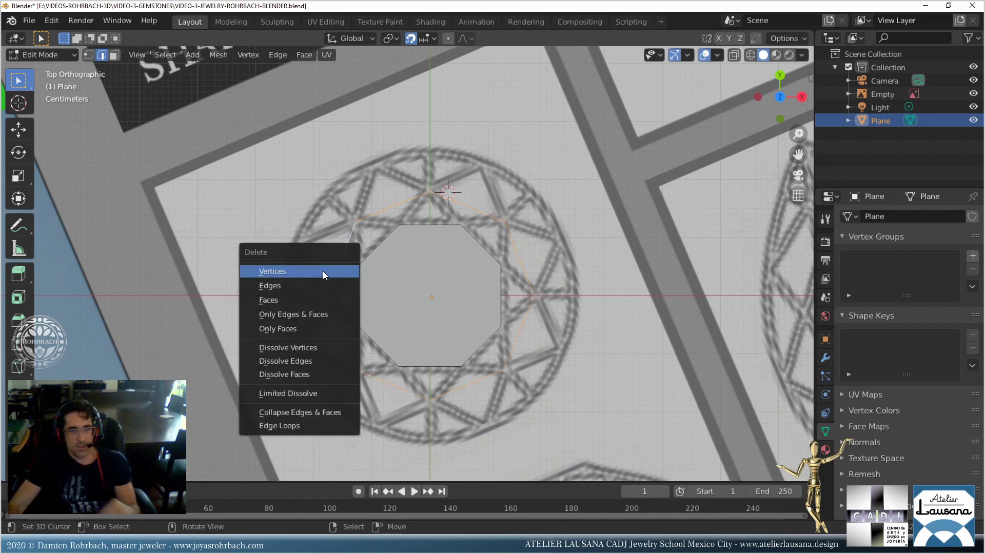
left_click(330, 315)
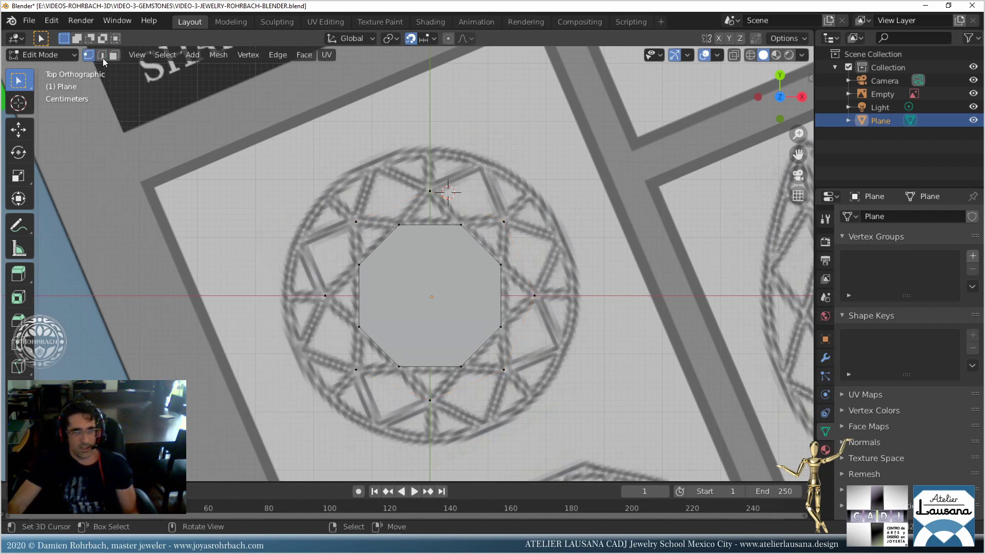
Fill triangular star facets joining the octagon's upper edge and its upper-right edge to their outer star-point vertices.
left_click(424, 198, "shift")
left_click(424, 196, "shift")
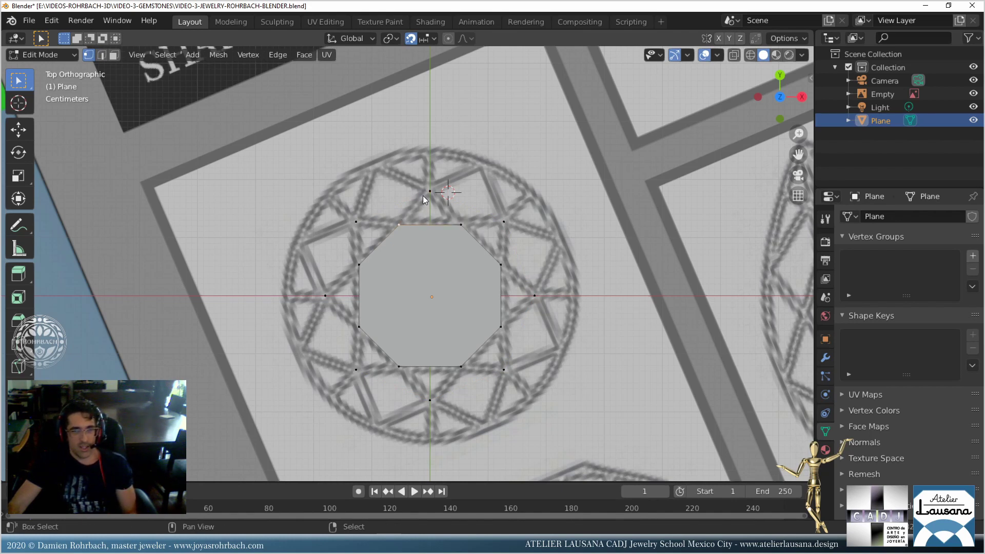
key("f")
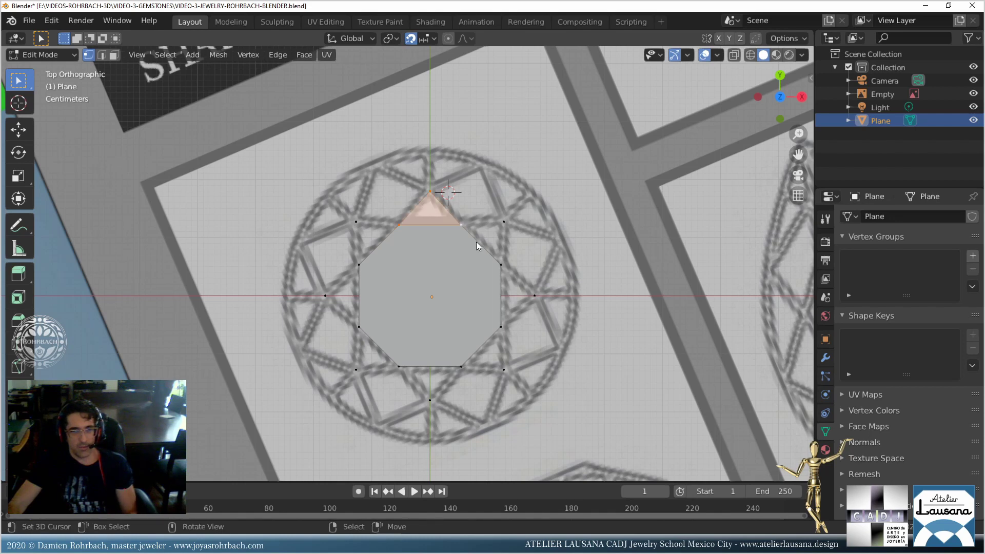
left_click(464, 222)
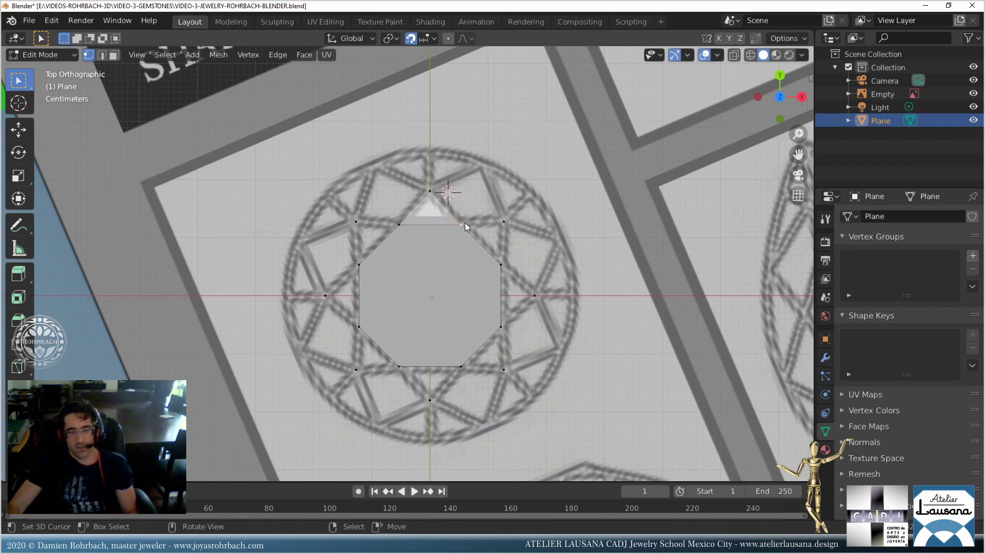
left_click(516, 225, "shift")
key("f")
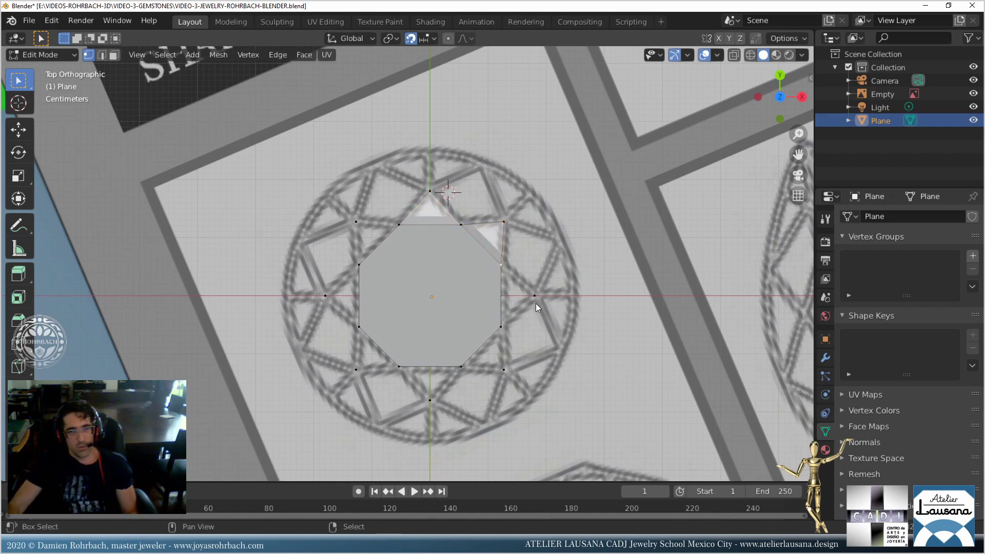
Fill triangular star facets joining the octagon's right, lower-right, bottom and lower-left edges to their outer star-point vertices.
left_click(510, 319, "shift")
key("f")
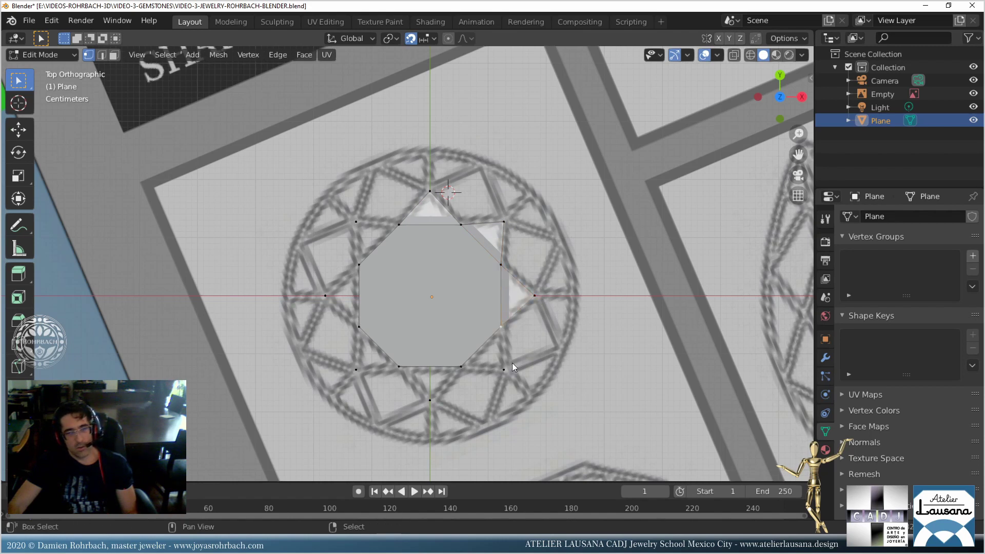
left_click(467, 365, "shift")
key("f")
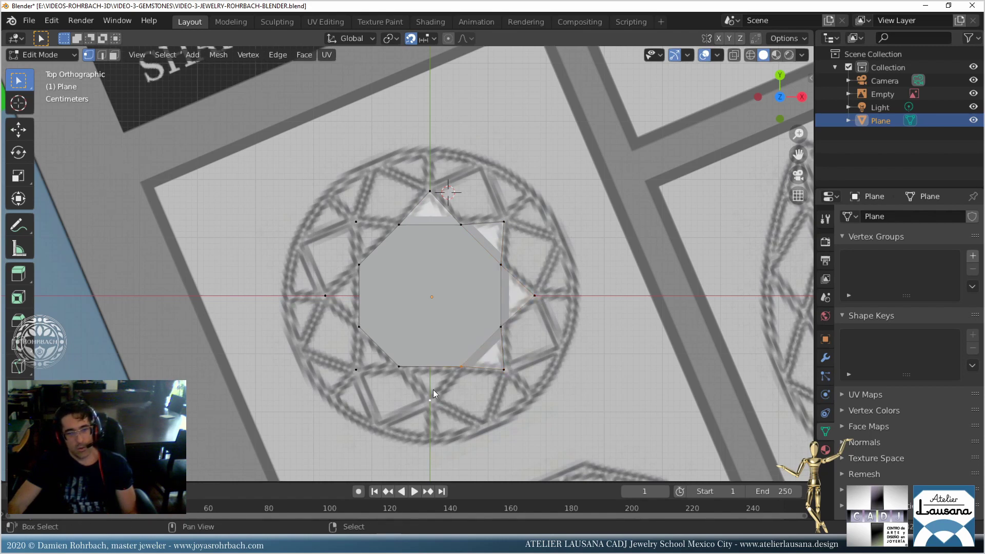
key("f")
left_click(357, 370, "shift")
left_click(358, 325, "shift")
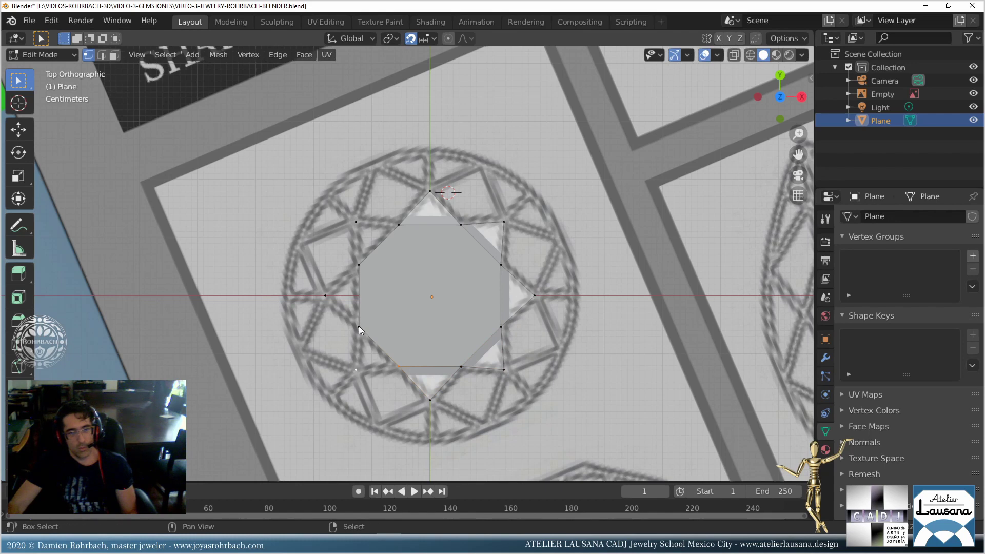
key("f")
Fill the star facets on the octagon's left and upper-left edges and save the file.
left_click(346, 303)
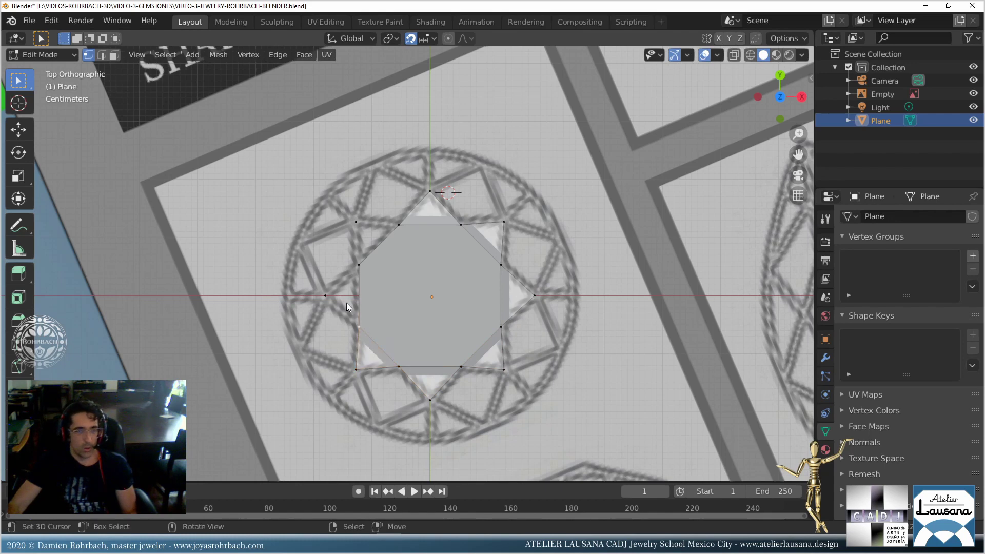
left_click(356, 270, "shift")
key("f")
left_click(359, 267)
left_click(356, 222, "shift")
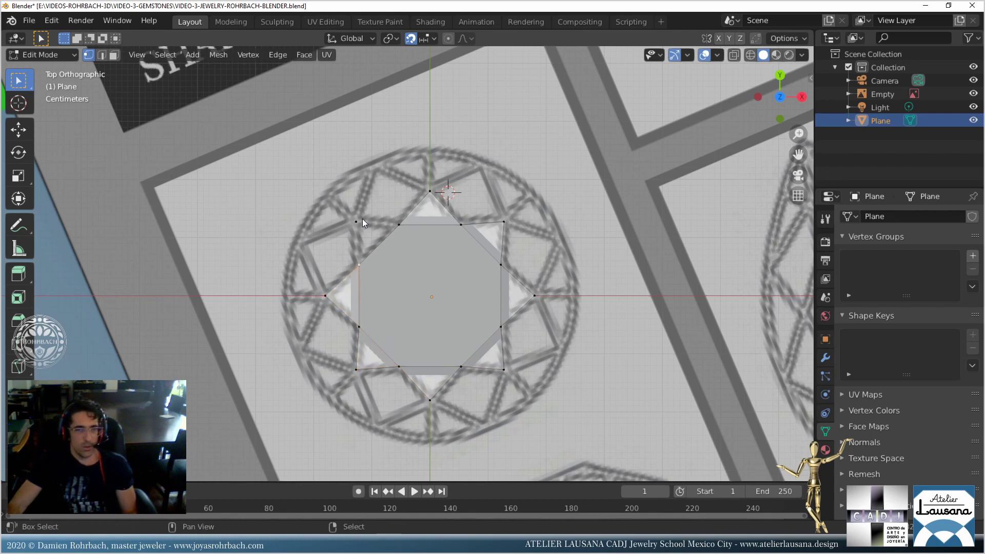
left_click(399, 225, "shift")
key("f")
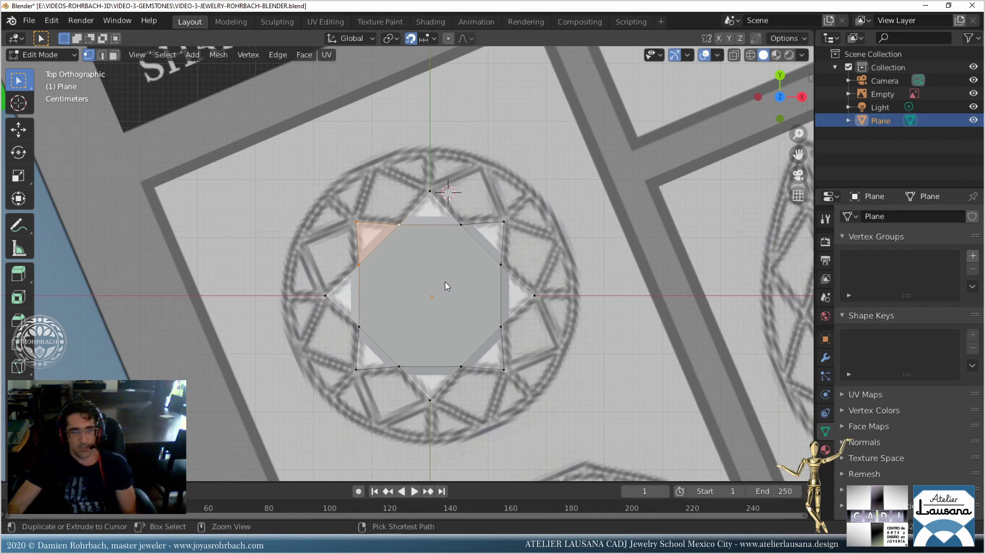
key("ctrl+s")
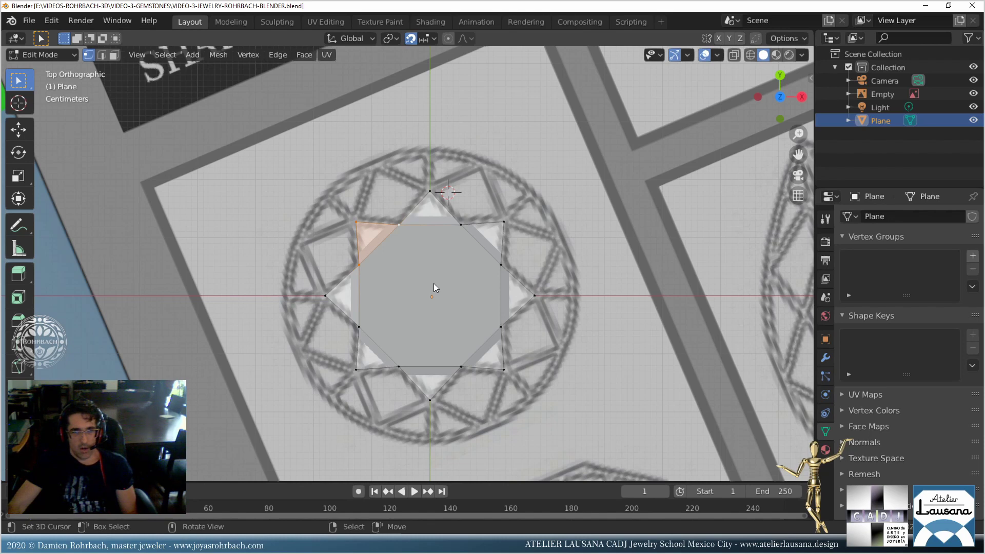
Place the 3D cursor near the middle of the octagon and add a mesh circle there.
right_click(429, 286, "shift")
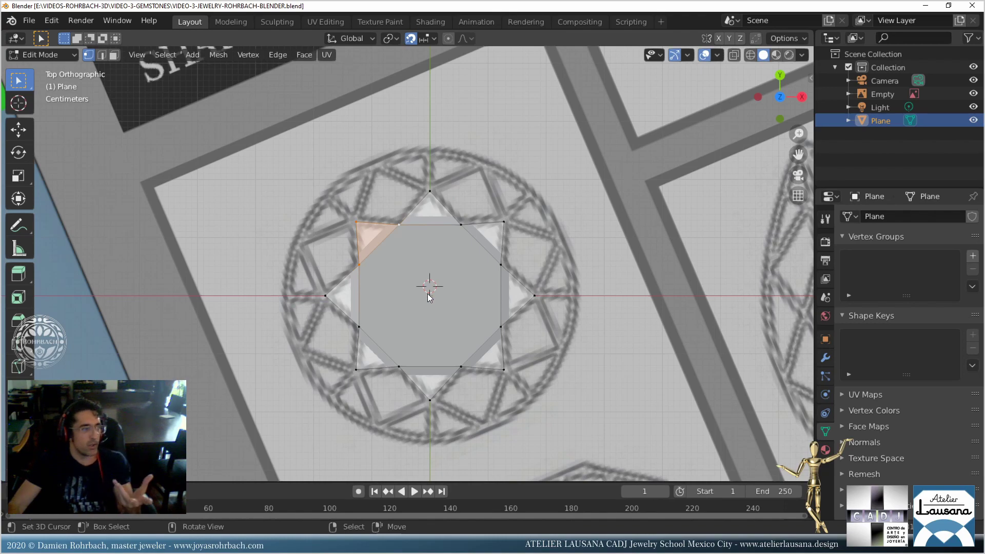
left_click(218, 54)
mouse_move(241, 54)
mouse_move(197, 54)
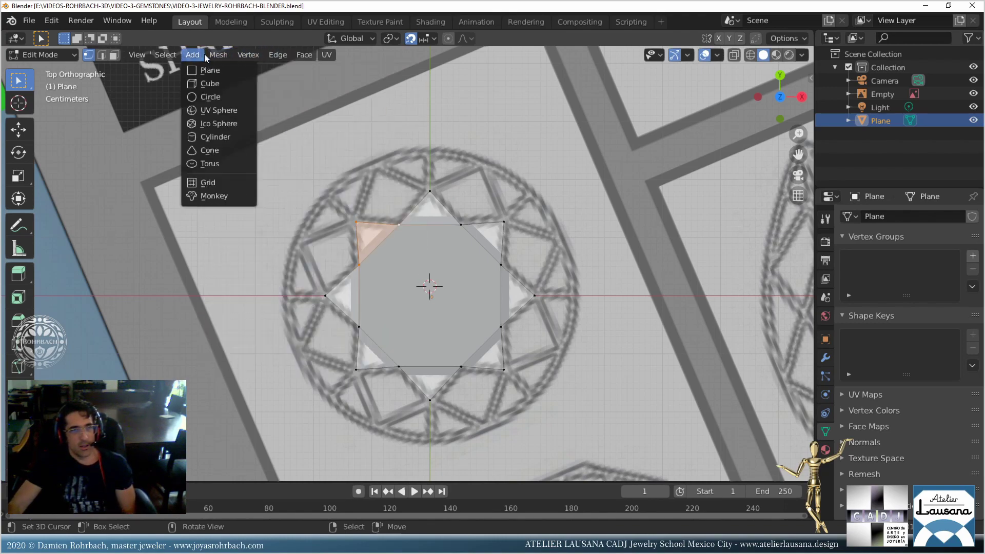
left_click(218, 93)
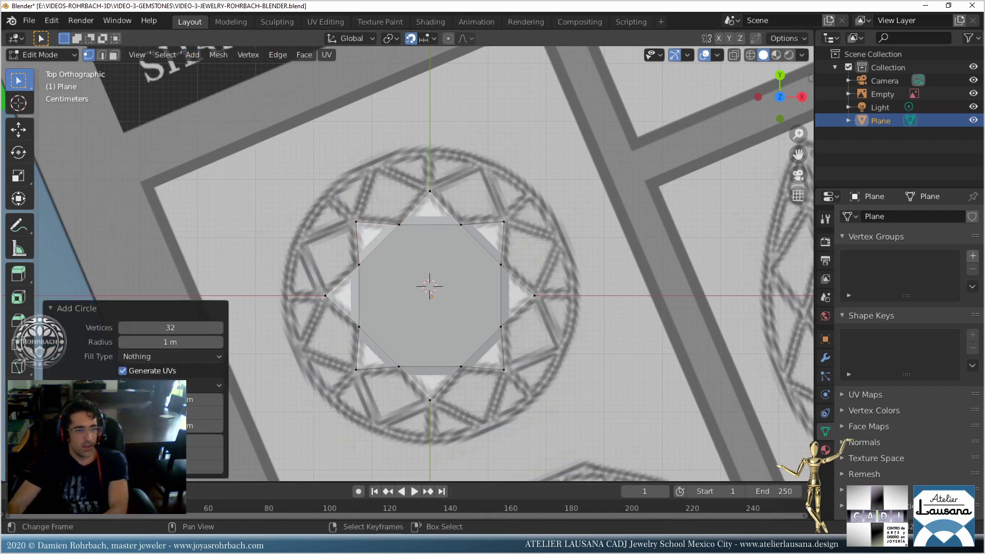
Set the new circle to 16 vertices after comparing it with the gemstone outline in the reference image.
scroll(617, 292, "down", 6)
scroll(448, 219, "up", 3)
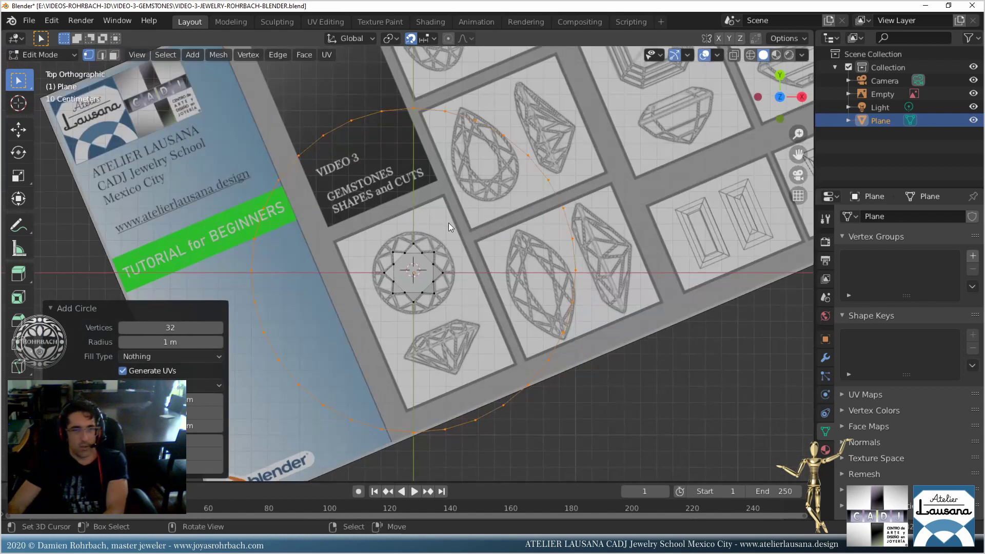
scroll(459, 269, "up", 2)
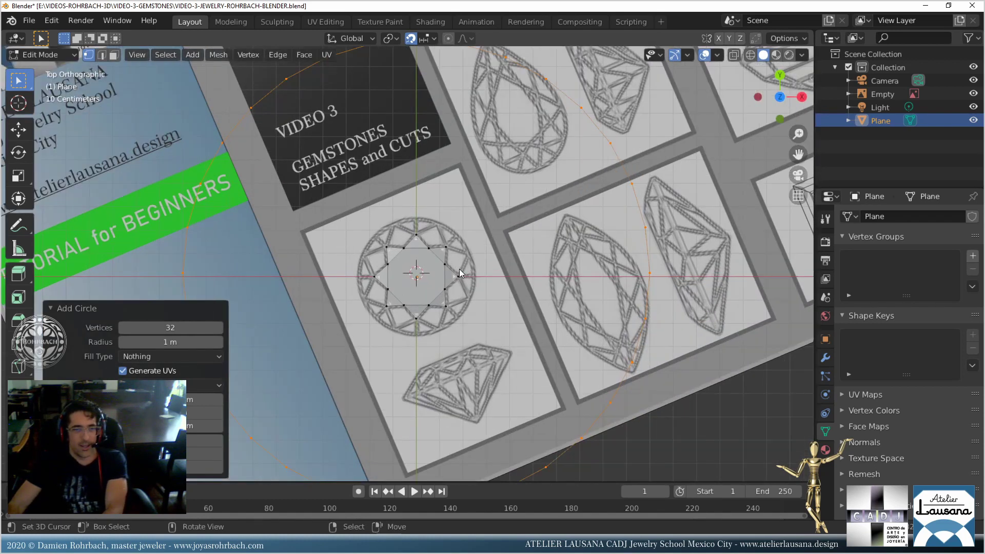
scroll(461, 273, "up", 5)
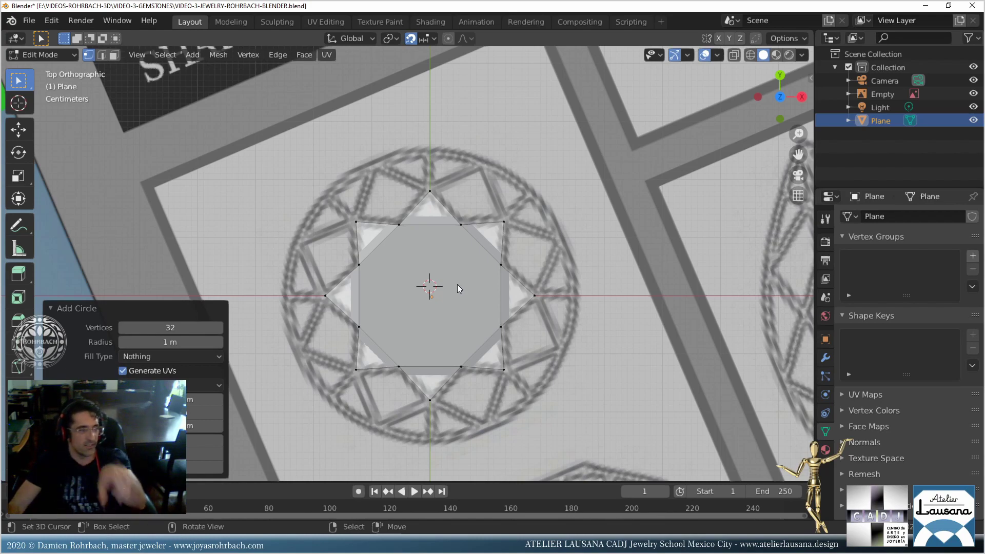
scroll(523, 291, "down", 6)
scroll(523, 291, "down", 4)
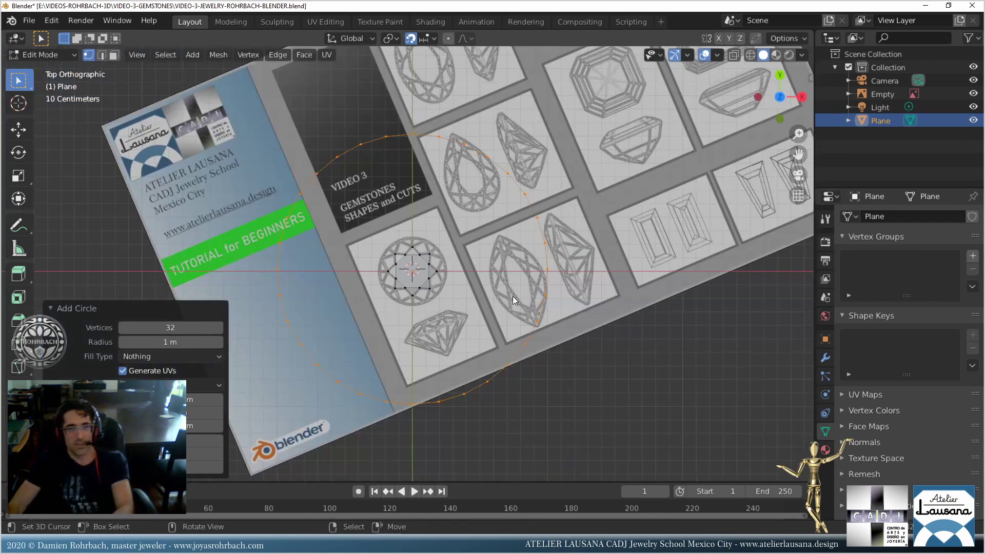
scroll(473, 293, "up", 1)
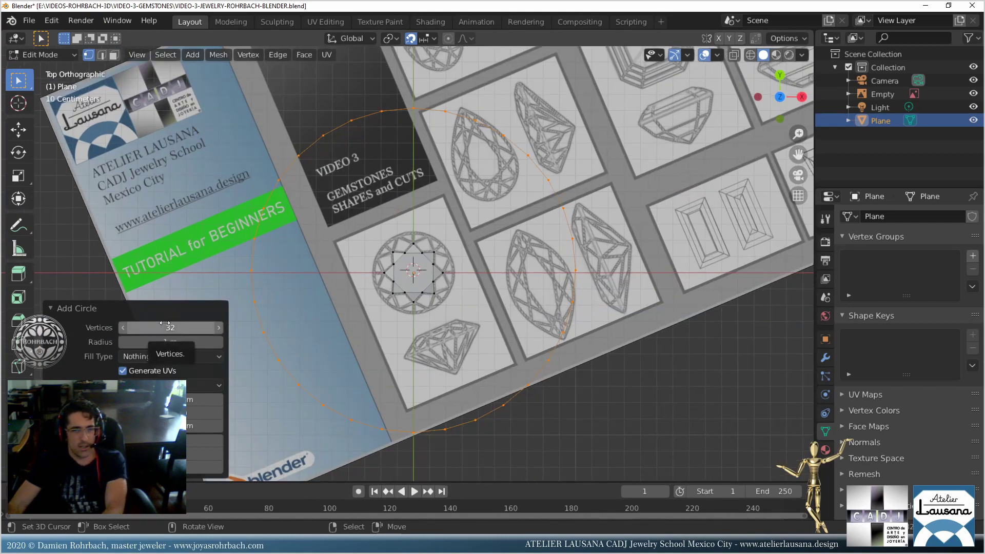
scroll(416, 246, "up", 5)
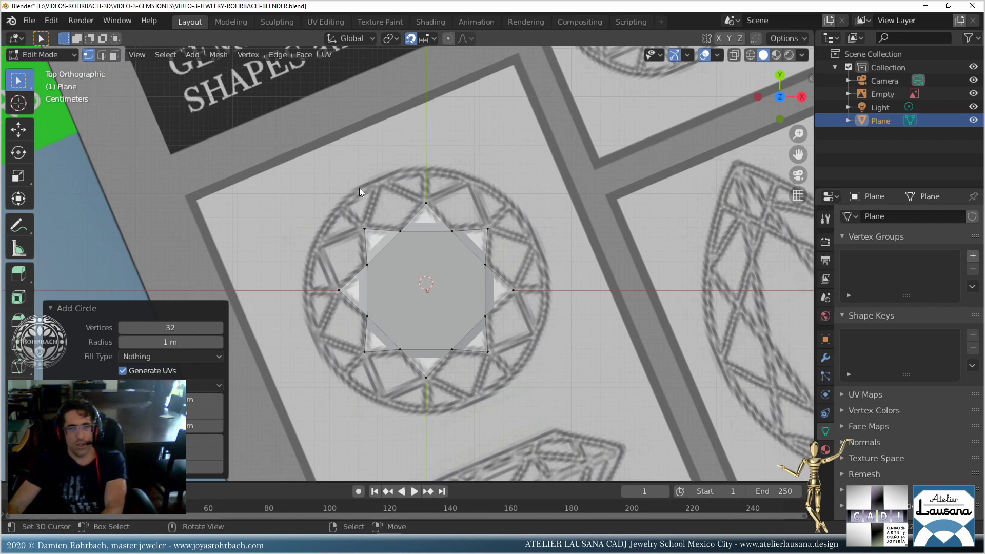
left_click(170, 327)
type("16")
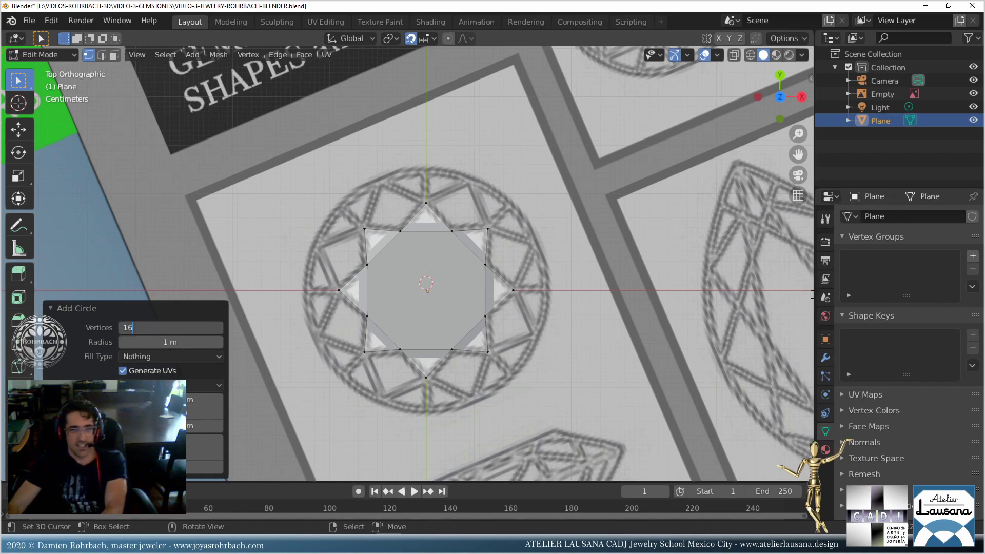
key("Return")
Try radii of 0.5 m and 0.3 m for the circle against the reference gem's outline.
scroll(577, 244, "down", 5)
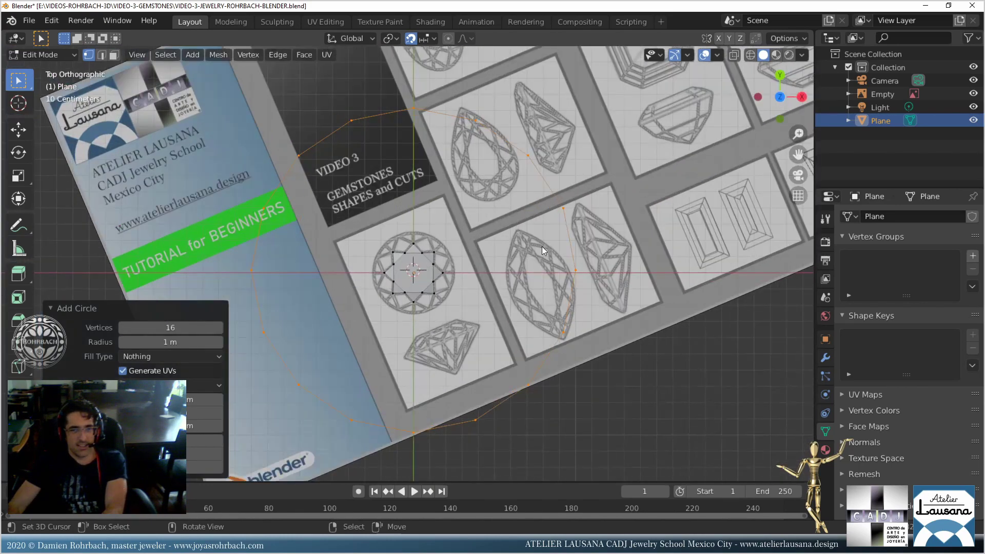
left_click(161, 343)
type("0.5")
key("shift+Tab")
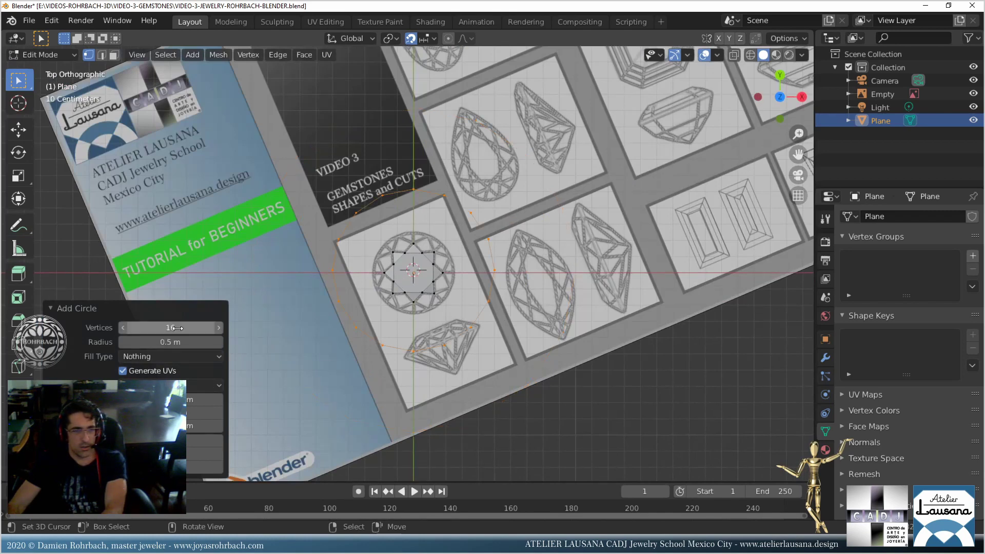
double_click(186, 346)
type(".3")
key("Return")
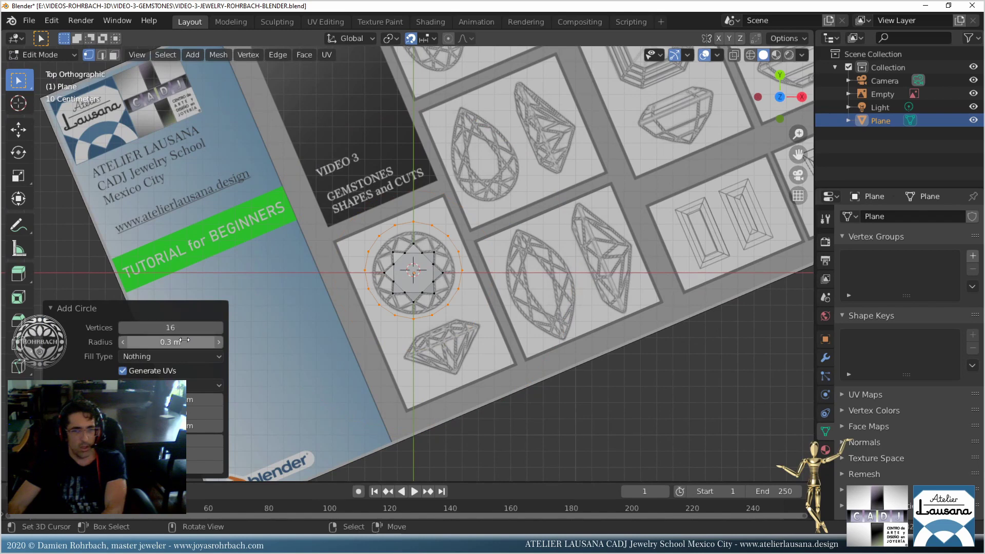
Try smaller circle radii of 0.2 m and 0.25 m to match the round gem's girdle.
left_click(183, 342)
type(".25")
key("Return")
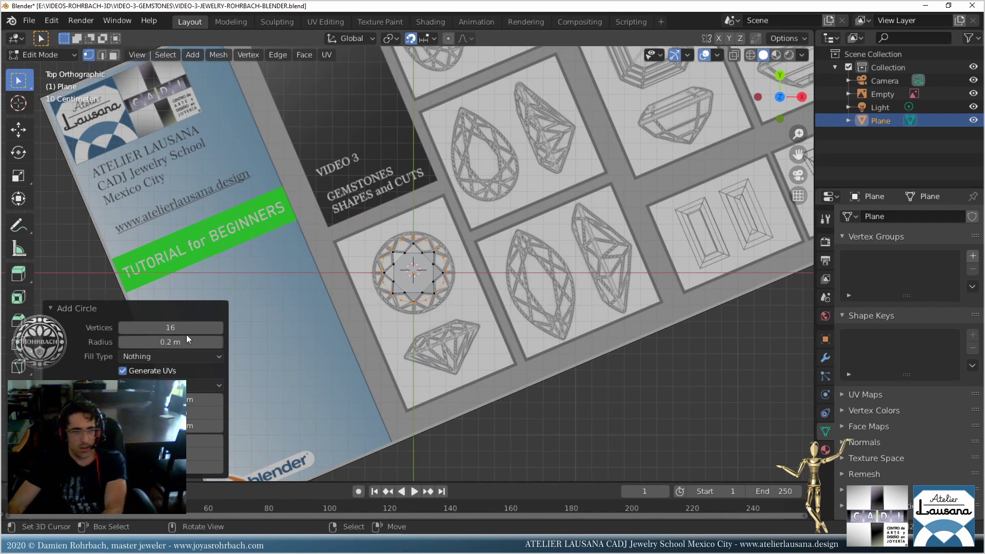
left_click(186, 341)
type(".35")
key("Return")
left_click(189, 341)
type(".25")
key("Return")
Try circle radii of 0.23 m and 0.24 m and compare the fit with the gem's outer edge.
left_click(189, 337)
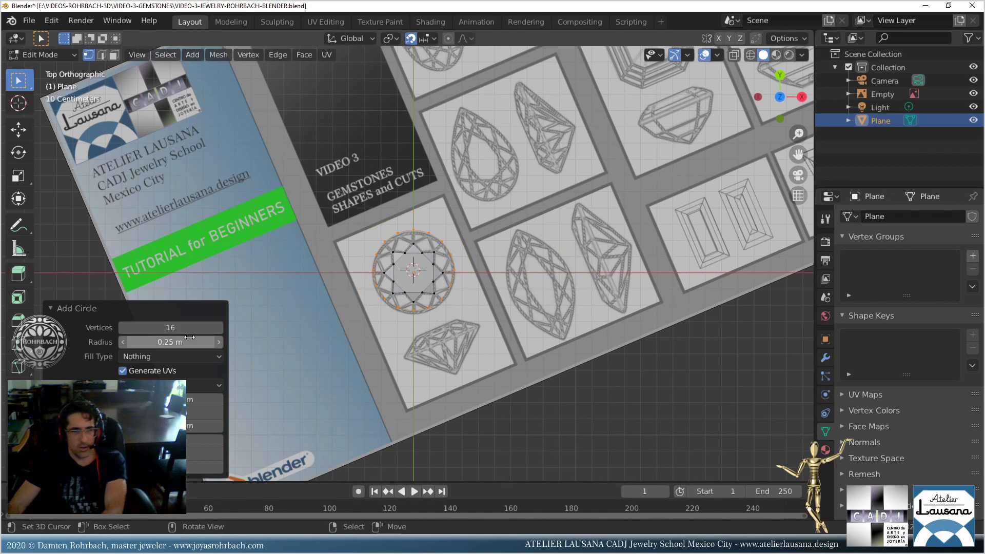
type(".23")
key("Return")
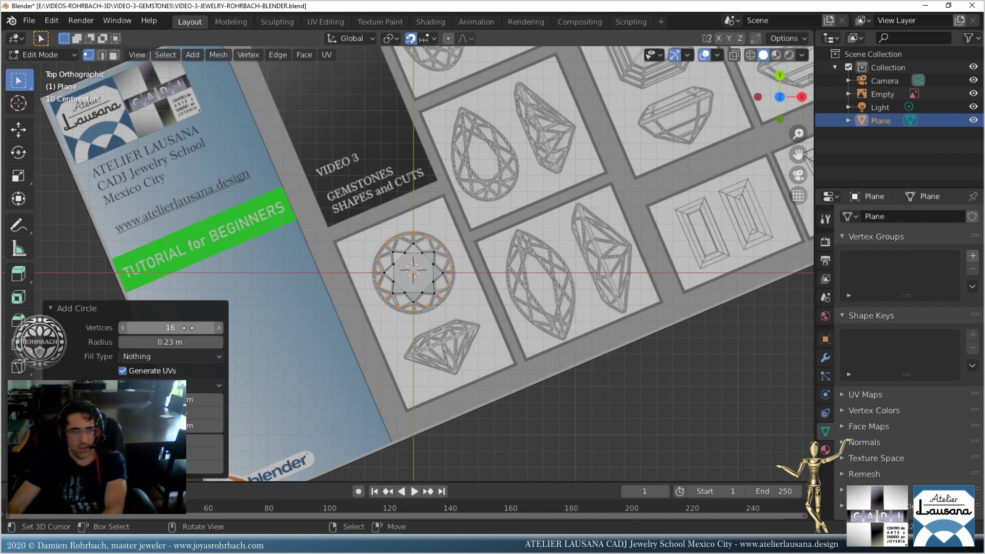
left_click(188, 342)
type(".24")
key("Return")
scroll(443, 293, "up", 3)
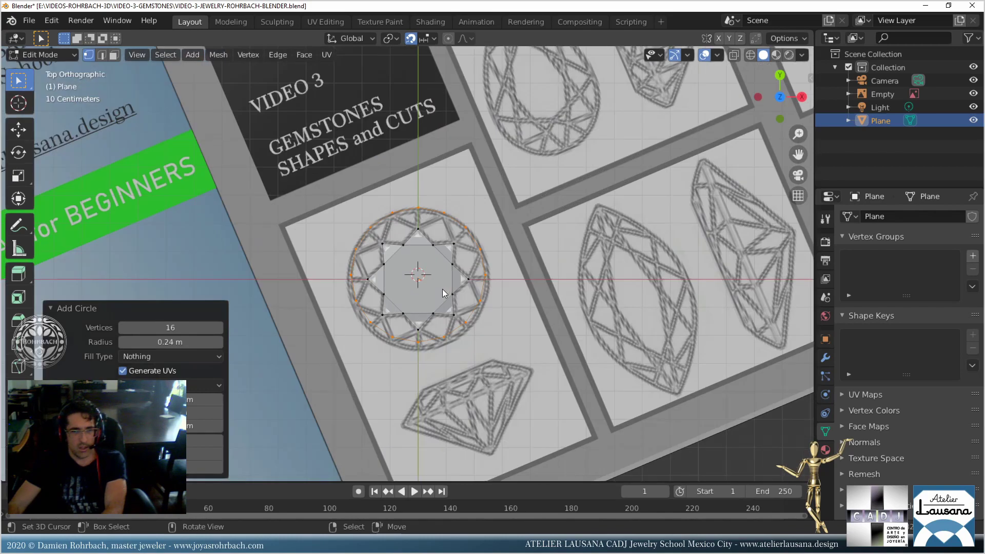
scroll(445, 292, "up", 2)
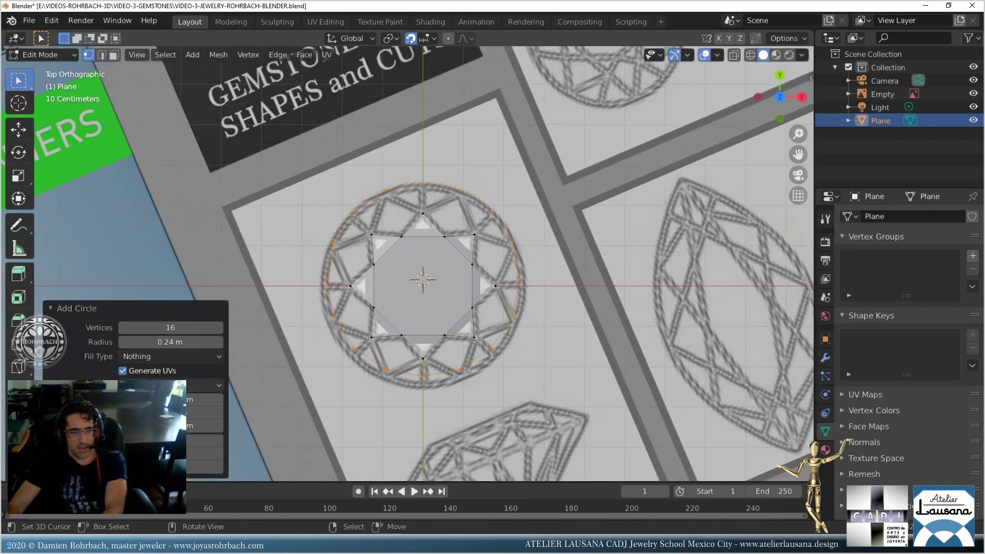
Set the circle's radius to 0.25 m and save the file.
double_click(171, 342)
type("0.25")
key("Return")
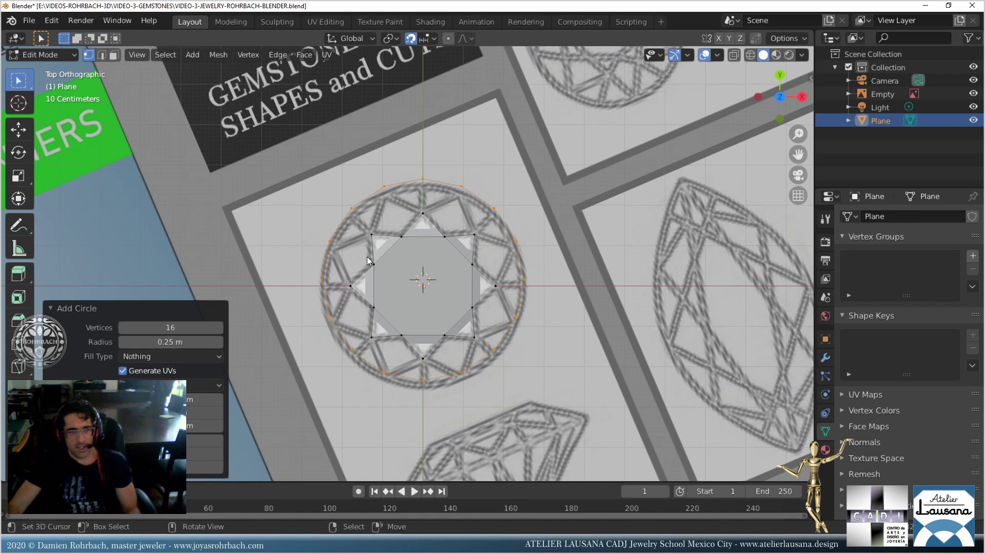
key("ctrl+s")
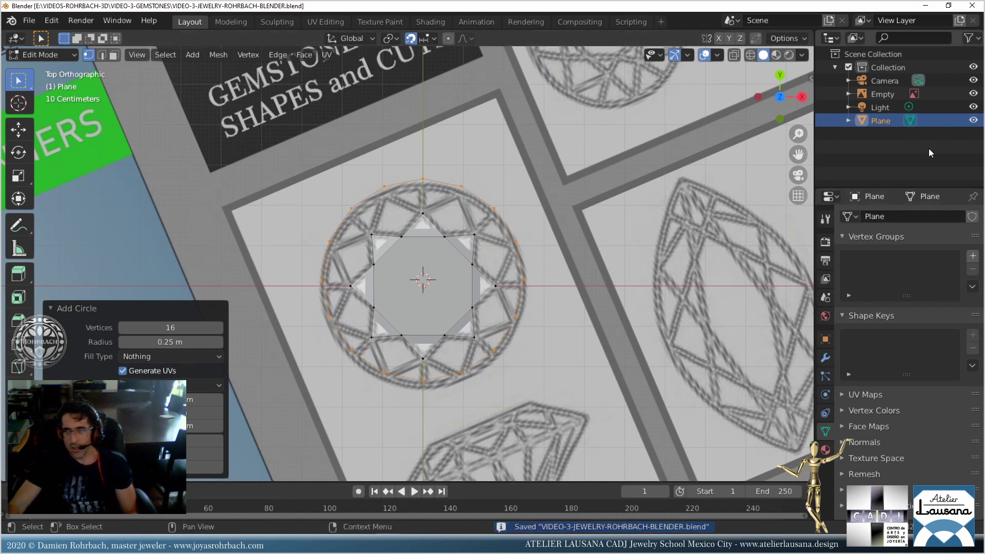
Hide the Empty reference image so only the star mesh and the circle are shown.
left_click(973, 94)
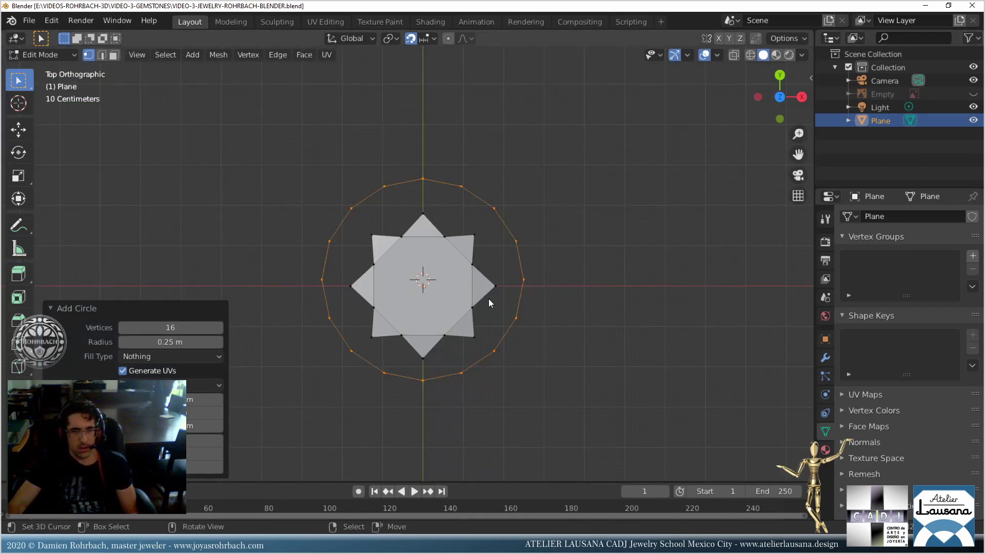
scroll(475, 261, "up", 1)
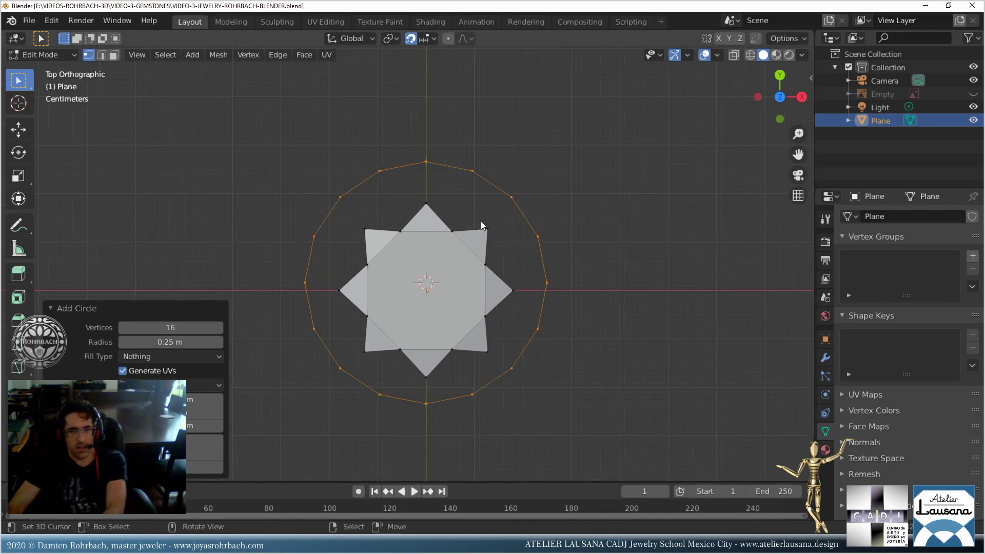
scroll(481, 221, "up", 1)
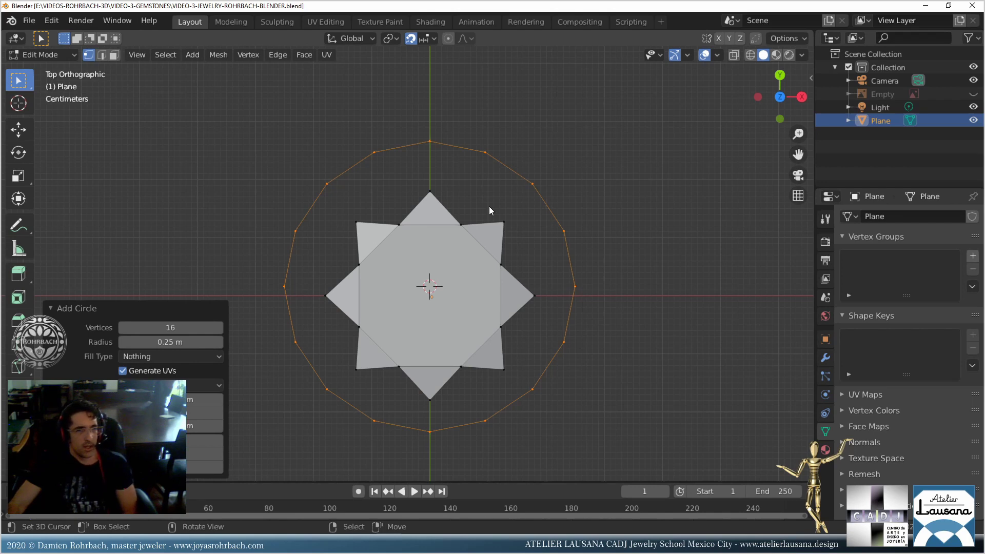
Move the 3D cursor to empty space outside the circle at its upper right and save the file.
left_click(183, 205)
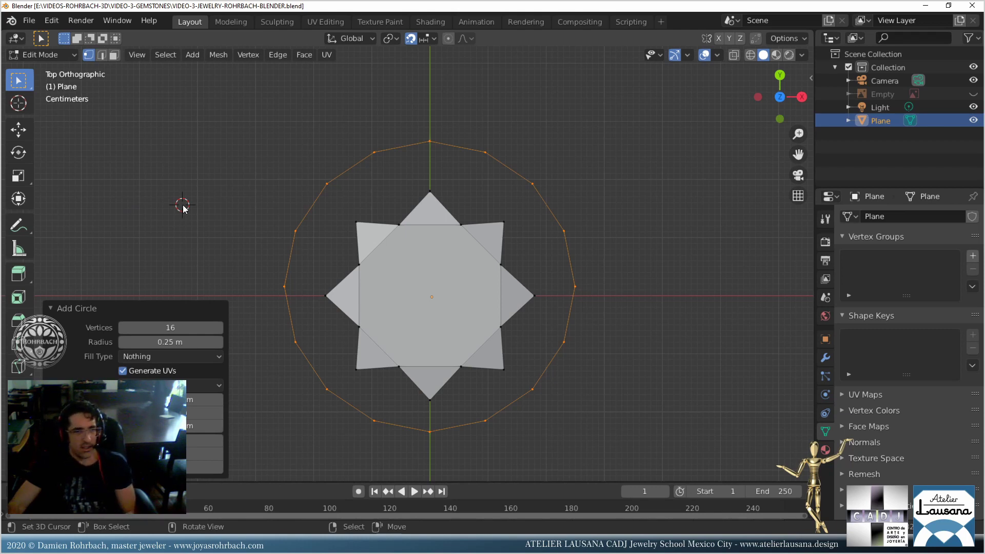
left_click(582, 139)
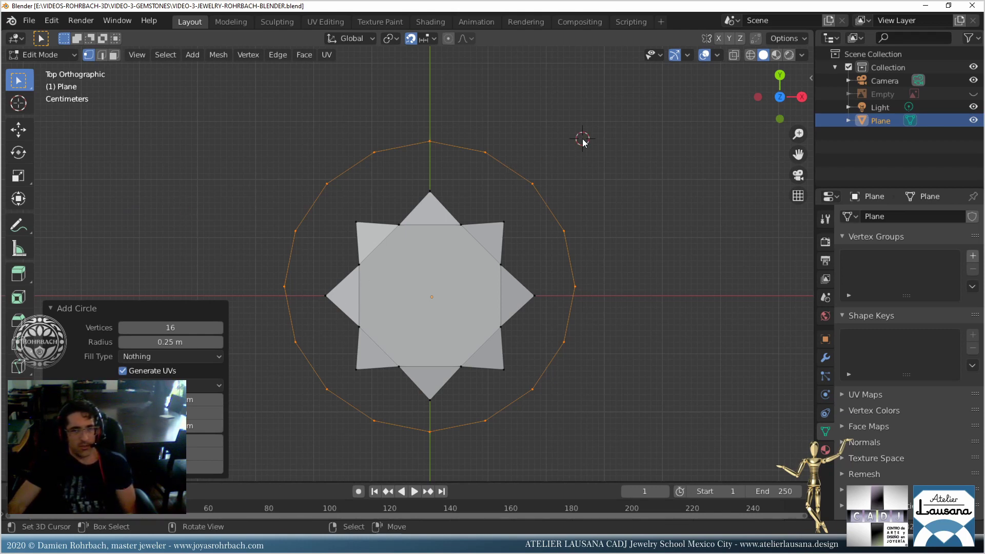
key("ctrl+s")
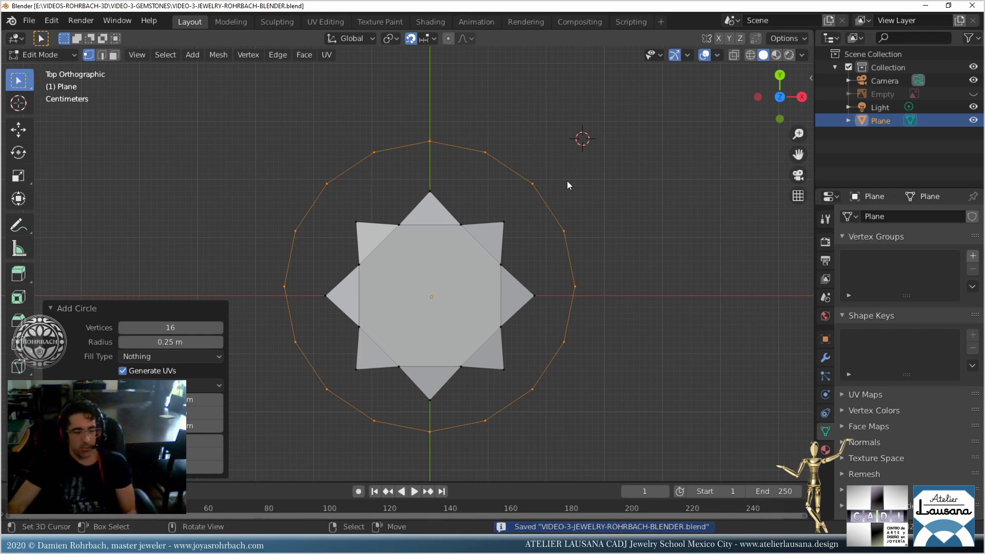
key("n")
key("n")
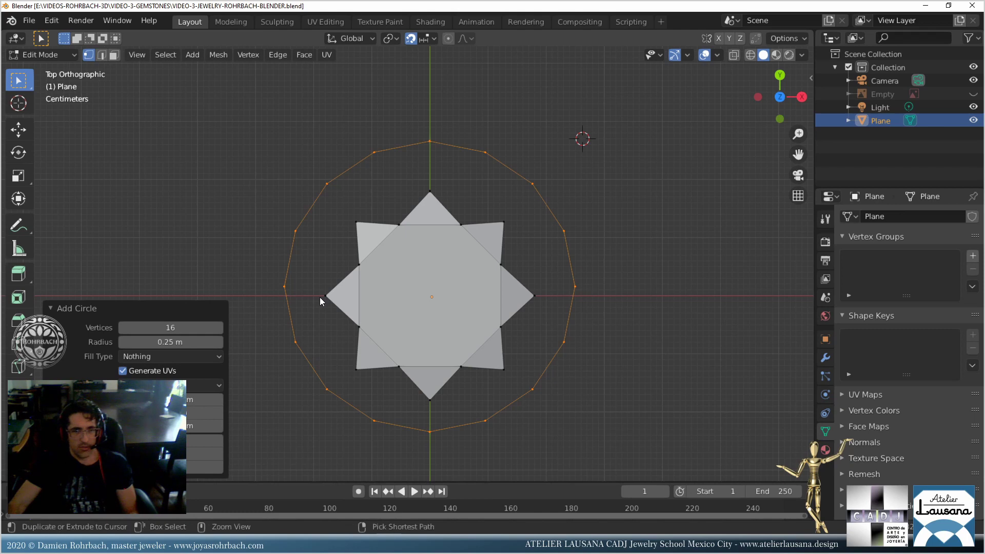
key("ctrl+s")
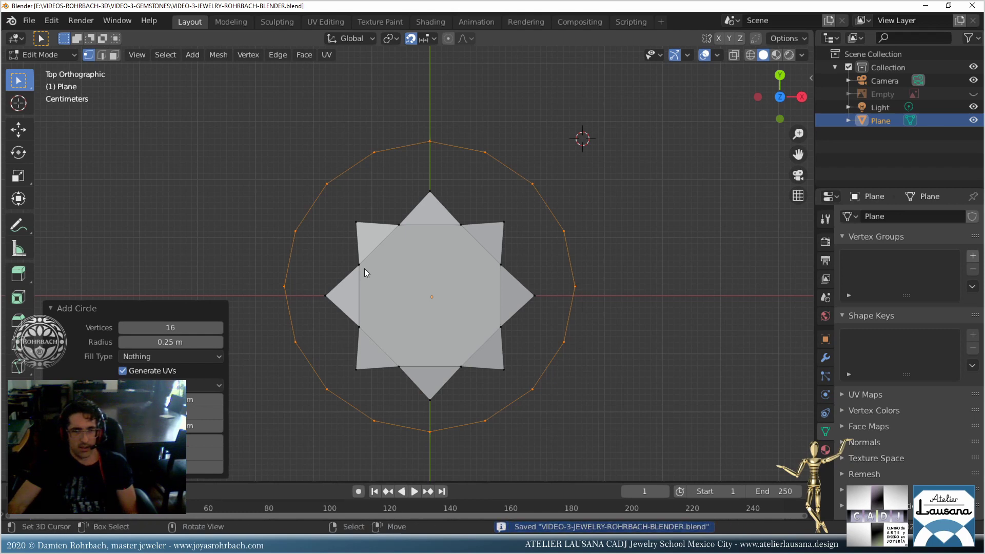
Place the 3D cursor at the star's centre, add a plane to the mesh and scale it to 0.2.
left_click(357, 223)
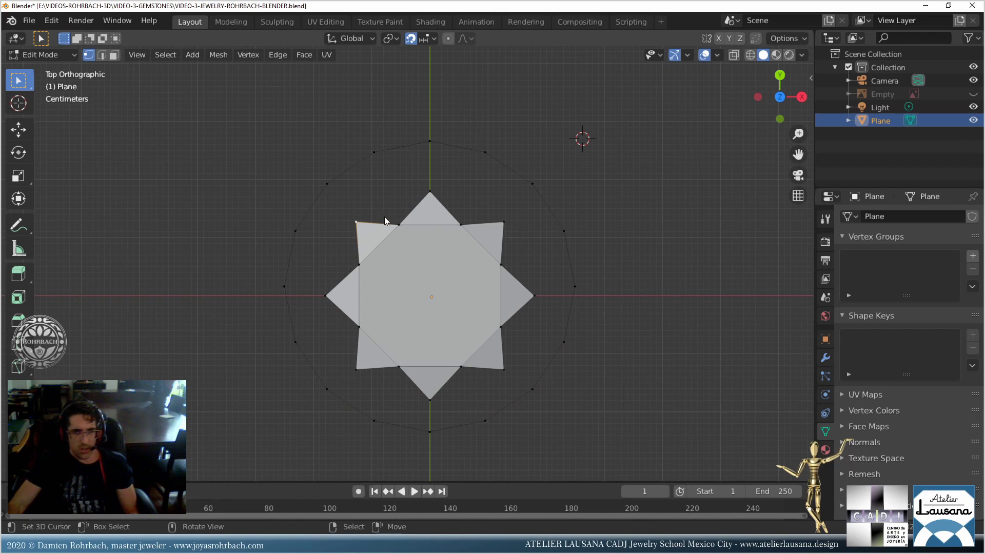
left_click(431, 298)
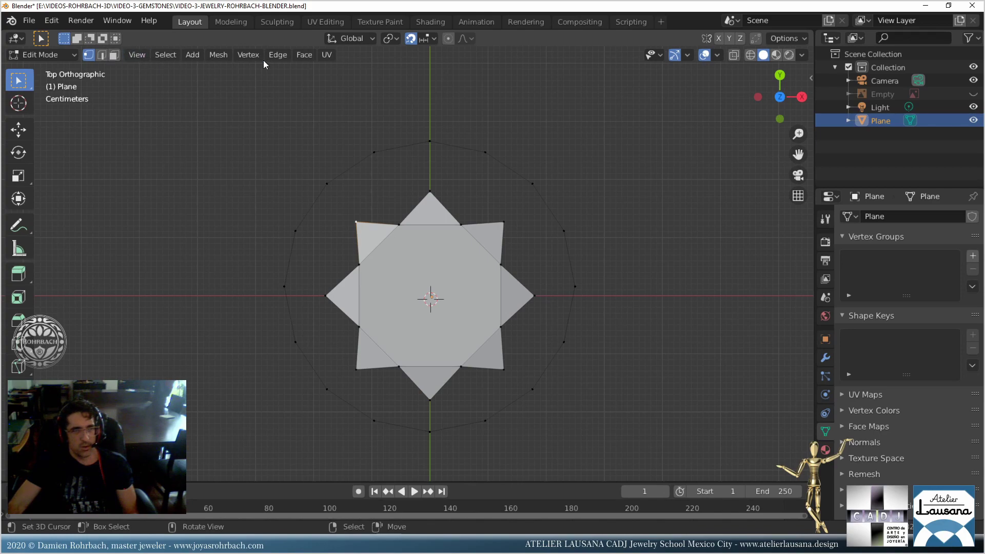
left_click(192, 54)
left_click(217, 71)
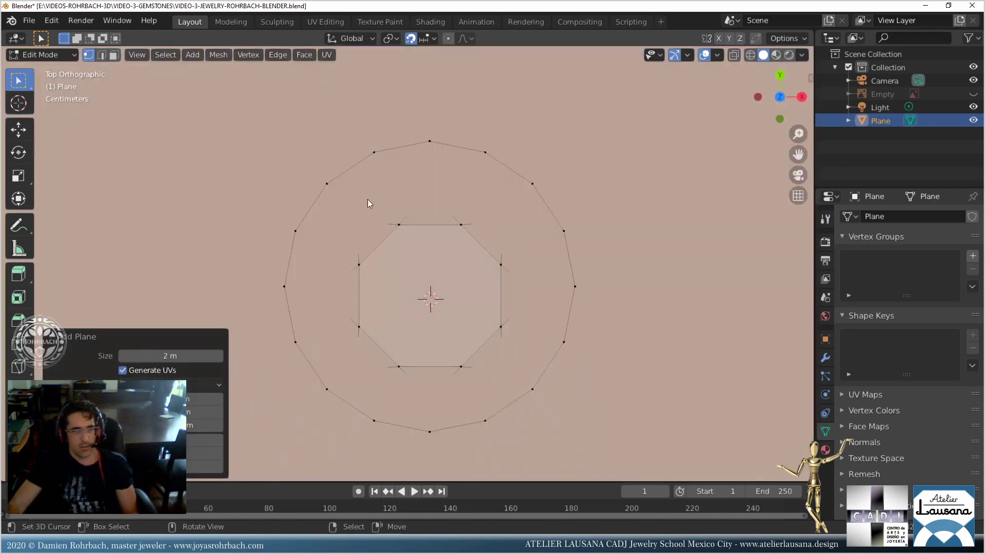
scroll(367, 204, "down", 8)
key("s")
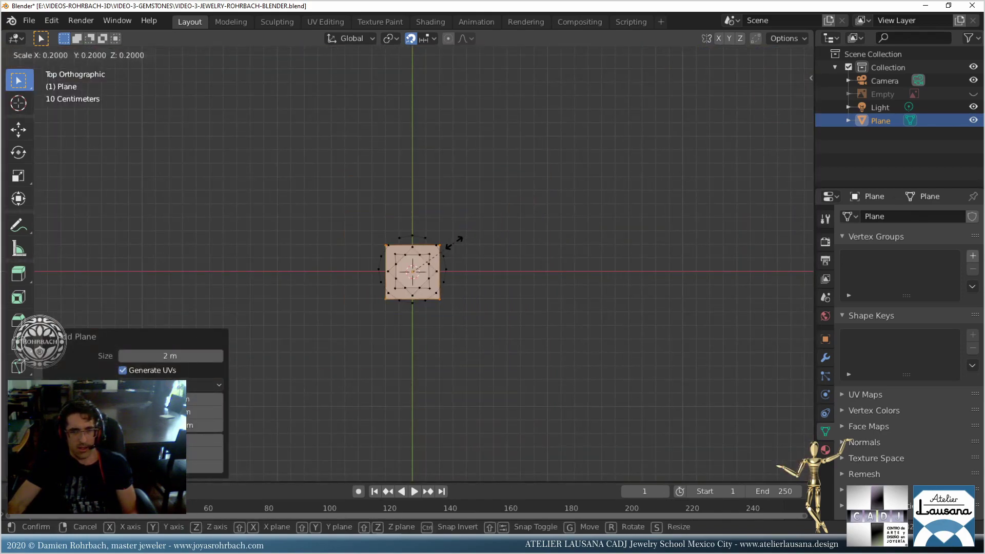
left_click(453, 242)
Turn off snapping and scale the plane by about 0.64 so its corners come close to the star's diagonal tips.
left_click(411, 38)
scroll(409, 281, "up", 8)
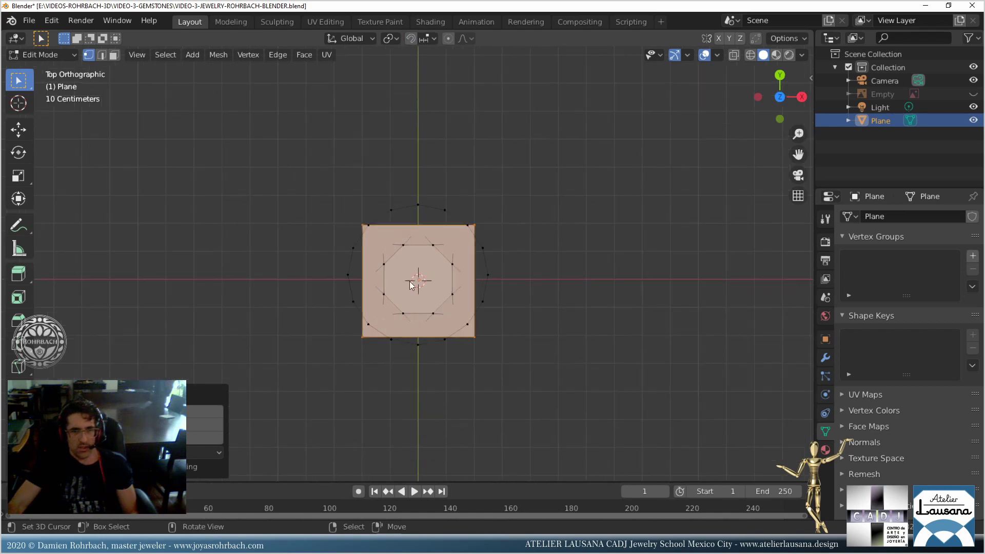
key("s")
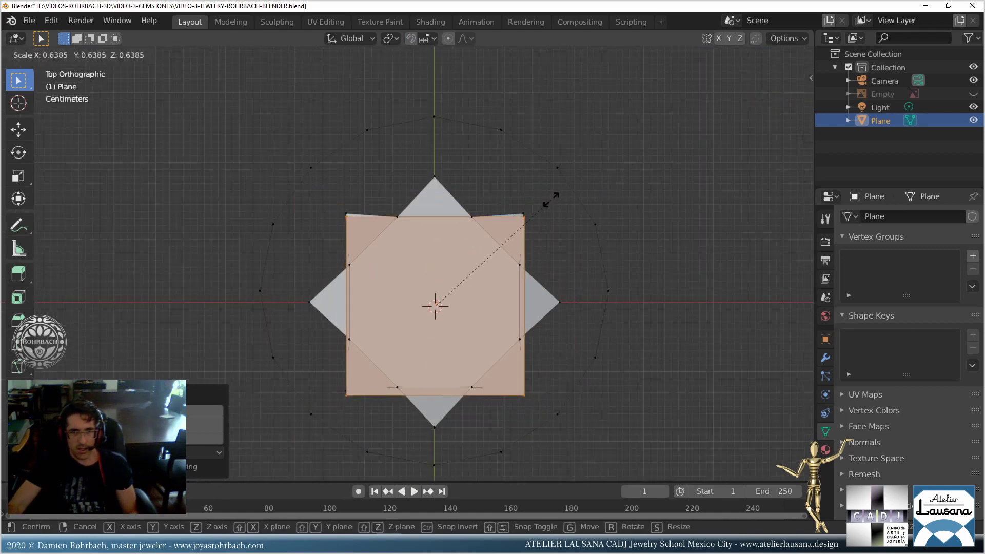
left_click(551, 203)
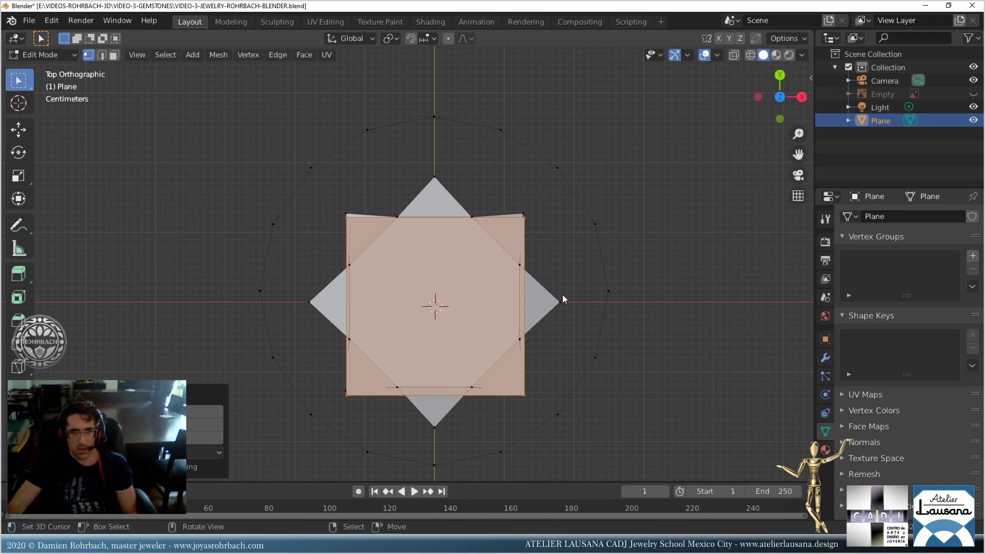
Reset the plane's median X, Y and Z to 0 m and scale it by about 0.95 to line up with the octagonal table's edges.
key("n")
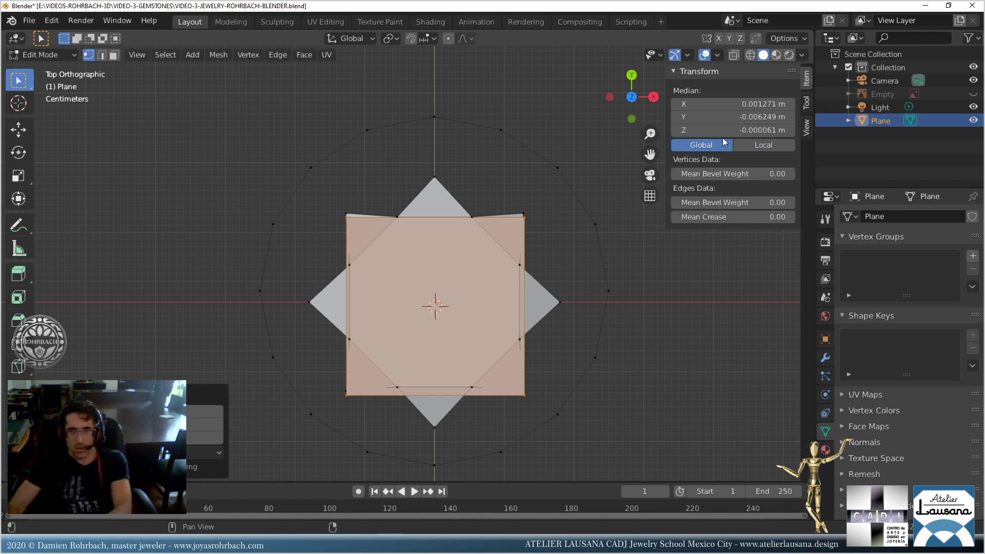
key("BackSpace")
key("BackSpace")
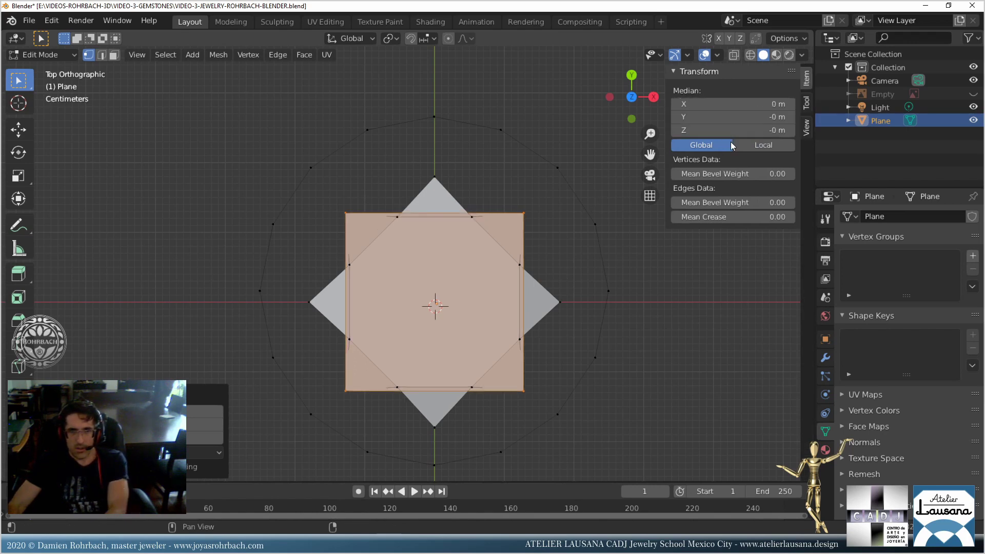
key("s")
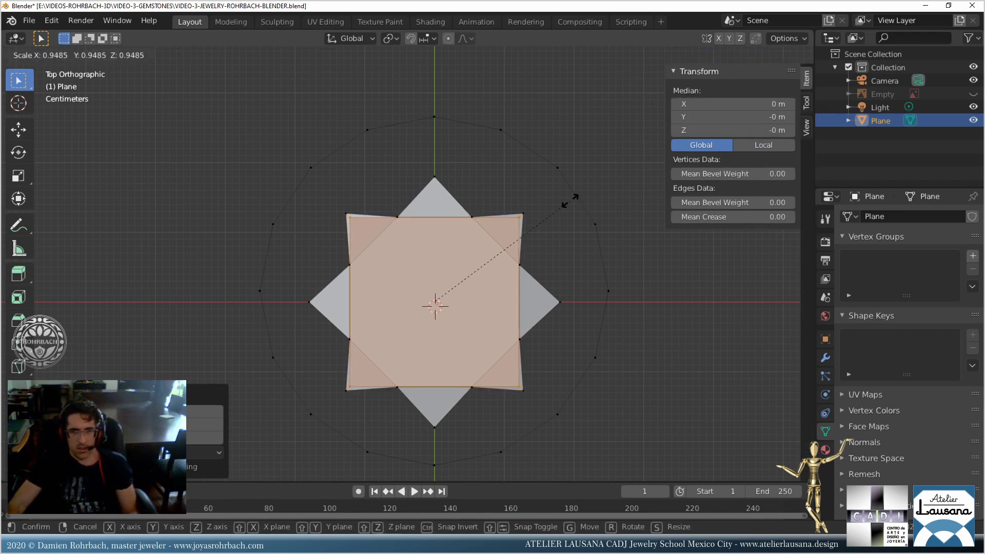
left_click(573, 203)
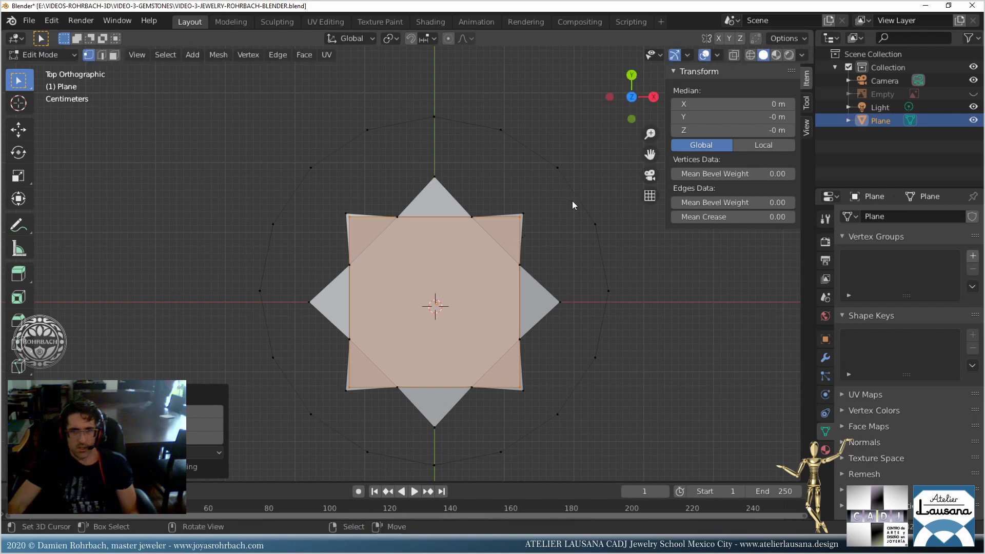
scroll(541, 213, "up", 2)
scroll(543, 218, "down", 1)
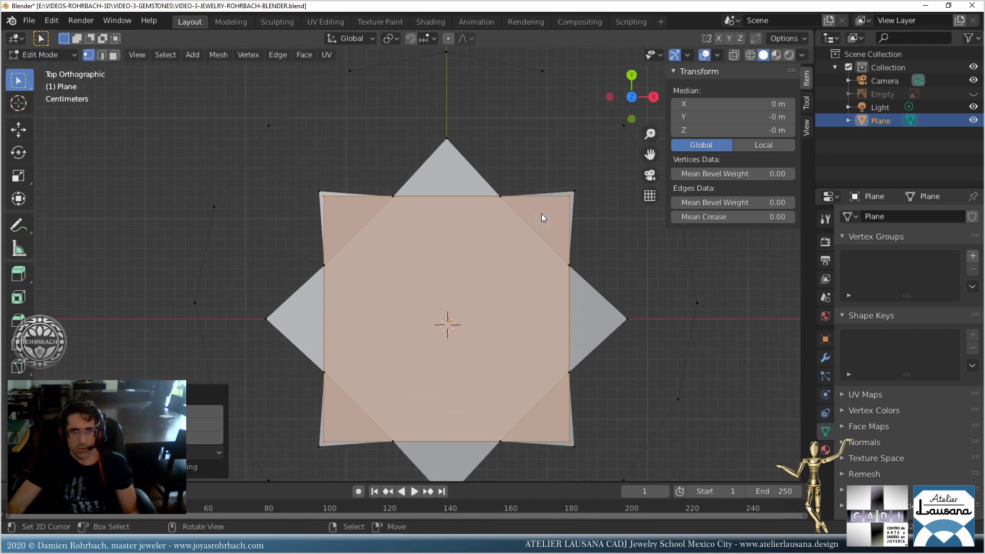
Select all eight outer tips of the star and scale them by about 0.96 so the diagonal tips meet the plane's corners.
left_click(316, 193)
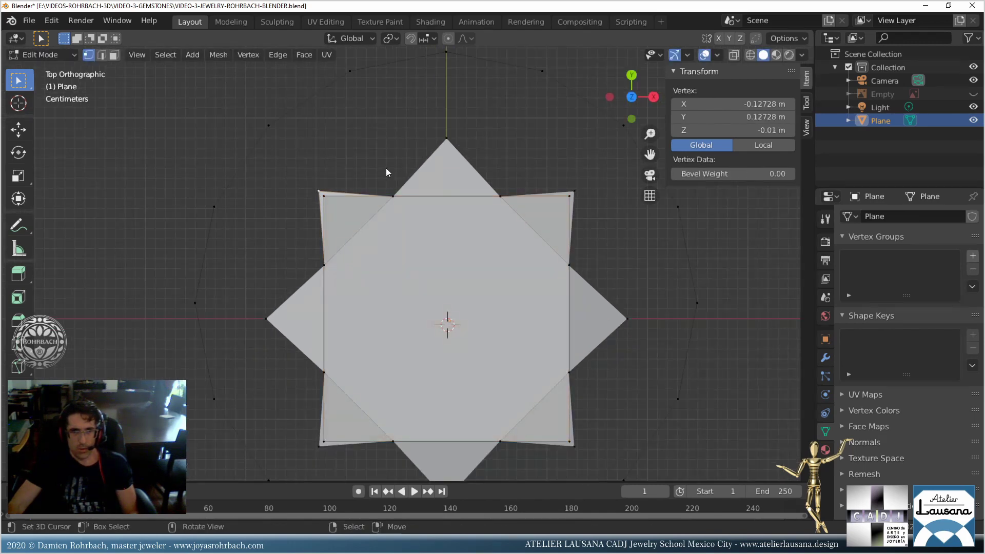
left_click(586, 188, "shift")
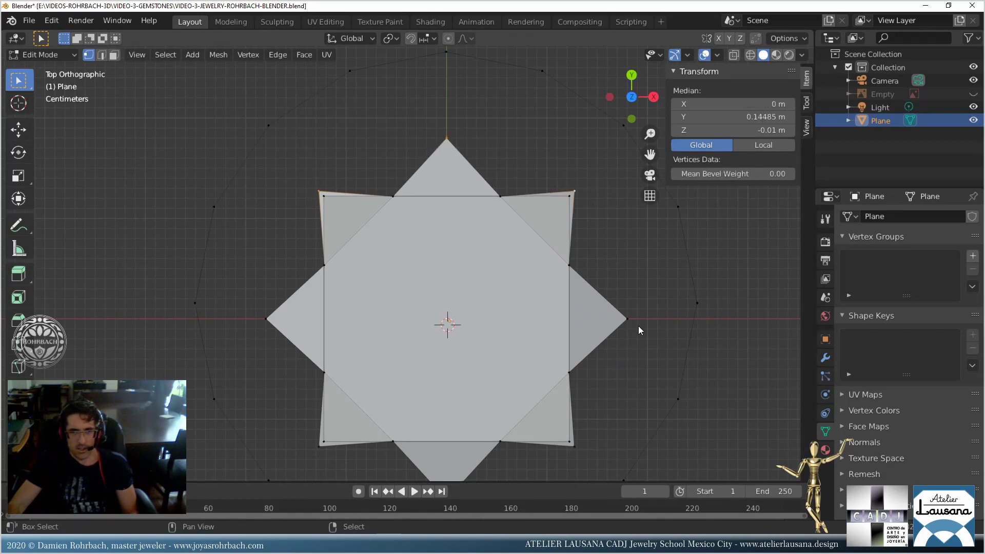
left_click(627, 318, "shift")
left_click(575, 445, "shift")
scroll(524, 418, "down", 2)
left_click(434, 426, "shift")
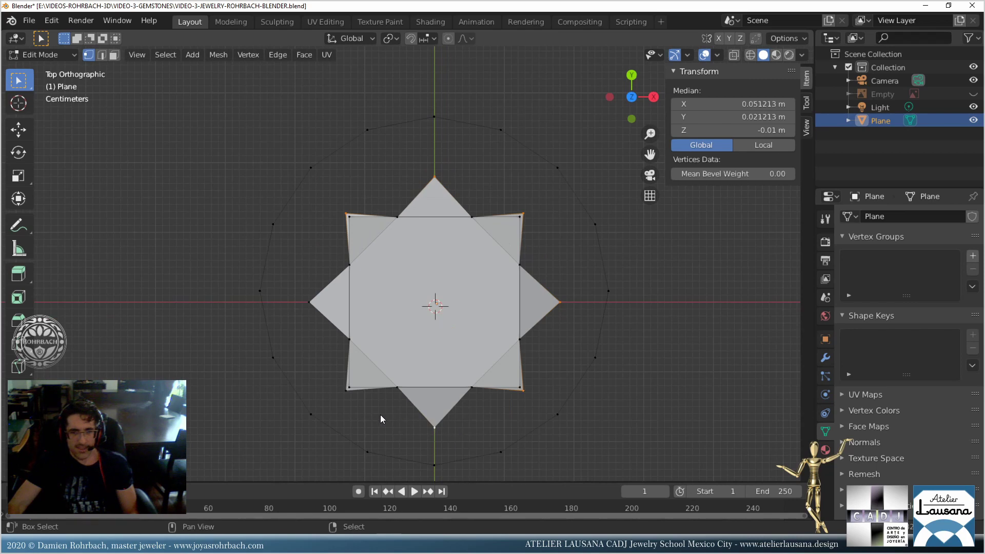
left_click(343, 396, "shift")
left_click(309, 302, "shift")
scroll(667, 242, "up", 2)
key("s")
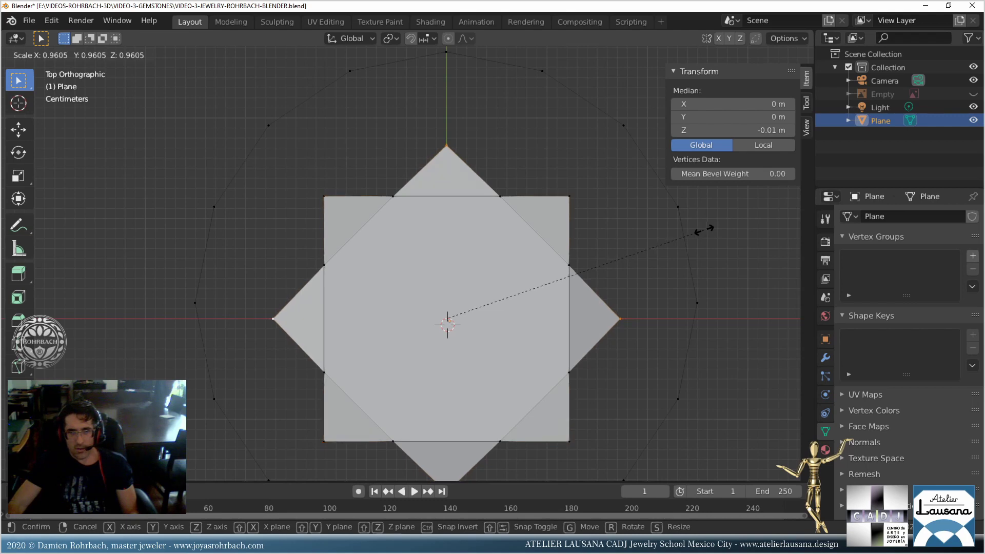
left_click(703, 229)
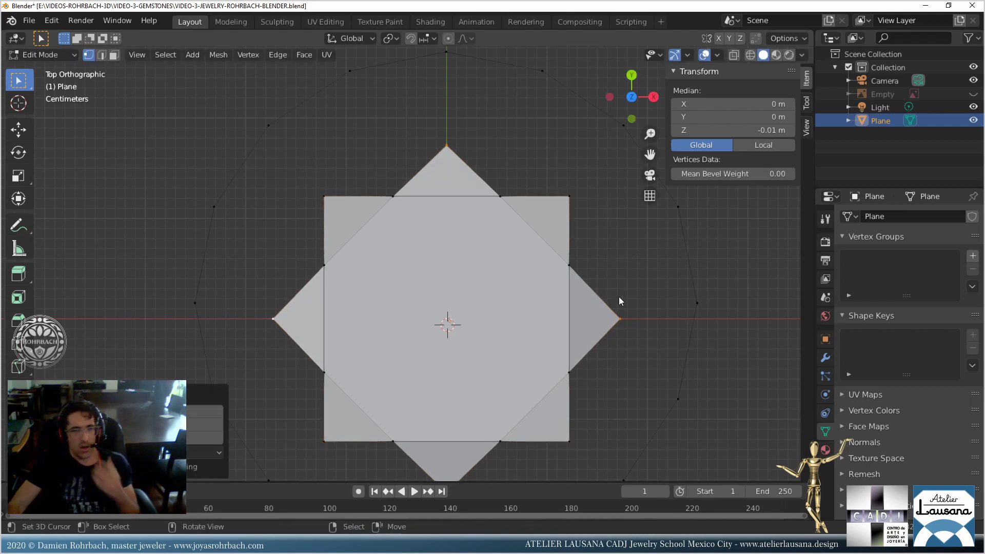
Select the square guide plane in face mode and delete it, keeping the star facets.
left_click(539, 217)
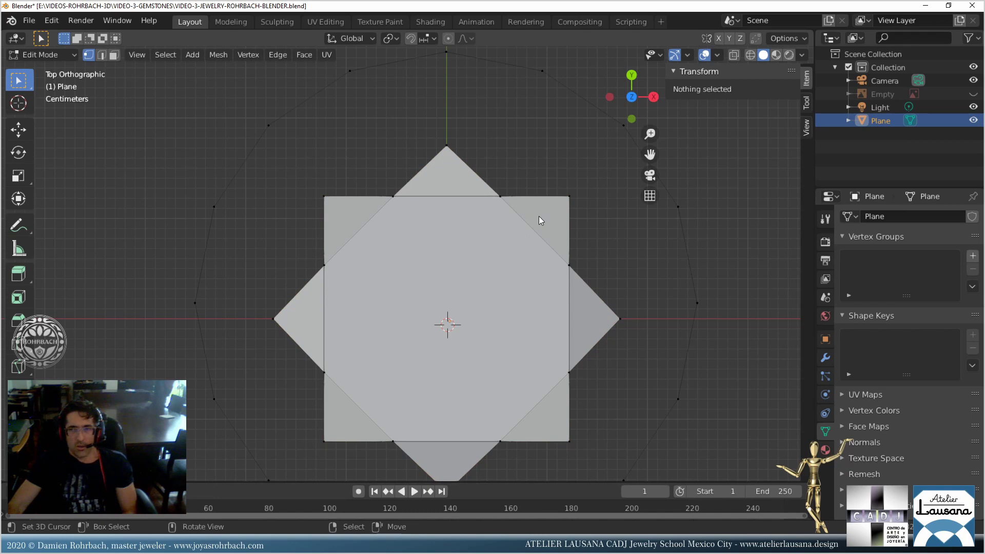
left_click(114, 55)
left_click(353, 205)
key("x")
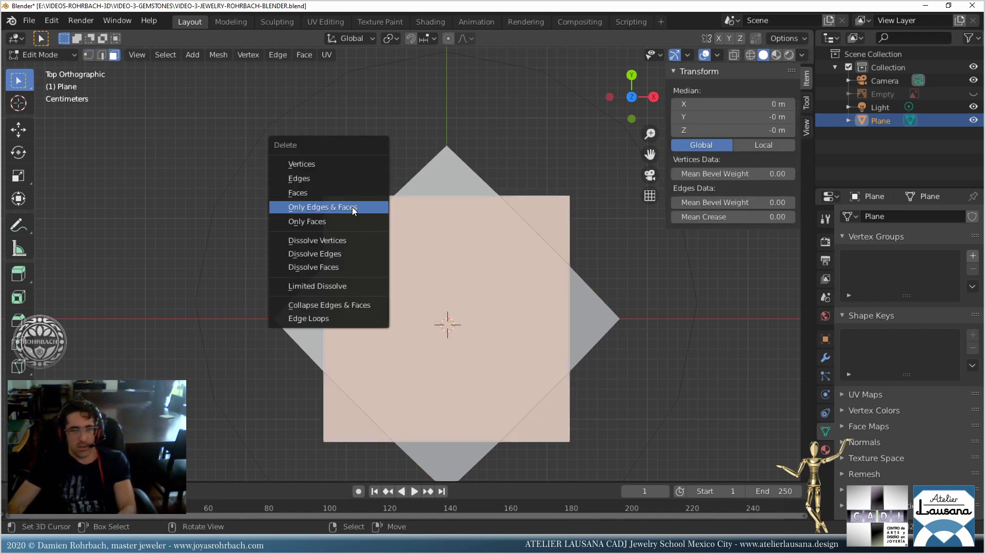
left_click(310, 193)
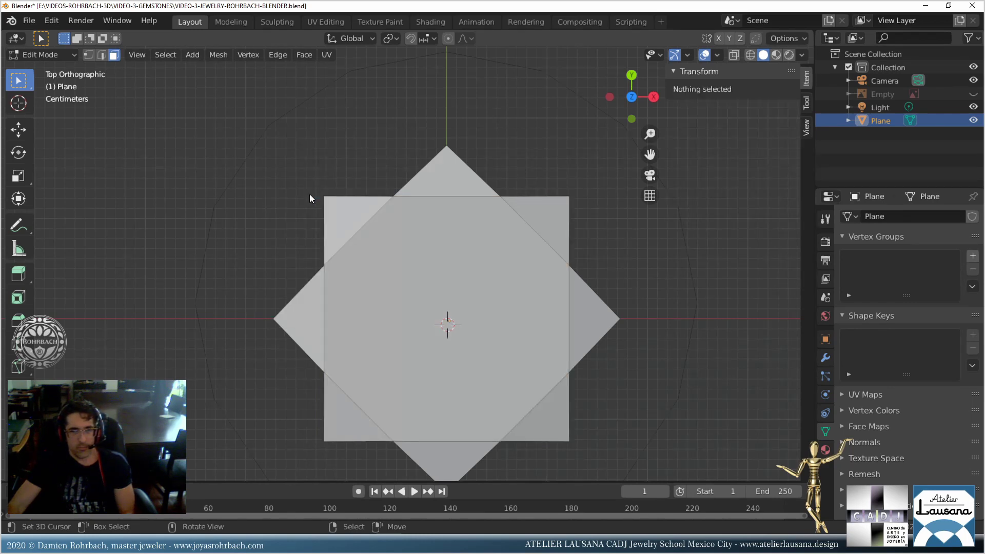
Return to vertex selection, check the resized star against the surrounding circle and save the file.
scroll(360, 225, "down", 2)
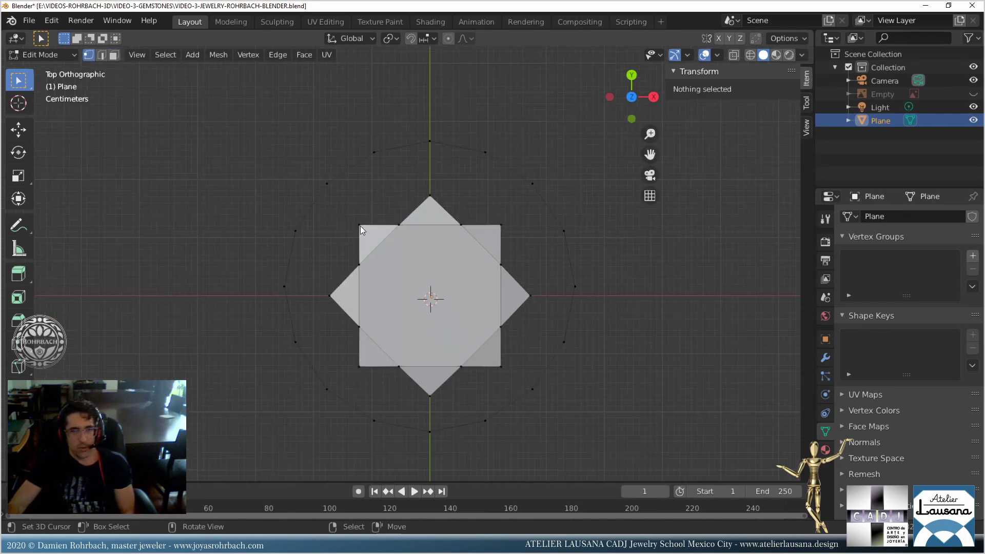
key("ctrl+s")
scroll(483, 340, "up", 1)
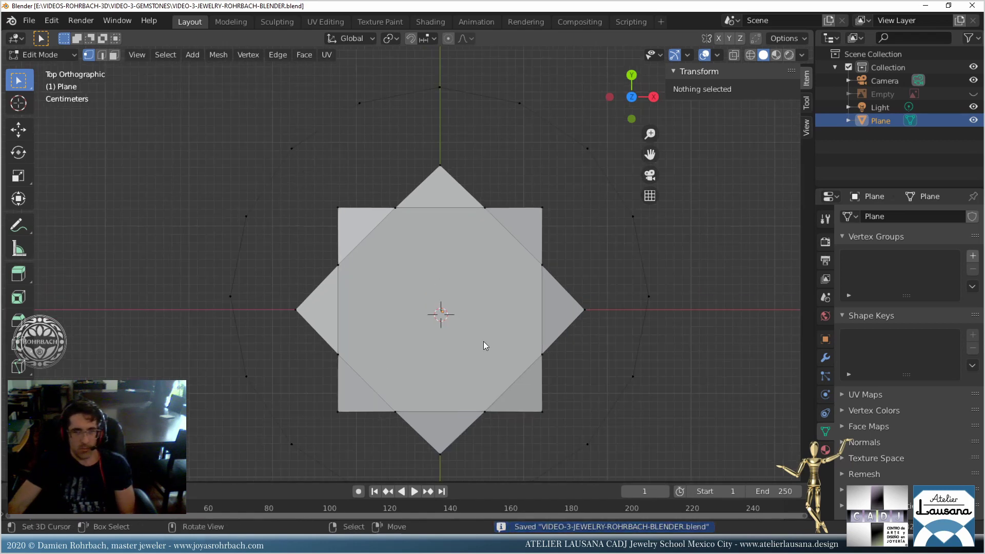
scroll(483, 340, "down", 1)
scroll(518, 320, "up", 1)
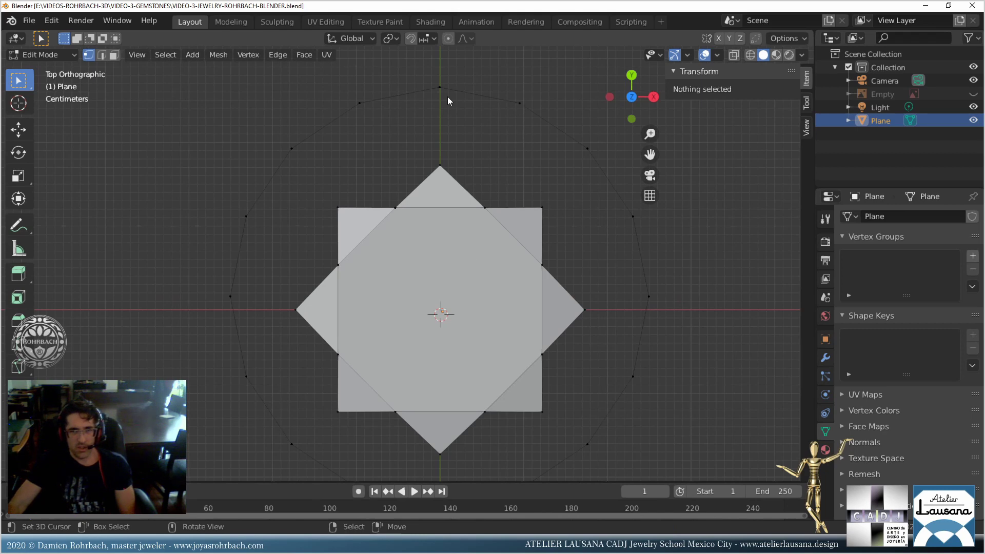
scroll(574, 280, "down", 2)
scroll(532, 316, "up", 2)
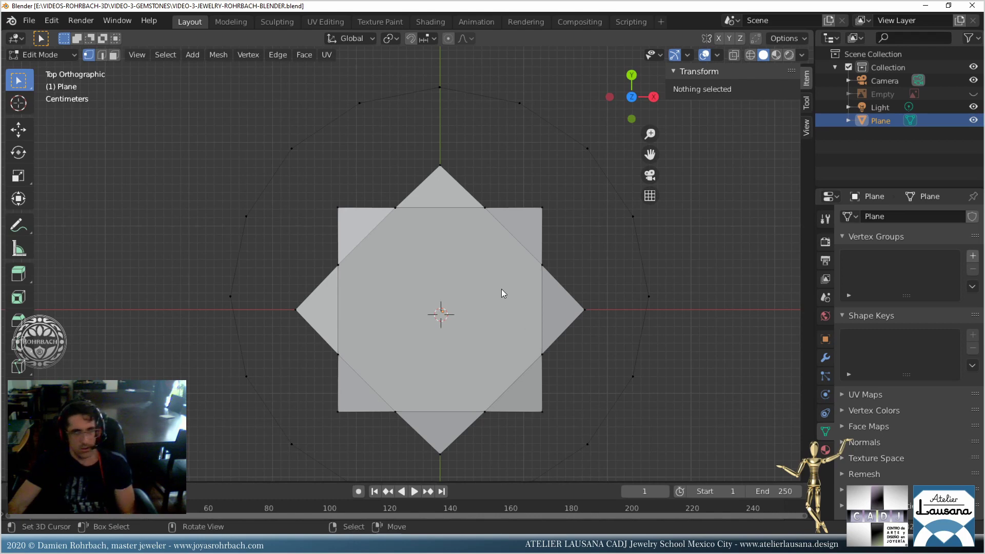
key("ctrl+s")
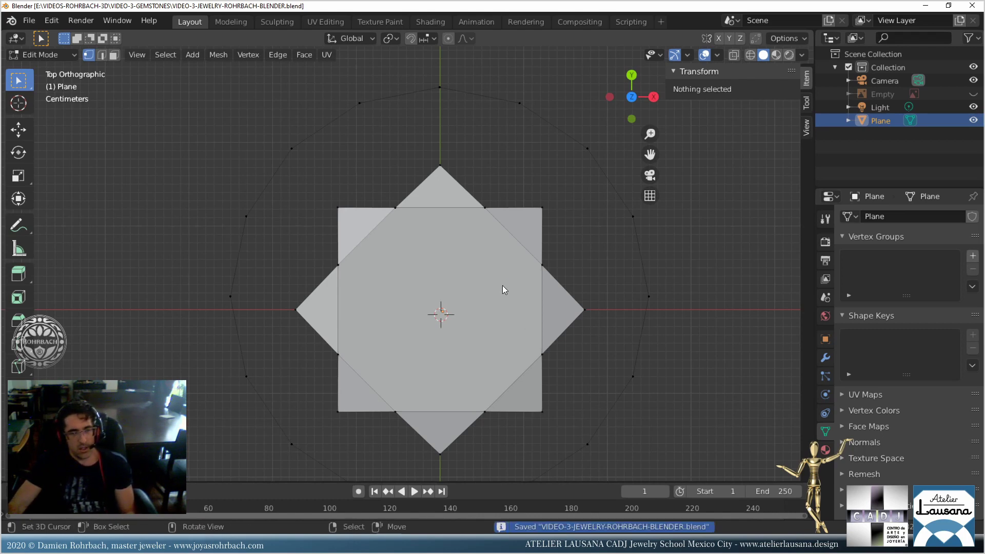
Draw a guide edge from the star's centre past the circle through the table's upper right corner, and snap its inner end to the origin.
left_click(444, 306)
right_click(547, 68, "ctrl")
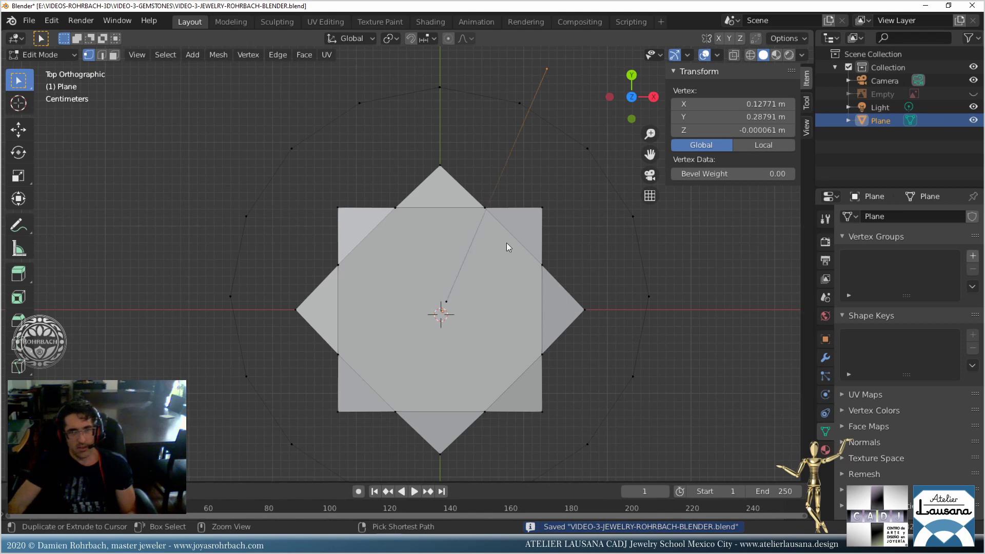
left_click(410, 39)
left_click(446, 304)
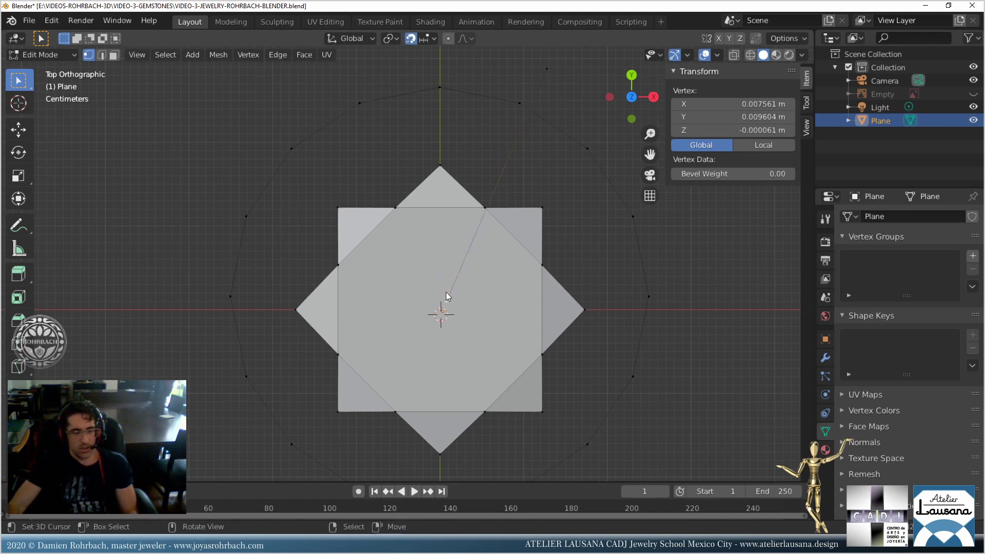
key("g")
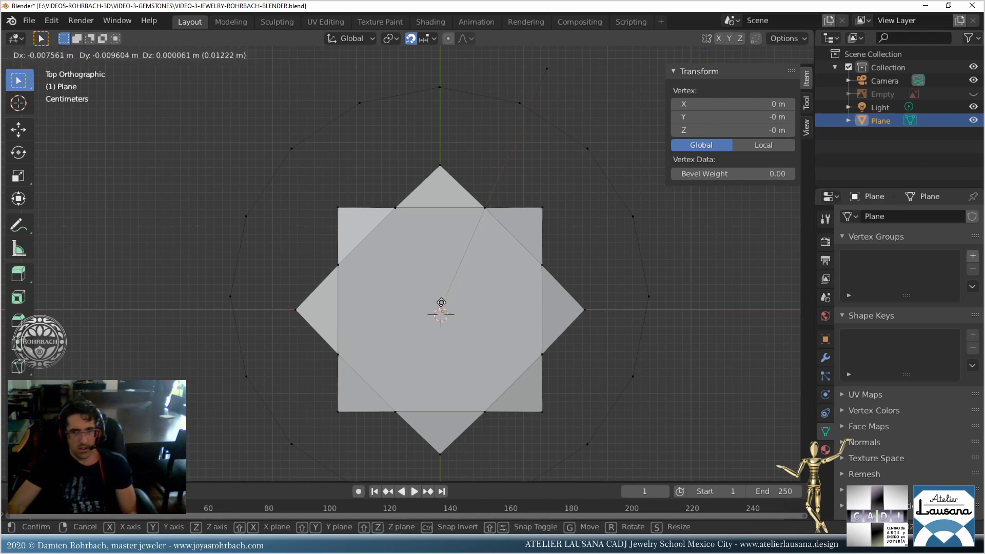
left_click(442, 306)
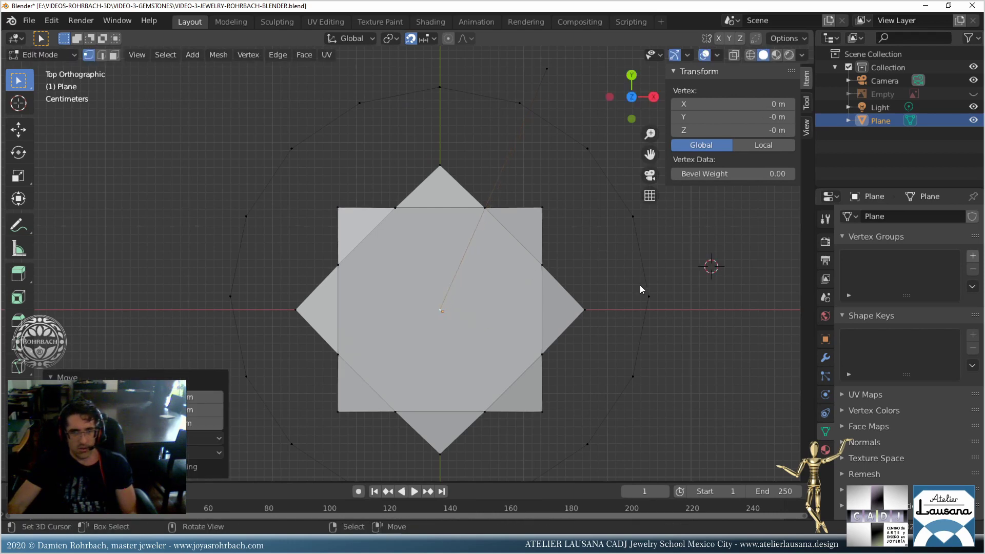
Try to move the guide edge's outer end onto the table's upper right corner using increment snapping.
left_click(545, 68)
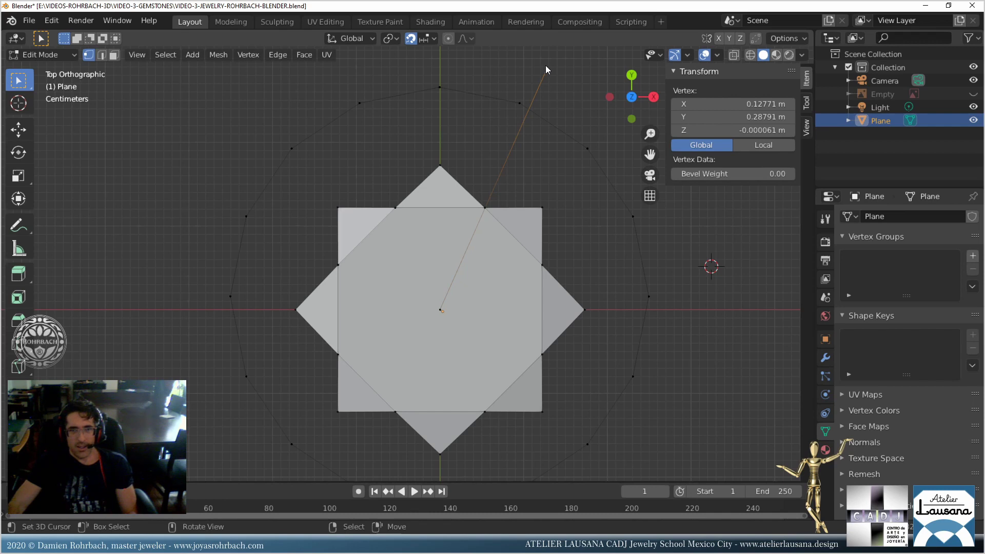
scroll(497, 182, "up", 7)
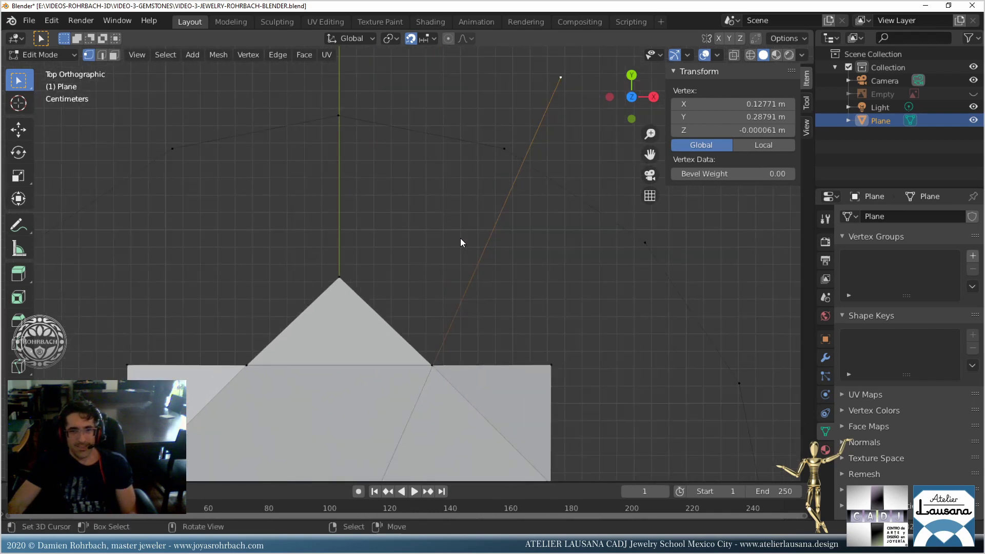
key("g")
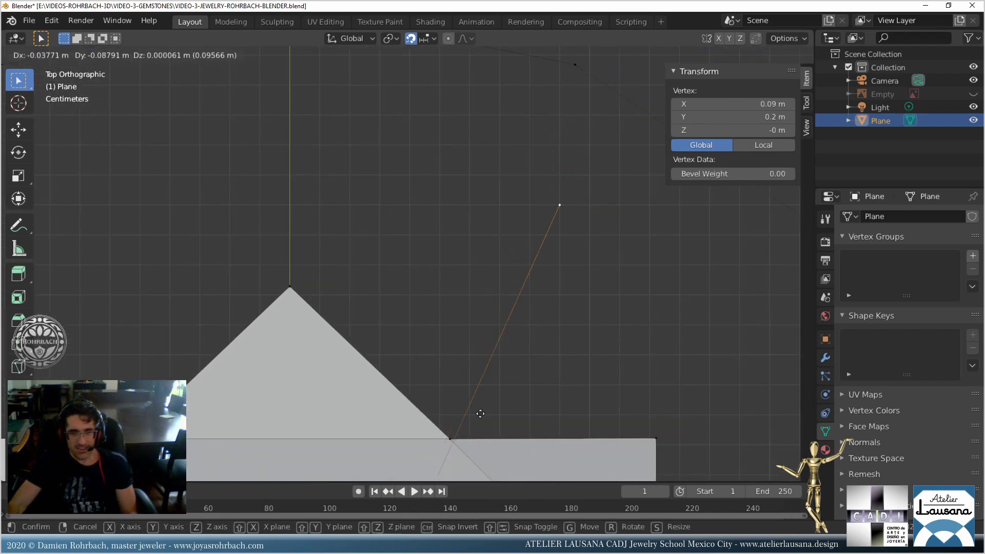
left_click(519, 355)
key("g")
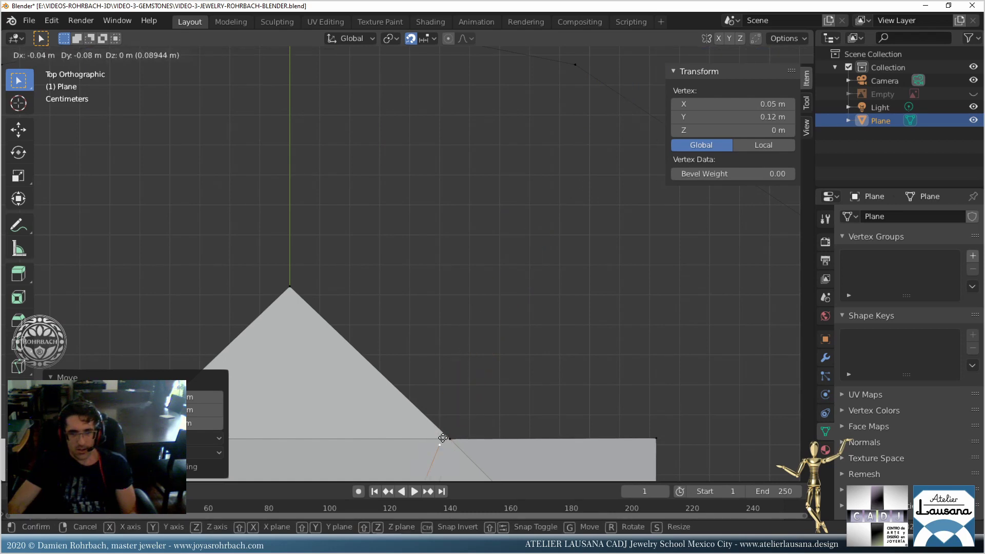
left_click(466, 411)
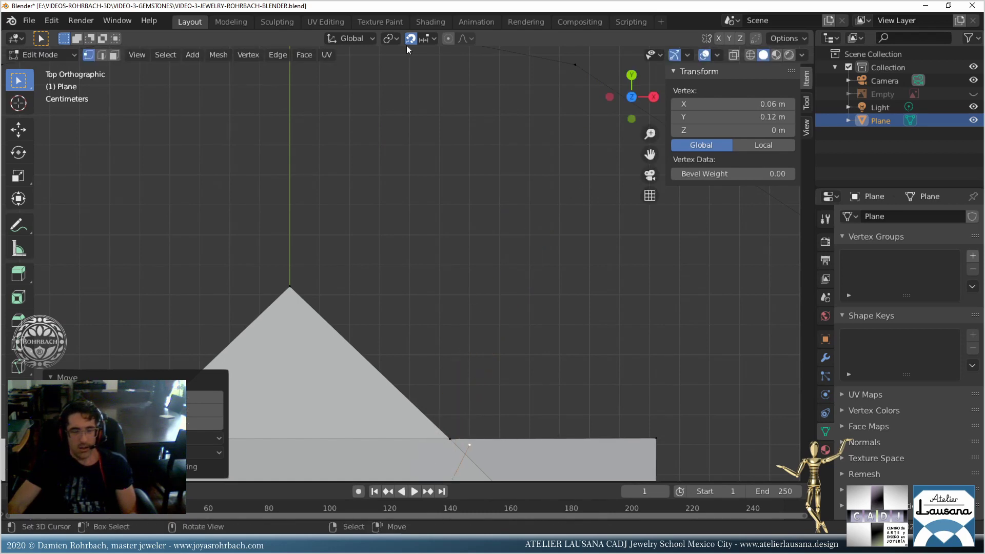
Switch snapping to Vertex and snap the guide edge's outer end exactly onto the table's upper right corner.
left_click(434, 39)
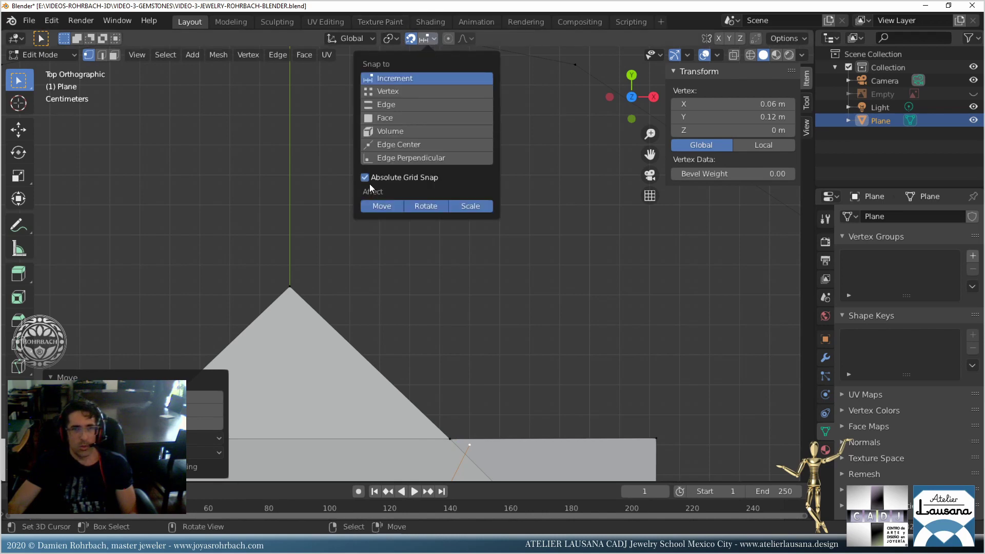
left_click(400, 93)
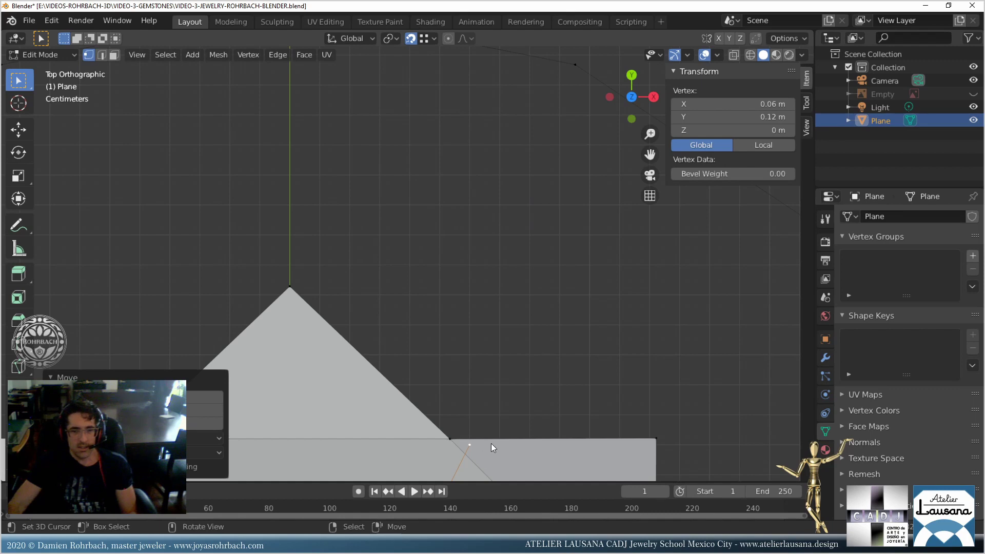
key("g")
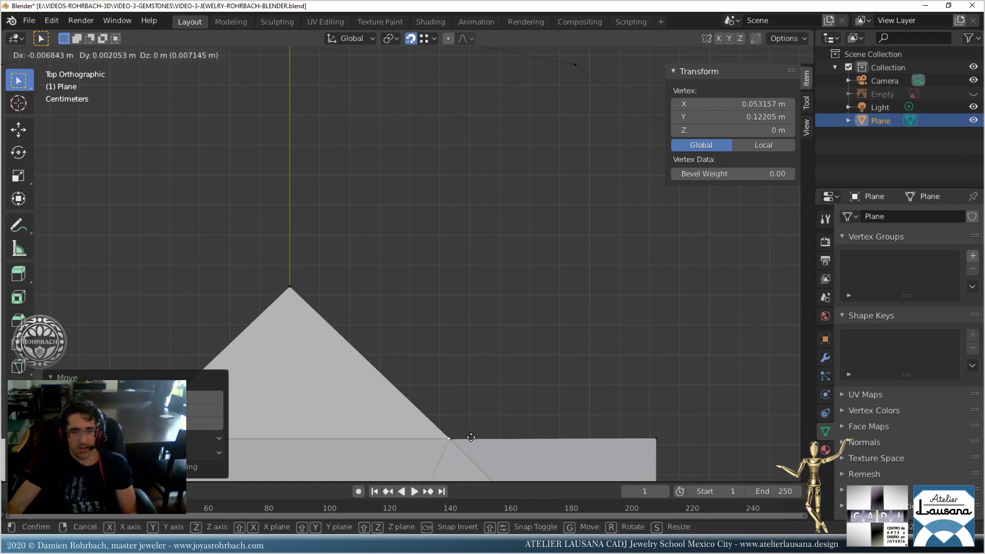
left_click(464, 440)
scroll(455, 457, "up", 4)
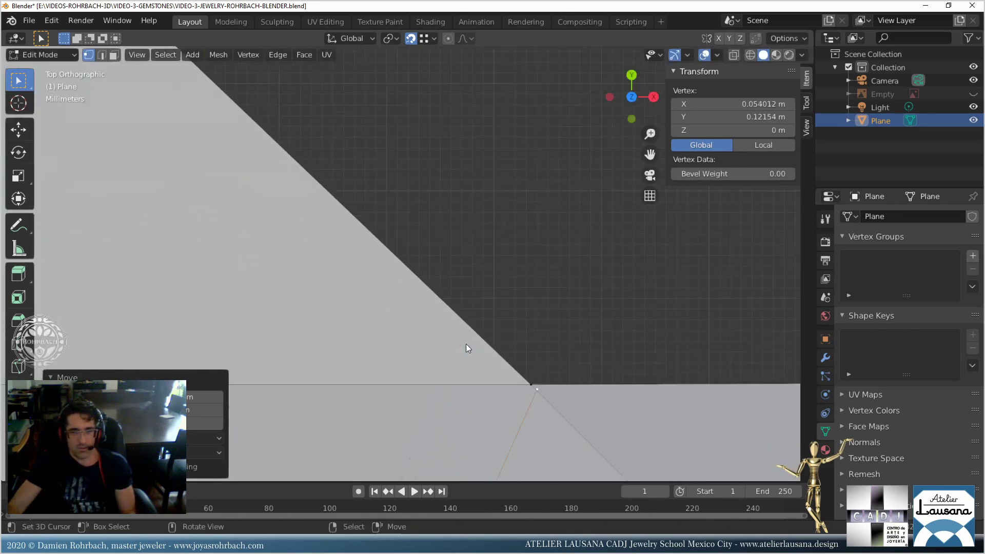
key("g")
left_click(554, 410)
scroll(547, 347, "down", 4)
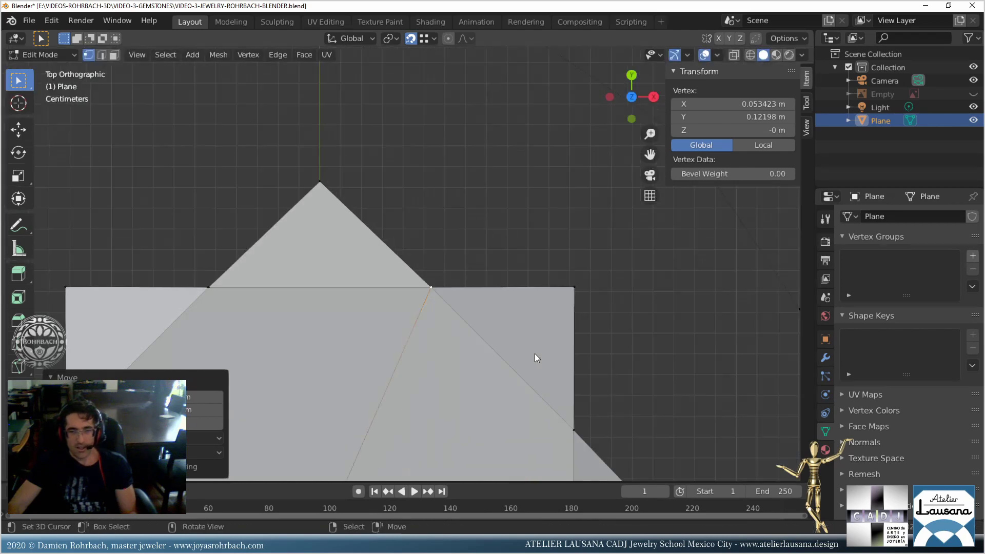
scroll(534, 353, "down", 4)
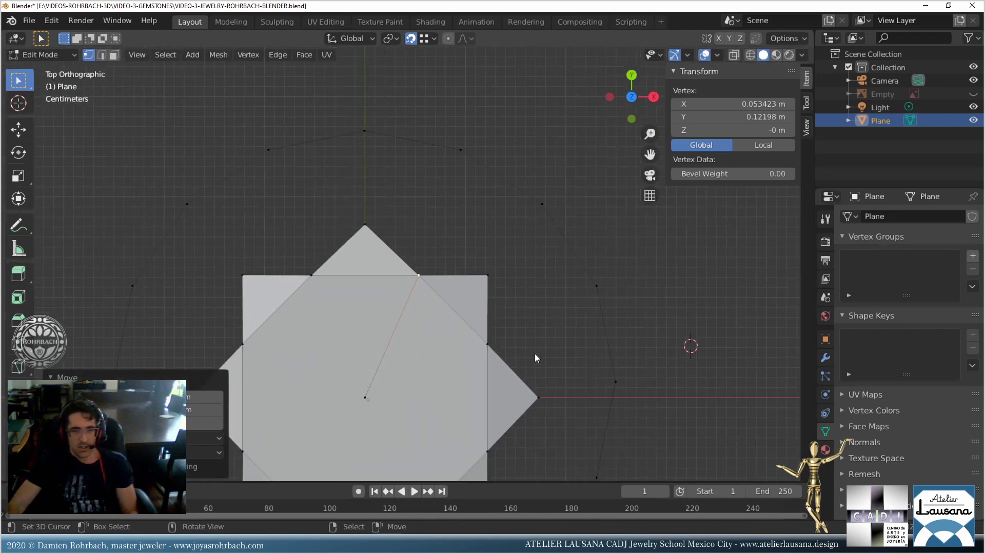
Select the guide edge in edge mode and scale it up so its upper end extends past the girdle circle.
left_click(101, 56)
left_click(401, 337)
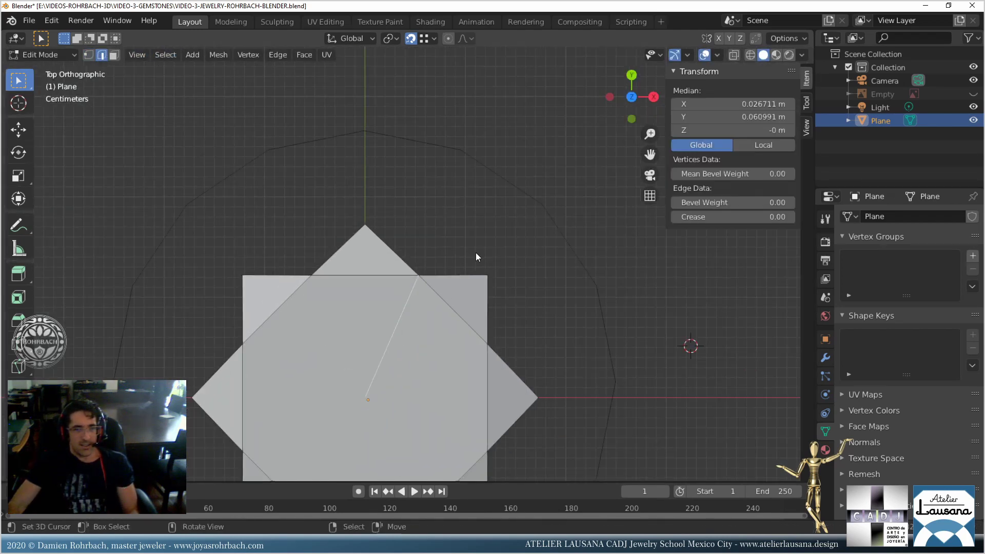
key("s")
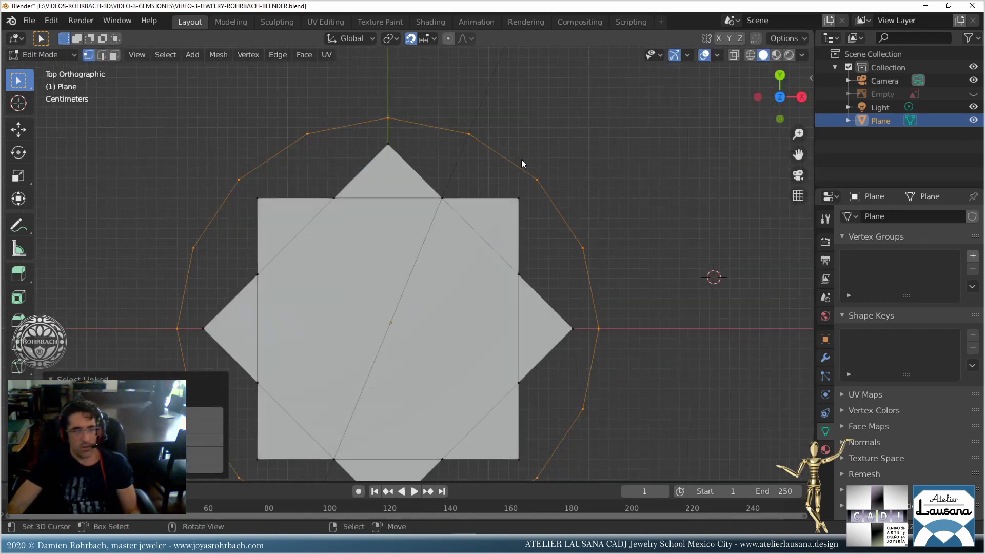
middle_click_drag(521, 163, 549, 160)
key("s")
key("Escape")
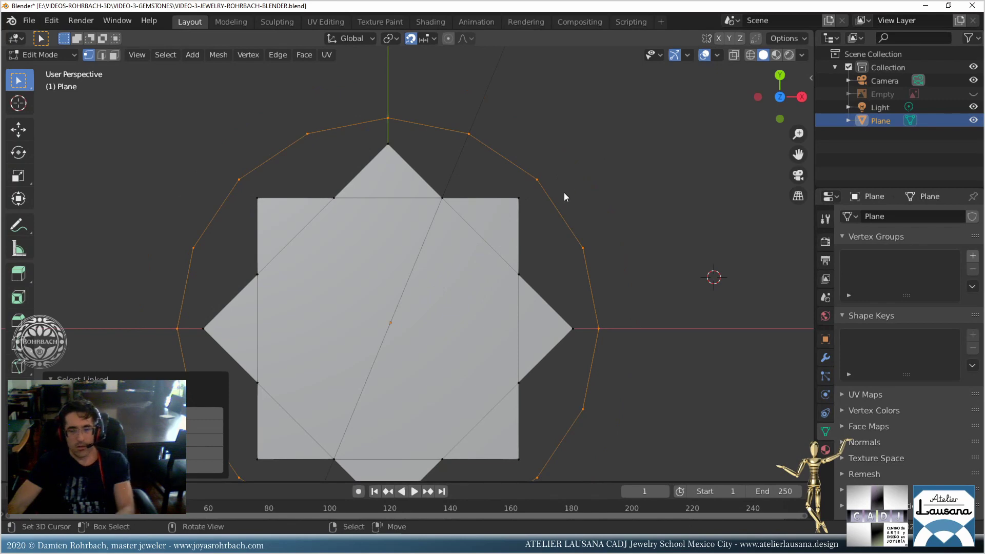
key("KP_7")
left_click(434, 39)
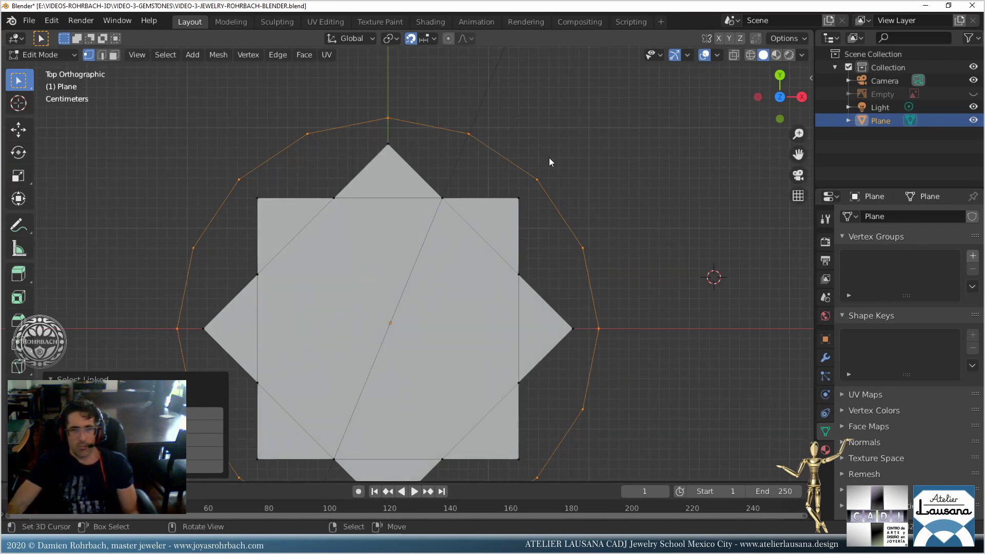
key("s")
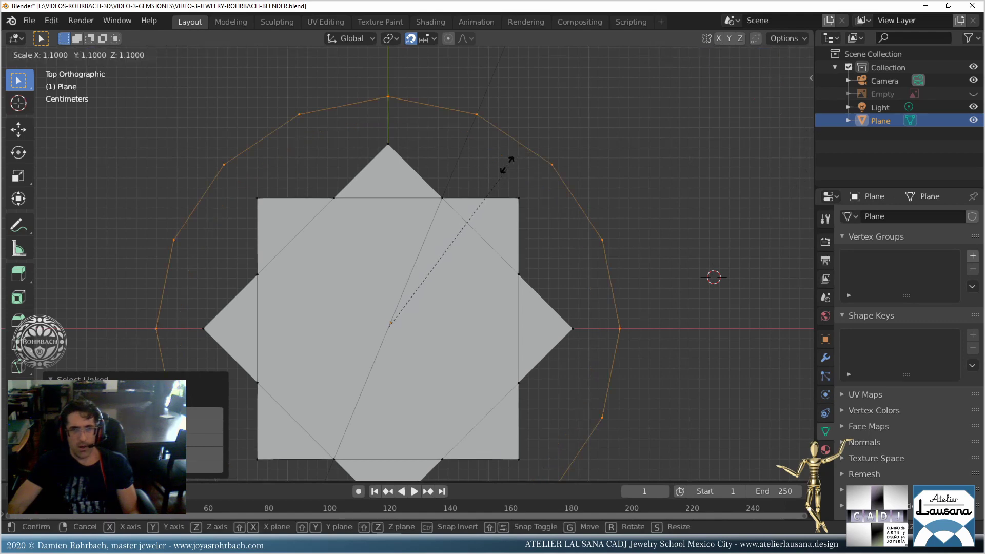
left_click(487, 145)
Turn off snapping, show the reference image and enlarge the girdle circle to match the image's outer outline.
left_click(410, 40)
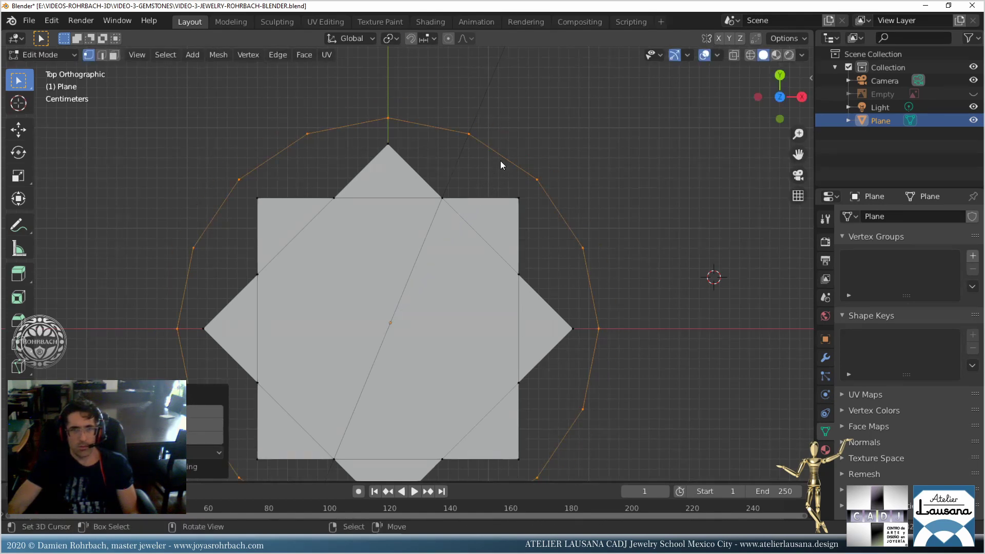
key("s")
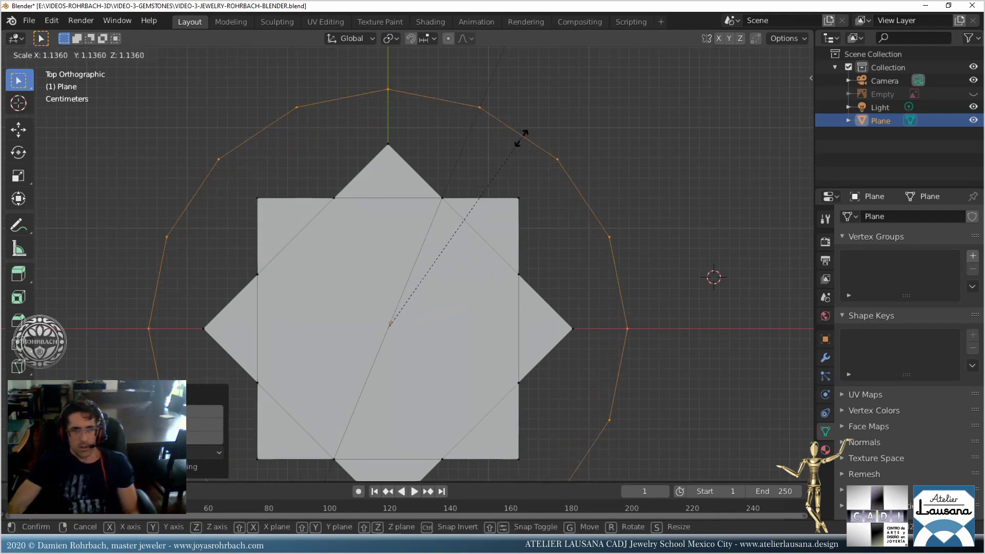
left_click(506, 141)
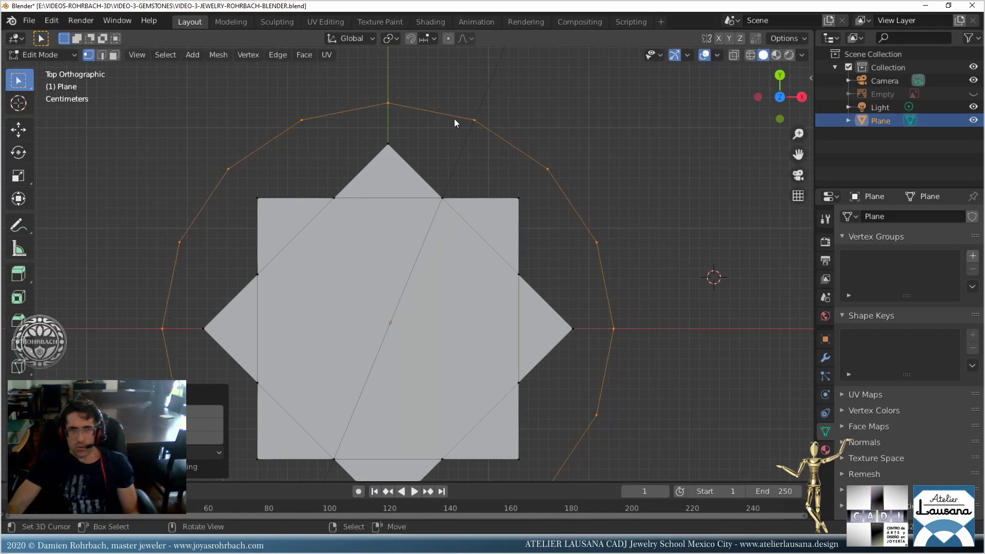
left_click(974, 94)
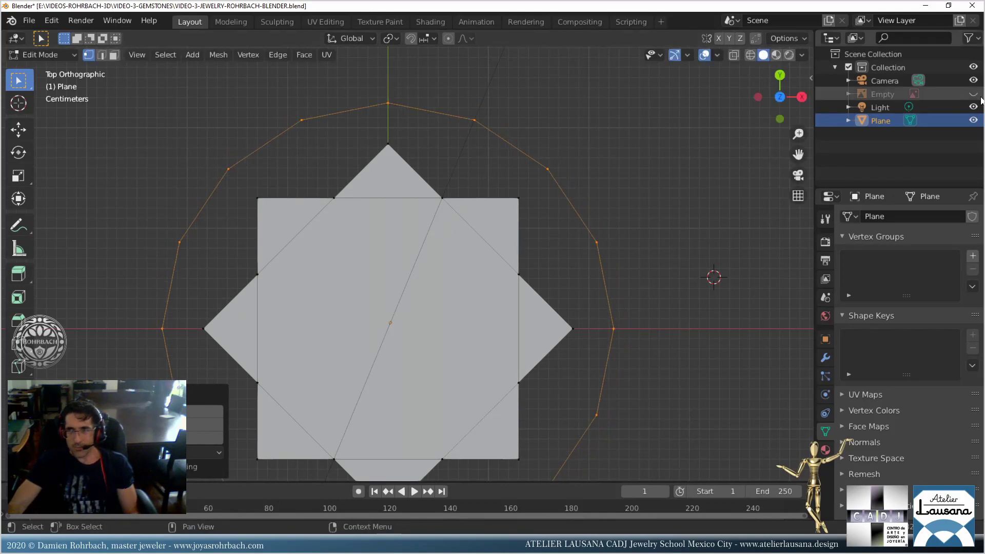
key("s")
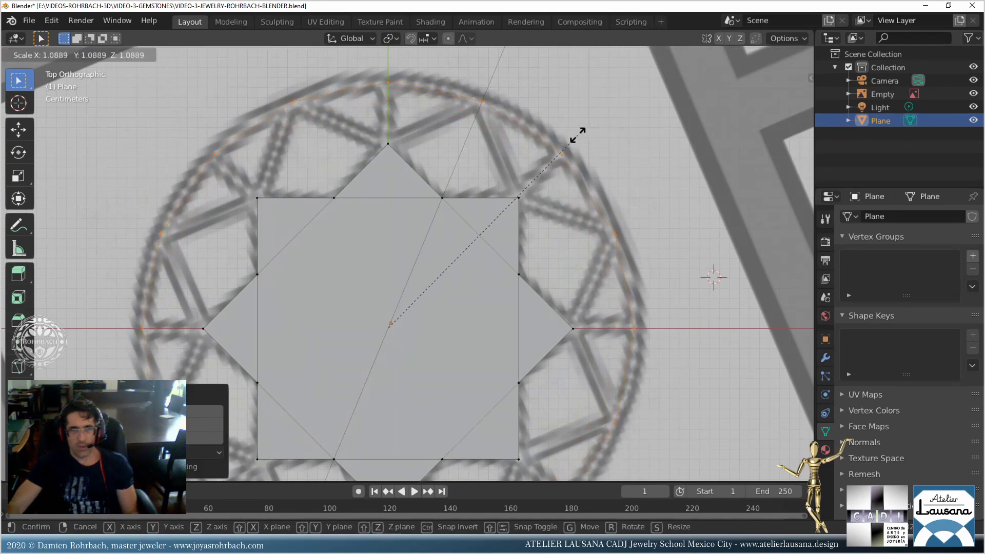
left_click(581, 146)
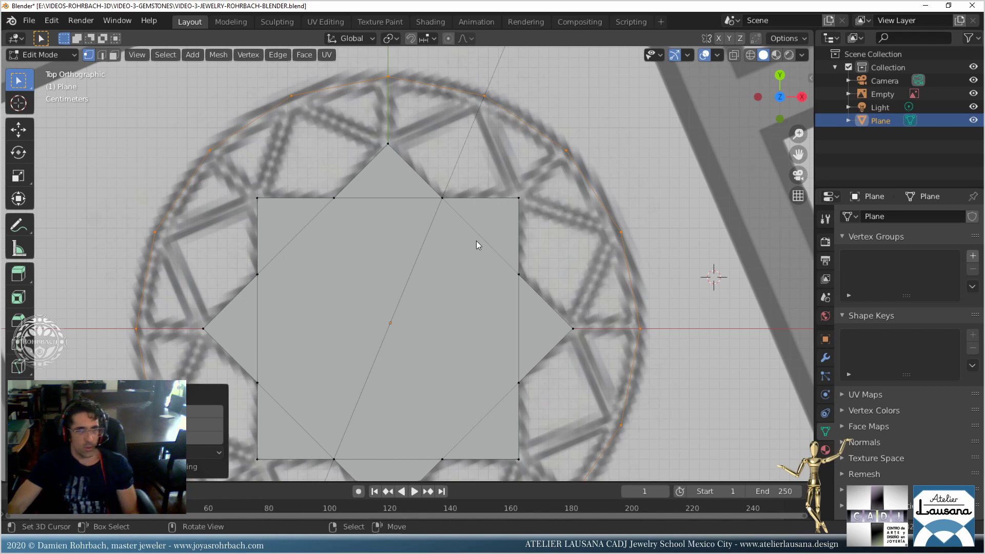
Delete all vertices of the selected 16-vertex girdle circle, keeping the star facets and the guide edge.
scroll(504, 240, "down", 2)
scroll(553, 251, "up", 1)
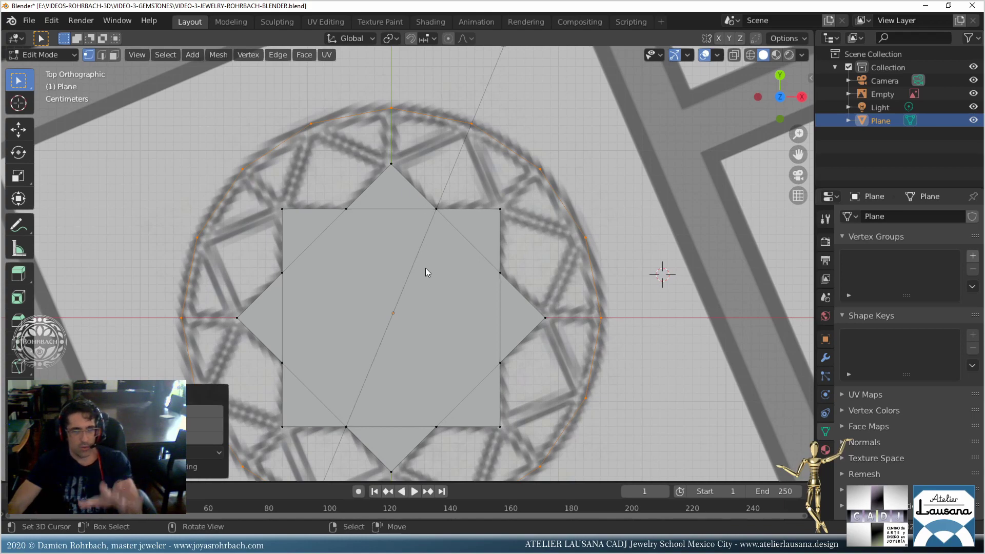
key("s")
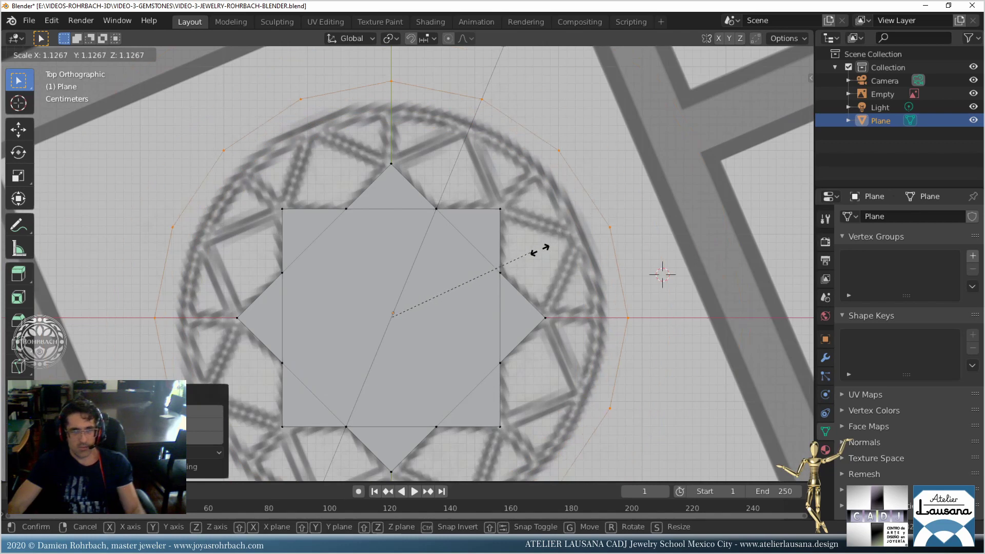
left_click(522, 260)
key("x")
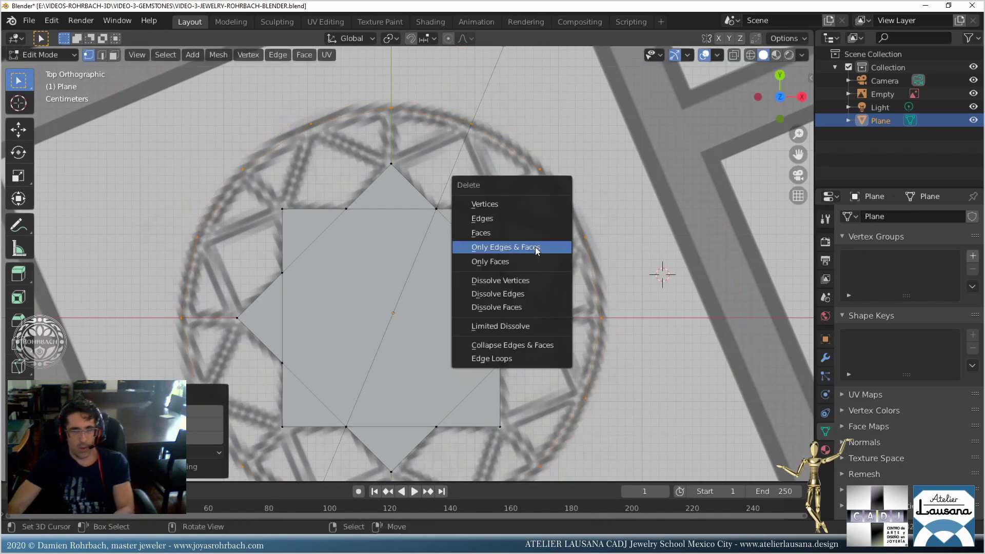
left_click(510, 205)
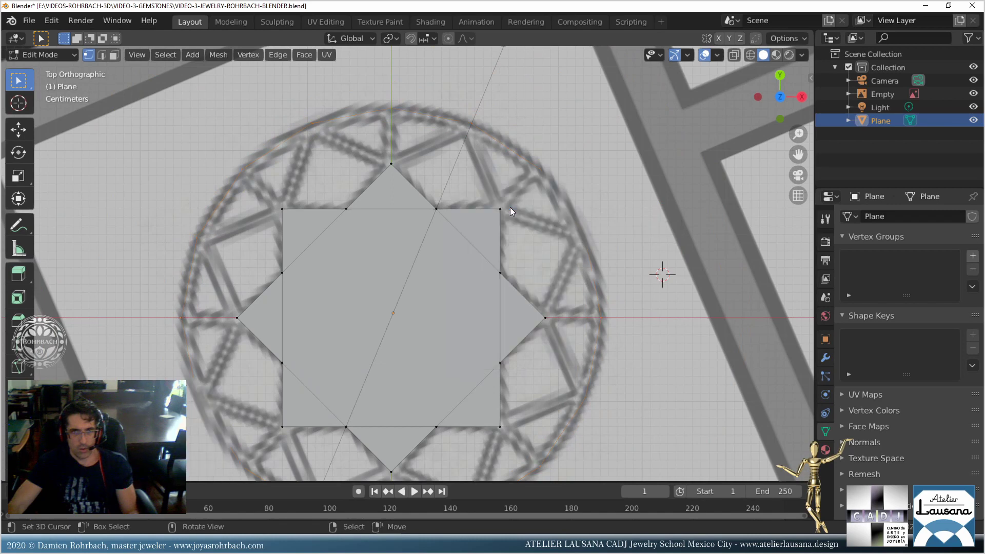
Add a new 16-vertex circle with a 0.25 m radius and reset its X and Y location to centre it on the star.
left_click(222, 56)
mouse_move(200, 55)
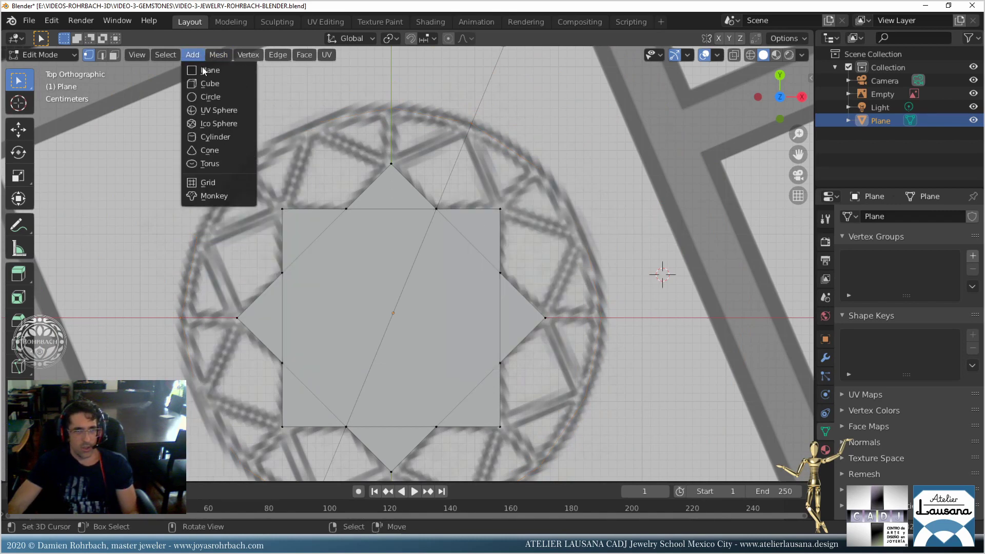
left_click(216, 95)
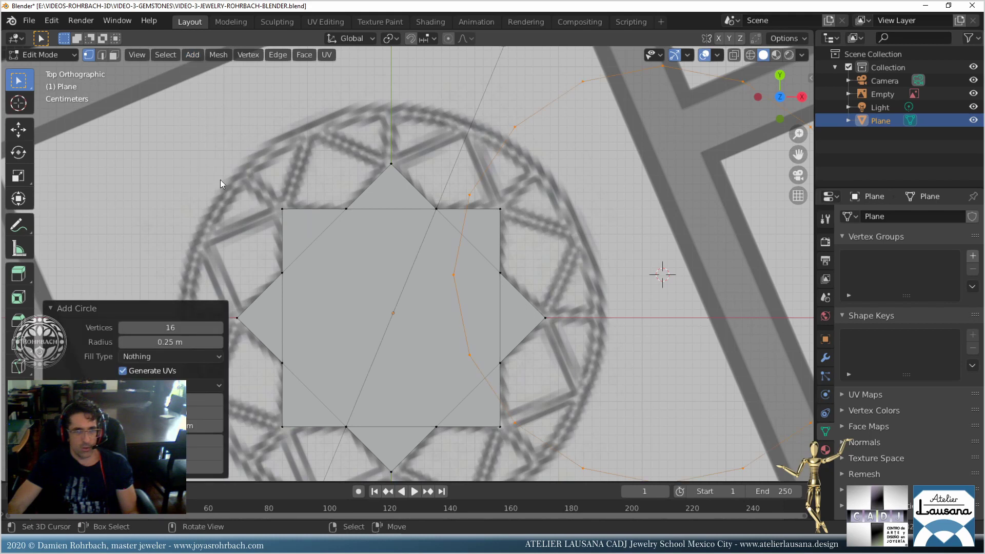
key("BackSpace")
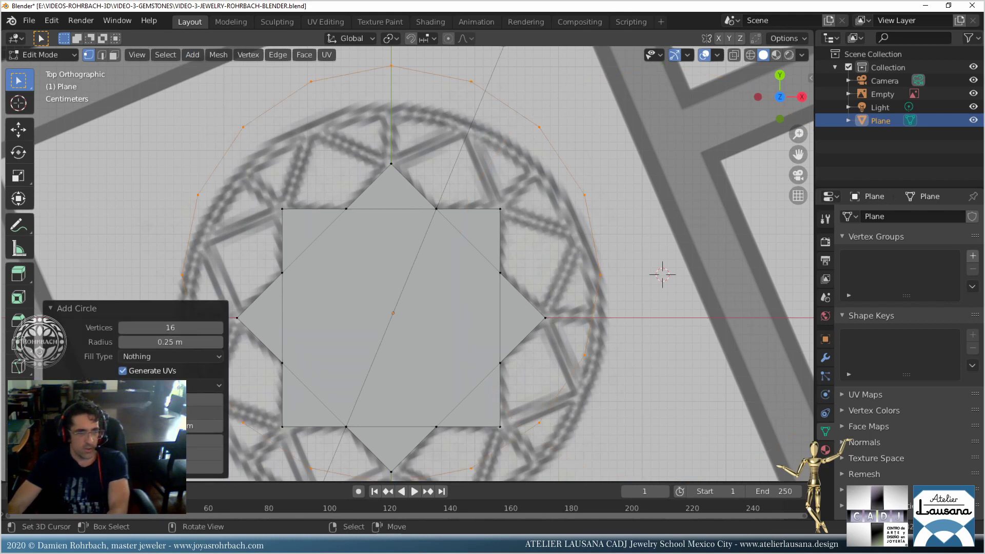
key("BackSpace")
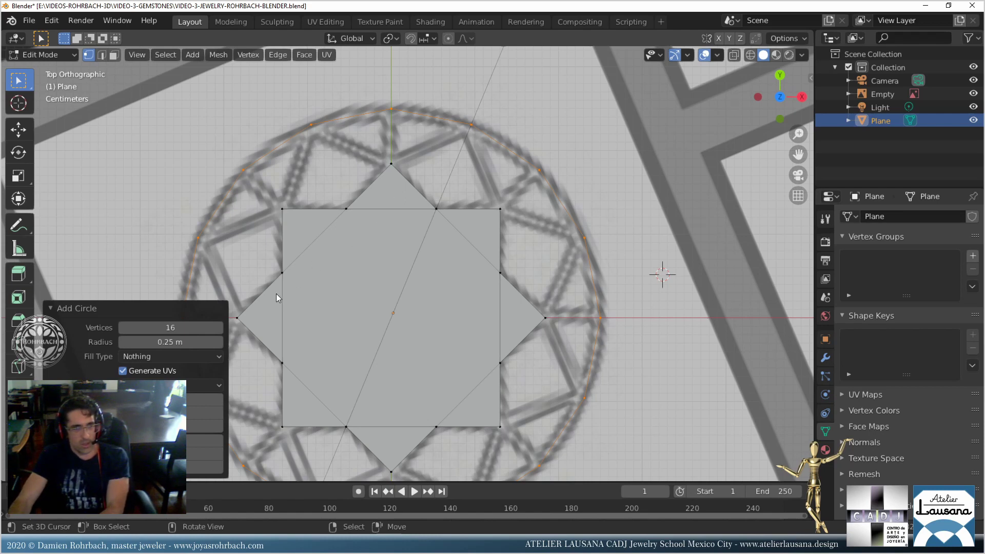
Set the new circle's vertex count to 32, raise it to 64 and save the file.
left_click(182, 327)
type("32")
key("Return")
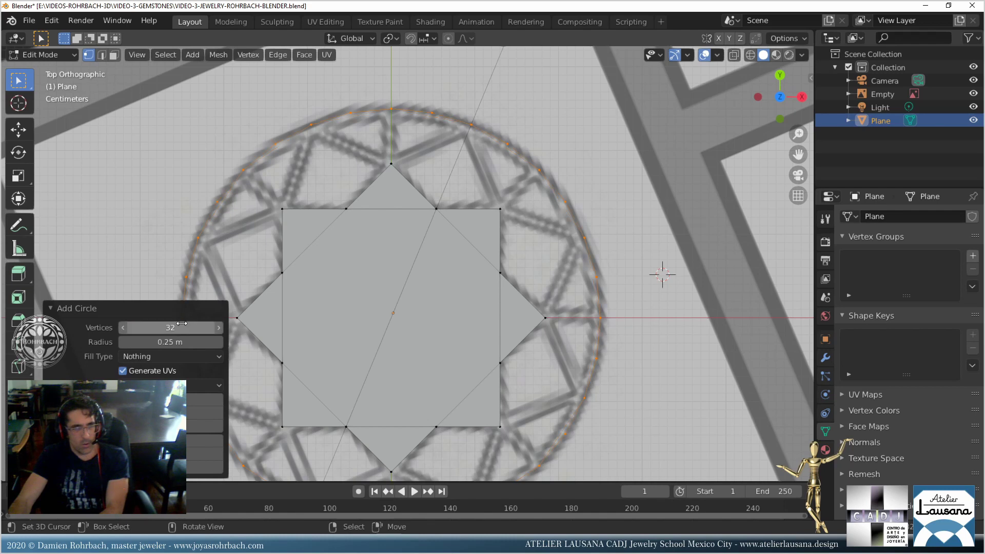
left_click(182, 327)
type("64")
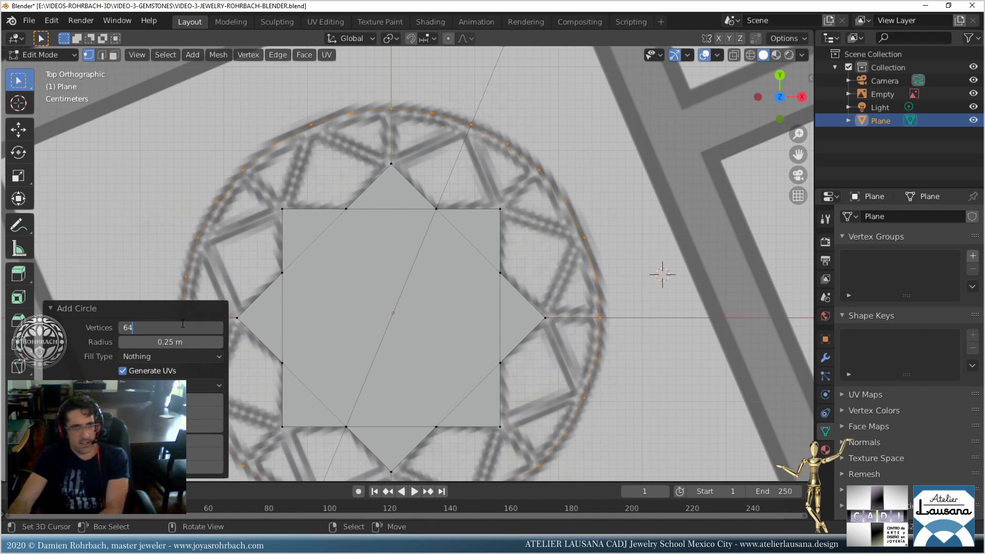
key("Return")
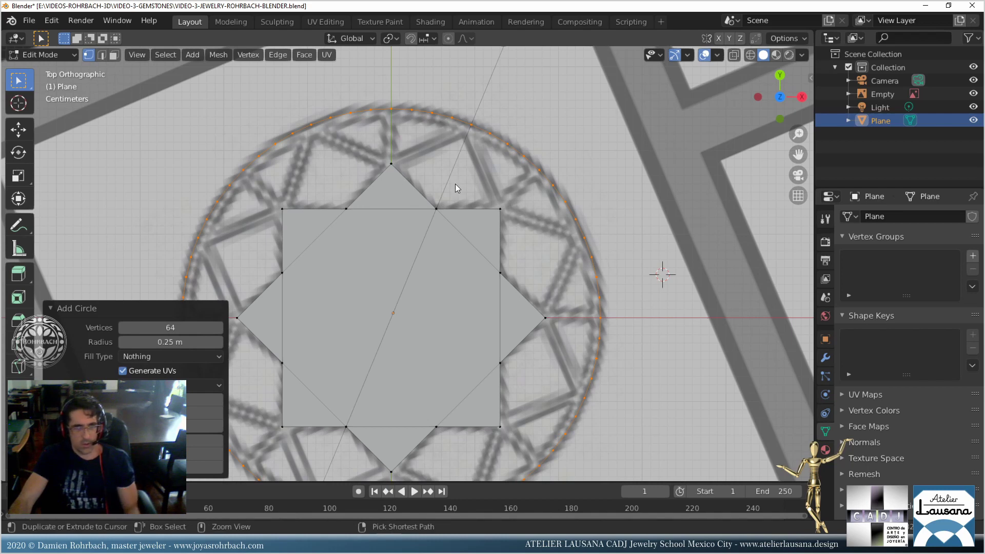
key("ctrl+s")
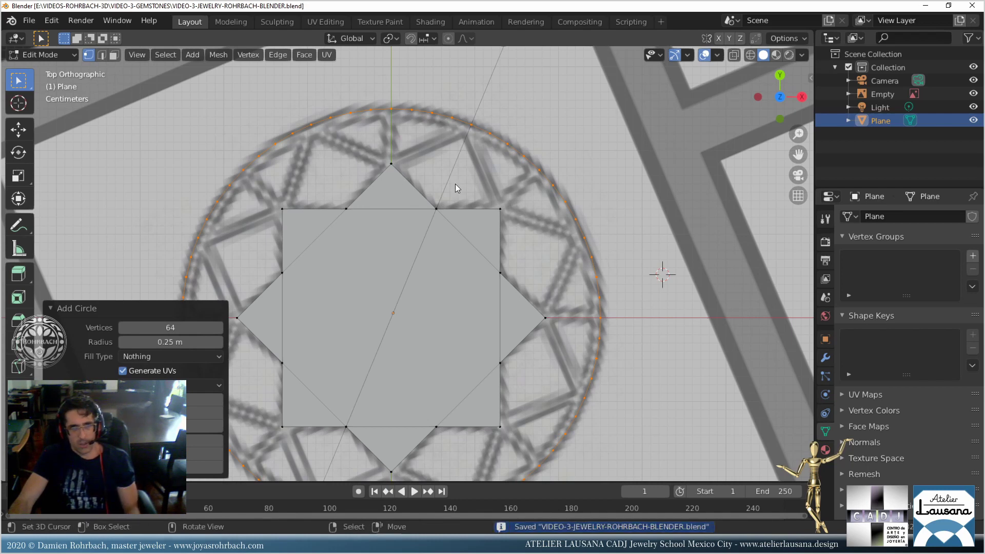
Scale the 64-vertex girdle circle by about 1.0009 and check that one of its vertices lies on the guide edge.
key("s")
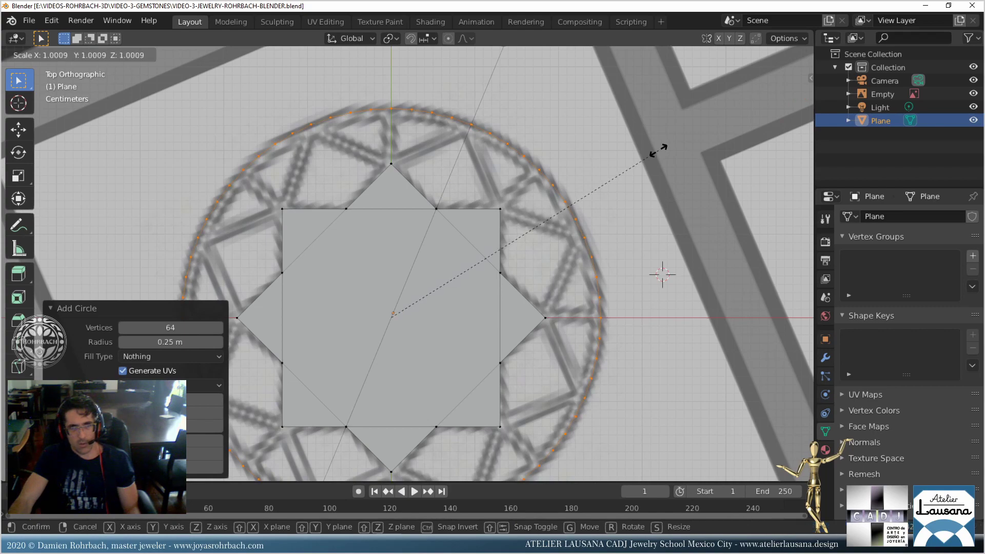
left_click(658, 149)
scroll(513, 159, "up", 5)
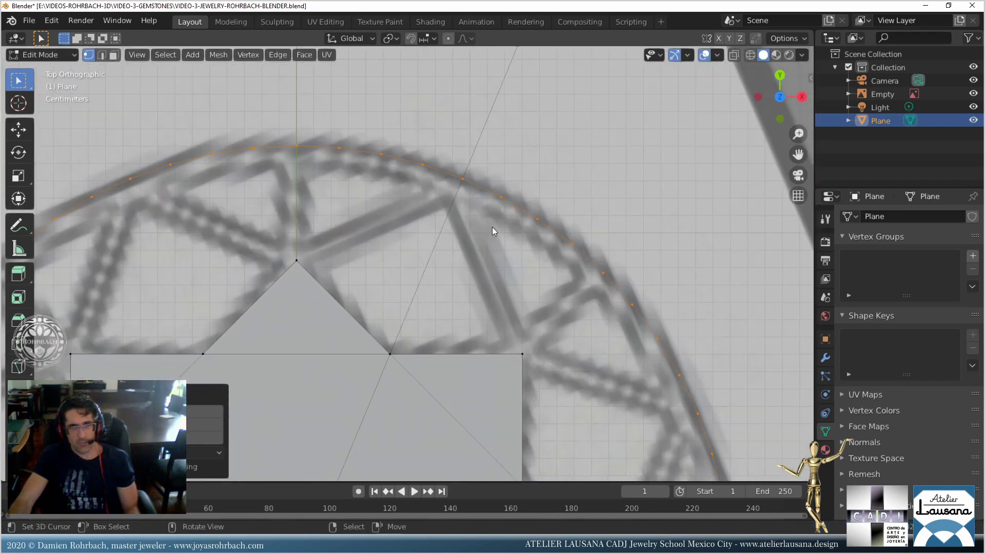
scroll(508, 159, "up", 6)
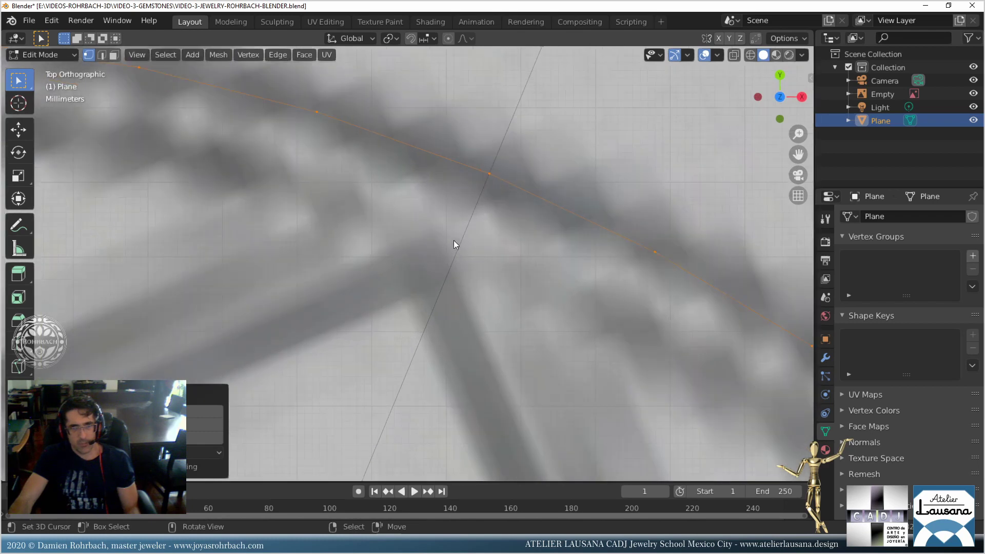
middle_click_drag(524, 184, 479, 238, "shift")
scroll(475, 238, "up", 4)
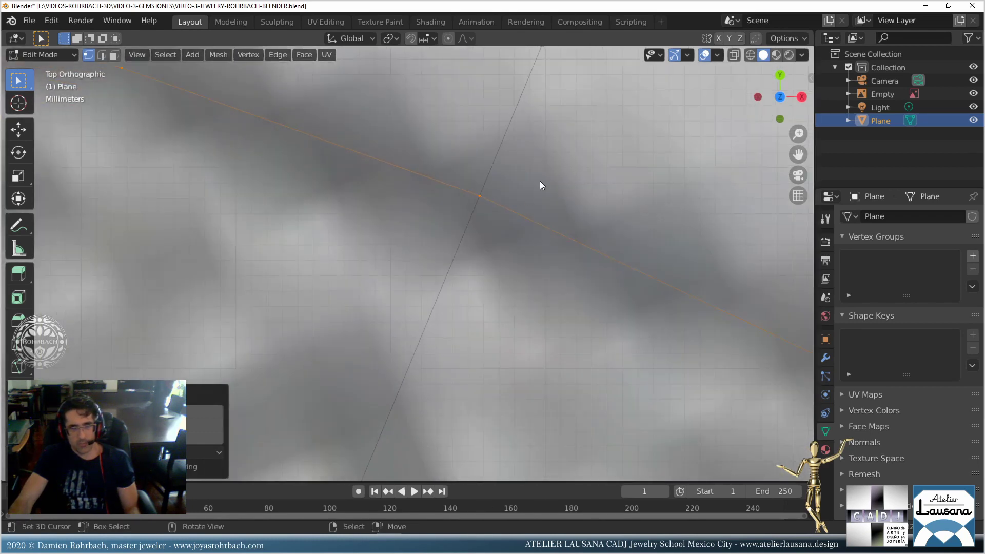
middle_click_drag(540, 181, 494, 238, "shift")
left_click(490, 239)
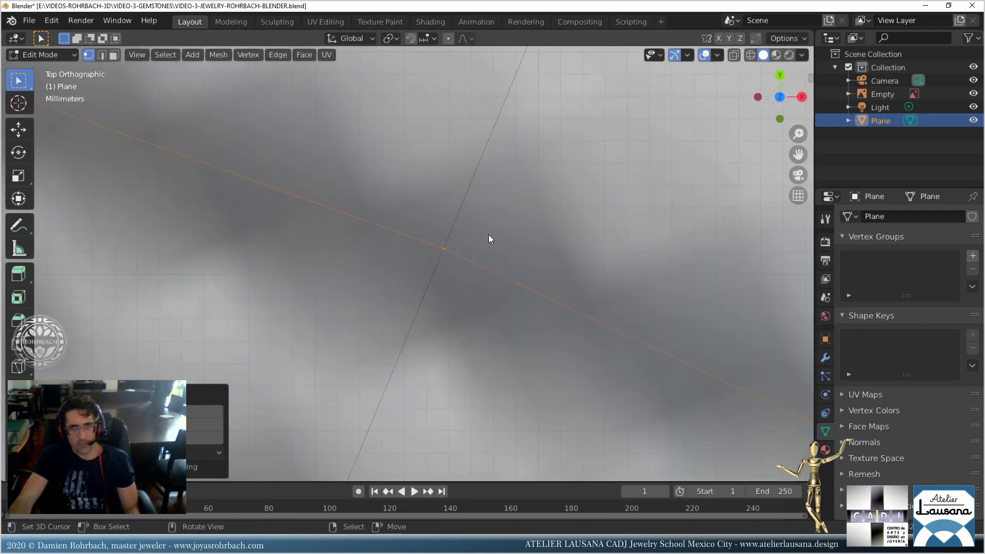
Select the radial guide edge in edge selection mode and save the file.
left_click(460, 207)
scroll(513, 294, "down", 5)
scroll(518, 295, "down", 5)
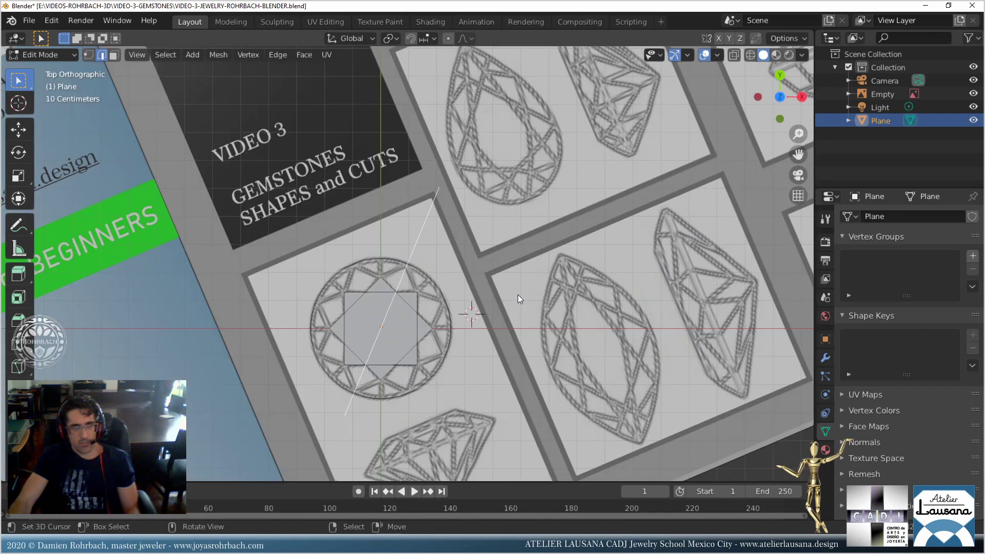
key("ctrl+s")
Examine how the guide edge passes through the star's inner corner and meets the girdle circle against the reference facets.
scroll(401, 325, "up", 4)
scroll(424, 347, "up", 7)
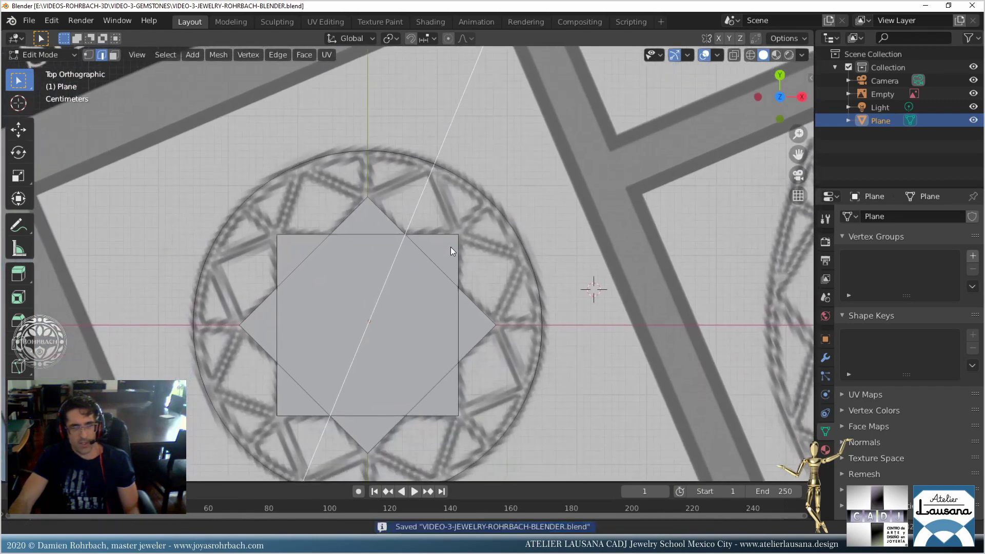
scroll(436, 308, "up", 2)
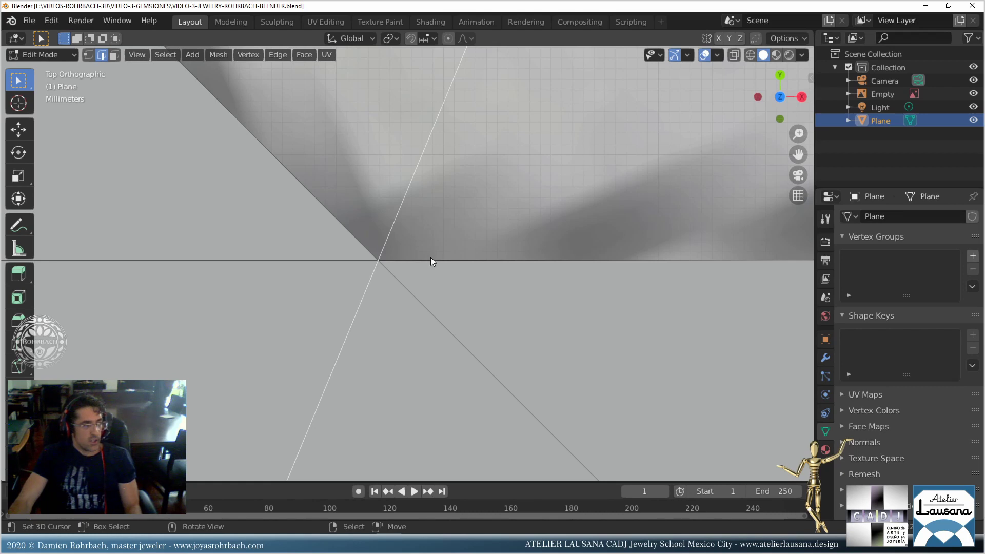
scroll(522, 227, "down", 6)
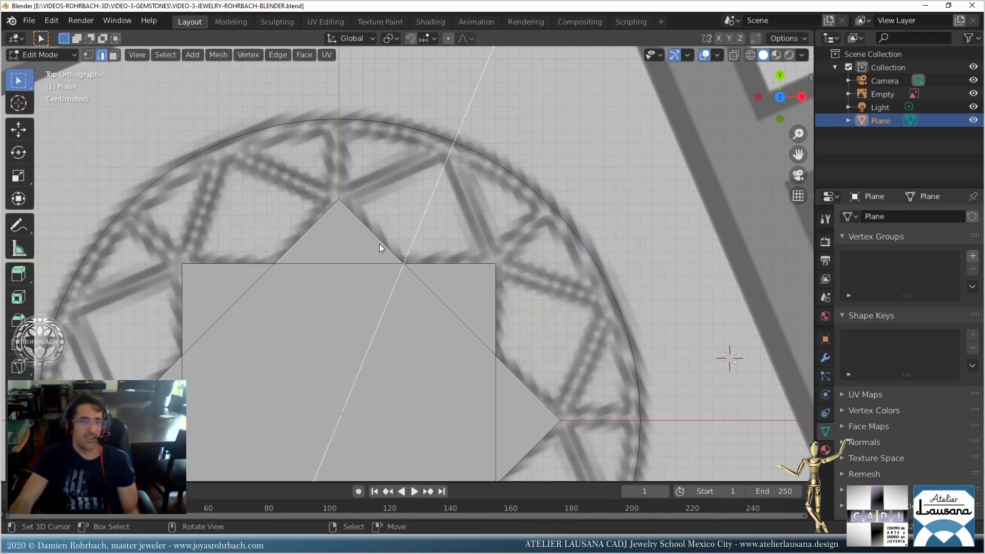
scroll(380, 244, "down", 5)
scroll(480, 218, "up", 4)
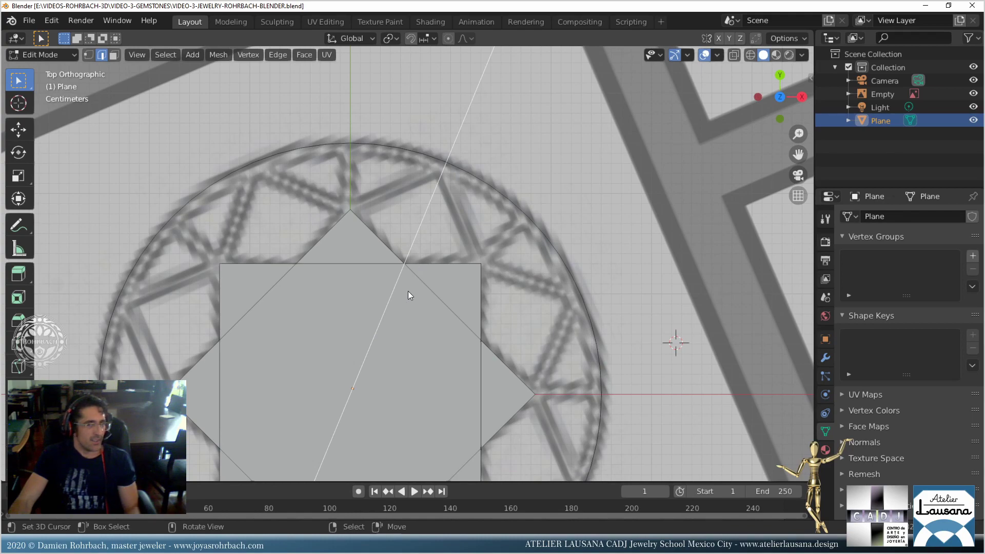
scroll(420, 262, "down", 2)
scroll(450, 217, "up", 4)
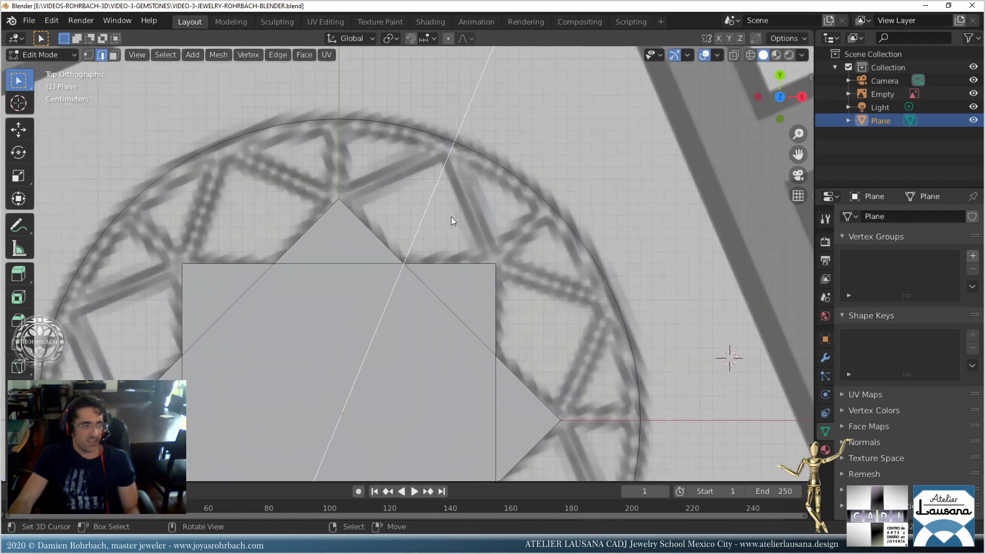
scroll(451, 216, "down", 2)
scroll(451, 216, "up", 4)
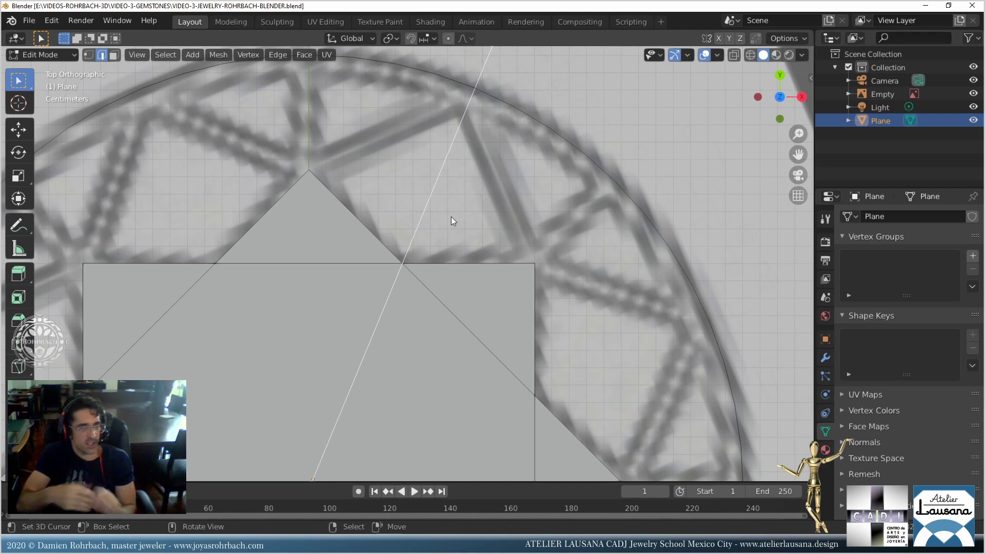
scroll(451, 216, "down", 8)
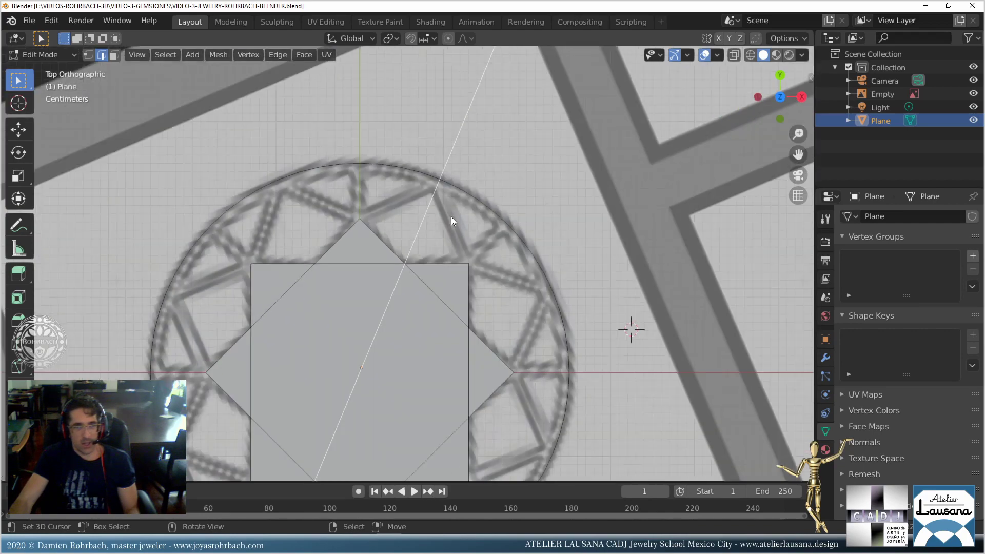
scroll(463, 186, "up", 3)
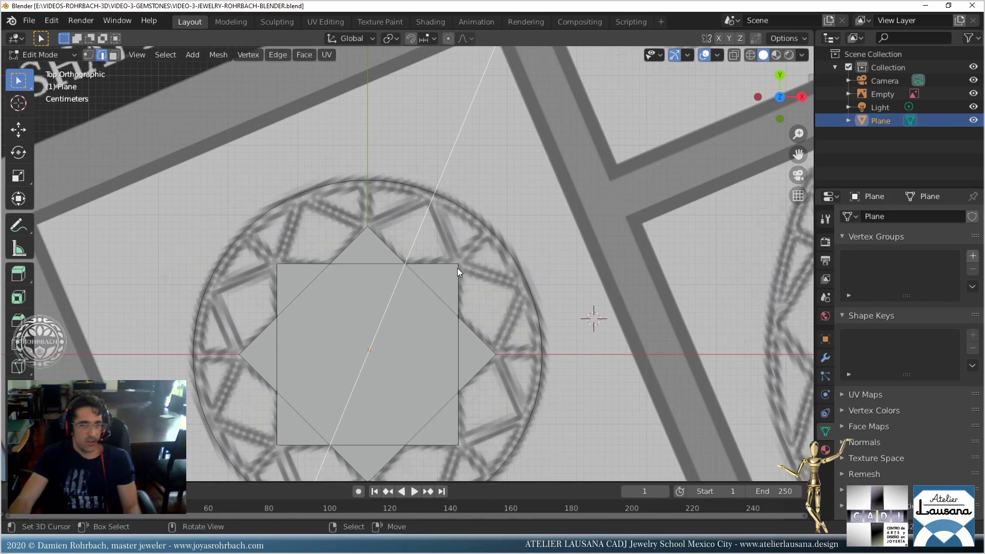
scroll(438, 202, "up", 4)
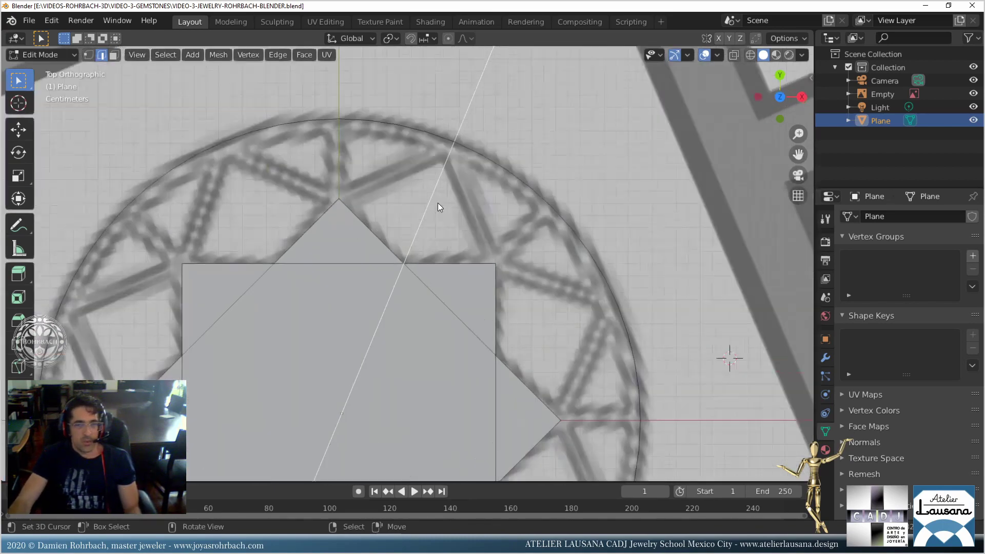
In vertex selection mode, fill the girdle facet between the star's top point, the topmost girdle vertex and the girdle vertex on the guide edge.
left_click(89, 55)
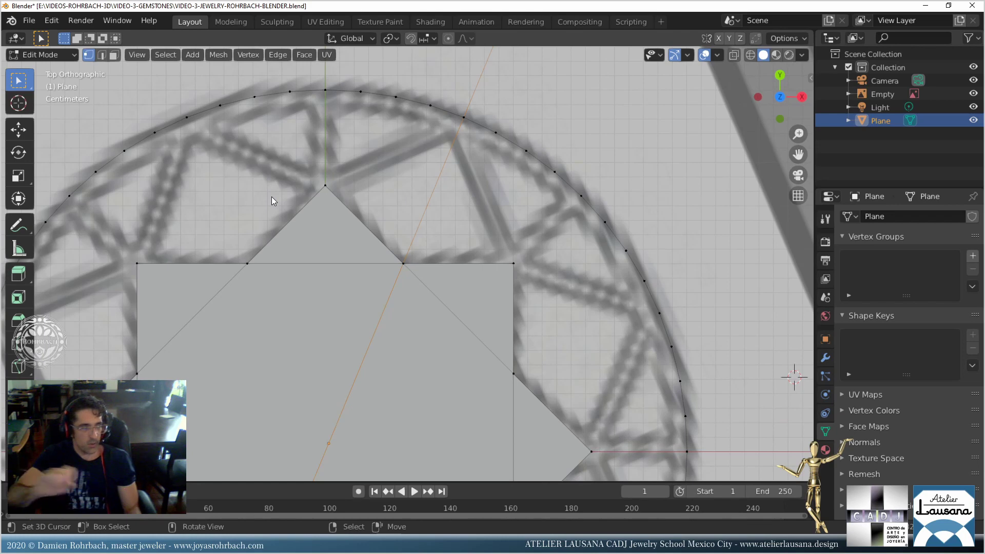
scroll(339, 181, "down", 2)
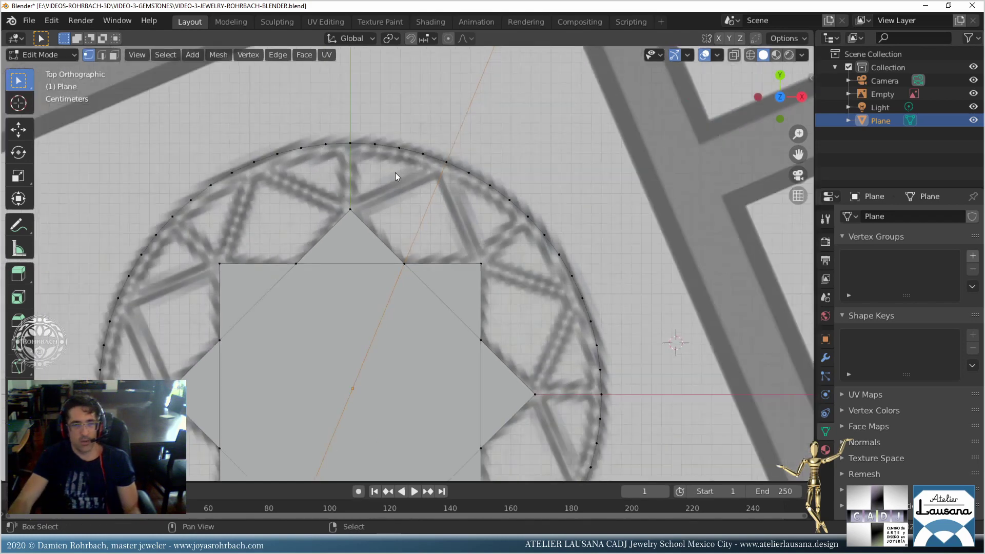
middle_click_drag(395, 172, 373, 211, "shift")
scroll(373, 211, "up", 1)
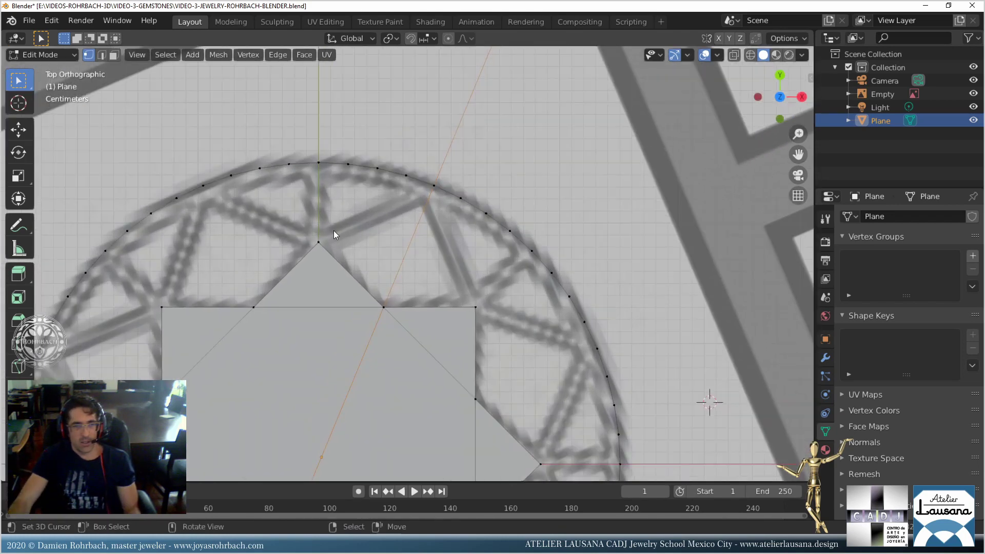
left_click(323, 168, "shift")
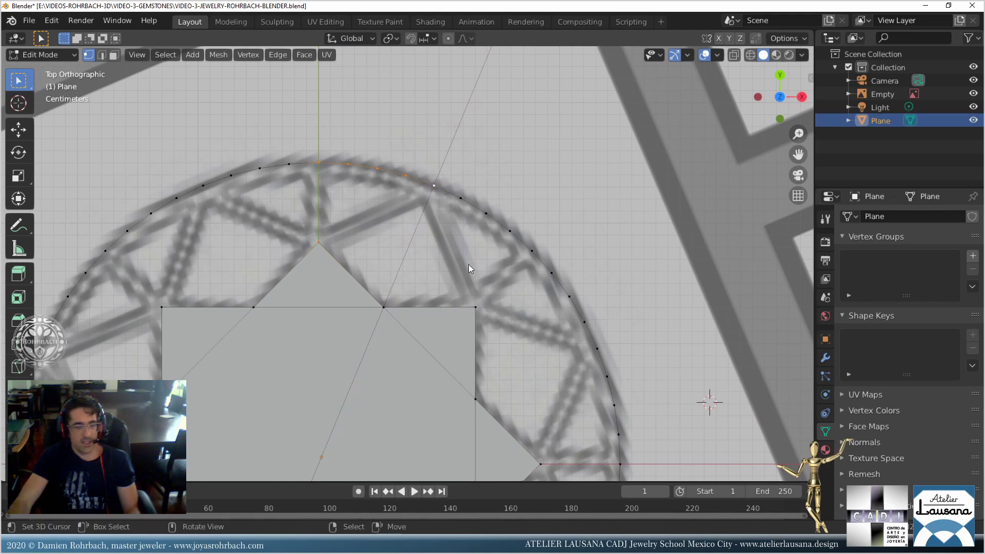
key("f")
Fill the girdle facet from the guide edge to the star's upper-right point, plus the kite facet between the top and upper-right points.
left_click(435, 182)
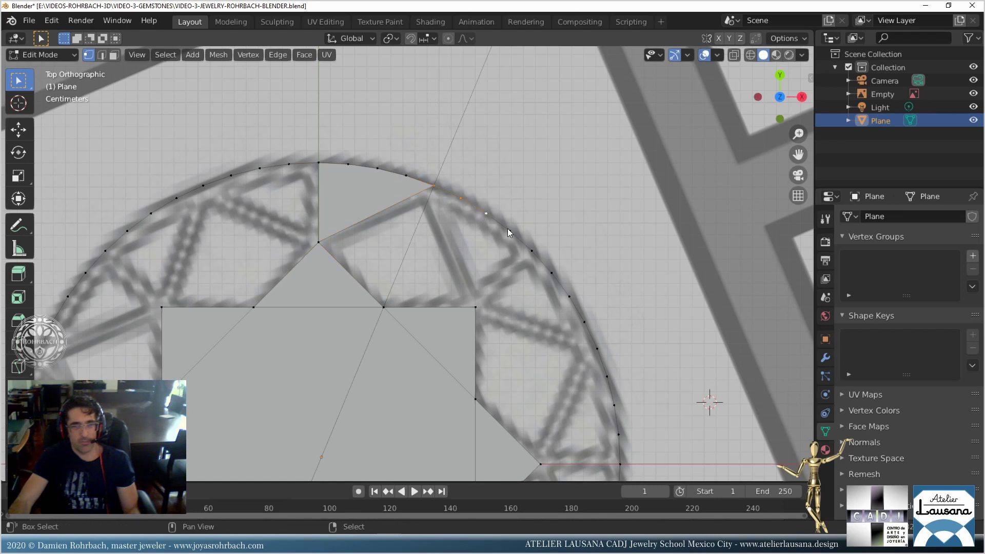
key("f")
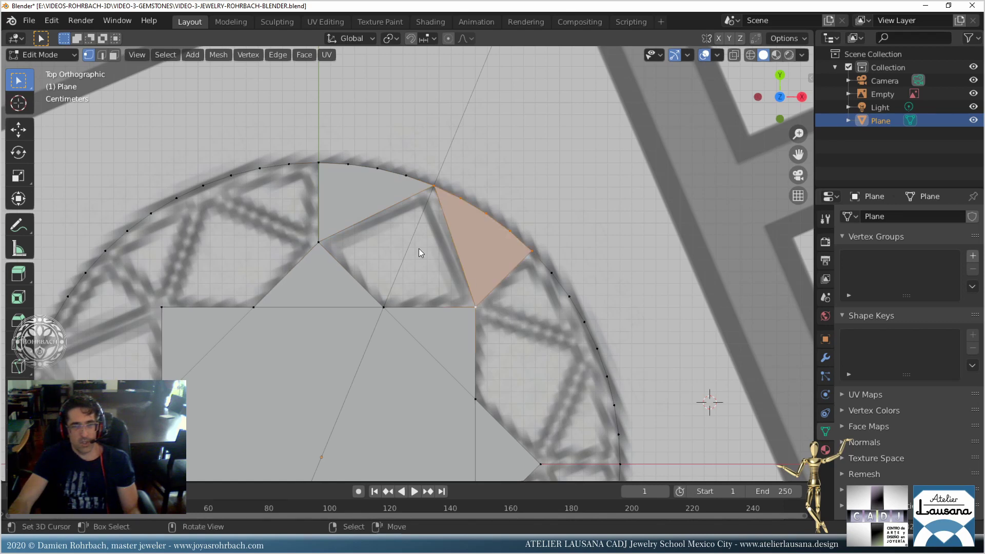
left_click(331, 237)
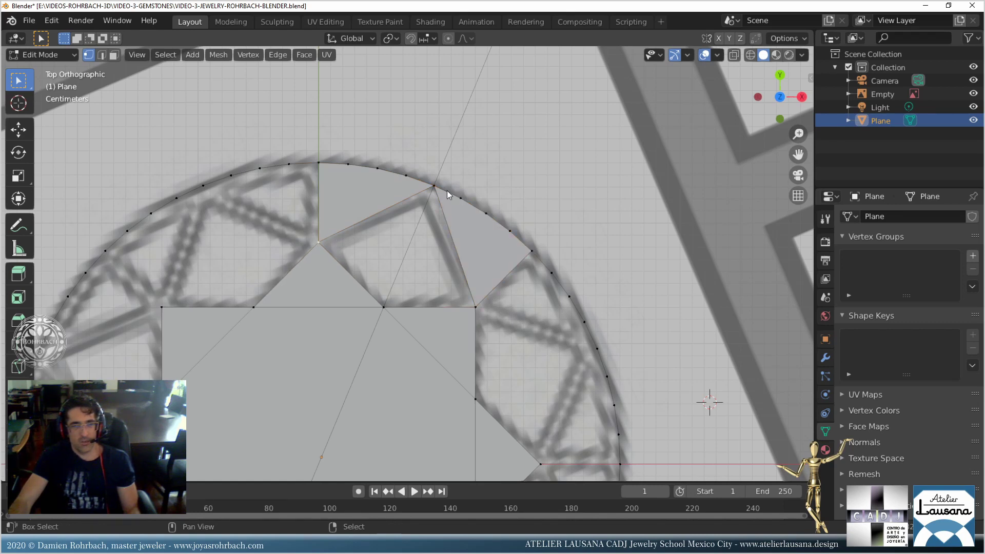
left_click(395, 305, "shift")
key("f")
Fill the second girdle facet at the star's upper-right point, running clockwise along four girdle segments.
middle_click_drag(427, 331, 399, 276, "shift")
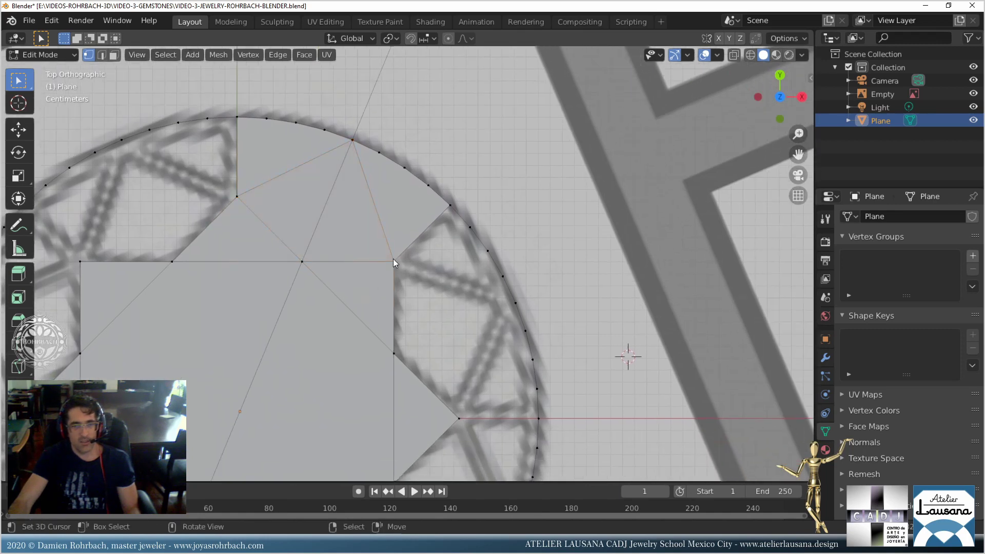
left_click(517, 302, "shift")
key("f")
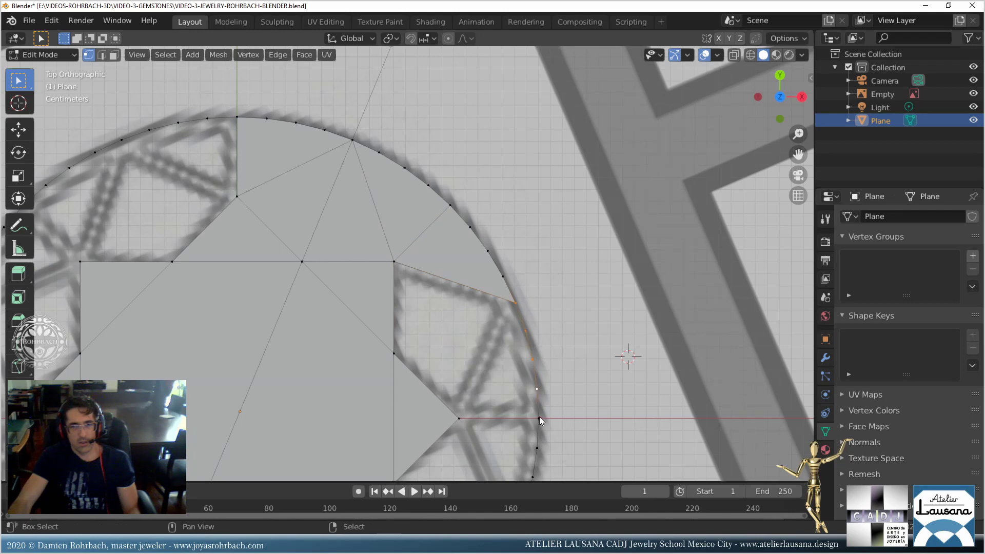
Fill the girdle facet just above the star's right point and the kite facet between its upper-right and right points.
left_click(538, 418, "shift")
left_click(462, 417, "shift")
key("f")
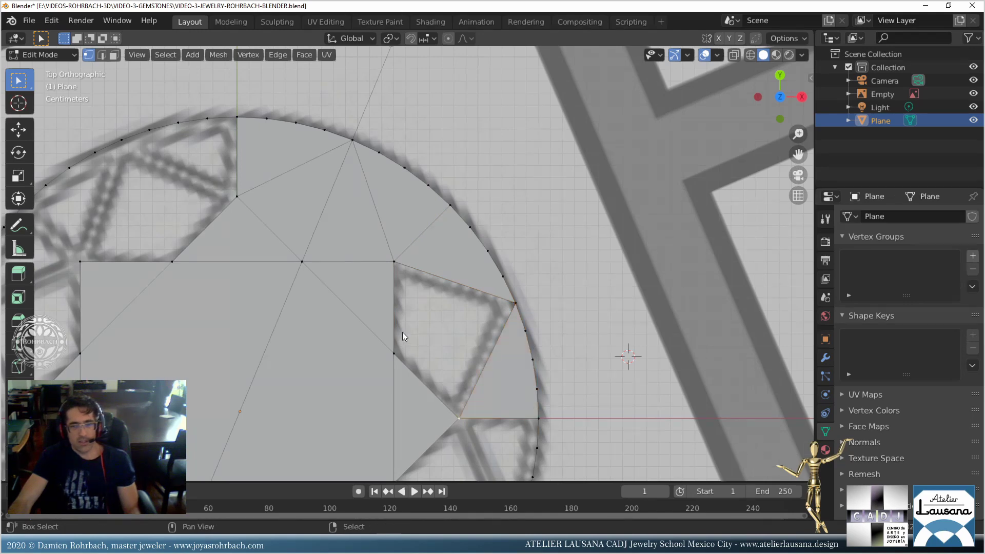
left_click(396, 342, "shift")
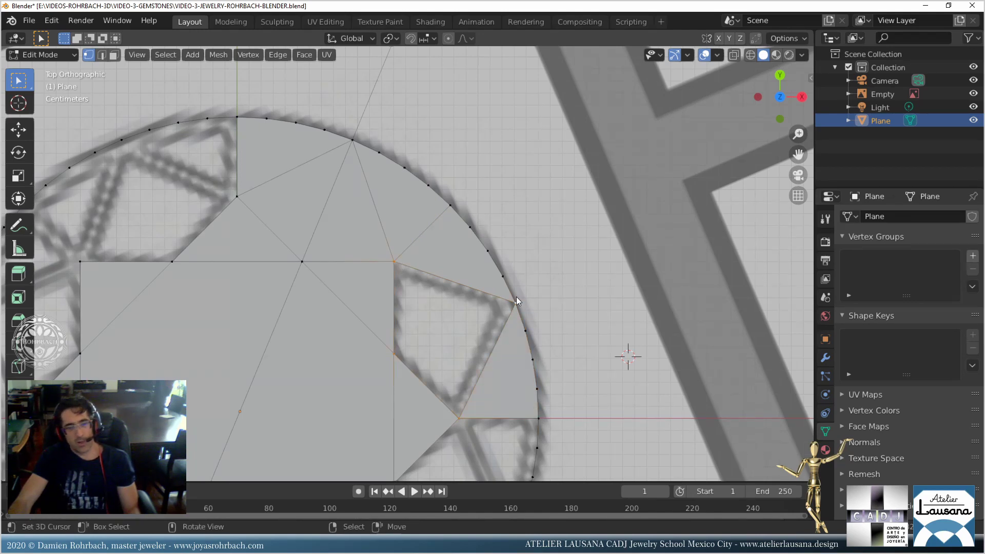
key("f")
Fill the girdle facet directly below the star's right point, reaching the fourth girdle vertex below the X axis.
scroll(414, 237, "right", 1, "ctrl")
scroll(413, 237, "down", 3, "shift")
left_click(387, 213)
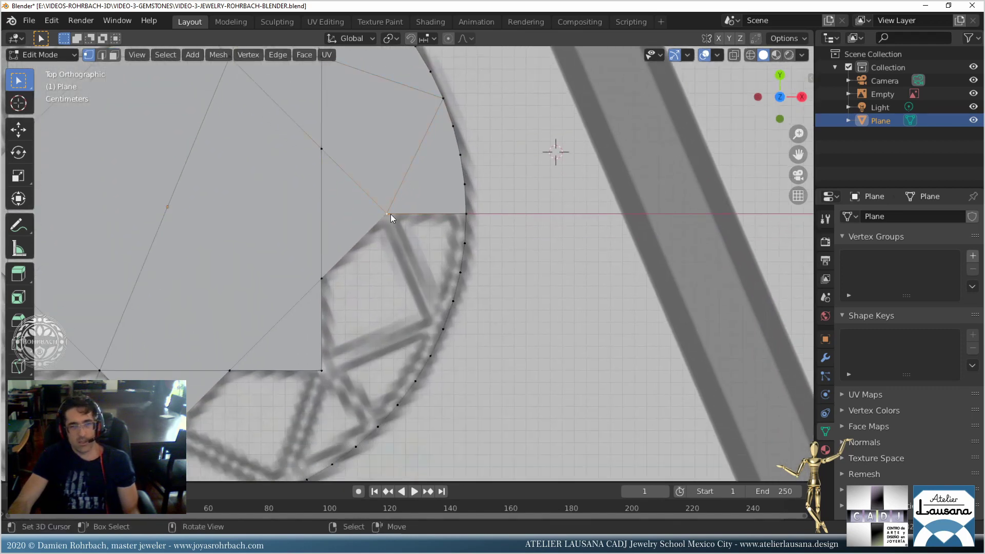
left_click(450, 322, "shift")
key("f")
Fill the first girdle facet at the star's lower-right point and the kite facet between the right and lower-right points.
left_click(338, 368)
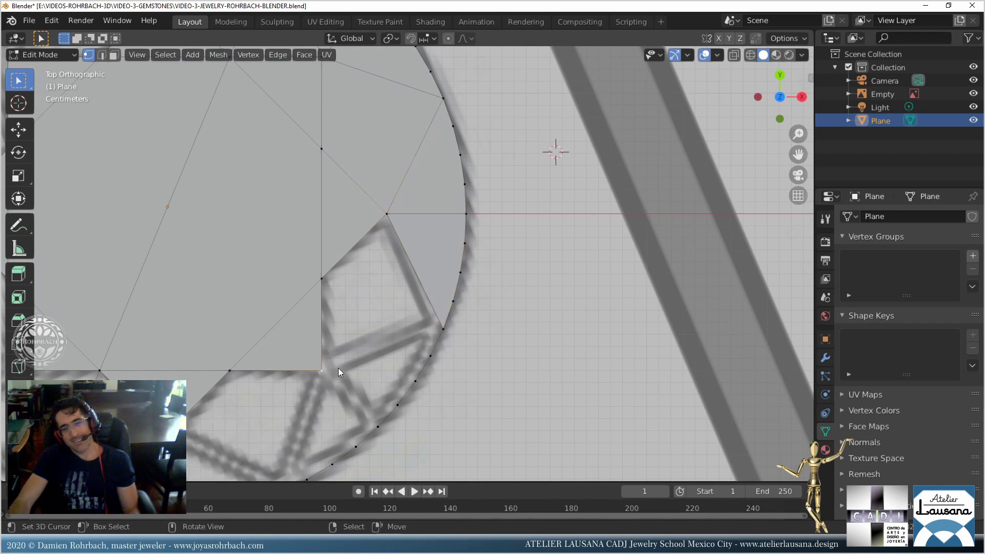
left_click(446, 327, "shift")
key("f")
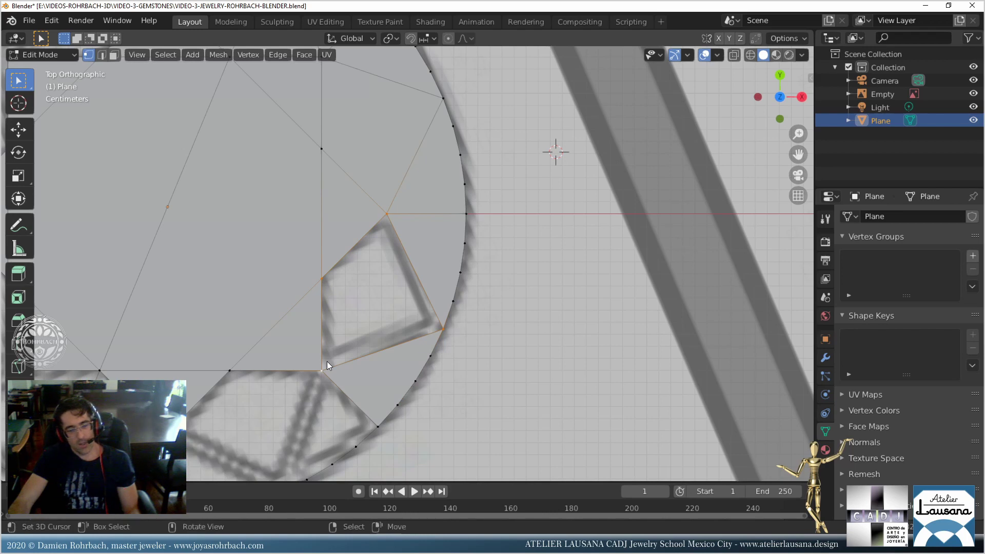
key("f")
Fill the two girdle facets and the kite facet between the star's lower-right and bottom points.
middle_click_drag(425, 318, 570, 168, "shift")
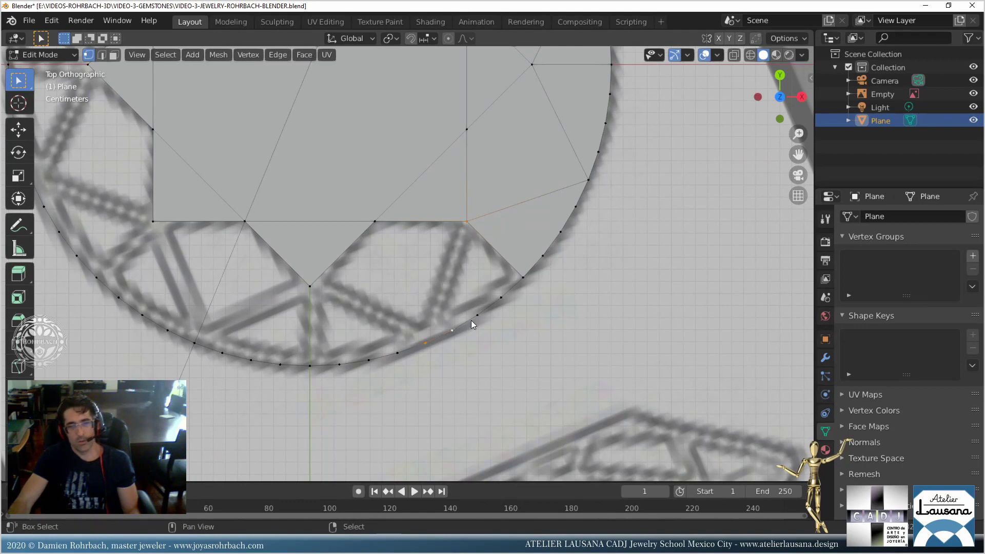
key("f")
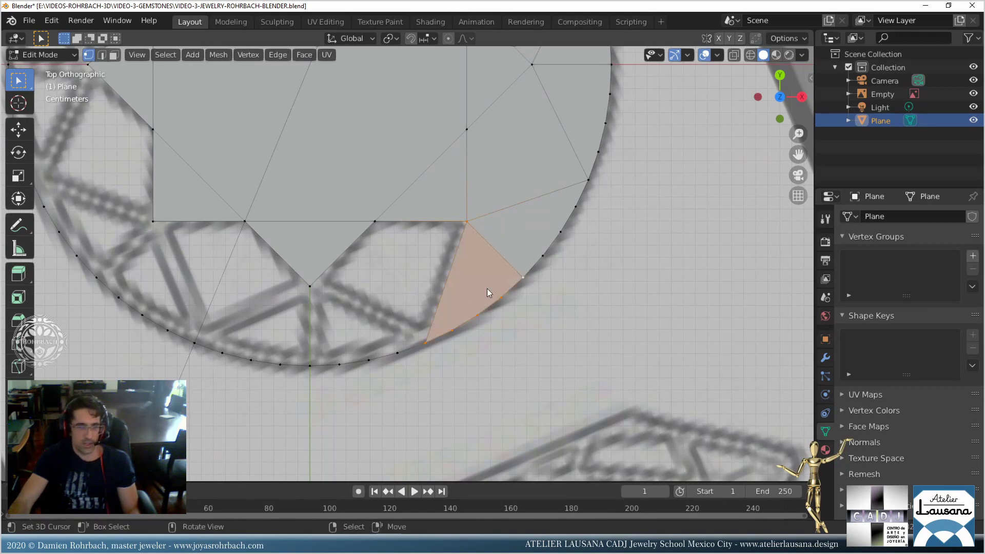
left_click(311, 358, "shift")
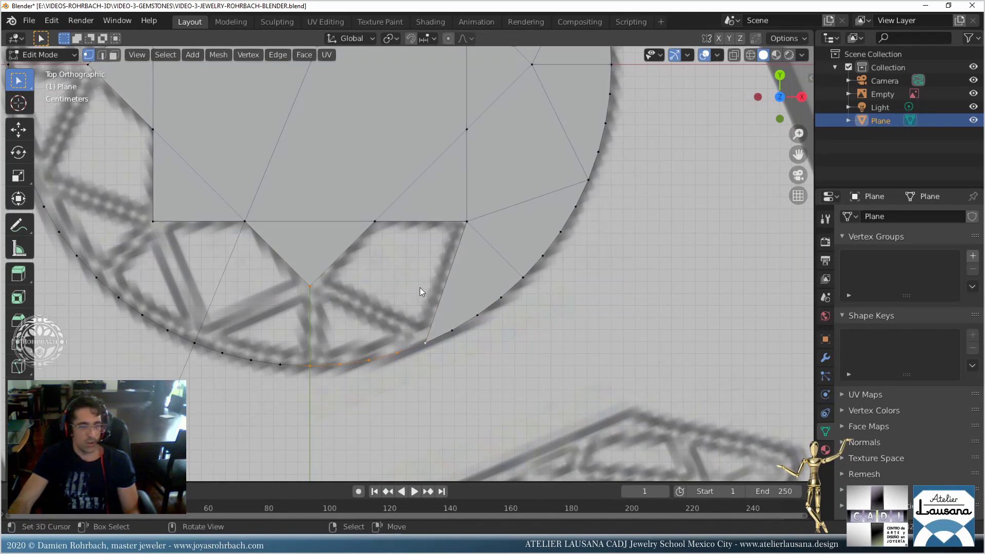
key("f")
left_click(324, 287)
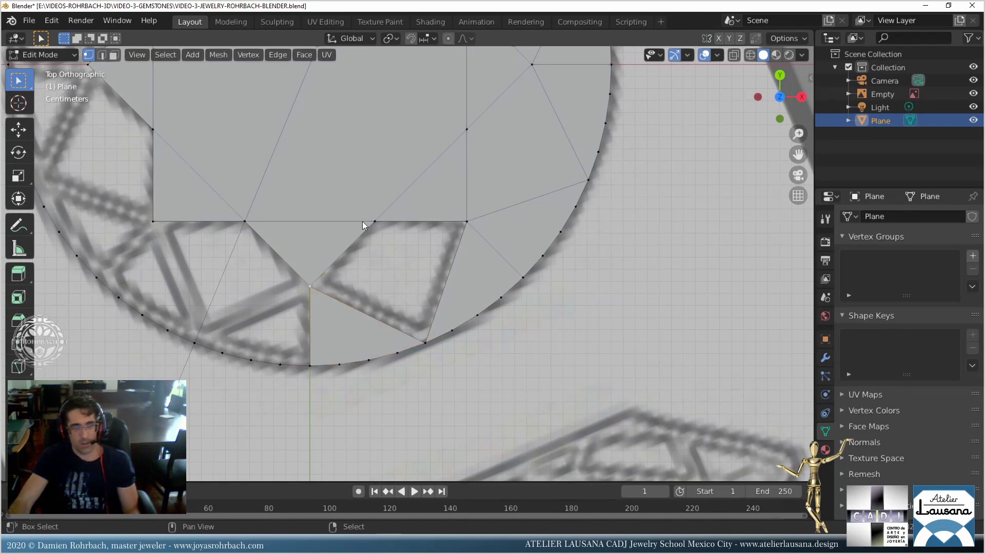
left_click(424, 334, "shift")
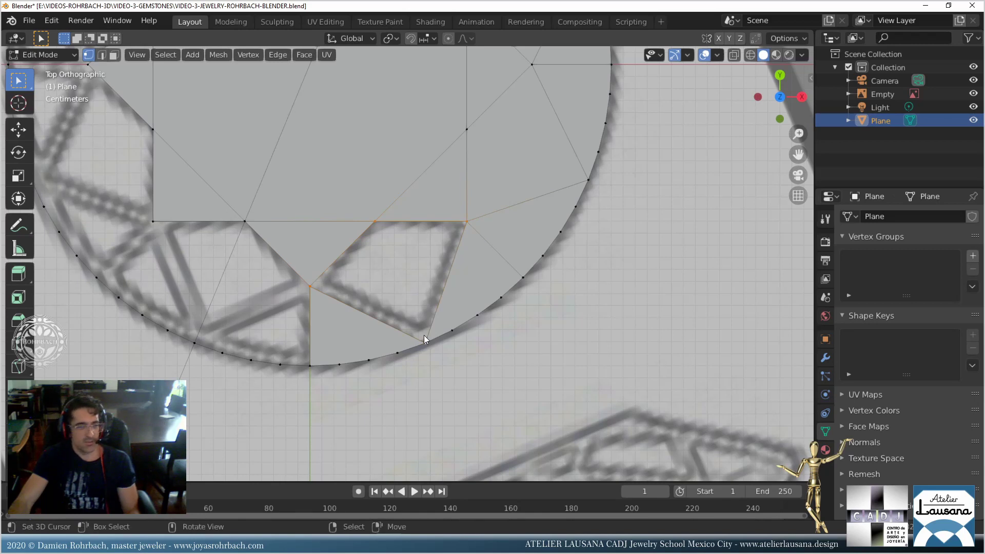
key("f")
Fill the girdle facet directly left of the star's bottom point, reaching the fourth girdle vertex from the Y axis.
middle_click_drag(280, 281, 384, 299, "shift")
left_click(285, 362)
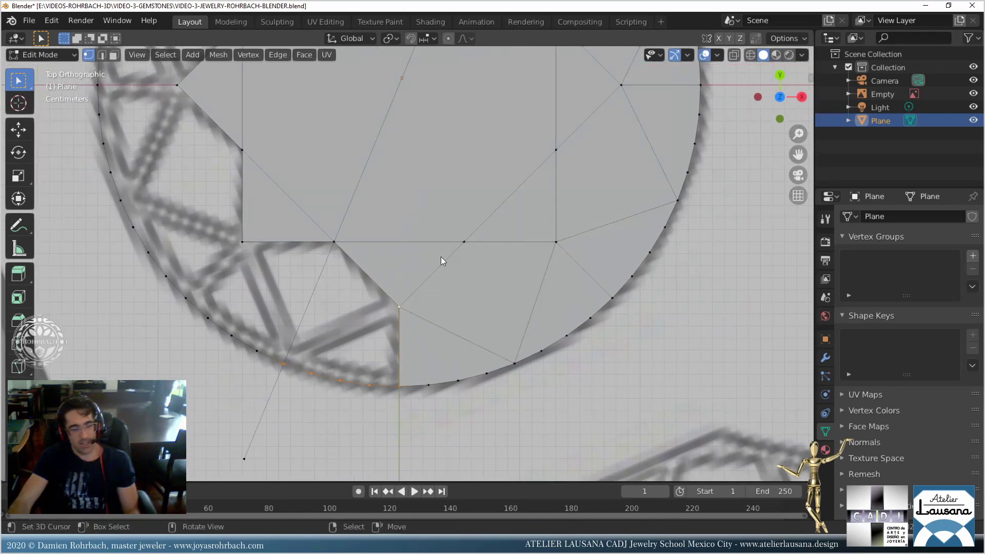
key("f")
Fill the lower girdle facet at the star's lower-left point and the kite facet between the bottom and lower-left points.
middle_click_drag(332, 293, 426, 319, "shift")
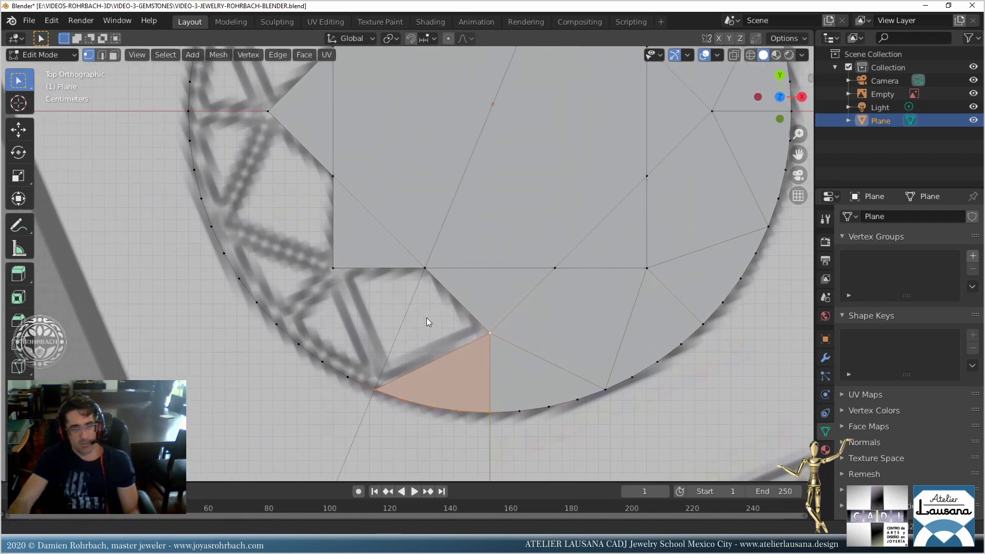
left_click(374, 390)
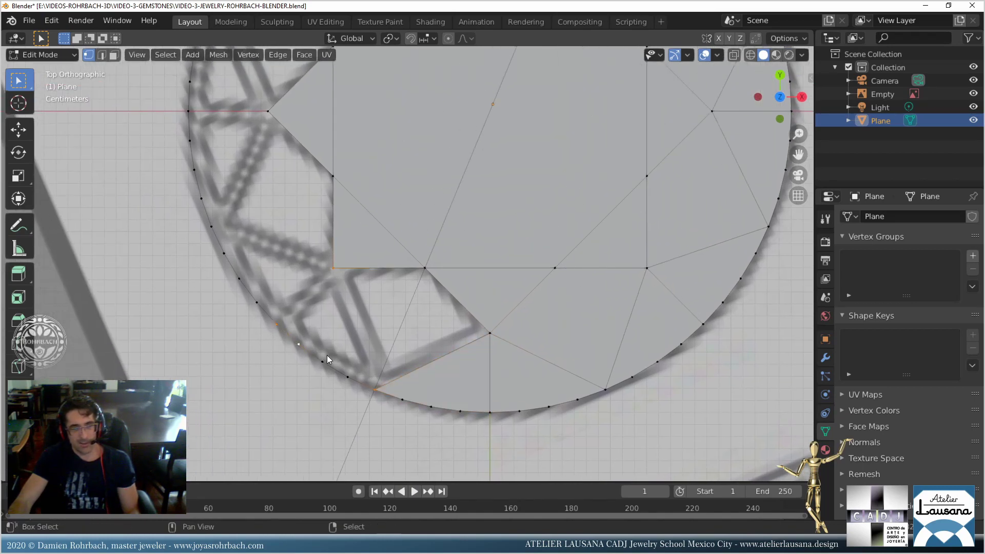
key("f")
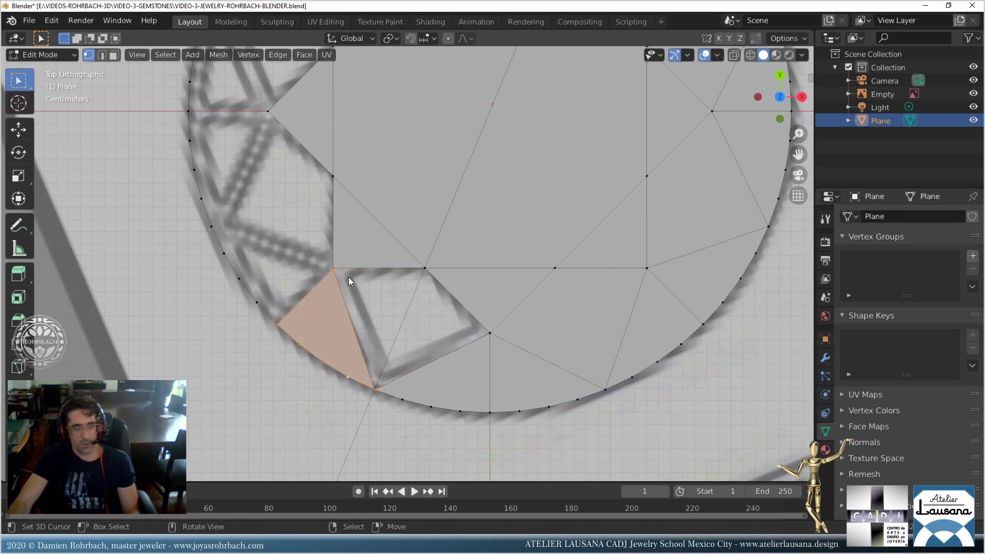
left_click(415, 272, "shift")
key("f")
Fill the upper of the two girdle facets at the star's lower-left point, using five consecutive girdle vertices.
middle_click_drag(313, 288, 434, 320, "shift")
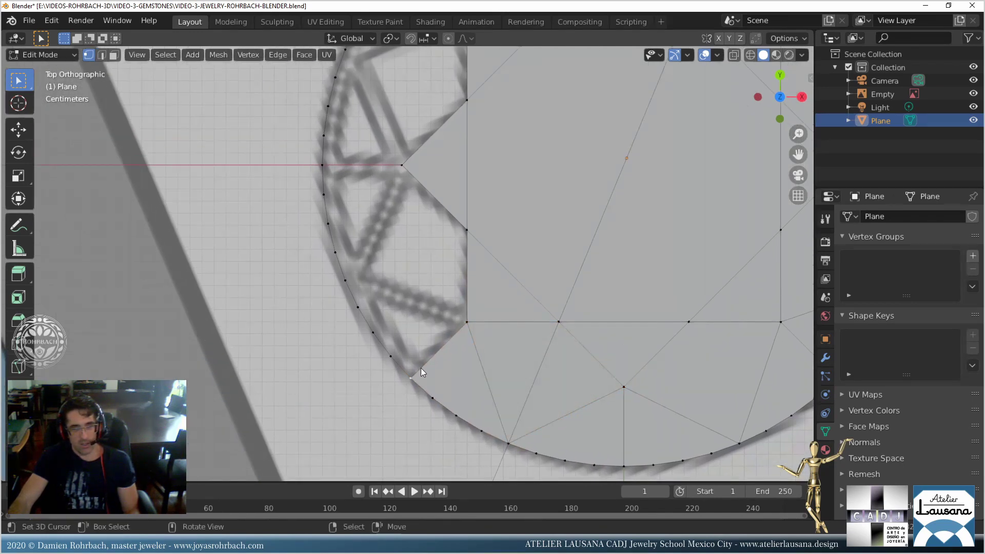
left_click(393, 357, "shift")
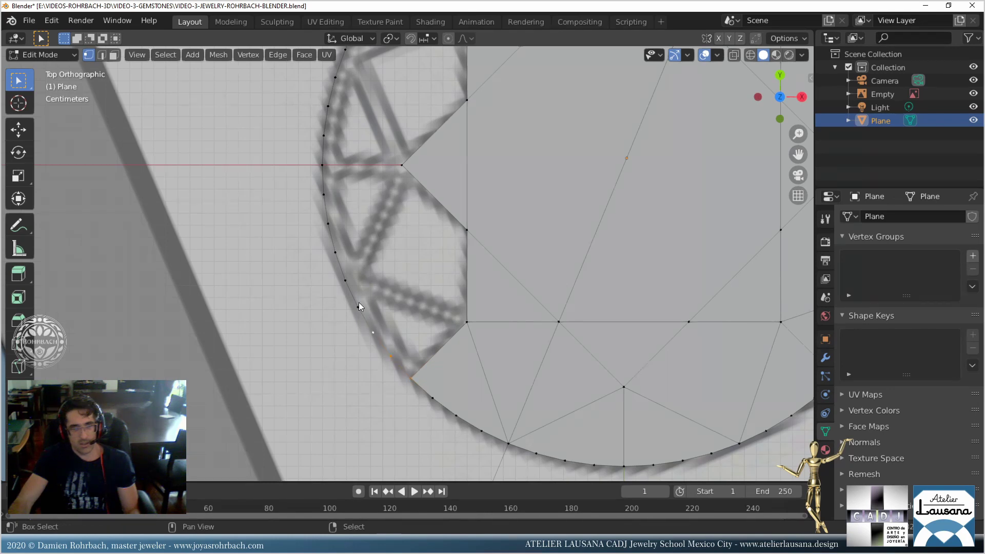
left_click(351, 281, "shift")
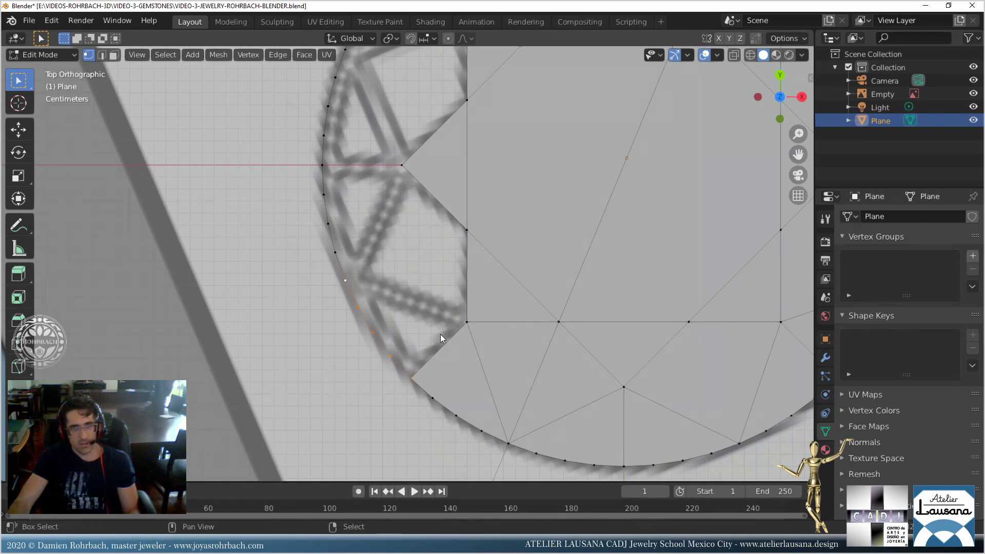
left_click(468, 321, "shift")
key("f")
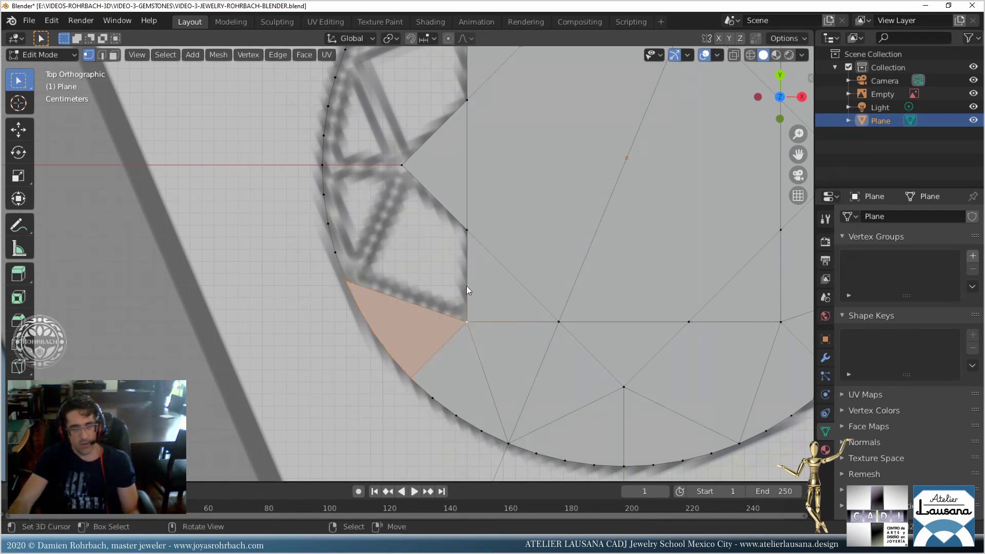
Fill the girdle facet just below the star's left point and the kite facet between its lower-left and left points.
left_click(350, 276)
left_click(340, 252, "shift")
left_click(334, 222, "shift")
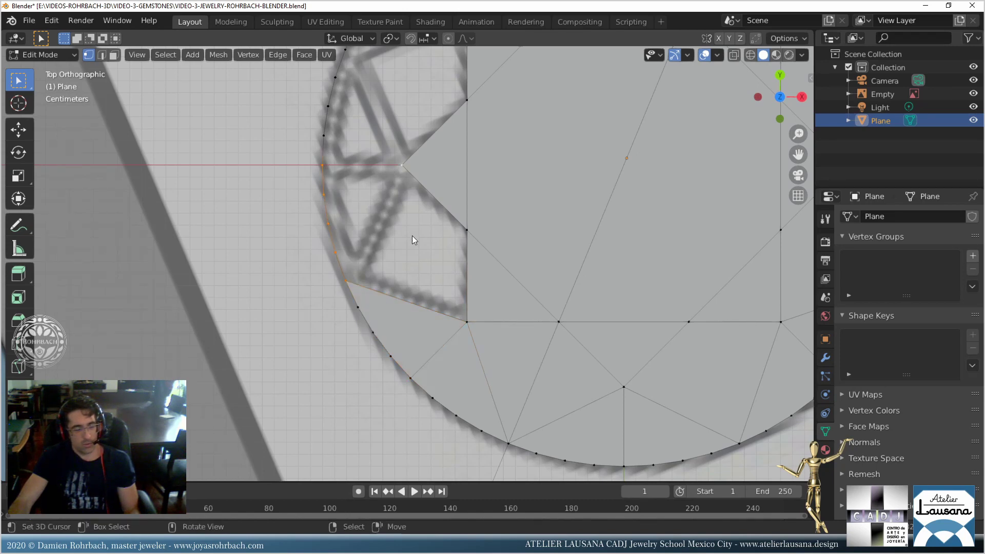
key("f")
left_click(397, 210)
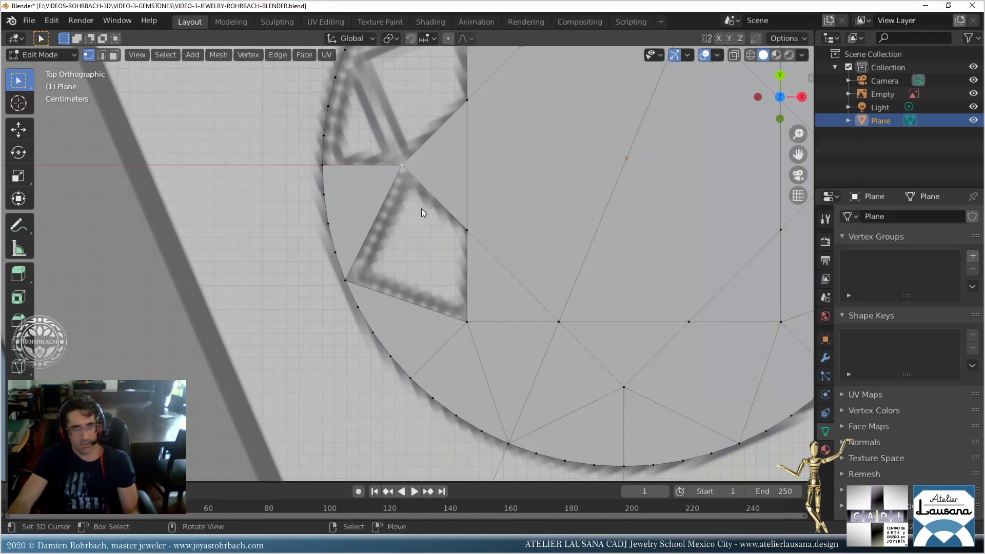
left_click(451, 233, "shift")
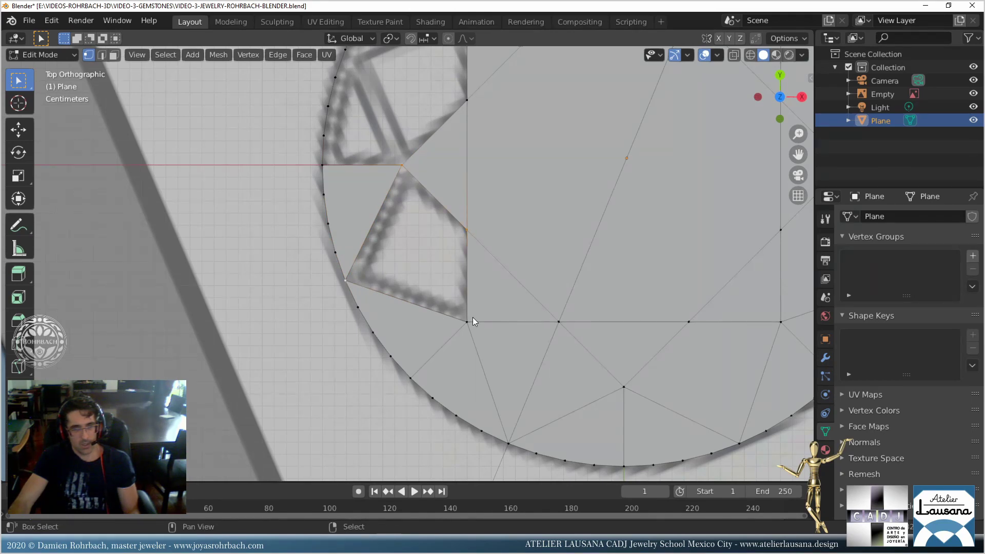
key("f")
Fill the girdle facet just above the star's left point and the kite facet between its left and upper-left points.
middle_click_drag(494, 269, 454, 367, "shift")
left_click(272, 336)
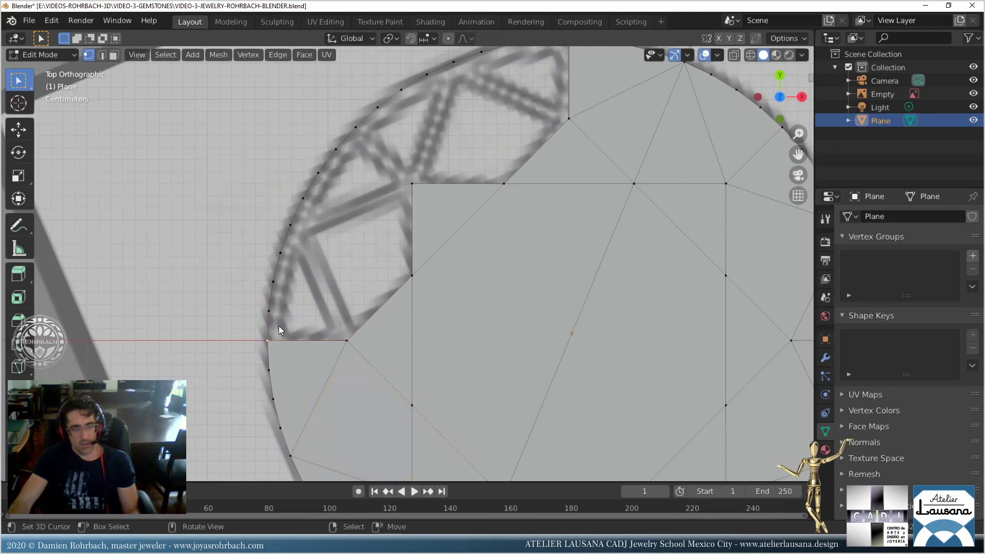
left_click(271, 312, "shift")
left_click(277, 283, "shift")
key("f")
right_click(307, 224)
right_click(406, 193, "shift")
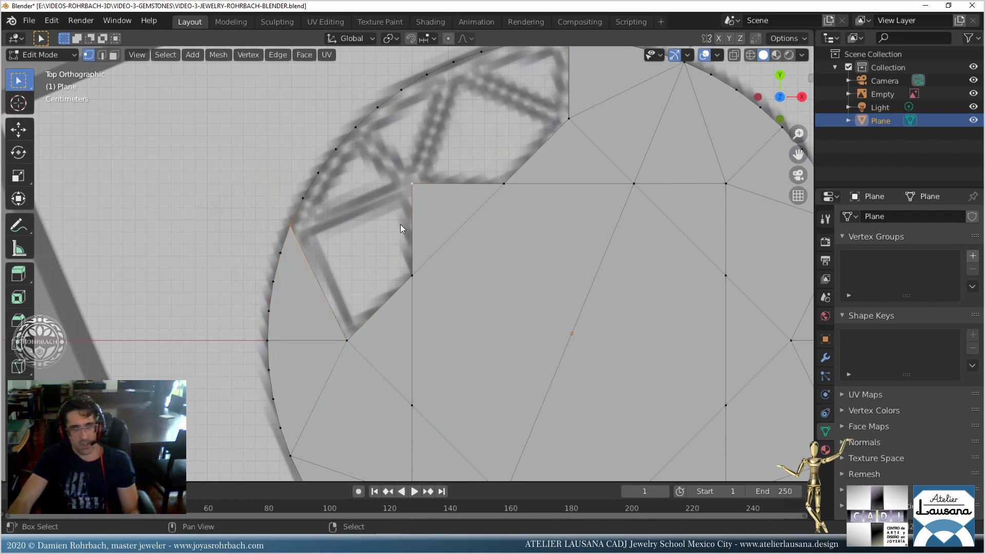
right_click(407, 271, "shift")
right_click(361, 320, "shift")
key("f")
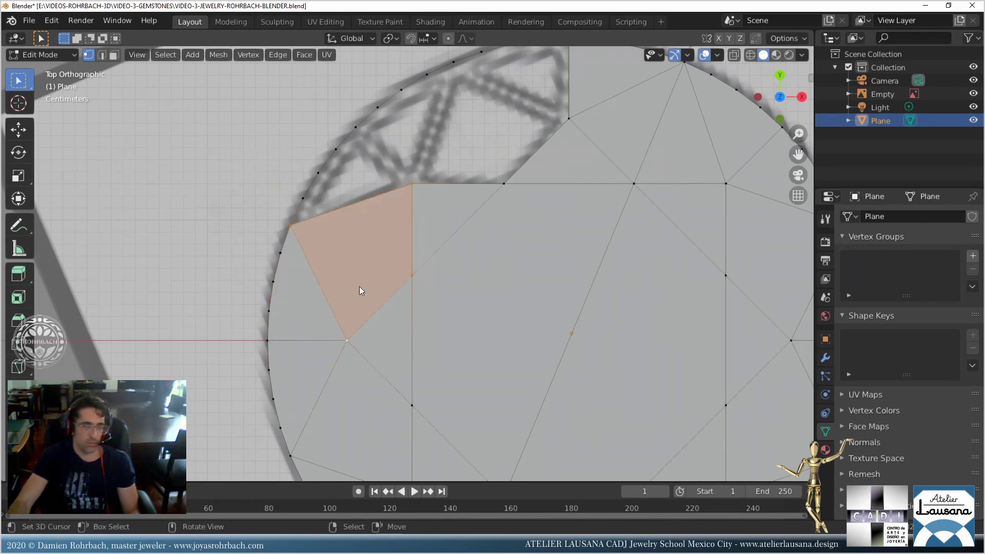
Fill the lower of the two girdle facets at the star's upper-left point, using five consecutive girdle vertices.
scroll(361, 288, "up", 5, "shift")
right_click(343, 288, "shift")
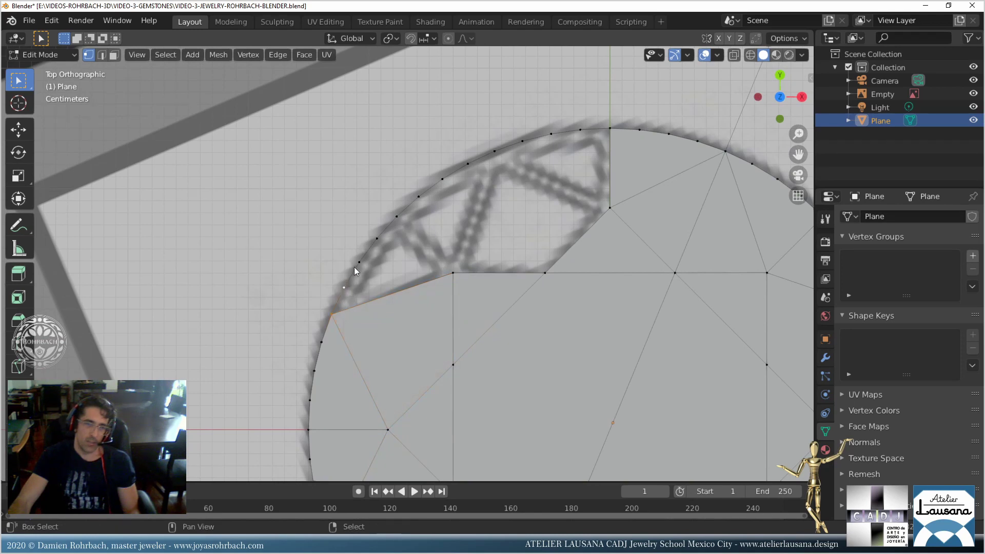
right_click(359, 262, "shift")
right_click(377, 238, "shift")
right_click(397, 216, "shift")
right_click(447, 272, "shift")
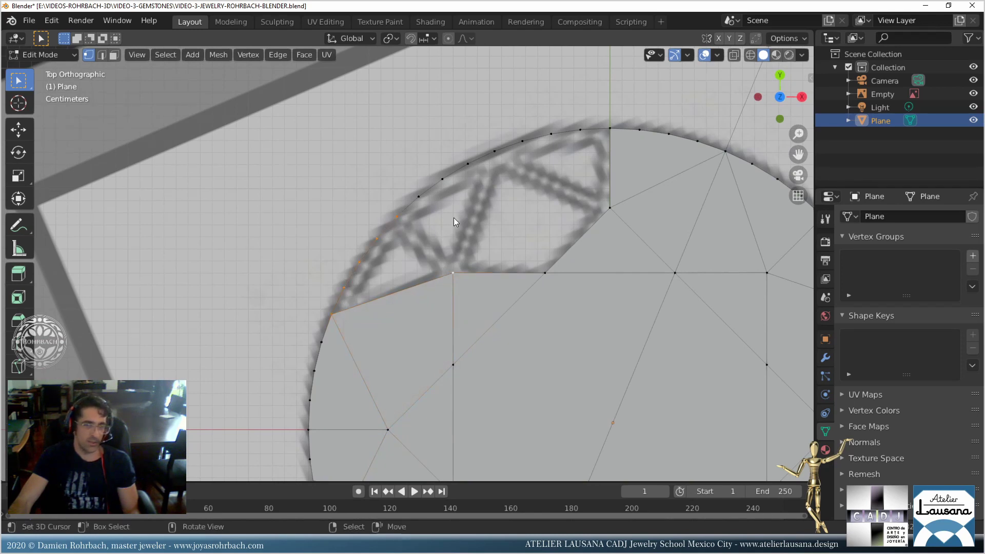
key("f")
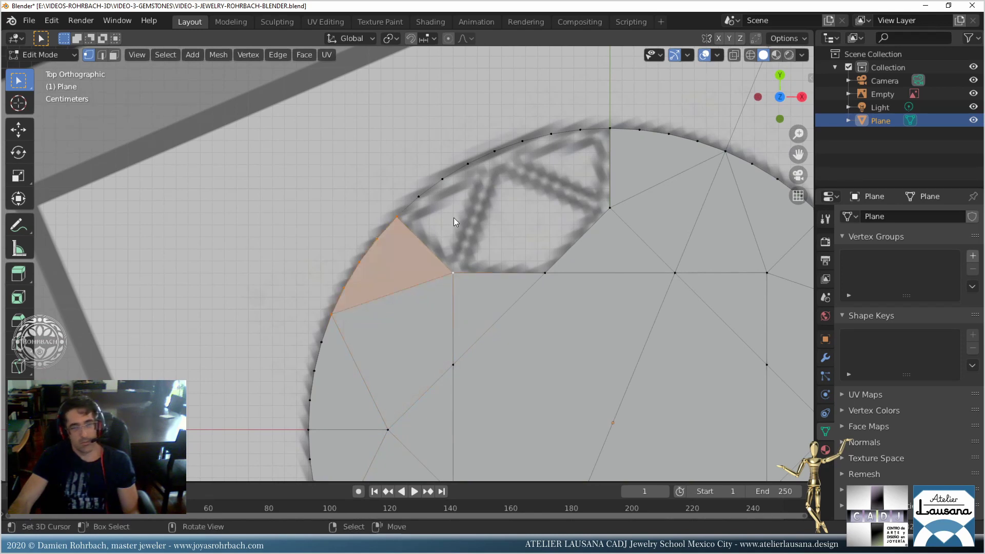
Fill the upper girdle facet at the star's upper-left point and the kite facet between the upper-left and top points.
right_click(412, 220)
right_click(419, 197, "shift")
right_click(442, 178, "shift")
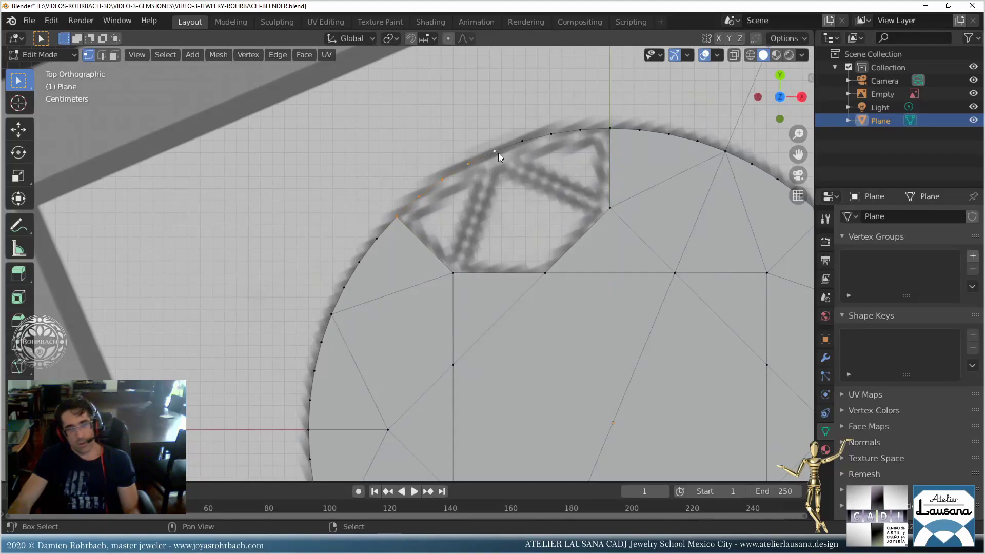
key("f")
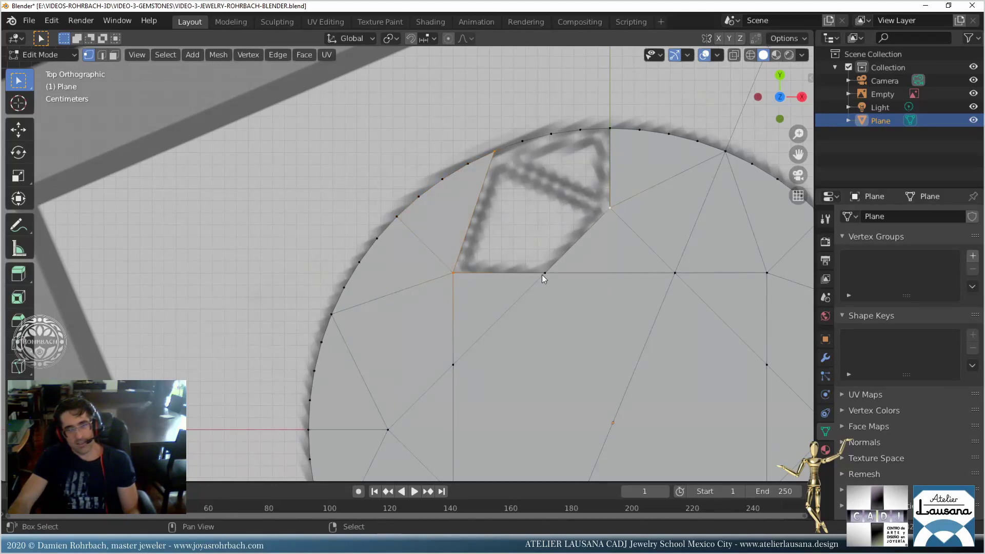
key("f")
Fill the remaining girdle facet directly left of the star's top point and save the file.
middle_click_drag(555, 260, 460, 247, "shift")
left_click(445, 230, "shift")
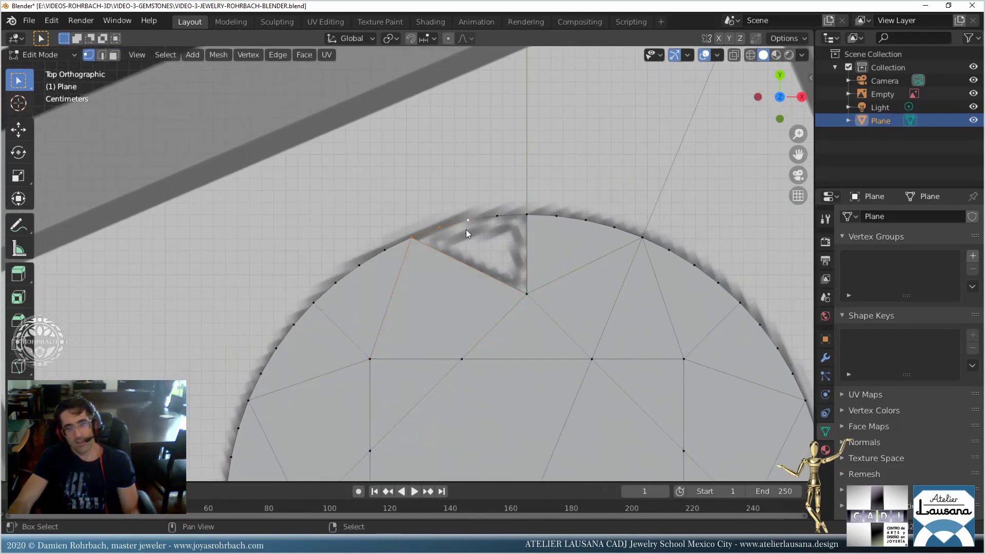
left_click(523, 280, "shift")
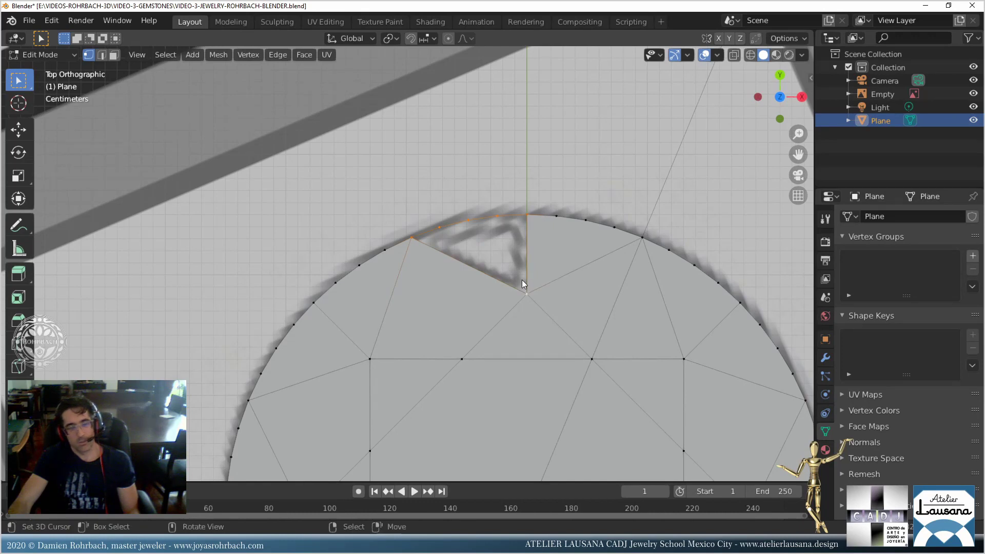
key("f")
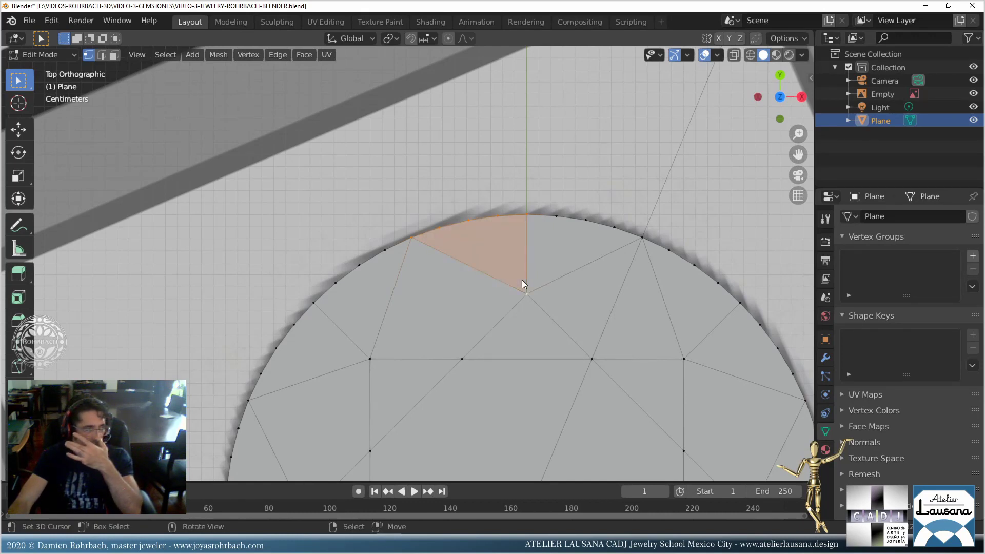
key("ctrl+s")
Examine the filled crown mesh in perspective against the side-profile drawing of the round brilliant on the reference sheet.
scroll(523, 272, "down", 6)
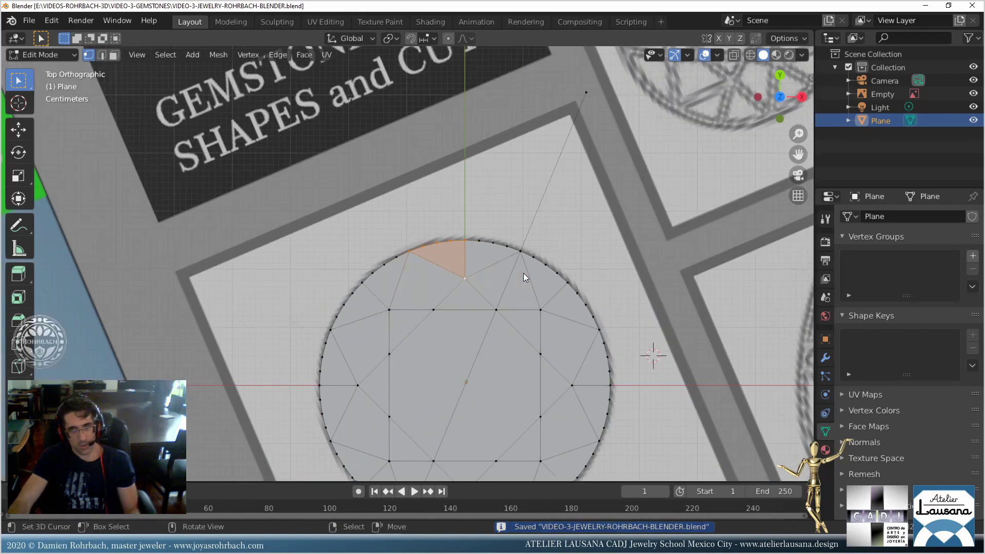
scroll(519, 279, "up", 3)
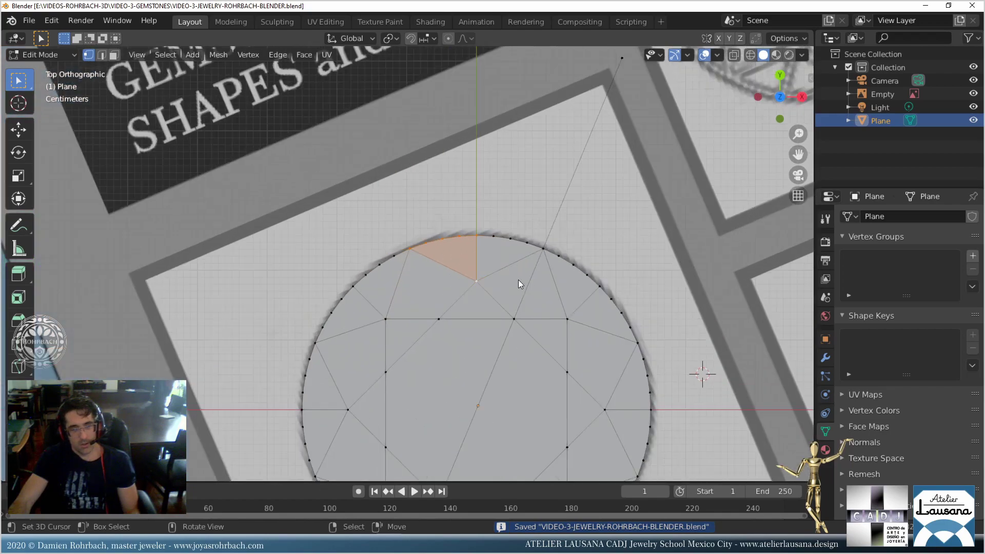
scroll(513, 287, "down", 4)
middle_click_drag(503, 325, 469, 317)
scroll(466, 322, "down", 3)
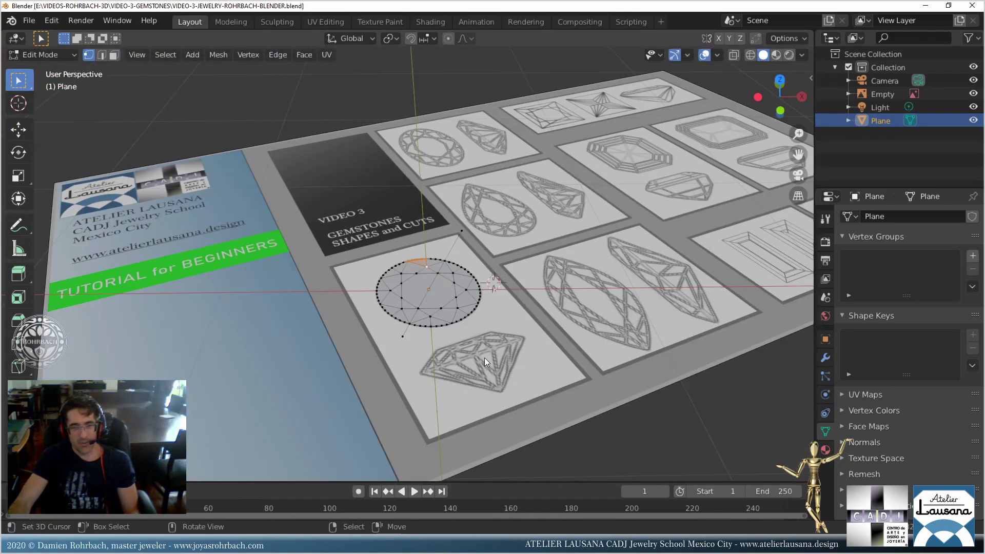
scroll(485, 371, "up", 1)
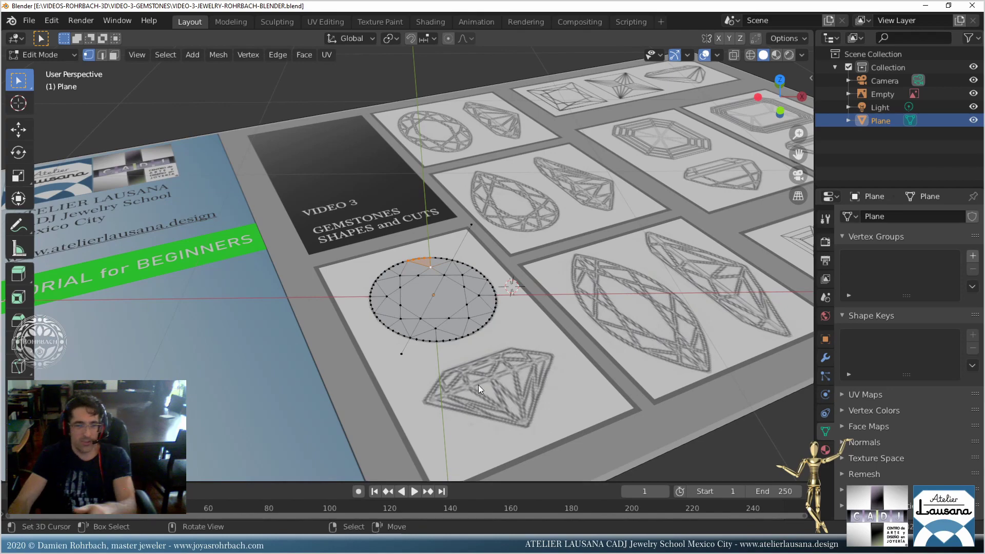
scroll(485, 368, "down", 2)
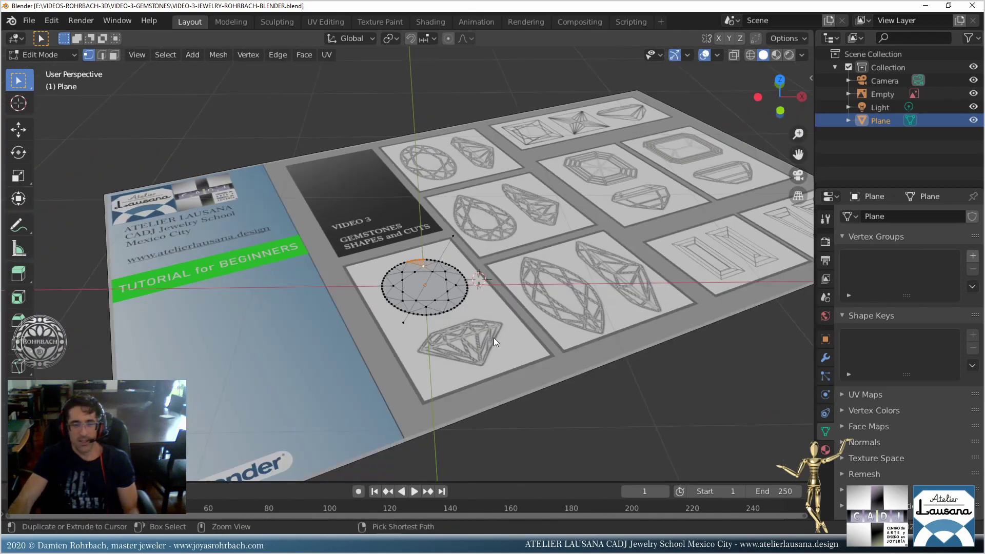
Save the file, leave mesh editing, and duplicate the flat gemstone reference image in place.
key("ctrl+s")
key("Tab")
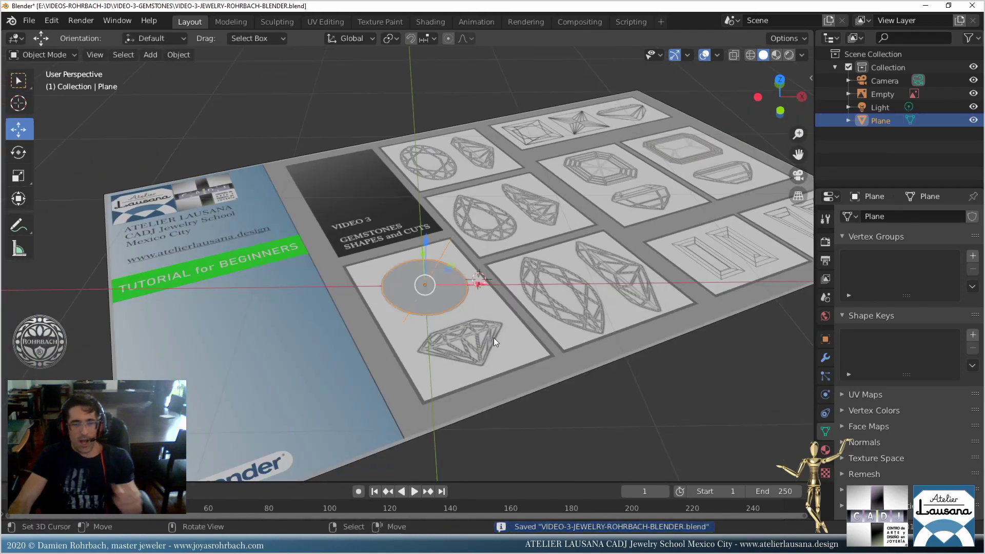
left_click(493, 338)
scroll(494, 337, "down", 3)
middle_click_drag(498, 333, 497, 292)
key("shift+d")
right_click(496, 293)
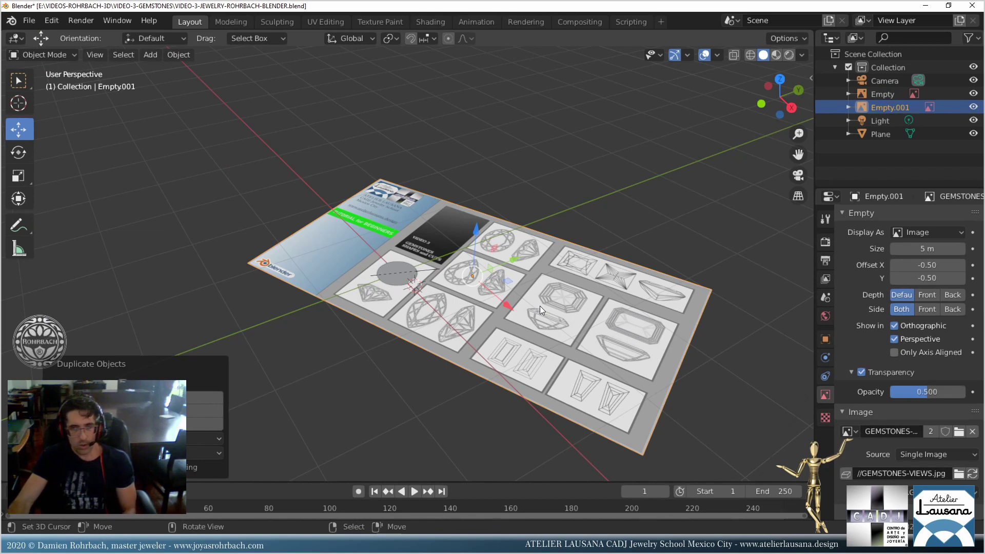
Set the duplicated reference image's X rotation to 90° so it stands upright.
key("n")
key("BackSpace")
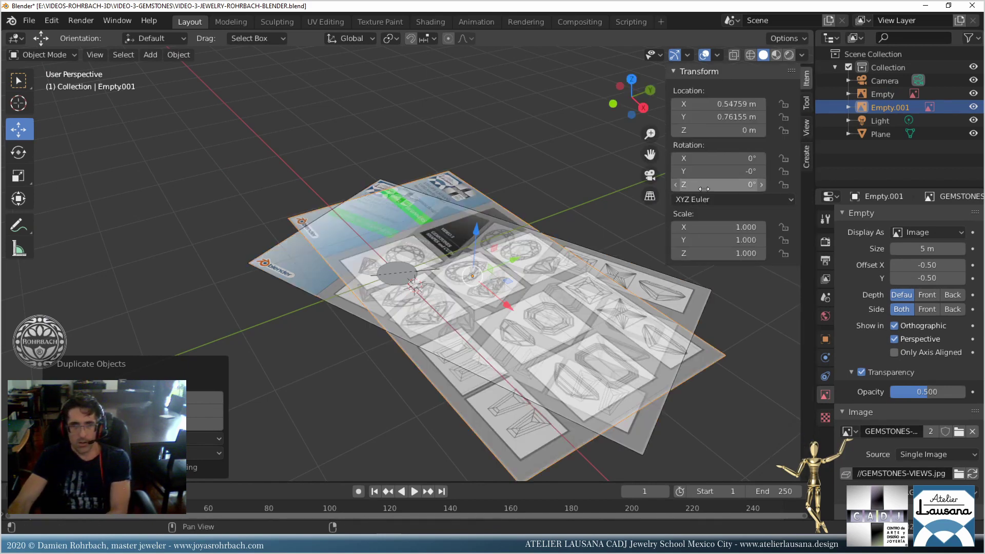
key("KP_3")
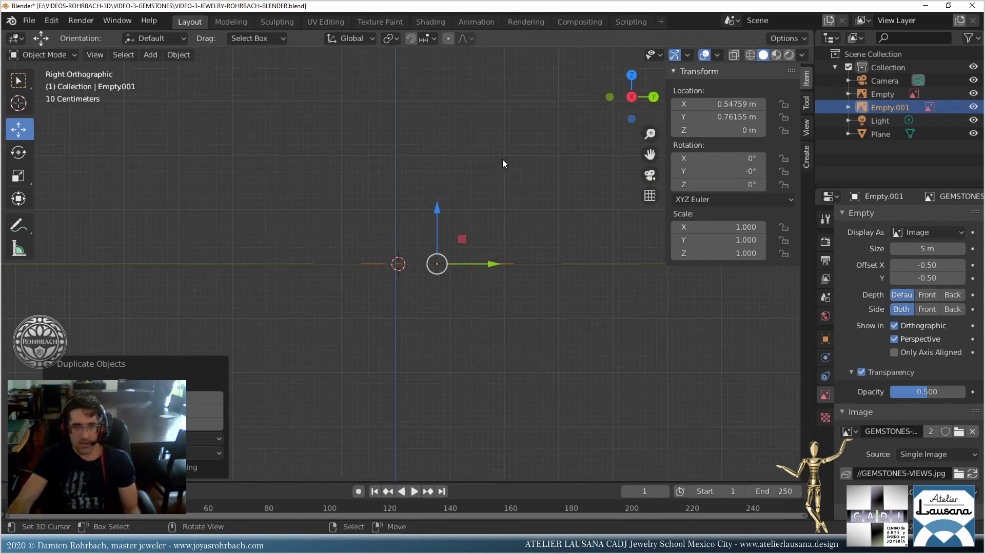
key("r")
left_click(321, 163)
left_click(728, 158)
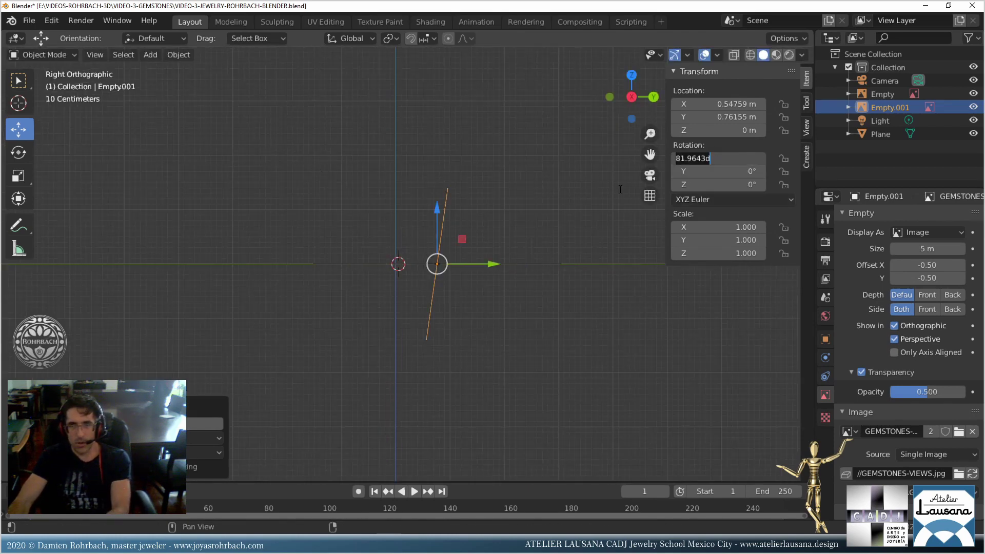
type("90")
key("Return")
middle_click_drag(513, 232, 380, 281)
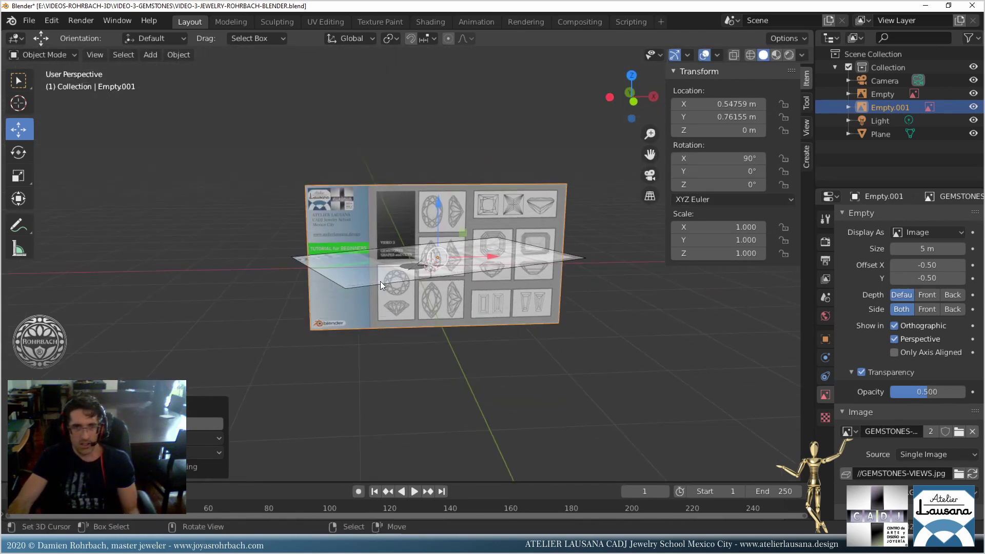
Move the upright reference image to about X 0.812 m, Z 0.938 m, centring the round brilliant's side profile on the origin, and save.
scroll(503, 251, "up", 6)
key("KP_1")
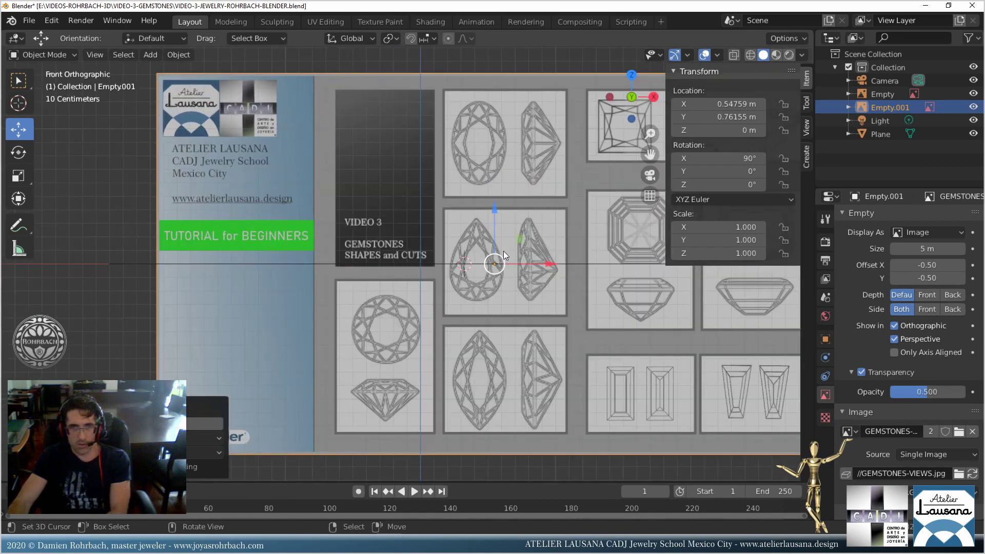
scroll(447, 272, "down", 1)
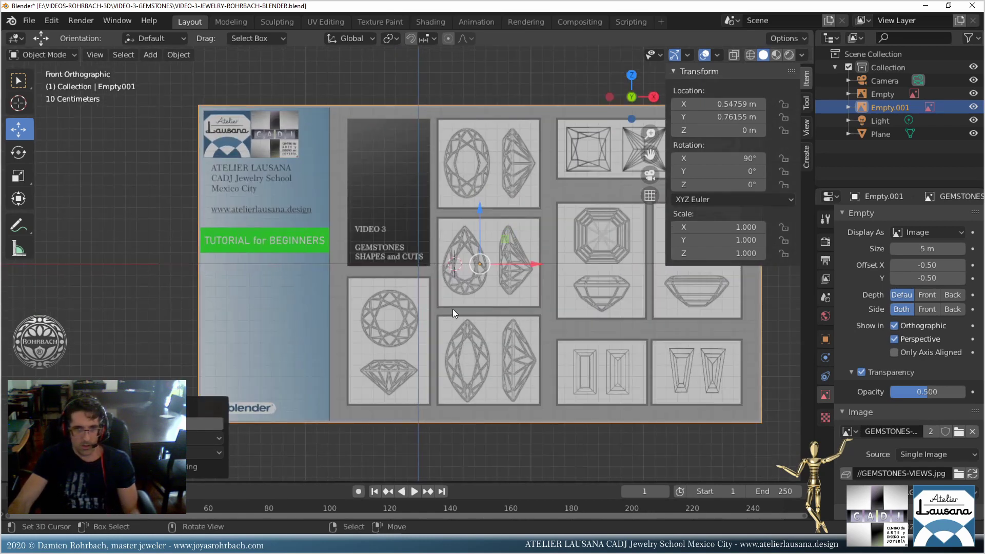
key("g")
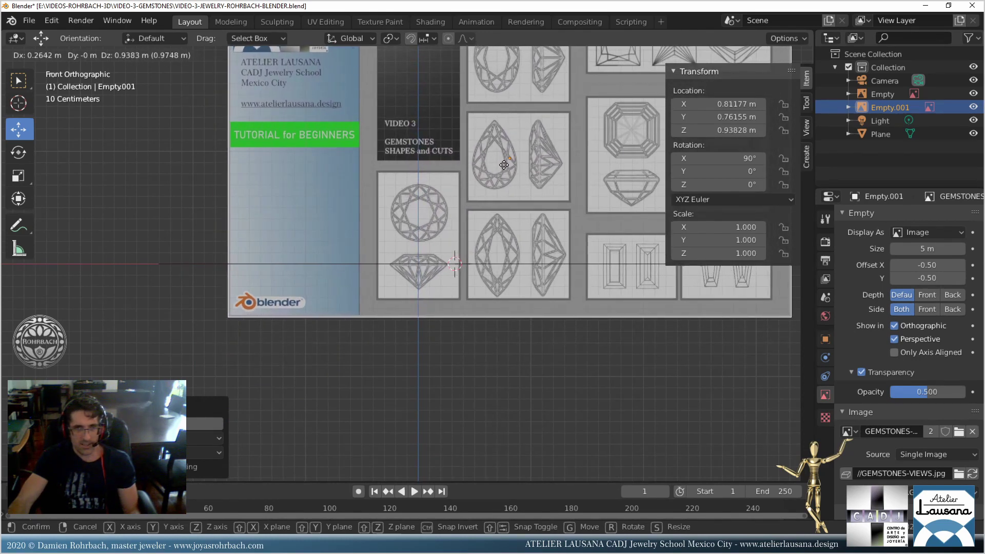
left_click(504, 164)
scroll(423, 303, "up", 6)
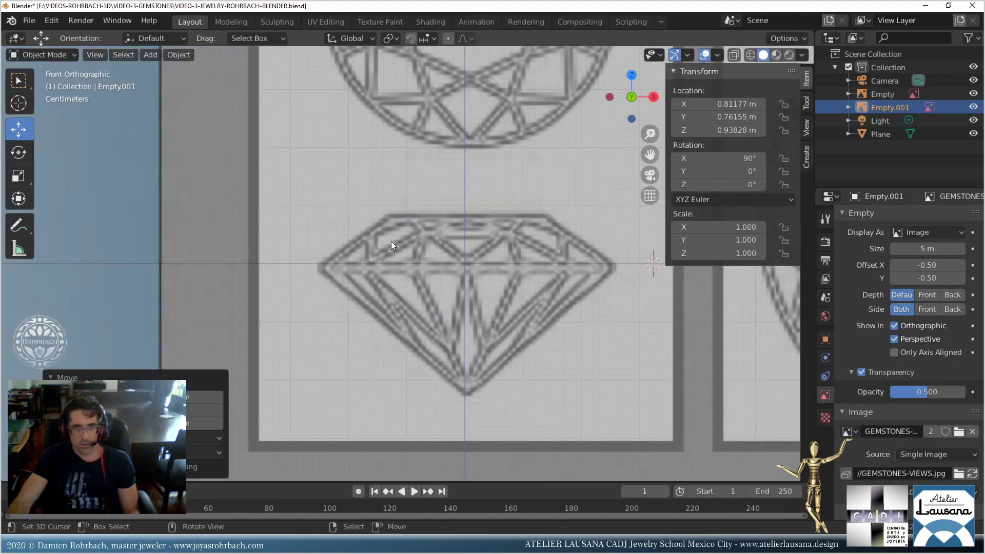
scroll(489, 190, "down", 8)
middle_click_drag(503, 184, 432, 248)
scroll(430, 248, "up", 2)
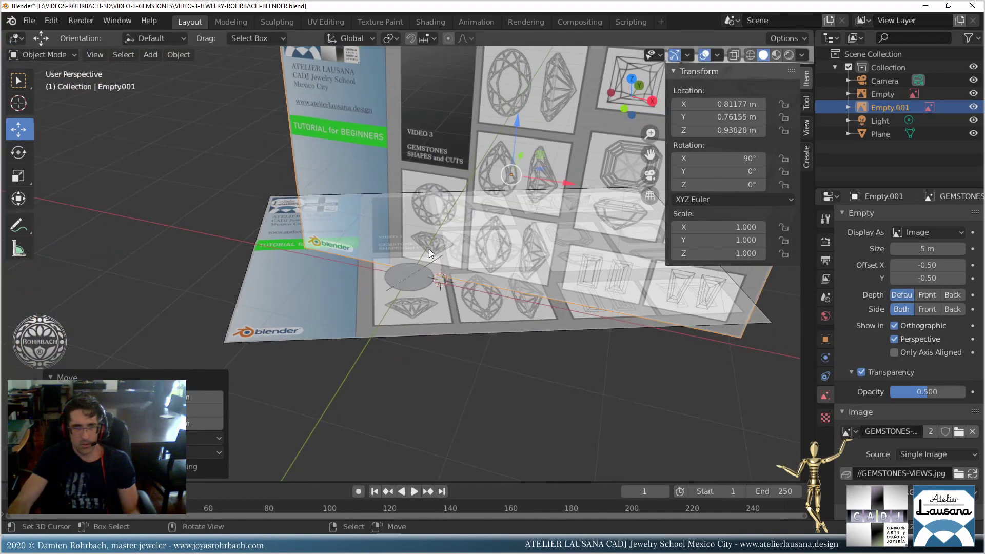
scroll(429, 249, "up", 3)
key("ctrl+s")
Raise the gem mesh's central octagonal table face to about Z 0.084 m, matching the crown top in the side profile.
left_click(449, 306)
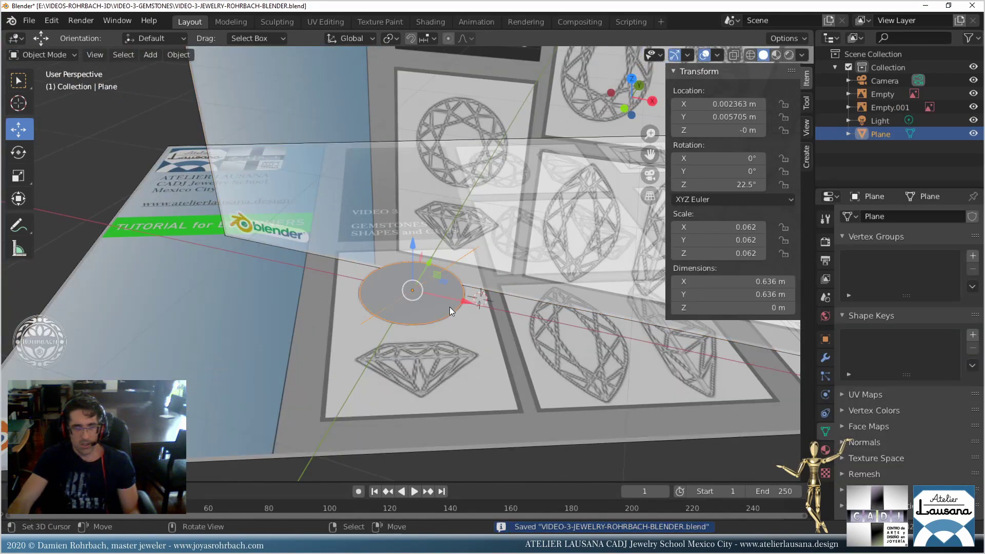
key("Tab")
key("ctrl+s")
scroll(449, 307, "up", 2)
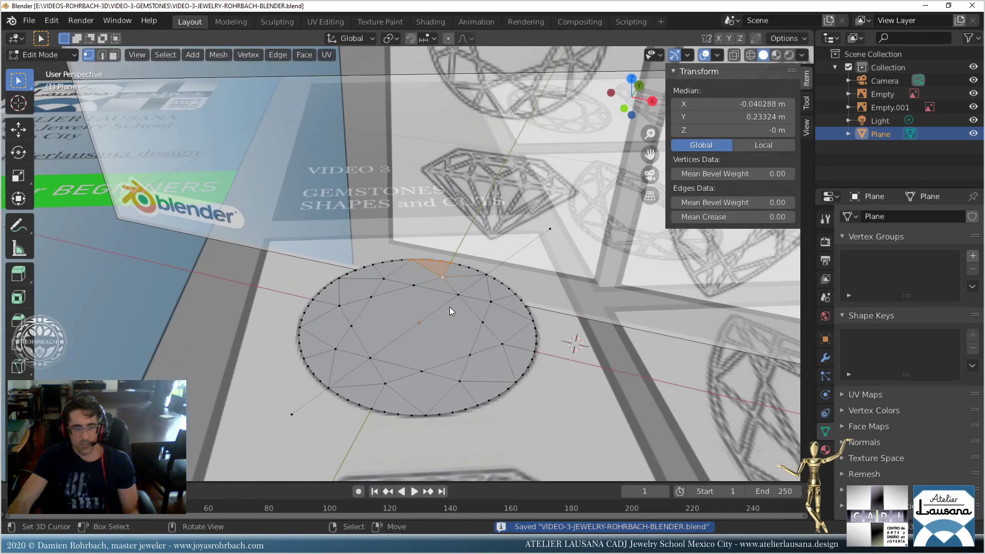
left_click(115, 56)
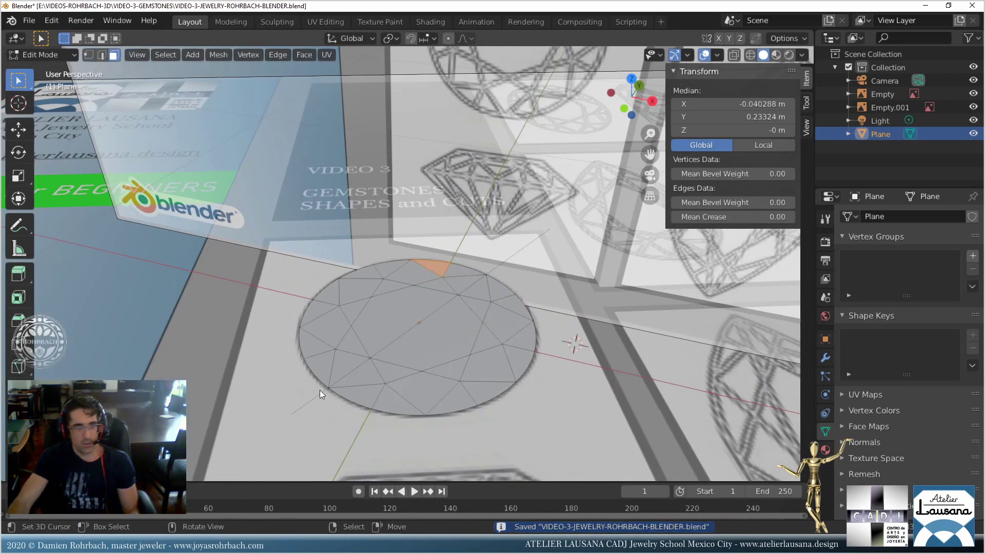
left_click(391, 323)
key("KP_1")
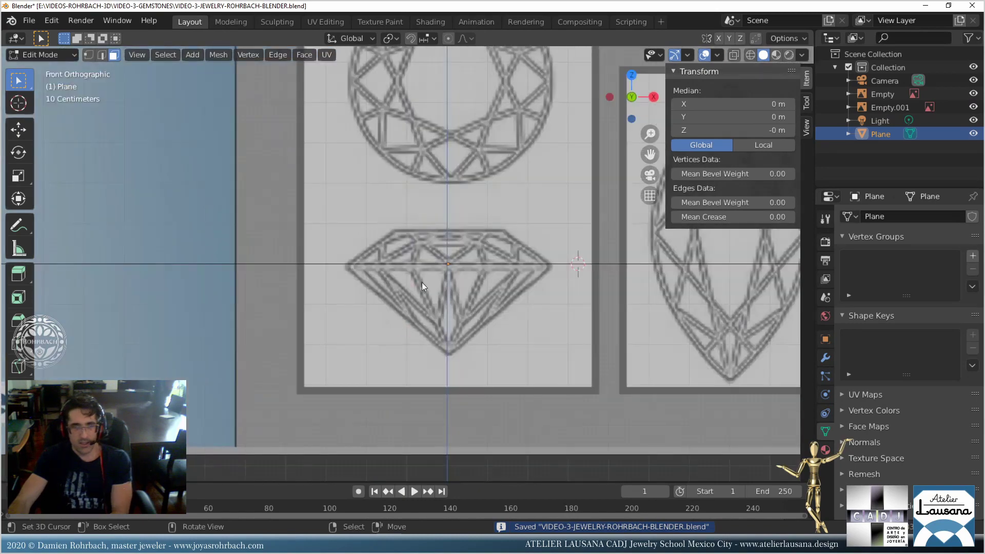
scroll(269, 226, "up", 2)
left_click(20, 137)
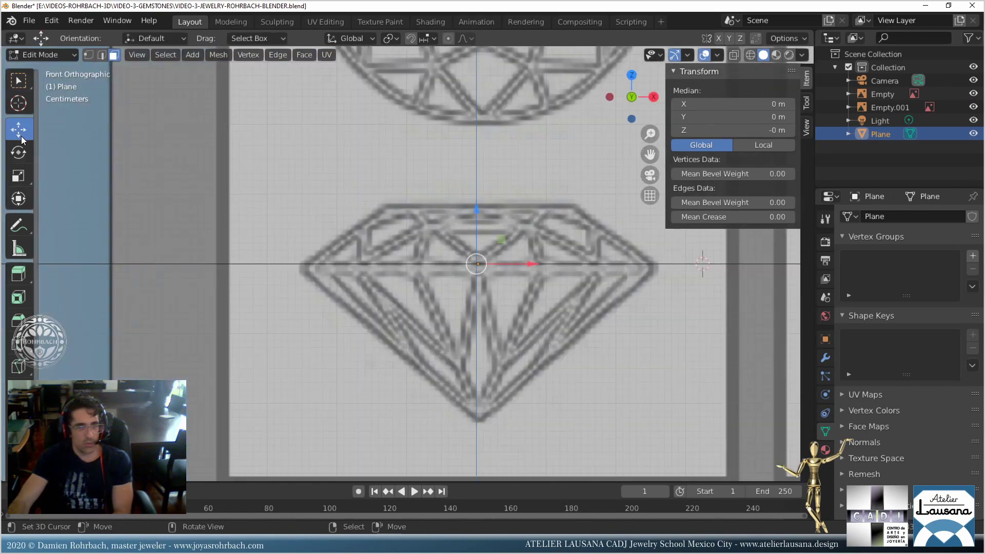
left_click_drag(480, 211, 477, 151)
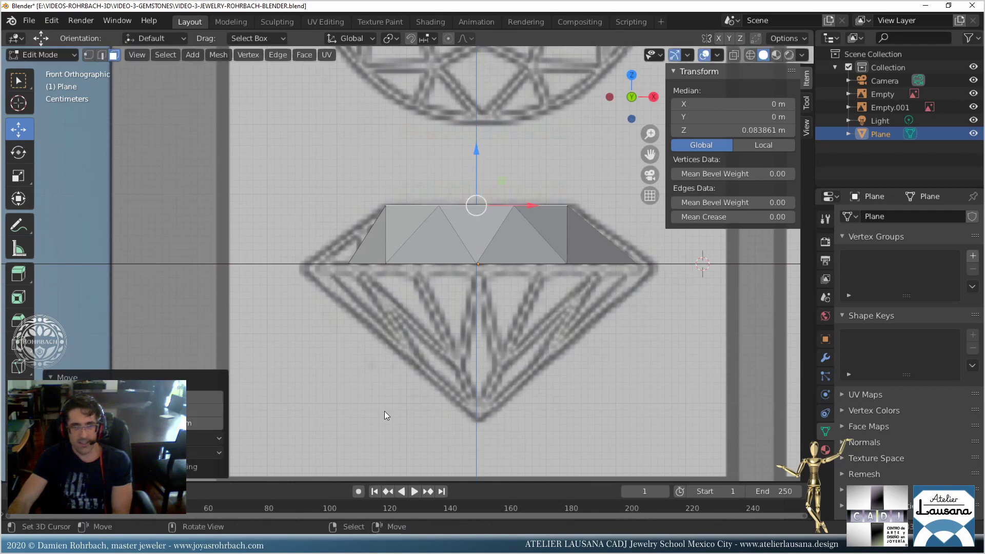
Raise the eight crown vertices surrounding the table to about Z 0.05 m so they follow the side profile, and save.
mouse_move(451, 266)
middle_mouse_down()
mouse_move(442, 271)
mouse_move(448, 277)
middle_mouse_up()
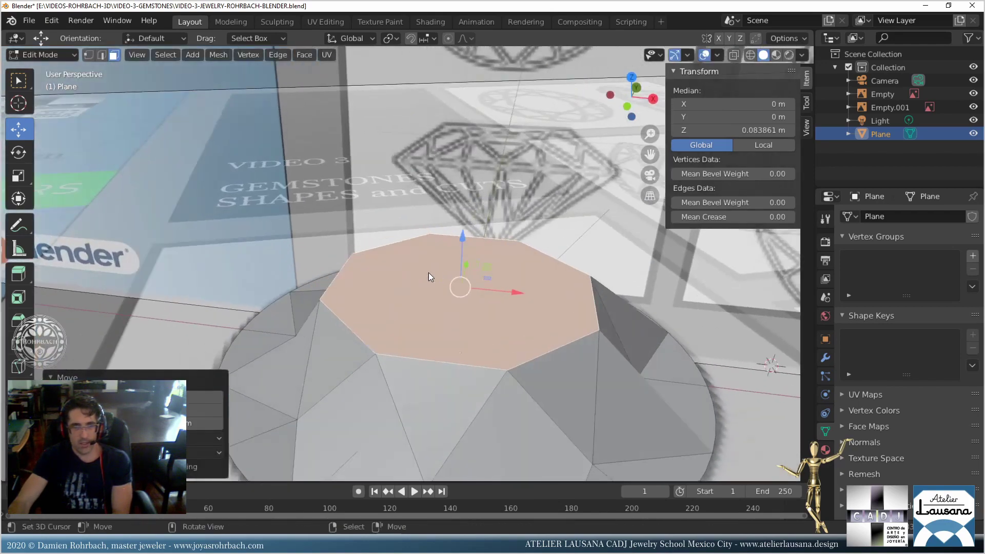
left_click(89, 55)
scroll(431, 301, "down", 3)
key("KP_7")
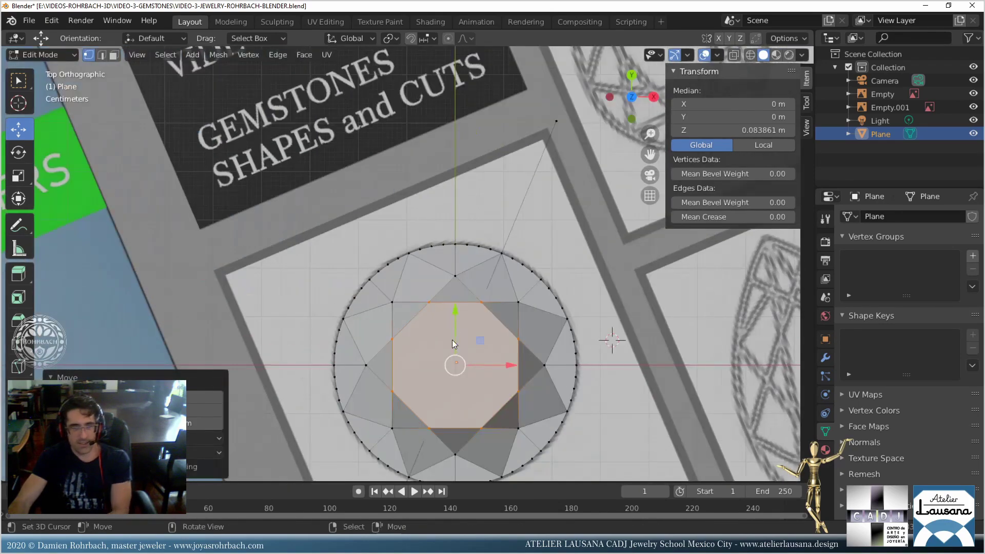
left_click(393, 427)
left_click(366, 365, "shift")
left_click(392, 302, "shift")
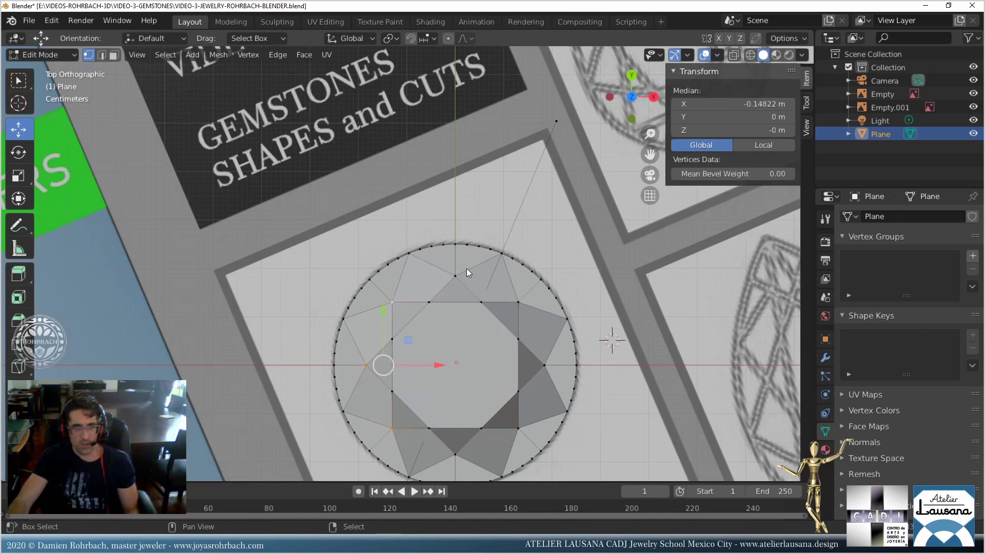
left_click(455, 276, "shift")
left_click(517, 302, "shift")
left_click(544, 366, "shift")
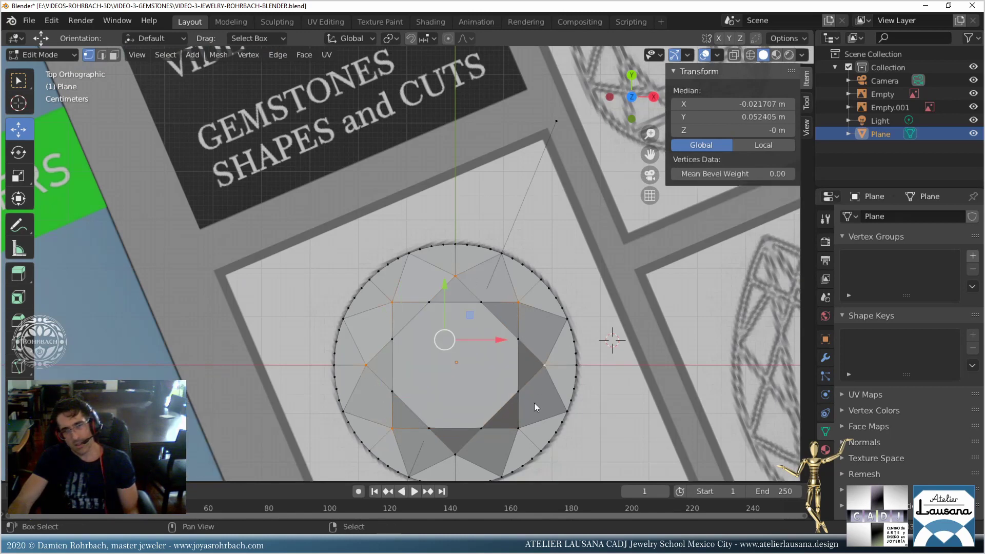
left_click(518, 428, "shift")
left_click(455, 454, "shift")
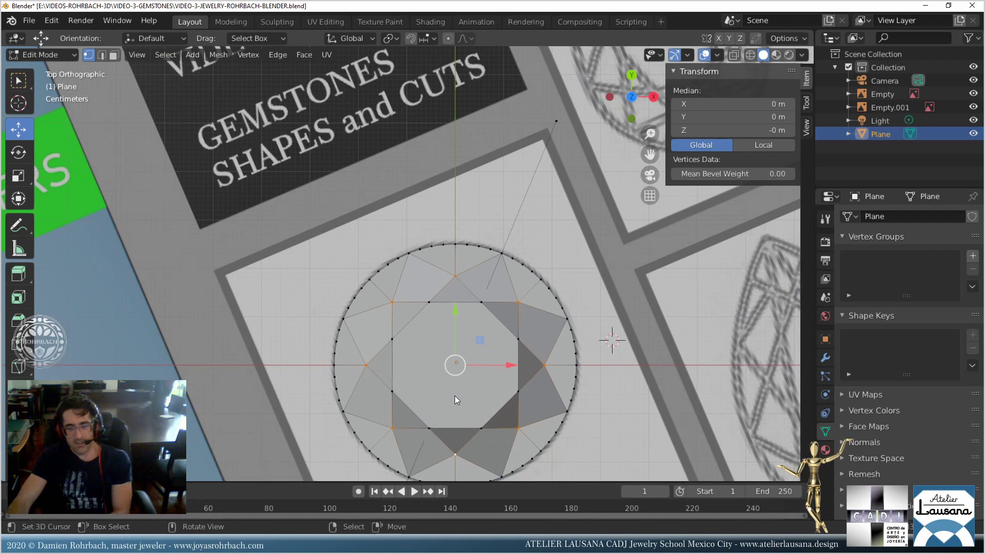
key("KP_1")
left_click_drag(457, 211, 460, 183)
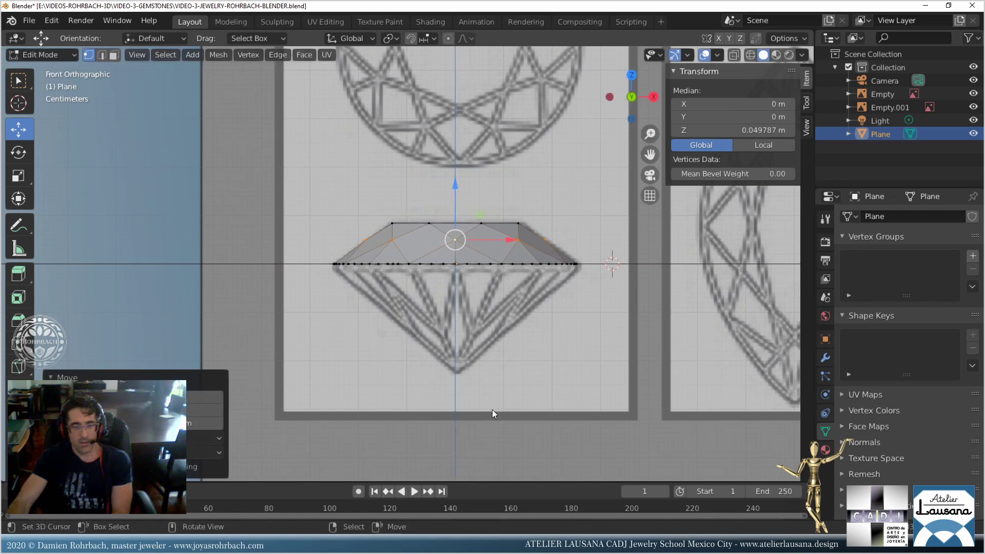
scroll(507, 353, "up", 2)
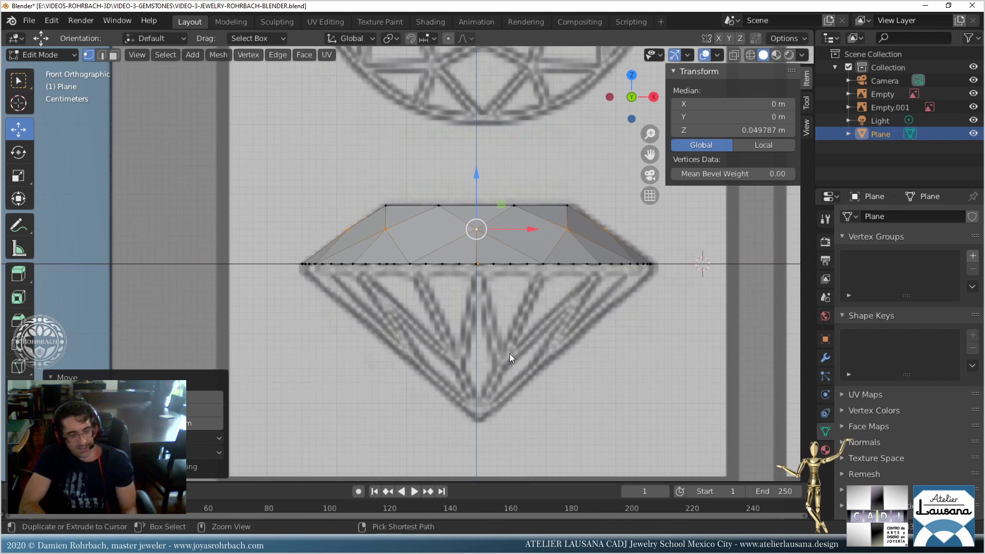
key("ctrl+s")
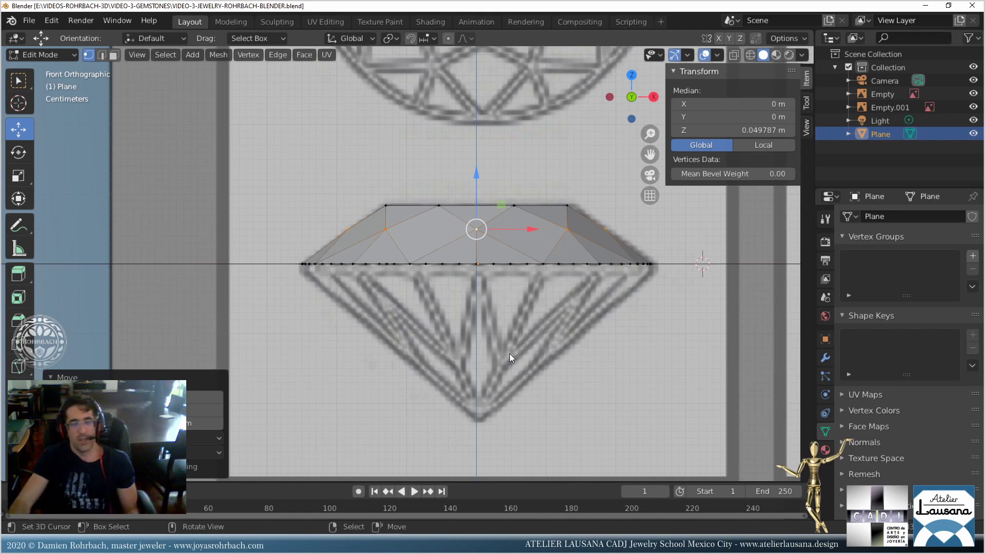
Save the file and select all rim vertices lying between the facet corners around the girdle, leaving the corner vertices unselected.
middle_click_drag(531, 230, 454, 254)
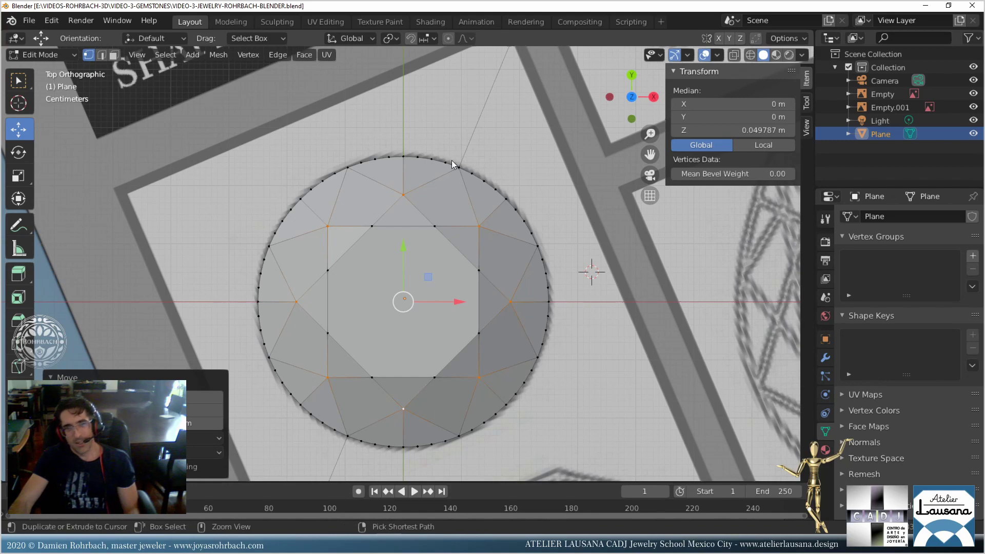
key("ctrl+s")
left_click(359, 163)
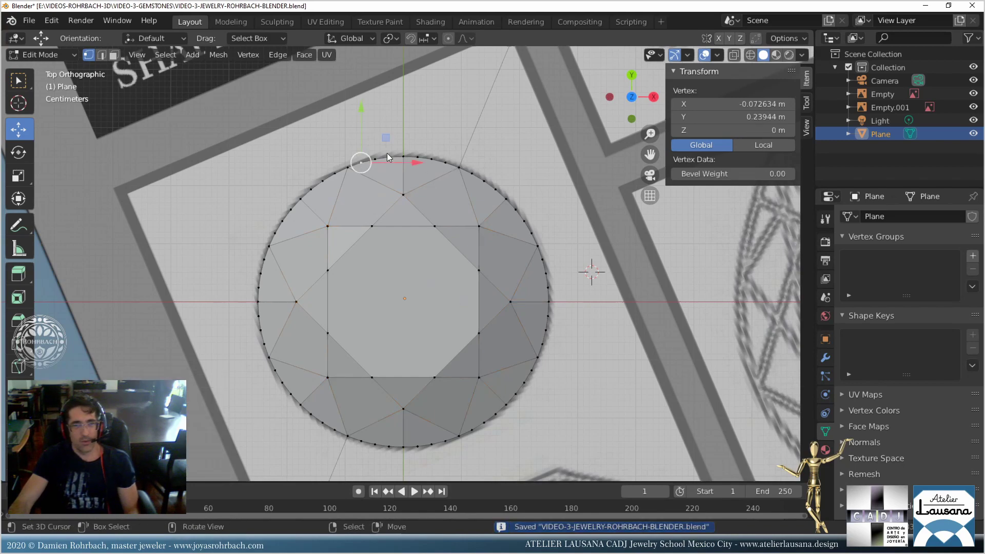
scroll(391, 155, "up", 3)
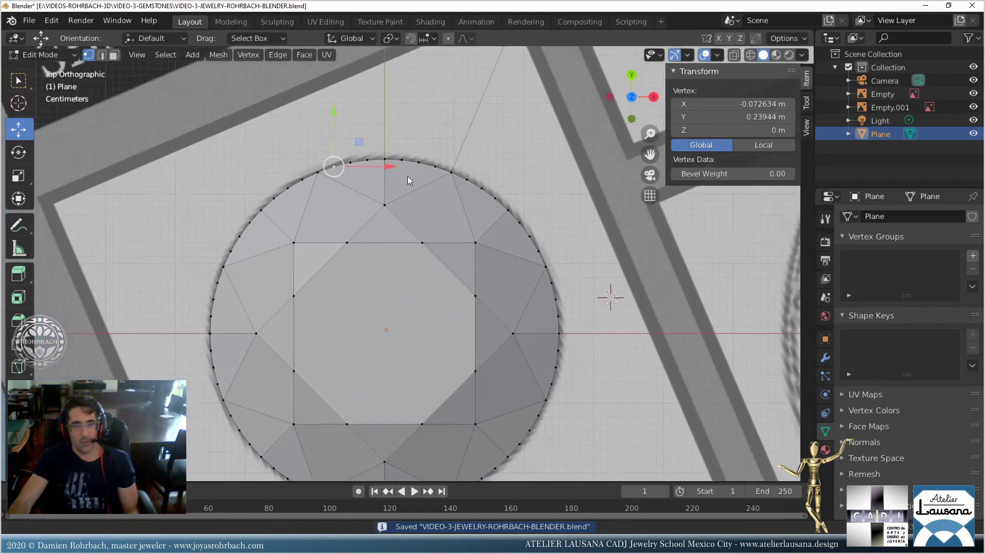
scroll(395, 199, "down", 4)
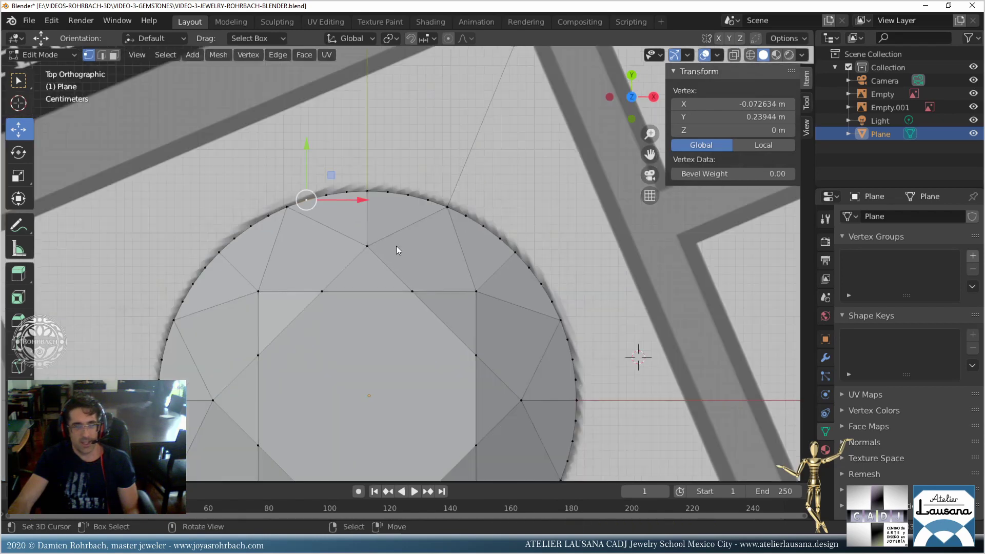
scroll(456, 149, "down", 1)
key("n")
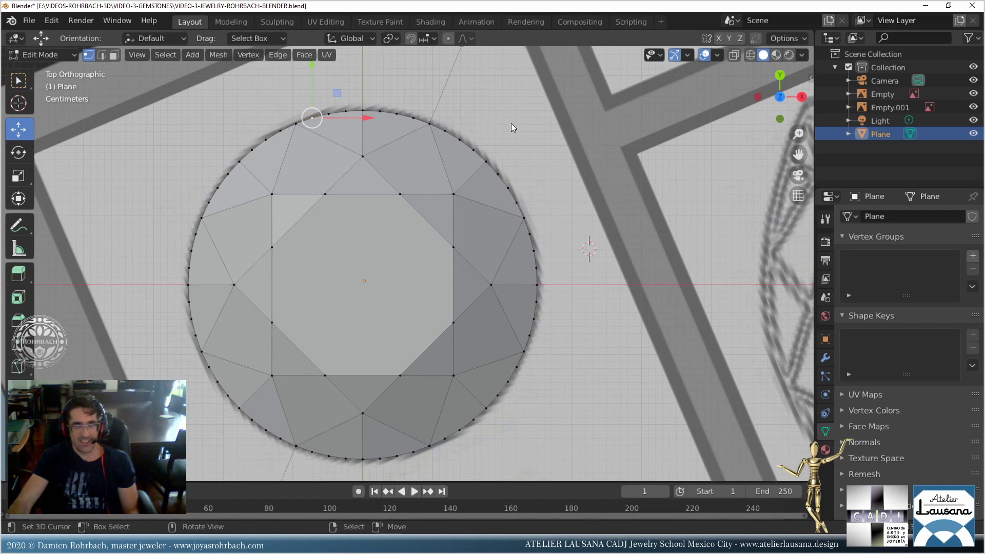
key("c")
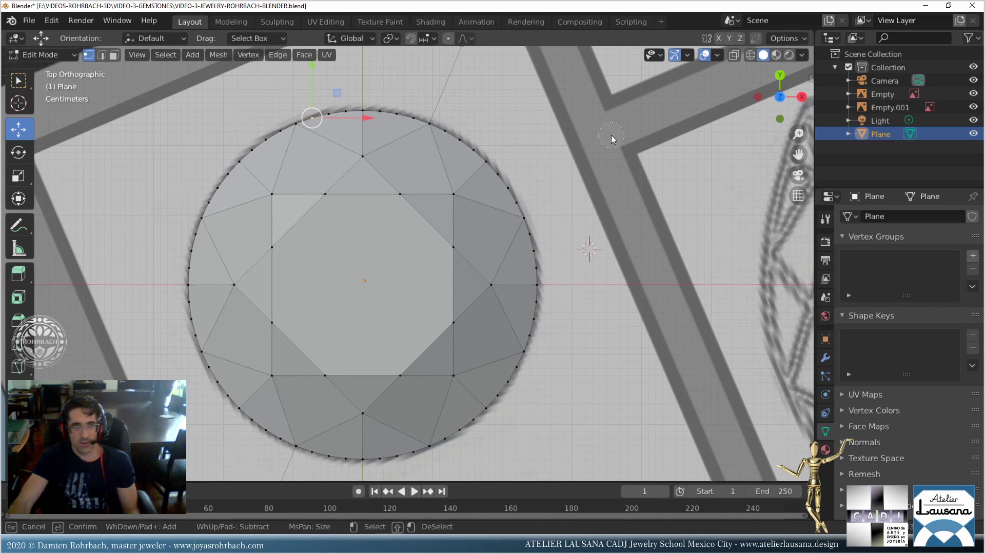
mouse_move(331, 110)
left_mouse_down()
mouse_move(406, 110)
mouse_move(461, 130)
mouse_move(516, 174)
mouse_move(514, 190)
mouse_move(558, 248)
mouse_move(540, 266)
mouse_move(550, 318)
mouse_move(536, 326)
mouse_move(515, 378)
mouse_move(456, 433)
left_mouse_up()
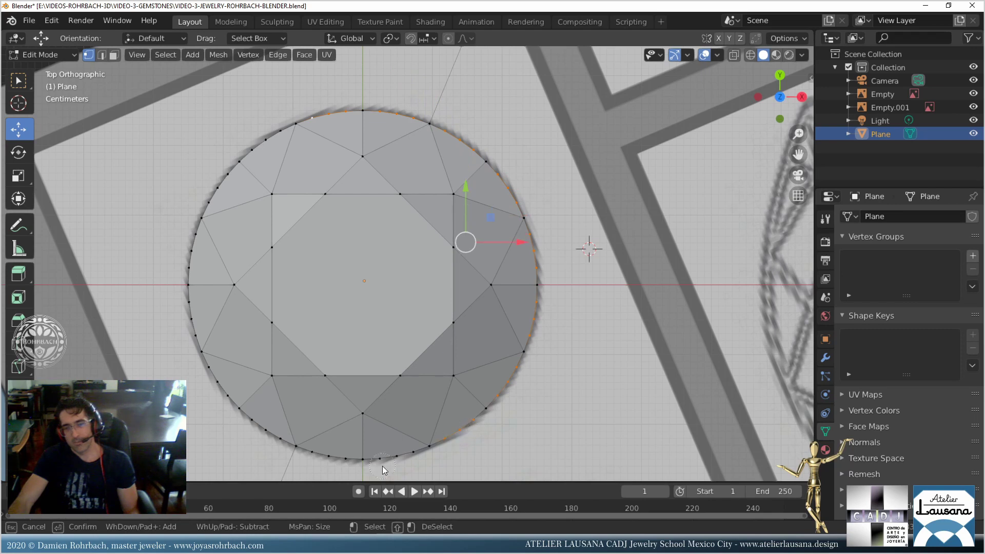
mouse_move(385, 470)
left_mouse_down()
mouse_move(408, 462)
mouse_move(349, 449)
mouse_move(327, 458)
mouse_move(251, 425)
mouse_move(268, 444)
mouse_move(211, 378)
mouse_move(187, 327)
mouse_move(210, 208)
mouse_move(272, 140)
left_mouse_up()
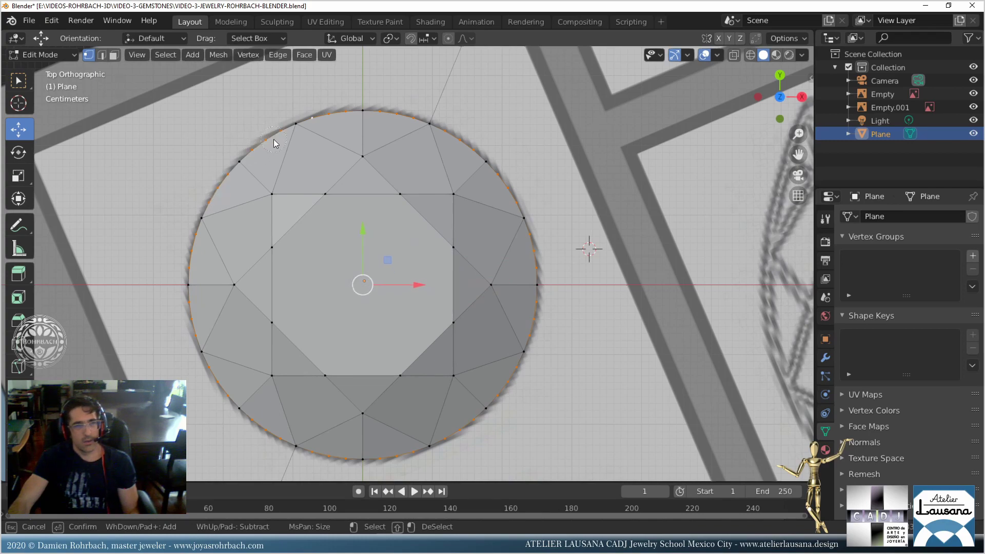
right_click(478, 238)
Lower the selected rim vertices slightly so the girdle edge curves below the facet corners, checking against the side profile.
middle_click_drag(402, 382, 356, 298)
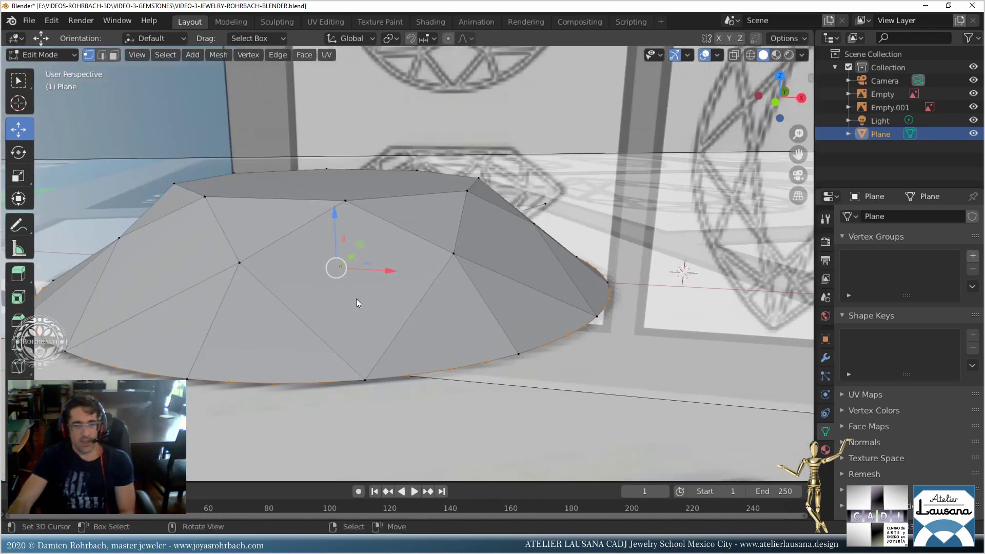
key("KP_1")
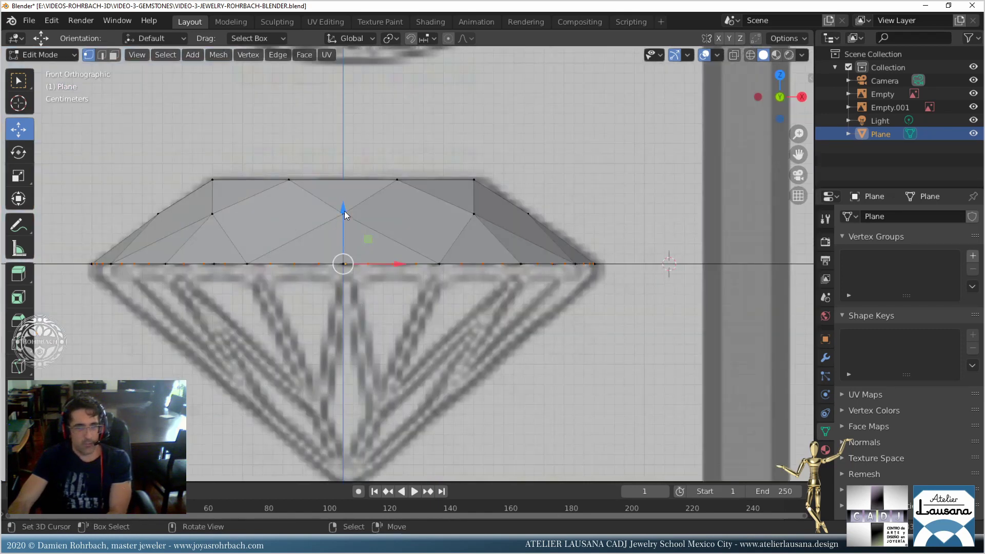
left_click_drag(344, 211, 328, 218)
middle_click_drag(328, 218, 302, 266)
scroll(239, 282, "up", 1)
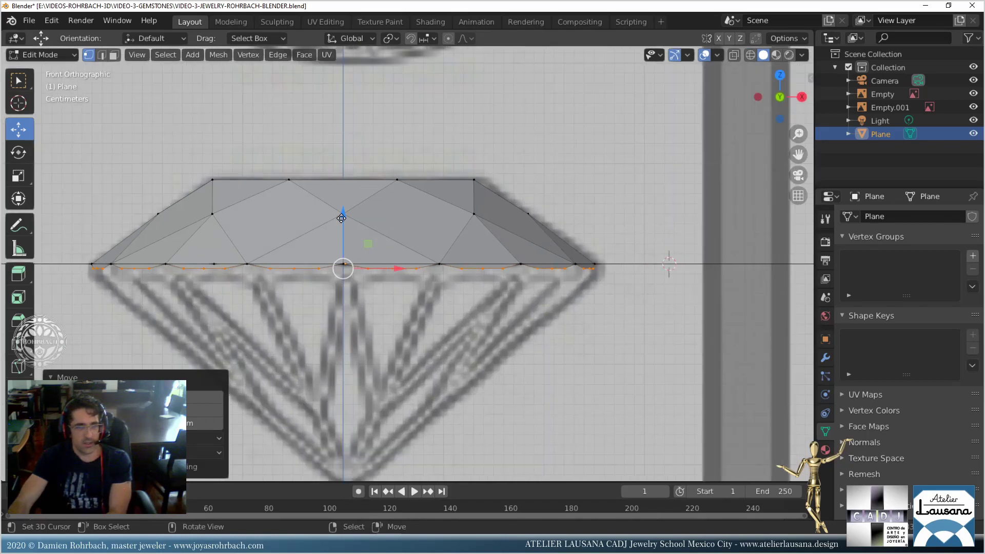
left_click_drag(341, 218, 341, 223)
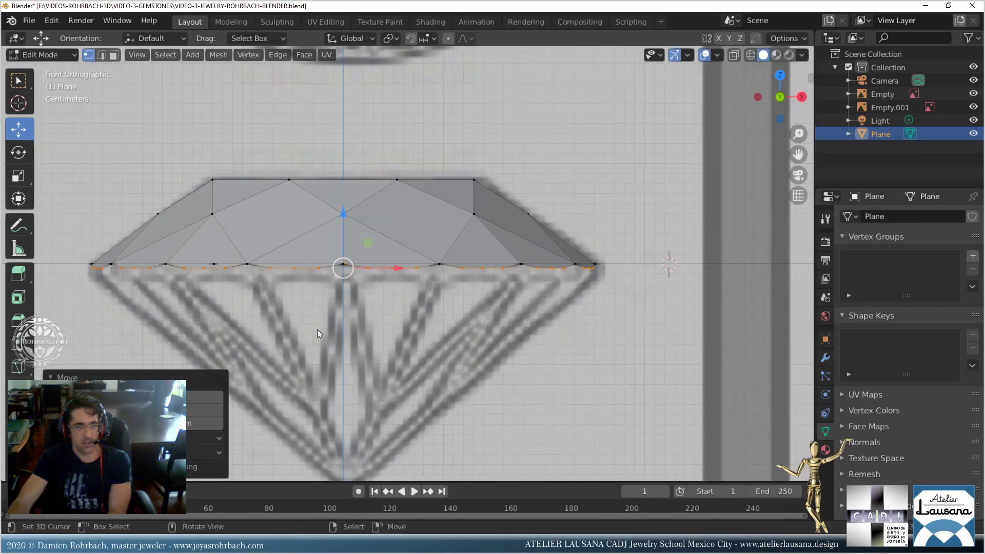
Deselect the rim vertices next to each facet corner all around the girdle, keeping only the middle vertices of each arc selected.
key("KP_7")
scroll(334, 297, "down", 1)
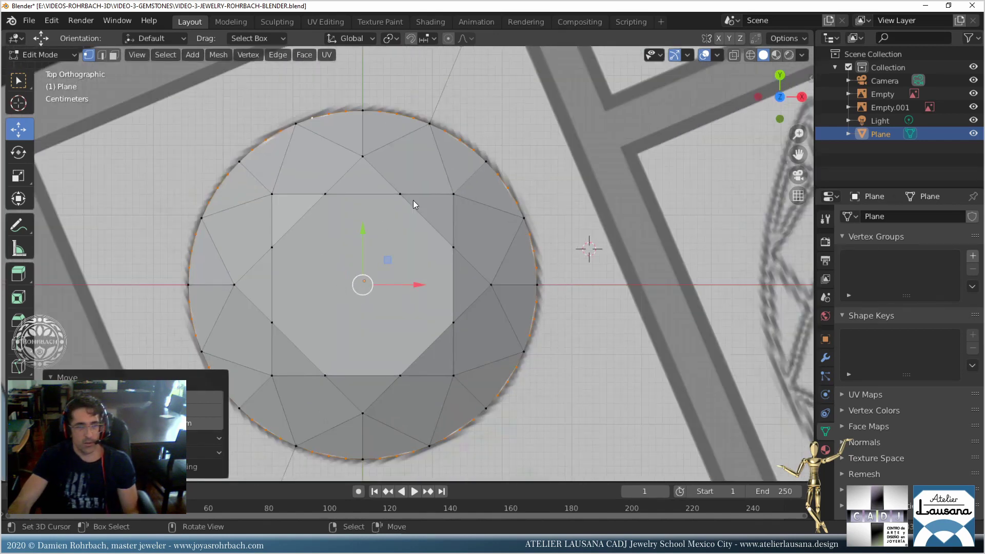
key("c")
middle_click(242, 156)
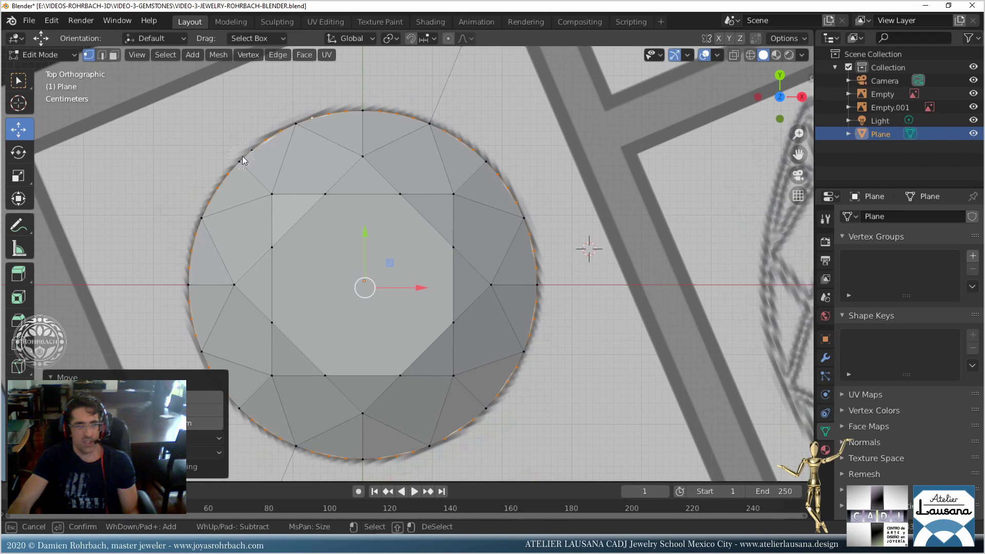
middle_click(287, 127)
middle_click(303, 122)
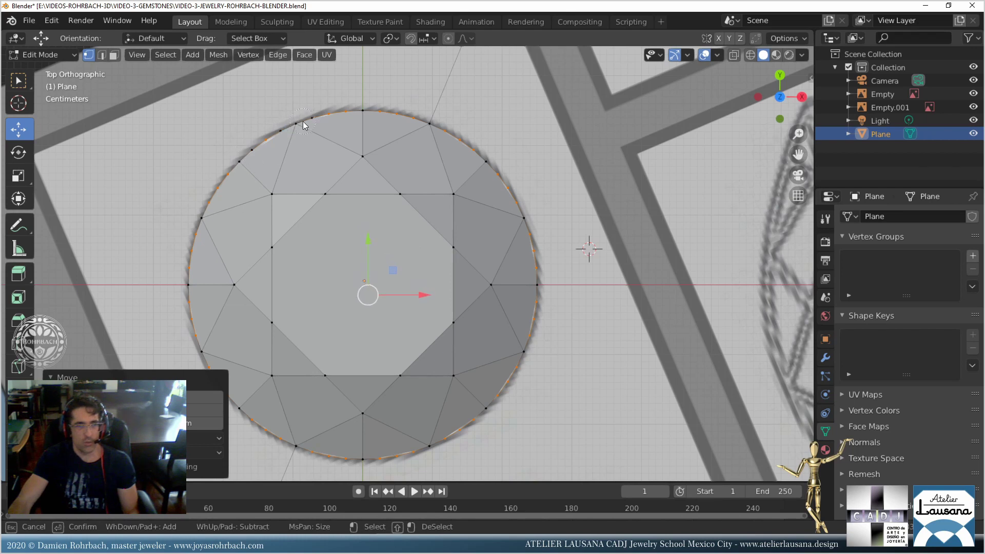
middle_click(361, 110)
middle_click(395, 116)
middle_click(430, 127)
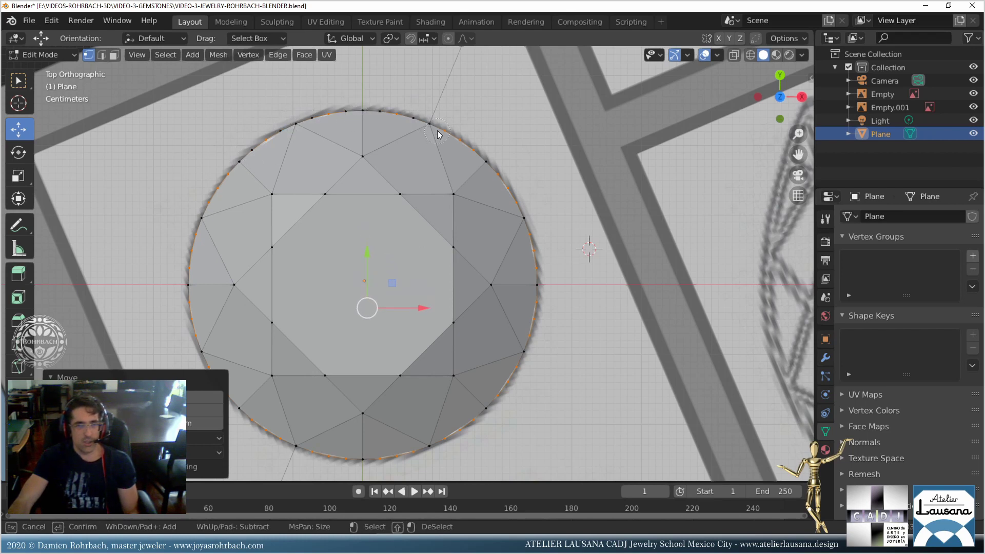
middle_click(450, 134)
middle_click(485, 159)
middle_click(505, 175)
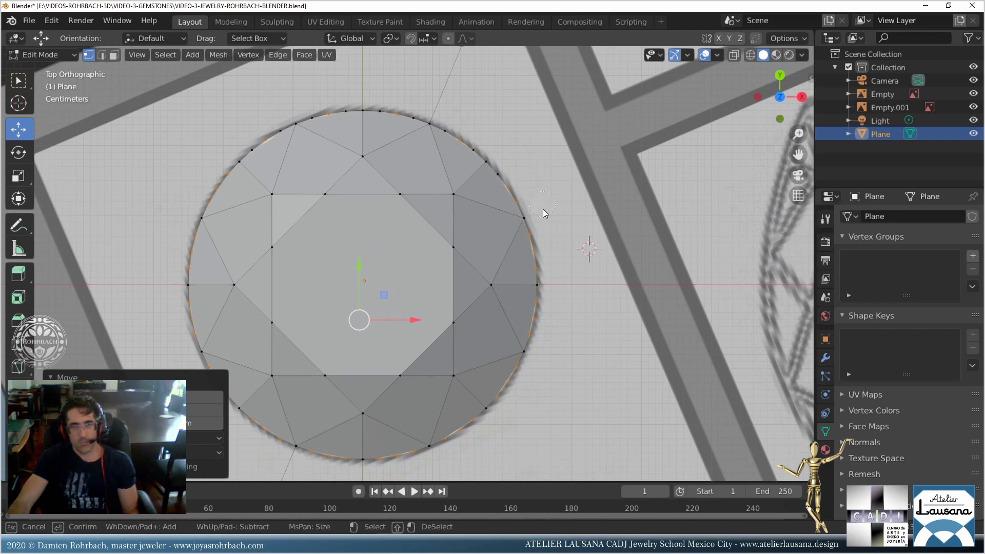
middle_click(537, 232)
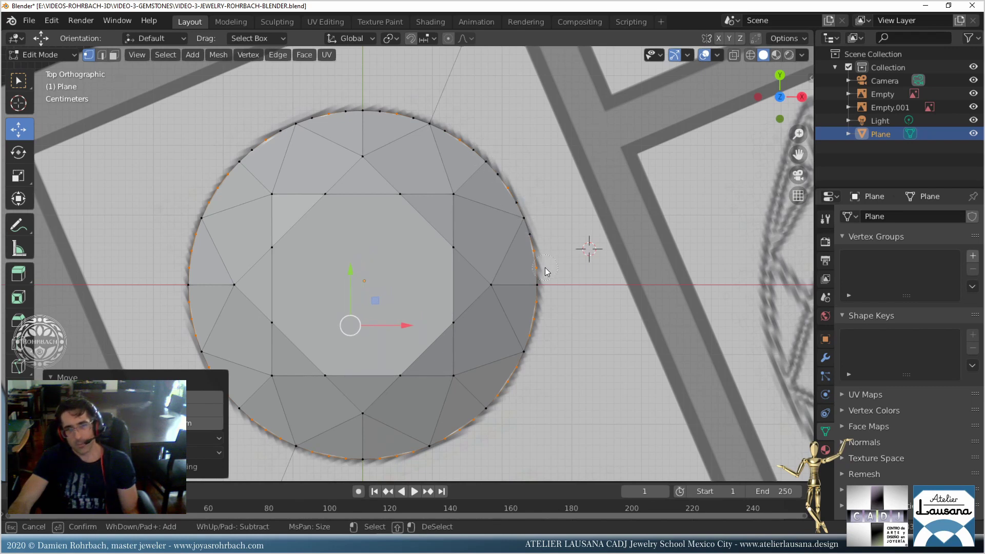
middle_click(546, 277)
middle_click(539, 320)
middle_click(536, 350)
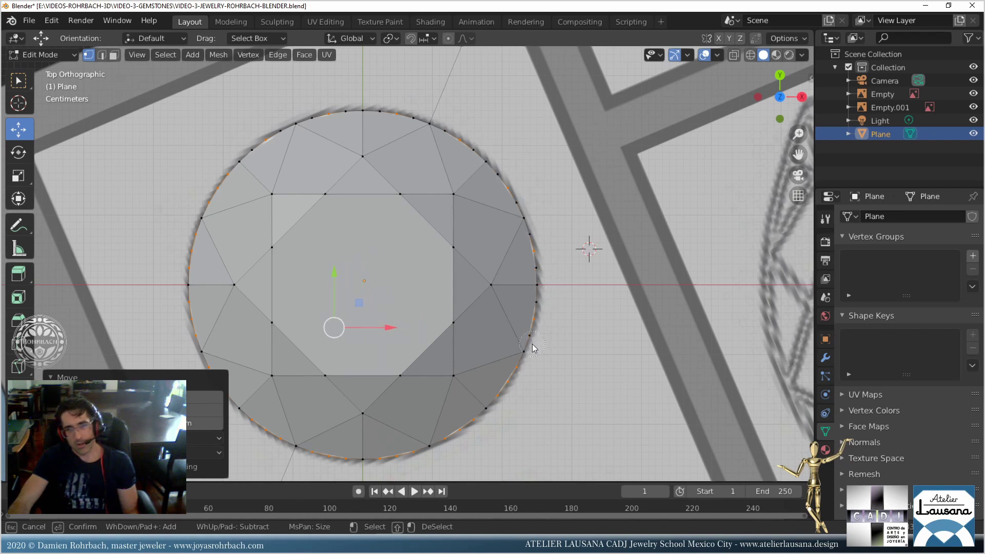
middle_click(528, 378)
middle_click(503, 414)
middle_click(483, 429)
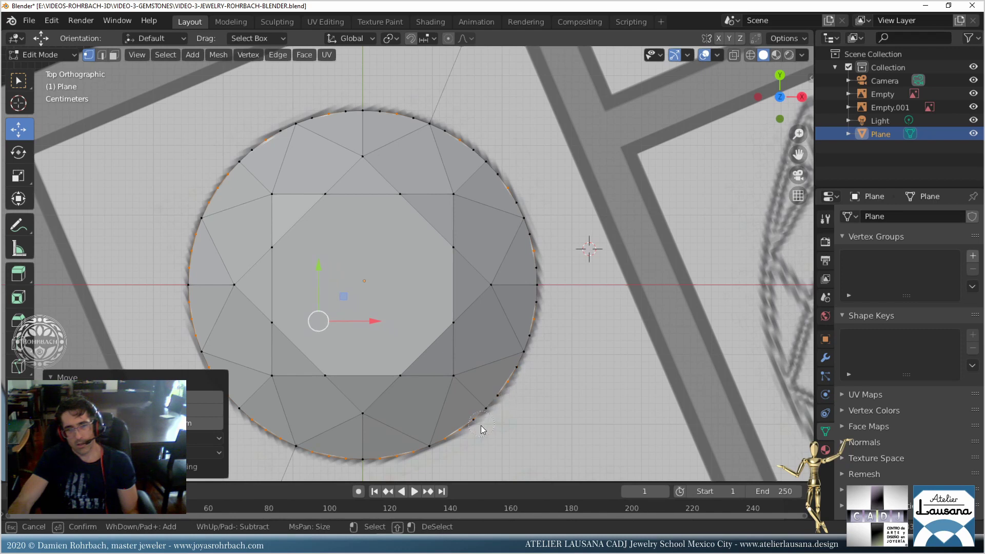
middle_click(431, 454)
middle_click(390, 456)
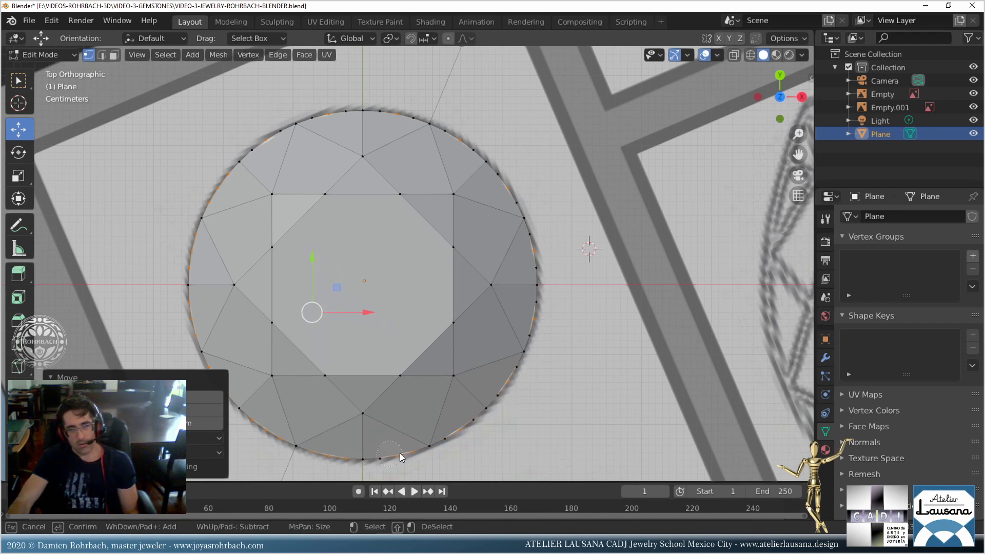
middle_click(377, 460)
middle_click(342, 458)
middle_click(296, 445)
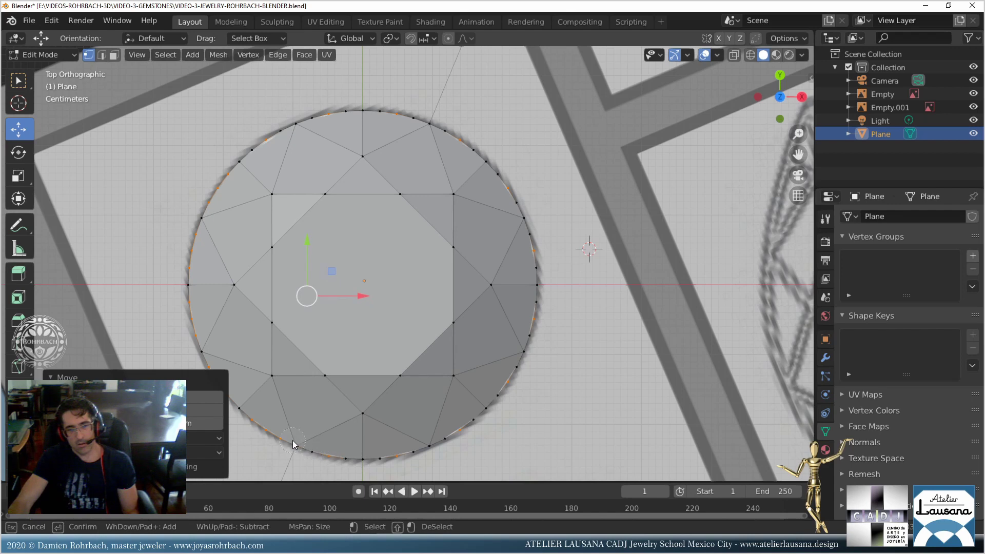
middle_click(288, 445)
middle_click(249, 420)
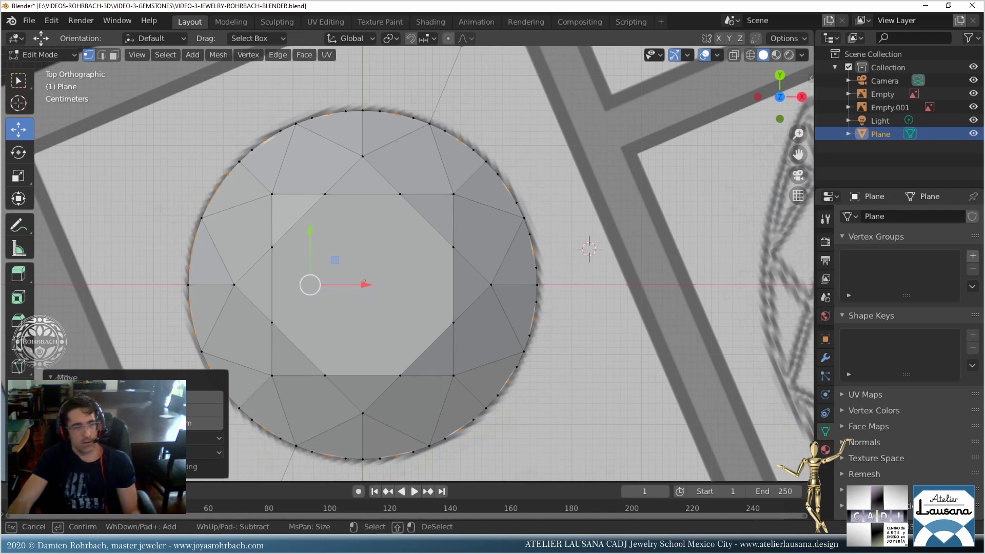
key("Escape")
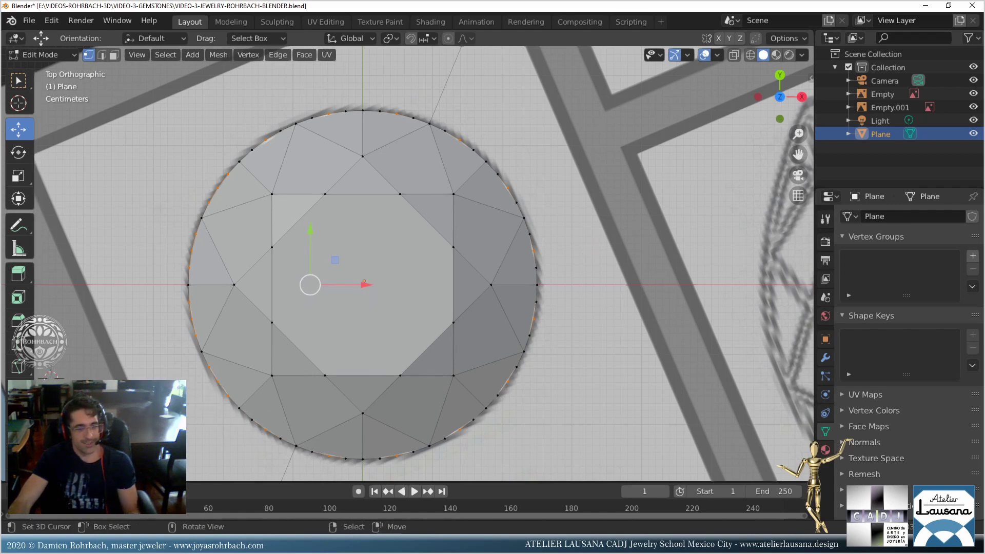
key("c")
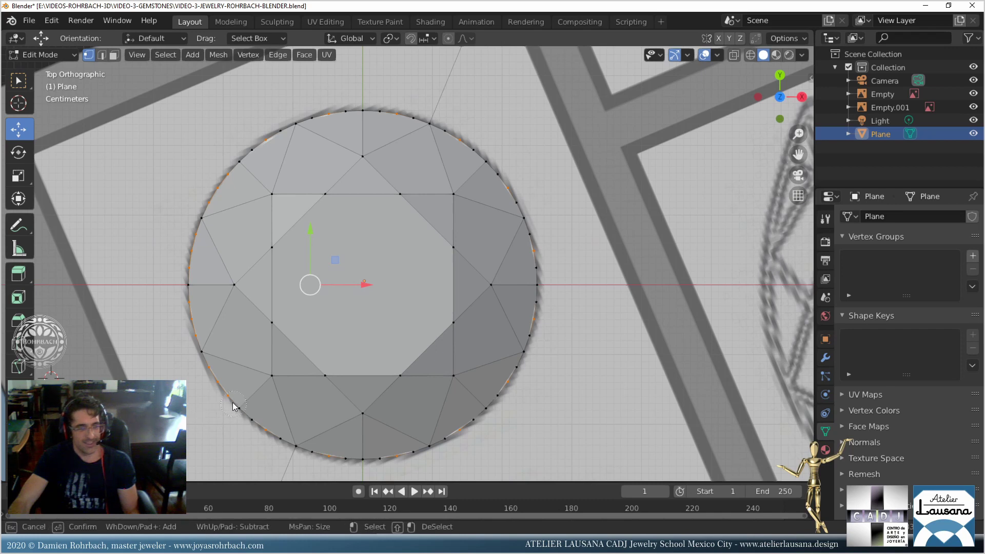
mouse_move(233, 403)
middle_mouse_down()
mouse_move(189, 294)
mouse_move(194, 222)
mouse_move(198, 233)
mouse_move(231, 174)
middle_mouse_up()
key("Escape")
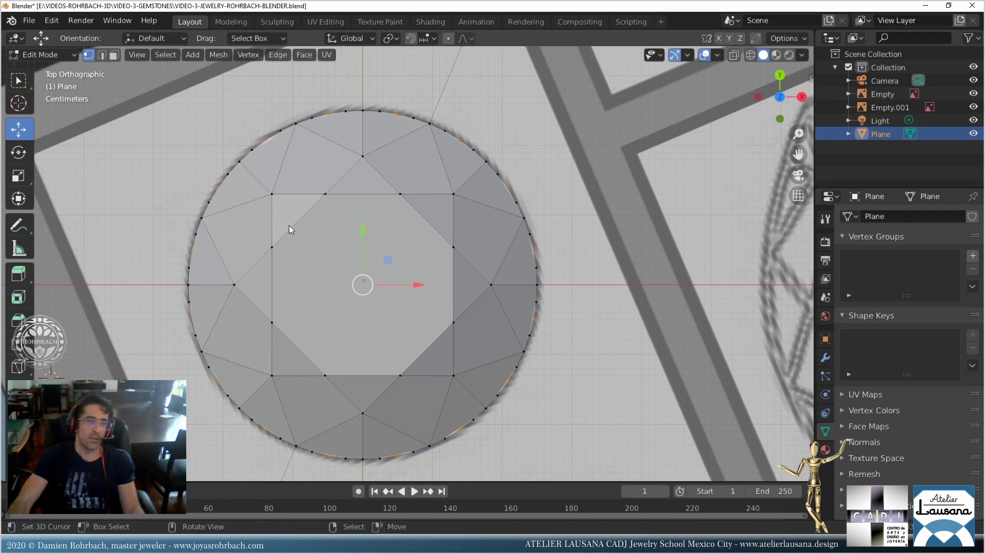
Lower the middle vertices of each girdle arc by about 0.0015 m along Z to round the scallops, and save.
key("KP_1")
scroll(355, 256, "up", 2)
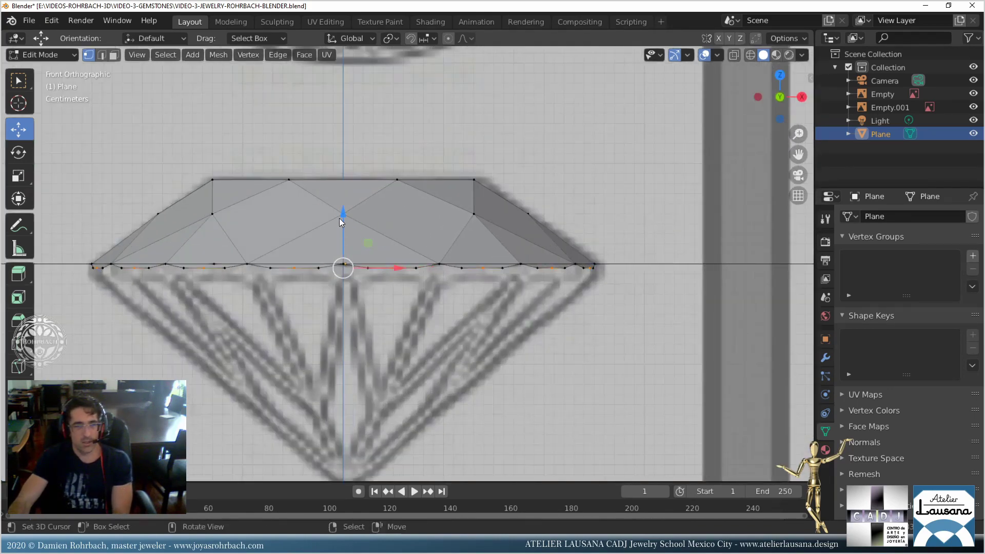
key("g")
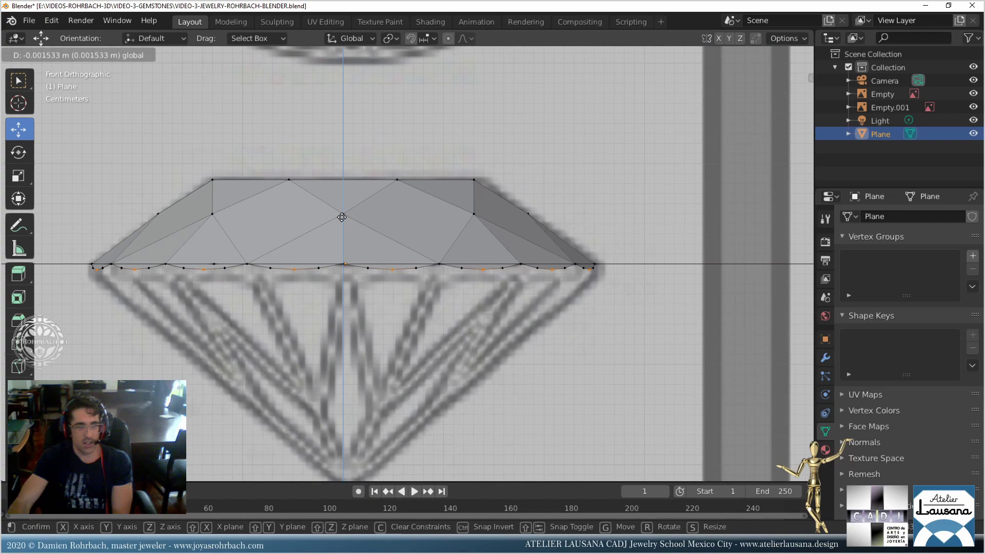
left_click(340, 218)
scroll(408, 315, "down", 2)
middle_click_drag(408, 315, 433, 287)
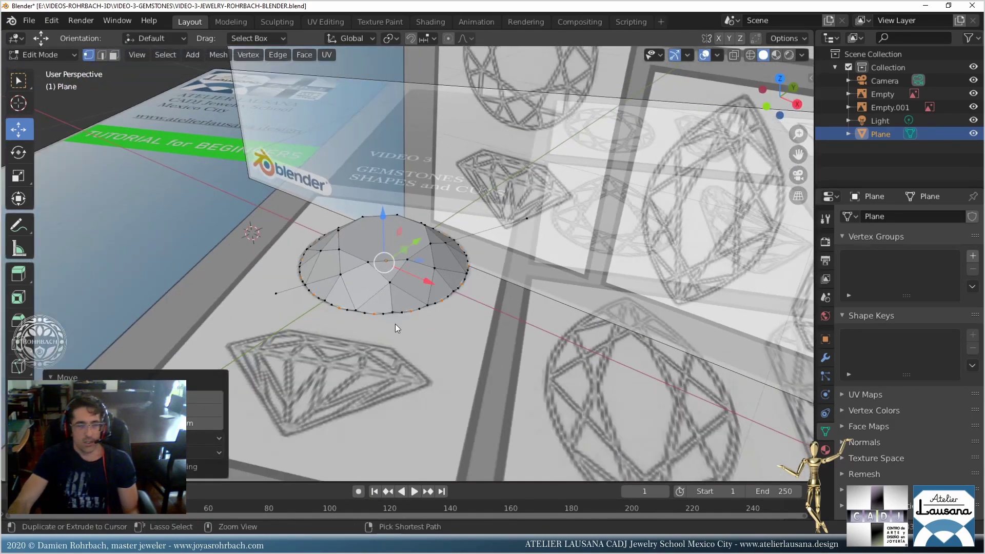
key("ctrl+s")
Select every vertex of the girdle rim, excluding the stray outer points, and duplicate the outline in place.
scroll(395, 324, "up", 3)
key("KP_7")
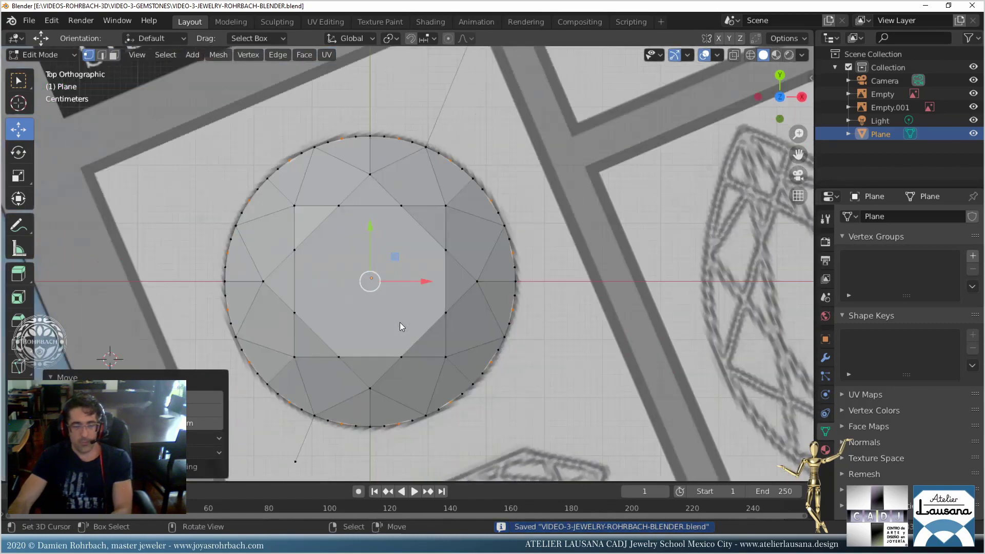
scroll(399, 315, "up", 2)
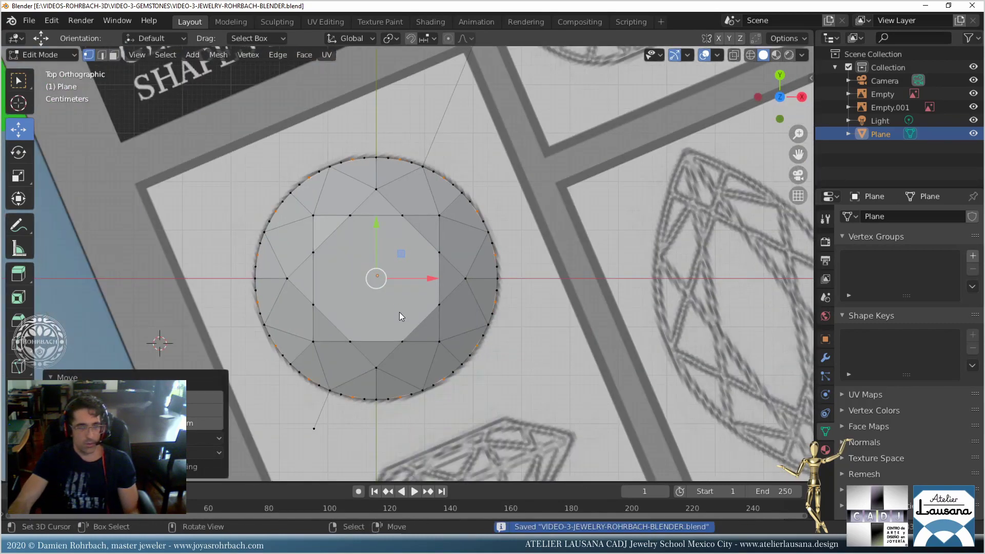
key("c")
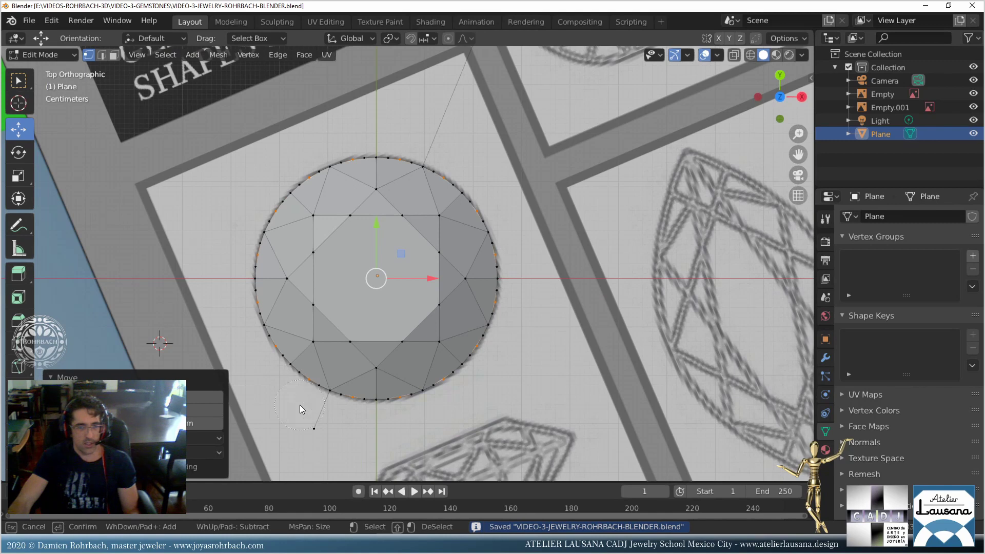
mouse_move(293, 382)
left_mouse_down()
mouse_move(244, 321)
mouse_move(259, 211)
mouse_move(322, 148)
mouse_move(394, 139)
mouse_move(433, 150)
mouse_move(496, 202)
mouse_move(516, 250)
mouse_move(503, 333)
mouse_move(460, 396)
mouse_move(392, 414)
mouse_move(232, 366)
left_mouse_up()
right_click(240, 365)
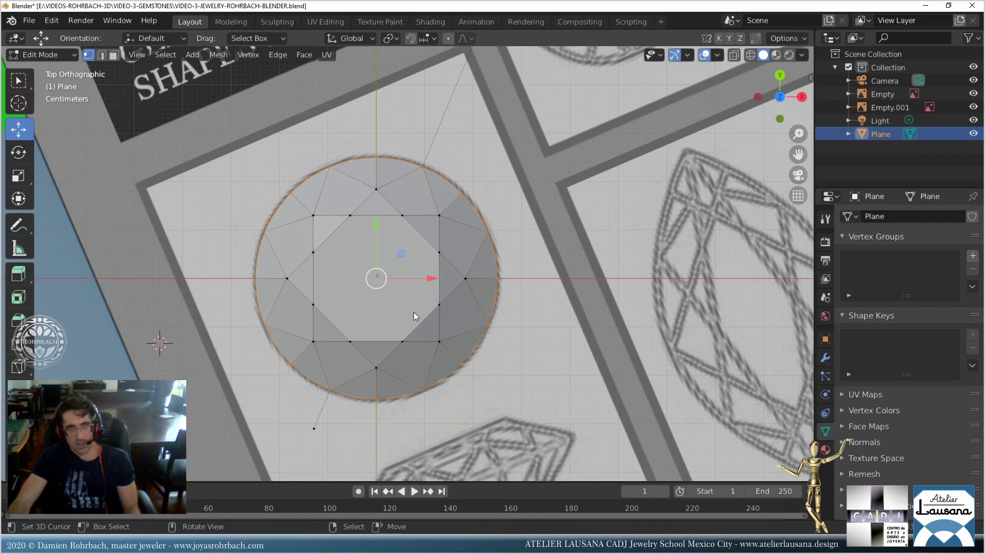
middle_click_drag(413, 312, 429, 270)
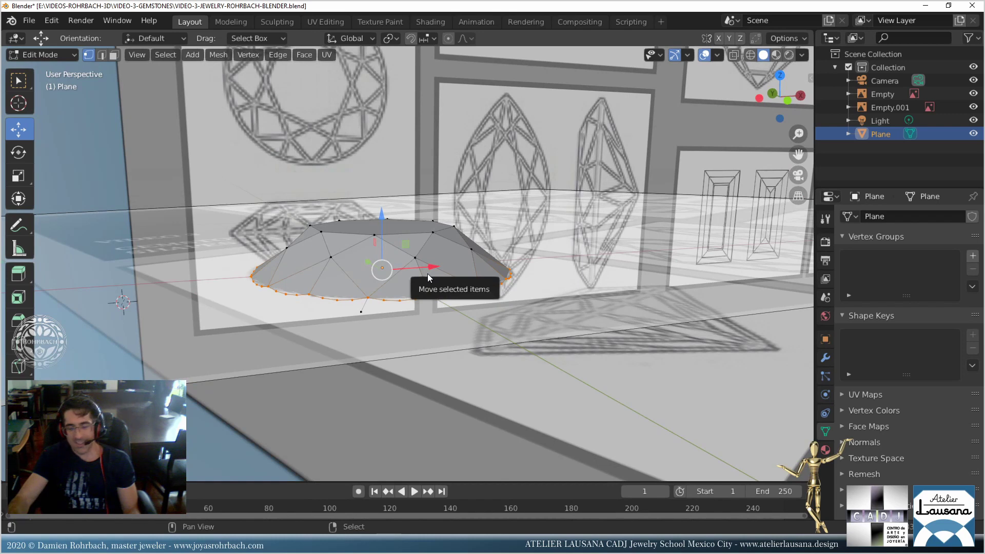
key("shift+d")
right_click(430, 278)
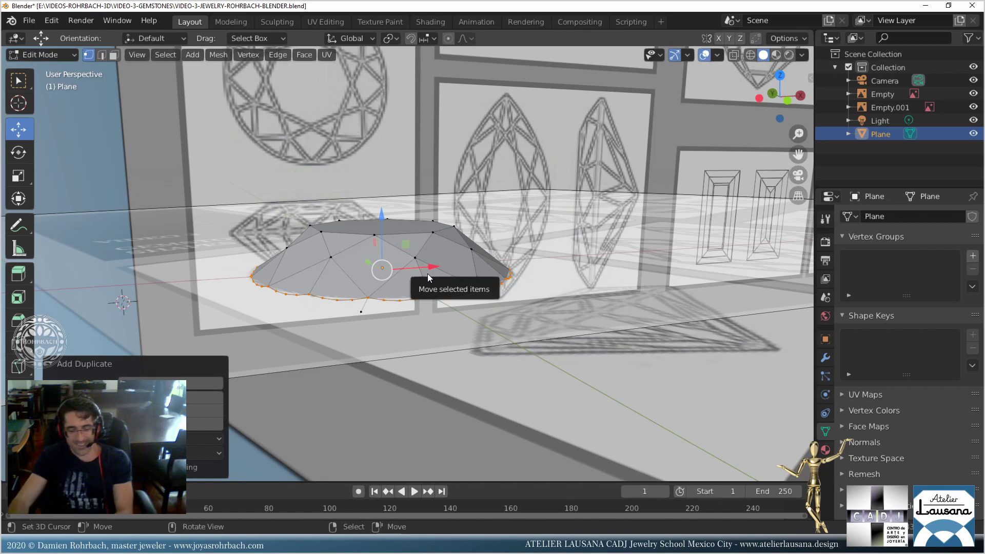
Flip the duplicated girdle outline upside down in the side view, lower it slightly beneath the crown's rim, and save.
key("KP_3")
key("r")
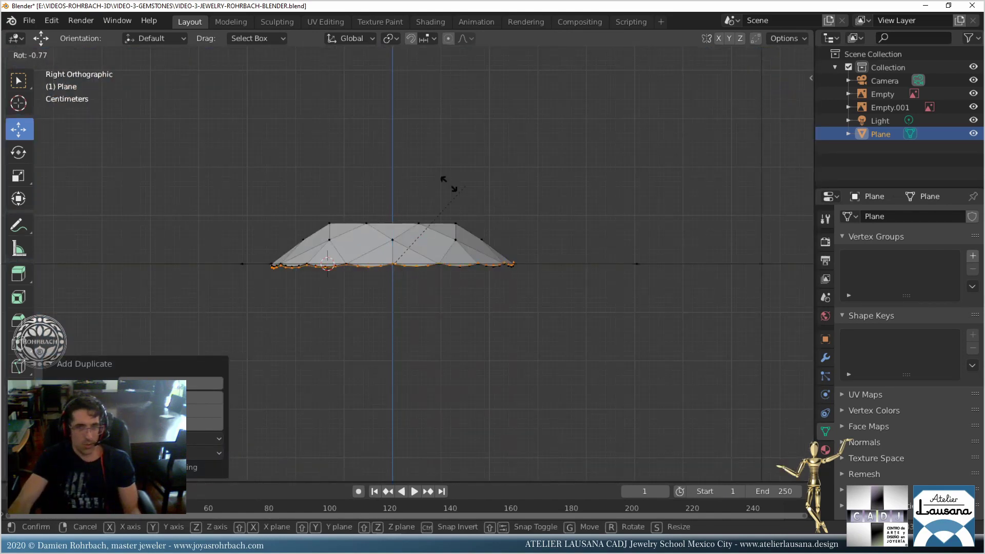
left_click(341, 314)
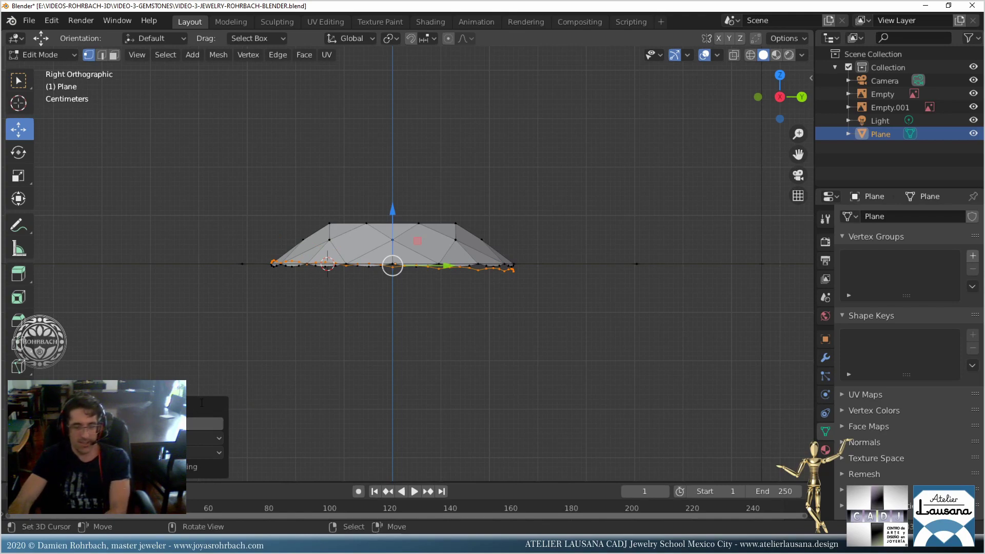
scroll(389, 302, "up", 6)
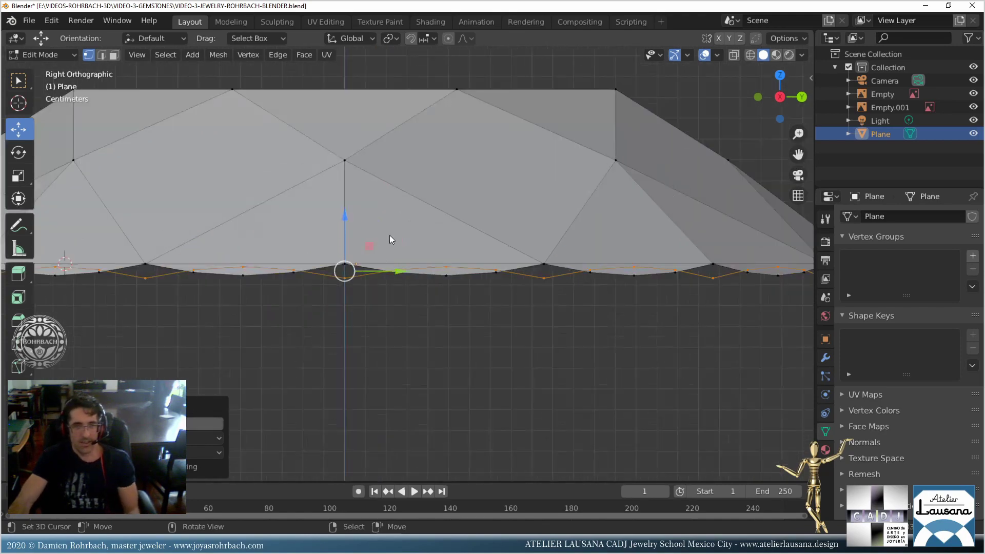
left_click_drag(346, 216, 343, 245)
scroll(407, 265, "down", 5)
key("ctrl+s")
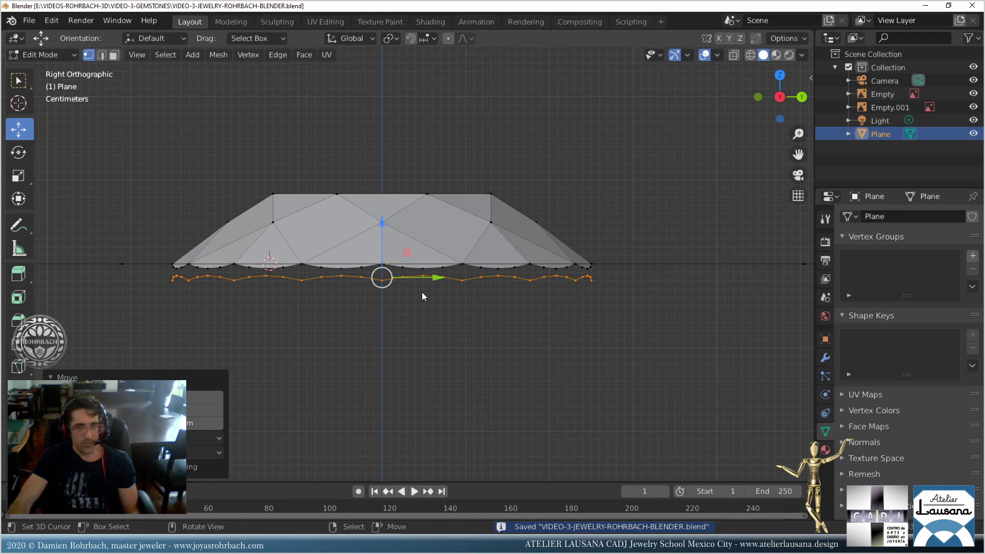
Turn on X-ray display for the mesh and hide both reference images, Empty and Empty.001.
key("alt")
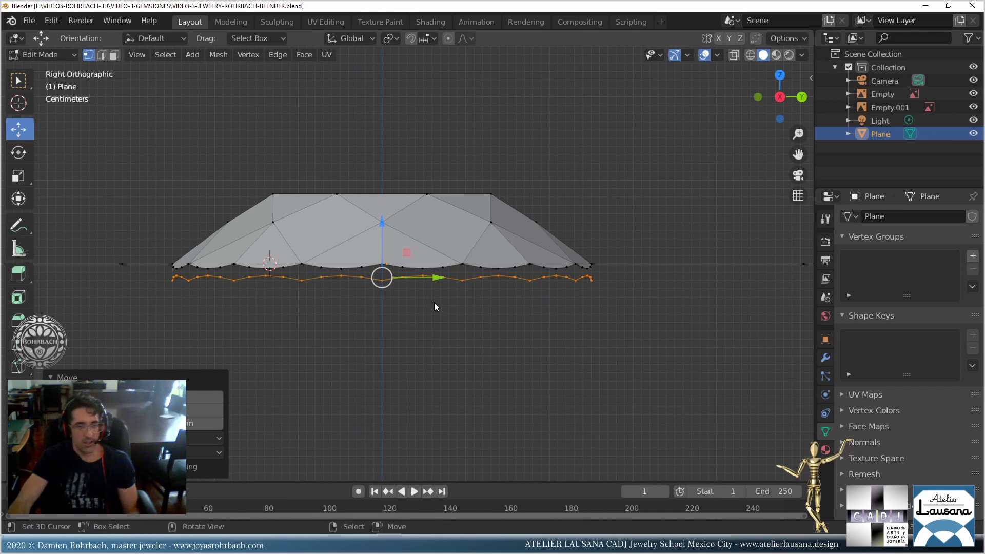
left_click(734, 55)
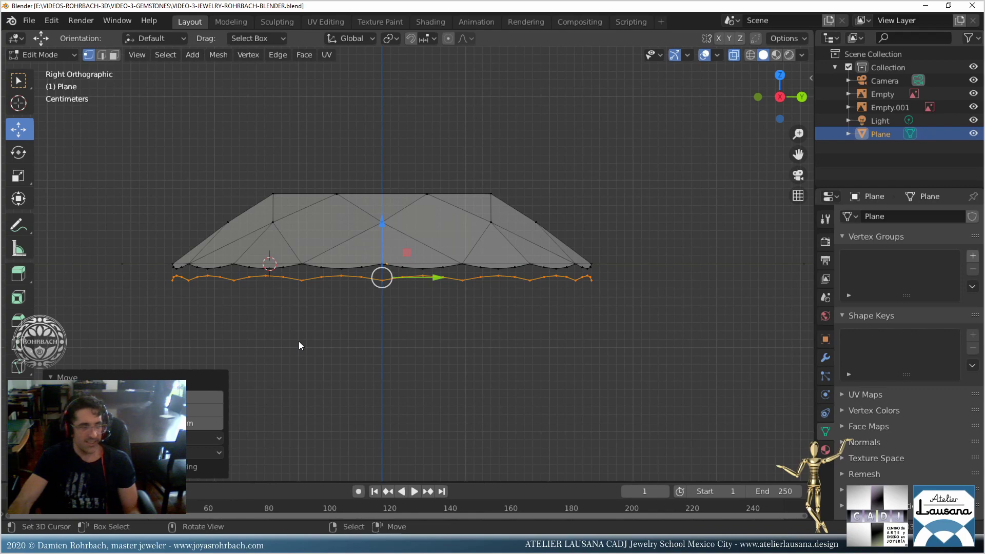
mouse_move(323, 242)
middle_mouse_down()
mouse_move(312, 254)
mouse_move(328, 233)
middle_mouse_up()
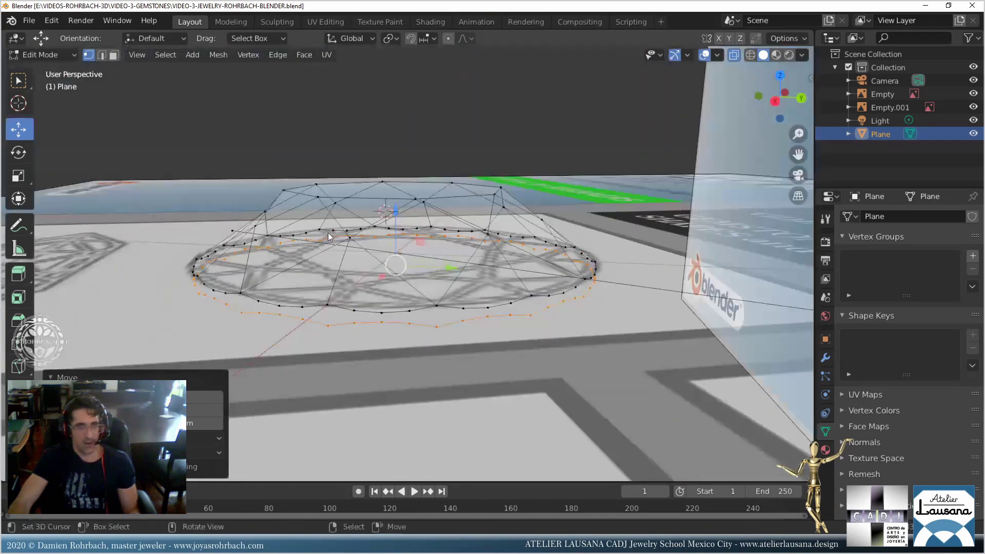
middle_click_drag(471, 234, 479, 215)
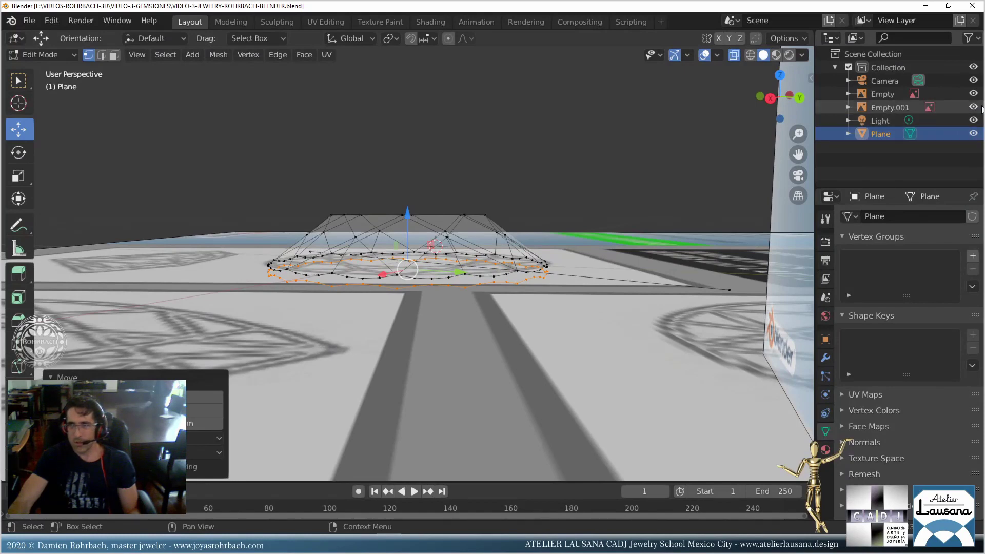
left_click(973, 107)
left_click(973, 94)
scroll(472, 254, "up", 2)
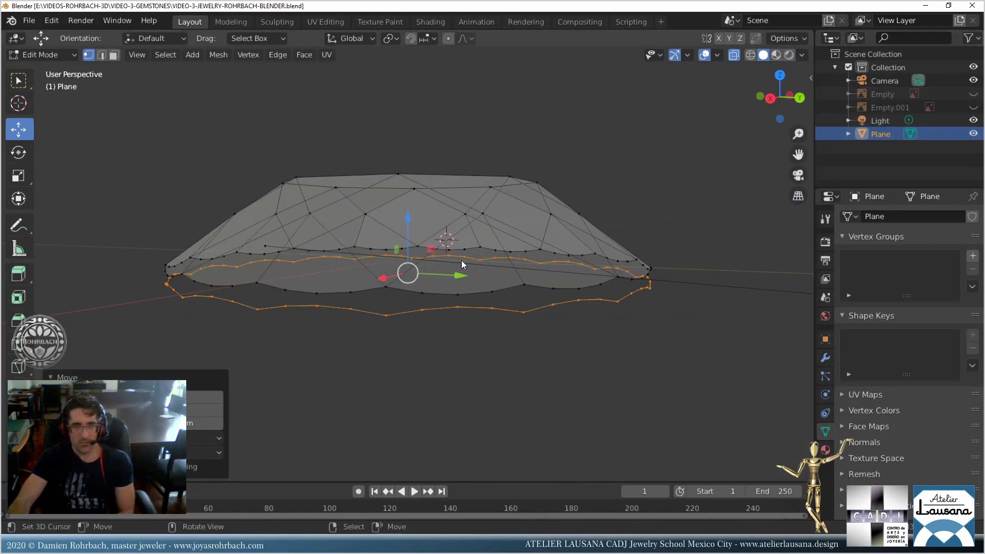
Circle-select all vertices of the upper and lower girdle outlines from the top view, leaving out the inner facets and stray outer points.
middle_click_drag(461, 260, 441, 278)
scroll(434, 288, "down", 5)
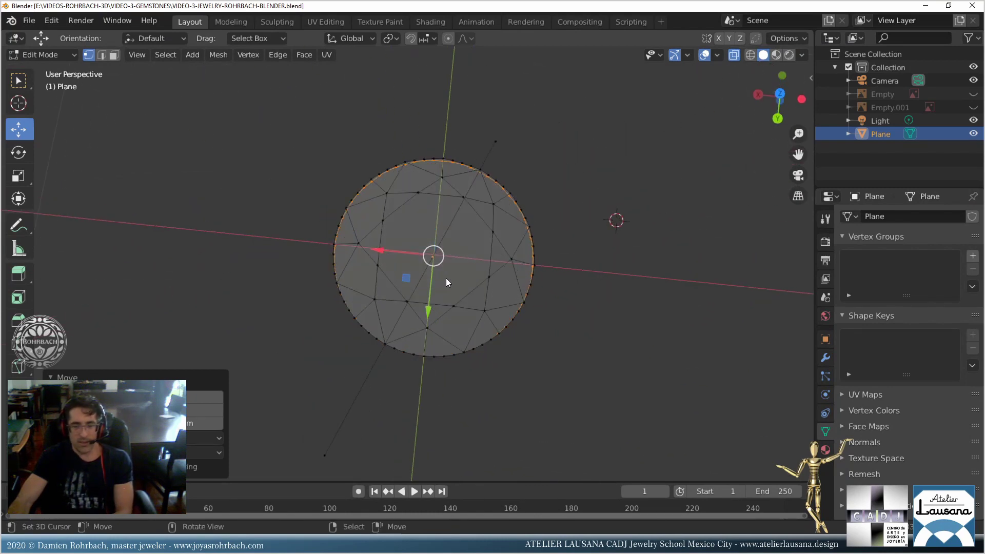
key("KP_7")
key("c")
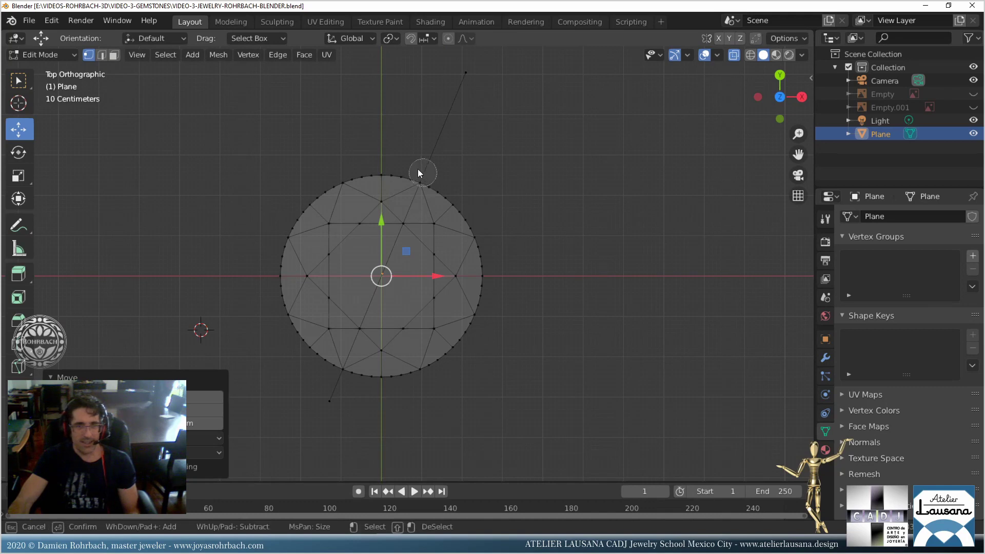
mouse_move(395, 166)
middle_mouse_down()
mouse_move(318, 182)
mouse_move(337, 177)
middle_mouse_up()
mouse_move(329, 188)
left_mouse_down()
mouse_move(379, 165)
mouse_move(445, 185)
mouse_move(477, 214)
mouse_move(491, 257)
left_mouse_up()
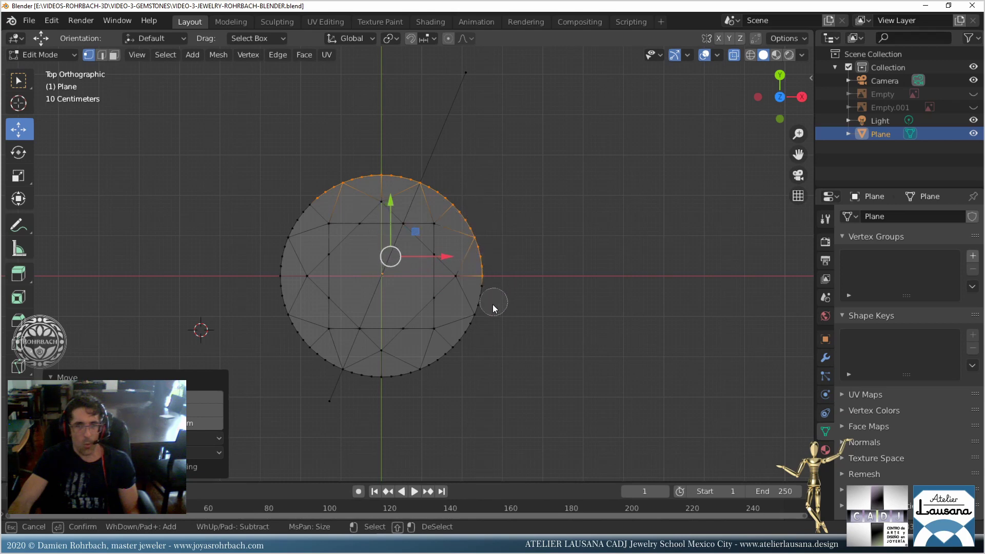
mouse_move(492, 303)
left_mouse_down()
mouse_move(485, 299)
mouse_move(465, 354)
mouse_move(427, 368)
mouse_move(355, 367)
mouse_move(297, 339)
mouse_move(273, 272)
mouse_move(308, 185)
mouse_move(395, 187)
left_mouse_up()
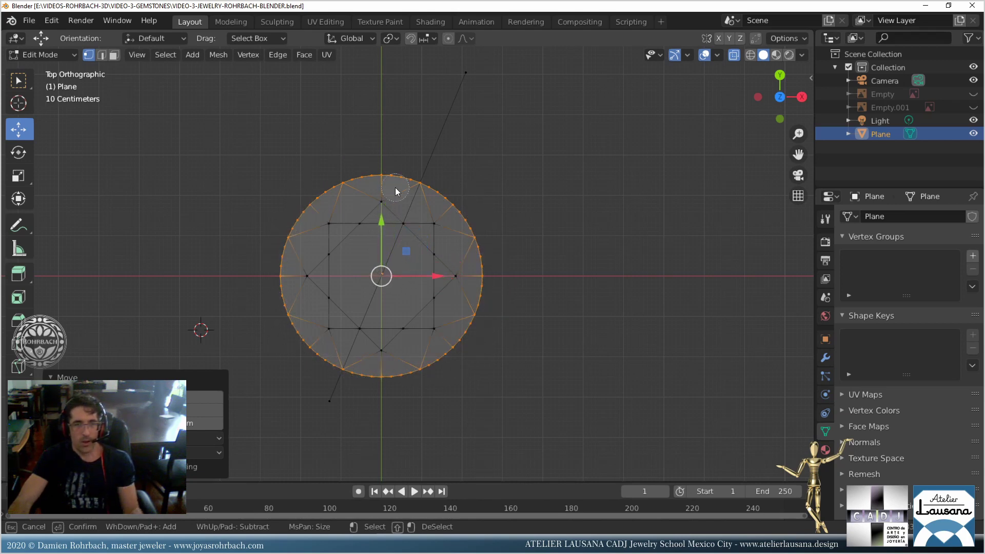
key("Escape")
Bridge the two selected edge loops to form the scalloped girdle band, and save the file.
mouse_move(399, 267)
middle_mouse_down()
mouse_move(392, 239)
mouse_move(407, 252)
middle_mouse_up()
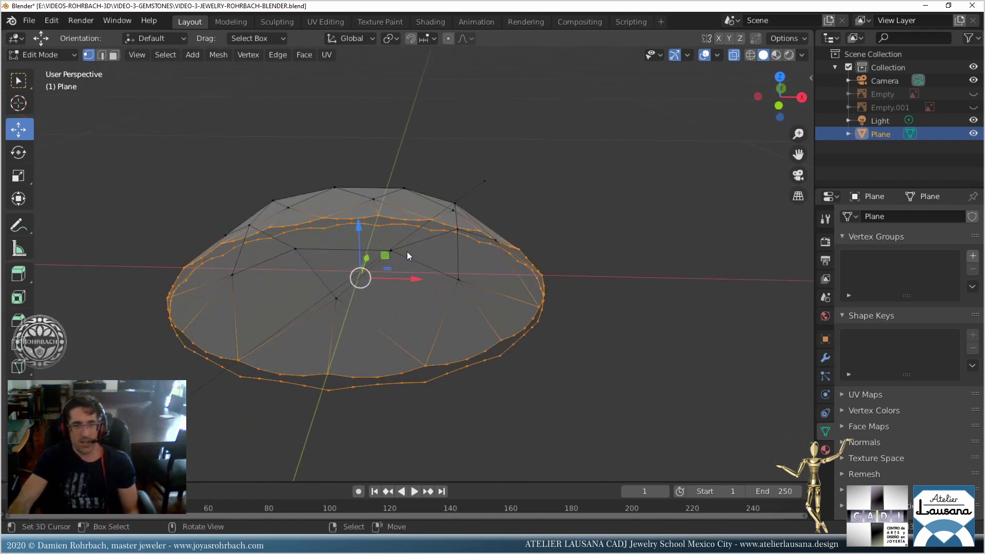
key("ctrl+s")
left_click(283, 56)
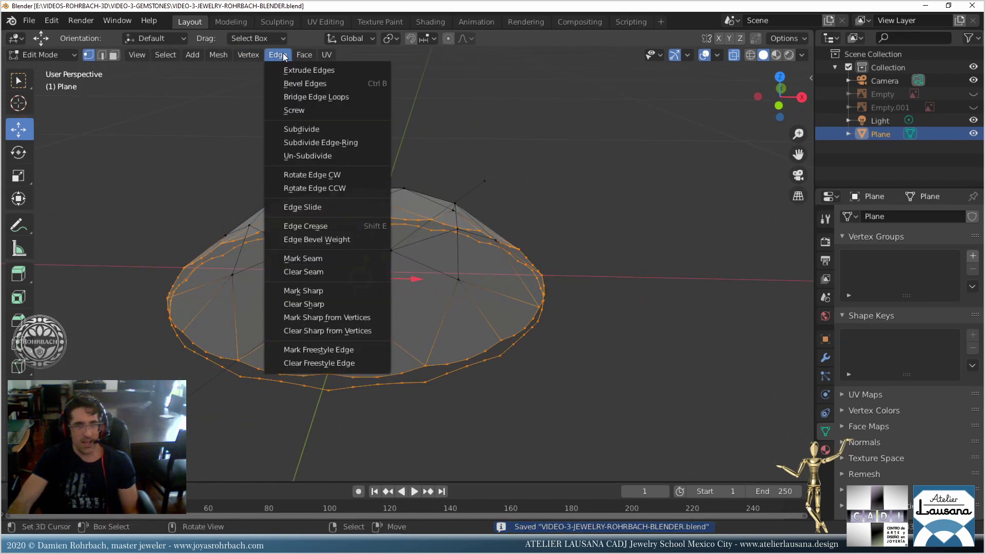
left_click(319, 97)
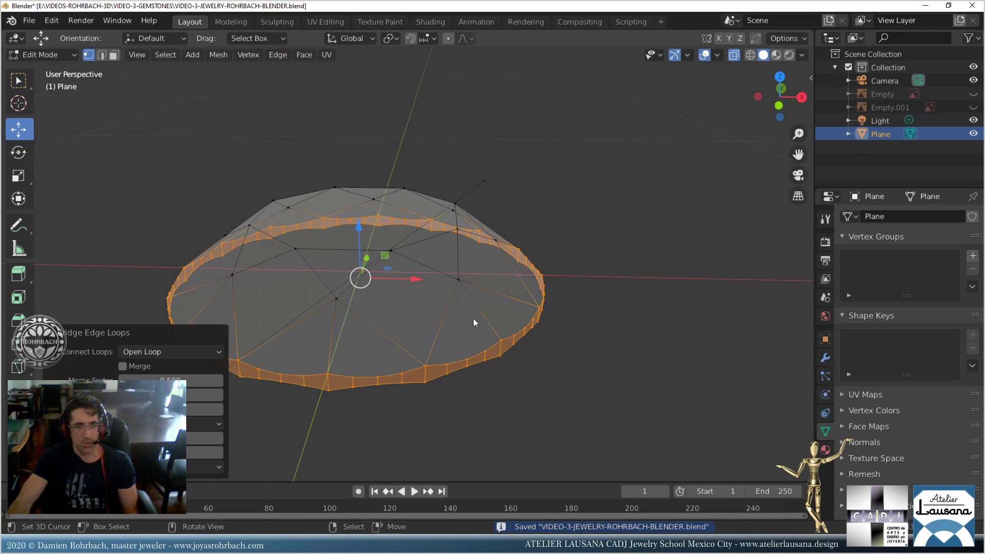
middle_click_drag(473, 322, 516, 222)
scroll(493, 294, "down", 3)
middle_click_drag(494, 294, 461, 276)
scroll(461, 276, "up", 4)
key("ctrl+s")
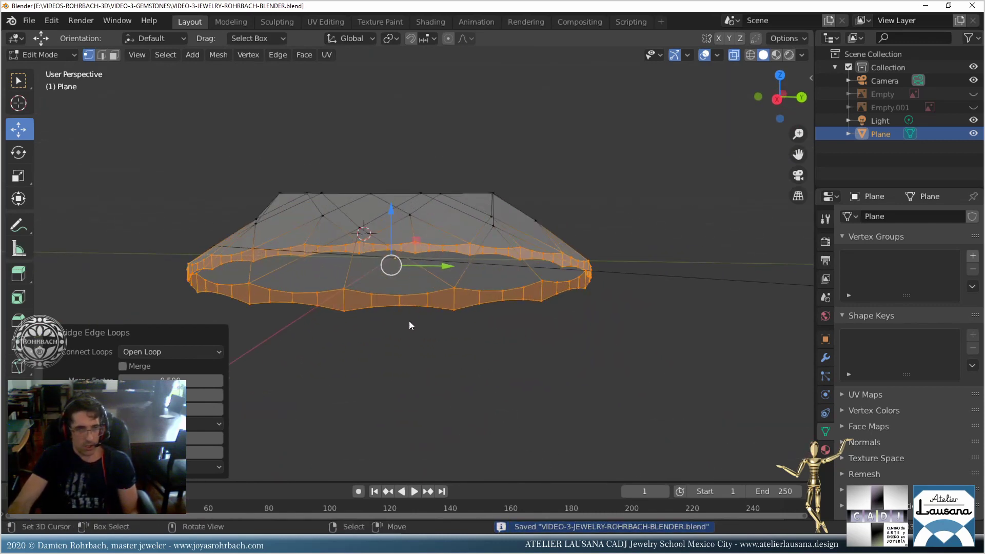
Select only the lowest corner vertex of each scallop all around the girdle's lower rim.
middle_click_drag(409, 322, 436, 326)
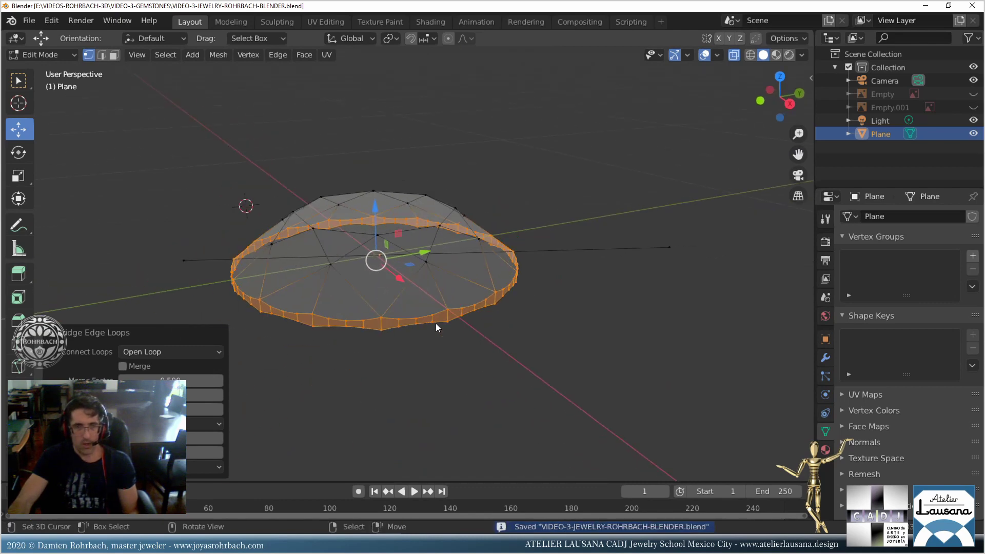
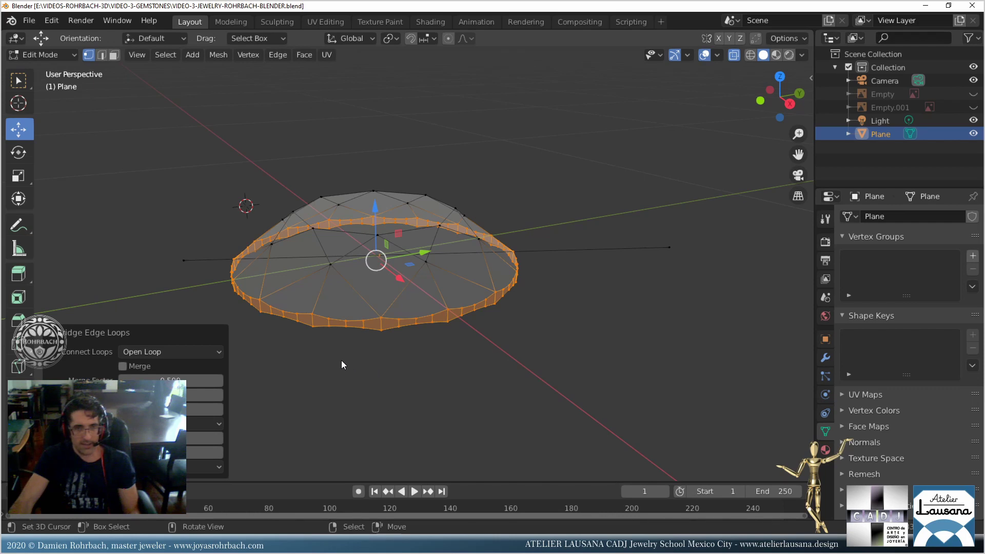
left_click(314, 332)
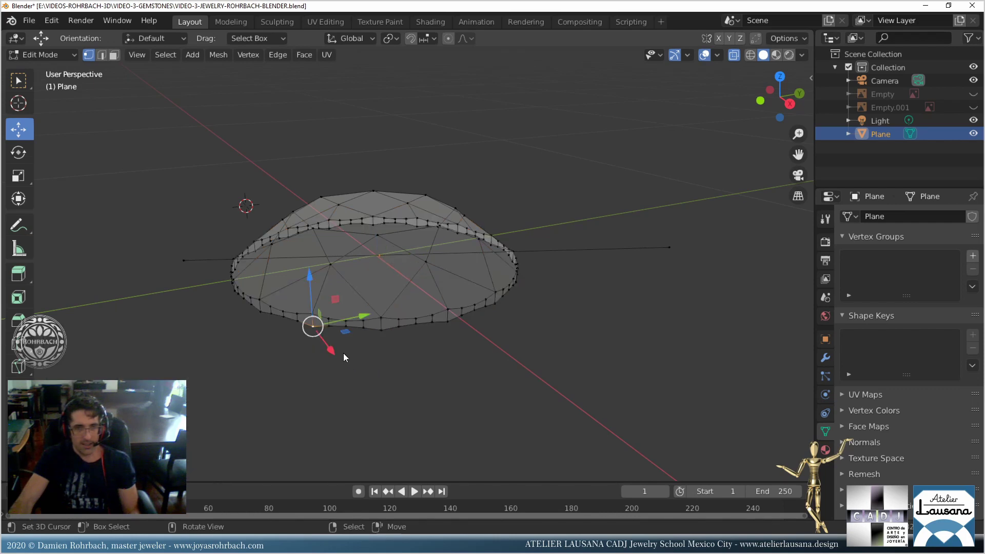
left_click(384, 340, "ctrl")
left_click(443, 334)
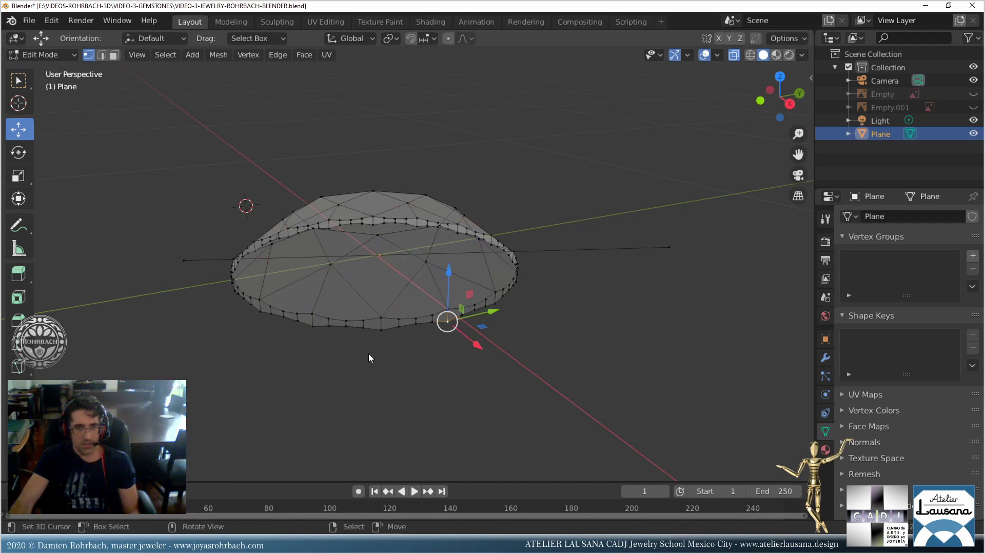
left_click(383, 331, "ctrl")
middle_click_drag(319, 335, 274, 365)
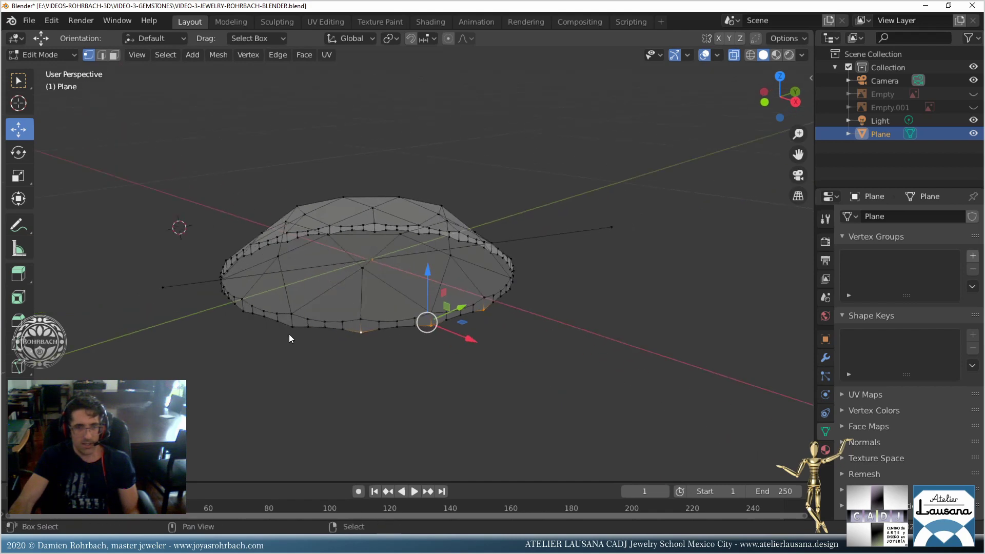
left_click(289, 332, "ctrl")
left_click(240, 328, "ctrl")
middle_click_drag(241, 322, 330, 365)
left_click(269, 346, "ctrl")
left_click(269, 361, "shift")
left_click(315, 371, "shift")
left_click(314, 379, "shift")
left_click(325, 374, "shift")
left_click(362, 400, "shift")
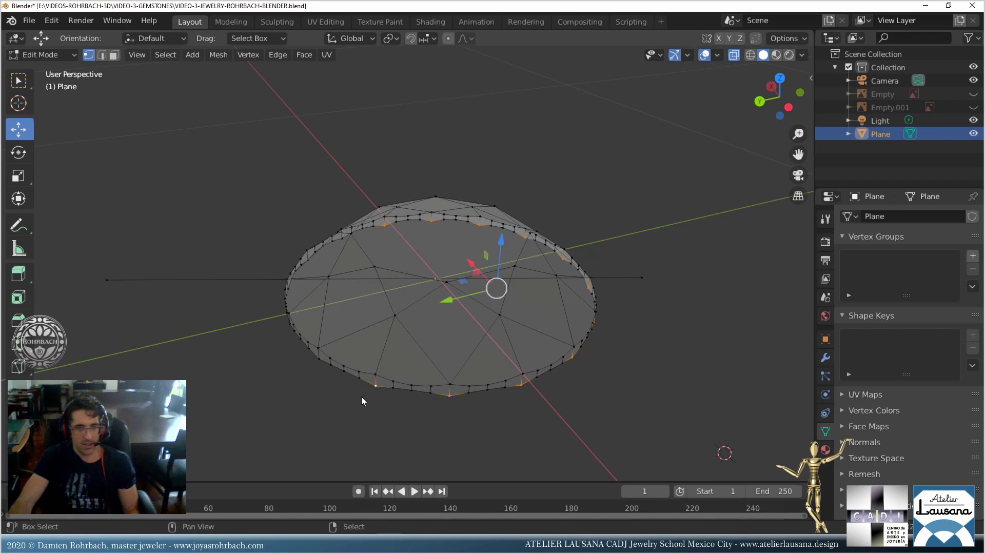
middle_click_drag(363, 400, 392, 387)
left_click(332, 393, "shift")
middle_click_drag(333, 393, 399, 354)
left_click(418, 367, "shift")
left_click(405, 350, "shift")
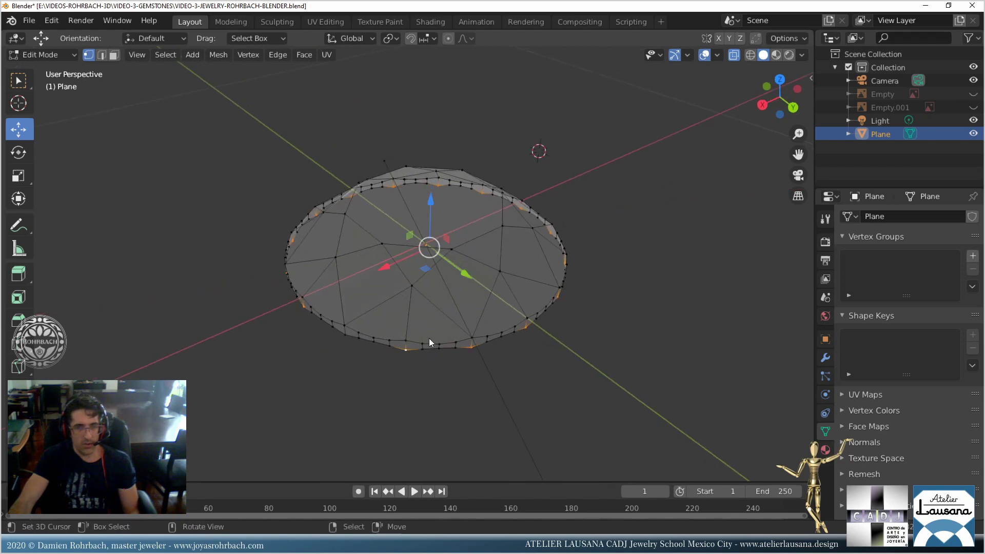
left_click(341, 341, "shift")
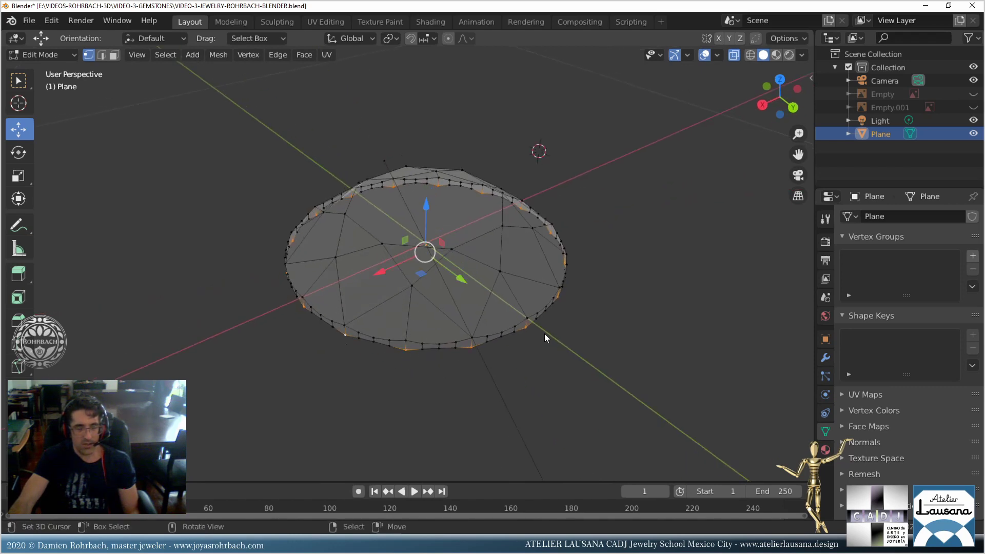
middle_click_drag(613, 359, 519, 337)
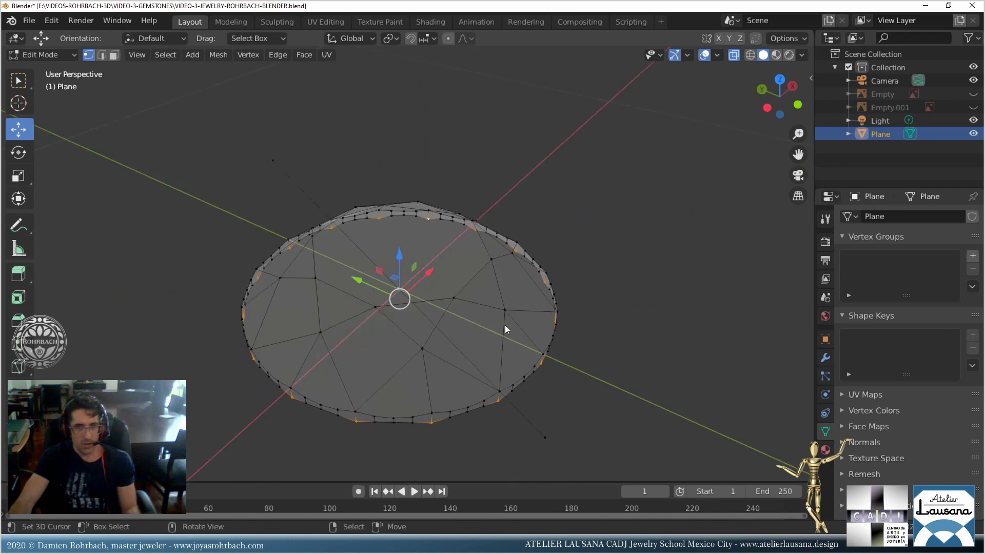
middle_click_drag(436, 287, 333, 252)
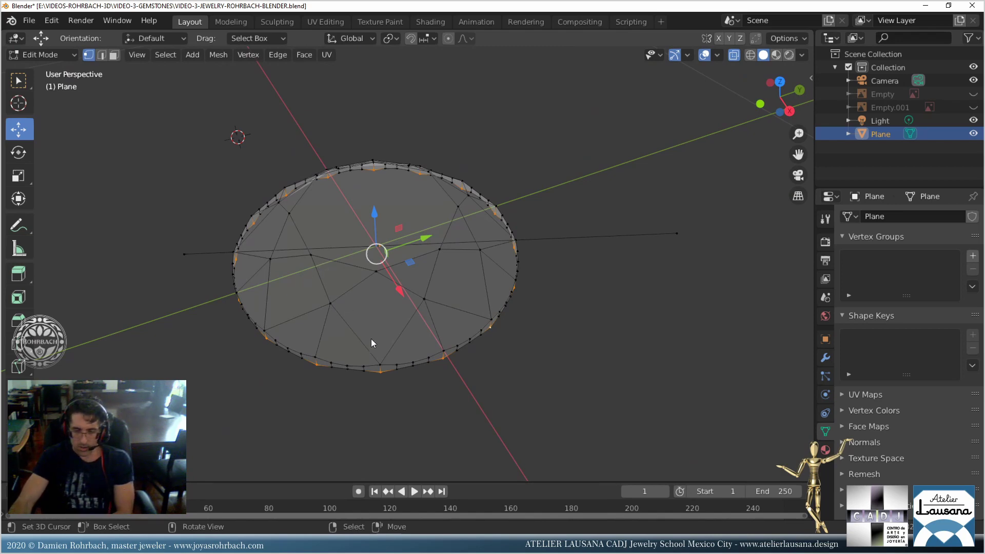
Extrude the selected corner vertices and lower them straight down along Z, well below the girdle.
key("KP_7")
middle_click_drag(373, 325, 355, 264)
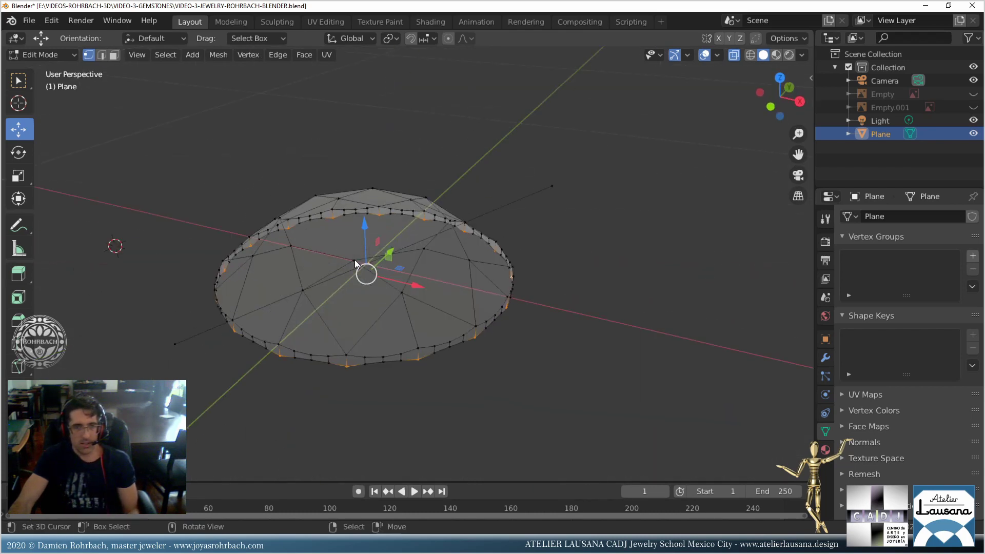
key("e")
right_click(403, 331)
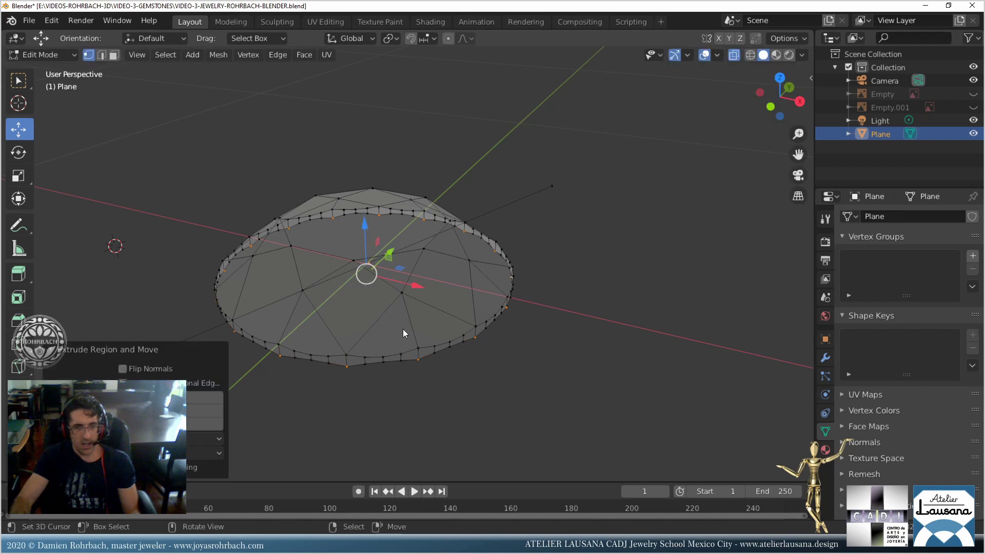
left_click_drag(371, 239, 358, 275)
key("KP_3")
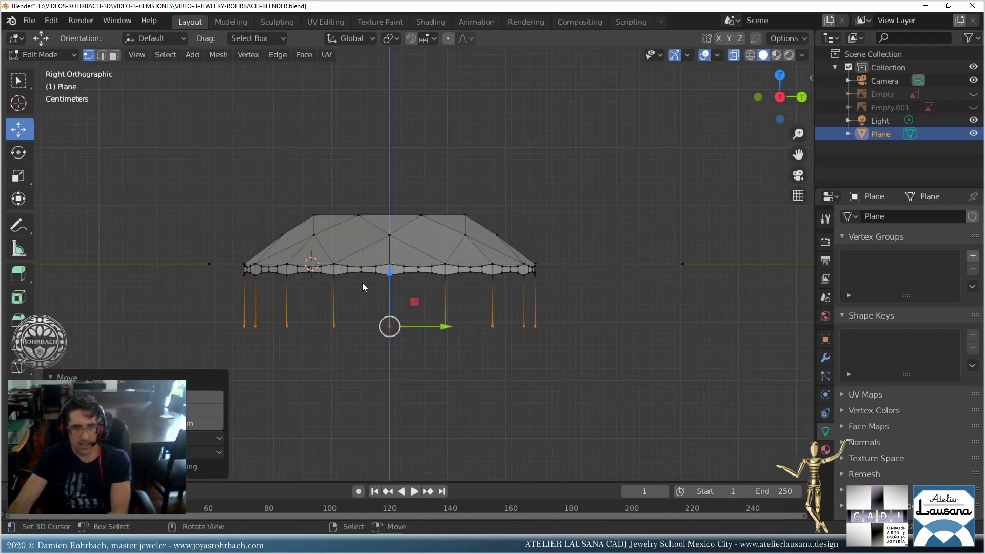
left_click_drag(389, 279, 390, 300)
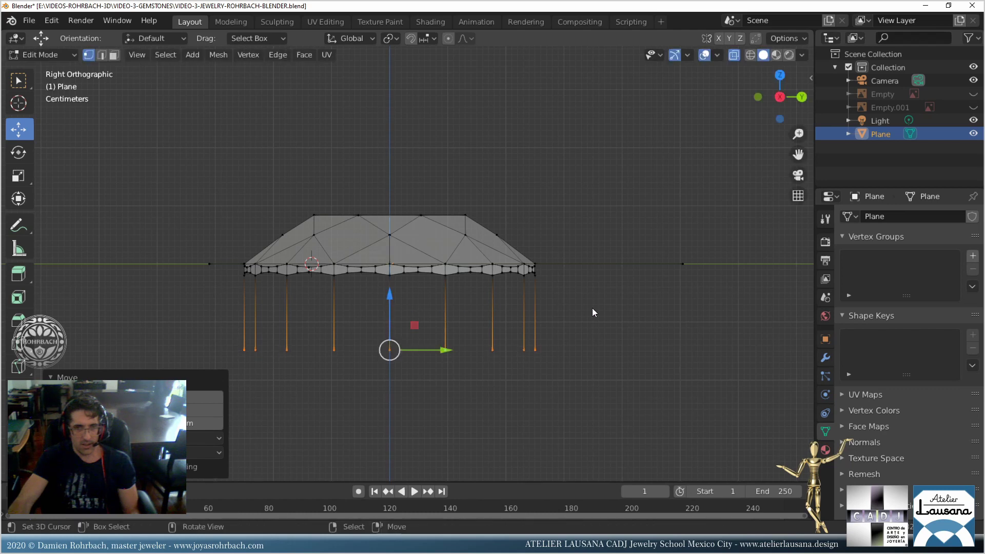
Scale the extruded pavilion points inward to about 0.6, raise them slightly towards the girdle, and save.
key("s")
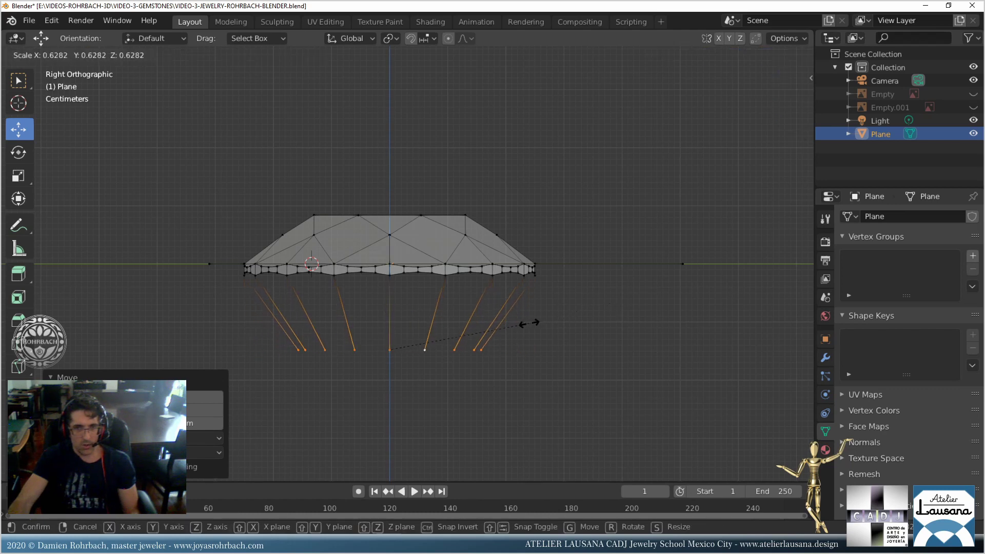
left_click(520, 324)
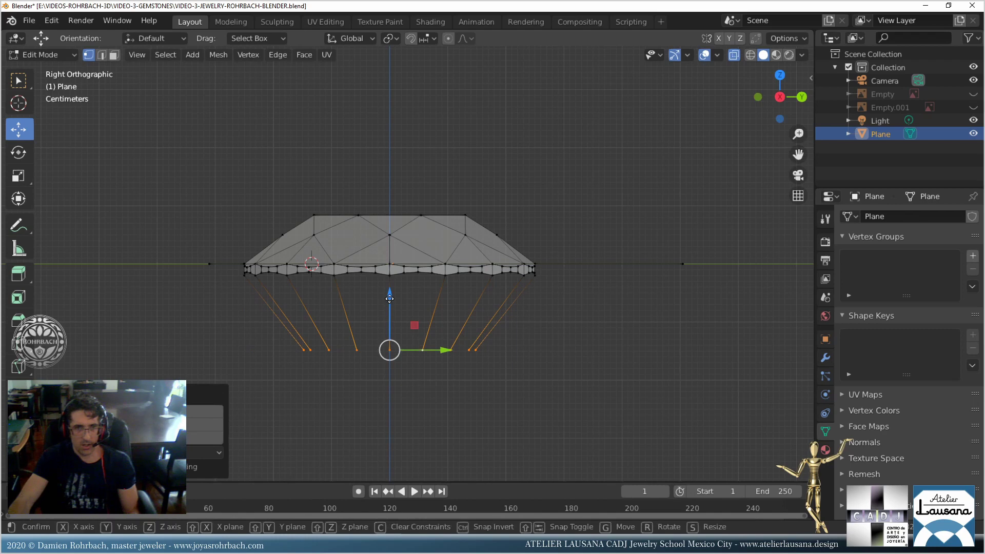
left_click_drag(389, 318, 384, 279)
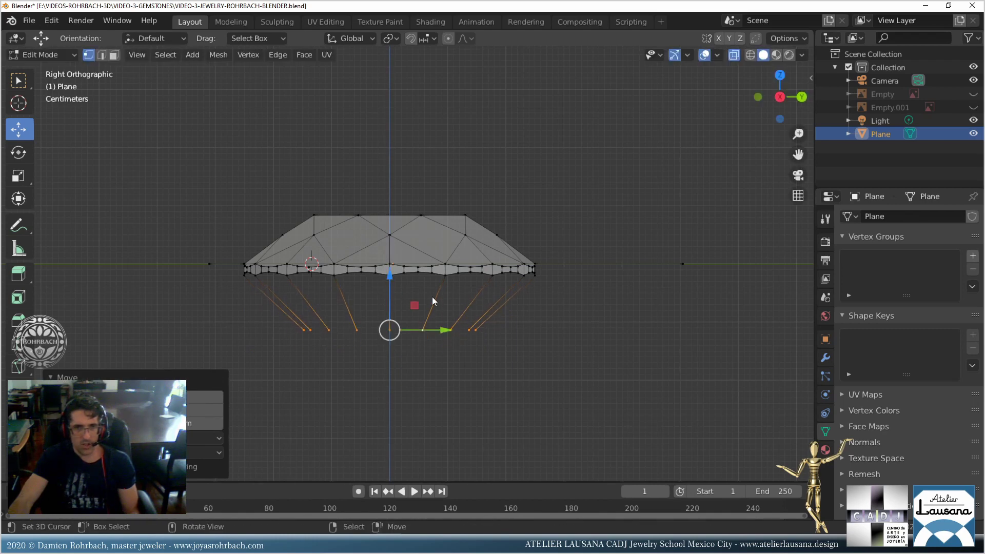
key("ctrl+s")
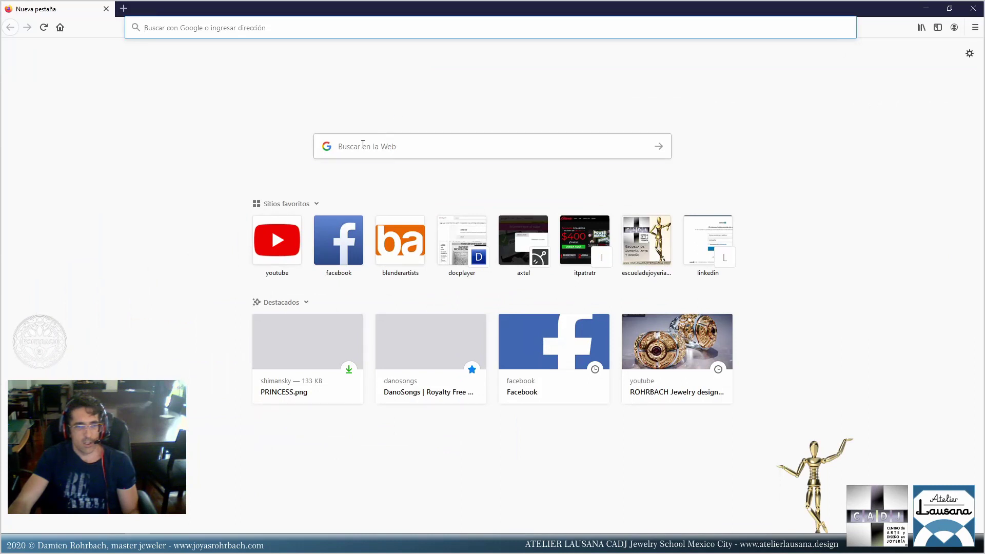
Search the web for "diamond cut model".
left_click(363, 144)
type("diamond")
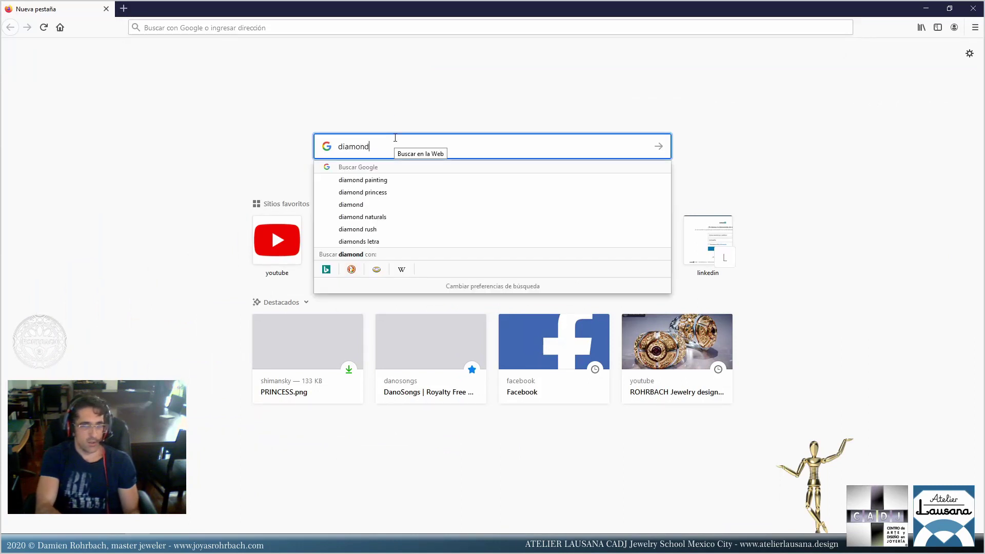
type(" cut")
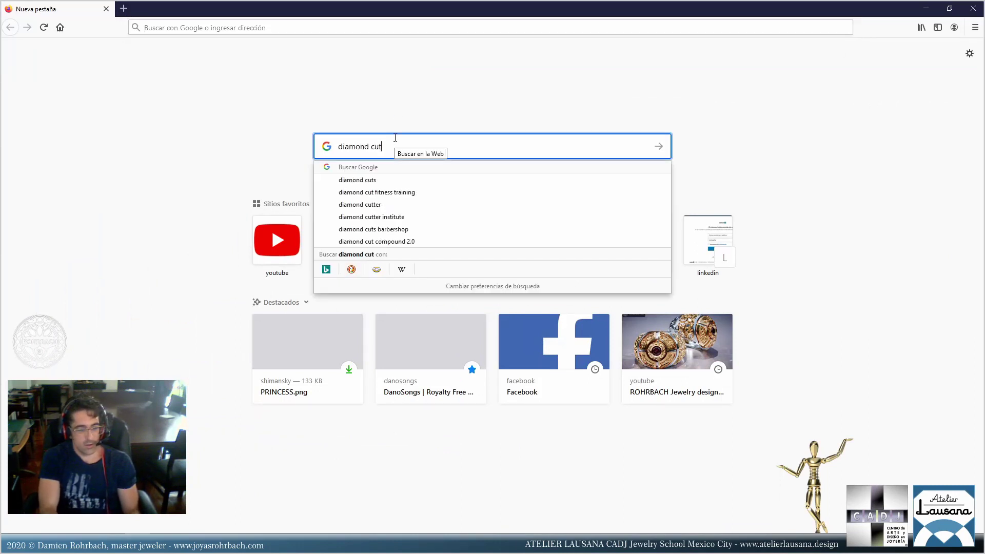
type(" model")
key("Return")
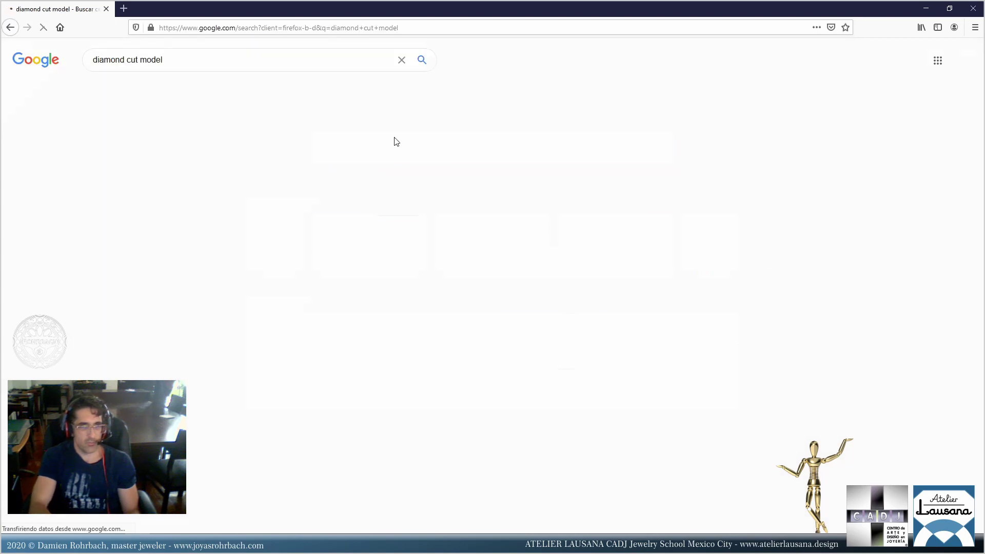
Change the web search to "diamond cut reference" and show the image results.
double_click(177, 64)
type("refe")
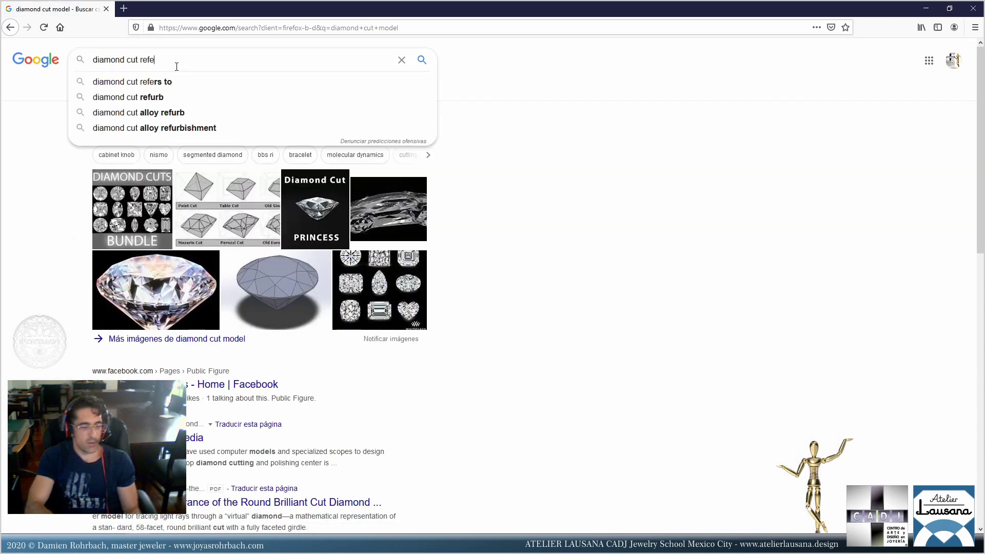
type("r")
type("ence")
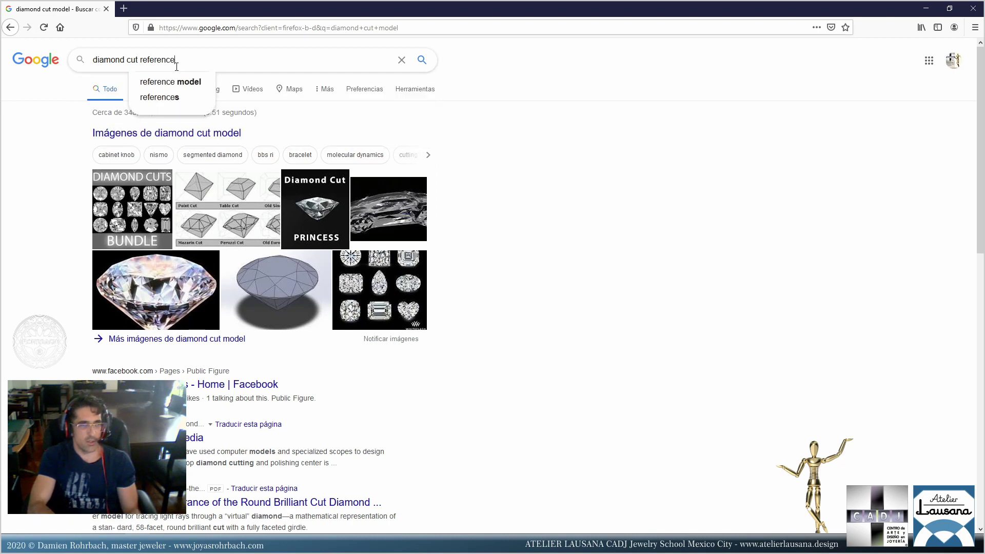
key("Return")
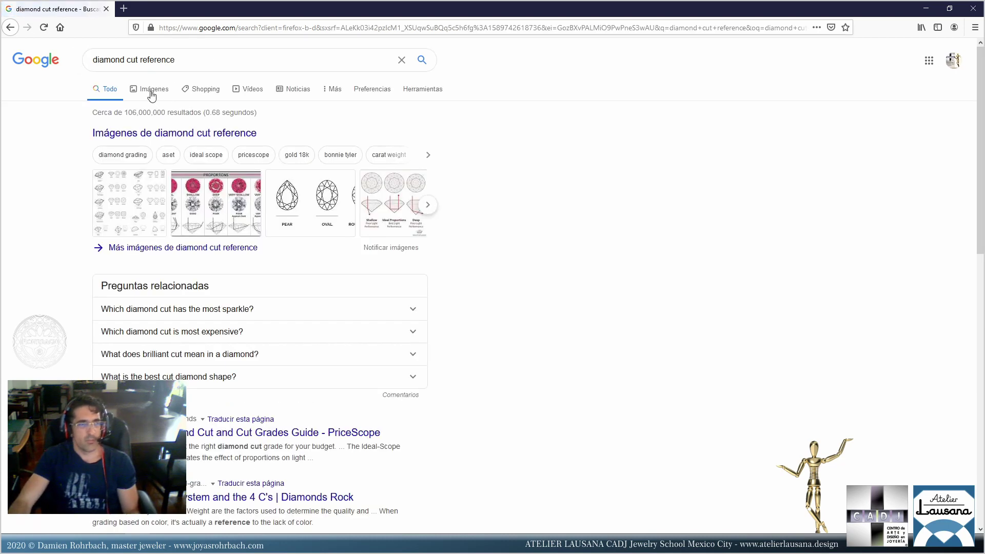
left_click(151, 89)
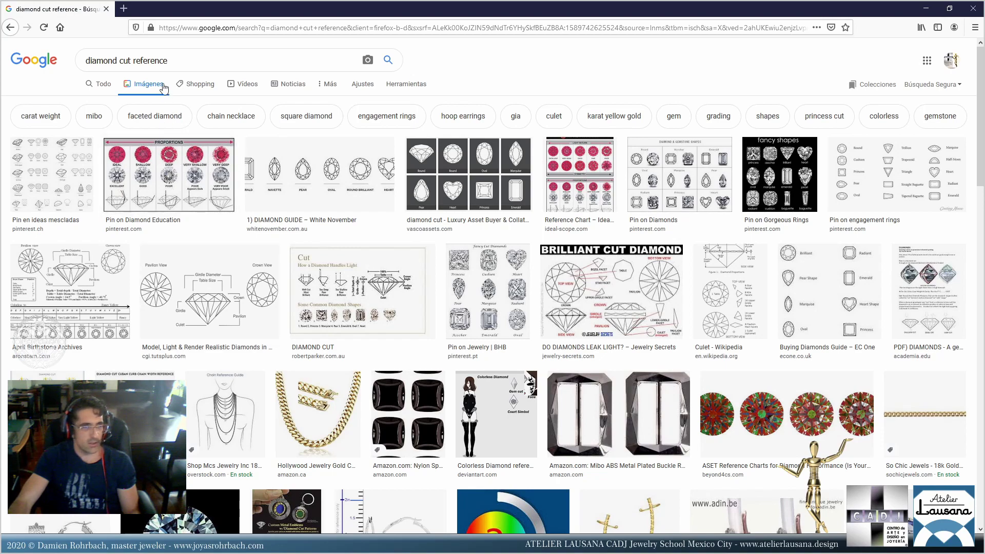
Search the images for "diamond cut angles" and open the Tolkowsky Ideal Cut proportions diagram.
left_click(155, 61)
type("angles")
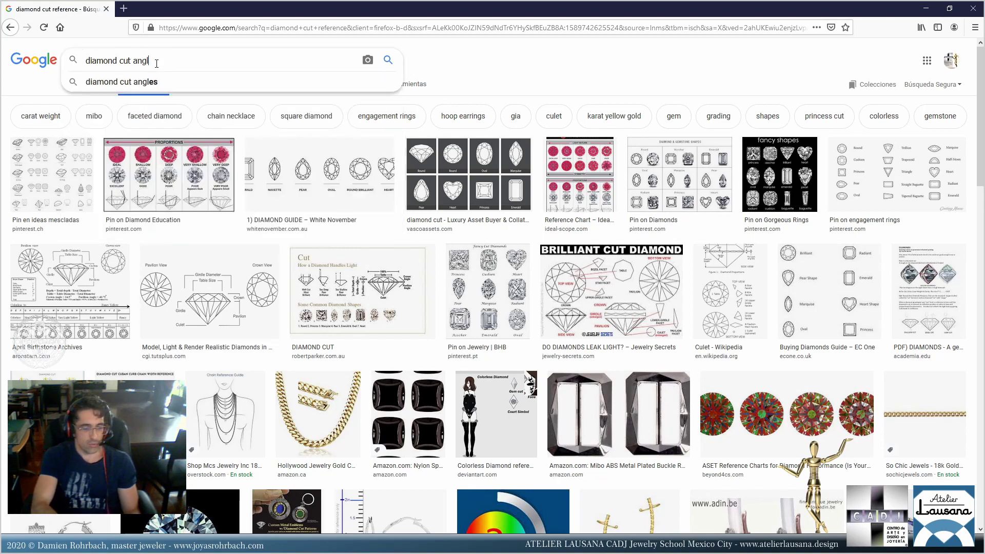
key("Return")
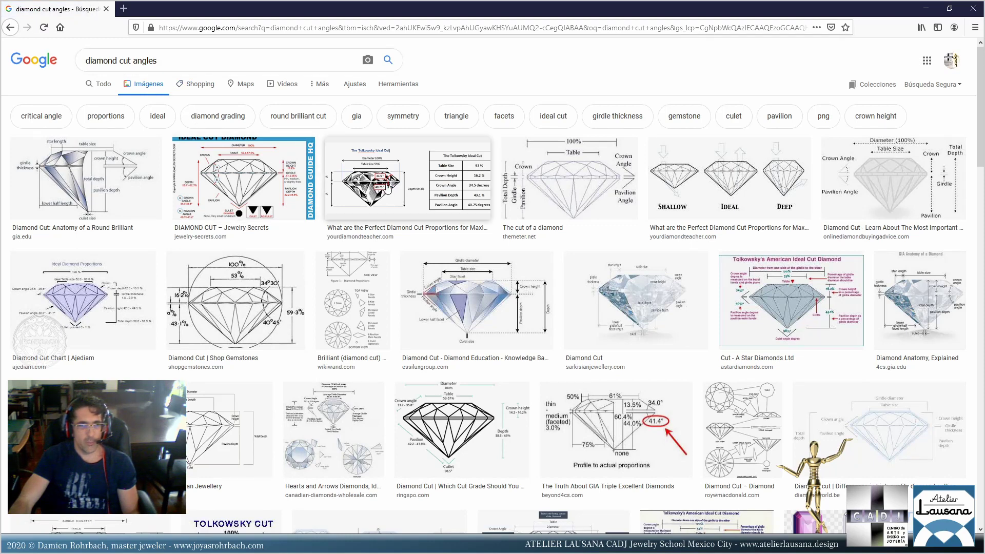
left_click(409, 204)
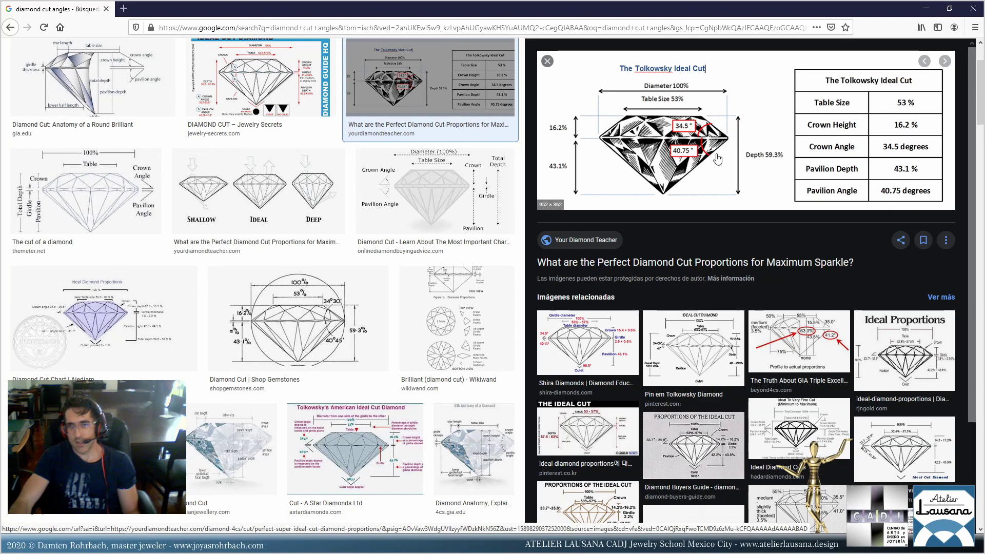
Compare the related ideal-cut diagrams for the crown and pavilion angles of a round brilliant.
left_click(698, 358)
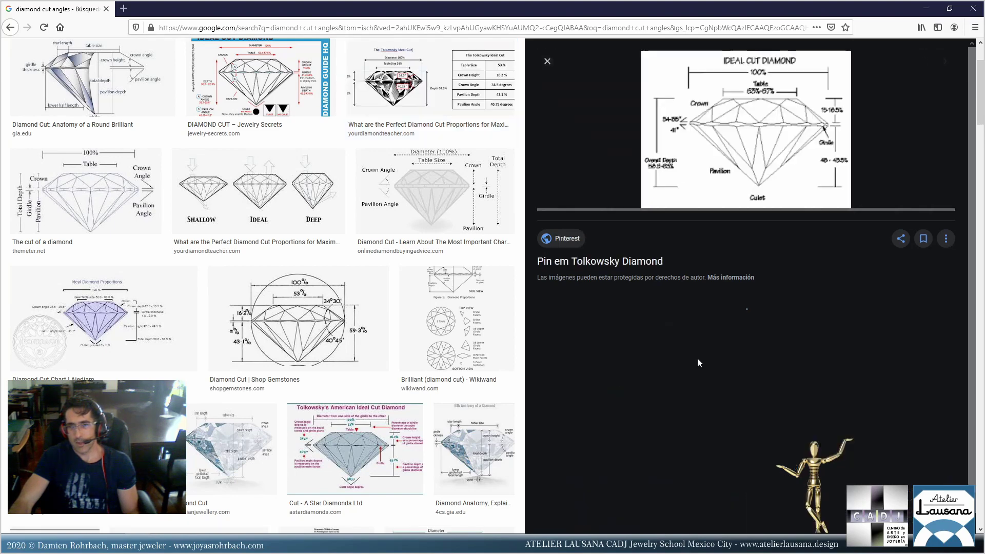
left_click(824, 165)
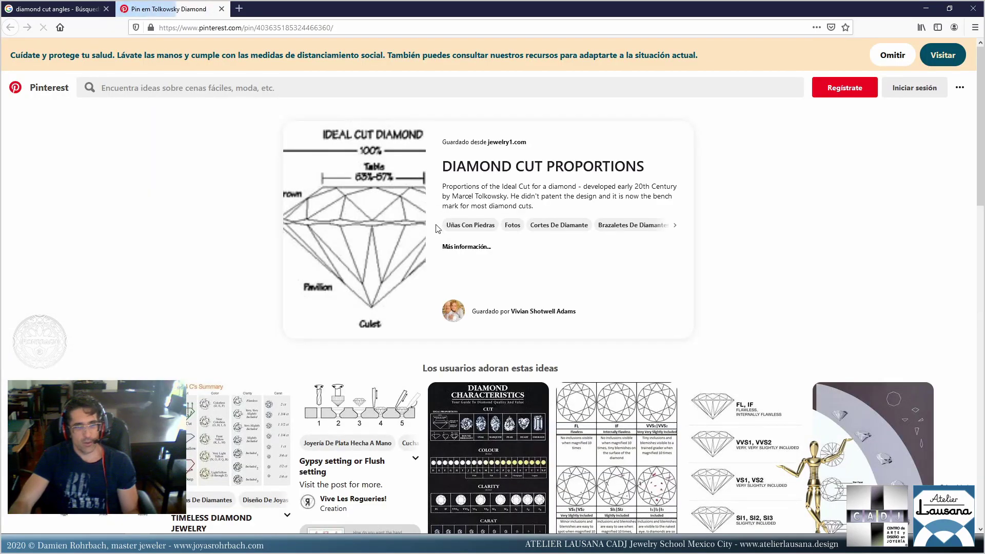
left_click(222, 8)
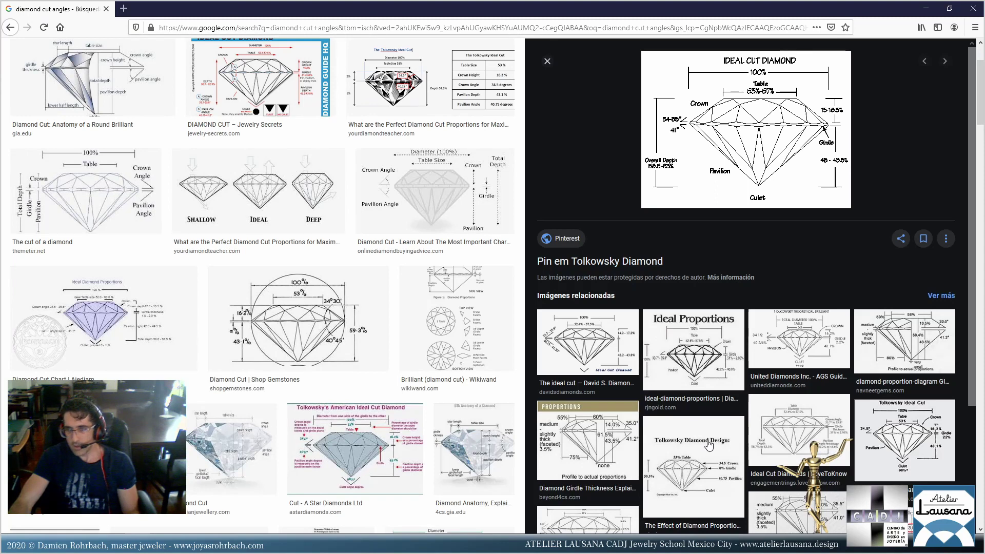
left_click(900, 458)
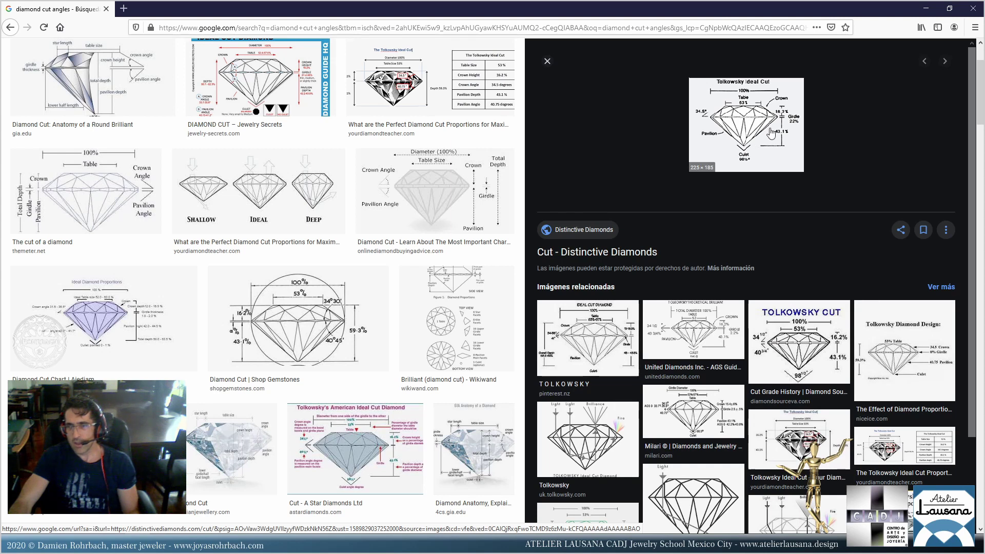
left_click(790, 349)
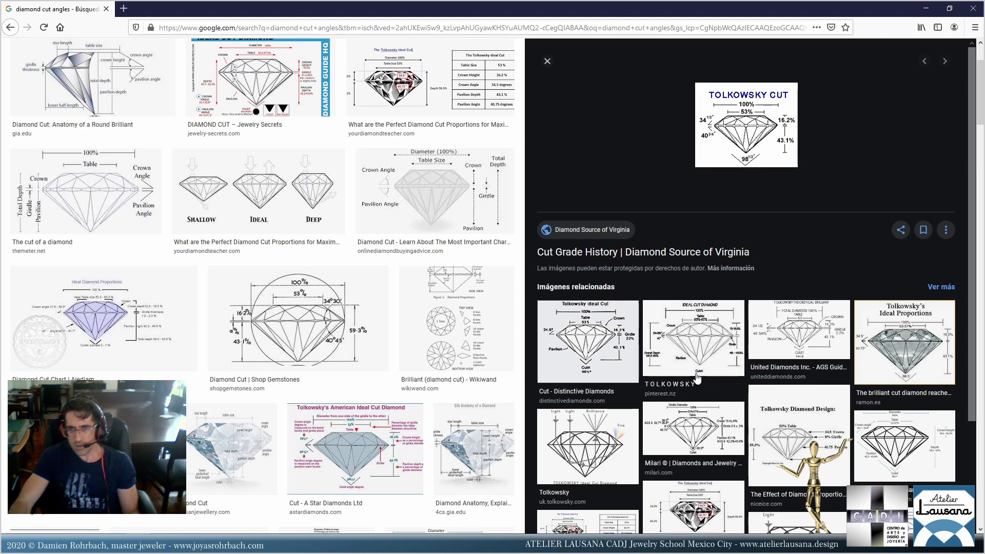
scroll(707, 425, "down", 3)
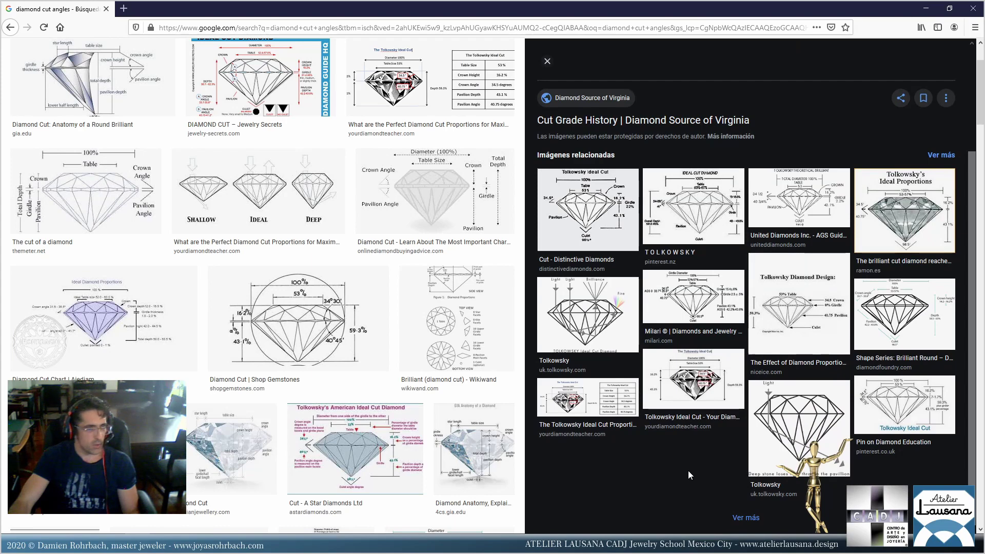
Switch back to Blender, deselect the mesh, and add a loose two-vertex guide edge in the empty space above the crown.
key("alt+Tab")
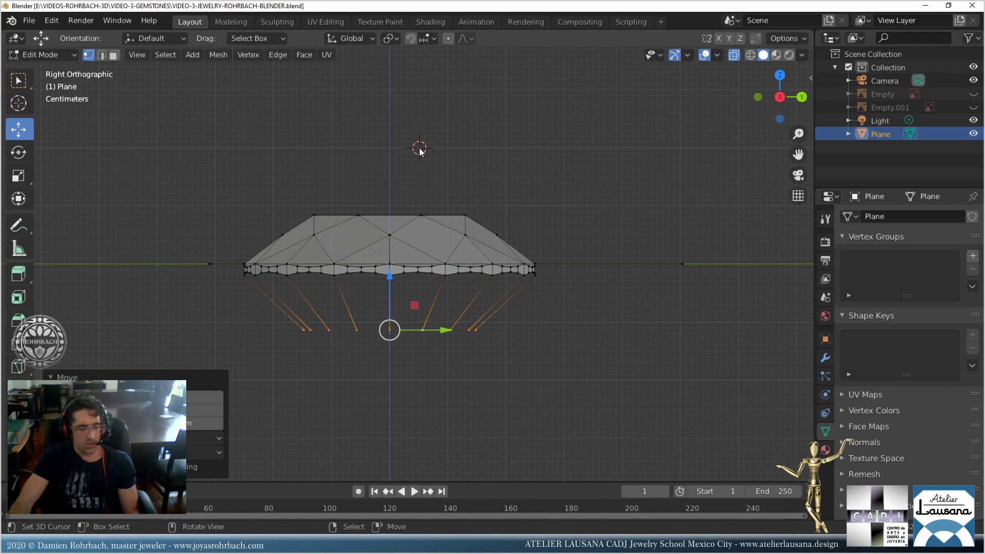
key("alt")
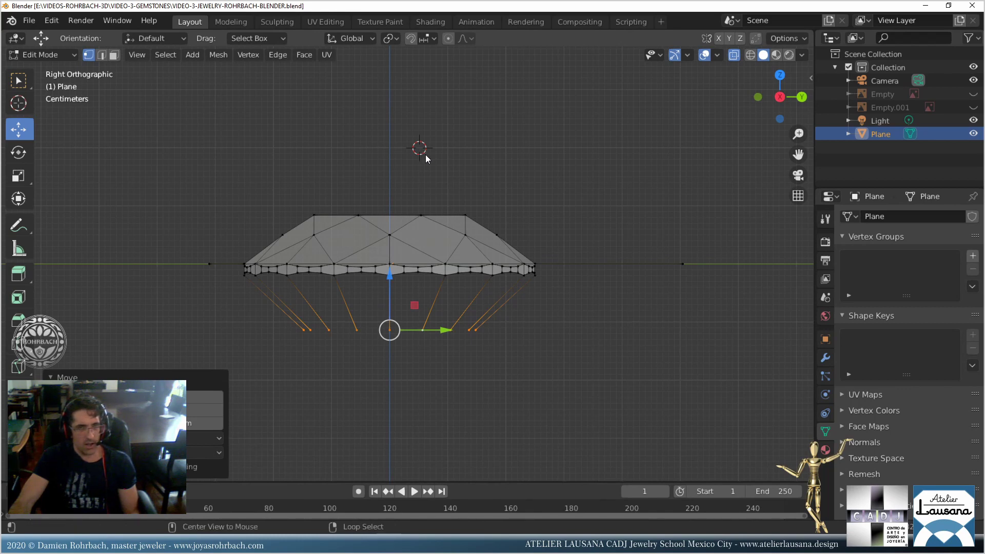
key("alt+a")
left_click(554, 180)
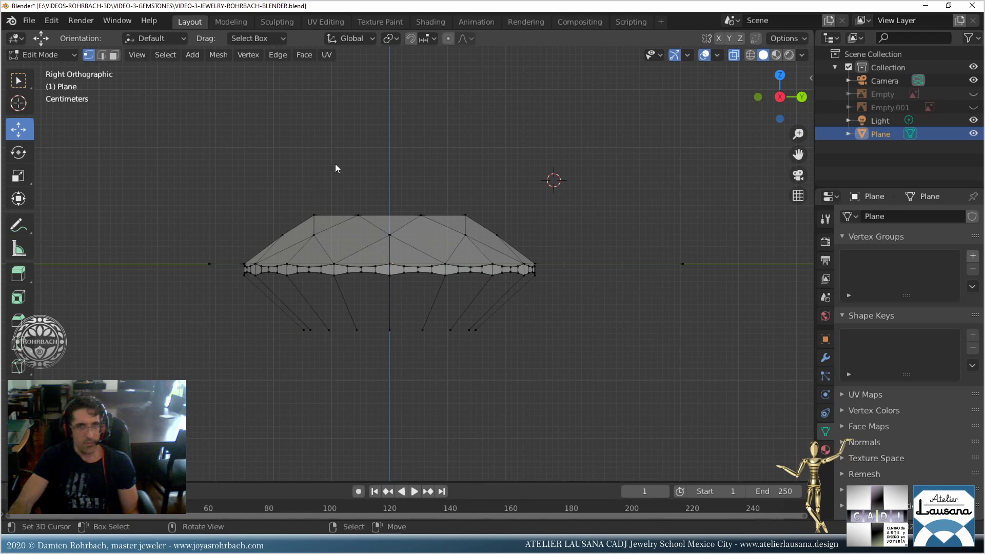
left_click(295, 162)
left_click_drag(295, 162, 483, 116)
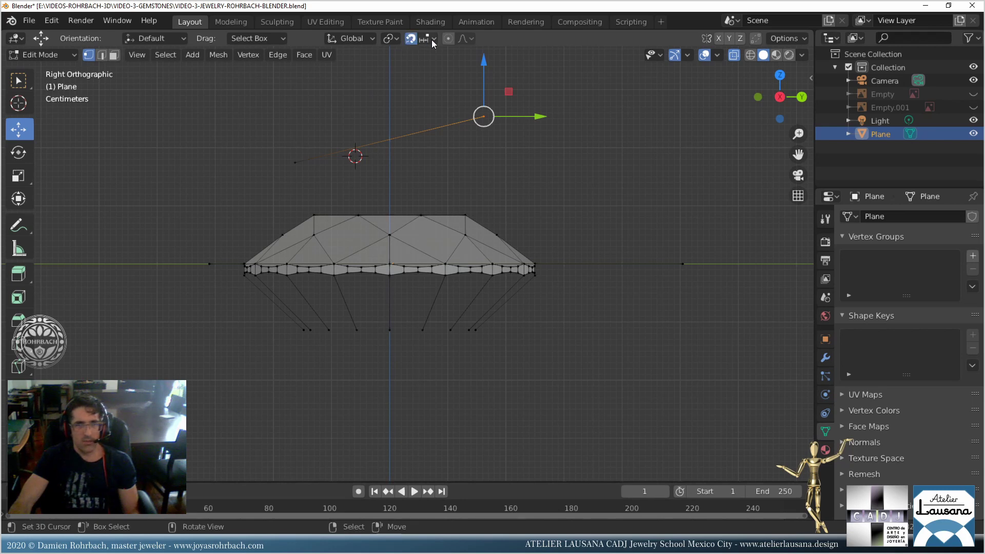
Level the guide edge horizontally by snapping both end vertices to the grid, using Increment snapping with Absolute Grid Snap.
left_click_drag(490, 119, 510, 149)
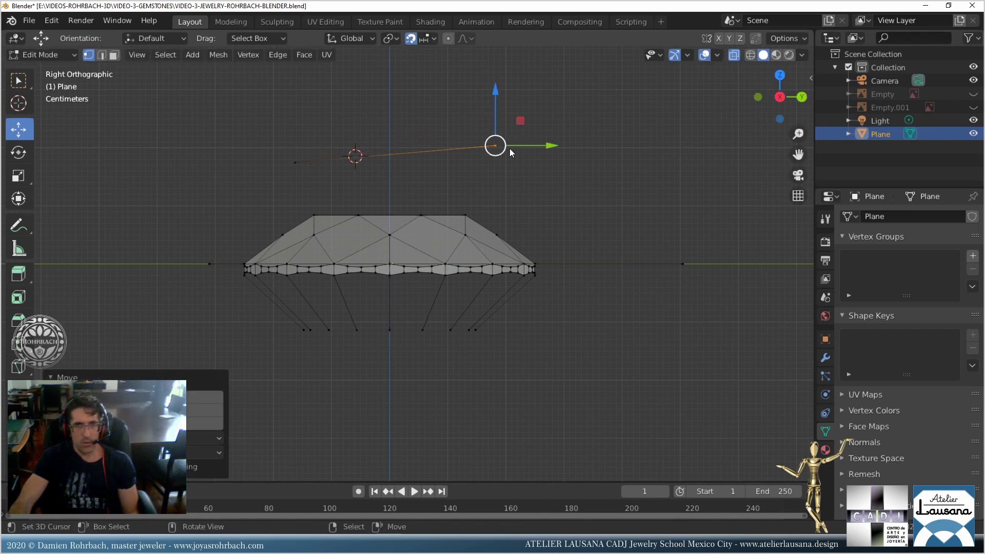
left_click(434, 38)
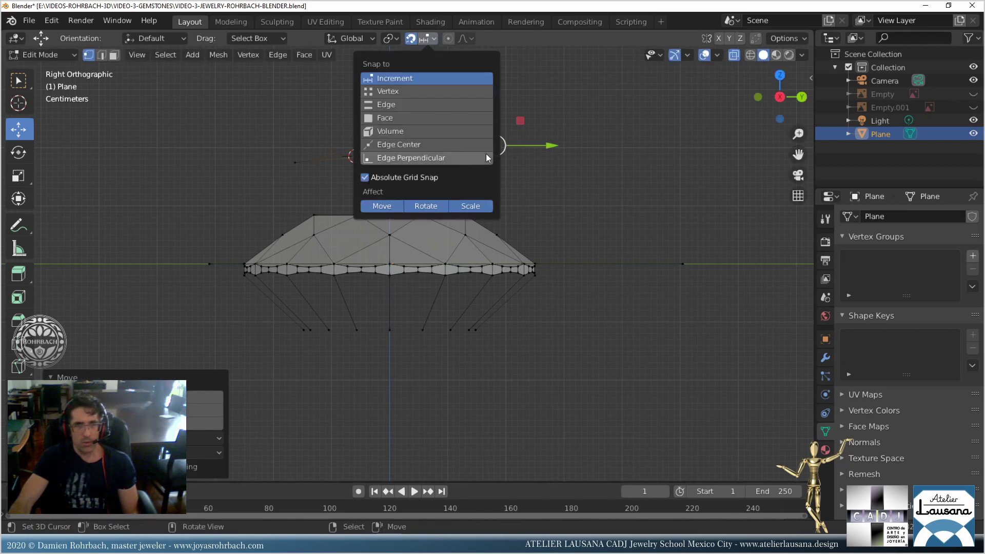
left_click_drag(499, 147, 514, 150)
left_click(296, 162)
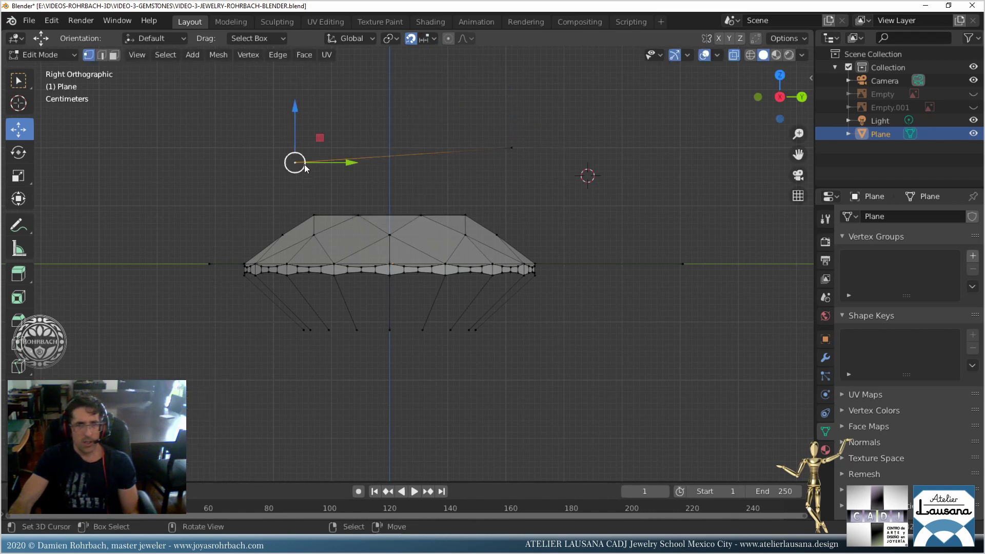
left_click_drag(300, 163, 277, 143)
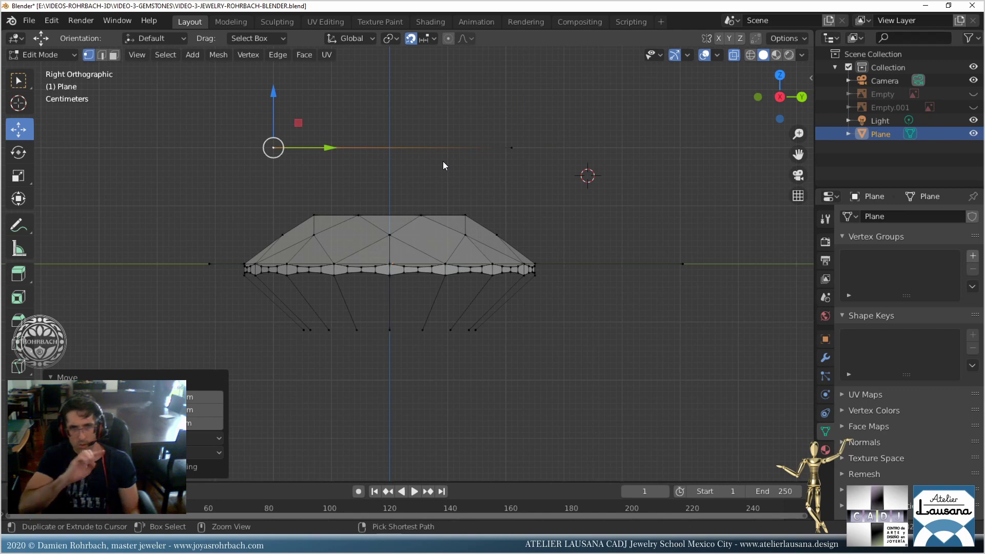
Select both end vertices of the horizontal guide edge and save the file.
key("ctrl+s")
key("a")
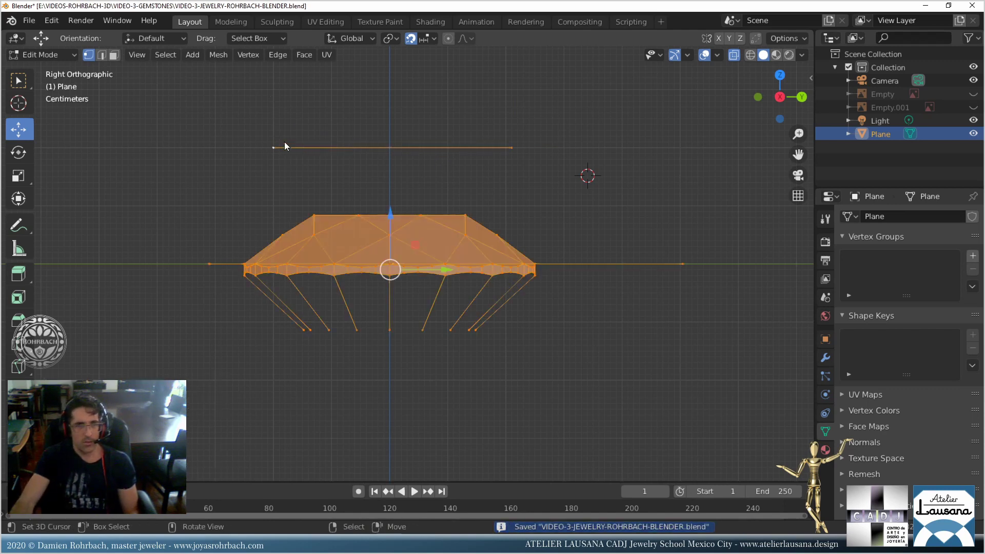
key("ctrl+z")
left_click(514, 146, "shift")
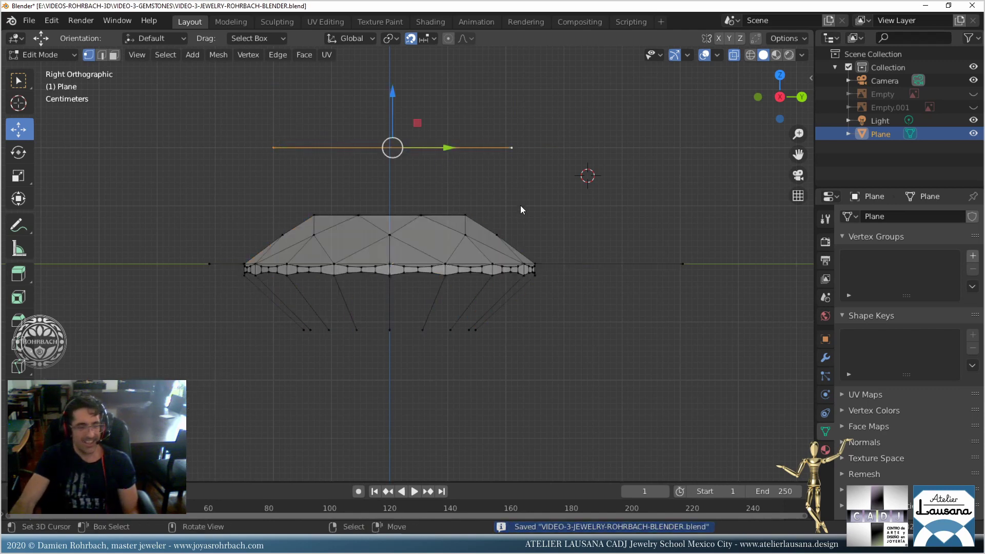
key("ctrl+s")
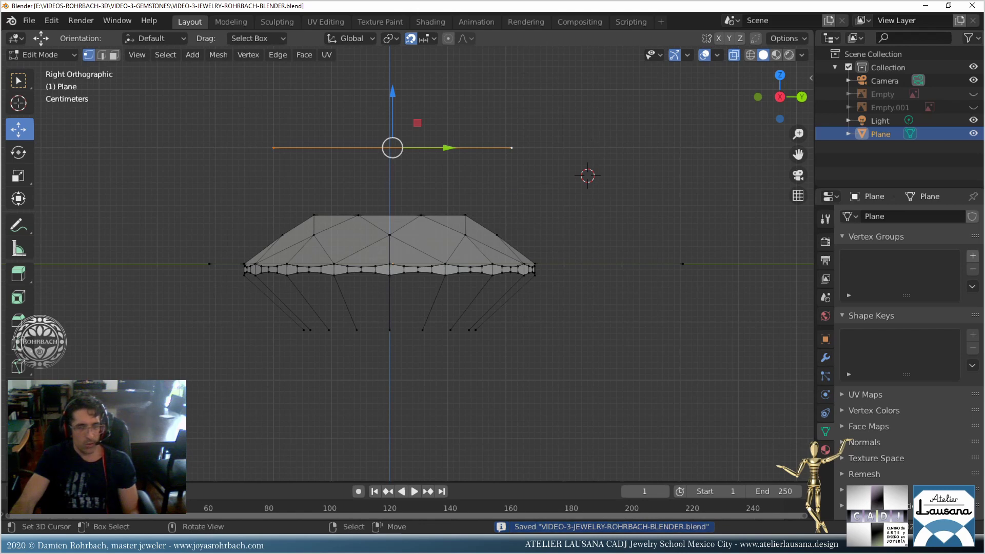
Rotate the guide edge to the reference pavilion angle, move it down against the girdle's lower outer rim, and deselect it.
key("r")
left_click(462, 78)
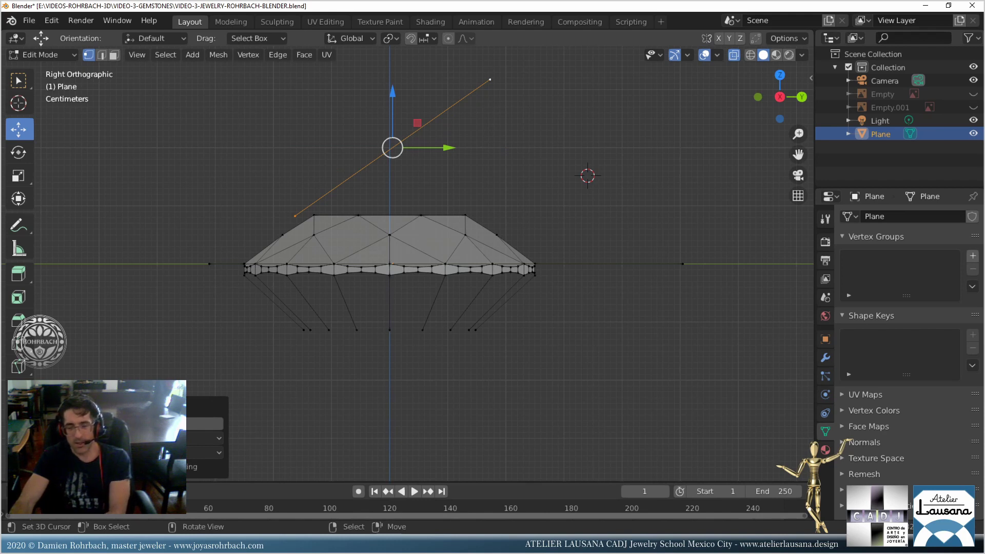
key("Return")
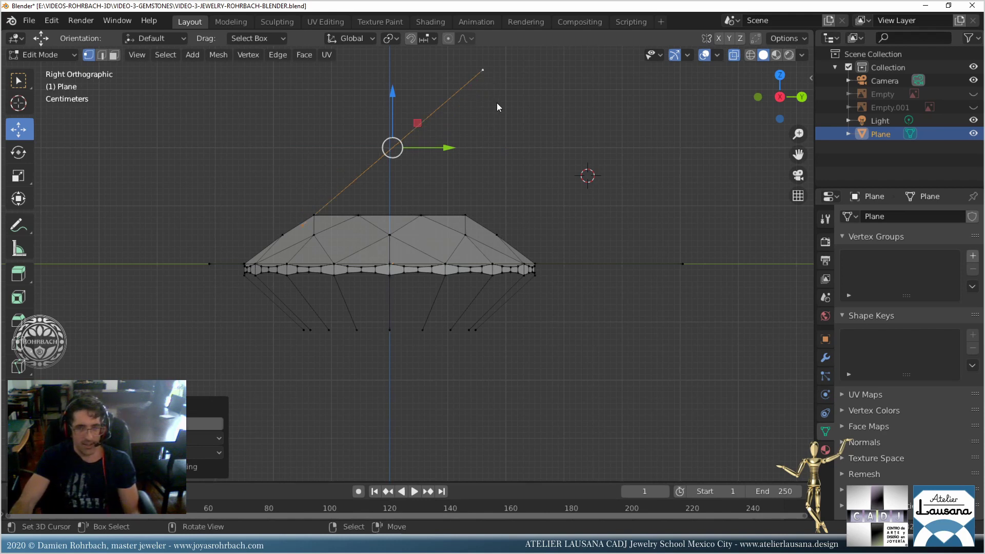
key("g")
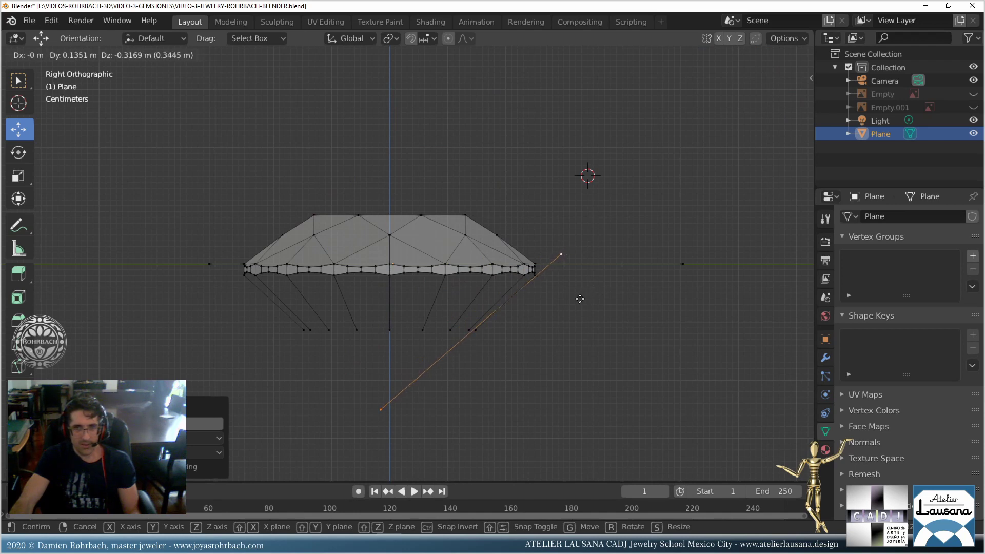
left_click(580, 304)
left_click(499, 329)
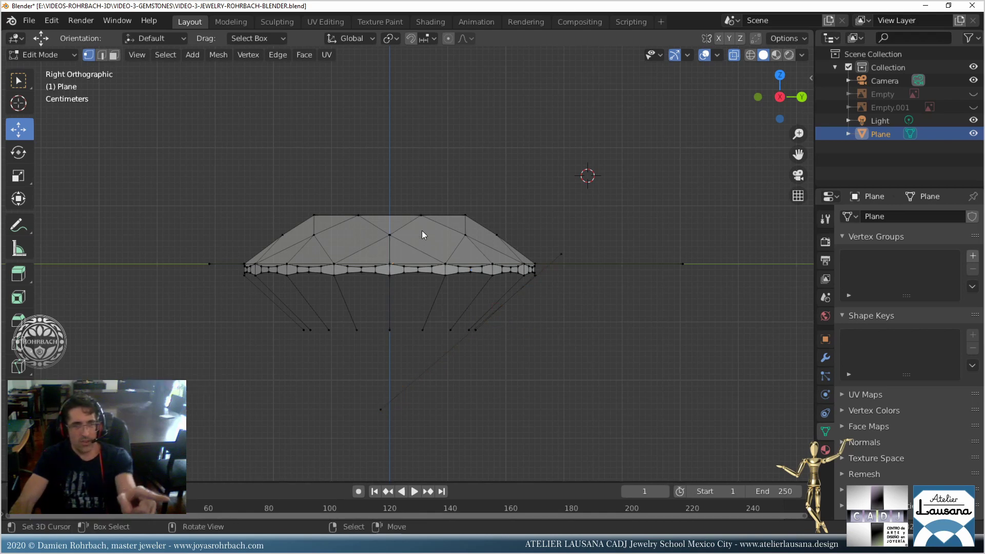
Select the ring of pavilion vertices below the girdle, raise it slightly along Z toward the guide line, and save the file.
key("b")
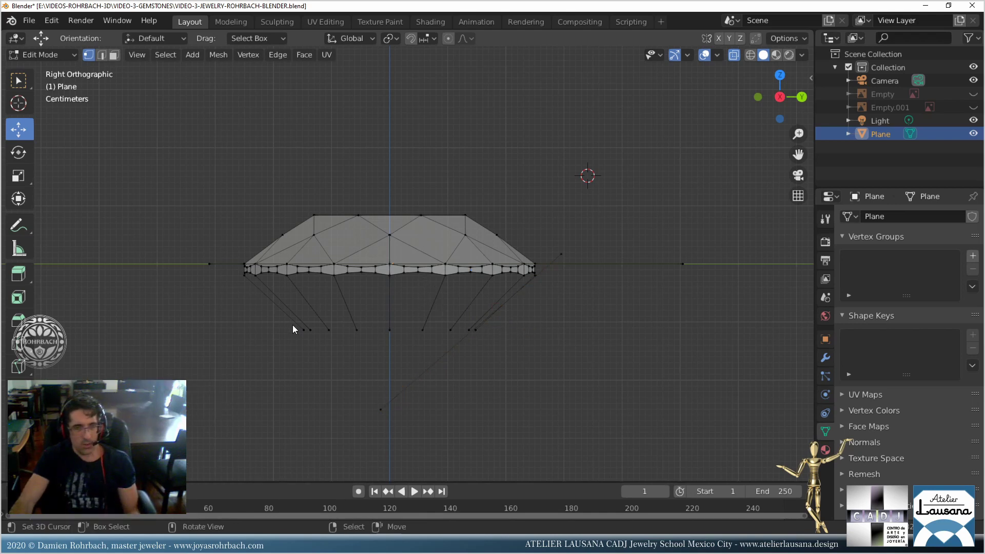
left_click_drag(262, 318, 503, 341)
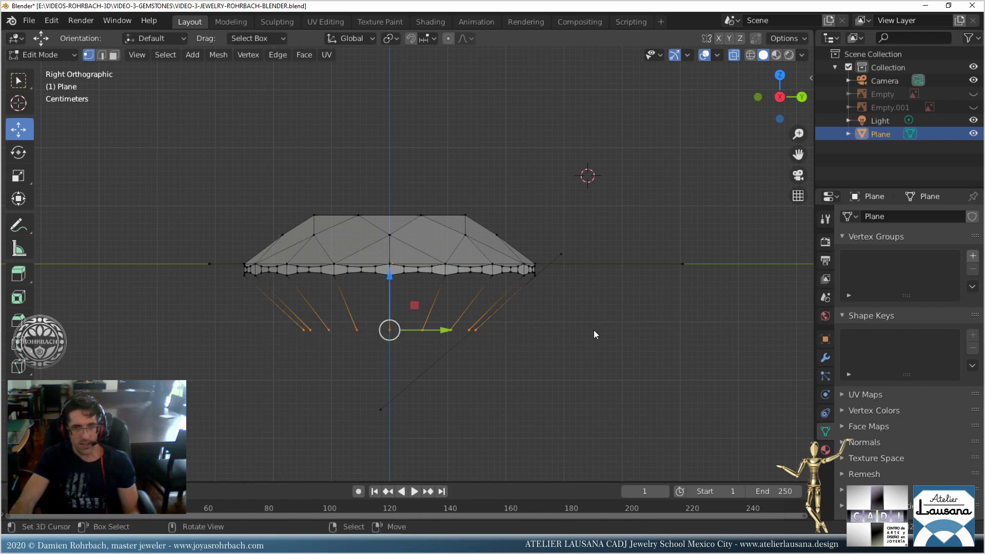
scroll(513, 354, "up", 5)
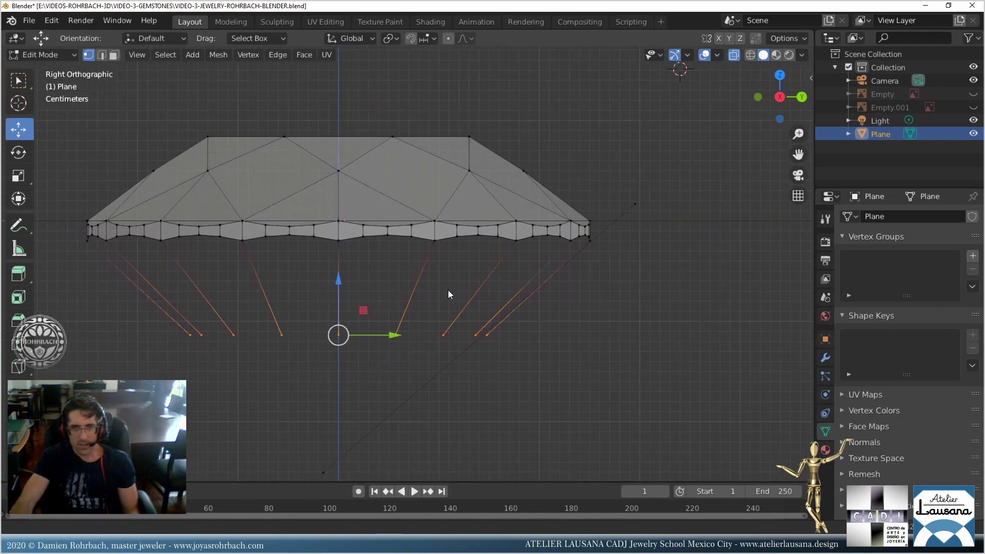
scroll(398, 215, "up", 1)
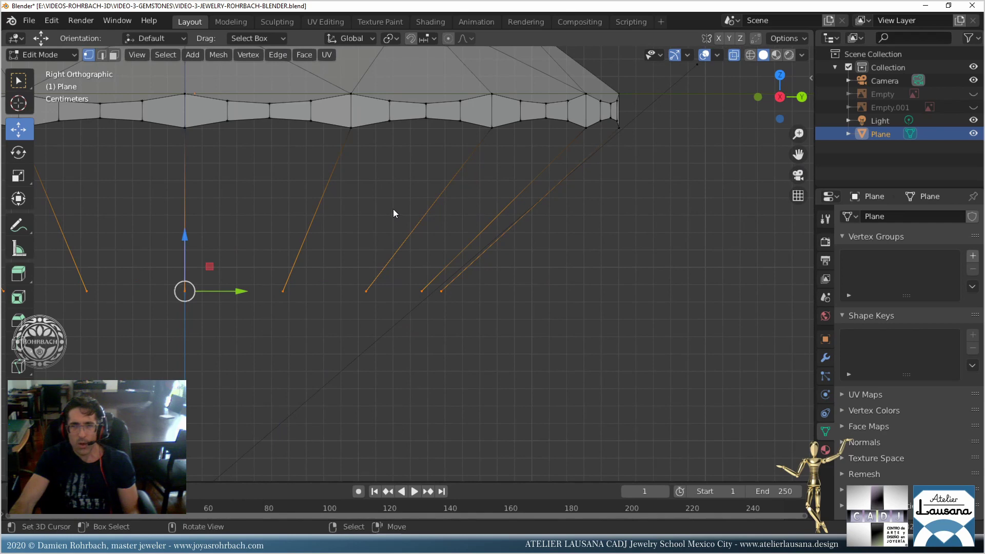
left_click_drag(186, 237, 186, 227)
scroll(399, 286, "down", 4)
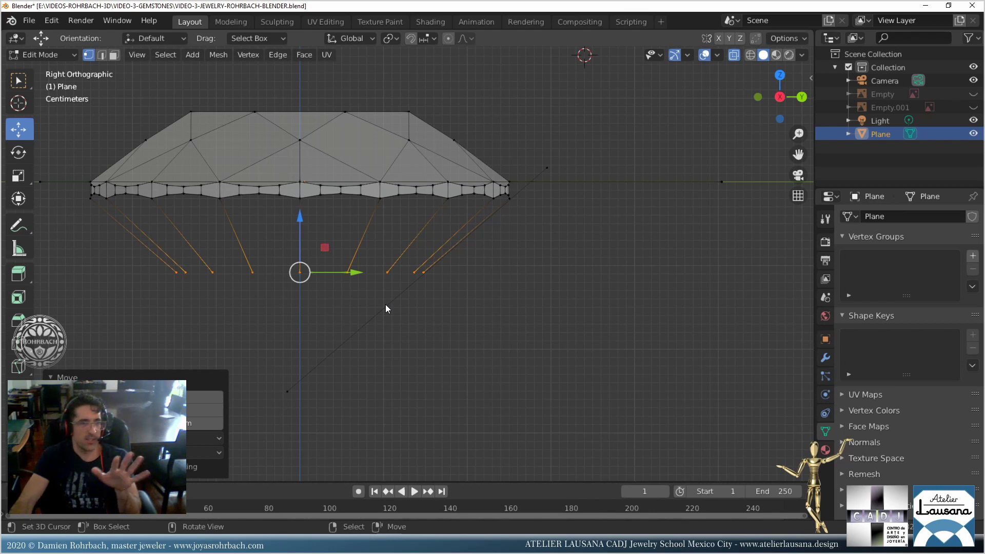
key("ctrl+s")
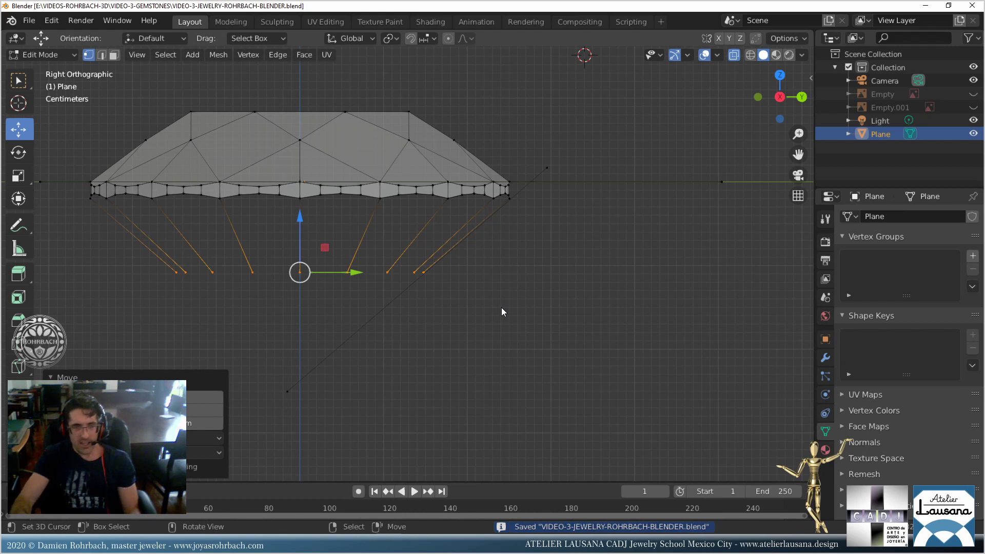
Extrude the pavilion vertex ring, move the new ring straight down, and scale it in toward the central axis.
key("e")
right_click(500, 311)
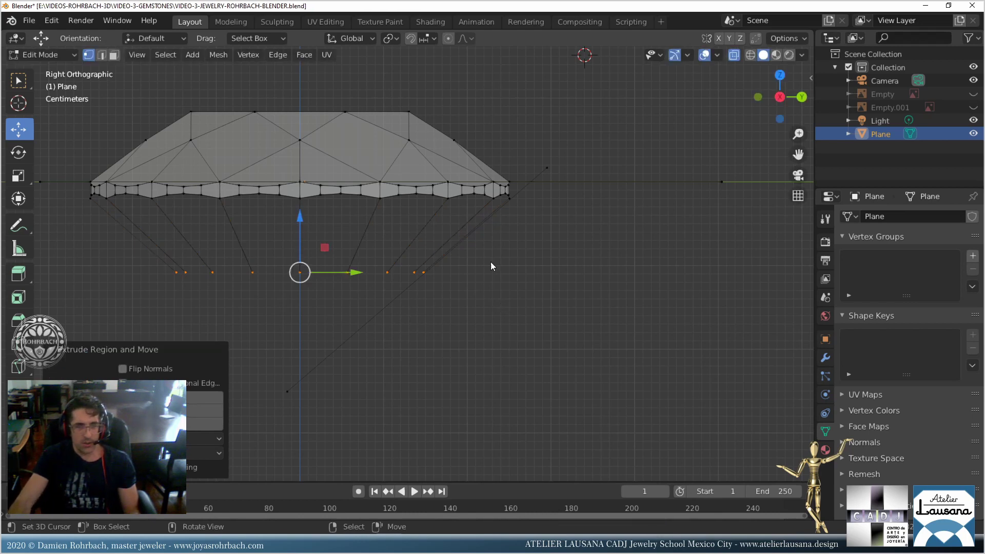
left_click_drag(305, 223, 524, 315)
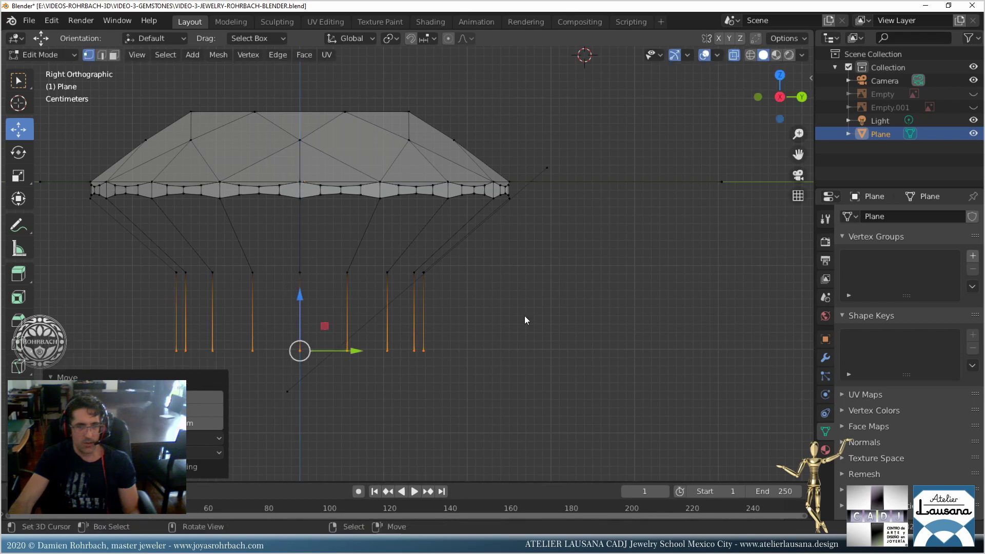
key("s")
left_click(366, 344)
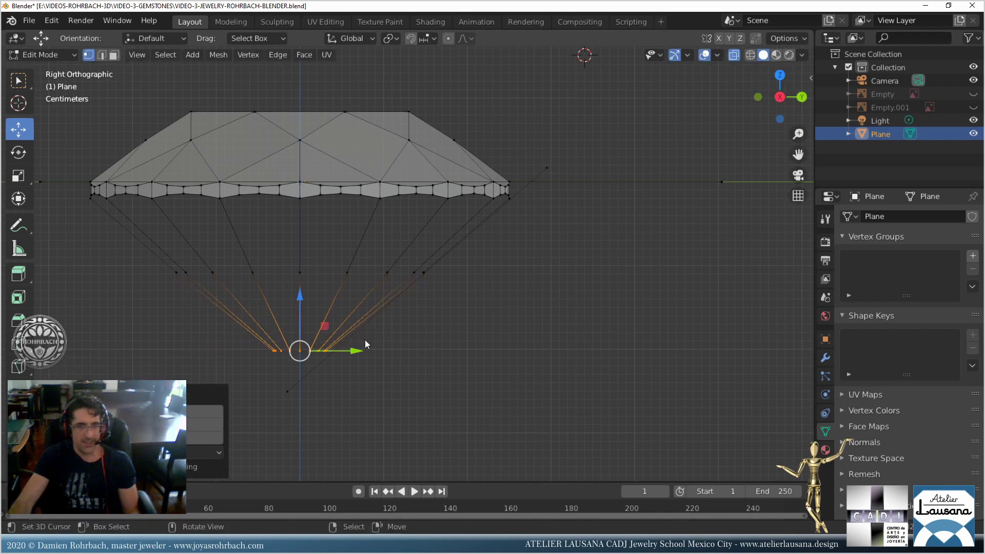
Try to merge the extruded lower ring at its center and lower the resulting point, undoing both operations.
left_click(212, 57)
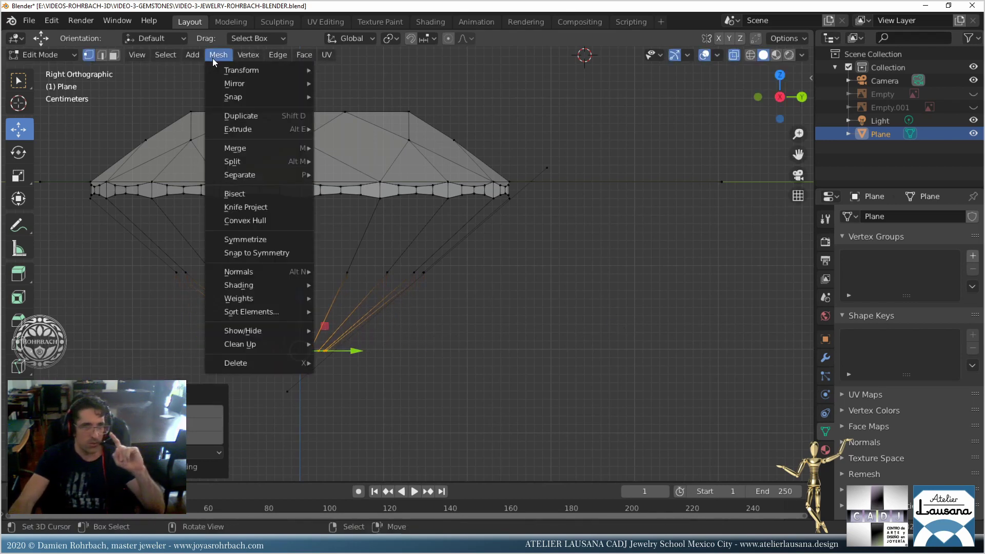
mouse_move(239, 147)
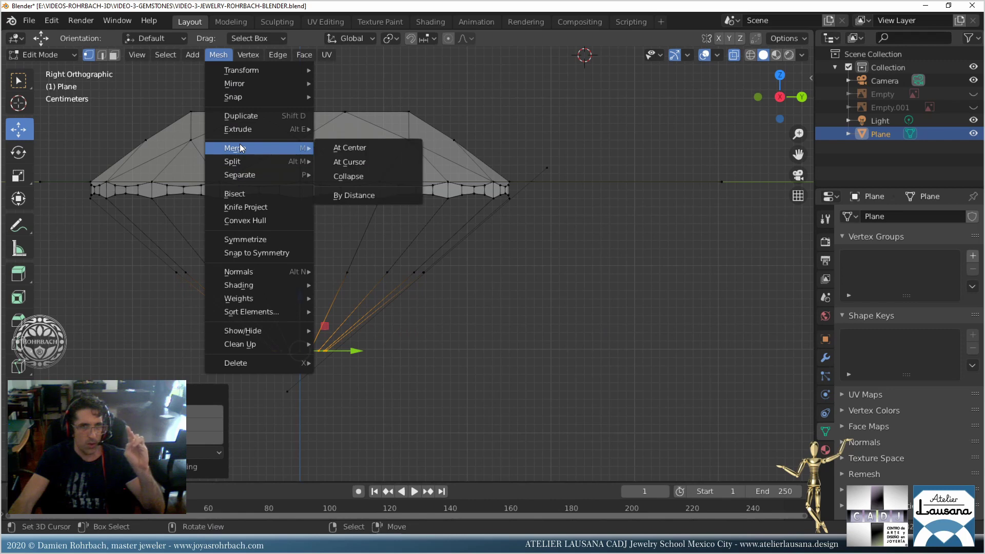
left_click(391, 147)
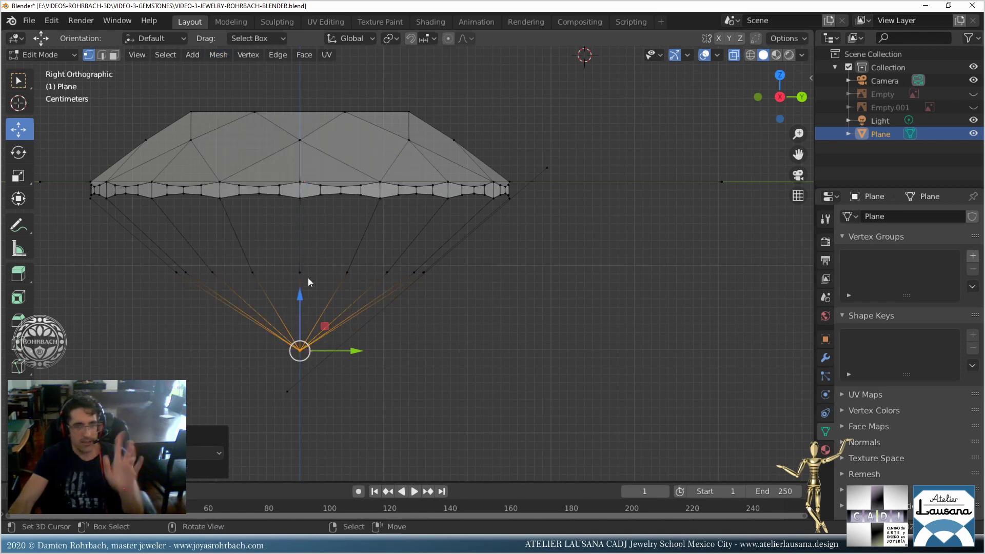
left_click_drag(301, 297, 300, 324)
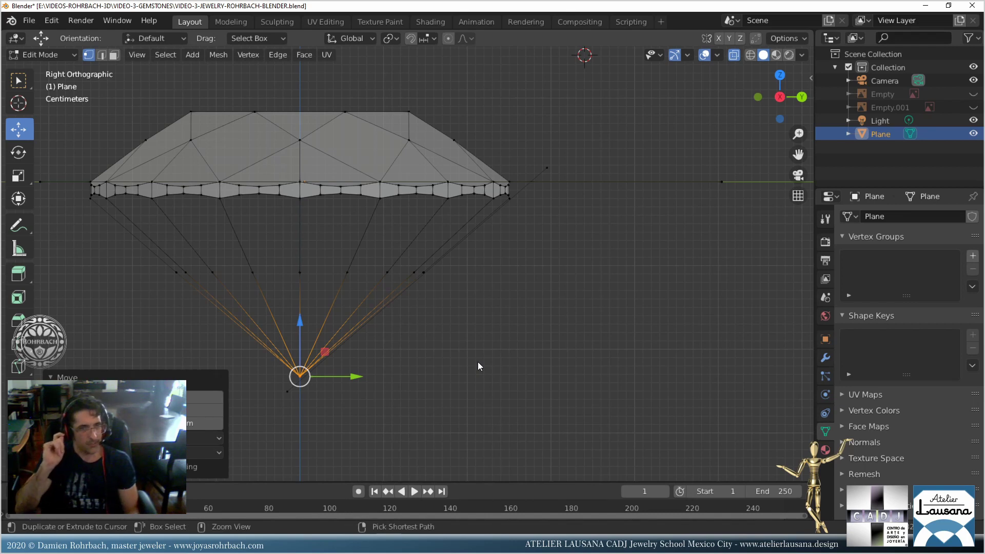
key("ctrl+z")
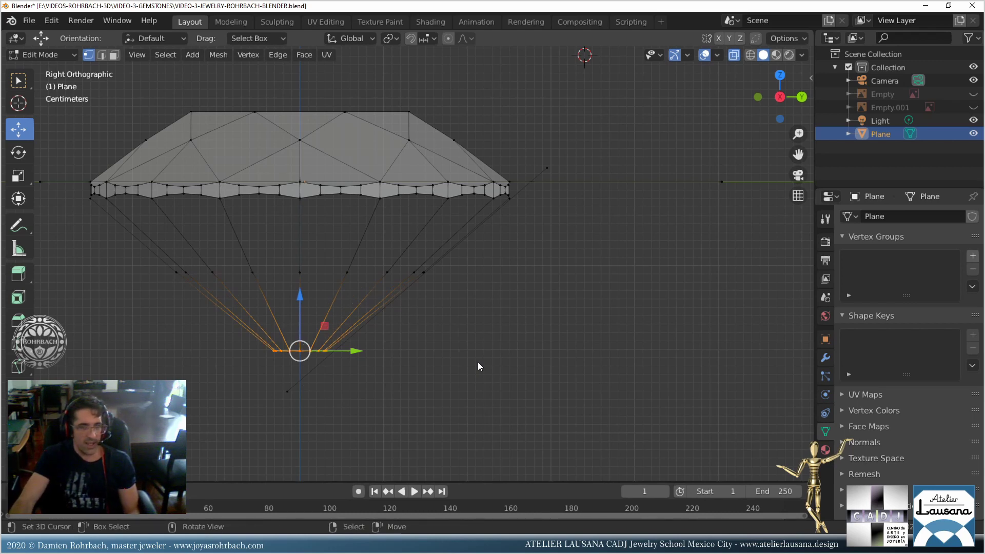
Scale the extruded lower ring down to a tiny culet, lower it to the angled guide line, and save the file.
middle_click_drag(478, 361, 431, 381)
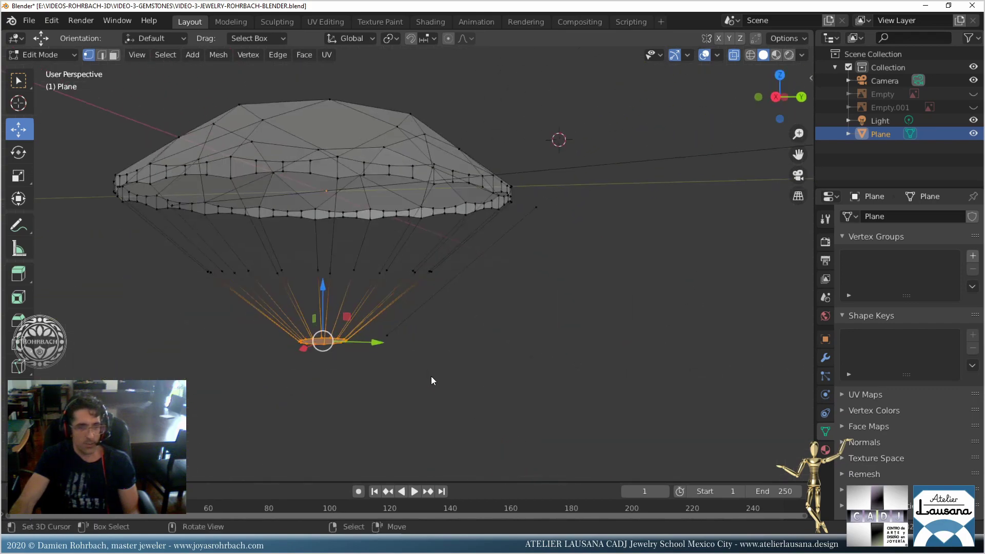
key("KP_7")
key("KP_1")
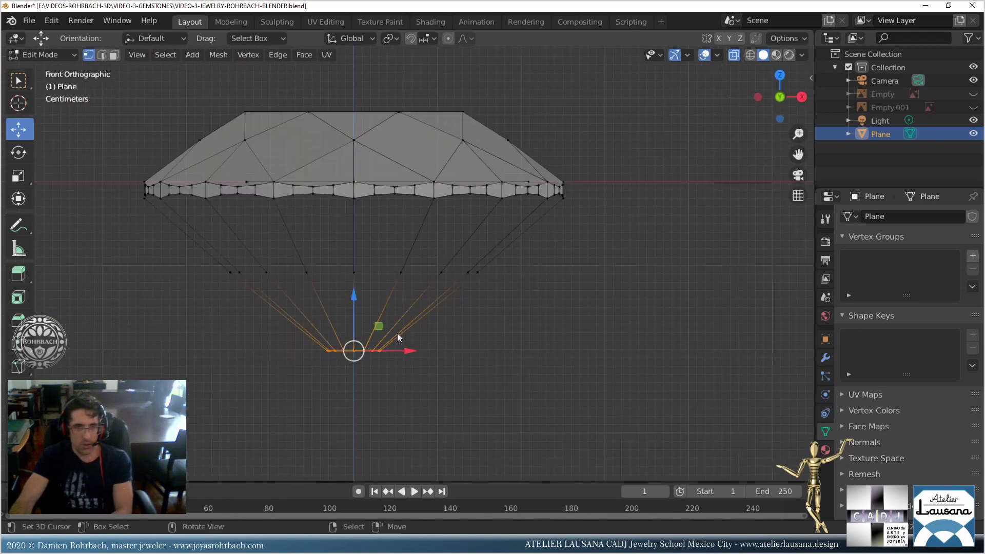
scroll(378, 349, "up", 2)
scroll(450, 353, "down", 3)
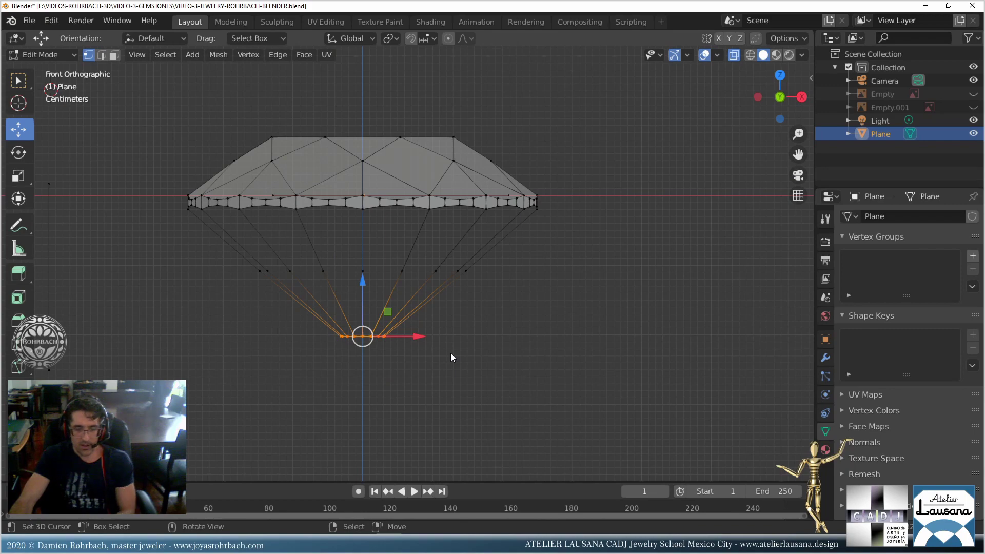
middle_click_drag(450, 357, 436, 358)
key("KP_1")
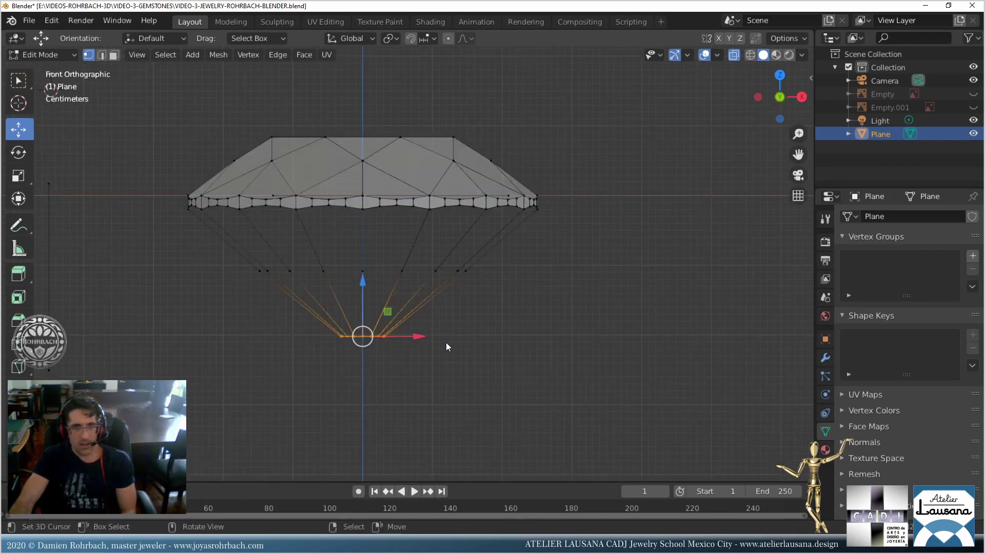
key("KP_3")
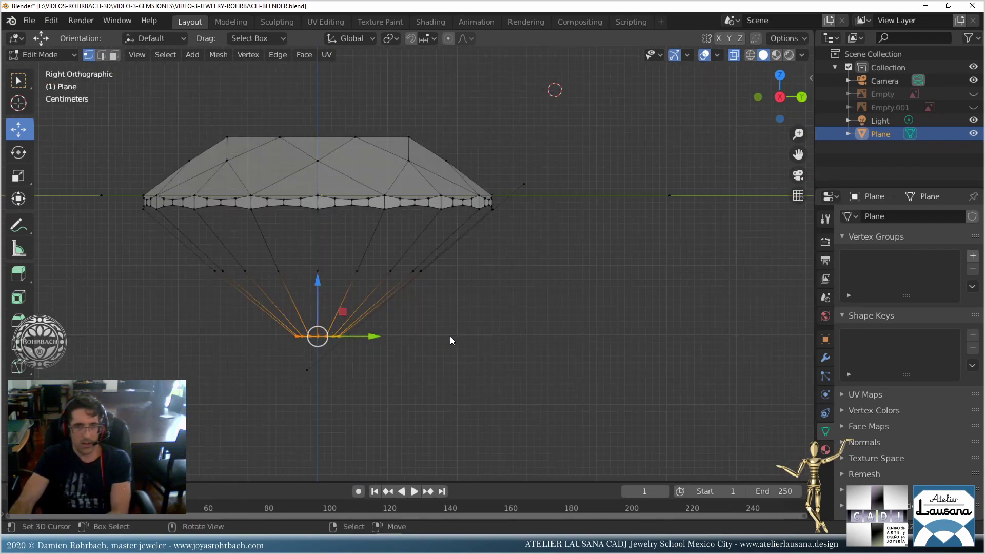
scroll(411, 337, "up", 3)
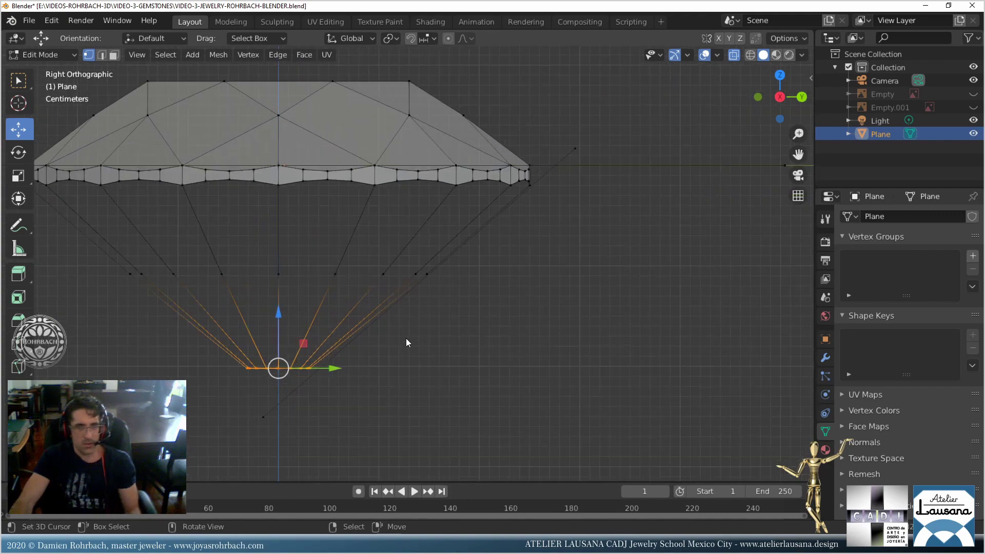
key("s")
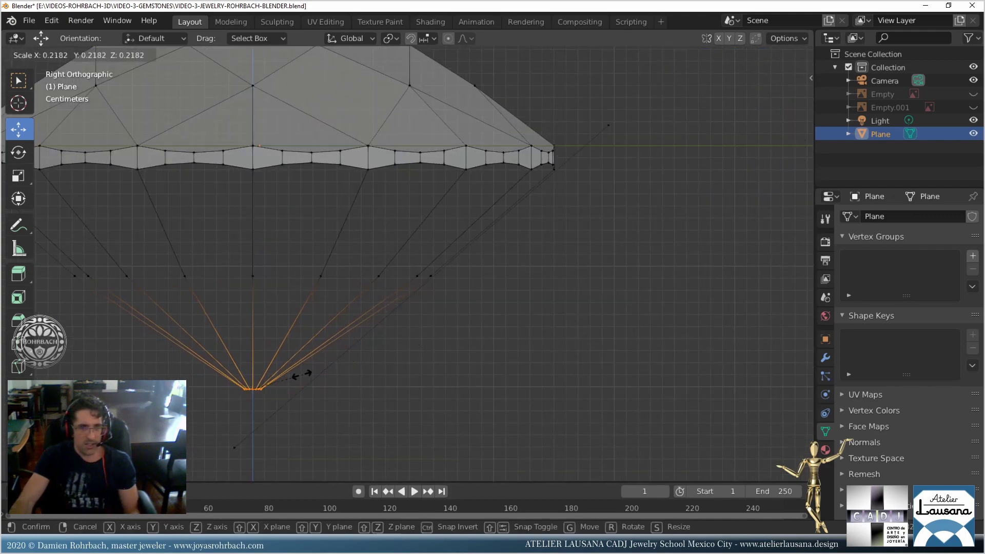
left_click(259, 383)
left_click_drag(251, 337, 252, 372)
scroll(398, 339, "down", 2)
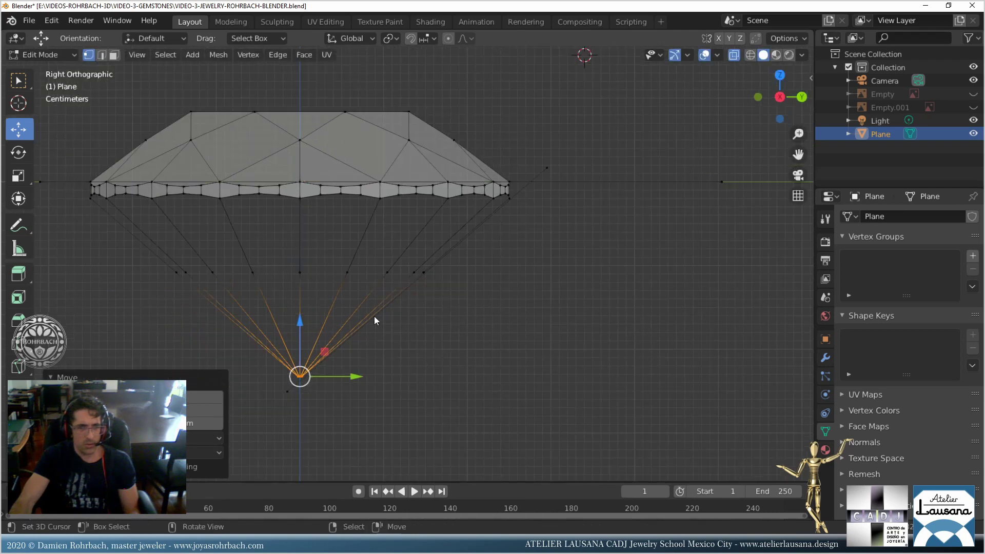
key("ctrl+s")
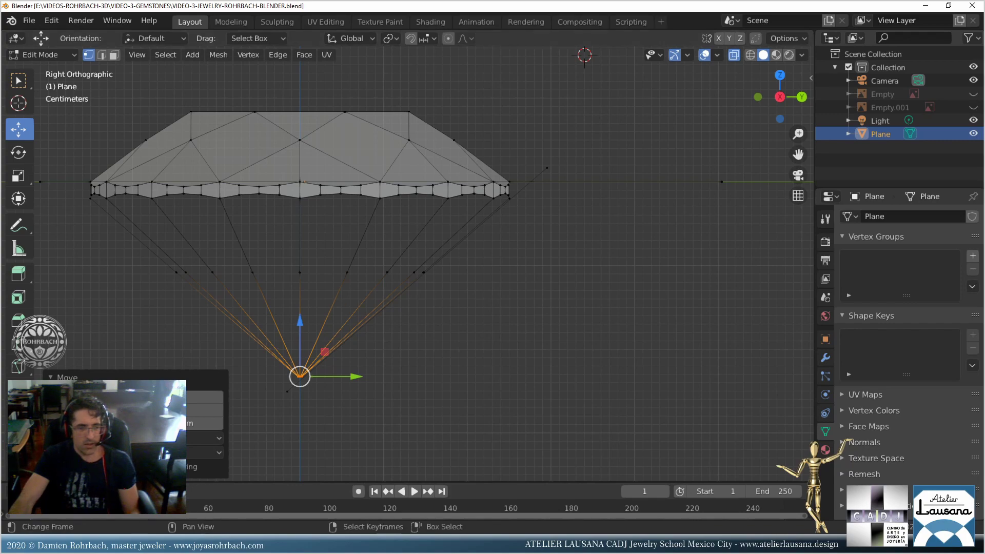
After consulting the browser's diamond-cut references, lower the middle pavilion ring in Blender and scale it to about 0.63 to follow the guide line.
left_click(118, 544)
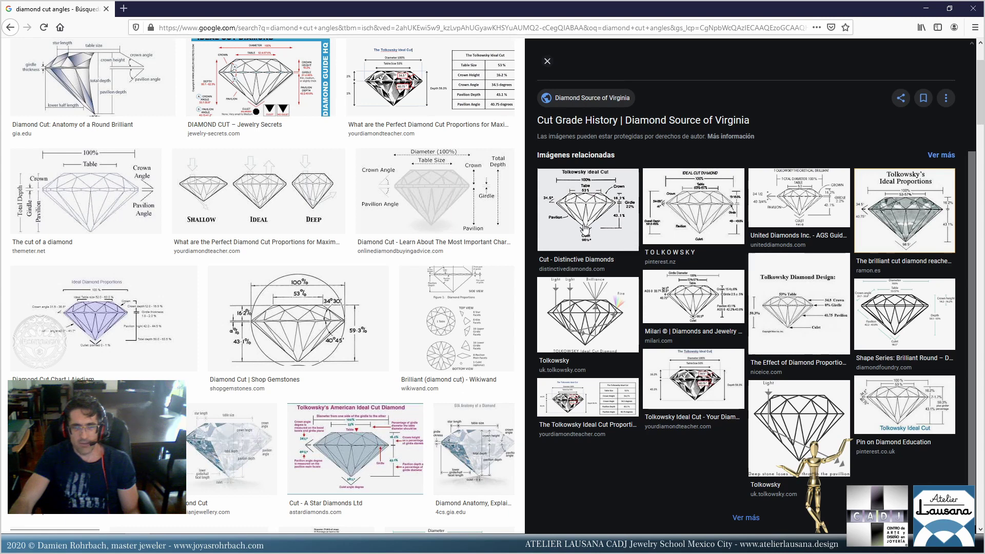
left_click(138, 543)
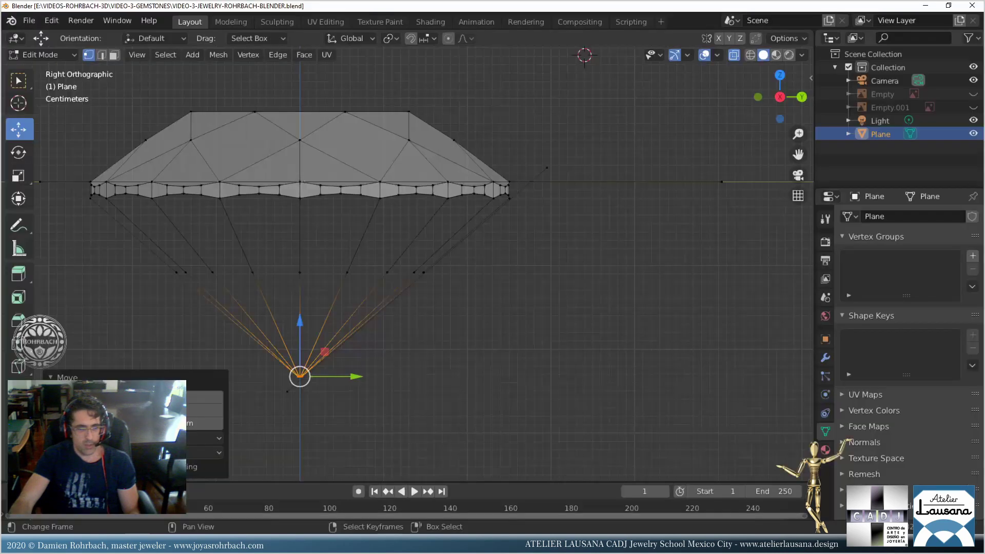
left_click(210, 242)
left_click_drag(144, 264, 455, 290)
key("g")
key("z")
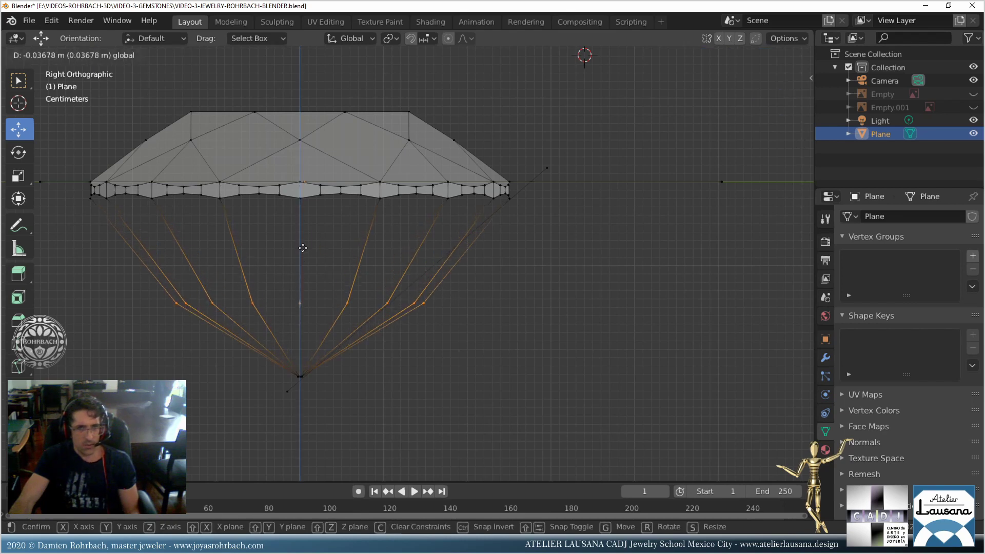
left_click(318, 259)
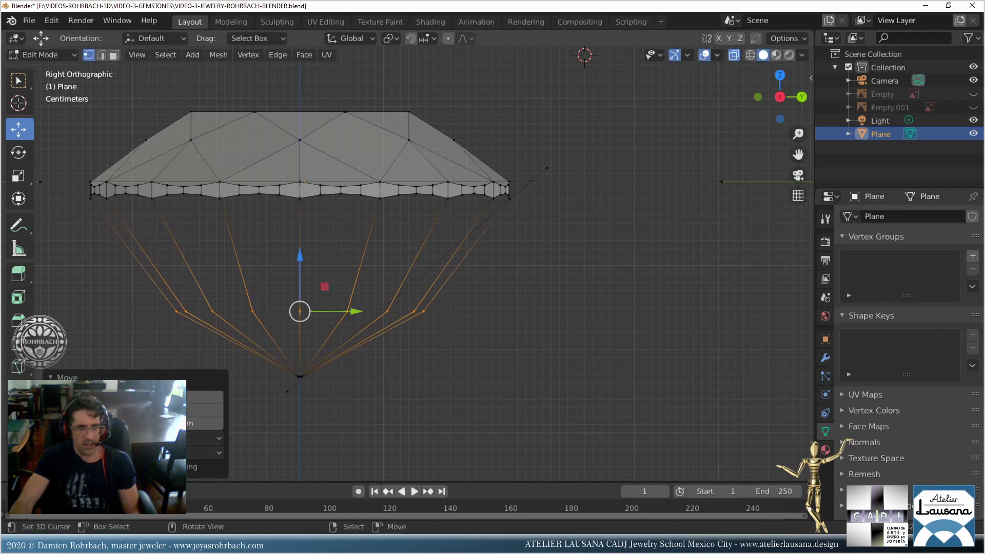
key("s")
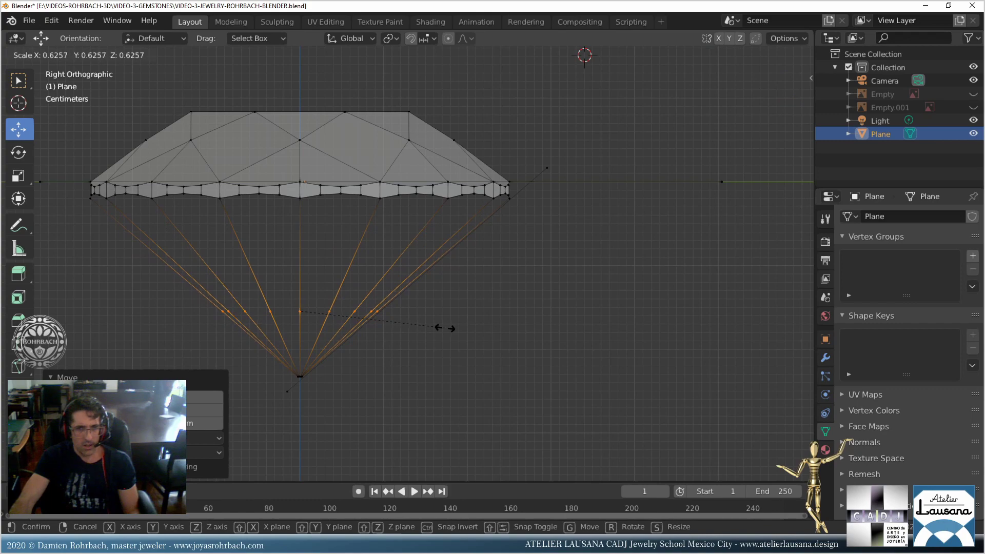
left_click(445, 331)
Delete the pavilion edges with Only Edges & Faces so their vertices stay, return to vertex selection, and save the file.
middle_click_drag(444, 334, 326, 286)
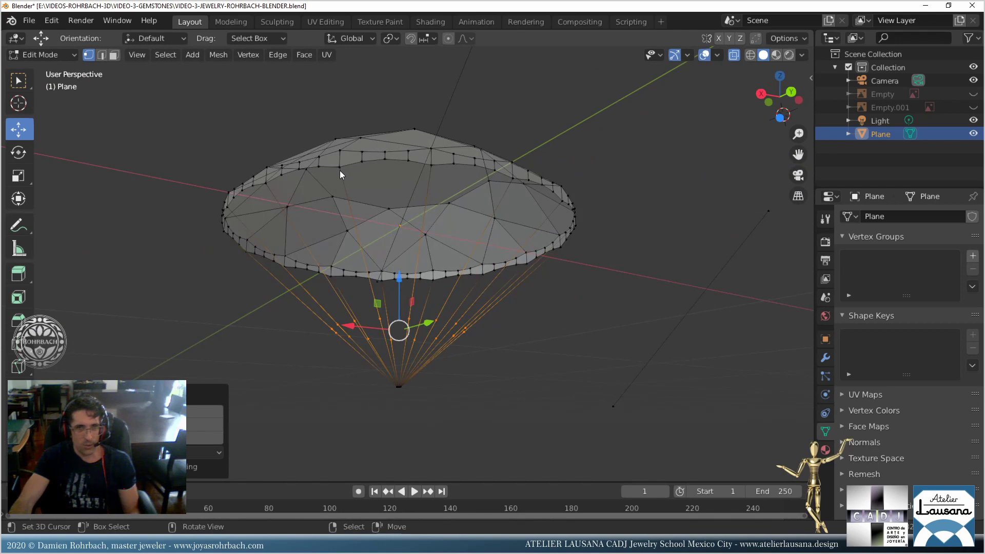
key("KP_1")
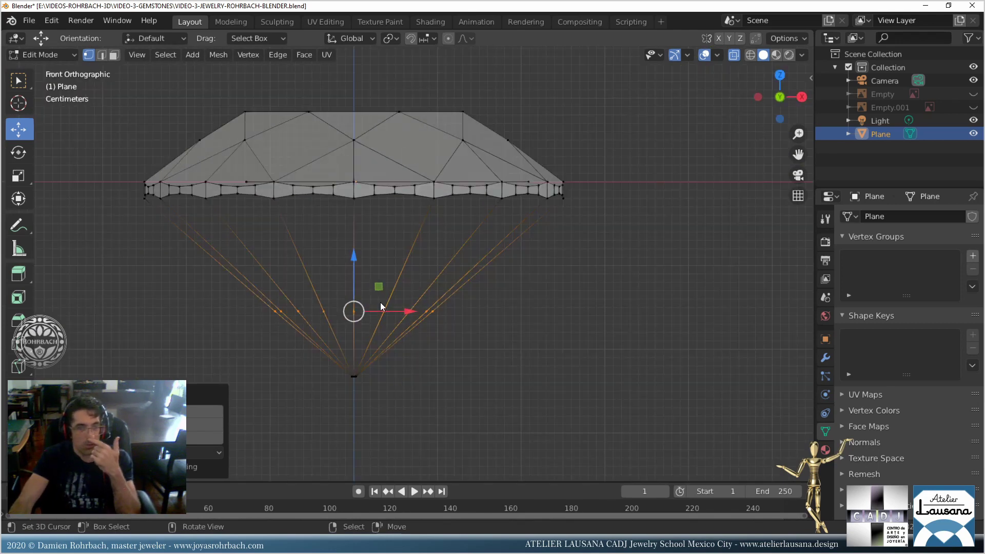
left_click(102, 57)
left_click_drag(133, 228, 619, 268)
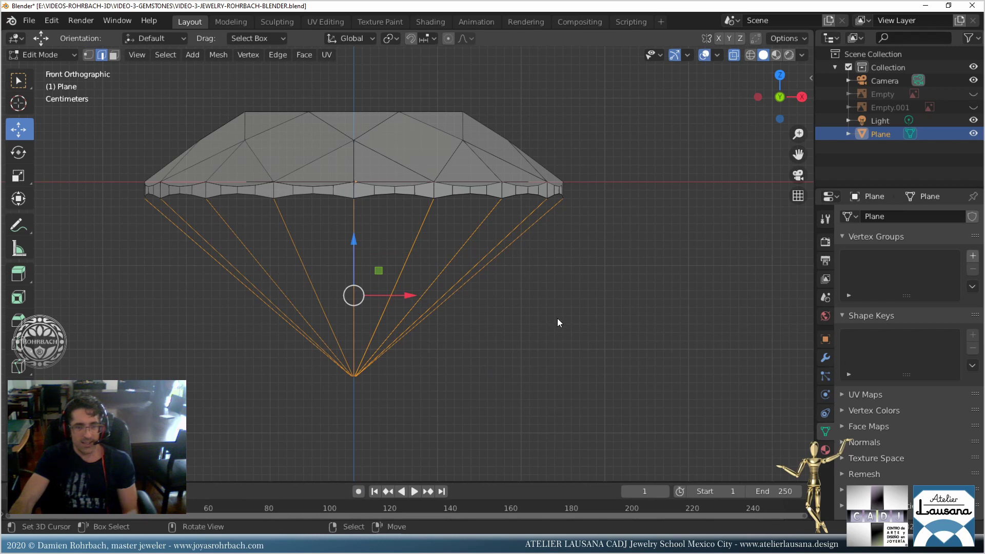
key("x")
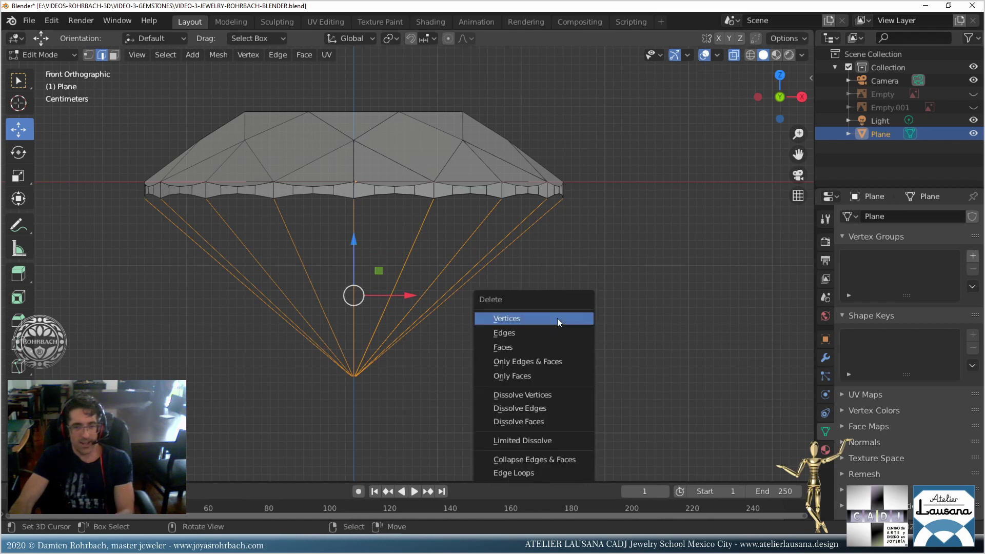
left_click(539, 360)
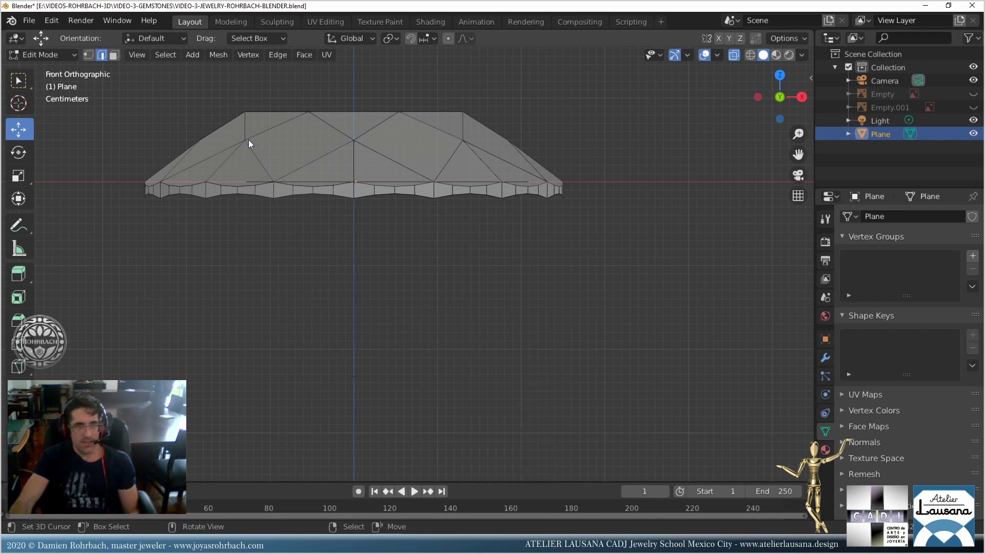
left_click(93, 57)
middle_click_drag(172, 153, 361, 275)
key("ctrl+s")
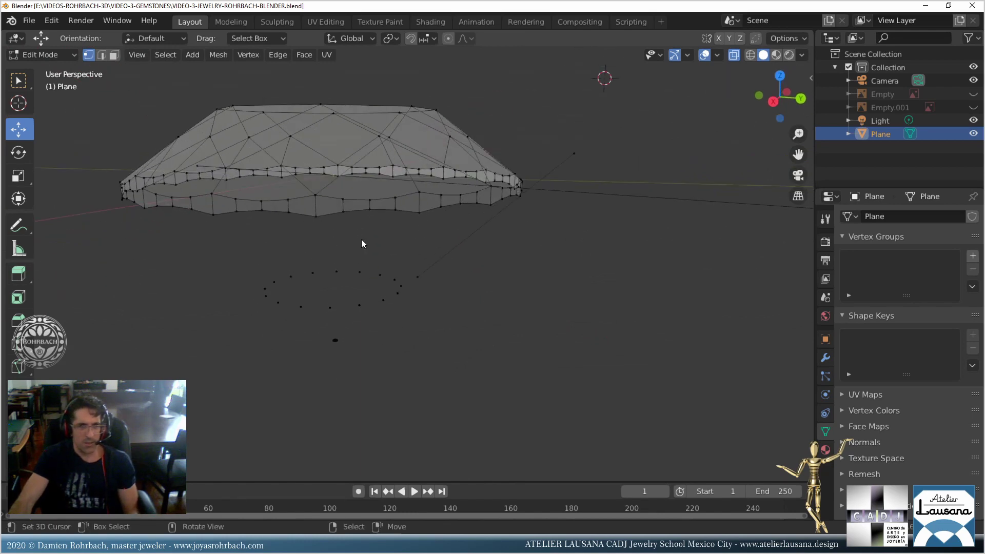
middle_click_drag(361, 239, 348, 236)
key("KP_5")
key("KP_3")
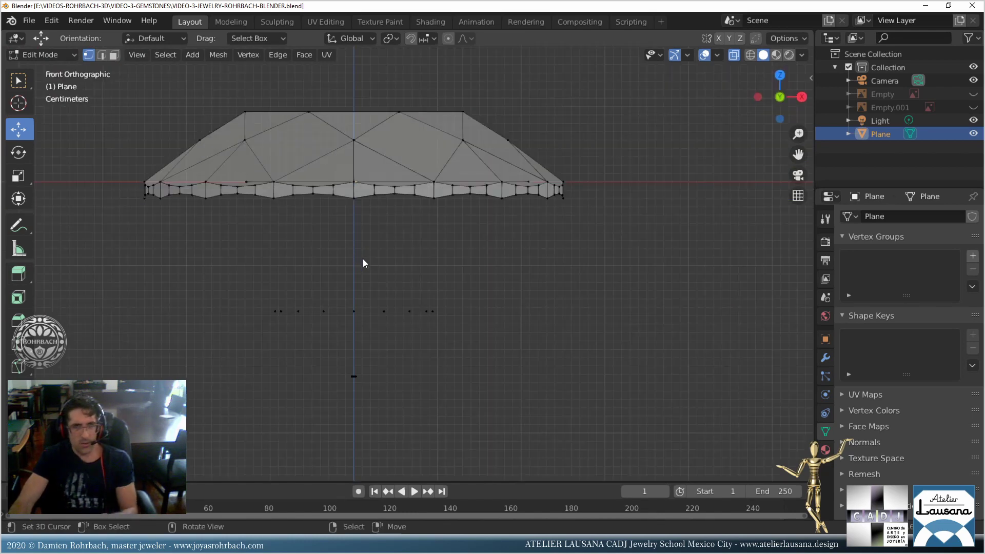
Inspect the pavilion vertices from the side, check the browser's diamond-cut reference images, and return to Blender.
scroll(368, 263, "up", 3)
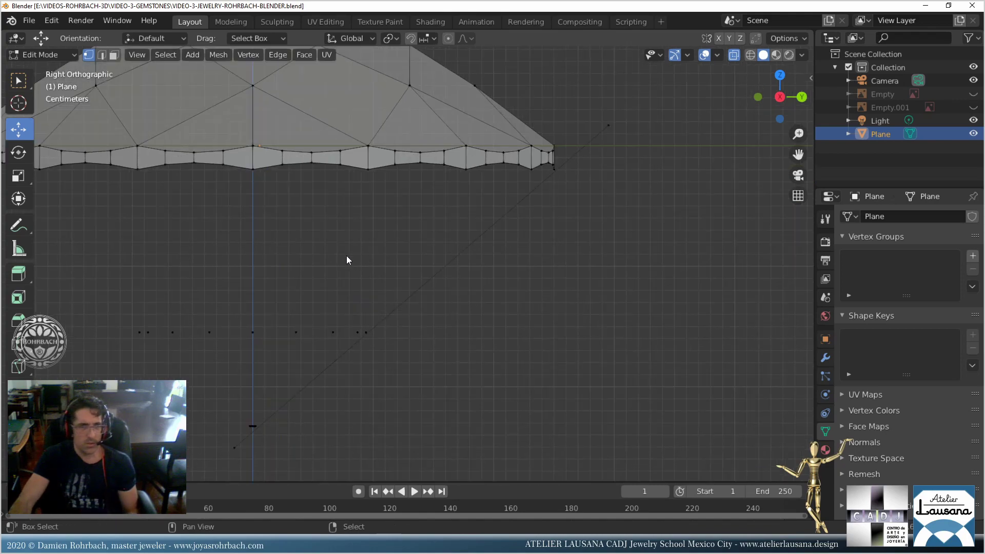
mouse_move(346, 256)
middle_mouse_down("shift")
mouse_move(365, 263)
mouse_move(346, 253)
mouse_move(352, 261)
middle_mouse_up("shift")
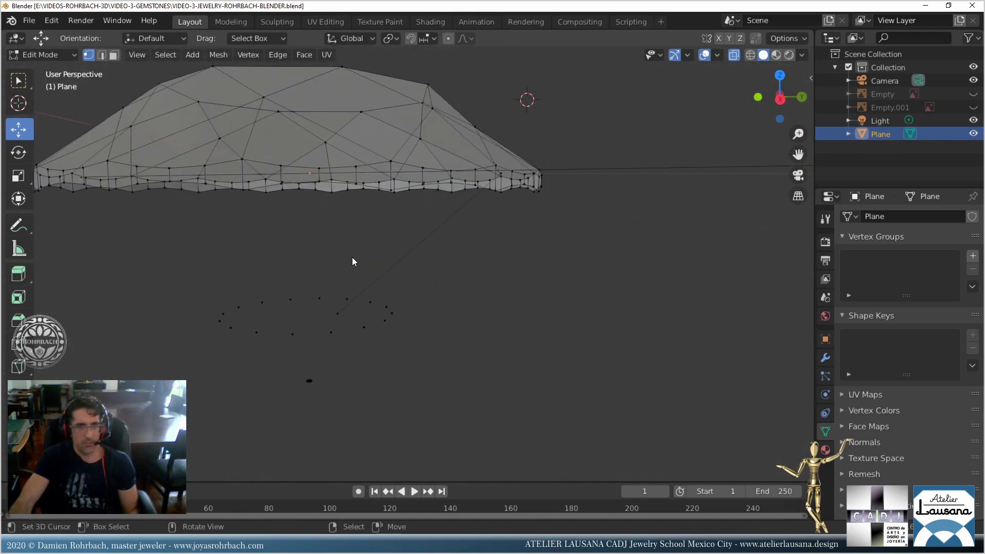
key("alt+Tab")
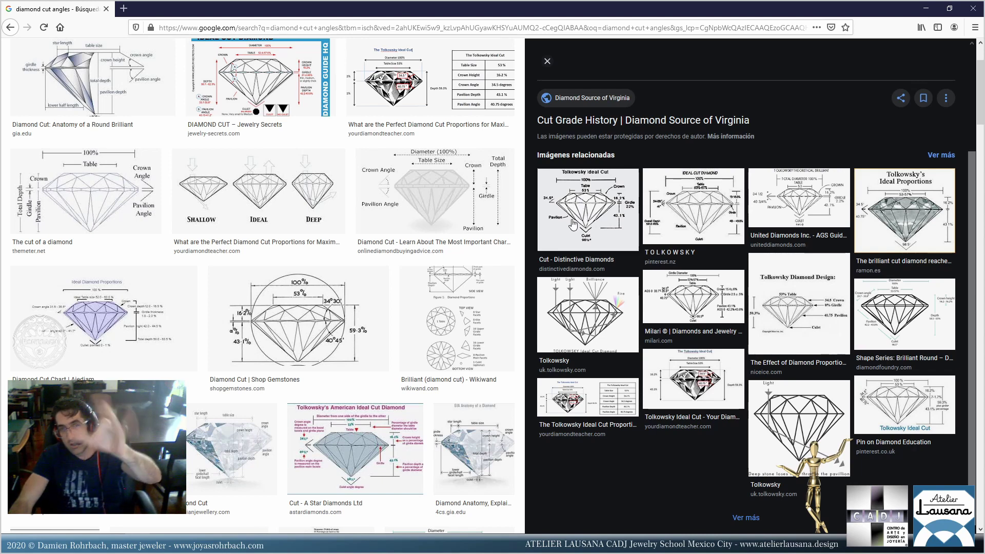
left_click(391, 544)
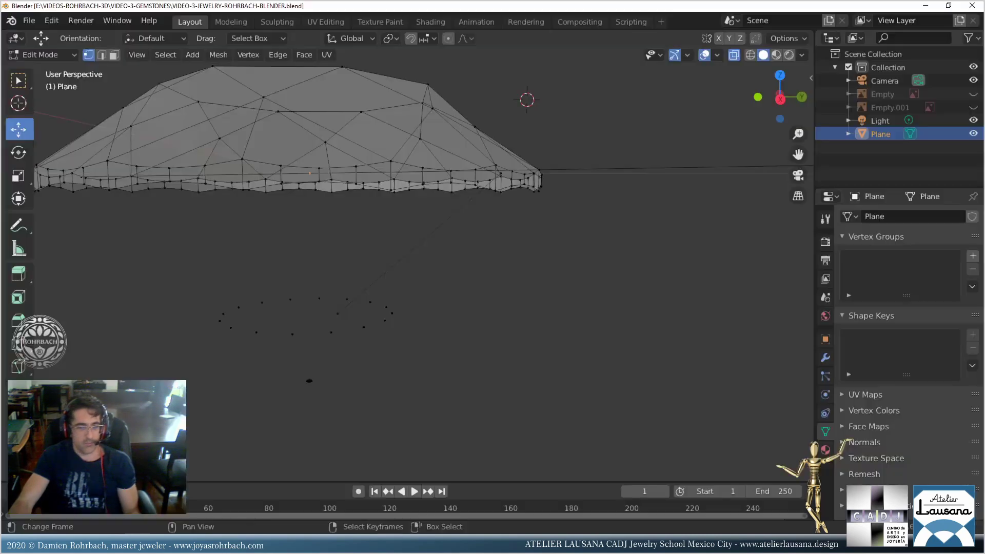
Fill the first pavilion facet between one arc of the lower girdle edge and the ring vertex beneath that arc's end.
middle_click_drag(347, 262, 341, 214)
left_click(223, 265)
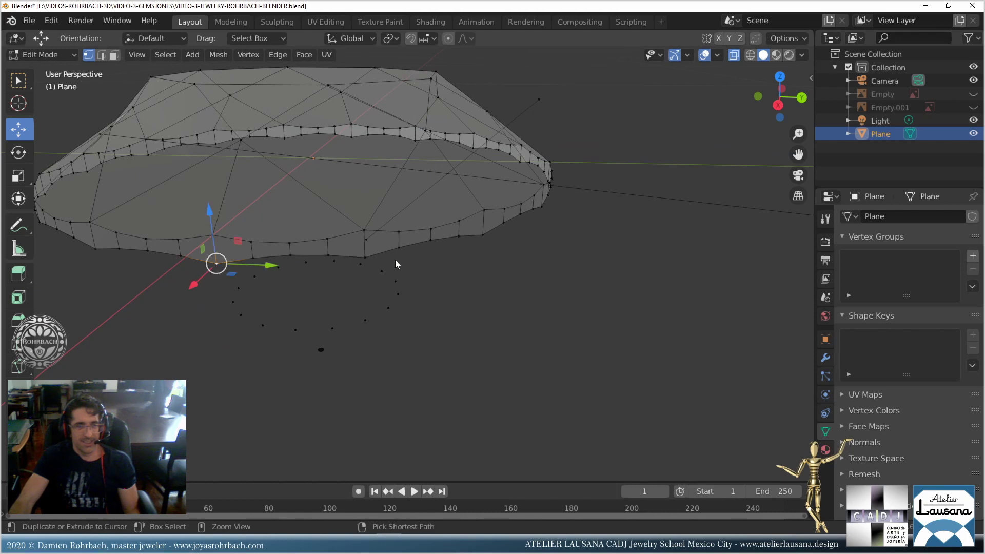
left_click(368, 257, "ctrl")
middle_click_drag(392, 256, 401, 246)
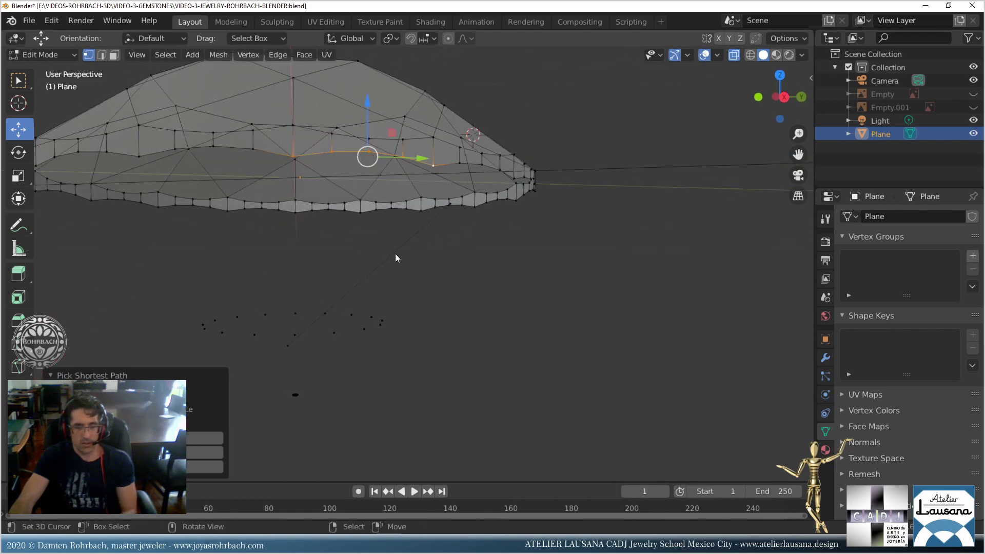
key("KP_1")
key("KP_3")
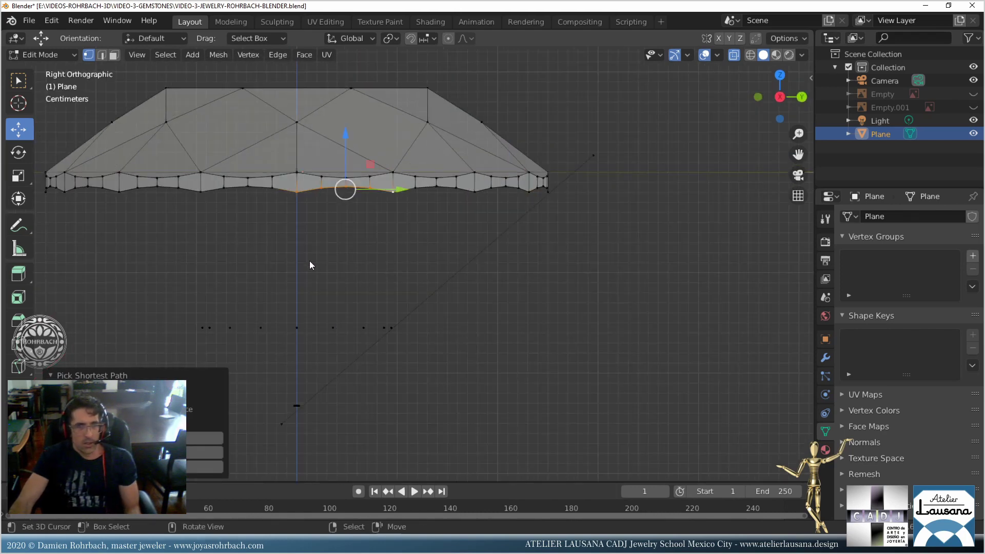
middle_click_drag(316, 264, 323, 259)
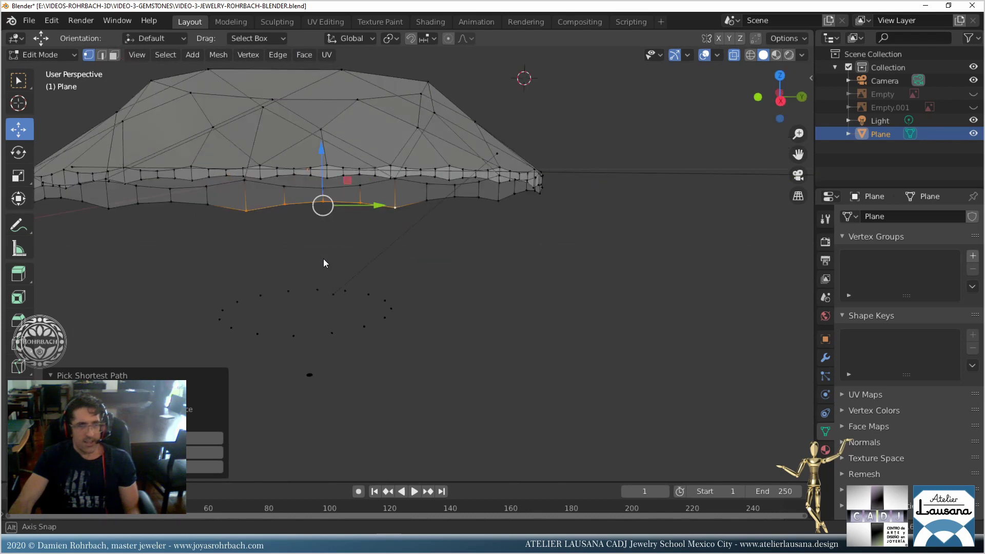
left_click(296, 335, "shift")
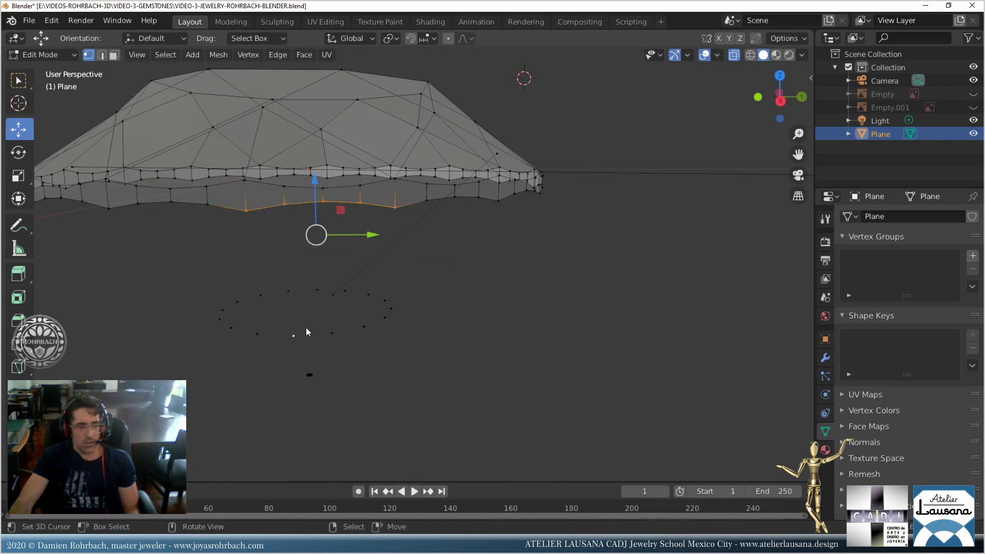
key("f")
Fill a second facet from the adjoining lower girdle arc to the first facet's ring vertex, completing the pair.
middle_click_drag(450, 279, 365, 249)
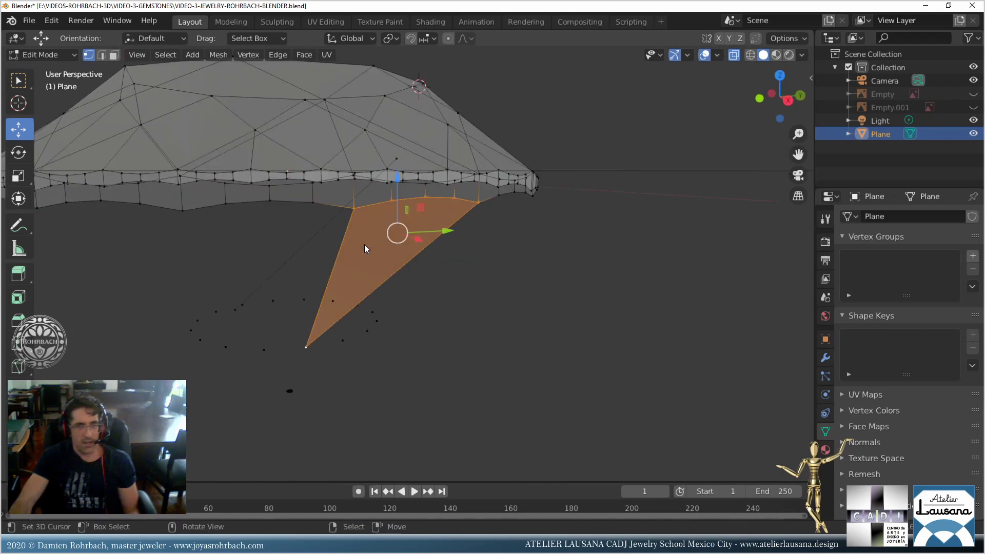
left_click(195, 217)
left_click(353, 207, "ctrl")
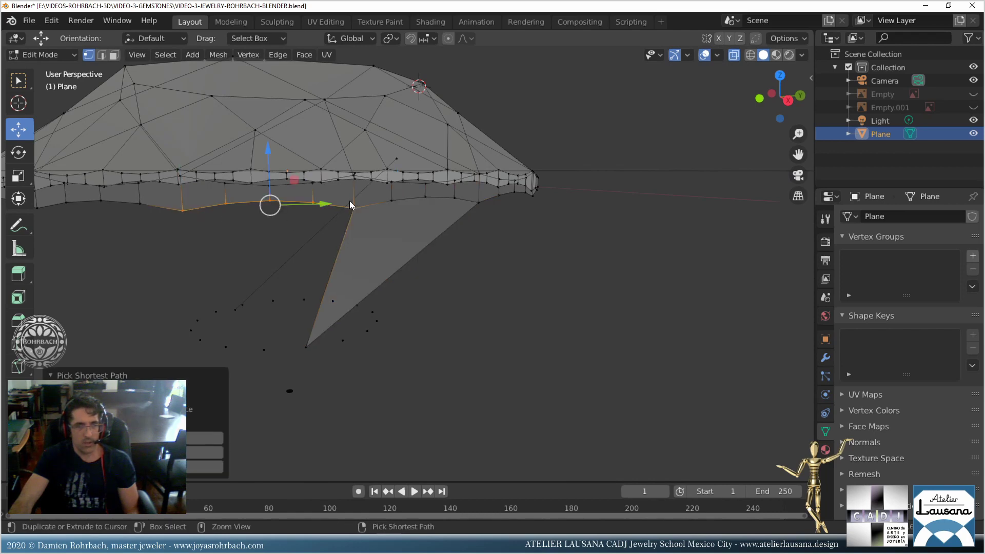
left_click(309, 343, "shift")
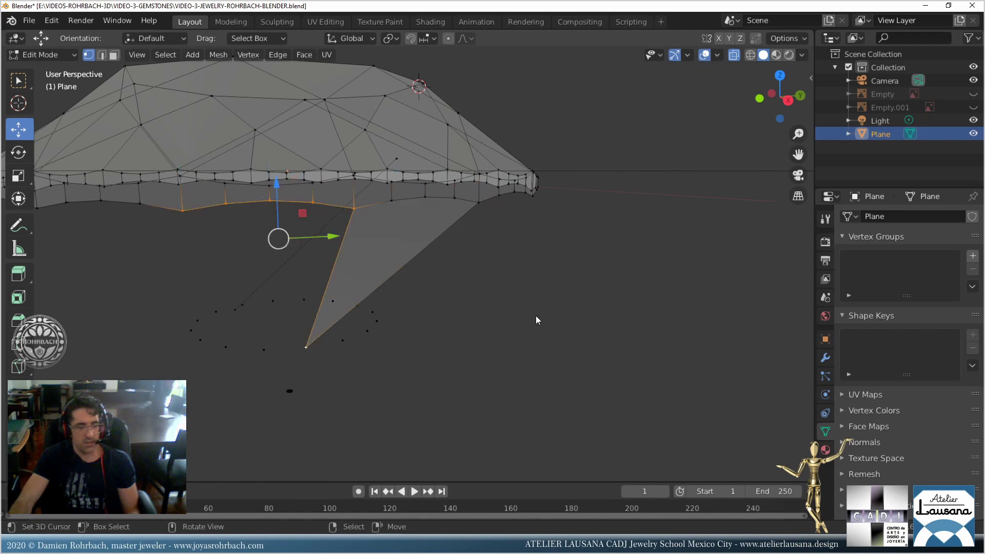
key("f")
Fill a facet from the girdle arc beside the first pair, skipping one ring vertex and using the one after it as the tip.
scroll(535, 315, "down", 3)
middle_click_drag(536, 315, 479, 279)
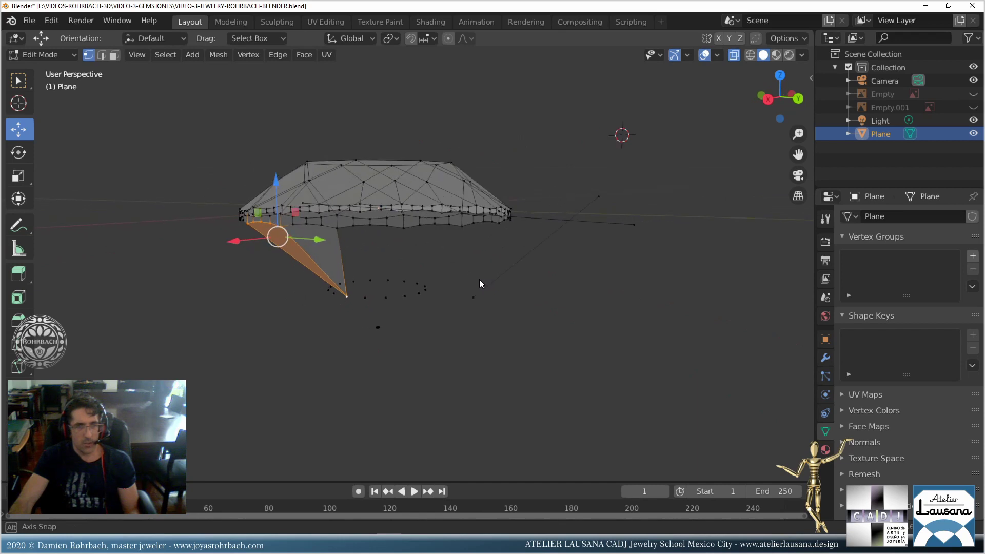
scroll(386, 257, "up", 2)
left_click(305, 210)
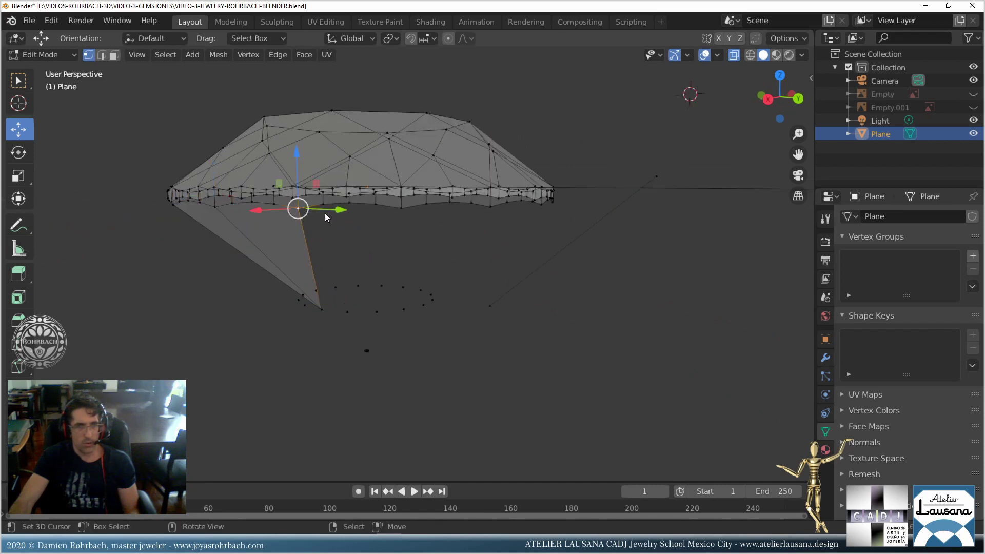
left_click(402, 211, "ctrl")
middle_click_drag(401, 211, 389, 241)
middle_click_drag(388, 297, 442, 267)
left_click(381, 309, "shift")
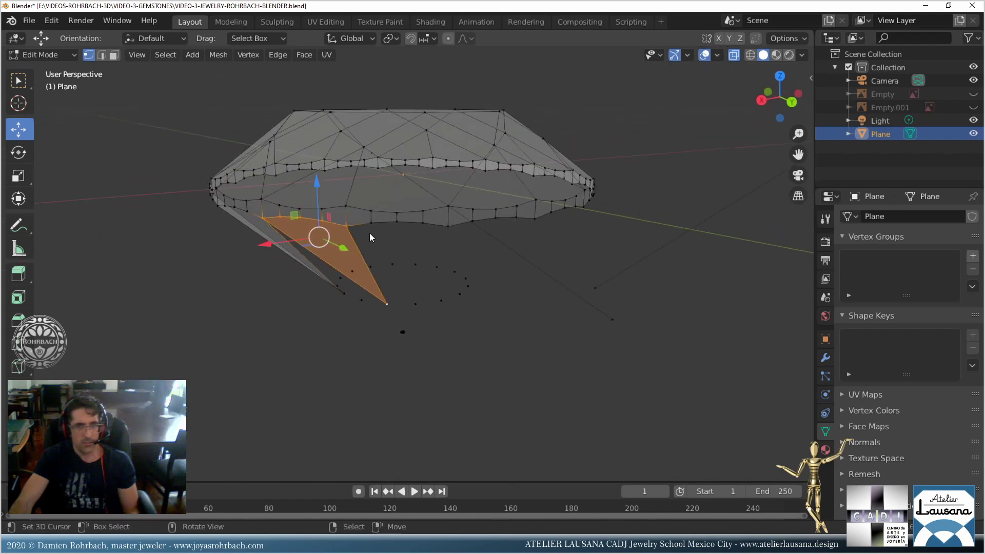
Fill the matching facet of the second pair from the neighbouring girdle arc to the same ring vertex.
left_click(346, 227)
left_click(448, 226, "ctrl")
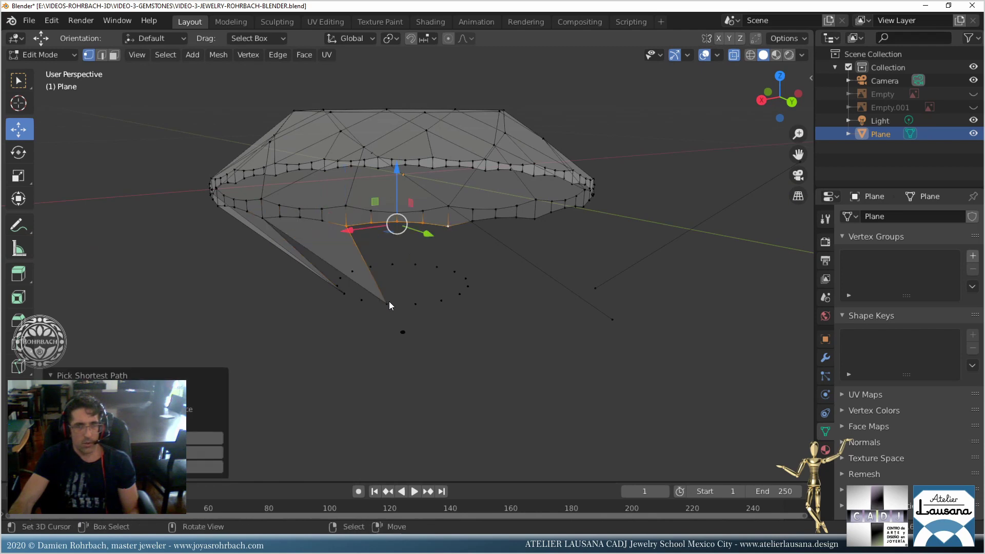
left_click(388, 302, "shift")
middle_click_drag(388, 302, 435, 280)
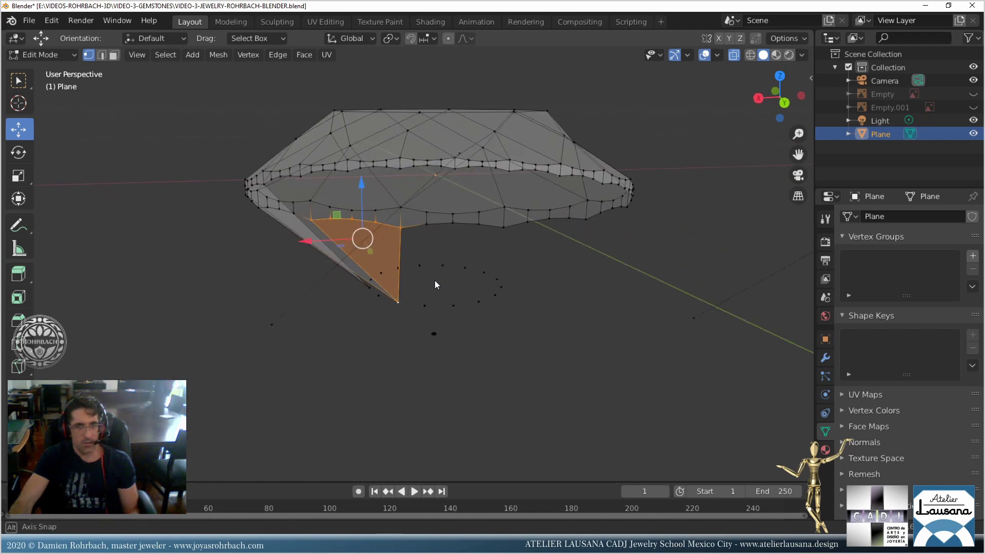
Start the third facet pair by filling a face from the next girdle arc to the second ring vertex along.
left_click(392, 229)
left_click(488, 228, "ctrl")
middle_click_drag(488, 228, 464, 257)
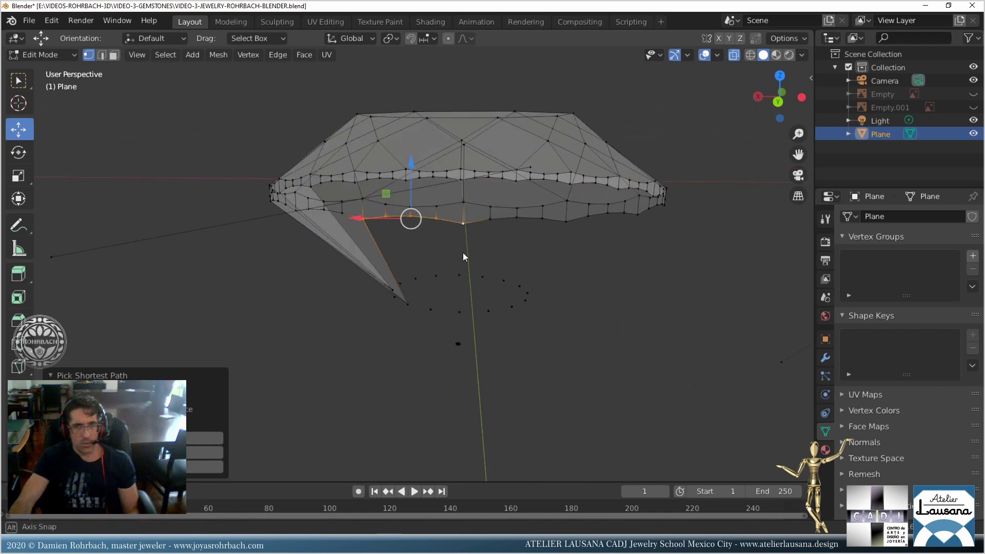
left_click(455, 306, "shift")
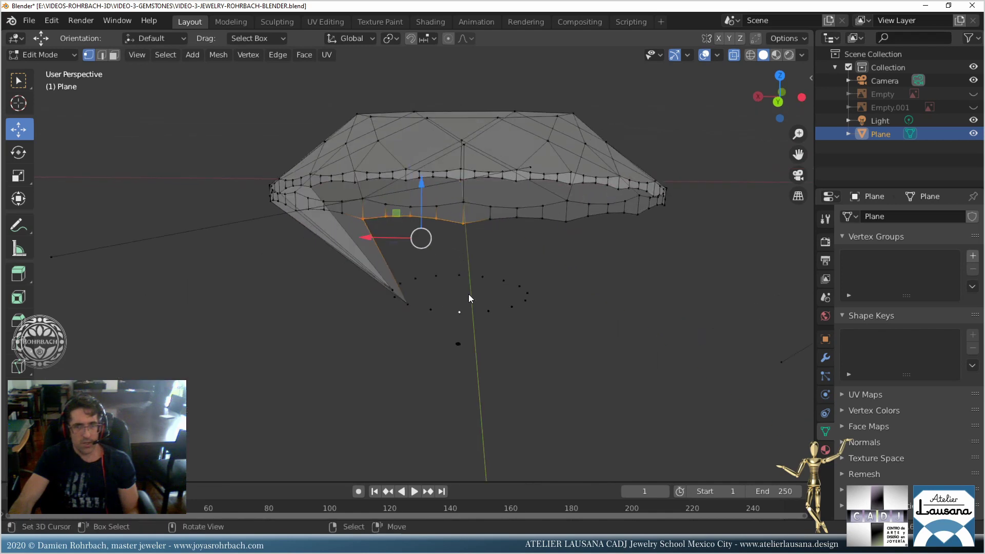
key("f")
Complete the third facet pair from the adjoining girdle arc to its shared ring vertex and save the file.
middle_click_drag(494, 277, 431, 236)
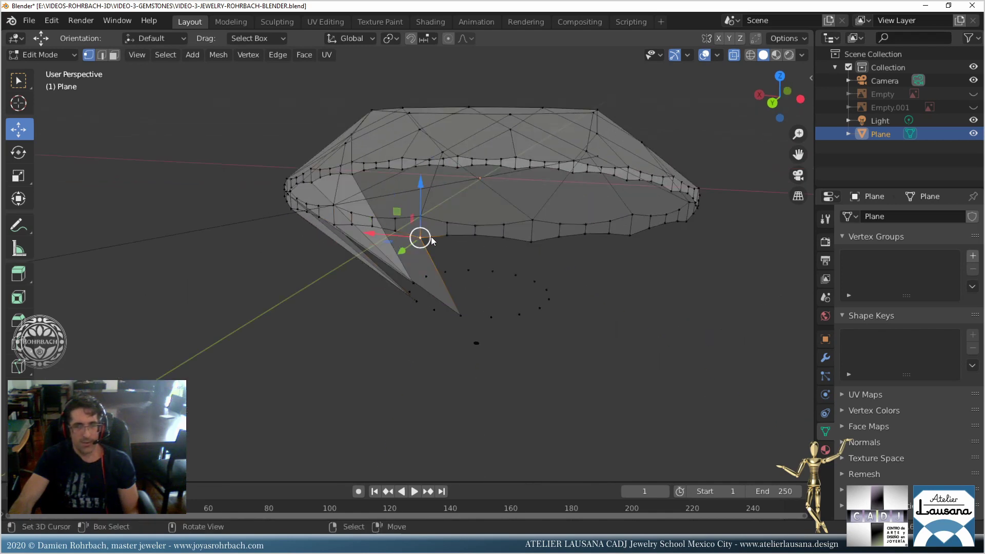
right_click(519, 238, "ctrl")
right_click(533, 242, "ctrl")
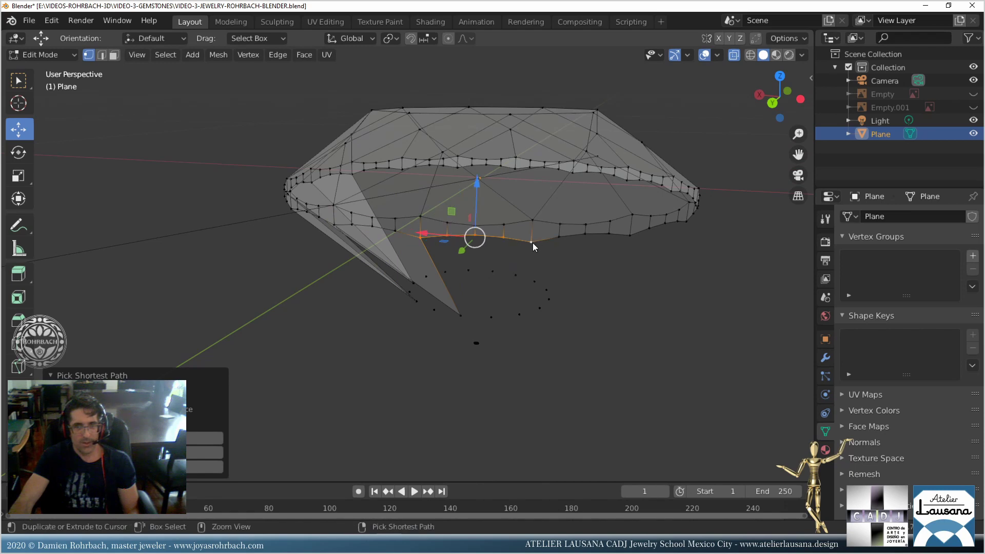
right_click(463, 312, "shift")
key("f")
key("ctrl+s")
Start the fourth facet pair by joining the next girdle arc to the ring vertex two along with a new face.
middle_click_drag(530, 263, 466, 295)
right_click(491, 262)
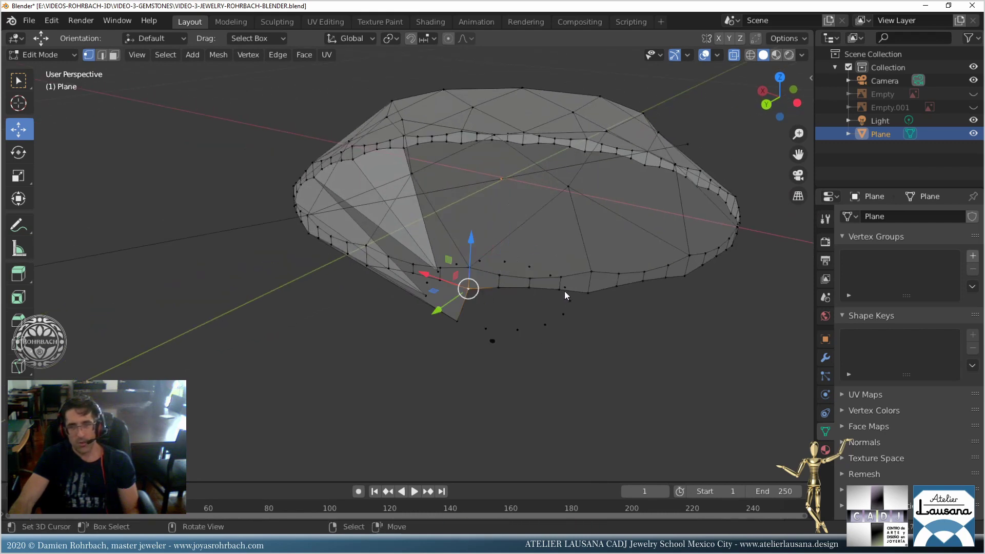
left_click(587, 292, "ctrl")
middle_click_drag(587, 292, 523, 305)
left_click(512, 335, "shift")
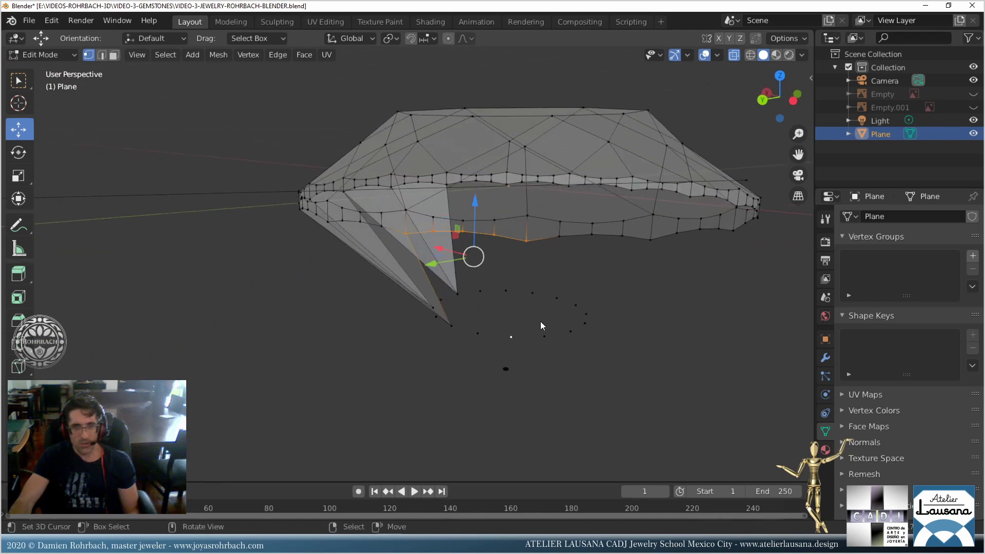
key("f")
Complete the fourth facet pair by filling the adjoining girdle arc down to its shared ring vertex.
left_click(527, 245)
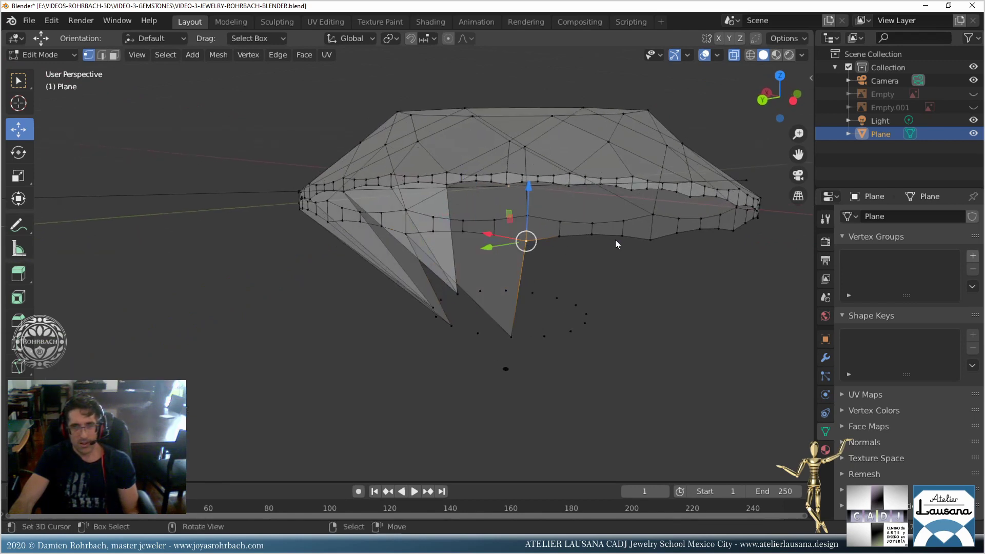
left_click(645, 238, "ctrl")
left_click(510, 333, "shift")
key("f")
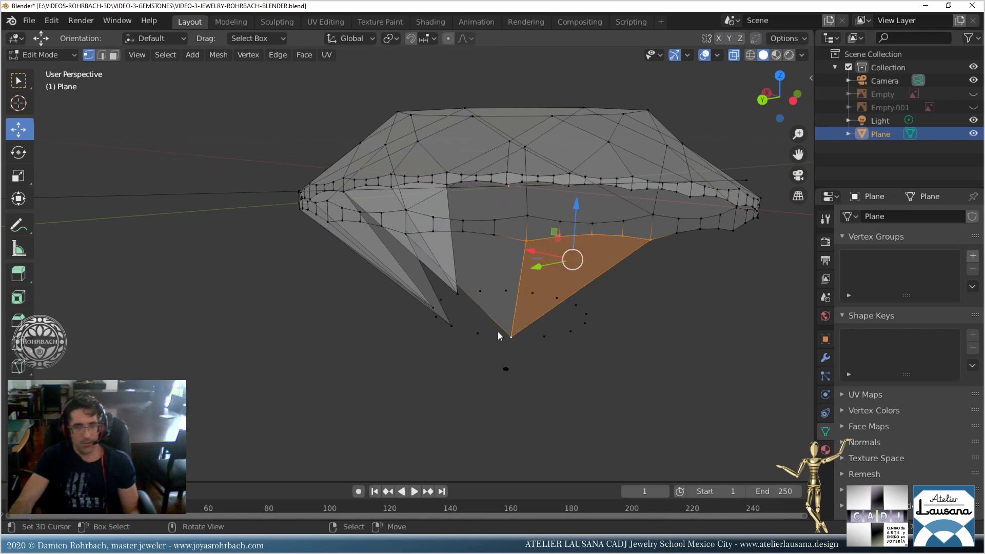
middle_click_drag(498, 331, 515, 330)
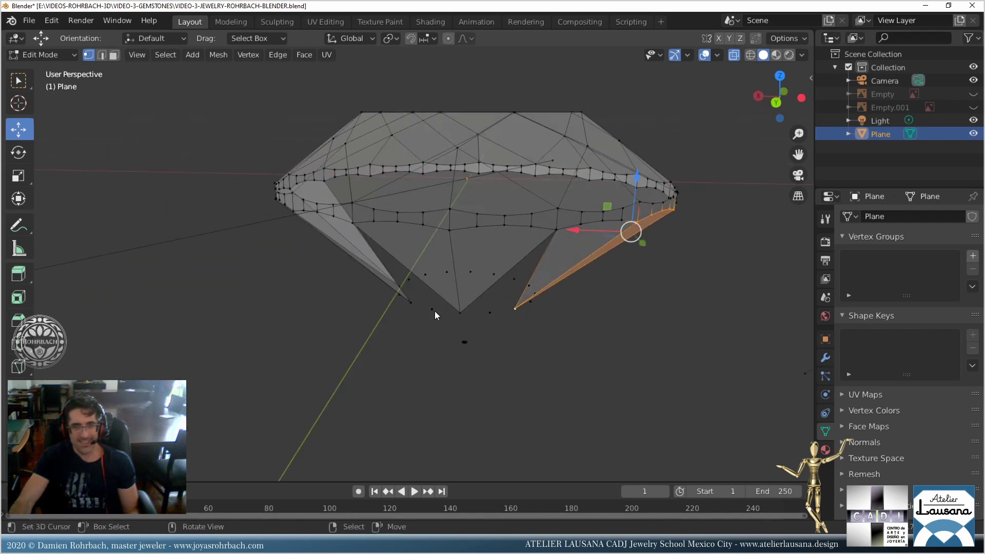
middle_click_drag(435, 310, 452, 313)
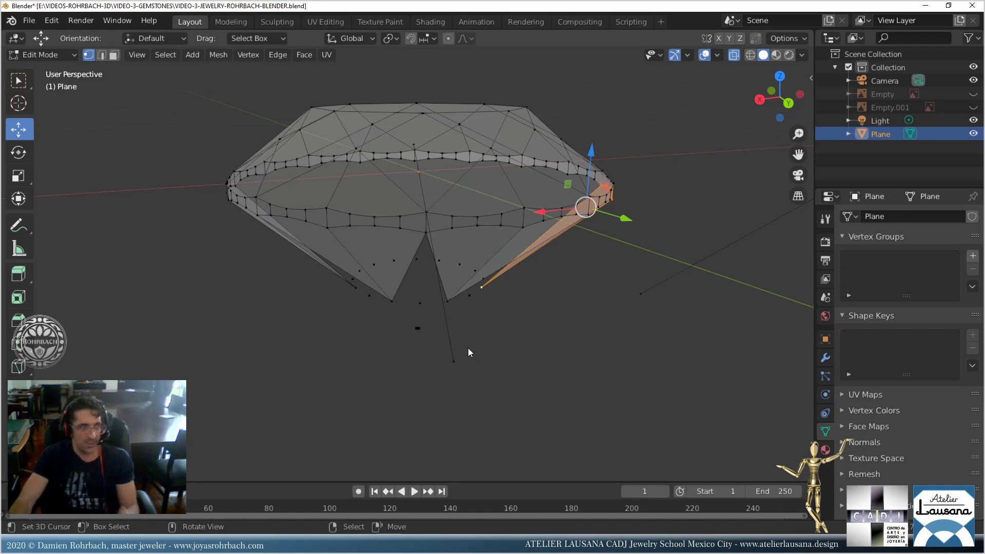
middle_click_drag(449, 317, 431, 307)
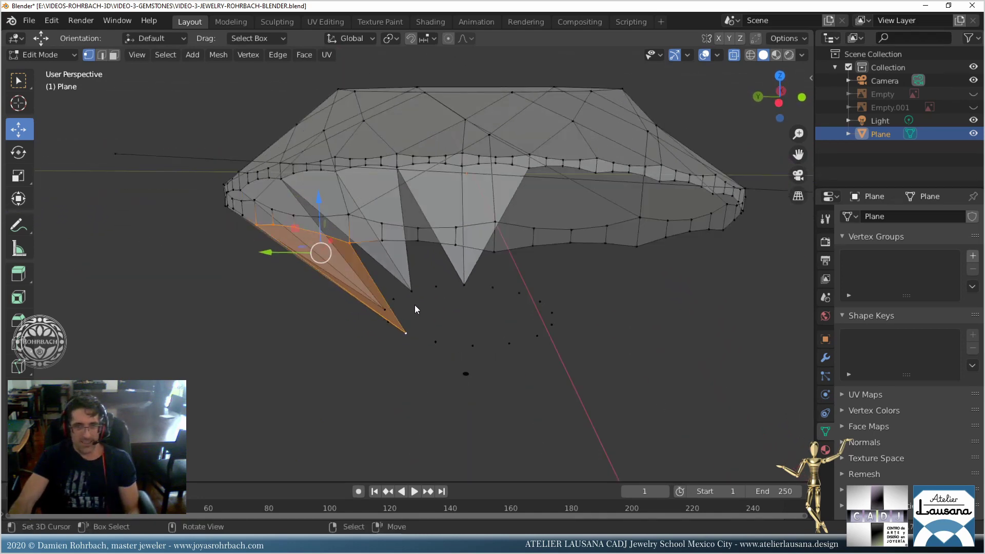
left_click(489, 264)
middle_click_drag(489, 264, 451, 330)
key("ctrl+z")
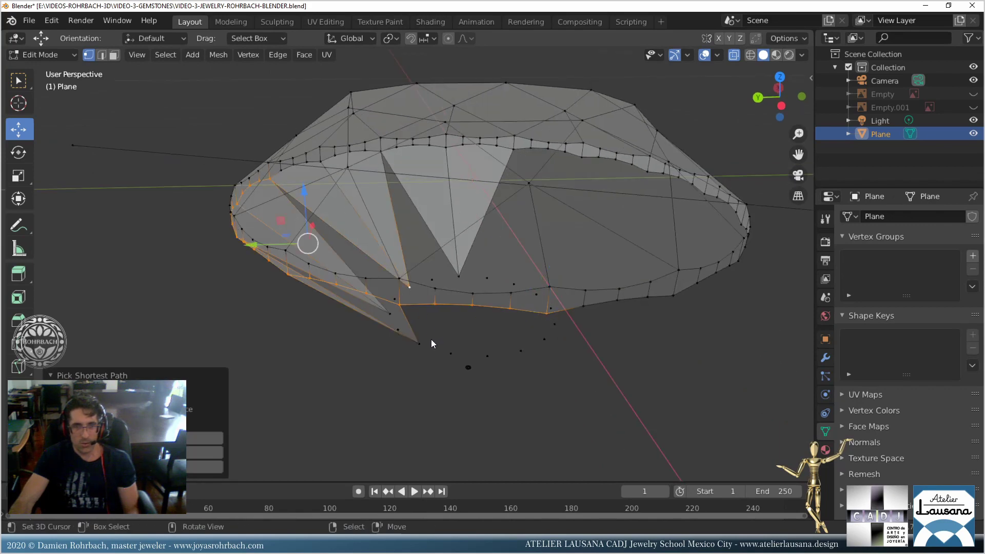
key("ctrl+z")
Fill one more face from the next open girdle arc to the fourth pair's ring vertex.
left_click(537, 315, "ctrl")
left_click(416, 343, "ctrl")
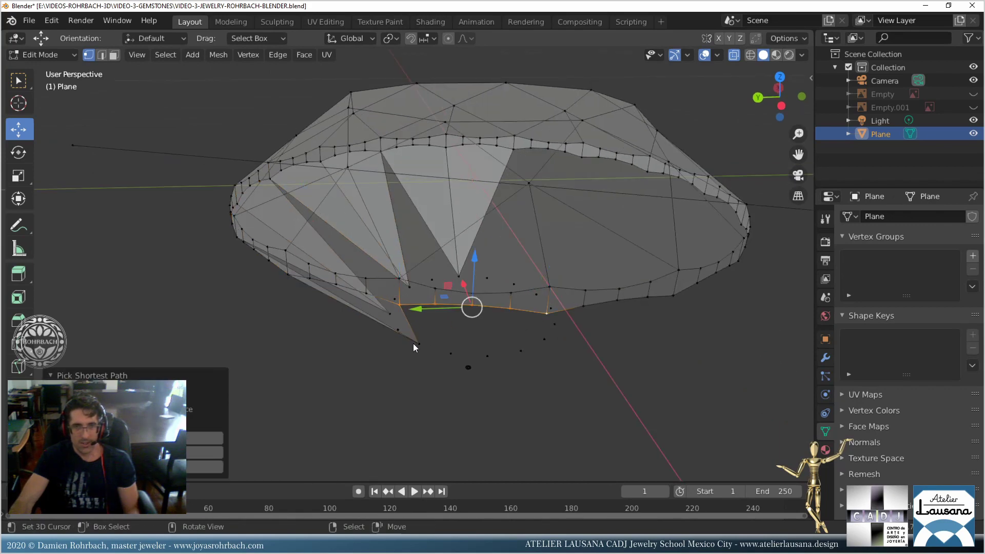
key("f")
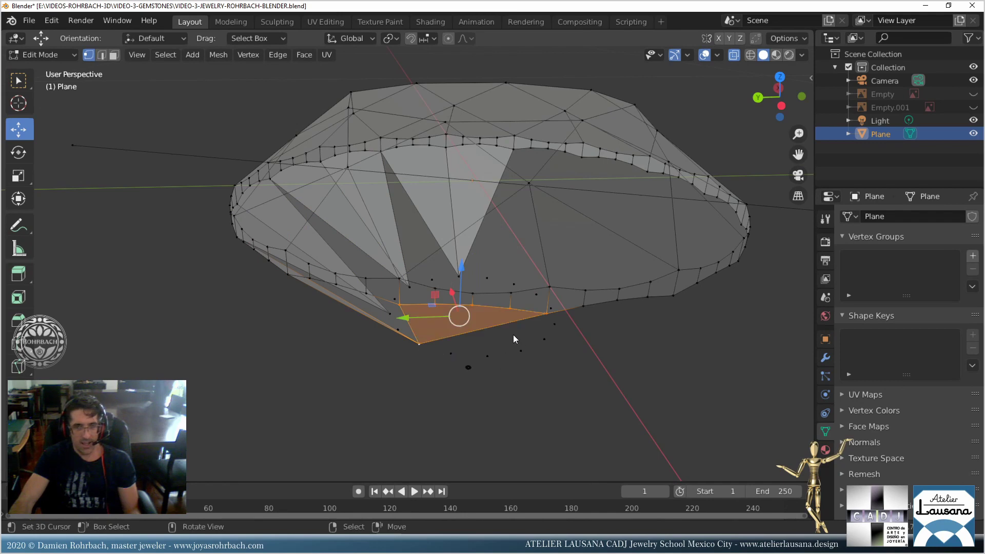
Fill a facet from the following girdle arc to the unused ring vertex directly below the arc's far end.
middle_click_drag(513, 334, 470, 342)
left_click(422, 334)
left_click(476, 359, "ctrl")
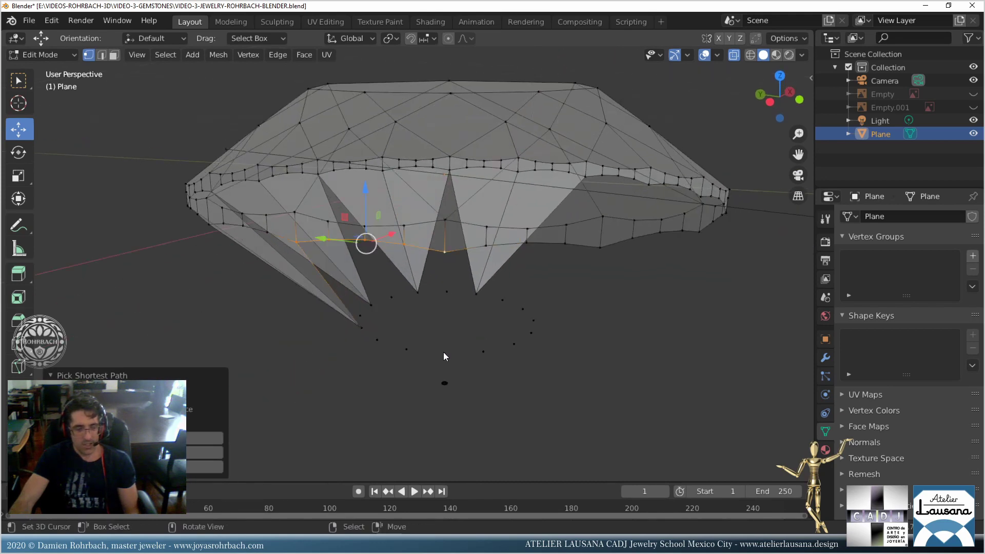
left_click(445, 352, "shift")
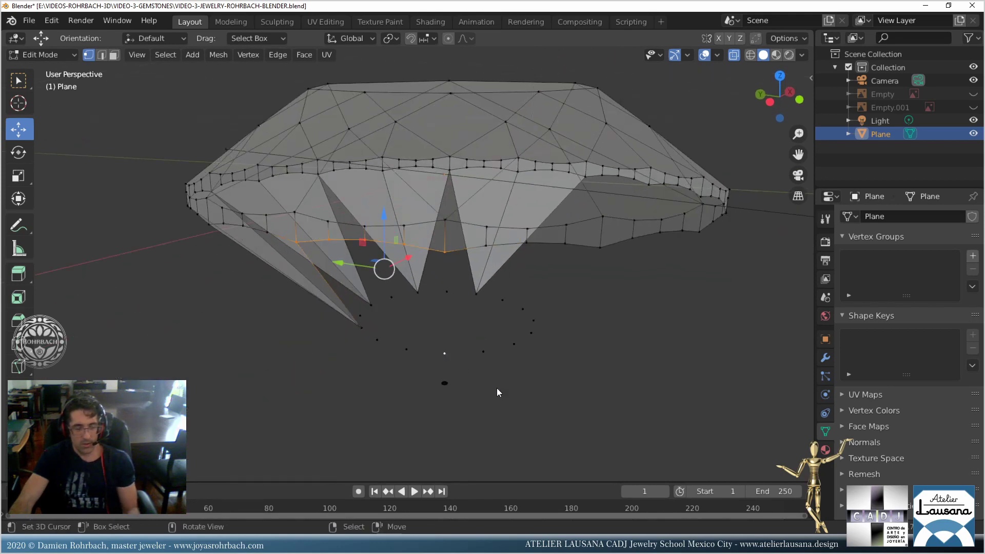
key("f")
Fill the adjoining girdle arc down to the same ring vertex as the last facet, closing the fifth pair.
left_click(445, 252)
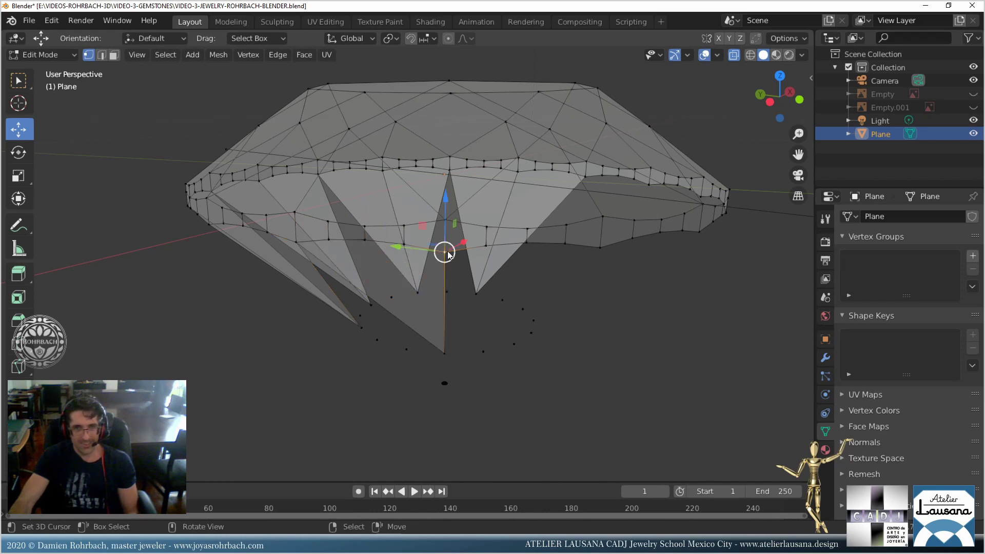
left_click(599, 248, "ctrl")
left_click(452, 352, "shift")
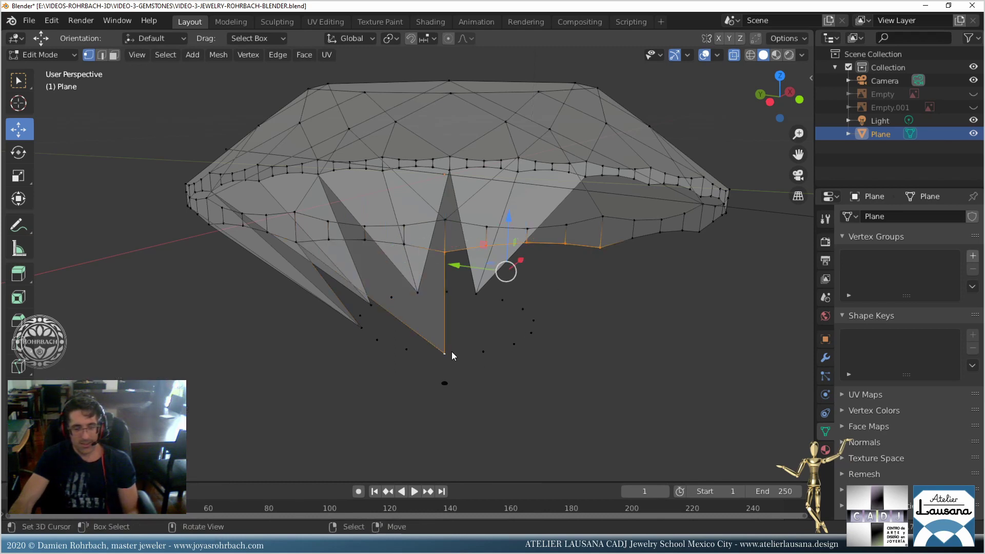
key("f")
middle_click_drag(452, 351, 483, 351)
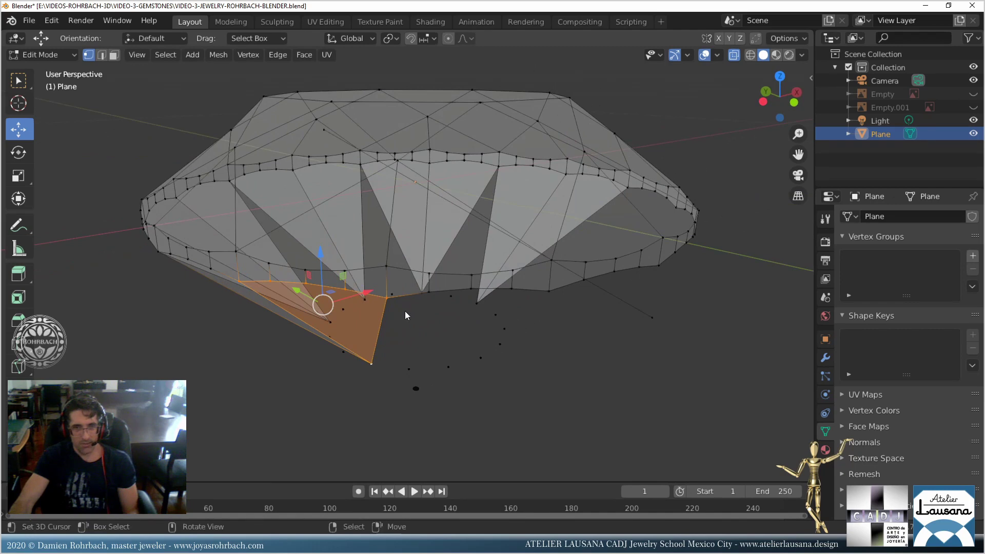
Fill a facet from the next open girdle arc to the ring vertex two along, below the arc's far end.
left_click(390, 304)
middle_click_drag(406, 309, 411, 314)
left_click(443, 386, "ctrl")
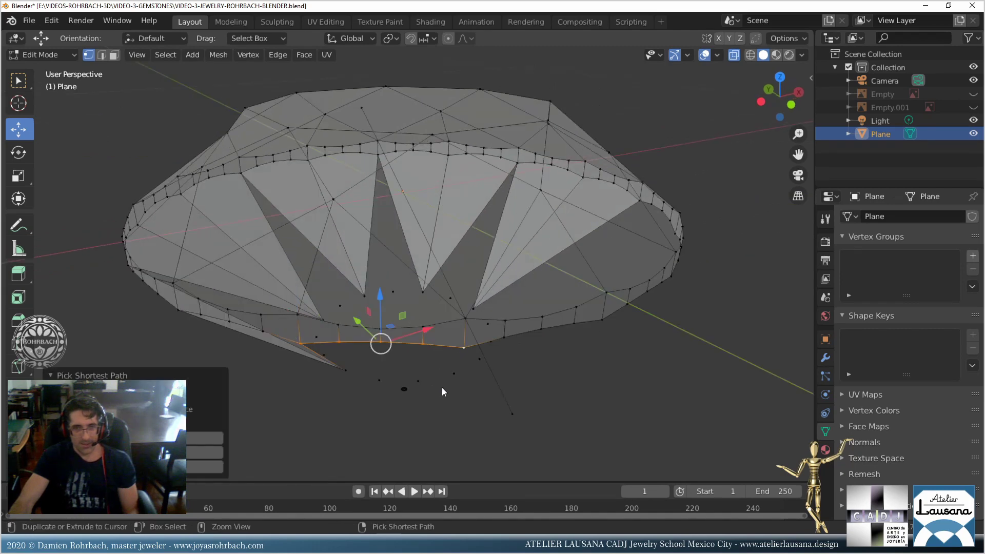
middle_click_drag(443, 387, 436, 376)
left_click(396, 362, "ctrl")
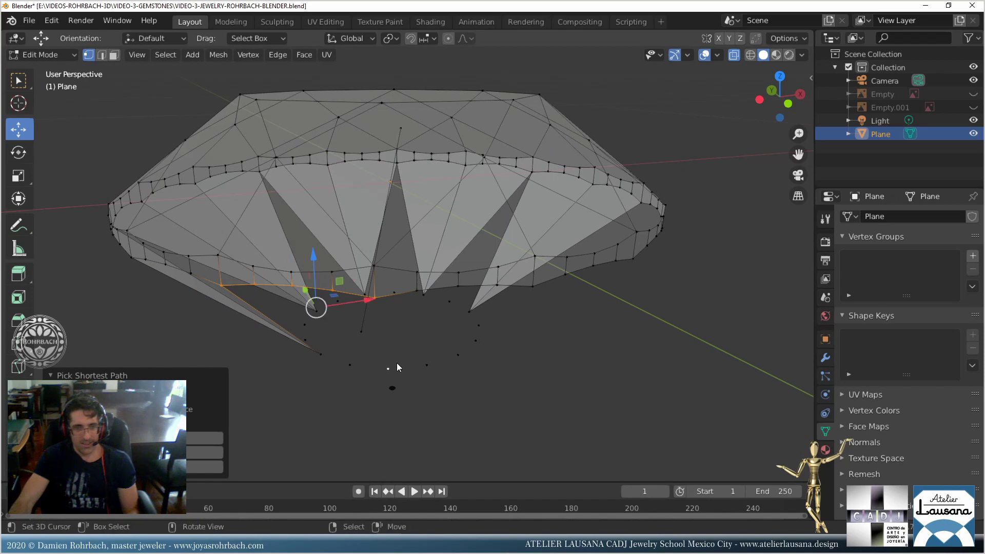
key("f")
Complete the sixth facet pair by filling the neighbouring girdle arc to its shared ring vertex.
left_click(399, 362)
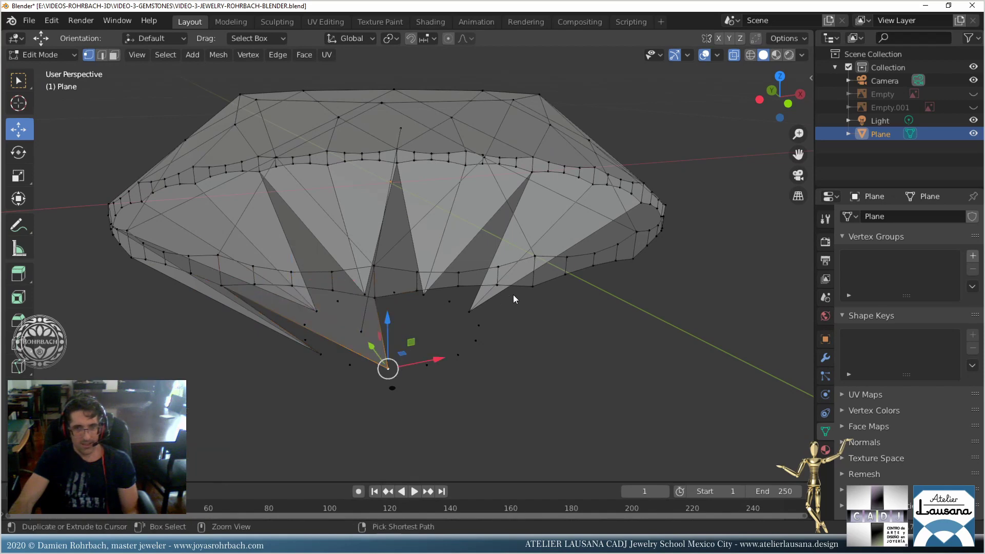
left_click(532, 287, "ctrl")
key("f")
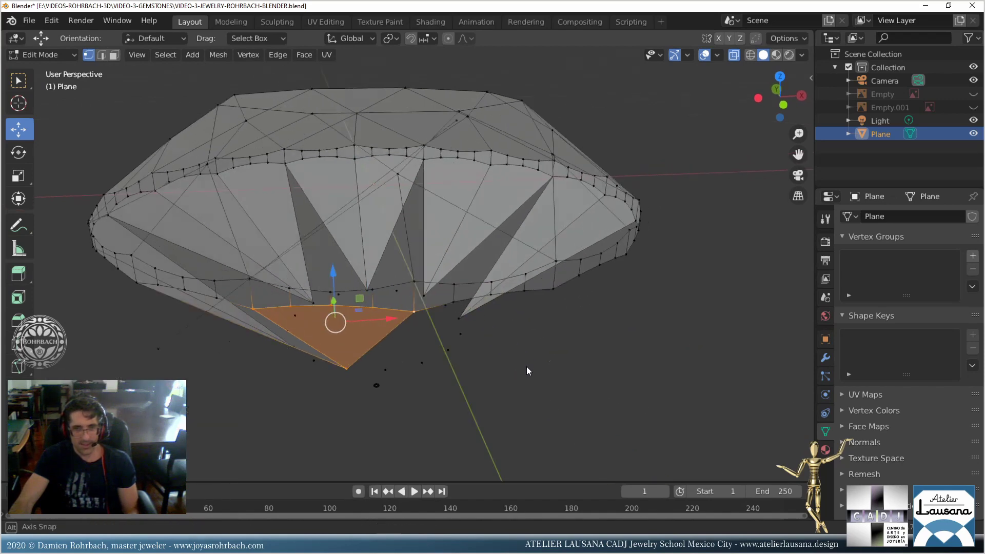
middle_click_drag(539, 368, 523, 359)
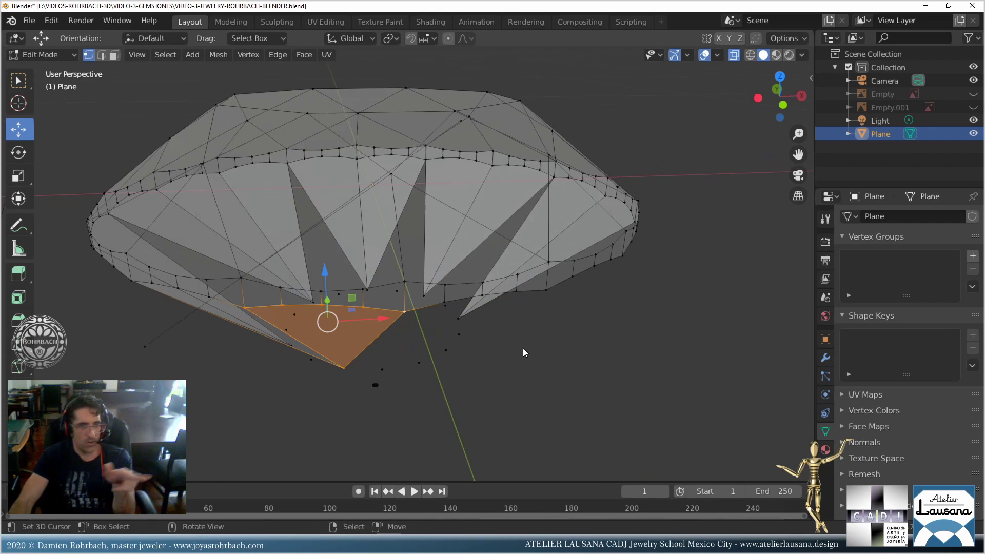
middle_click_drag(503, 349, 492, 347)
Fill a third facet from the following girdle arc to the sixth pair's ring vertex.
right_click(324, 304)
middle_click_drag(358, 321, 386, 319)
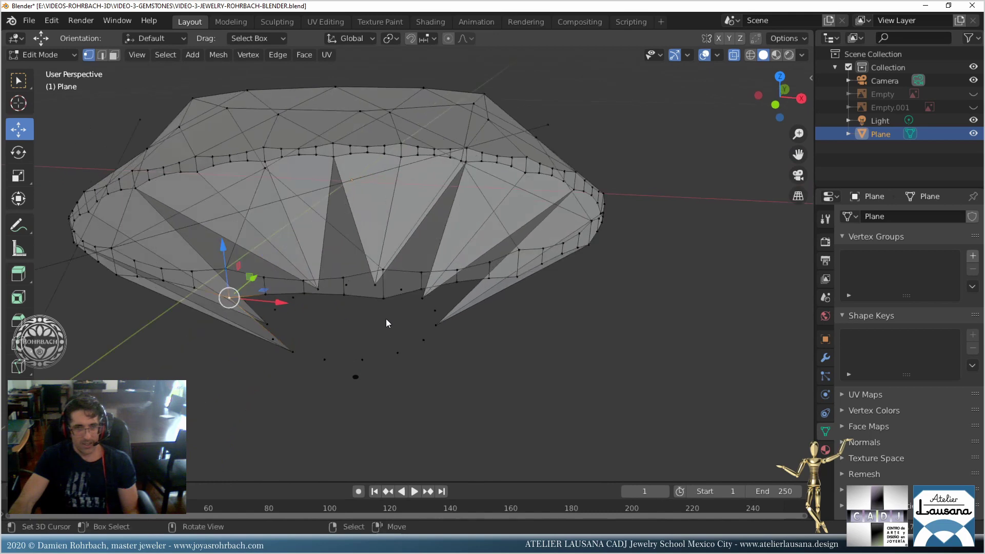
left_click(386, 303, "ctrl")
key("f")
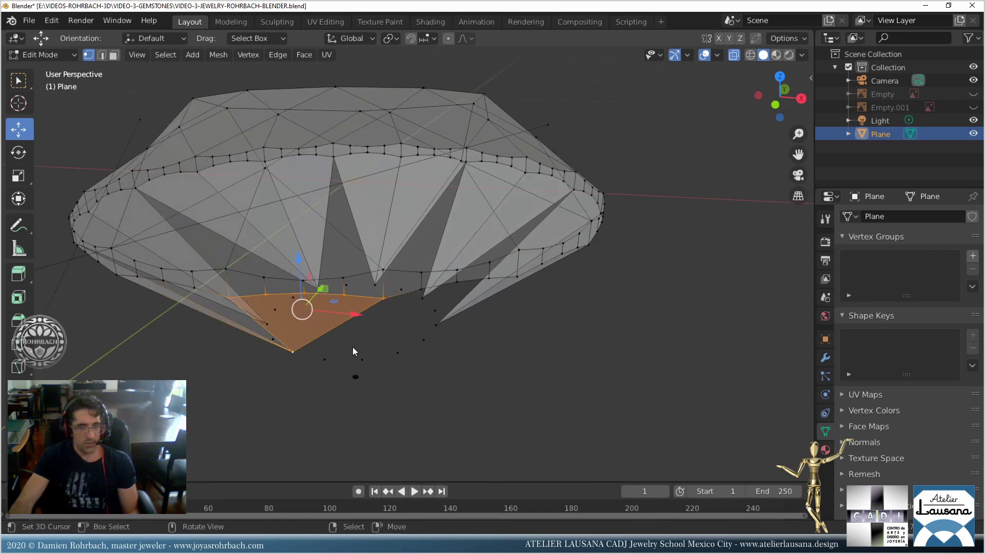
middle_click_drag(352, 346, 349, 345)
Fill the next open girdle arc down to the ring vertex three along from the sixth pair's tip.
right_click(309, 302)
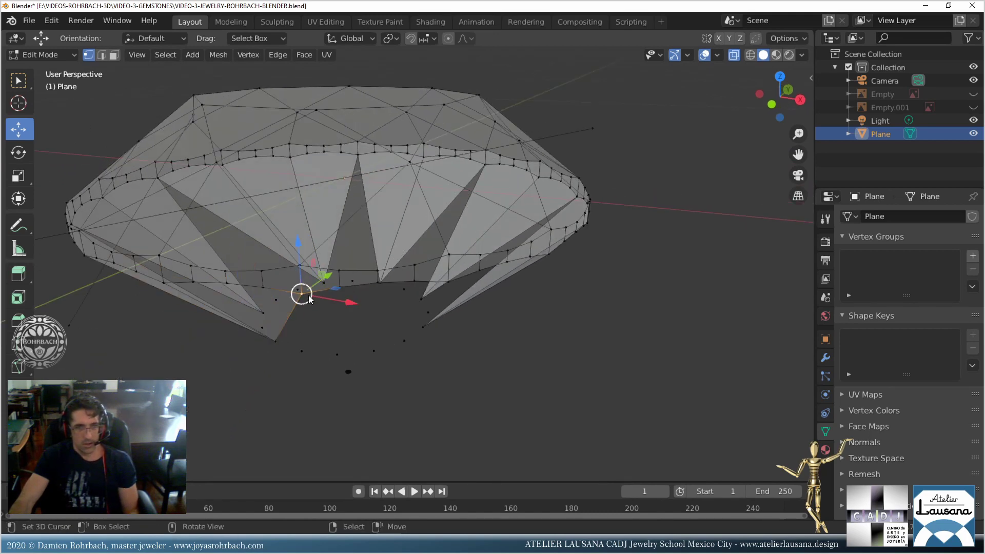
left_click(448, 282, "ctrl")
middle_click_drag(401, 343, 393, 326)
key("f")
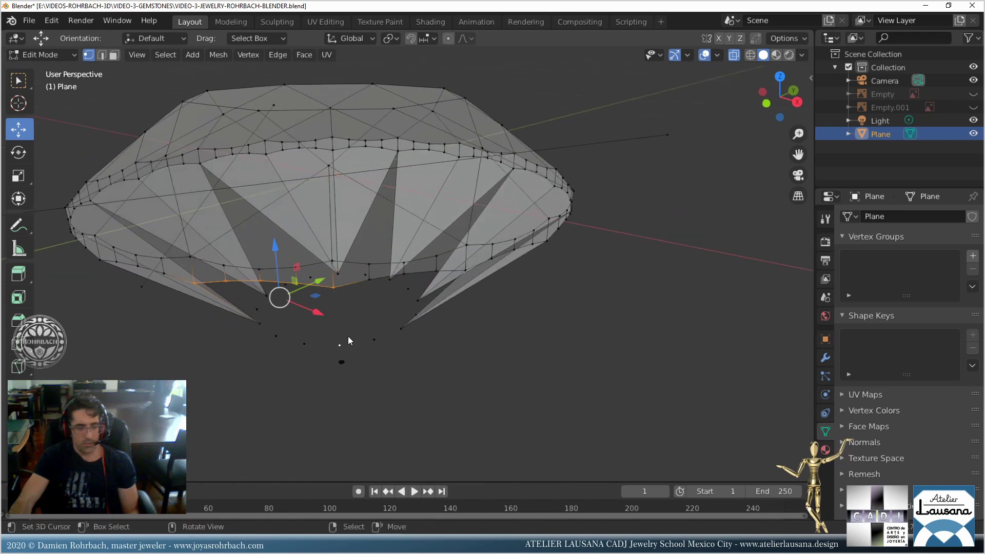
key("f")
Fill the last open girdle arc to the ring vertex of the facet just made.
right_click(348, 336)
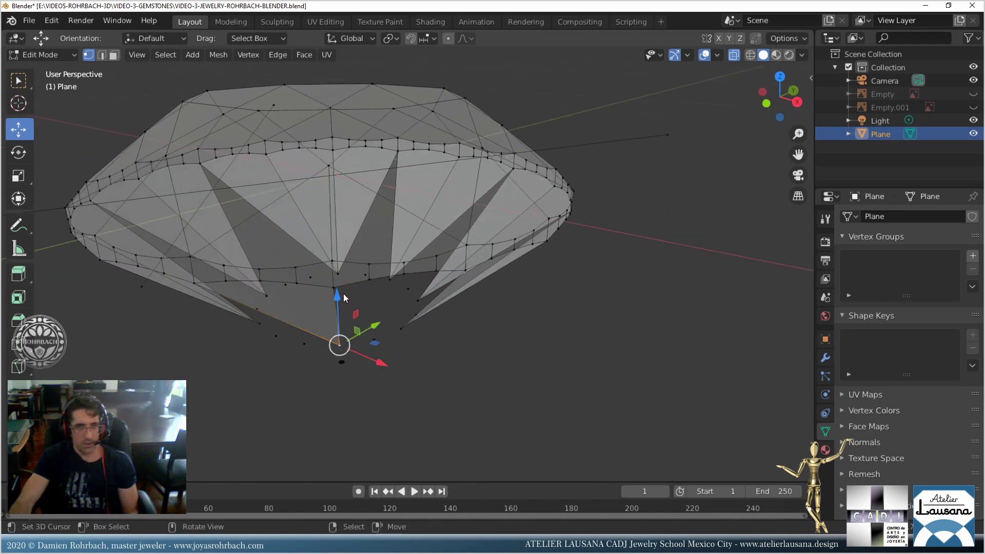
left_click(463, 269, "ctrl")
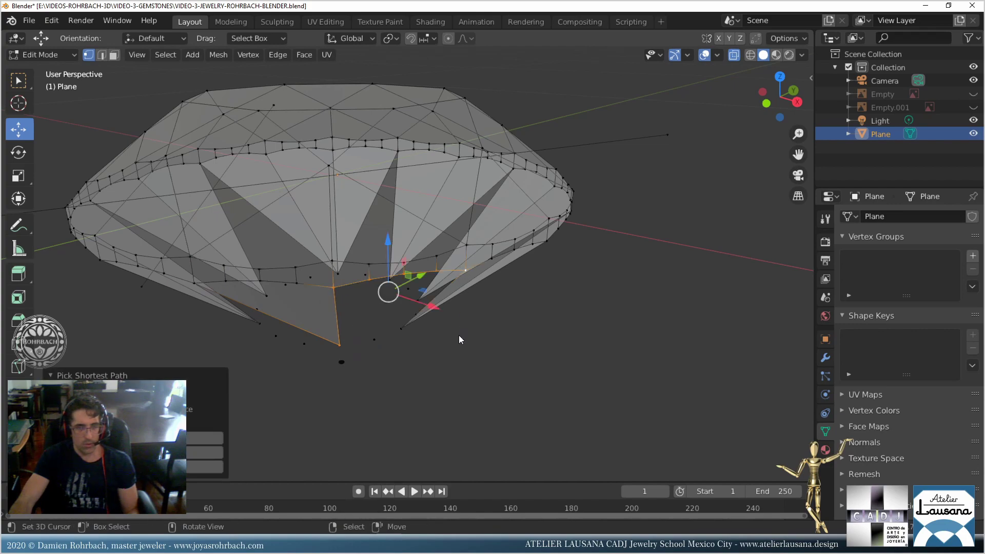
key("f")
mouse_move(476, 353)
middle_mouse_down()
mouse_move(463, 337)
mouse_move(479, 347)
middle_mouse_up()
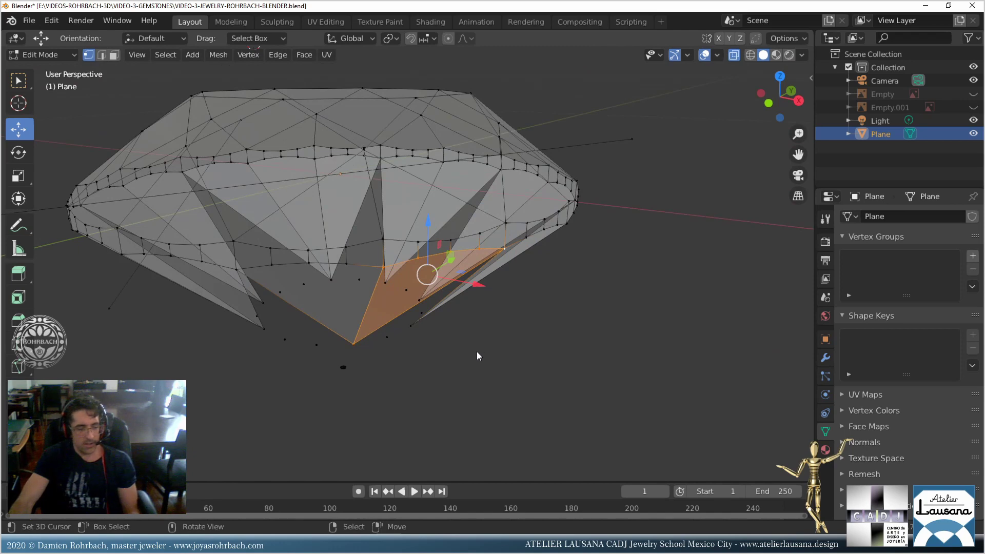
Turn off X-ray display so the gemstone shows as solid, and save the file.
key("alt+z")
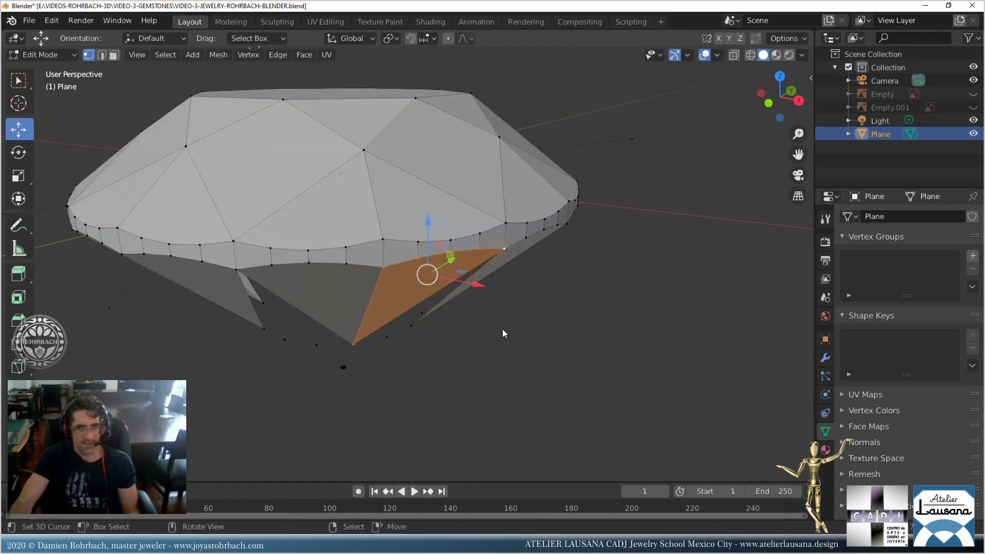
left_click(734, 55)
left_click(734, 55)
left_click(734, 55)
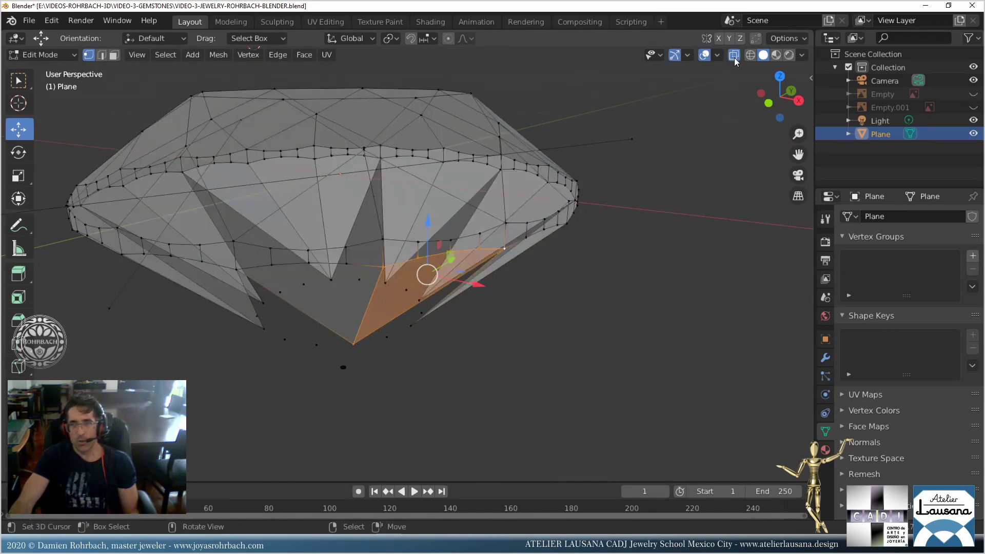
left_click(734, 54)
left_click(734, 55)
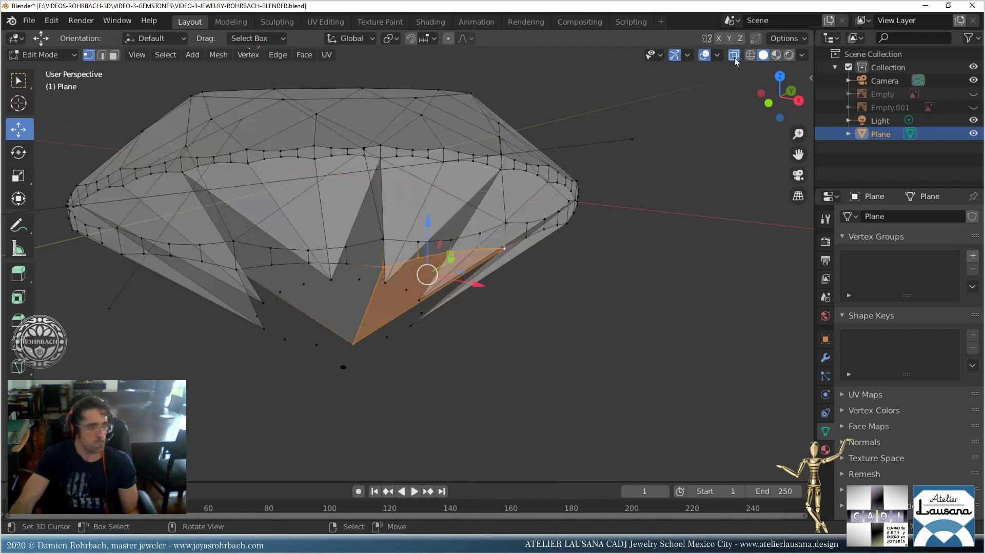
left_click(734, 55)
middle_click_drag(590, 213, 576, 216)
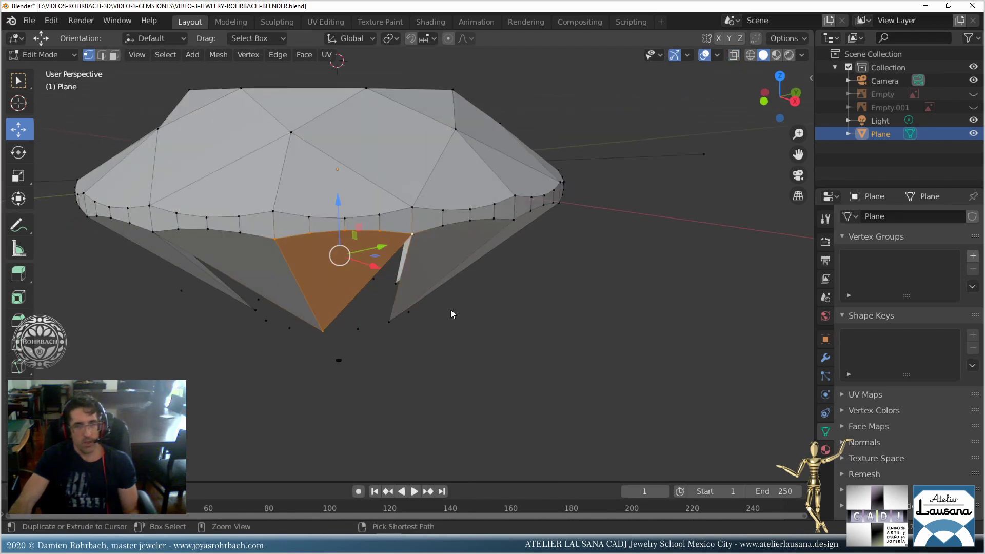
key("ctrl+s")
Examine the gaps between the pavilion facet tips and the spacing of the unused ring vertices.
middle_click_drag(449, 309, 443, 288)
scroll(350, 370, "up", 3)
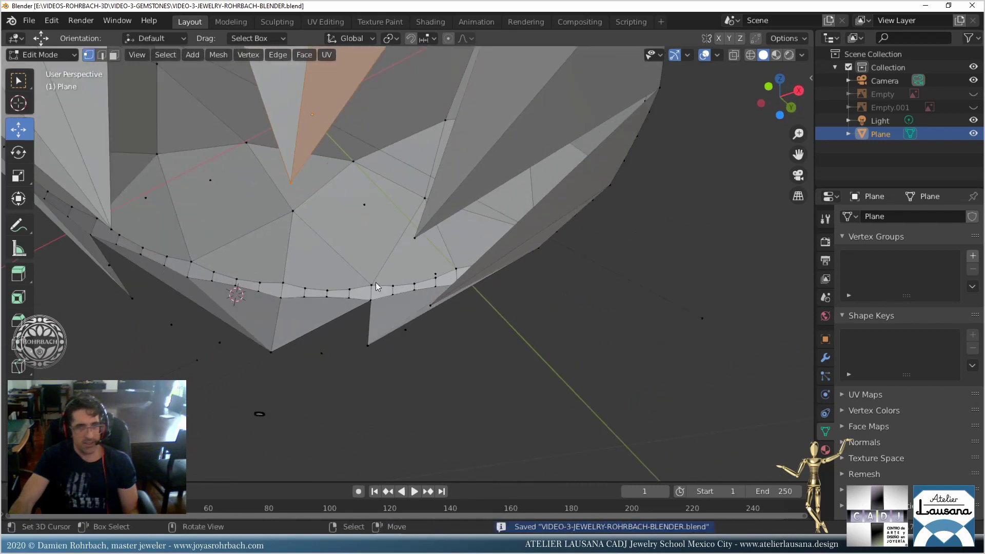
middle_click_drag(376, 282, 387, 255)
left_click(299, 331)
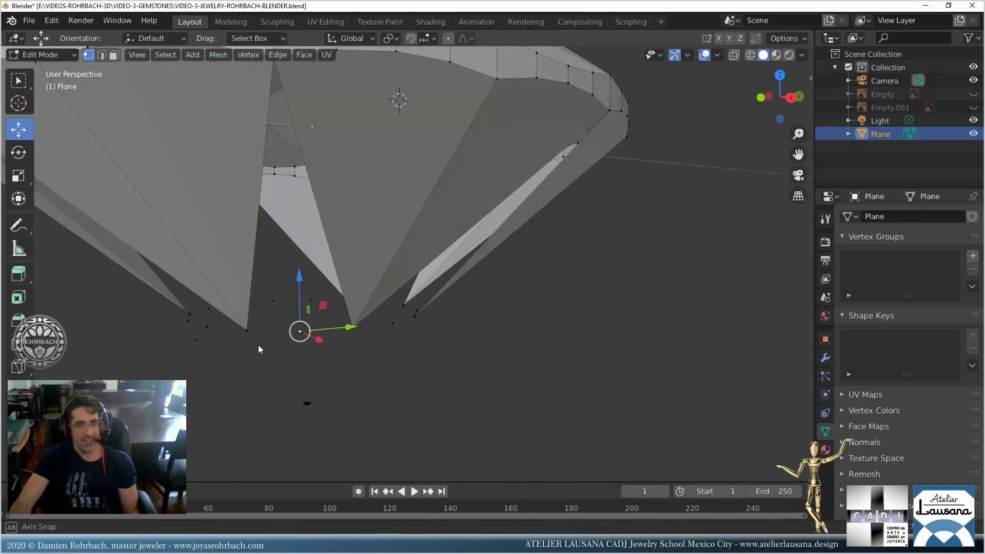
middle_click_drag(258, 349, 238, 327)
middle_click_drag(228, 363, 329, 347)
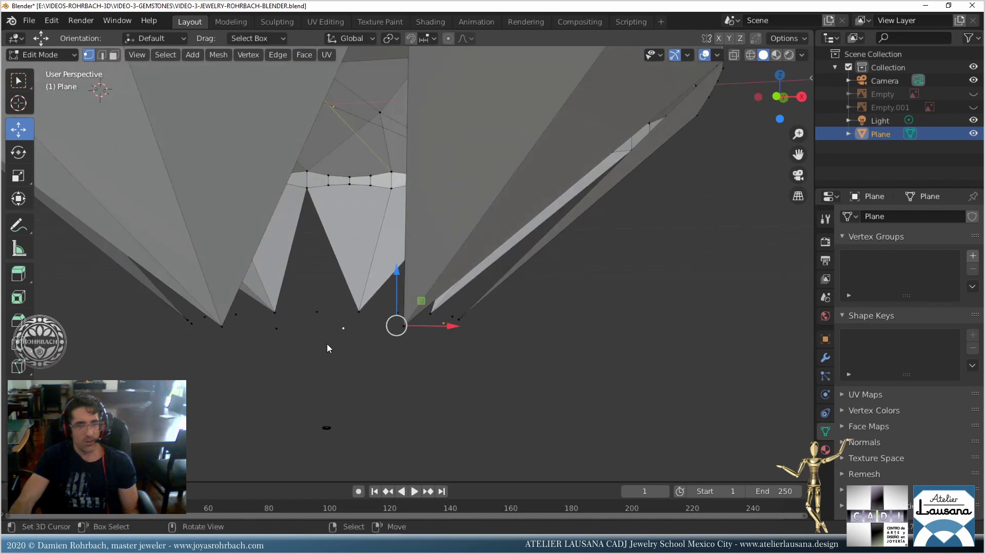
scroll(327, 344, "down", 5)
middle_click_drag(368, 303, 428, 284)
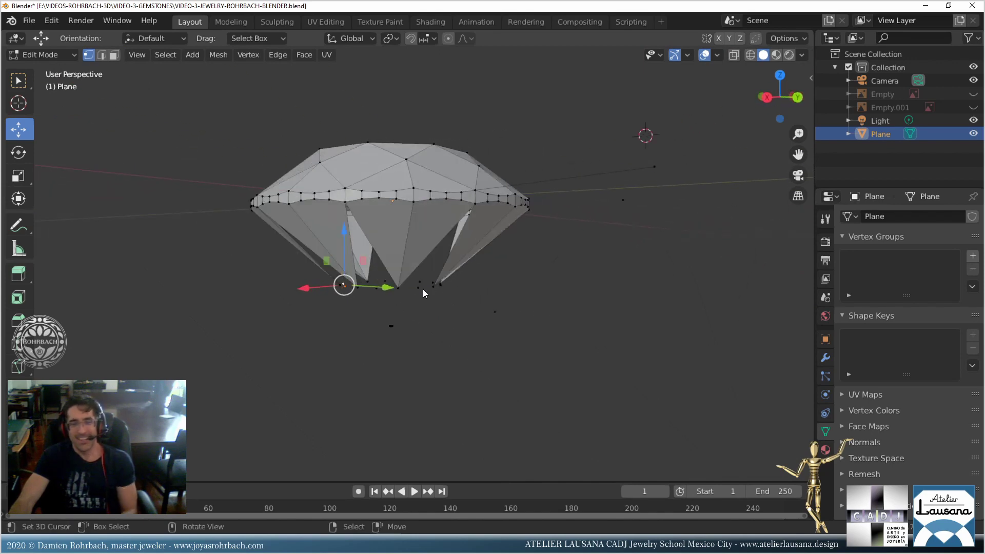
Try to delete all pavilion facets by box-selecting them in face mode from the right orthographic view.
key("KP_3")
scroll(369, 223, "up", 1)
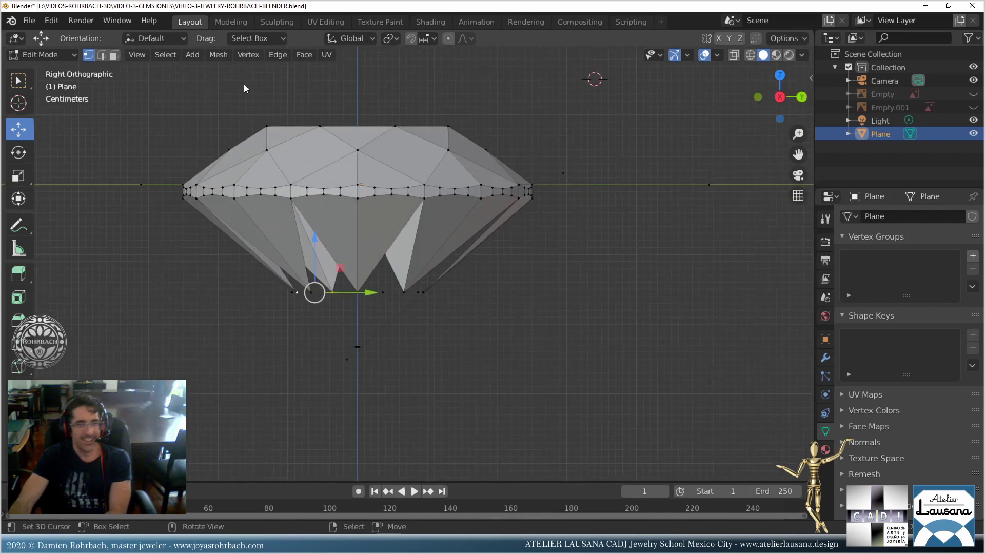
left_click(114, 55)
key("b")
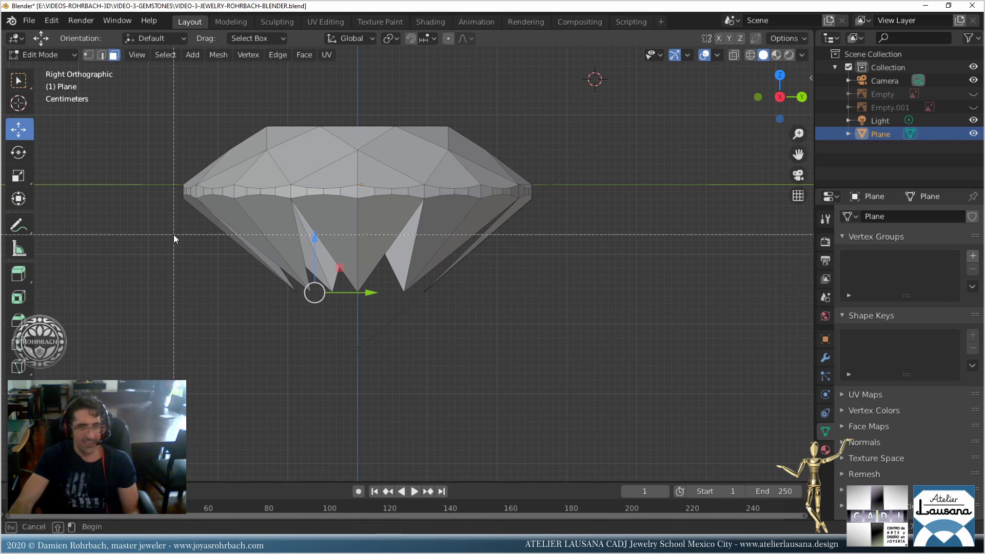
left_click_drag(174, 235, 503, 251)
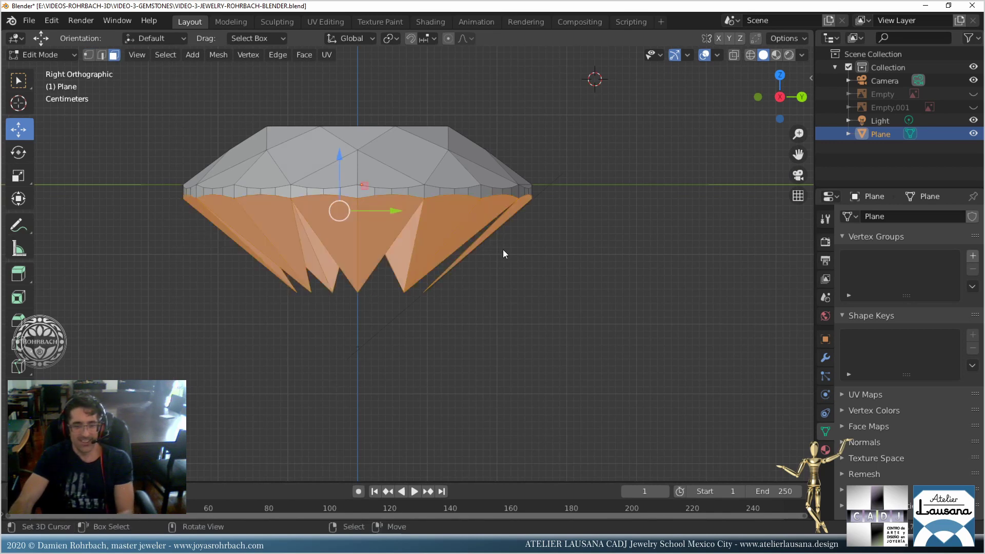
key("x")
left_click(503, 250)
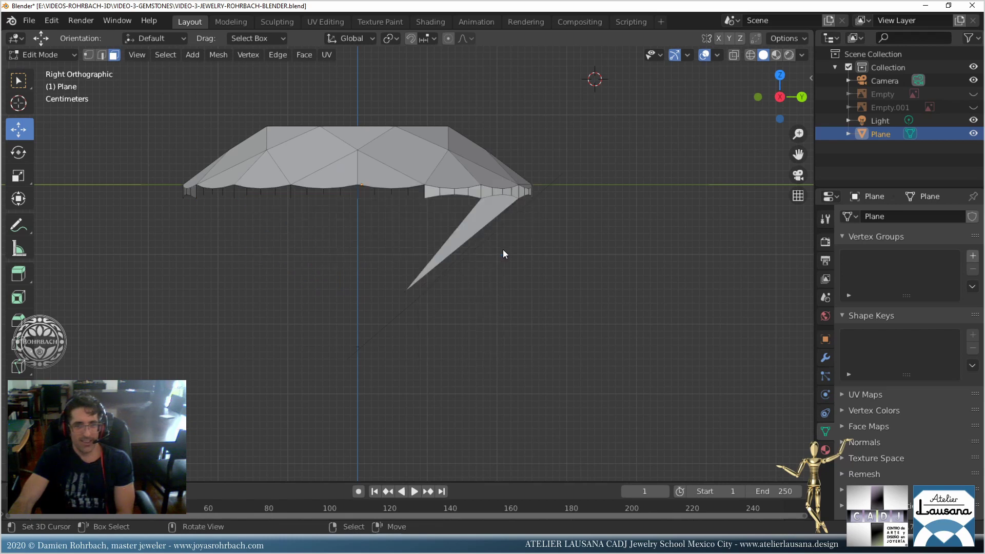
key("ctrl+z")
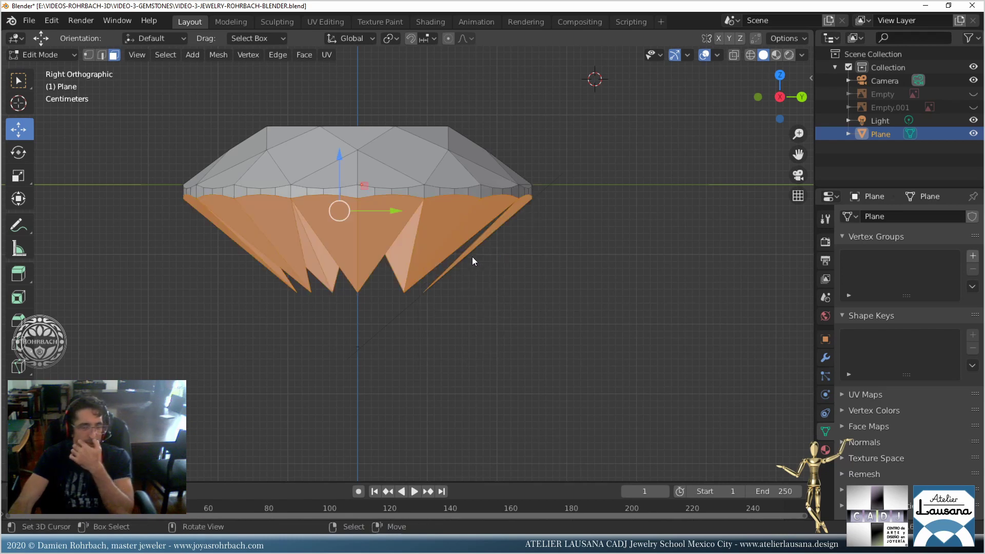
Undo the recent facet fills back to the completed fourth pair.
key("ctrl+z")
key("ctrl+z")
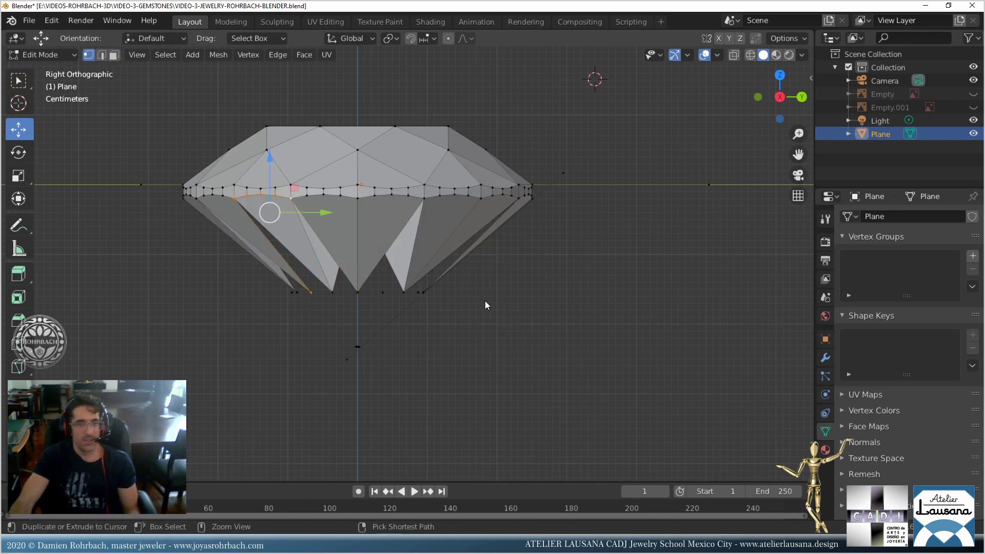
key("ctrl+z")
middle_click_drag(460, 310, 464, 259)
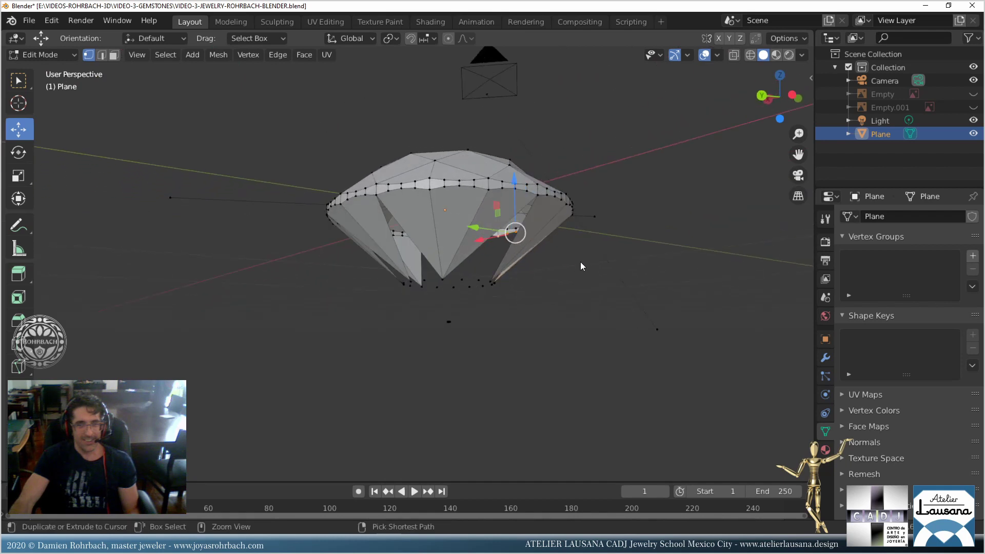
key("ctrl+z")
key("ctrl+z")
key("ctrl+z")
key("ctrl+z")
key("ctrl+z")
key("ctrl+z")
key("ctrl+z")
key("ctrl+z")
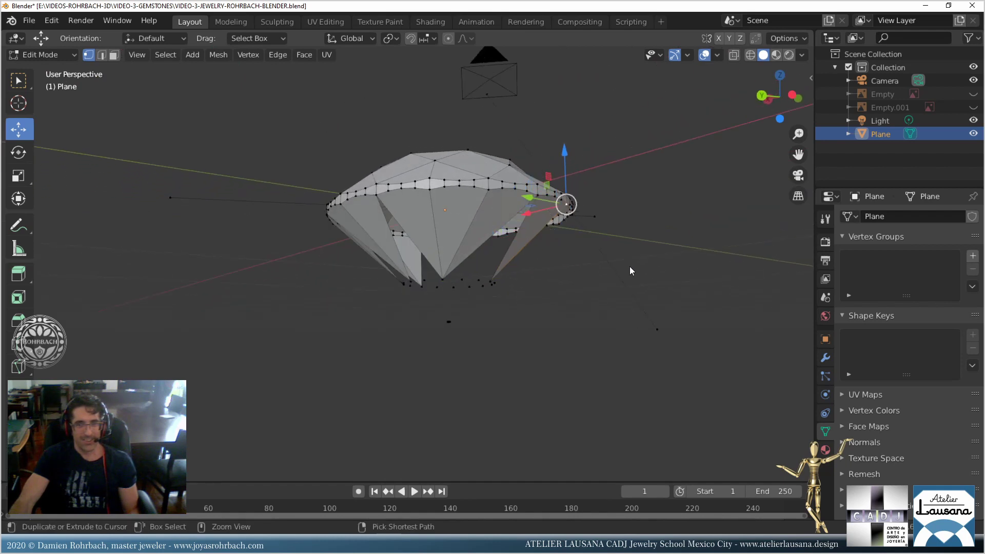
key("ctrl+z")
key("ctrl+z")
key("ctrl+z")
key("ctrl+z")
key("ctrl+z")
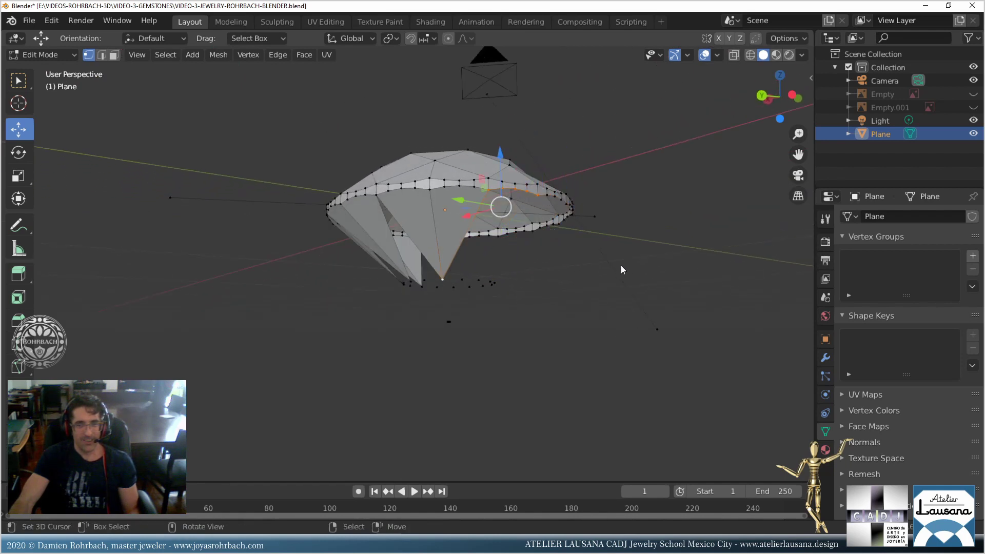
Fill a facet from the next open girdle arc to the ring vertex two along from the fourth pair's tip.
middle_click_drag(621, 269, 593, 272)
scroll(395, 291, "up", 3)
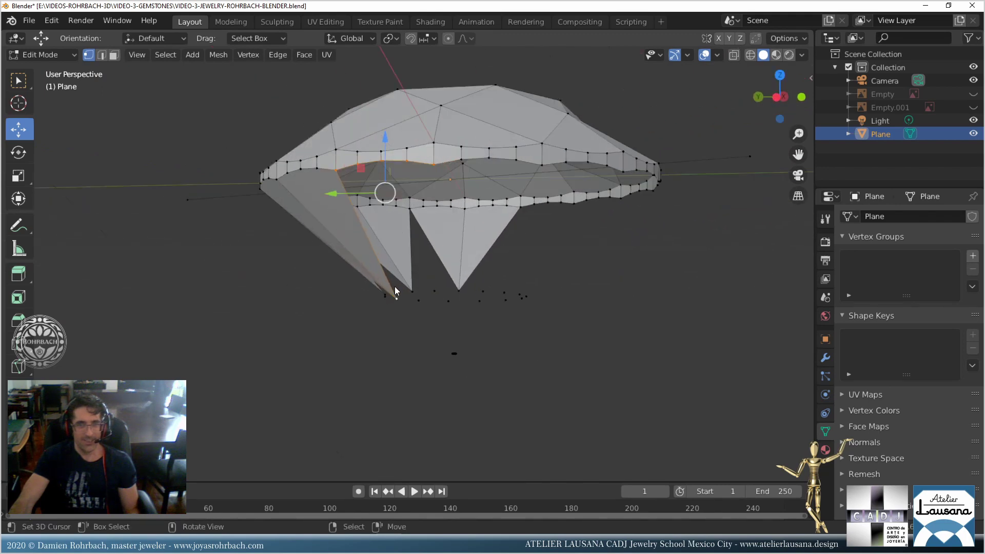
middle_click_drag(395, 291, 404, 306)
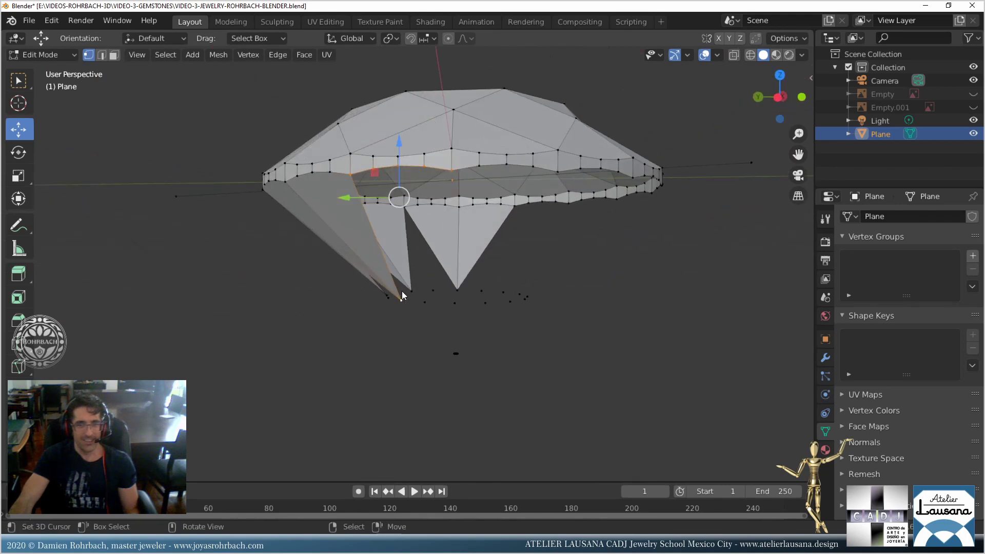
left_click(447, 303, "shift")
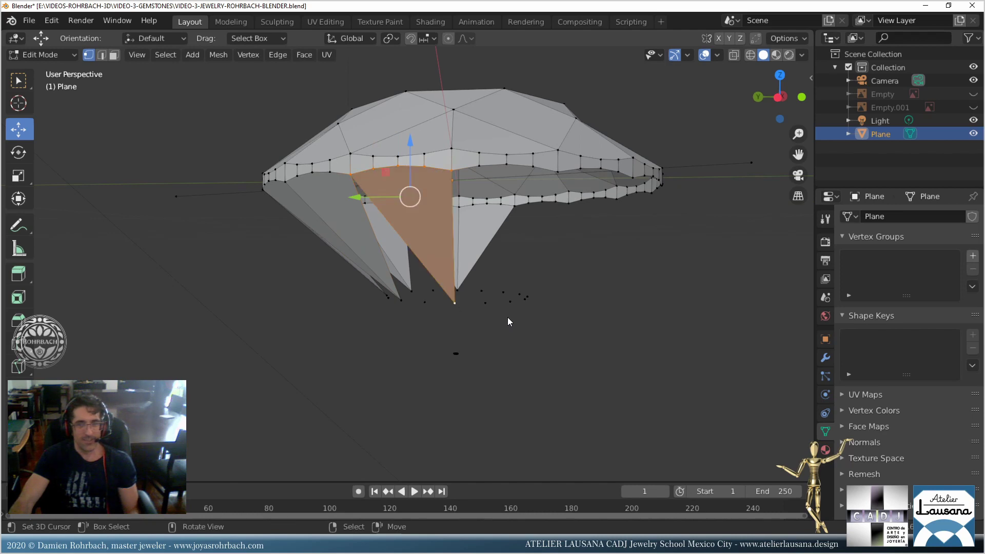
Save the file and complete the fifth facet pair by filling the adjacent girdle arc to the same tip vertex.
key("ctrl+s")
left_click(455, 304)
left_click(452, 173, "ctrl")
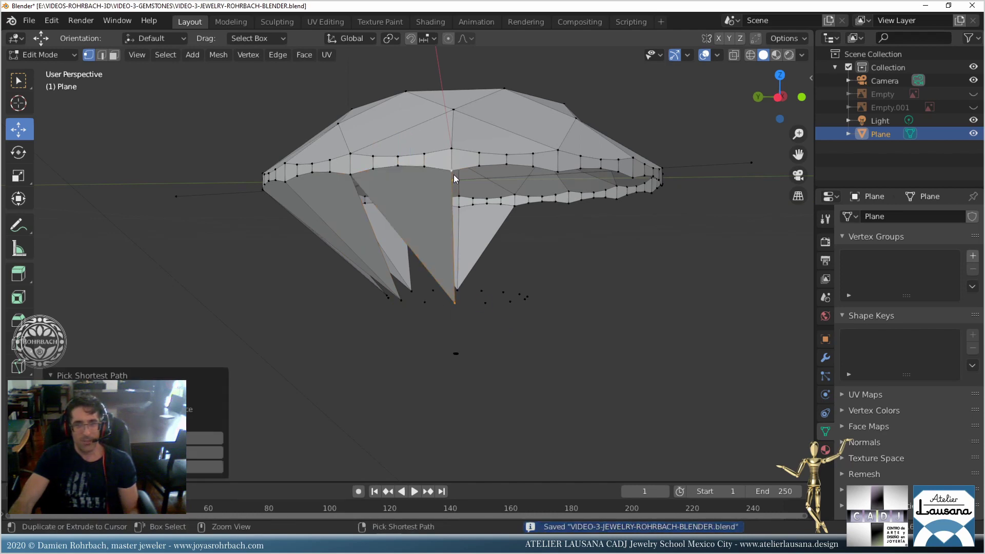
middle_click_drag(552, 175, 564, 180)
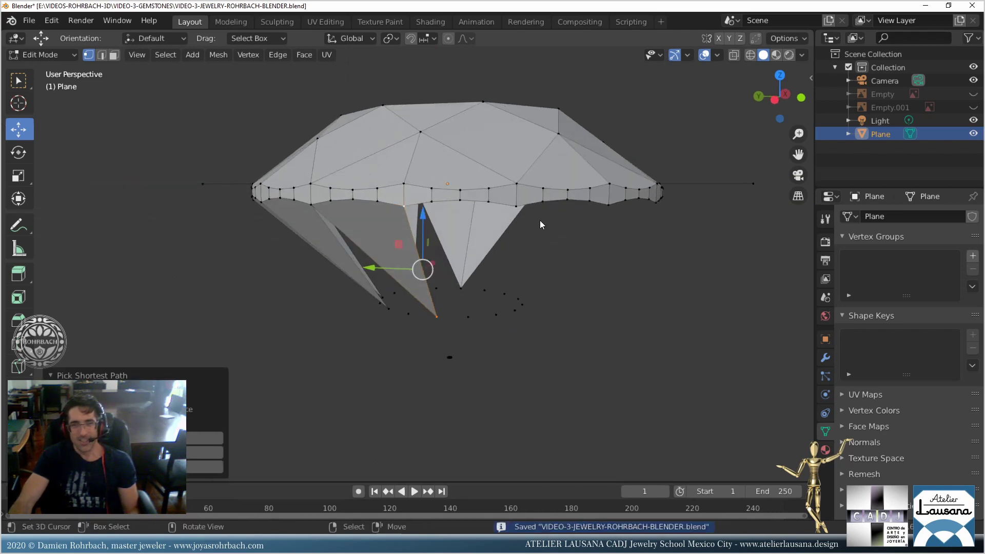
left_click(548, 272, "ctrl")
middle_click_drag(548, 272, 523, 277)
Fill the sixth facet pair from the next two girdle arcs to the ring vertex two along from the fifth pair's tip.
left_click(380, 233)
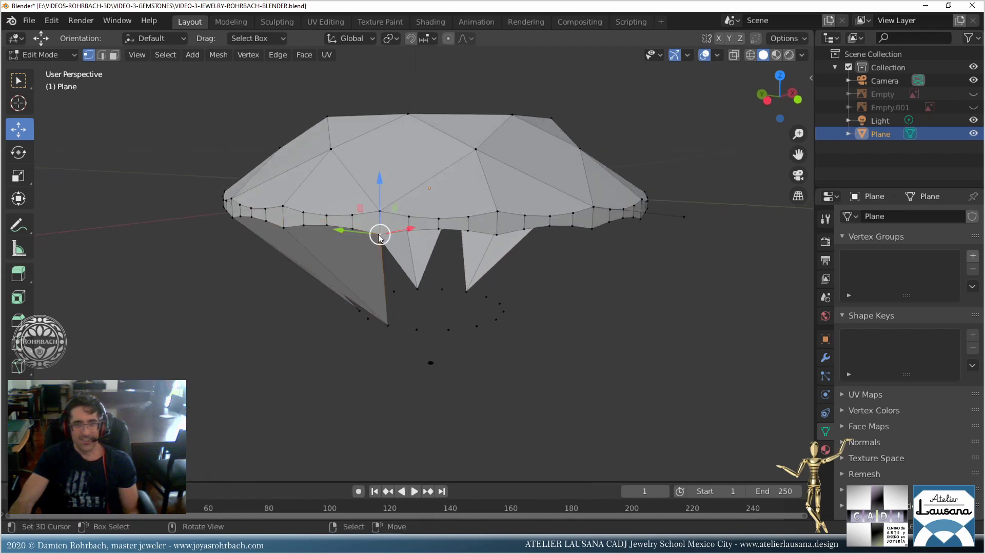
left_click(497, 234, "ctrl")
middle_click_drag(470, 319, 463, 316)
left_click(420, 333, "shift")
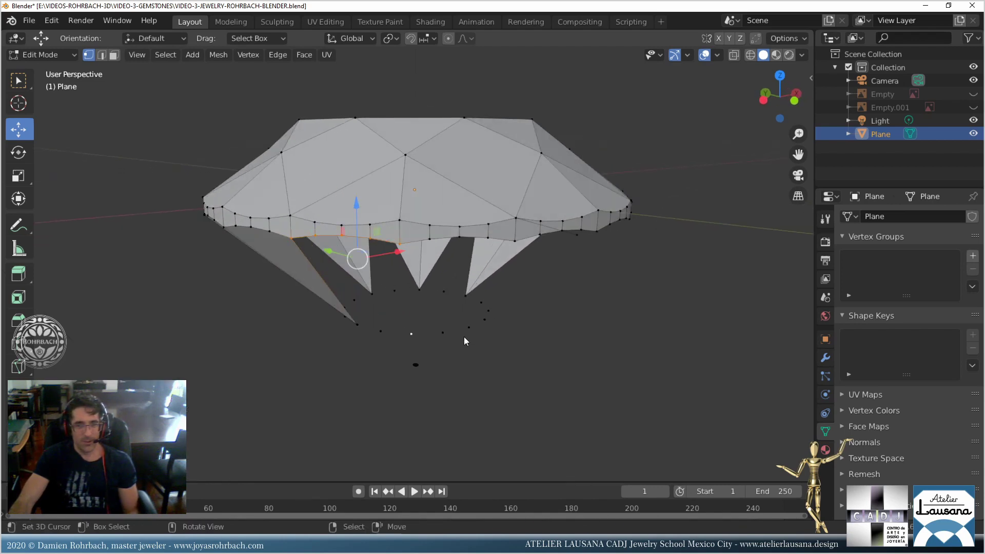
key("f")
left_click(412, 329)
left_click(404, 245, "ctrl")
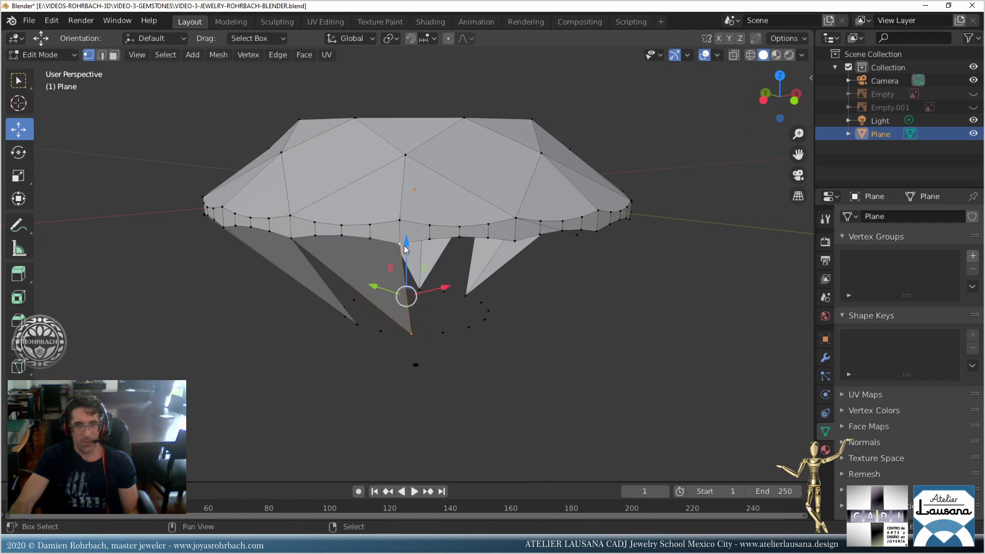
key("f")
Fill the seventh facet pair from the following two girdle arcs to a shared ring vertex two along from the sixth tip.
middle_click_drag(532, 296, 398, 260)
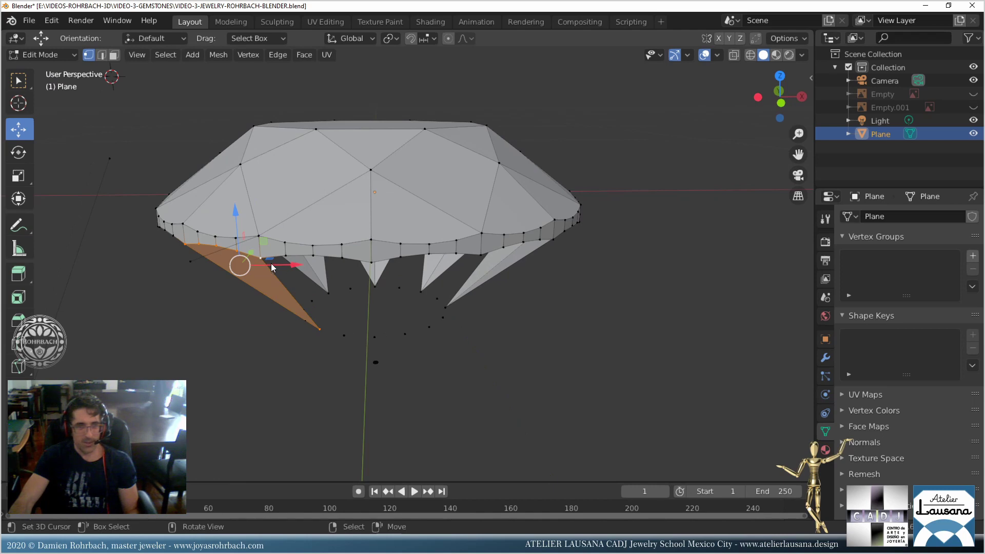
left_click(261, 258)
left_click(374, 261, "ctrl")
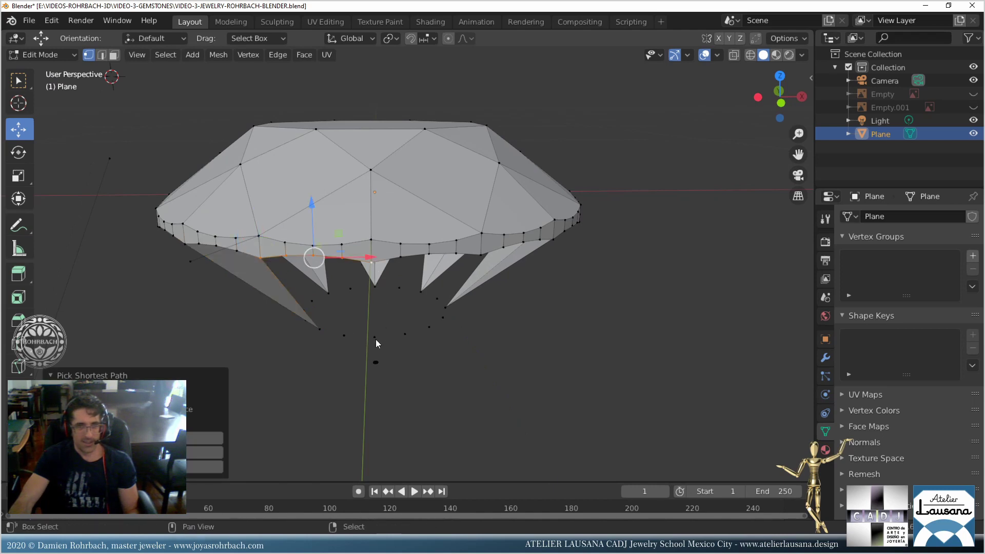
left_click(376, 339, "ctrl")
key("f")
left_click(375, 337)
middle_click_drag(375, 338, 371, 241)
key("ctrl+z")
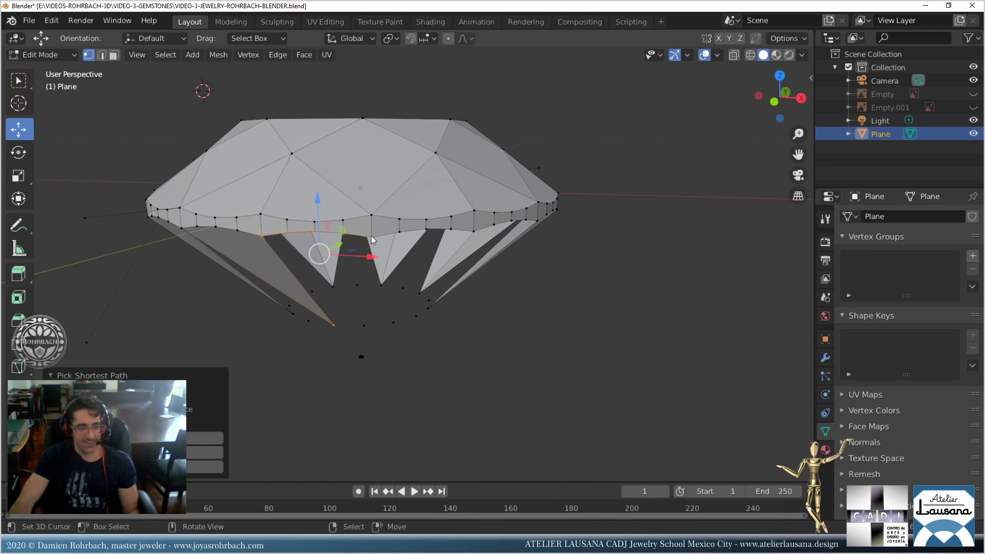
Fill the eighth facet pair from the last two open girdle arcs to their shared ring vertex and save the file.
left_click(373, 244)
middle_click_drag(419, 275, 407, 278)
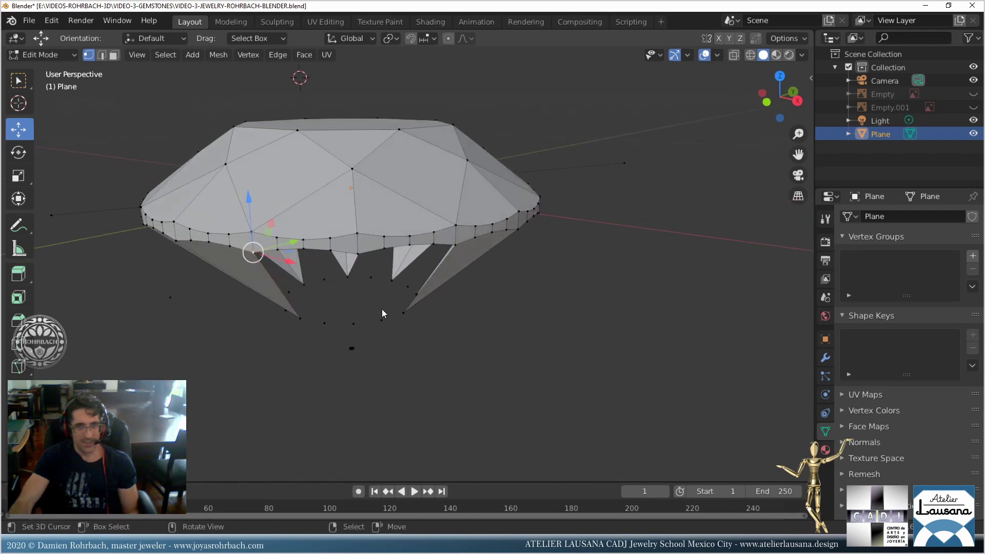
left_click(357, 320, "ctrl")
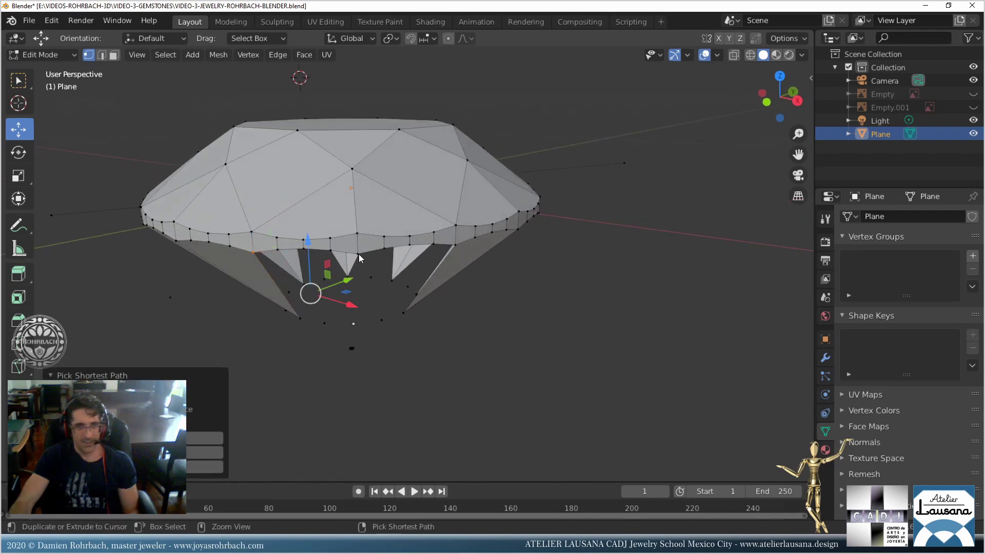
key("ctrl+z")
key("ctrl+z")
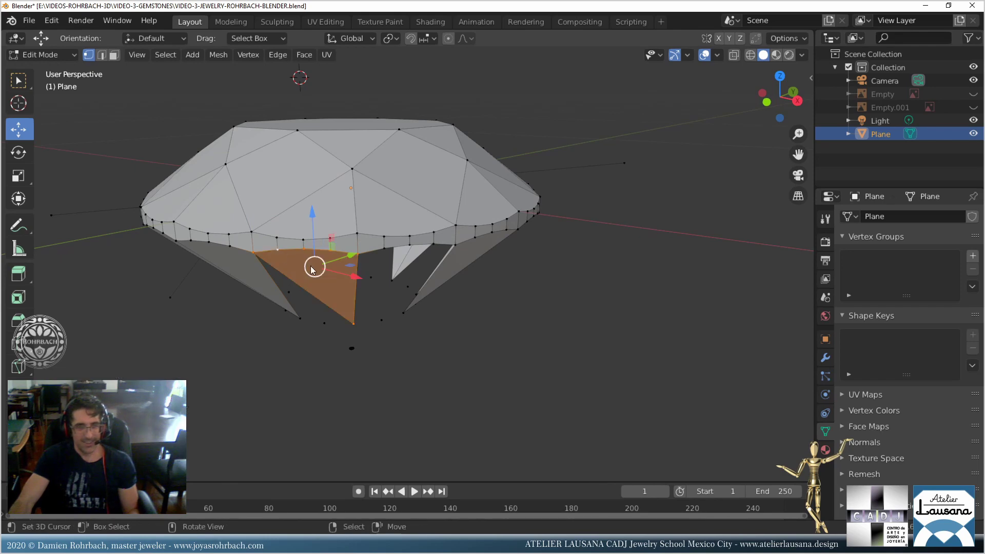
left_click(357, 251)
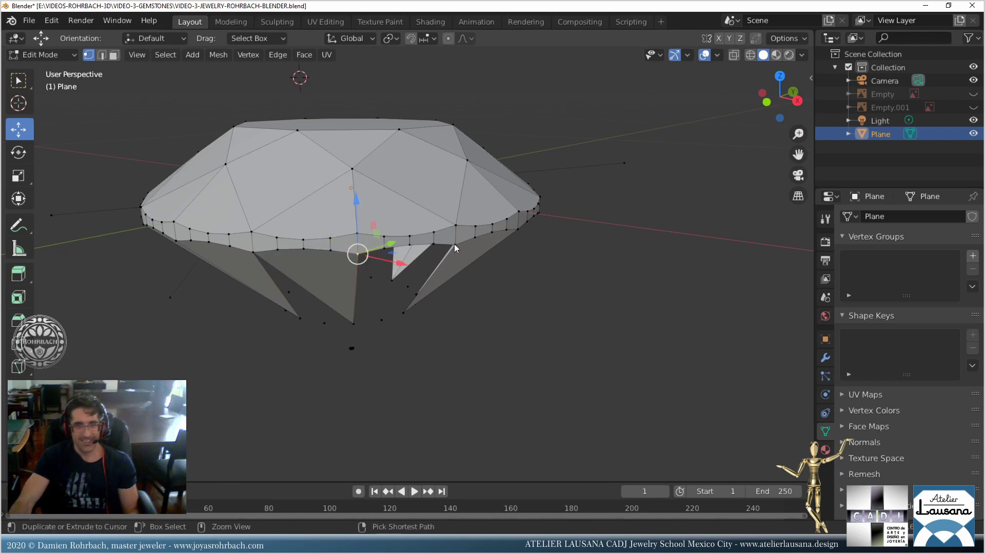
left_click(455, 246, "ctrl")
left_click(353, 323, "ctrl")
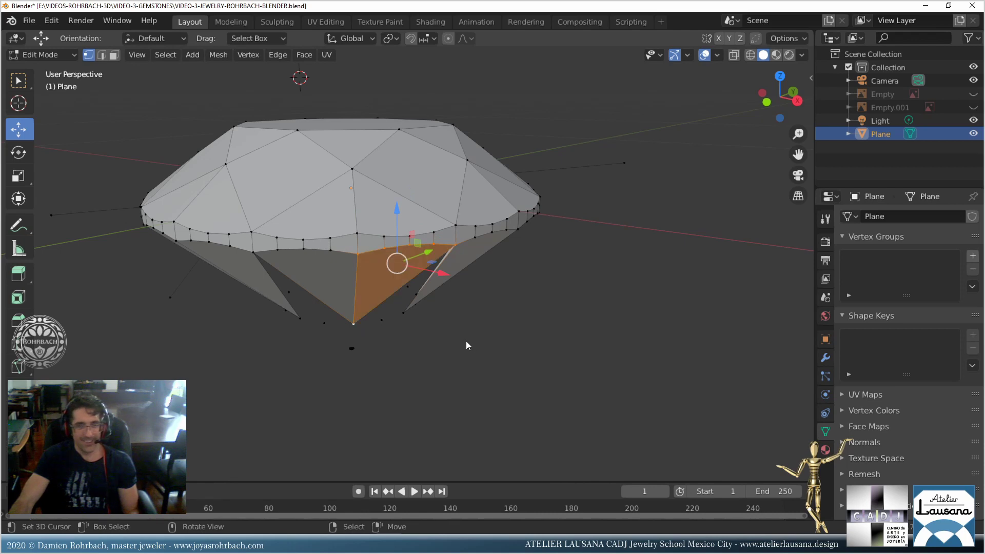
middle_click_drag(467, 343, 486, 332)
key("ctrl+s")
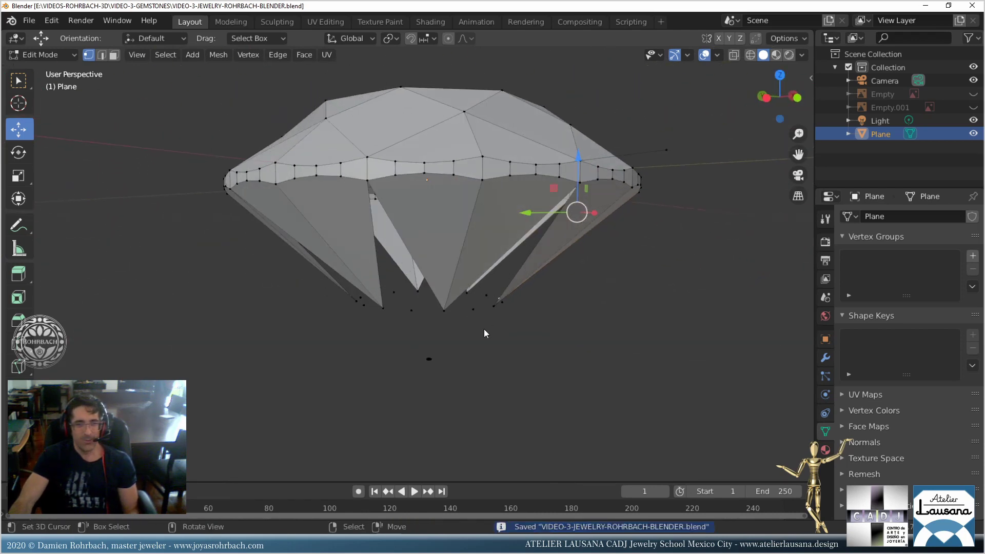
Delete the unused ring vertices lying between the eight pavilion facet tips.
left_click(413, 311)
left_click(473, 313, "shift")
middle_click_drag(548, 319, 543, 297)
key("x")
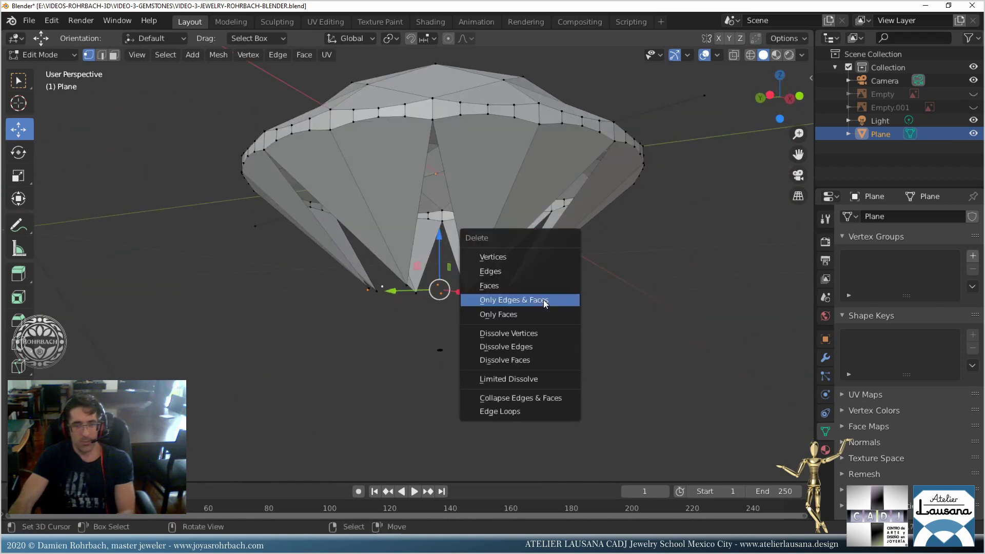
left_click(511, 262)
Examine the open gaps between the facet pairs and the small culet ring from below in bottom orthographic view.
middle_click_drag(511, 263, 466, 310)
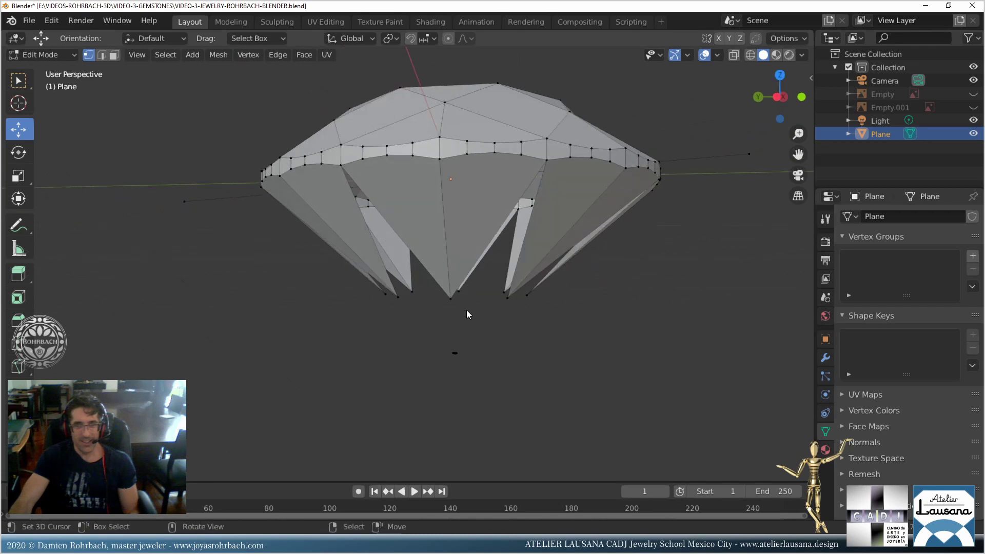
scroll(466, 310, "up", 2)
middle_click_drag(482, 364, 463, 325)
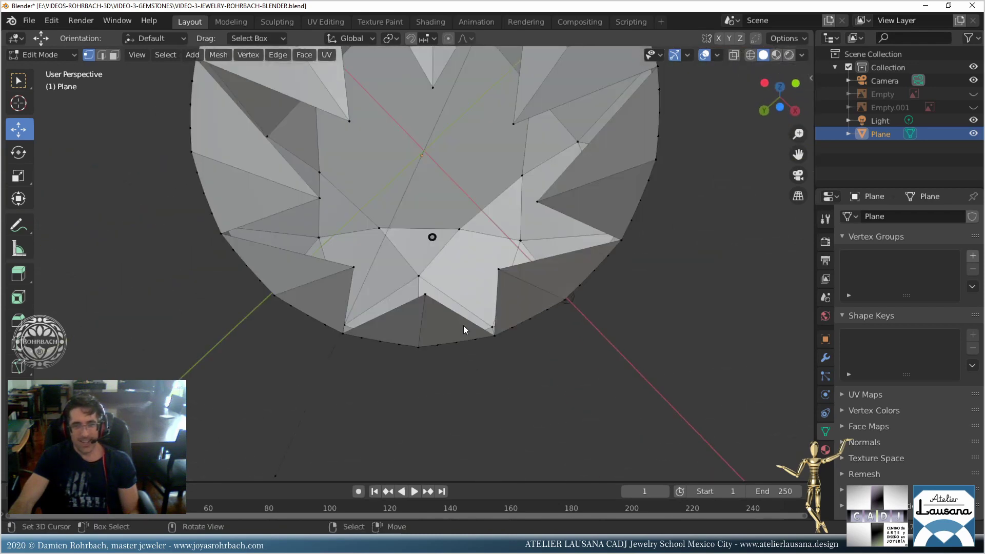
scroll(464, 326, "up", 6)
middle_click_drag(514, 226, 447, 352, "shift")
scroll(454, 342, "down", 4)
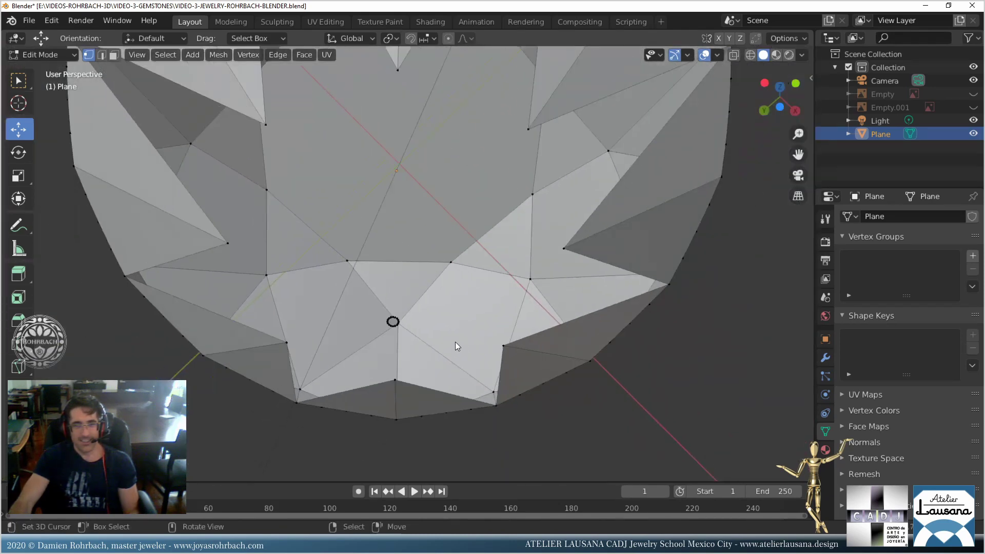
scroll(455, 342, "down", 5)
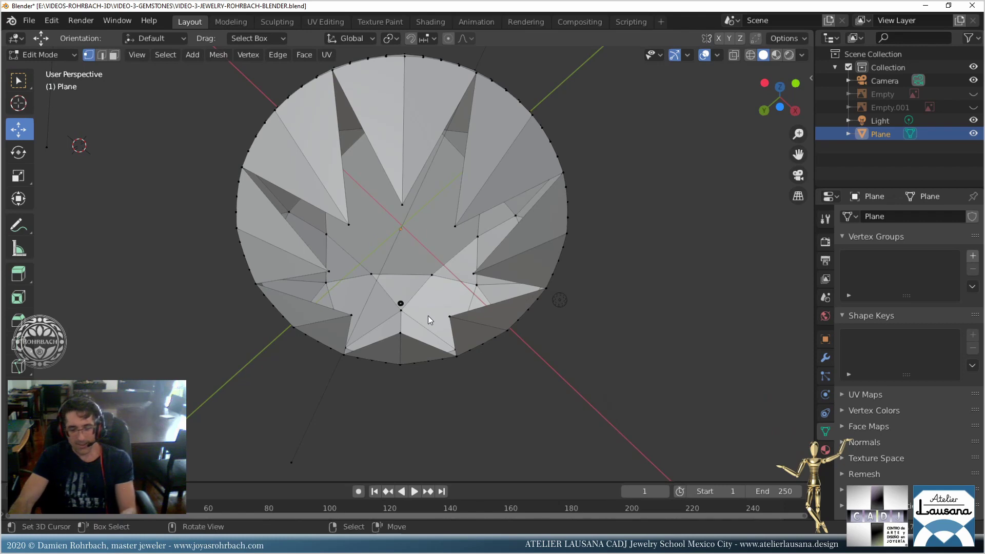
key("ctrl+KP_7")
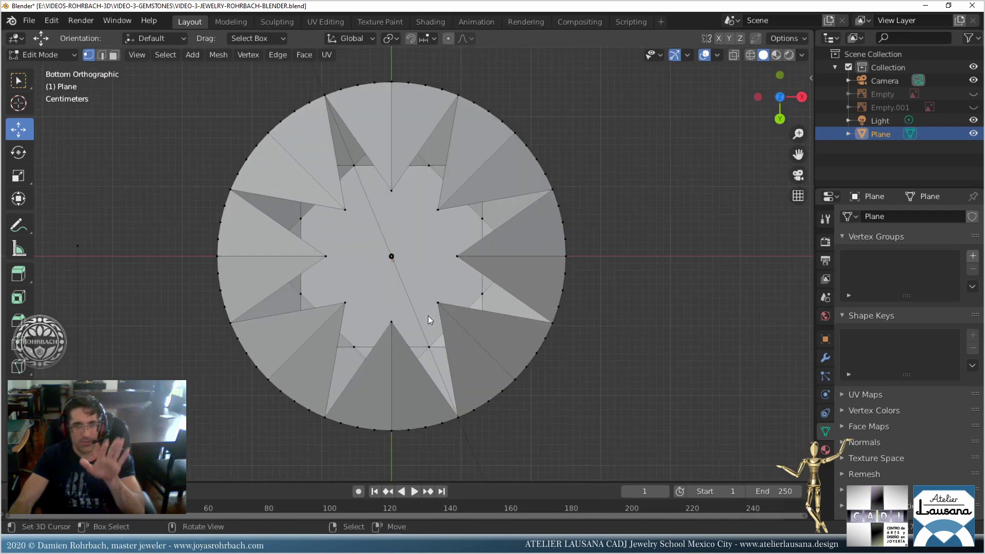
scroll(424, 321, "up", 10)
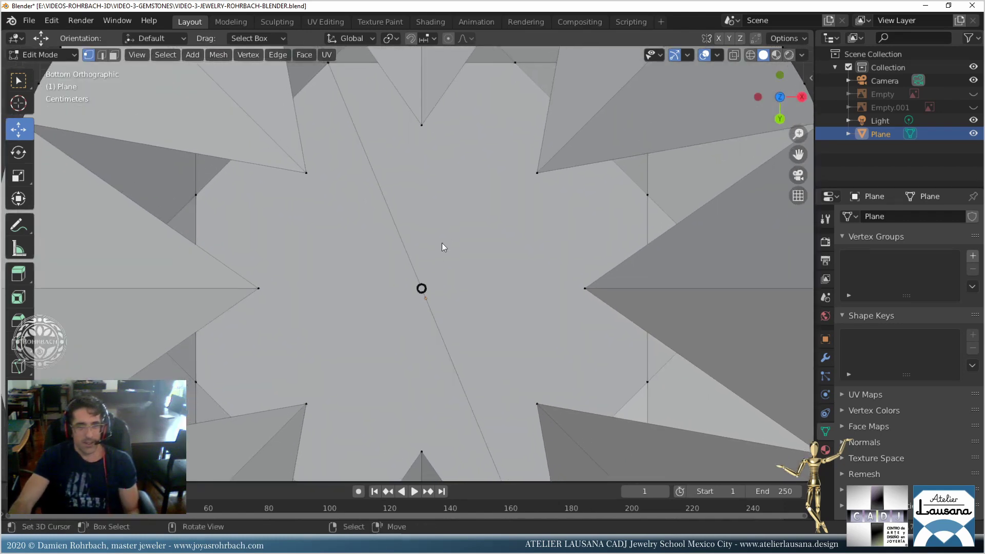
scroll(451, 321, "up", 1)
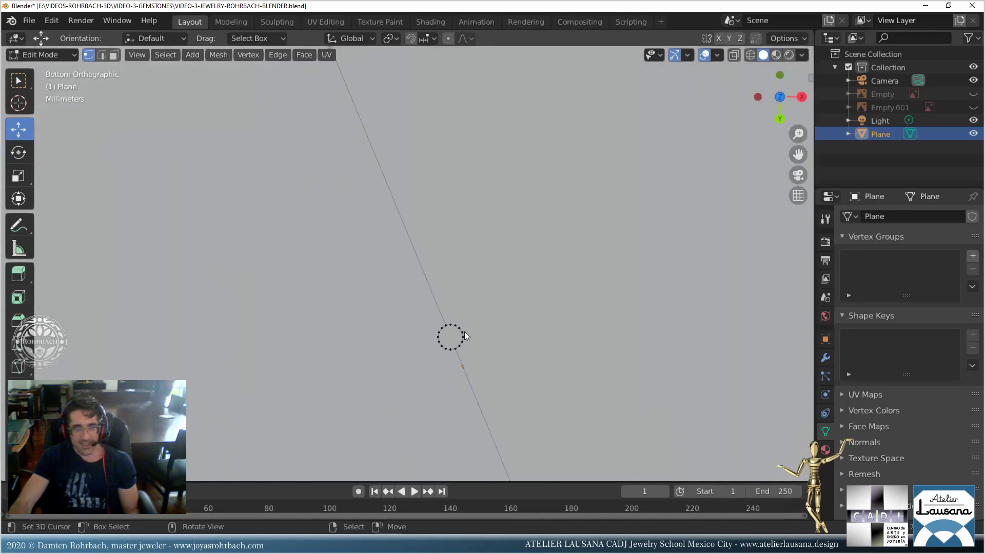
scroll(463, 337, "down", 6)
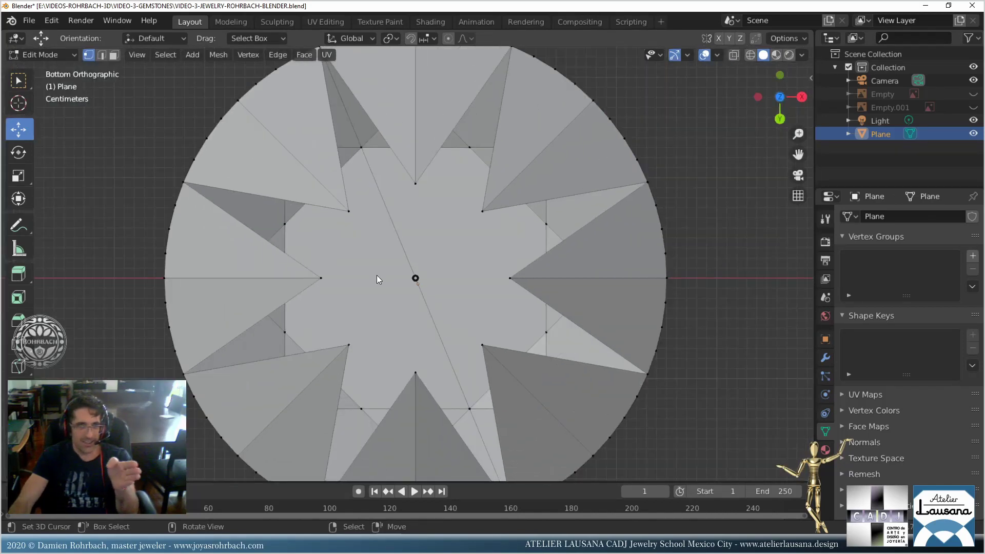
Fill a main pavilion facet between one culet-ring vertex, two neighbouring facet tips and the girdle vertex between them.
scroll(390, 285, "up", 6)
scroll(453, 370, "up", 2)
left_click(477, 373)
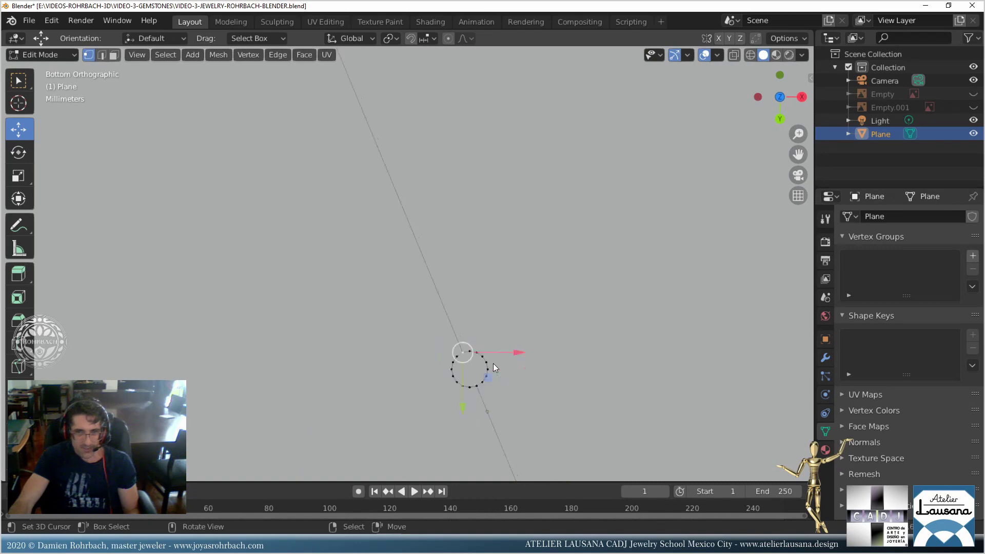
scroll(494, 363, "down", 7)
left_click(458, 243, "shift")
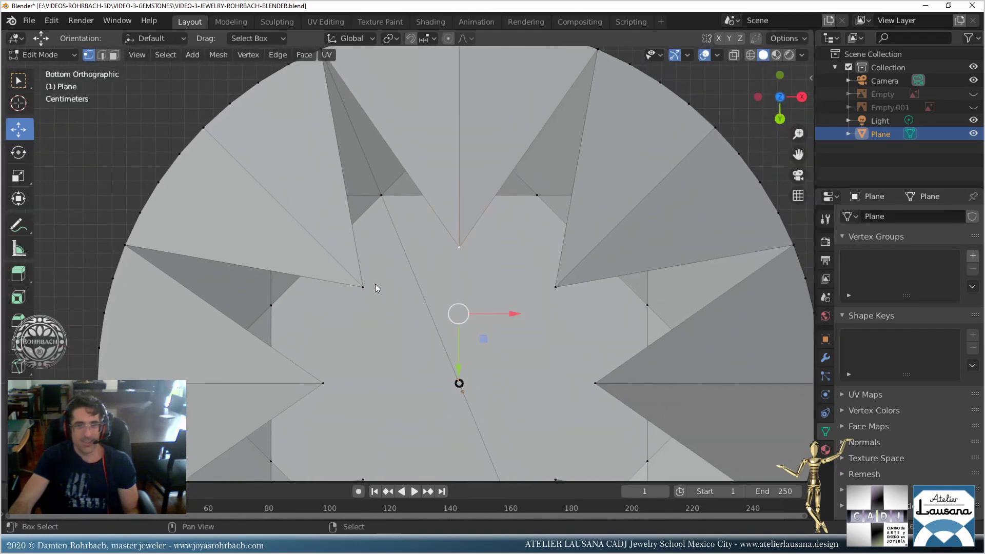
left_click(364, 287, "shift")
scroll(374, 155, "down", 2)
left_click(348, 117, "shift")
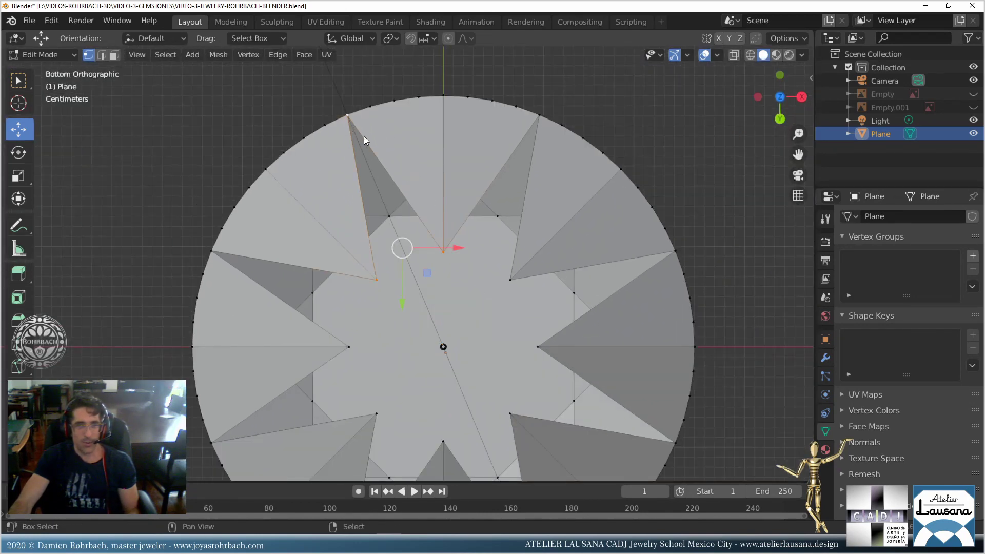
scroll(472, 363, "up", 3)
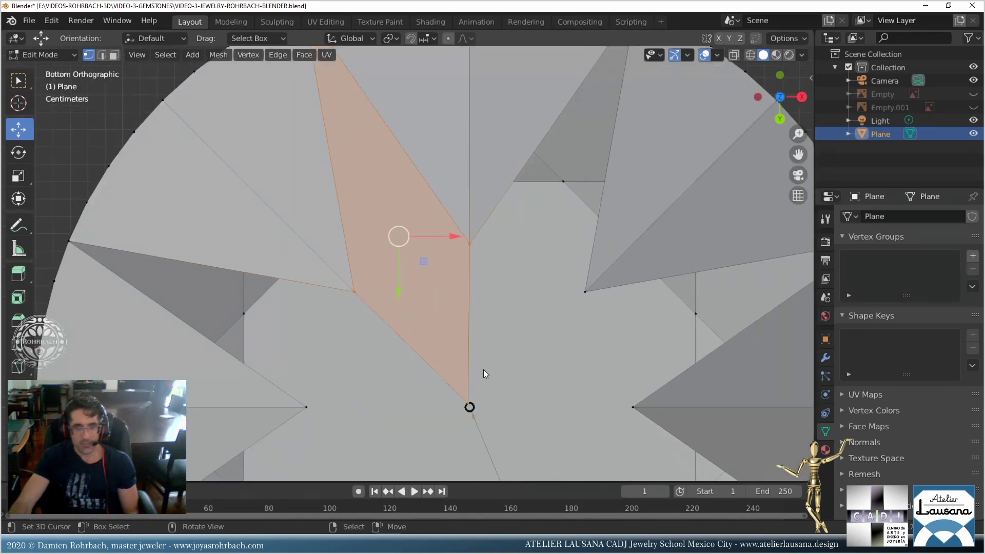
Undo the main facet and refill it with the adjacent culet-ring vertex included, giving it a short edge on the culet.
middle_click_drag(483, 369, 415, 304, "shift")
scroll(415, 304, "up", 3)
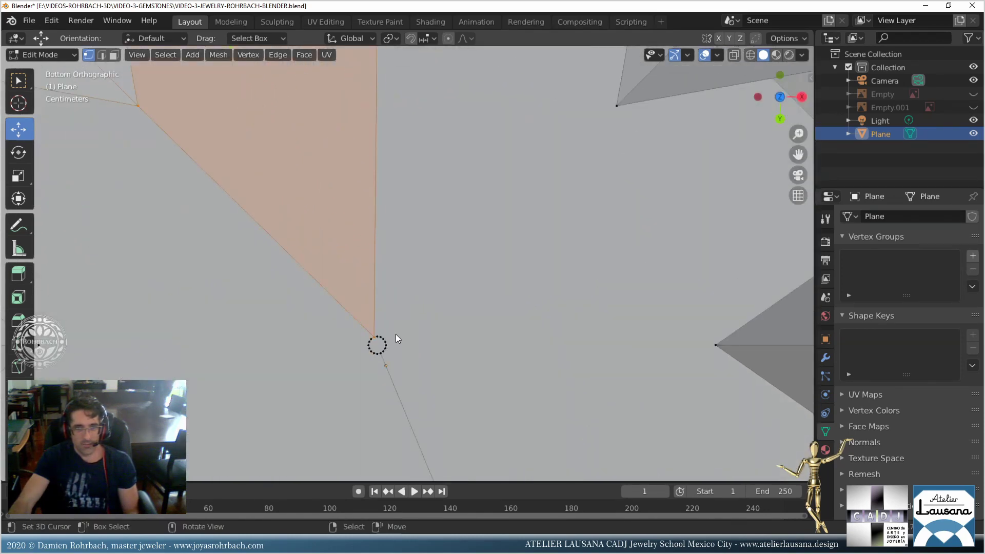
scroll(395, 334, "down", 3)
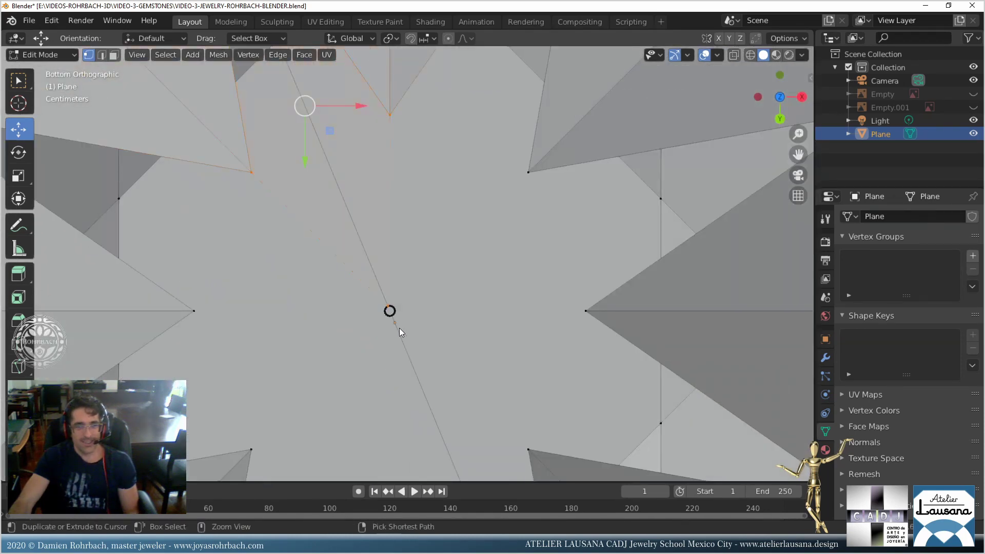
scroll(401, 332, "up", 3)
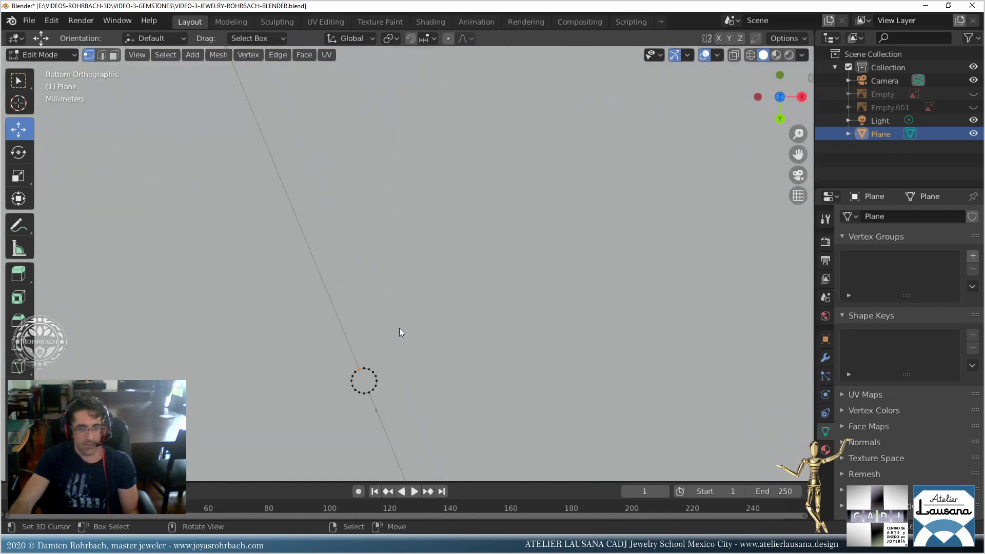
middle_click_drag(404, 341, 448, 262, "shift")
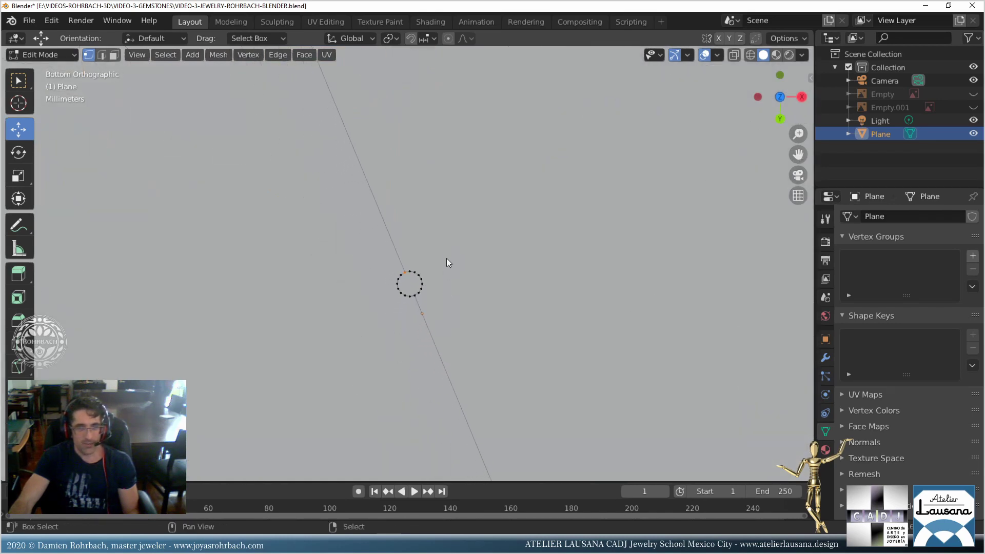
scroll(448, 262, "up", 4)
scroll(451, 196, "down", 7)
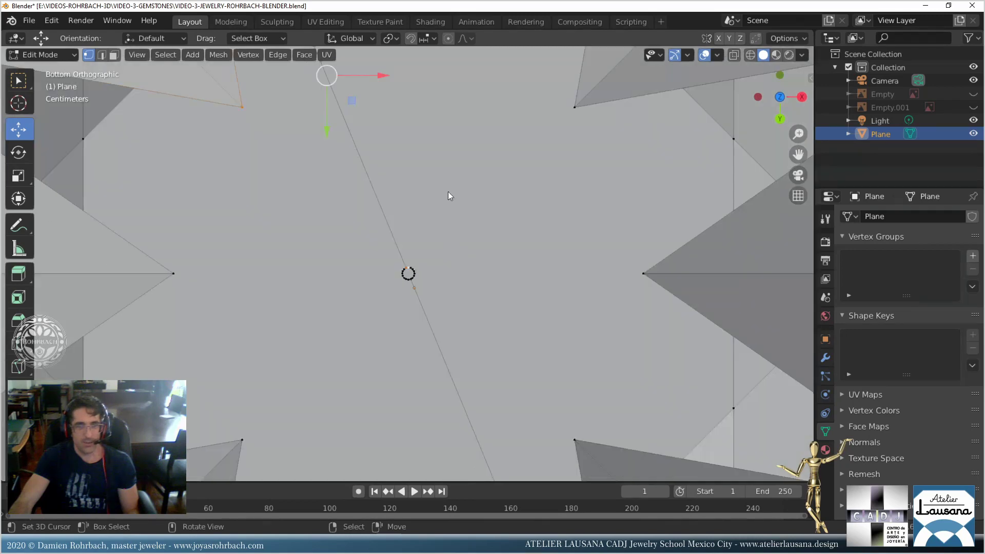
middle_click_drag(450, 196, 462, 300, "shift")
scroll(427, 227, "down", 3)
left_click(432, 242, "shift")
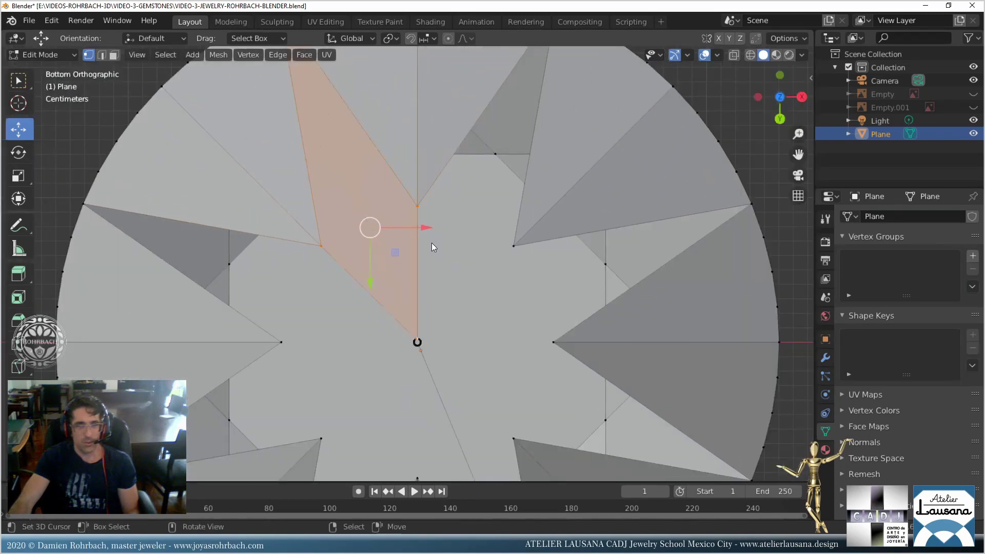
Fill a second main pavilion facet beside the first, across the -Y axis, joining the culet ring, two facet tips and the girdle vertex.
scroll(432, 303, "up", 3)
middle_click_drag(455, 345, 365, 264, "shift")
scroll(364, 264, "up", 4)
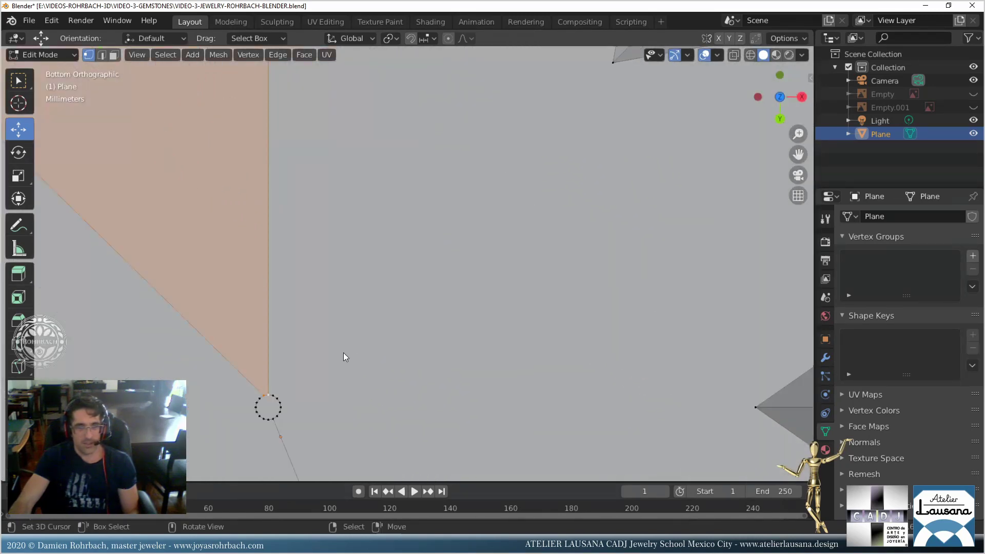
middle_click_drag(343, 356, 438, 220, "shift")
scroll(438, 220, "up", 4)
left_click(317, 262)
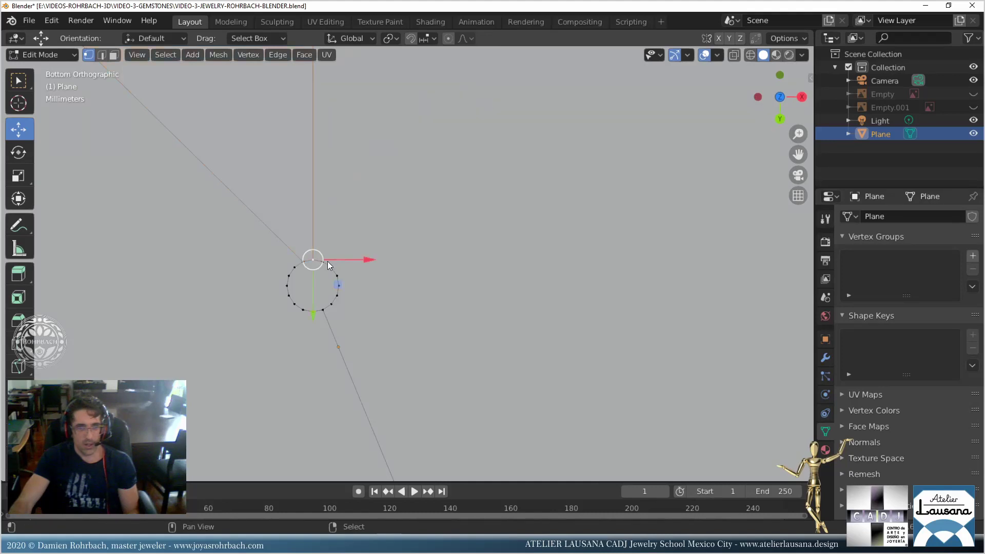
scroll(417, 335, "down", 4)
middle_click_drag(505, 179, 387, 272, "shift")
left_click(364, 241, "shift")
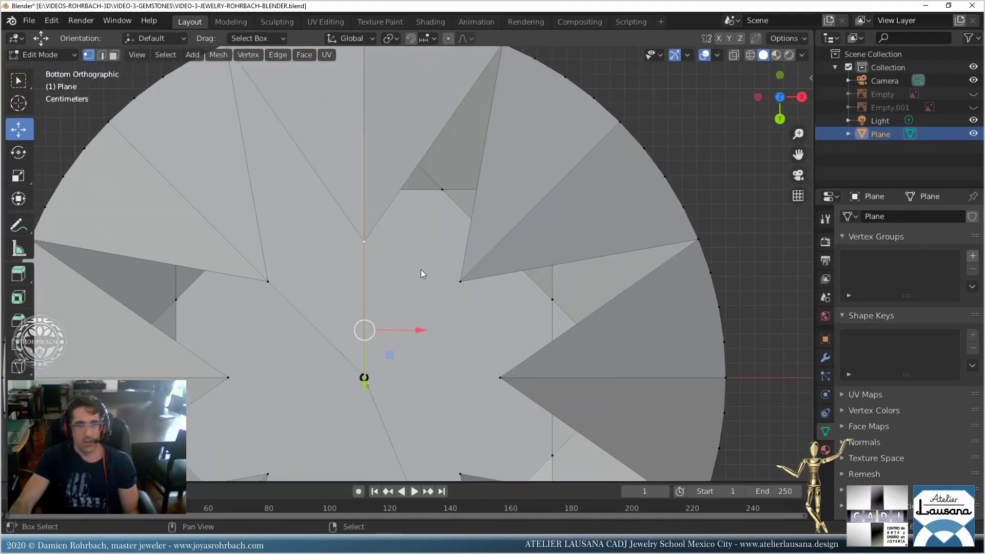
left_click(460, 281, "shift")
scroll(497, 134, "down", 1)
left_click(486, 82, "shift")
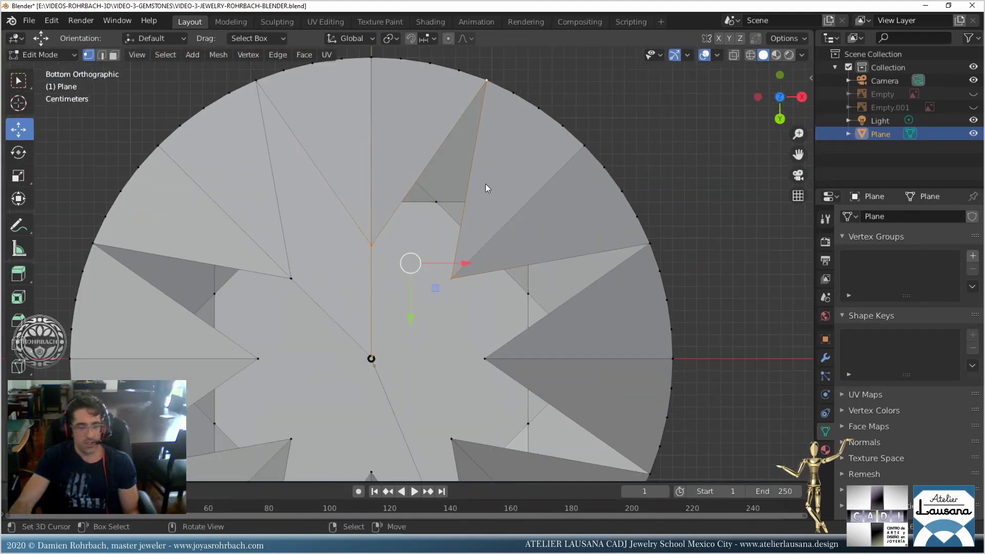
key("f")
Check the culet ends of the two main pavilion facets and undo both facets.
scroll(431, 330, "up", 3)
scroll(306, 230, "up", 4)
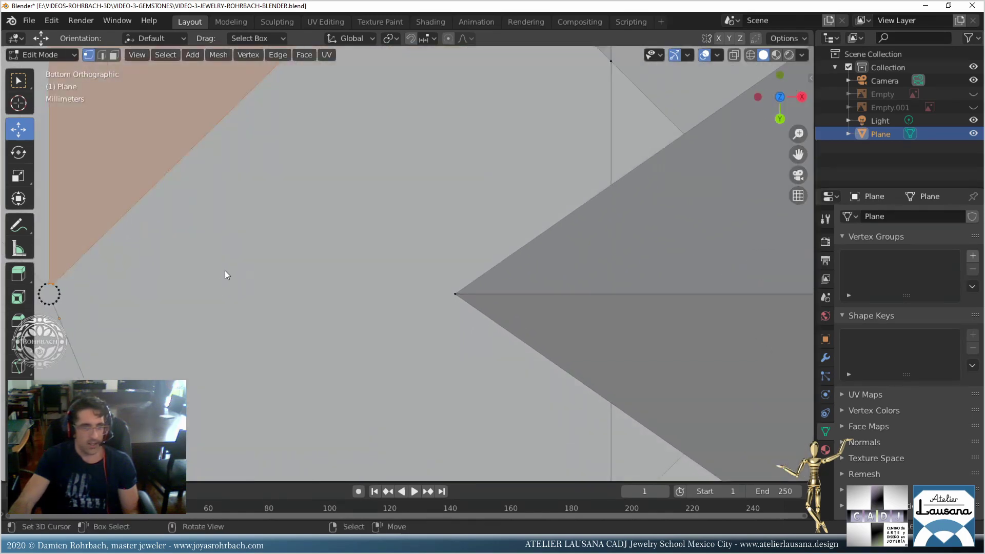
middle_click_drag(225, 275, 400, 303, "shift")
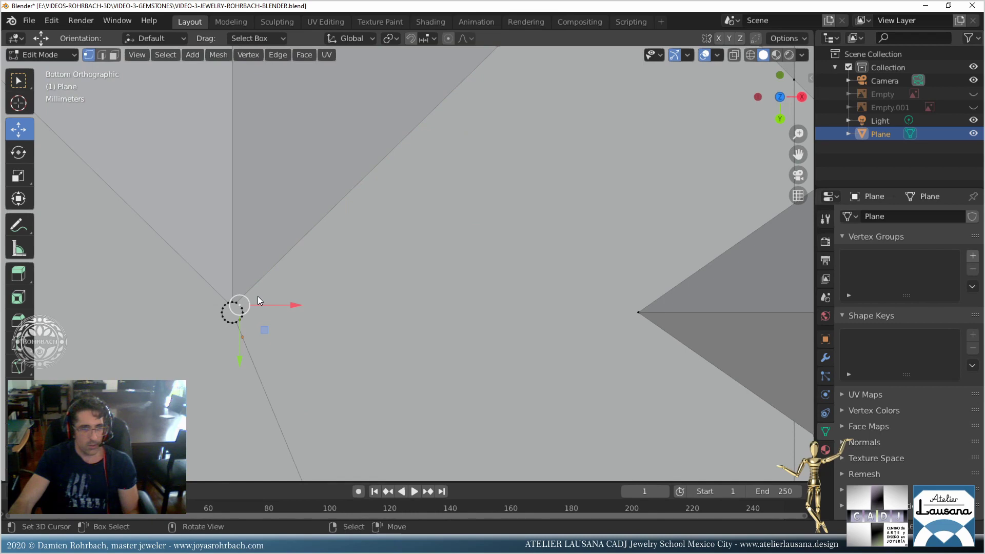
scroll(261, 297, "down", 5)
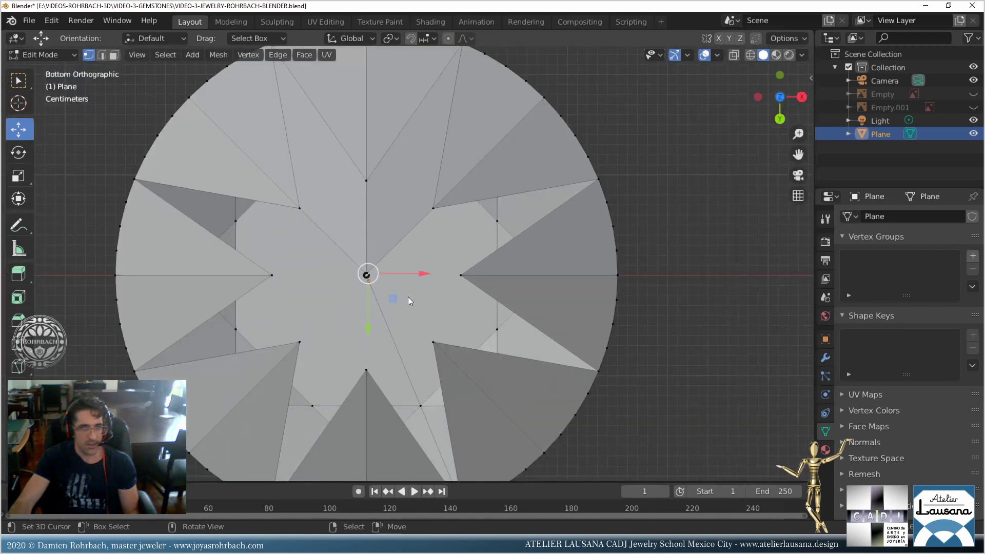
scroll(408, 297, "up", 4)
scroll(410, 300, "up", 1)
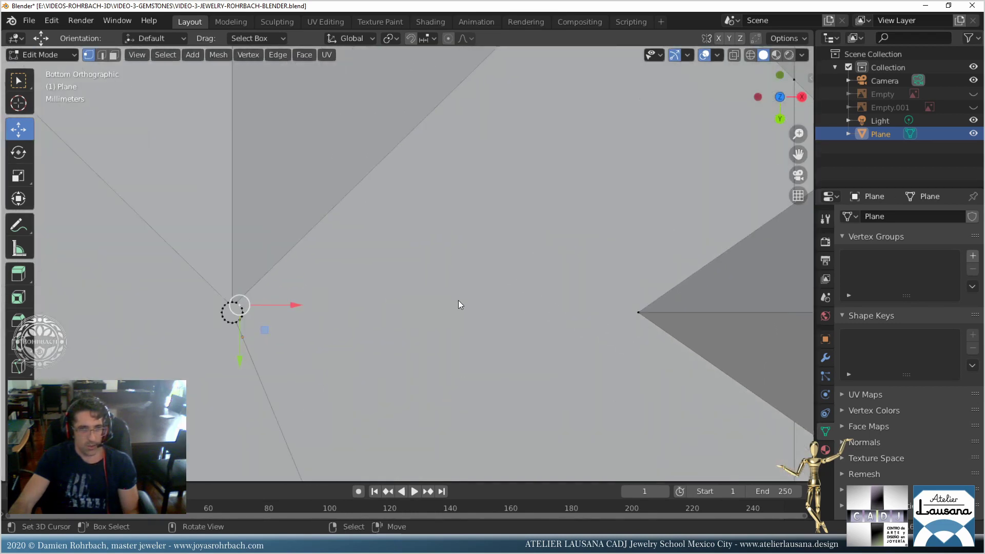
key("ctrl+z")
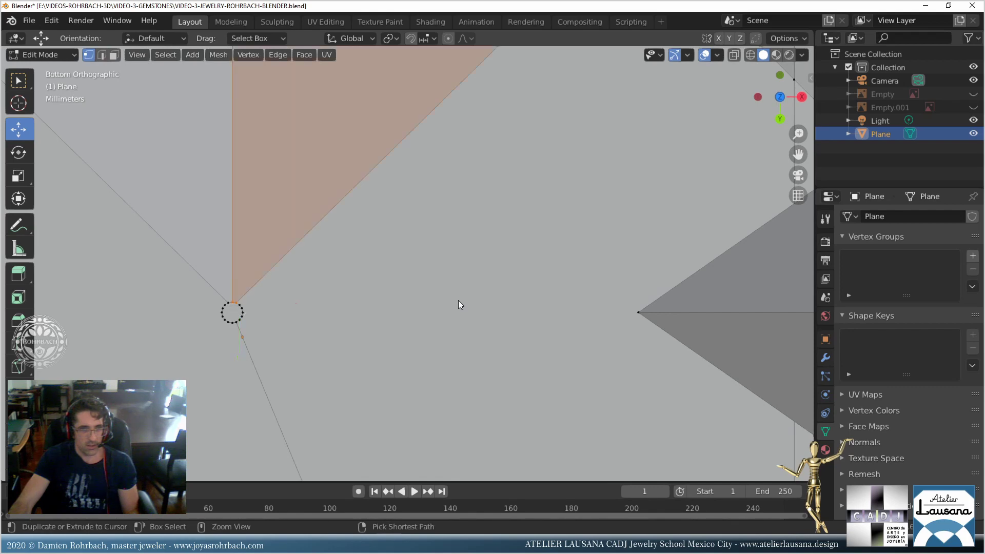
key("ctrl+z")
key("ctrl+z")
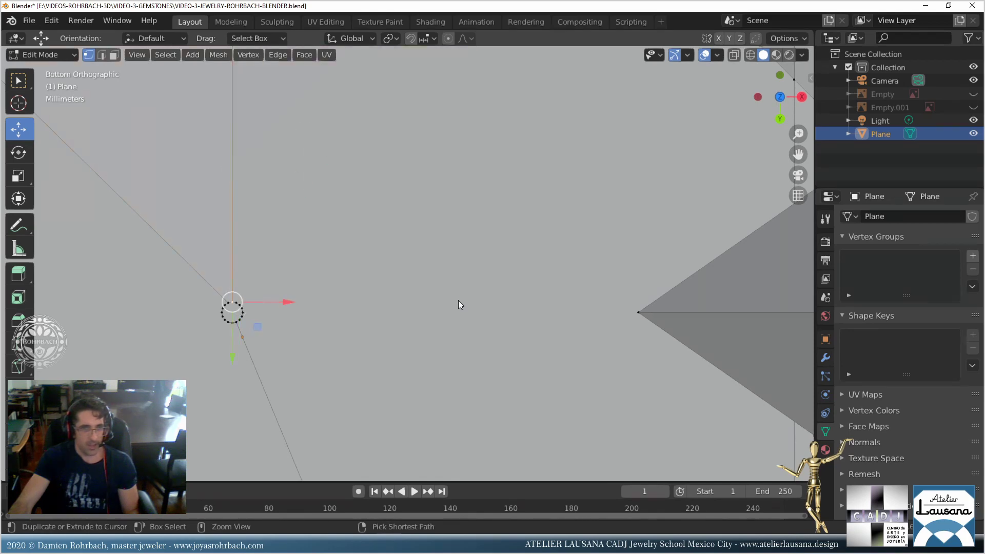
Fill a main pavilion facet from three culet-ring vertices to the +X facet tip, the +X/-Y diagonal tip and the girdle vertex between them.
scroll(457, 301, "down", 5)
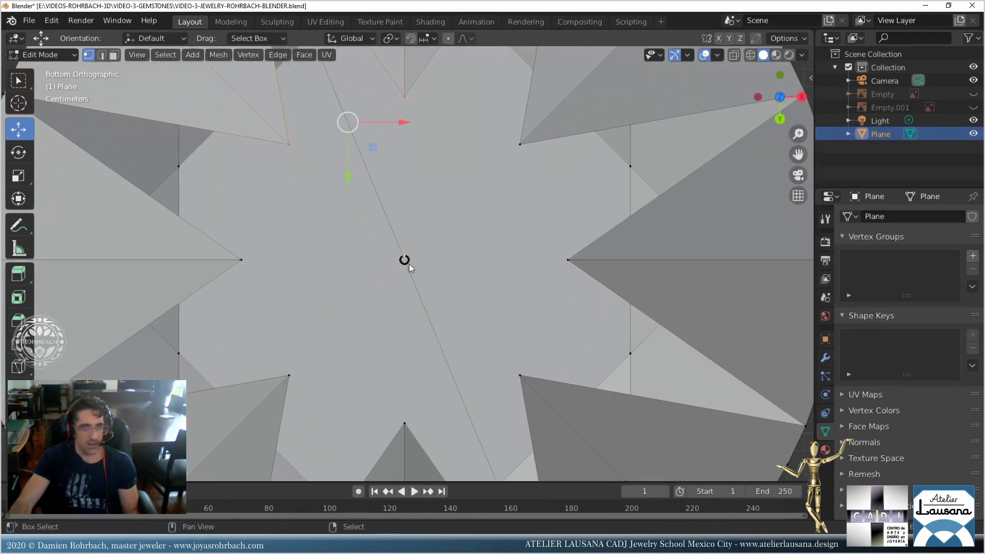
scroll(407, 266, "up", 6)
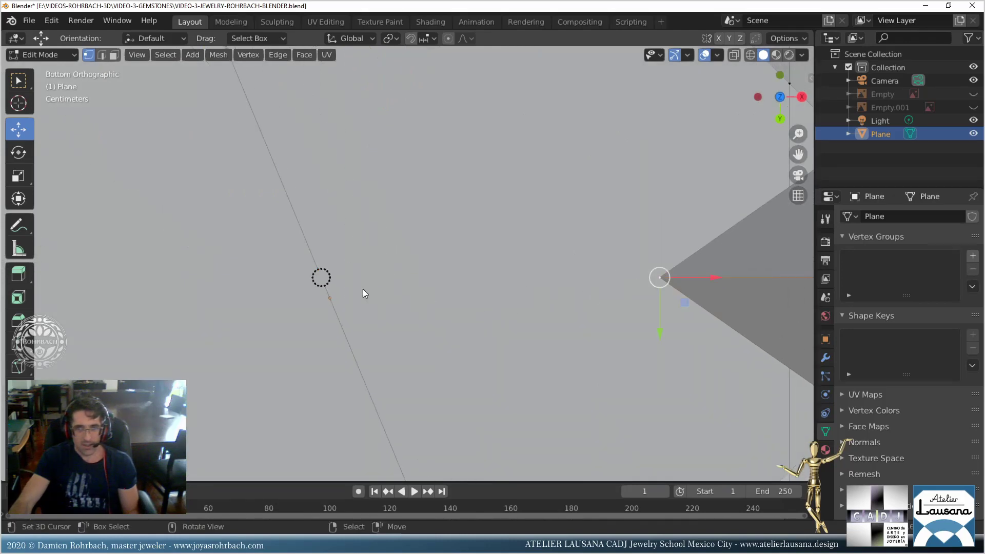
scroll(359, 291, "up", 4)
scroll(241, 275, "down", 9)
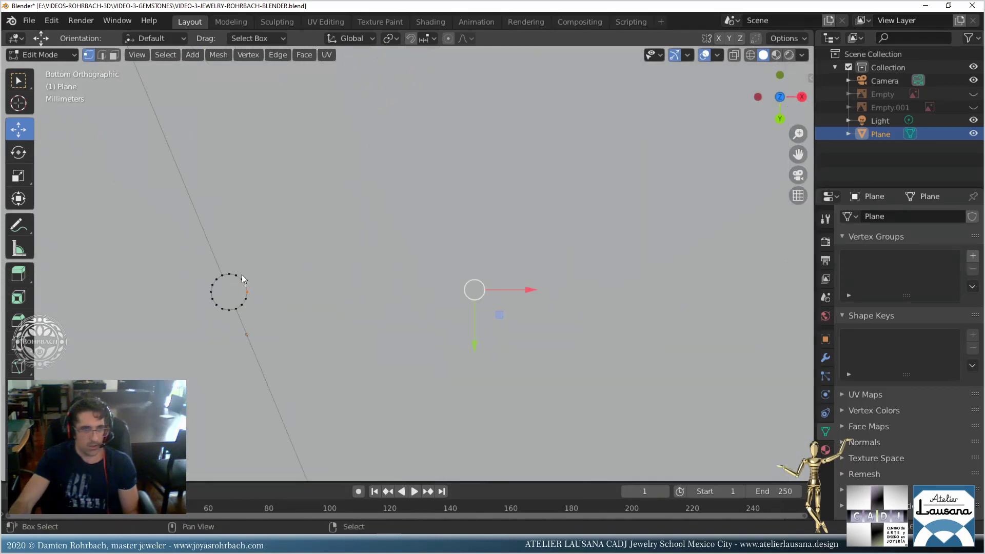
middle_click_drag(566, 227, 368, 263, "shift")
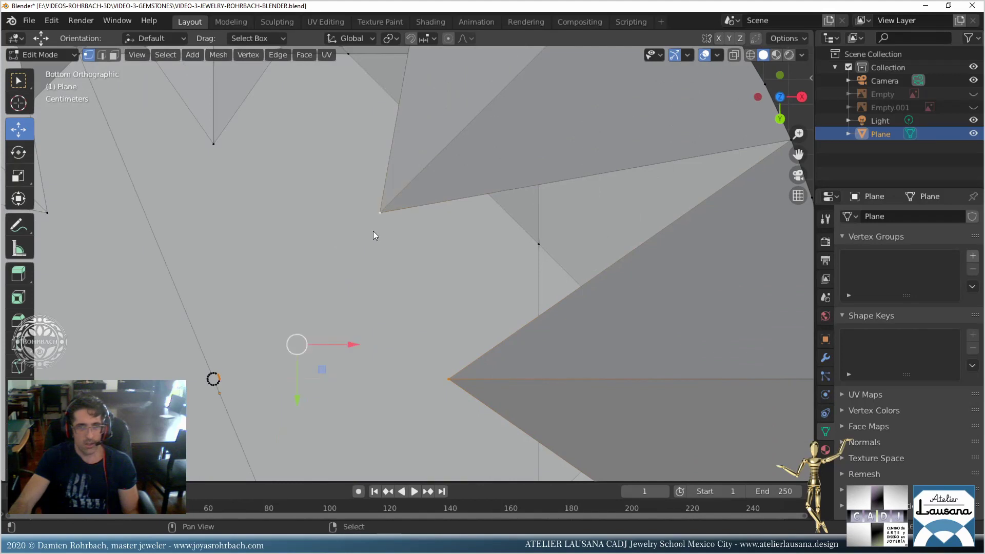
scroll(436, 221, "down", 3)
key("f")
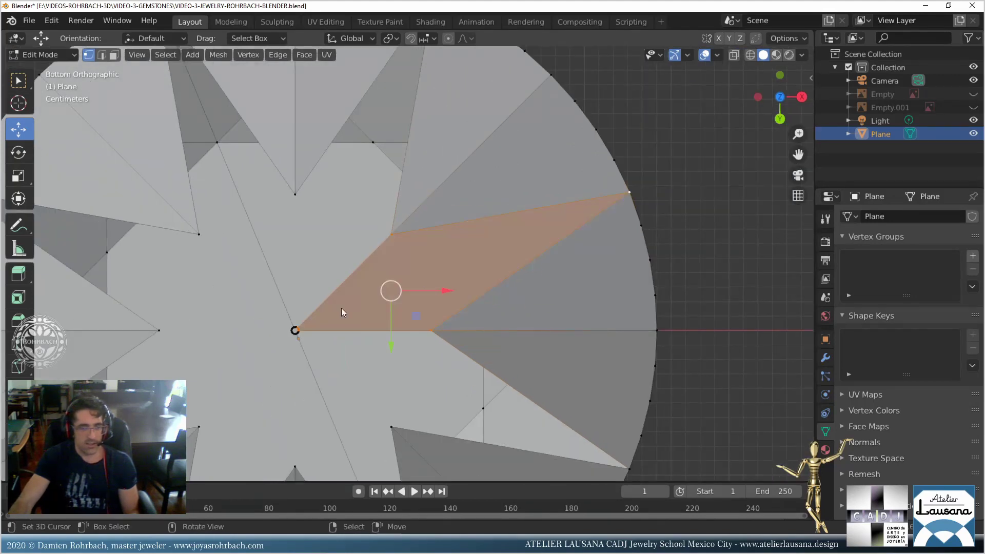
Fill the adjoining main pavilion facet between the +X/-Y diagonal tip and the -Y tip, from three culet-ring vertices to the girdle vertex.
middle_click_drag(340, 307, 422, 263, "shift")
scroll(377, 259, "up", 5)
middle_click_drag(386, 229, 407, 252, "shift")
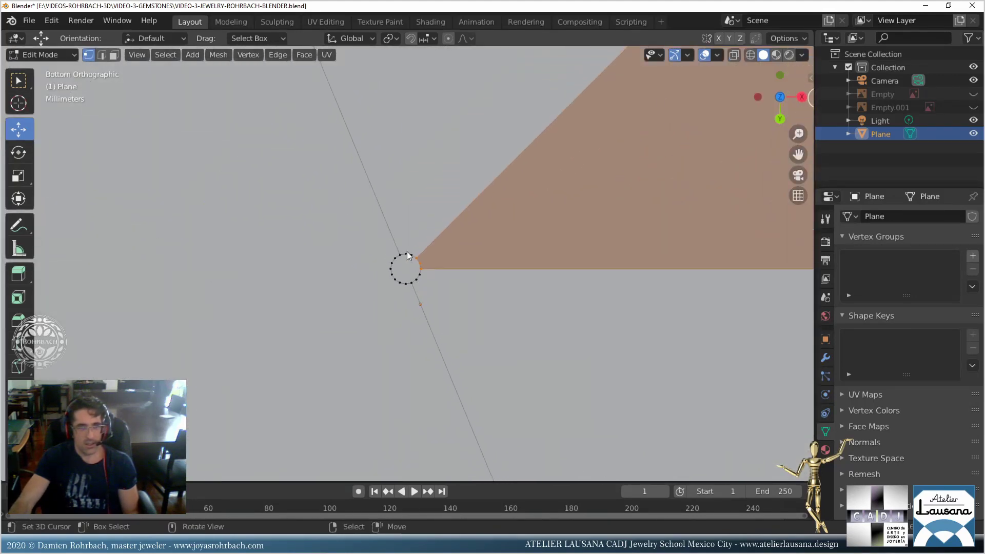
left_click(412, 255)
scroll(428, 262, "down", 4)
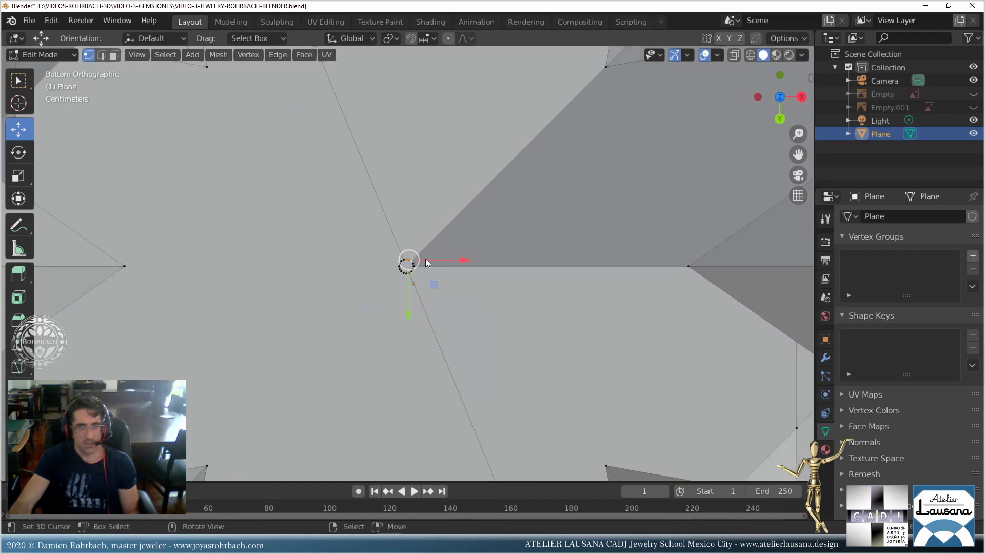
scroll(436, 254, "up", 4)
scroll(454, 246, "down", 5)
middle_click_drag(538, 163, 435, 341, "shift")
scroll(435, 342, "down", 4)
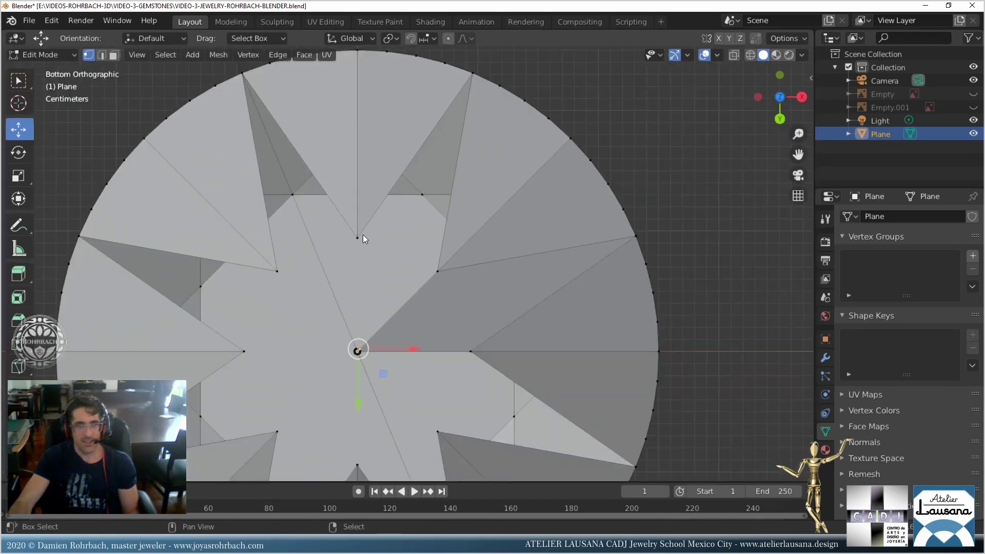
left_click(466, 105, "shift")
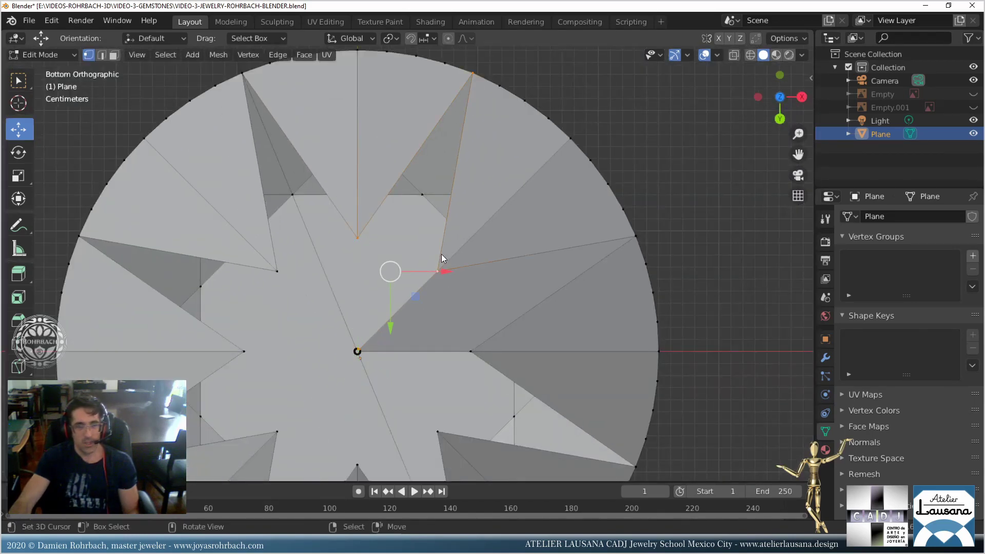
left_click(437, 271, "shift")
Fill the main pavilion facet between the -Y tip and the -X/-Y diagonal tip, including three culet-ring vertices and the girdle vertex.
middle_click_drag(420, 277, 464, 291, "shift")
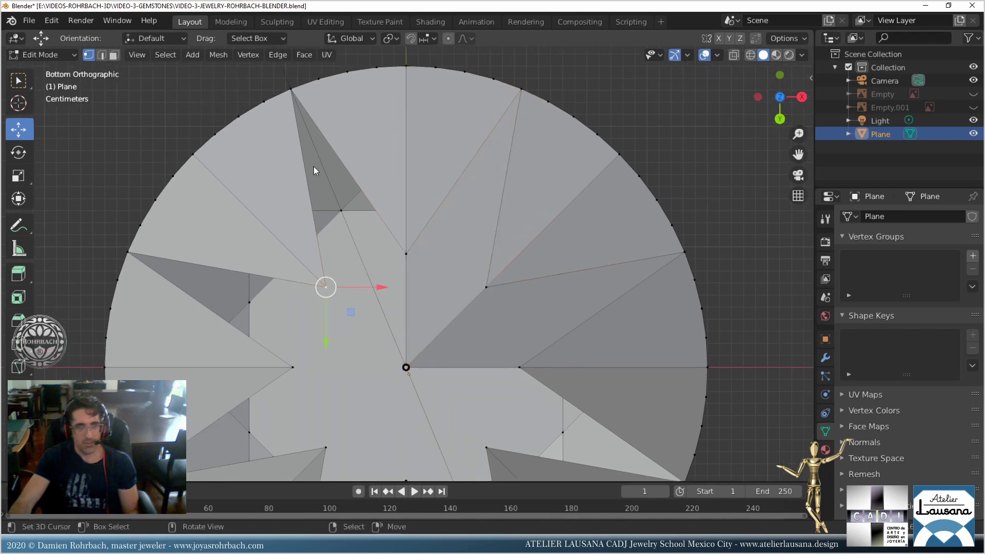
left_click(293, 97, "shift")
scroll(467, 295, "down", 2)
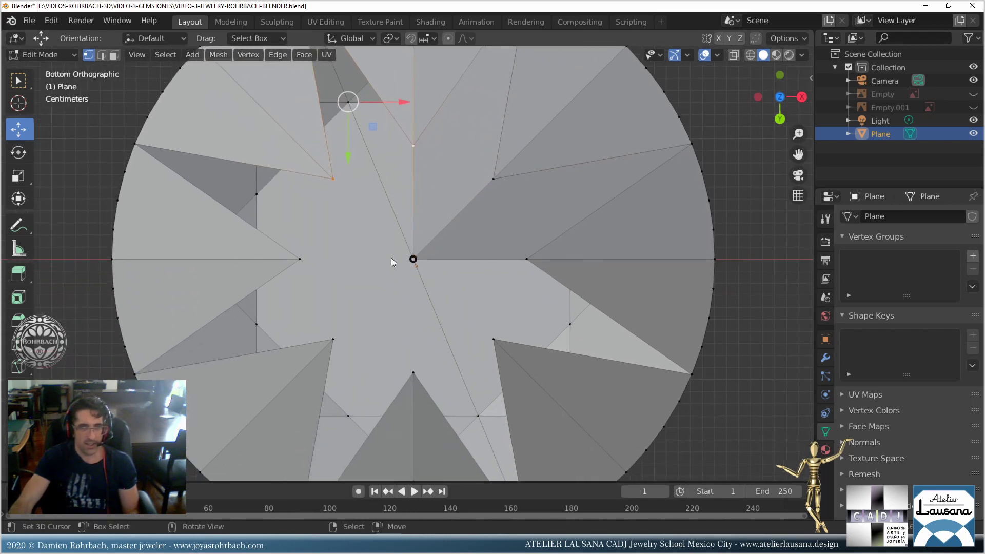
scroll(428, 278, "up", 8)
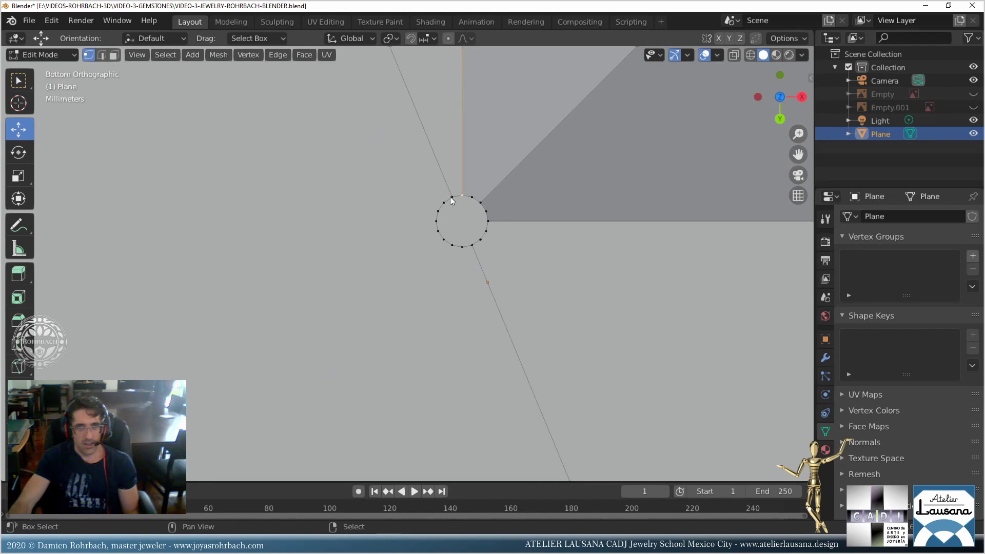
key("f")
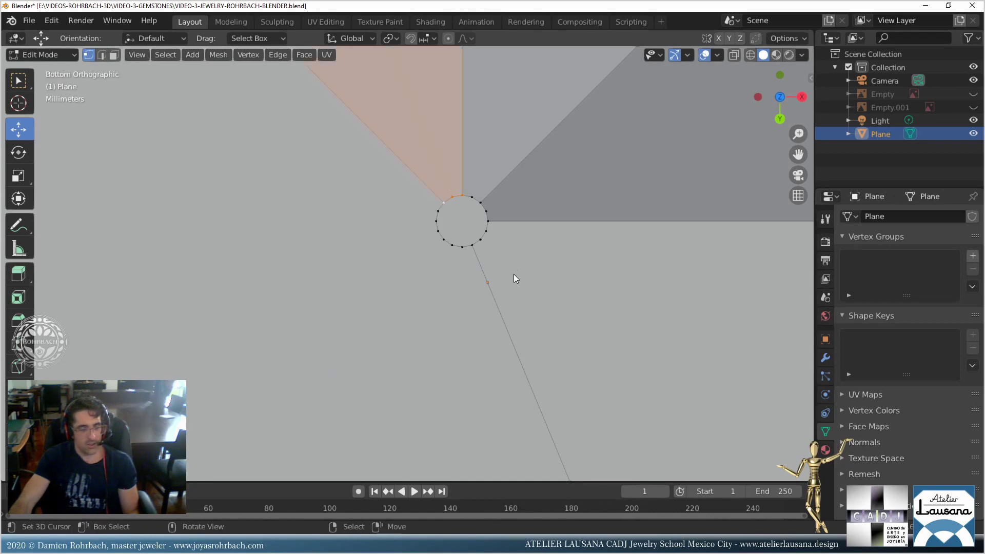
Fill the main pavilion facet between the -X/-Y diagonal tip and the -X tip, including three culet-ring vertices and the girdle vertex.
scroll(510, 293, "down", 5)
scroll(509, 297, "down", 2)
scroll(466, 284, "up", 8)
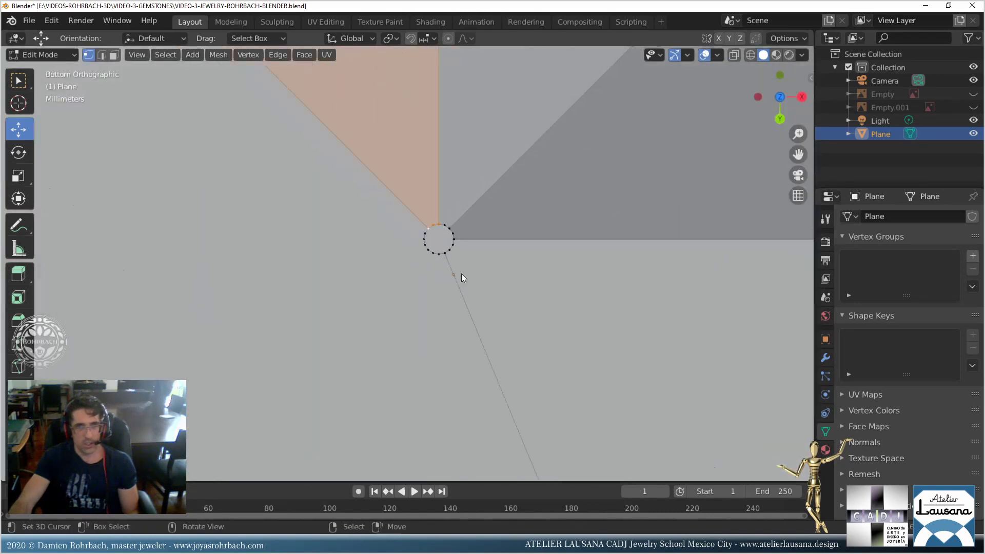
scroll(437, 230, "up", 3)
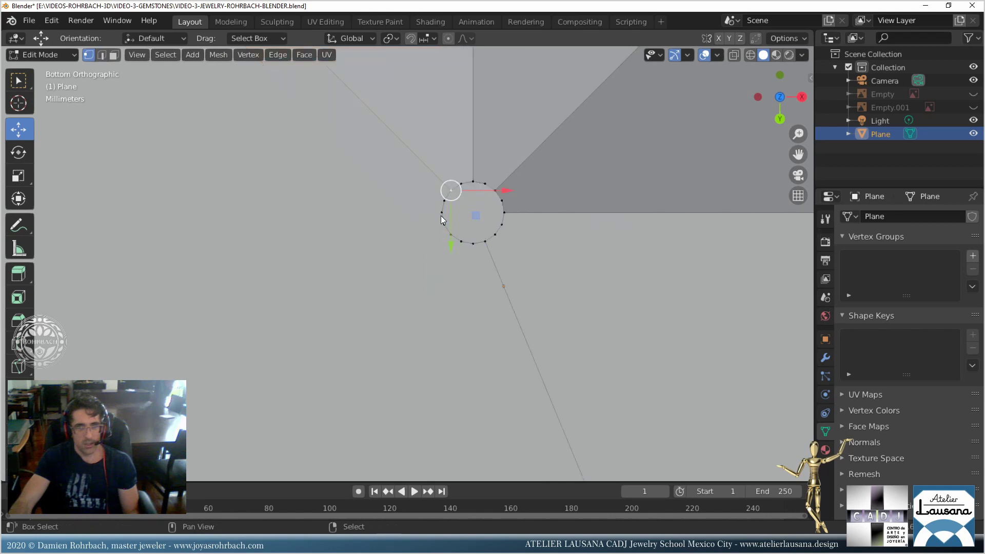
scroll(491, 302, "down", 5)
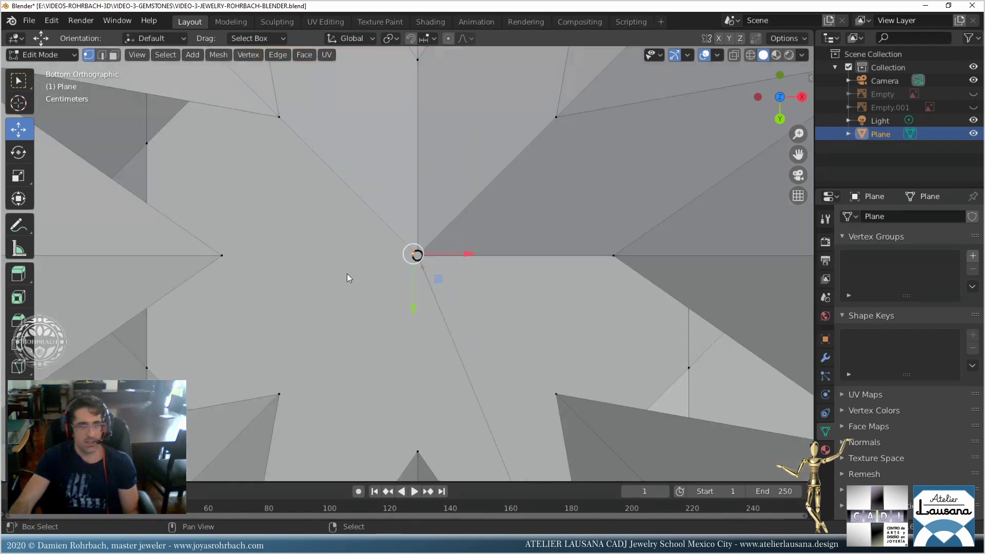
middle_click_drag(347, 273, 457, 339, "shift")
scroll(387, 261, "down", 2)
right_click(160, 170, "shift")
right_click(359, 303, "shift")
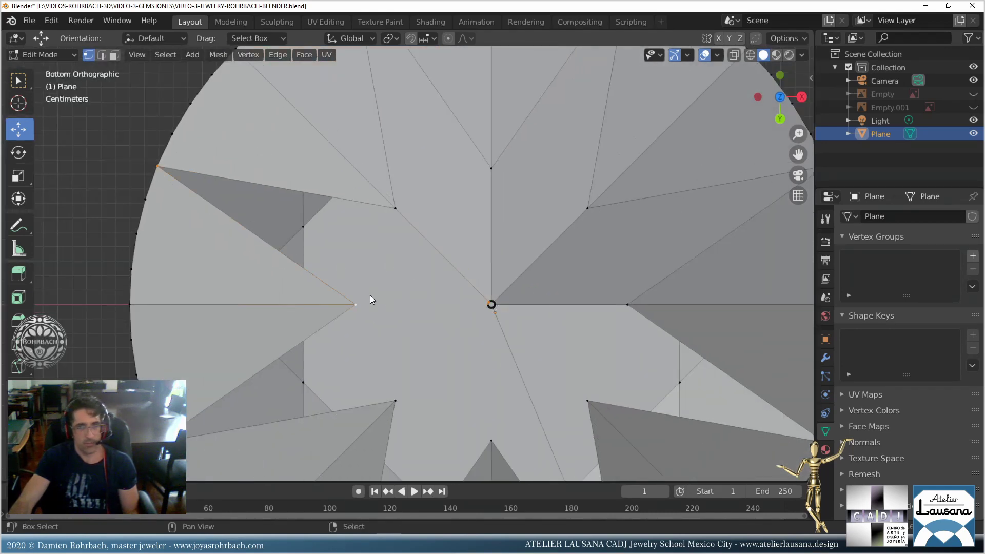
right_click(397, 207, "shift")
scroll(457, 304, "up", 4)
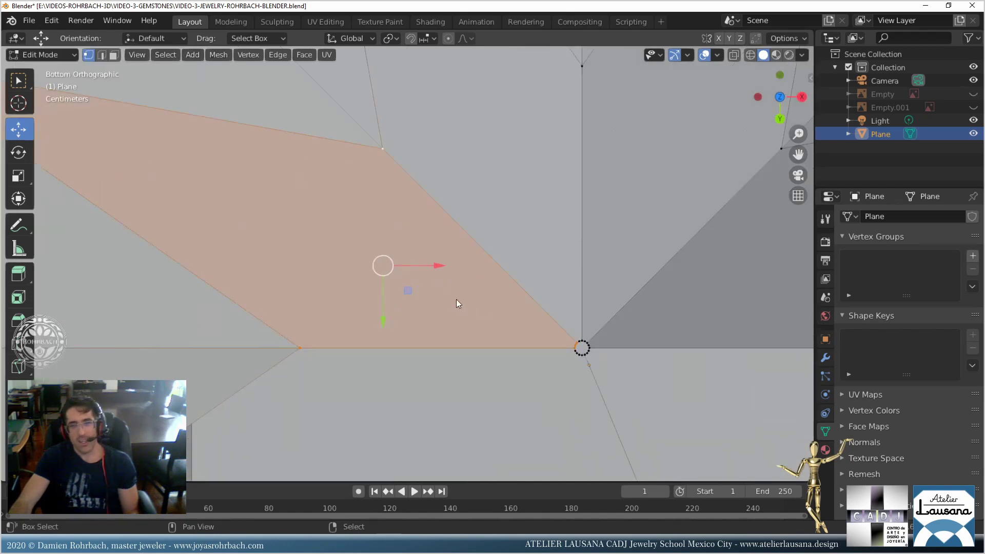
Fill the main pavilion facet between the +X tip and the +X/+Y diagonal tip, from three culet-ring vertices to the girdle vertex, and save the file.
middle_click_drag(457, 300, 344, 197, "shift")
scroll(530, 276, "up", 4)
middle_click_drag(546, 310, 176, 207, "shift")
scroll(285, 224, "down", 4)
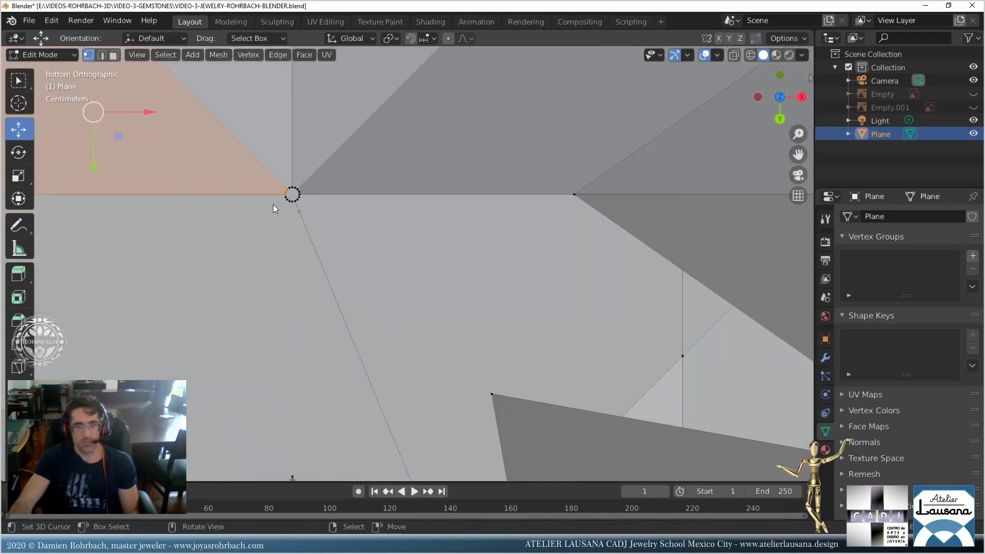
scroll(308, 236, "up", 5)
middle_click_drag(350, 272, 468, 402, "shift")
scroll(244, 187, "up", 4)
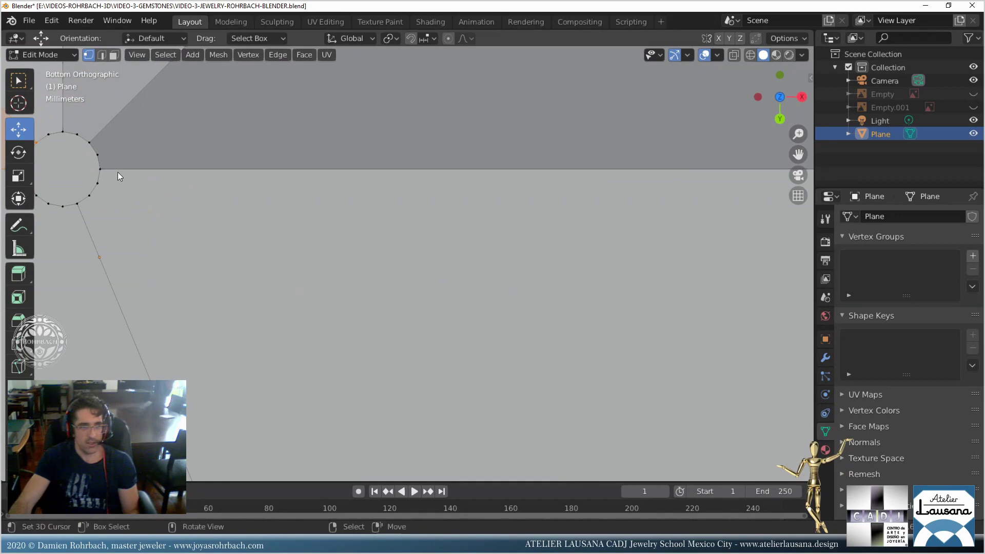
right_click(103, 171, "shift")
middle_click_drag(271, 280, 325, 288, "shift")
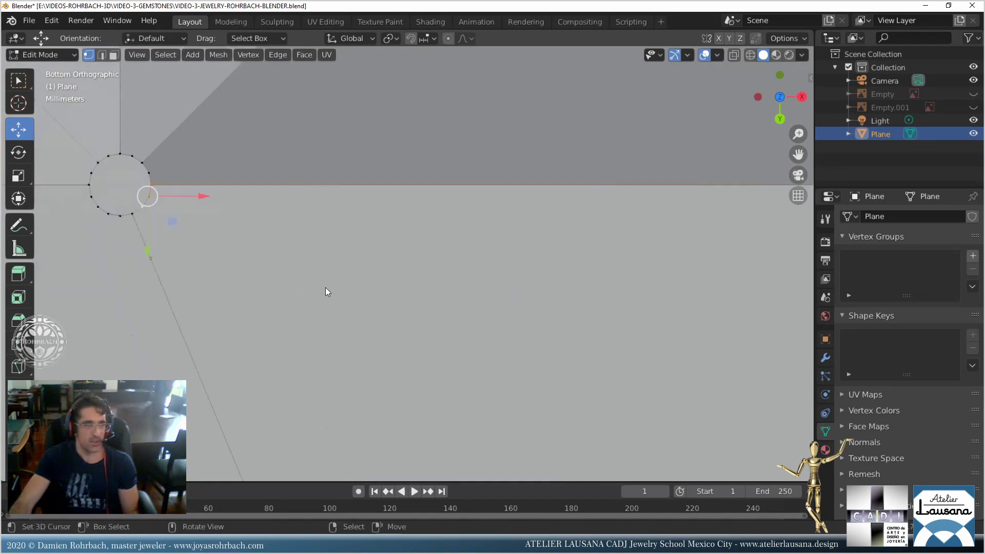
scroll(463, 358, "down", 4)
middle_click_drag(463, 358, 403, 325, "shift")
scroll(436, 300, "down", 3)
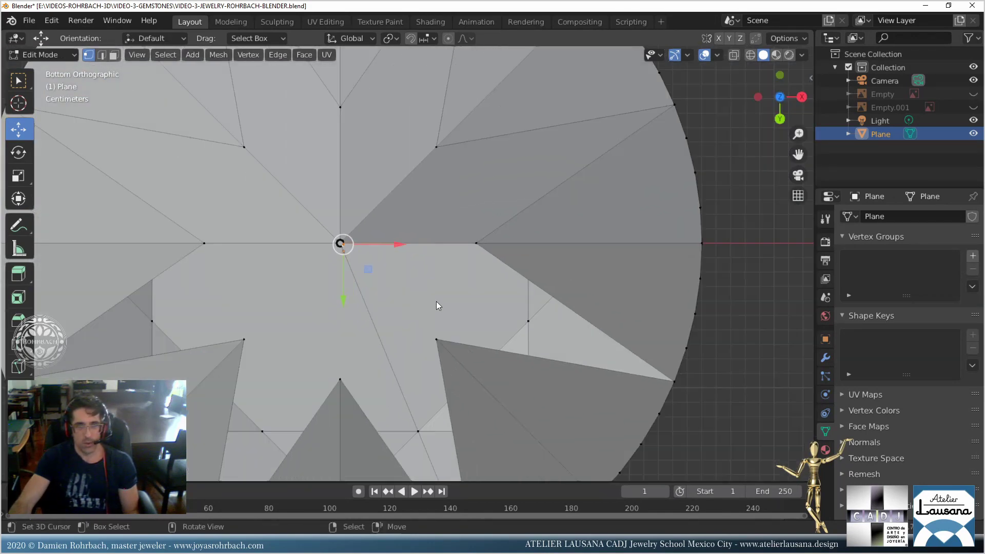
right_click(436, 341, "shift")
right_click(672, 381, "shift")
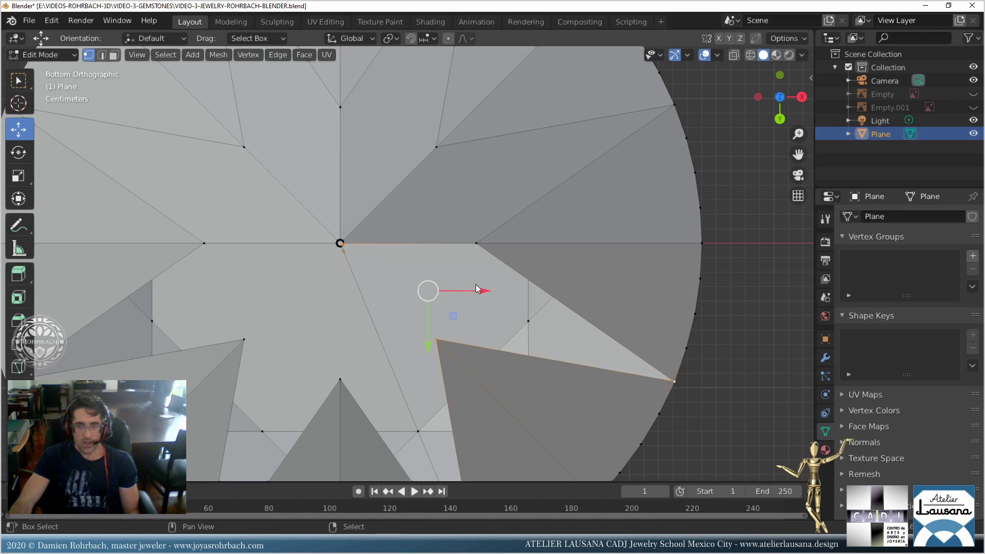
right_click(464, 249, "shift")
key("f")
key("ctrl+s")
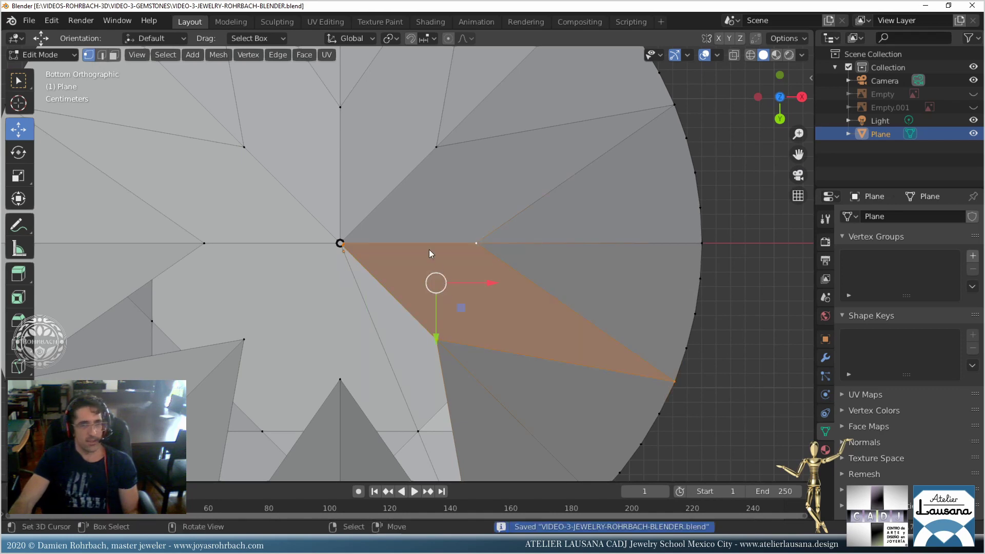
scroll(390, 277, "up", 4)
scroll(351, 242, "up", 6)
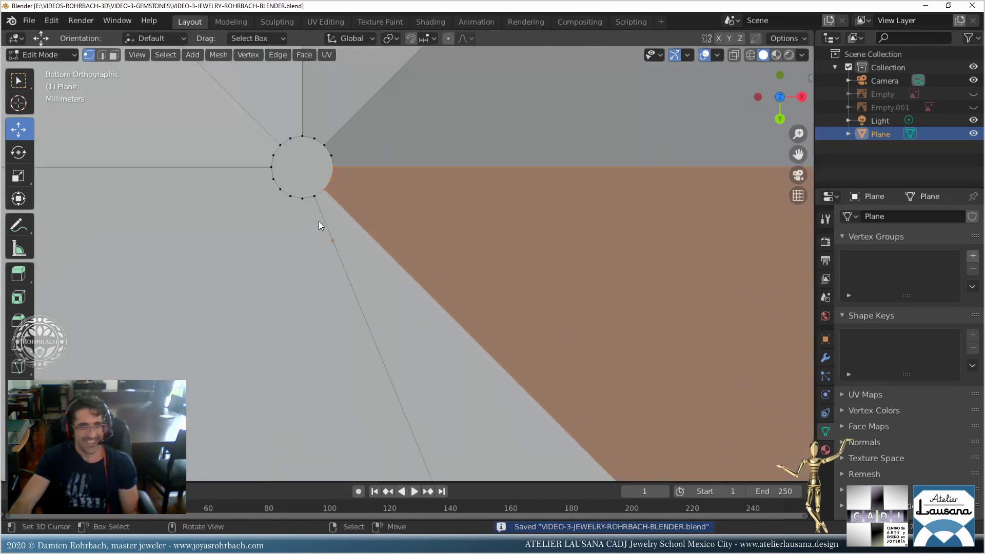
Fill the main pavilion facet between the +X/+Y diagonal tip and the +Y tip, from three culet-ring vertices to the girdle vertex.
right_click(302, 198)
right_click(317, 194, "shift")
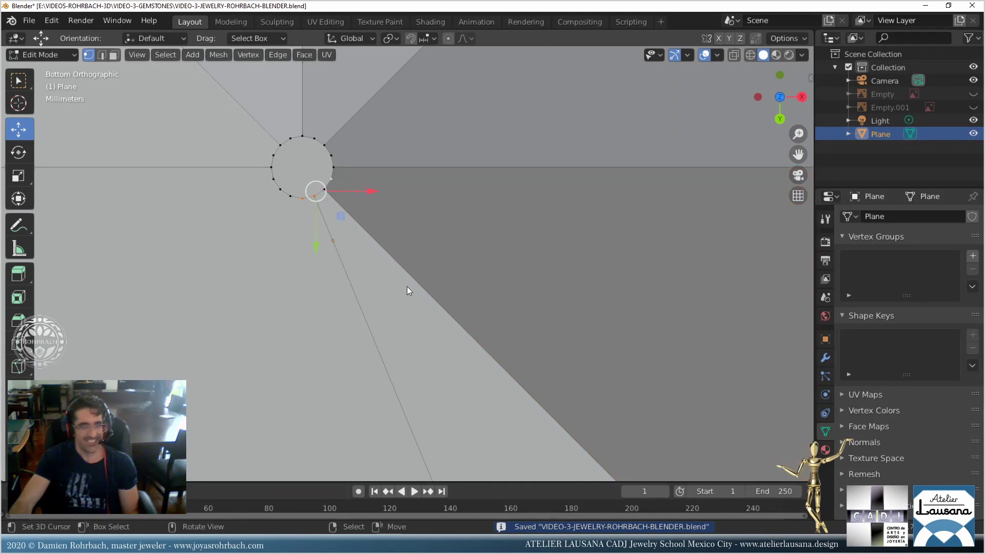
right_click(312, 198, "shift")
scroll(403, 257, "down", 6)
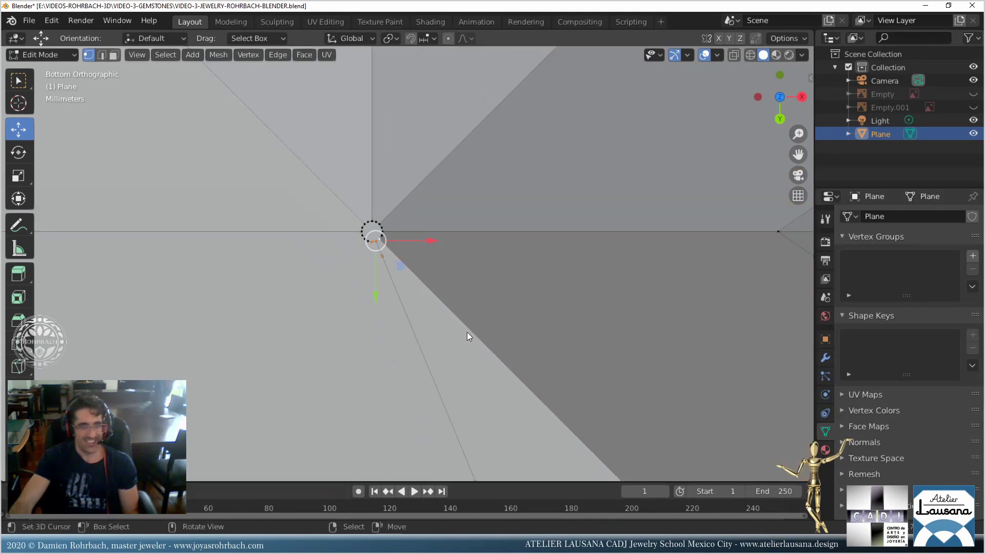
middle_click_drag(562, 361, 452, 285, "shift")
scroll(451, 286, "down", 2)
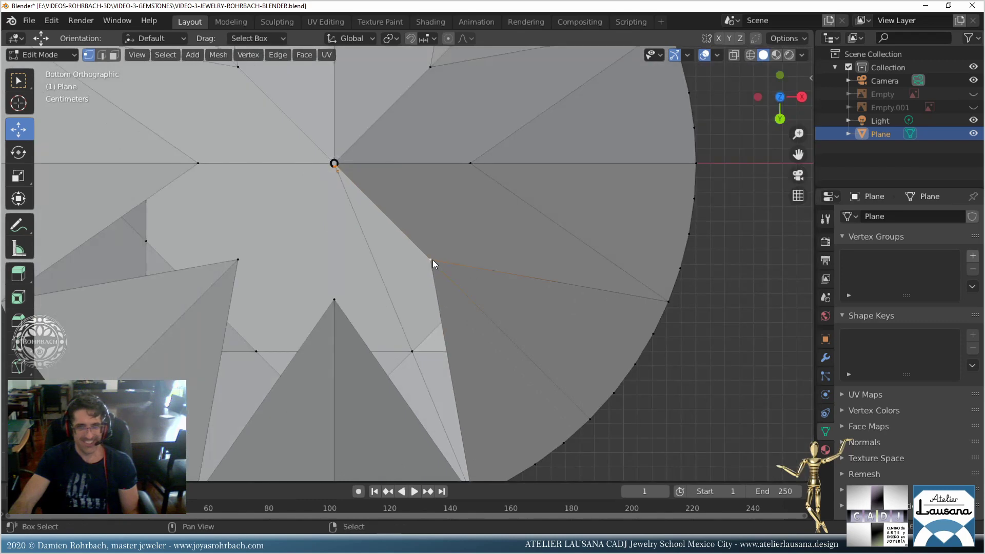
right_click(433, 264, "shift")
scroll(452, 308, "down", 2)
middle_click_drag(471, 334, 453, 344, "shift")
scroll(453, 344, "up", 1)
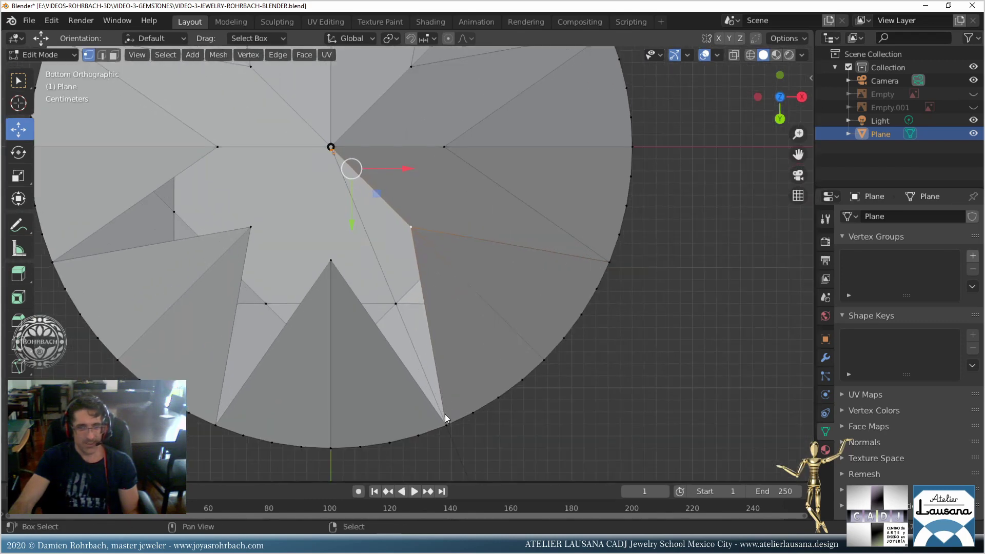
right_click(445, 417, "shift")
right_click(336, 267, "shift")
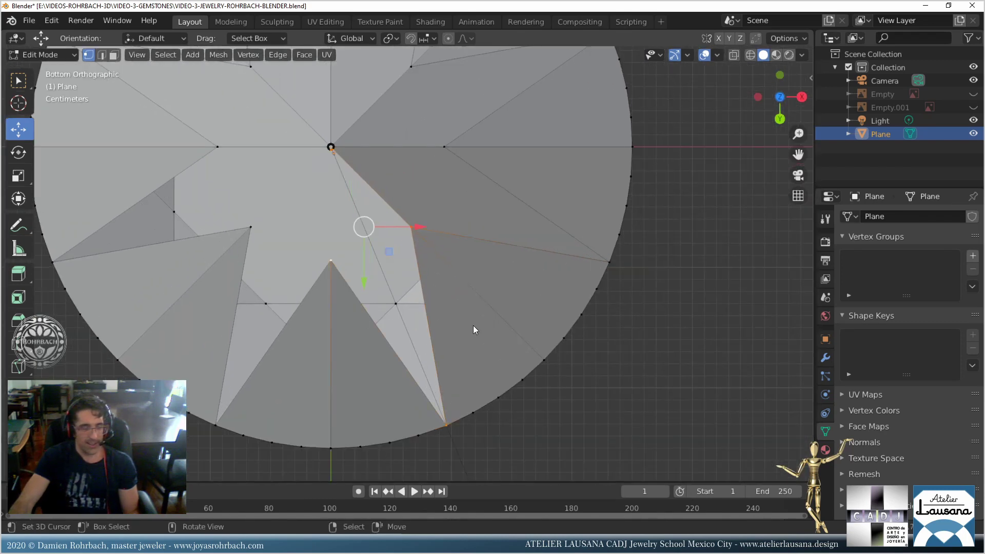
key("f")
Fill the main pavilion facet between the +Y tip and the -X/+Y diagonal tip, including three culet-ring vertices and the girdle vertex, and save the file.
right_click(330, 262)
middle_click_drag(313, 285, 465, 248, "shift")
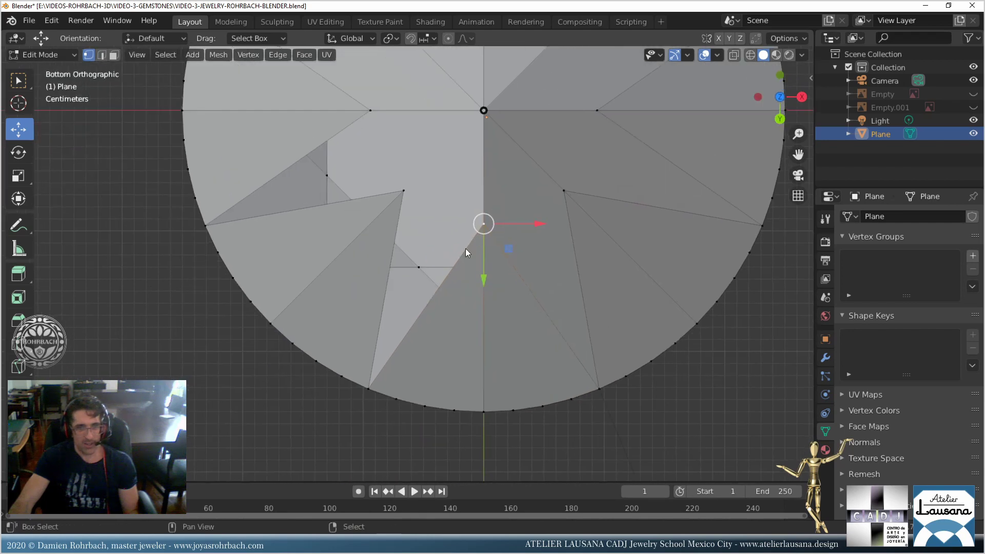
right_click(370, 386, "shift")
right_click(404, 189, "shift")
middle_click_drag(520, 161, 476, 263, "shift")
scroll(457, 207, "up", 5)
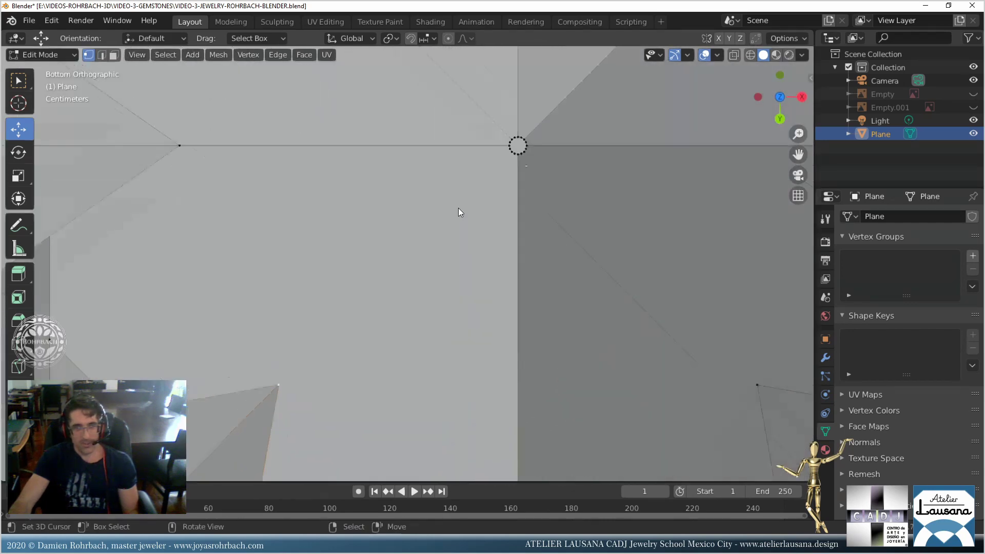
middle_click_drag(457, 208, 360, 319, "shift")
scroll(417, 291, "up", 4)
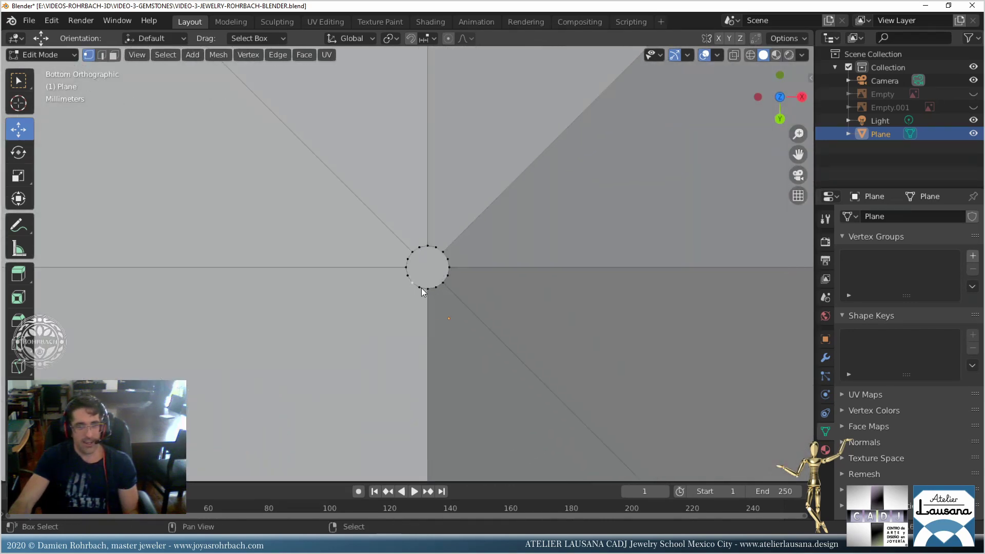
right_click(428, 289, "shift")
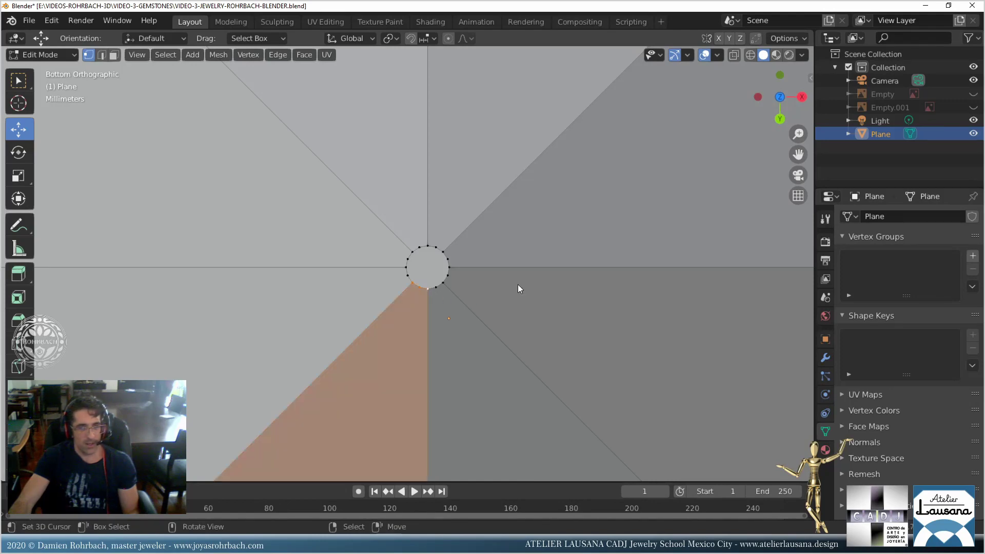
scroll(518, 285, "down", 2)
key("ctrl+s")
Fill the last main pavilion facet between the -X tip and the -X/+Y diagonal tip, from three culet-ring vertices to the girdle vertex, and save.
scroll(470, 294, "down", 4)
scroll(390, 303, "up", 5)
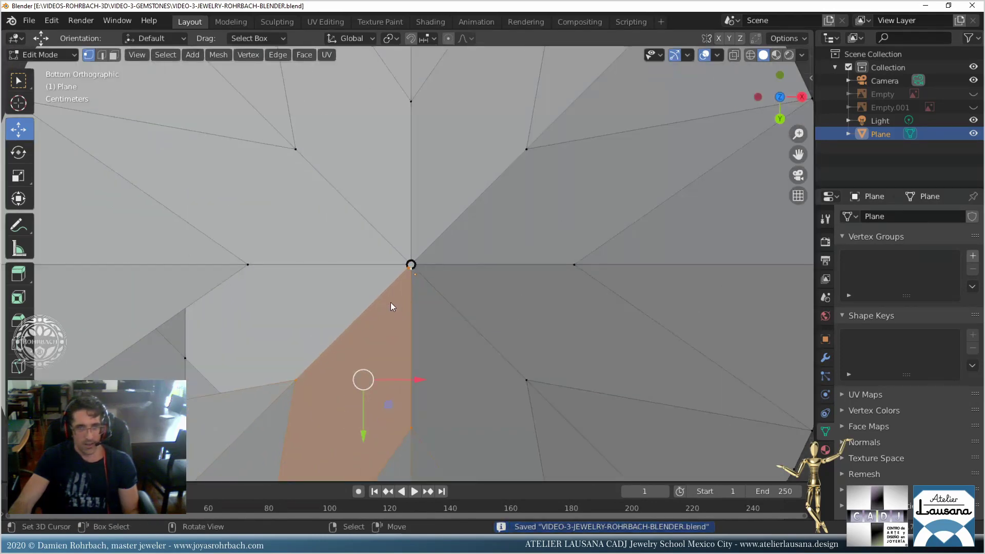
middle_click_drag(282, 319, 501, 242, "shift")
right_click(242, 343)
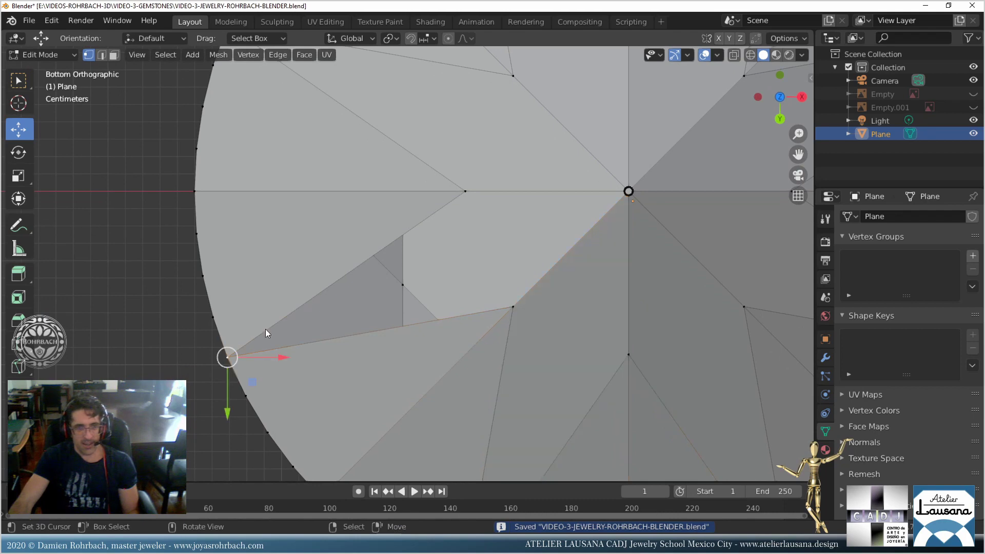
right_click(463, 185, "shift")
scroll(606, 219, "up", 6)
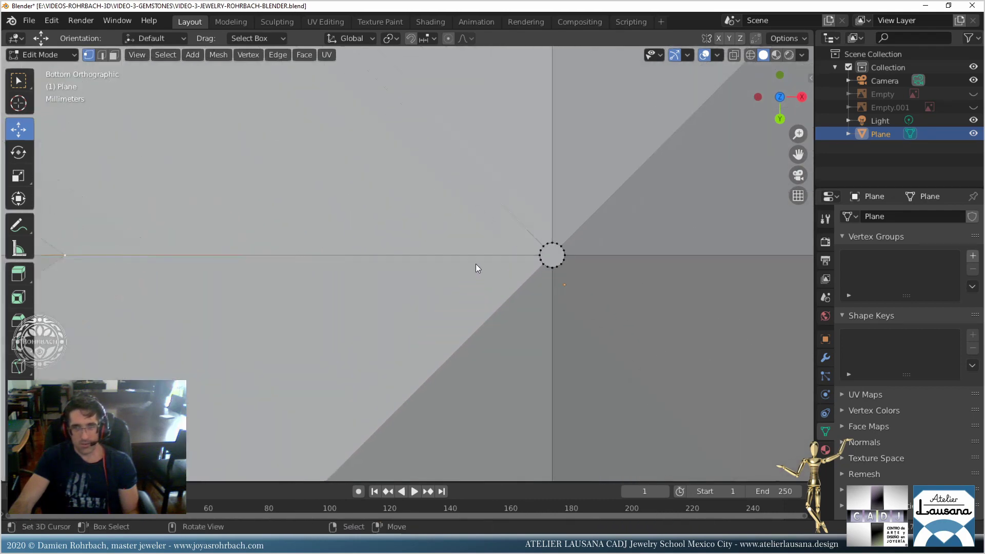
middle_click_drag(526, 254, 556, 253, "shift")
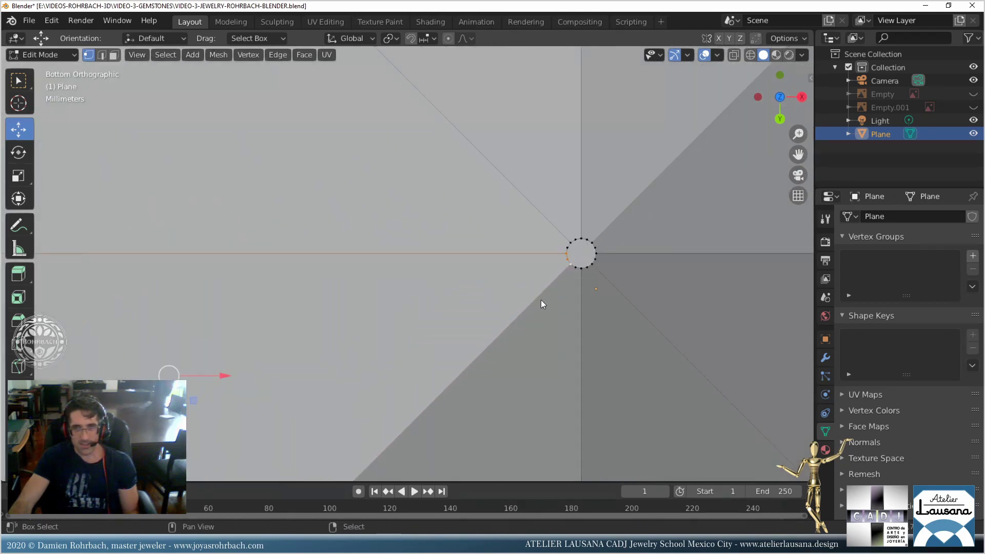
scroll(541, 299, "down", 5)
middle_click_drag(380, 338, 475, 262, "shift")
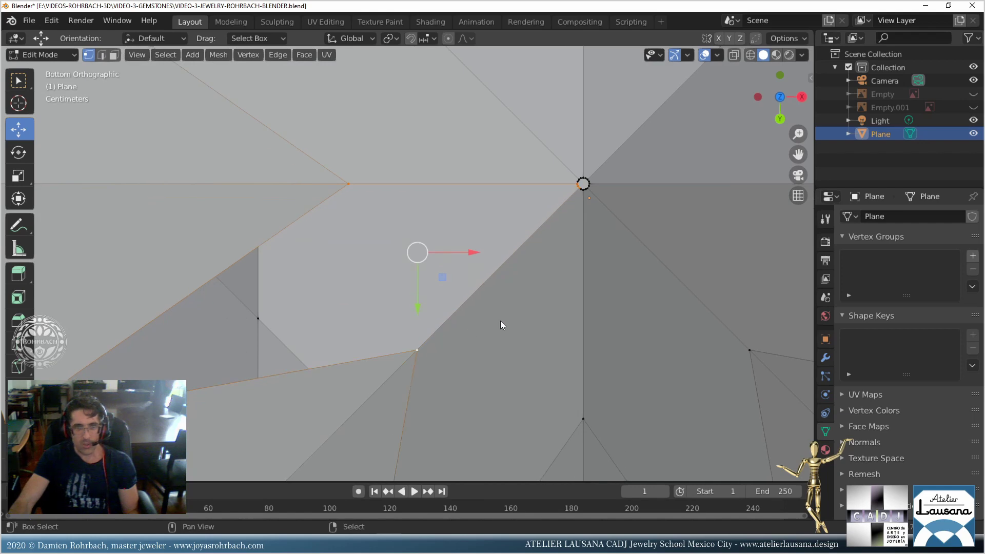
scroll(501, 325, "down", 6)
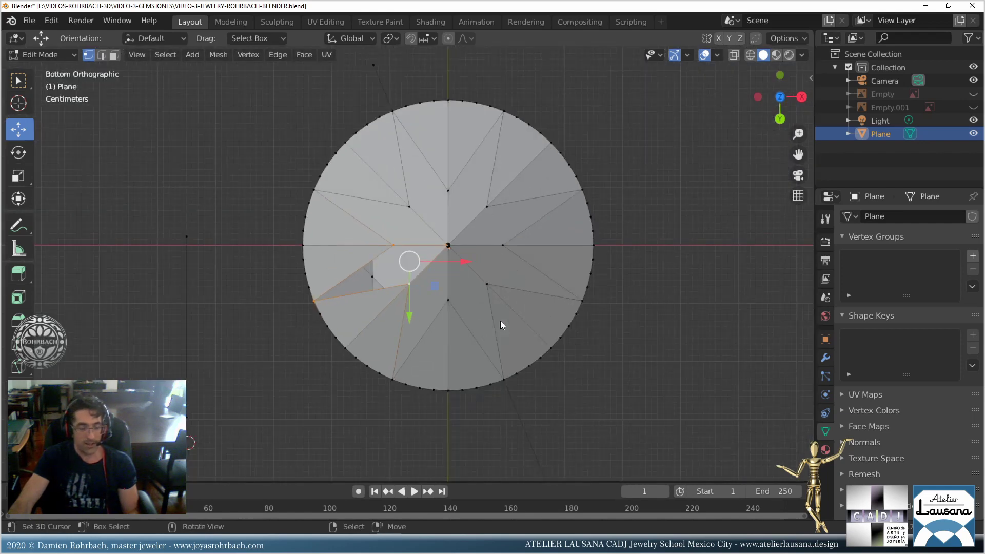
middle_click_drag(500, 321, 488, 261)
key("ctrl+s")
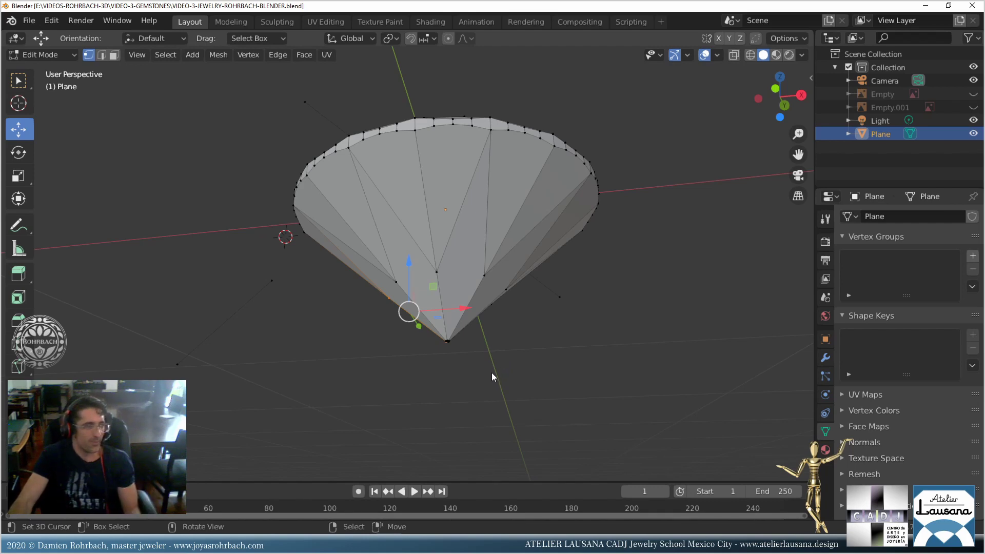
Save the file again and examine the closed pavilion and girdle of the gemstone from the side.
key("ctrl+s")
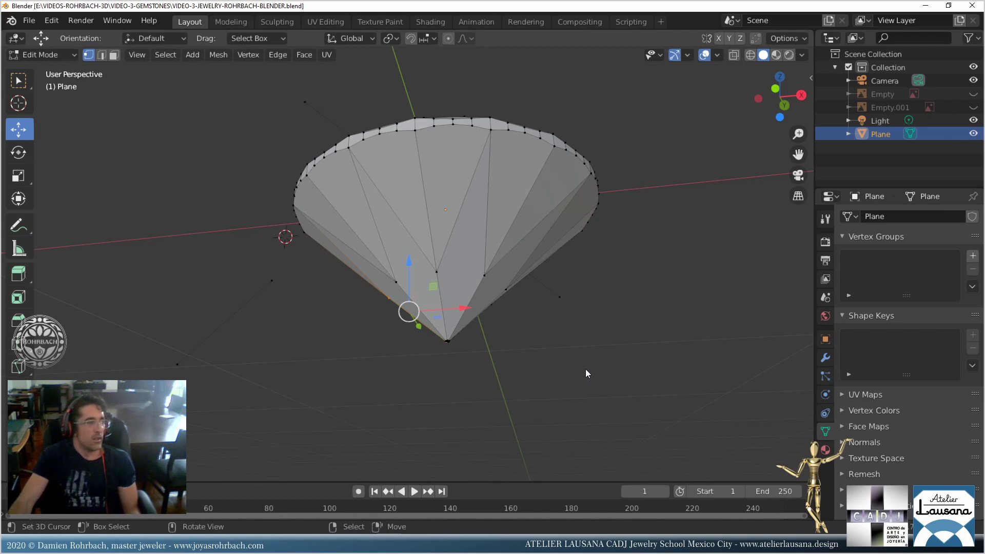
key("ctrl+s")
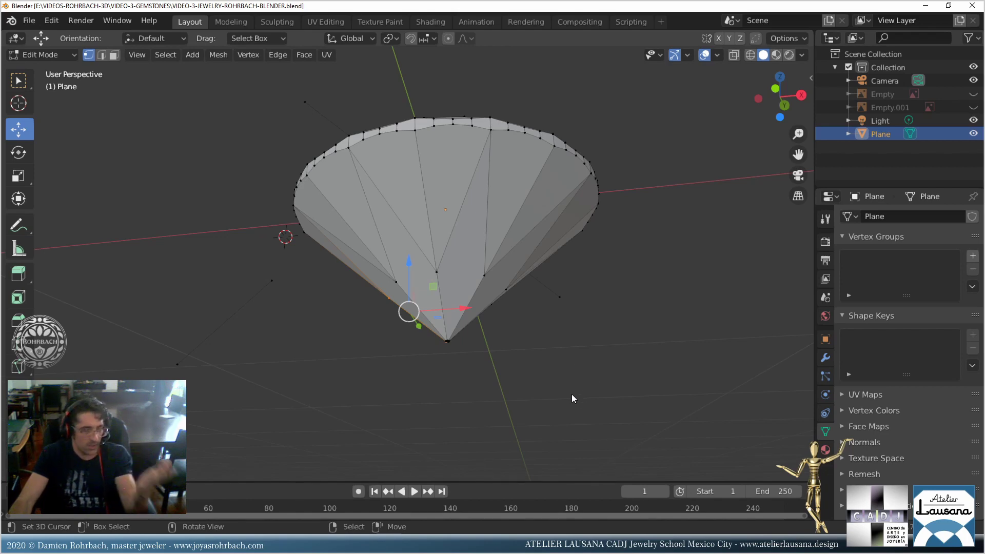
key("ctrl+s")
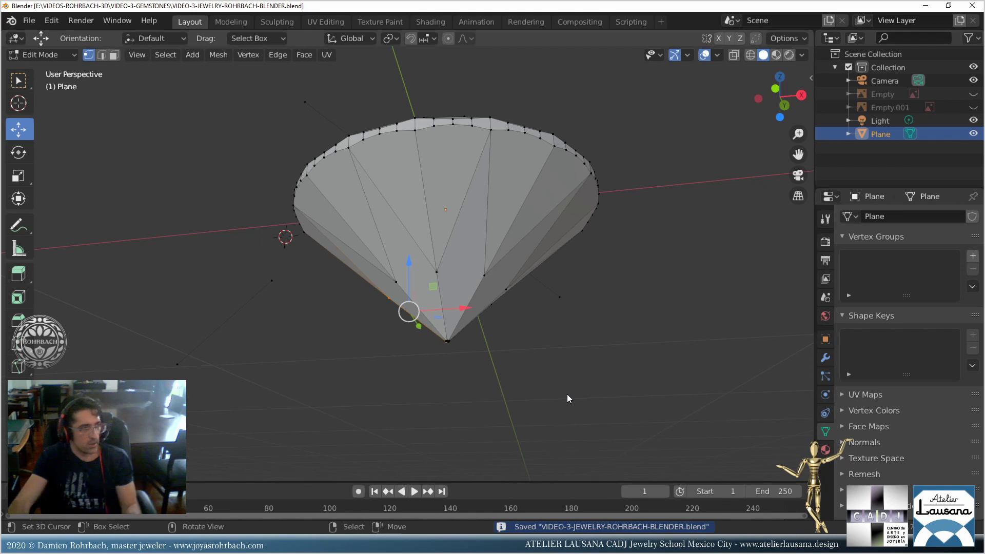
middle_click_drag(512, 395, 471, 232)
scroll(465, 274, "up", 2)
middle_click_drag(483, 270, 488, 251)
key("ctrl+s")
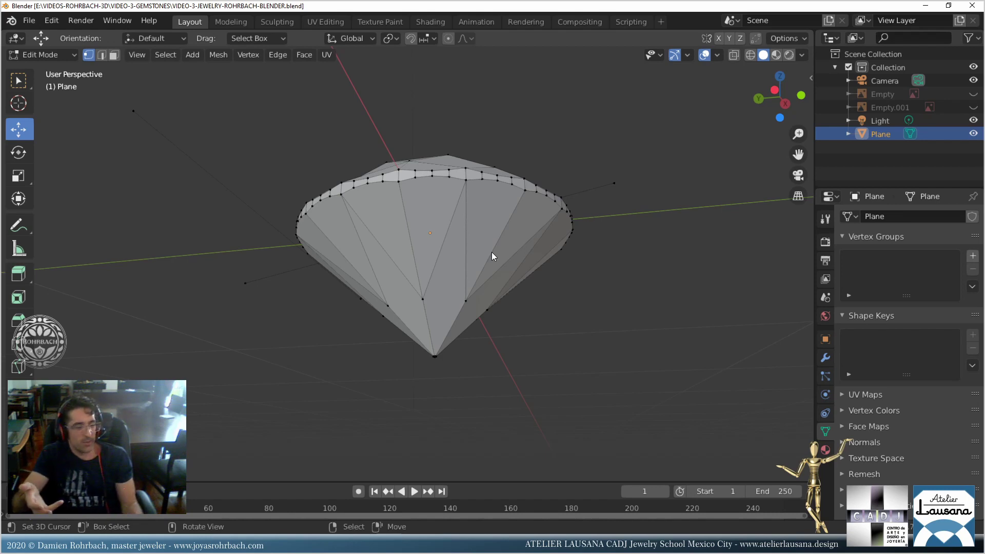
Switch to Object Mode and examine the whole gemstone from above and in the front view.
key("Tab")
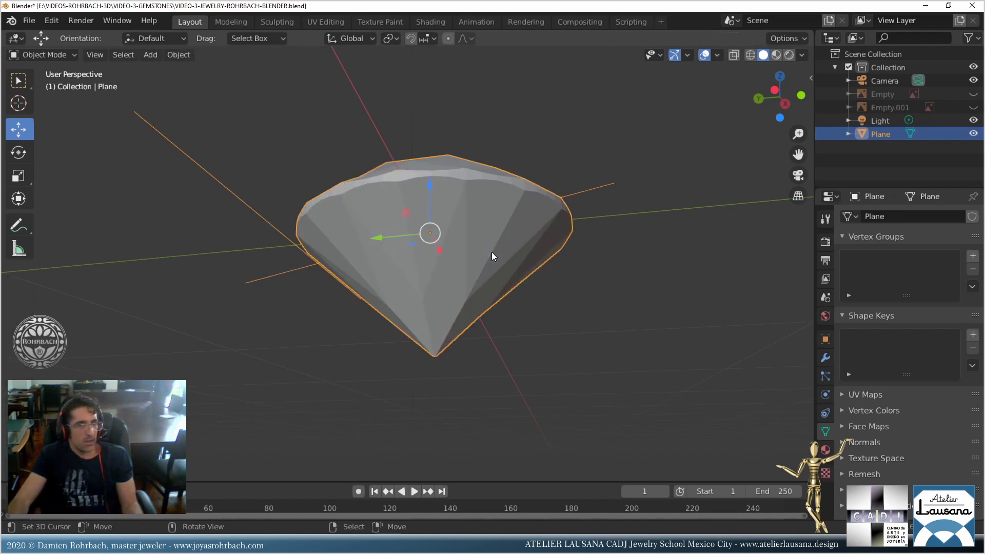
middle_click_drag(446, 265, 447, 287)
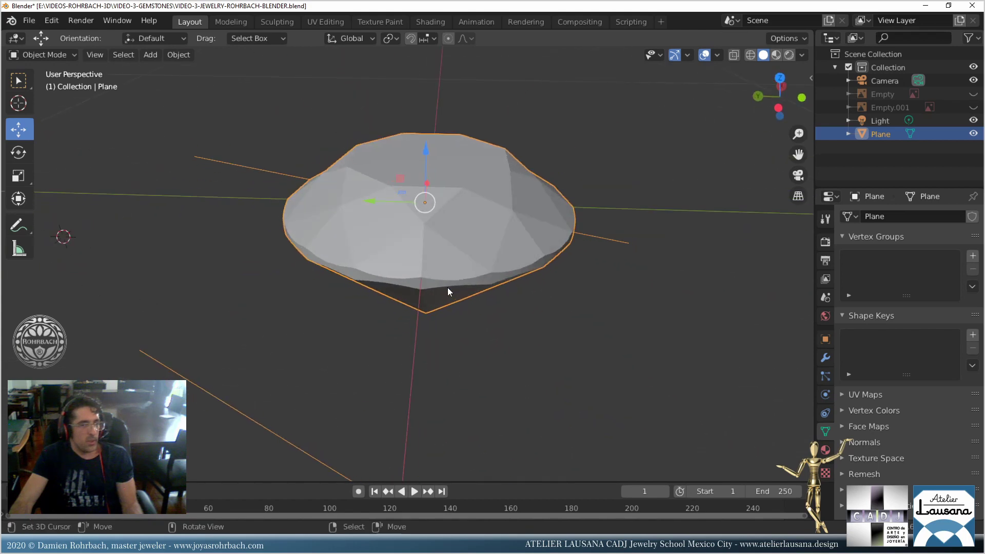
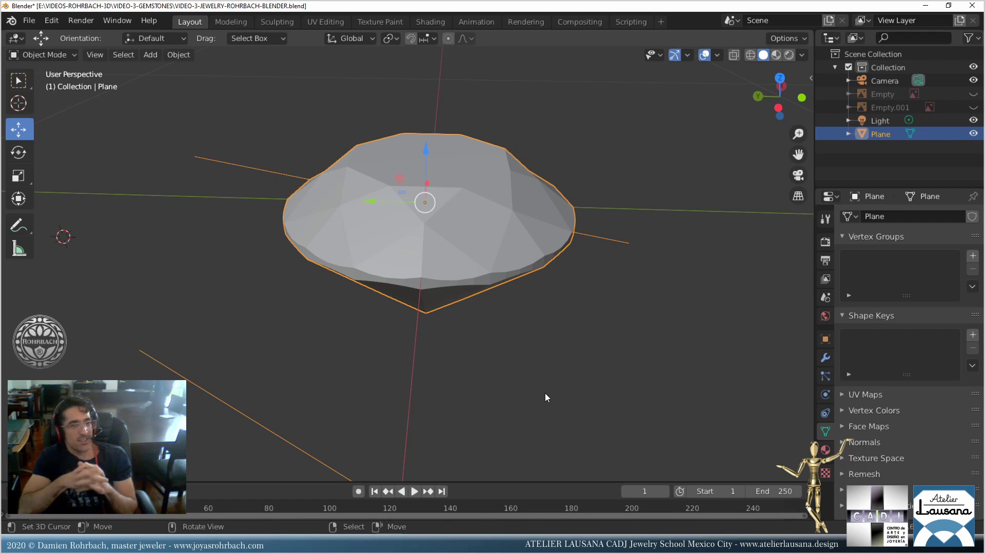
scroll(543, 398, "down", 2)
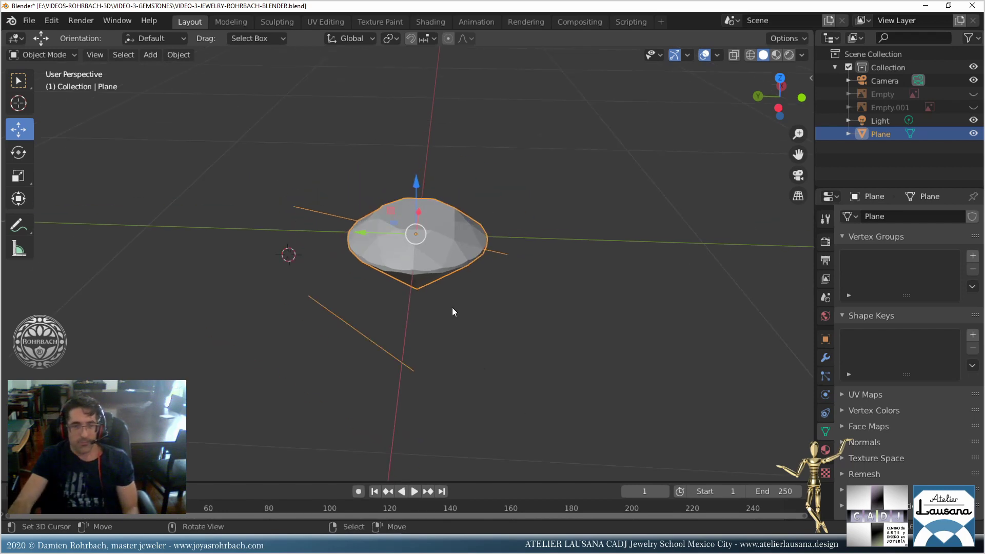
middle_click_drag(455, 310, 452, 270)
key("KP_1")
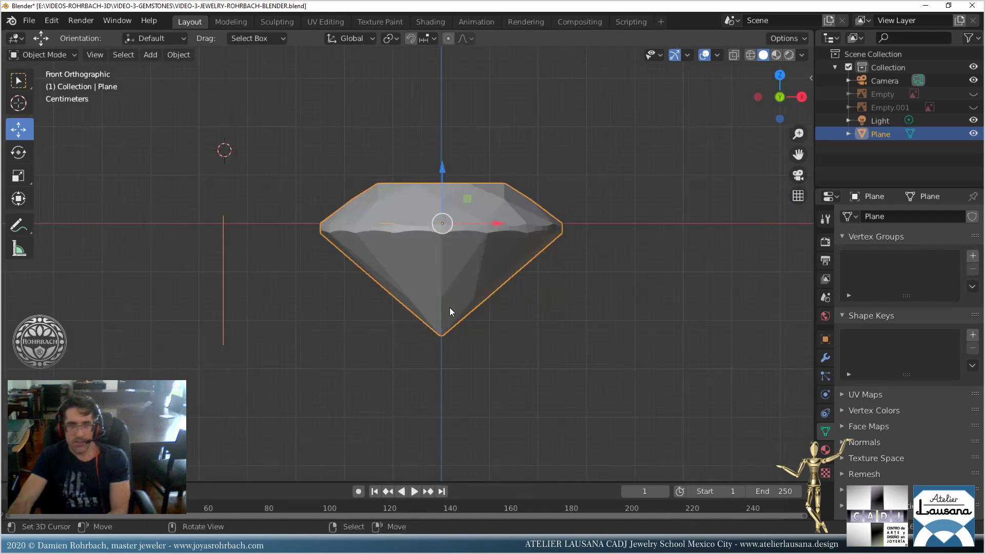
Rename the gemstone object "DIAMOND-58-facets-BRILLIANT CUT" and save the file.
double_click(879, 134)
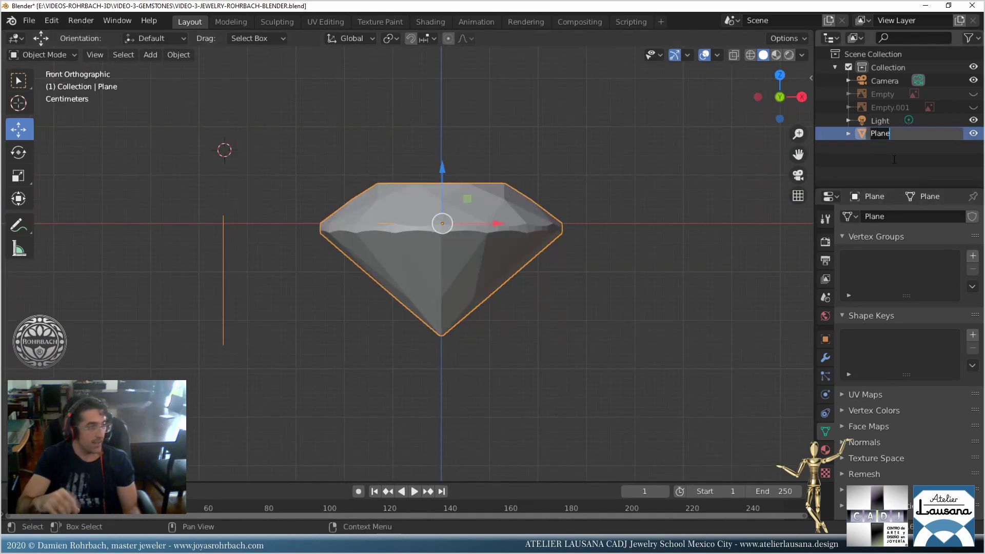
type("DiAMO")
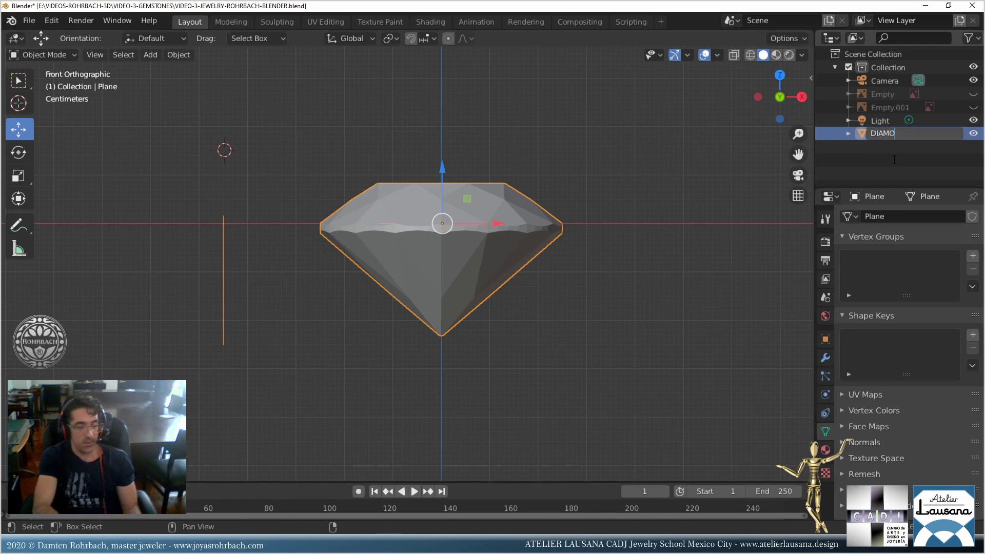
type("ND-58-facets")
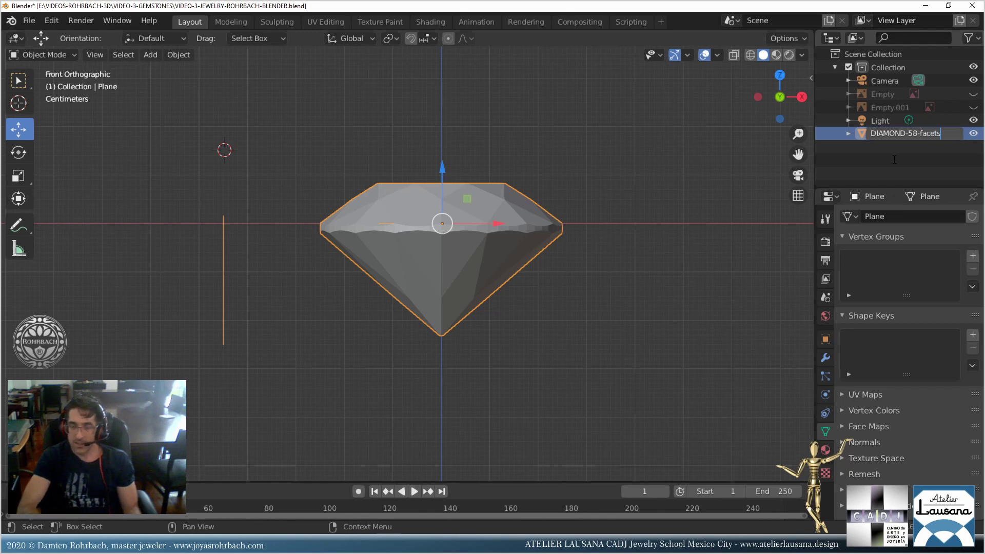
type("-BRILLIANT CUT")
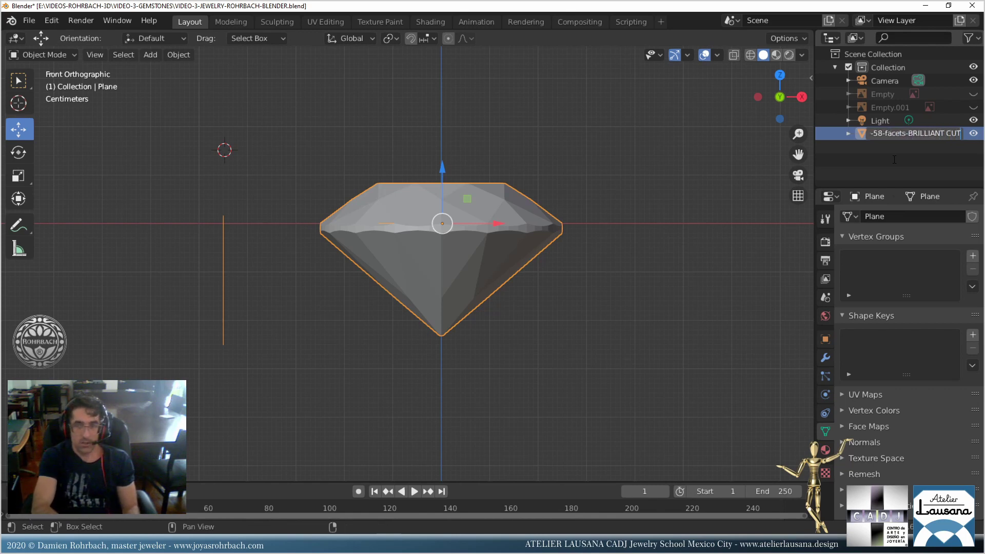
key("Return")
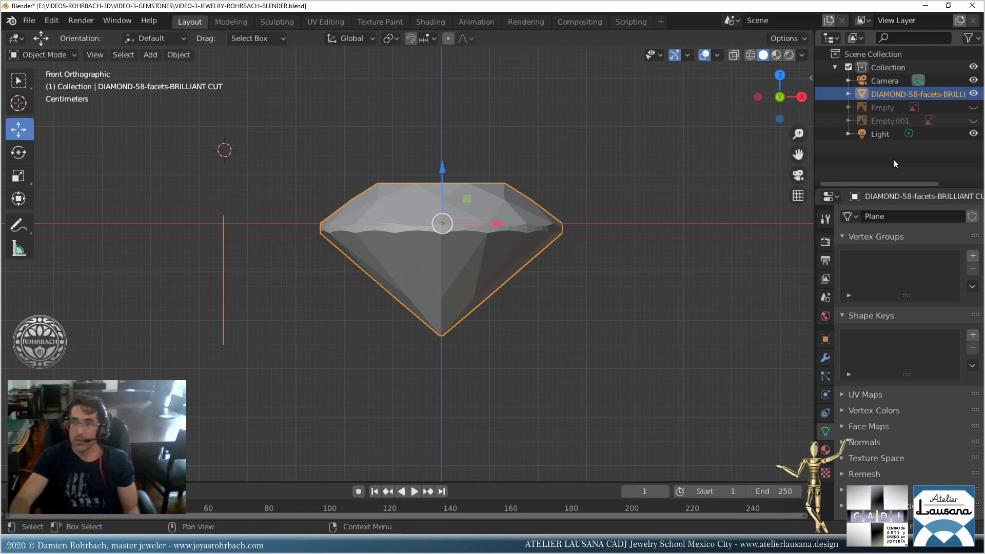
key("ctrl+s")
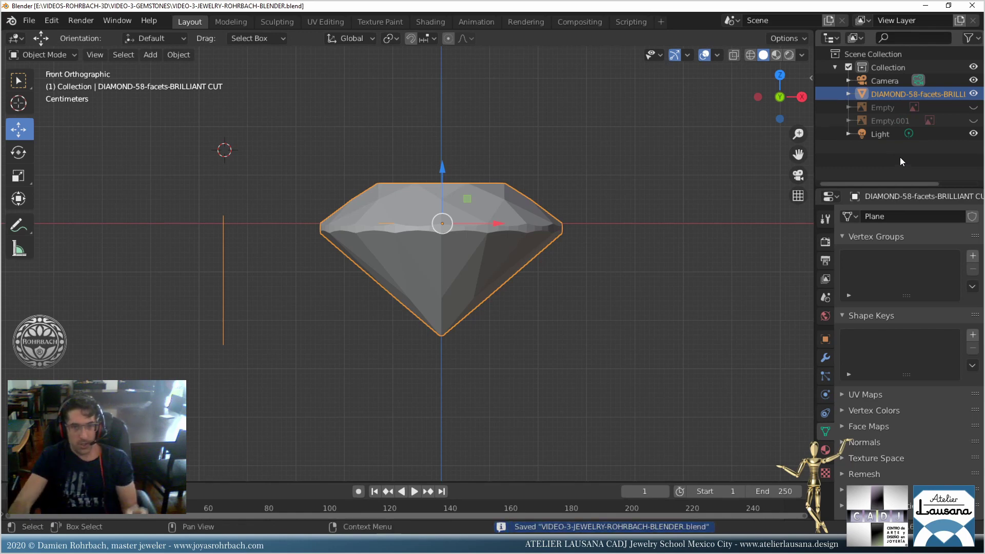
Delete the four stray vertices of the two loose construction edges outside the gemstone in Edit Mode.
middle_click_drag(567, 257, 413, 301)
key("Tab")
left_click(300, 112)
left_click(254, 277, "shift")
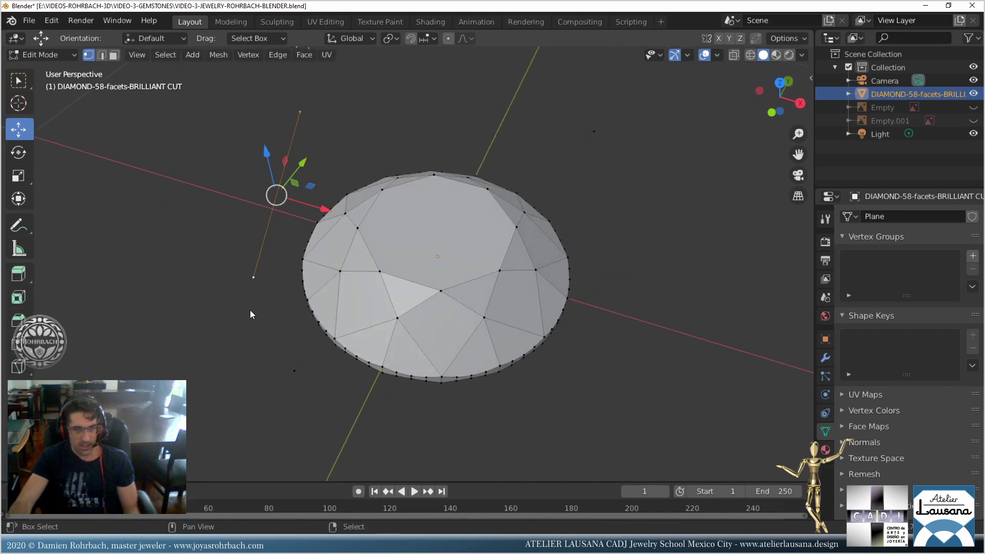
left_click(294, 370, "shift")
left_click(593, 132, "shift")
key("x")
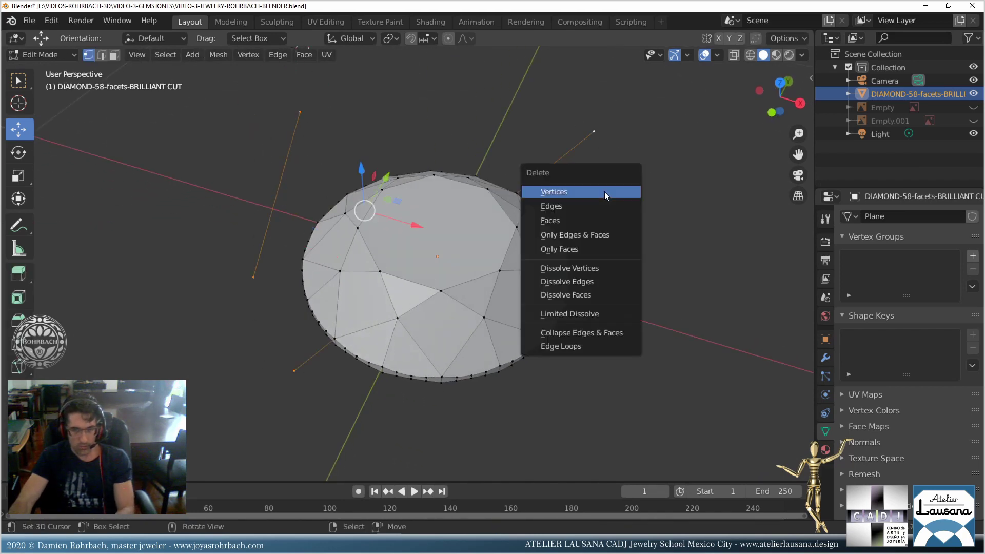
left_click(604, 192)
Return to Object Mode, check the cleaned-up gemstone and save the file.
scroll(568, 225, "down", 3)
key("Tab")
middle_click_drag(549, 250, 528, 261)
scroll(523, 245, "up", 3)
scroll(530, 260, "down", 4)
key("ctrl+s")
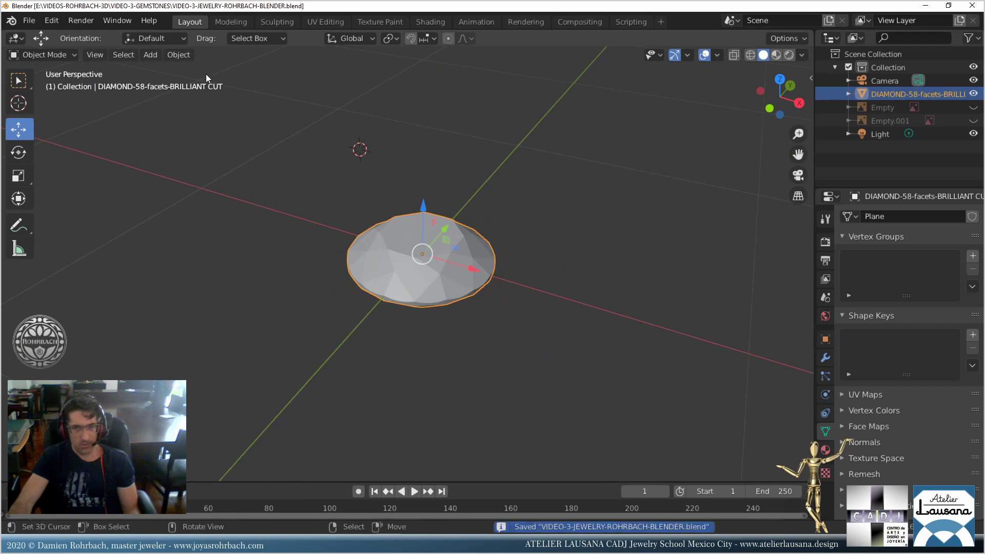
Start exporting the diamond model to an external file format.
left_click(31, 21)
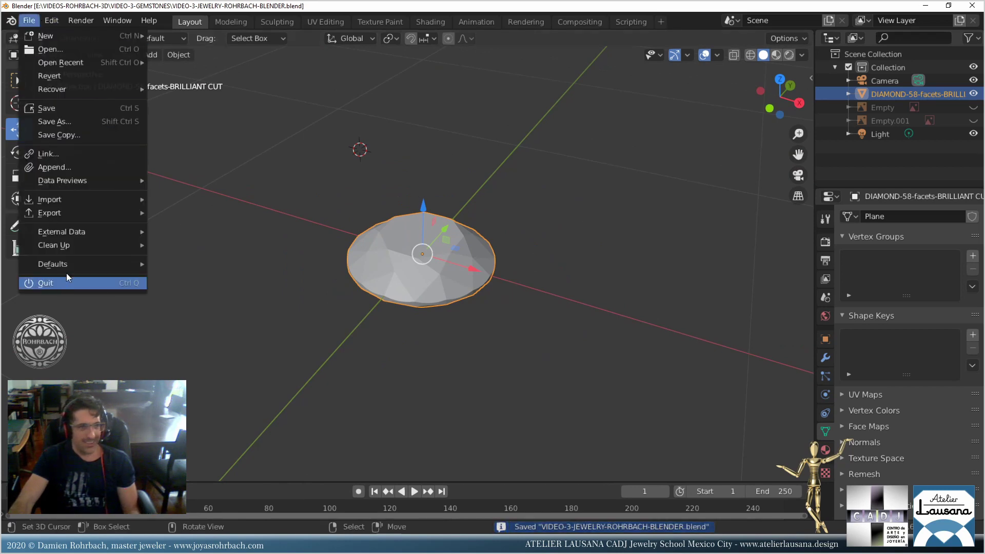
mouse_move(74, 213)
left_click(181, 285)
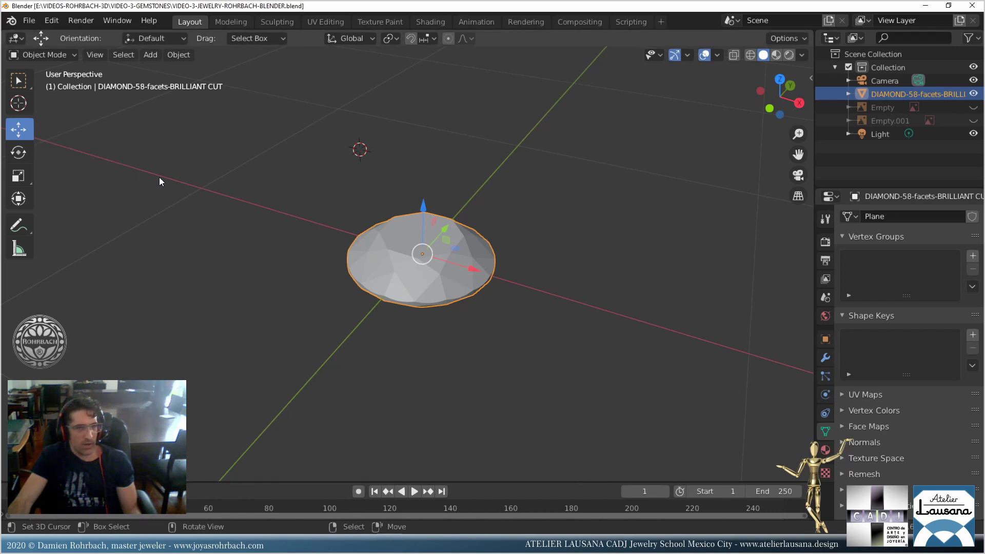
left_click(35, 20)
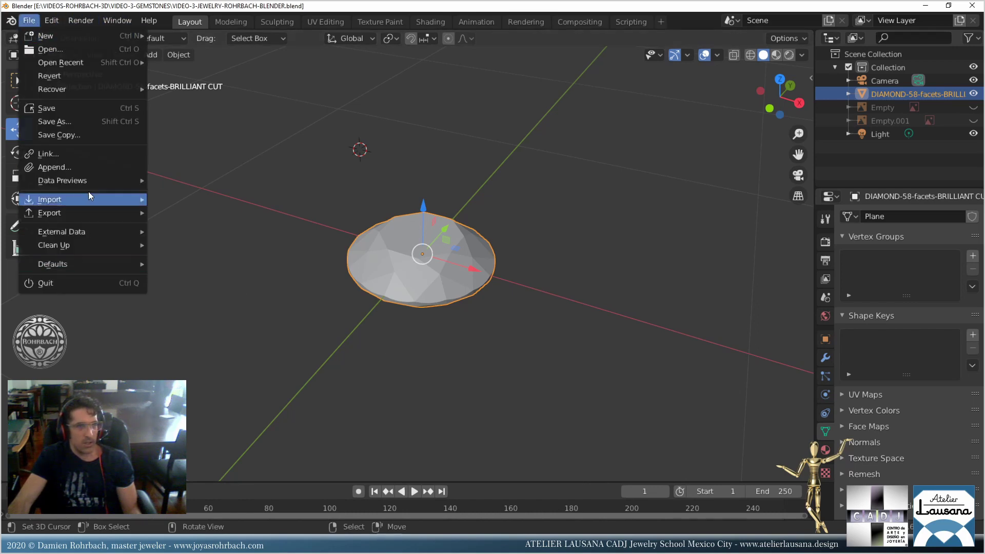
Import the DIAMOND-58facets-REF model, lift it above the existing stone for comparison, and delete it.
mouse_move(109, 199)
left_click(218, 267)
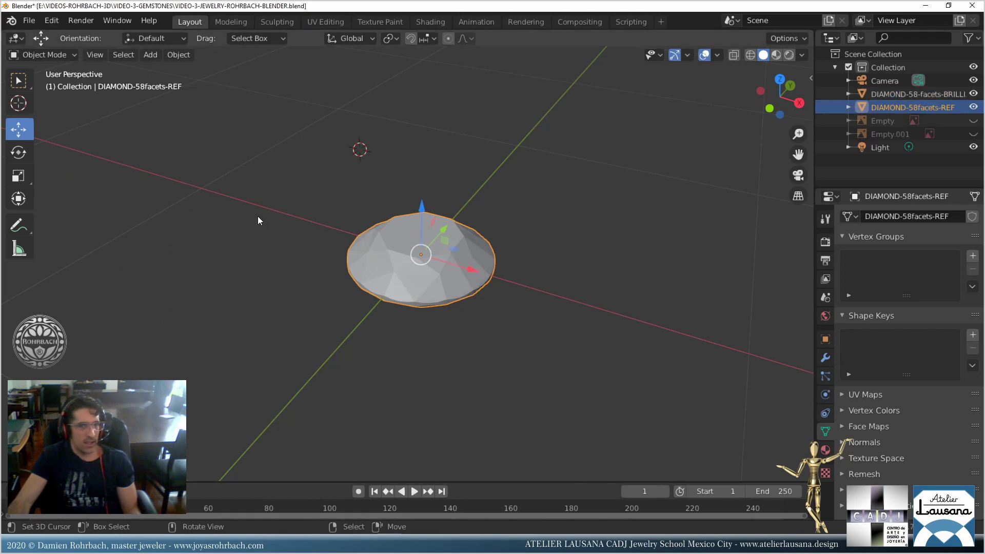
scroll(372, 187, "down", 2)
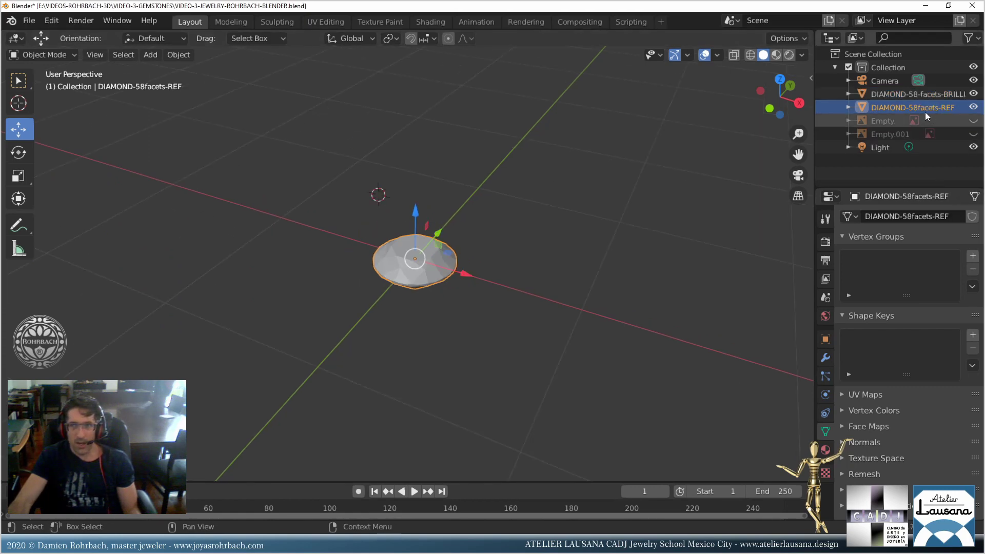
key("g")
key("z")
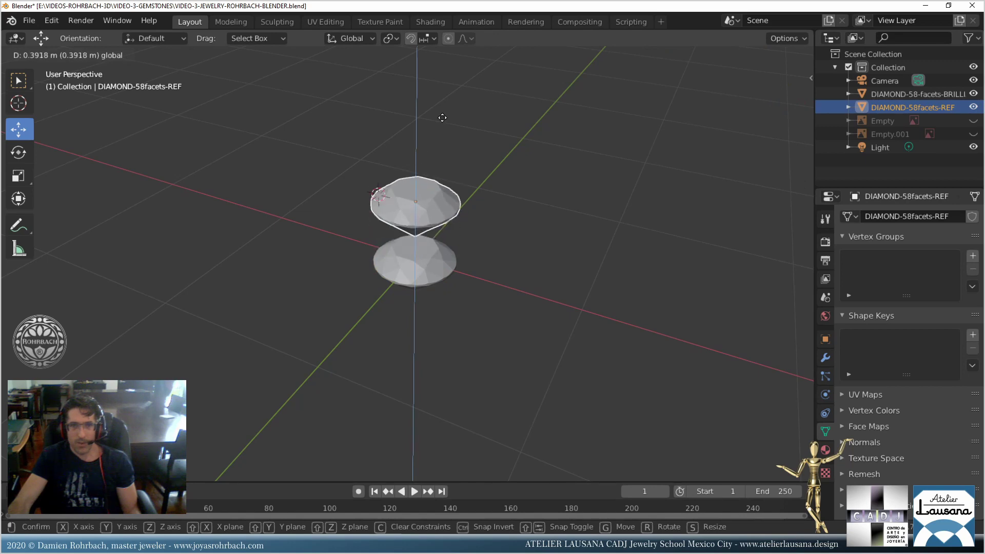
left_click(494, 197)
key("Delete")
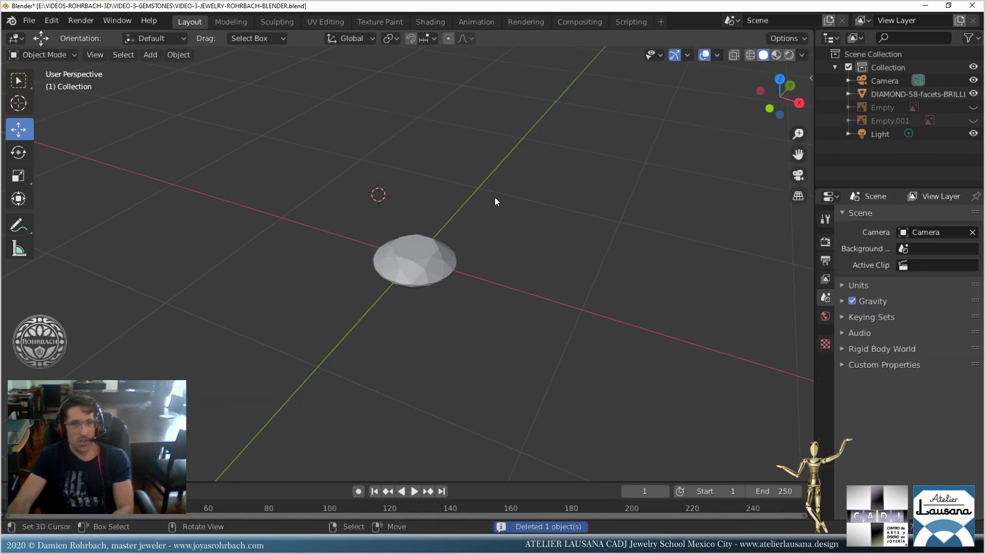
Select the brilliant-cut diamond and save the file.
middle_click_drag(392, 251, 415, 257)
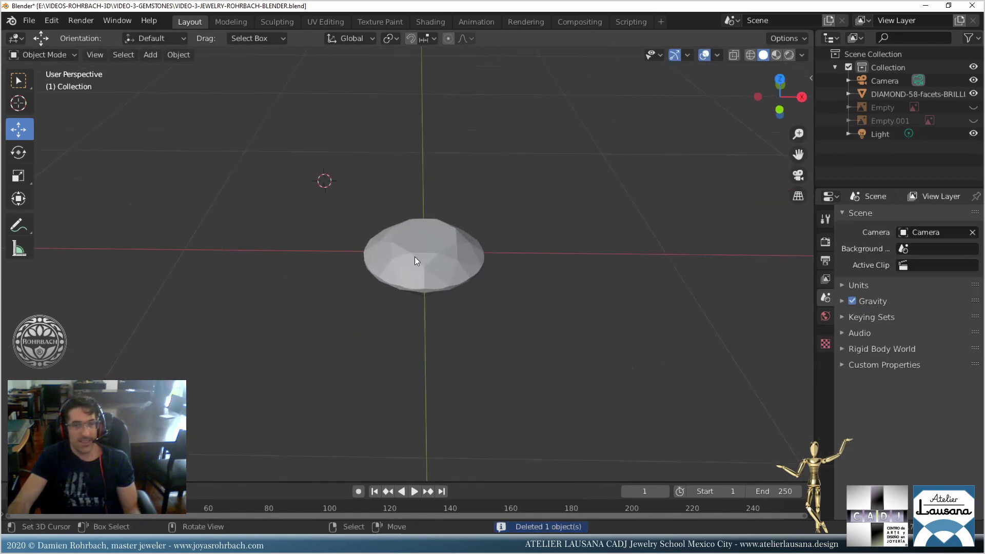
left_click(415, 256)
key("ctrl+s")
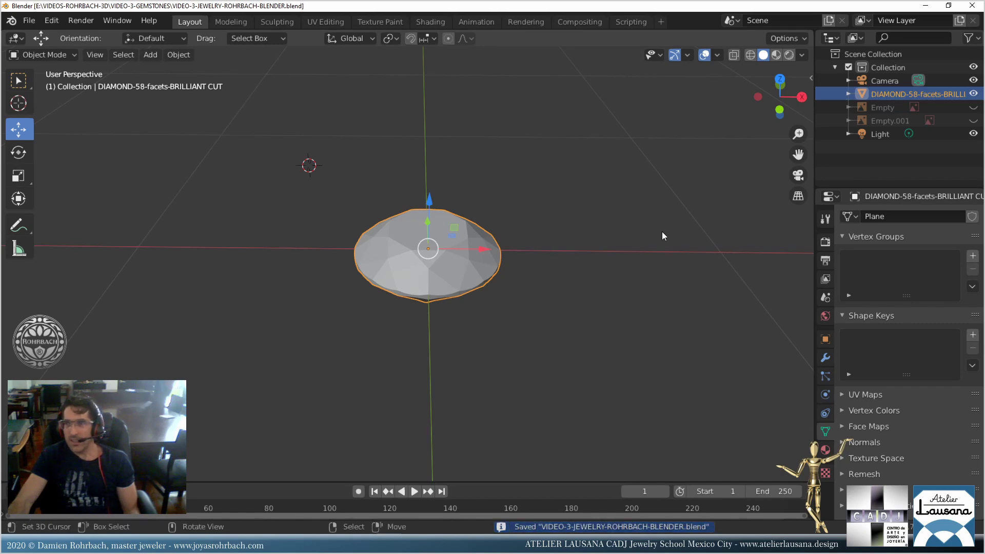
Unhide the Empty that holds the gemstone shapes and cuts reference image.
left_click(973, 108)
middle_click_drag(575, 216, 485, 290)
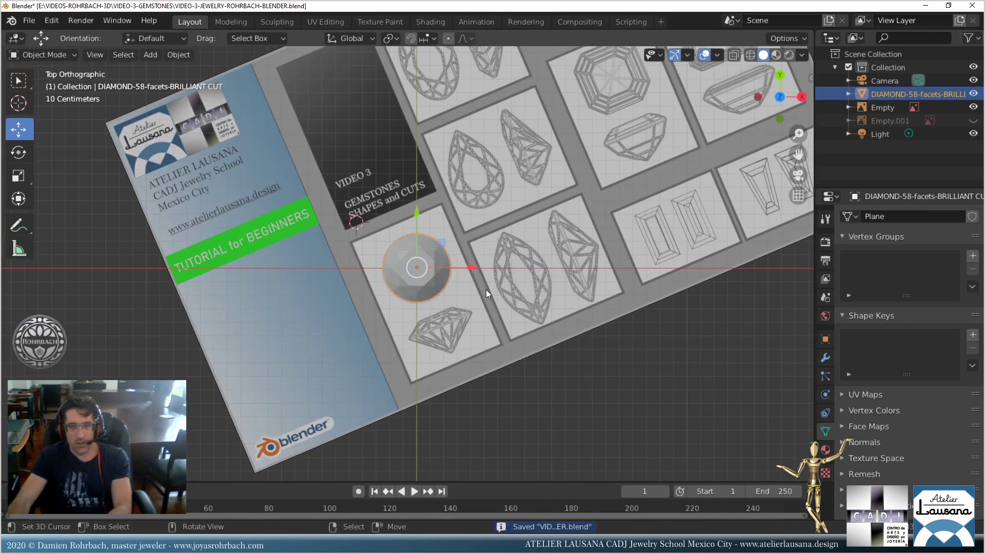
scroll(484, 268, "down", 3)
scroll(484, 269, "up", 3)
Set the gemstone reference image's Z rotation to 0° so that it is straight.
left_click(489, 184)
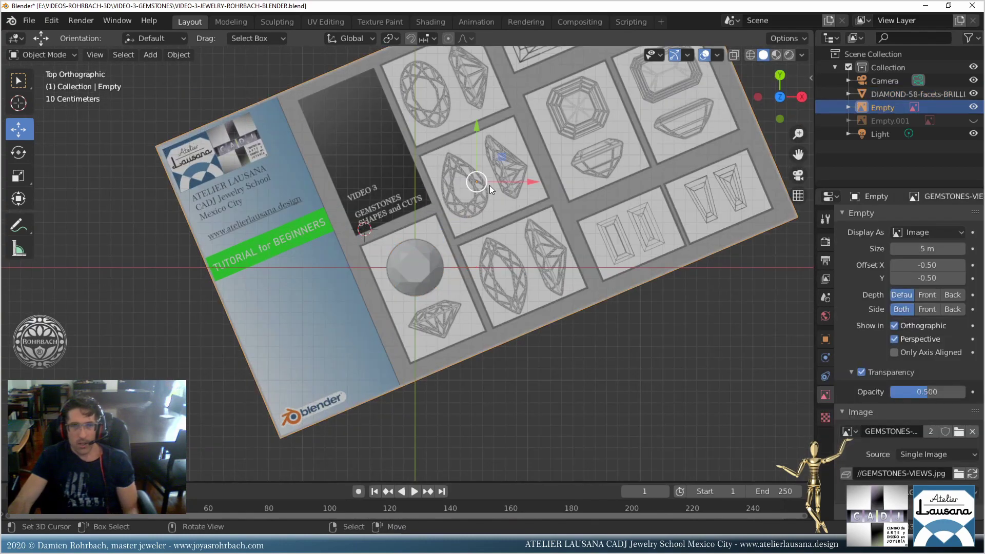
key("n")
left_click(708, 185)
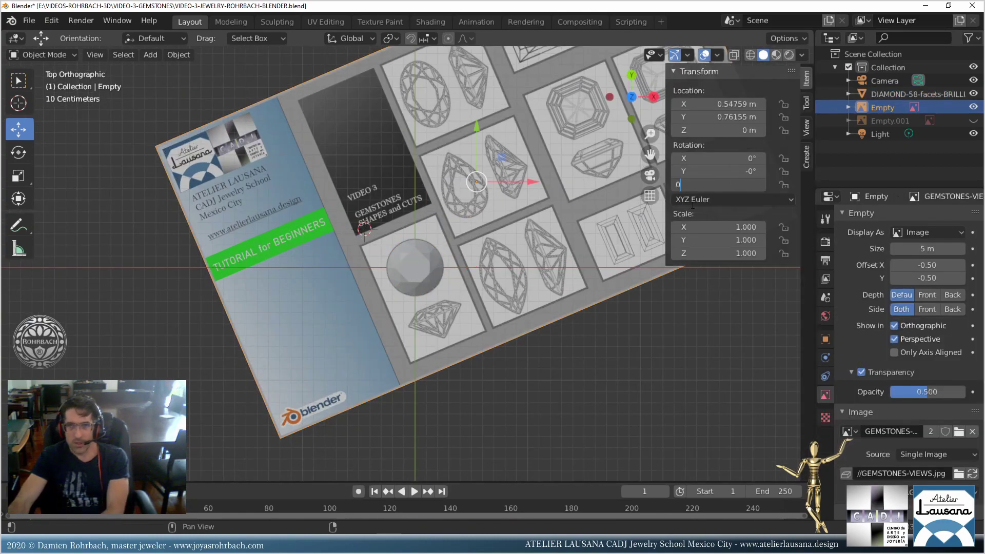
type("0")
key("Return")
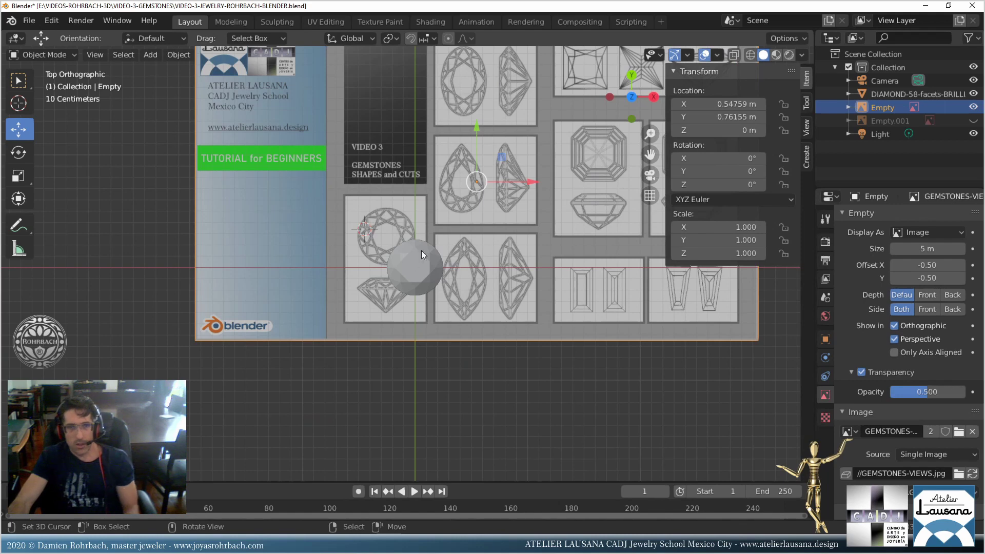
Duplicate the round brilliant diamond and place the copy over the oval-cut top view in the reference image.
middle_click_drag(429, 262, 371, 373, "shift")
left_click(371, 373)
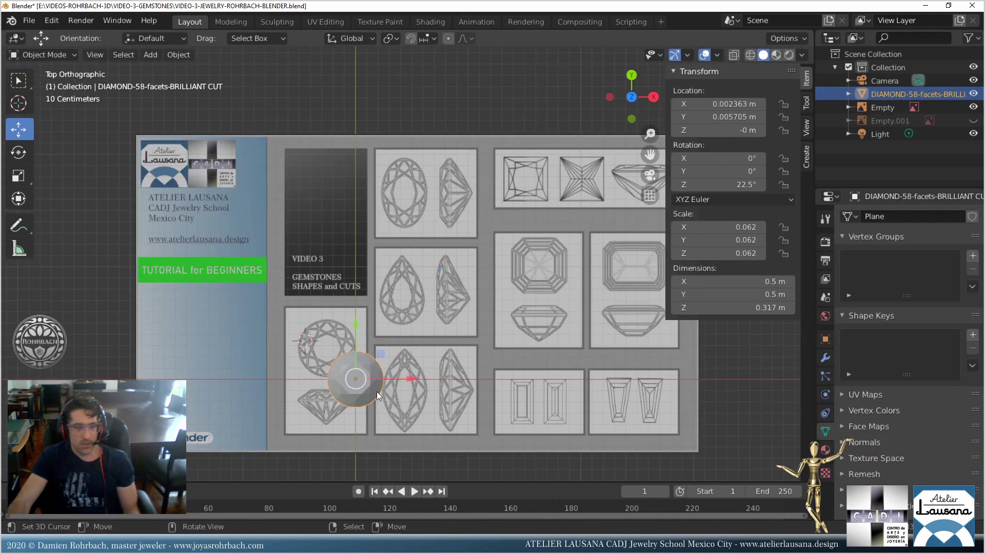
key("shift+d")
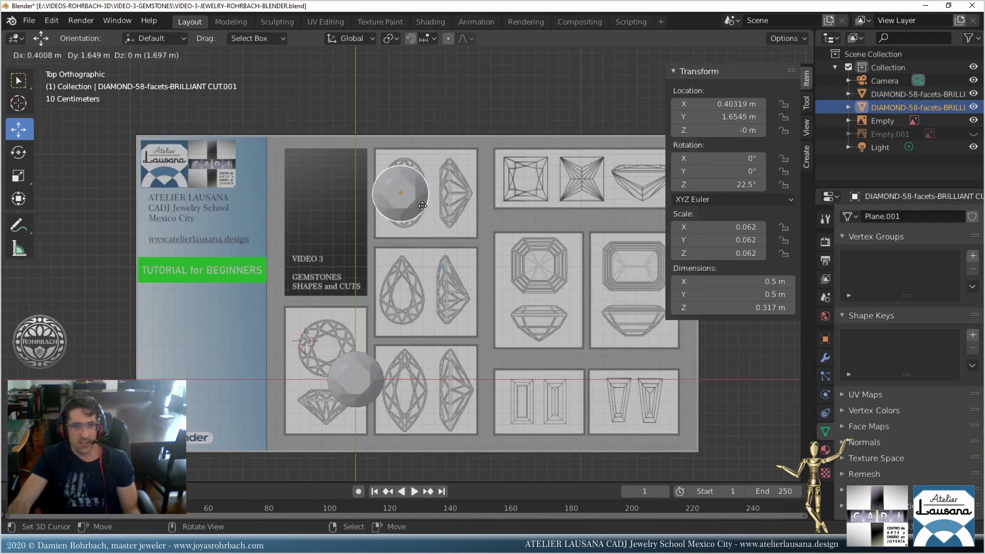
left_click(425, 206)
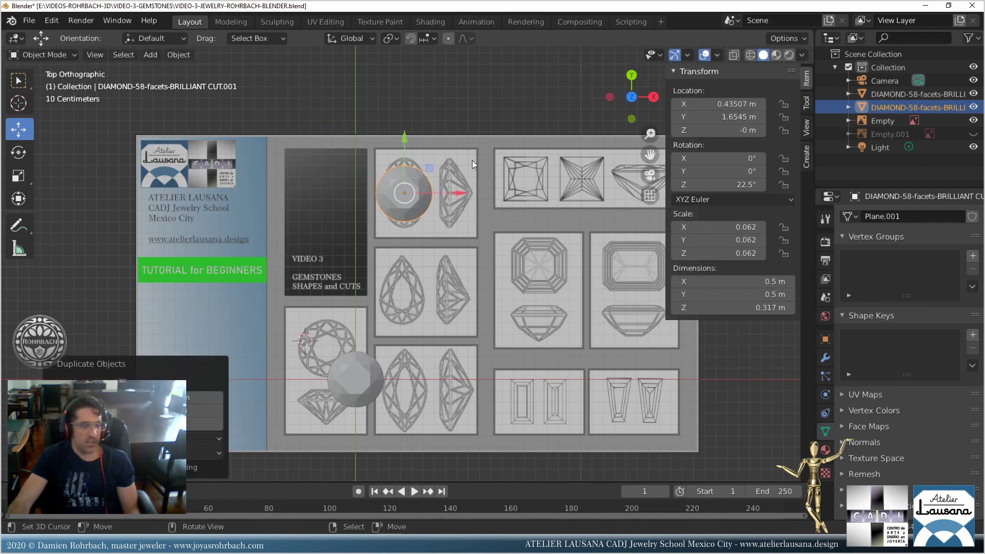
key("s")
key("y")
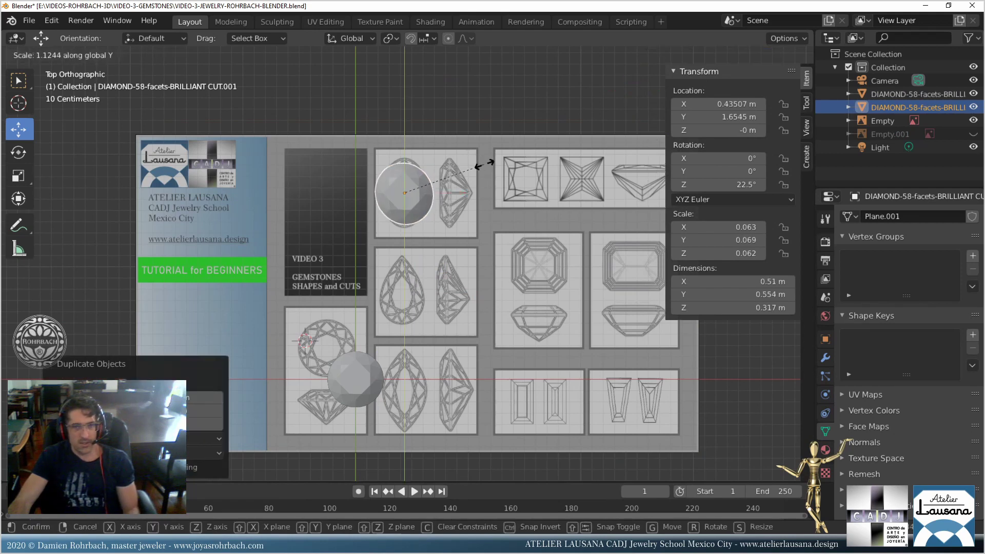
right_click(506, 168)
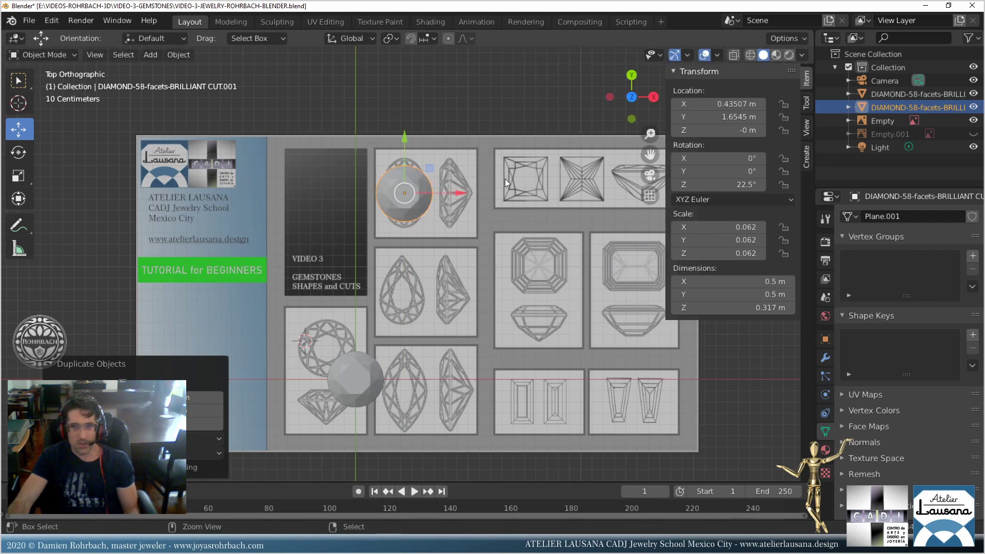
Apply the copy's rotation, stretch it along Y by about 1.32 to match the oval drawing, and save the file.
key("ctrl+a")
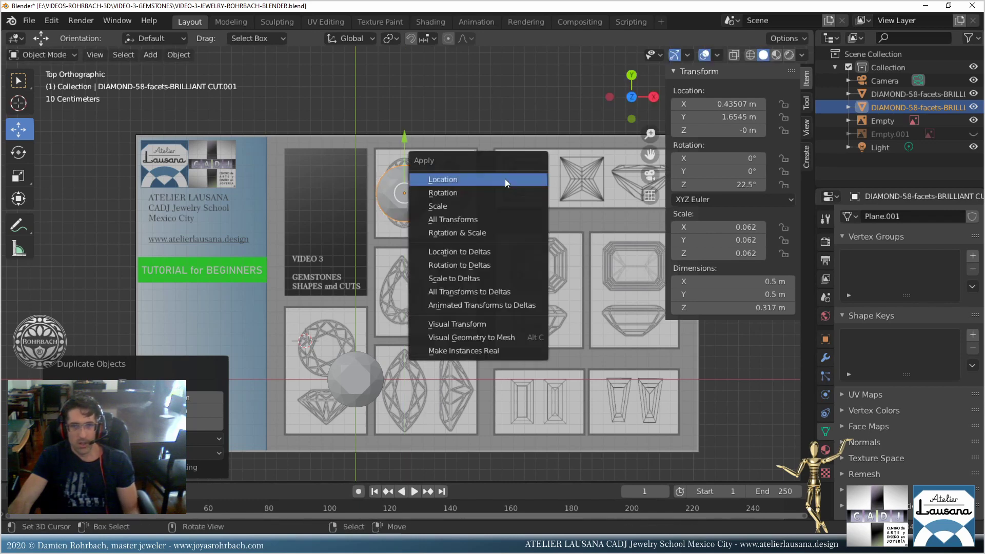
left_click(466, 193)
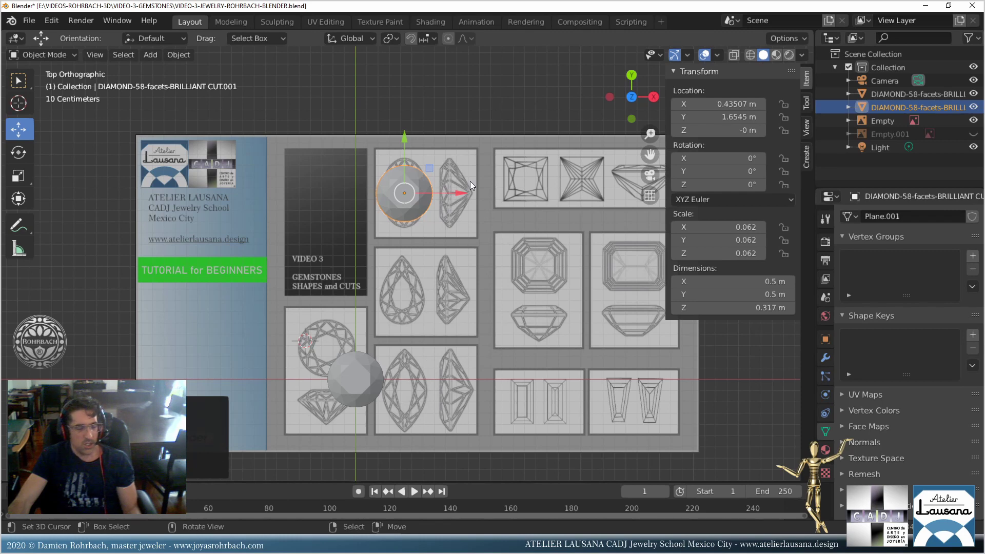
key("s")
key("y")
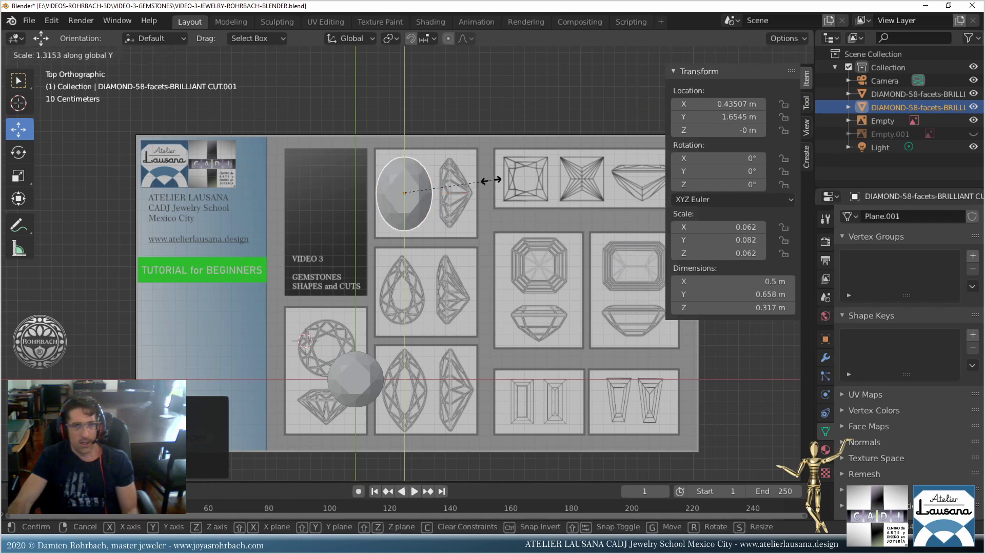
left_click(492, 180)
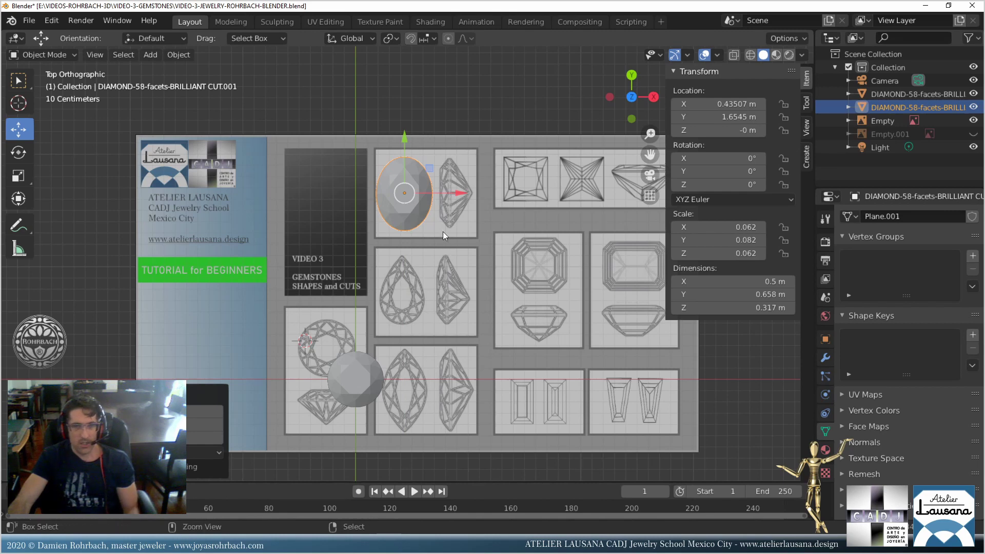
key("ctrl+s")
Move the round and oval diamonds side by side above the reference image and save the file.
scroll(442, 232, "down", 4)
left_click(386, 318)
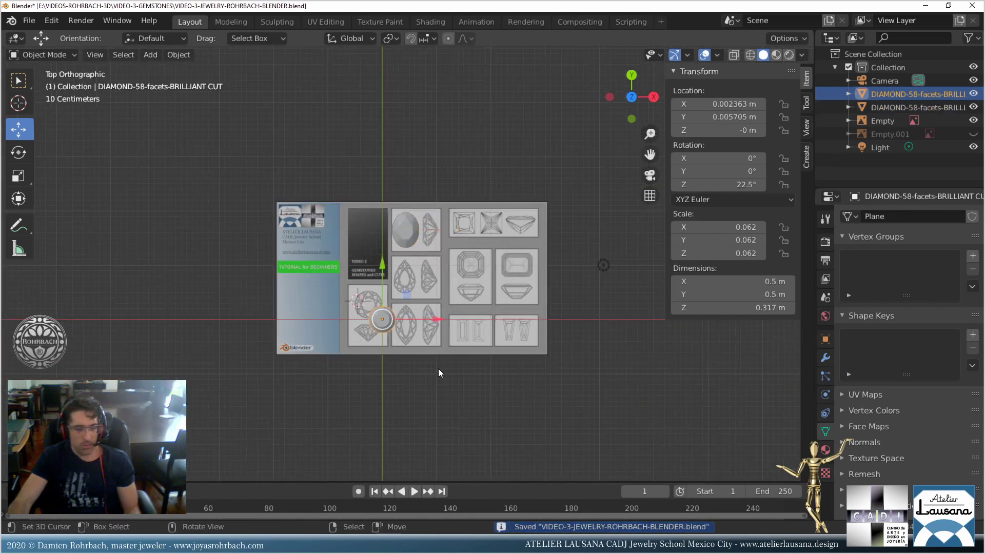
key("g")
left_click(312, 90)
left_click(405, 229)
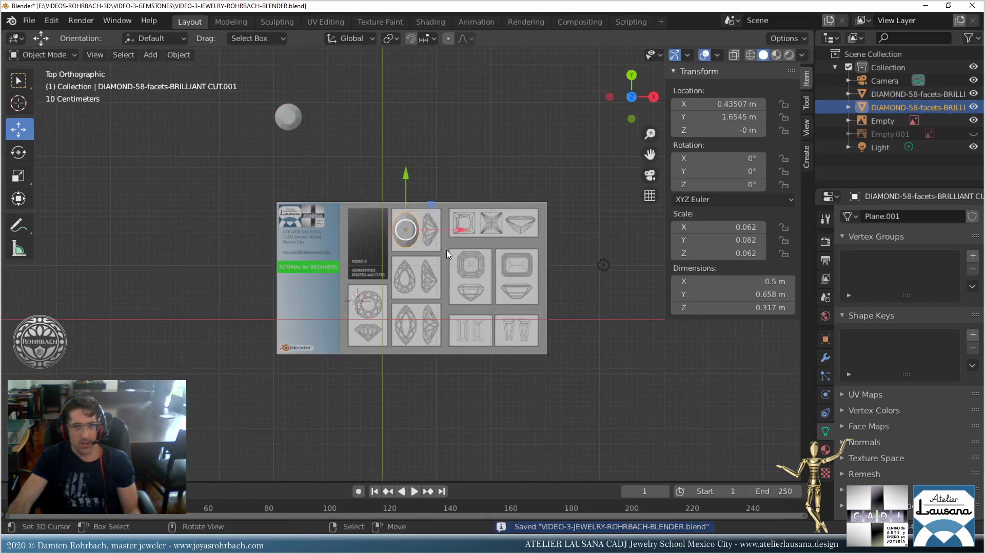
key("g")
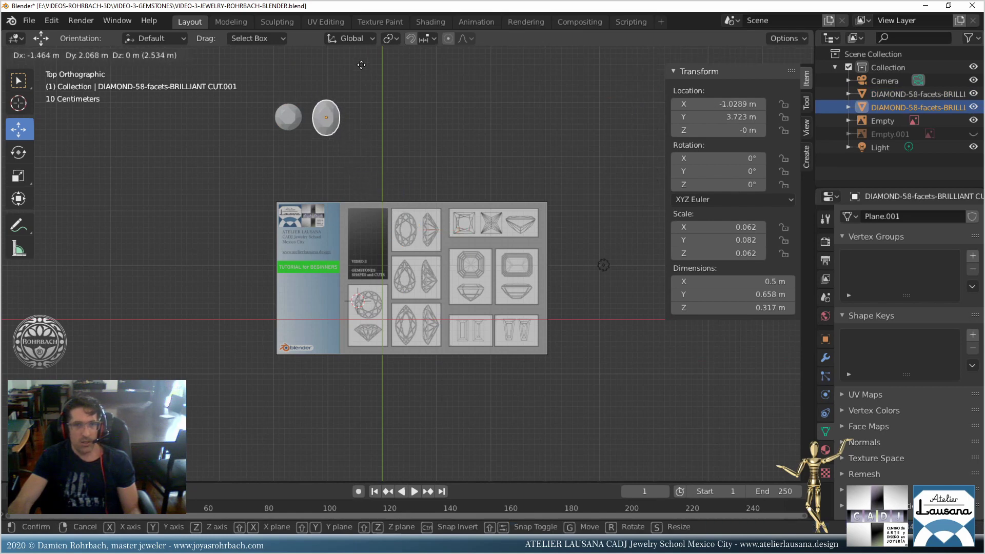
left_click(361, 65)
key("ctrl+s")
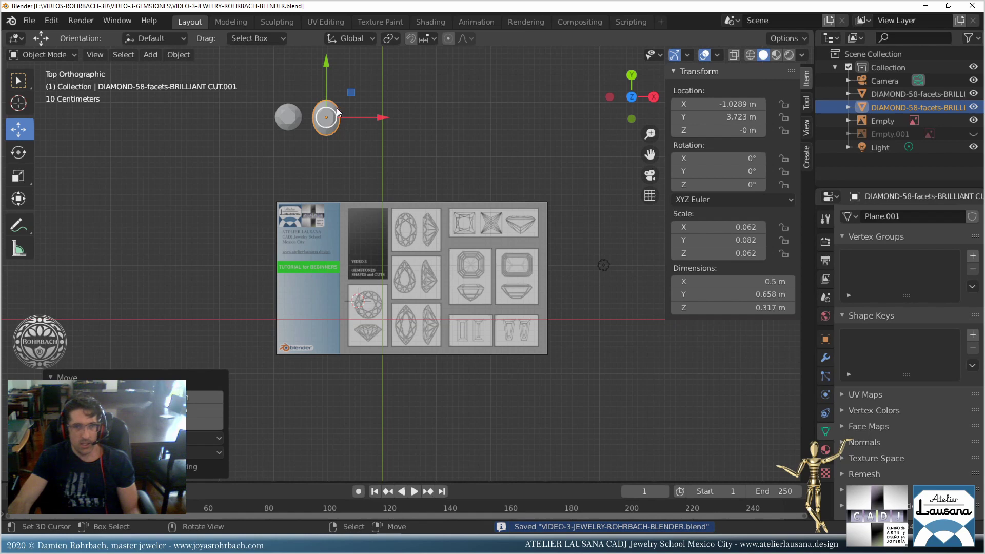
Move the reference image to about X 0.132 m, Y 0.029 m so the pear-cut top view sits on the origin.
left_click(411, 276)
key("g")
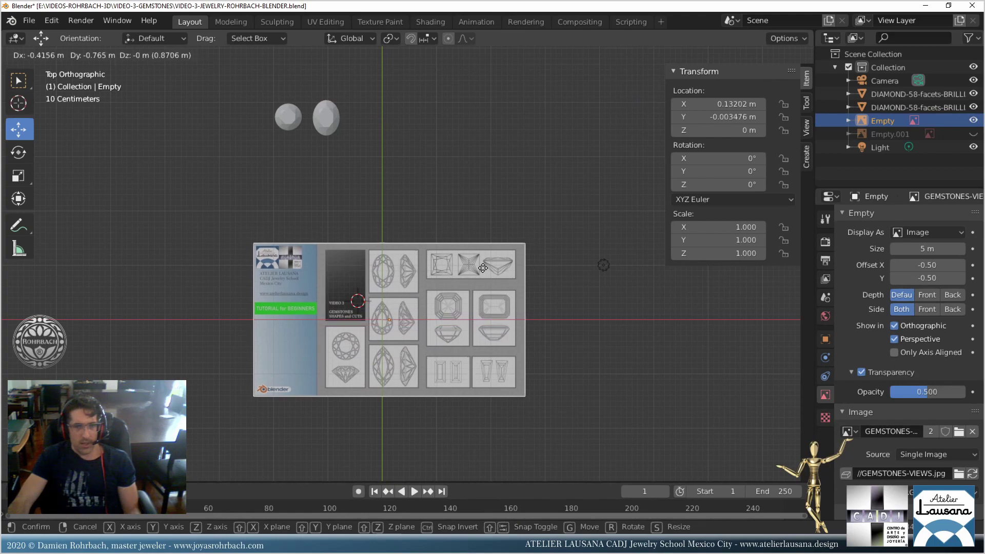
left_click(482, 267)
scroll(379, 286, "up", 8)
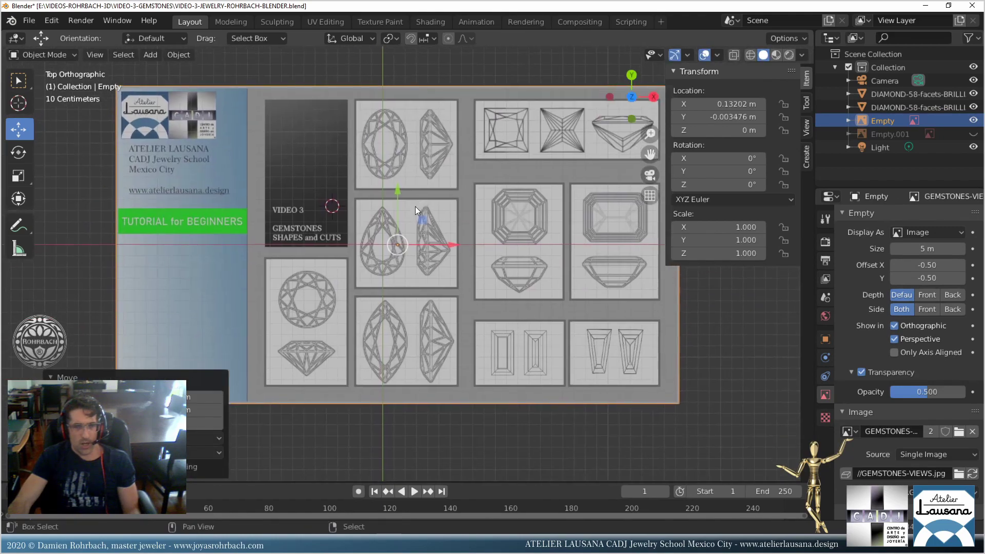
key("g")
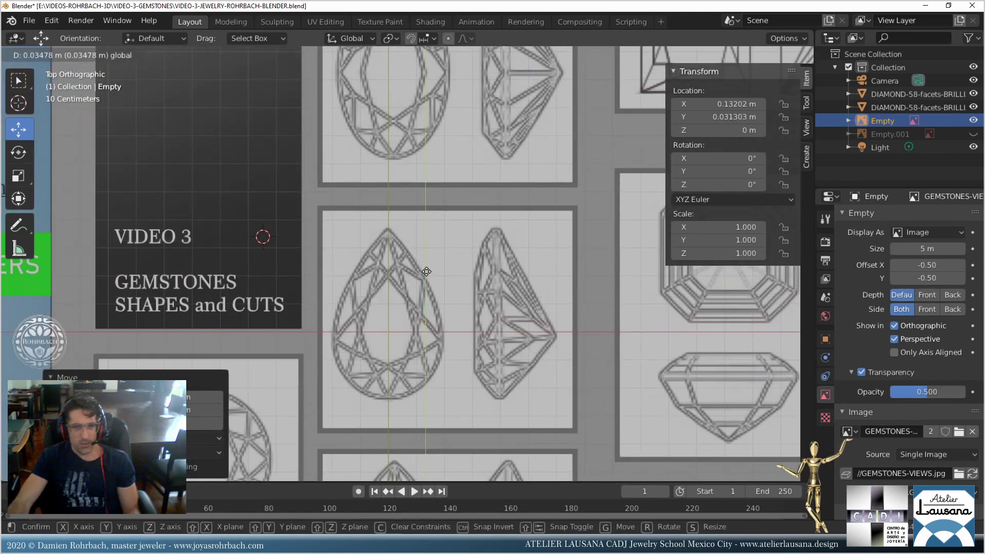
left_click(423, 272)
Duplicate the oval diamond in place and set the copy's X and Y location to 0, over the pear-cut drawing.
scroll(429, 291, "down", 8)
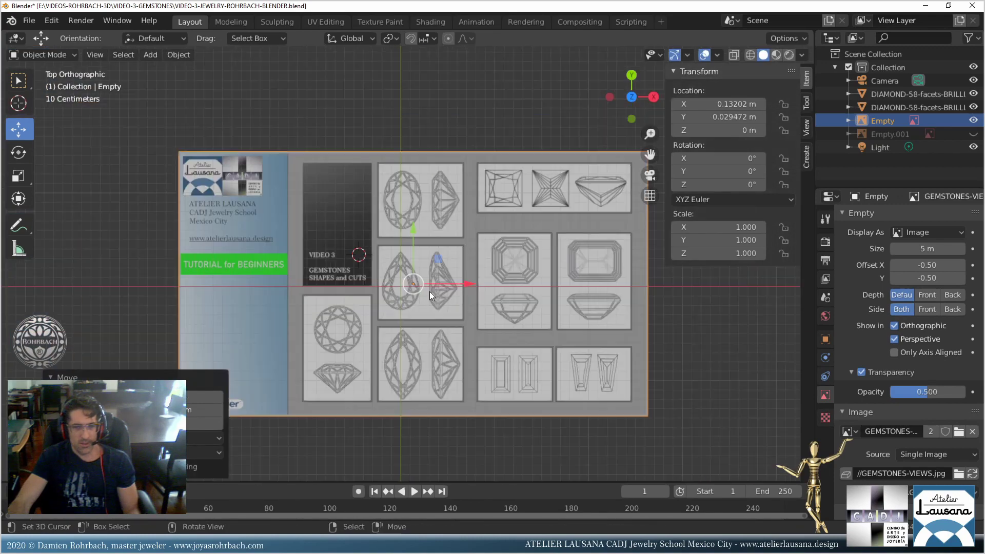
left_click(355, 149)
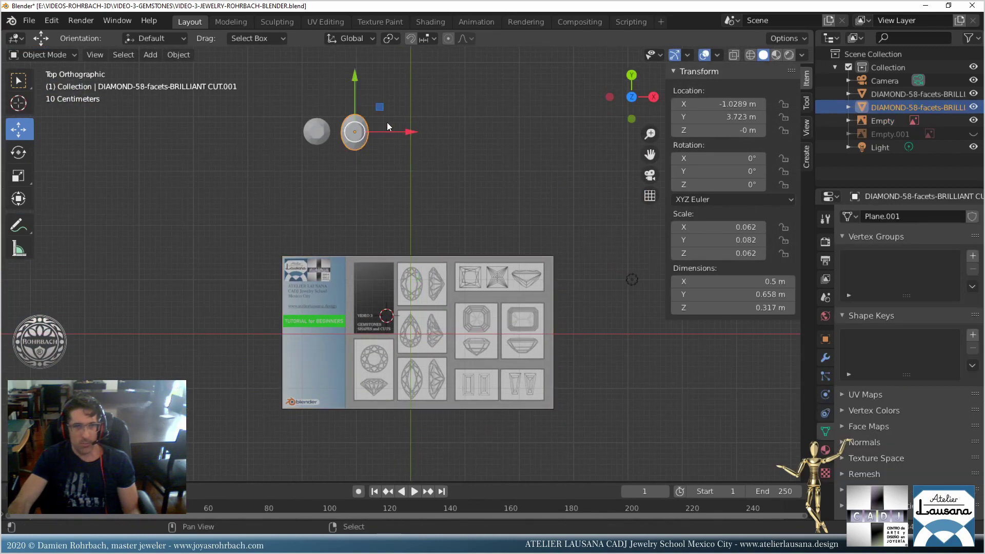
key("shift+d")
key("Escape")
left_click(722, 104)
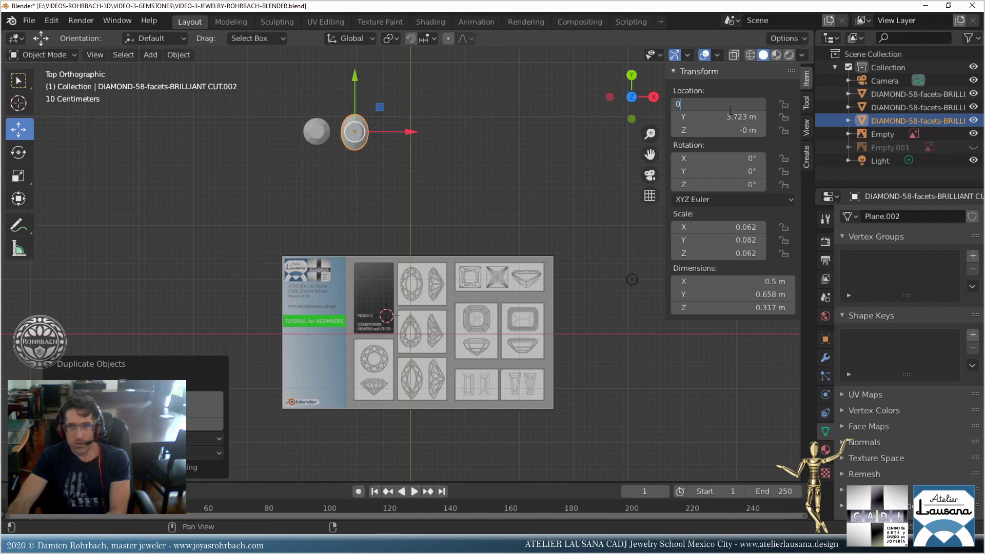
type("0")
key("Tab")
type("0")
key("Return")
scroll(364, 339, "up", 1)
scroll(364, 337, "up", 3)
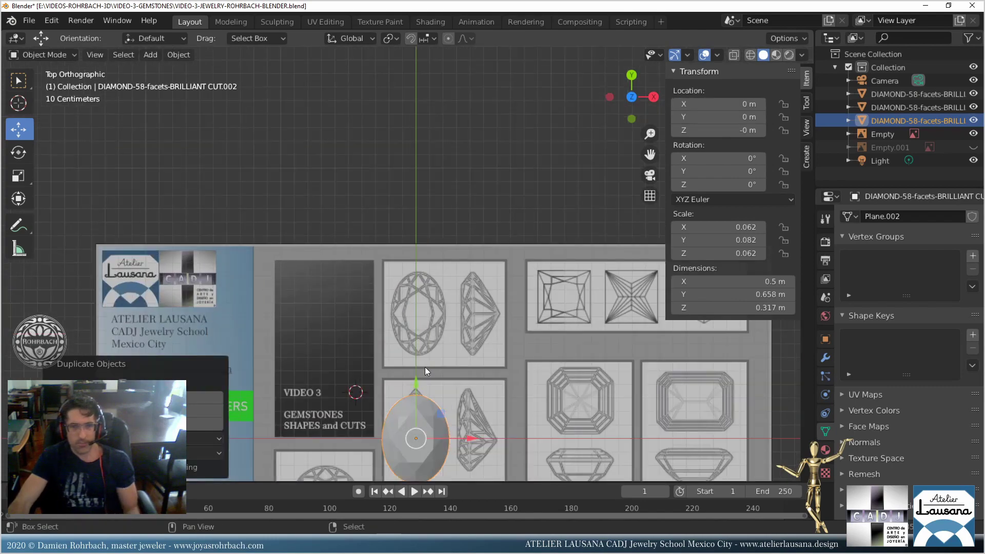
middle_click_drag(424, 367, 417, 175, "shift")
scroll(421, 251, "up", 5)
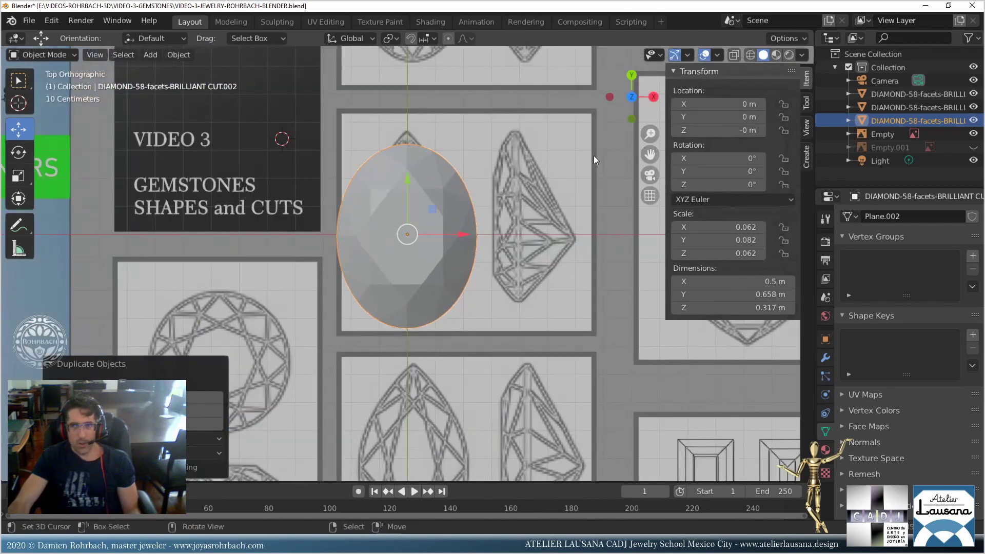
Save the file and compare the oval copy's mesh with the pear-cut drawing in Edit Mode, using X-ray display.
key("Tab")
key("ctrl+s")
key("alt+z")
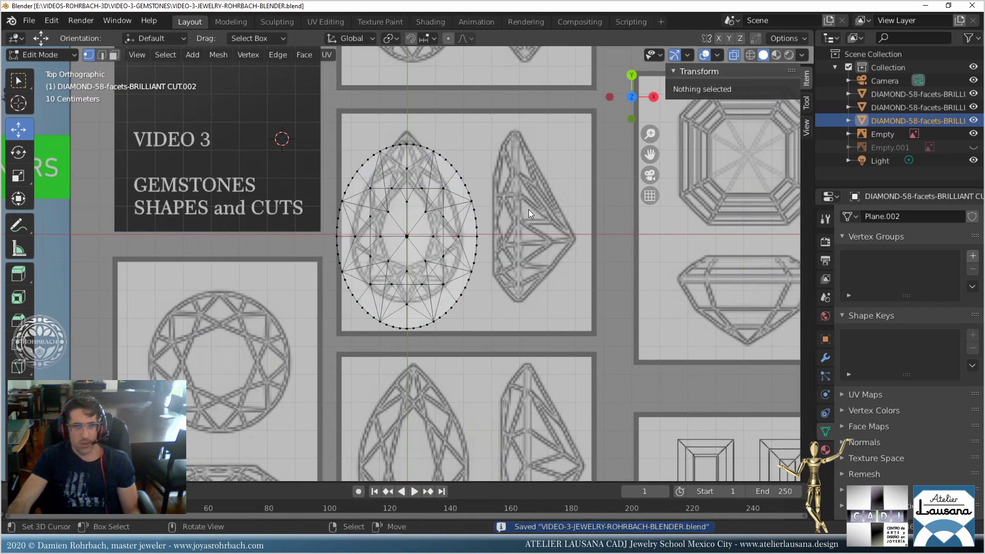
scroll(420, 262, "up", 4)
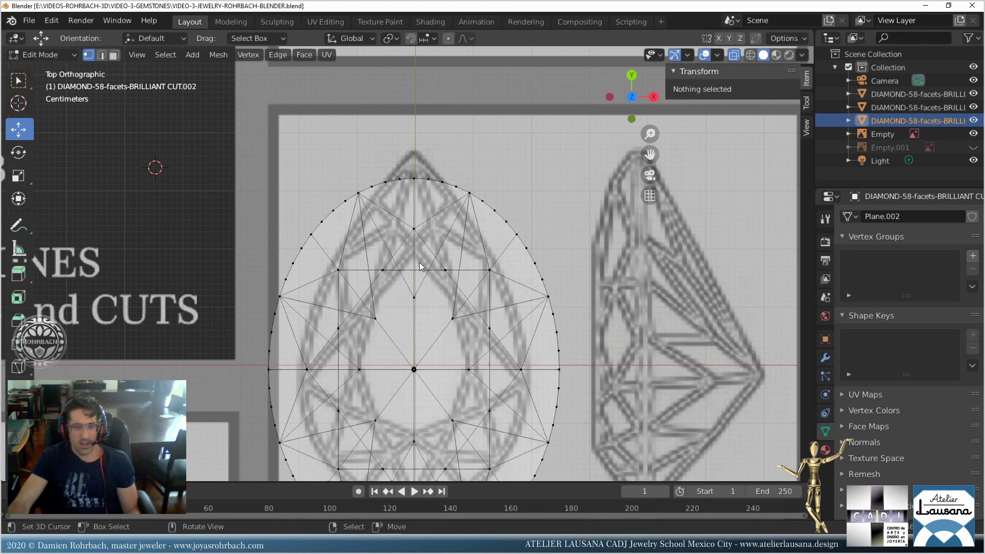
key("alt+z")
scroll(419, 266, "down", 4)
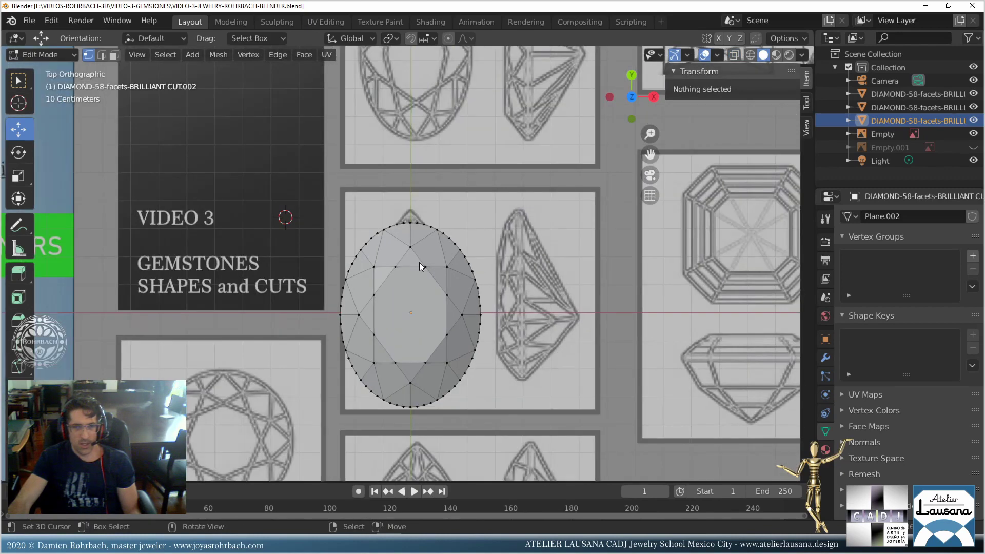
scroll(420, 263, "down", 6)
key("Tab")
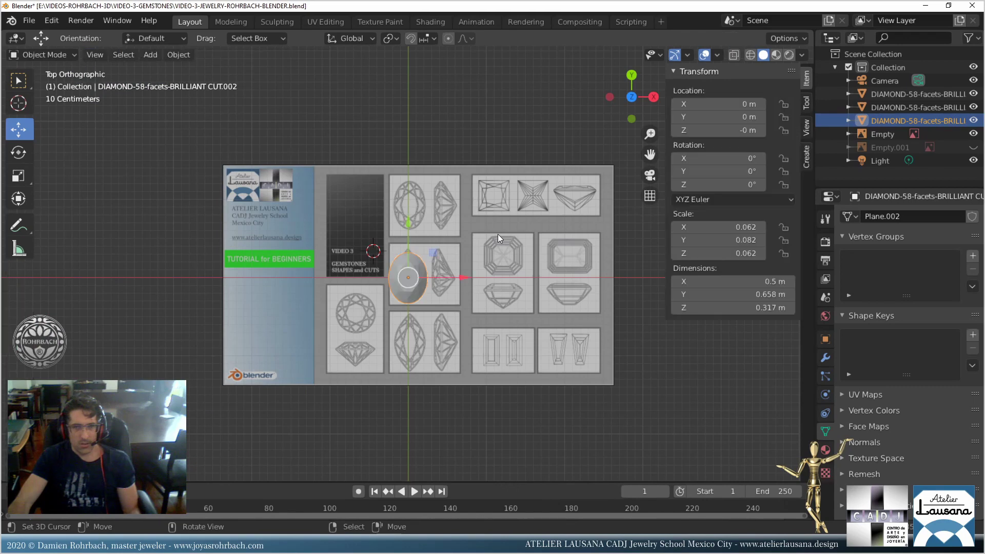
Move the reference image to about X 0.486 m, Y 0.548 m so the pear-cut drawing sits clear of the oval copy, and save the file.
left_click(469, 289)
key("g")
key("x")
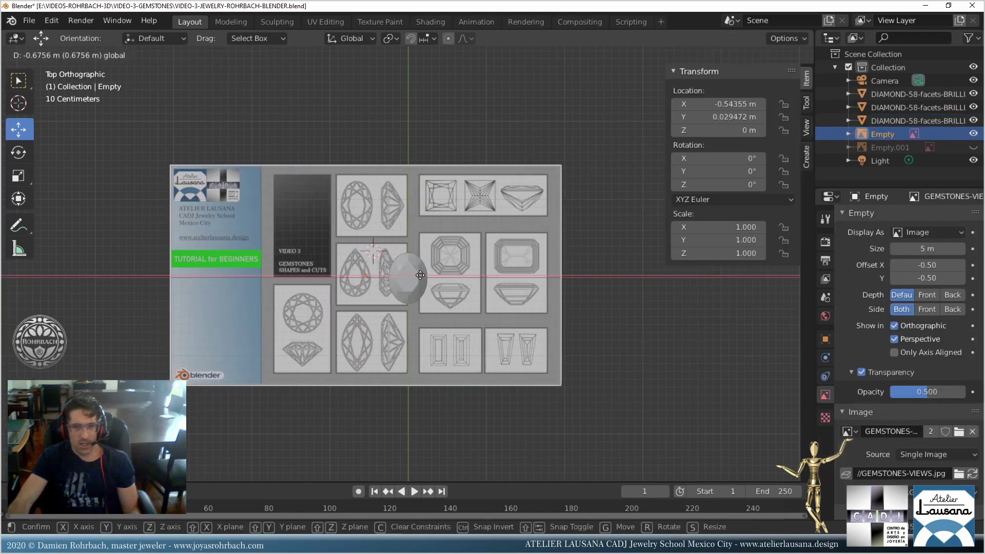
left_click(433, 275)
key("g")
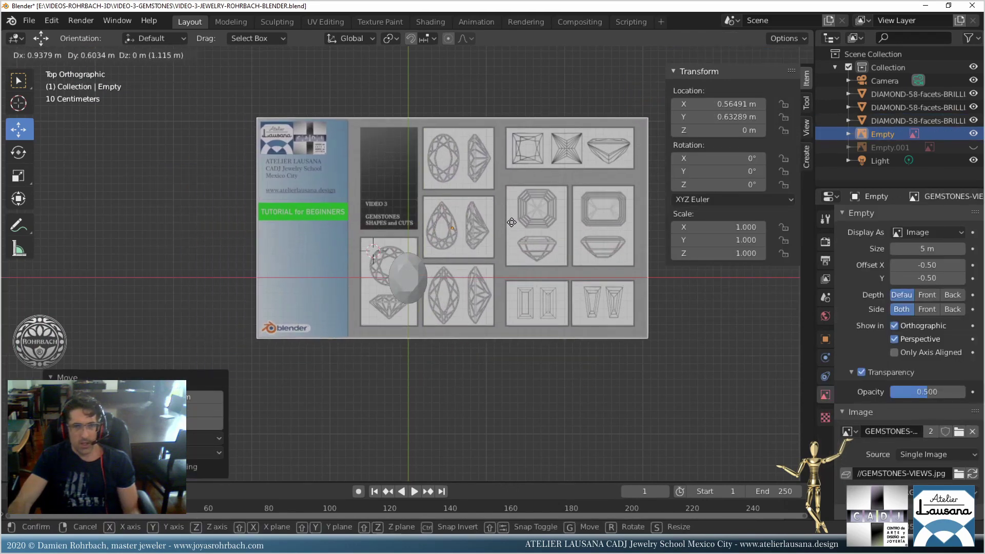
left_click(505, 216)
scroll(477, 305, "up", 5)
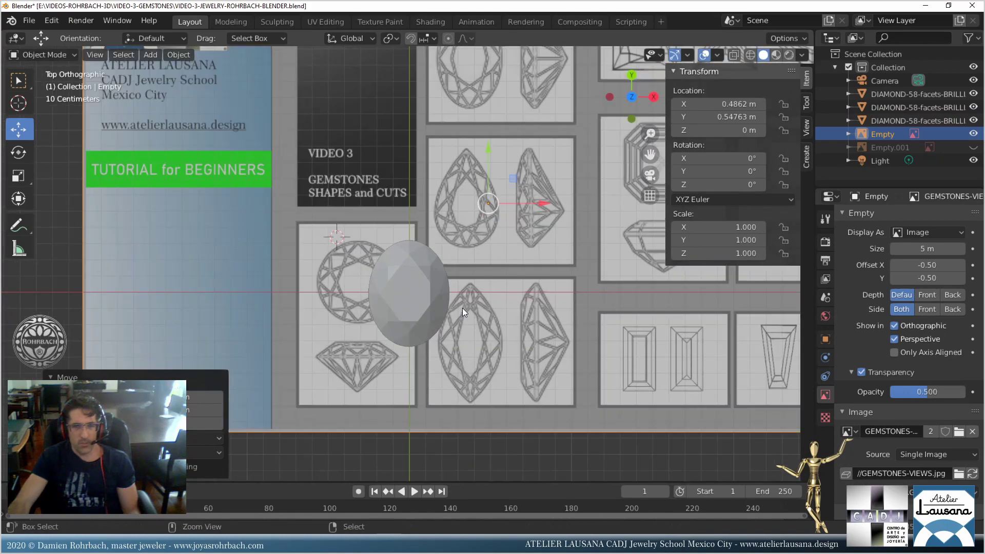
key("ctrl+s")
Shift the reference image slightly to about X 0.462 m, Y 0.551 m.
scroll(463, 307, "down", 1)
left_click(414, 297)
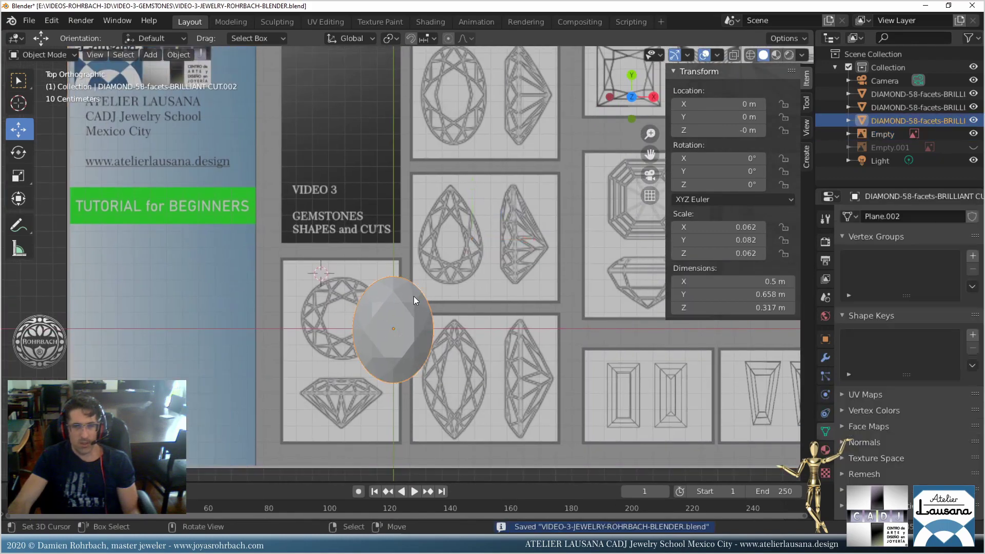
scroll(519, 254, "up", 3)
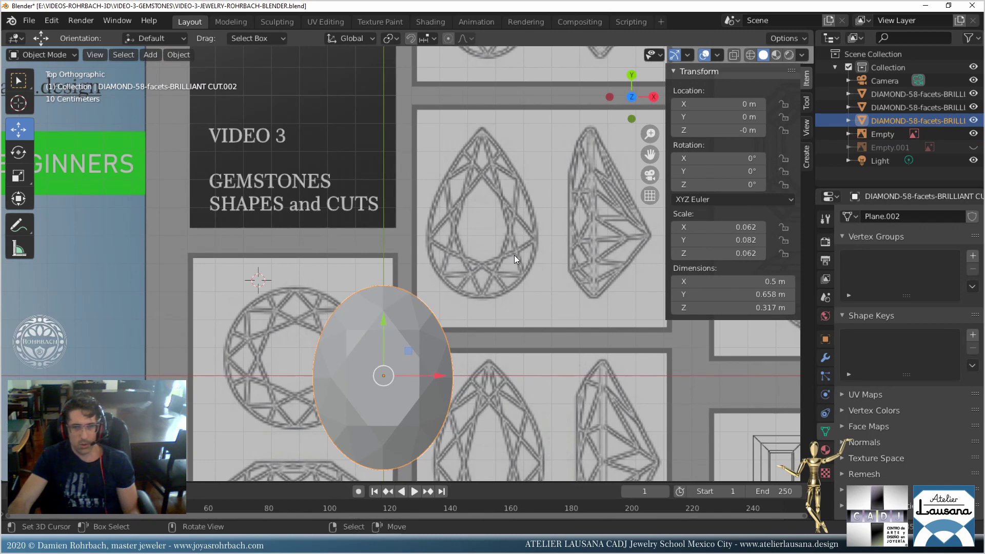
left_click(514, 254)
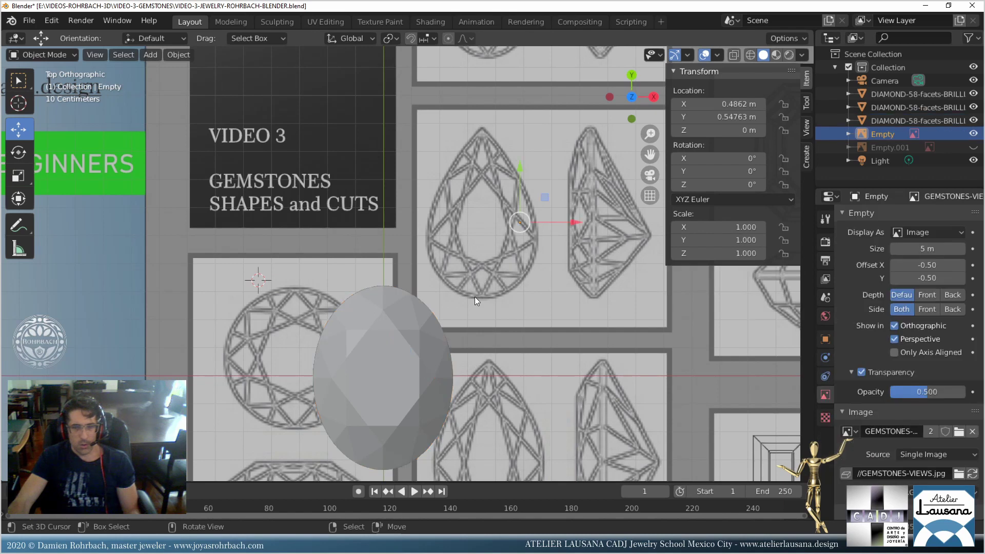
middle_click_drag(518, 206, 513, 204, "shift")
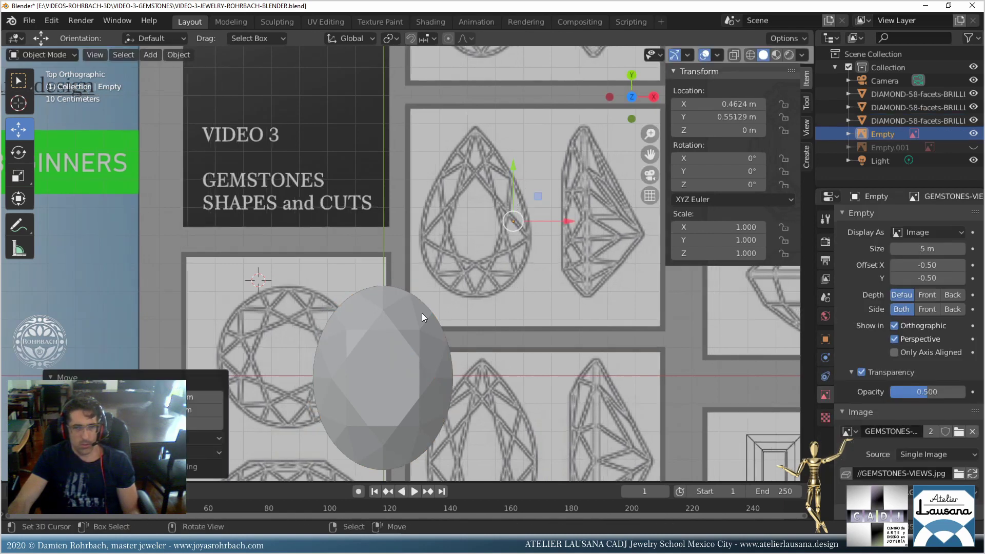
Save the file and compare the oval copy's facet mesh in Edit Mode with the neighbouring pear-cut drawing.
left_click(422, 313)
key("Tab")
key("ctrl+s")
middle_click_drag(456, 263, 466, 237, "shift")
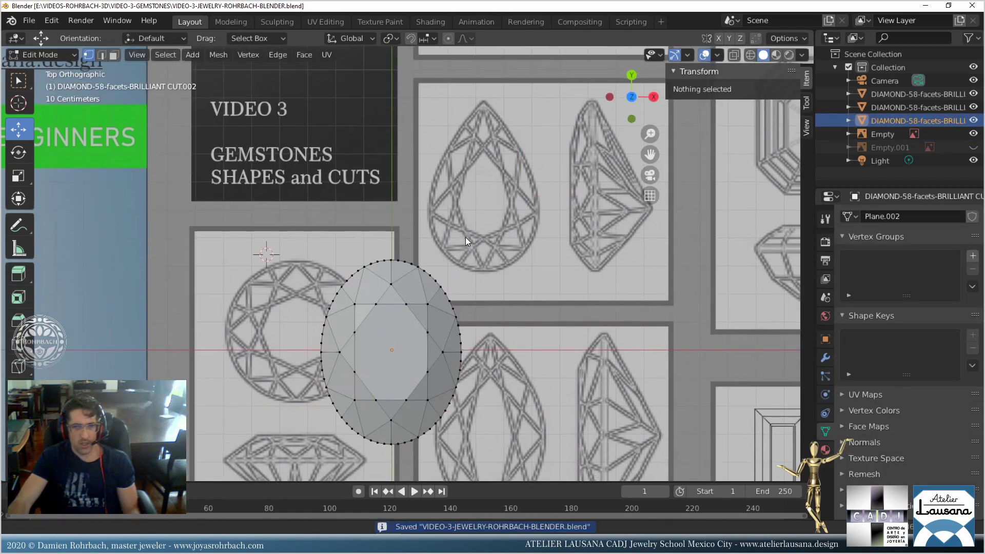
scroll(443, 291, "up", 1)
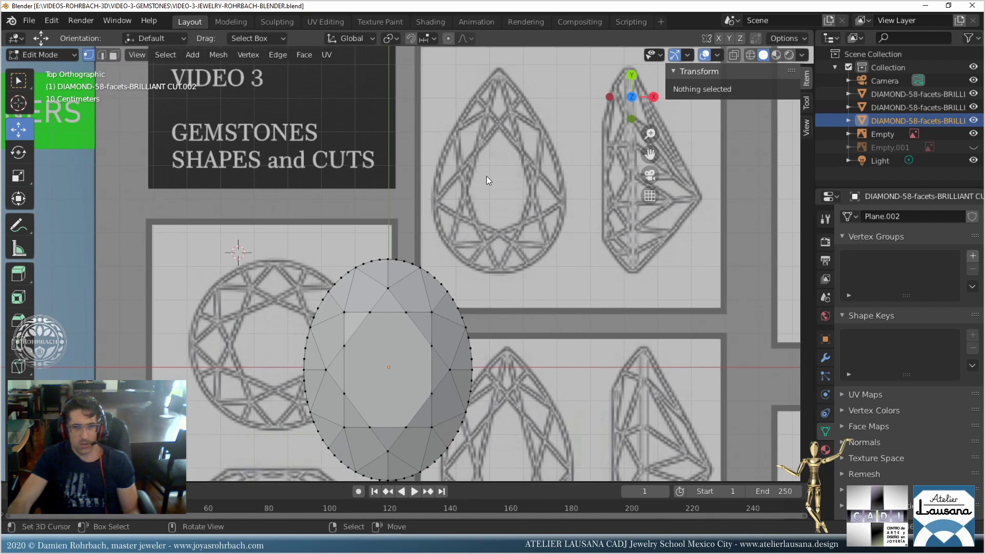
scroll(486, 177, "down", 4)
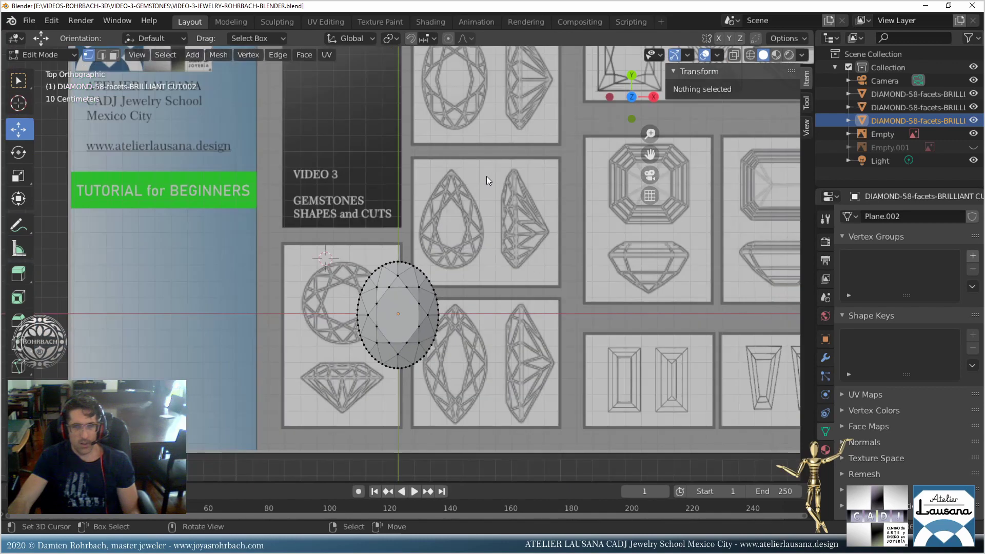
Leave Edit Mode and delete the oval diamond copy at the origin.
scroll(449, 272, "down", 3)
key("Tab")
key("Delete")
scroll(448, 272, "down", 5)
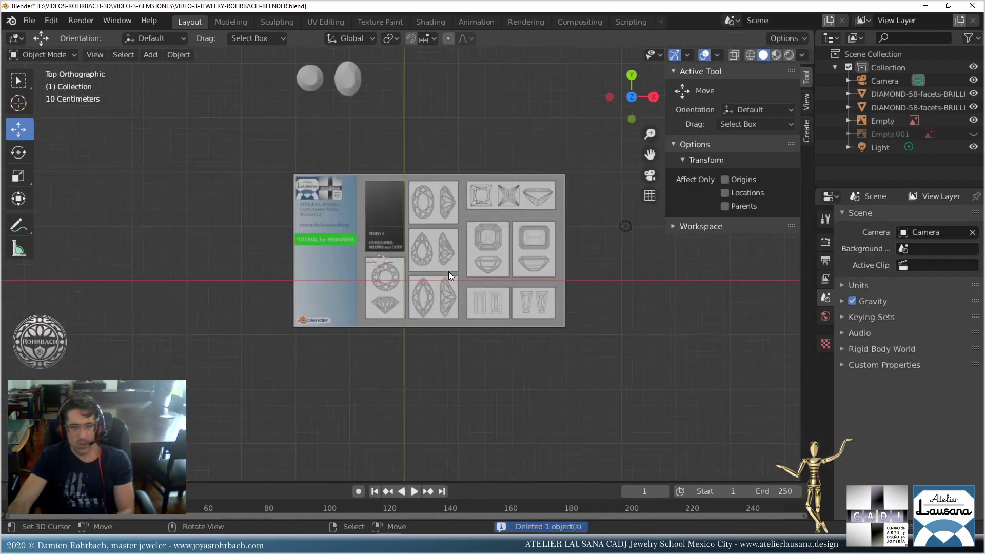
Duplicate the round brilliant-cut diamond and set the copy's X and Y location and Z rotation to 0.
left_click(349, 135)
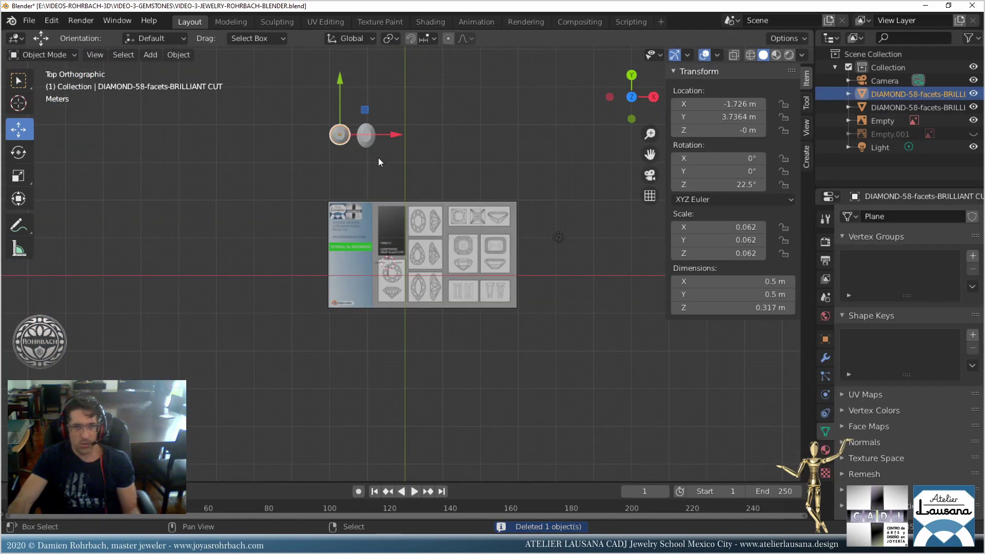
key("shift+d")
left_click(452, 299)
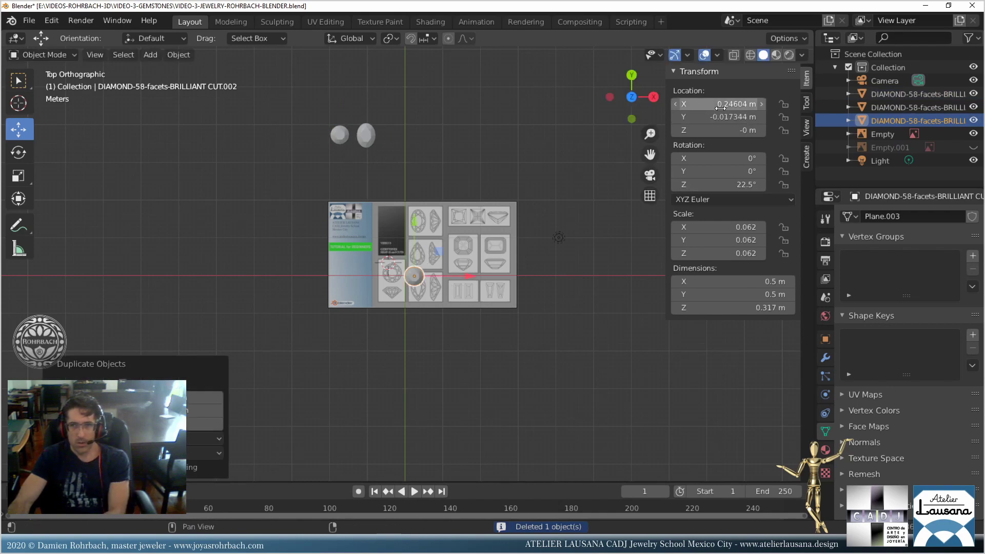
key("BackSpace")
key("BackSpace")
key("BackSpace")
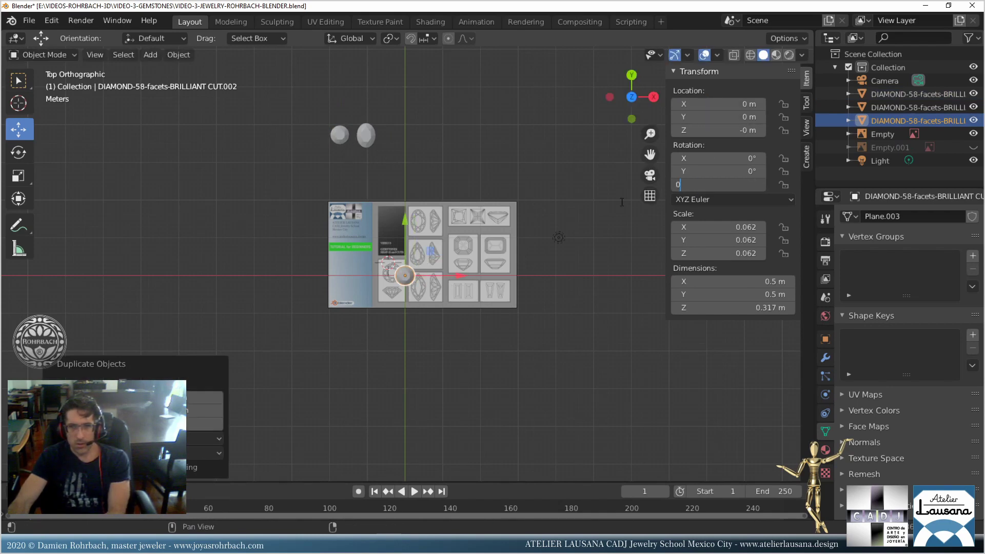
scroll(408, 267, "up", 8)
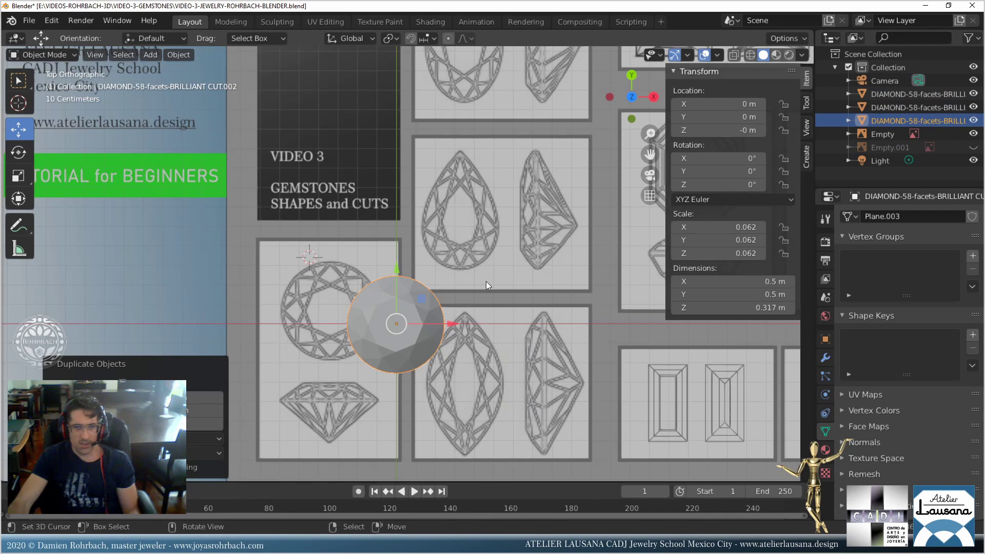
scroll(471, 304, "up", 1)
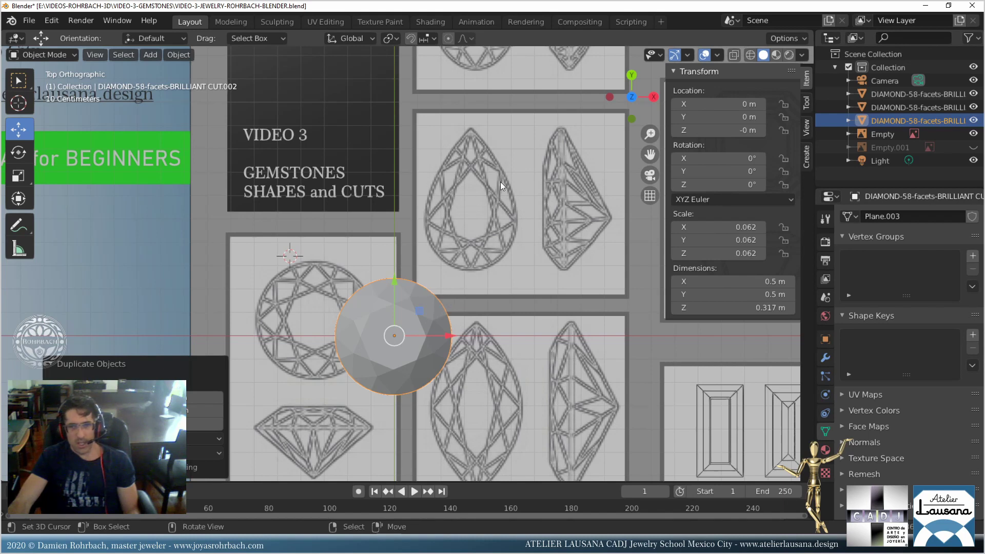
Move the reference image to about X 0.135 m, Y 0.035 m so the pear-cut top view lies under the round copy.
left_click(489, 205)
left_click(410, 316)
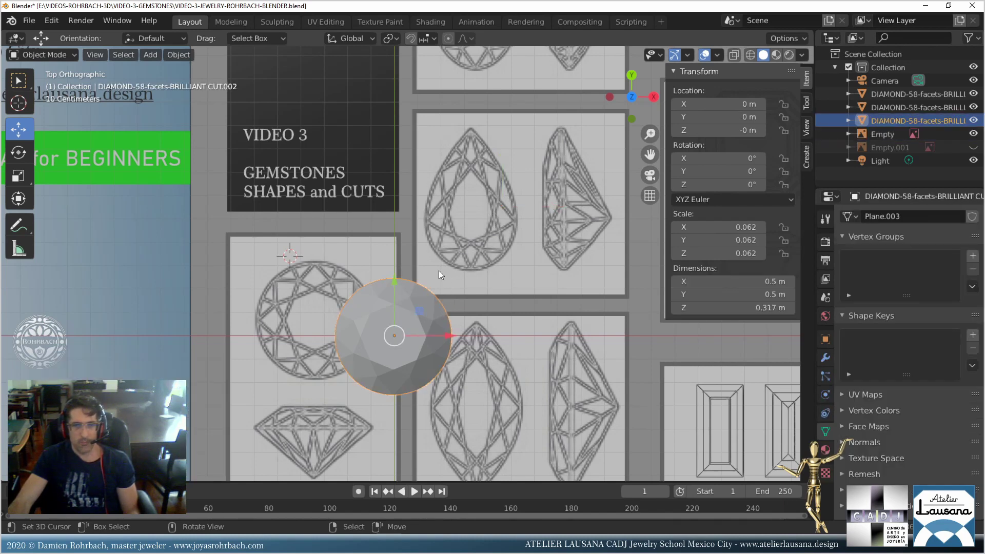
left_click(501, 194)
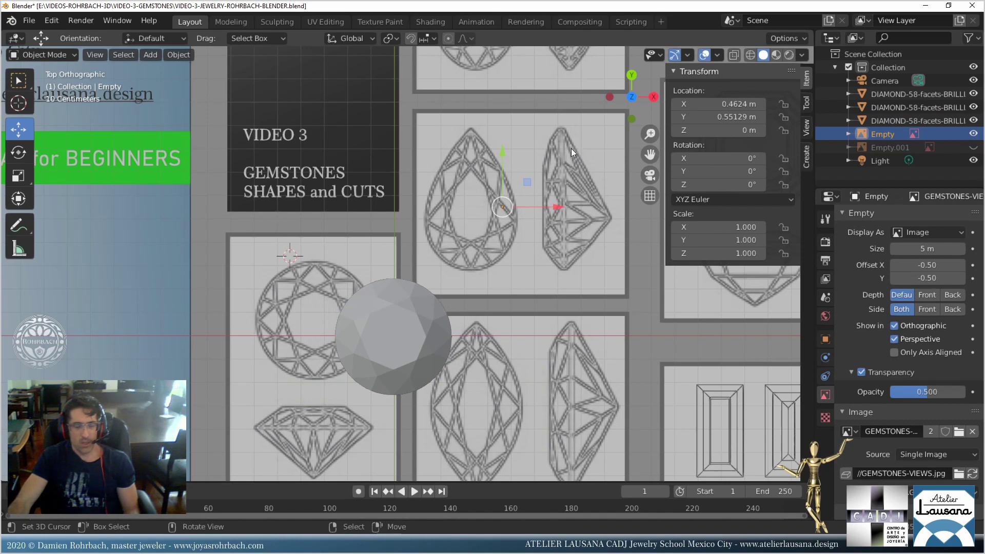
key("g")
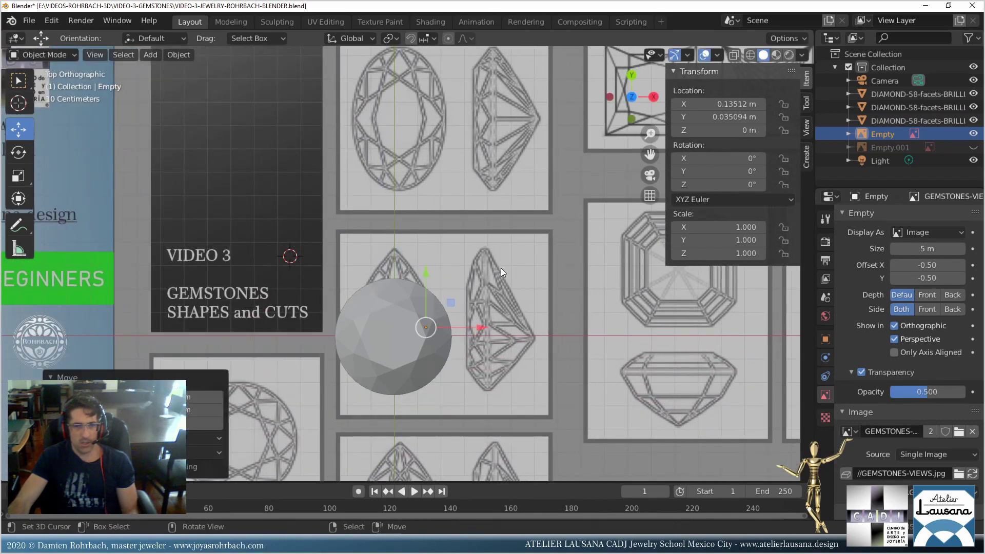
left_click(501, 268)
Scale the reference image to 1.304, move it to about X 0.172 m, Y 0.097 m to fit the pear's rounded end to the copy, and save.
key("s")
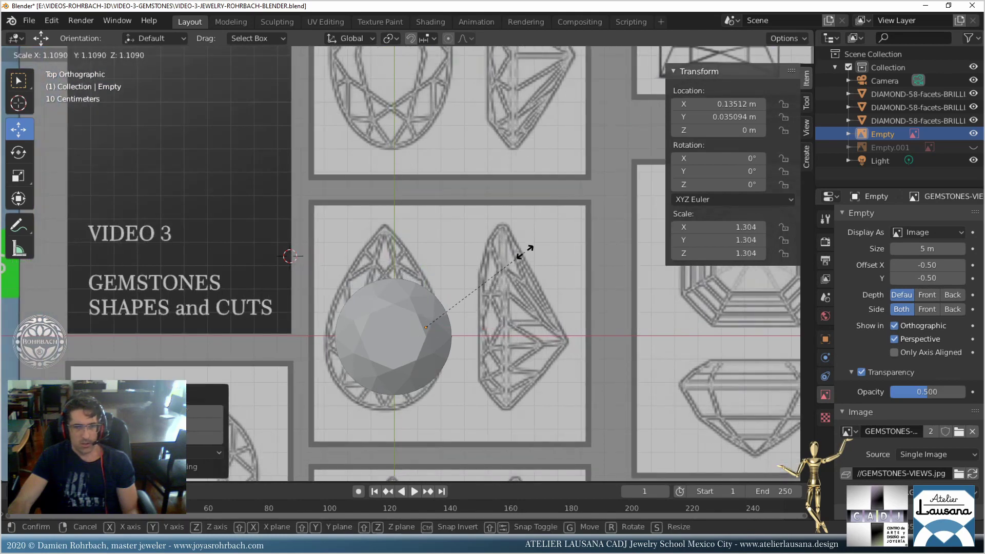
left_click(507, 266)
key("g")
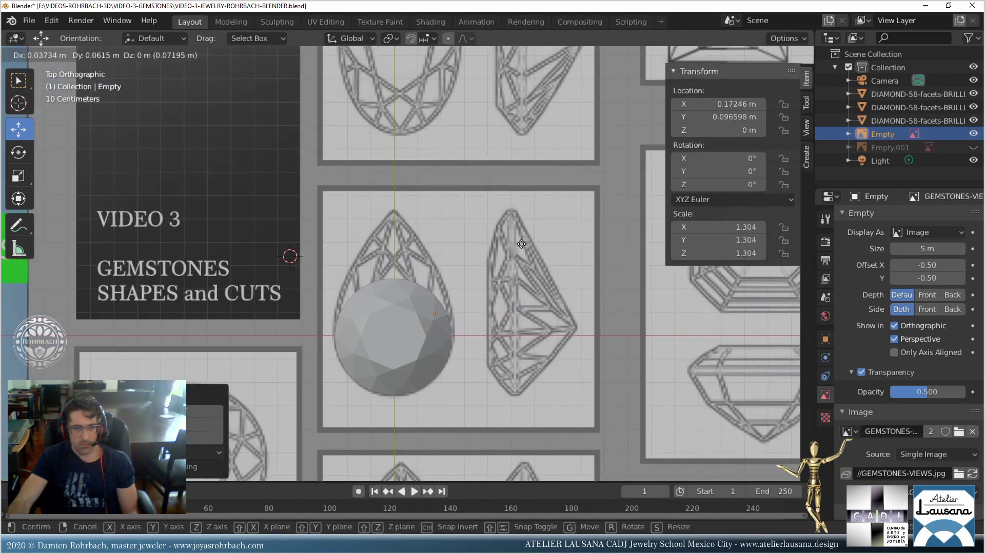
left_click(523, 247)
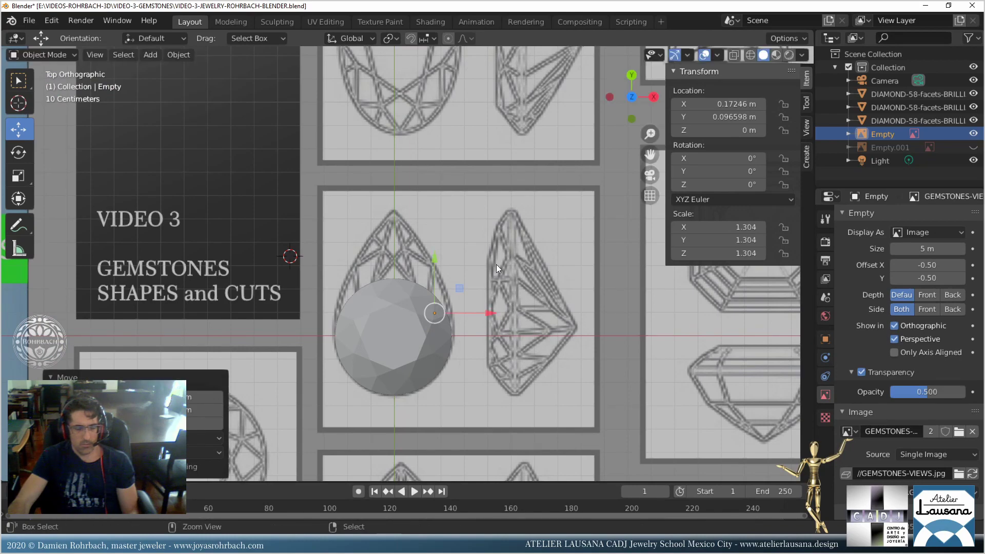
key("ctrl+s")
Open the round copy's mesh in Edit Mode and turn on X-ray display over the pear-cut drawing.
left_click(406, 307)
key("Tab")
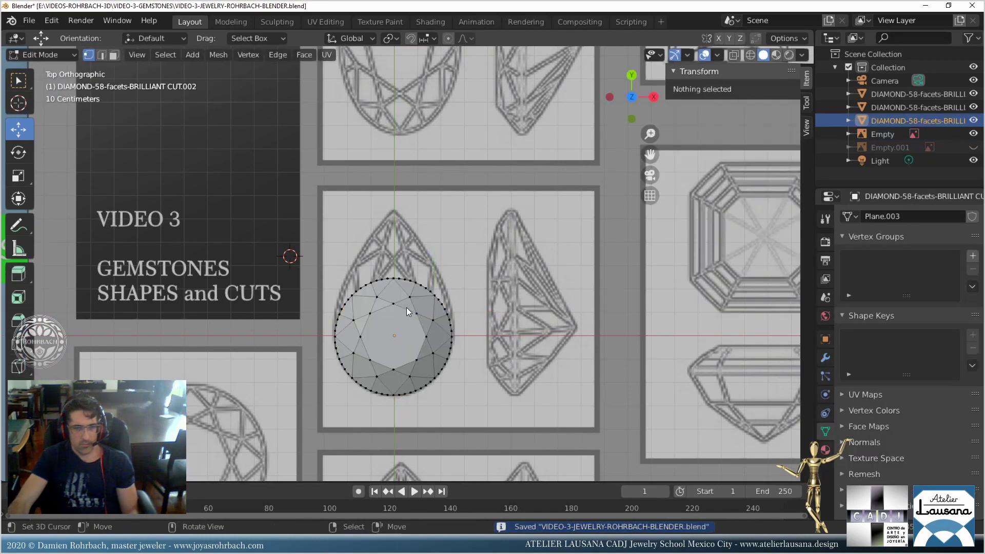
scroll(406, 306, "up", 3)
scroll(445, 285, "up", 2)
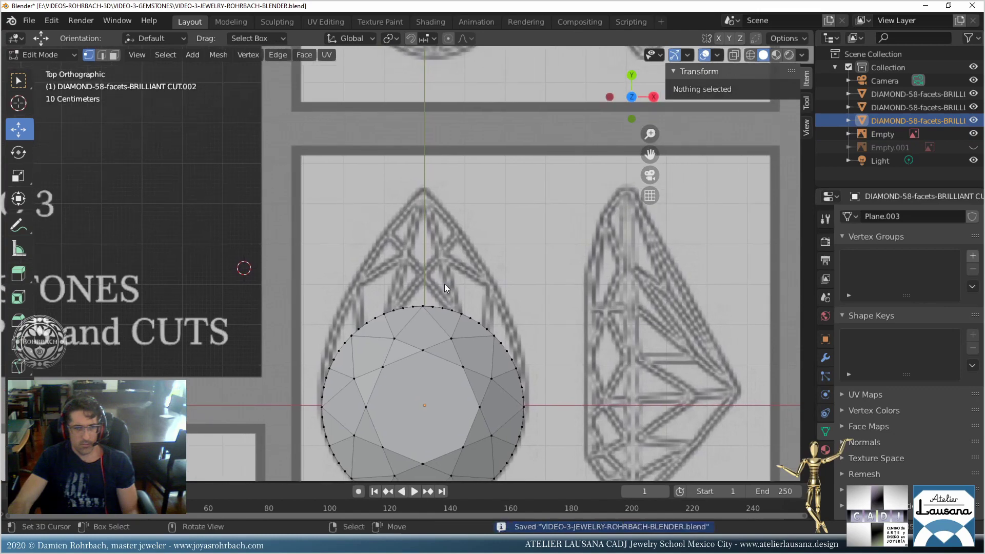
key("alt+z")
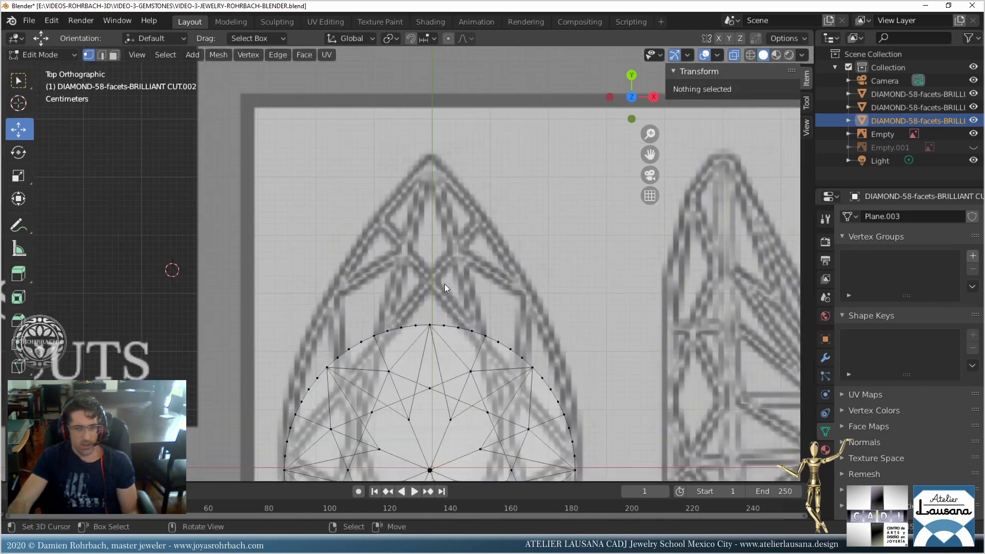
key("alt+z")
key("alt+z")
Select the whole mesh, set its median X, Y and Z to 0 m, and save the file.
key("a")
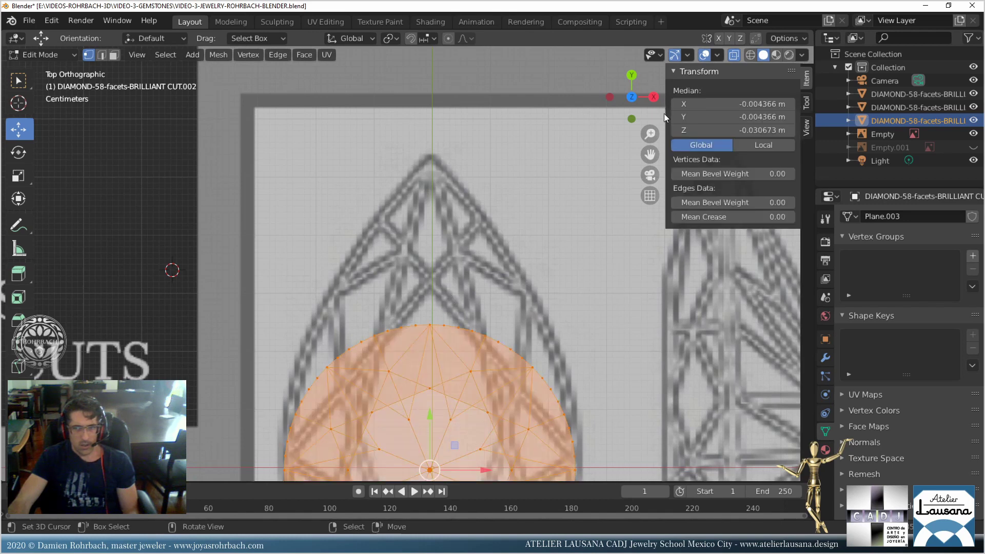
left_click_drag(734, 117, 734, 130)
type("0")
key("Return")
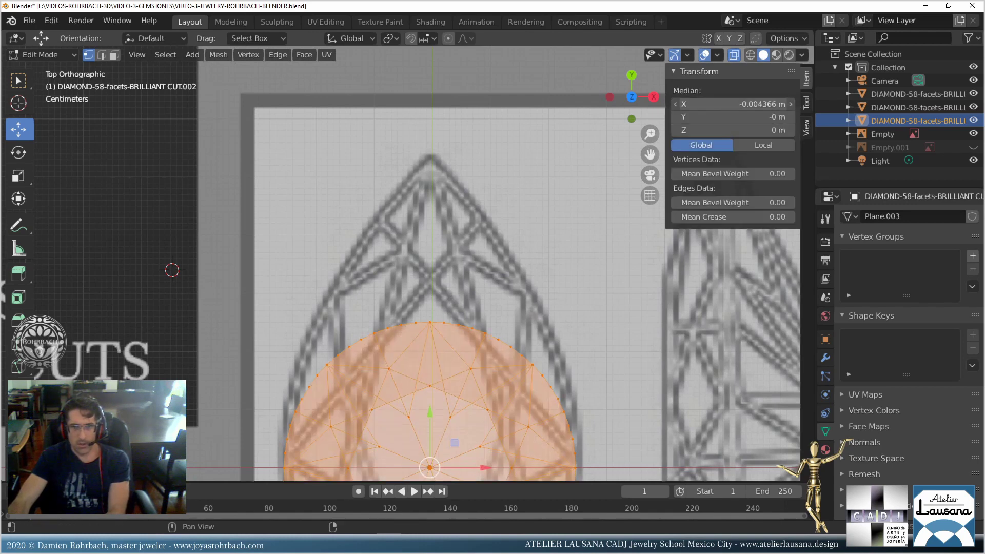
double_click(734, 104)
type("0")
key("Return")
key("ctrl+s")
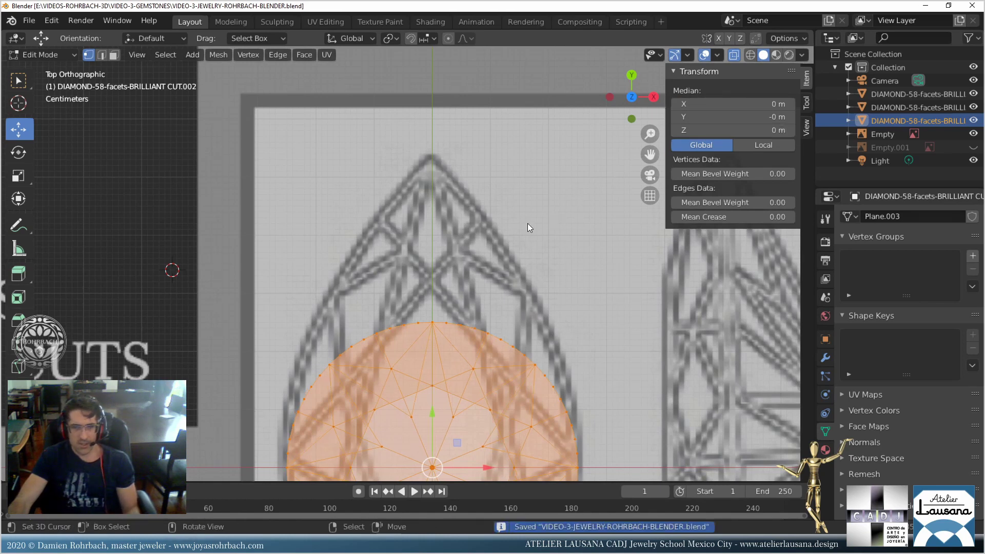
Select only the upper girdle vertices around the Y axis and move them about 0.2 m along Y toward the pear's tip.
key("alt+a")
key("c")
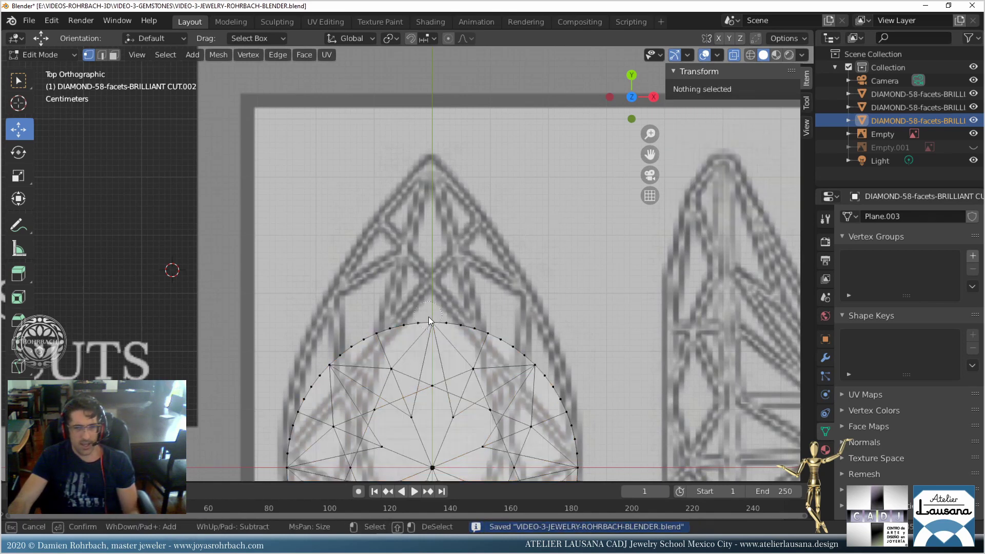
left_click(434, 326)
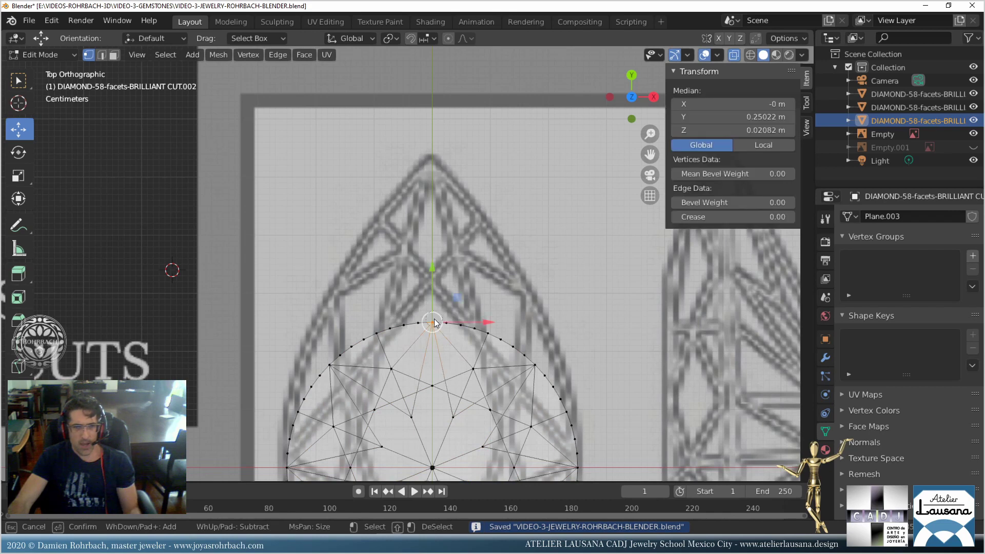
key("Escape")
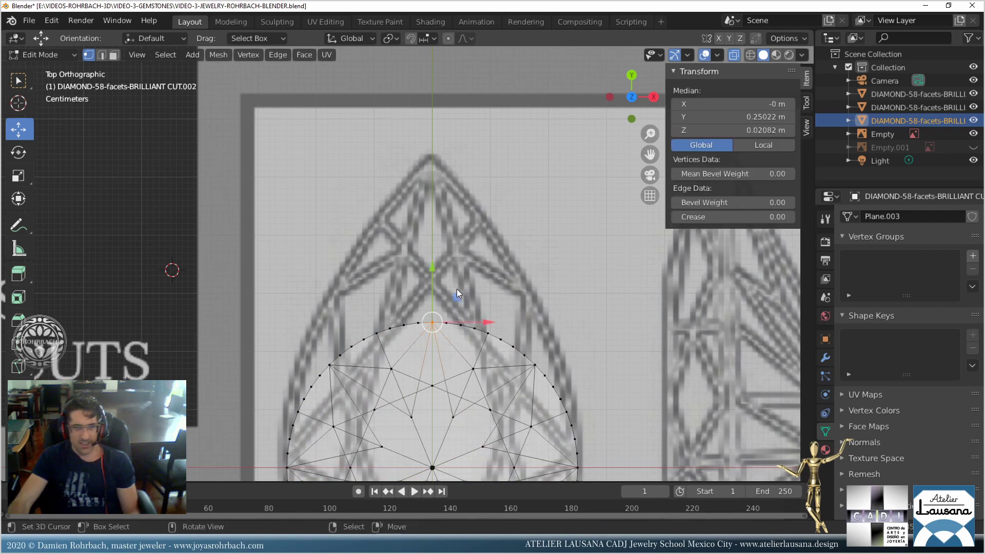
key("c")
mouse_move(399, 329)
left_mouse_down()
mouse_move(456, 326)
mouse_move(488, 337)
left_mouse_up()
key("Escape")
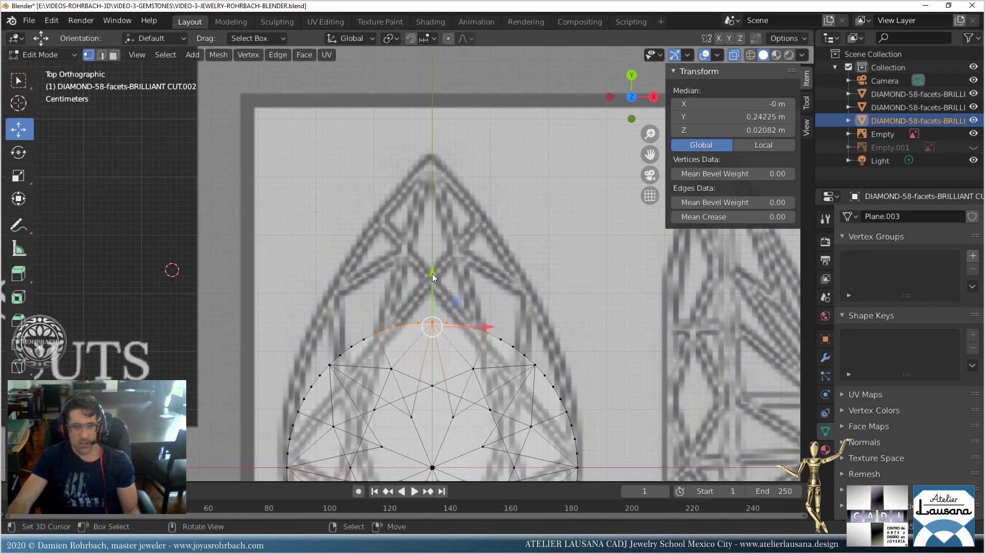
key("g")
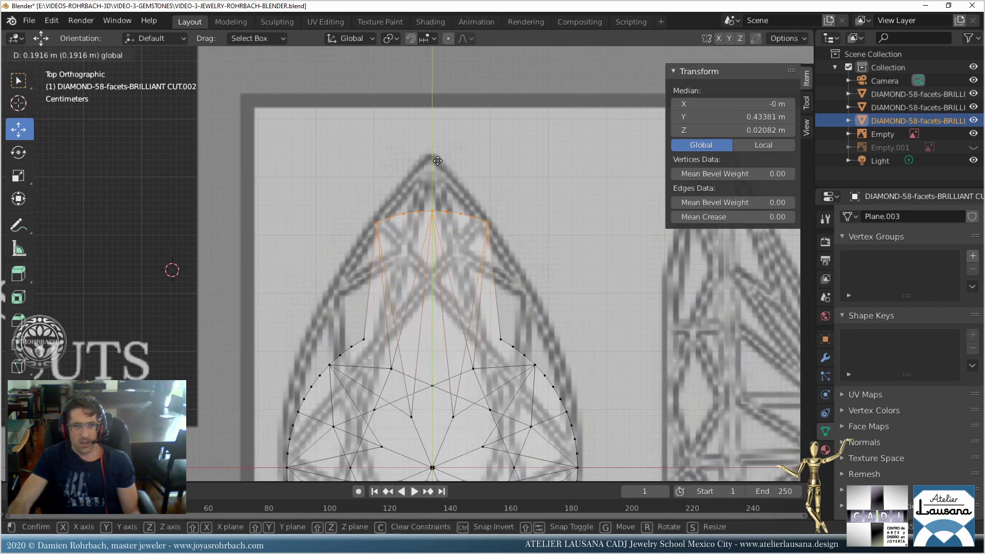
left_click(439, 164)
Move only the central girdle vertex along Y to about 0.535 m, onto the pear drawing's tip.
left_click(439, 166)
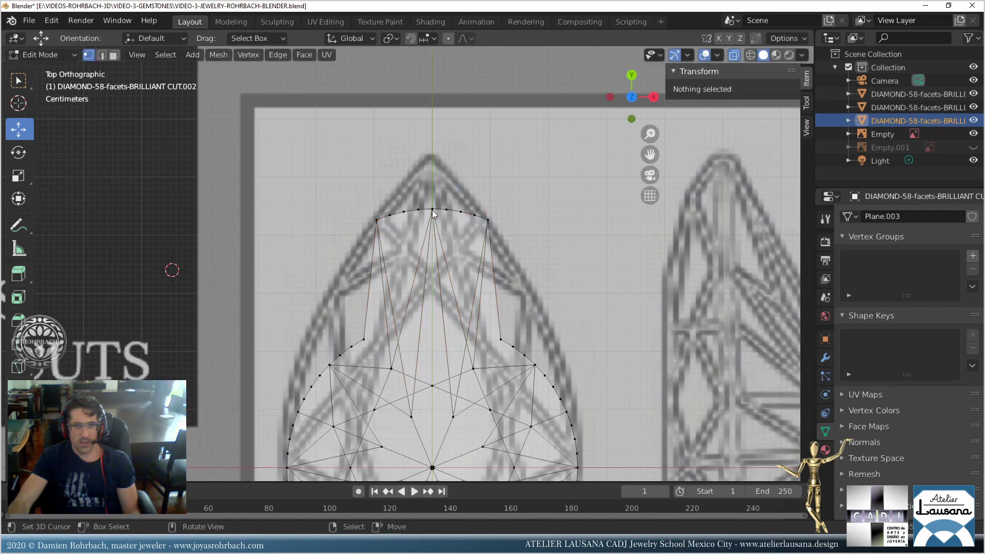
left_click(437, 168)
left_click_drag(438, 166, 438, 106)
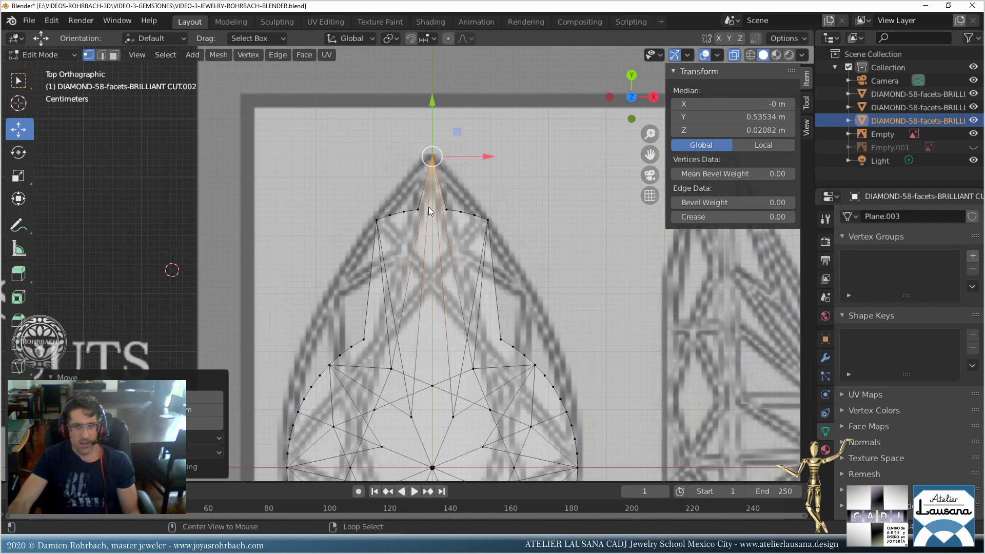
Select the girdle vertices flanking the pear's tip and move them along Y onto the drawn outline.
key("alt+a")
key("c")
left_click_drag(423, 218, 440, 209)
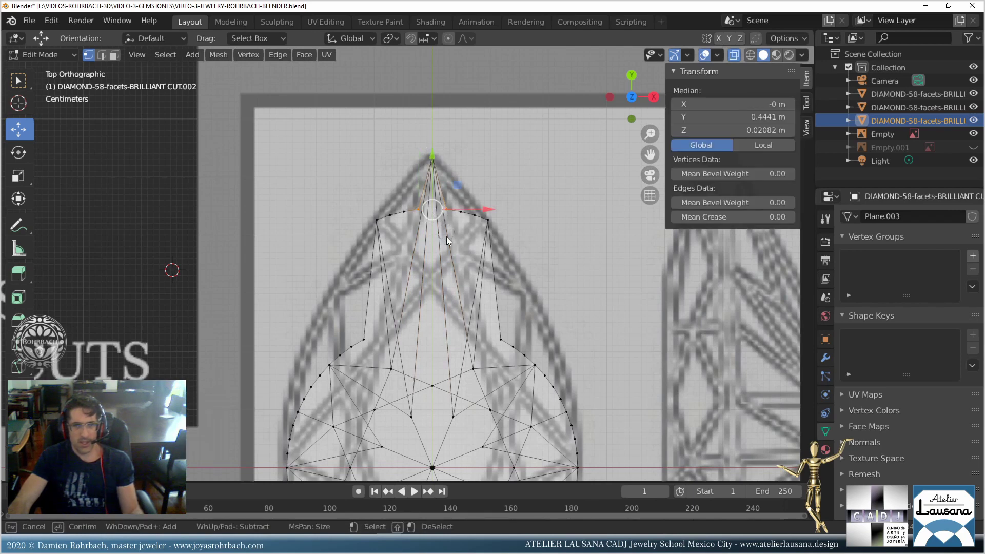
key("Escape")
left_click_drag(432, 152, 435, 125)
Move the second set of girdle vertices out from the tip along Y onto the pear outline.
key("alt+a")
key("c")
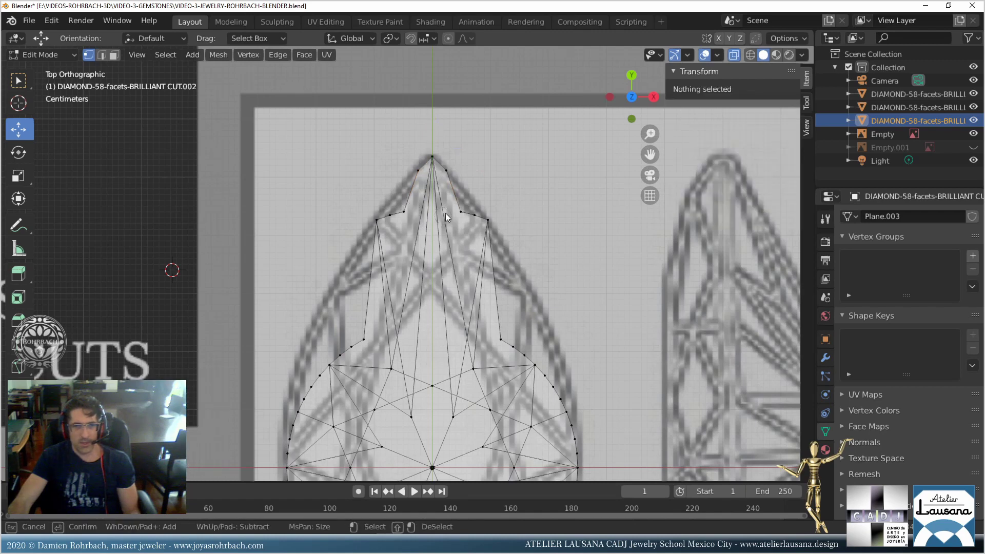
left_click_drag(446, 214, 405, 202)
key("Escape")
mouse_move(432, 159)
left_mouse_down()
mouse_move(437, 139)
mouse_move(434, 158)
left_mouse_up()
Move the third set of girdle vertices from the tip along Y to about 0.454 m, then deselect everything and save.
key("alt+a")
key("c")
left_click(396, 218)
left_click(474, 220)
key("Escape")
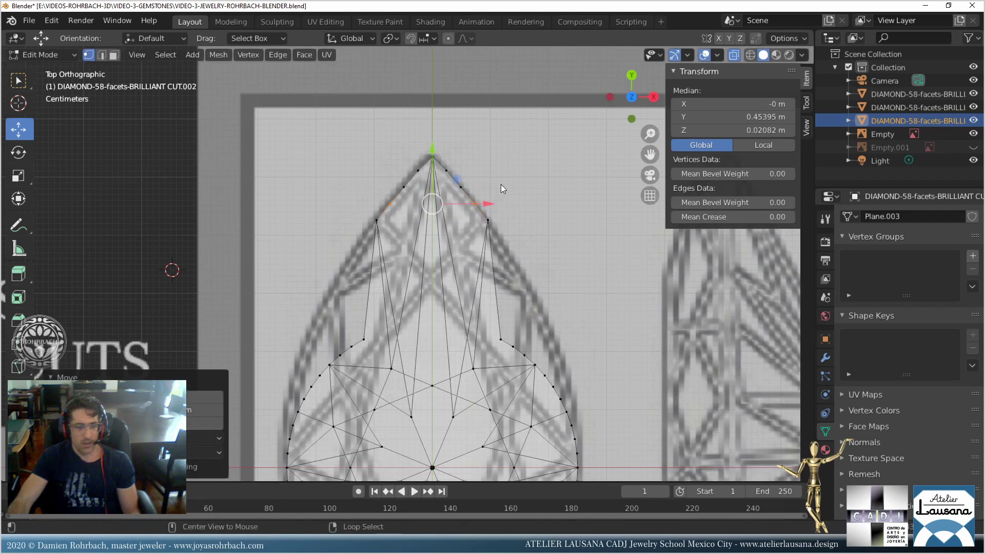
key("alt+a")
key("ctrl+s")
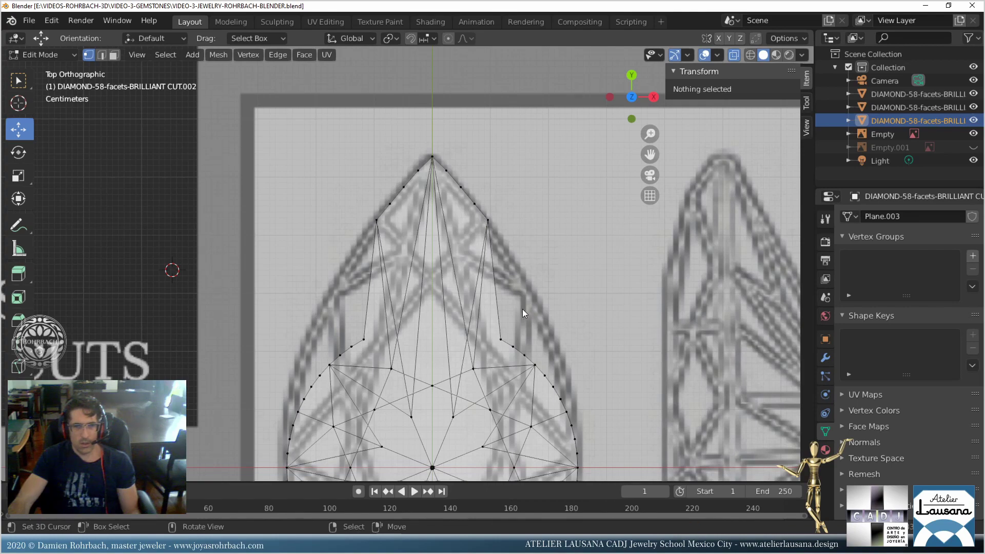
Select the table's central tip-side vertex and the two crown vertices beside it, and move them along Y to a median of about 0.335 m.
scroll(522, 308, "down", 1)
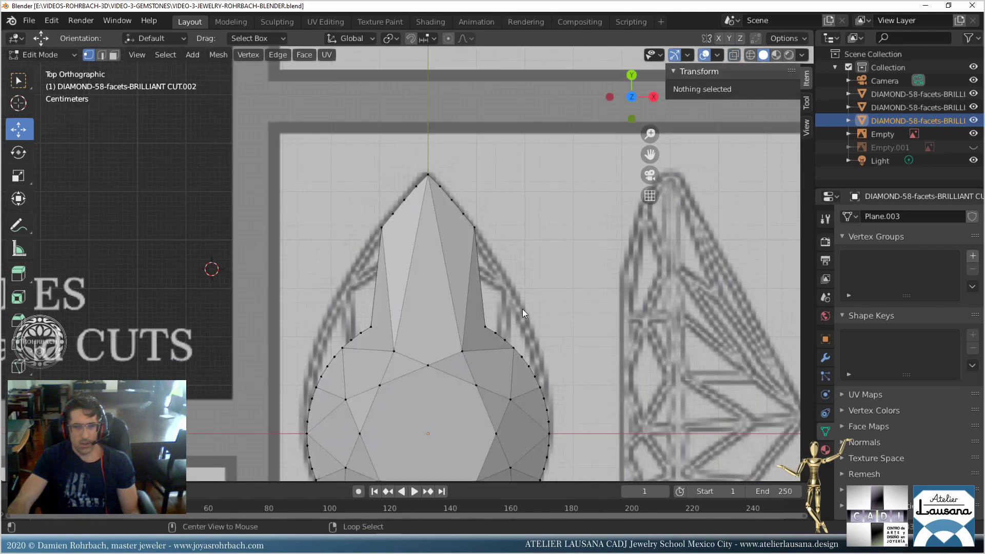
left_click(394, 351)
left_click(462, 352, "shift")
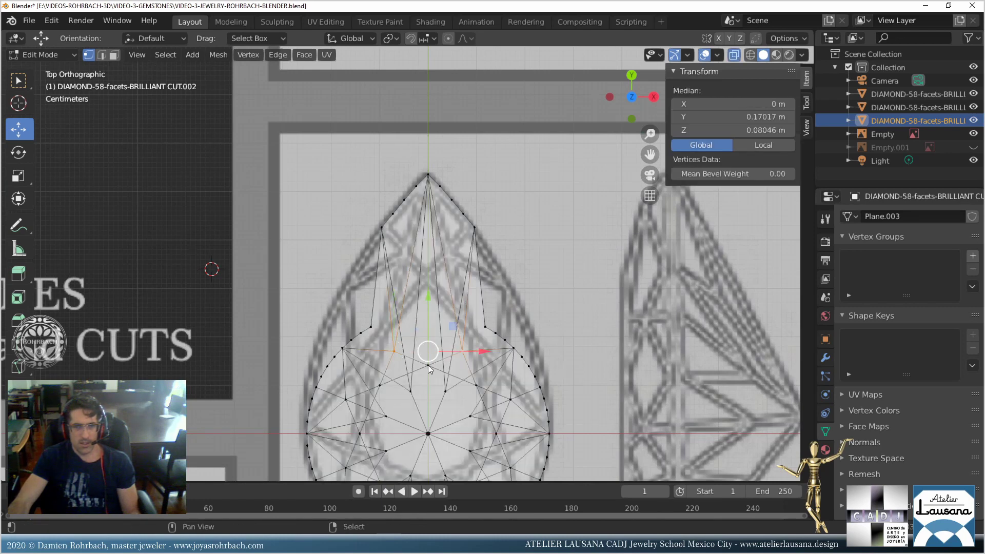
left_click(428, 366, "shift")
key("g")
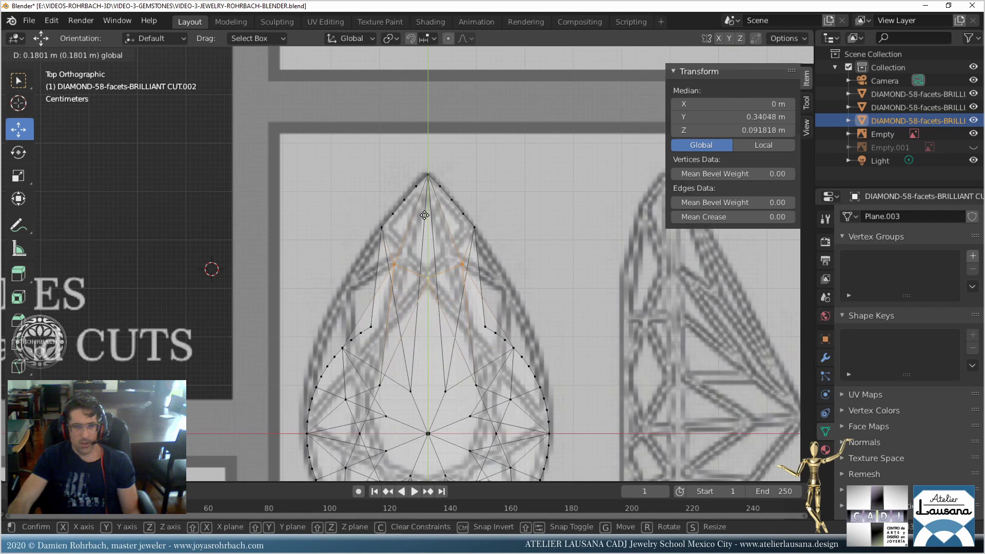
left_click(424, 216)
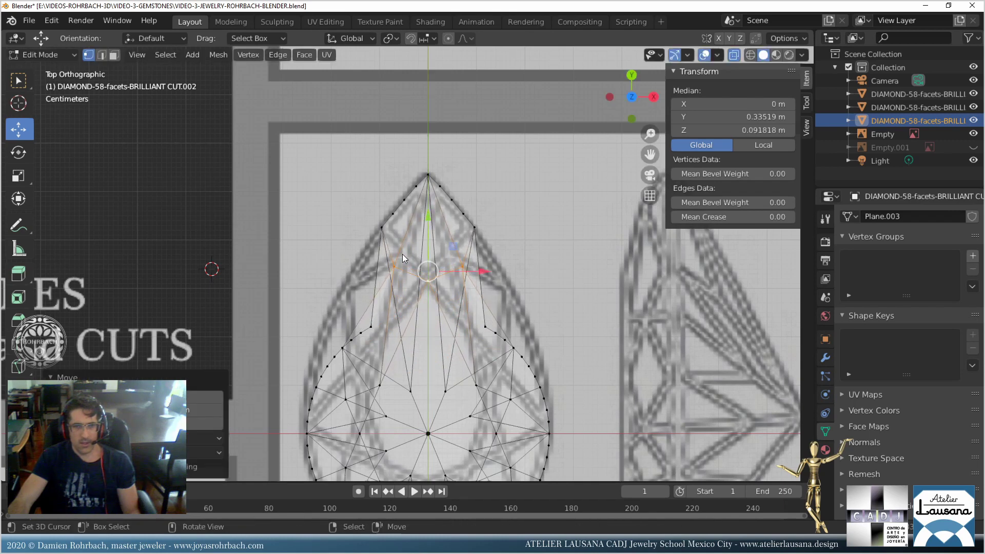
Select only the two crown vertices flanking the table's tip and move them along Y to about 0.365 m.
left_click(393, 266)
left_click(461, 266, "shift")
key("g")
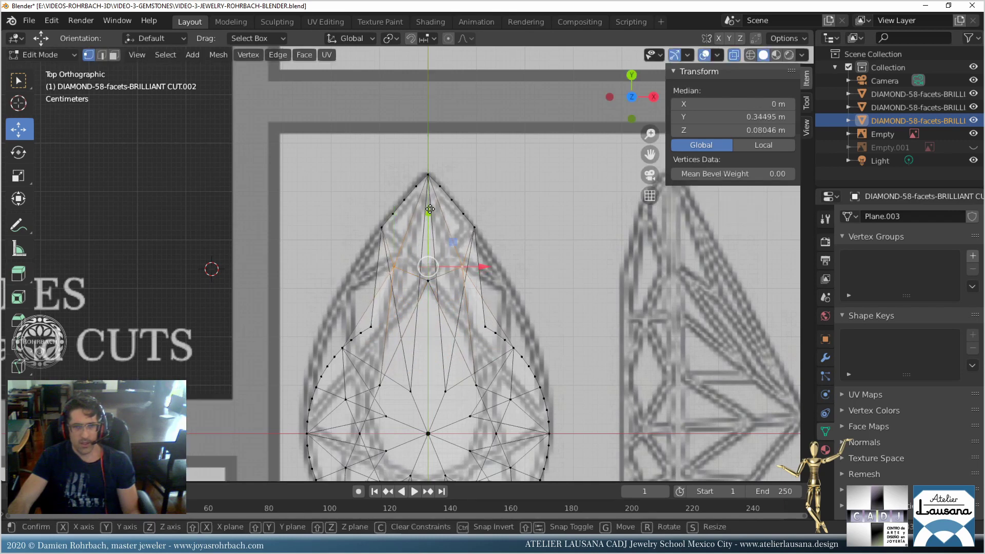
left_click(432, 201)
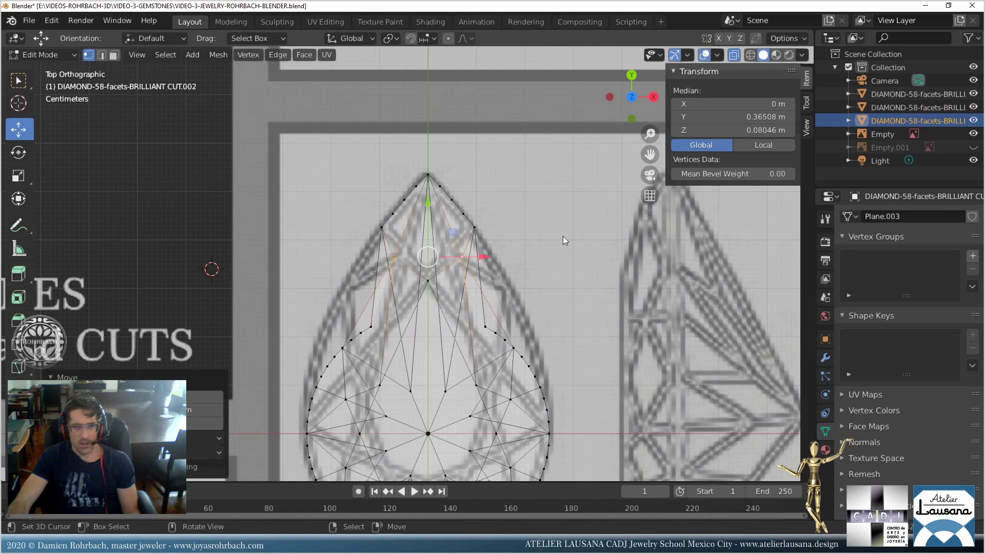
Scale the two crown vertices to about 0.71 along X, move them to about 0.377 m in Y, and save the file.
key("s")
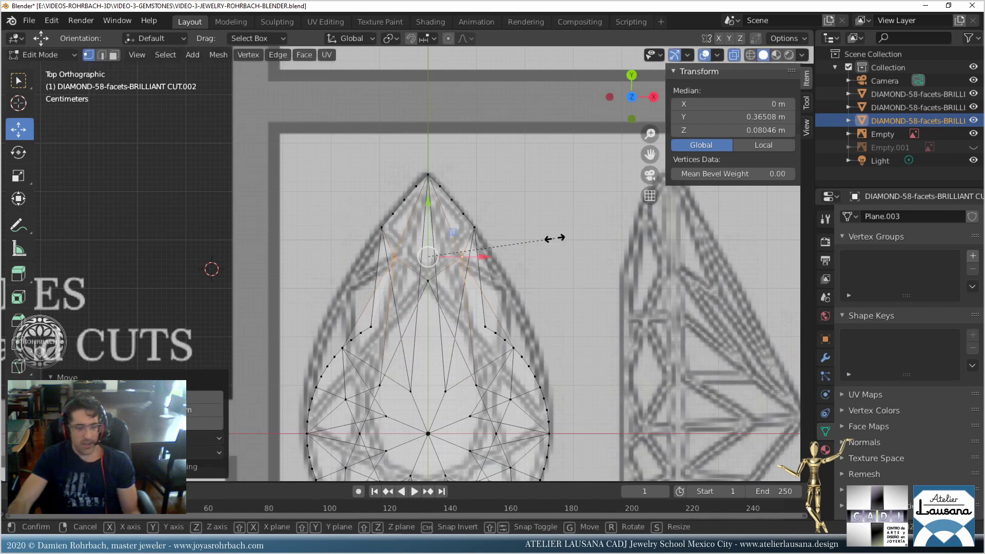
key("x")
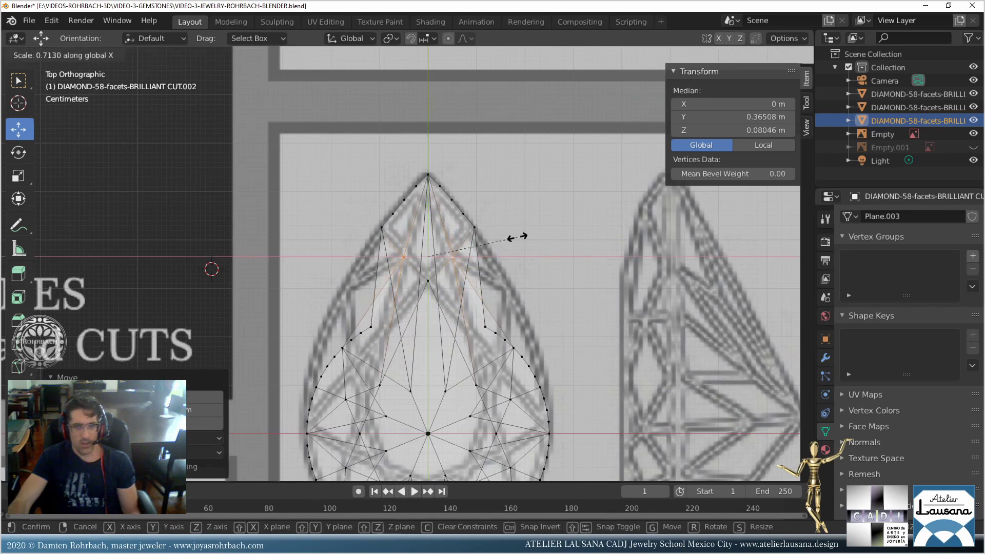
left_click(517, 237)
key("g")
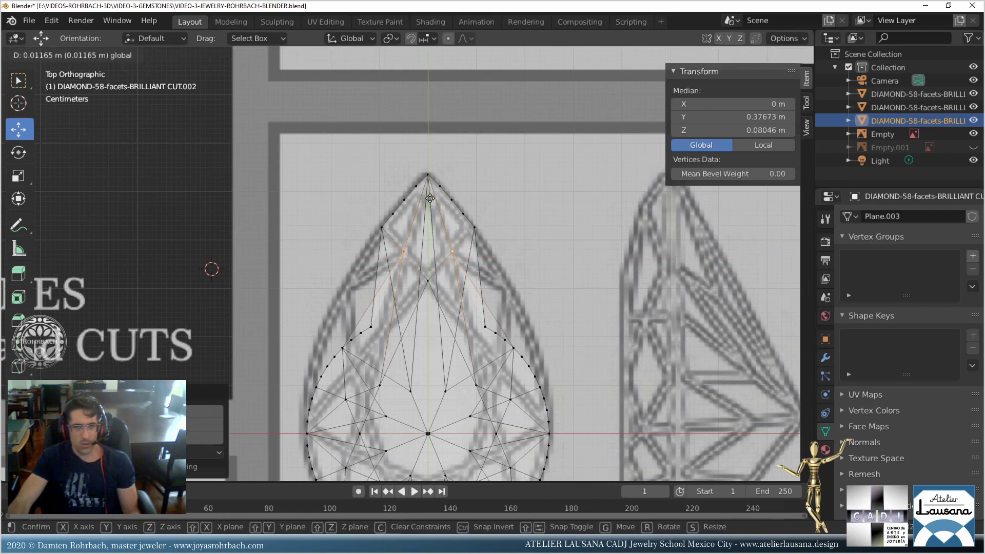
left_click(430, 198)
middle_click_drag(435, 199, 406, 257)
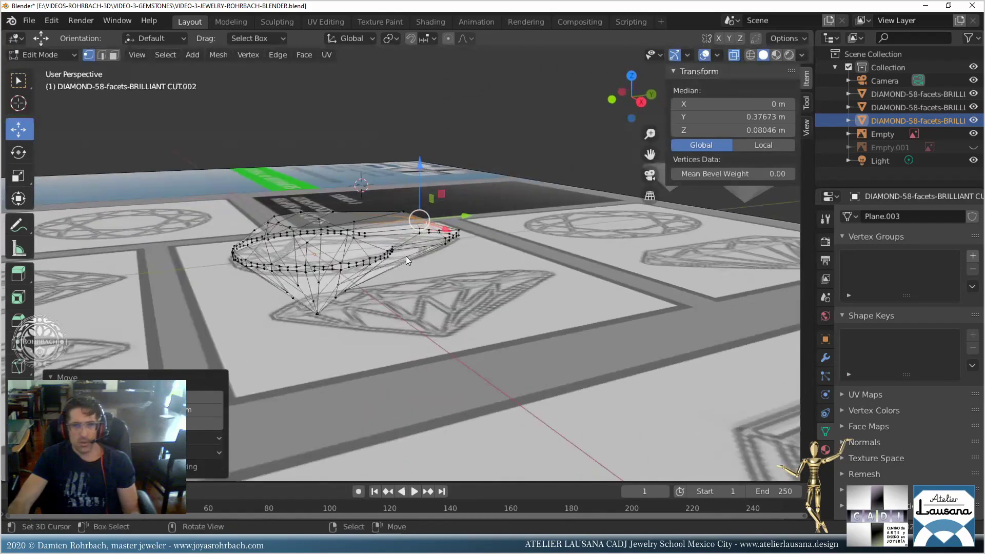
key("KP_7")
scroll(406, 254, "up", 2)
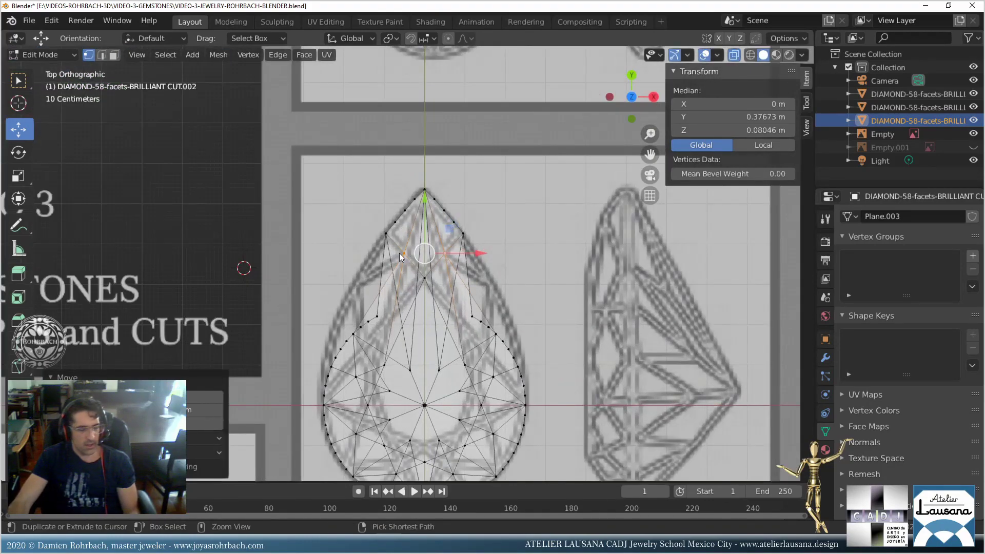
key("ctrl+s")
Select the next pair of table corner vertices below the tip and move them along Y to about 0.22 m.
scroll(400, 253, "up", 2)
scroll(400, 298, "down", 2, "ctrl")
scroll(387, 322, "down", 2, "shift")
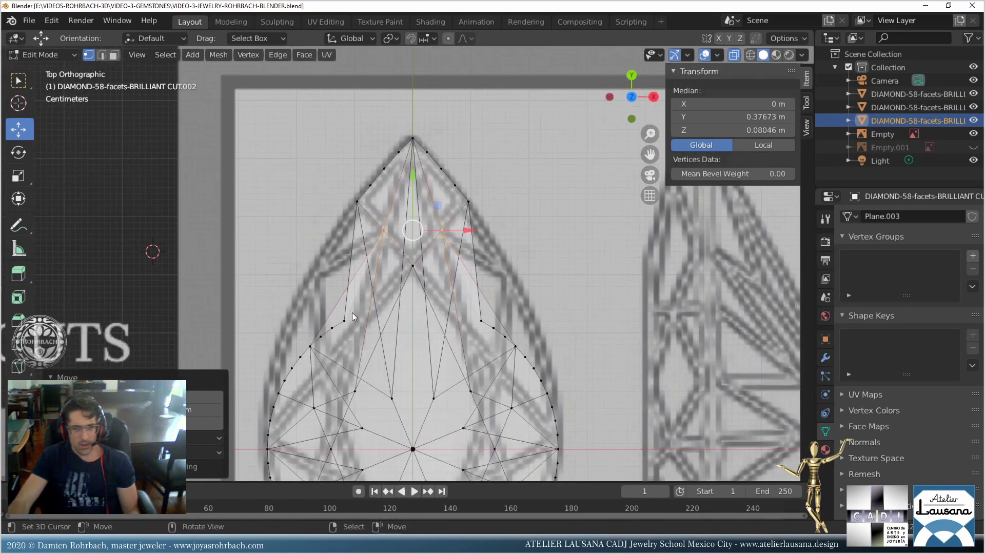
left_click(392, 397)
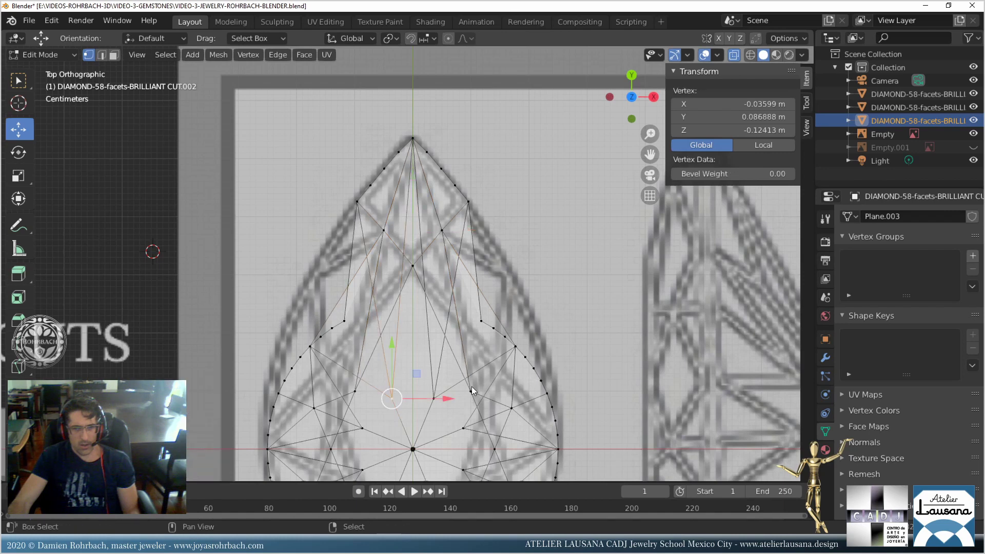
key("alt+z")
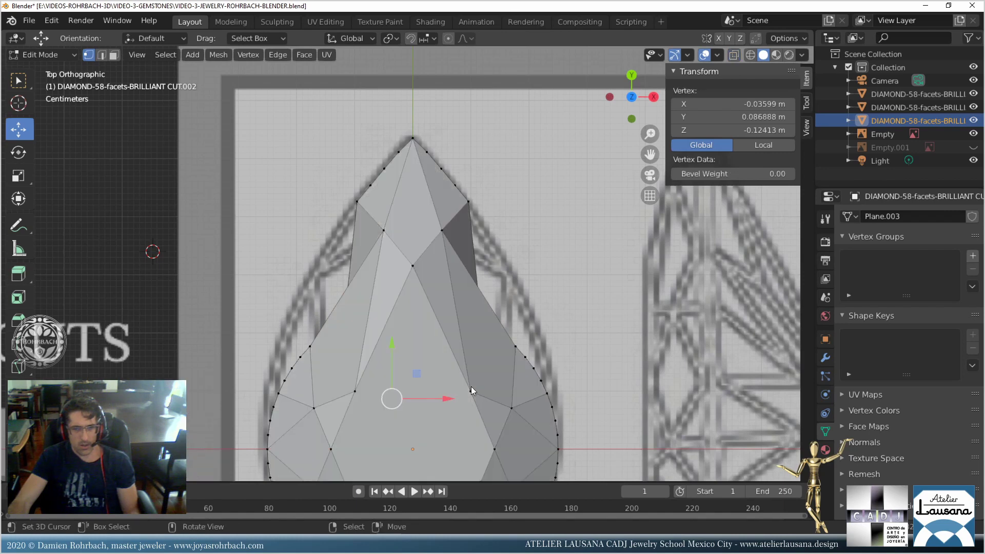
left_click(471, 389)
left_click(365, 383, "shift")
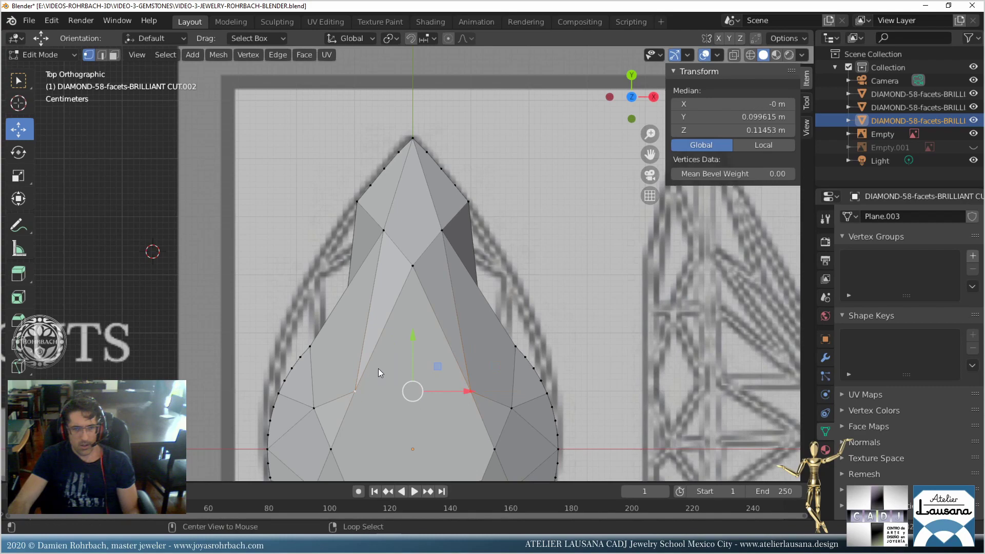
middle_click_drag(393, 356, 439, 307)
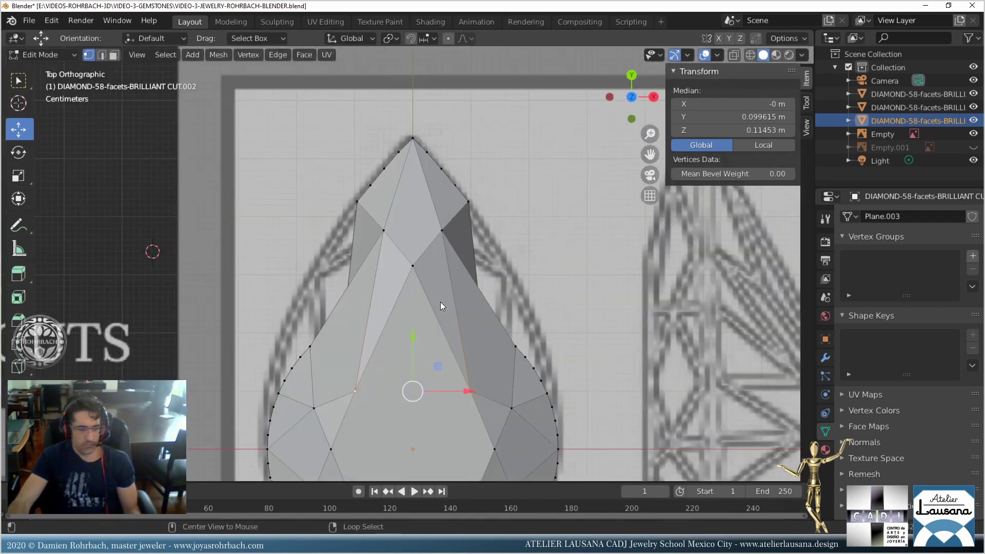
key("shift+z")
key("g")
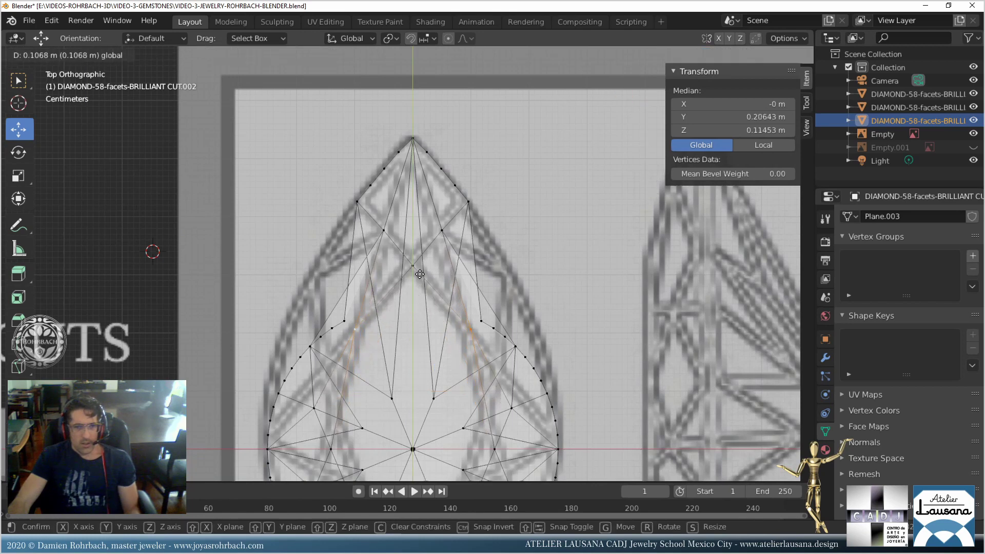
left_click(419, 268)
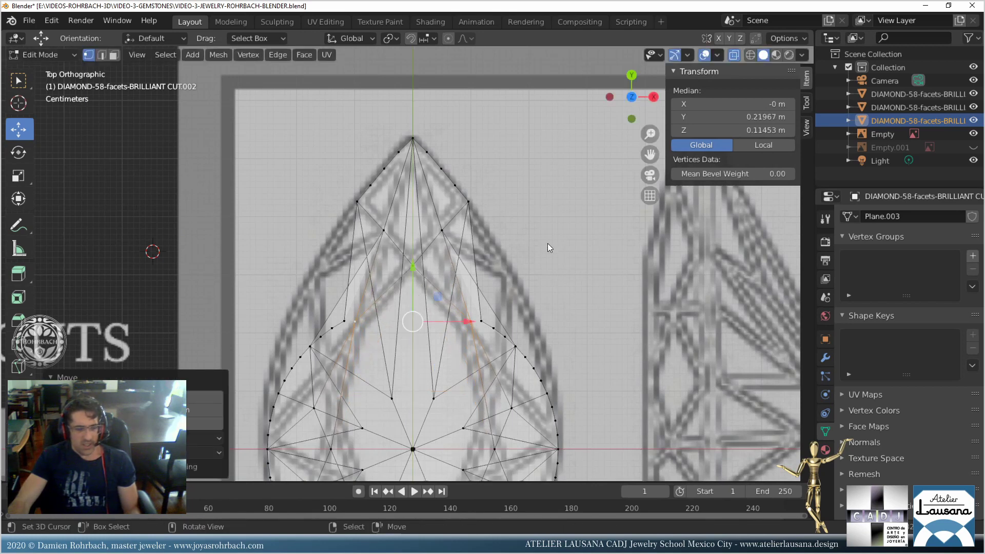
Scale the pair of table corners slightly inward along X to match the drawing, and save the file.
key("s")
key("x")
left_click(534, 244)
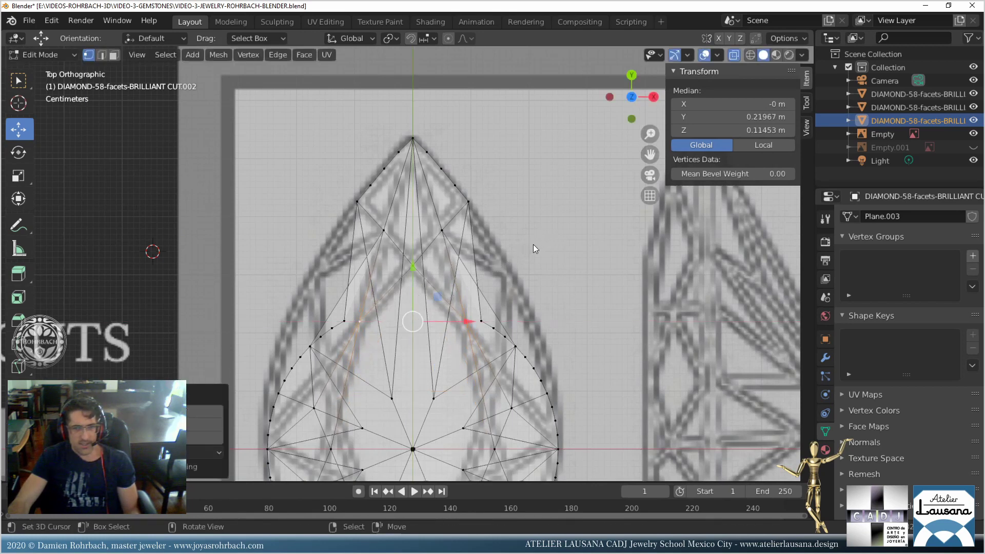
key("ctrl+s")
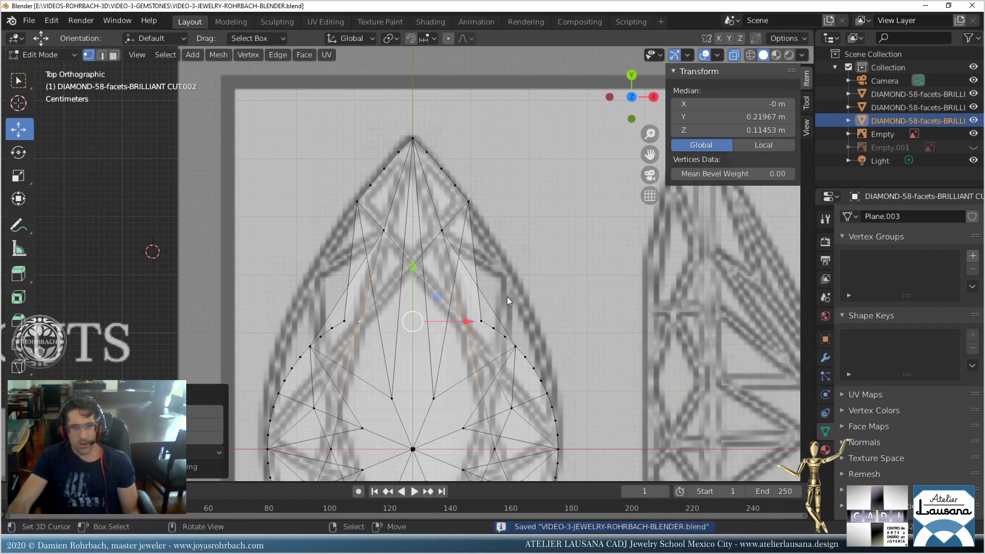
Select the innermost unmoved girdle vertices on both sides and move them along Y to about 0.388 m, onto the pear outline.
key("alt+z")
mouse_move(507, 297)
middle_mouse_down()
mouse_move(473, 285)
mouse_move(449, 260)
mouse_move(499, 294)
mouse_move(501, 308)
middle_mouse_up()
key("alt+z")
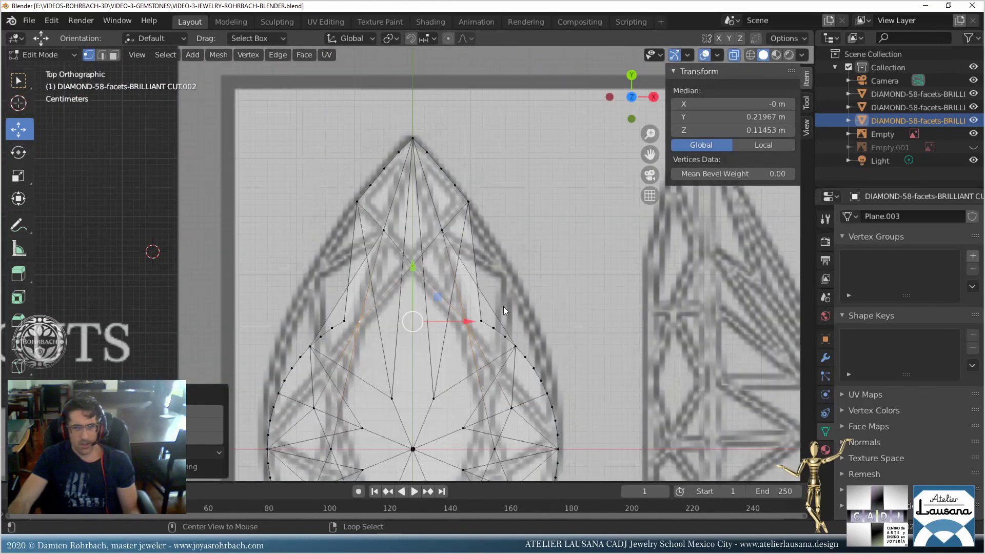
left_click(482, 321)
left_click(344, 321, "shift")
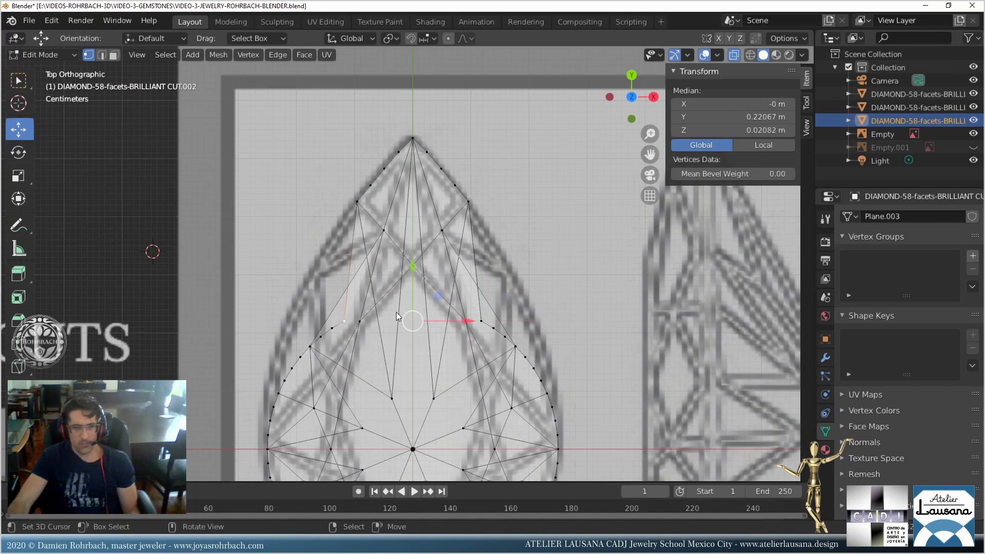
left_click_drag(417, 270, 403, 209)
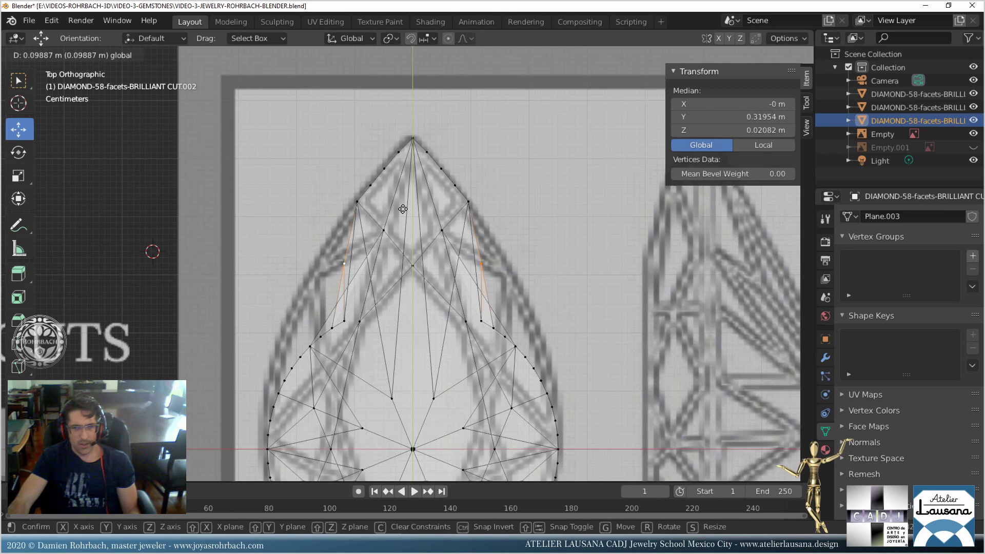
left_click_drag(402, 208, 403, 171)
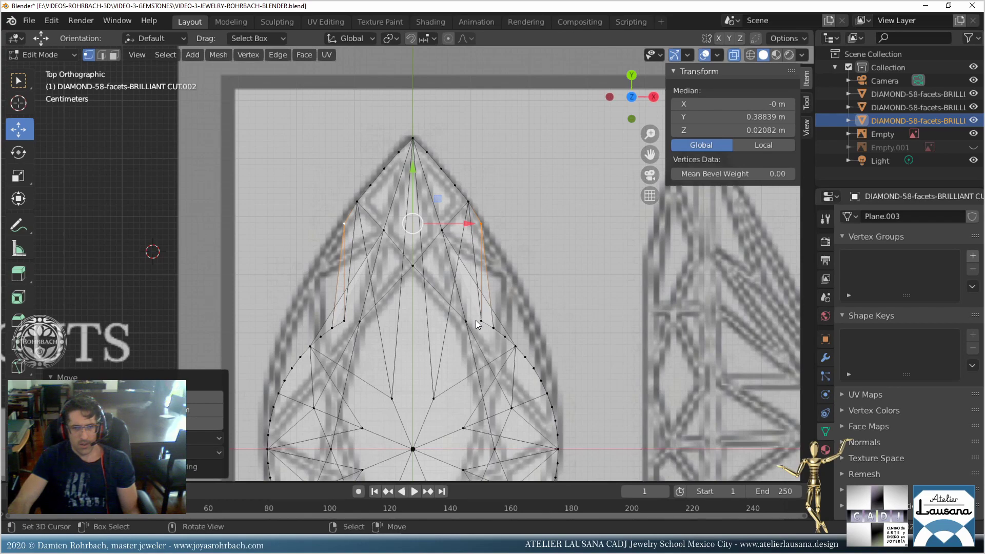
Select the next girdle vertices on both sides and move them along Y to a median of about 0.32 m.
key("alt+z")
key("alt+z")
left_click(481, 322)
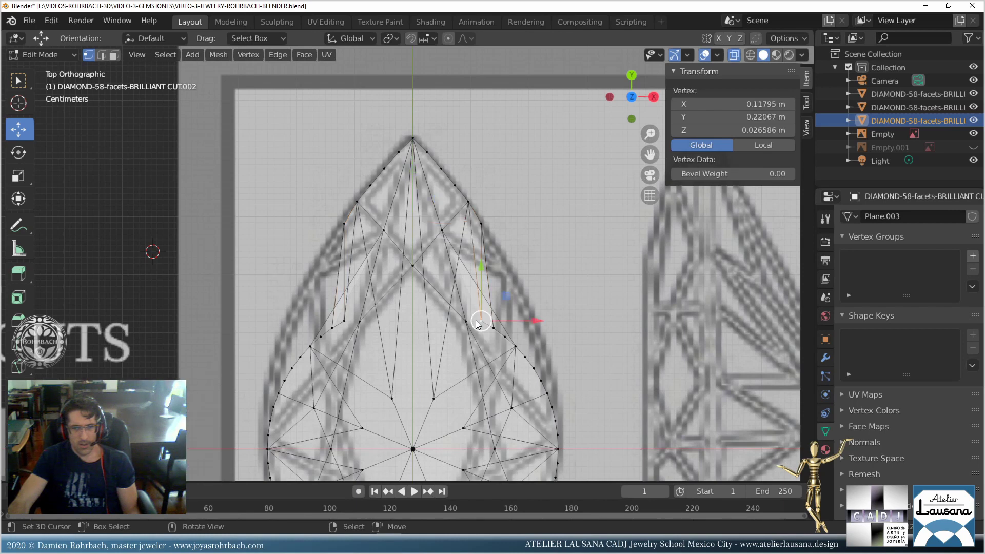
left_click(344, 321, "shift")
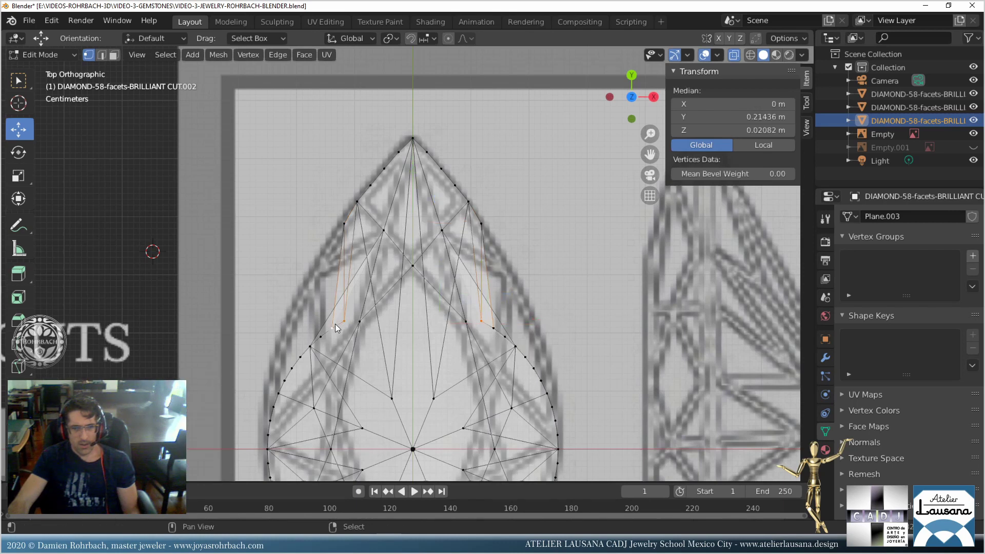
key("g")
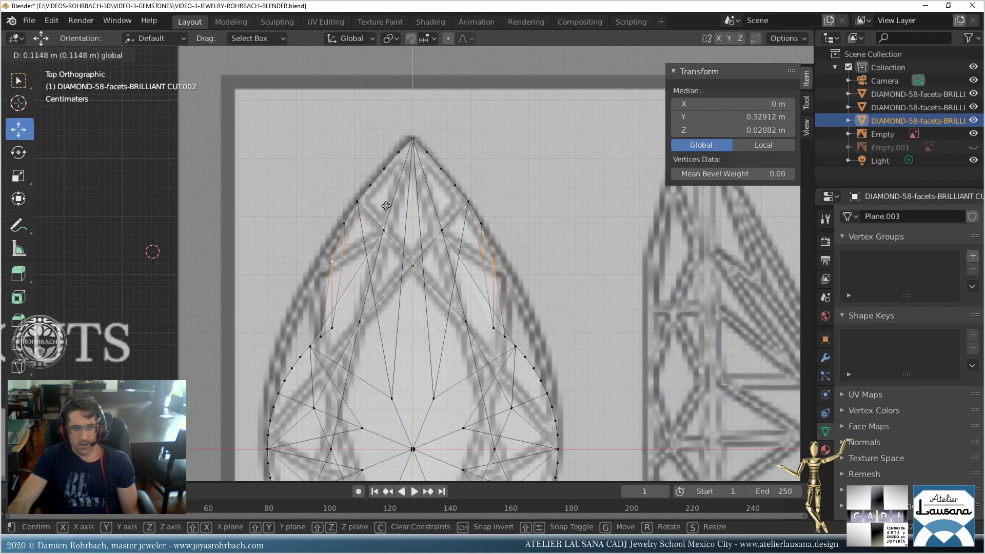
left_click(387, 211)
key("alt+z")
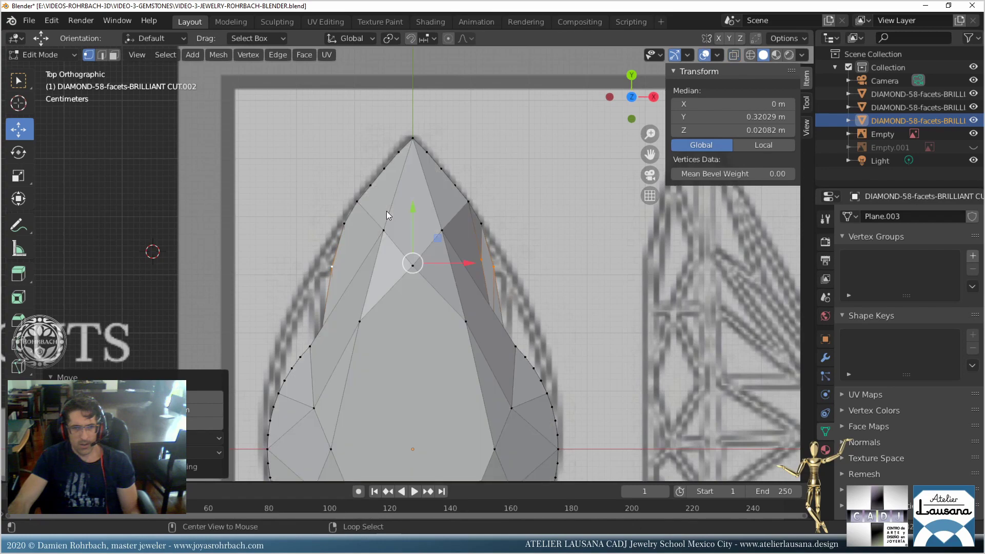
key("alt+z")
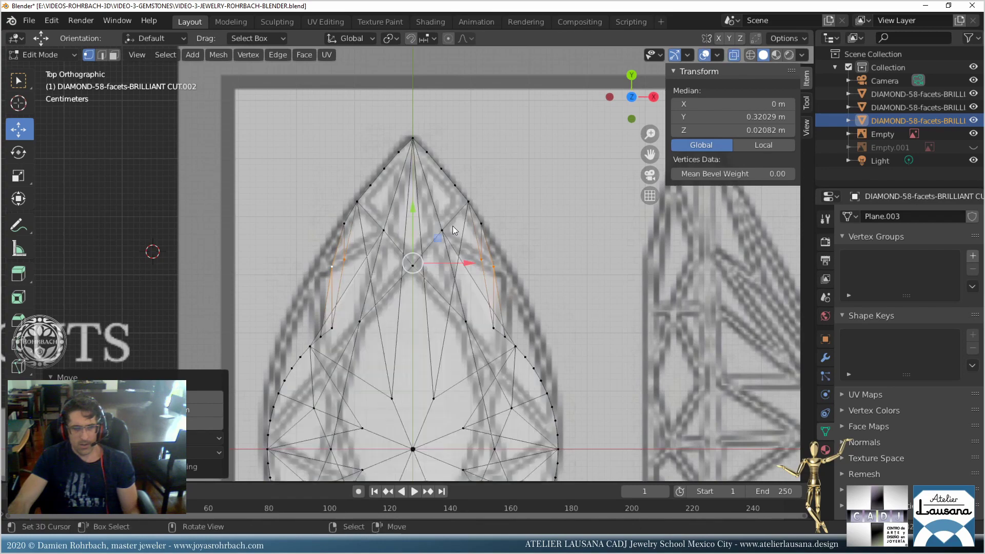
Scale the selected girdle vertices outward along X to about 1.07 toward the pear outline and turn off X-ray display.
key("s")
key("x")
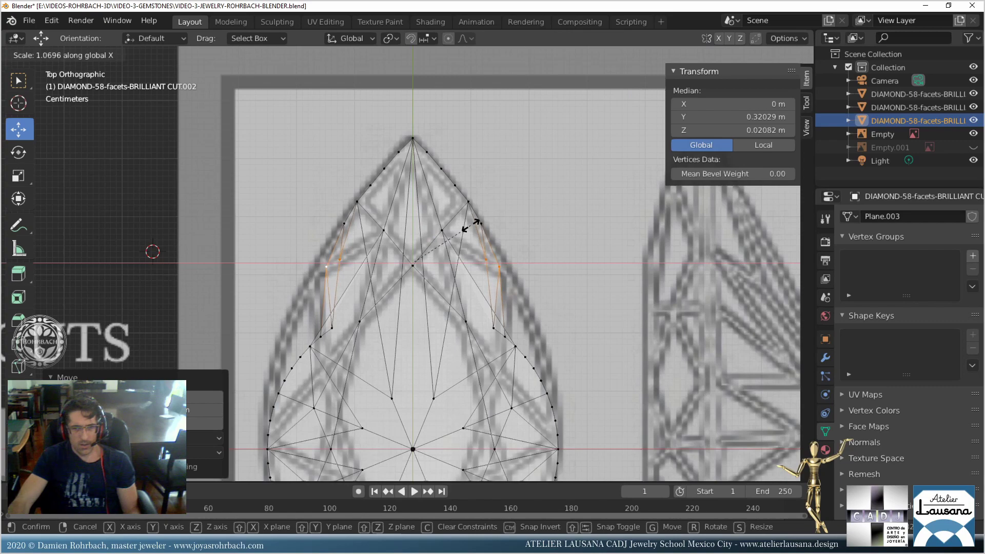
left_click(471, 225)
key("alt+z")
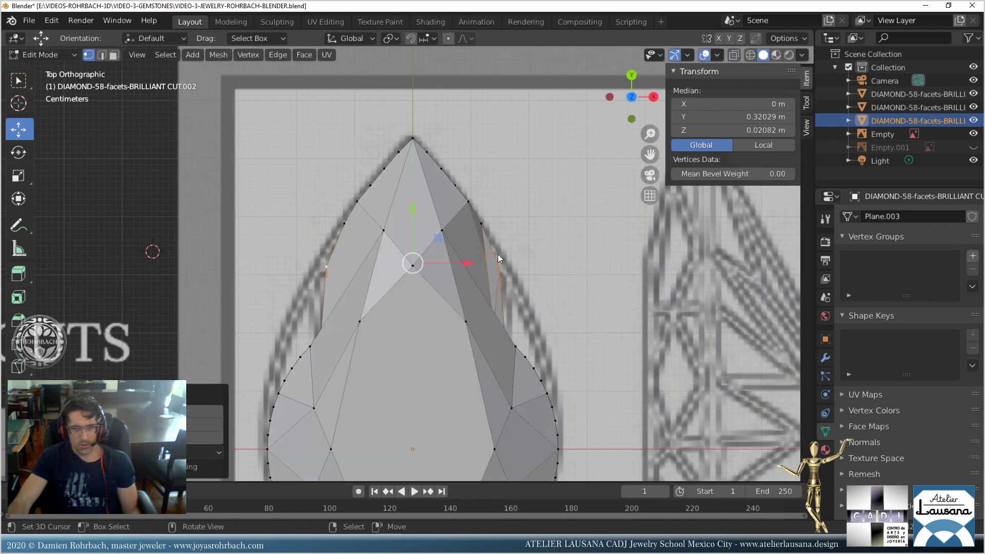
Undo the moves and scaling of the last two girdle vertex pairs, turn on X-ray display, and save the file.
middle_click_drag(421, 282, 472, 251)
mouse_move(428, 251)
middle_mouse_down()
mouse_move(451, 286)
mouse_move(409, 248)
mouse_move(418, 260)
middle_mouse_up()
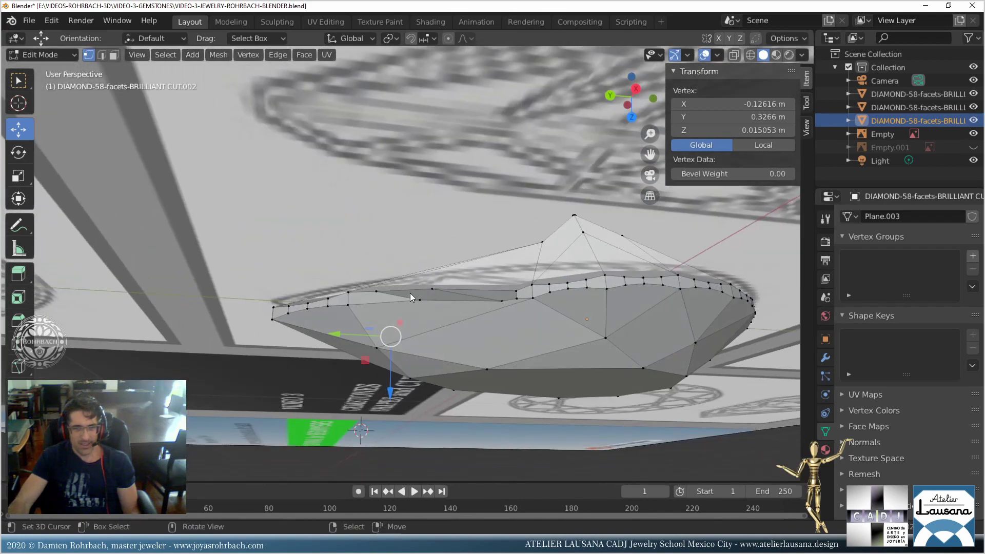
middle_click_drag(411, 293, 495, 251)
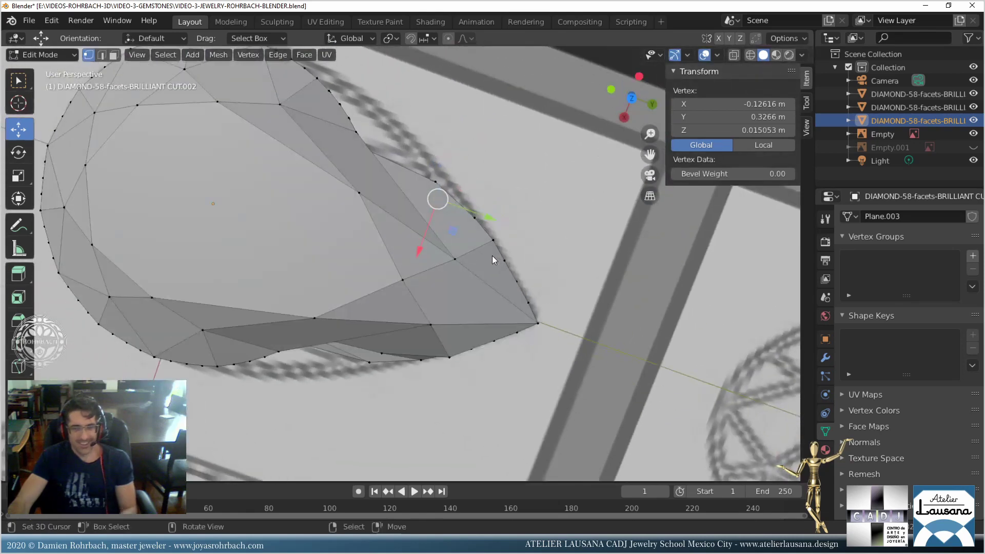
key("KP_7")
scroll(477, 259, "up", 3)
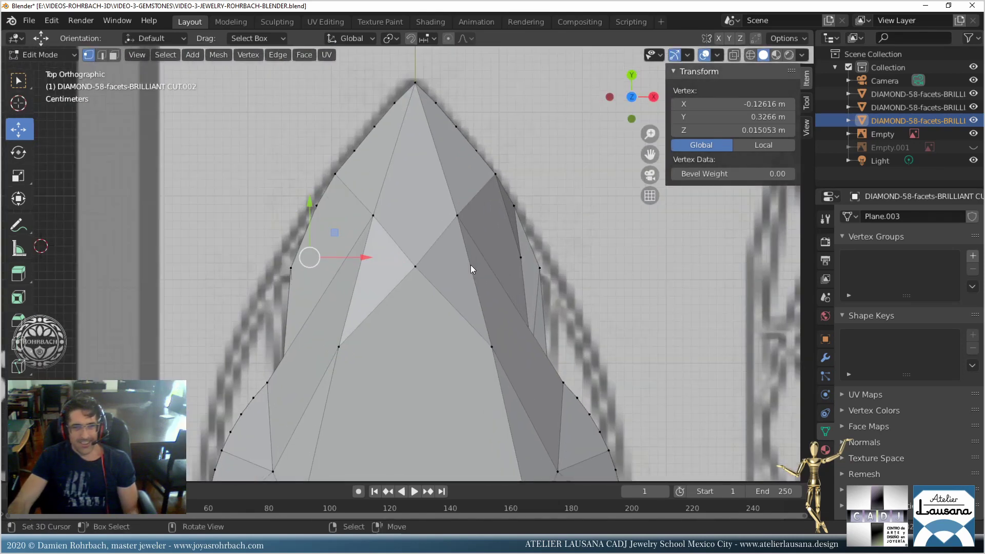
key("shift+ctrl+m")
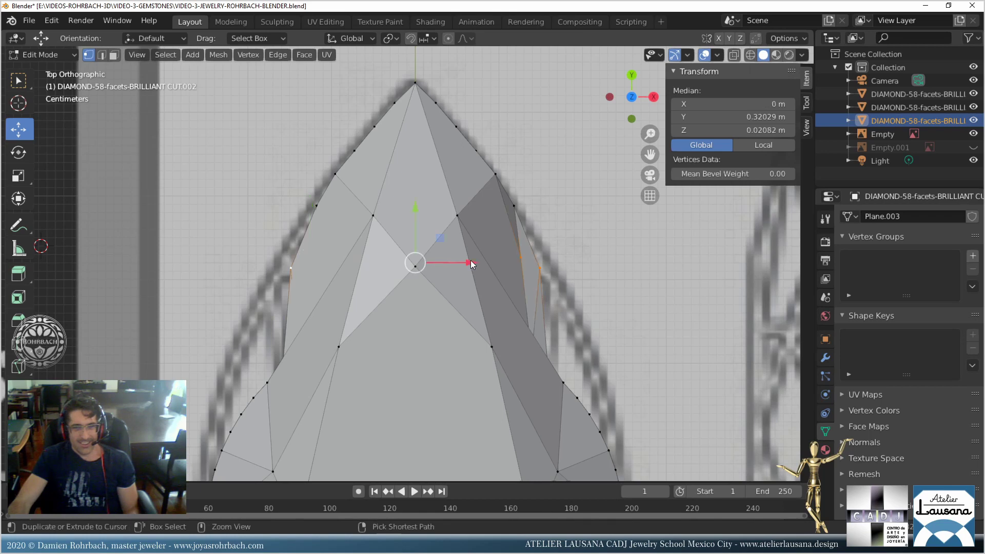
key("ctrl+z")
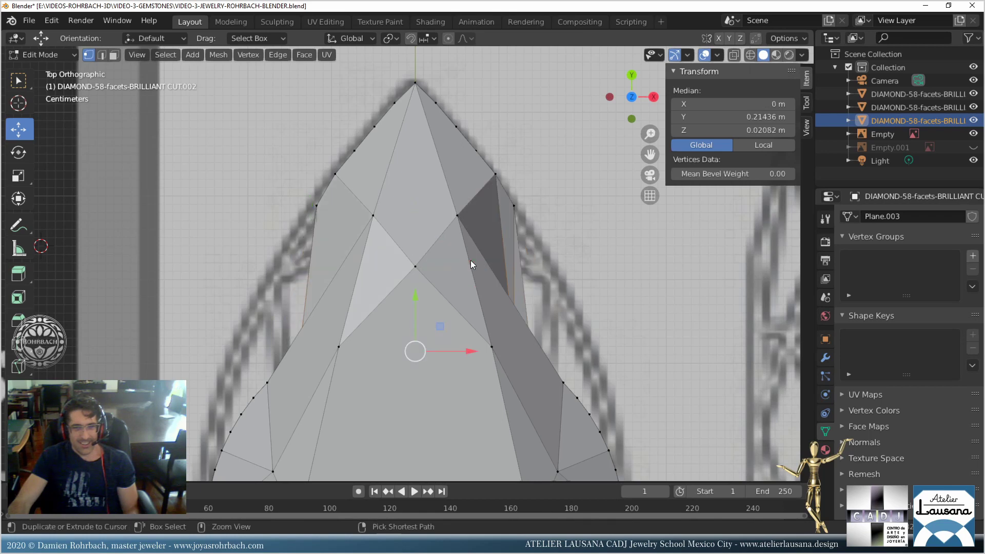
key("ctrl+z")
key("ctrl+z")
key("ctrl+z")
key("ctrl+z")
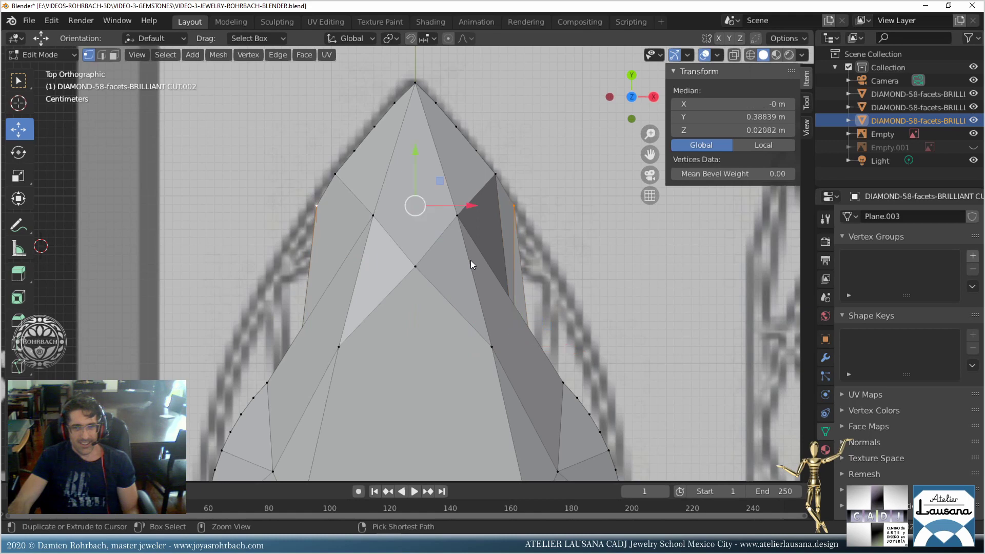
key("alt+z")
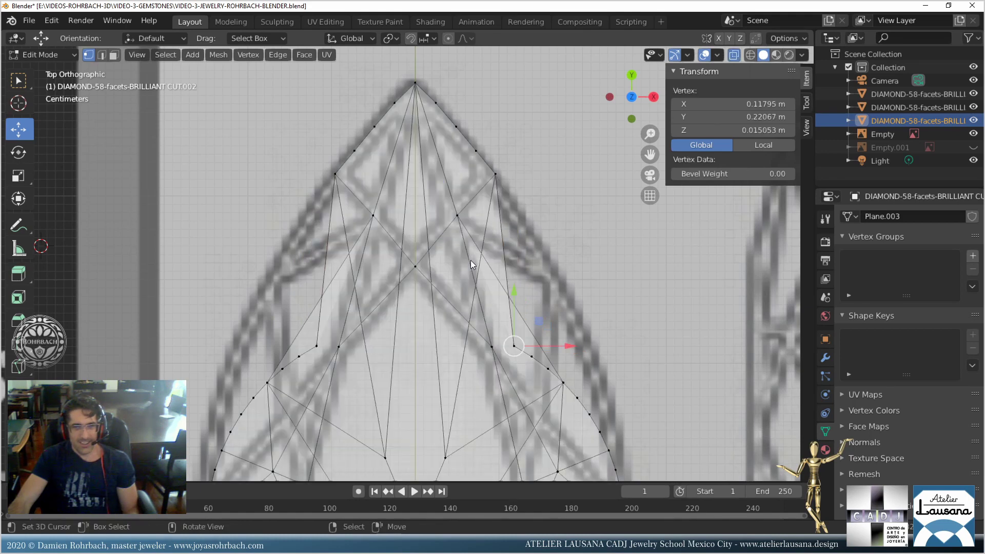
key("ctrl+s")
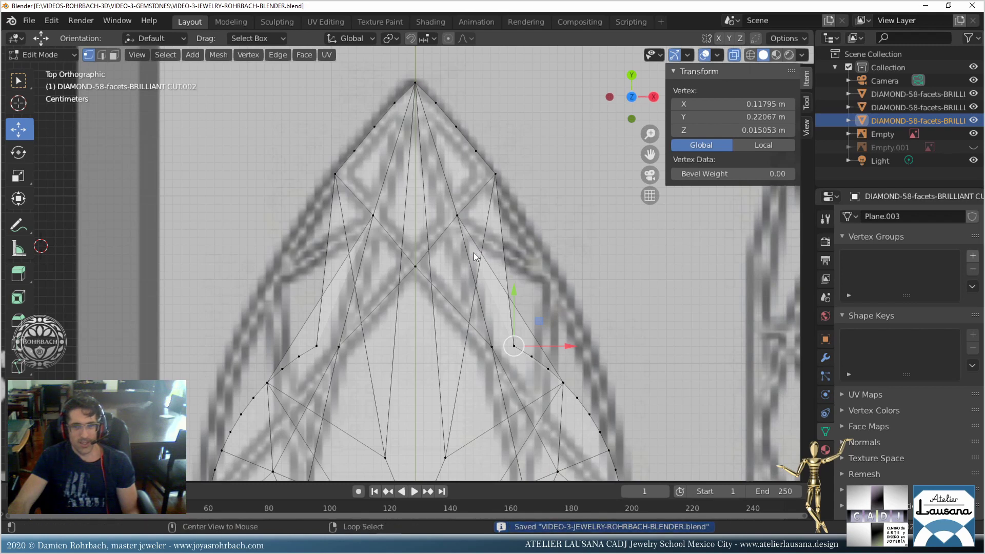
Circle-select the upper and lower innermost unmoved girdle vertices on both sides and move them along Y to about 0.389 m.
key("alt+a")
key("c")
left_click(316, 347)
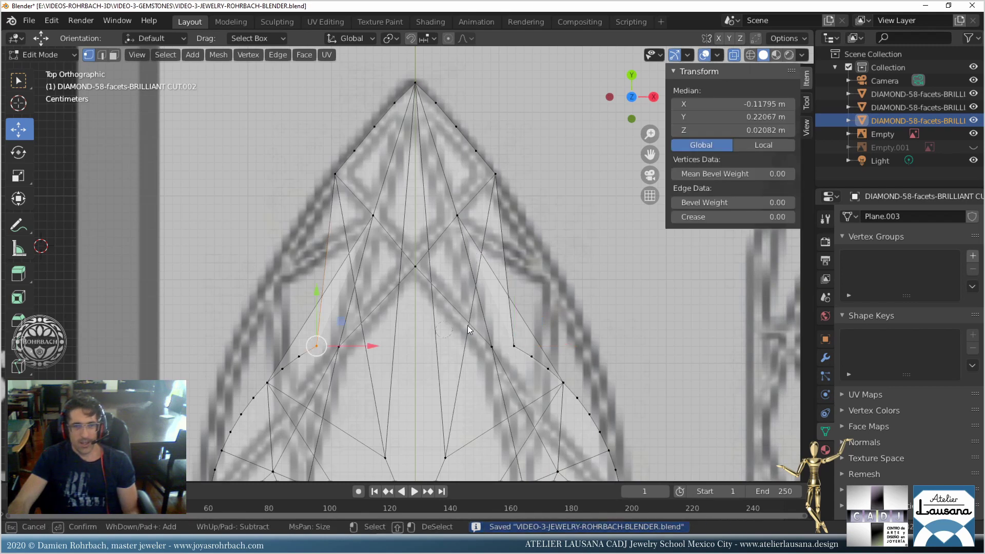
left_click(514, 347)
key("Escape")
key("g")
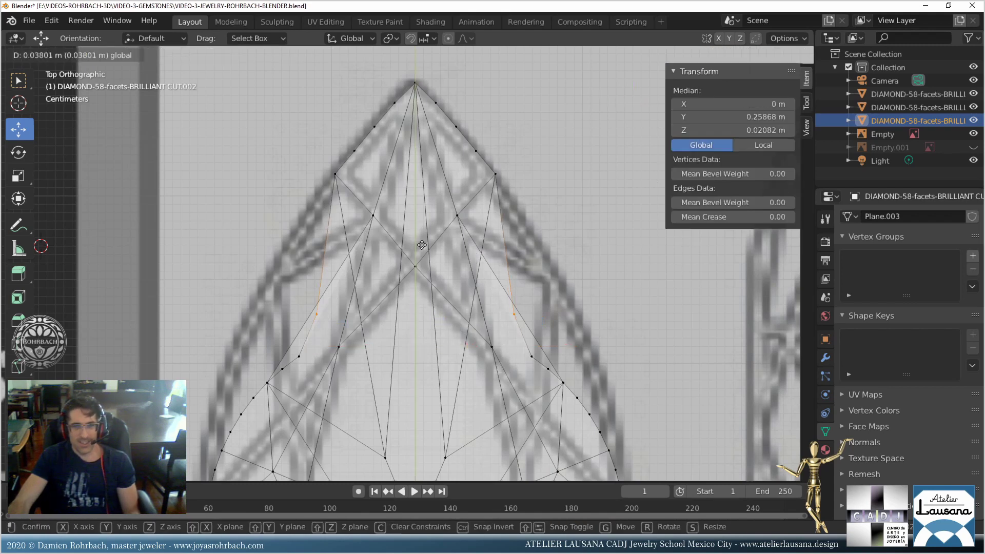
left_click(420, 152)
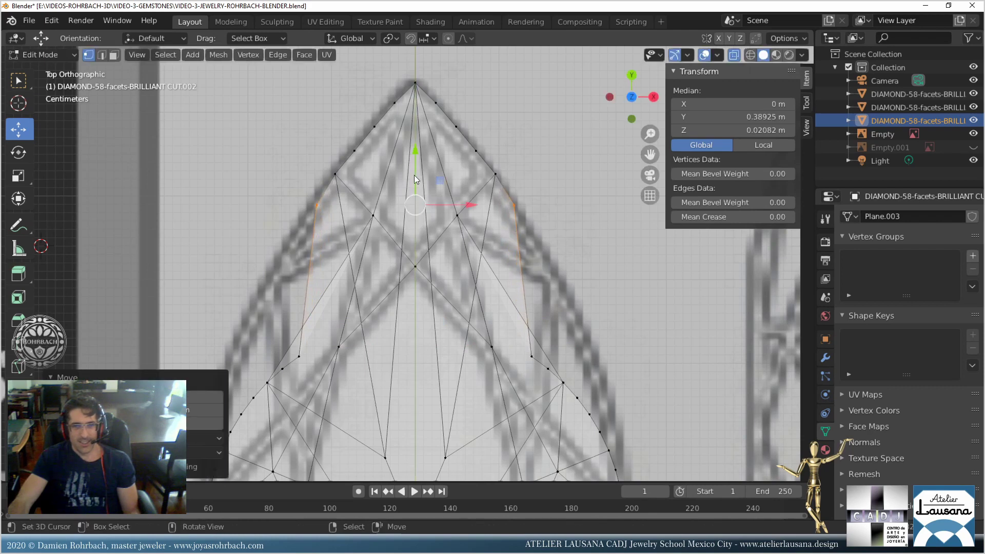
Select the next girdle vertices outward on both sides, upper and lower, and move them along Y to about 0.355 m.
key("alt+a")
key("c")
left_click(303, 353)
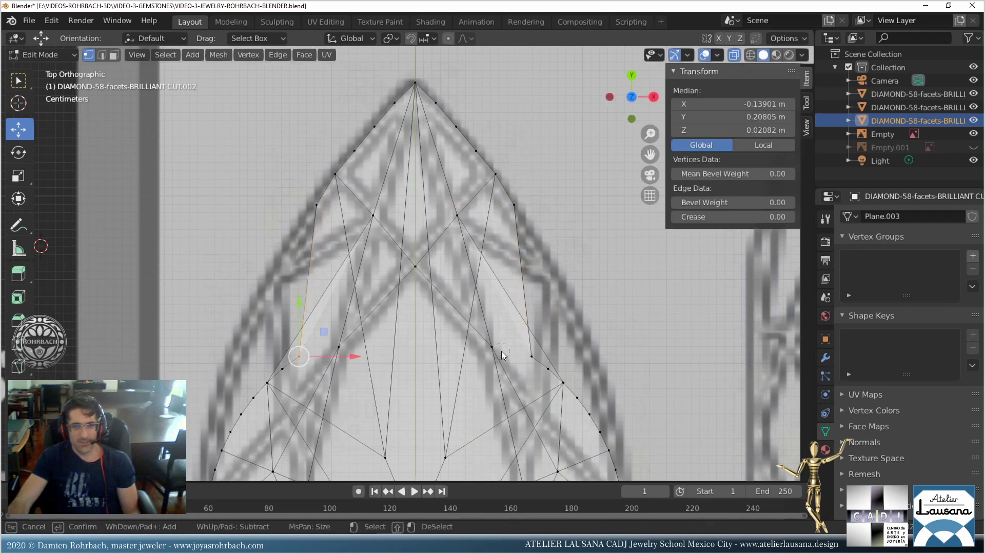
left_click(527, 355)
key("Escape")
key("g")
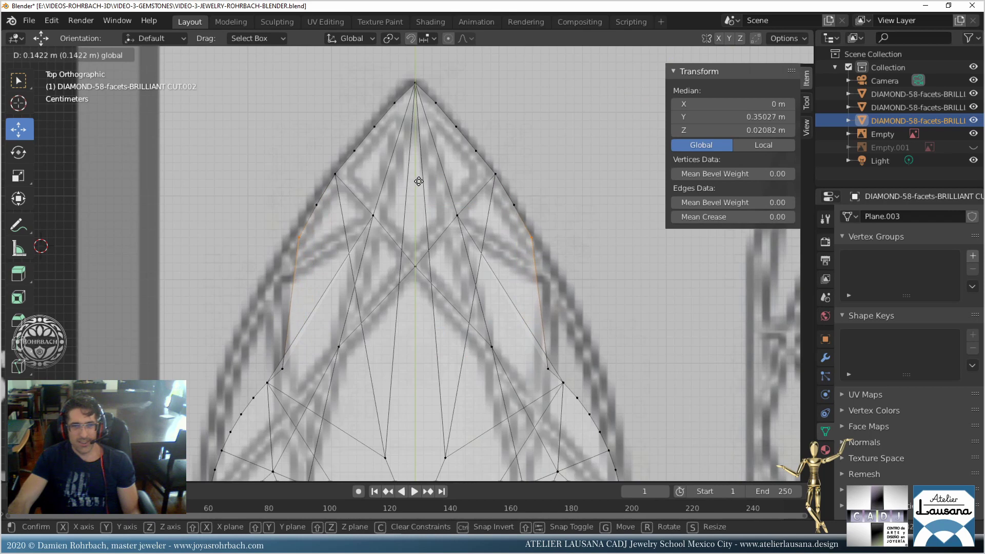
left_click(419, 181)
Reselect the innermost of the moved girdle vertices on both sides and raise them along Y to about 0.394 m.
key("alt+a")
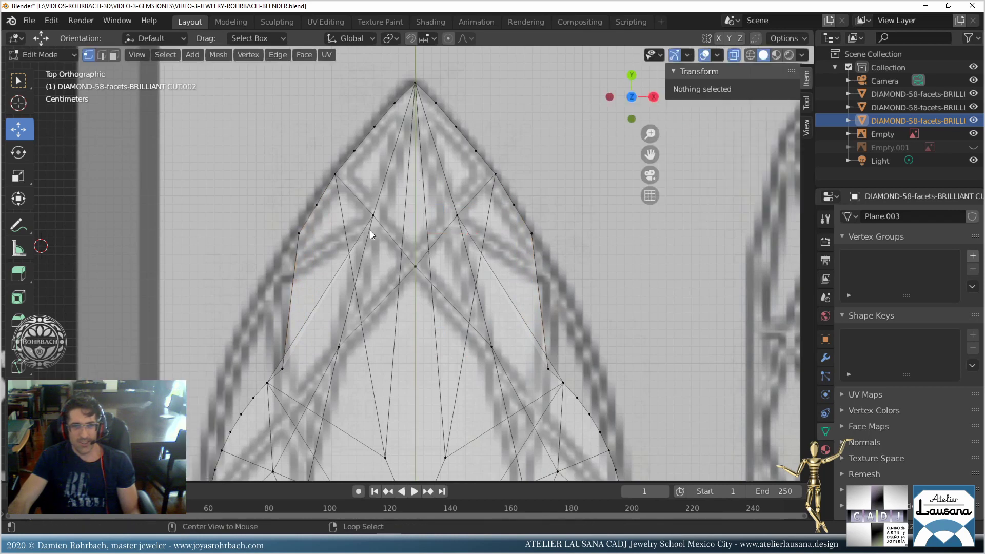
key("c")
left_click(317, 205)
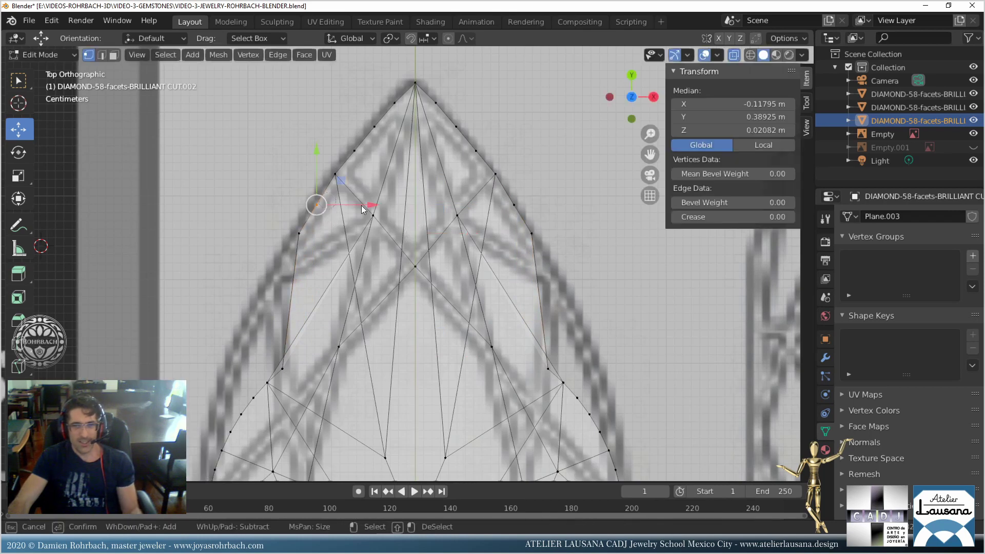
left_click(511, 200)
key("Escape")
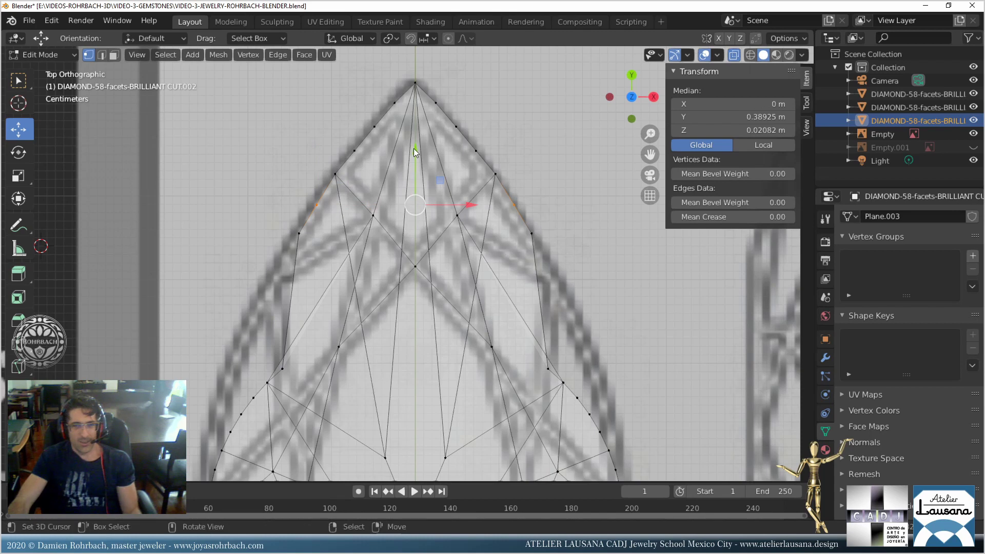
key("g")
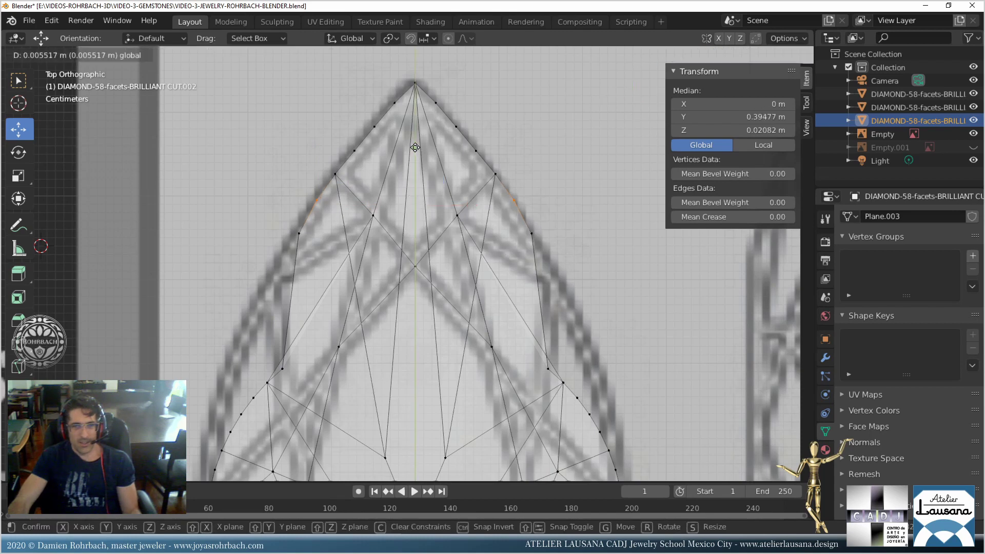
left_click(413, 149)
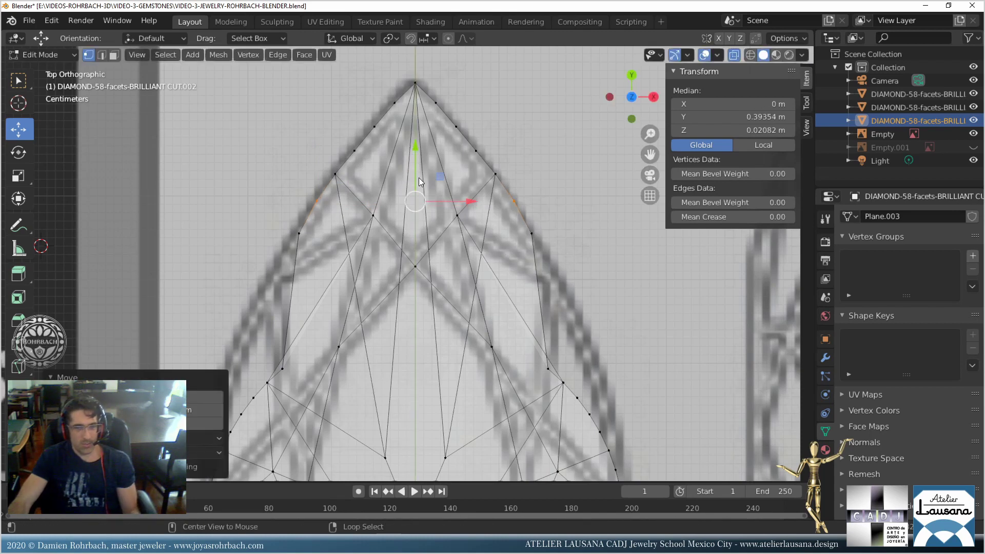
Select the next unmoved girdle vertices on both sides, move them along Y to about 0.334 m, and scale them along X to about 0.95.
key("alt+a")
key("c")
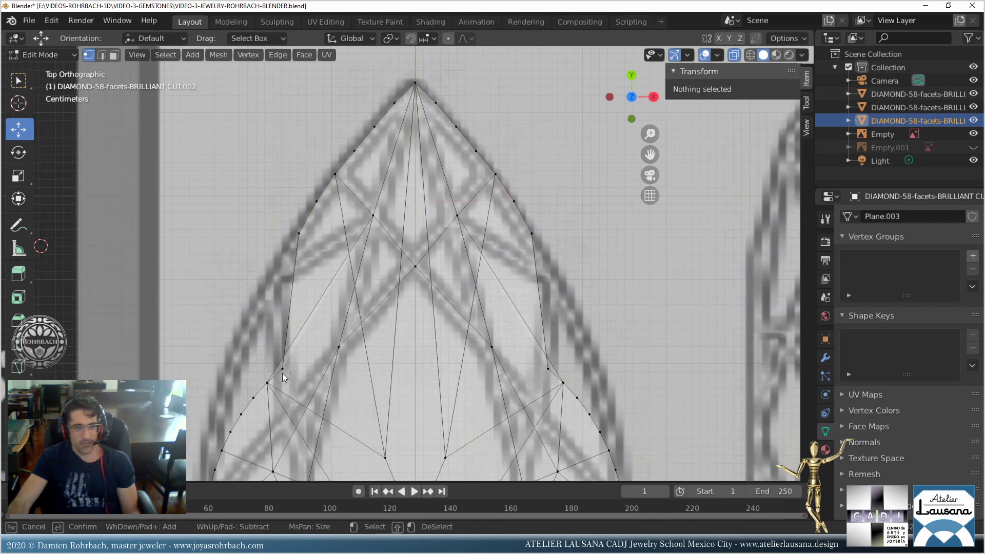
left_click(283, 373)
left_click(547, 372)
key("Escape")
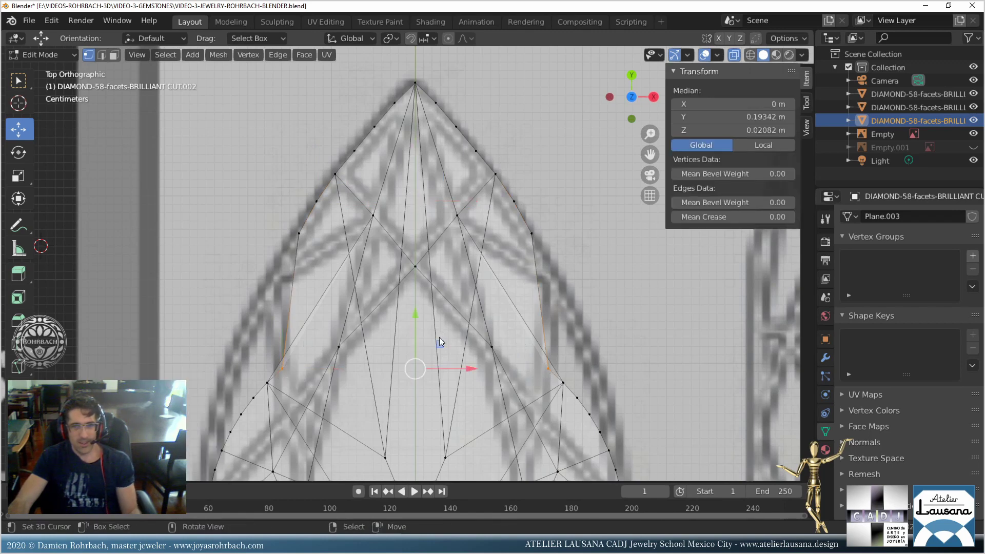
key("g")
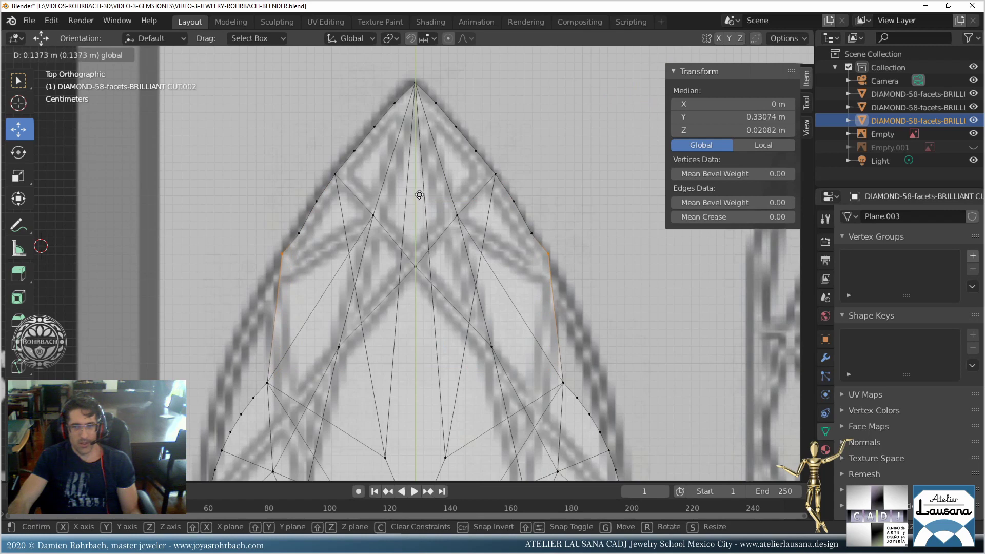
left_click(416, 191)
key("s")
key("x")
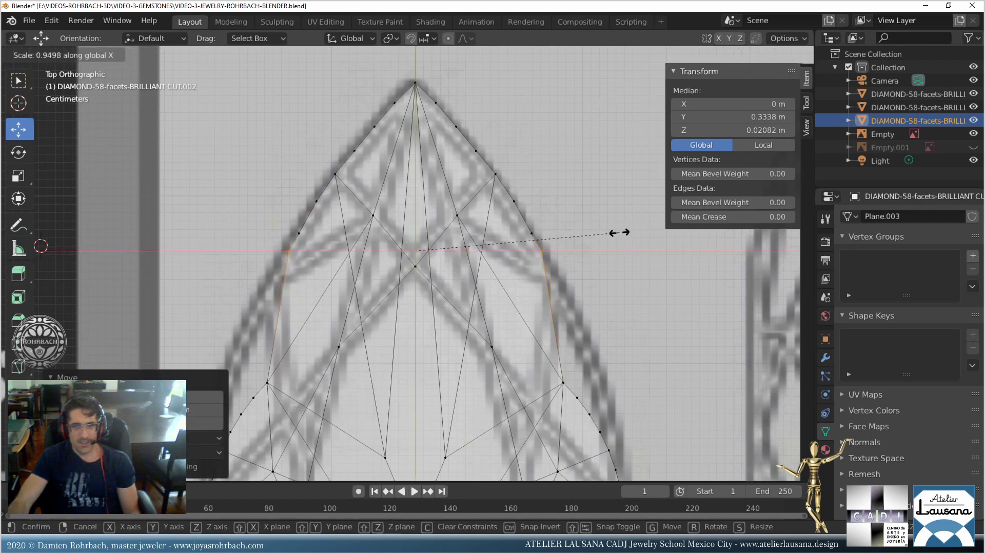
left_click(619, 233)
Move the girdle vertices at the next facet corners on both sides to about 0.293 m in Y and scale them slightly inward along X.
key("alt+a")
key("c")
left_click(562, 384)
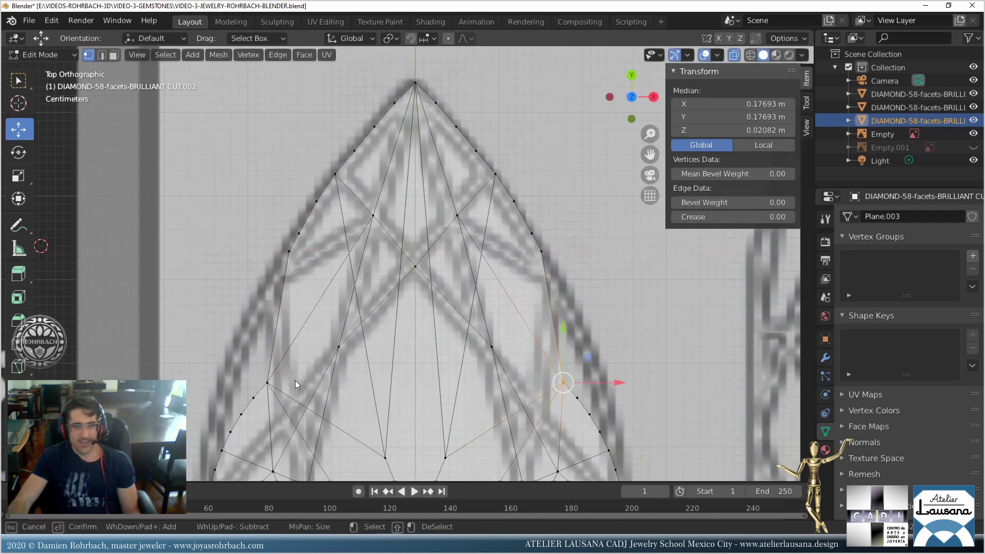
left_click(268, 383)
right_click(398, 328)
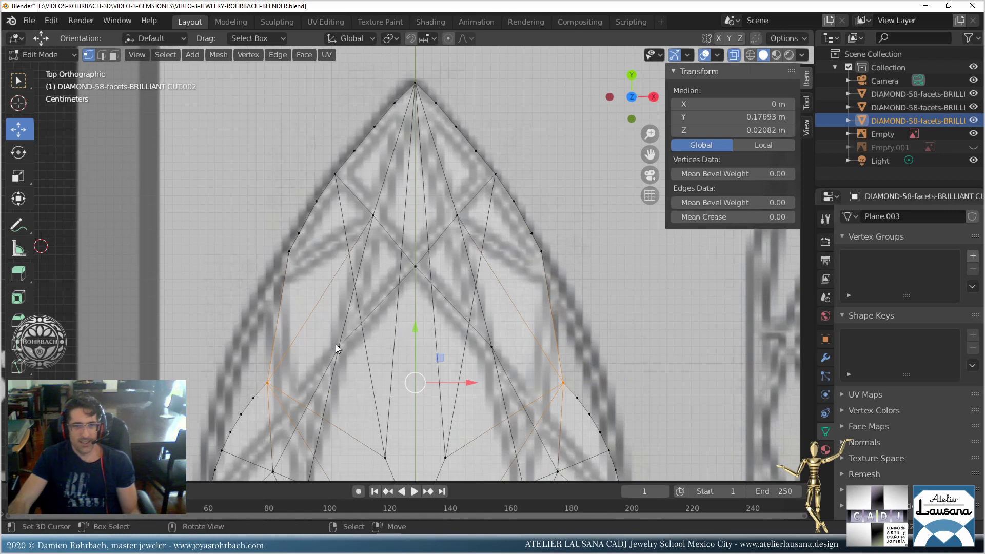
key("g")
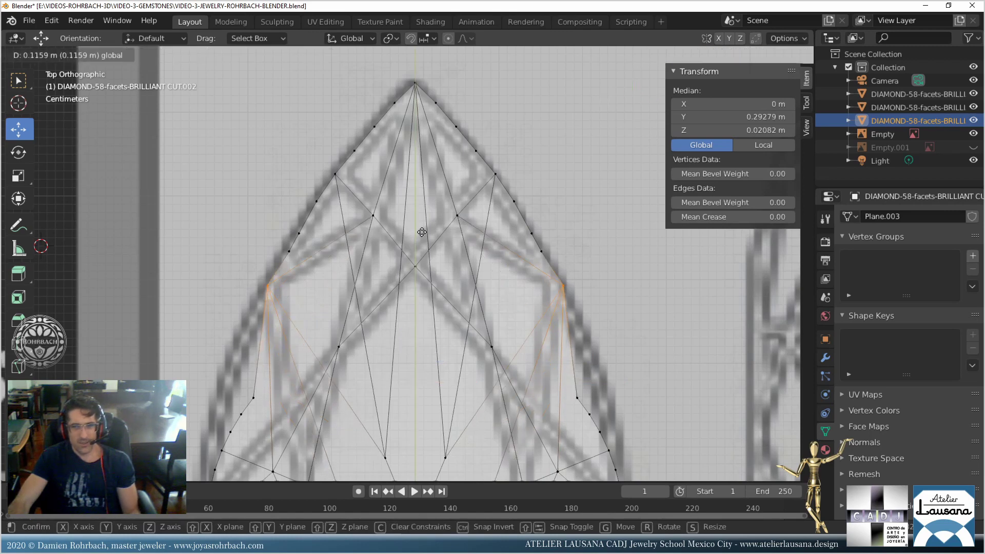
left_click(422, 236)
key("s")
key("x")
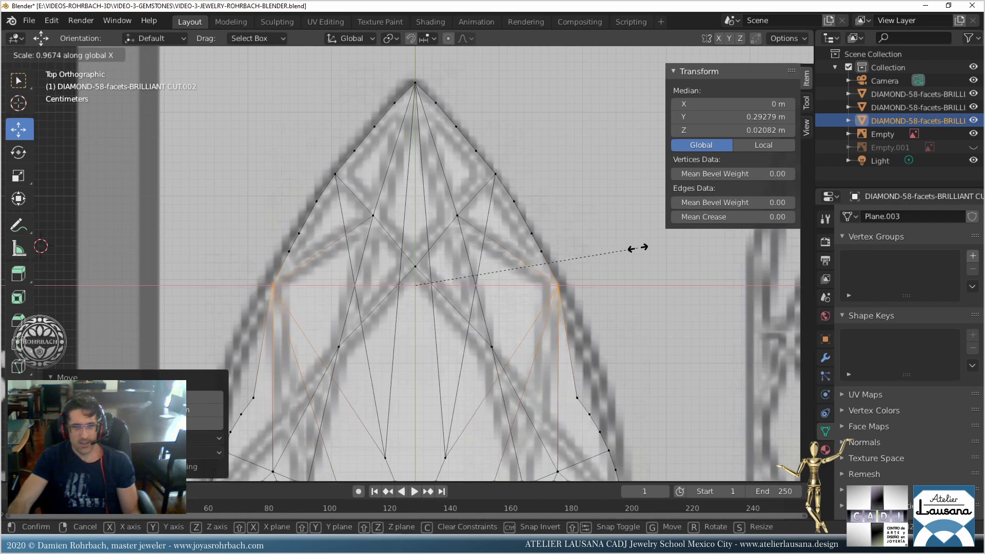
left_click(640, 248)
Reselect the girdle vertices just above the facet corners on both sides and scale them slightly outward along X onto the pear outline.
key("alt+a")
key("c")
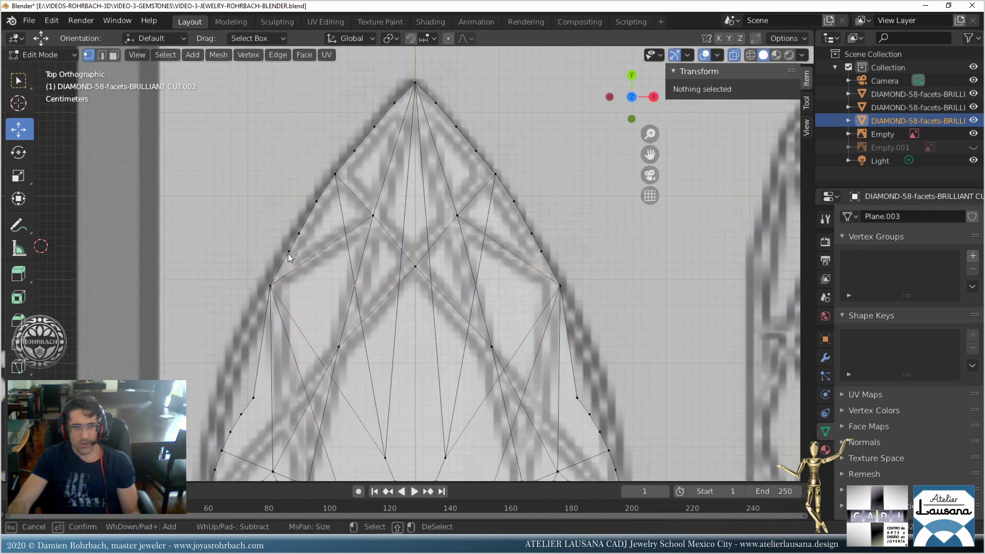
left_click(289, 252)
left_click(543, 253)
key("Escape")
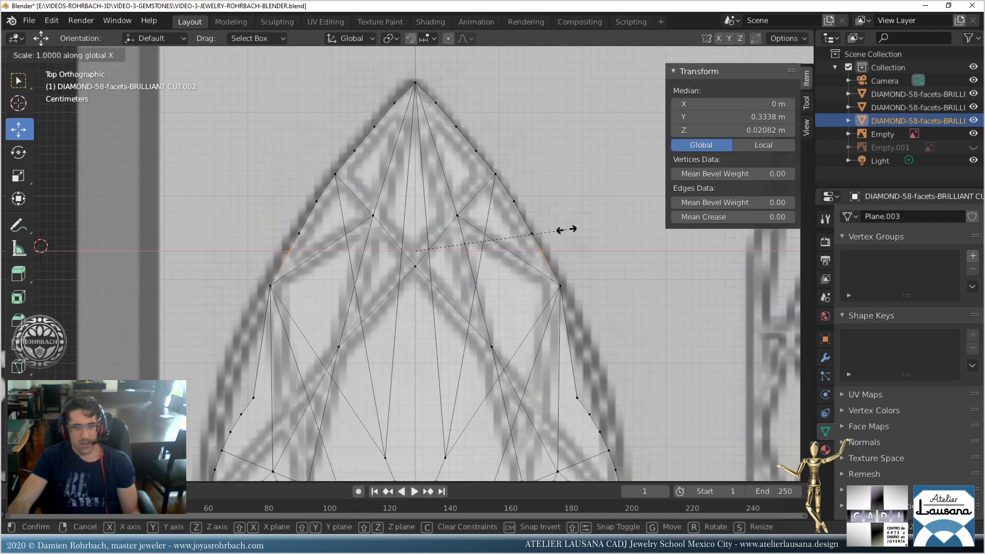
Select the next girdle vertices toward the tip on both sides and scale them along X to about 1.02.
key("alt+a")
key("c")
left_click(303, 236)
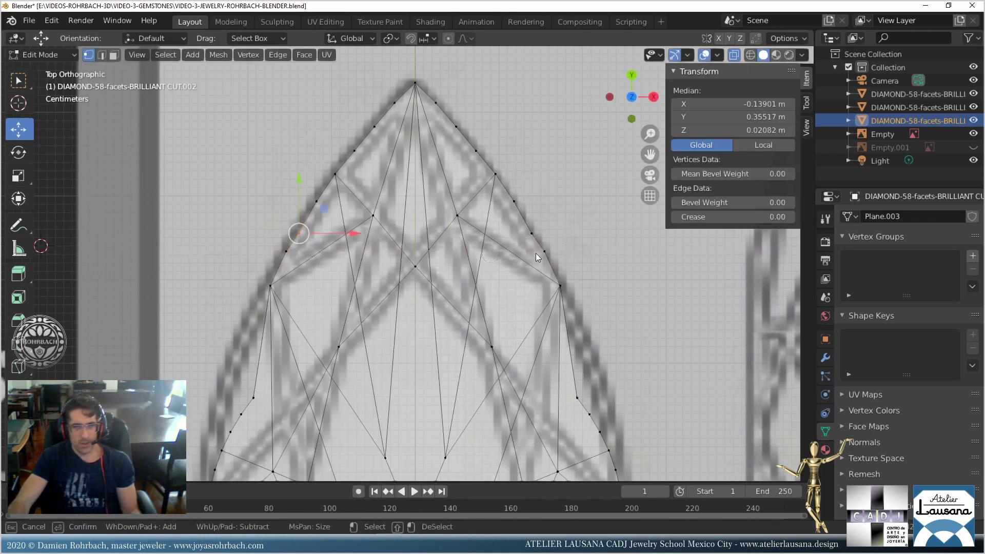
left_click(531, 234)
key("Escape")
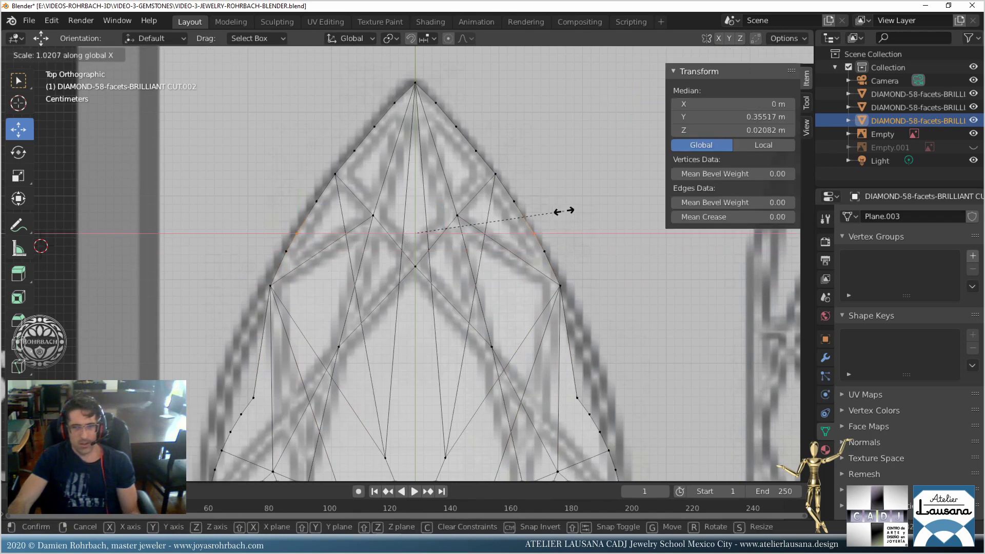
Save the file and toggle X-ray display to compare the reshaped girdle with the pear drawing.
key("alt+z")
key("alt+z")
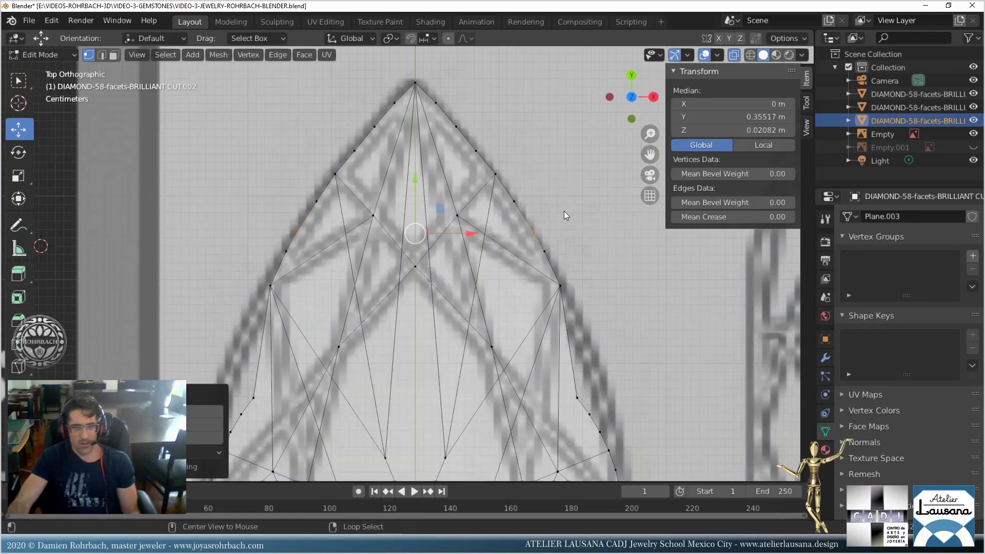
key("ctrl+s")
scroll(529, 236, "down", 1)
middle_click_drag(503, 245, 504, 200, "shift")
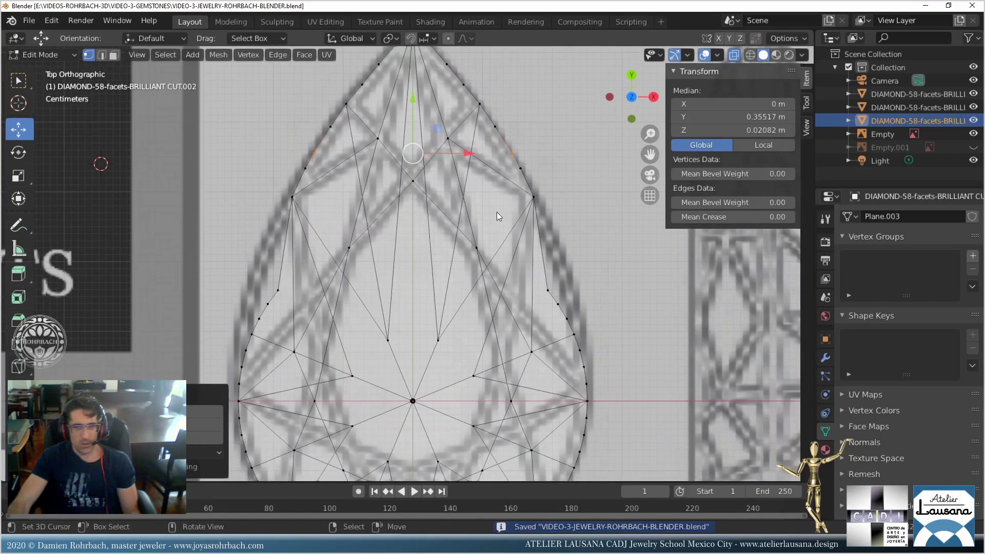
key("alt+z")
key("alt+z")
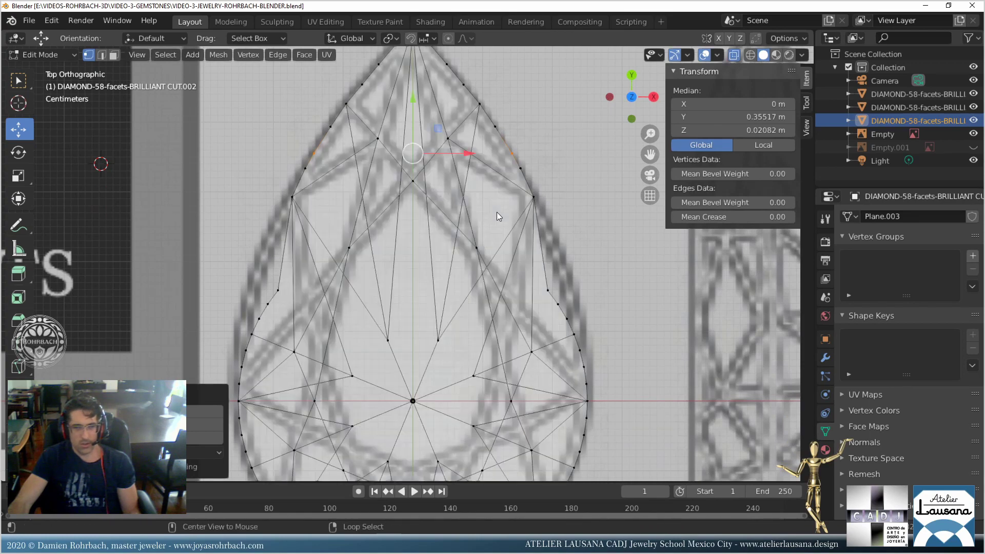
key("alt+z")
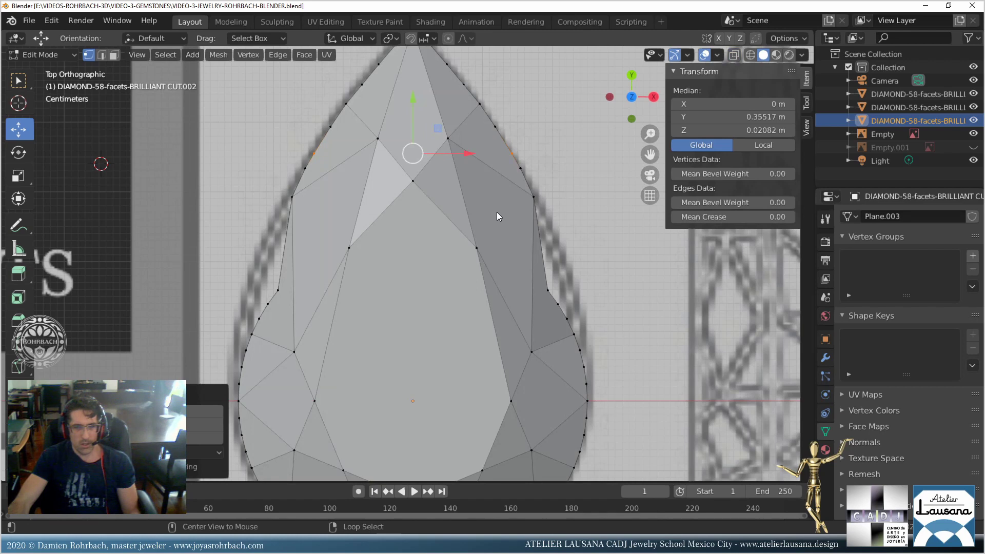
key("alt+z")
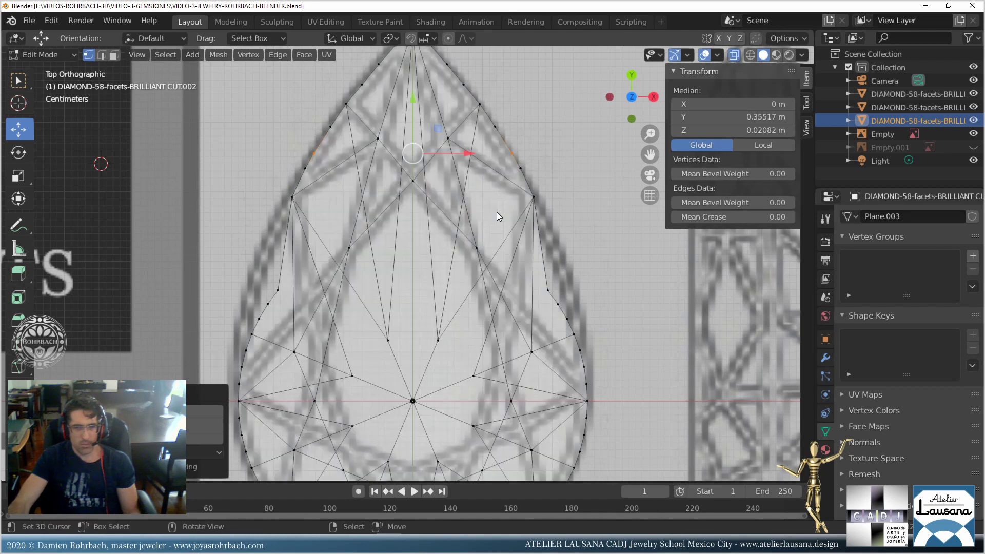
Move the table's centre vertex at the rounded end toward the middle along Y onto the drawing's table outline.
scroll(497, 211, "down", 3)
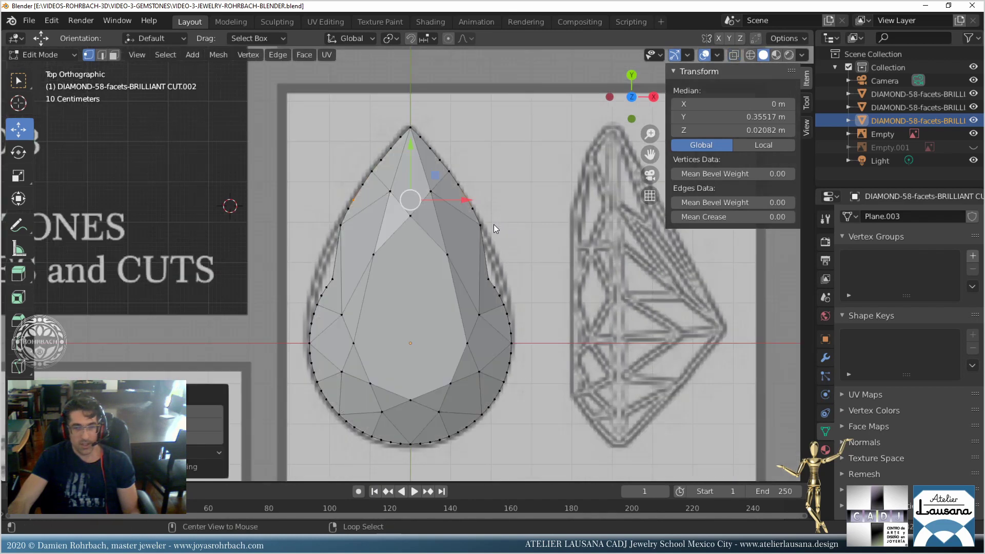
key("alt+z")
key("alt+z")
scroll(442, 276, "down", 3, "shift")
scroll(443, 276, "up", 2)
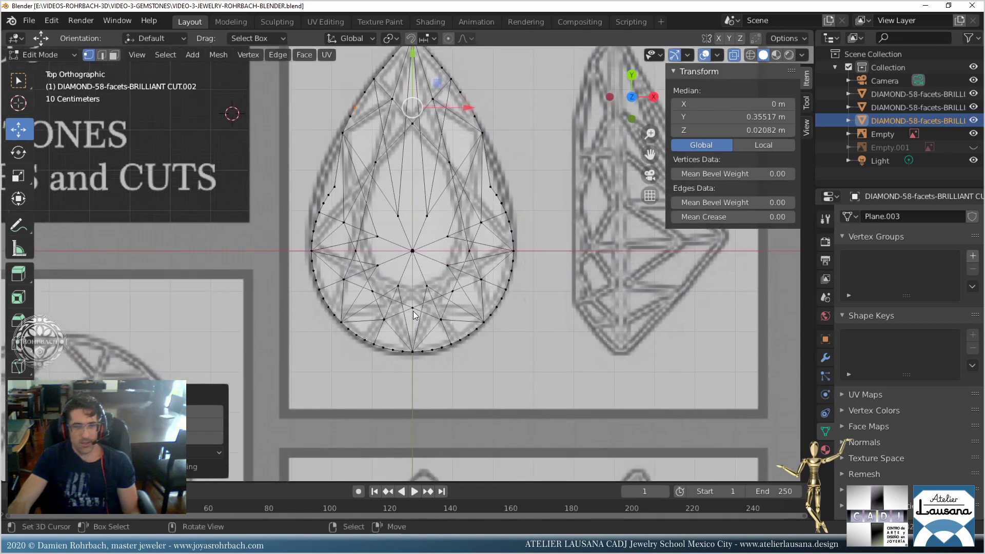
left_click(413, 327)
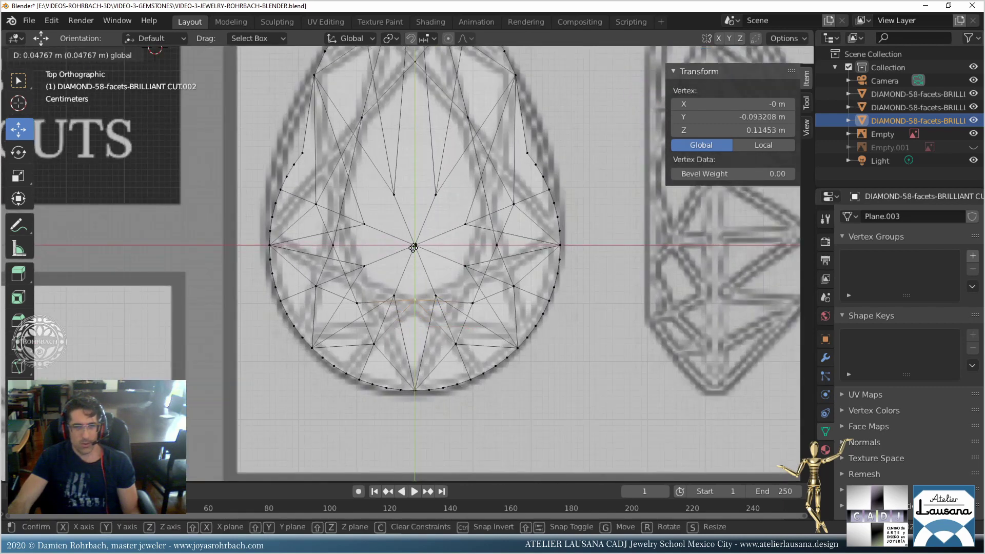
Move the two table vertices flanking the rounded-end centre vertex to about -0.064 m in Y to match the drawing.
left_click(350, 304)
left_click(472, 303, "shift")
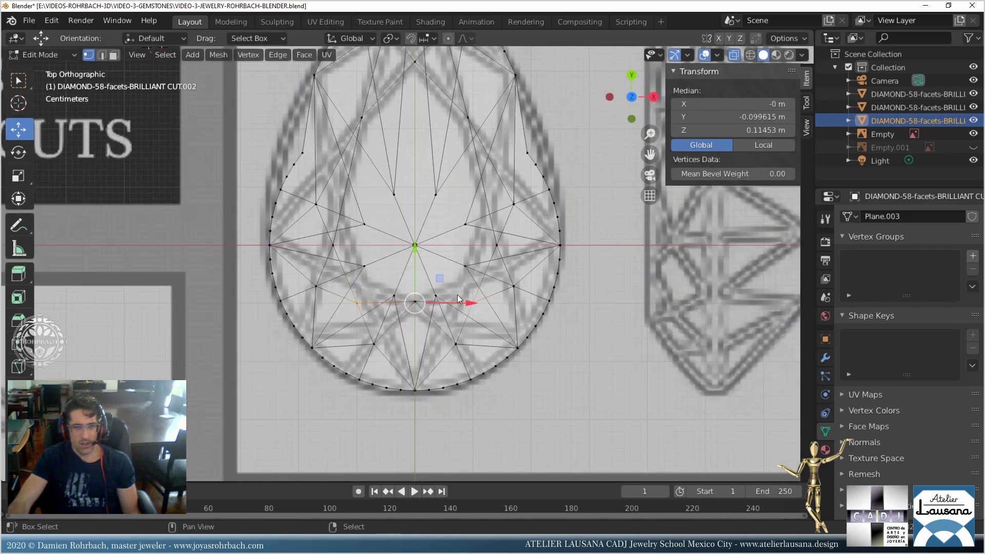
key("g")
left_click(409, 234)
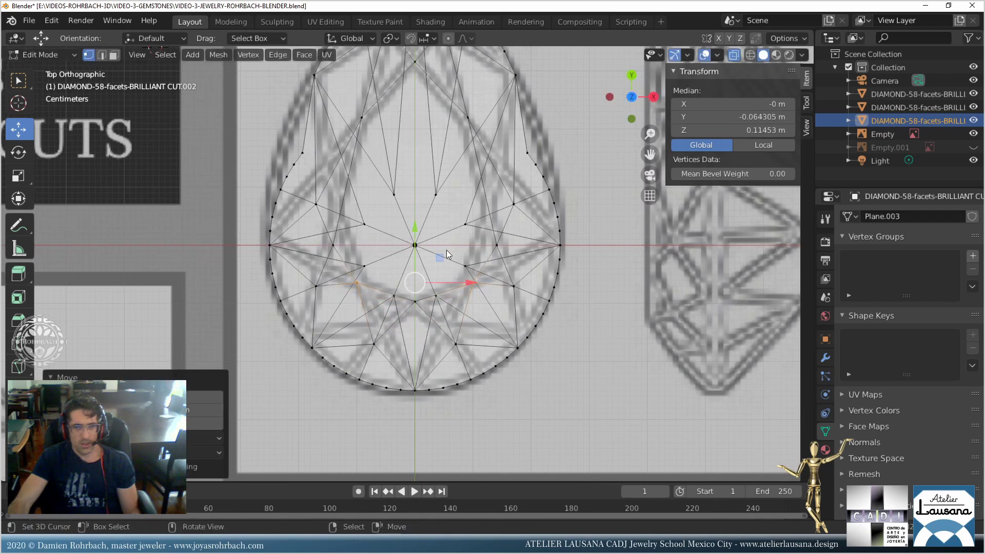
key("alt+z")
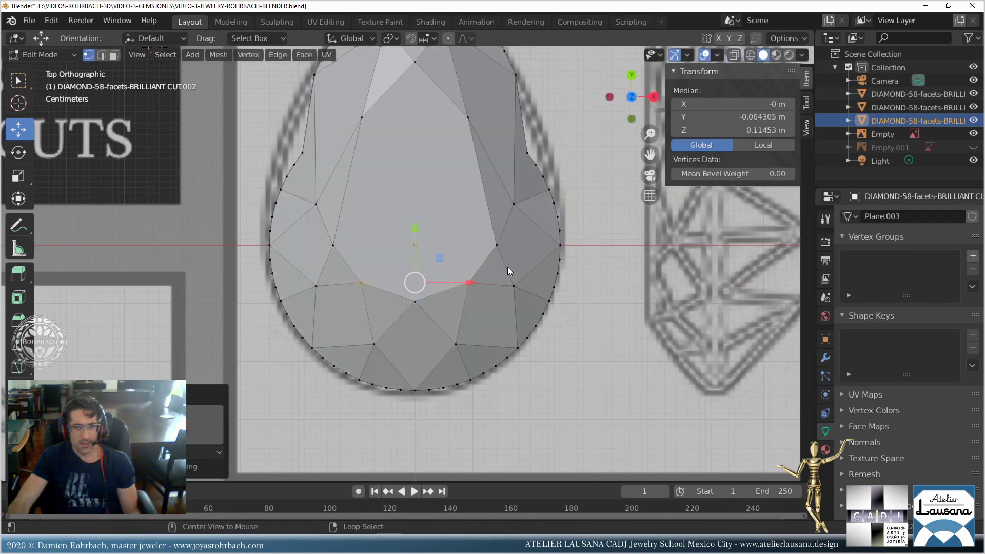
Move the two table vertices on the X axis to about 0.042 m in Y, scale them slightly inward, and save the file.
left_click(333, 245)
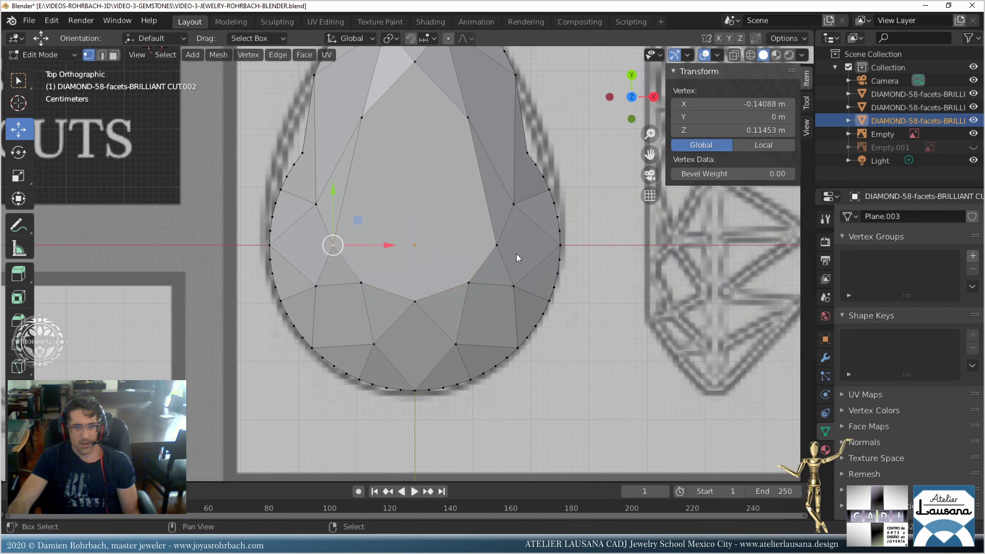
left_click(497, 245, "shift")
key("alt+z")
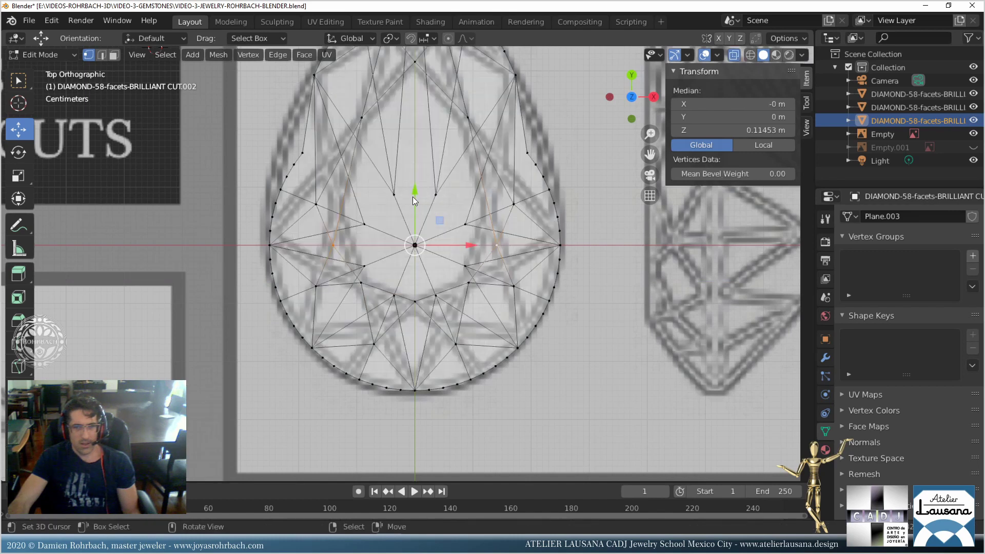
key("g")
left_click(417, 172)
key("s")
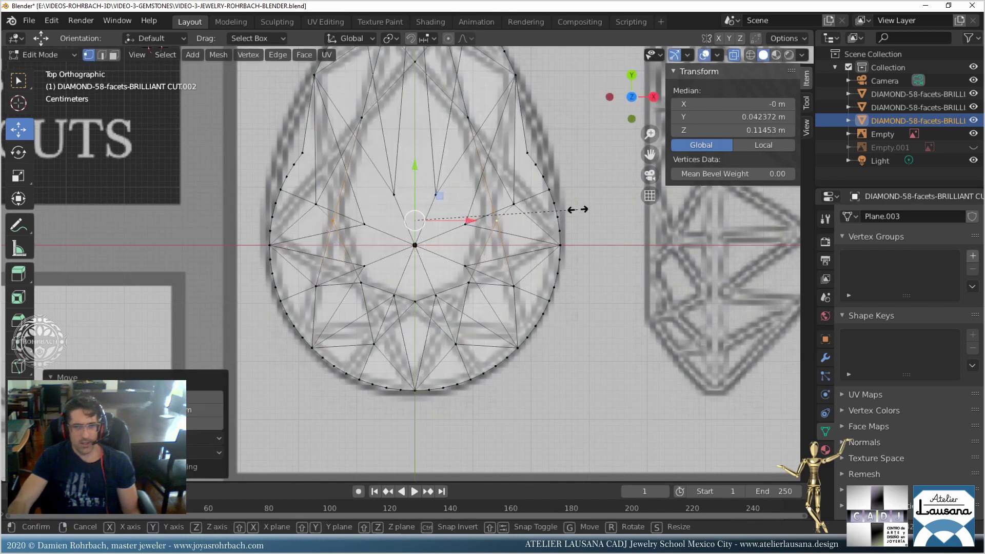
left_click(562, 214)
key("ctrl+s")
key("alt+z")
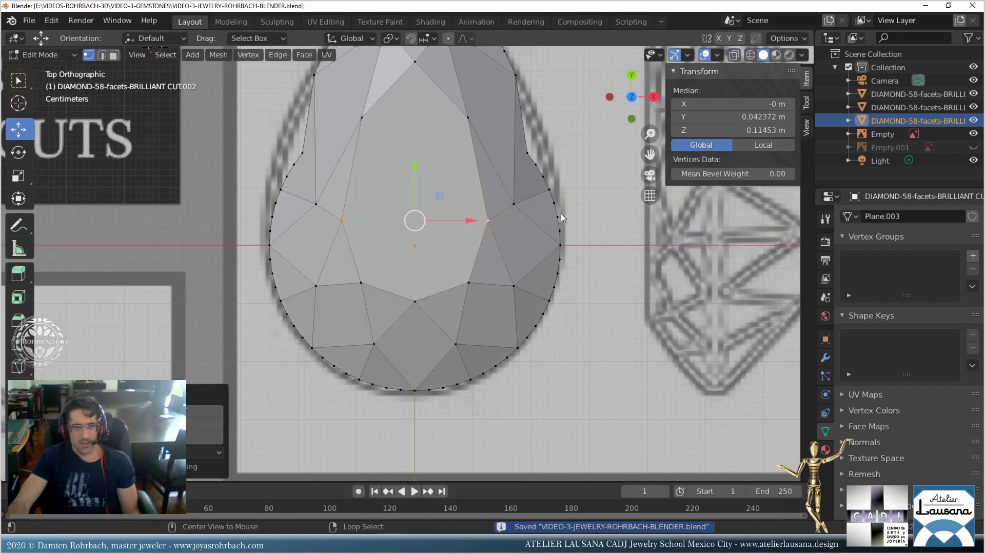
key("alt+z")
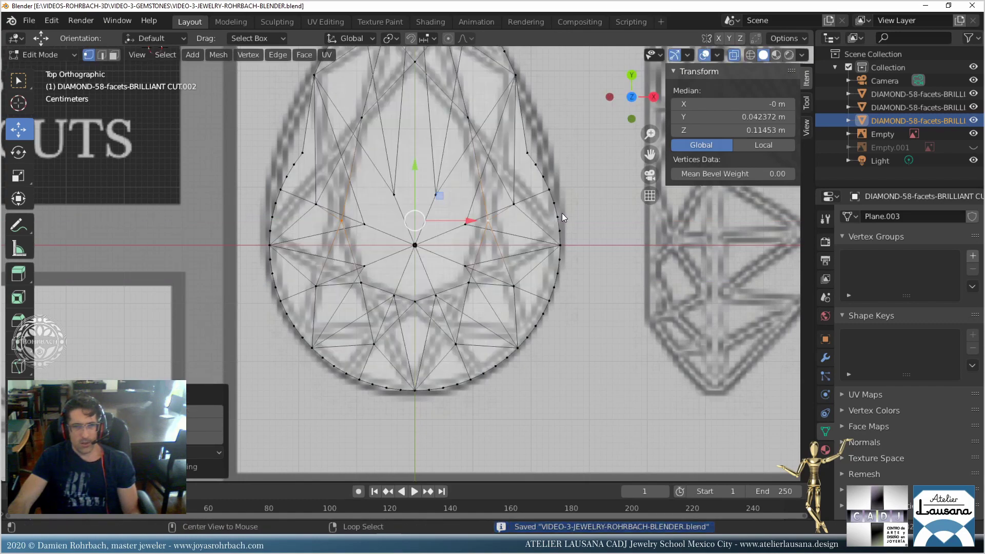
Move the two crown vertices just above the X axis to about 0.140 m in Y, scale them inward along X, and save.
left_click(322, 203)
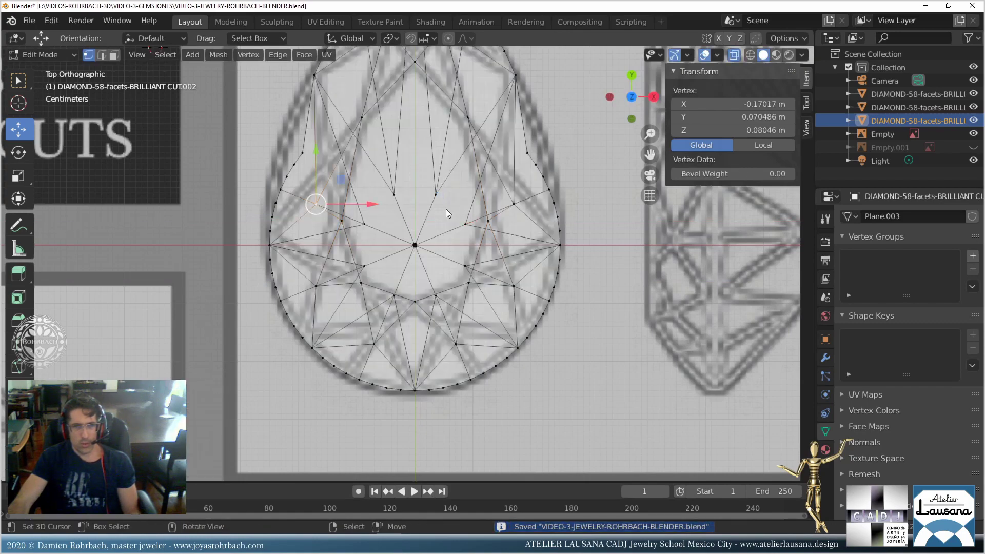
left_click(519, 204, "shift")
key("g")
left_click(439, 115)
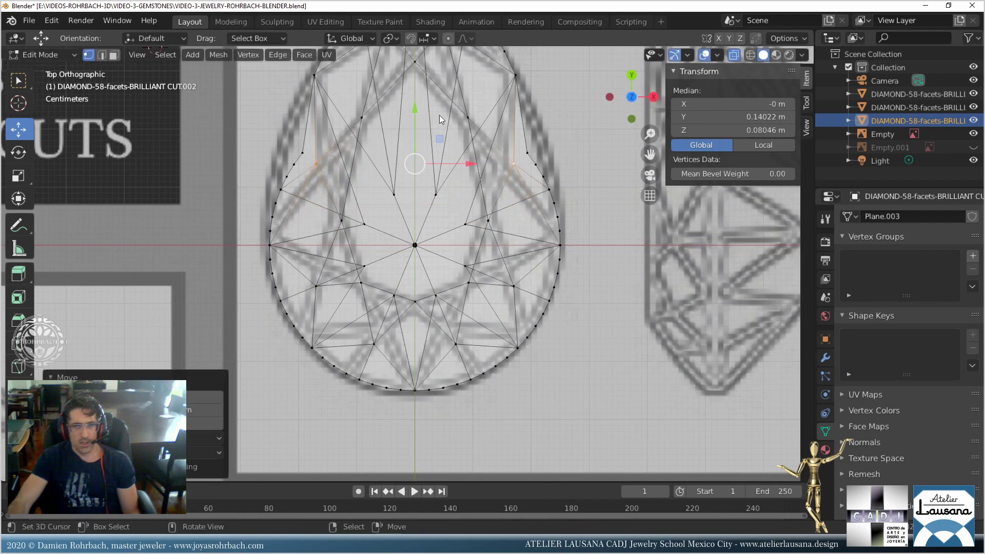
key("s")
key("x")
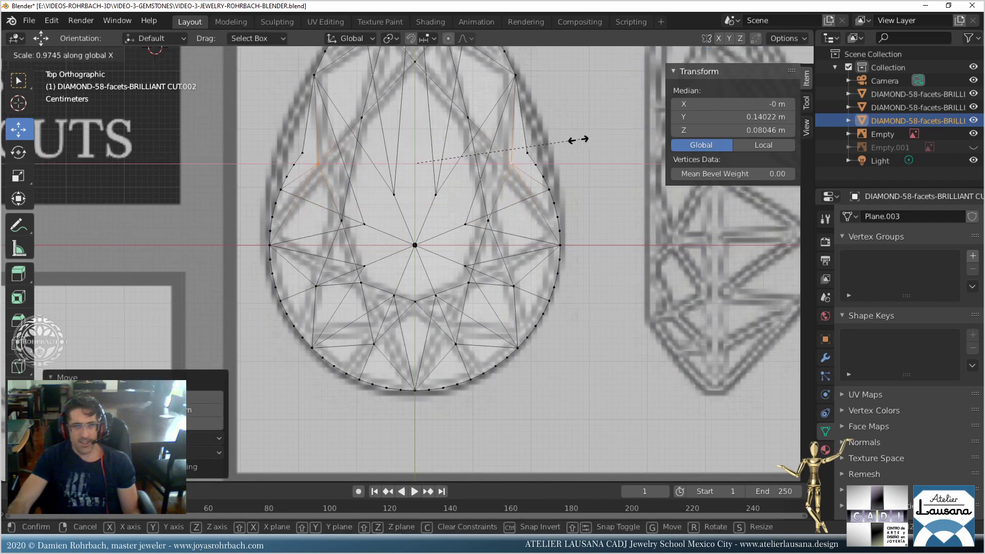
left_click(557, 145)
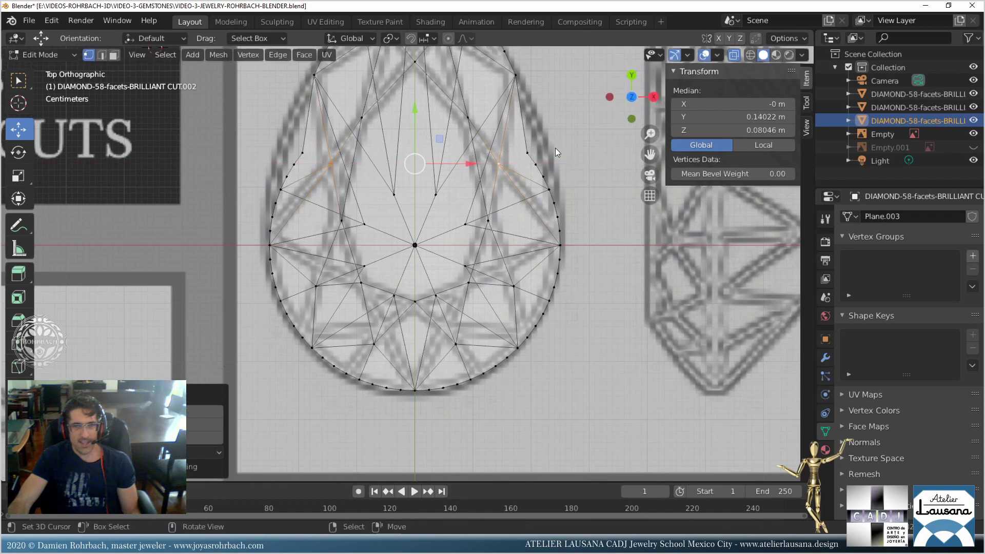
key("shift+z")
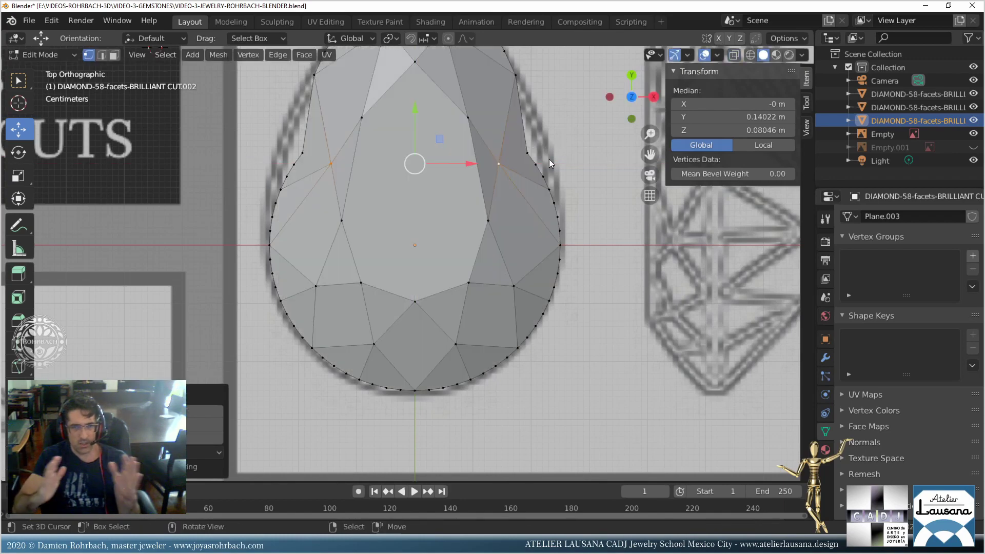
key("ctrl+s")
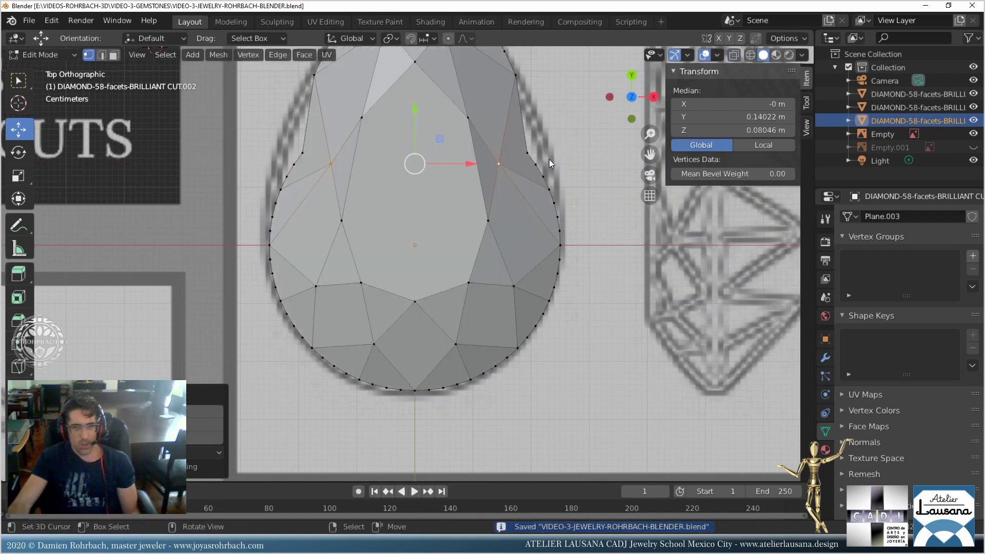
key("alt+z")
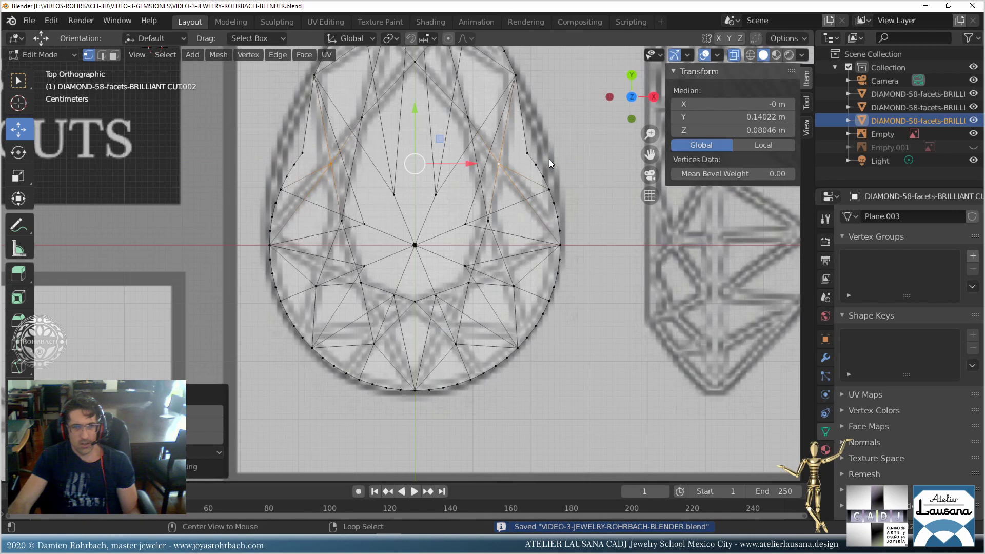
Move the two crown vertices just below the X axis to about -0.038 m in Y and scale them along X to about 0.92.
left_click(318, 286)
left_click(517, 278, "shift")
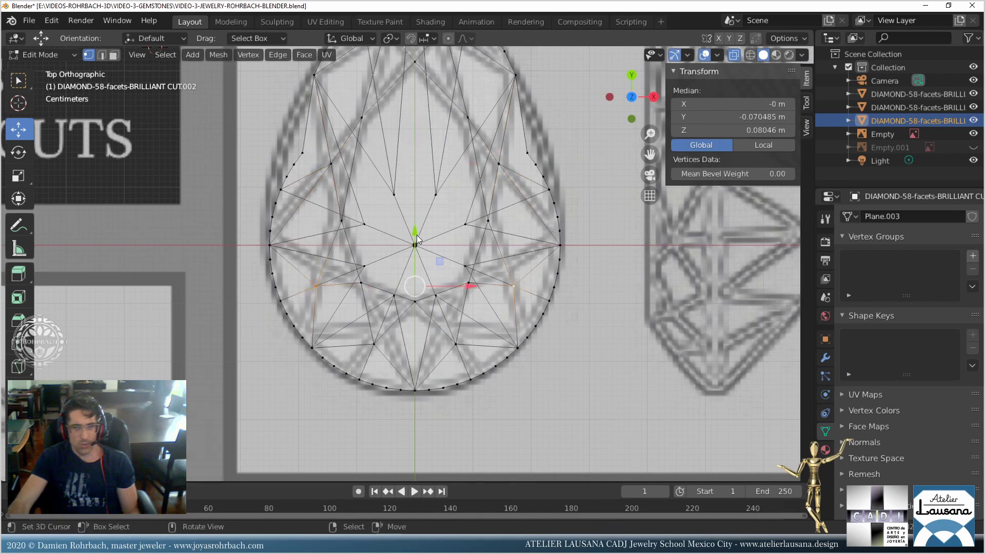
left_click_drag(417, 238, 424, 220)
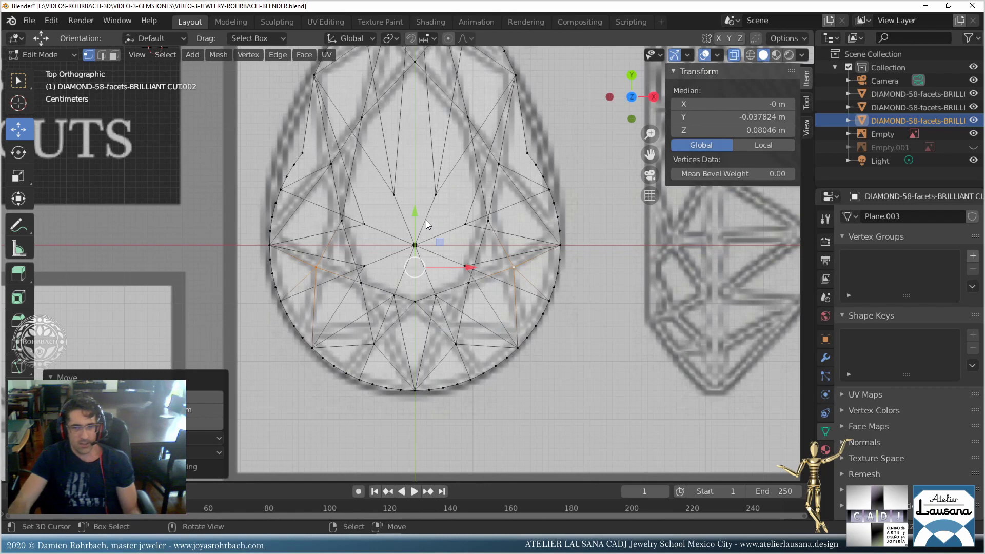
key("s")
key("x")
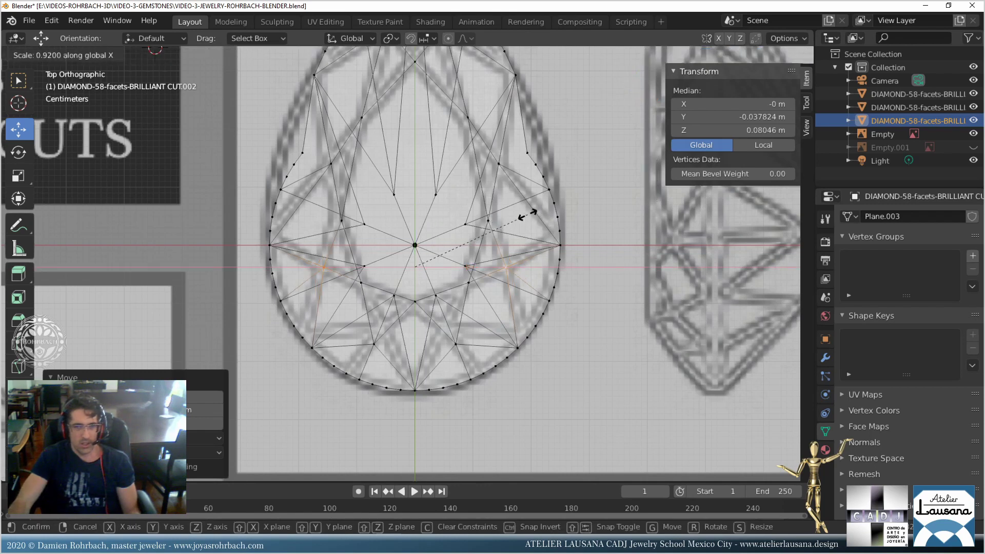
left_click(528, 213)
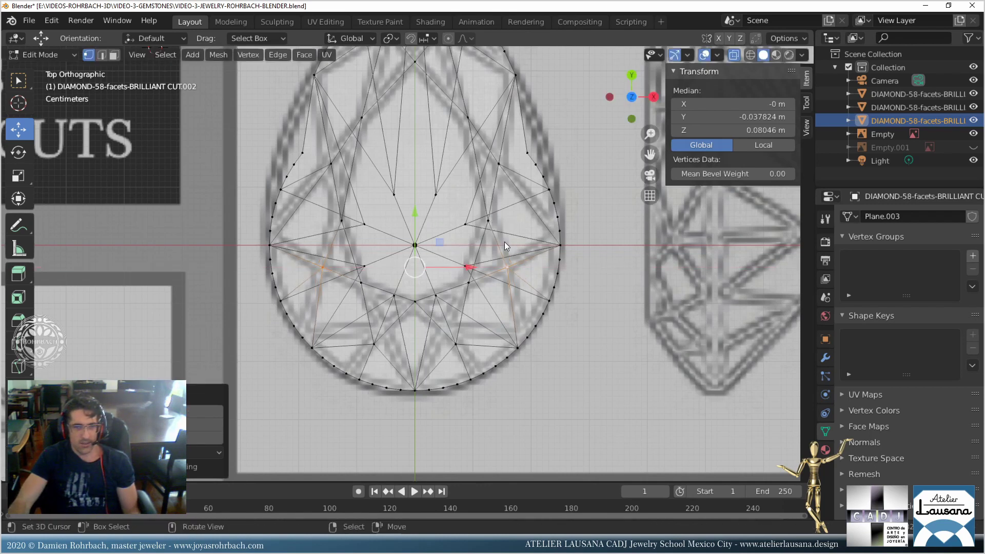
key("alt+a")
key("alt+z")
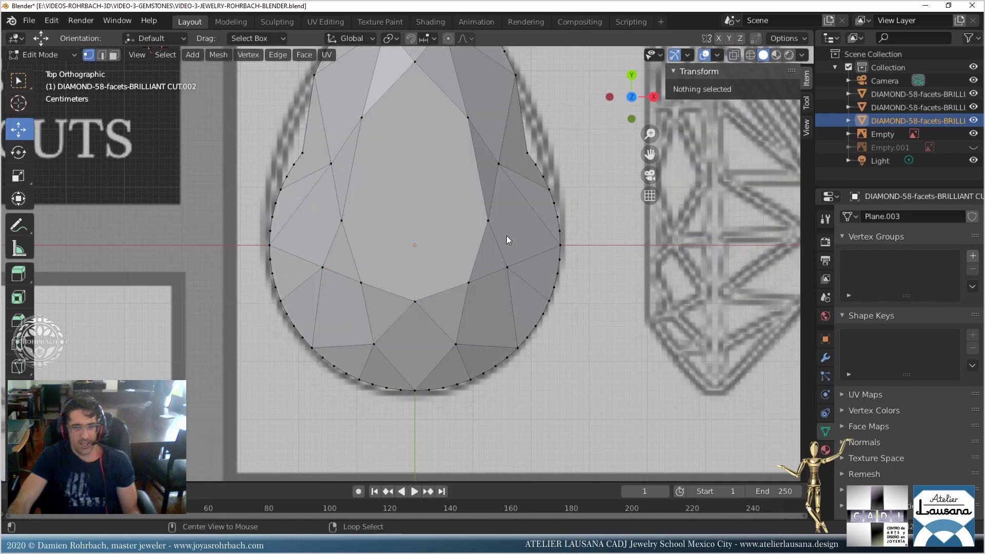
Save the file and check the reshaped gem's profile from the side and its facets from above.
middle_click_drag(507, 235, 408, 249)
key("ctrl+s")
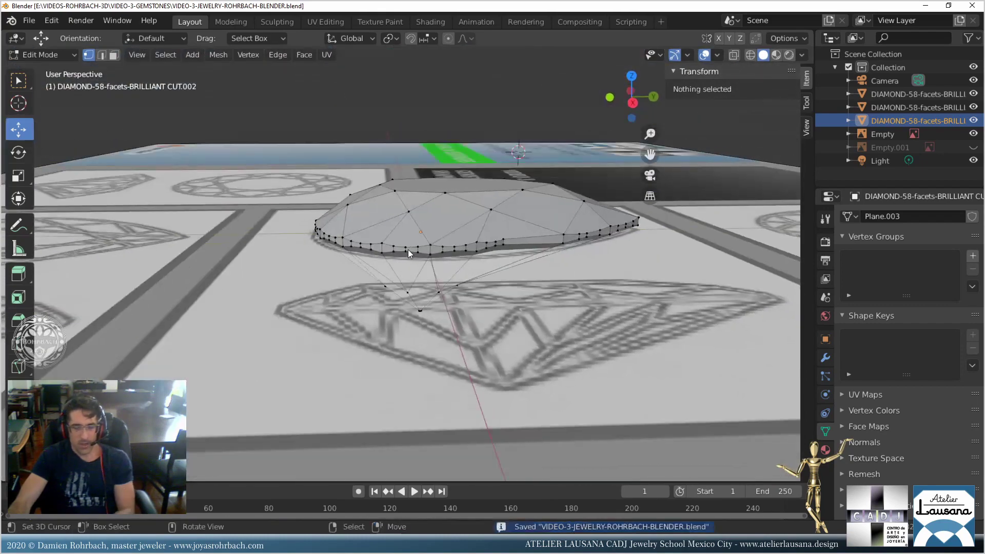
key("KP_3")
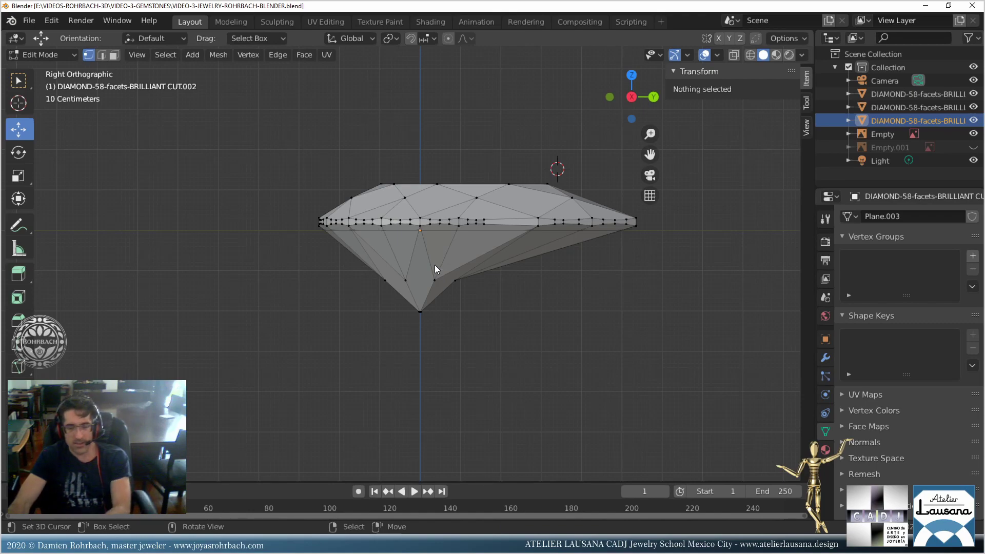
key("KP_7")
scroll(447, 224, "up", 1)
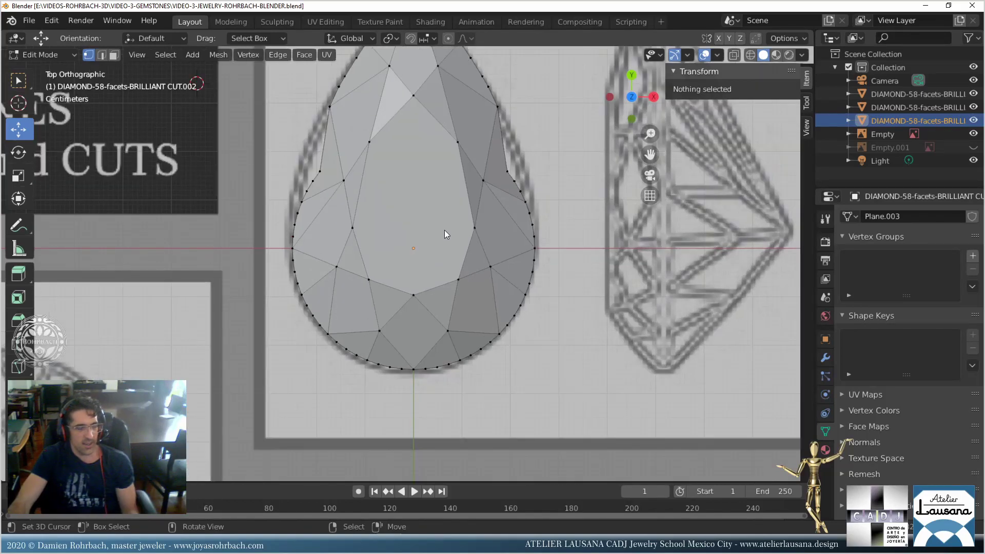
key("ctrl+s")
middle_click_drag(436, 196, 438, 272, "shift")
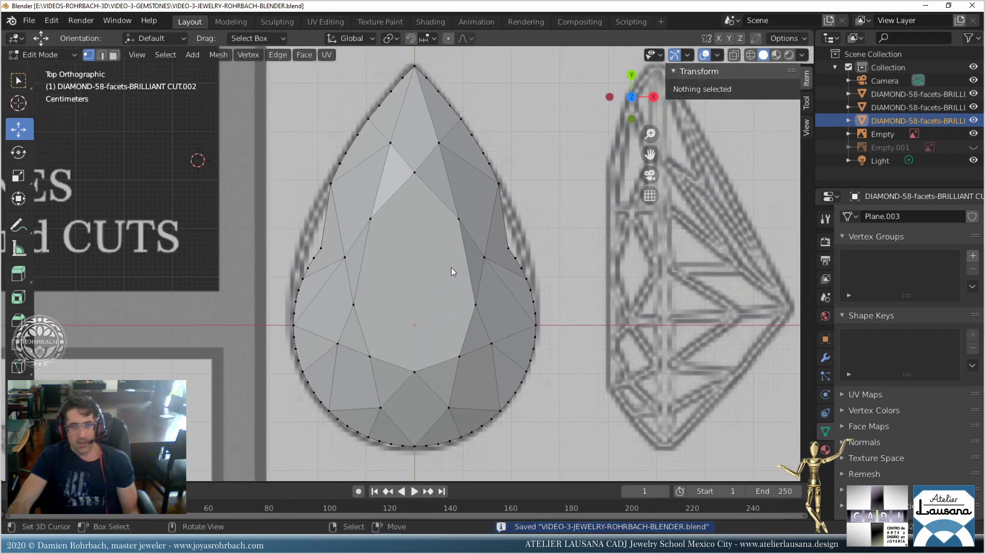
key("x")
key("Escape")
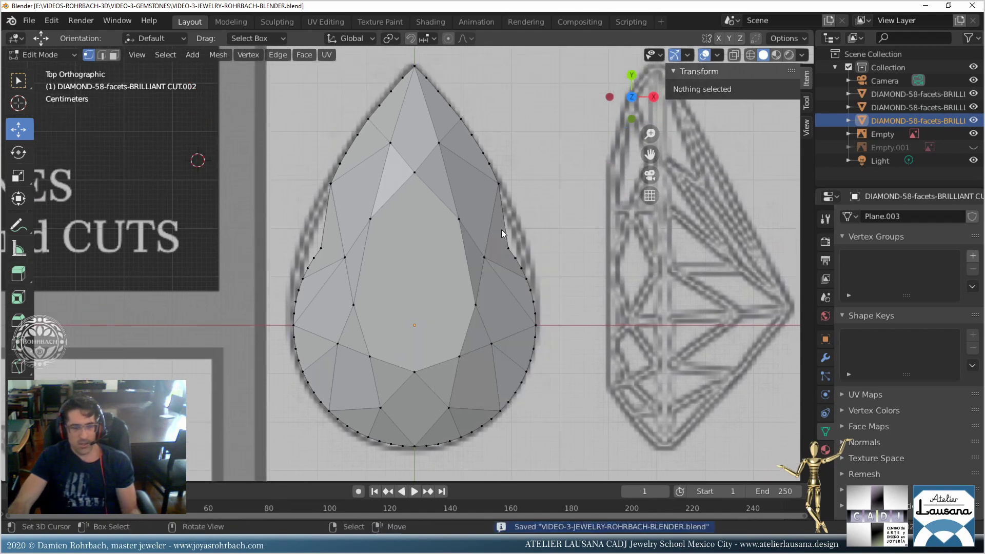
key("c")
key("Escape")
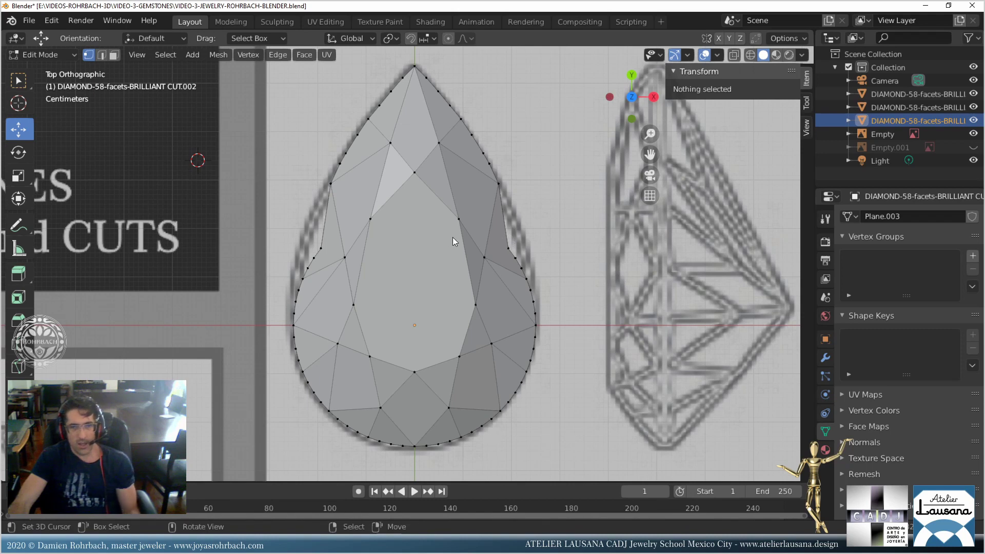
Save the file again and turn on X-ray display to see the pear drawing through the mesh.
middle_click_drag(434, 217, 447, 232, "shift")
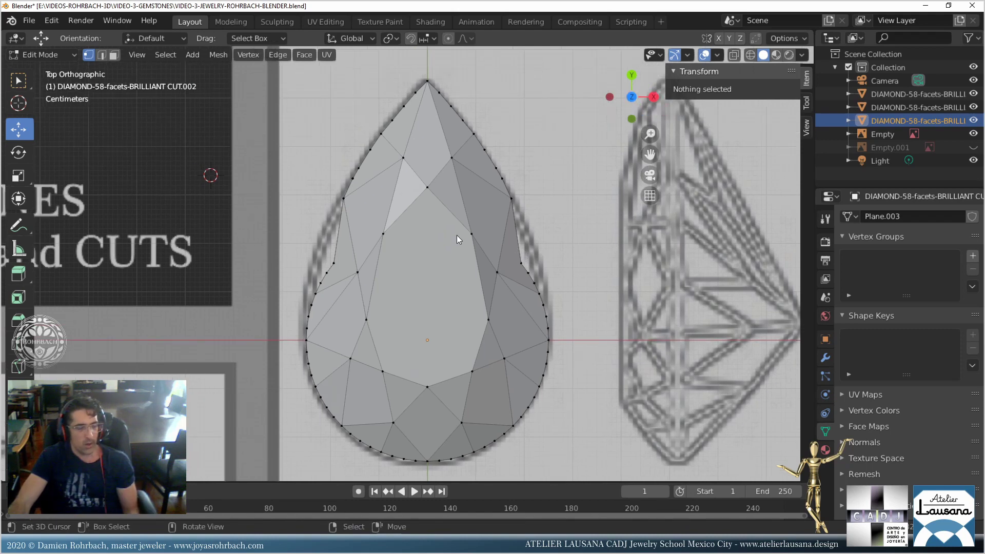
key("ctrl+s")
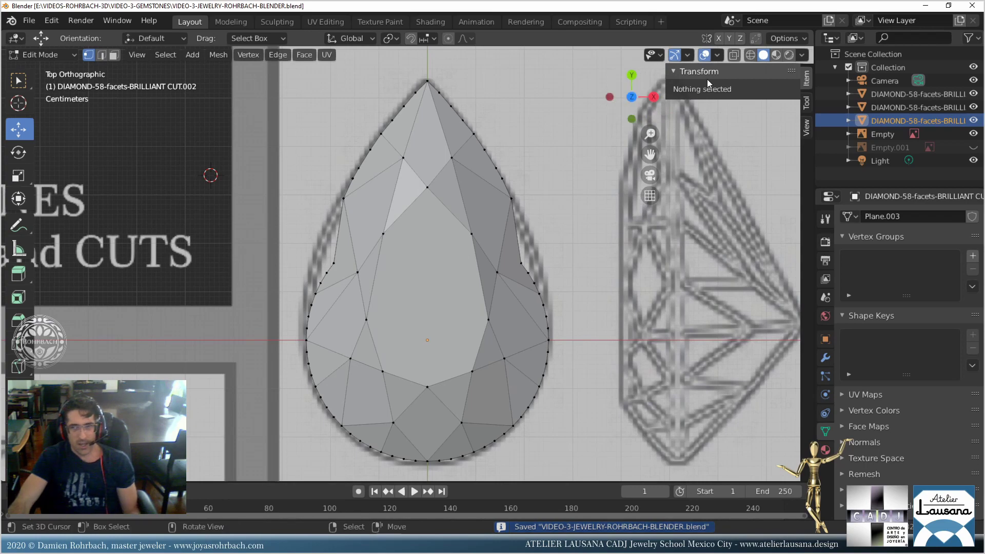
left_click(735, 56)
left_click(734, 55)
key("alt+z")
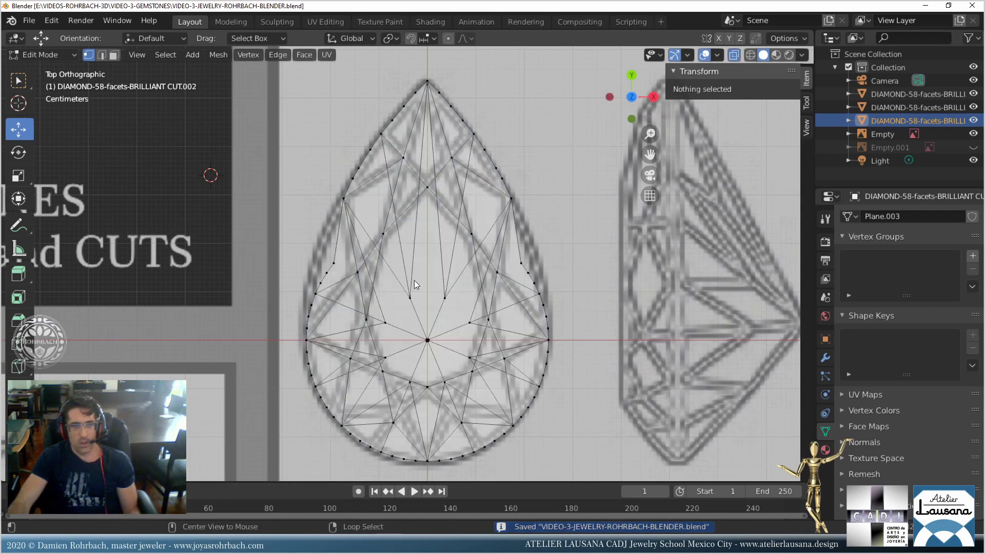
Circle-select the girdle vertices at the inward dents on both sides and move them to about 0.249 m in Y.
scroll(334, 267, "up", 2)
key("c")
left_click(313, 263)
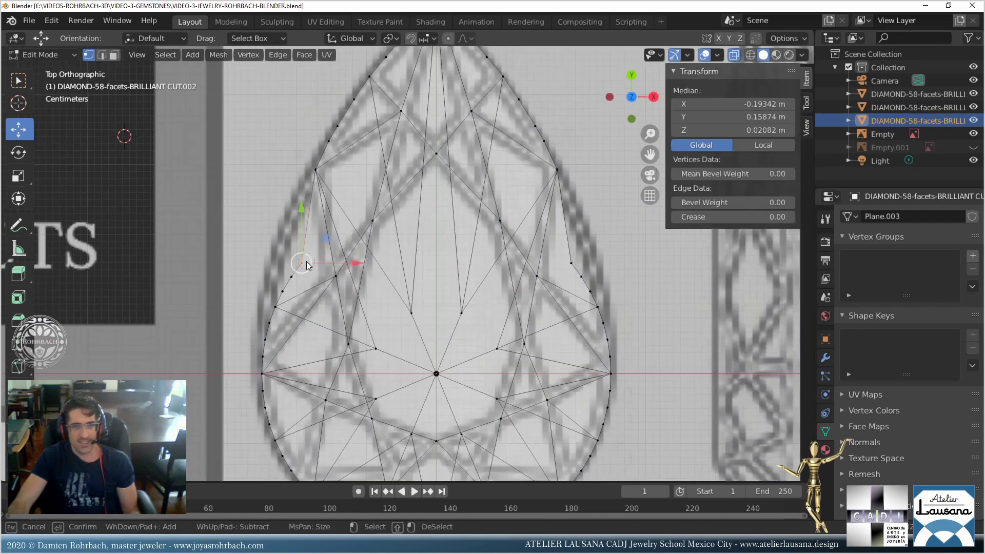
left_click(565, 263)
key("Escape")
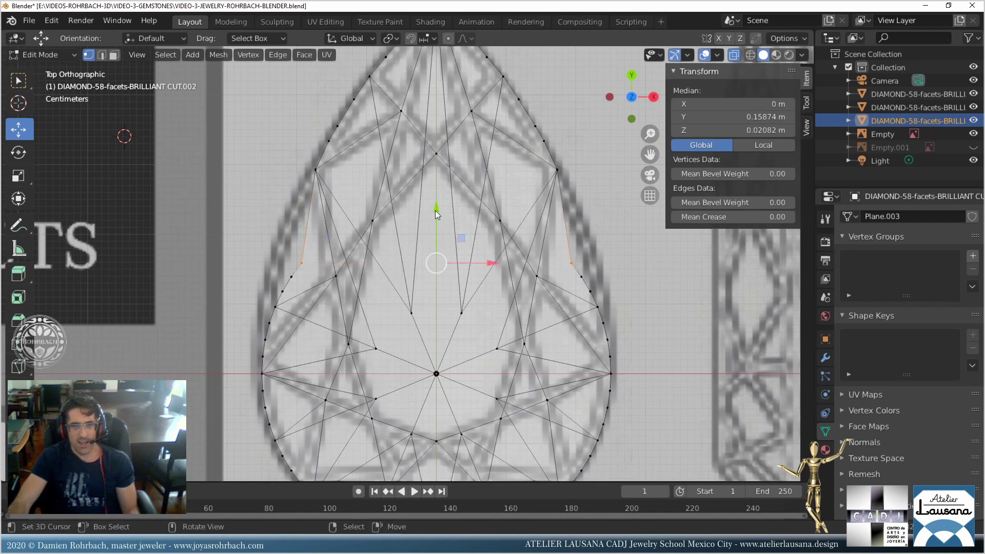
key("g")
left_click(432, 148)
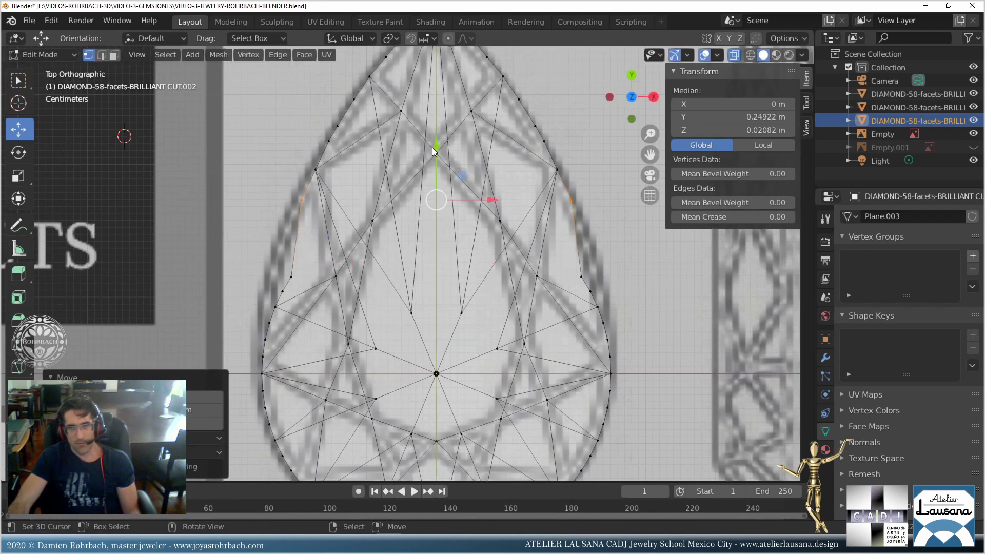
Circle-select the upper of the two girdle vertices left in the dent on each side and move the pair upward along Y.
key("alt+a")
key("c")
left_click(295, 281)
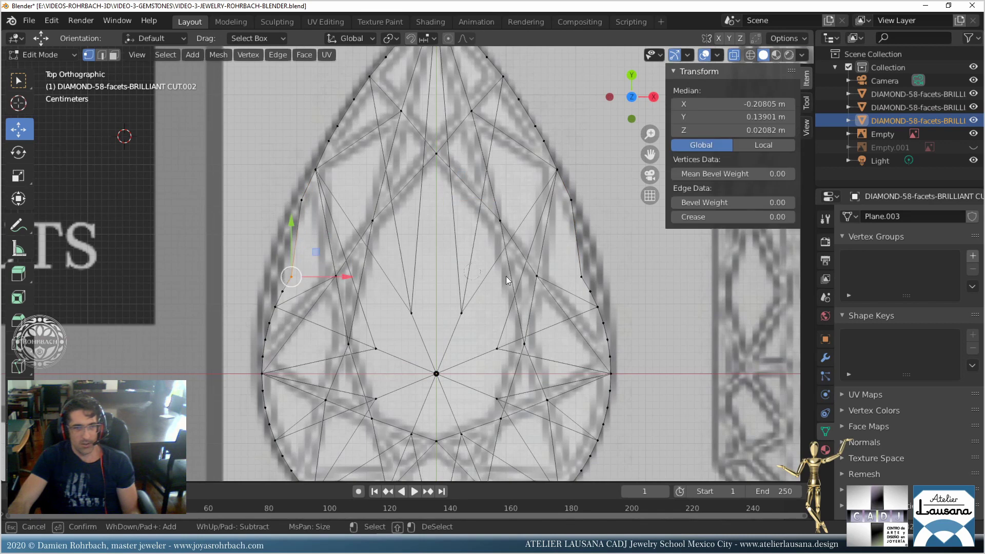
left_click(578, 273)
key("Escape")
key("g")
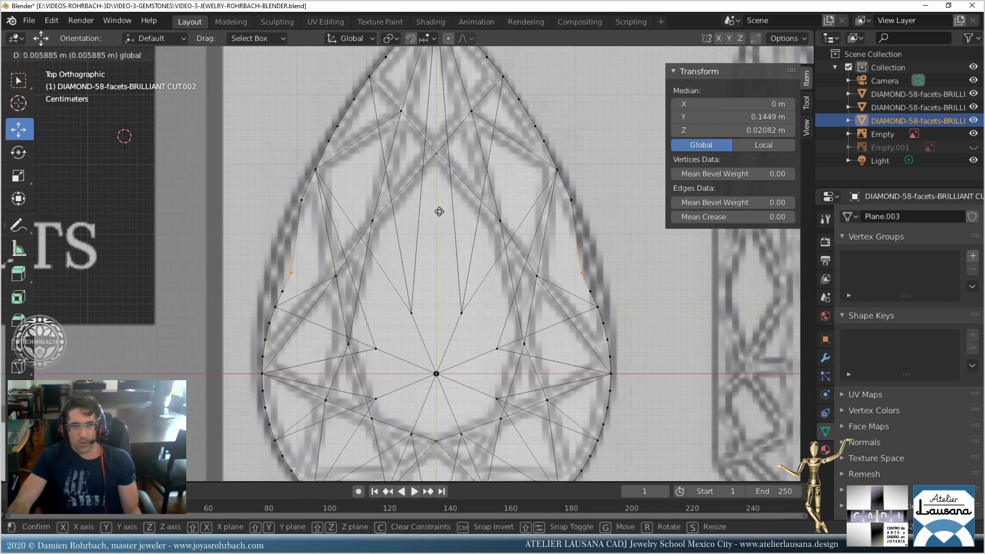
left_click(447, 213)
Circle-select the remaining girdle vertex in the dent on each side and move the pair to about 0.17 m in Y.
key("alt+a")
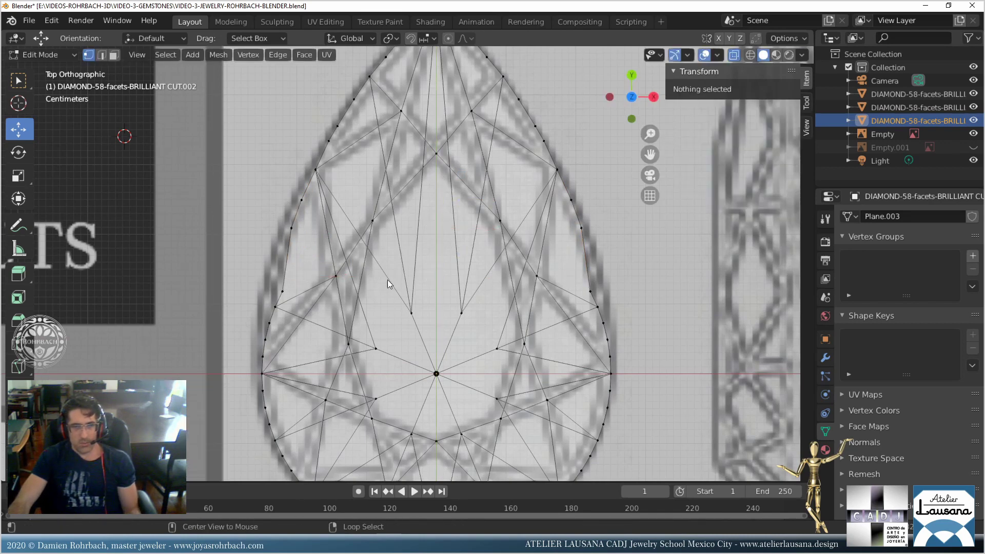
key("c")
left_click(284, 288)
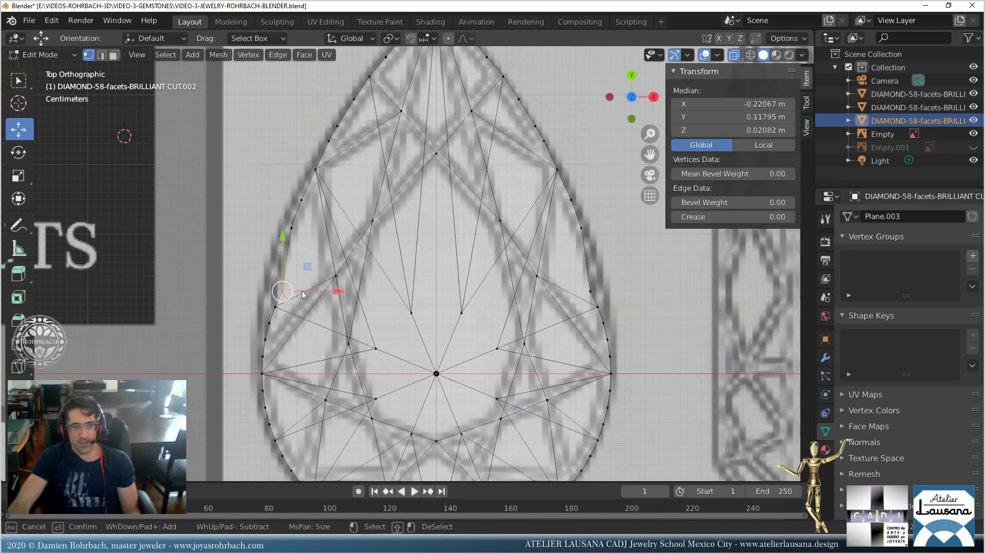
left_click(584, 287)
key("Escape")
key("g")
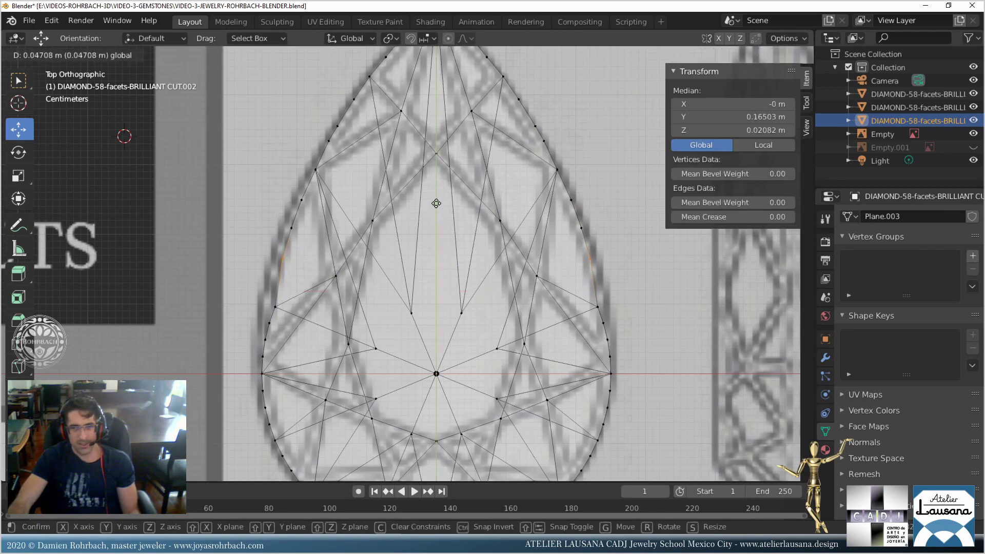
left_click(435, 201)
key("alt+a")
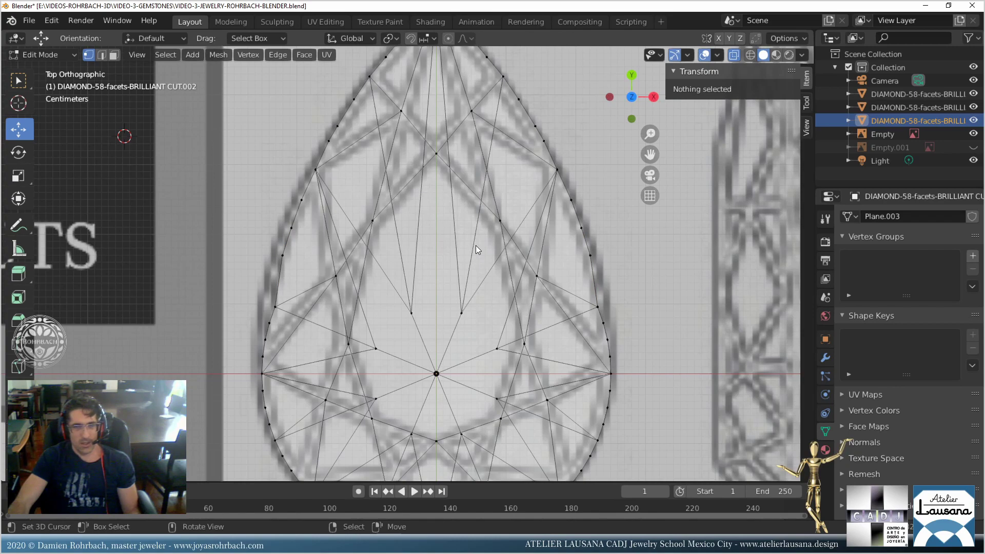
Examine the girdle outline and rounded end against the pear drawing, alternating between X-ray and solid display.
key("alt+z")
key("alt+z")
scroll(467, 261, "down", 2, "shift")
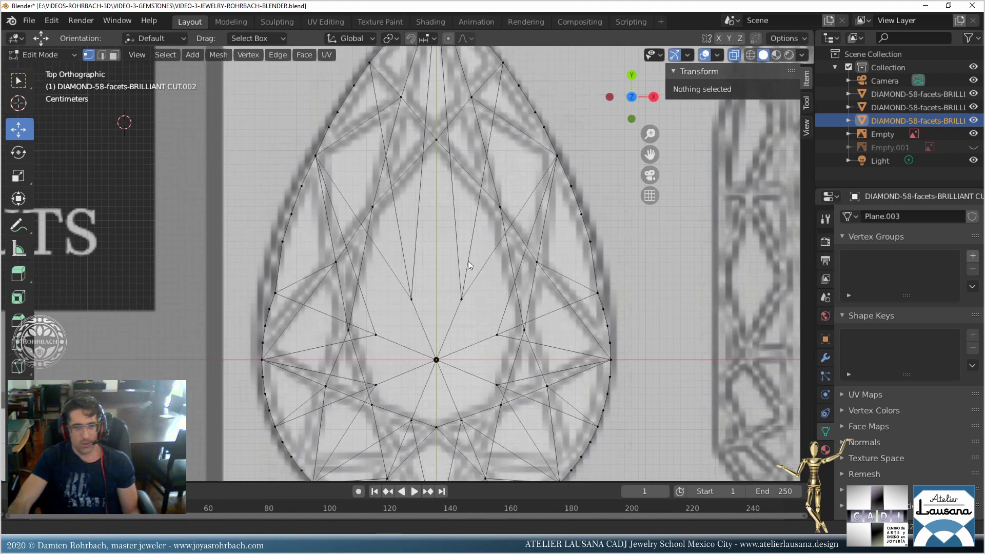
scroll(468, 261, "down", 10, "shift")
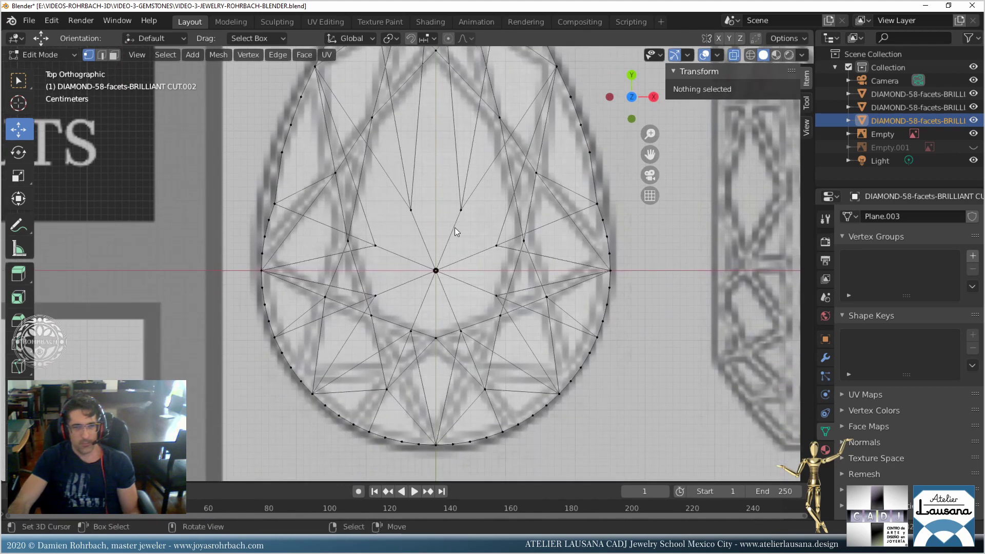
key("alt+z")
key("alt+z")
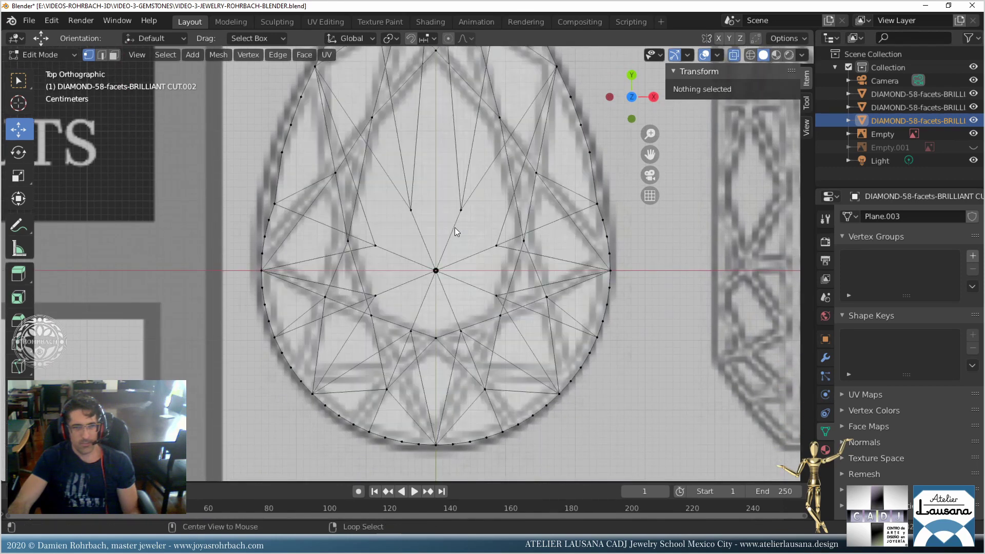
key("alt+z")
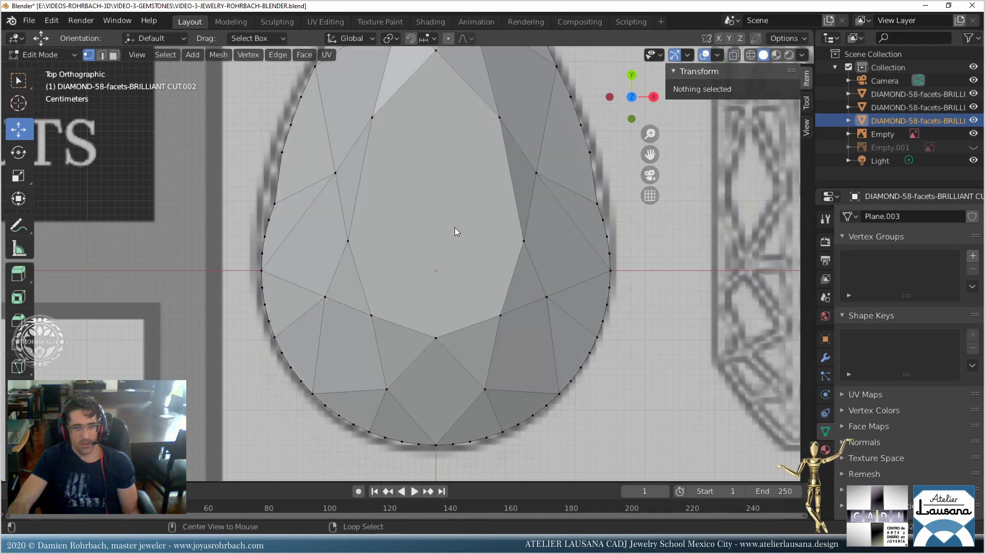
key("alt+z")
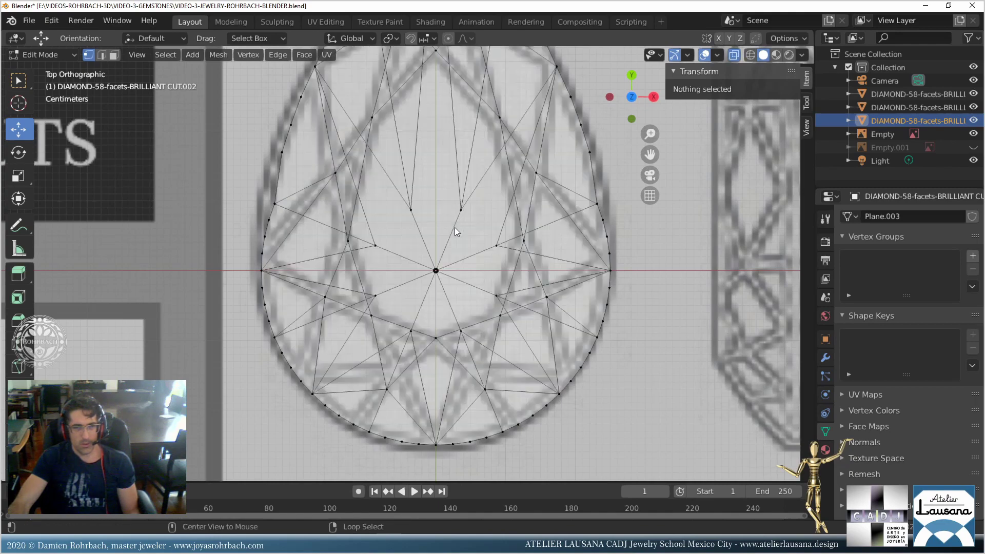
scroll(454, 228, "down", 3)
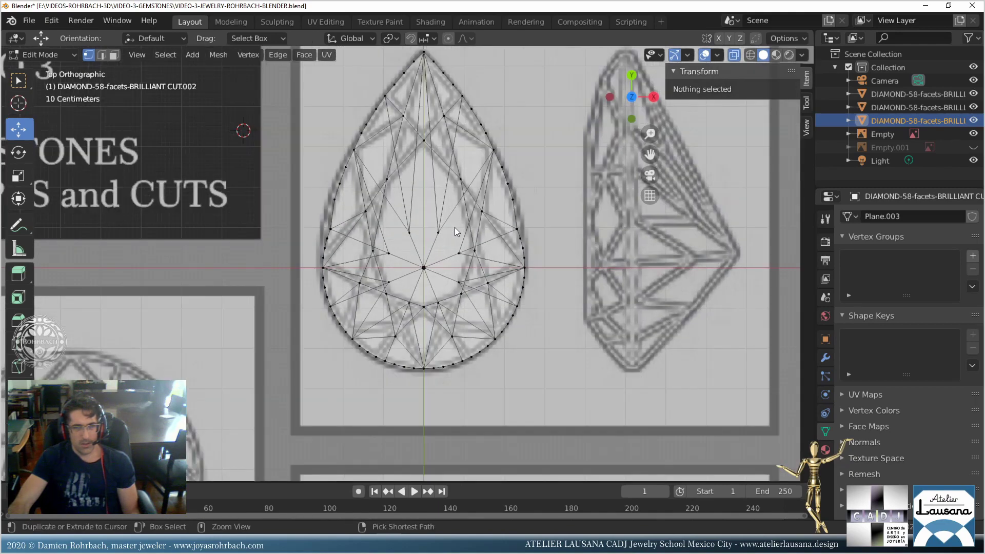
Save the file and compare the gem's crown facets with the pear drawing in X-ray and solid display.
key("ctrl+s")
scroll(455, 227, "up", 1)
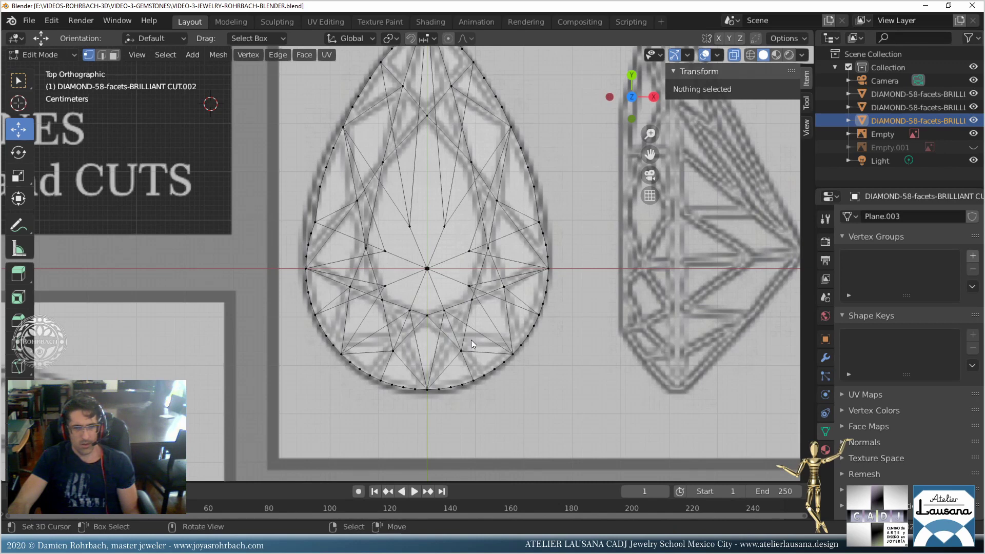
middle_click(465, 288, "alt")
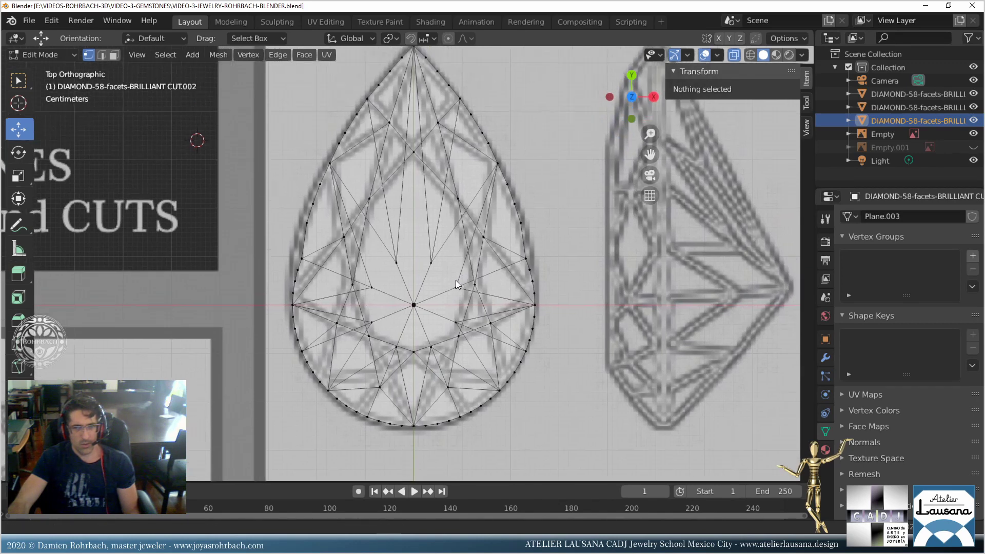
key("alt+z")
key("alt+z")
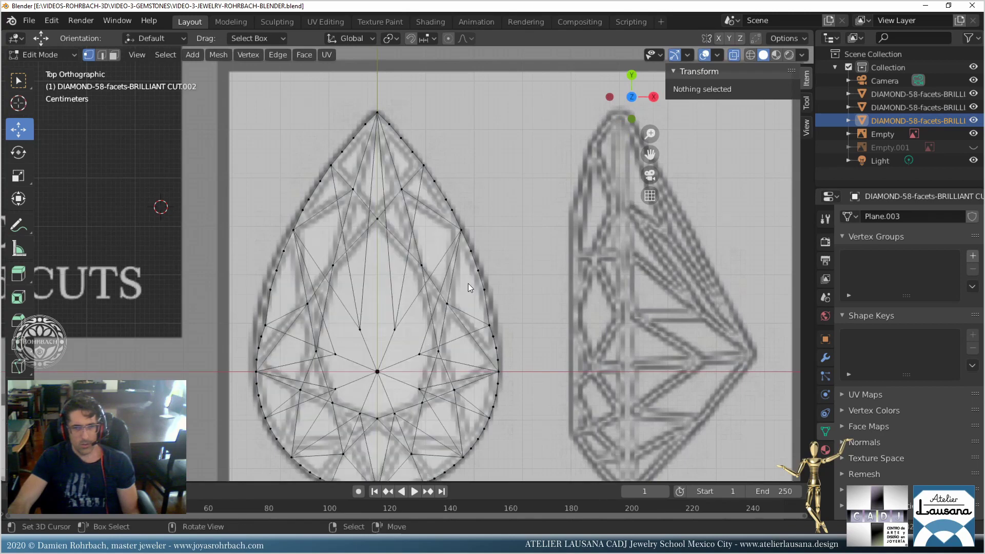
scroll(441, 356, "down", 5, "shift")
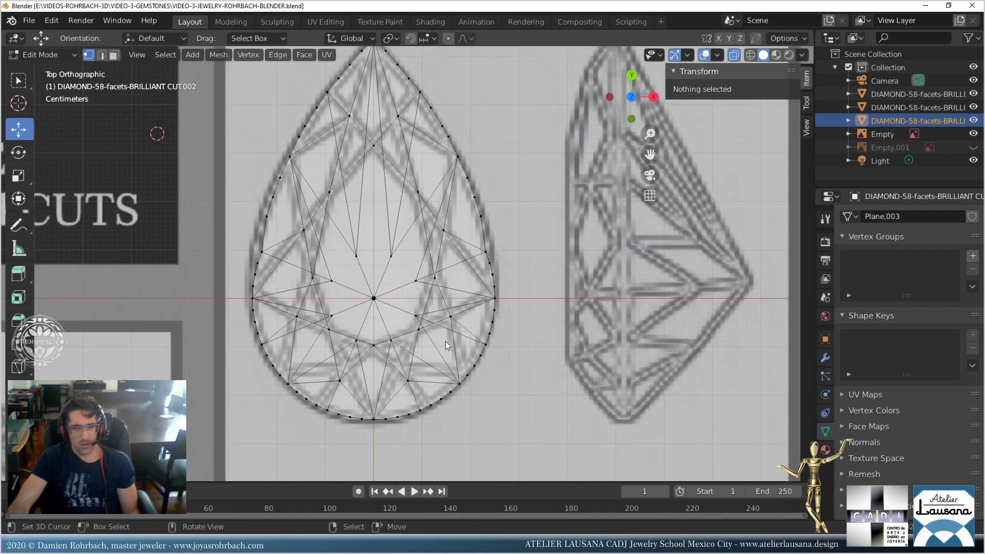
key("alt+z")
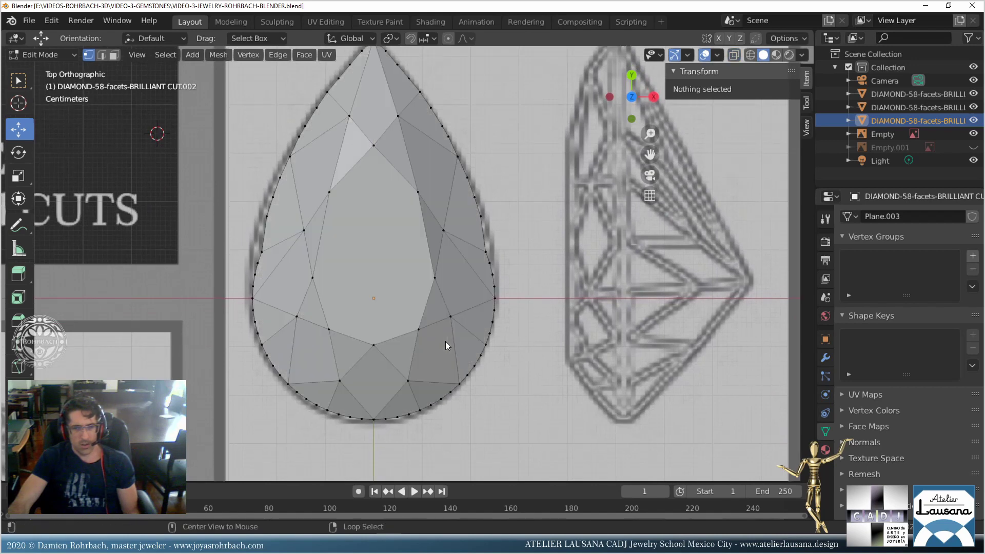
key("alt+z")
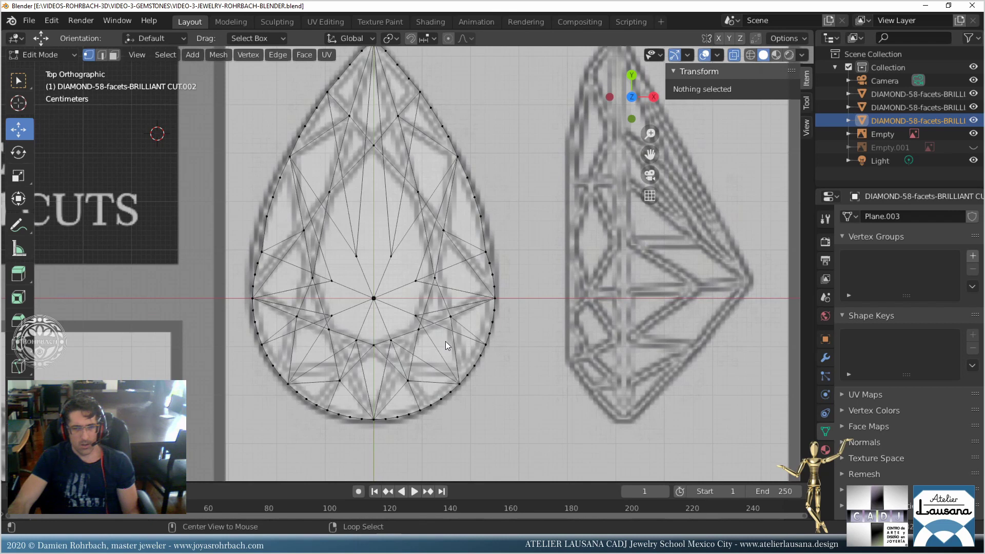
Select the two crown vertices nearest the rounded end, move them to about -0.148 m in Y and scale them closer together along X.
key("alt+z")
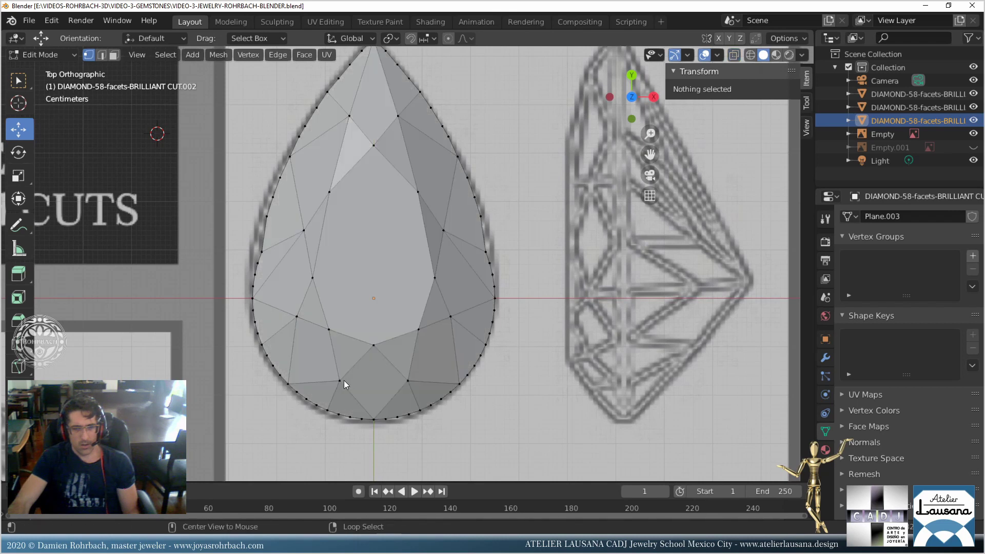
left_click(339, 380)
left_click(412, 374, "shift")
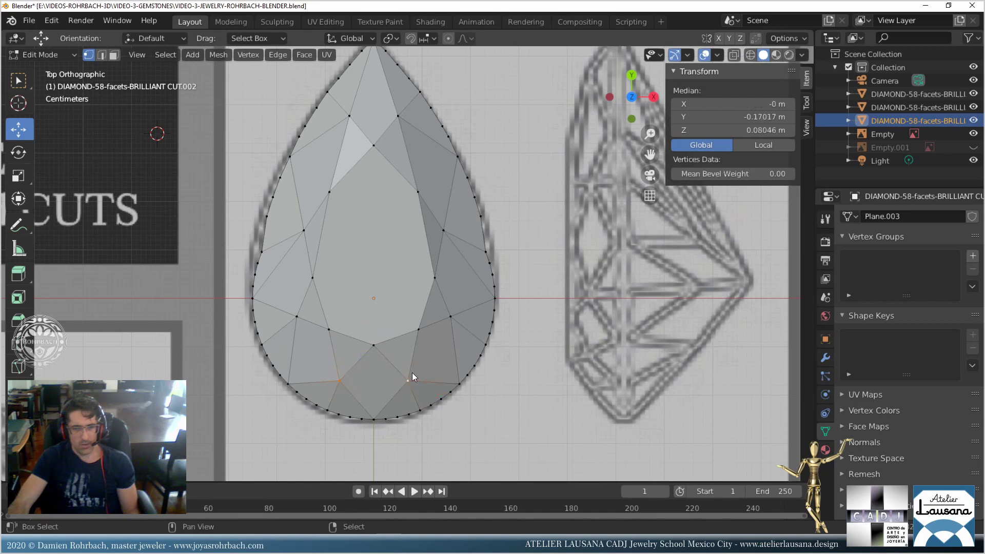
key("alt+z")
key("g")
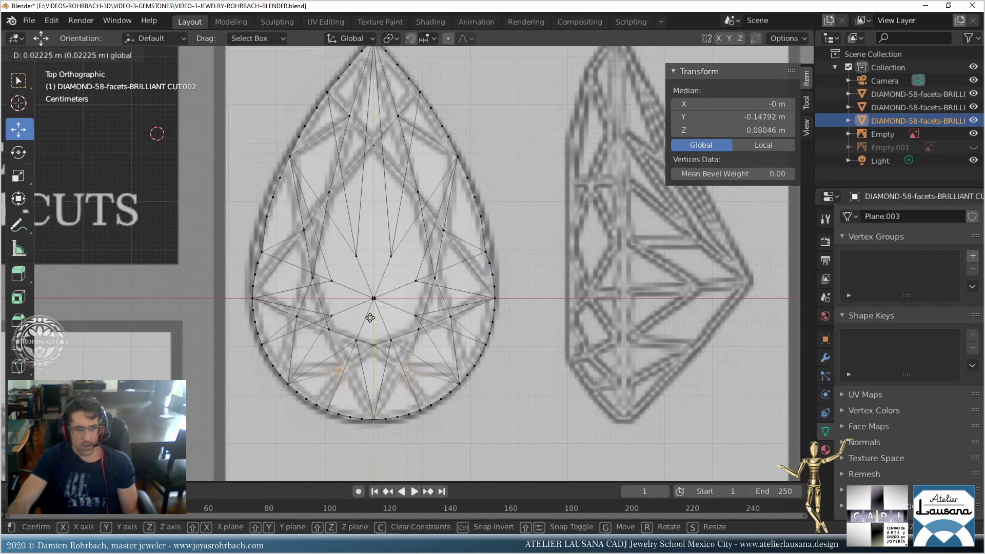
left_click(370, 318)
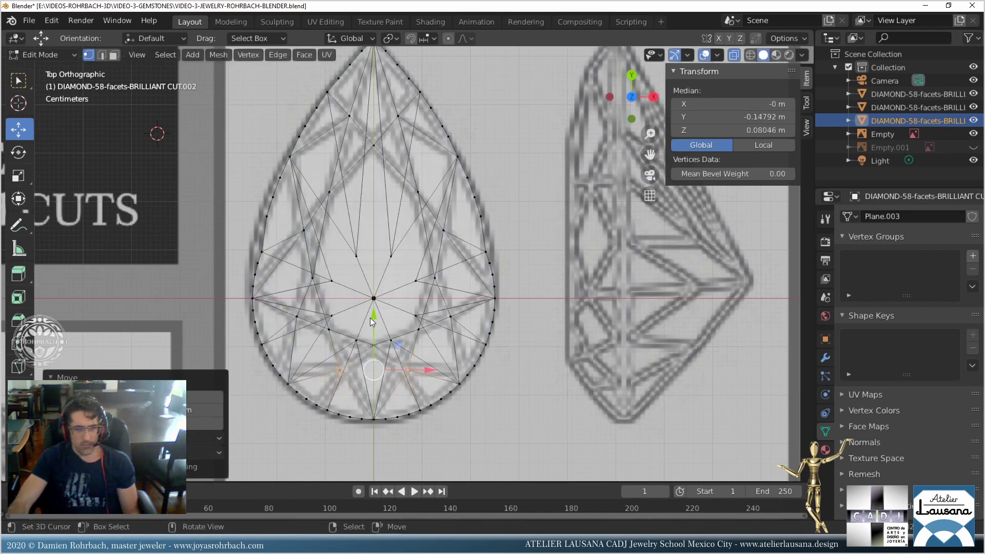
key("s")
key("x")
left_click(448, 332)
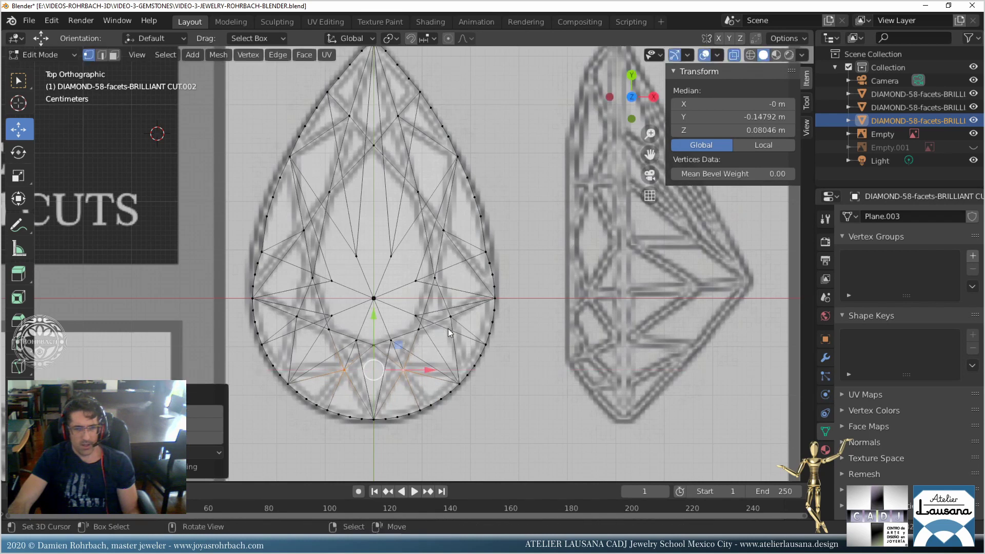
key("alt")
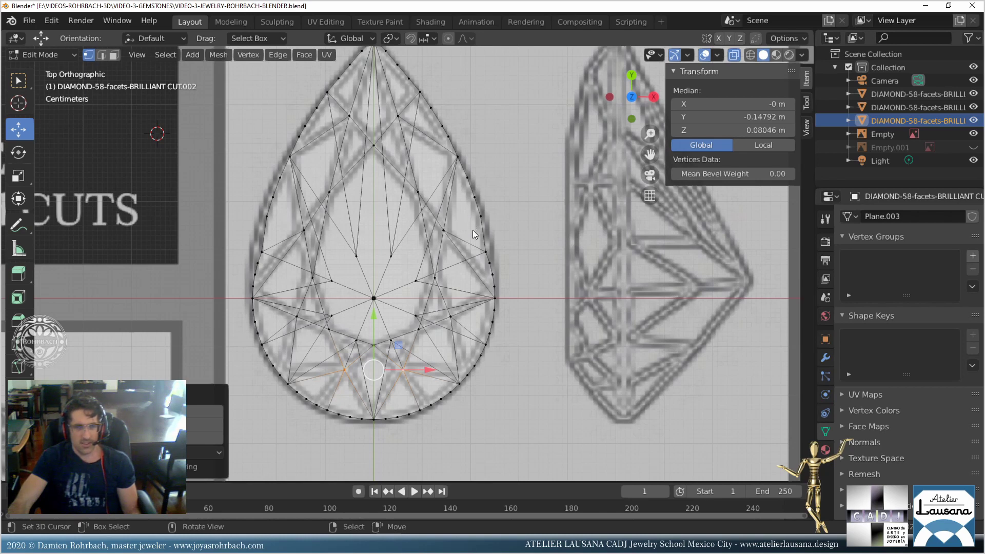
Save the file and check the adjusted rounded-end facets against the drawing with X-ray display on and off.
key("ctrl+s")
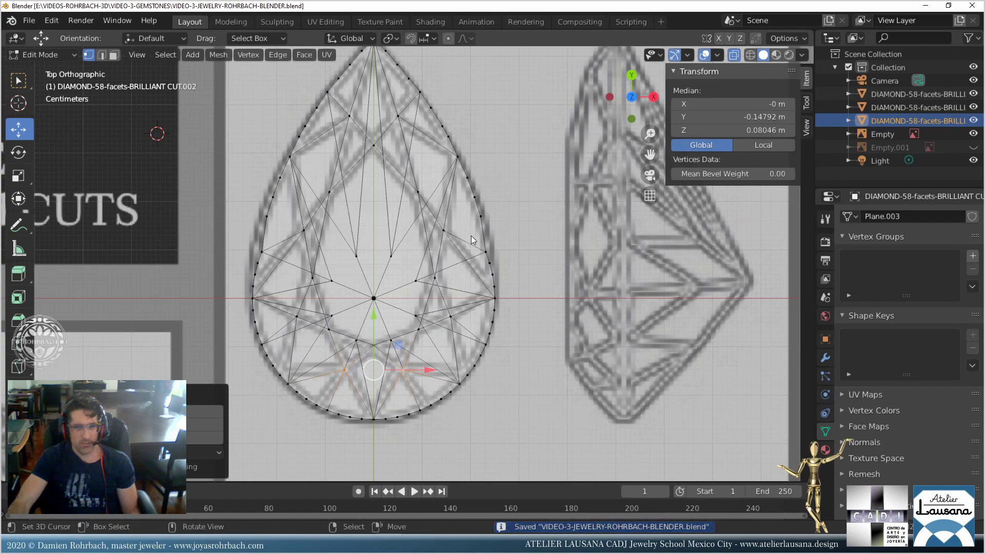
key("alt+z")
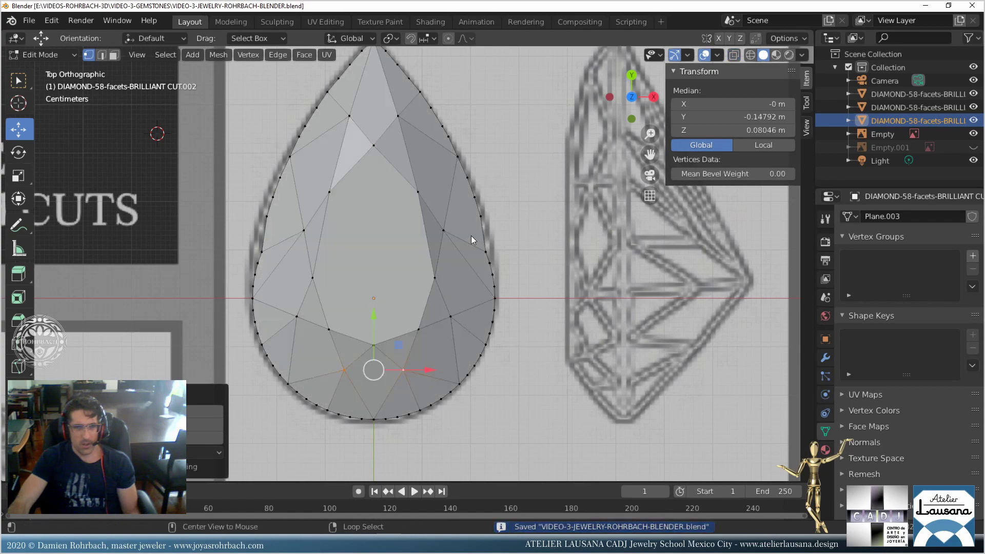
key("alt+z")
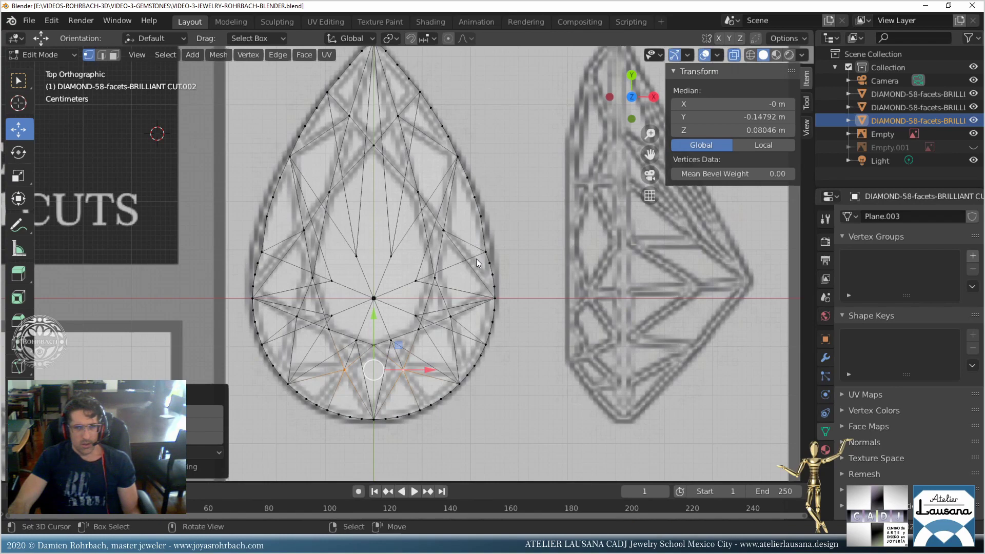
key("alt+z")
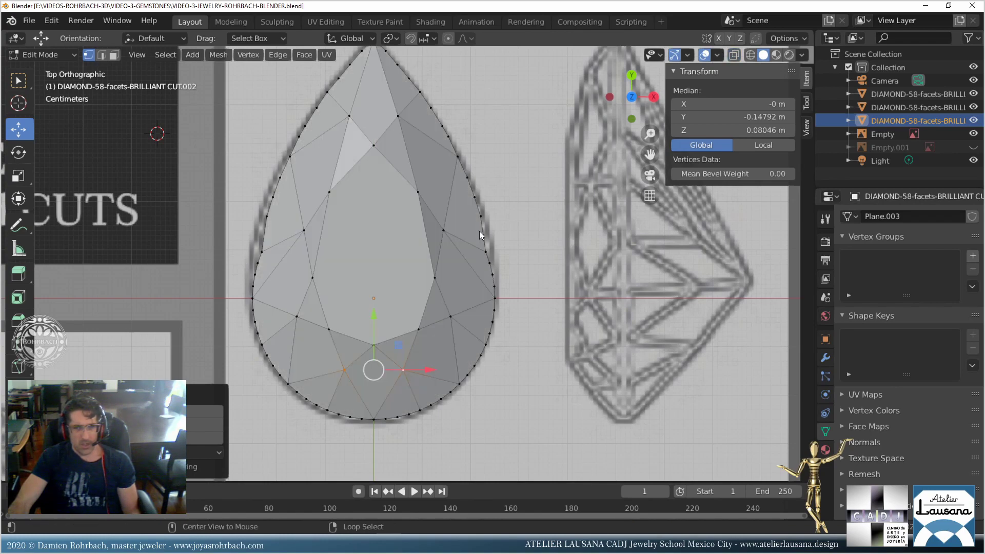
key("alt+z")
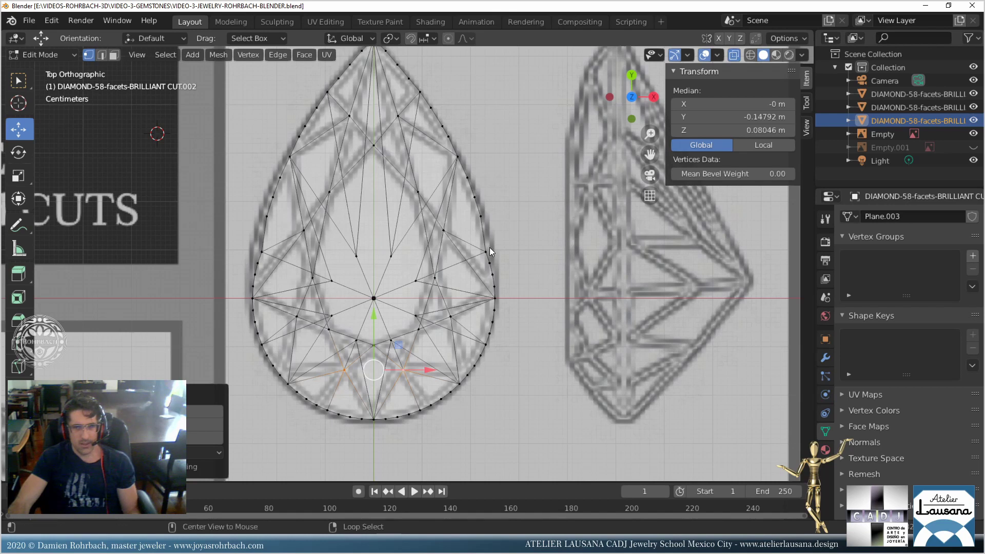
key("alt+z")
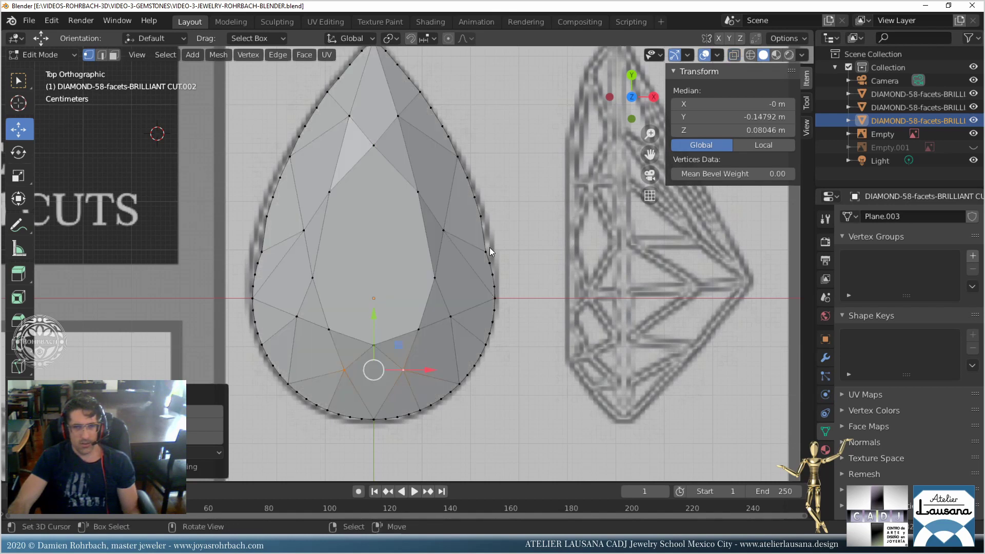
Switch to face selection, select the two adjacent crown facets along the girdle above the X axis on the +X side, and inspect them from the top.
middle_click_drag(488, 291, 405, 266)
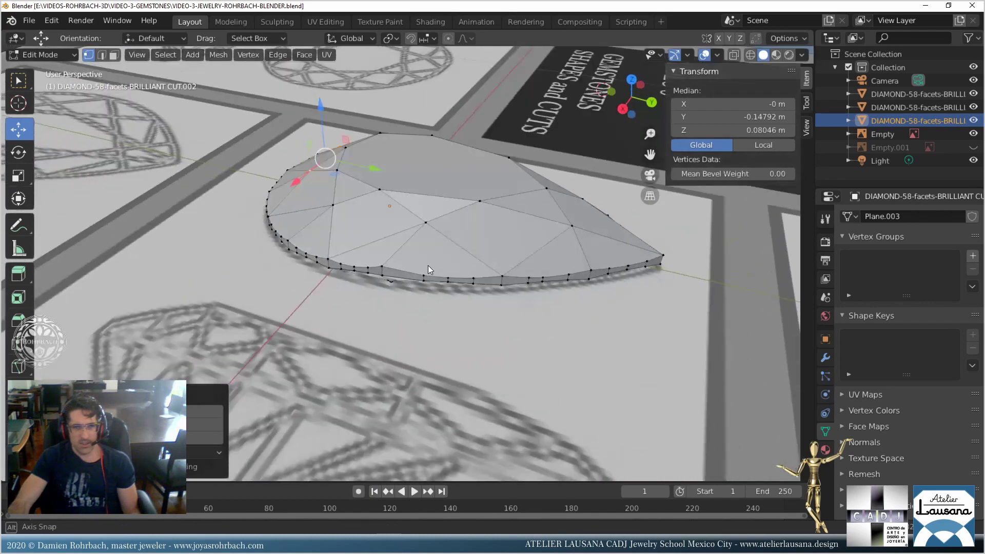
scroll(383, 260, "up", 3)
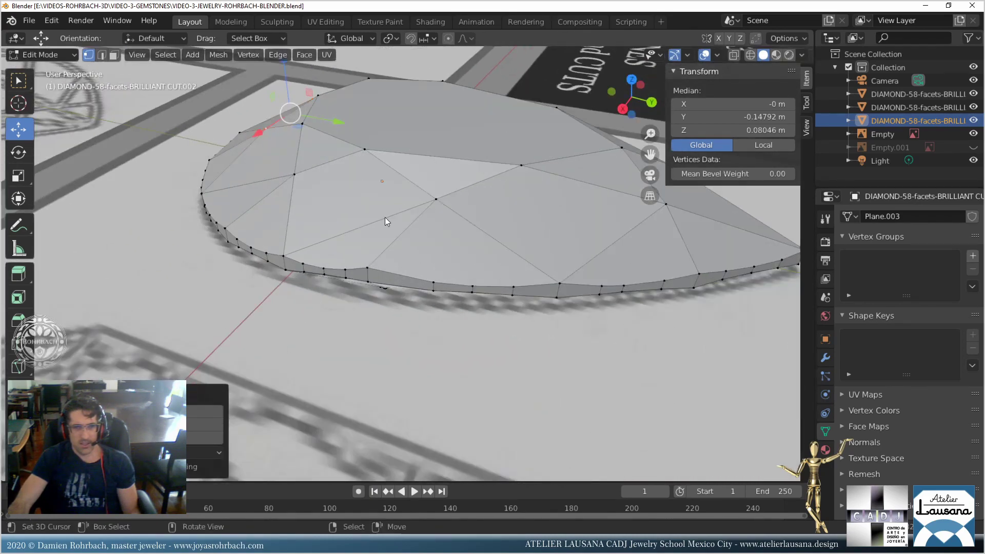
key("3")
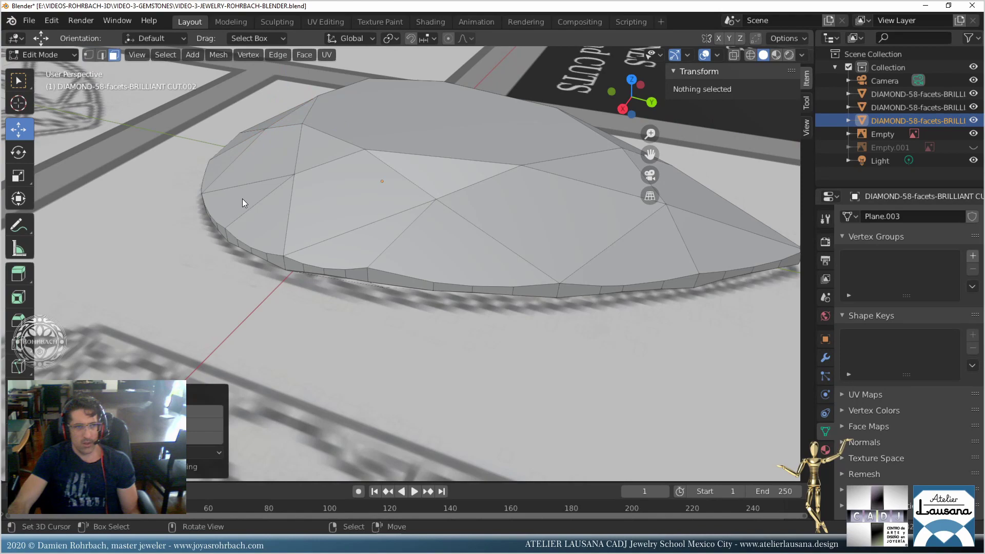
left_click(366, 251)
left_click(454, 260, "shift")
middle_click_drag(403, 325, 428, 316)
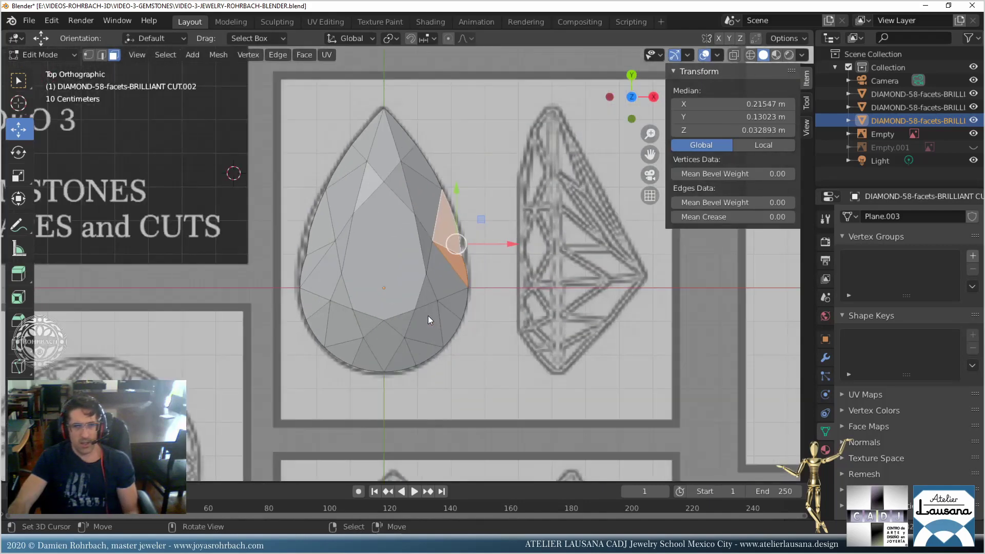
scroll(380, 251, "up", 3)
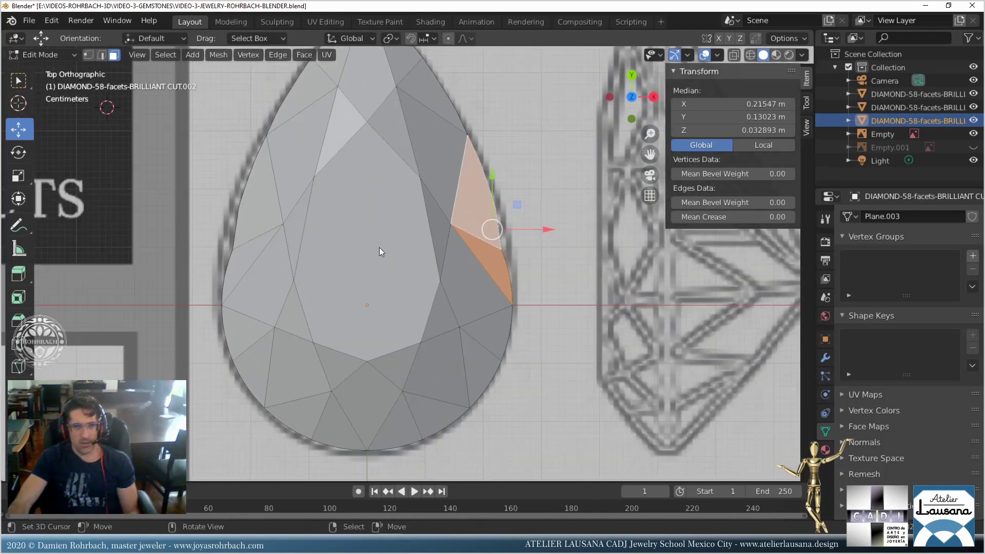
In vertex selection with X-ray display, select the two mirrored girdle corner vertices above the X axis and move them along Y toward the pointed end.
left_click(89, 55)
key("alt+z")
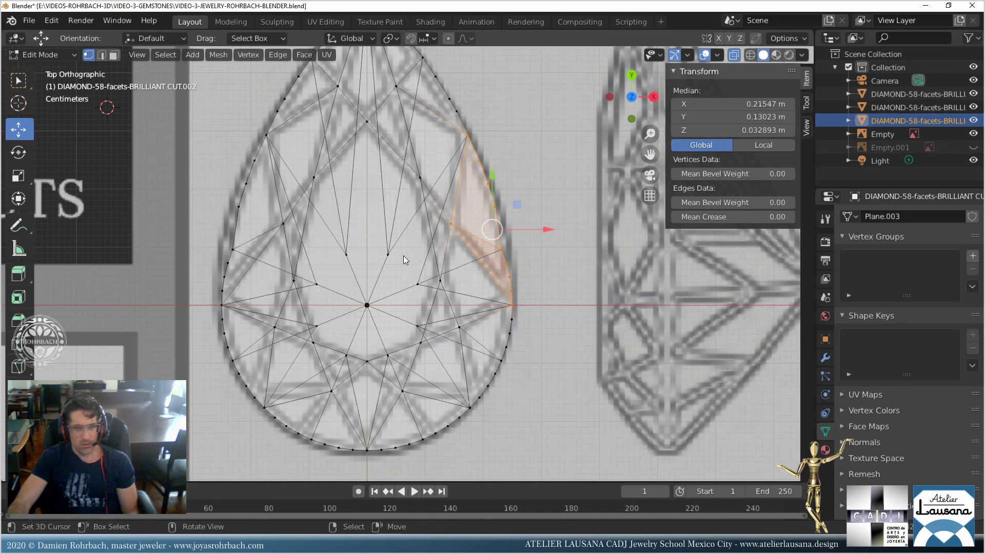
key("alt+a")
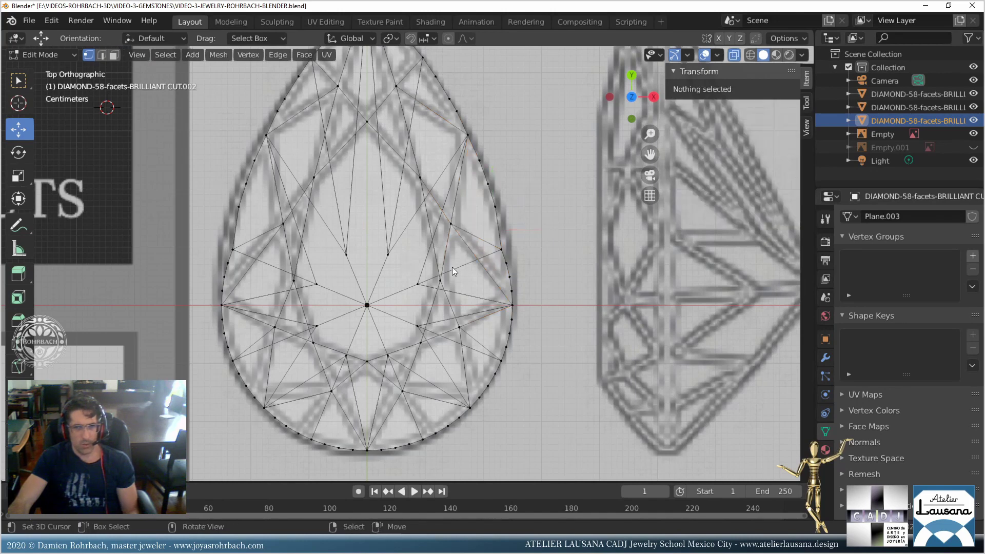
key("c")
left_click(500, 245)
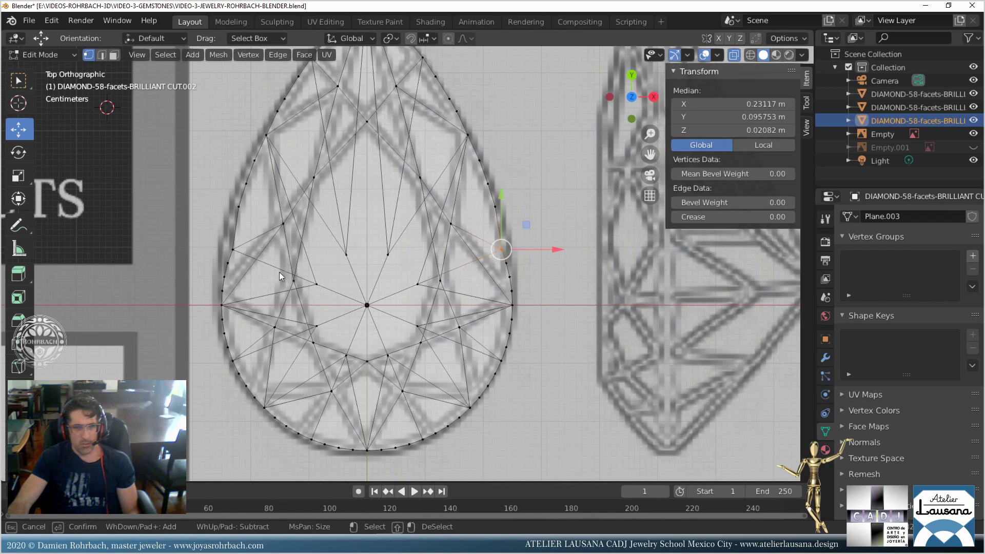
left_click(242, 254)
right_click(367, 259)
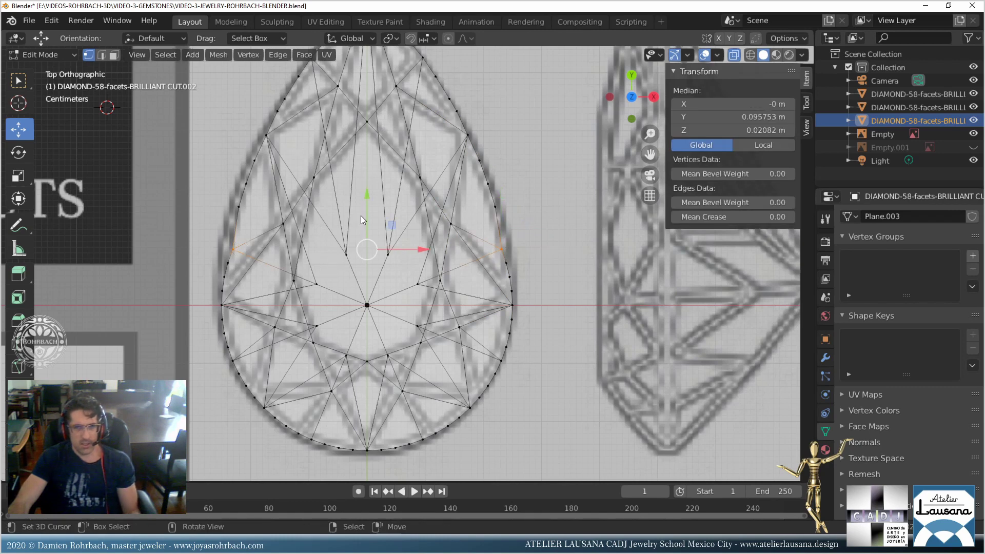
left_click_drag(367, 198, 368, 178)
key("alt+a")
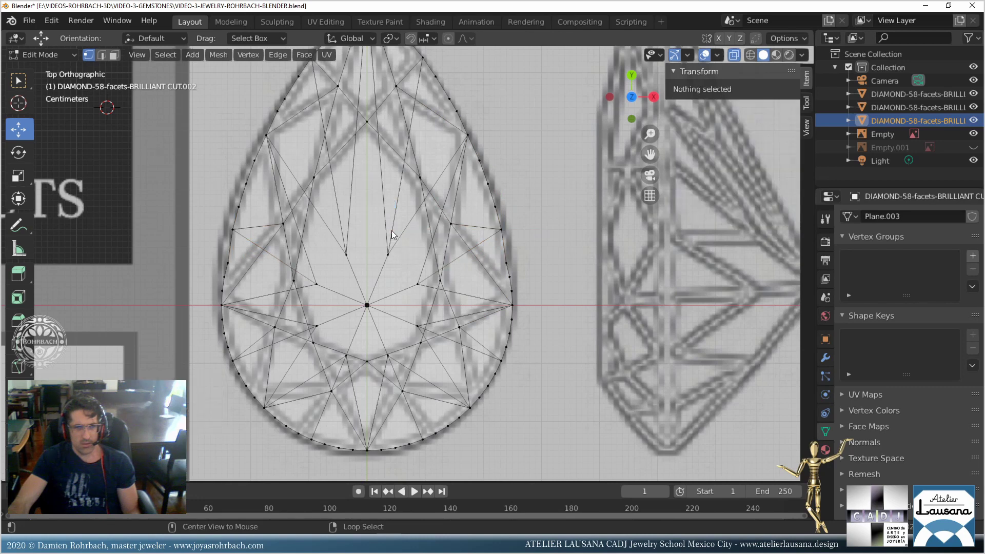
Select the mirrored pair of girdle vertices just below the moved corners and move them to about 0.091 m in Y.
key("c")
left_click(230, 259)
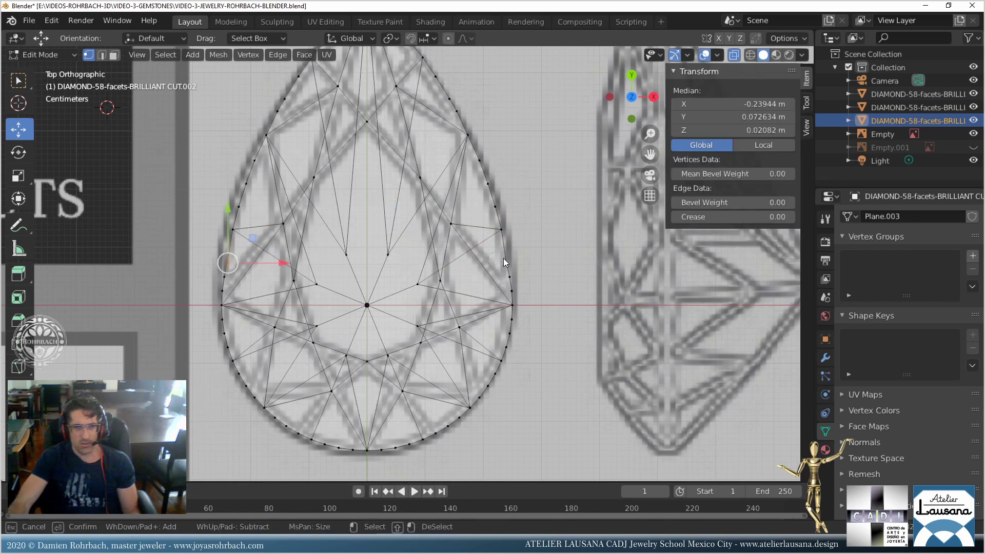
left_click(504, 259)
key("Escape")
left_click_drag(366, 214, 375, 203)
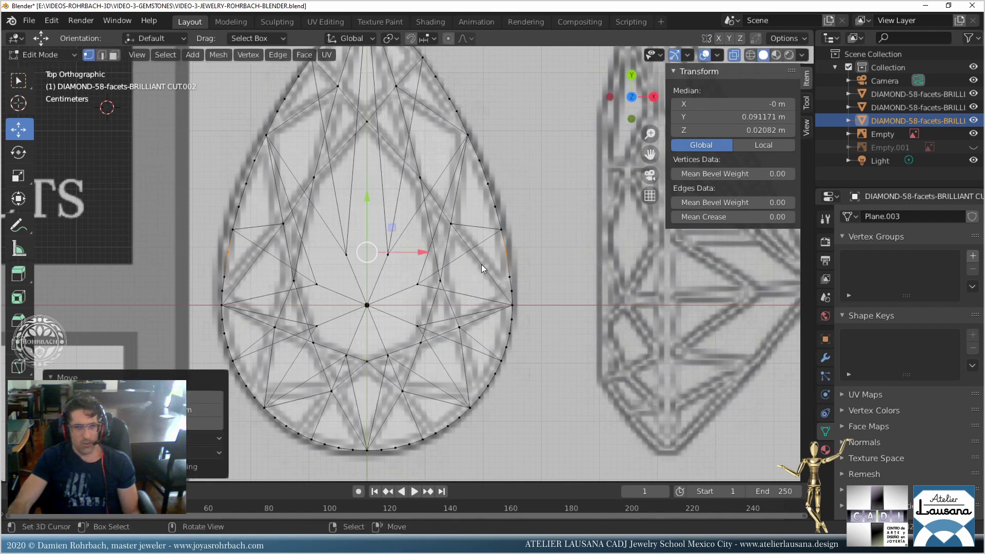
key("alt+a")
Select the following pair of girdle vertices, closer to the X axis, and move them slightly along Y toward the pointed end.
key("c")
left_click(231, 277)
left_click(506, 272)
key("Escape")
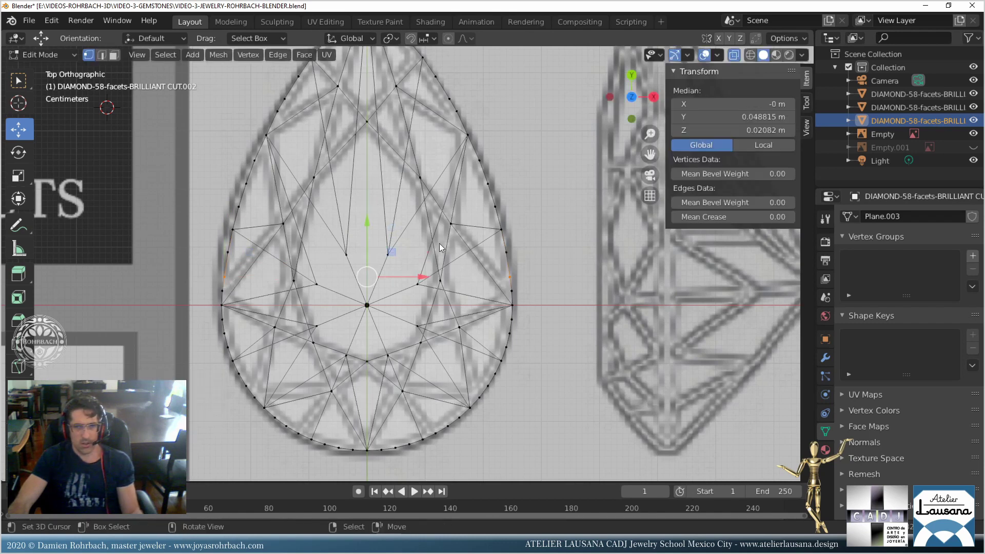
left_click_drag(369, 234, 368, 219)
left_click(377, 238)
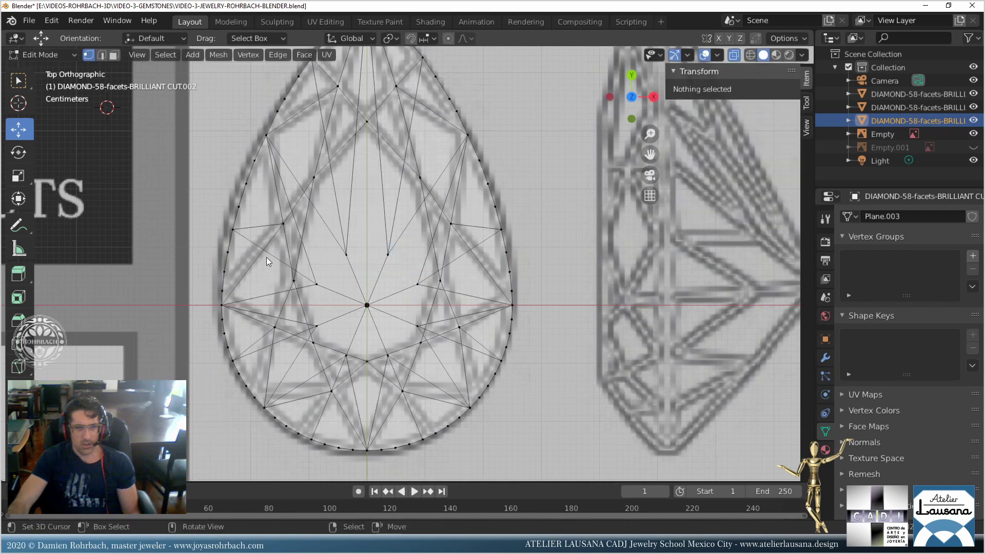
Select the girdle vertices on both flanks above the X axis and scale them outward along X by about 1.016.
key("c")
left_click_drag(226, 267, 254, 160)
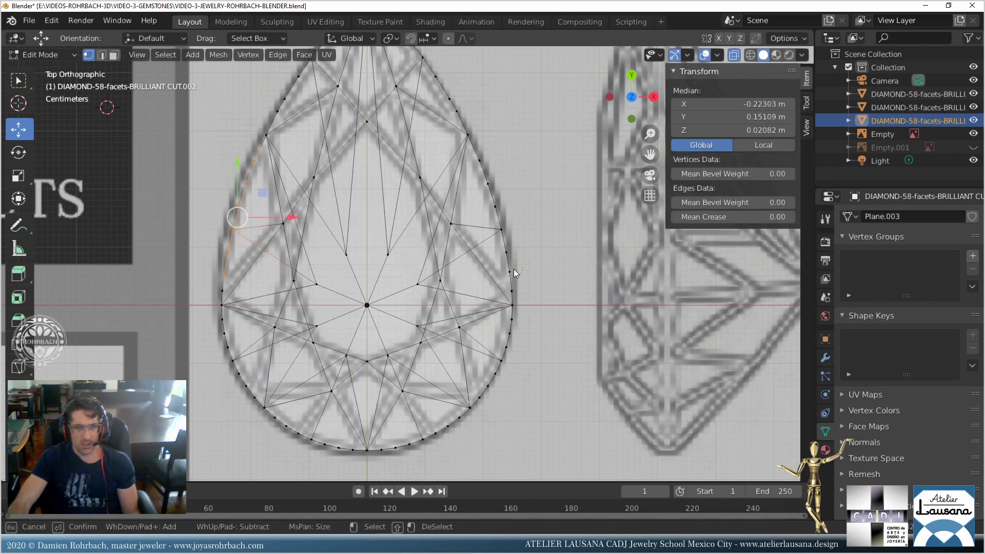
left_click_drag(513, 269, 483, 165)
right_click(501, 155)
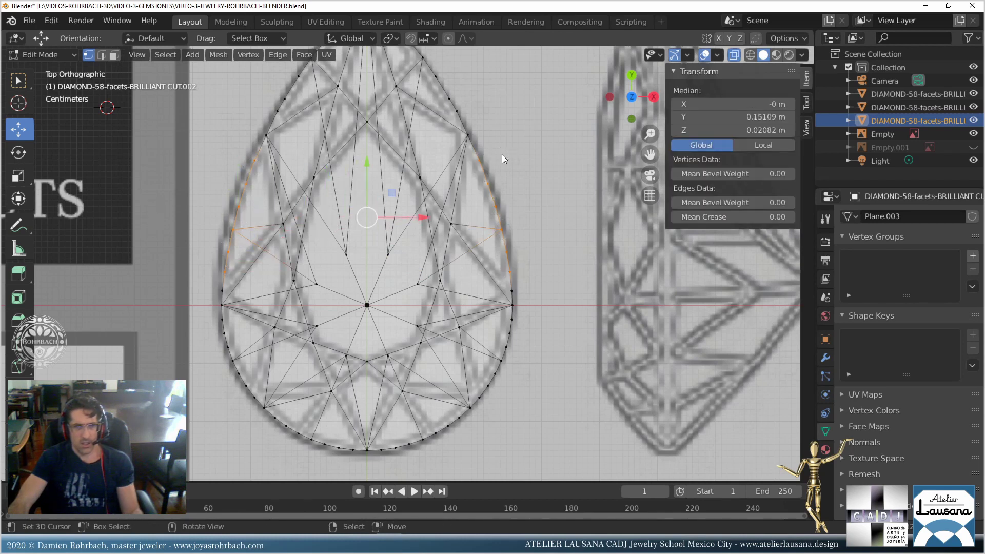
key("s")
key("x")
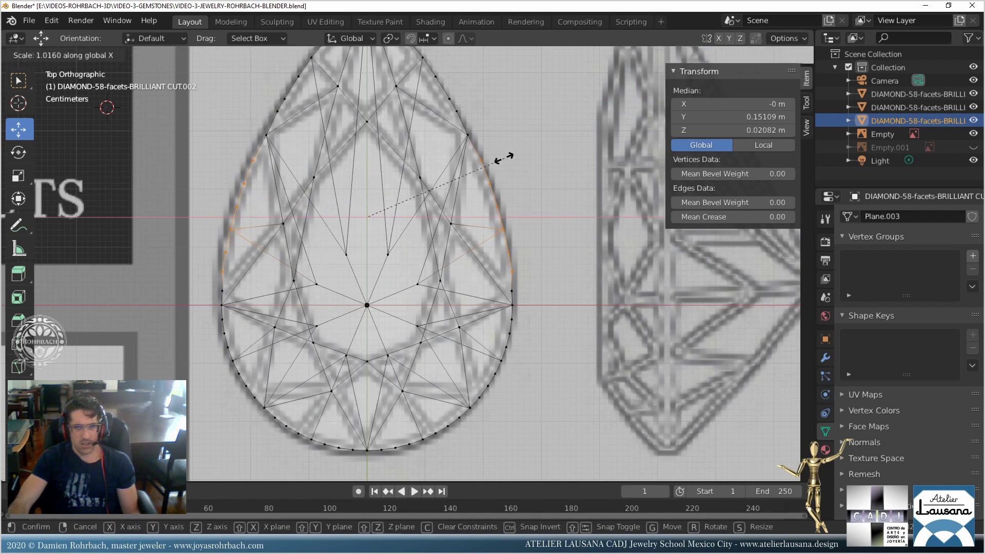
left_click(496, 160)
key("alt+a")
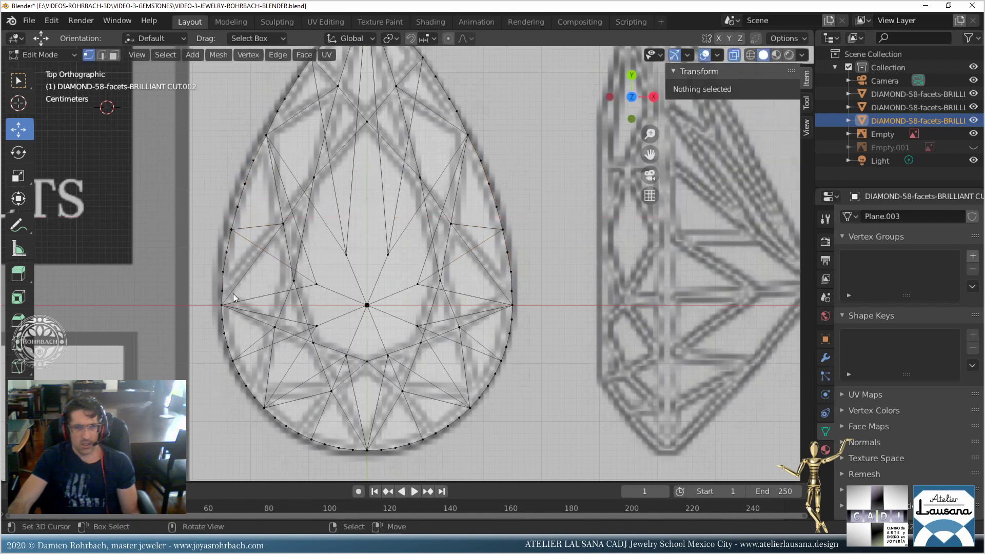
Select the girdle vertices at and just above the X axis on both sides and scale them outward along X by about 1.014.
key("c")
left_click(221, 298)
left_click(512, 302)
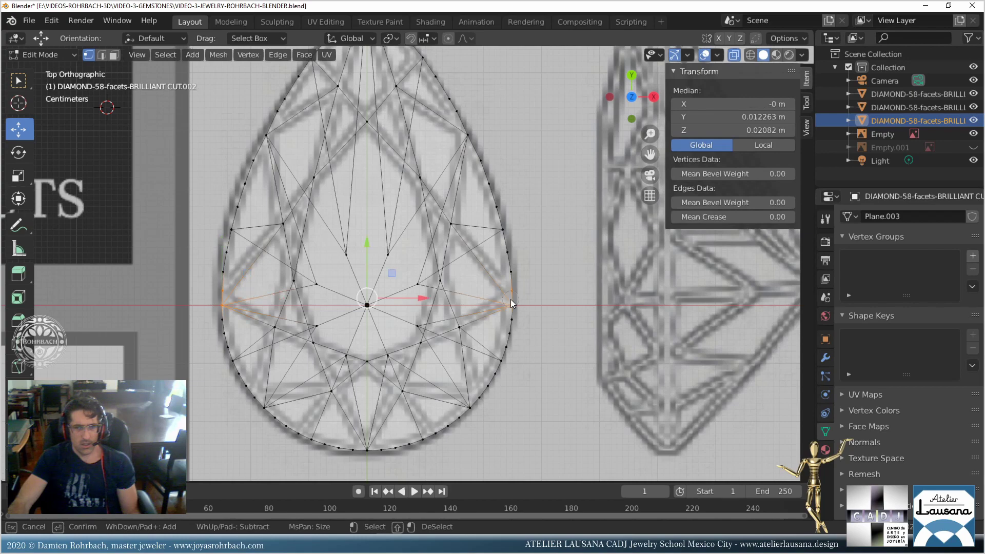
key("s")
key("x")
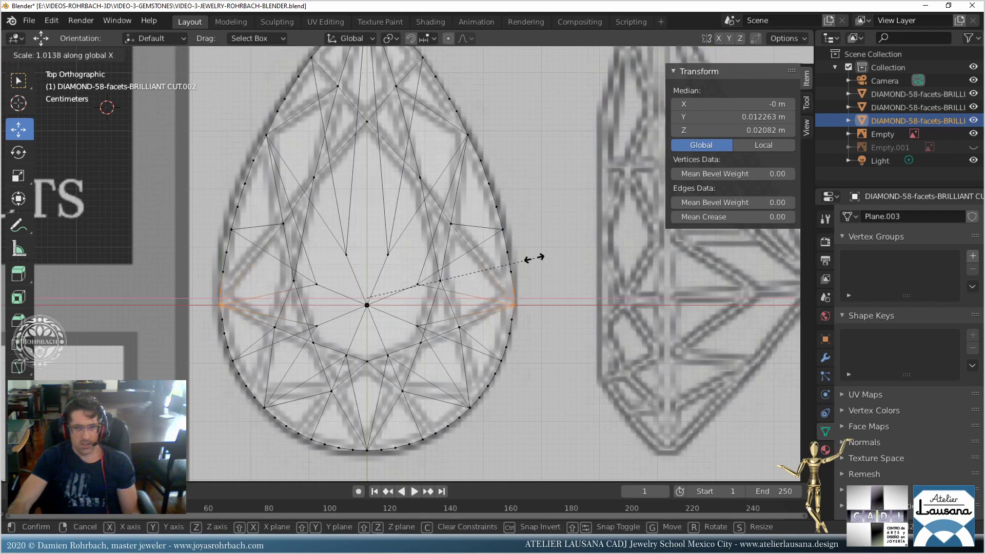
left_click(533, 258)
Compare the adjusted pear outline and crown facets with the drawing from the top, with X-ray display on and off.
scroll(518, 275, "down", 5)
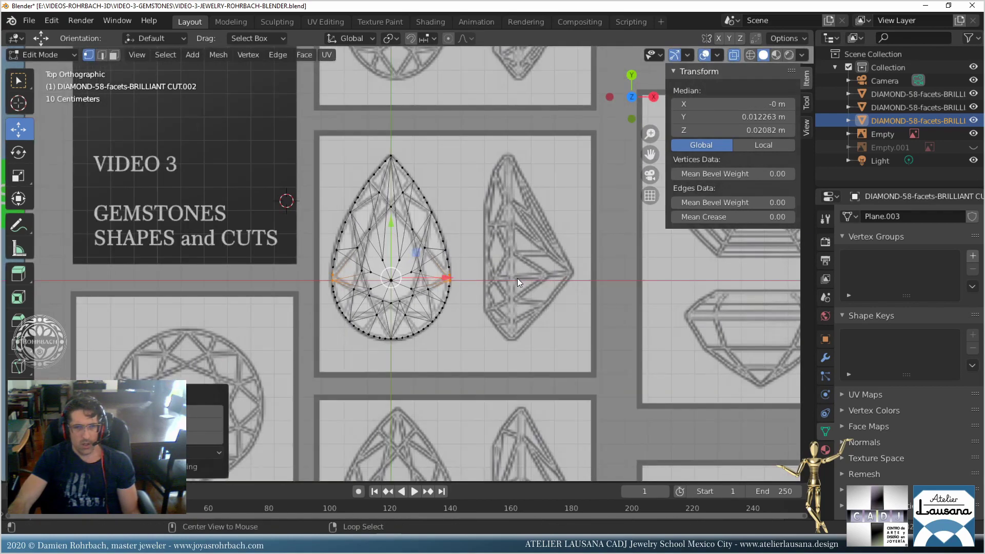
middle_click_drag(517, 278, 453, 321)
key("KP_7")
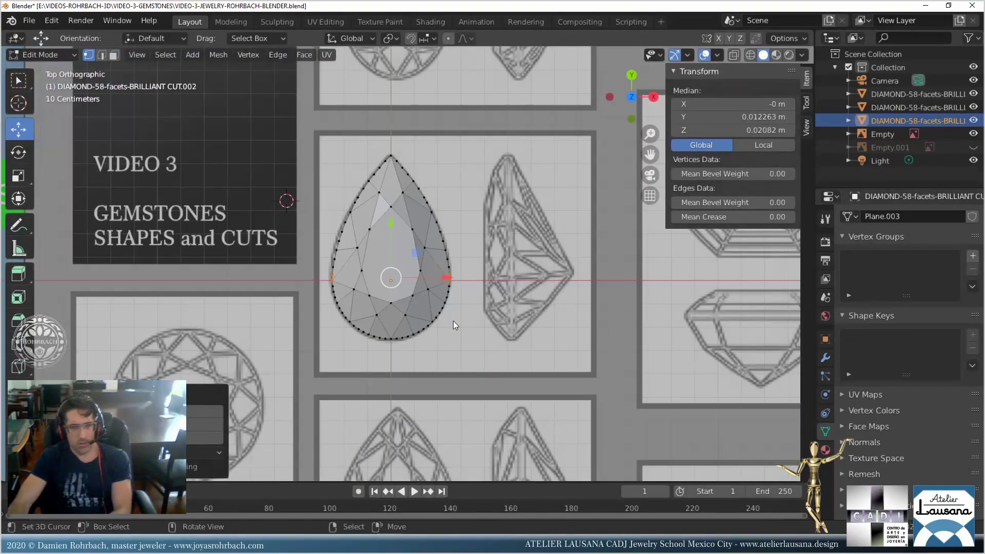
scroll(454, 321, "up", 4)
key("alt+z")
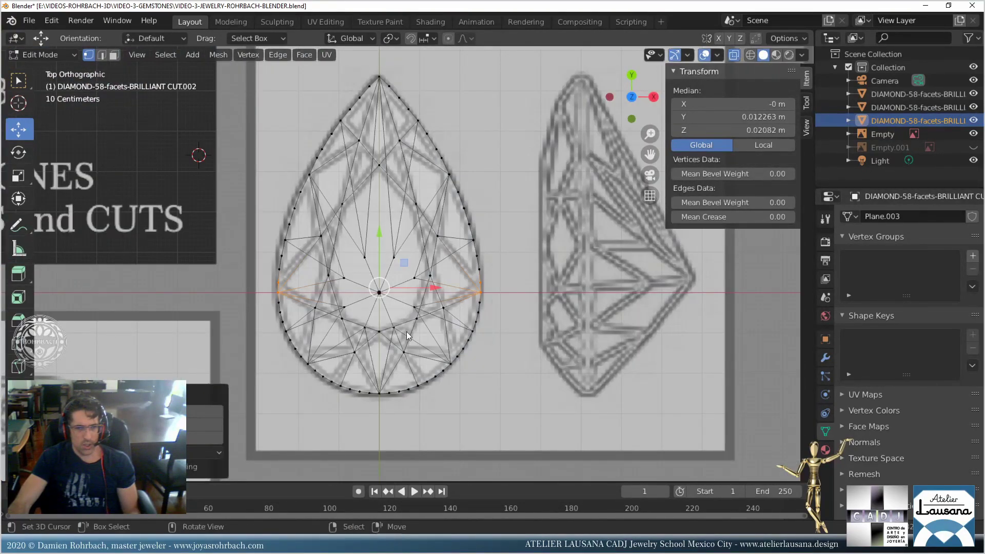
scroll(406, 328, "up", 3)
key("alt+z")
Move the table's centre vertex at the rounded end to about -0.104 m in Y and check it against the drawing in X-ray.
left_click(374, 272)
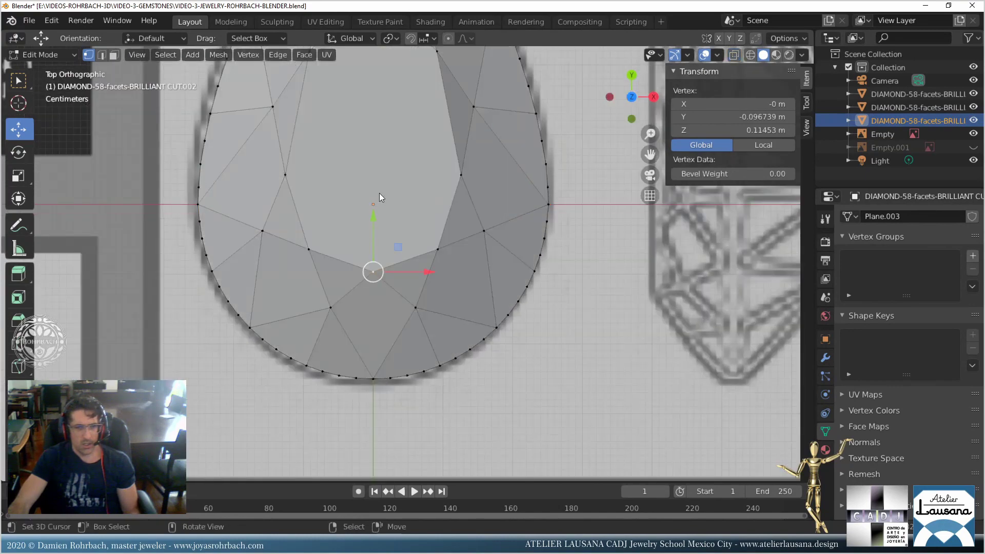
left_click_drag(371, 217, 370, 231)
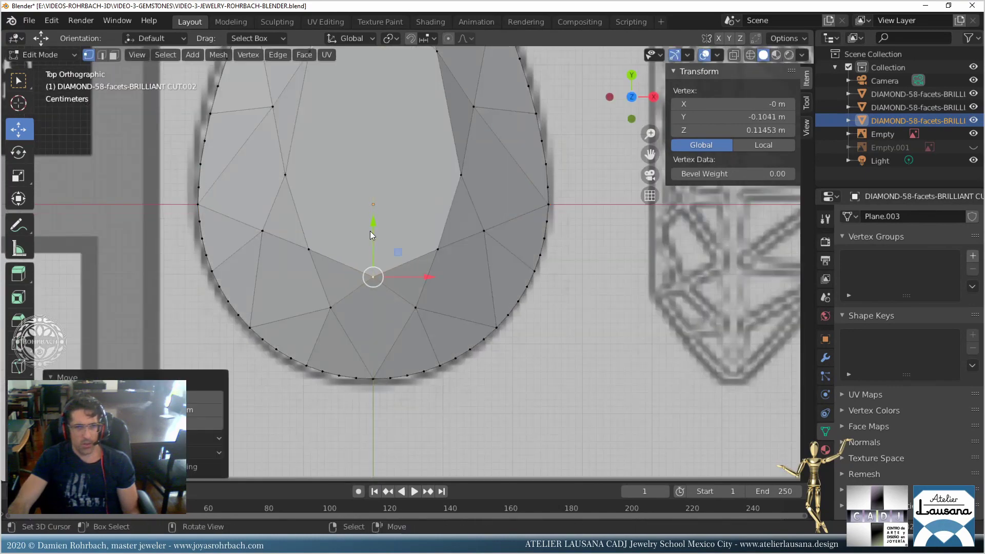
scroll(417, 233, "down", 3)
key("alt+z")
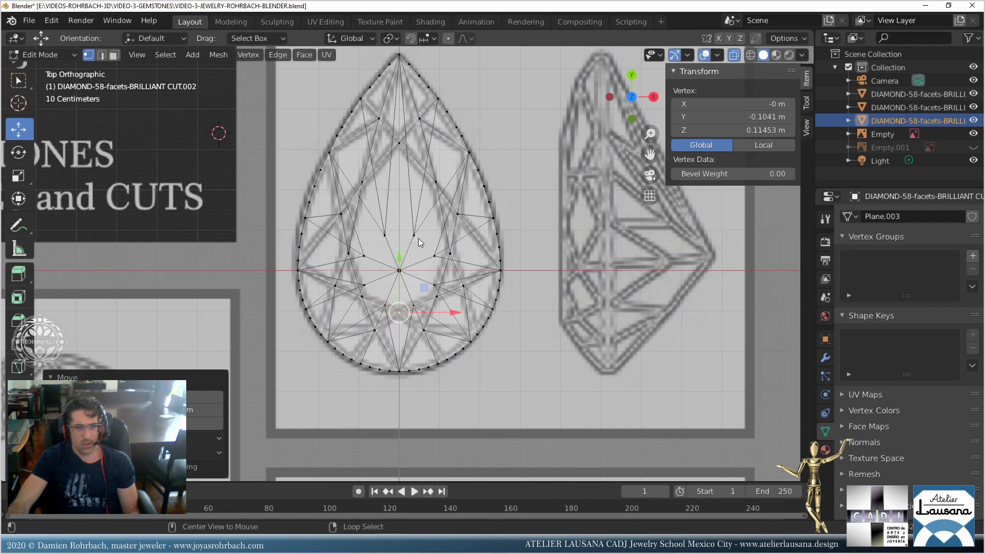
key("alt+z")
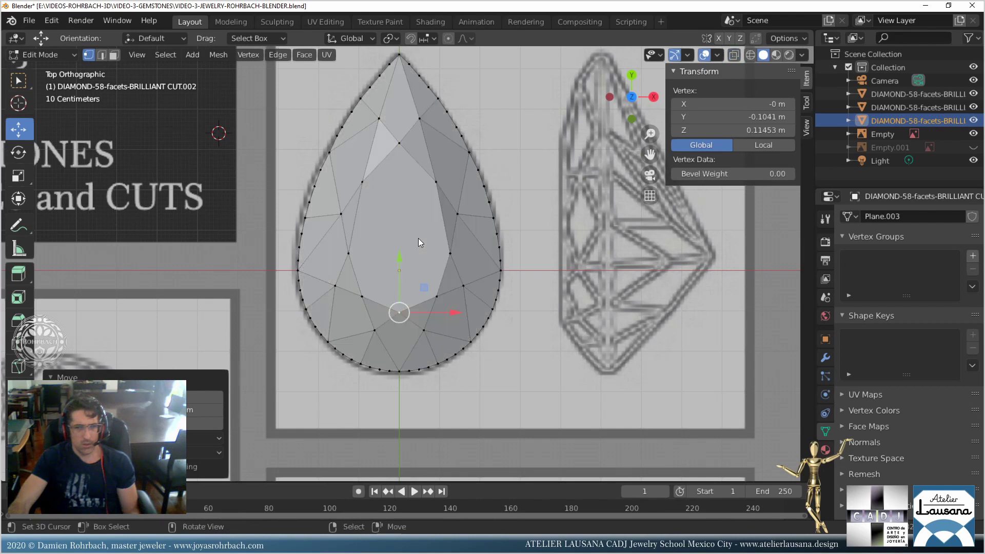
scroll(419, 242, "up", 1)
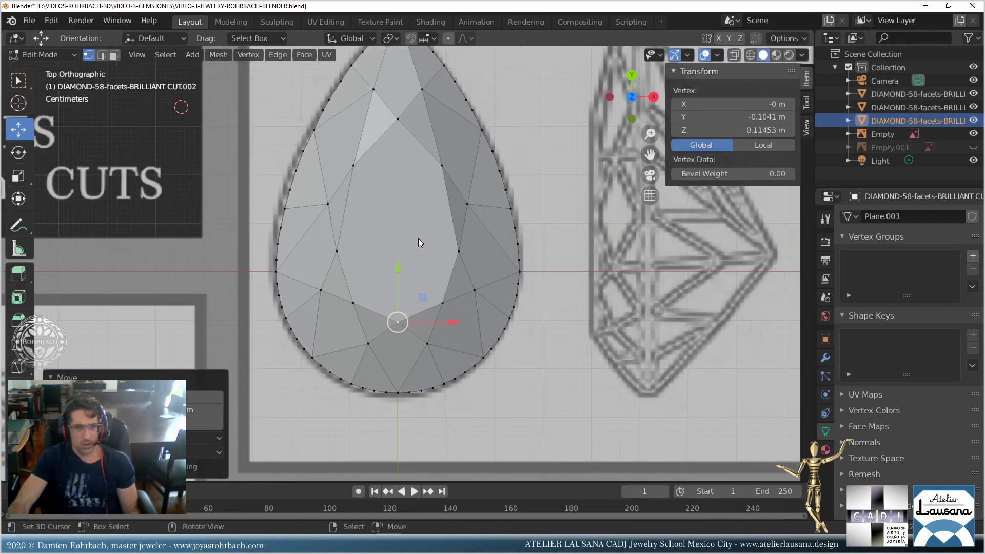
Scale the two side crown vertices above the X axis apart along X by about 1.15 and move them to about 0.118 m in Y.
left_click(331, 205)
left_click(467, 203, "shift")
key("s")
key("x")
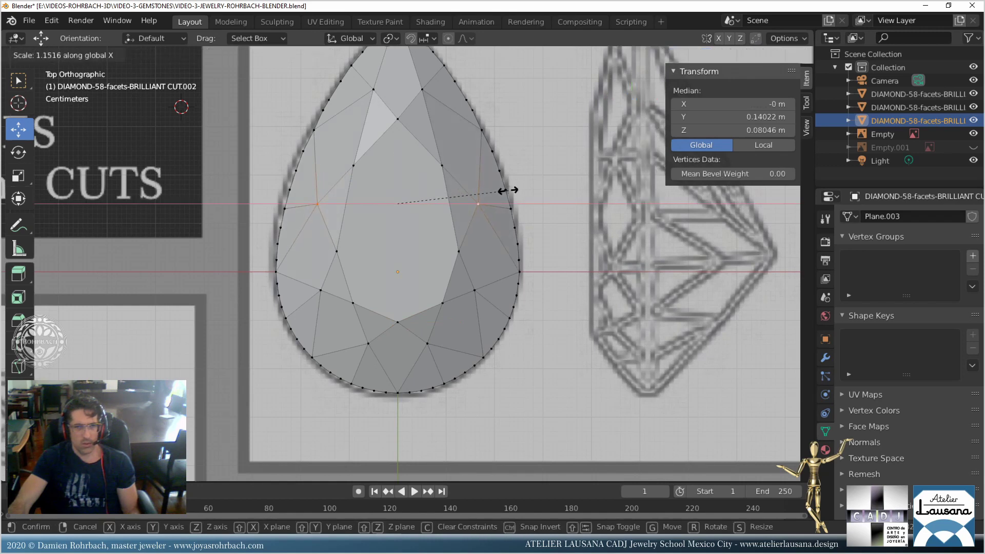
left_click(508, 191)
key("g")
key("y")
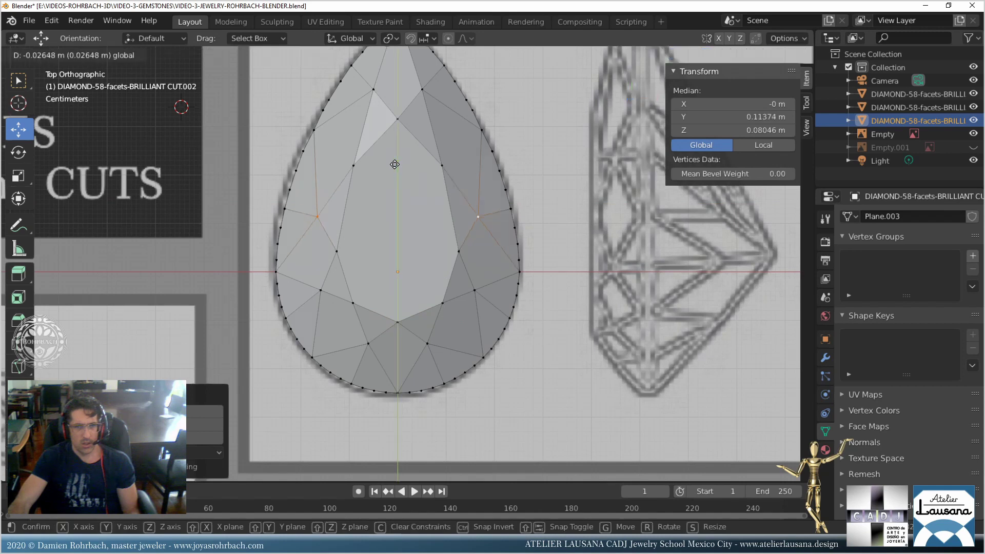
left_click(372, 228)
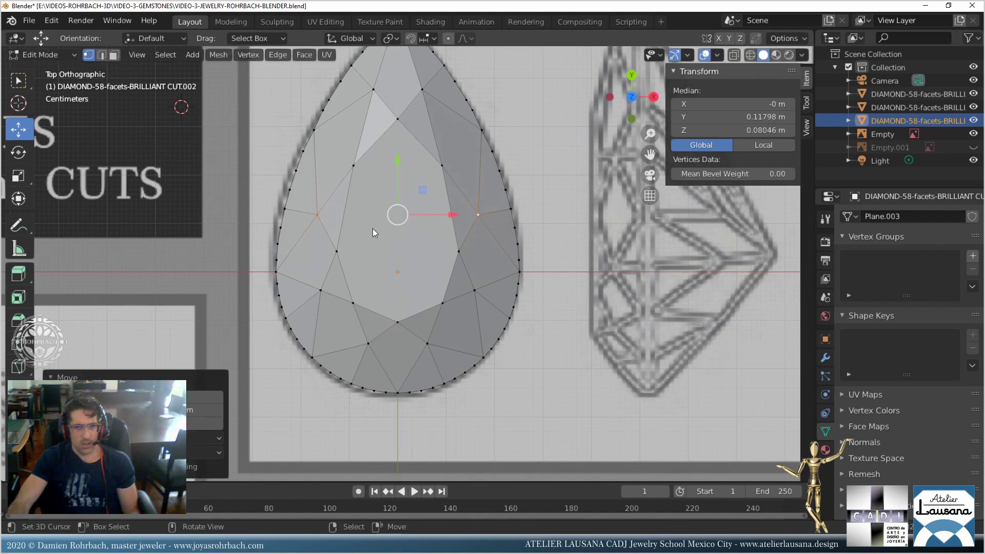
Select the two side crown vertices just below the X axis and move them to about -0.056 m in Y.
left_click(321, 290)
left_click(472, 294, "shift")
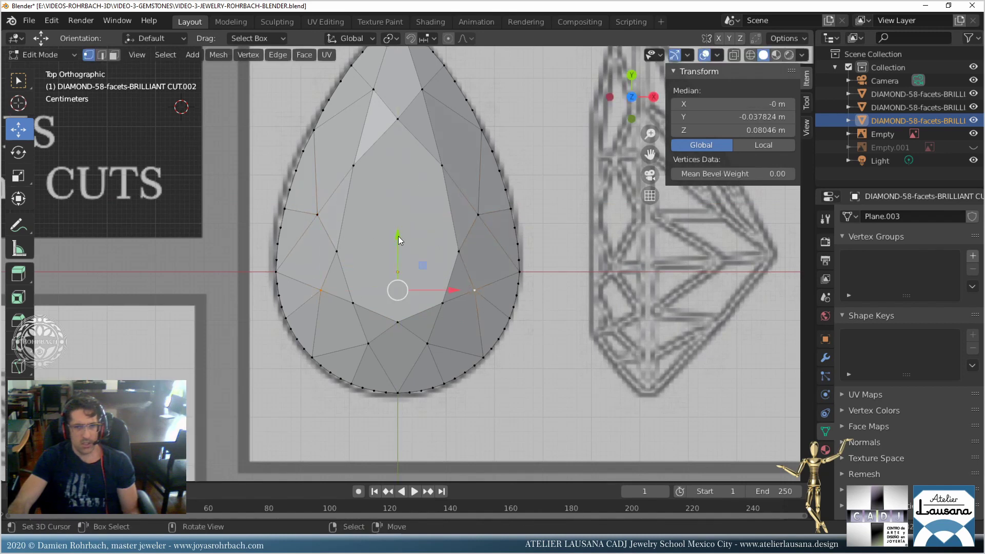
key("g")
key("y")
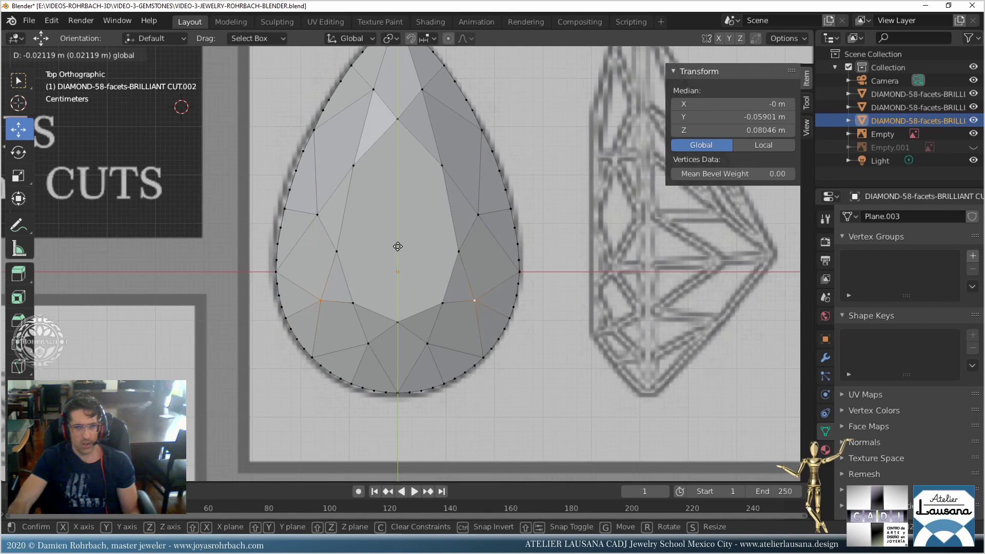
left_click(398, 245)
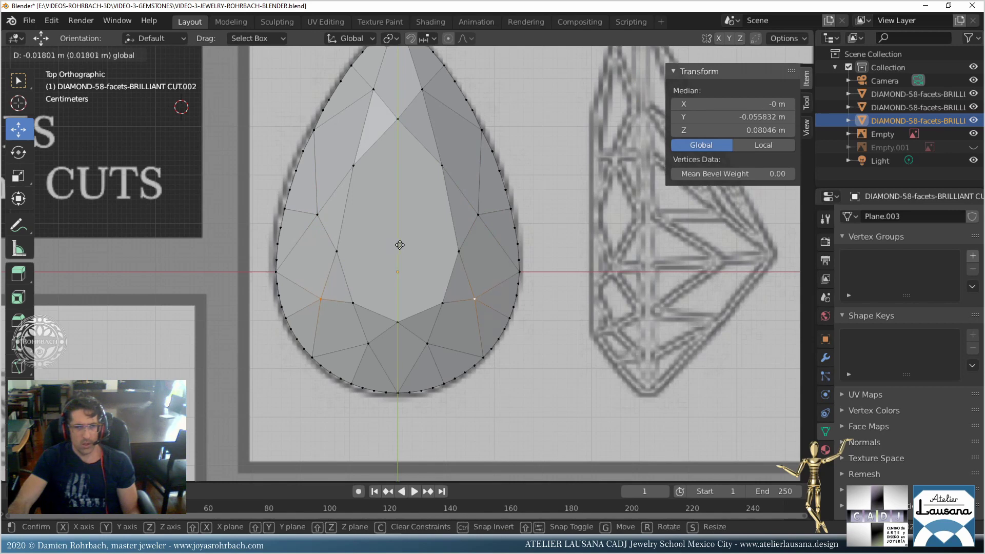
Select the two widest table vertices just above the X axis and move them to about 0.052 m in Y.
left_click(353, 246)
left_click(462, 246, "shift")
key("g")
key("y")
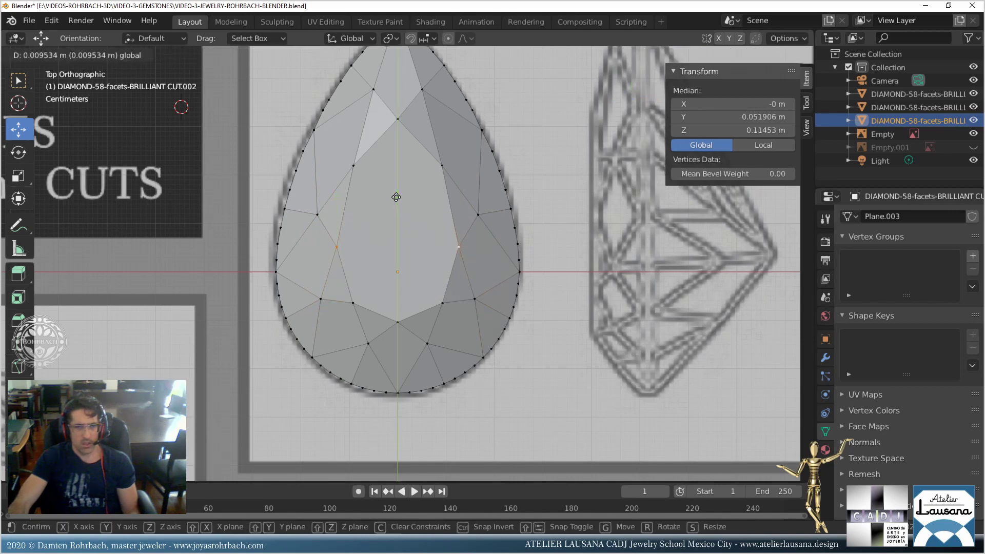
key("Escape")
Move the two table vertices below the X axis to about -0.072 m in Y and nudge the table's centre vertex toward the rounded end.
left_click(354, 302)
left_click(443, 303, "shift")
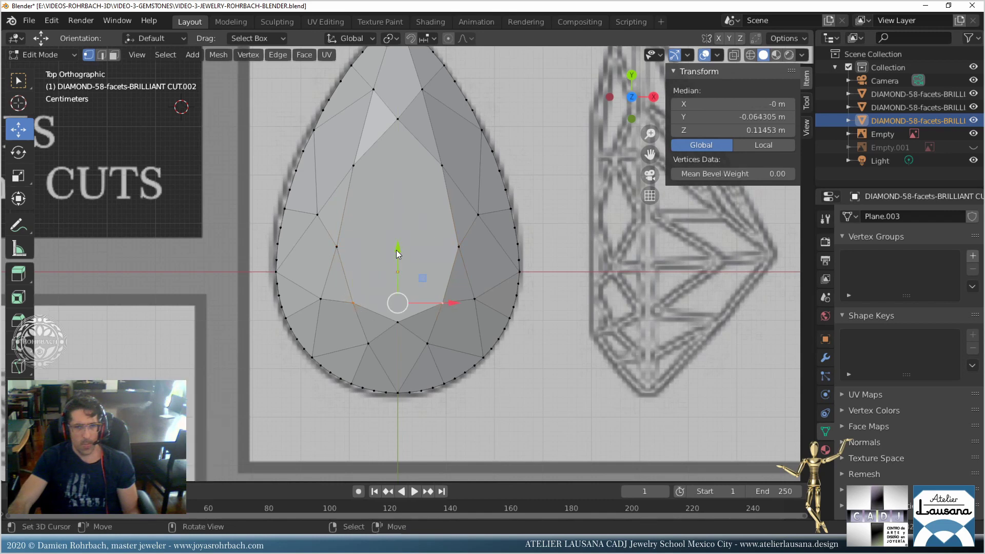
key("g")
key("y")
key("Escape")
left_click(397, 323)
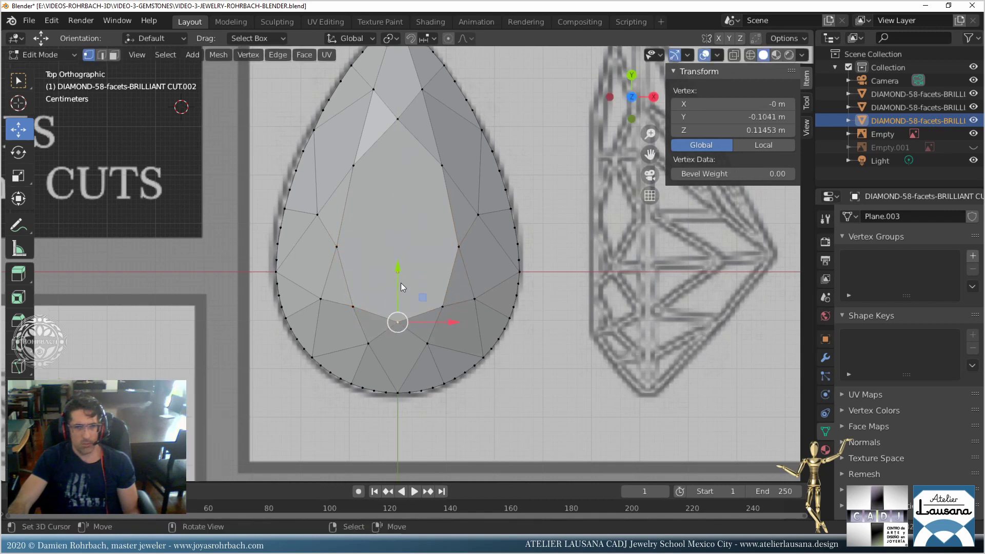
Select the two table vertices beside the rounded-end centre vertex again and scale them slightly apart along X.
left_click(362, 296)
left_click(432, 303, "shift")
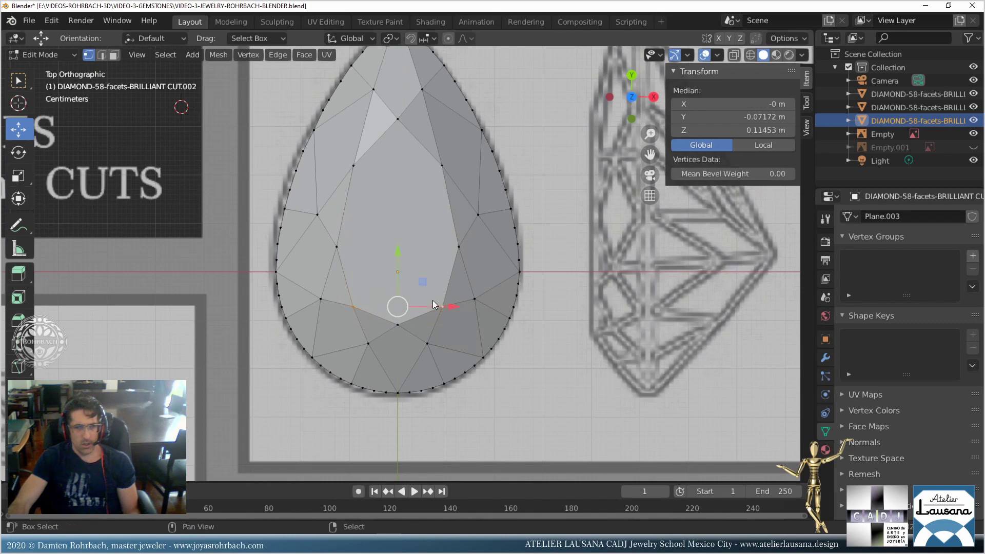
key("s")
key("x")
left_click(435, 301)
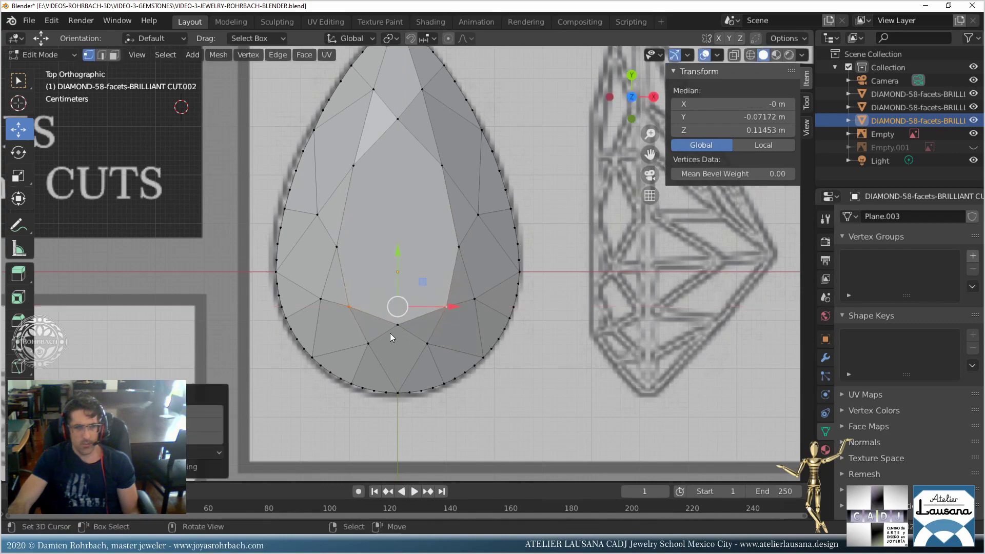
Move the pair of lower pavilion vertices nearest the pointed end along Y to about 0.184 m.
scroll(410, 313, "down", 5)
middle_click_drag(429, 309, 455, 272)
scroll(470, 276, "up", 5)
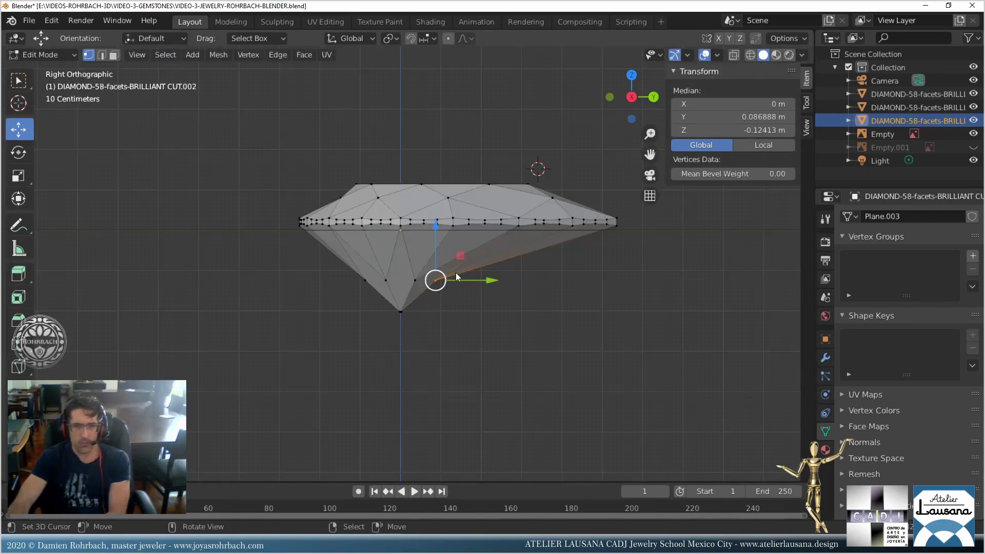
scroll(456, 273, "up", 3)
key("g")
key("y")
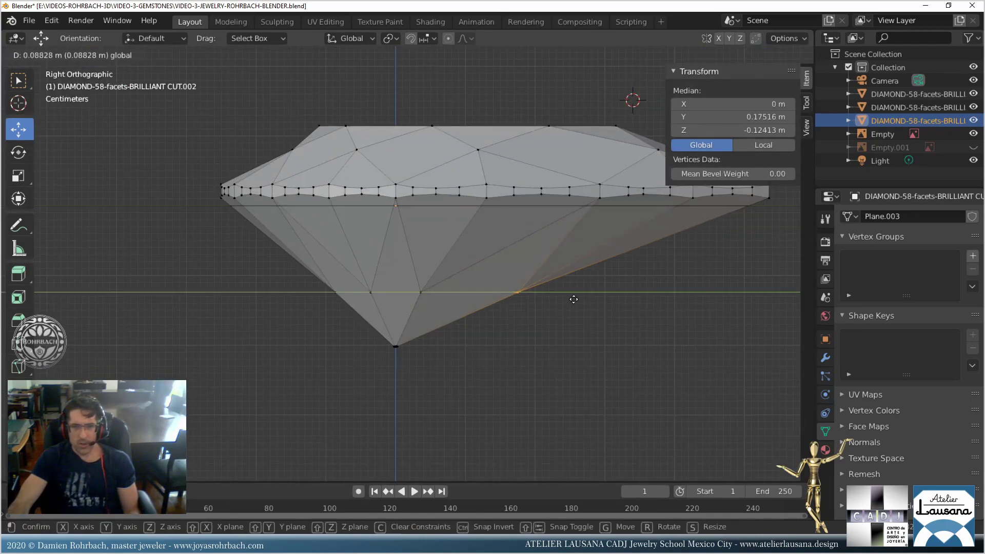
left_click(579, 299)
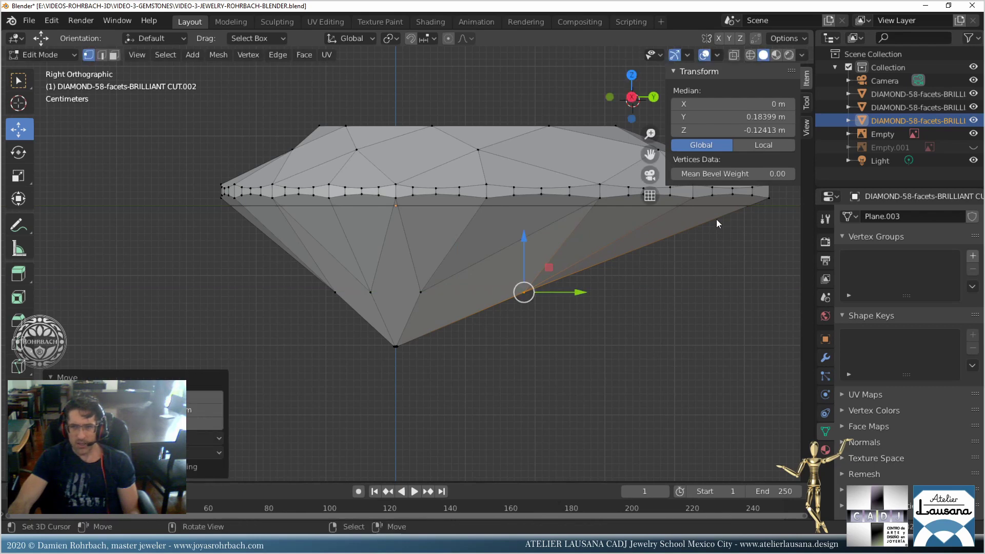
mouse_move(467, 300)
middle_mouse_down()
mouse_move(480, 294)
mouse_move(471, 292)
middle_mouse_up()
mouse_move(471, 293)
middle_mouse_down()
mouse_move(428, 236)
mouse_move(442, 220)
mouse_move(484, 245)
mouse_move(441, 281)
mouse_move(478, 309)
mouse_move(479, 264)
mouse_move(405, 283)
mouse_move(462, 274)
mouse_move(459, 286)
middle_mouse_up()
scroll(460, 265, "down", 6)
Leave mesh editing, save the file, and move the pear cut beside the round and oval stones above the reference sheet.
key("Tab")
key("ctrl+s")
key("KP_5")
key("KP_7")
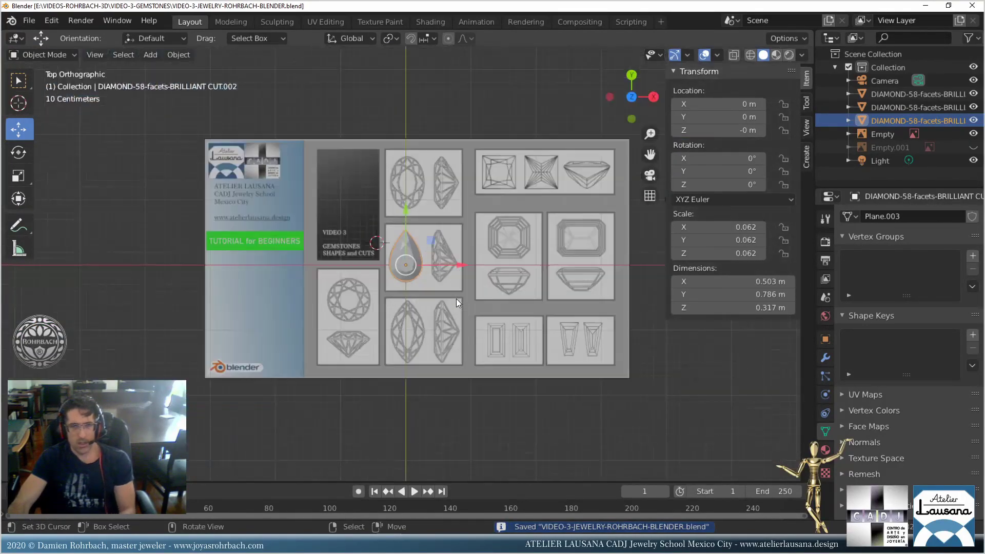
scroll(457, 299, "down", 2)
middle_click_drag(426, 235, 446, 287, "shift")
key("g")
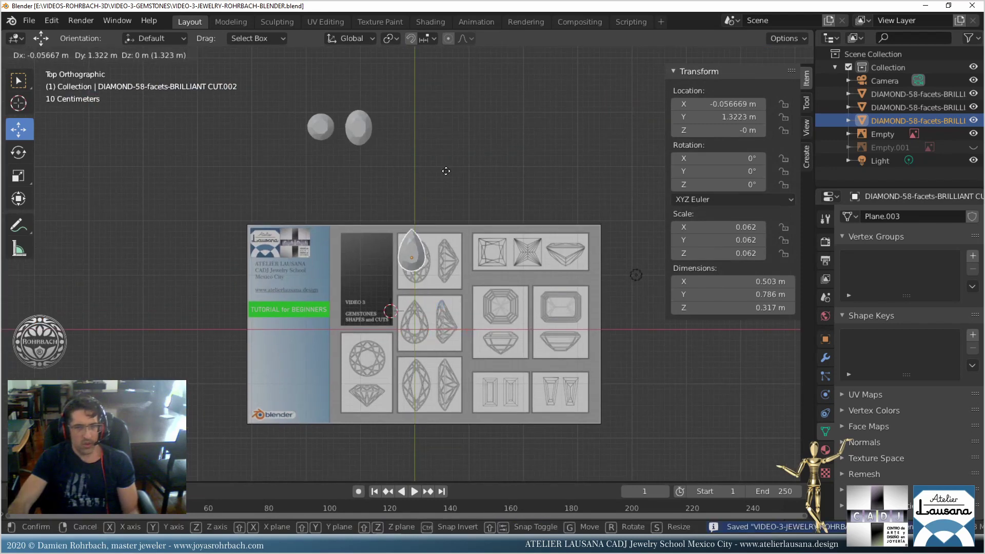
left_click(435, 82)
Move the crown vertex nearest the pear's rounded end outward to about 3.435 m in Y, and save the file.
key("KP_3")
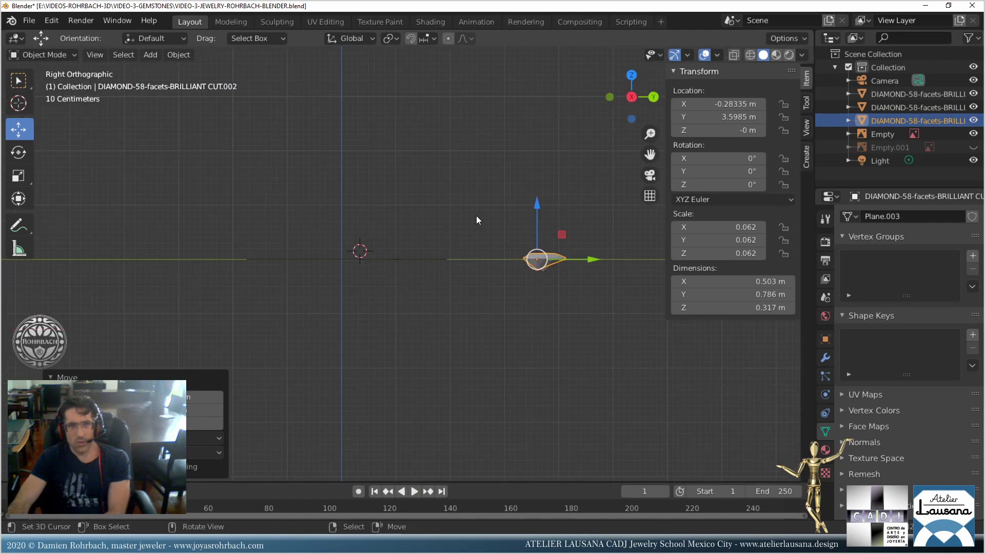
scroll(527, 236, "up", 1)
key("KP_Decimal")
scroll(488, 253, "up", 3)
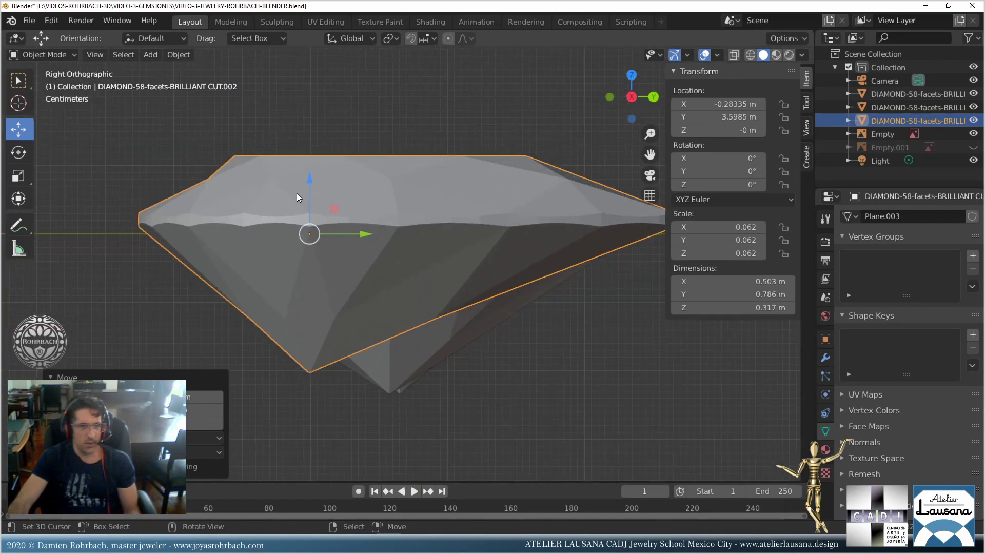
middle_click_drag(296, 192, 387, 205, "shift")
key("Tab")
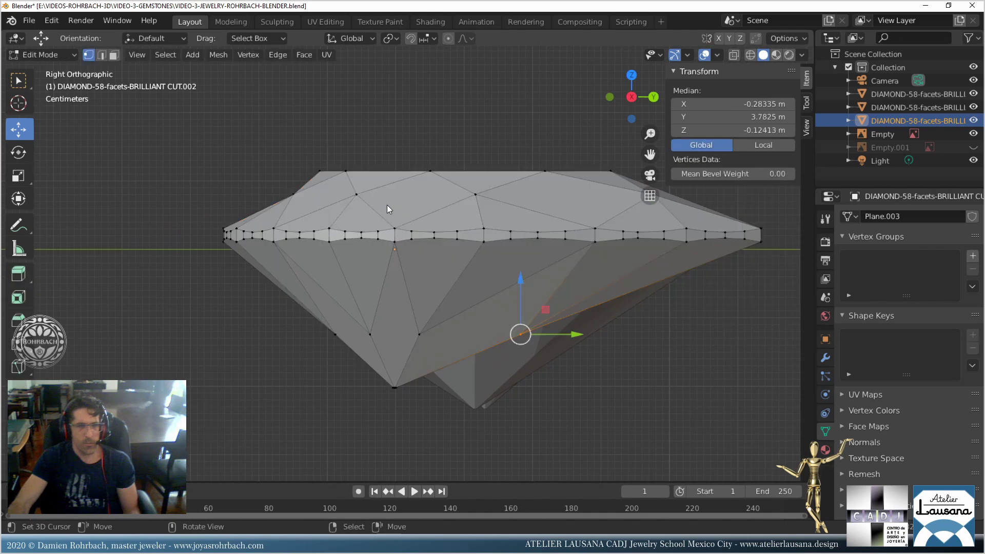
left_click(293, 195)
key("g")
key("y")
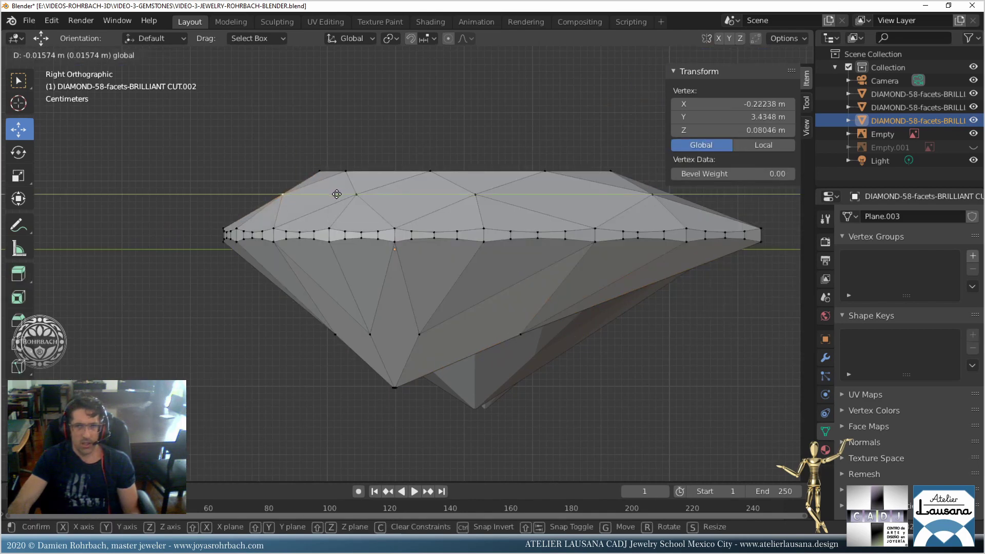
left_click(338, 194)
middle_click_drag(338, 194, 448, 217)
key("ctrl+s")
key("Tab")
Review the three finished stones and the remaining cuts on the reference sheet from above.
scroll(452, 282, "down", 5)
middle_click_drag(452, 282, 423, 281)
scroll(410, 239, "up", 4)
scroll(416, 256, "down", 5)
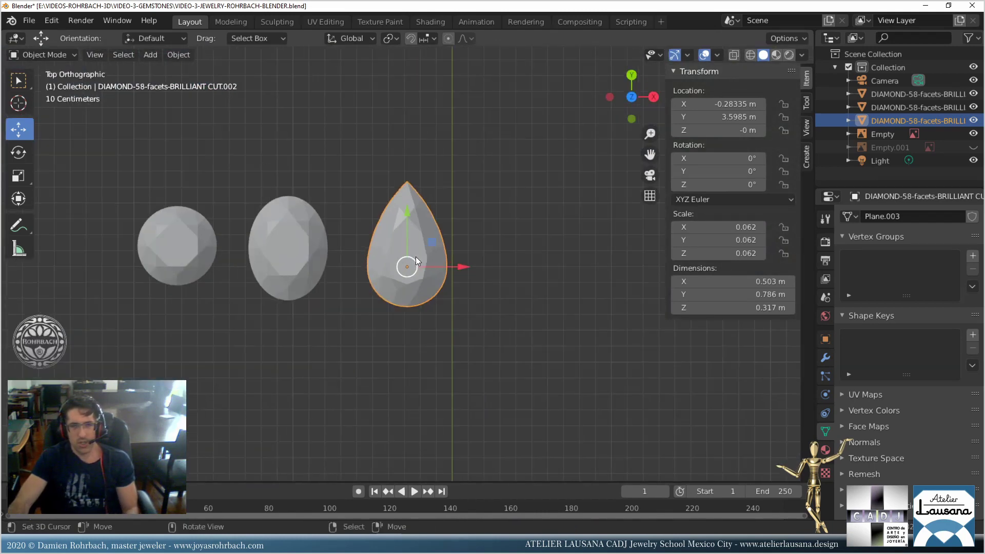
scroll(429, 300, "up", 3)
scroll(449, 228, "down", 1)
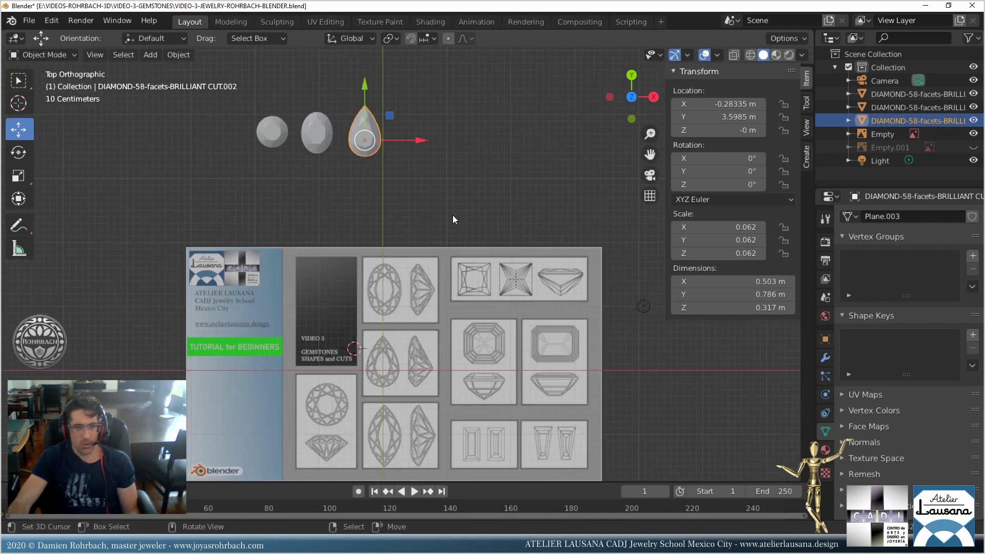
scroll(453, 216, "up", 1)
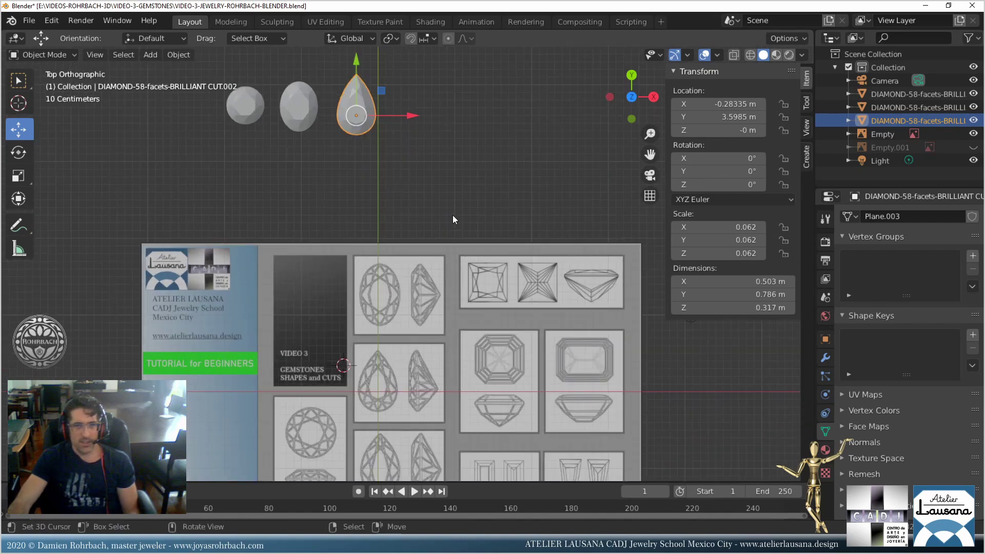
middle_click_drag(430, 370, 451, 288, "shift")
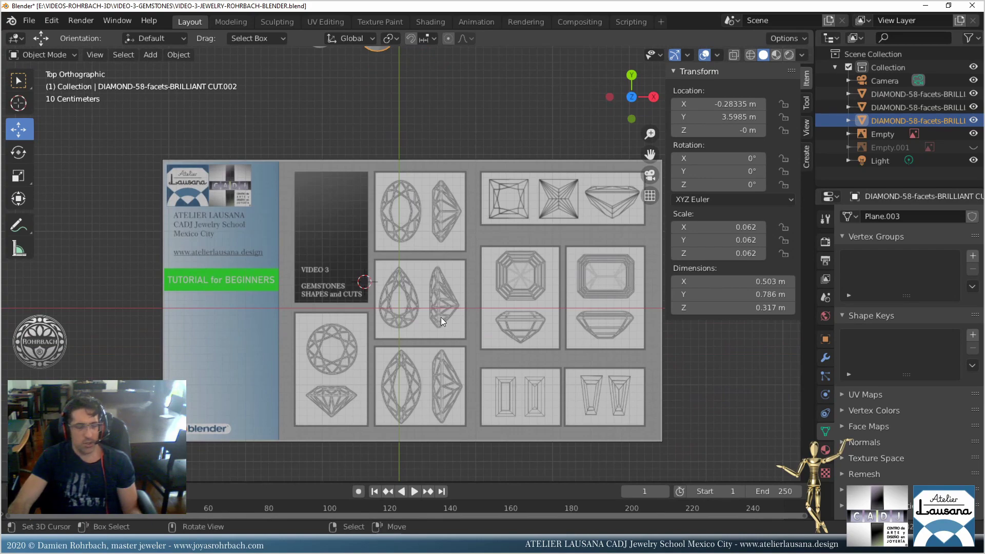
Save the file and place a duplicate of the pear cut over the marquise drawing, at about X 0.0285 m, Y -1.056 m.
key("ctrl+s")
scroll(435, 175, "down", 3)
middle_click_drag(435, 179, 429, 203, "shift")
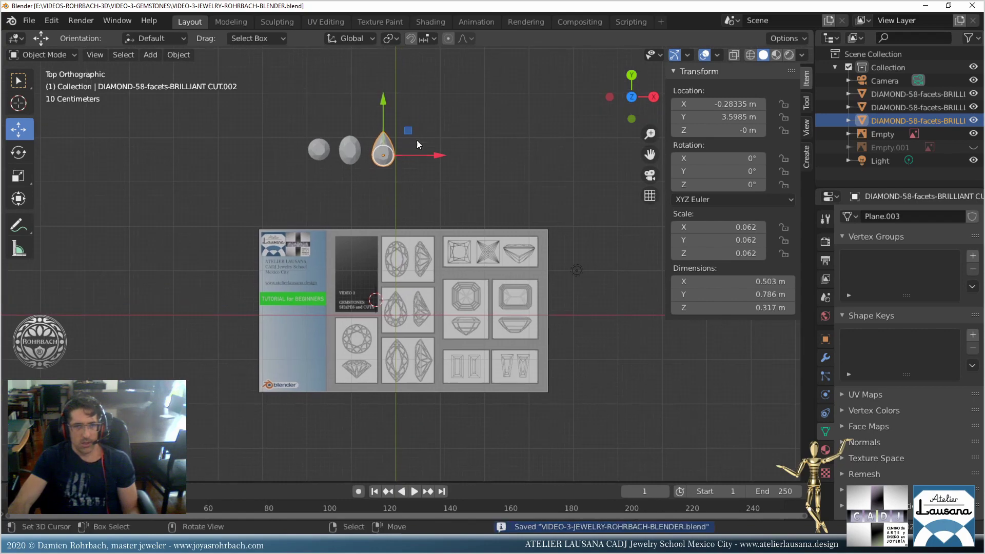
key("shift+d")
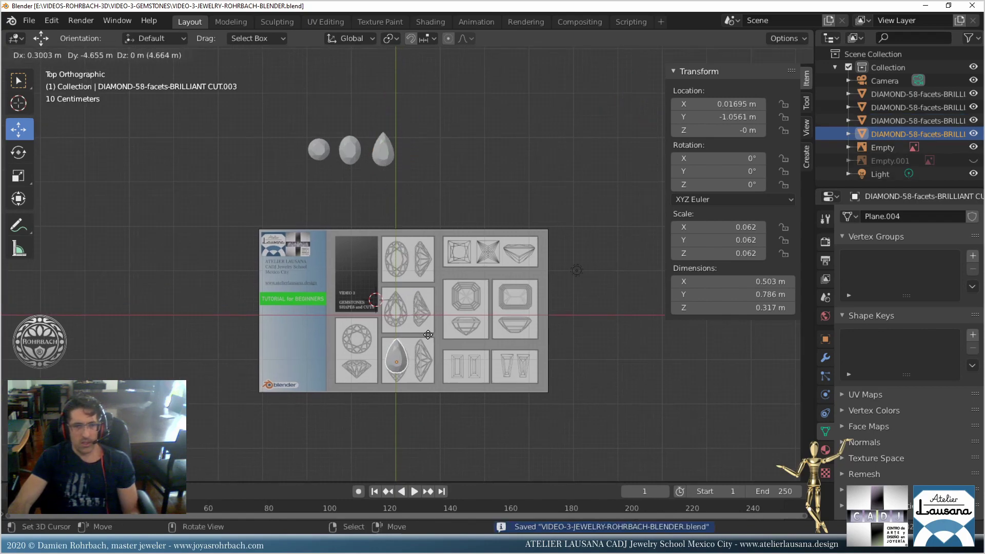
left_click(429, 334)
key("KP_Decimal")
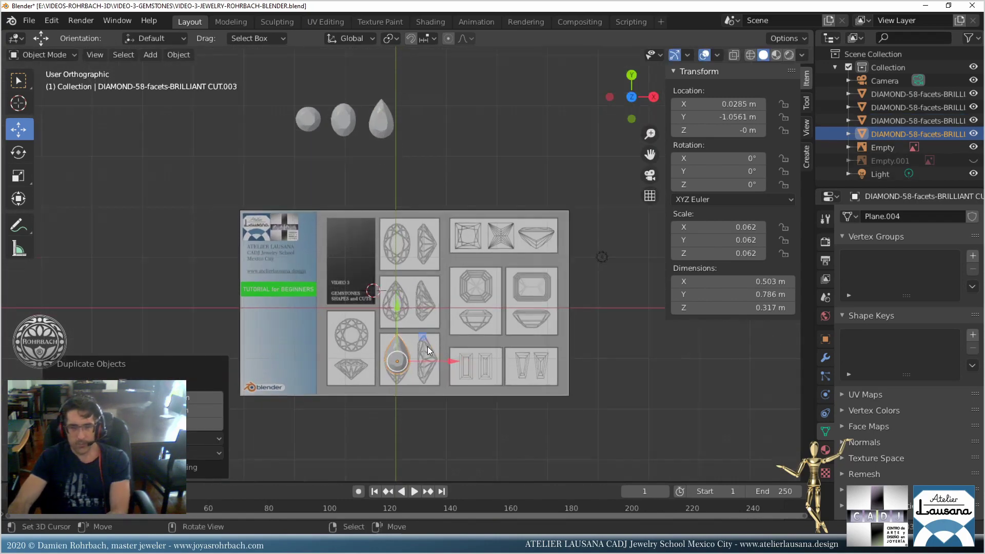
key("alt+z")
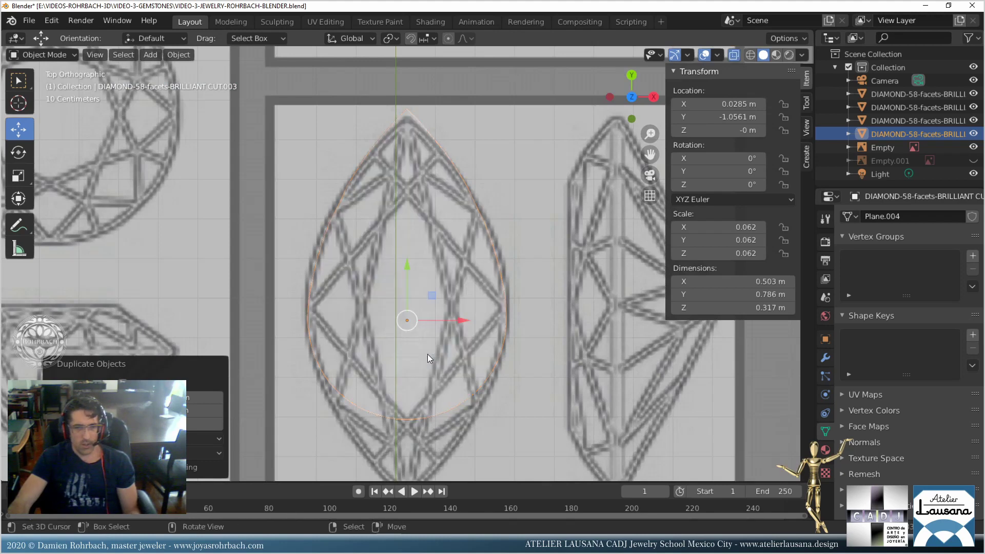
key("alt+z")
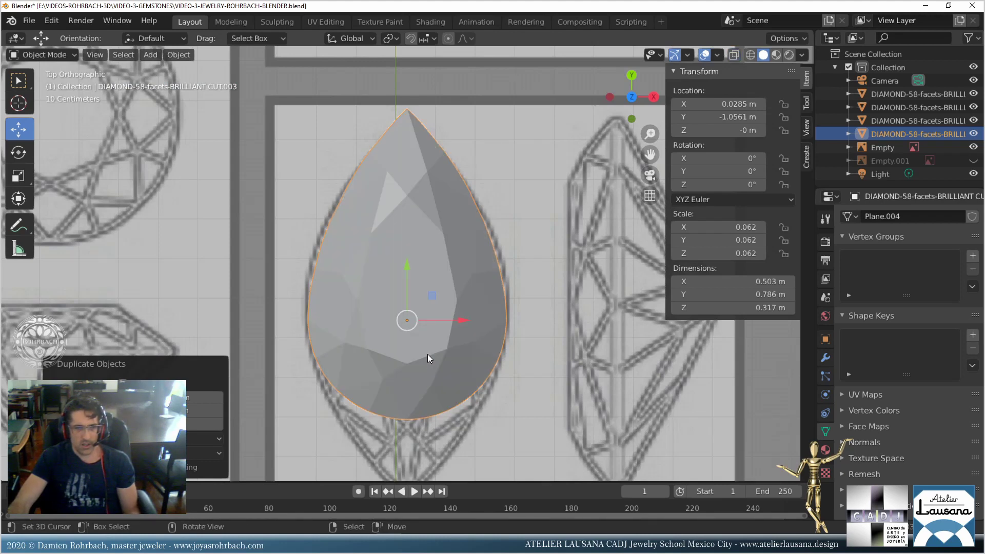
right_click(473, 282)
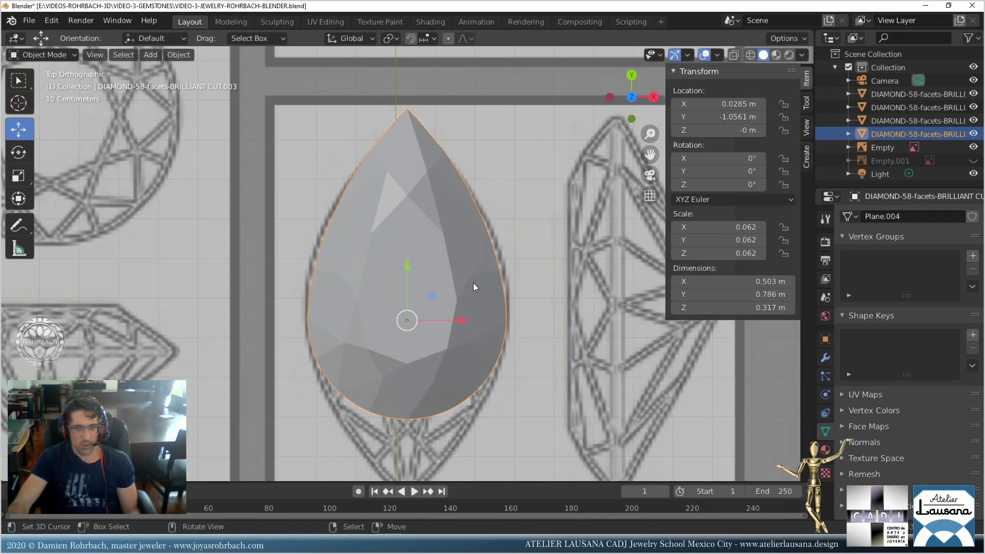
Enter the duplicate's mesh editing and select all vertices of its rounded end below the widest line, including those behind.
key("Tab")
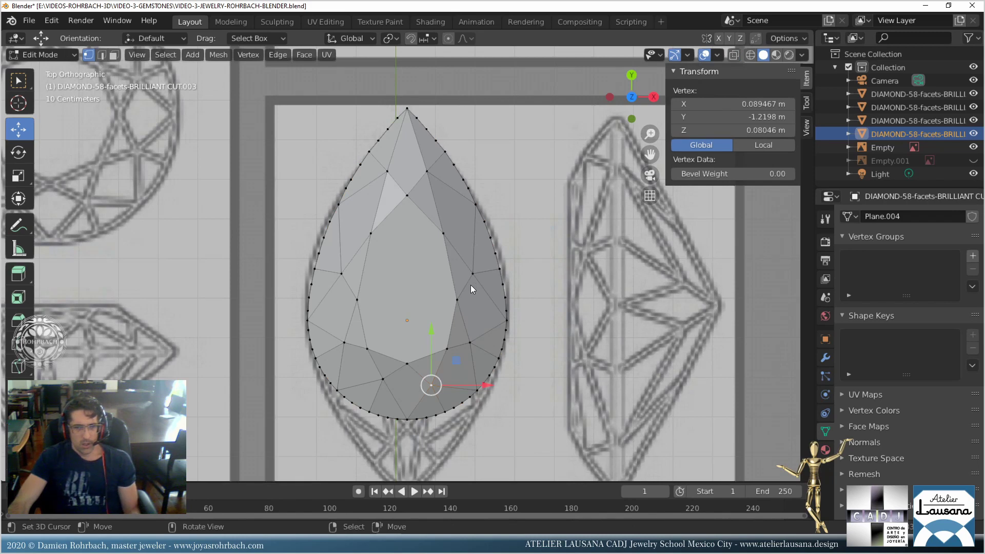
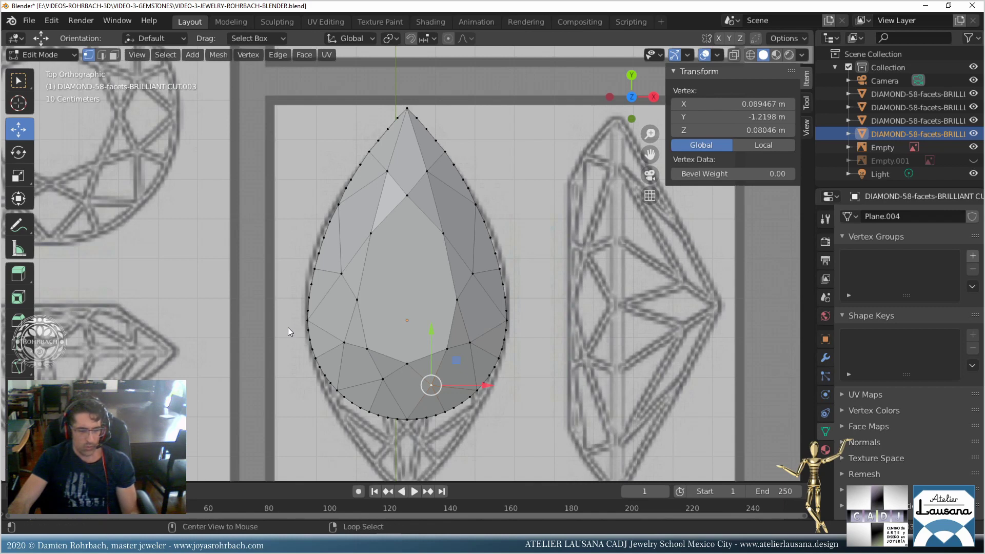
key("alt+z")
left_click_drag(288, 328, 527, 455)
key("alt+z")
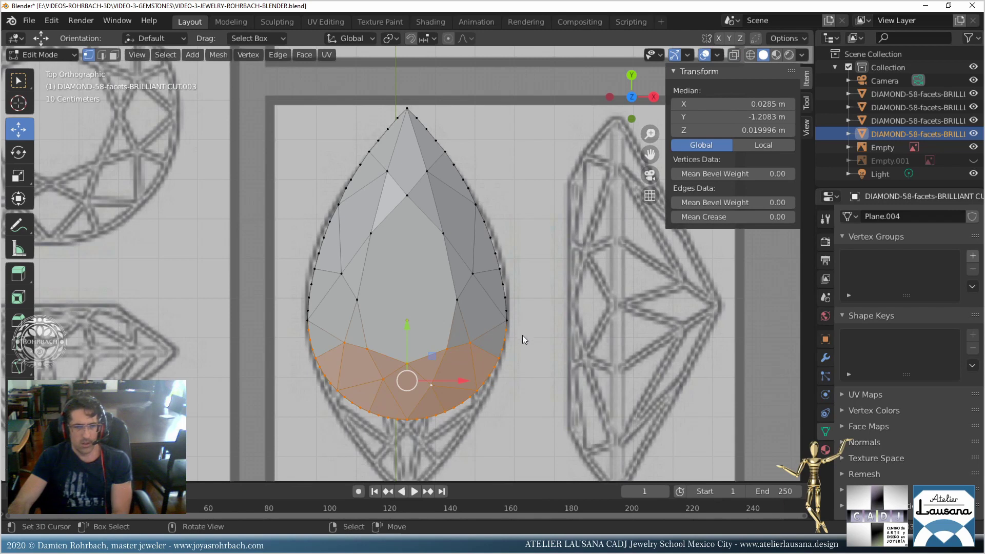
key("x")
left_click(508, 335)
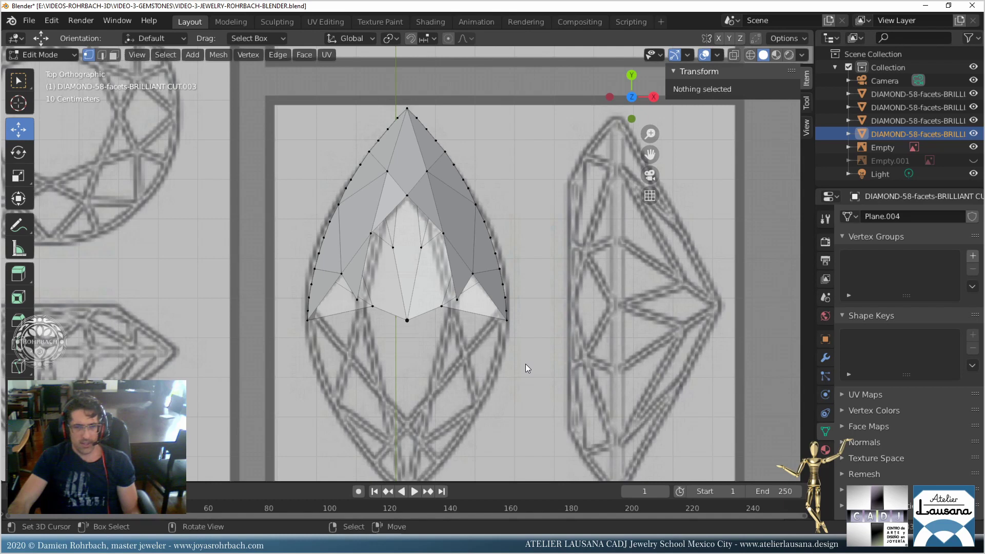
key("alt+z")
key("alt+z")
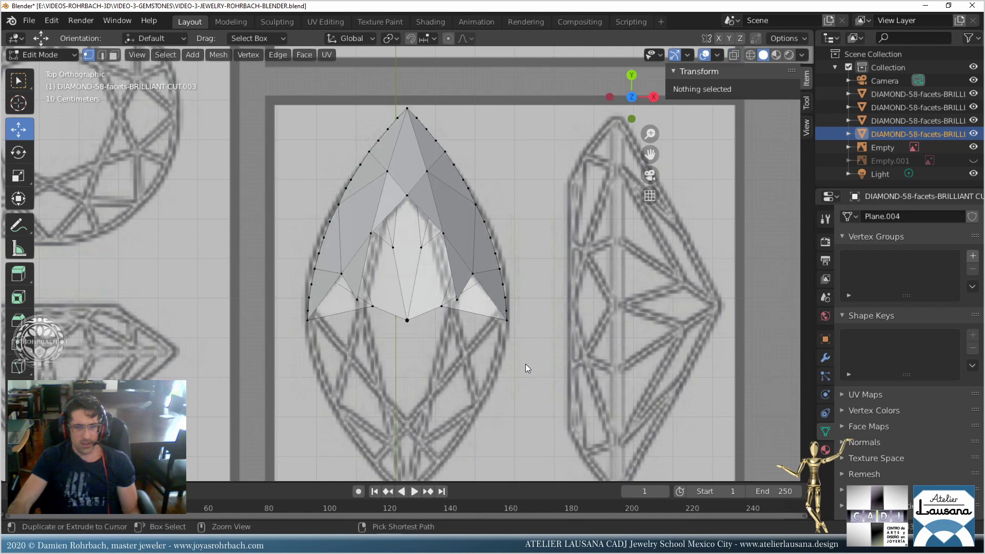
key("ctrl+z")
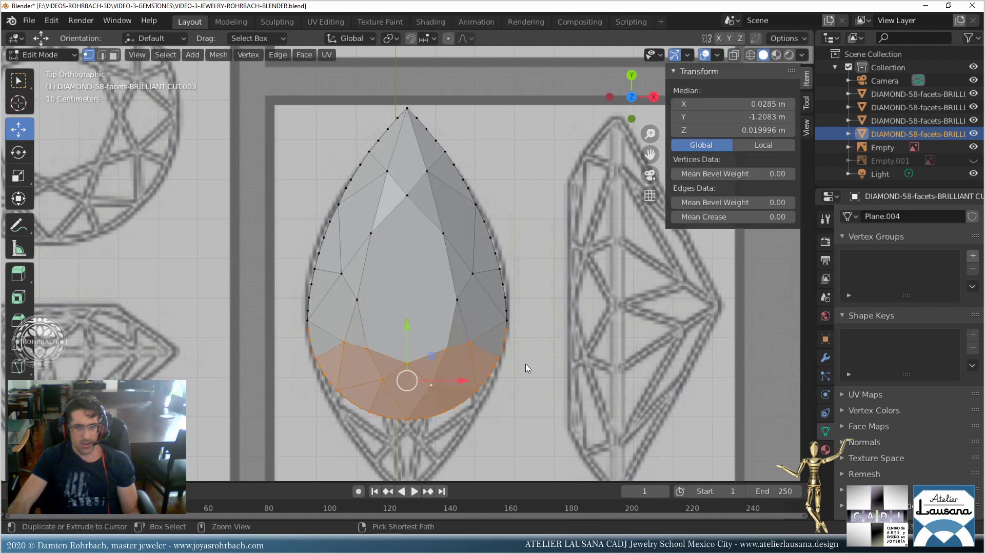
key("alt")
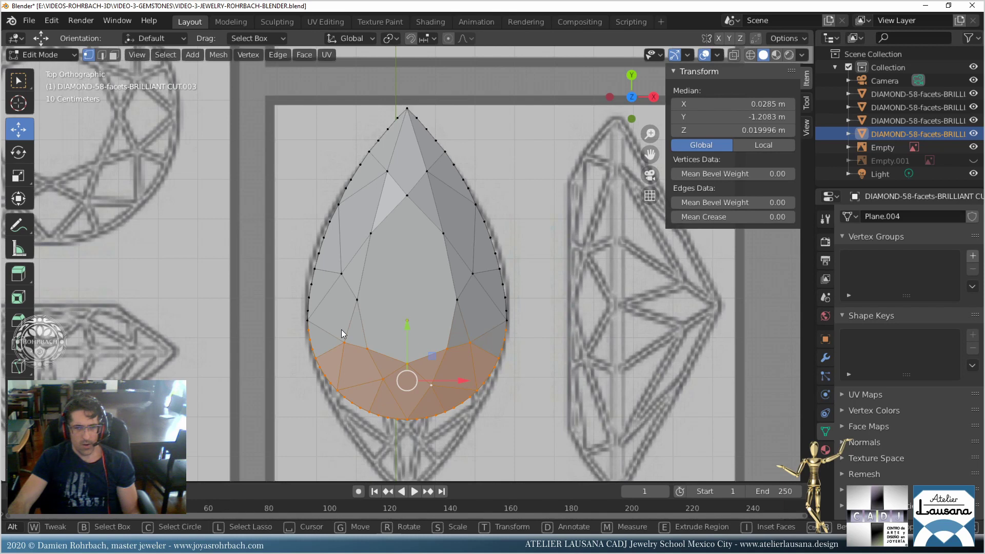
Delete the selected rounded-end vertices, select the whole remaining pointed half, and save the file.
key("x")
left_click(492, 300)
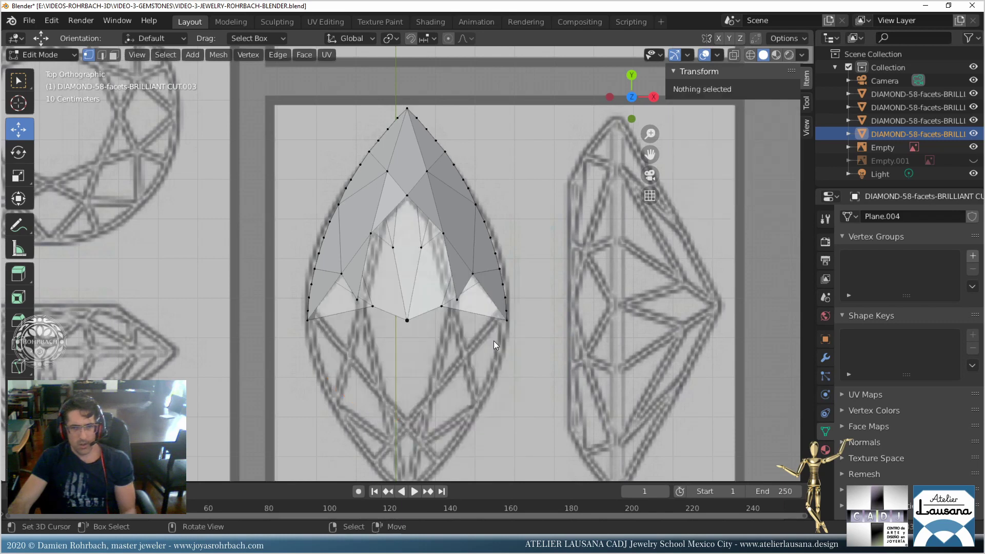
key("a")
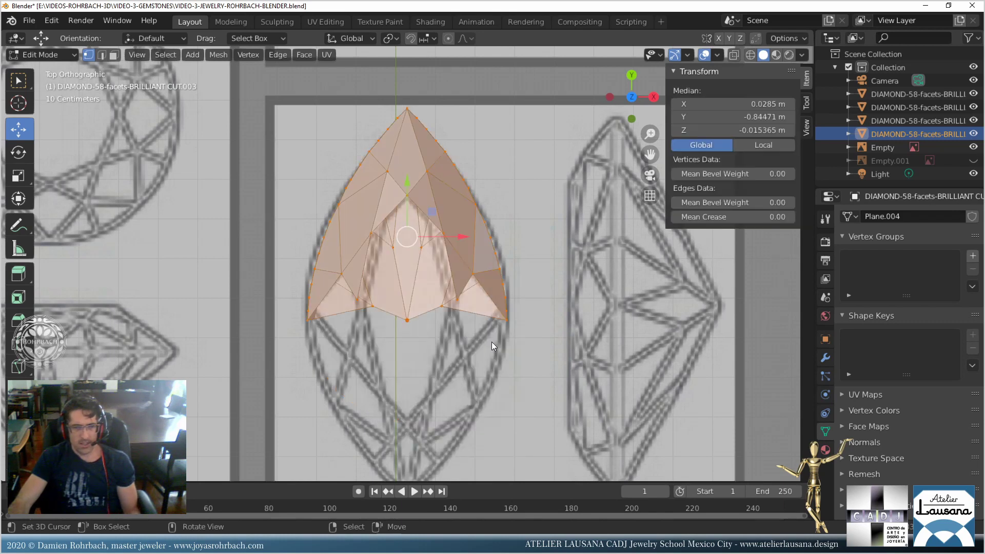
key("ctrl+s")
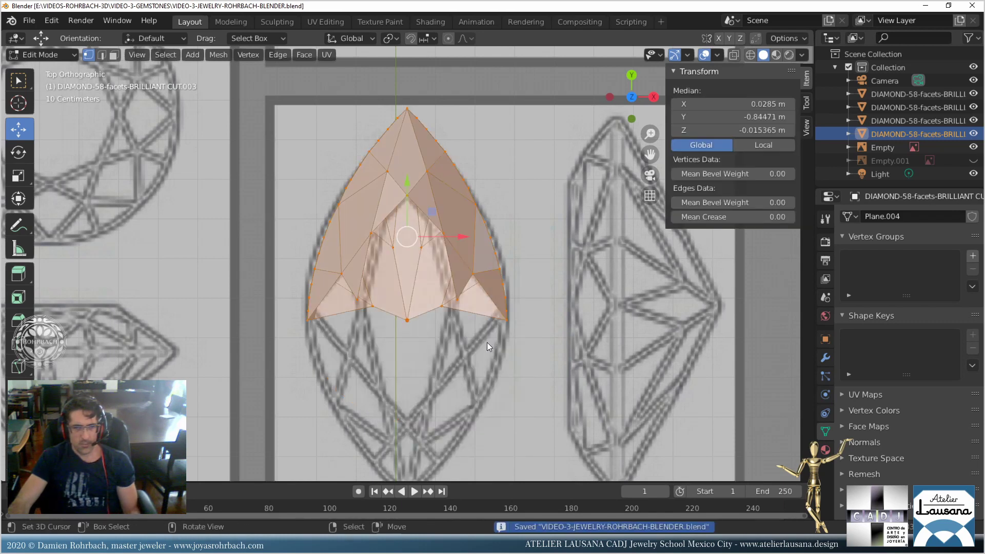
Duplicate the pointed half in place and rotate the copy by 180° in the top view.
key("shift+d")
right_click(528, 319)
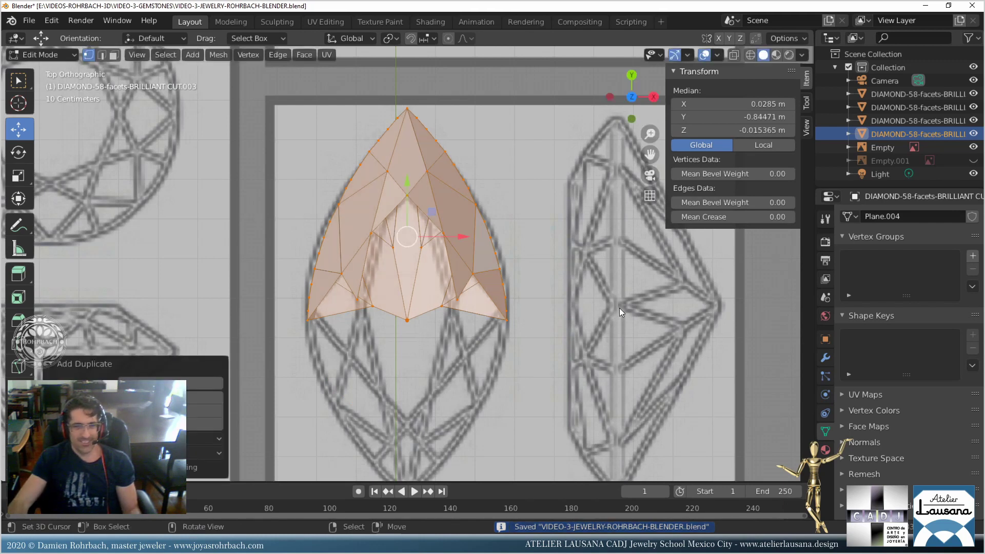
key("r")
left_click(458, 344)
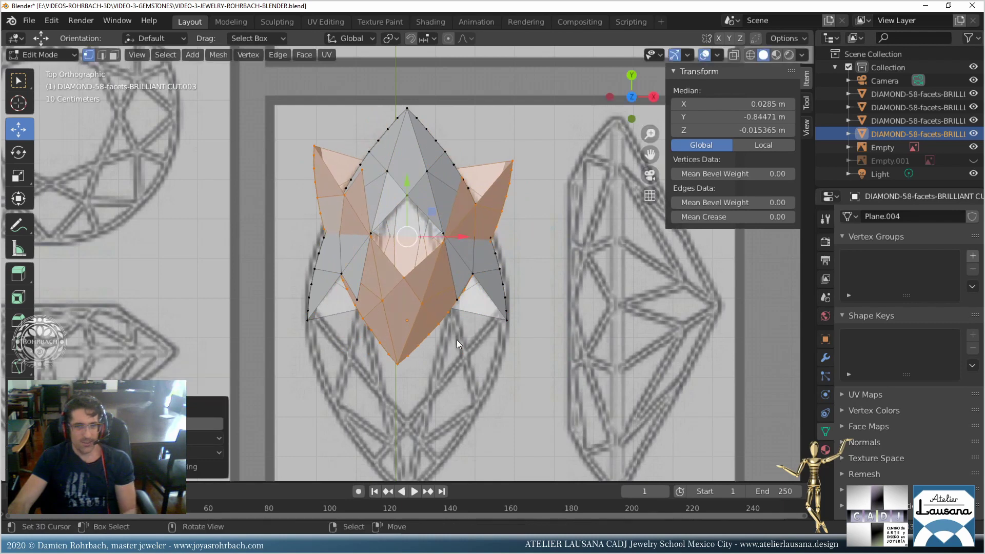
left_click(174, 424)
type("180")
key("Return")
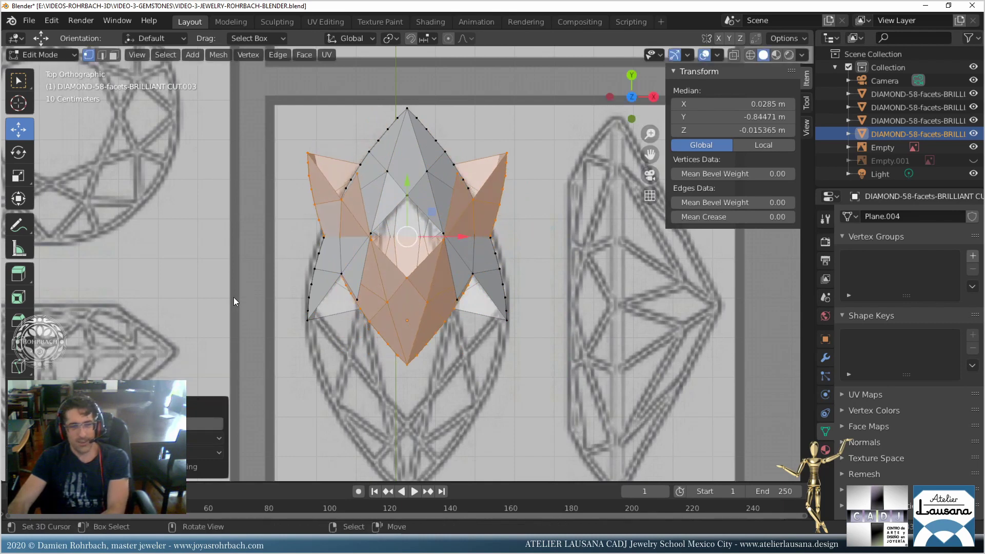
Move the rotated half along Y until its culet ring coincides with the original half's, at median Y -1.2675 m.
left_click_drag(404, 187, 418, 358)
scroll(417, 358, "up", 5)
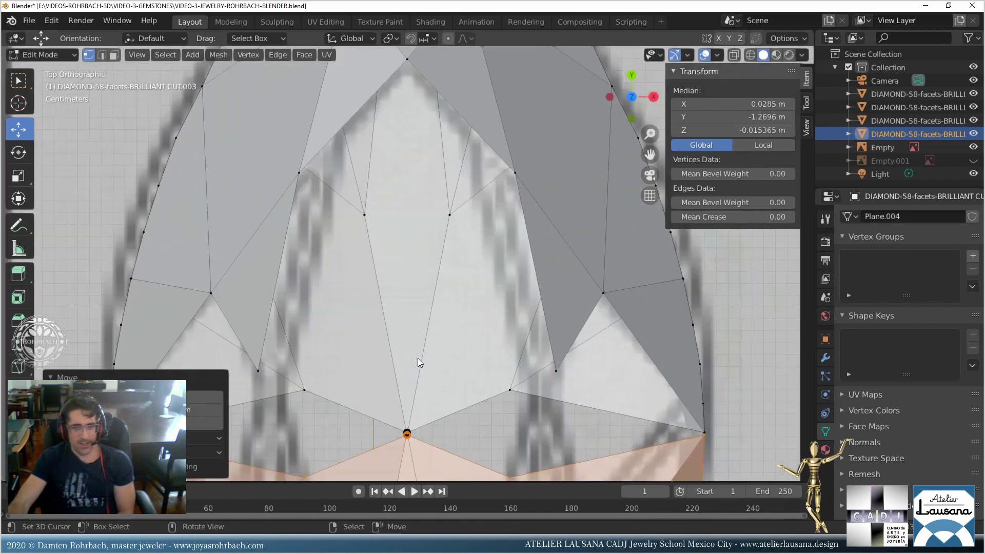
scroll(418, 358, "up", 10)
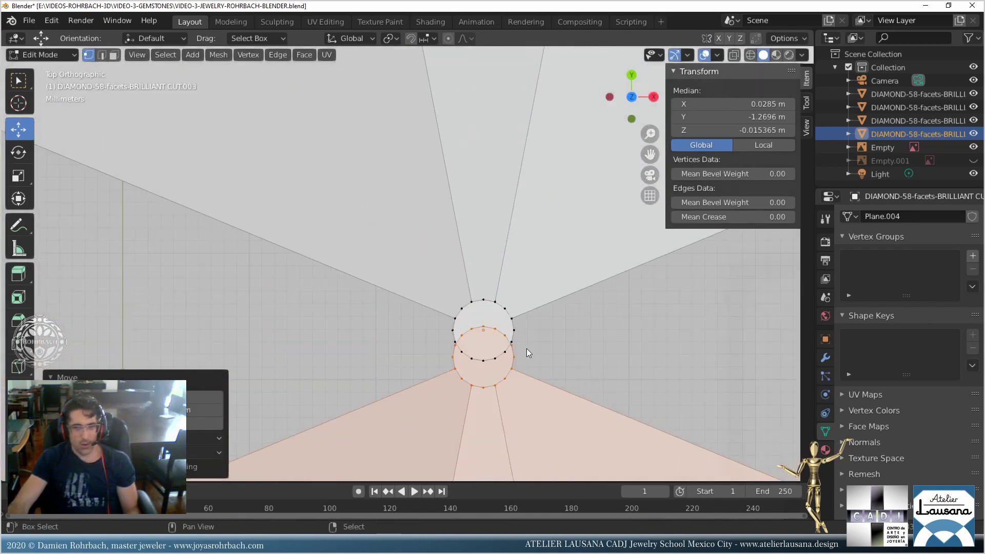
middle_click_drag(526, 349, 460, 277, "shift")
scroll(460, 277, "up", 8)
middle_click_drag(554, 201, 509, 292, "shift")
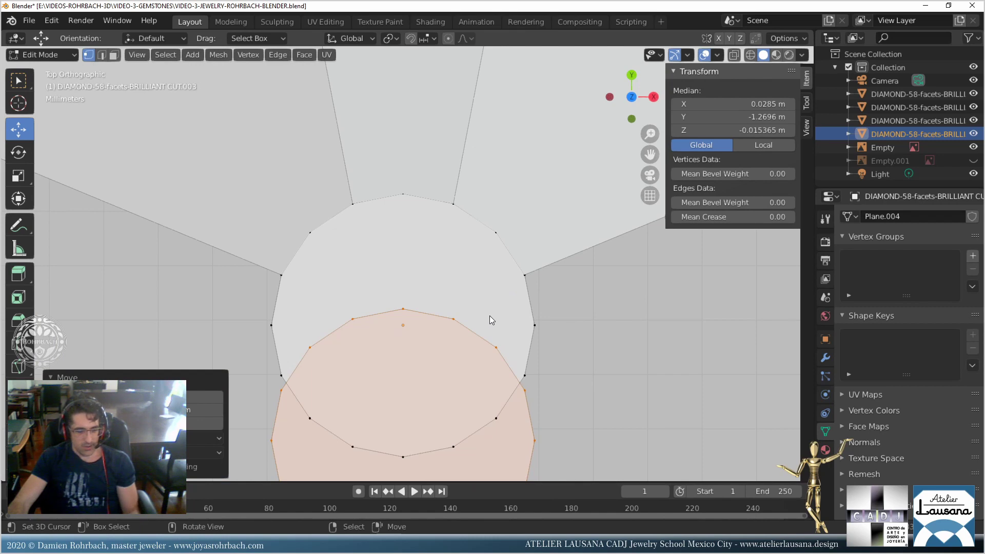
key("g")
key("y")
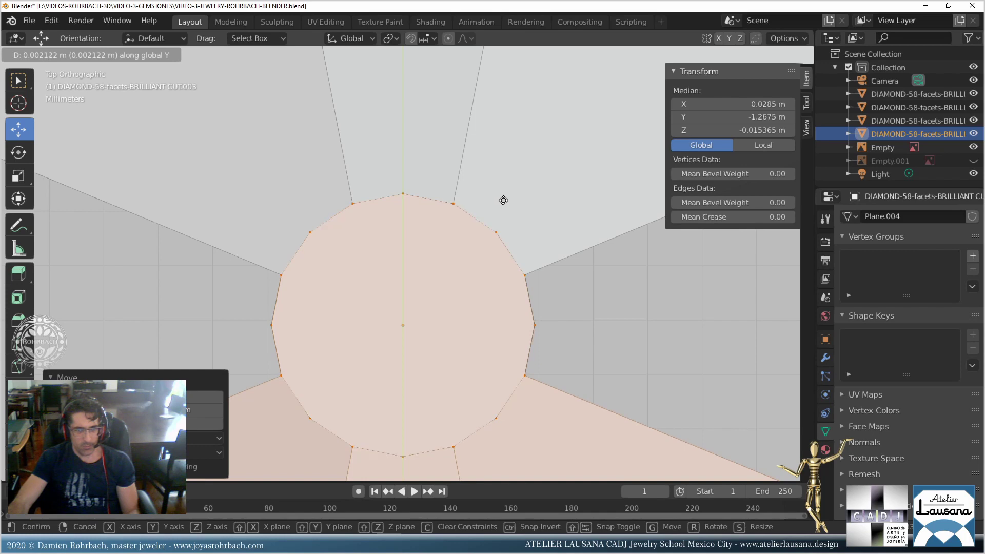
left_click(503, 200)
scroll(487, 288, "down", 12)
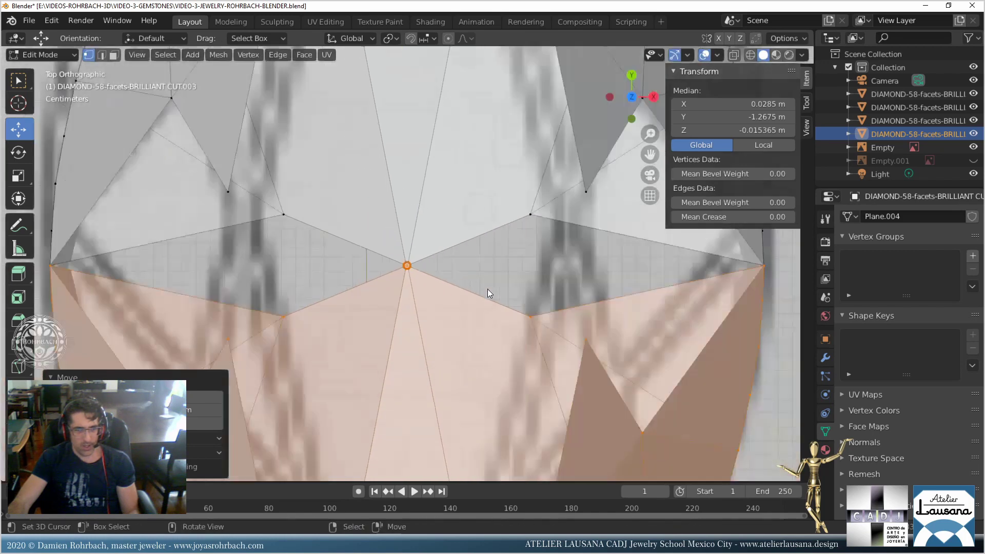
scroll(488, 290, "down", 4)
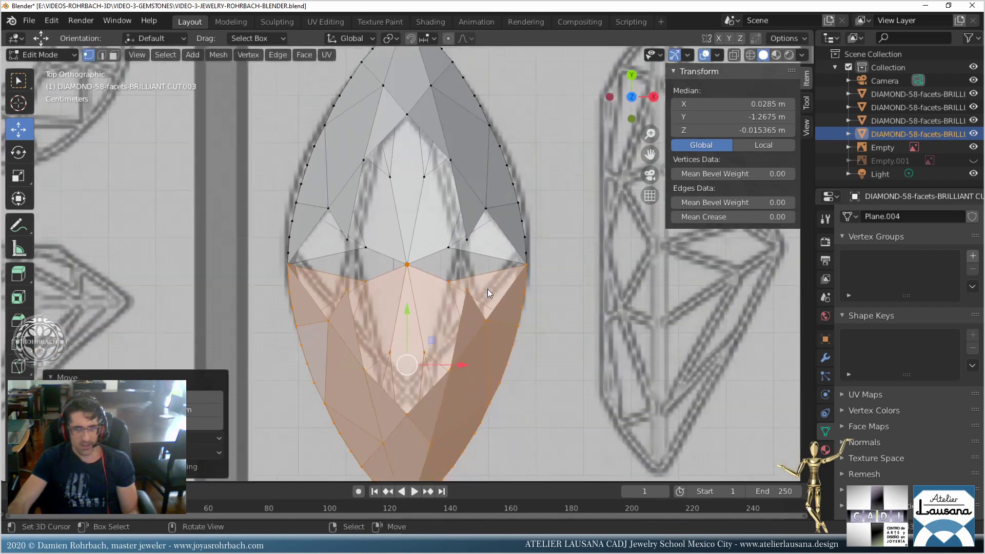
Inspect the joint between the two halves with X-ray display and save the file.
key("alt+z")
middle_click_drag(488, 289, 444, 298)
scroll(444, 298, "up", 8)
scroll(444, 297, "up", 3)
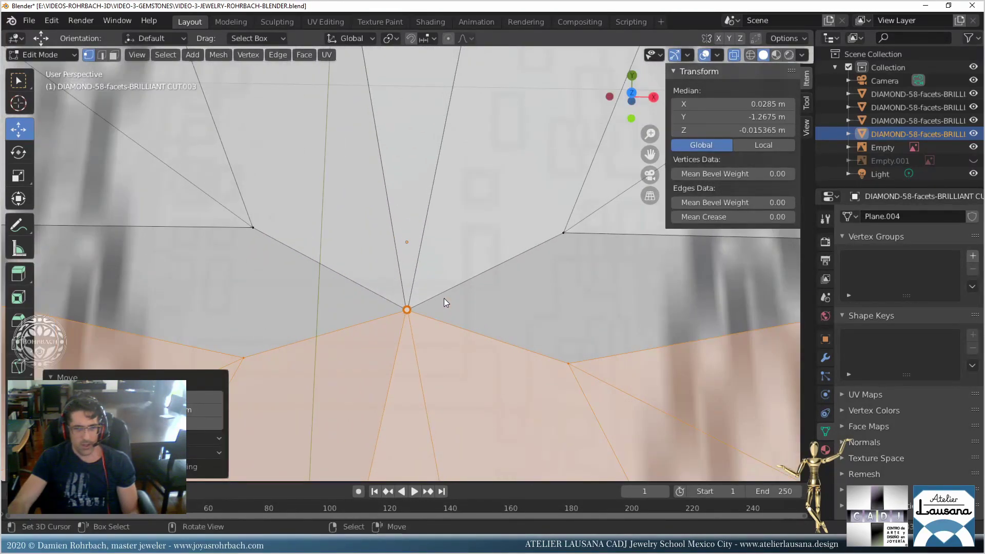
scroll(444, 297, "down", 3)
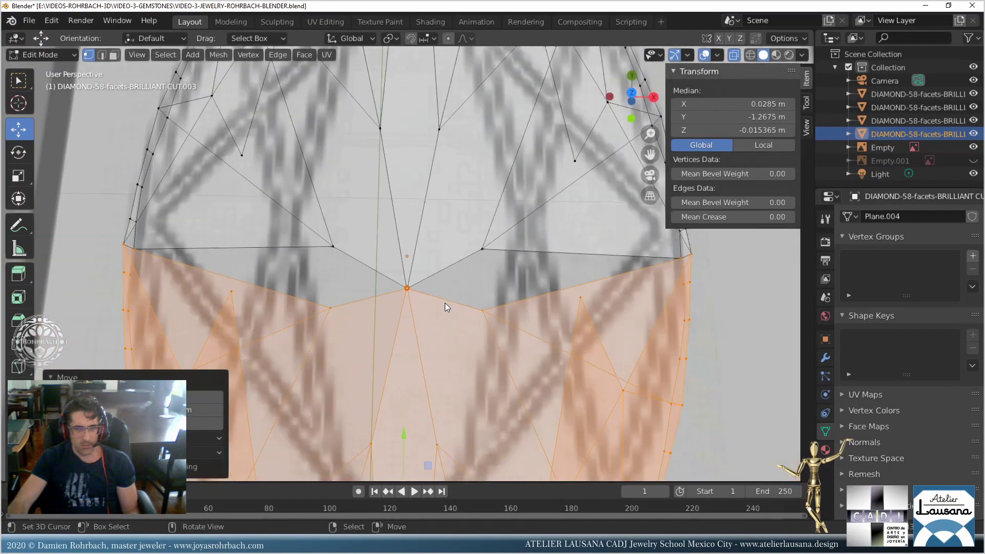
scroll(445, 303, "down", 5)
middle_click_drag(448, 302, 421, 301)
key("ctrl+s")
Undo the last shift of the rotated half and save the file again.
scroll(421, 301, "up", 6)
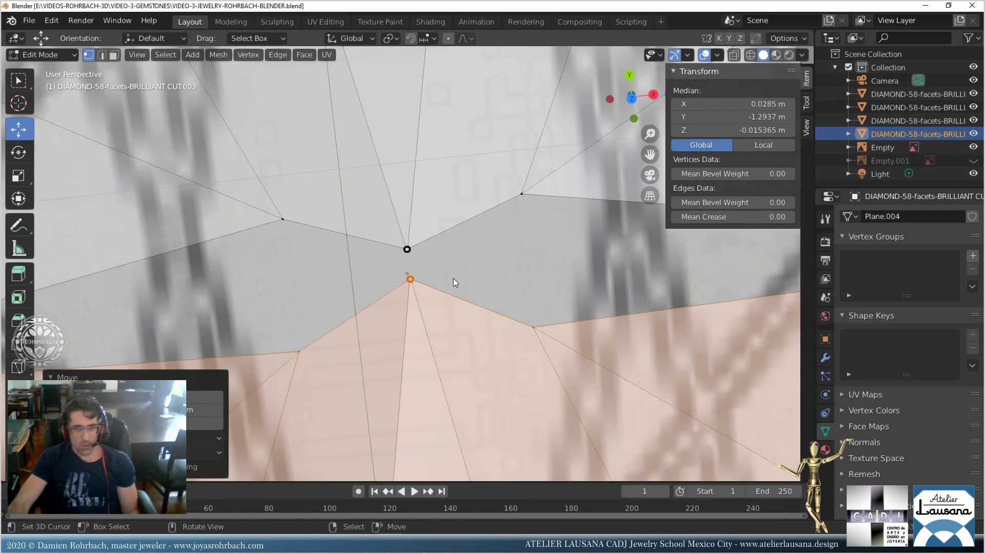
key("ctrl+z")
scroll(453, 278, "down", 7)
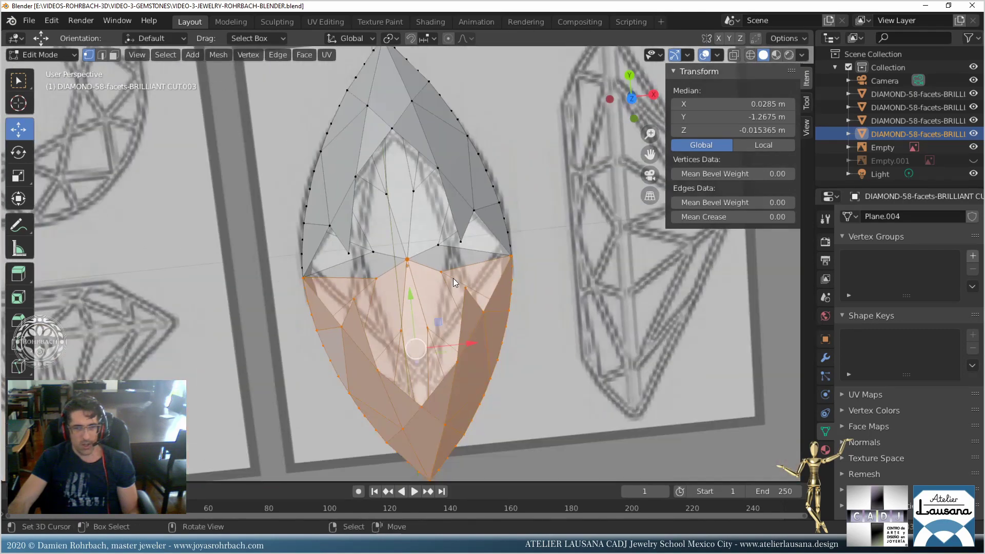
key("ctrl+s")
Select the overlapping culet vertices of both halves, including those behind, merge them by distance, and save the file.
scroll(444, 285, "up", 10)
key("alt+a")
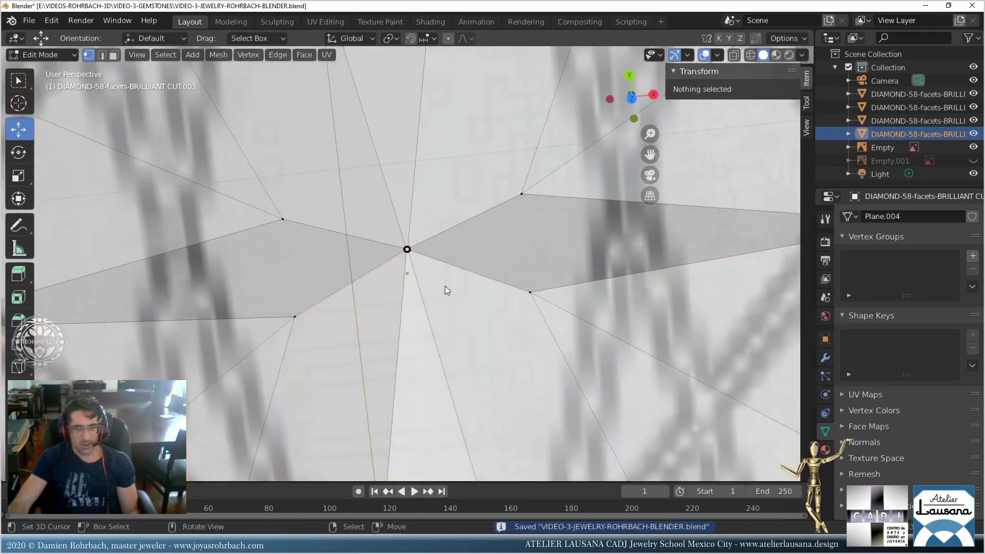
scroll(442, 285, "down", 5)
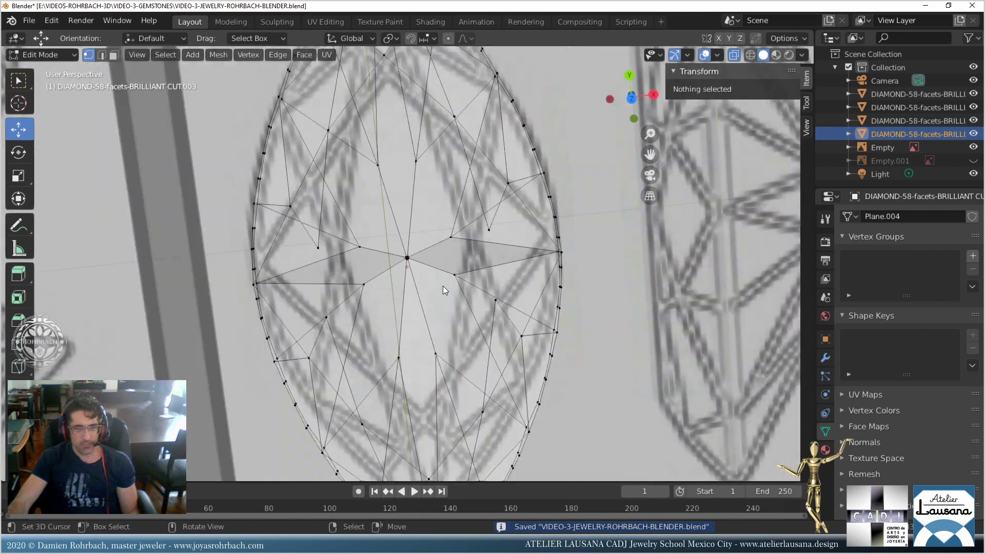
scroll(442, 285, "down", 3)
scroll(437, 282, "up", 8)
key("c")
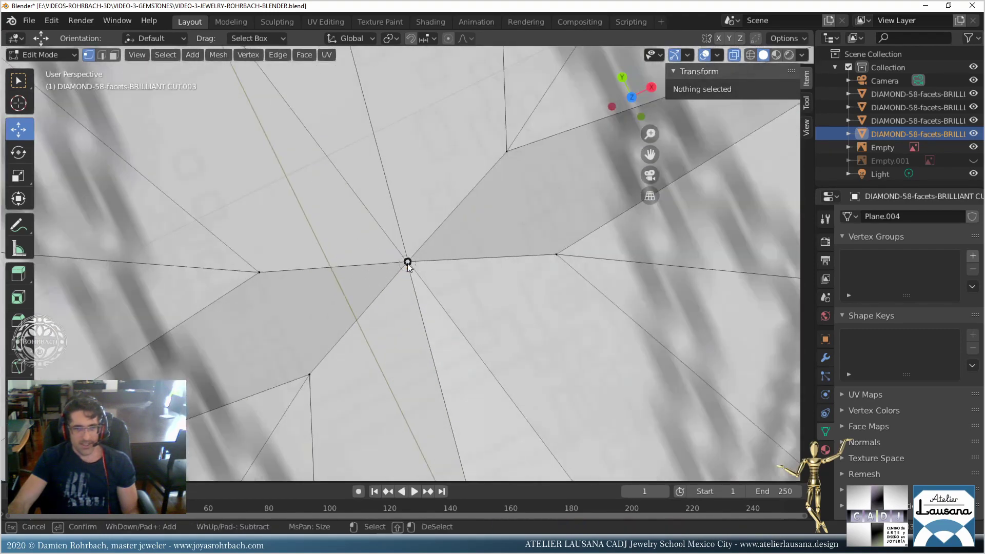
left_click(407, 263)
right_click(434, 270)
scroll(434, 270, "up", 1)
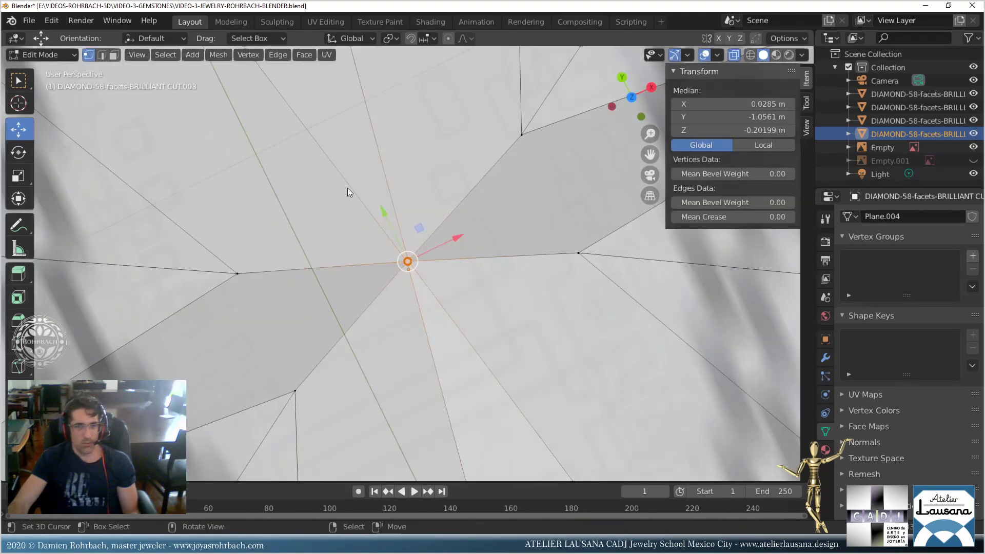
left_click(218, 54)
mouse_move(271, 149)
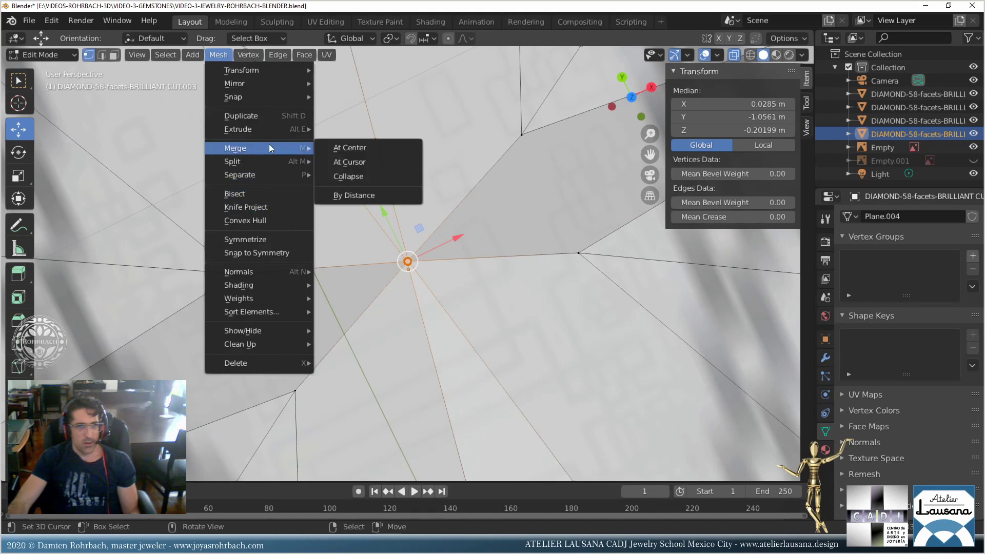
left_click(369, 198)
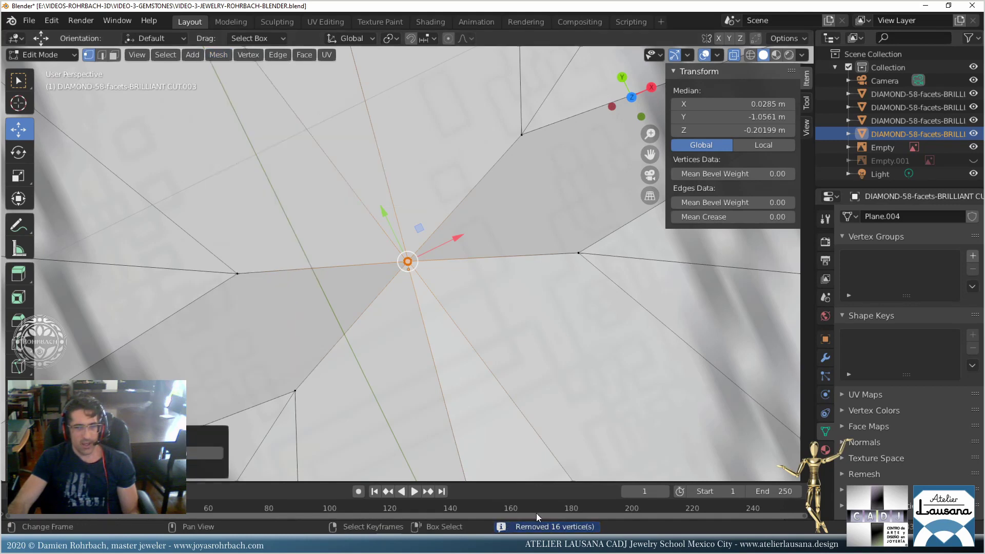
scroll(470, 355, "down", 8)
middle_click_drag(470, 355, 426, 313)
scroll(467, 337, "up", 5)
key("ctrl+s")
scroll(466, 337, "down", 5)
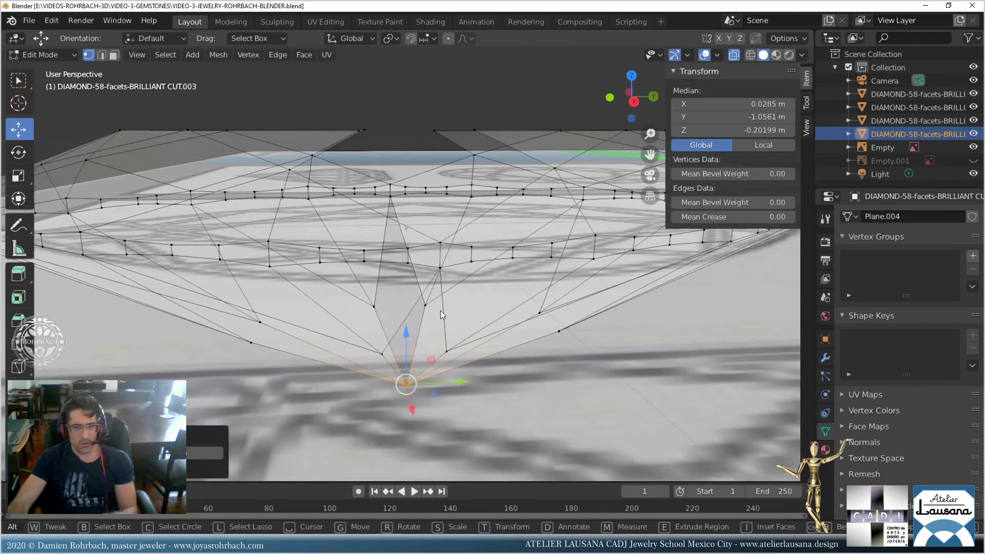
Select the overlapping girdle vertices along the central seam in the right view and merge them by distance.
mouse_move(376, 281)
middle_mouse_down()
mouse_move(372, 311)
mouse_move(381, 301)
middle_mouse_up()
key("KP_3")
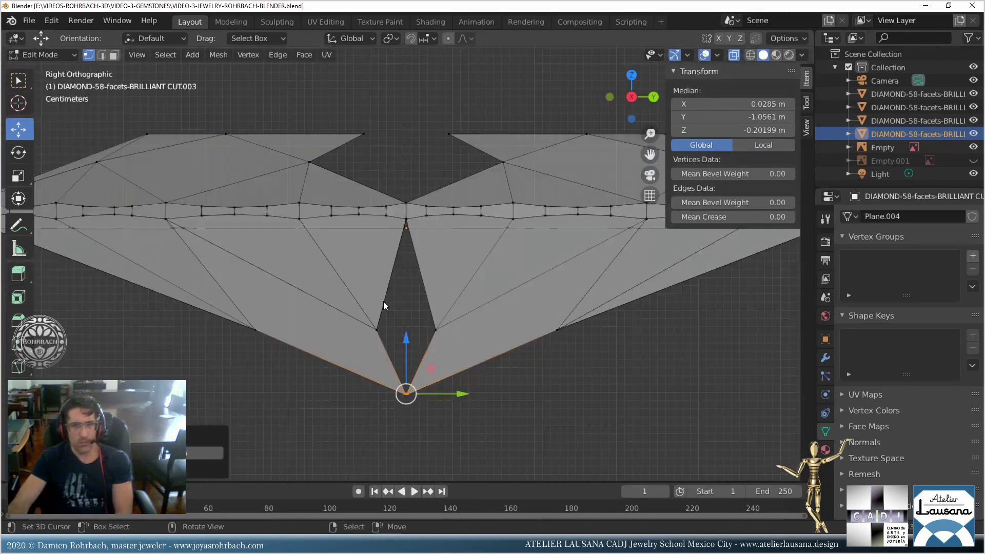
key("alt+a")
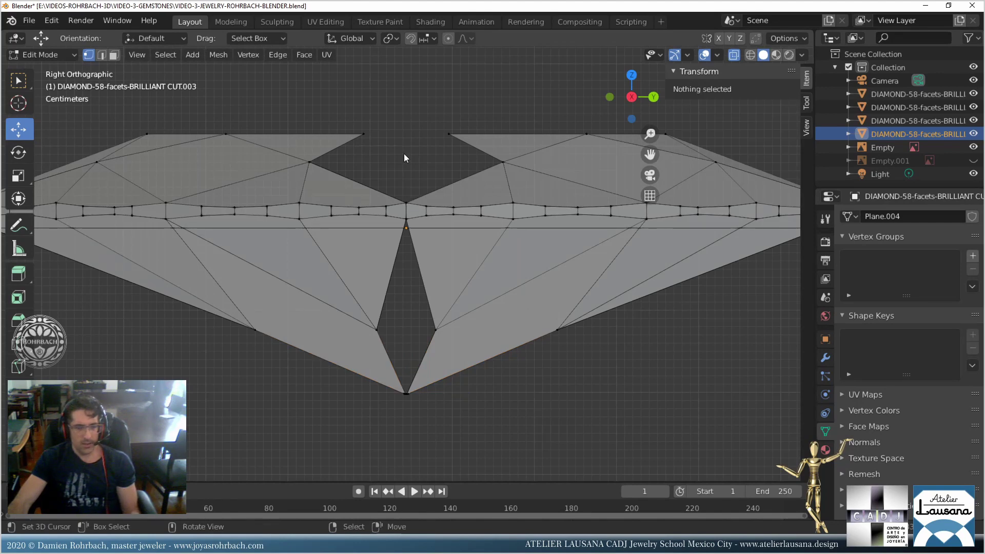
left_click_drag(393, 137, 415, 251)
mouse_move(409, 241)
middle_mouse_down()
mouse_move(399, 211)
mouse_move(419, 229)
mouse_move(411, 231)
mouse_move(469, 249)
mouse_move(459, 237)
mouse_move(447, 258)
mouse_move(449, 226)
mouse_move(401, 248)
middle_mouse_up()
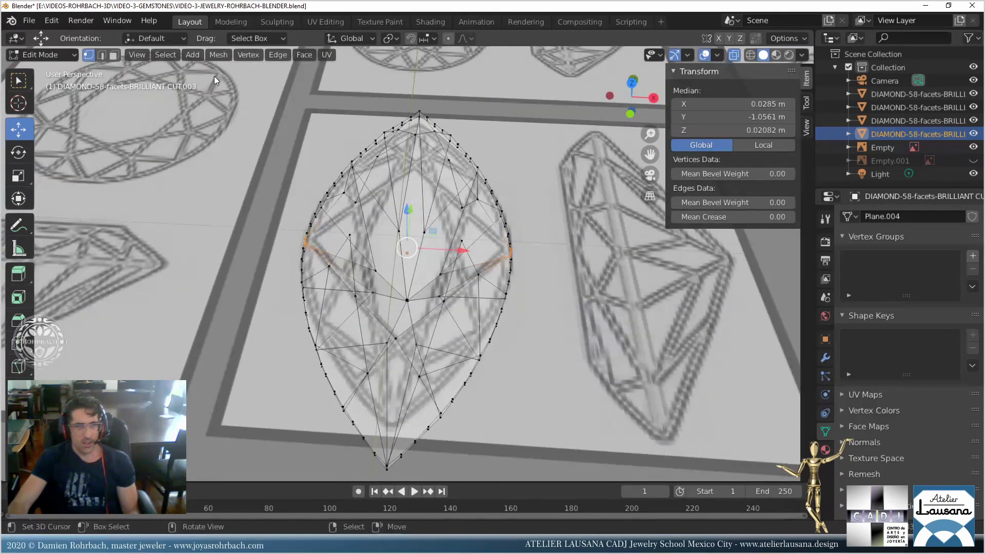
left_click(219, 54)
mouse_move(236, 146)
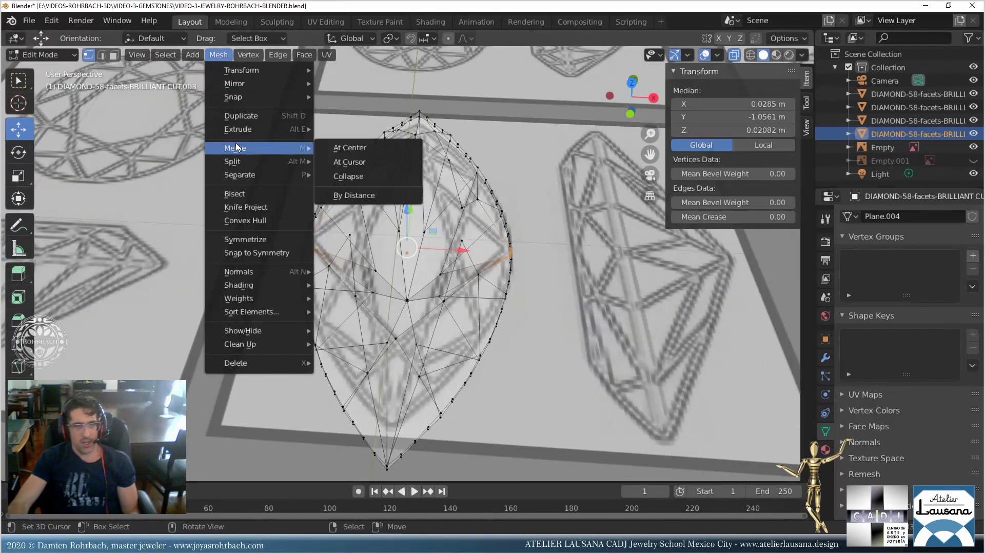
left_click(358, 197)
mouse_move(385, 274)
middle_mouse_down()
mouse_move(382, 285)
mouse_move(356, 269)
mouse_move(383, 282)
middle_mouse_up()
Select the ten crown vertices around the central opening in the top view and fill them with a table face.
key("alt+z")
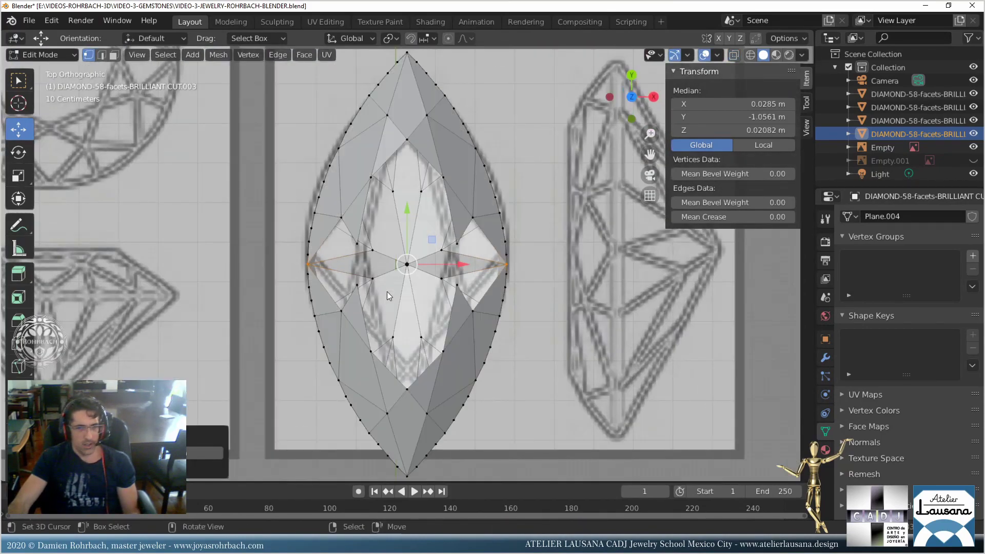
scroll(387, 291, "up", 4)
scroll(389, 291, "down", 2)
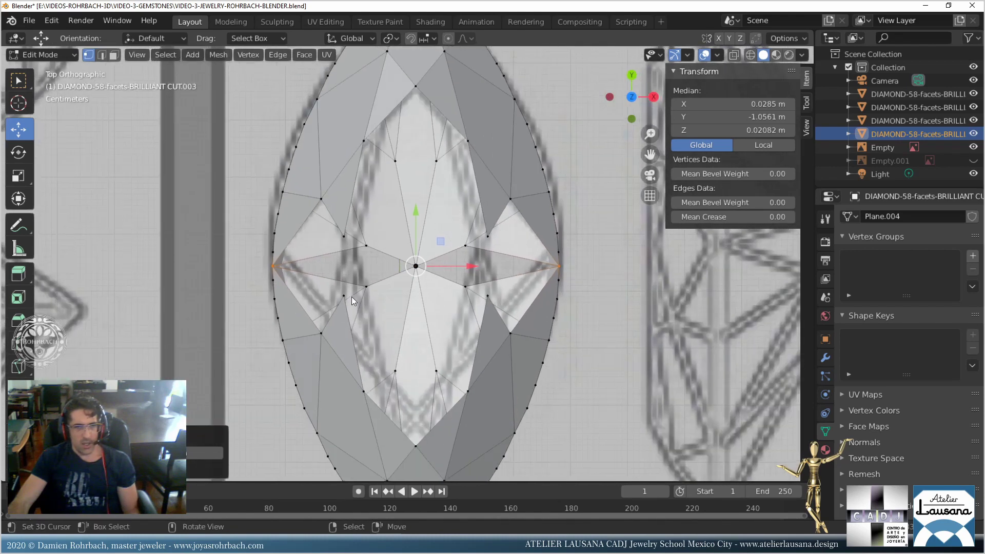
left_click(342, 296)
left_click(344, 243, "shift")
left_click(364, 143, "shift")
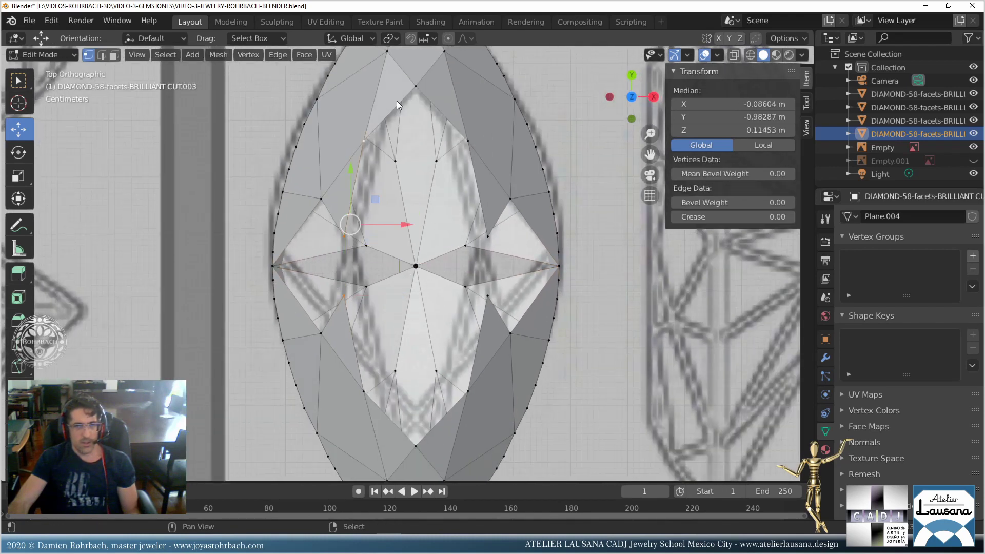
left_click(425, 83, "shift")
left_click(466, 133, "shift")
left_click(487, 236, "shift")
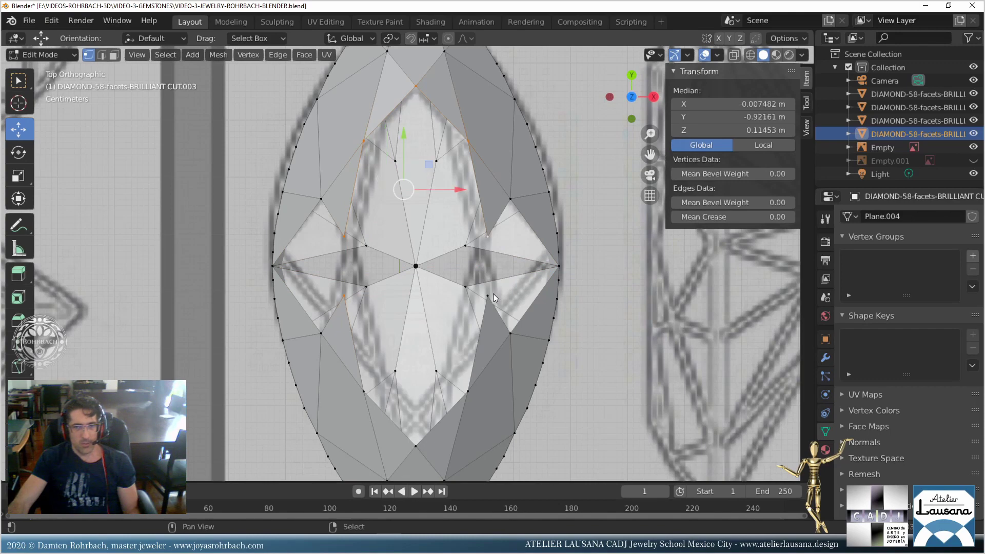
left_click(488, 296, "shift")
left_click(466, 391, "shift")
left_click(415, 445, "shift")
left_click(364, 392, "shift")
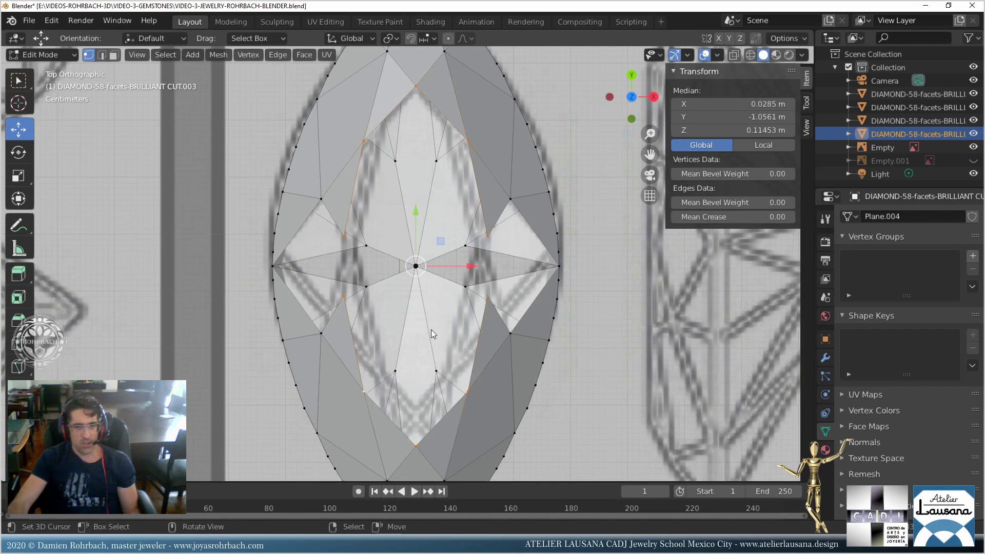
key("f")
middle_click_drag(430, 333, 388, 308, "shift")
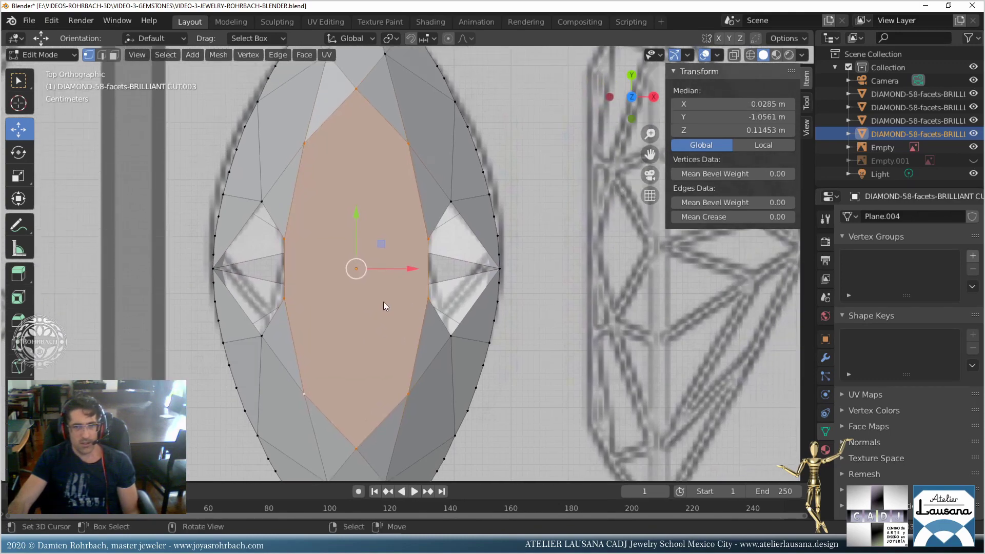
Merge the two neighbouring table corner vertices beside the seam on the +X side at their center.
scroll(383, 306, "up", 2)
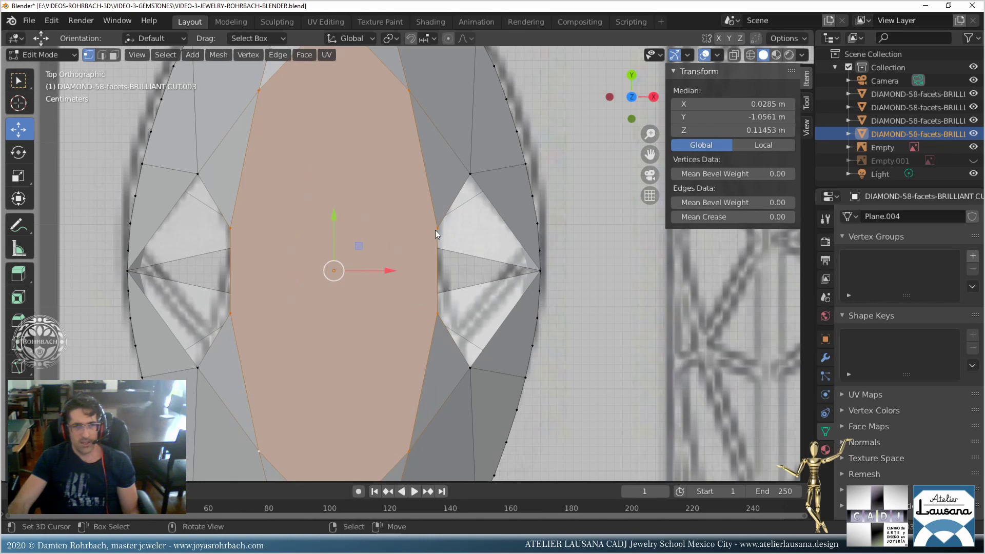
left_click(435, 229)
left_click(434, 311, "shift")
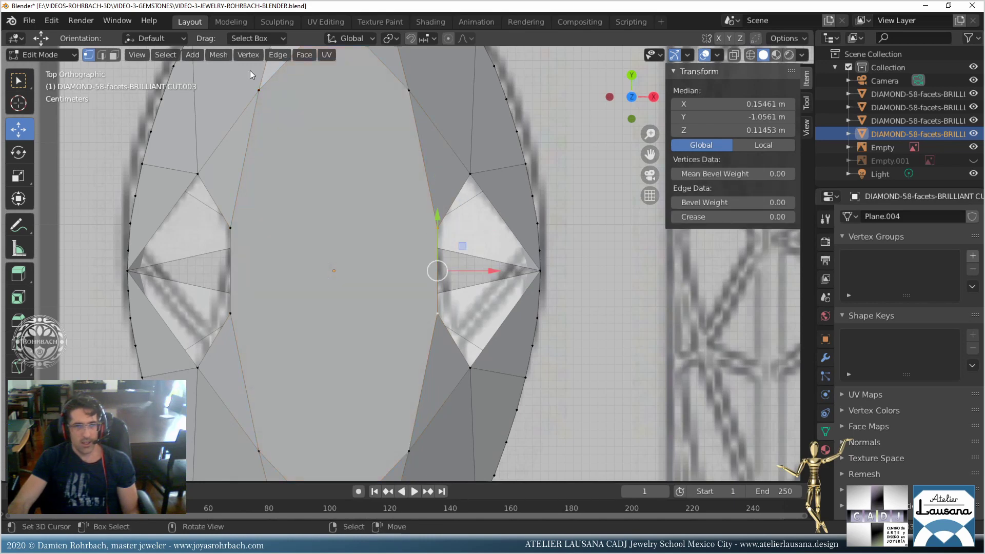
left_click(218, 55)
mouse_move(282, 150)
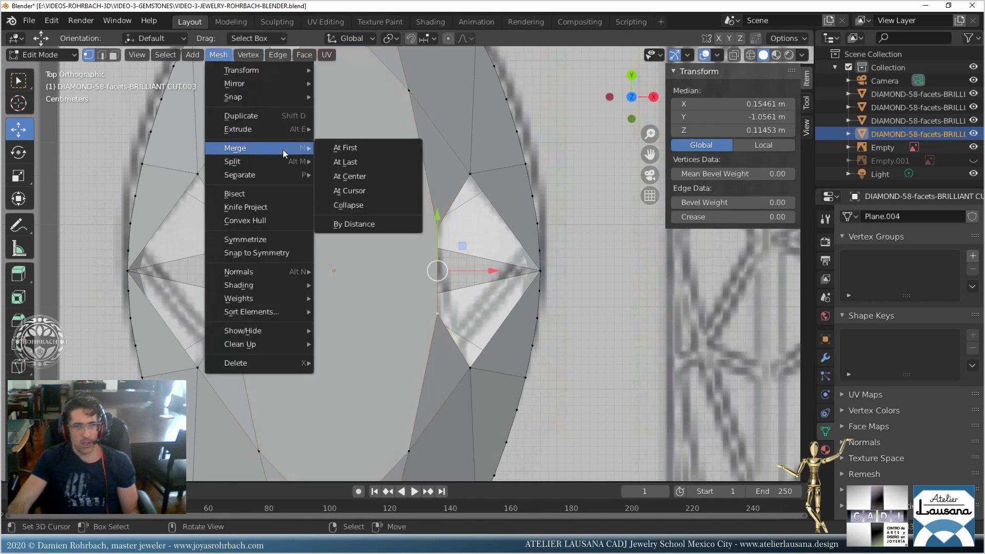
left_click(359, 176)
Merge the matching pair of table corner vertices on the -X side at their center.
left_click(230, 227)
left_click(231, 313, "shift")
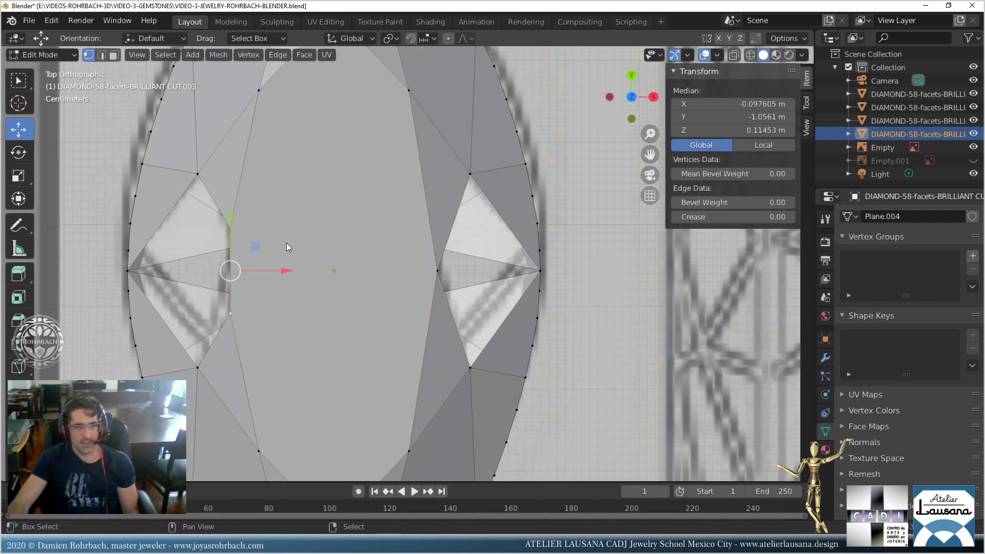
left_click(229, 58)
mouse_move(259, 150)
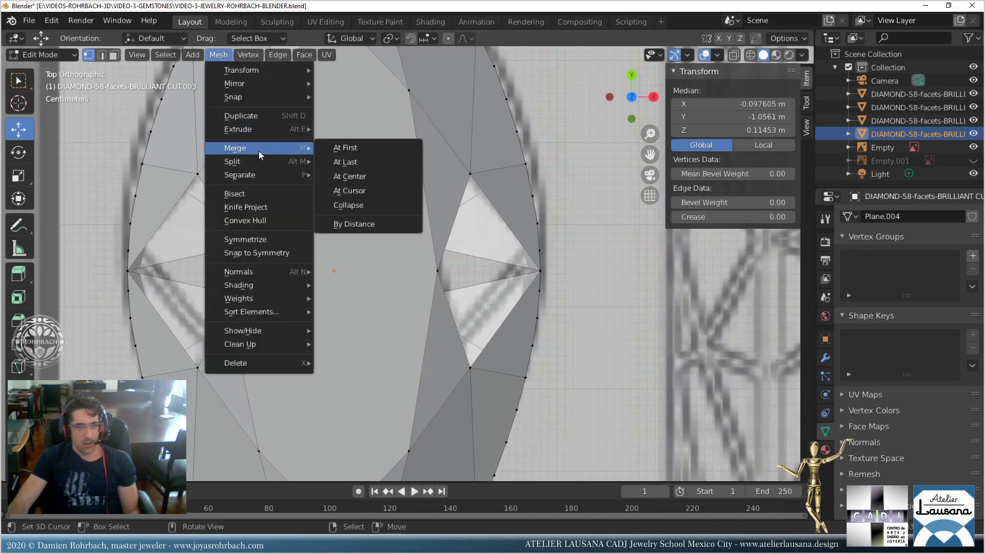
left_click(366, 175)
Fill the kite-shaped crown opening on the +X side with a face through its four corner vertices.
left_click(470, 367)
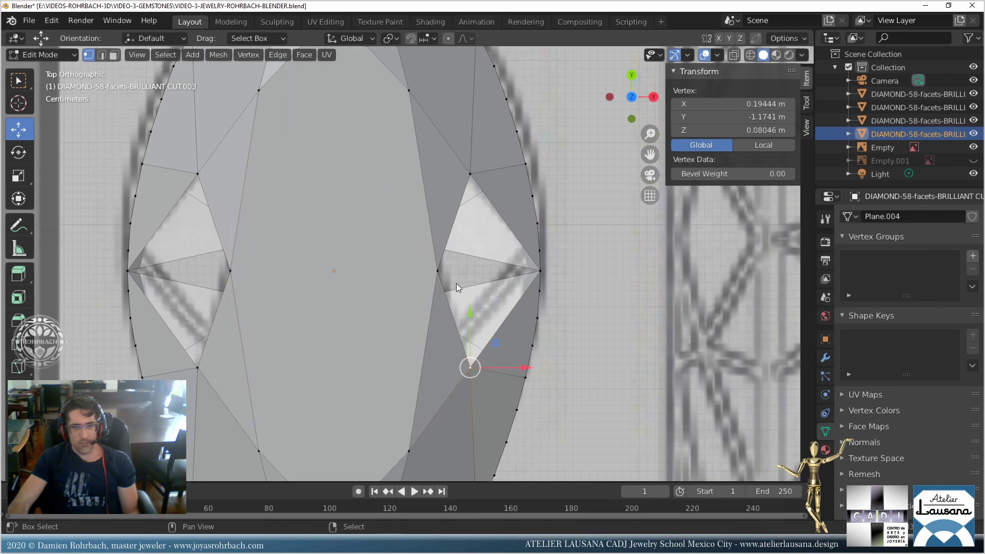
left_click(437, 271, "shift")
left_click(470, 175, "shift")
left_click(523, 262, "shift")
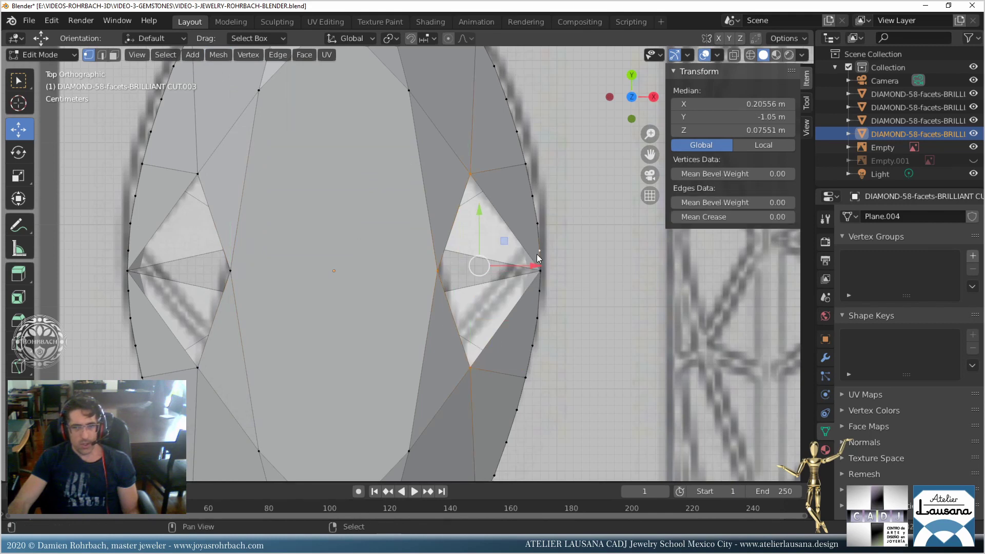
middle_click_drag(580, 274, 475, 288)
scroll(544, 270, "down", 2)
scroll(475, 288, "up", 1)
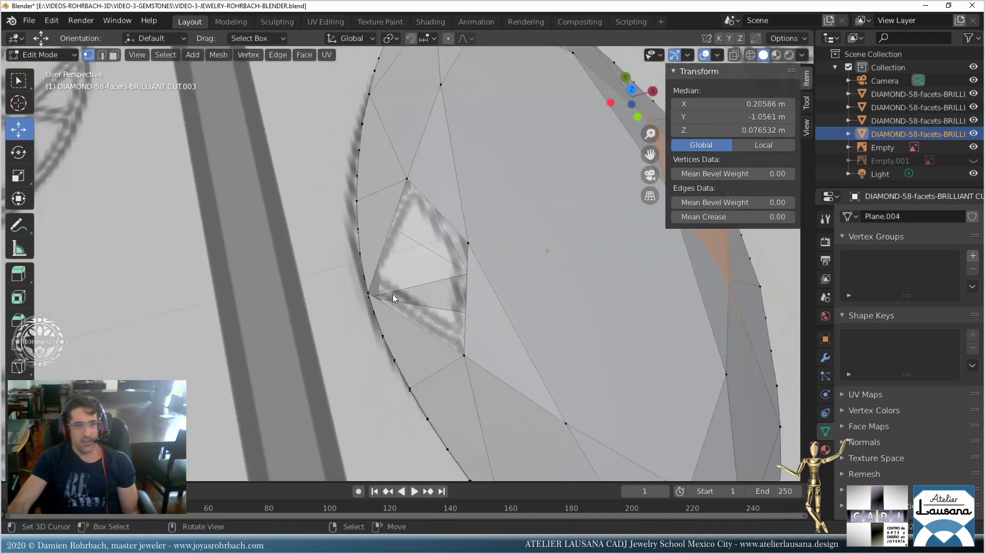
Fill the kite-shaped crown opening on the -X side with a face through its four corner vertices and save the file.
right_click(376, 309)
right_click(370, 291)
right_click(409, 180, "shift")
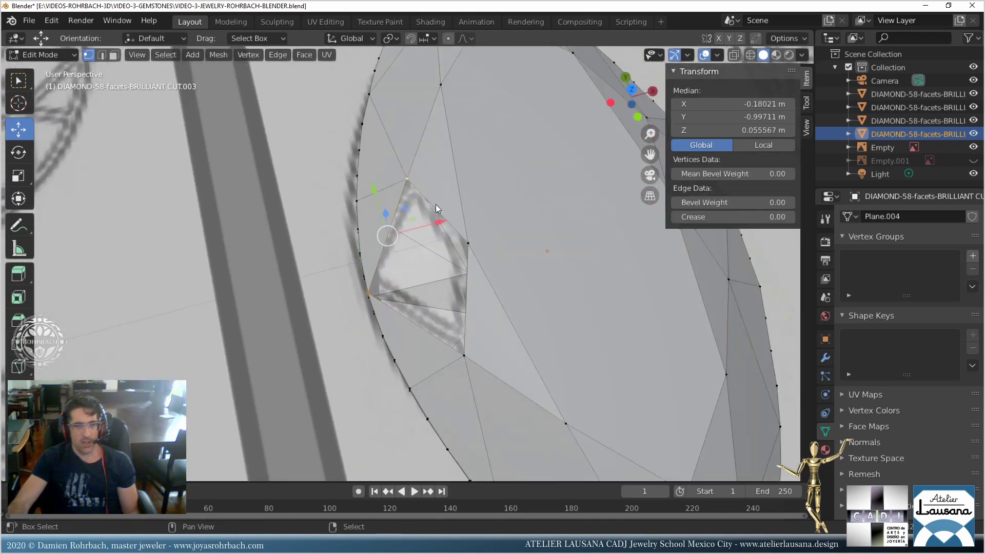
right_click(467, 242, "shift")
scroll(503, 324, "down", 4)
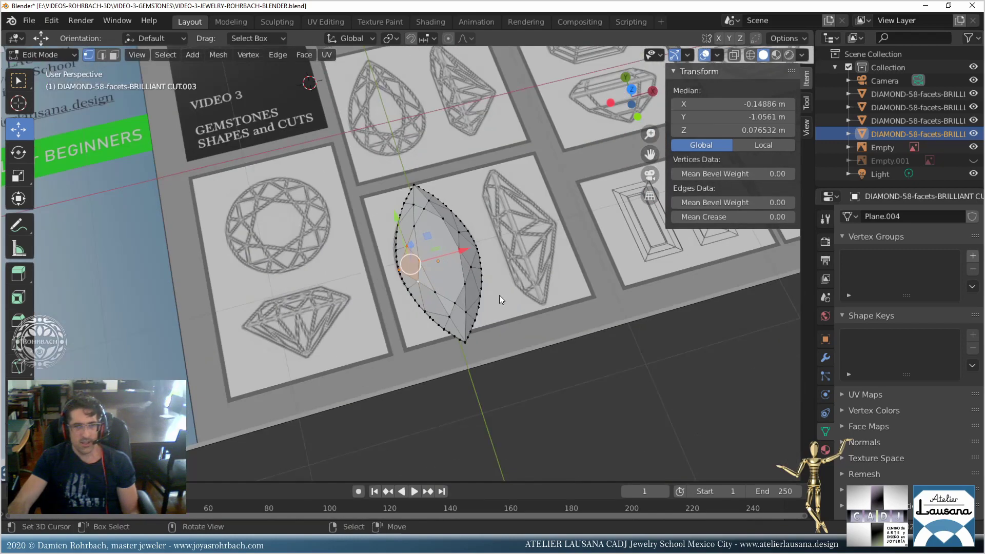
middle_click_drag(500, 300, 470, 290)
key("KP_7")
scroll(475, 301, "up", 2)
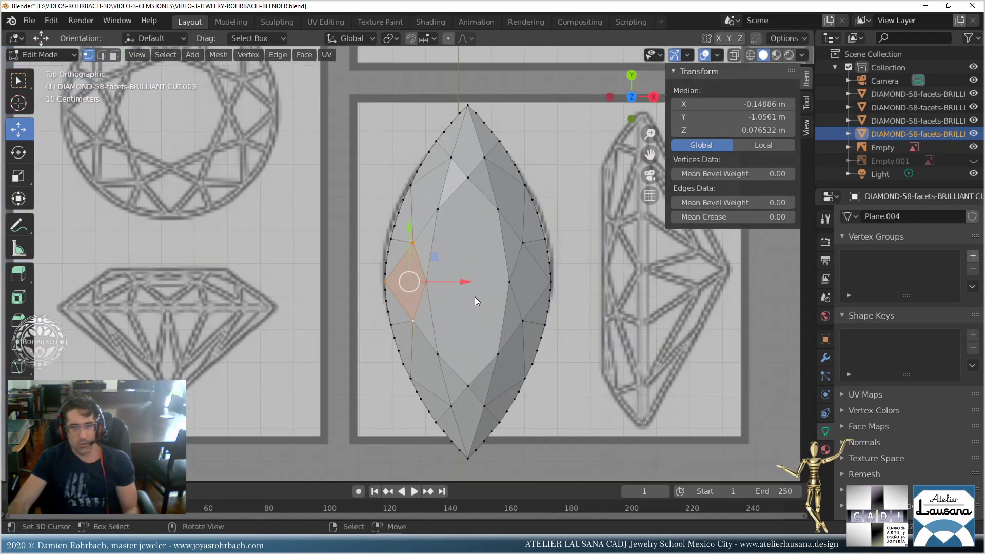
key("ctrl+s")
scroll(476, 296, "down", 6)
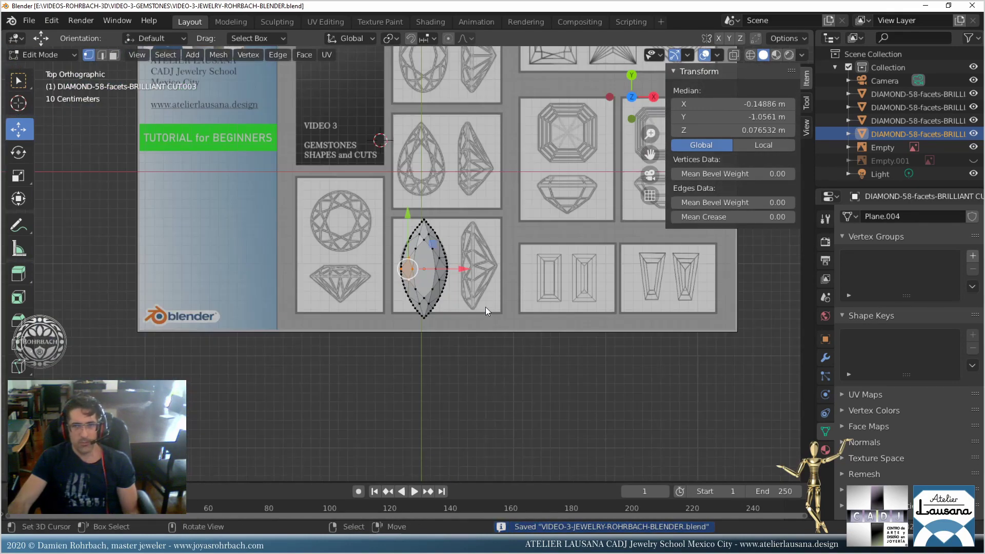
scroll(476, 293, "up", 7)
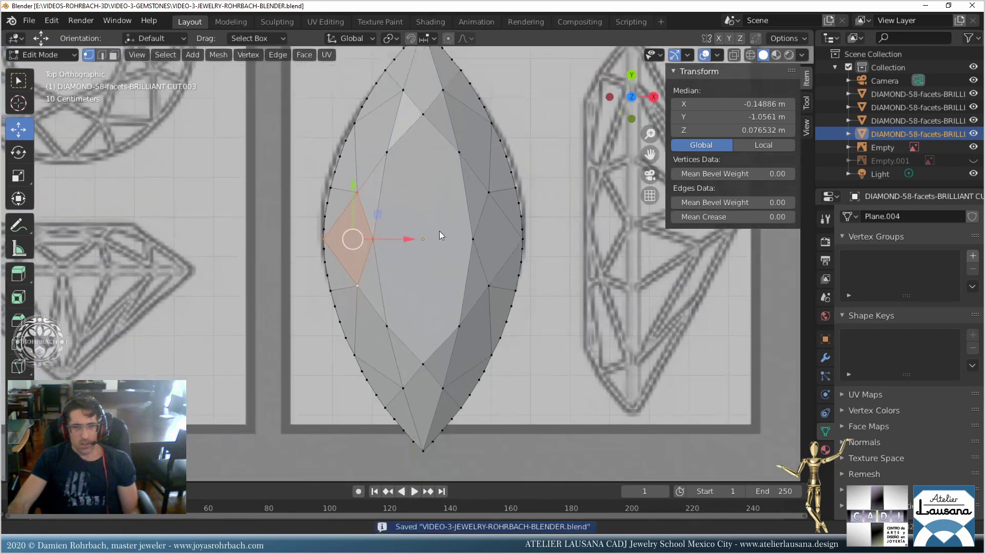
Fill the pavilion opening on the +X side with a face through its girdle, side corner and culet vertices.
middle_click_drag(438, 248, 428, 193)
right_click(466, 101)
right_click(524, 260, "shift")
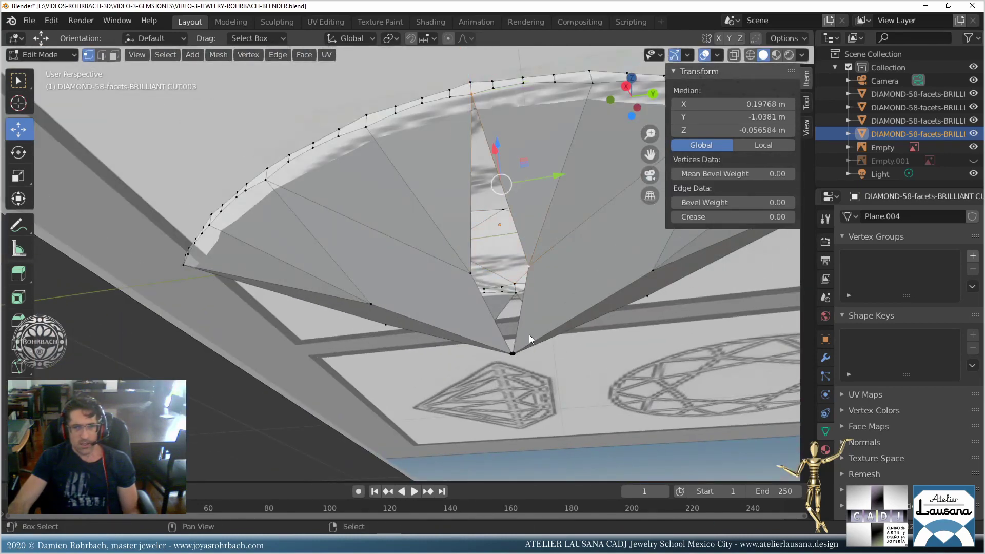
right_click(529, 335, "shift")
scroll(528, 335, "up", 3)
middle_click_drag(528, 335, 383, 276)
scroll(383, 276, "down", 1)
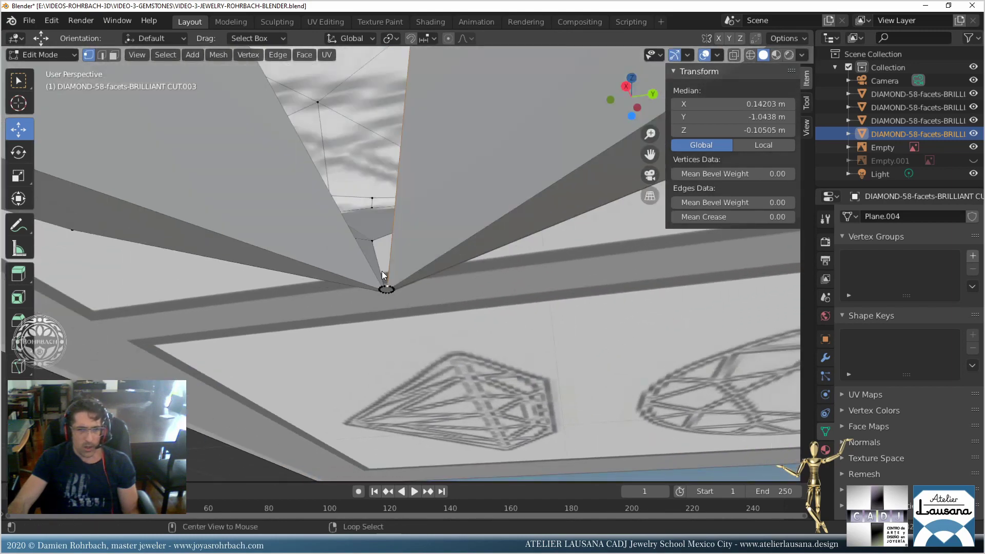
right_click(383, 284, "shift")
scroll(392, 297, "down", 1)
middle_click_drag(353, 163, 428, 306, "shift")
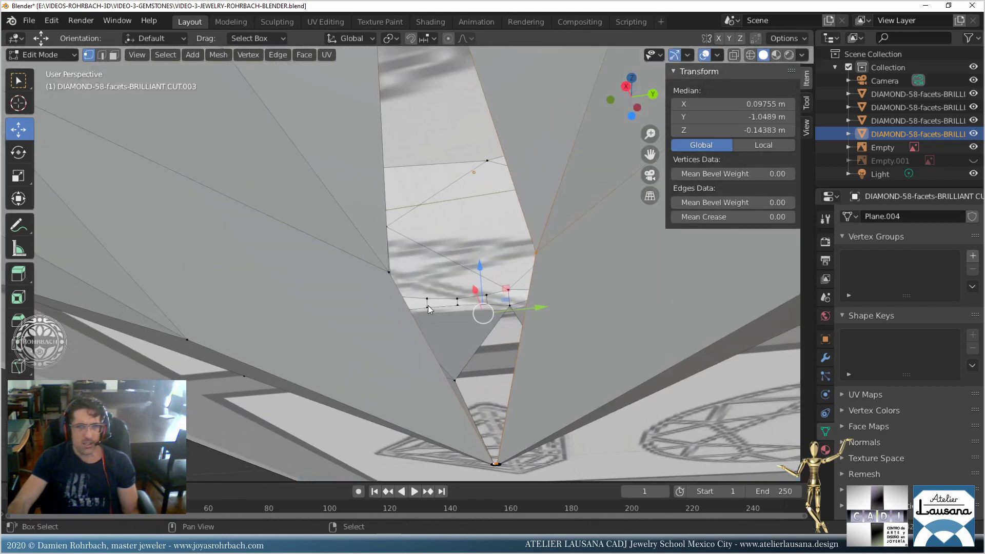
right_click(399, 276, "shift")
Fill the matching pavilion opening on the -X side with a face through its girdle, side corner and culet vertices.
scroll(429, 247, "down", 3)
middle_click_drag(460, 251, 363, 245)
right_click(265, 176)
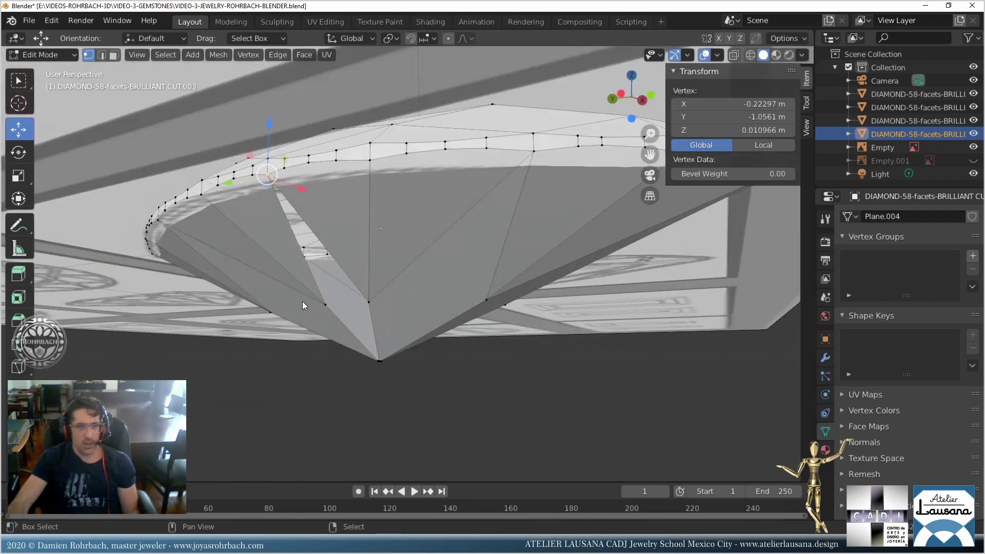
right_click(321, 304, "shift")
right_click(366, 302, "shift")
middle_click_drag(382, 354, 450, 279, "shift")
scroll(452, 283, "up", 5)
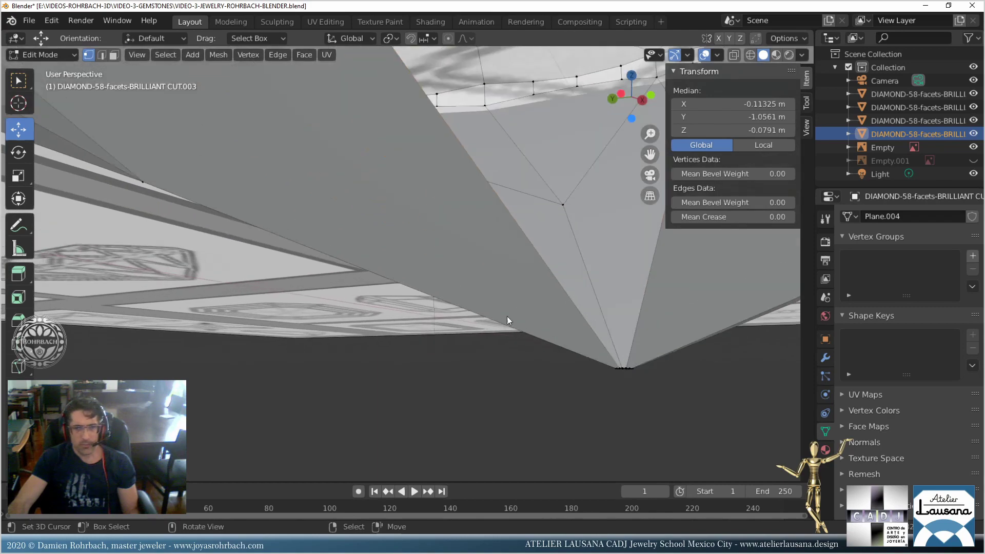
middle_click_drag(629, 368, 635, 312)
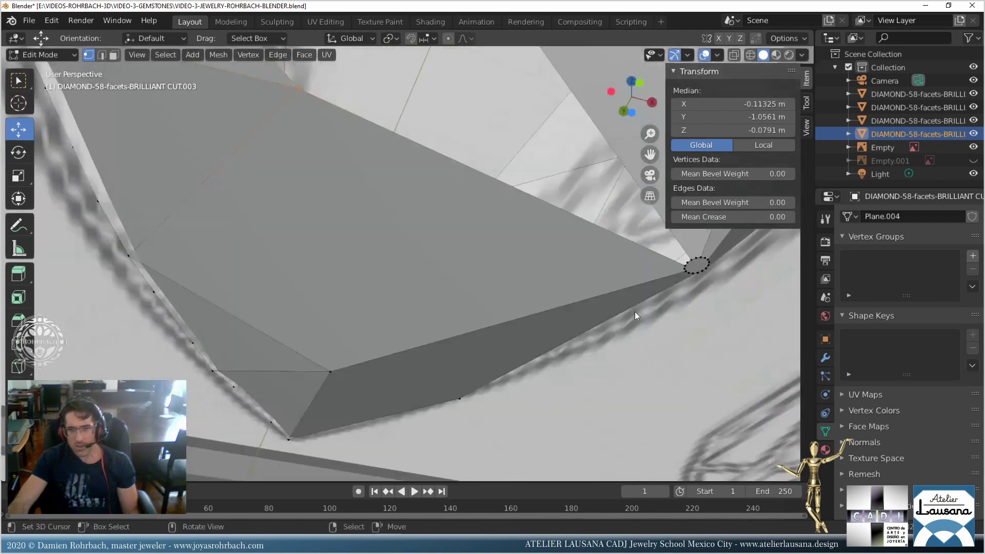
right_click(684, 266, "shift")
right_click(690, 266, "shift")
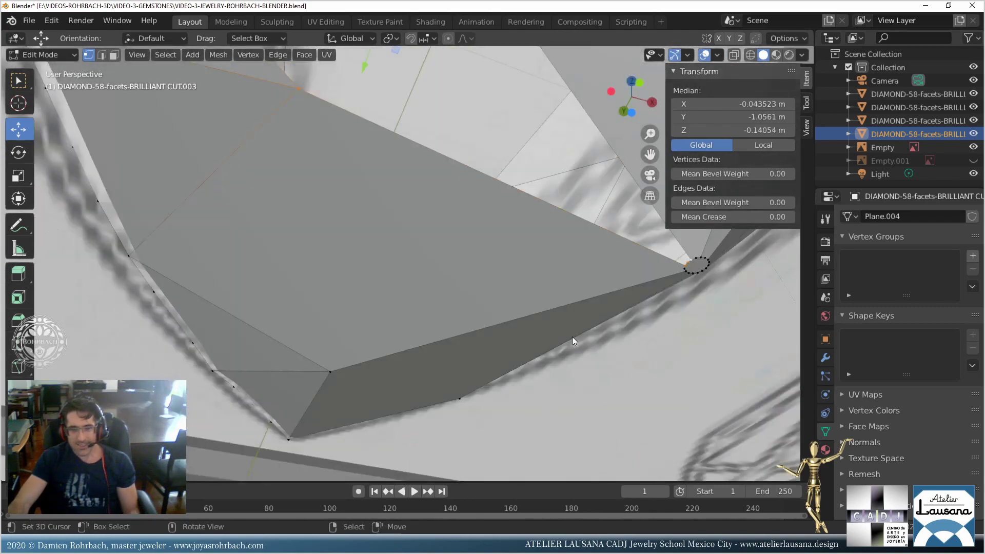
Scale the whole marquise mesh by about 1.07 along X in the top view to match the reference outline.
scroll(561, 335, "down", 6)
middle_click_drag(490, 304, 378, 286)
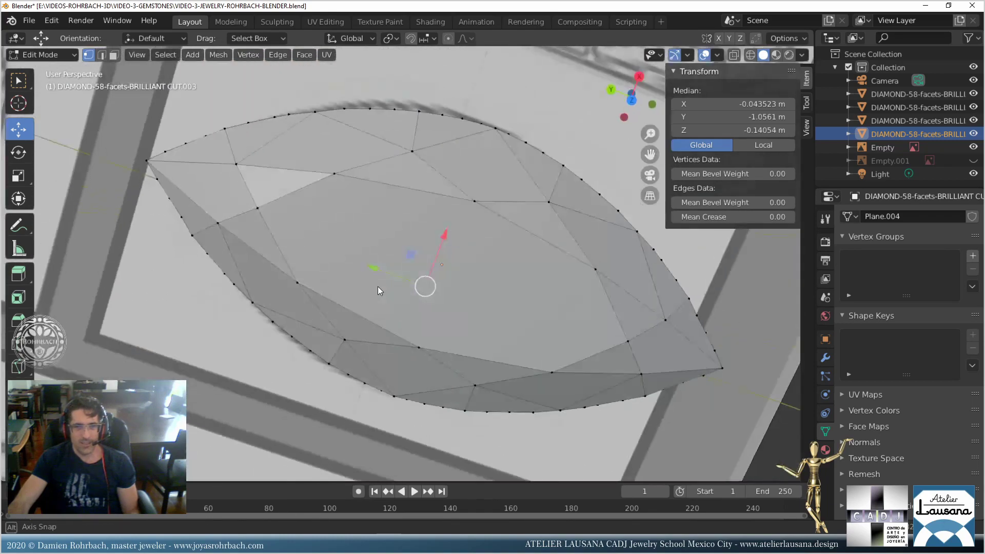
scroll(378, 286, "down", 4)
key("KP_7")
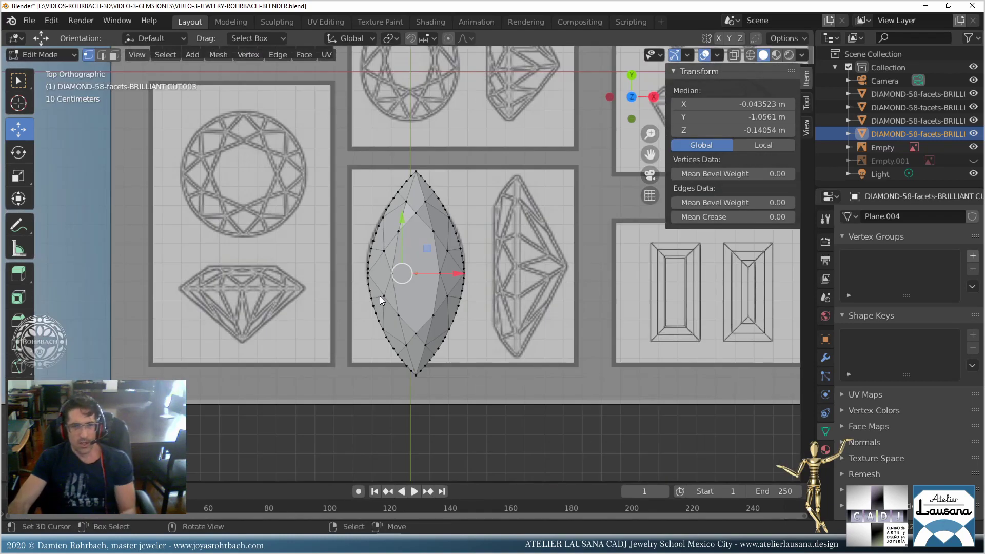
scroll(494, 259, "up", 1)
scroll(496, 259, "up", 1)
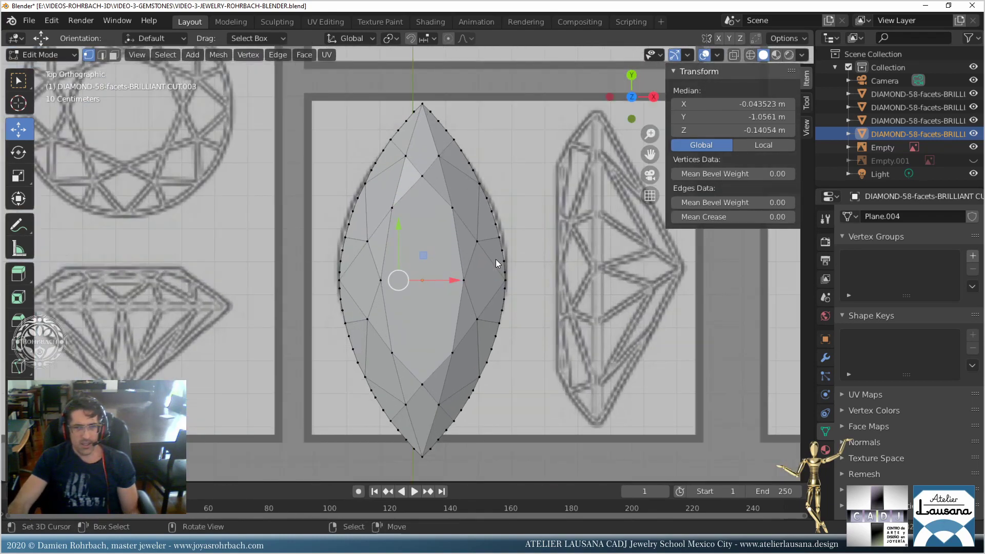
key("a")
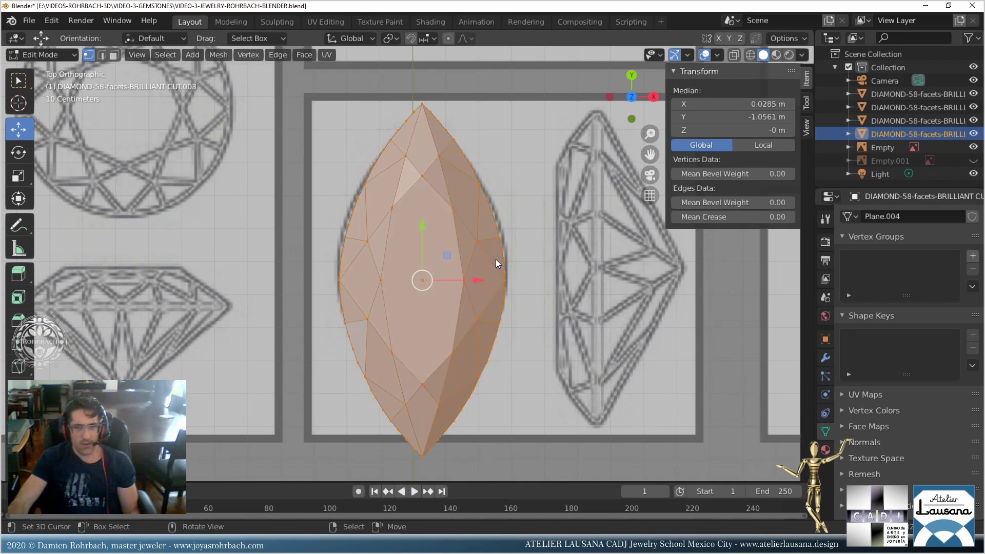
key("s")
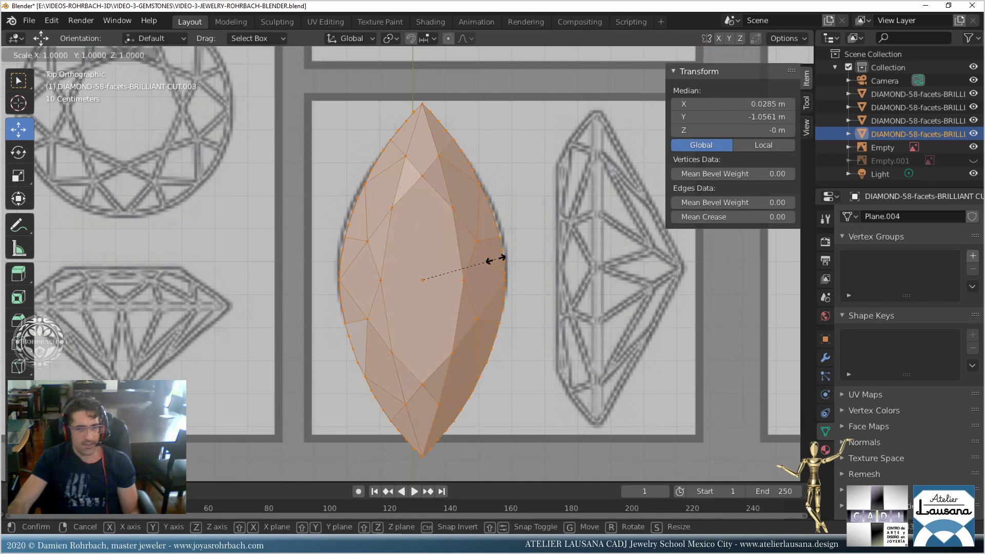
key("x")
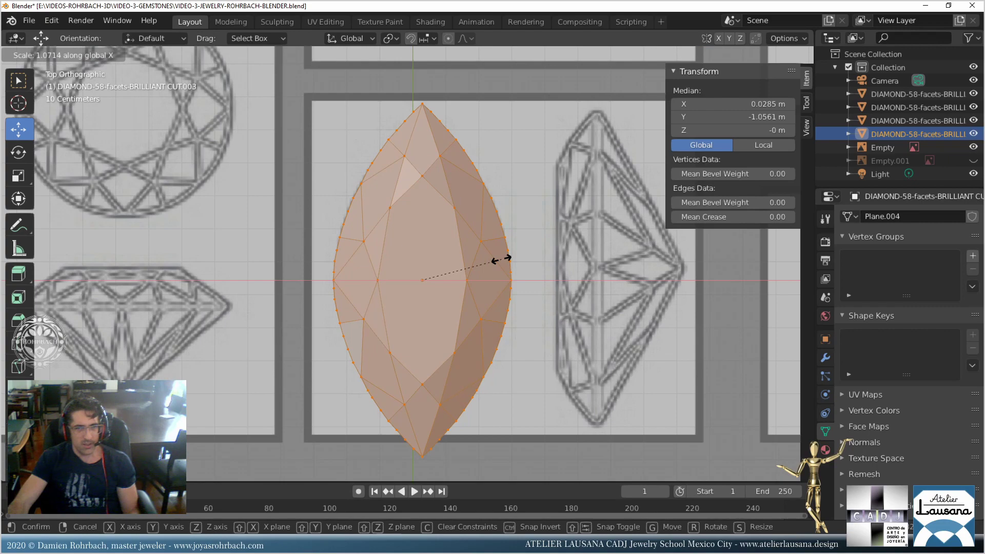
left_click(503, 259)
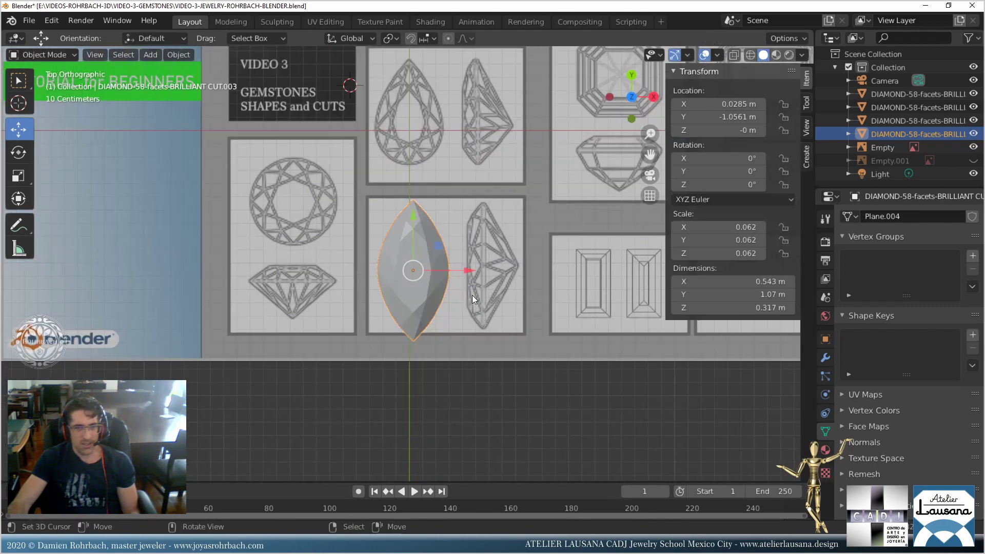
Move the marquise cut beside the pear cut in the row above the reference sheet and scale it down to about 0.71.
middle_click_drag(472, 294, 430, 372)
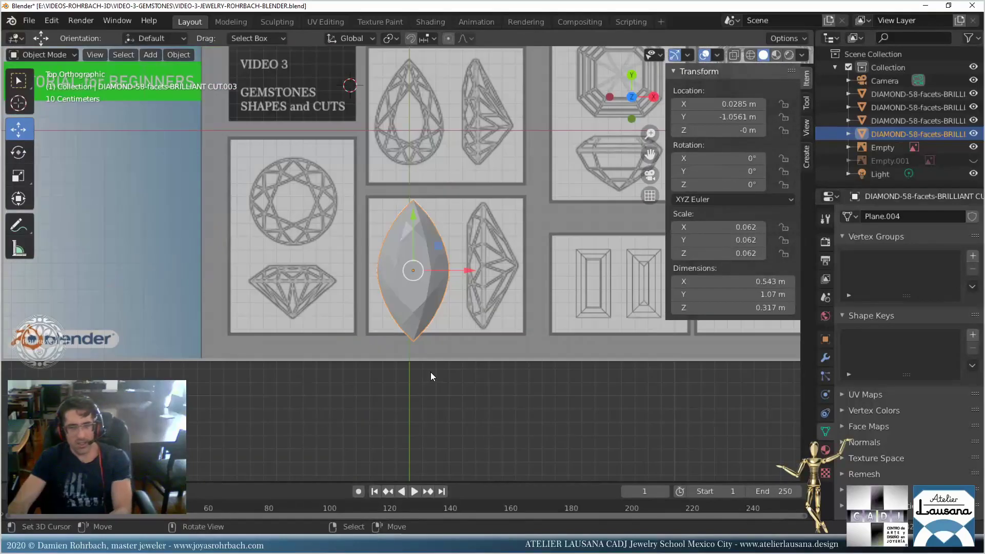
scroll(430, 371, "down", 8)
scroll(415, 283, "up", 4)
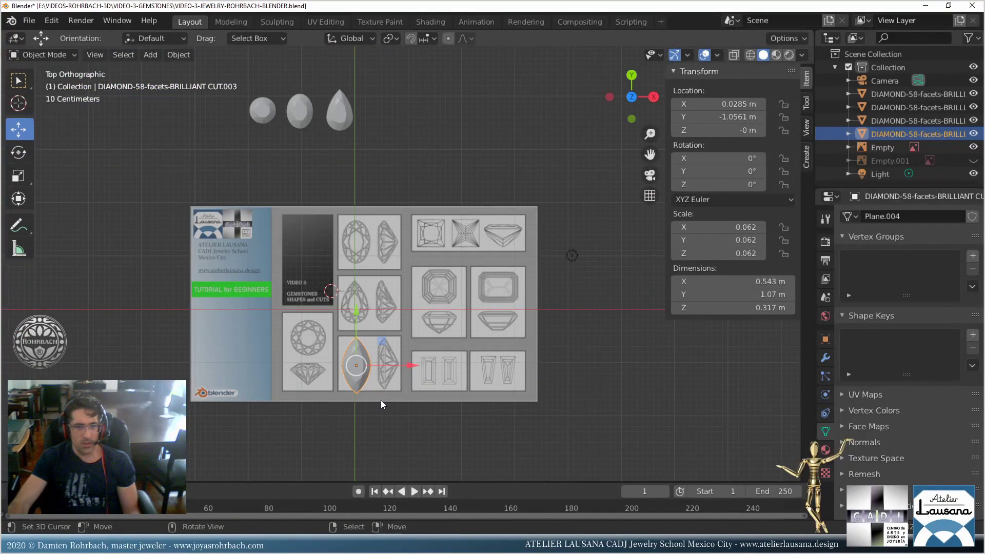
key("g")
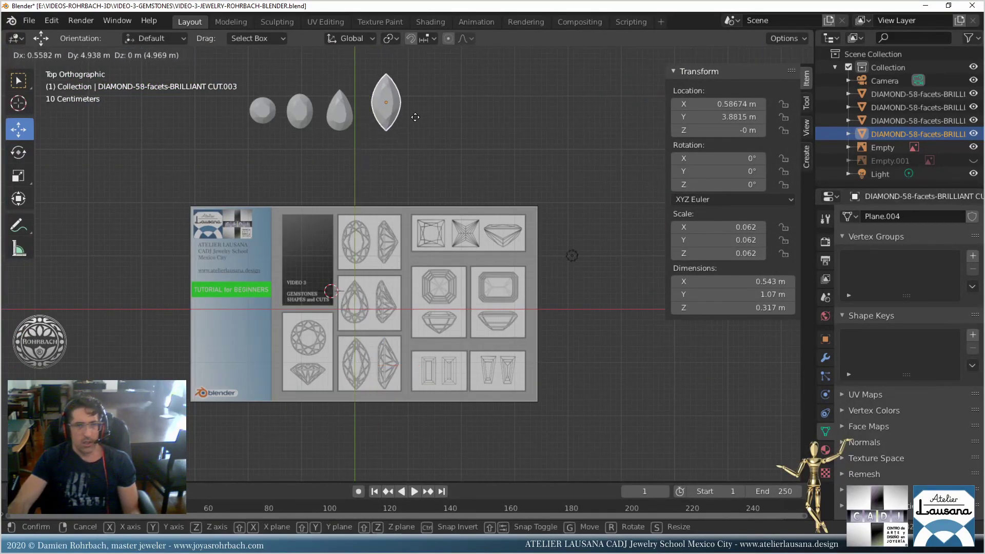
left_click(409, 122)
key("s")
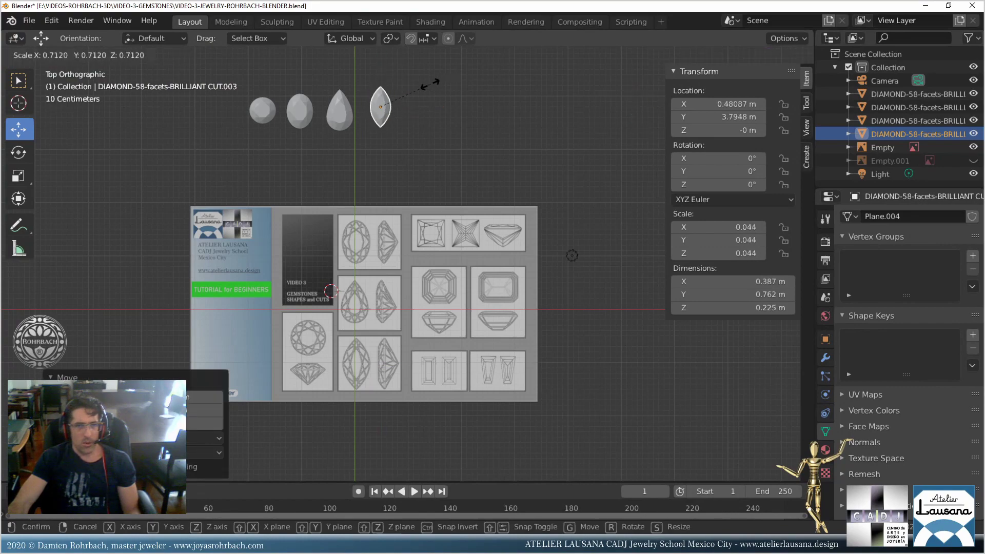
Scale the marquise stone to about 0.407 by 0.803 m and move it beside the pear stone in the row.
left_click(431, 83)
scroll(414, 199, "up", 4)
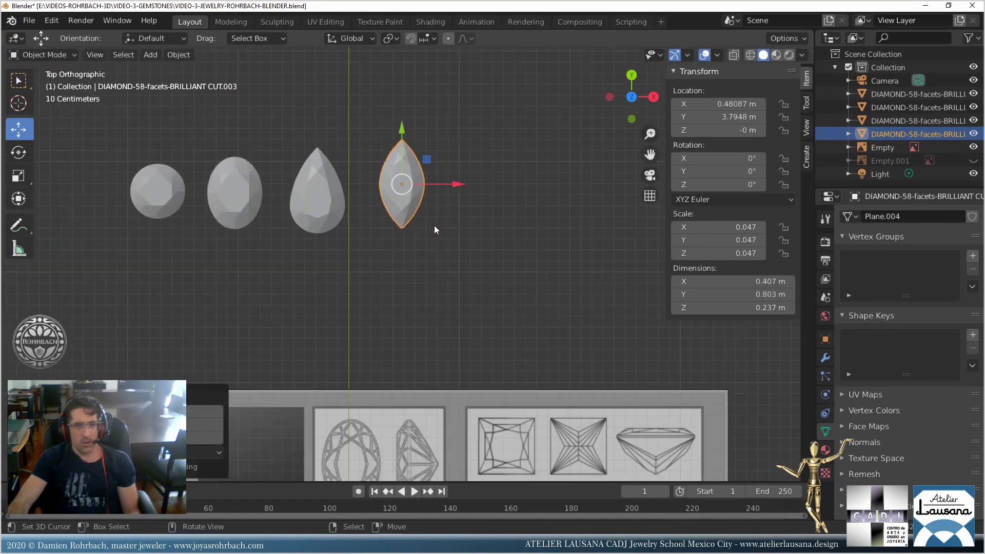
key("g")
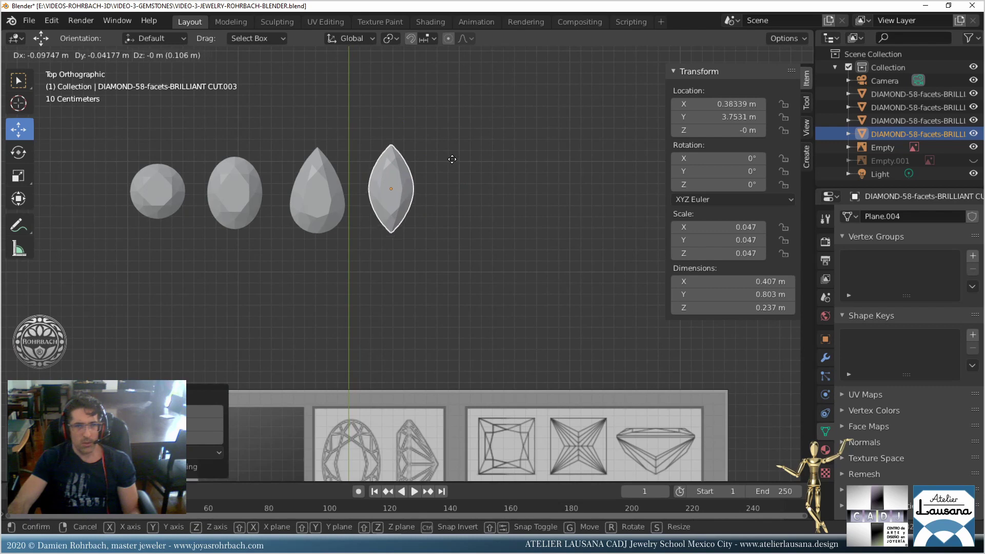
left_click(445, 164)
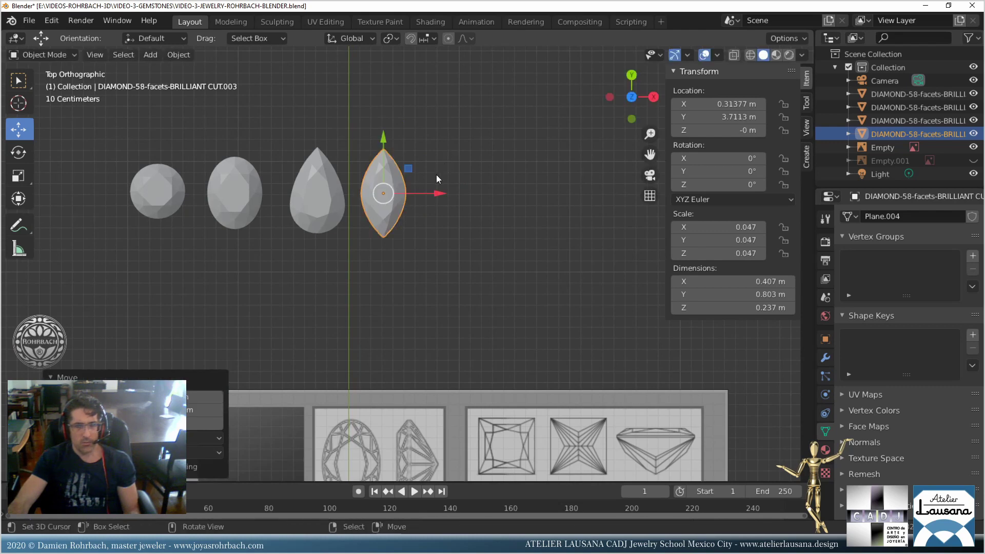
scroll(430, 198, "up", 6)
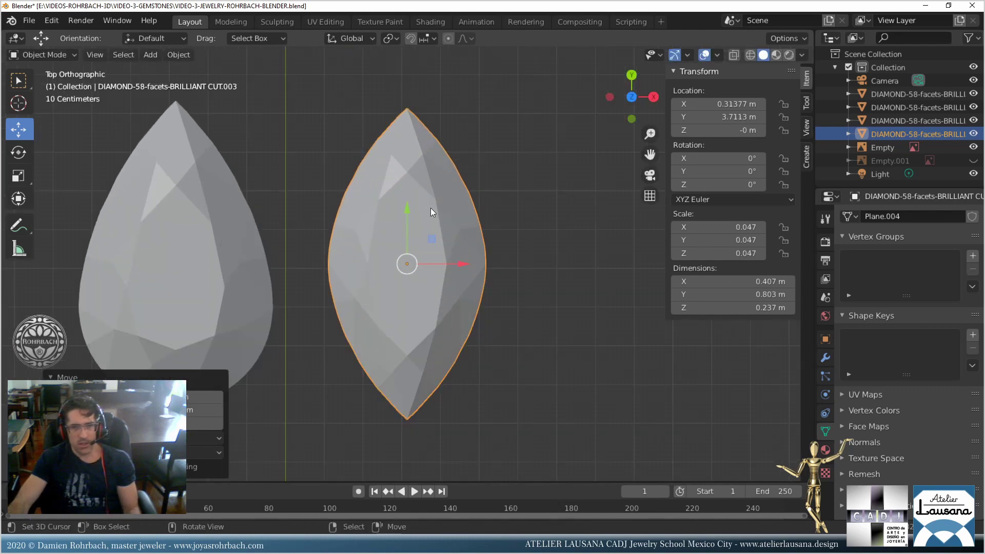
In the marquise mesh, select the girdle outline vertices around both halves of the stone, leaving out the pointed tips.
key("Tab")
key("a")
scroll(479, 210, "up", 2)
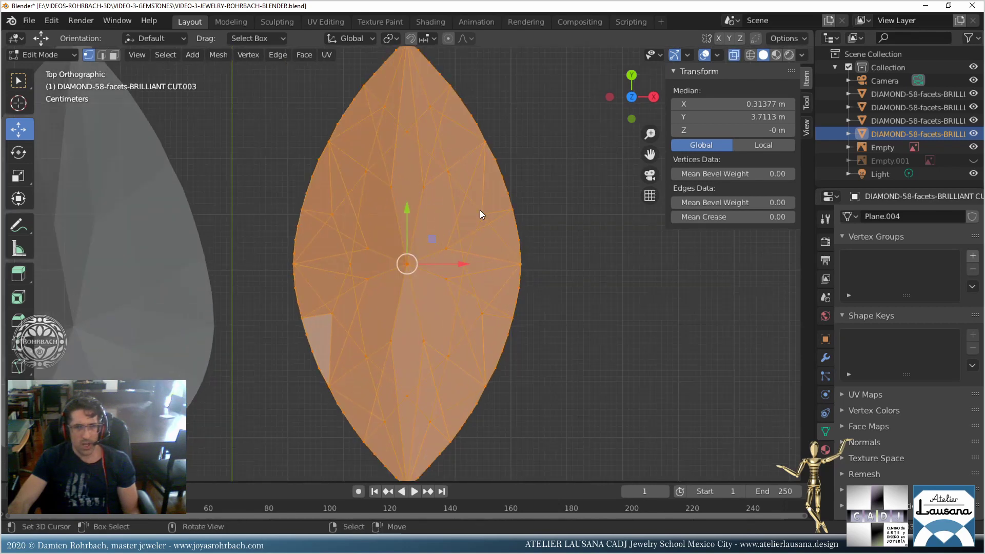
scroll(479, 210, "down", 2)
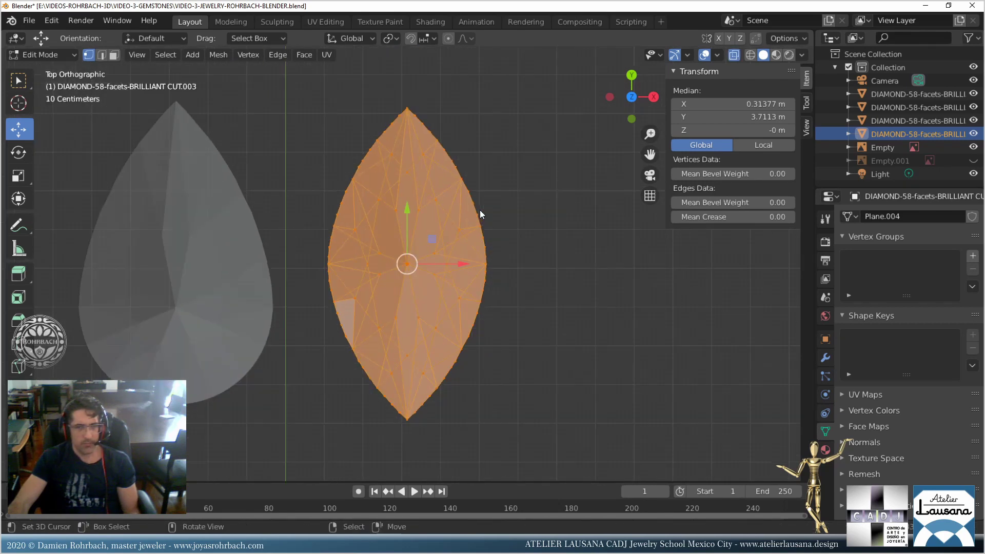
key("alt+a")
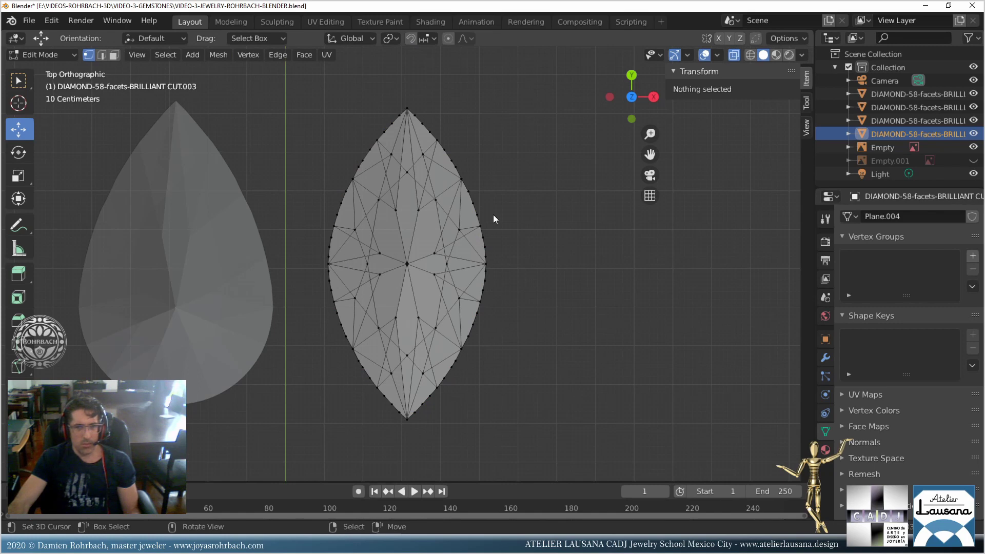
scroll(493, 214, "up", 1)
key("c")
left_click(506, 248)
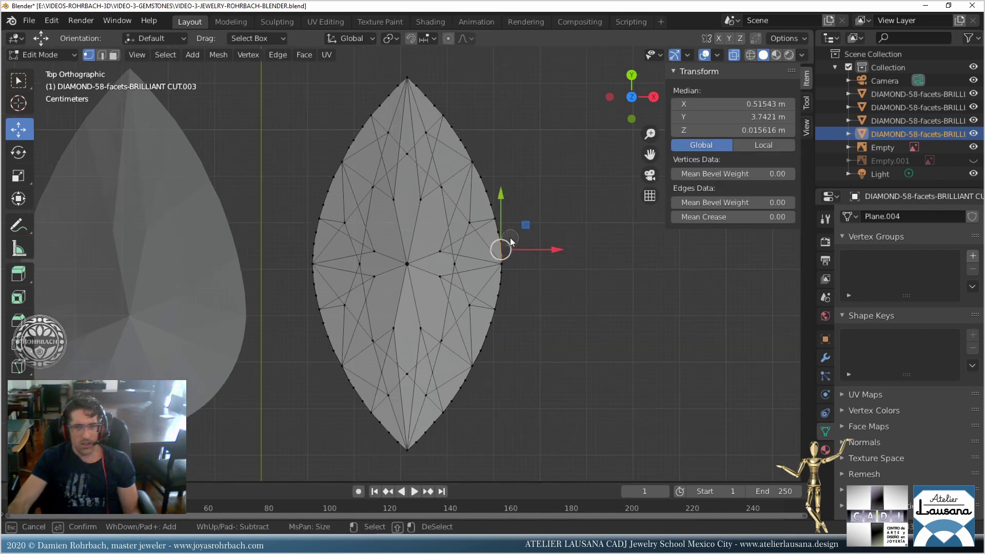
left_click(506, 238)
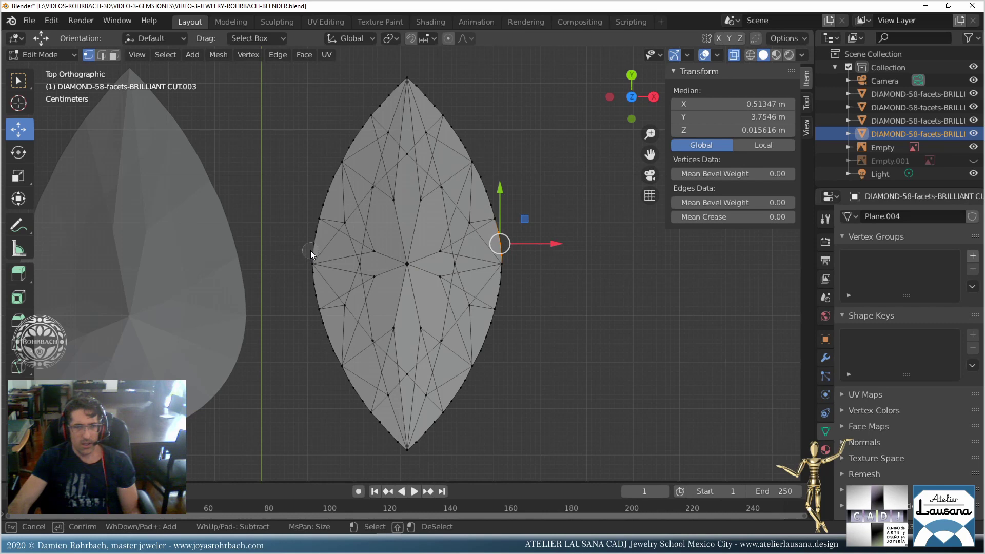
mouse_move(311, 252)
left_mouse_down()
mouse_move(337, 173)
mouse_move(392, 90)
mouse_move(414, 88)
mouse_move(441, 114)
mouse_move(503, 220)
left_mouse_up()
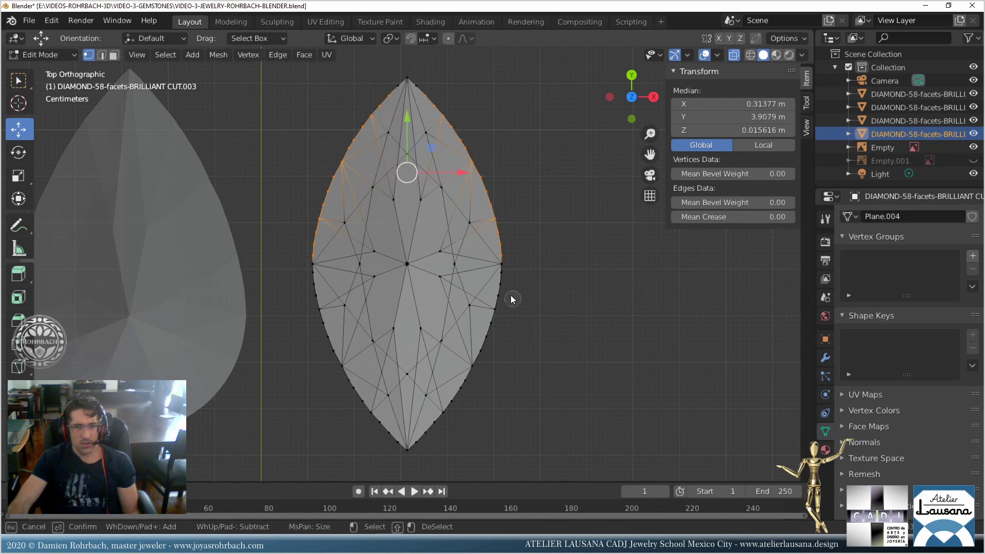
mouse_move(502, 280)
left_mouse_down()
mouse_move(485, 349)
mouse_move(429, 435)
mouse_move(353, 384)
mouse_move(326, 334)
mouse_move(314, 267)
left_mouse_up()
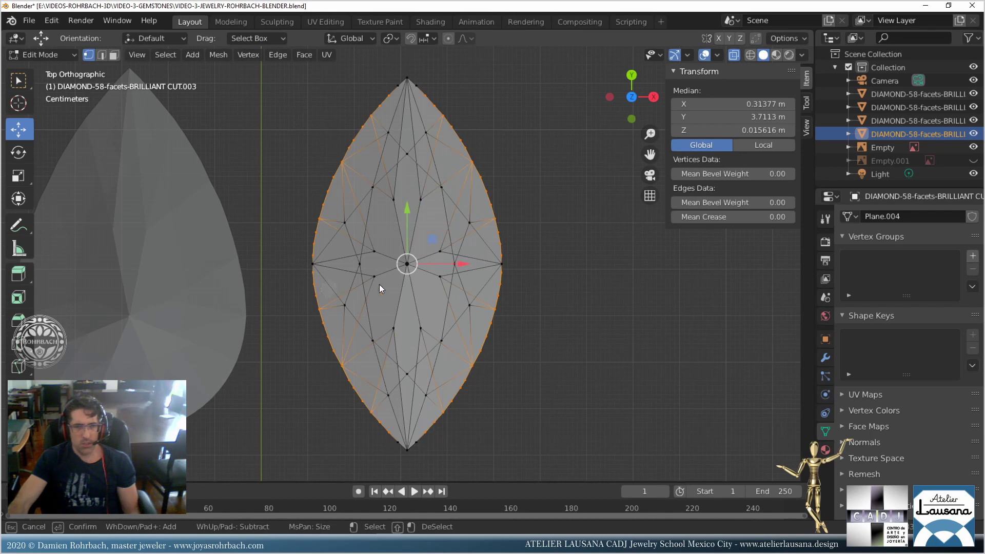
key("Escape")
key("s")
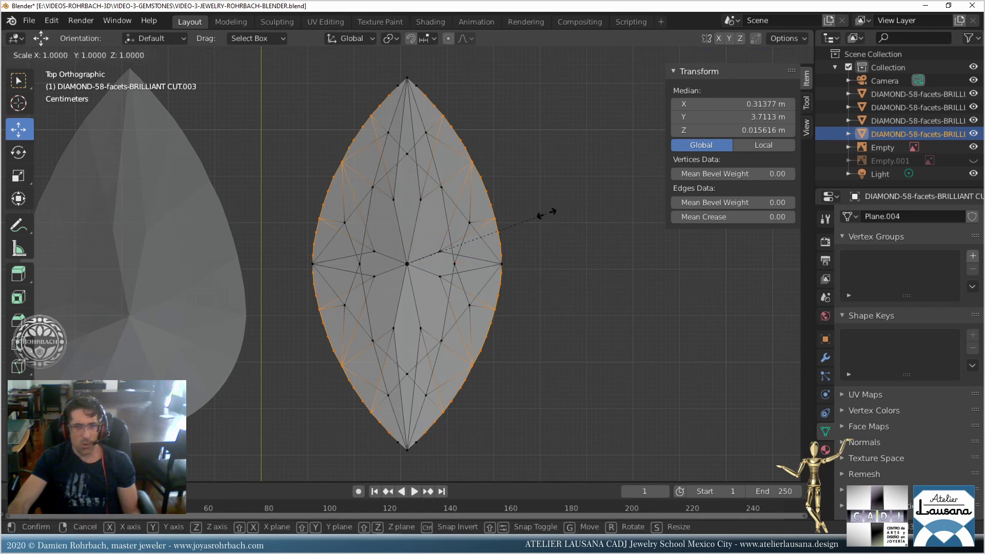
key("x")
mouse_move(548, 212)
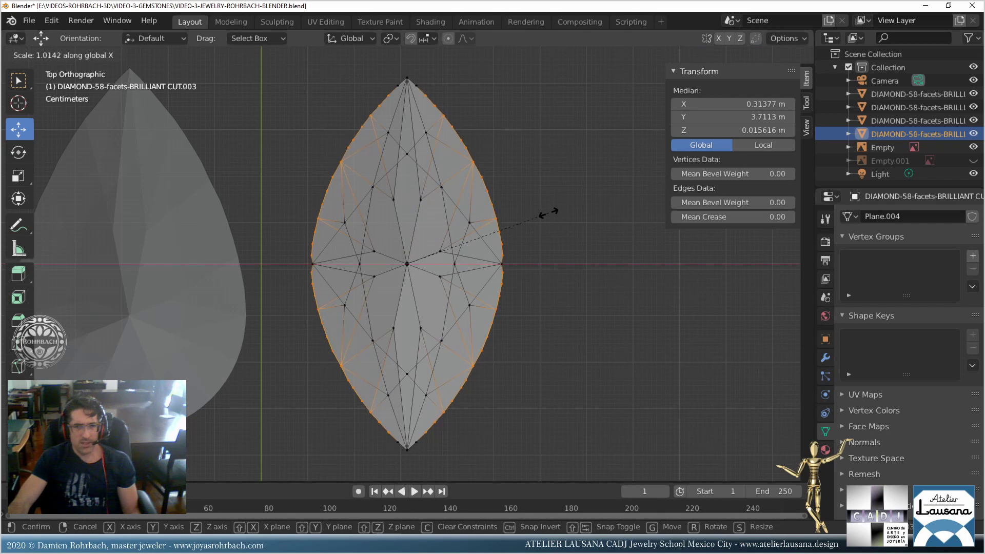
right_click(548, 212)
Add the outermost side vertices at the stone's middle to the girdle selection and scale it along X by about 1.02.
key("c")
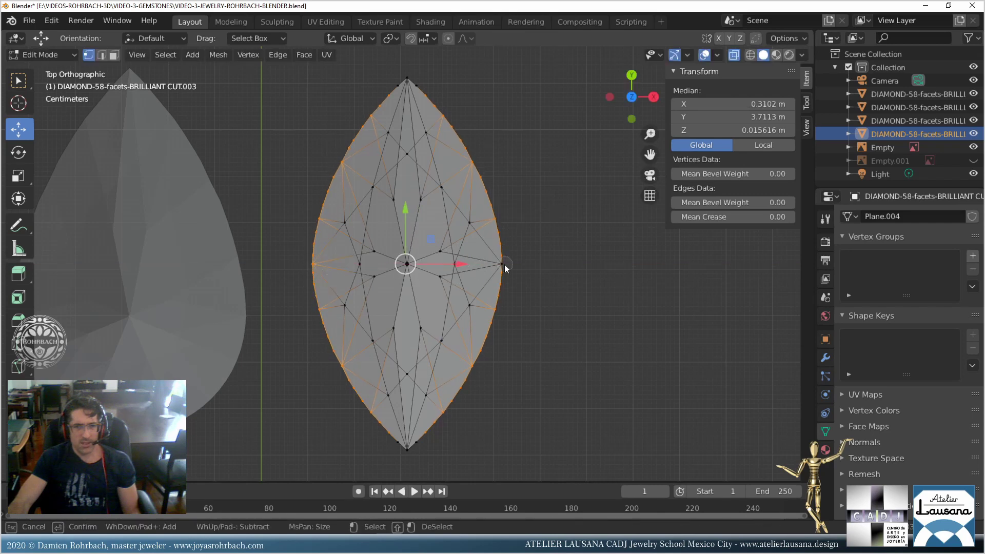
left_click(506, 267)
right_click(590, 213)
key("s")
key("x")
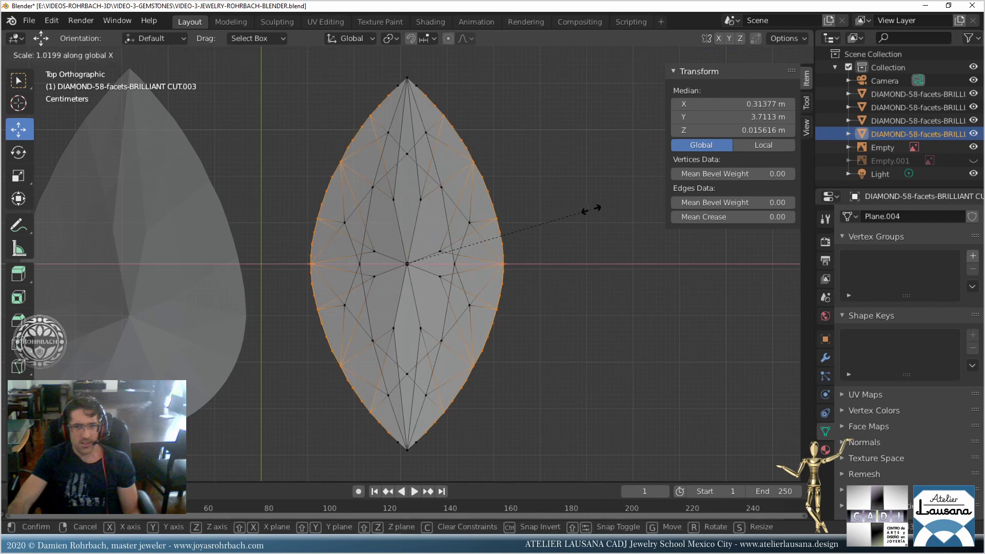
right_click(591, 209)
Select only the four girdle vertices at the main facet corners and scale them along X by about 1.018.
key("alt+a")
key("c")
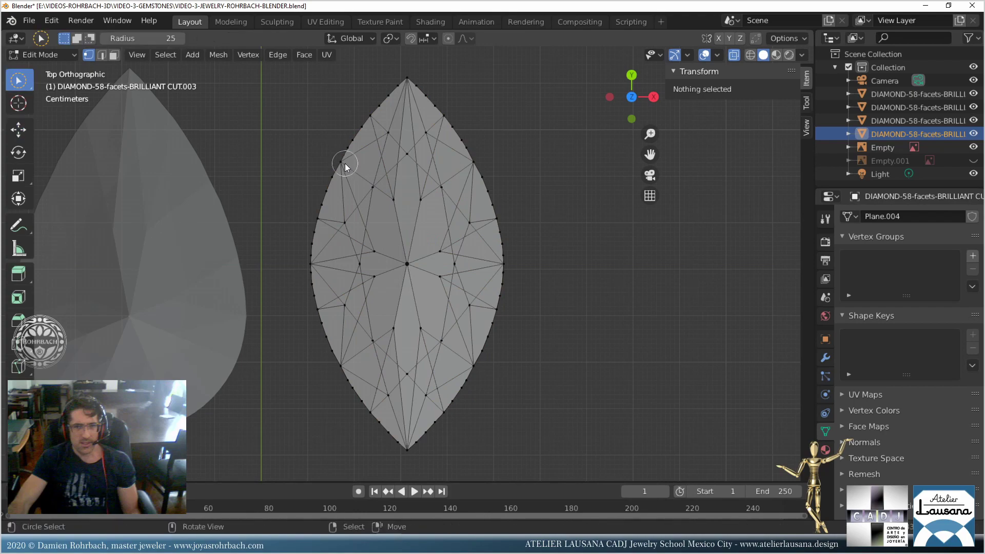
left_click(345, 163)
scroll(477, 164, "up", 3)
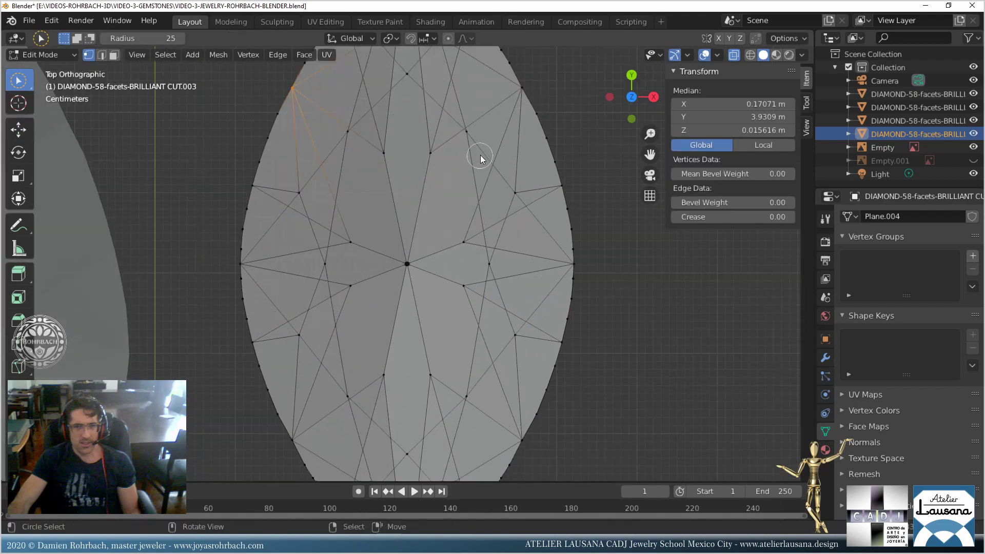
left_click(521, 84)
scroll(491, 334, "down", 2)
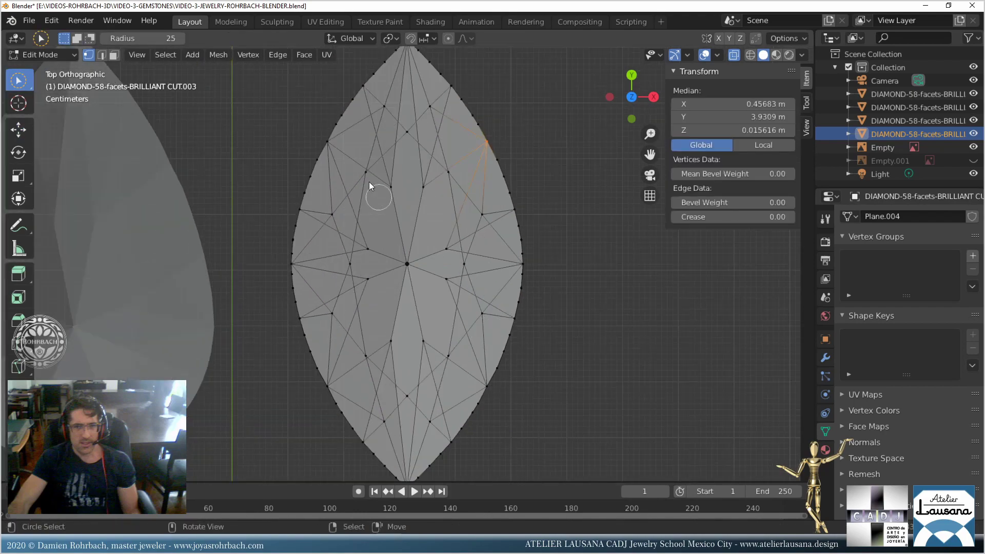
key("c")
left_click(337, 147)
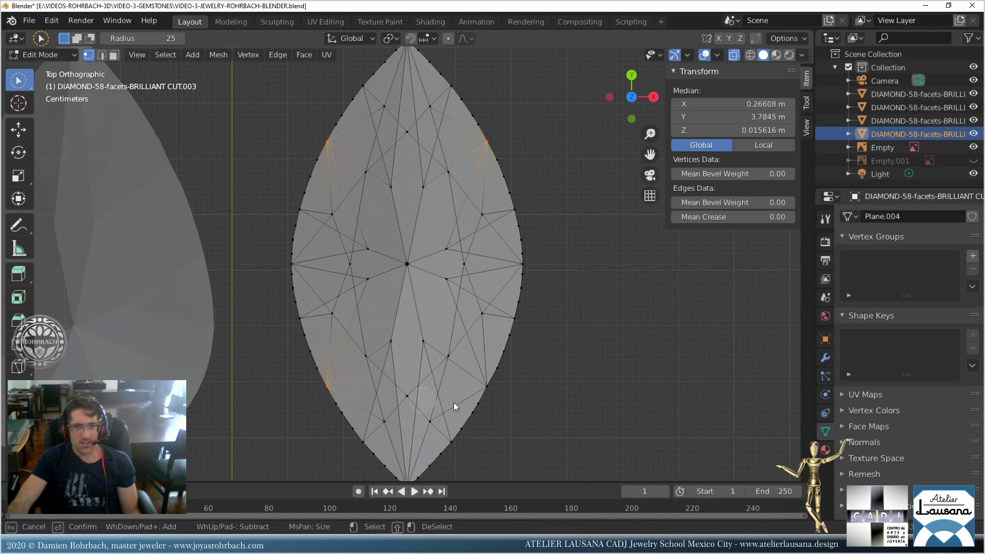
left_click(497, 395)
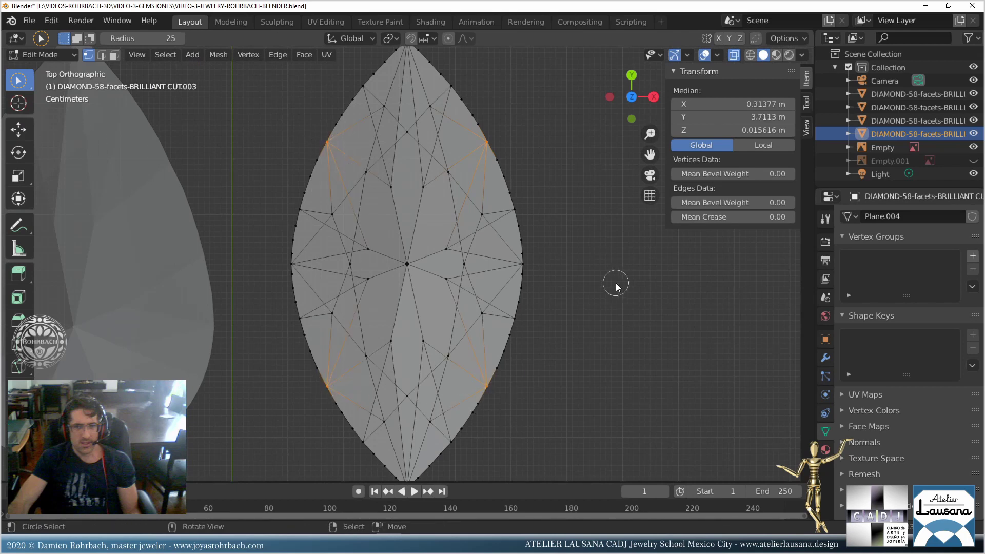
left_click(20, 106)
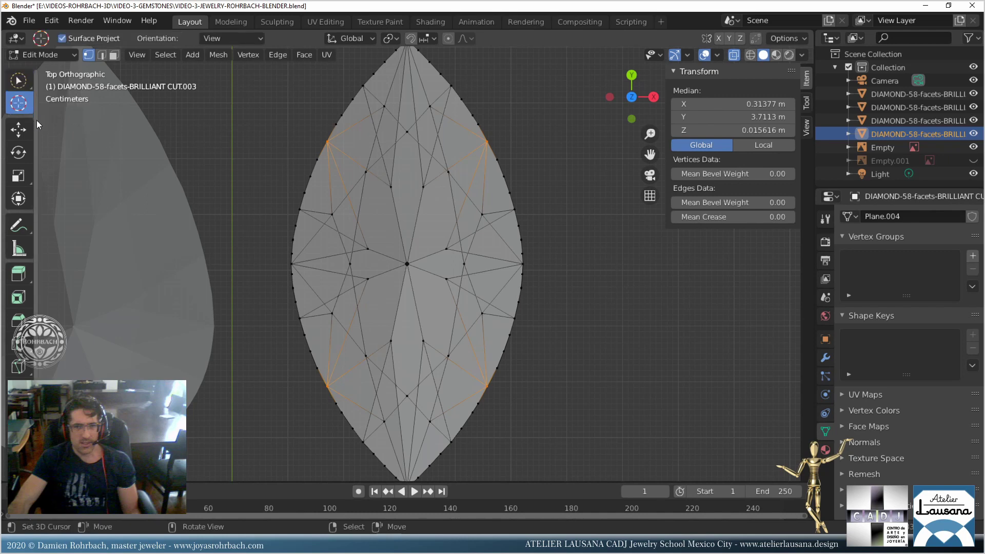
left_click_drag(30, 83, 78, 81)
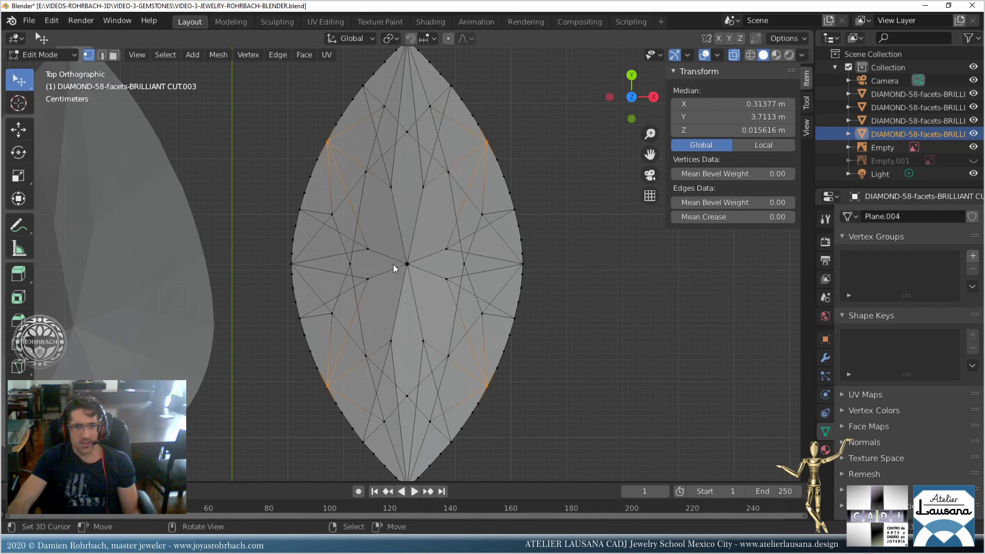
key("s")
key("x")
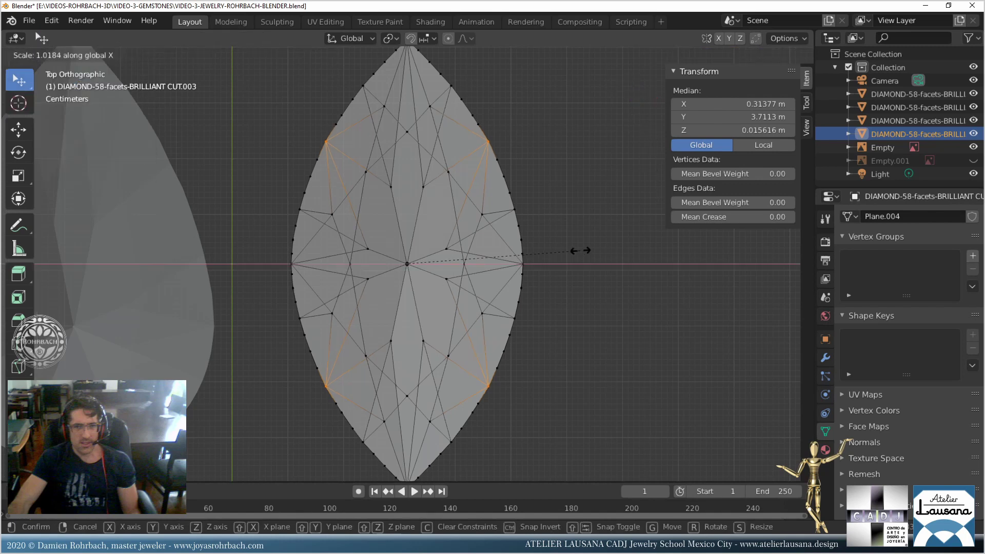
left_click(580, 250)
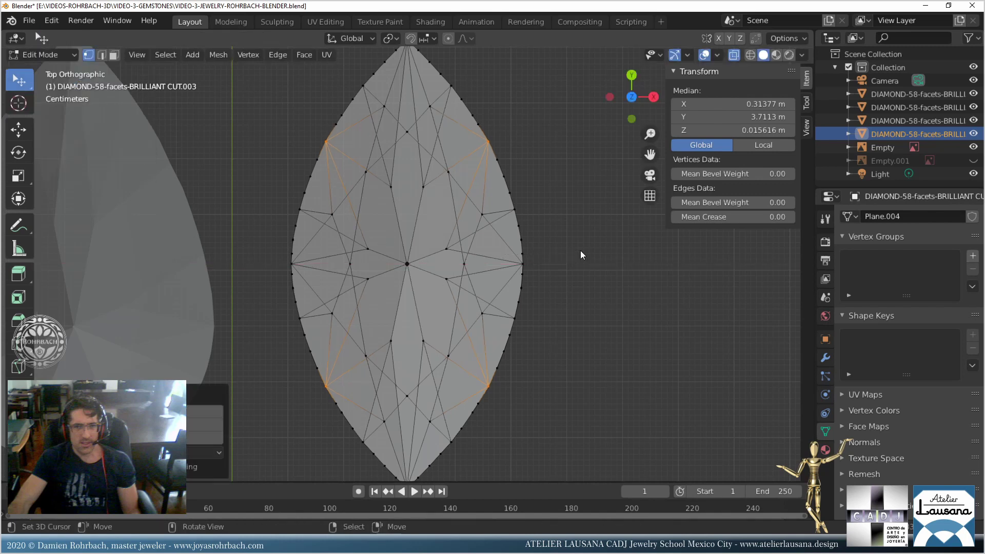
Select the girdle vertices between the facet corners on both sides and scale them along X by about 1.01.
key("alt+a")
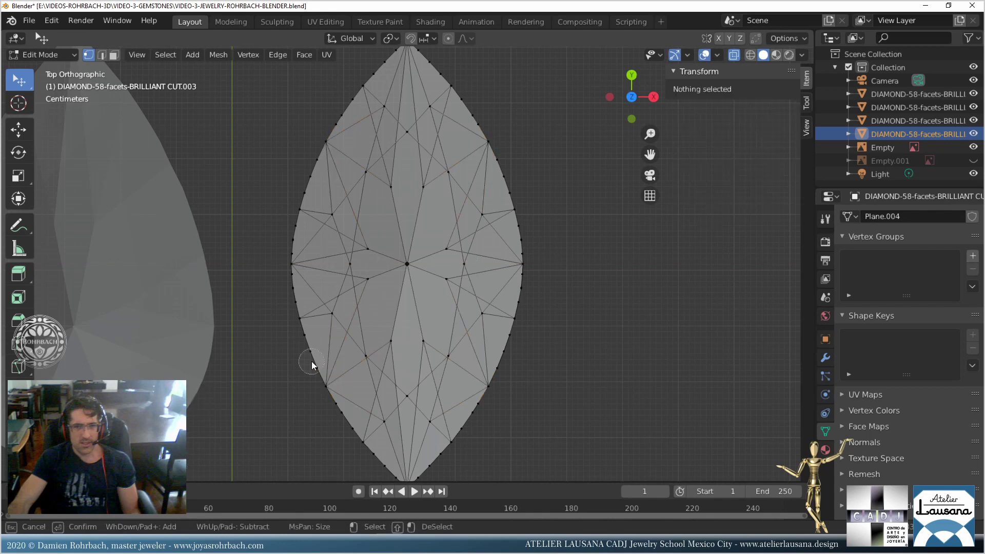
key("c")
left_click_drag(313, 369, 304, 190)
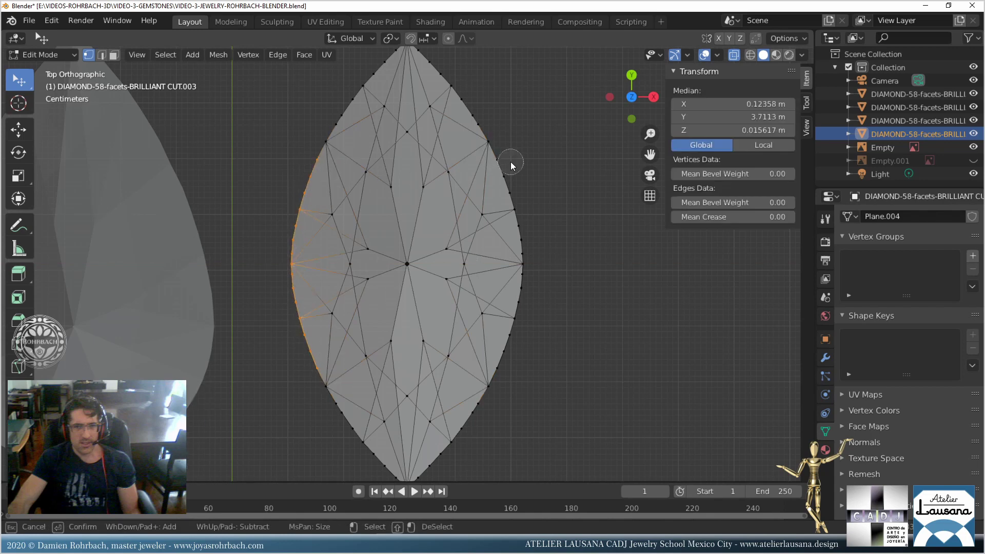
mouse_move(511, 163)
left_mouse_down()
mouse_move(525, 214)
mouse_move(523, 305)
mouse_move(500, 372)
left_mouse_up()
key("Escape")
key("s")
key("x")
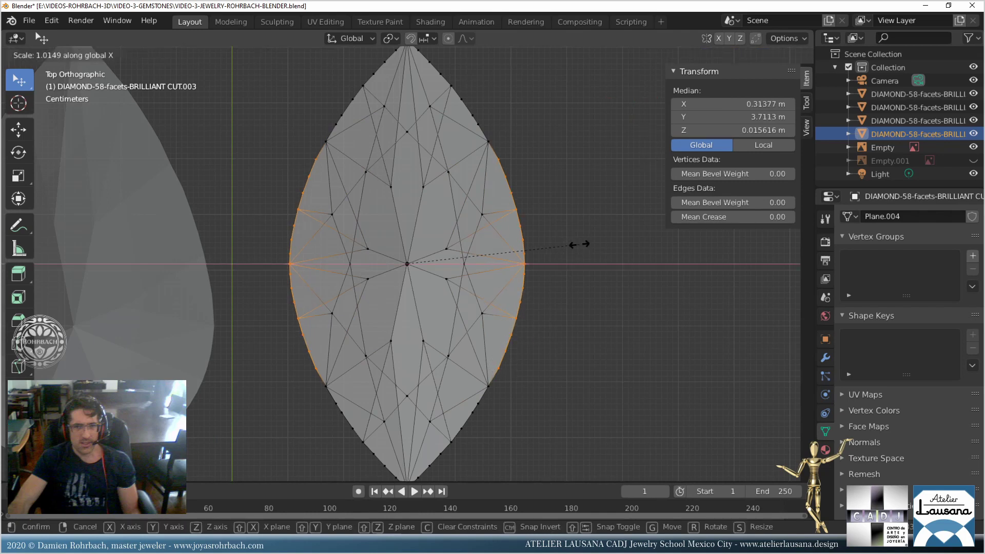
left_click(579, 245)
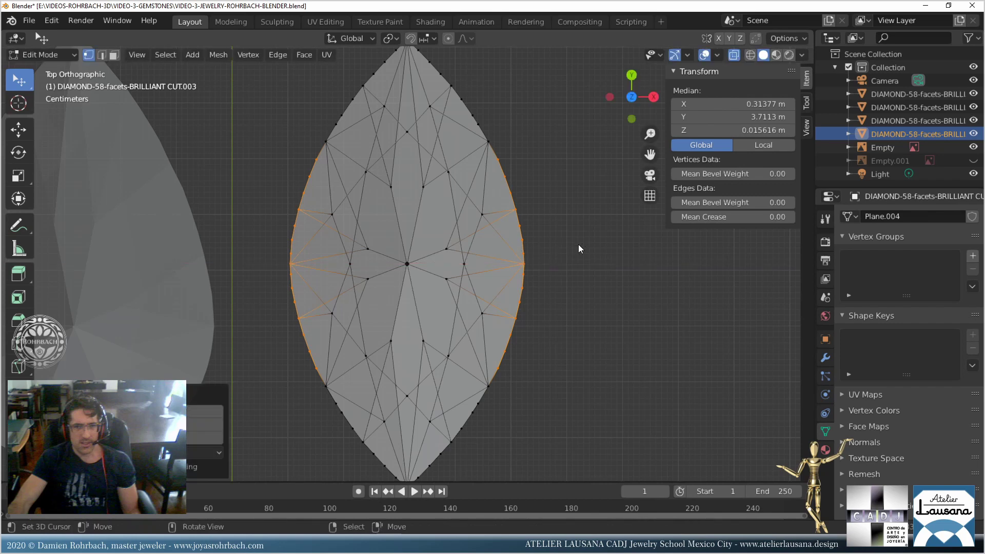
key("Tab")
key("Tab")
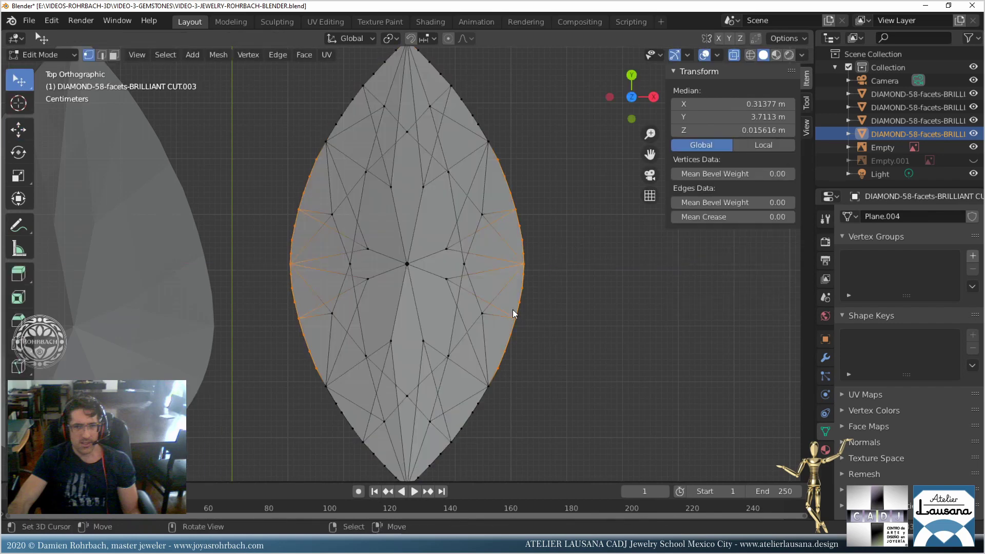
Select the girdle vertices from the four facet corners toward both tips, scale them along X by about 1.016, and clear the selection.
key("alt+a")
key("c")
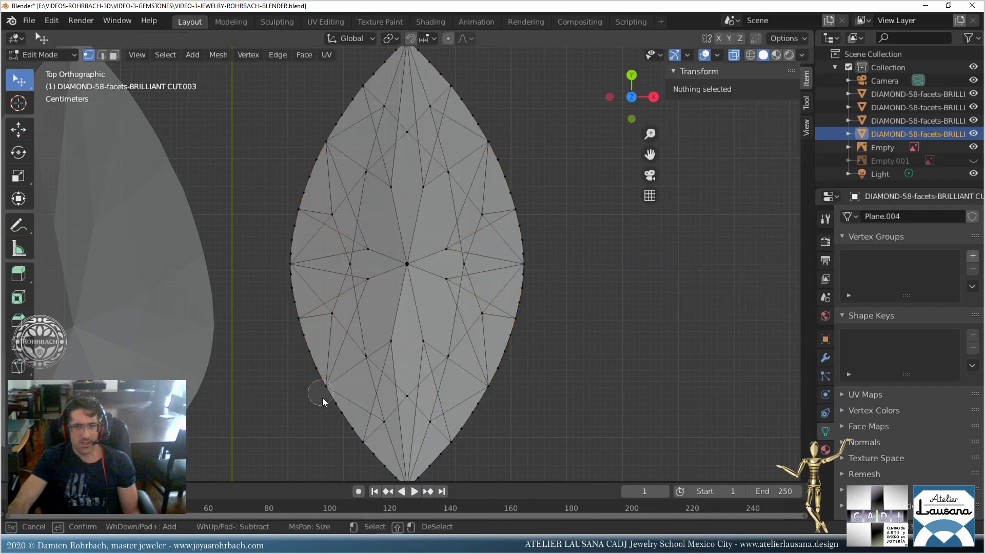
mouse_move(327, 407)
left_mouse_down()
mouse_move(325, 395)
mouse_move(390, 473)
mouse_move(432, 465)
mouse_move(426, 470)
mouse_move(490, 397)
left_mouse_up()
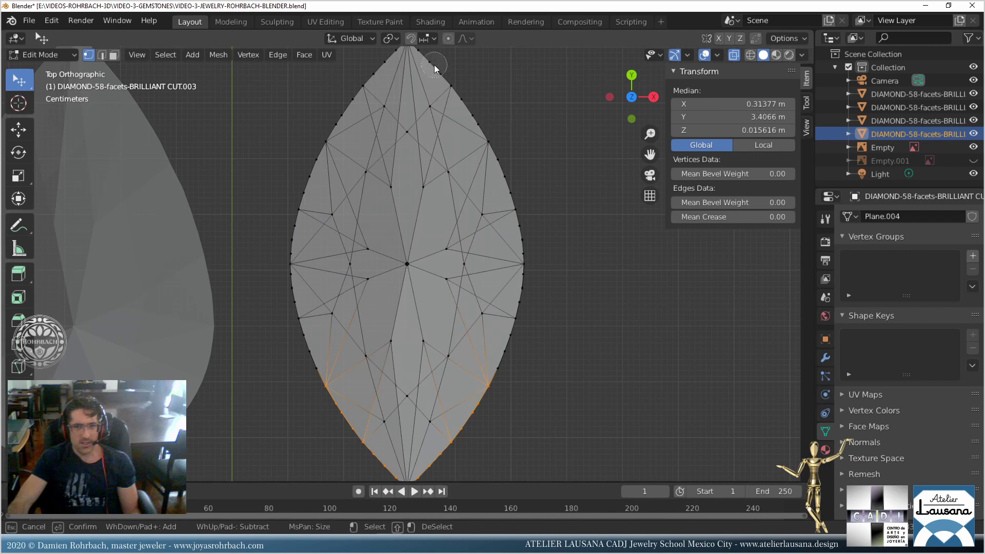
mouse_move(490, 135)
left_mouse_down()
mouse_move(432, 55)
mouse_move(380, 66)
mouse_move(326, 128)
left_mouse_up()
right_click(324, 128)
key("s")
key("x")
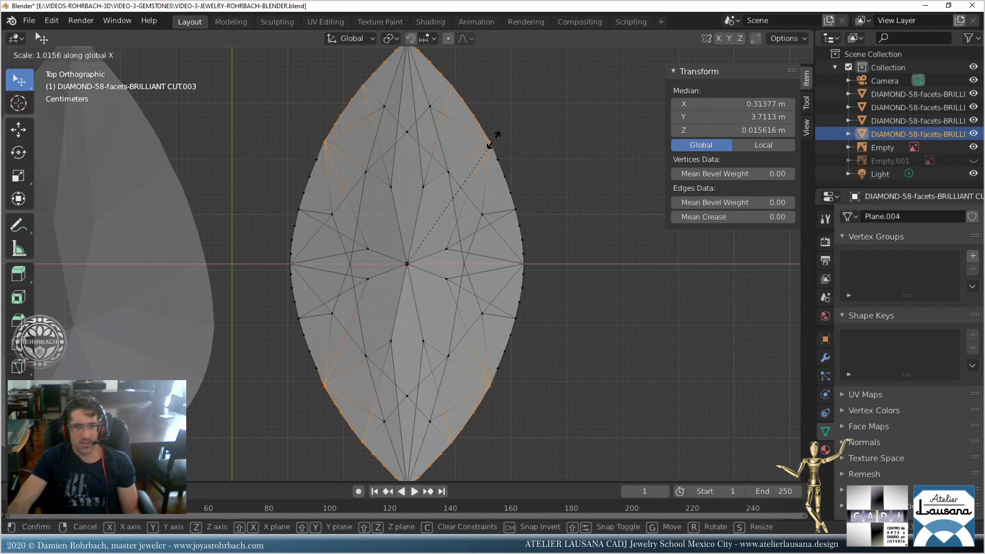
left_click(494, 142)
key("alt+a")
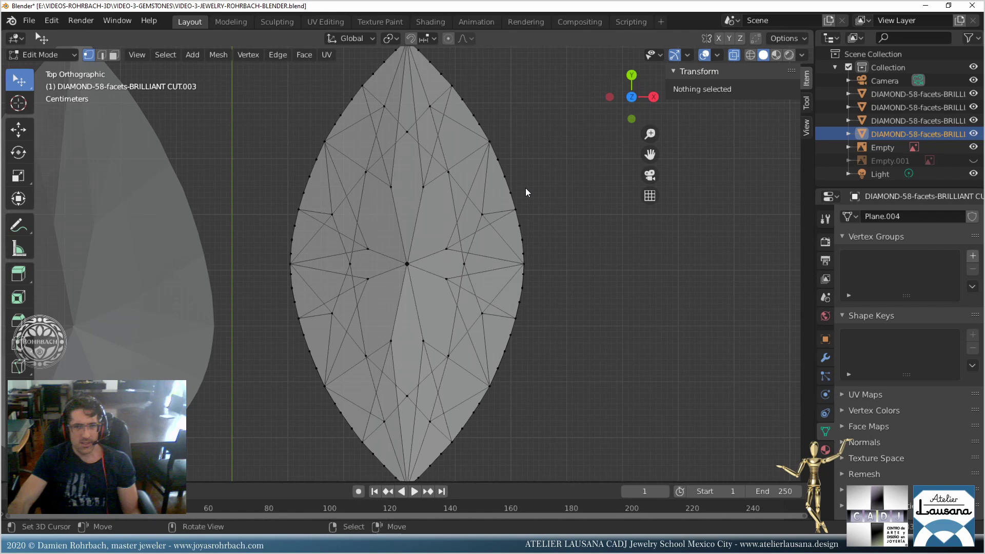
Select the girdle vertices between the main facet corners on both sides and scale them along X by about 1.01.
scroll(525, 192, "down", 3)
scroll(526, 192, "up", 2)
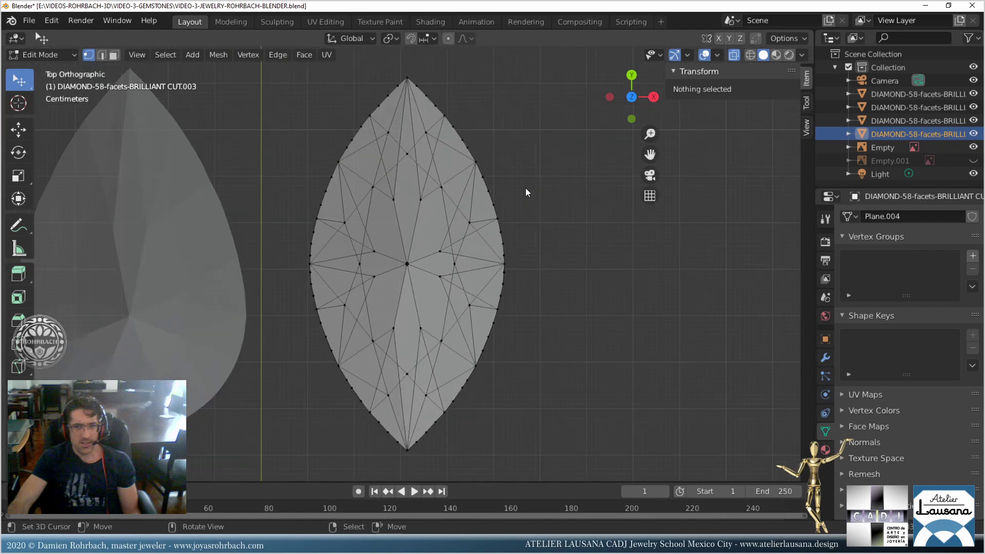
key("c")
mouse_move(493, 177)
left_mouse_down()
mouse_move(507, 249)
mouse_move(491, 349)
left_mouse_up()
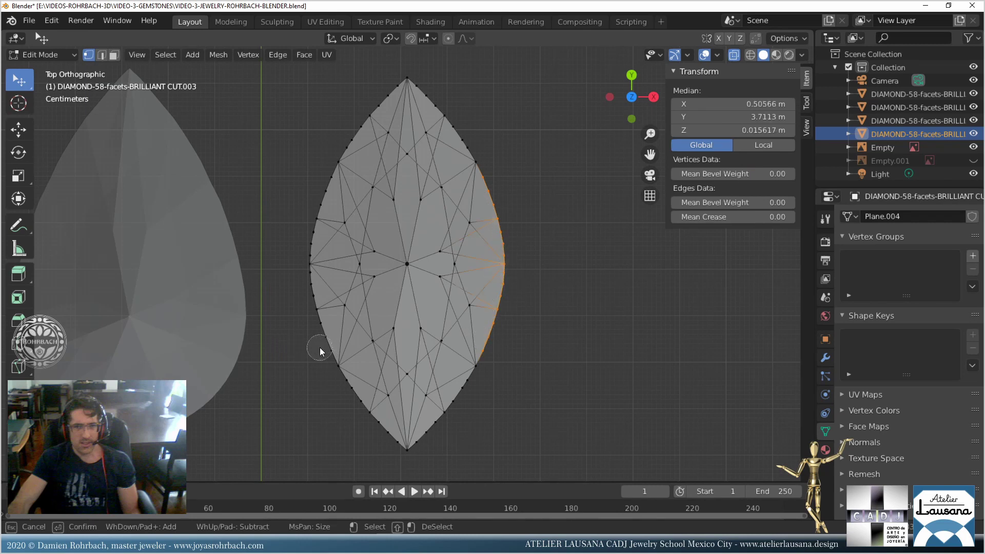
mouse_move(319, 347)
left_mouse_down()
mouse_move(308, 241)
mouse_move(326, 176)
left_mouse_up()
key("Escape")
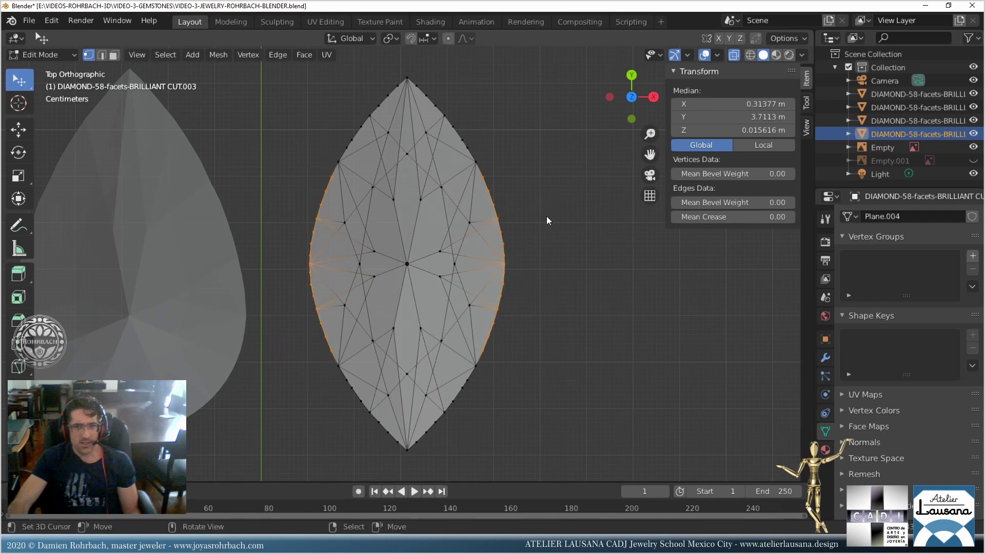
key("s")
key("x")
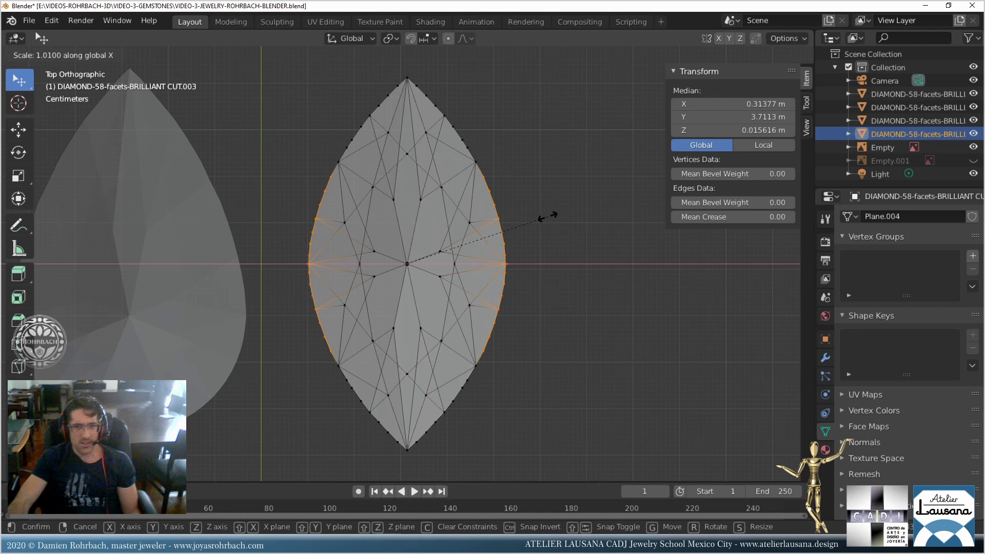
left_click(548, 216)
Remove the vertices nearest the four facet corners from the side girdle selection, widen the rest slightly along X, and clear the selection.
key("c")
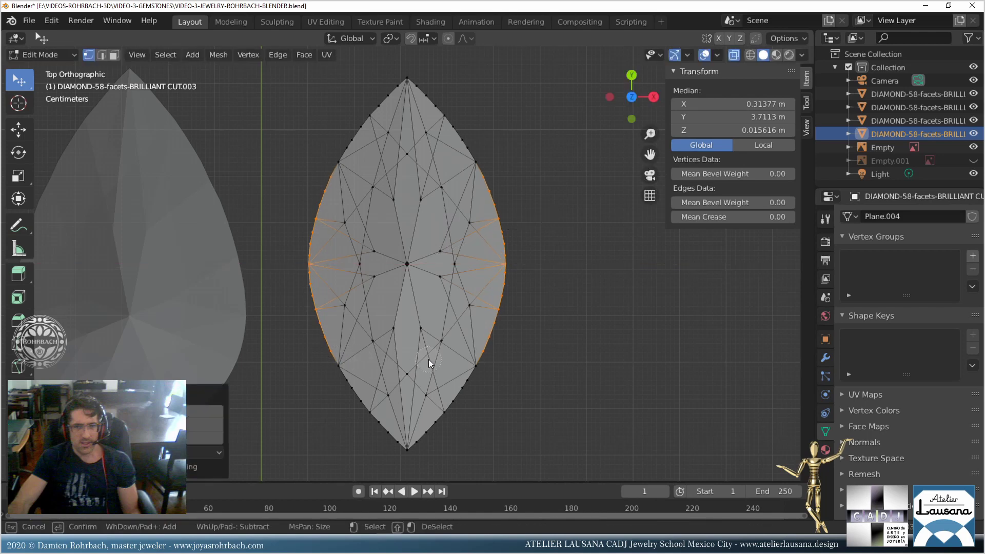
middle_click(331, 353)
middle_click(481, 358)
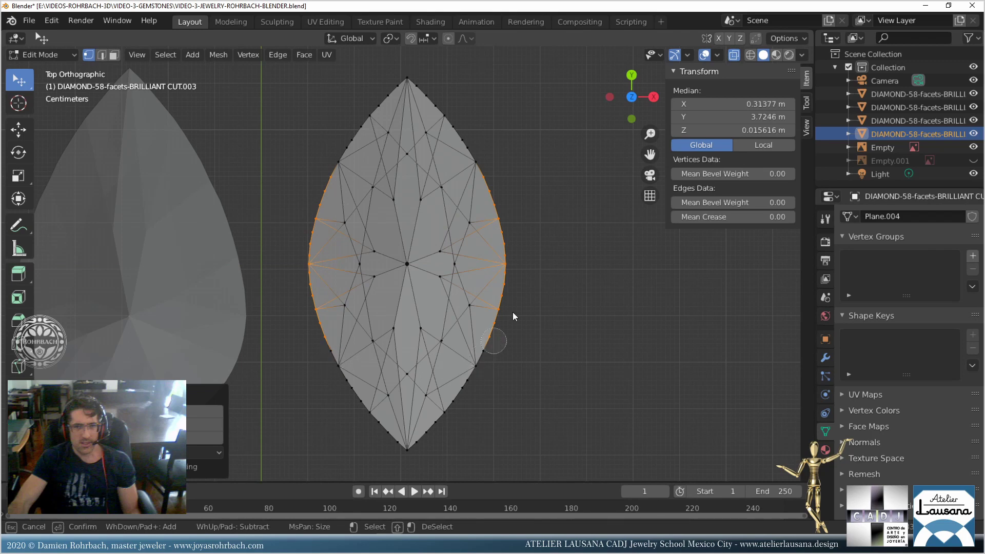
middle_click(487, 169)
middle_click(332, 172)
right_click(505, 176)
key("s")
key("x")
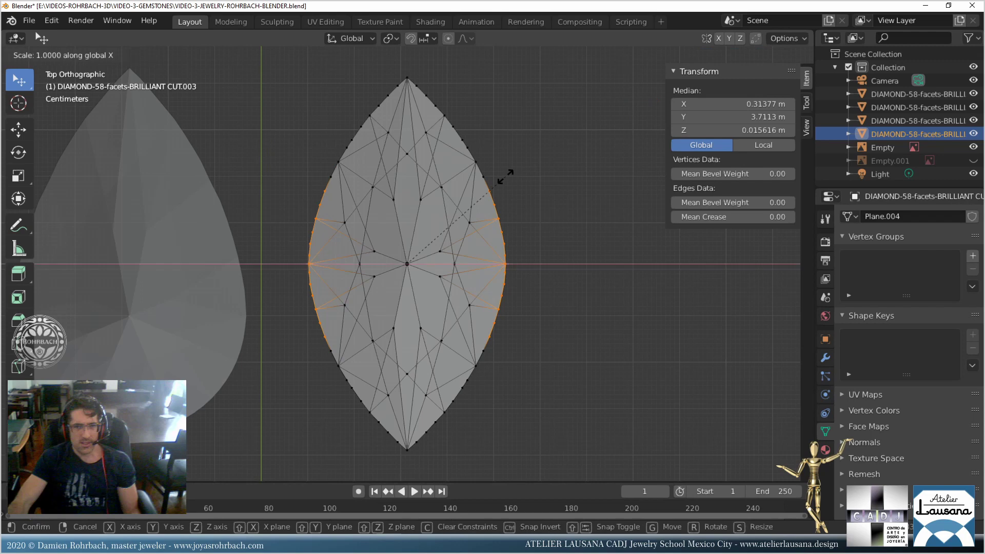
left_click(507, 177)
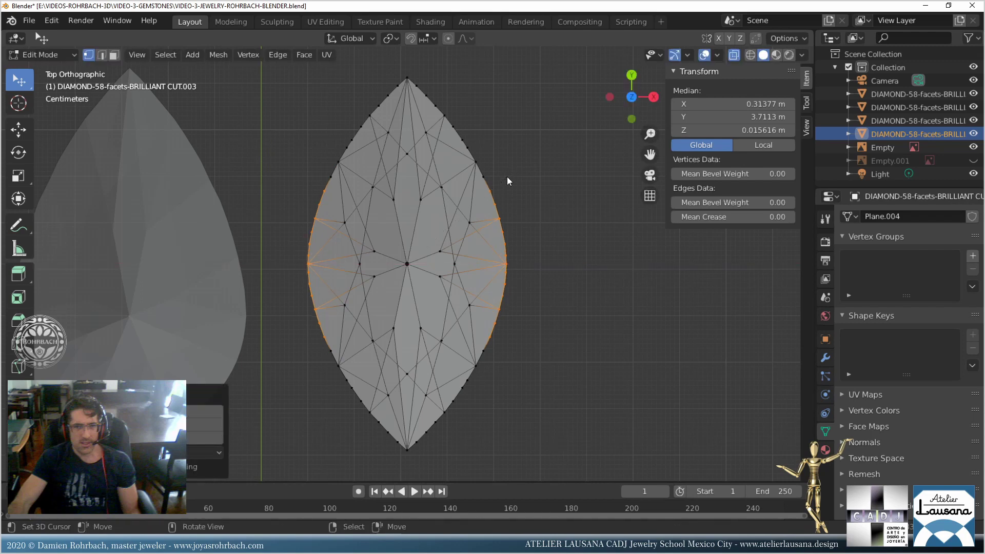
key("alt+a")
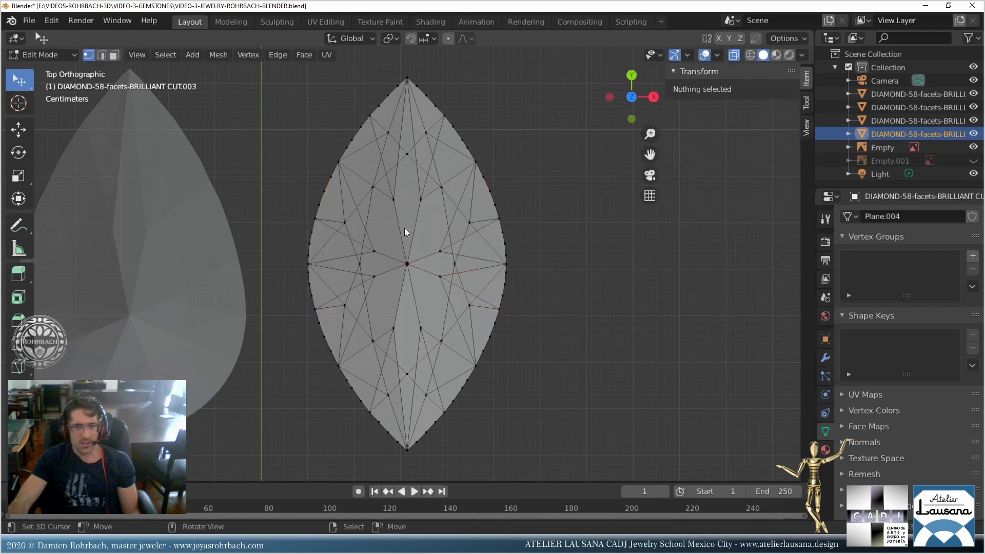
Select the girdle vertices from just beyond the four facet corners toward both tips and scale them along X by about 1.018.
key("c")
left_click(338, 162)
mouse_move(346, 144)
left_mouse_down()
mouse_move(381, 97)
mouse_move(405, 97)
mouse_move(485, 176)
left_mouse_up()
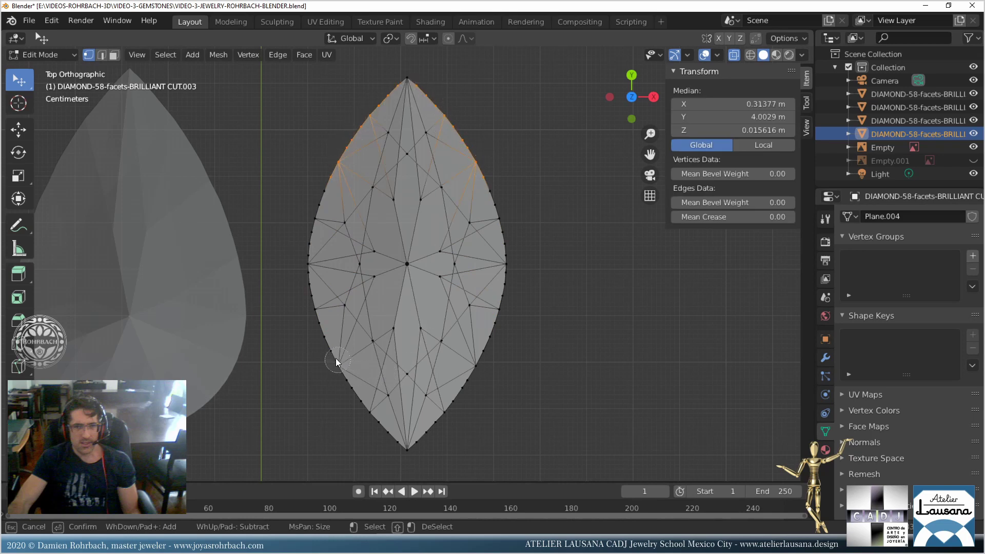
mouse_move(336, 362)
left_mouse_down()
mouse_move(402, 452)
mouse_move(374, 439)
mouse_move(455, 408)
mouse_move(482, 363)
left_mouse_up()
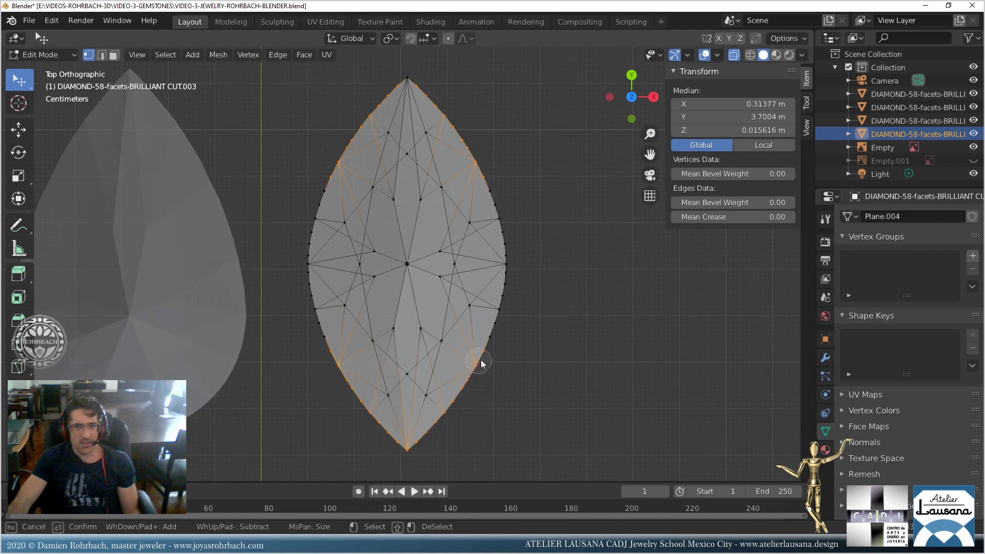
right_click(564, 223)
key("s")
key("x")
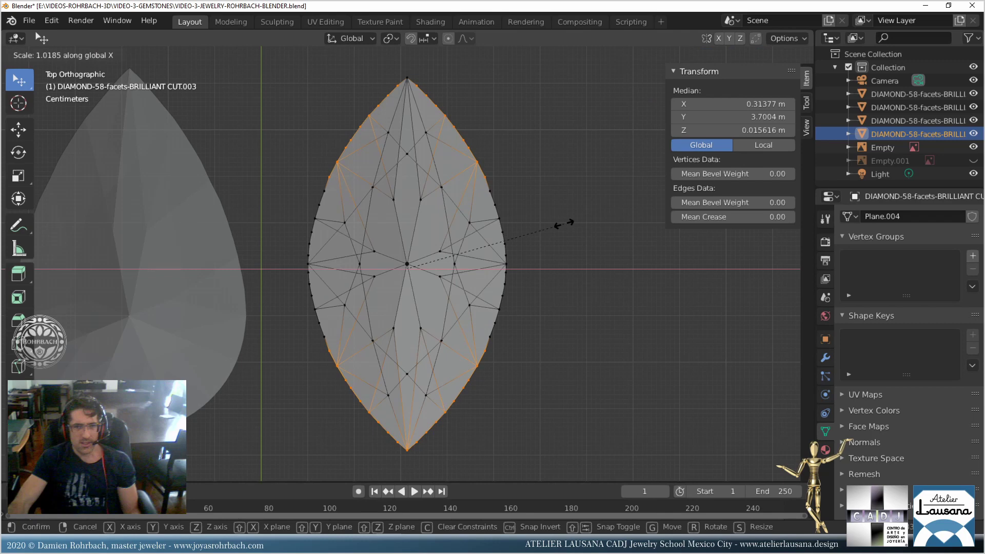
left_click(565, 224)
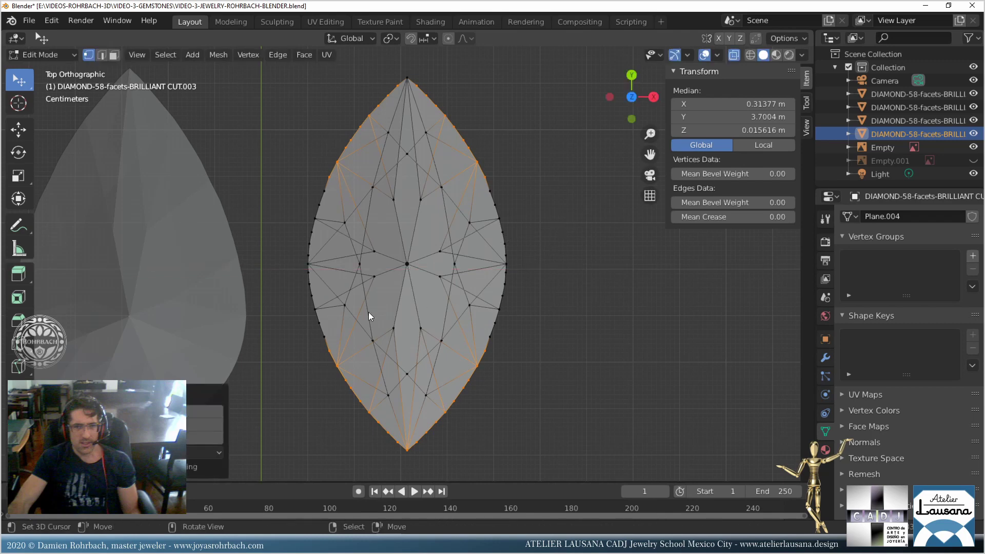
Select only the middle girdle vertices on both sides, widen them slightly along X, and return to Object Mode.
key("alt+a")
key("c")
mouse_move(328, 333)
left_mouse_down()
mouse_move(319, 319)
mouse_move(321, 211)
left_mouse_up()
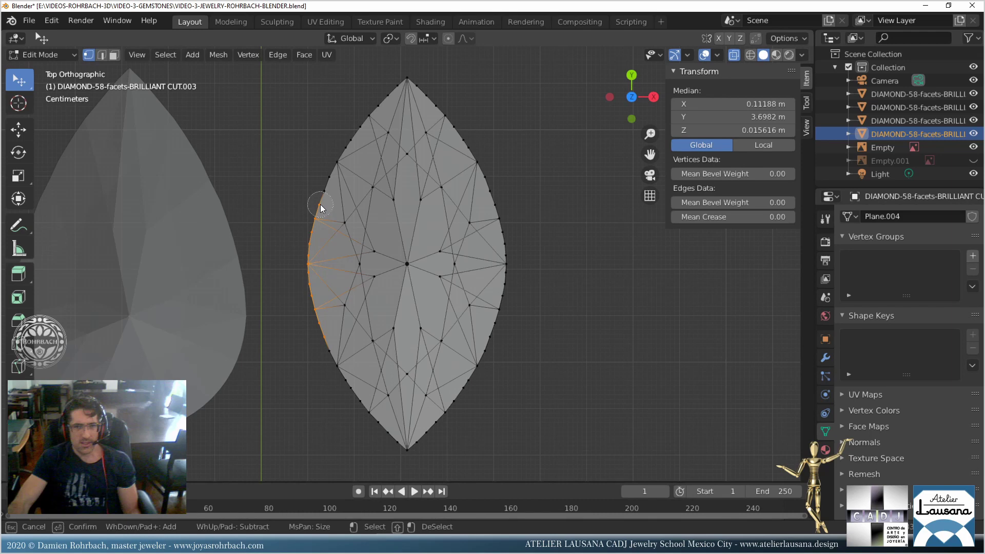
left_click(325, 204)
mouse_move(494, 197)
left_mouse_down()
mouse_move(508, 294)
mouse_move(490, 339)
left_mouse_up()
right_click(521, 283)
key("s")
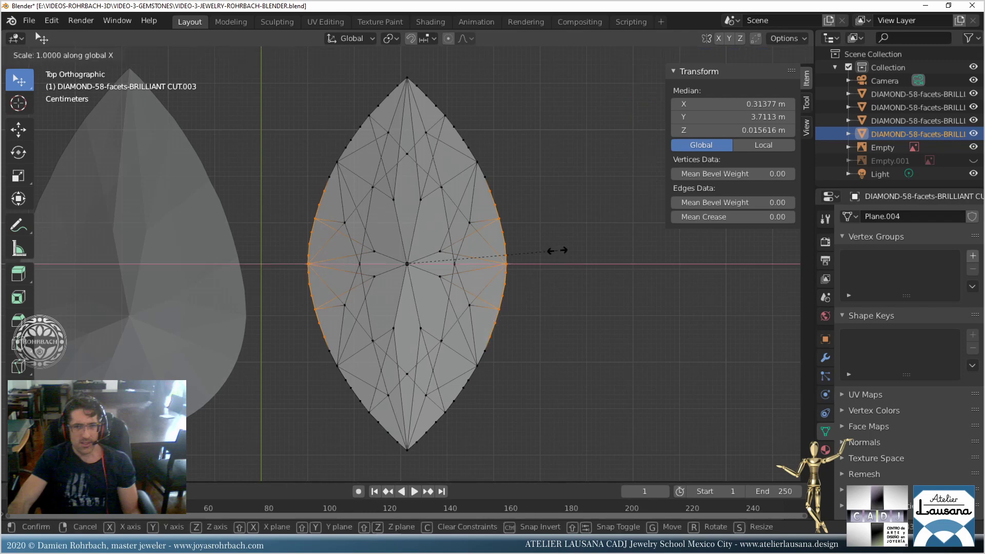
left_click(560, 254)
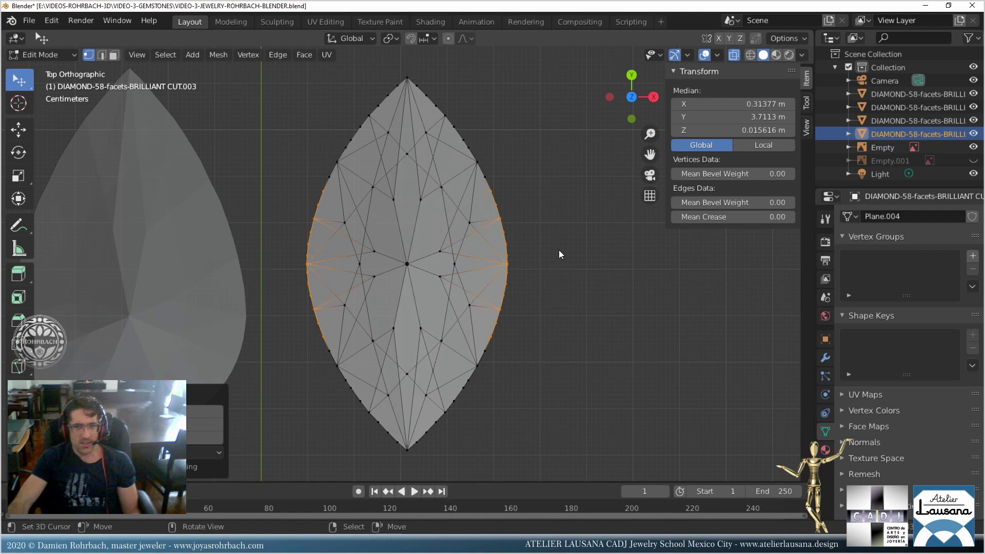
key("Tab")
scroll(551, 251, "down", 4)
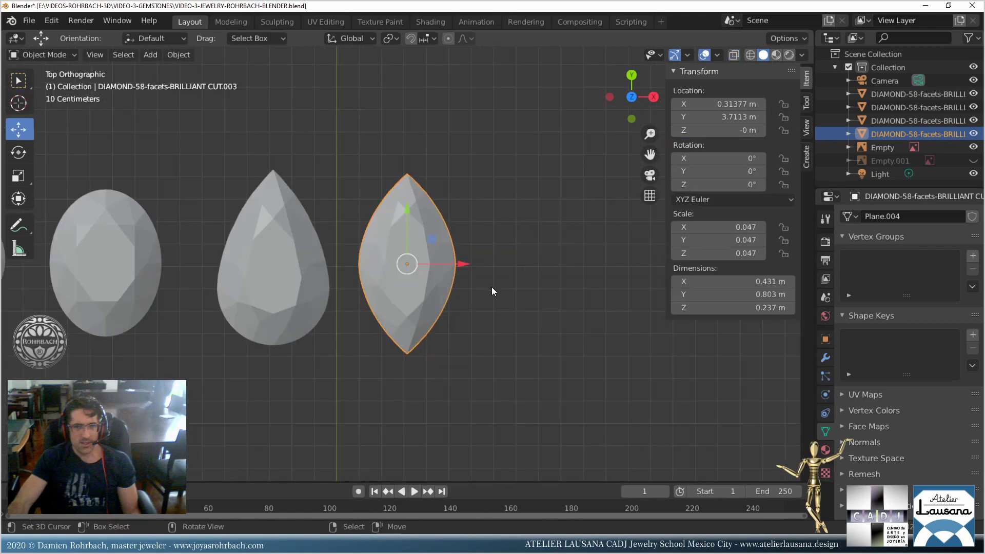
Select only the girdle vertices around both pointed tips in Edit Mode and scale them along Y by about 0.98.
scroll(492, 291, "up", 2)
key("alt+z")
key("Tab")
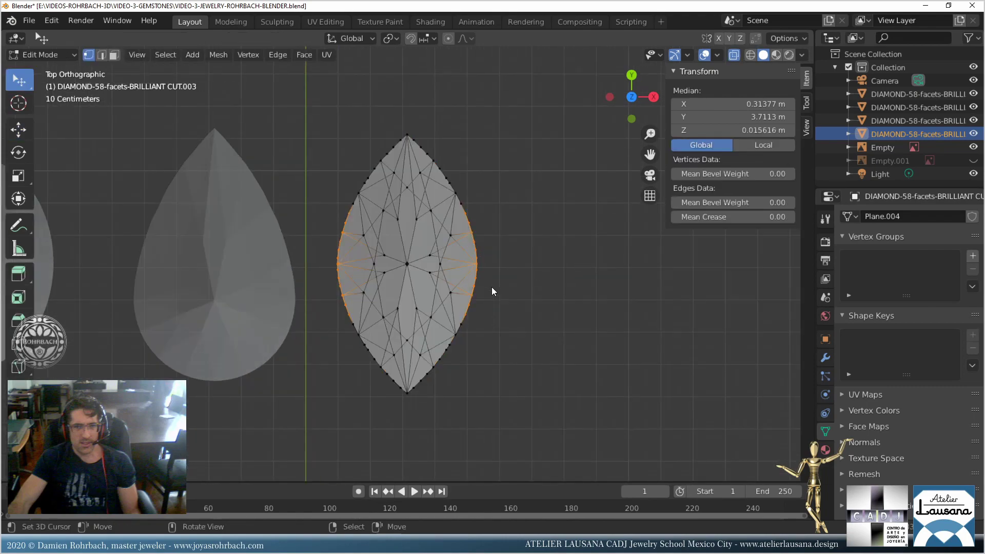
scroll(490, 292, "up", 1)
key("alt+a")
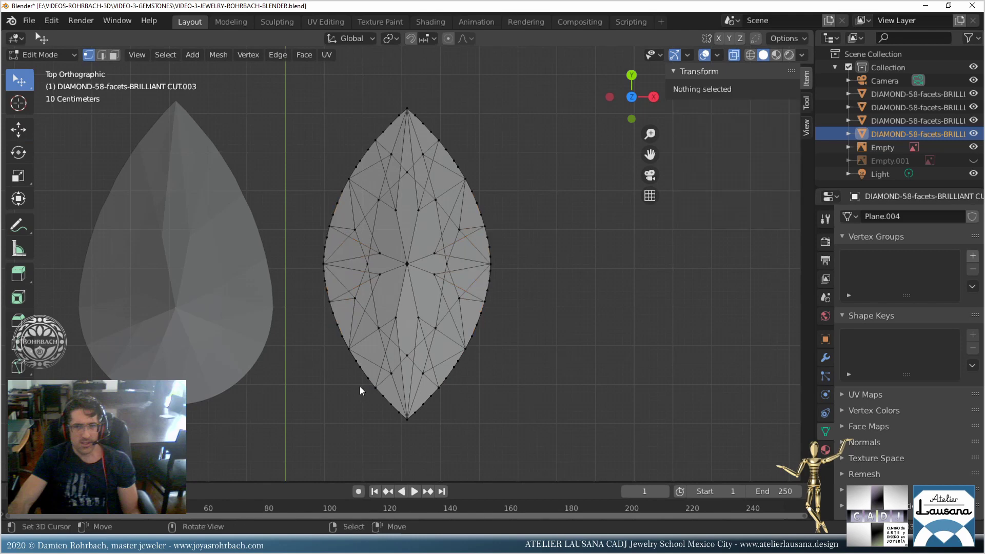
key("c")
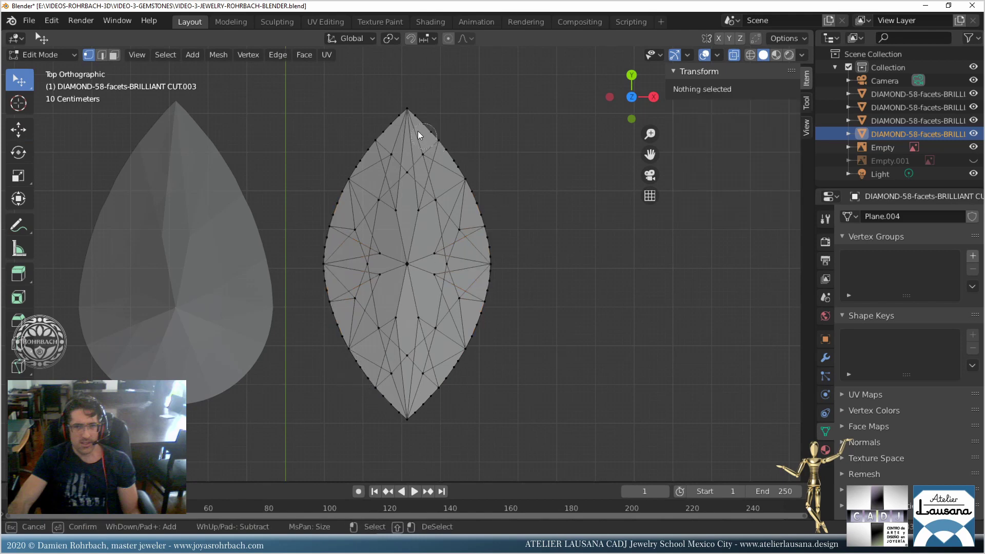
mouse_move(388, 122)
left_mouse_down()
mouse_move(411, 115)
mouse_move(427, 124)
left_mouse_up()
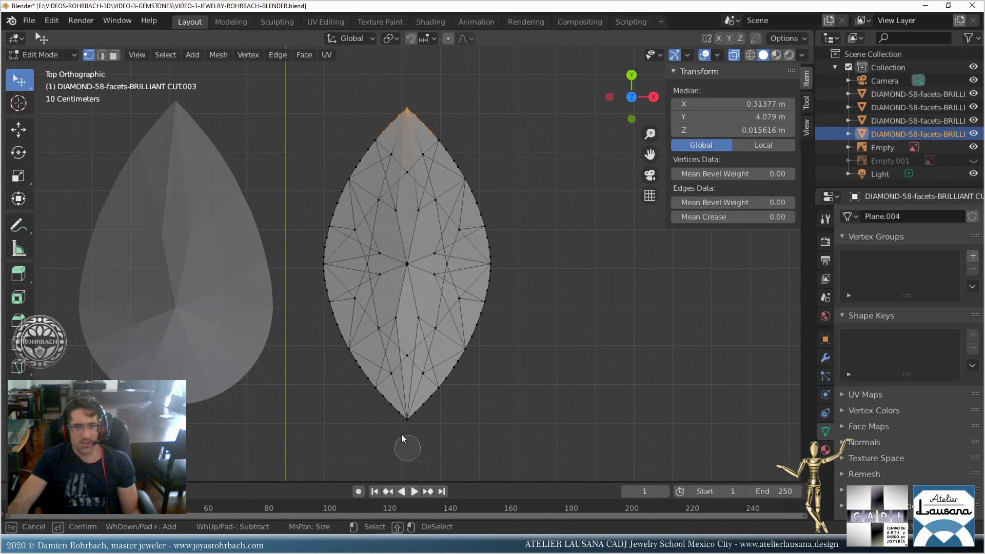
mouse_move(378, 406)
left_mouse_down()
mouse_move(401, 417)
mouse_move(432, 409)
left_mouse_up()
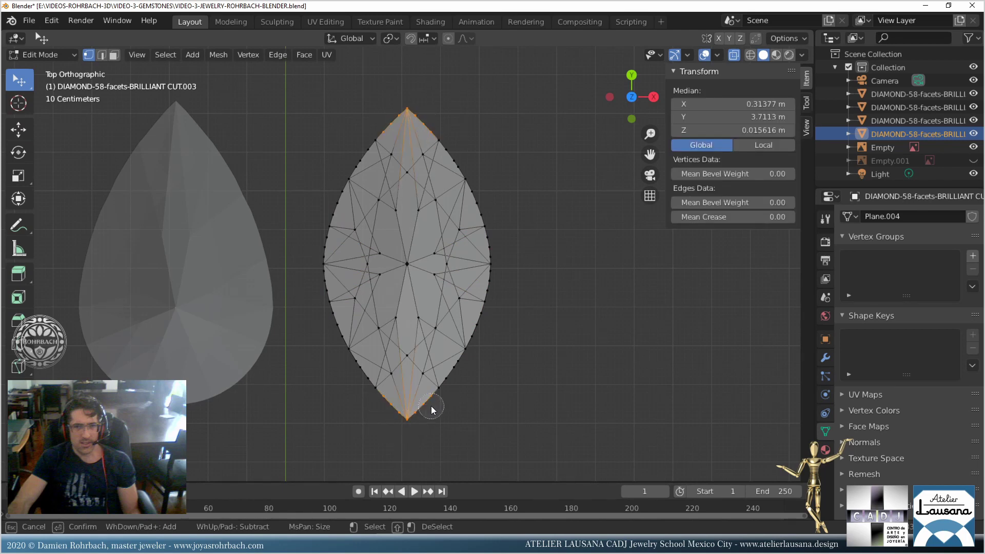
right_click(431, 409)
key("s")
key("y")
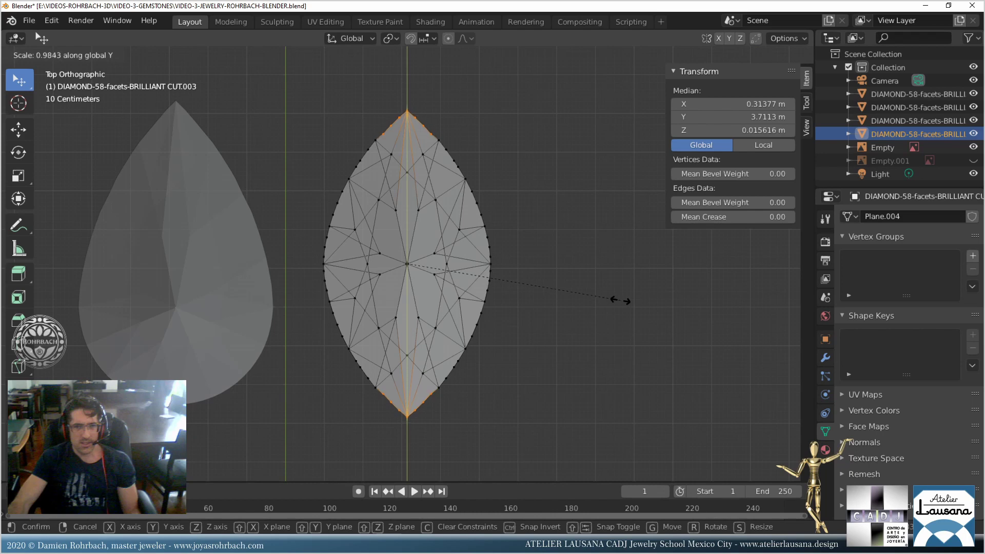
left_click(618, 299)
Try scaling the tip vertices along X by about 1.08 and along Y by about 0.994, checking the outline in Object Mode.
key("s")
key("x")
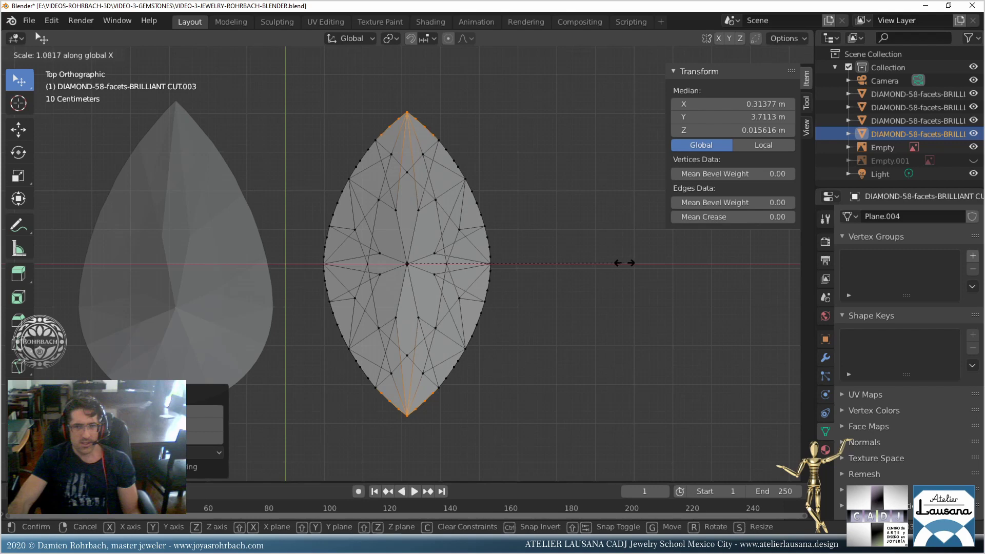
left_click(624, 263)
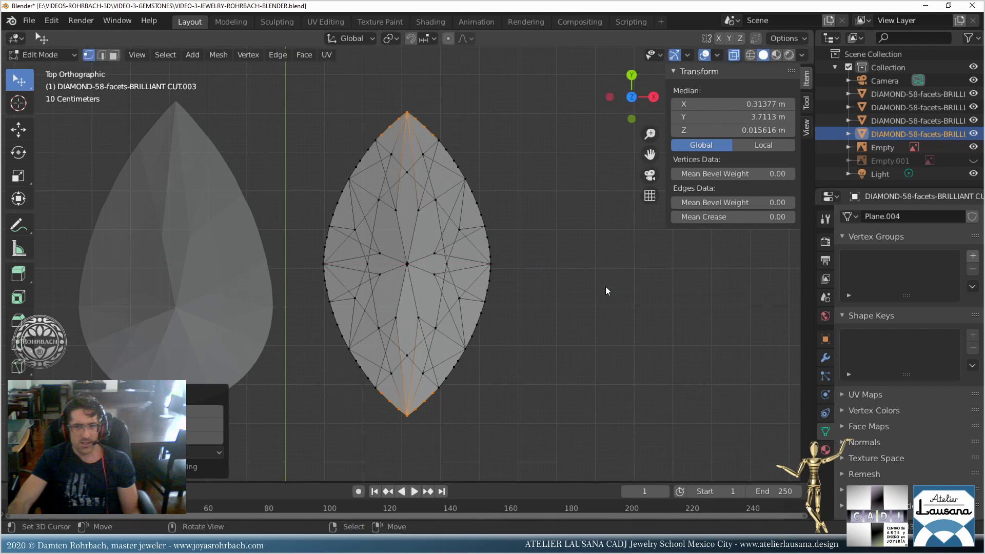
key("s")
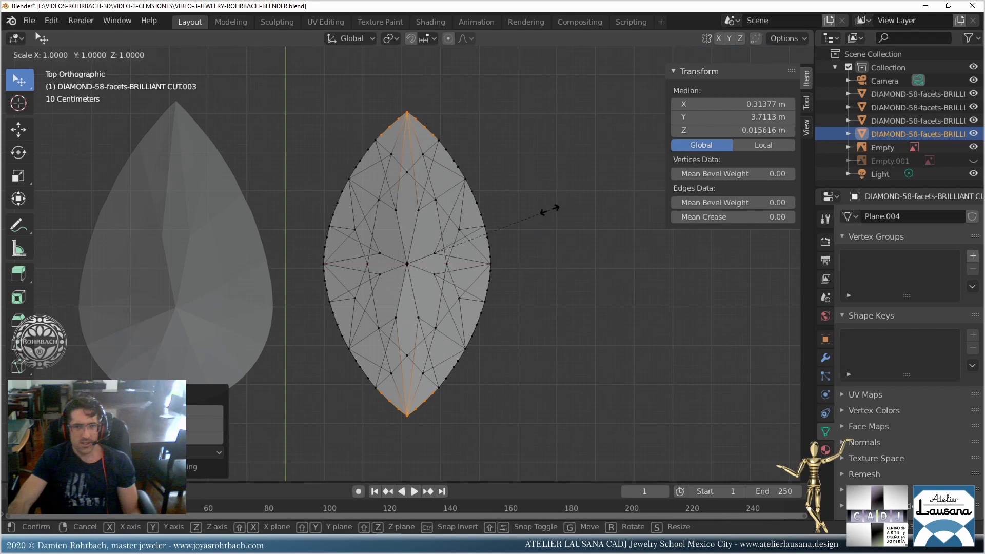
key("y")
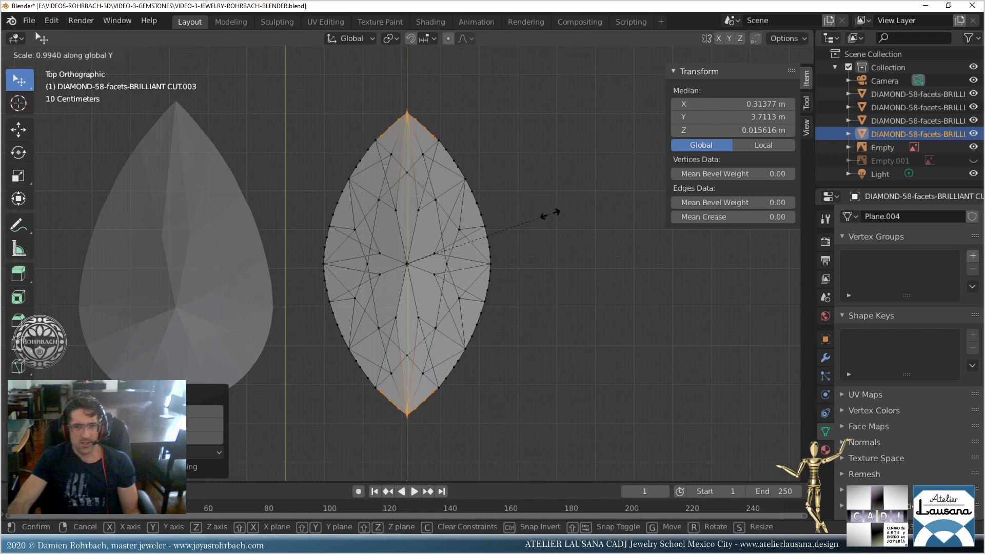
left_click(553, 236)
key("Tab")
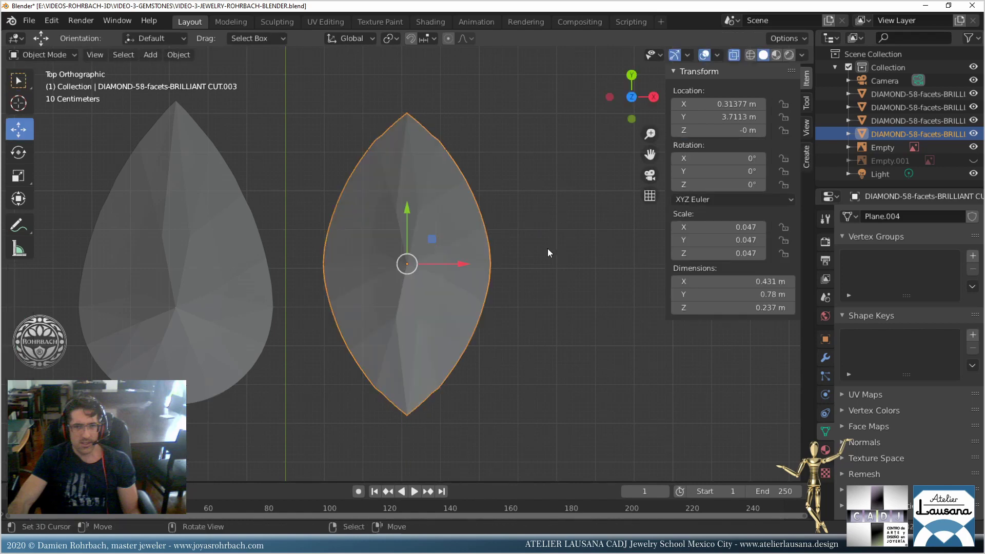
key("Tab")
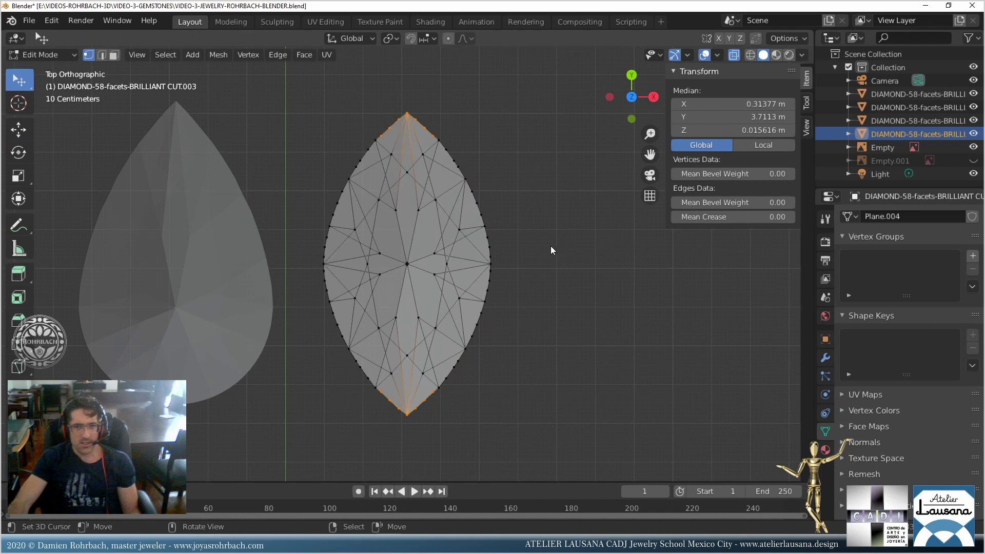
key("Tab")
key("Tab")
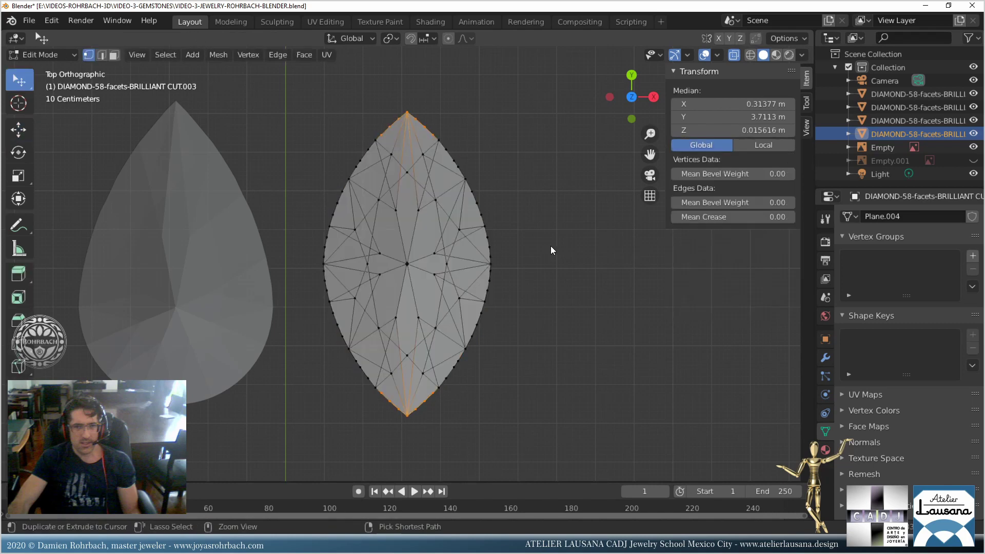
key("Tab")
key("Tab")
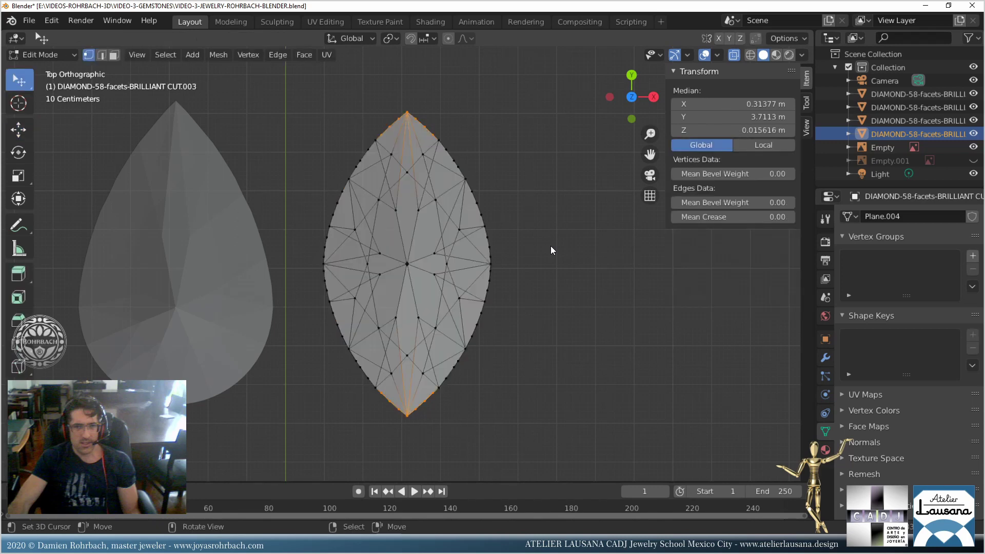
Scale the tip girdle vertices along X by about 1.036 and check the outline in Object Mode.
key("s")
key("x")
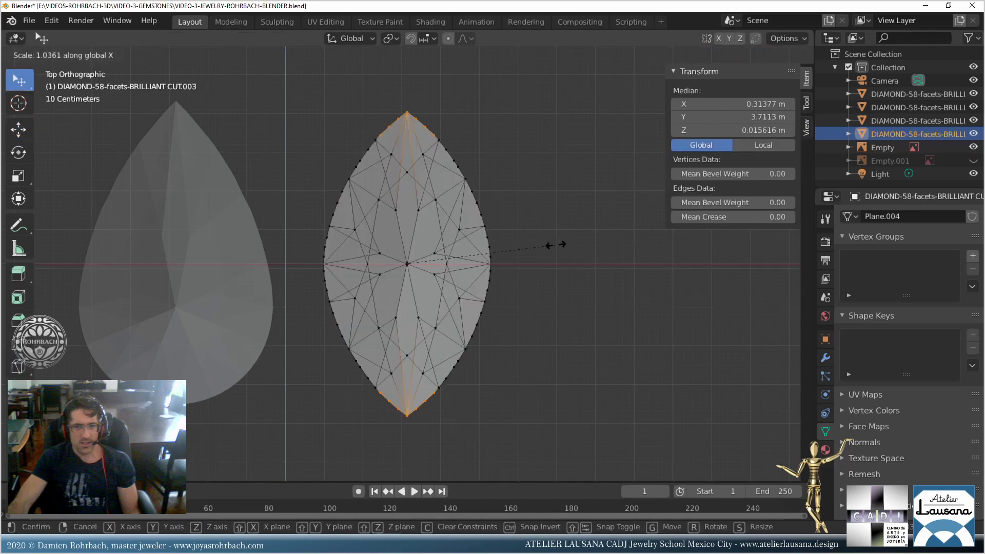
left_click(555, 245)
key("Tab")
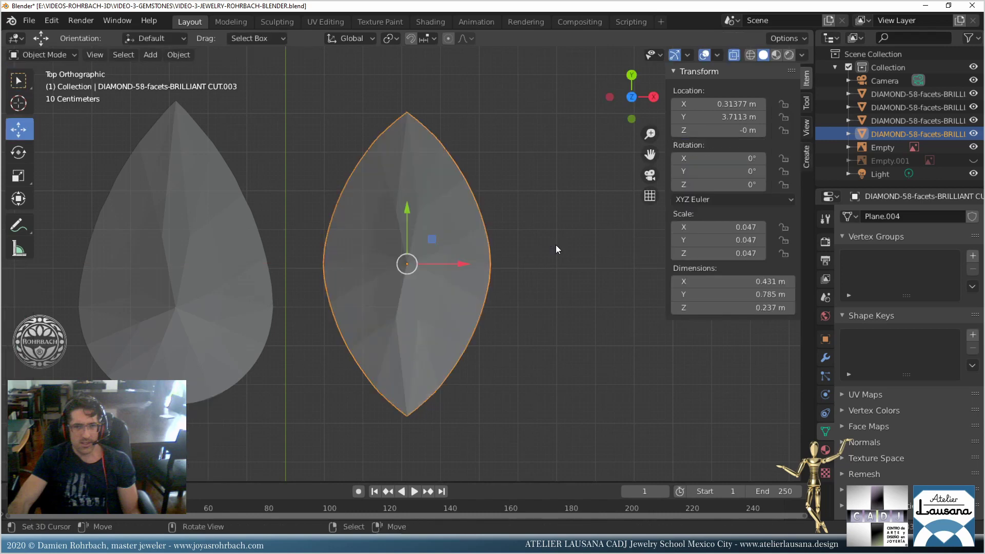
key("Tab")
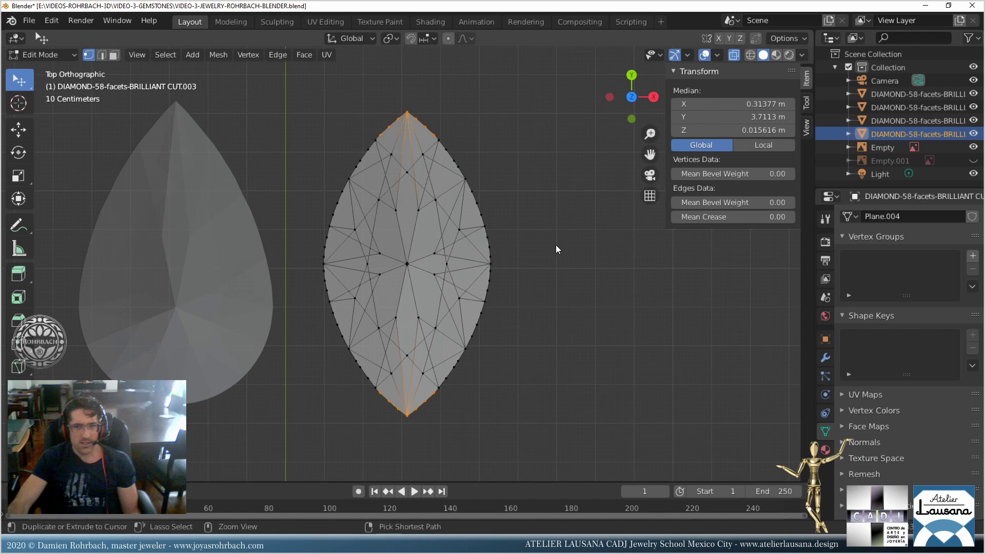
Invert the selection from the tip vertices to the rest of the marquise mesh and widen it slightly along X.
key("a")
key("s")
key("x")
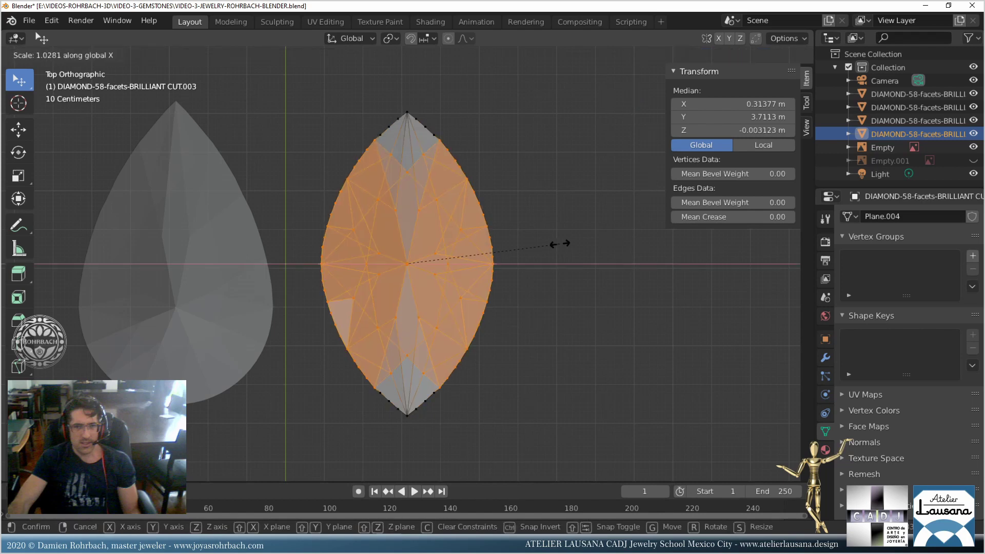
left_click(556, 244)
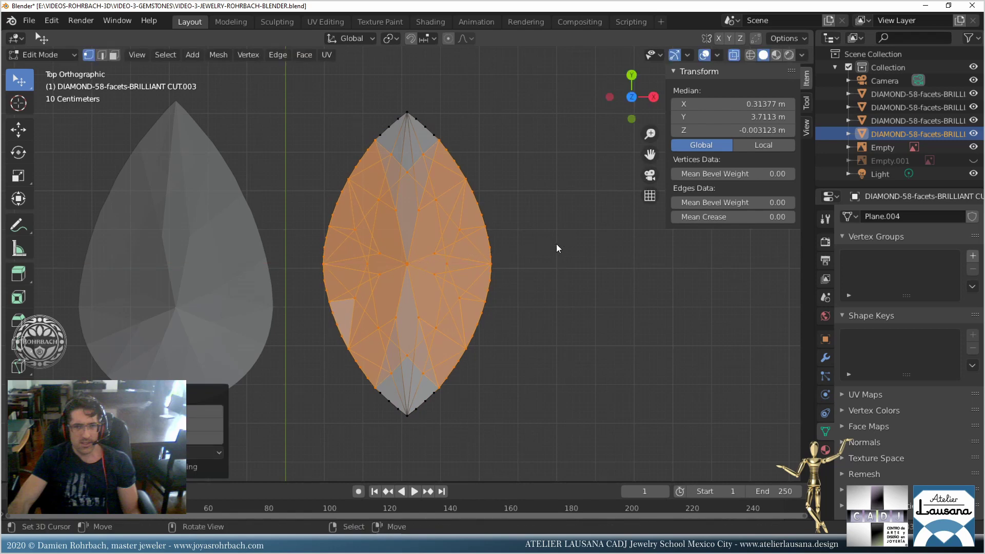
Widen the selected non-tip vertices a little more along X and return to Object Mode to check the outline.
key("s")
key("y")
right_click(555, 247)
key("s")
key("x")
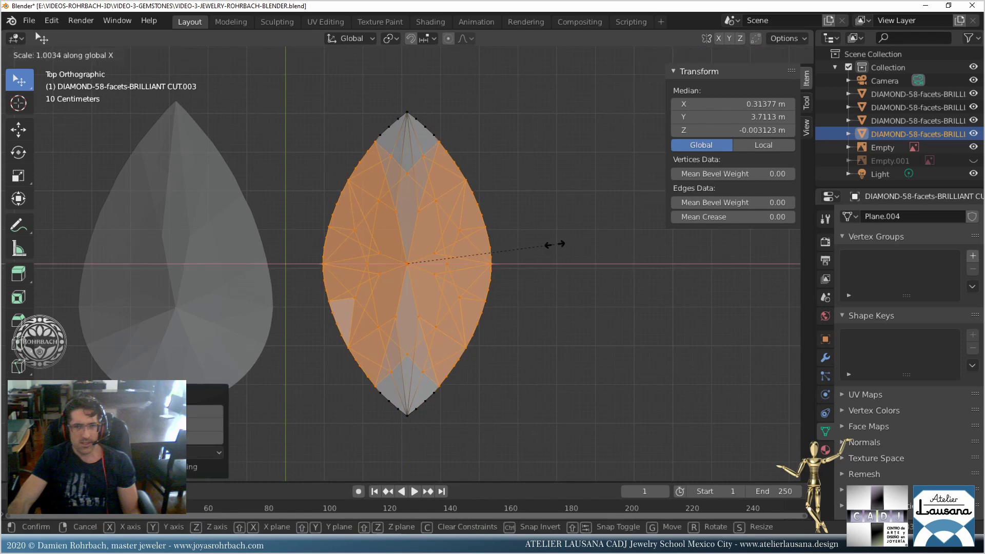
left_click(557, 244)
key("Tab")
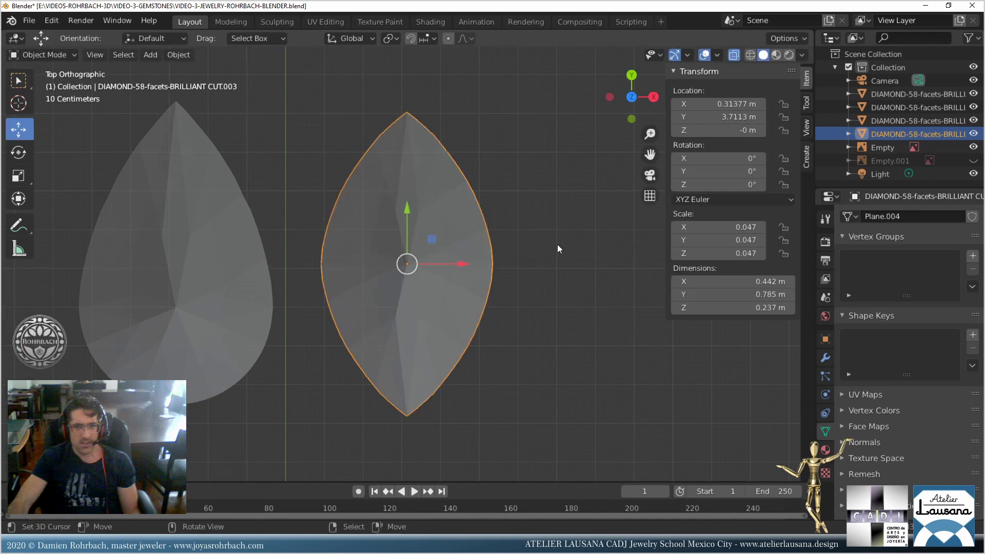
Select only the middle girdle vertices on both sides in Edit Mode and scale them along X by about 0.99.
key("Tab")
key("alt+a")
key("c")
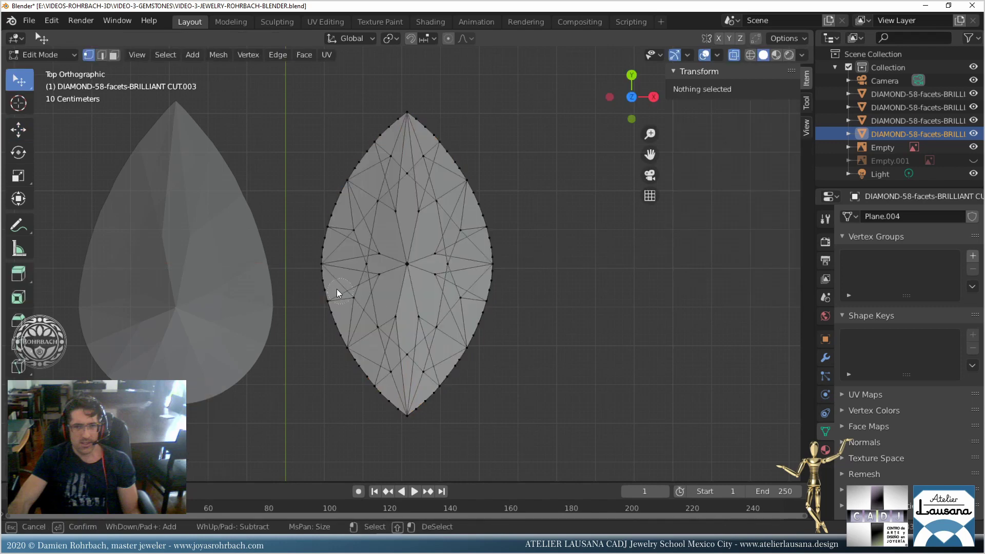
left_click_drag(323, 284, 318, 245)
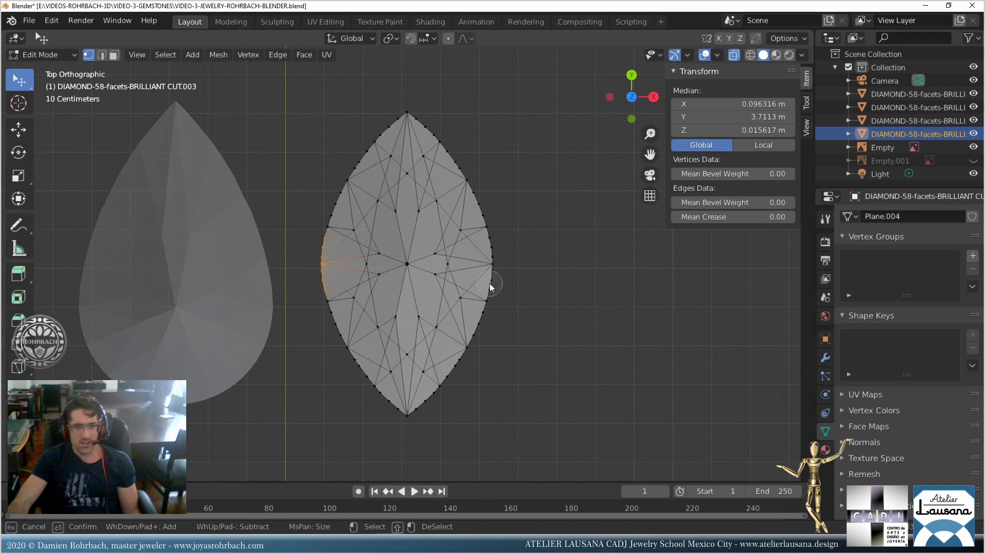
left_click_drag(490, 283, 492, 245)
key("Escape")
key("s")
key("x")
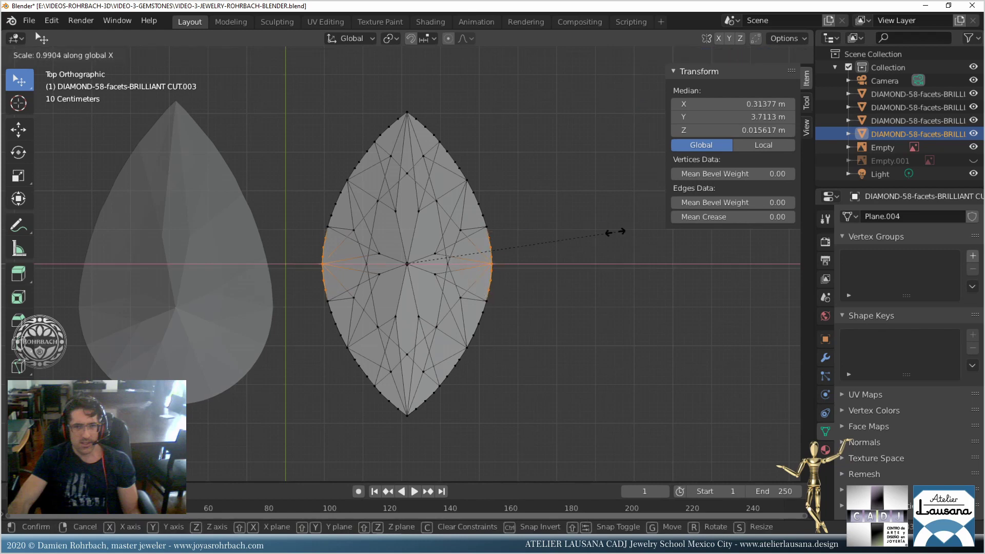
left_click(615, 232)
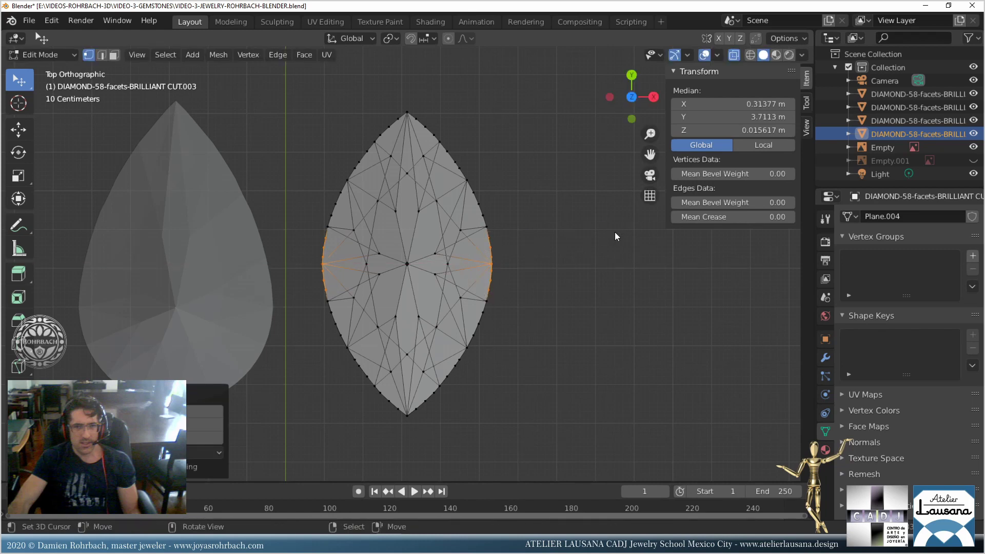
Scale the middle girdle vertices slightly along Y, deselect everything and check the outline in Object Mode.
key("s")
key("y")
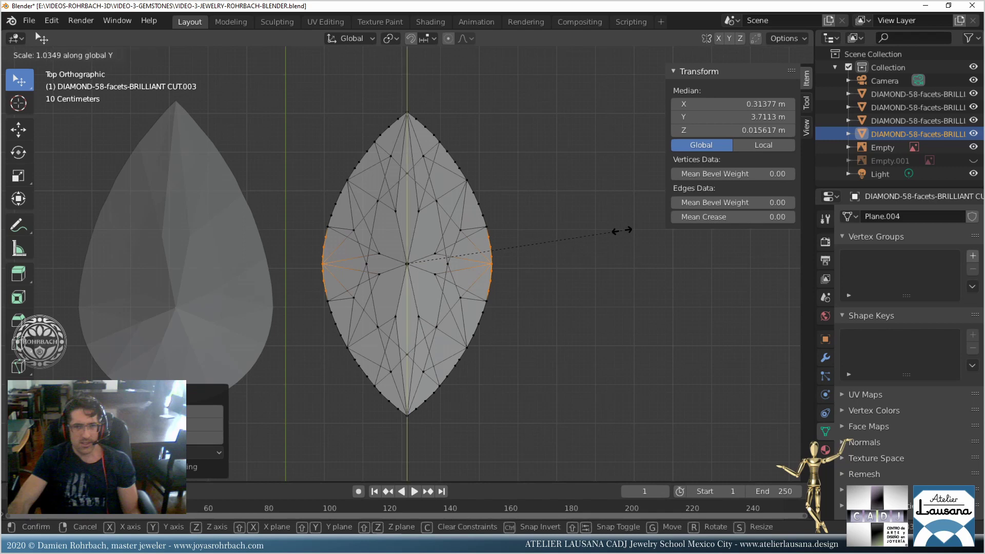
left_click(597, 241)
left_click(573, 254)
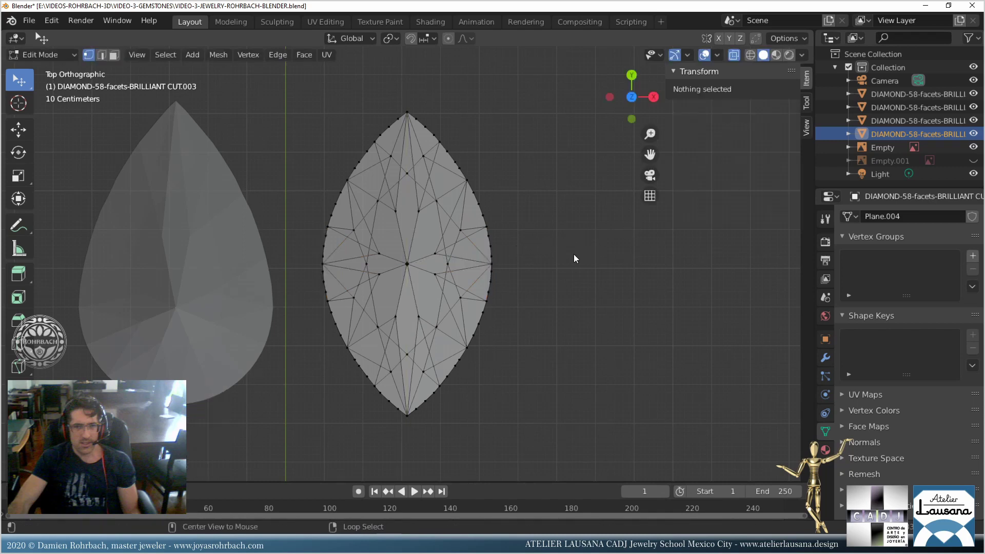
key("Tab")
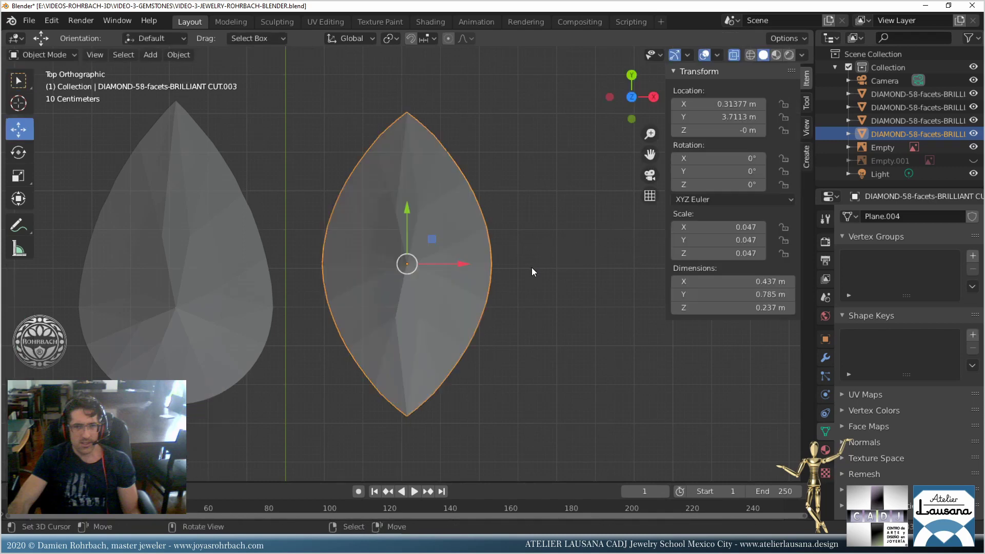
Select the girdle vertices along both long sides, leaving out the tips, and scale them along Y by about 0.999.
key("Tab")
key("c")
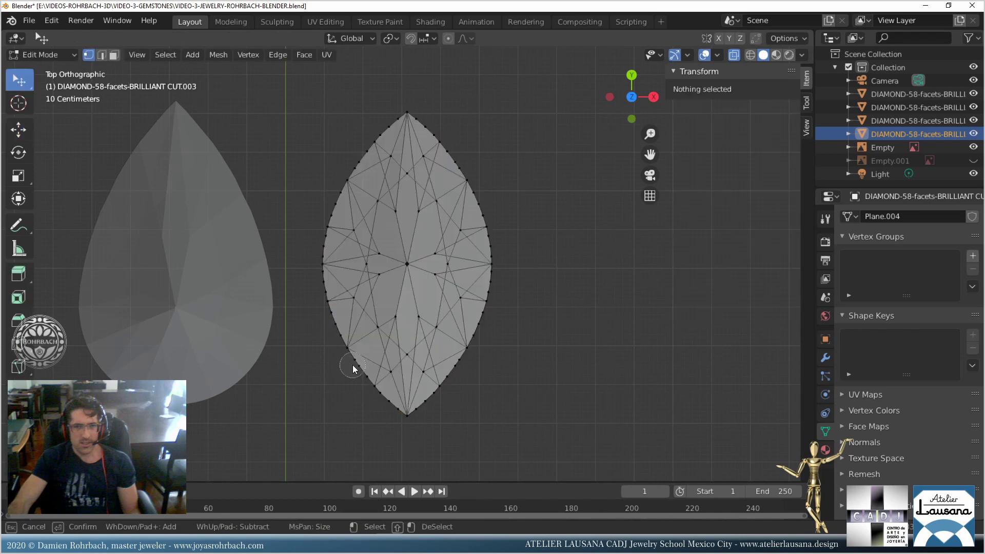
mouse_move(359, 370)
left_mouse_down()
mouse_move(321, 267)
mouse_move(338, 184)
mouse_move(358, 159)
left_mouse_up()
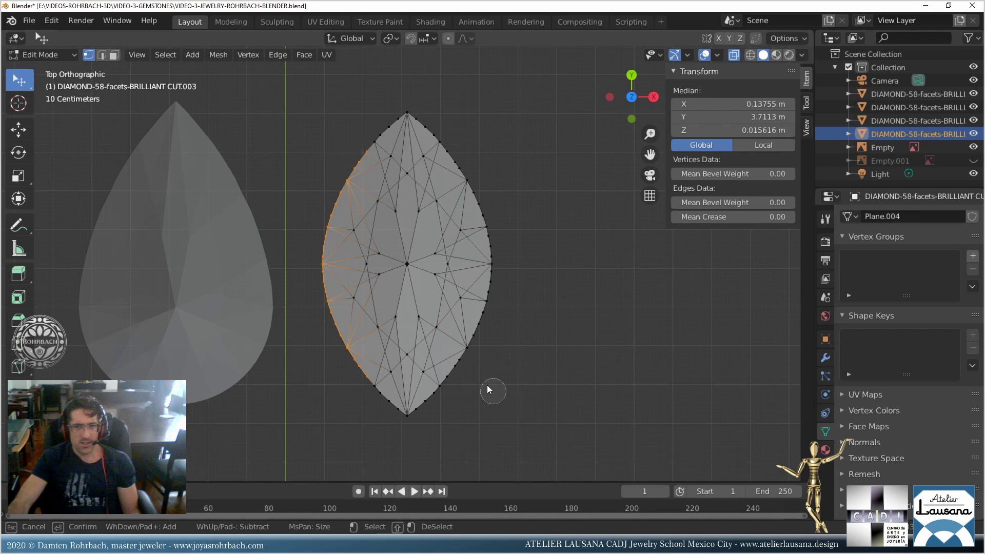
mouse_move(457, 373)
left_mouse_down()
mouse_move(493, 266)
mouse_move(460, 153)
left_mouse_up()
key("Escape")
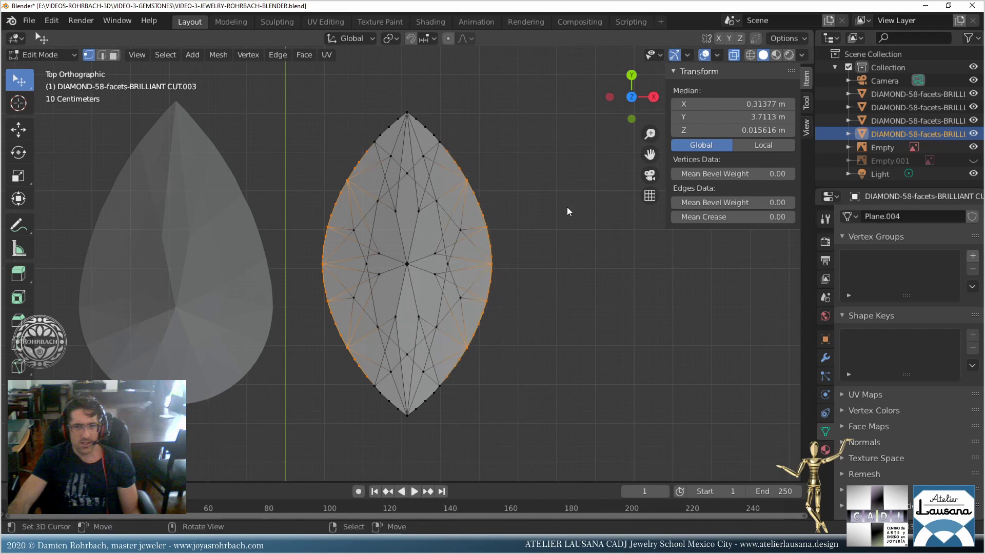
key("s")
key("y")
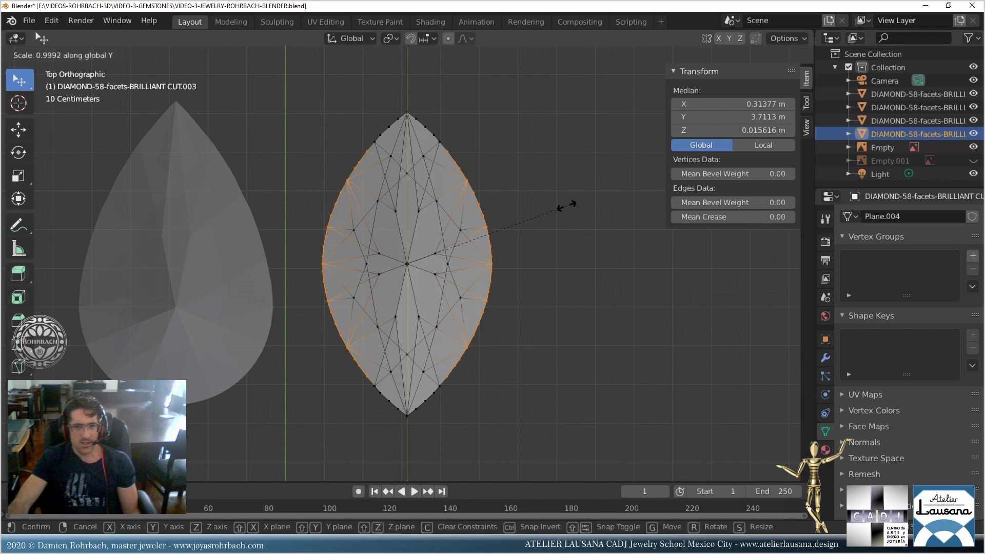
left_click(567, 208)
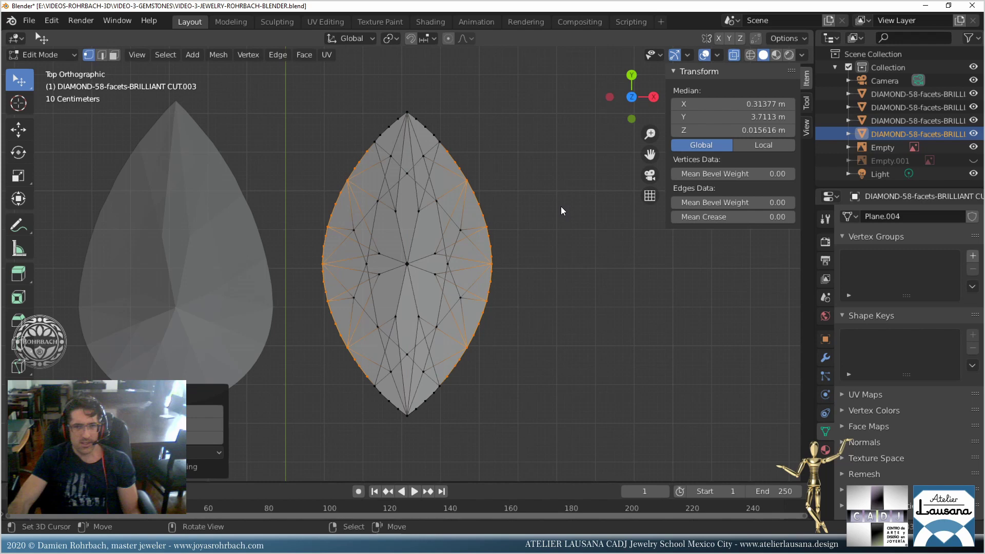
Extend the side girdle selection toward both tips and scale it by about 1.009 along X and 1.004 along Y.
key("c")
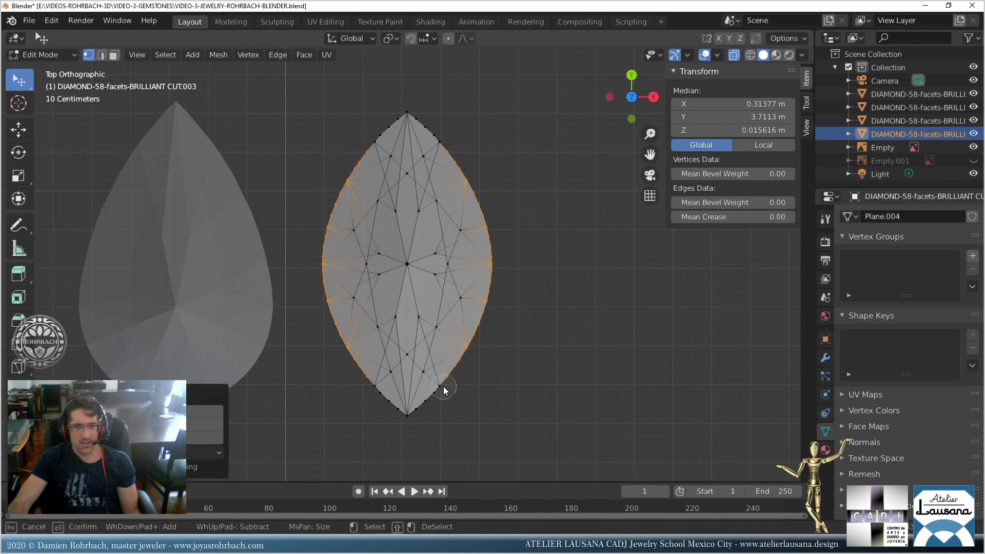
left_click(448, 387)
left_click(362, 384)
left_click(365, 153)
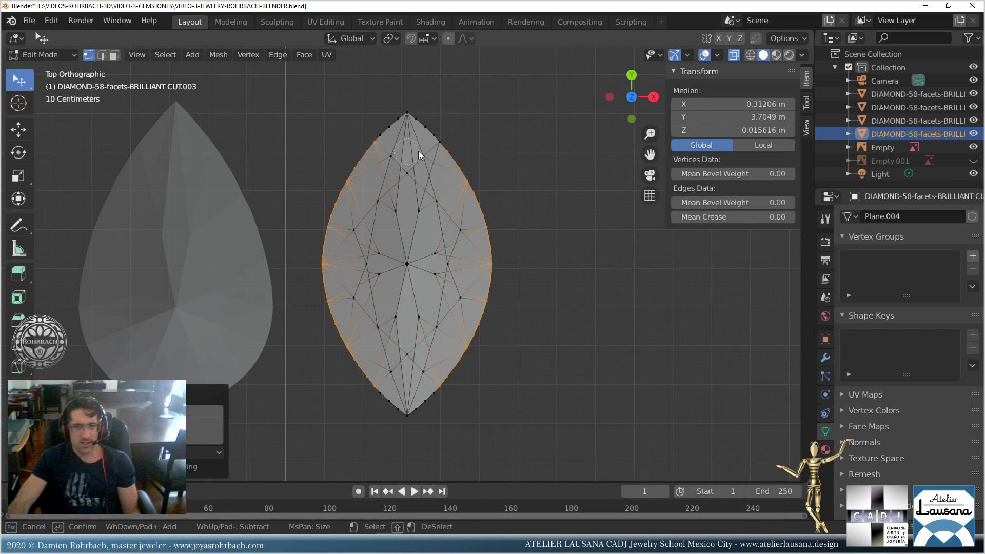
left_click(447, 149)
key("Escape")
key("s")
key("x")
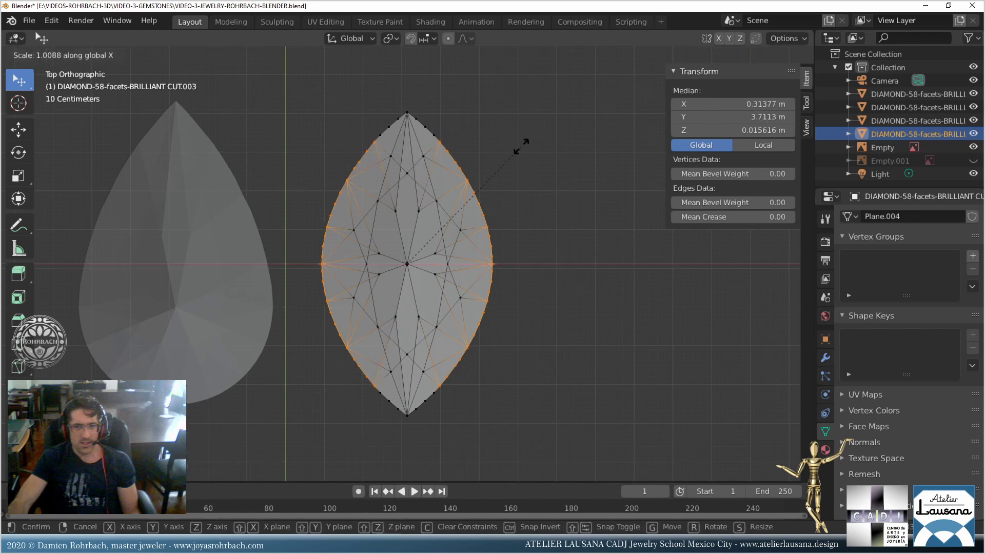
key("y")
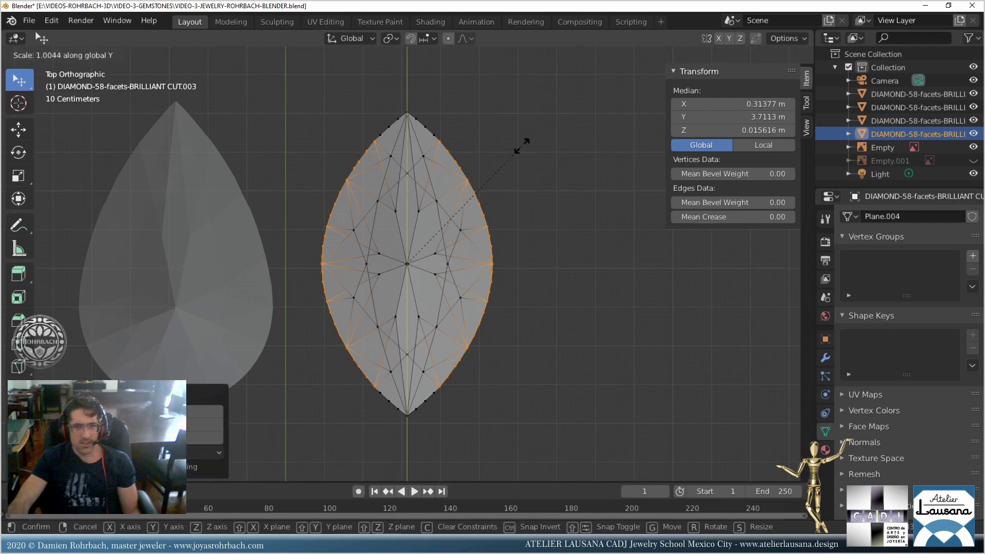
left_click(521, 146)
Return to Object Mode, compare the marquise with the other cuts and save the file.
key("Tab")
scroll(518, 230, "down", 3)
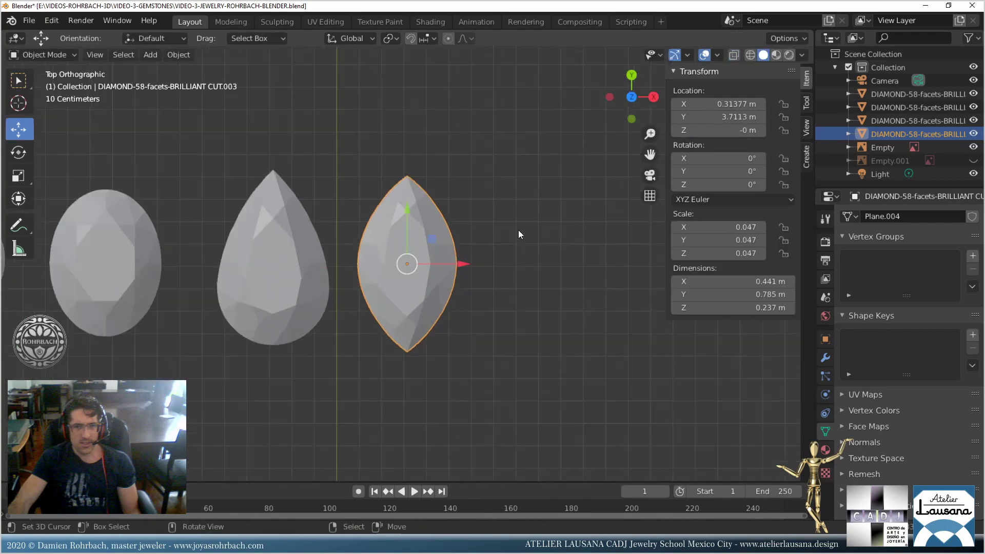
scroll(518, 230, "down", 5)
key("ctrl+s")
scroll(495, 278, "down", 2)
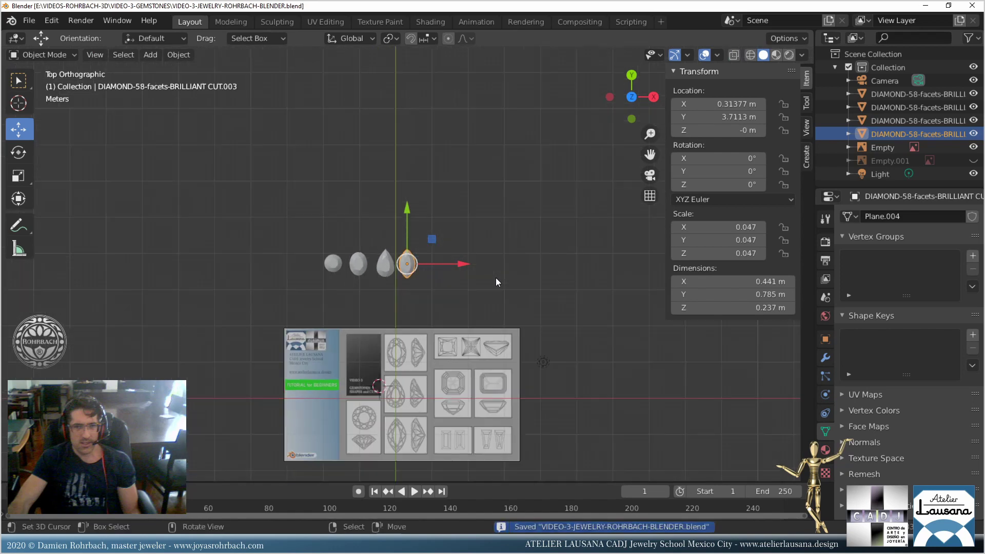
scroll(462, 297, "up", 6)
scroll(462, 298, "up", 2)
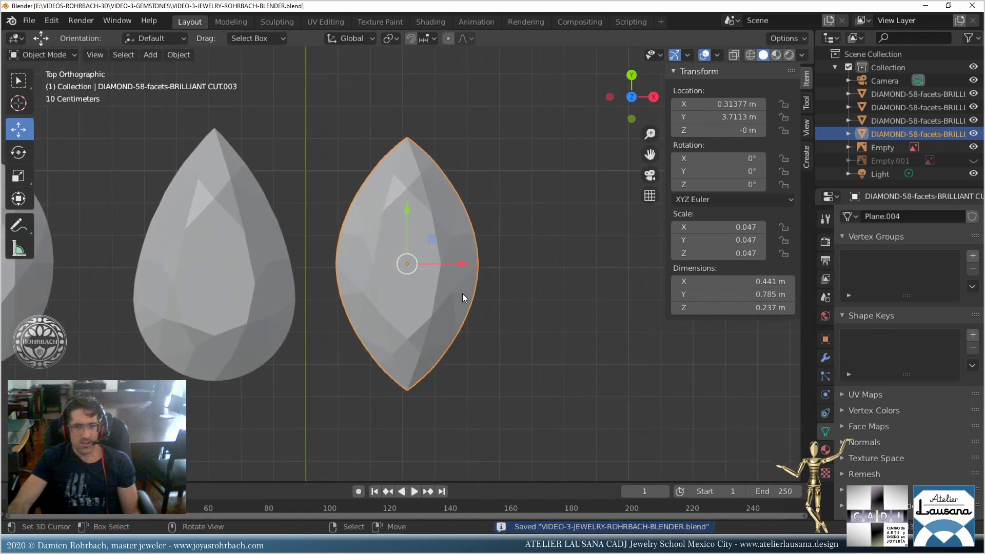
With X-ray enabled in Edit Mode, select only the middle girdle vertices on both sides and scale them along X by about 0.989.
key("Tab")
scroll(482, 267, "up", 2)
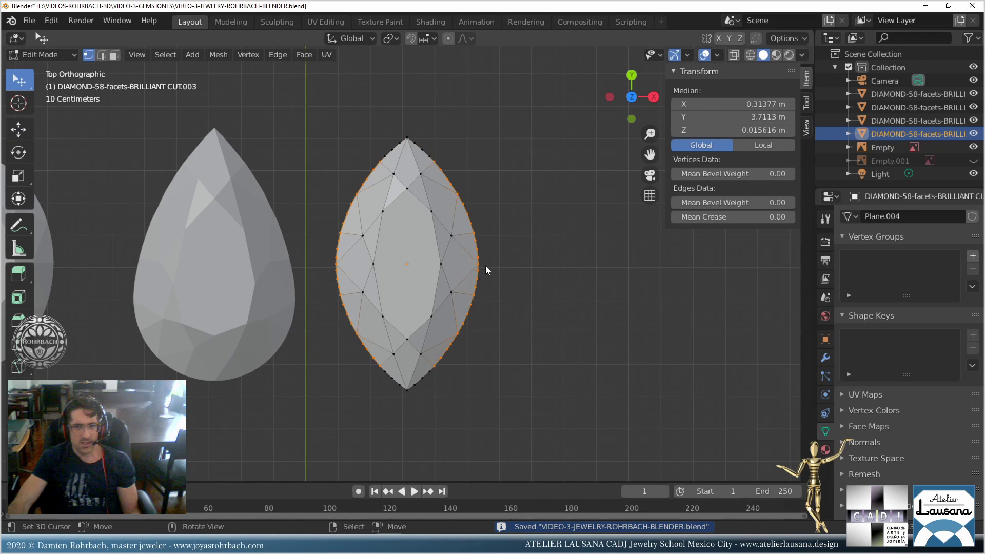
key("alt+z")
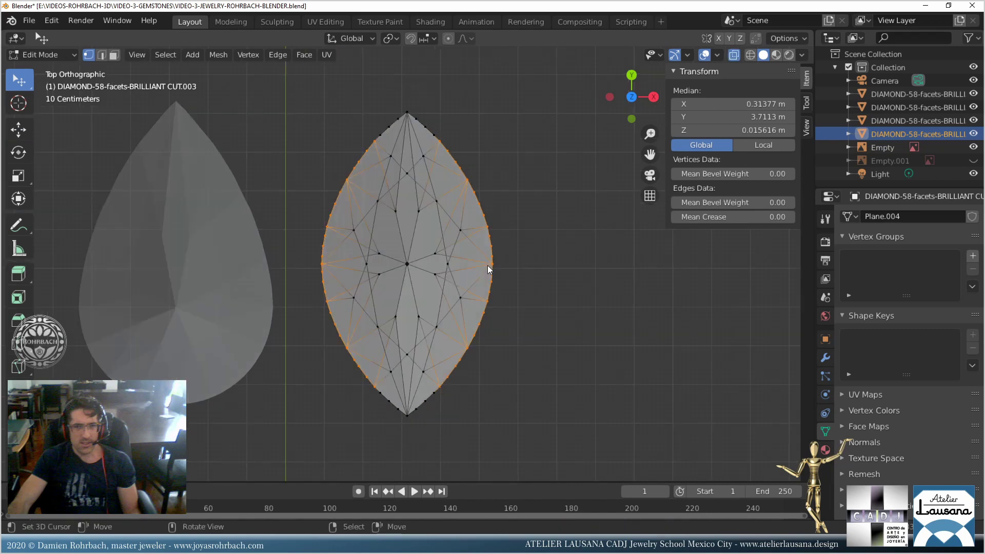
key("alt+a")
key("c")
left_click_drag(322, 298, 318, 228)
left_click_drag(497, 228, 499, 295)
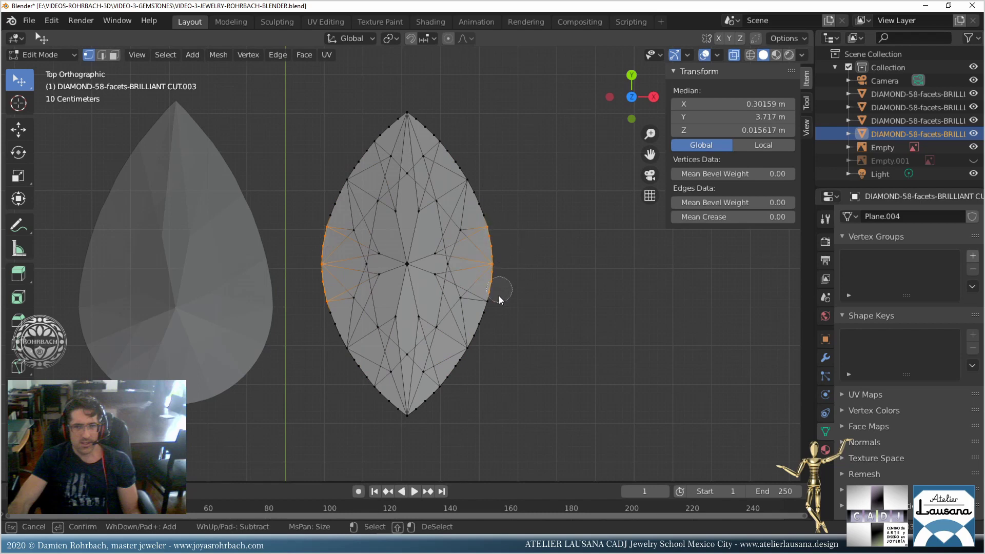
right_click(542, 243)
key("s")
key("x")
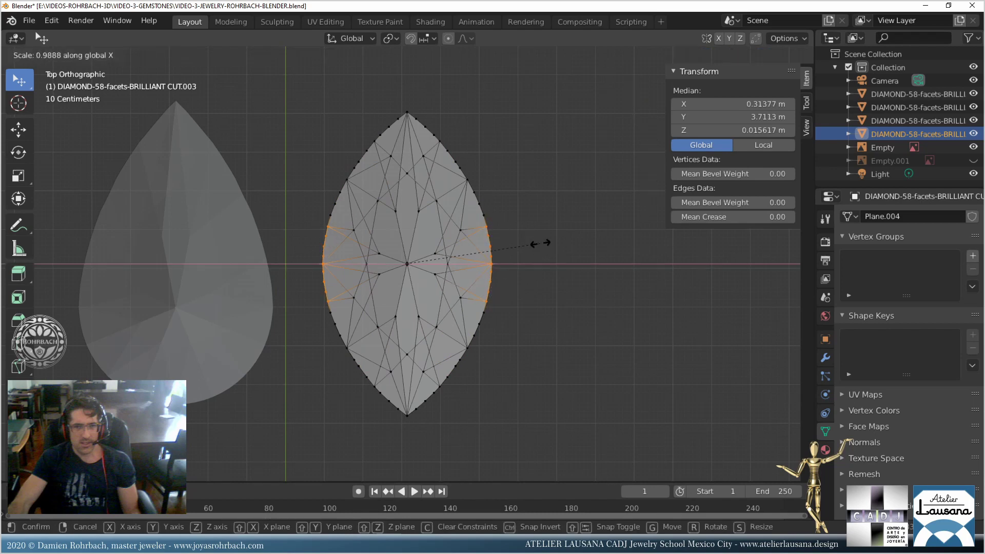
left_click(540, 242)
key("Tab")
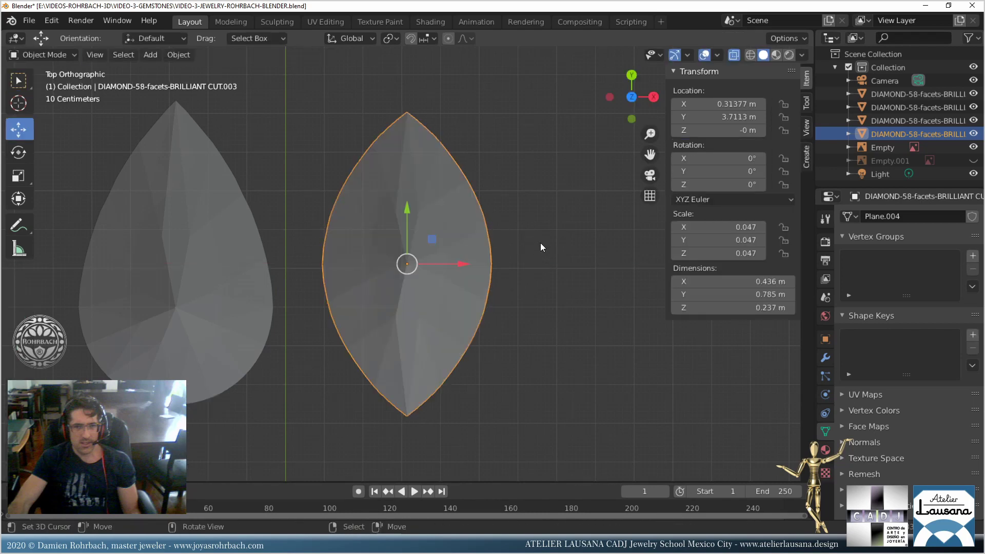
Move the marquise stone away from the pear cut to about X 0.445 m, Y 3.74 m, and save the file.
scroll(540, 244, "down", 3)
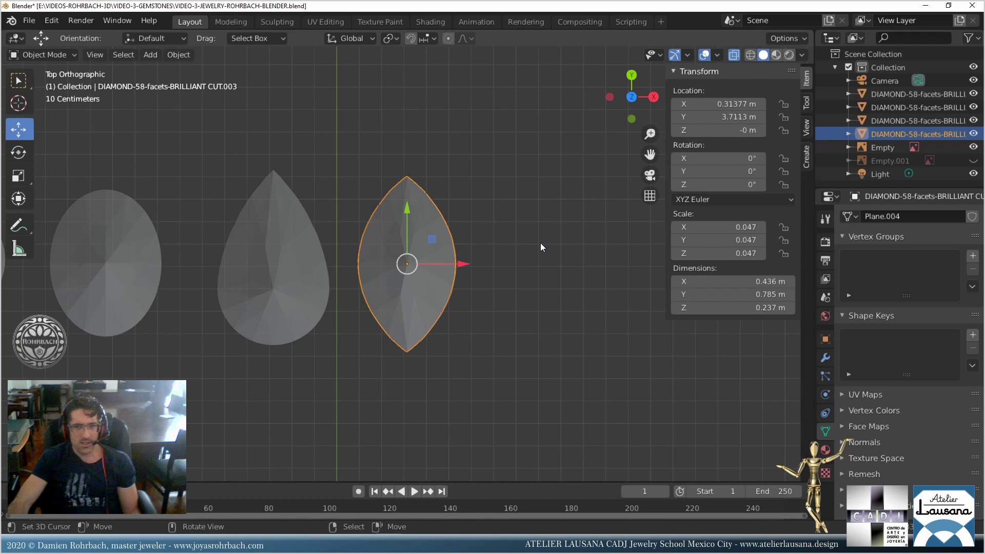
scroll(510, 278, "down", 6)
scroll(435, 248, "up", 3)
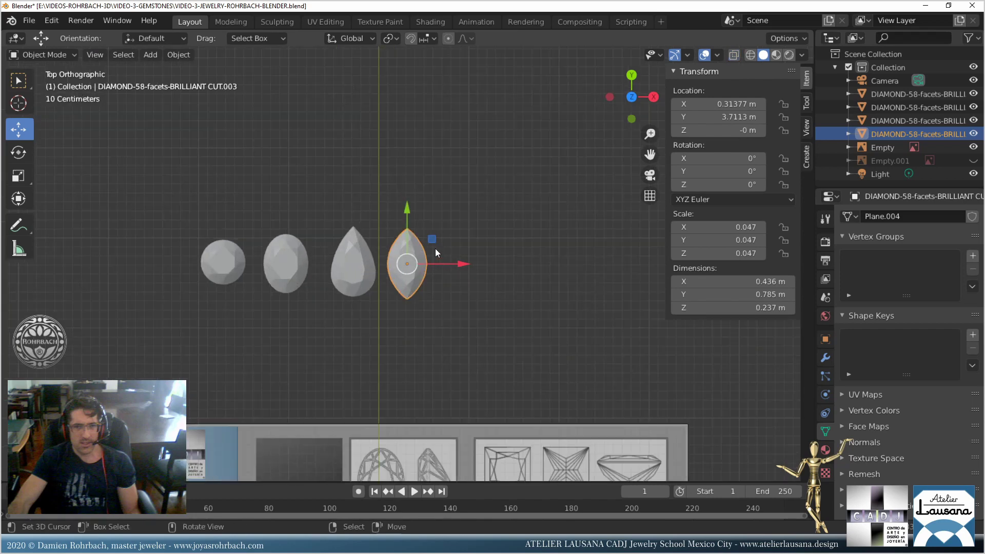
key("g")
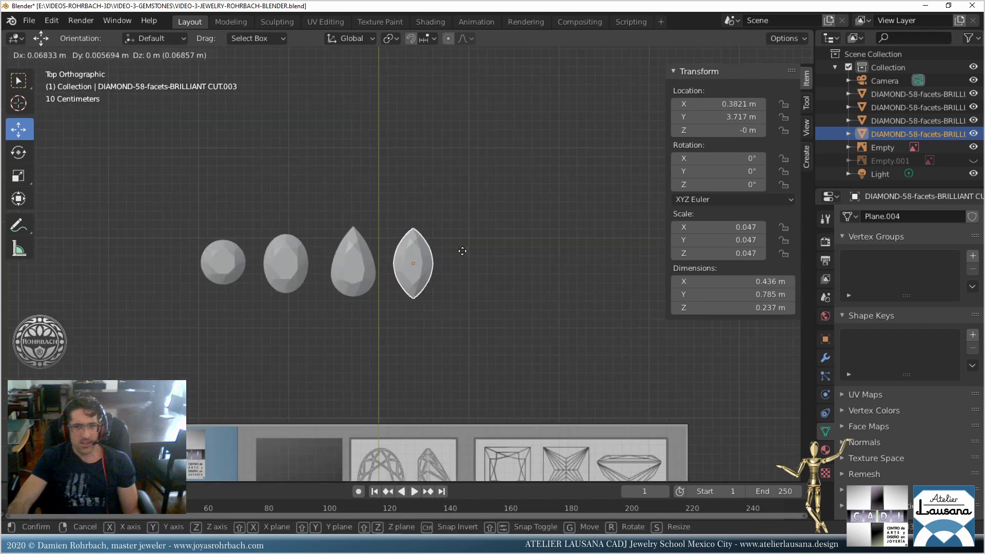
left_click(464, 250)
scroll(455, 277, "down", 4)
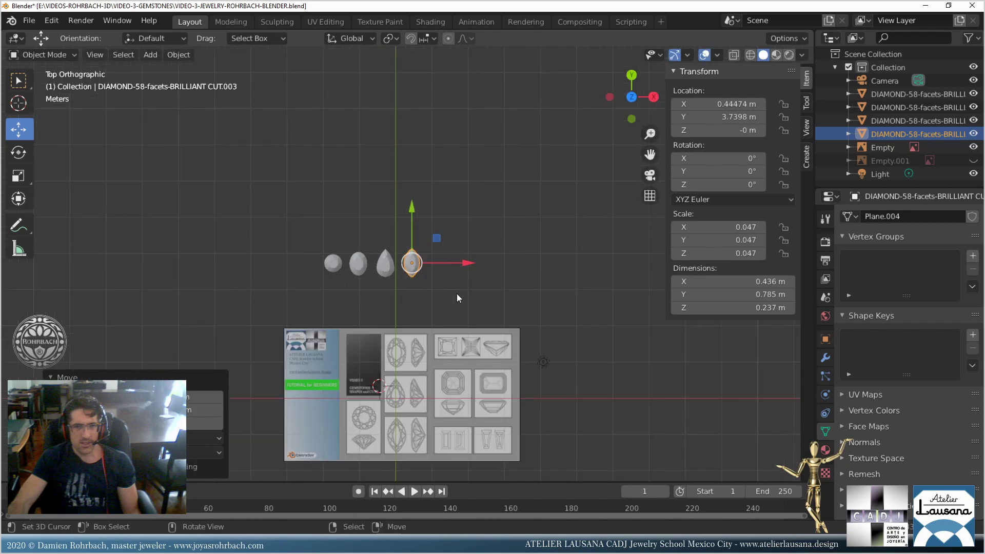
key("ctrl+s")
Deselect everything and examine the square-cut drawings in the upper part of the gemstone reference sheet.
middle_click_drag(480, 315, 391, 179, "shift")
key("alt+a")
scroll(408, 261, "up", 4)
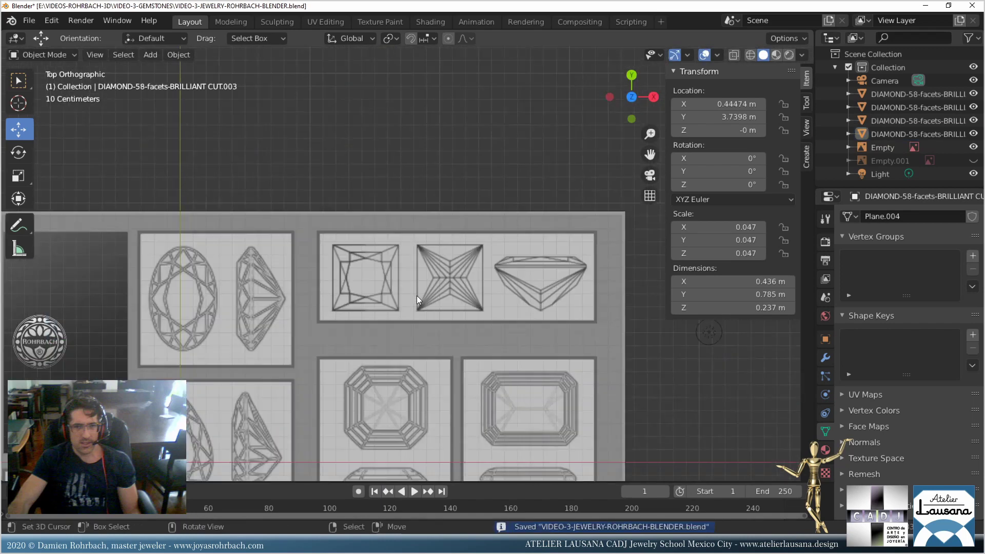
scroll(485, 287, "down", 3)
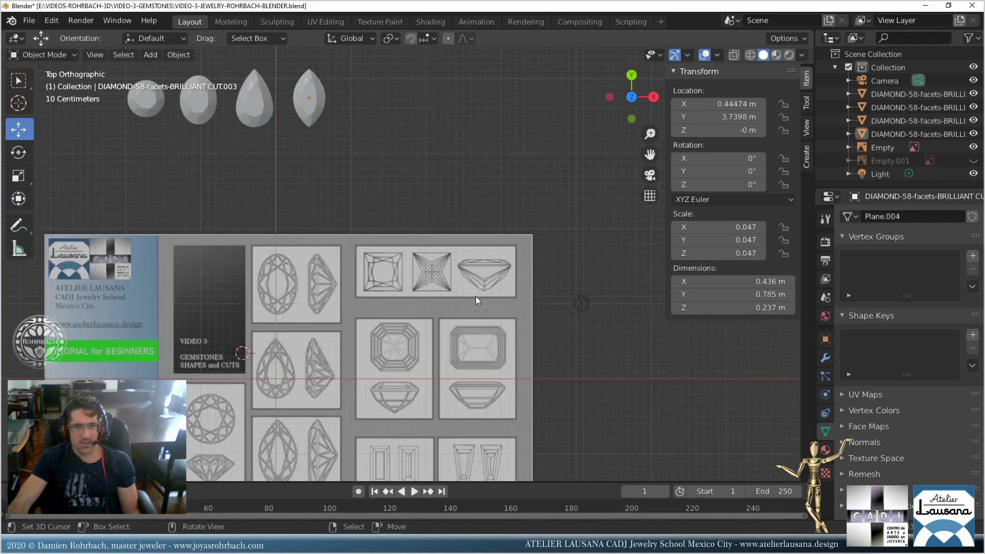
middle_click_drag(454, 338, 451, 235, "shift")
scroll(450, 235, "up", 2)
middle_click_drag(375, 140, 401, 285, "shift")
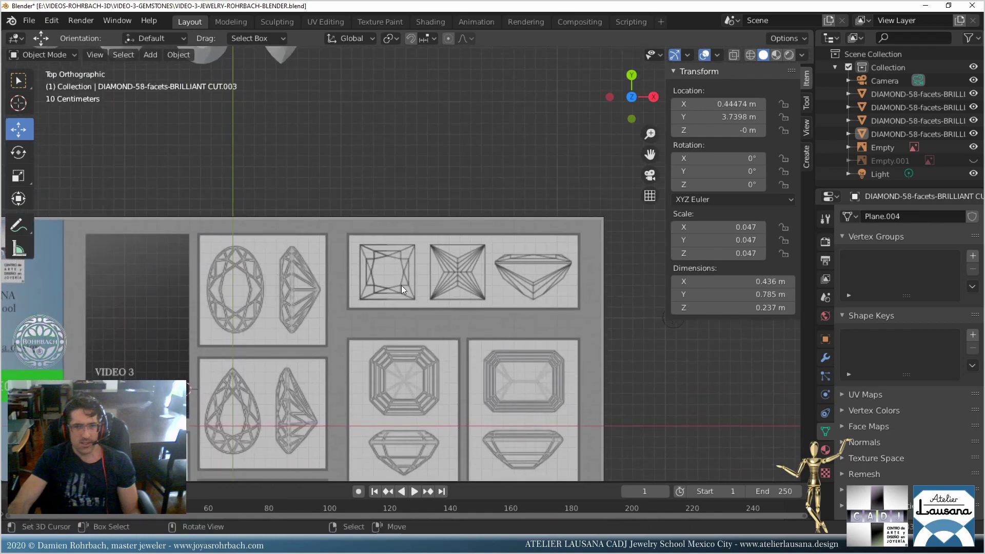
Add a plane, scale it to about 0.259 and move it over the square cut's top-view drawing.
scroll(378, 279, "up", 4)
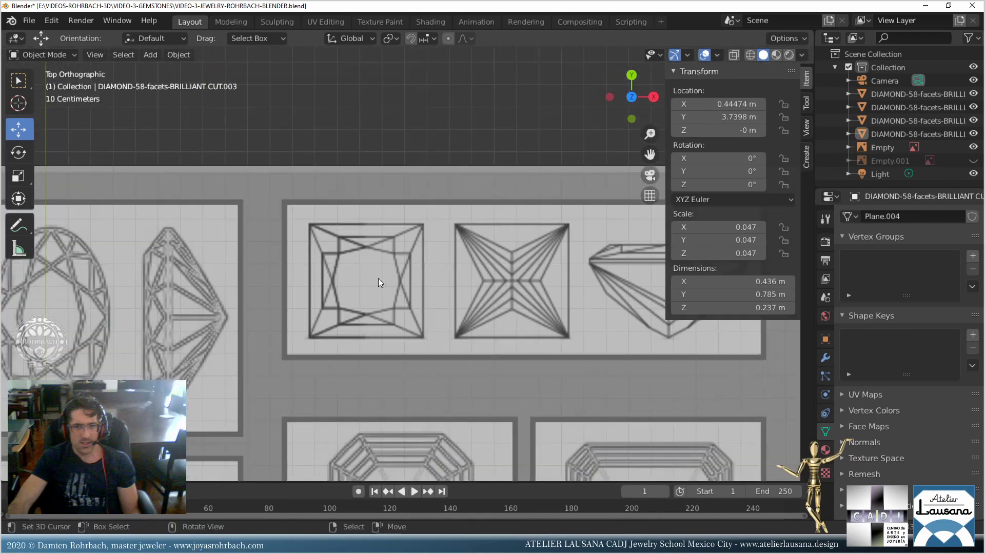
left_click(151, 55)
mouse_move(241, 71)
left_click(278, 69)
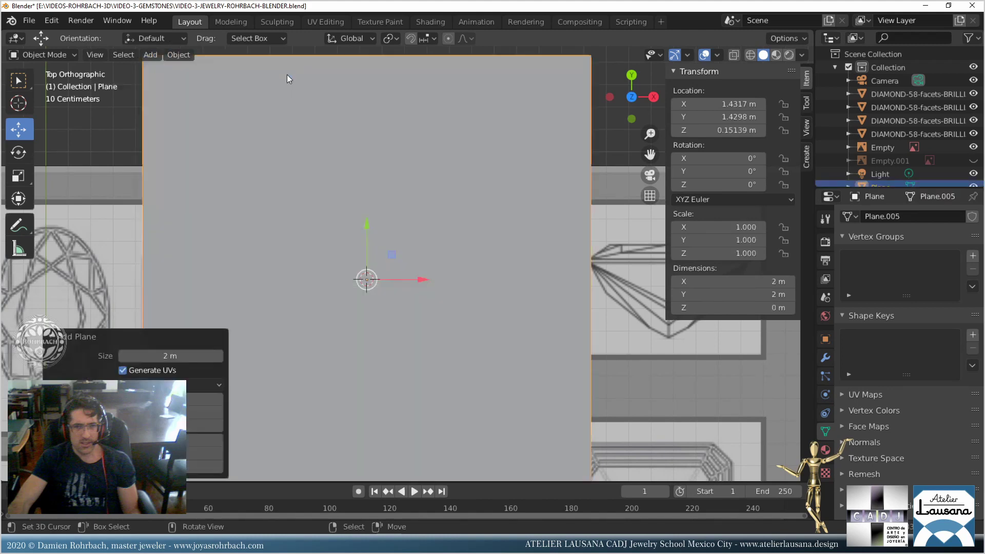
key("s")
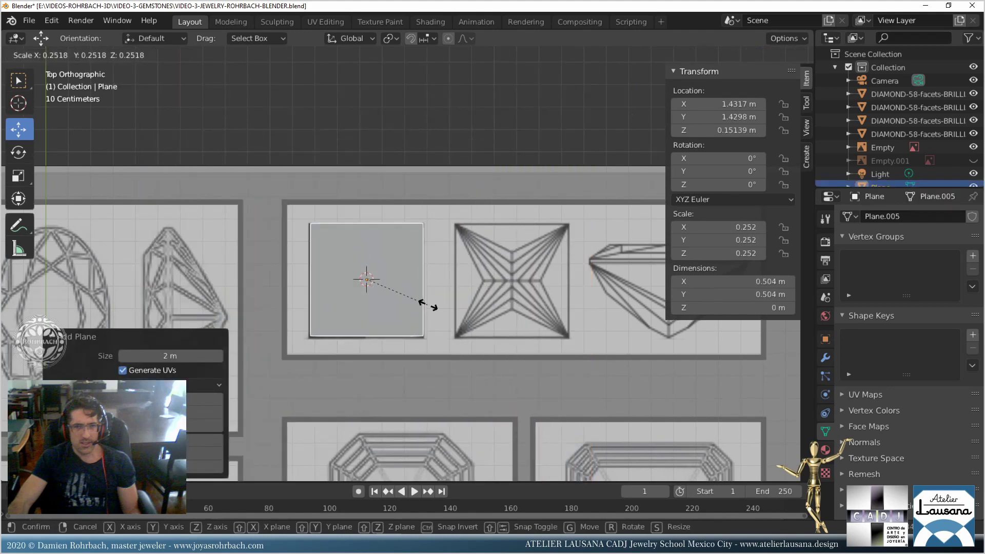
left_click(435, 259)
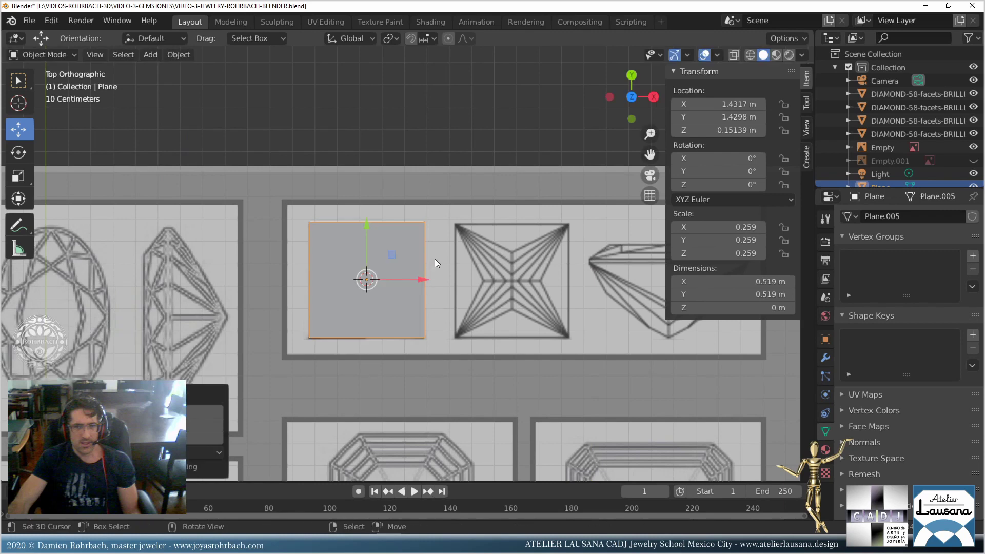
key("g")
left_click(435, 260)
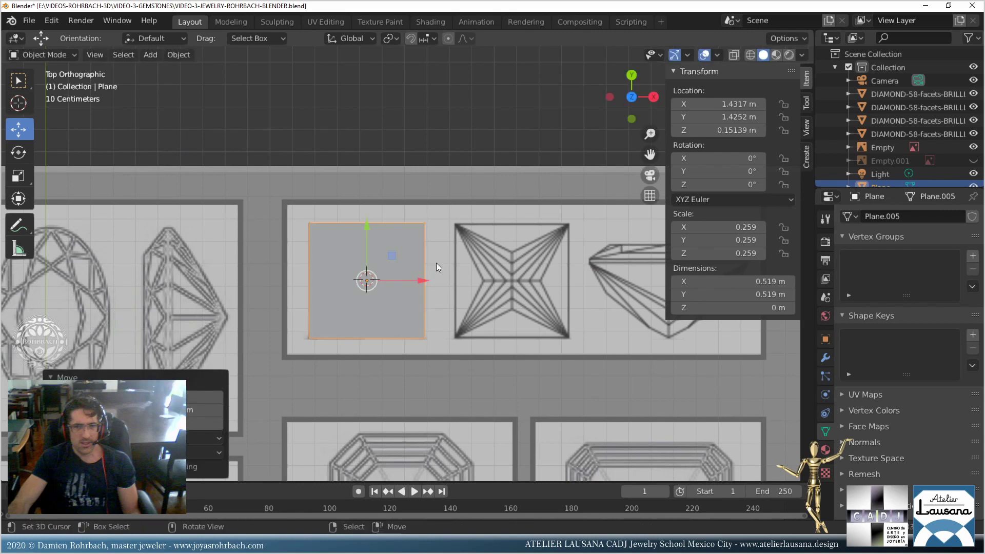
In Edit Mode, set the plane's median Z to 0 and save the file.
key("Tab")
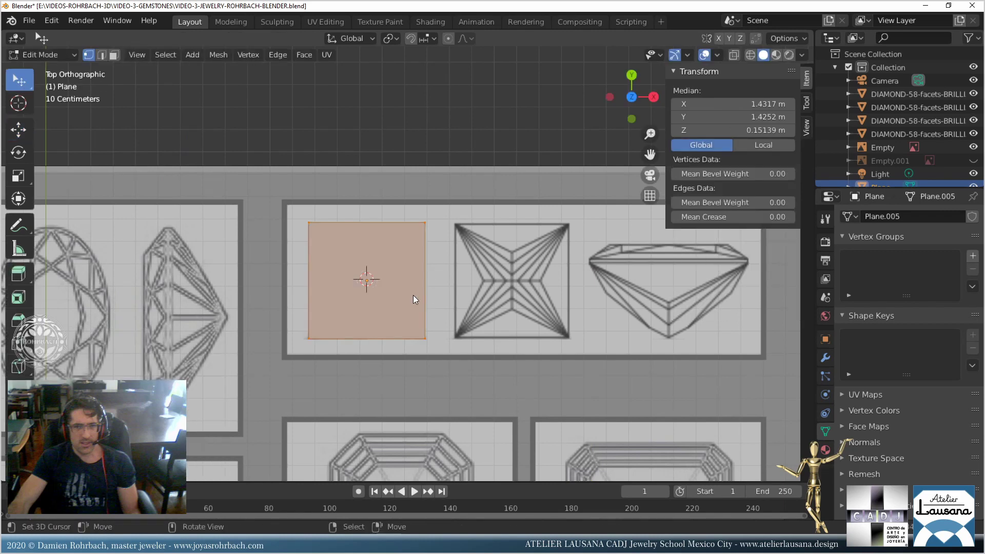
left_click(733, 129)
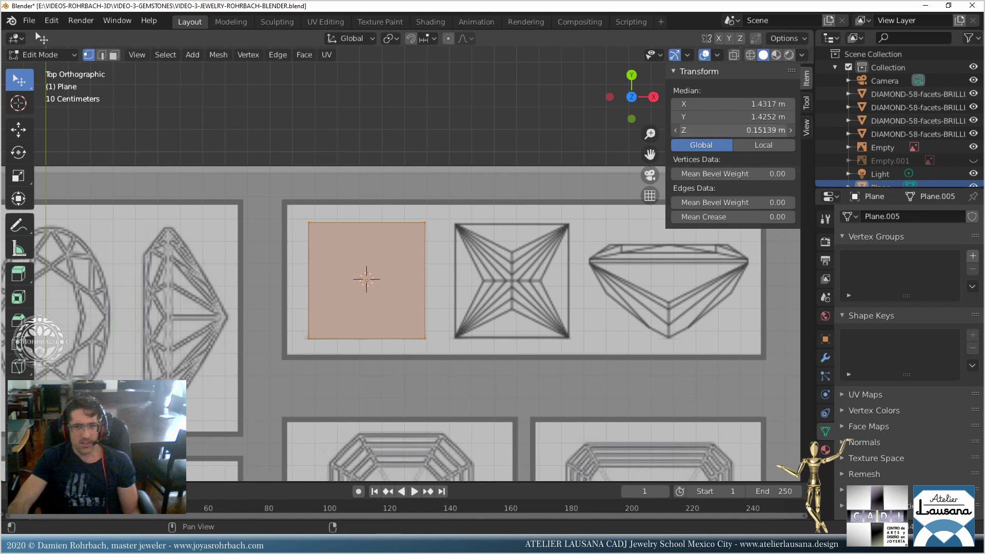
type("0")
key("Return")
scroll(410, 290, "up", 2)
key("ctrl+s")
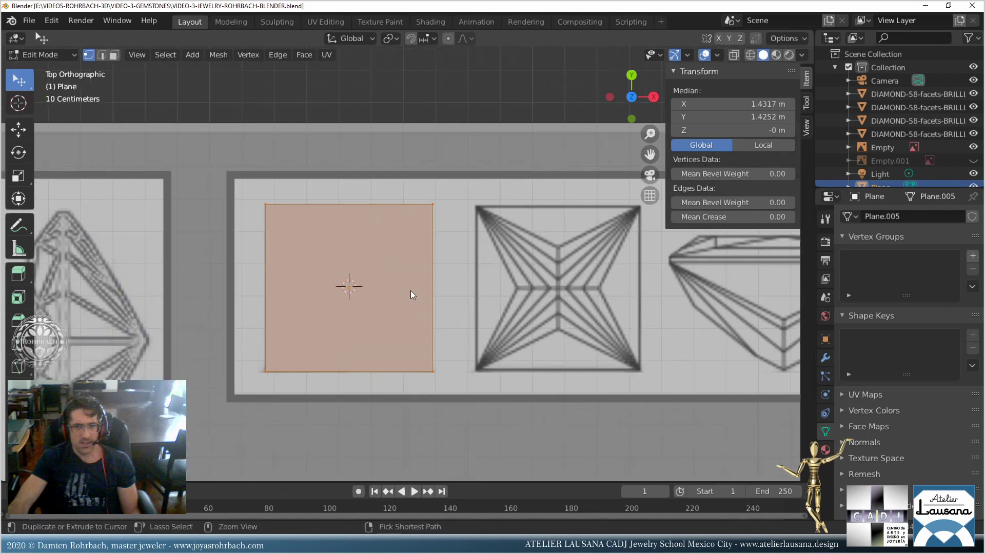
With X-ray enabled, align the plane's face to the drawing at about X 1.429 m, Y 1.419 m, and delete only the face.
key("alt+z")
middle_click_drag(393, 287, 420, 282, "shift")
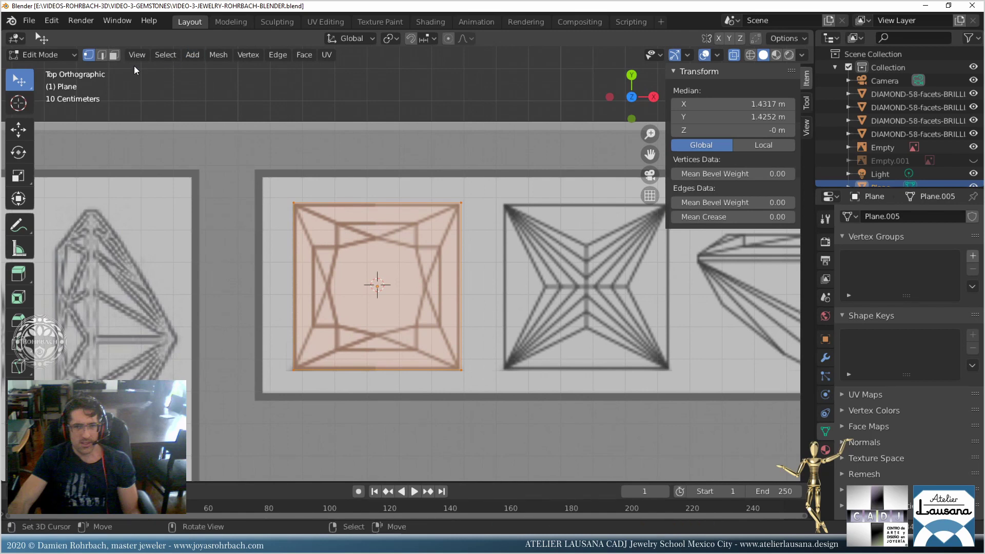
left_click(113, 55)
left_click(398, 308)
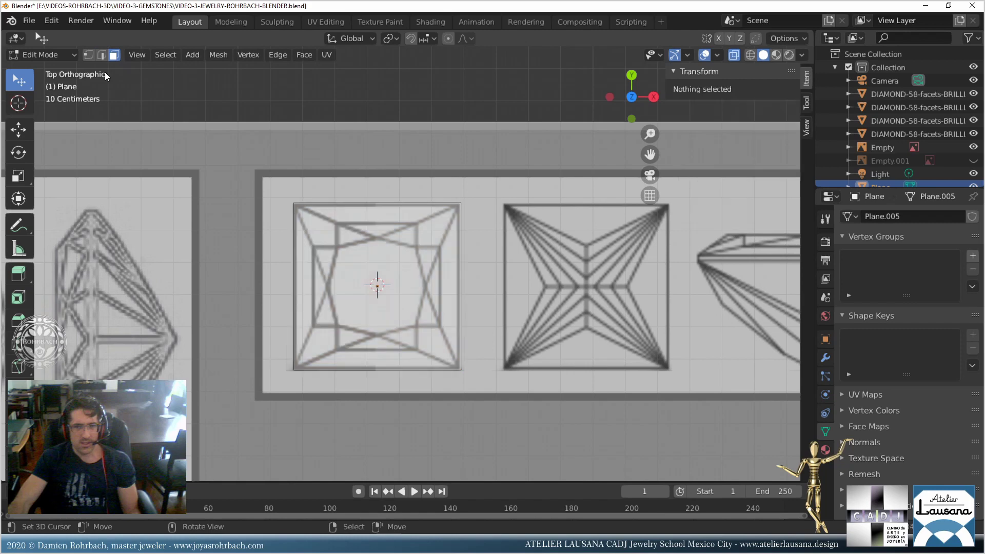
left_click_drag(392, 300, 389, 297)
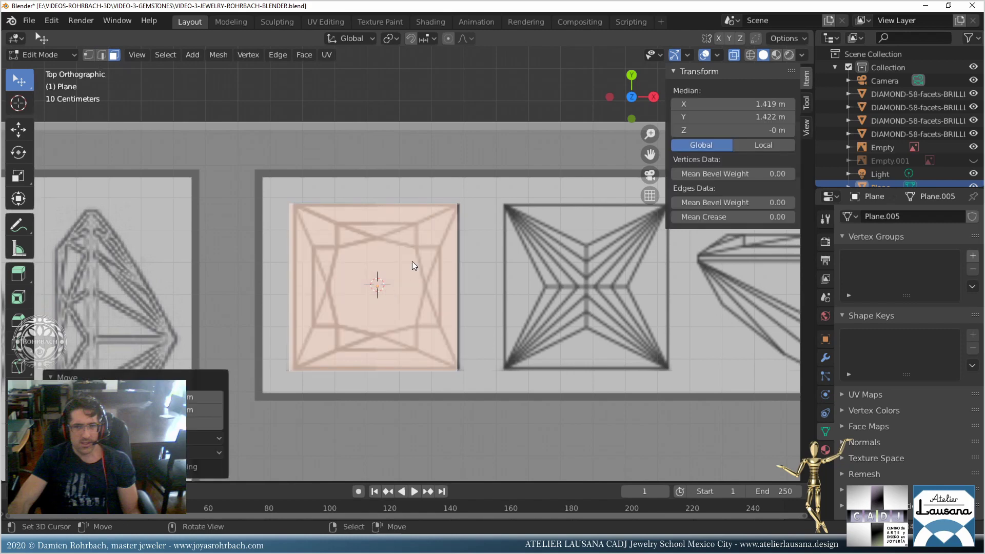
left_click_drag(398, 260, 409, 260)
key("x")
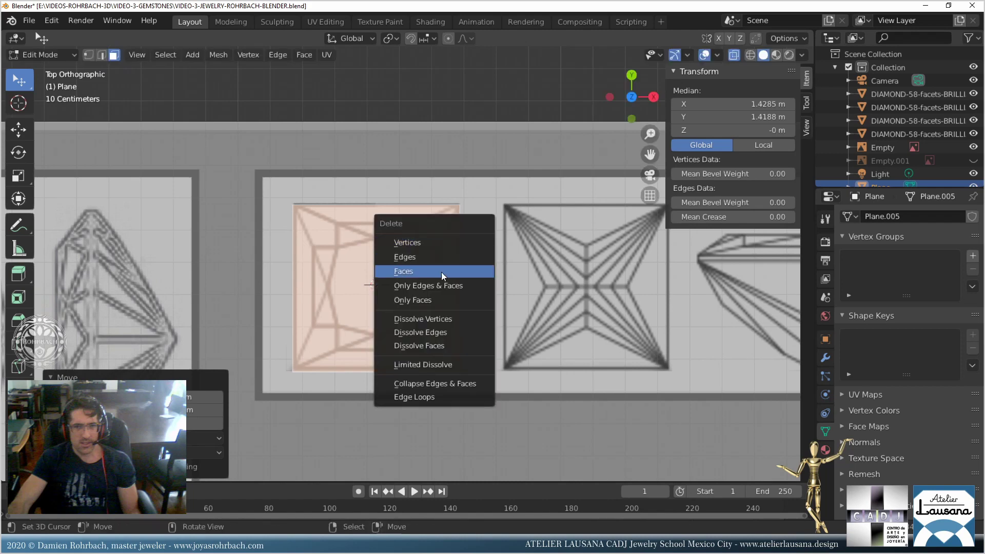
left_click(416, 300)
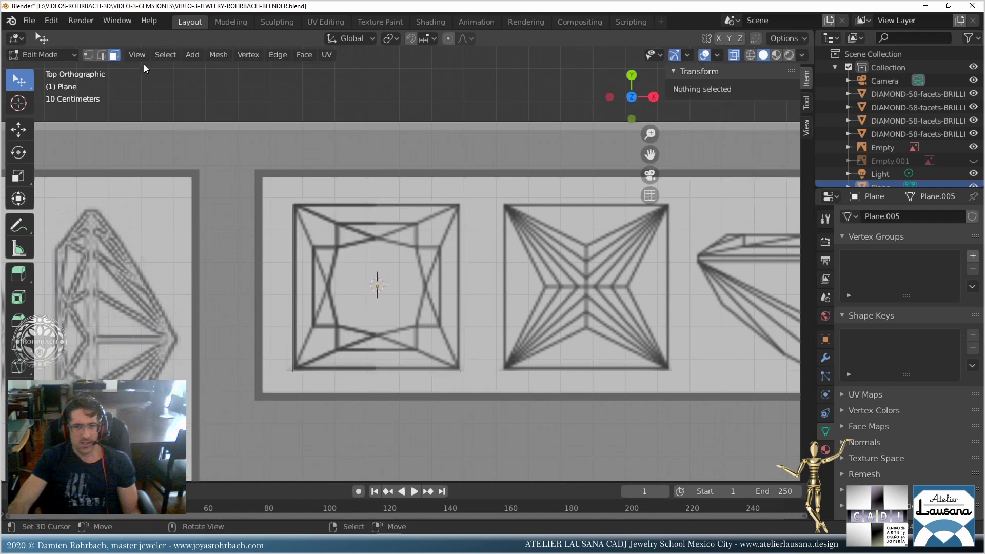
Extrude the square's four corner vertices in place and scale them to about 0.49 to meet the table corners.
left_click(90, 53)
left_click(293, 205)
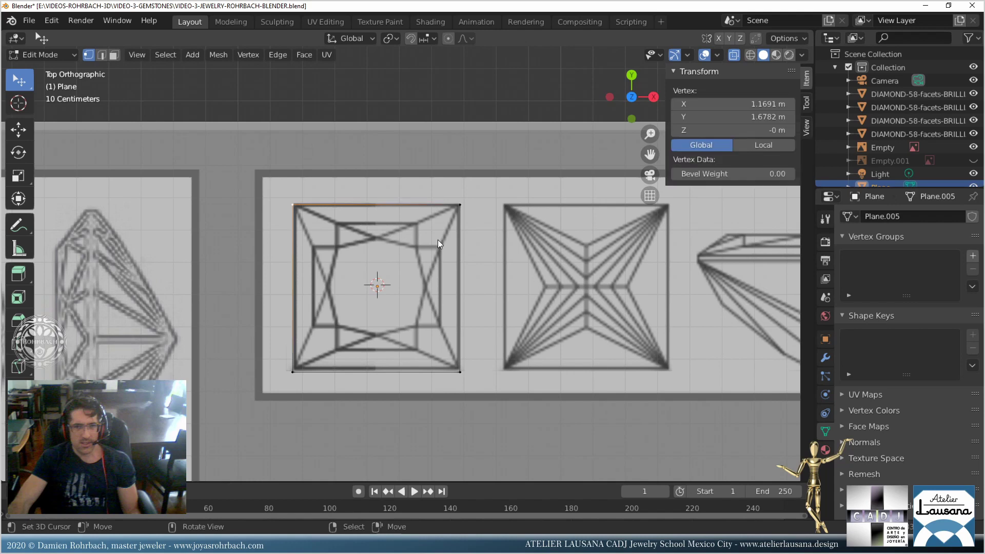
left_click(461, 206, "shift")
left_click(455, 364, "shift")
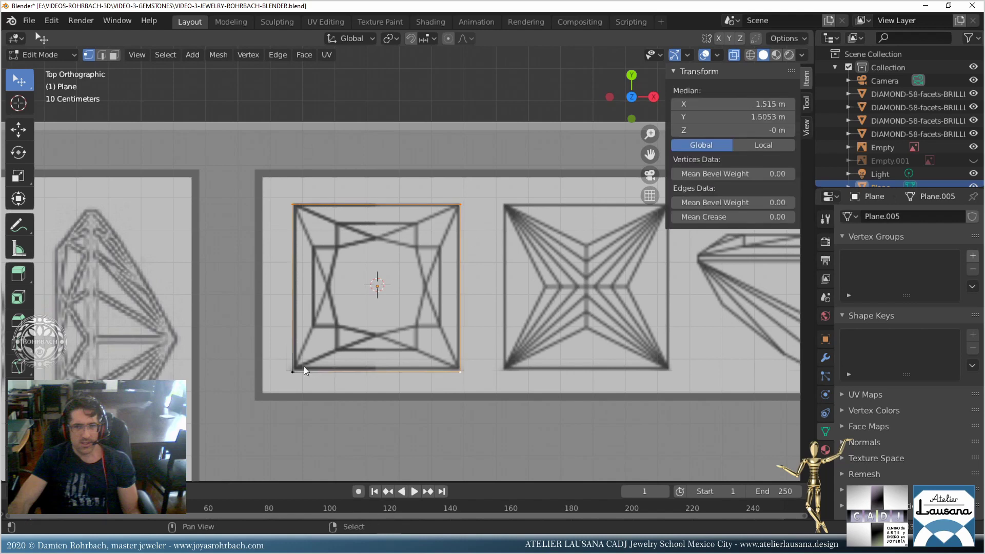
left_click(302, 367, "shift")
key("e")
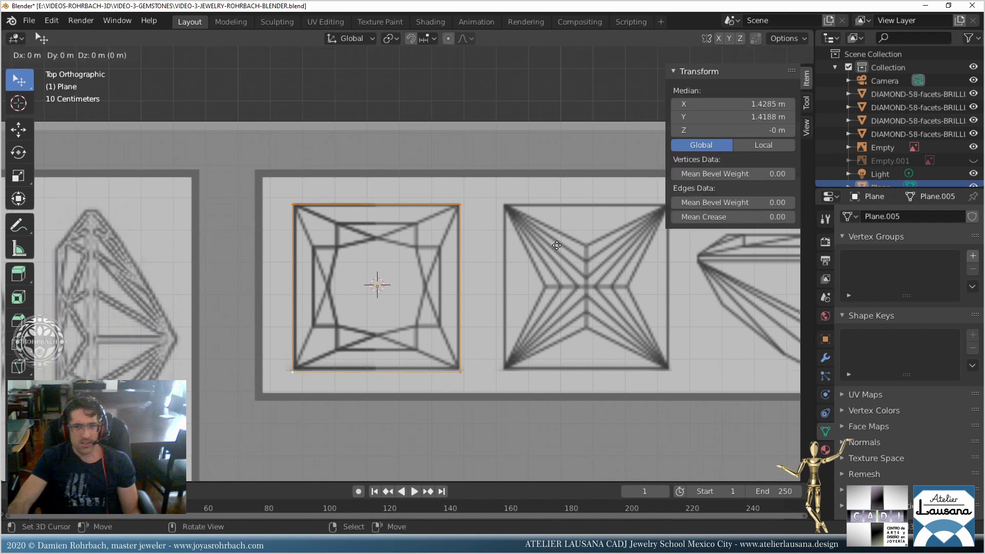
right_click(556, 245)
key("s")
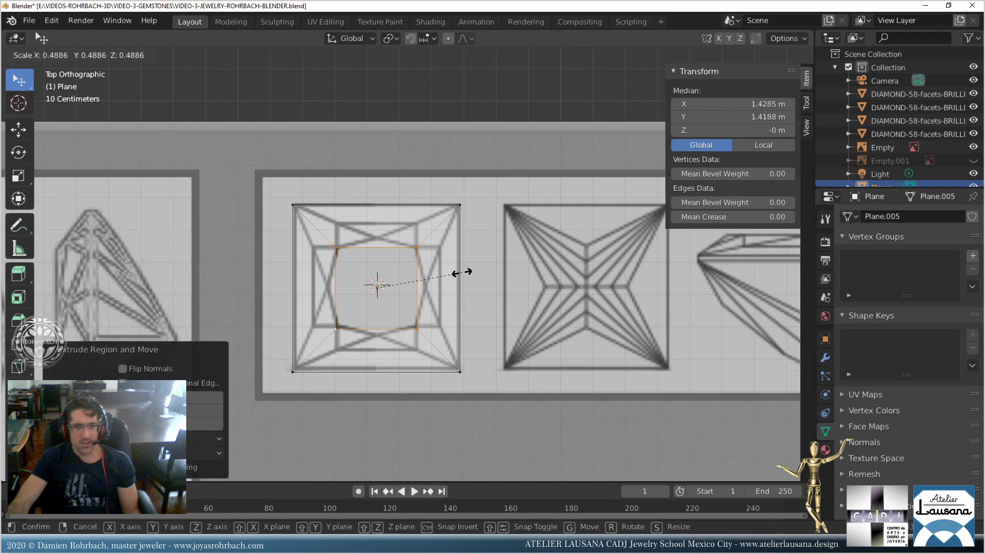
left_click(471, 276)
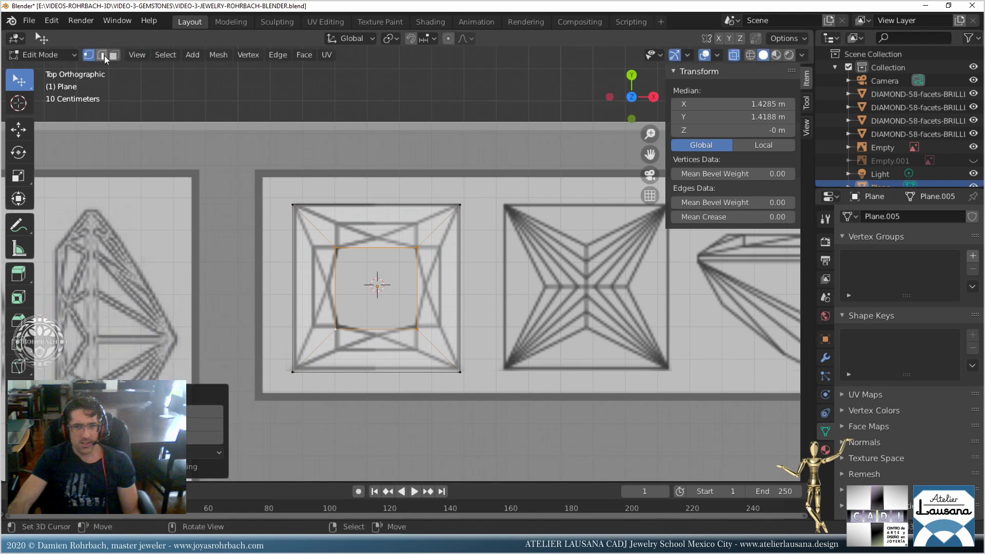
Delete the diagonal edges connecting the outer and inner squares, and save the file.
key("ctrl+i")
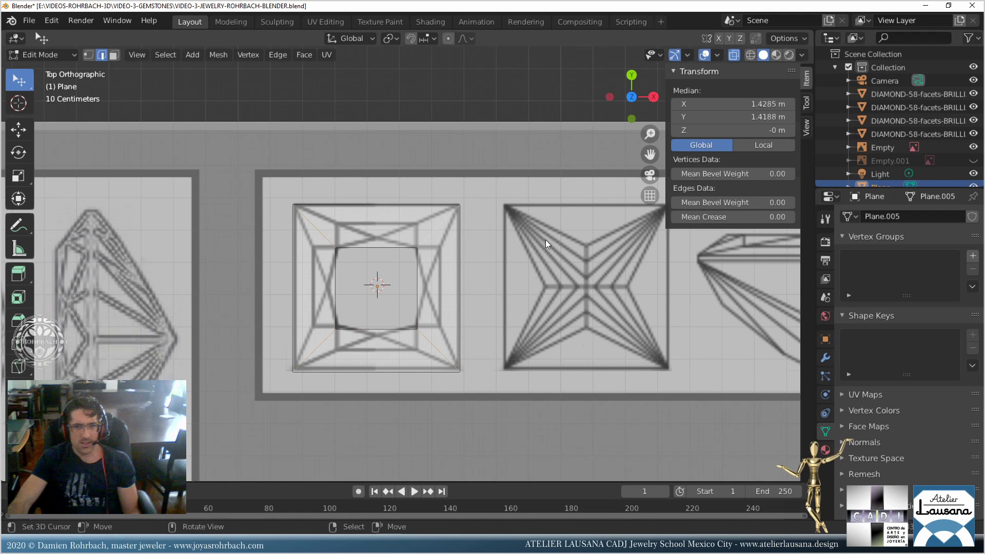
key("x")
left_click(538, 225)
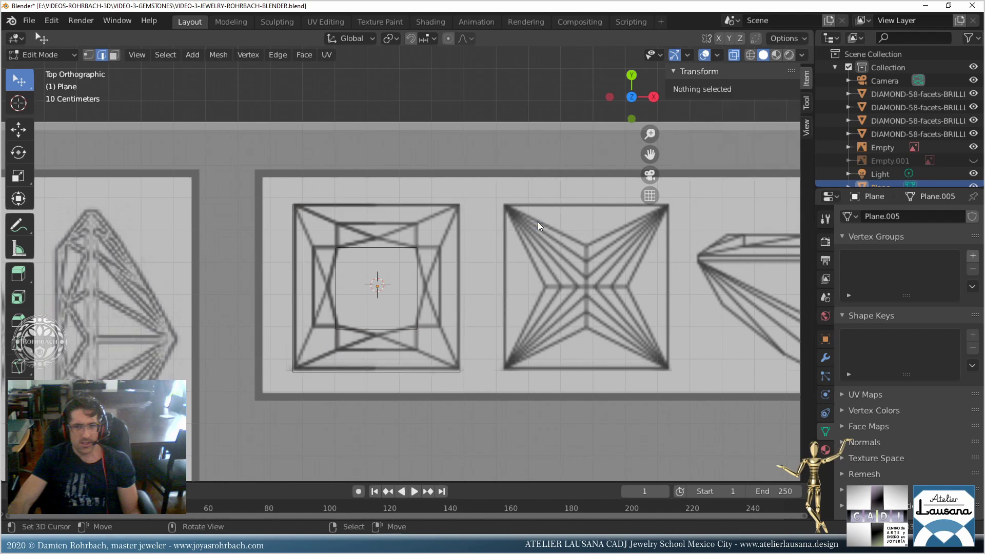
key("ctrl+s")
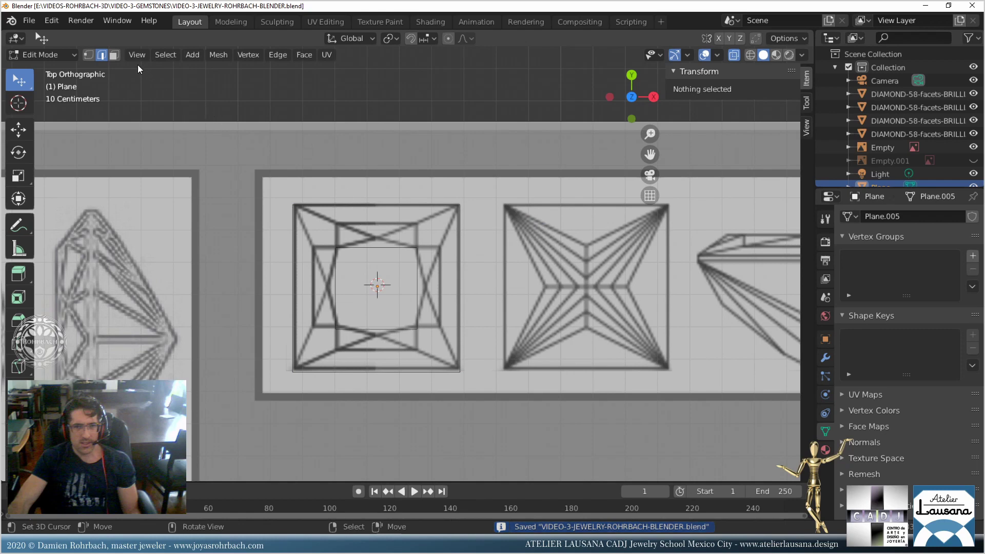
Duplicate the inner square's four vertices in place and rotate the copy by about 45°.
left_click(88, 55)
scroll(275, 224, "down", 1)
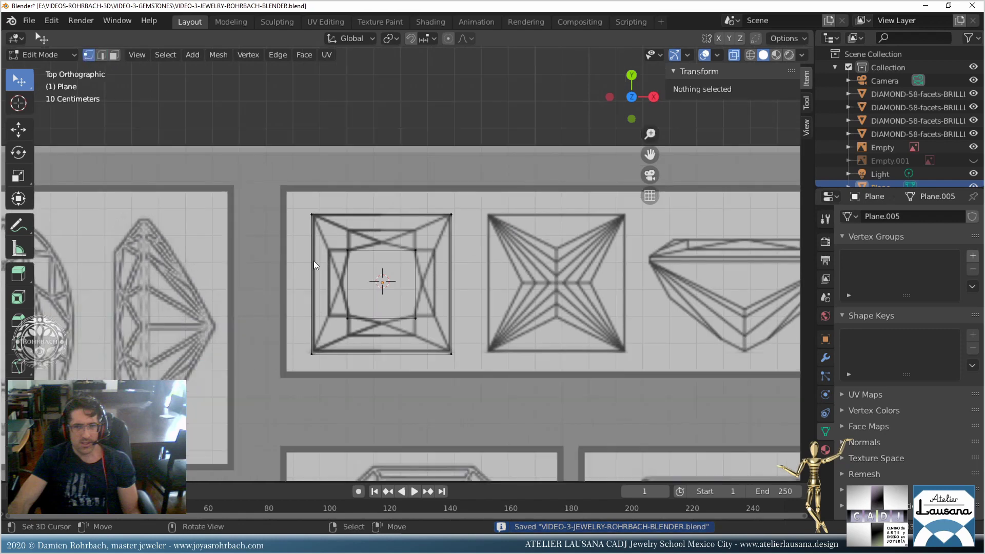
scroll(359, 292, "up", 1)
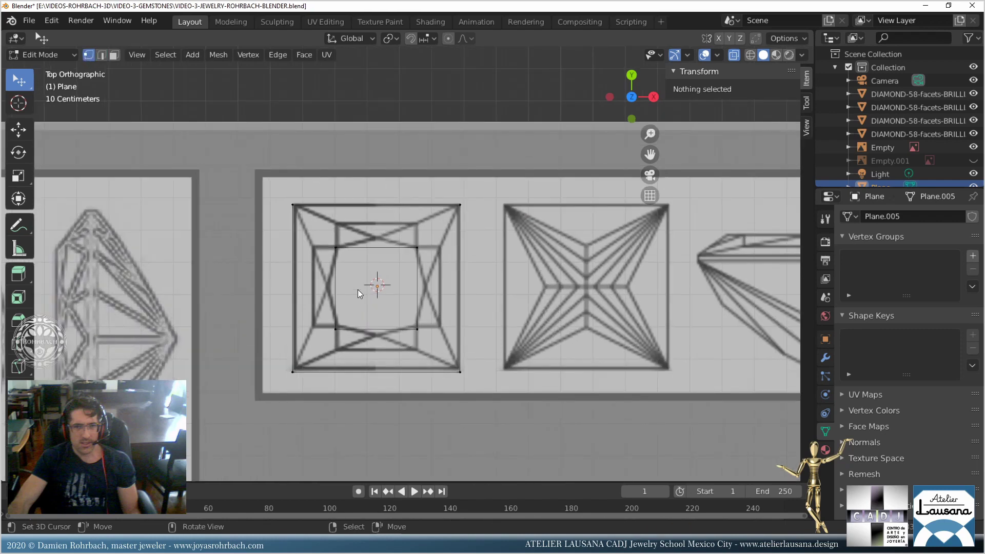
left_click(340, 266)
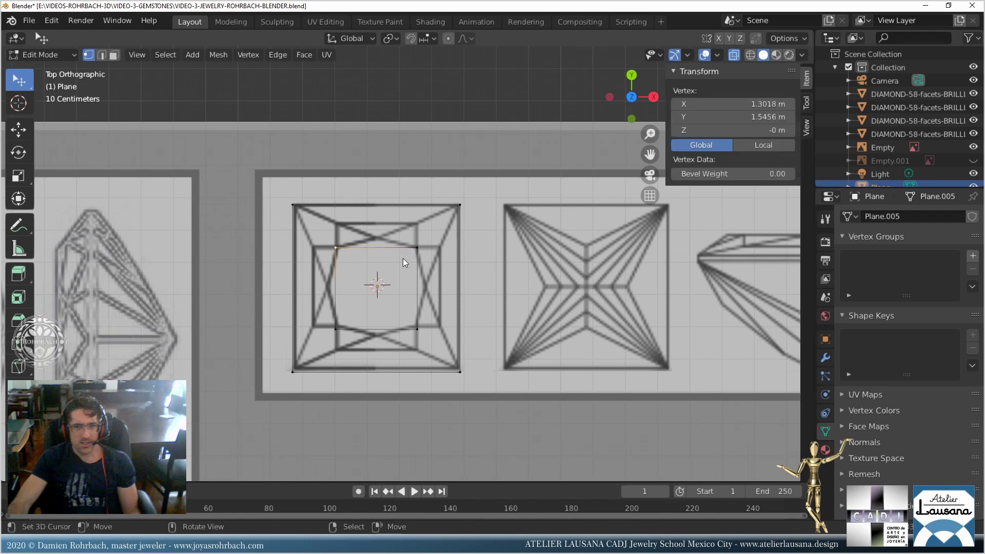
left_click(422, 263, "shift")
left_click(424, 326, "shift")
left_click(354, 326, "shift")
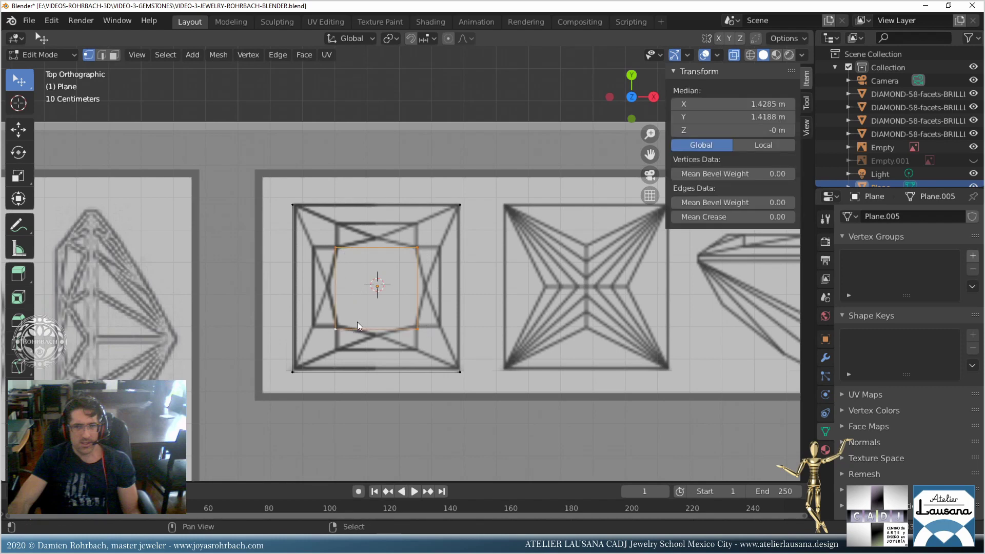
key("shift+d")
right_click(405, 294)
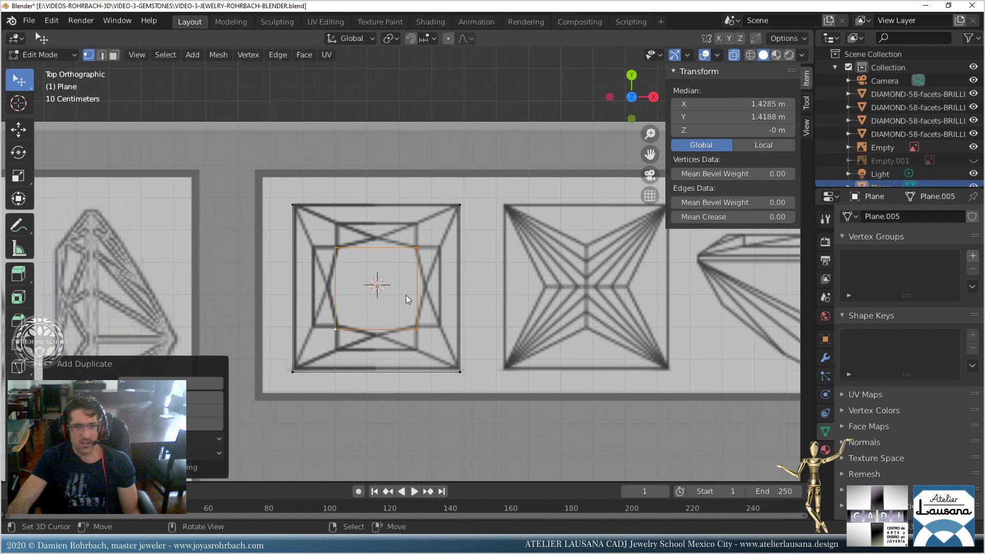
key("r")
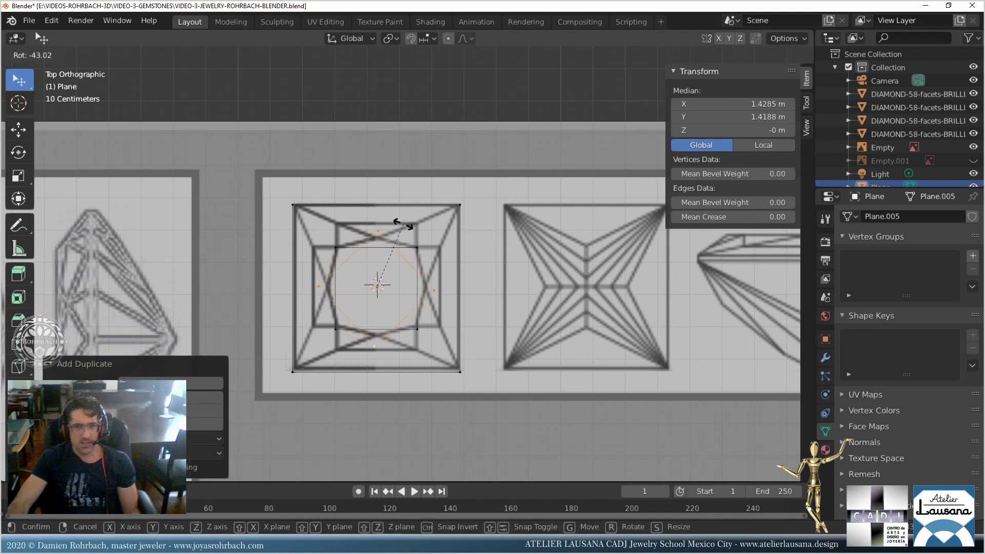
left_click(403, 225)
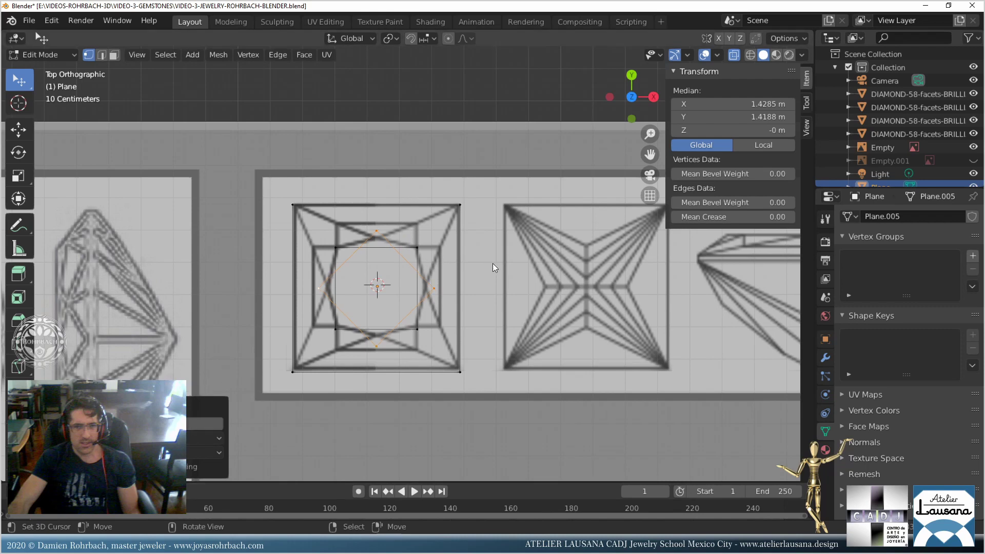
Scale the rotated square by about 0.88 to meet the table's side points, and delete its edges but keep its vertices.
key("s")
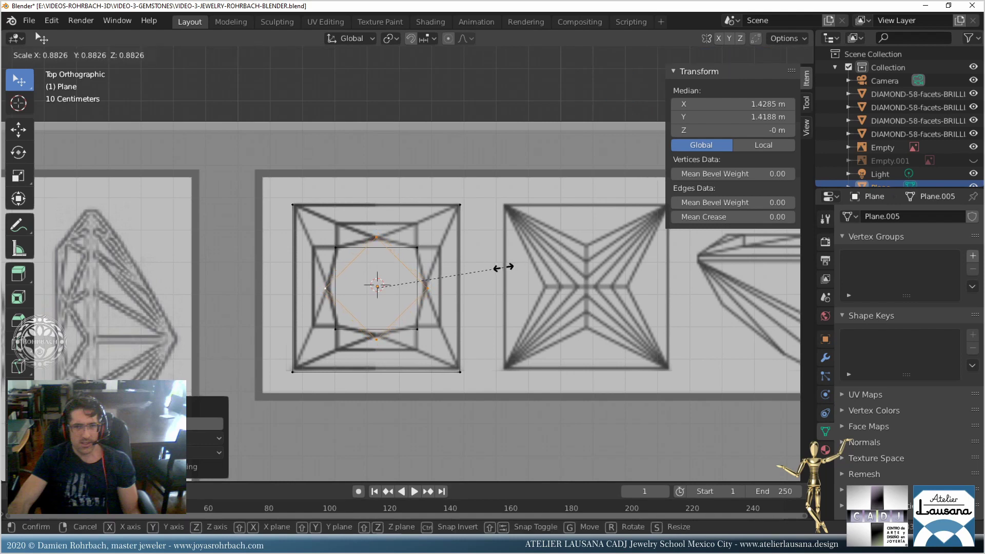
left_click(491, 281)
key("x")
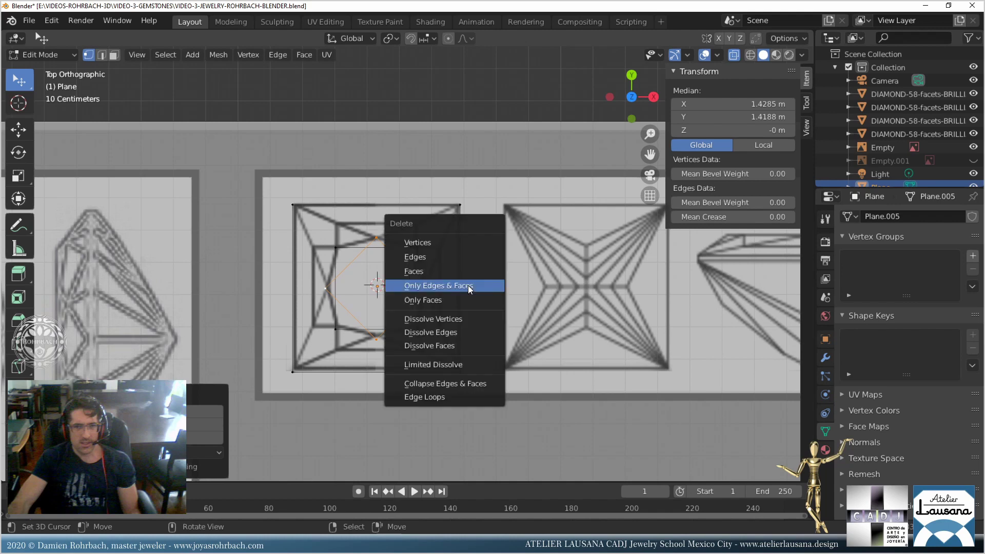
left_click(457, 285)
Delete the edges of the unrotated inner square, keeping its four corner vertices.
left_click(337, 248)
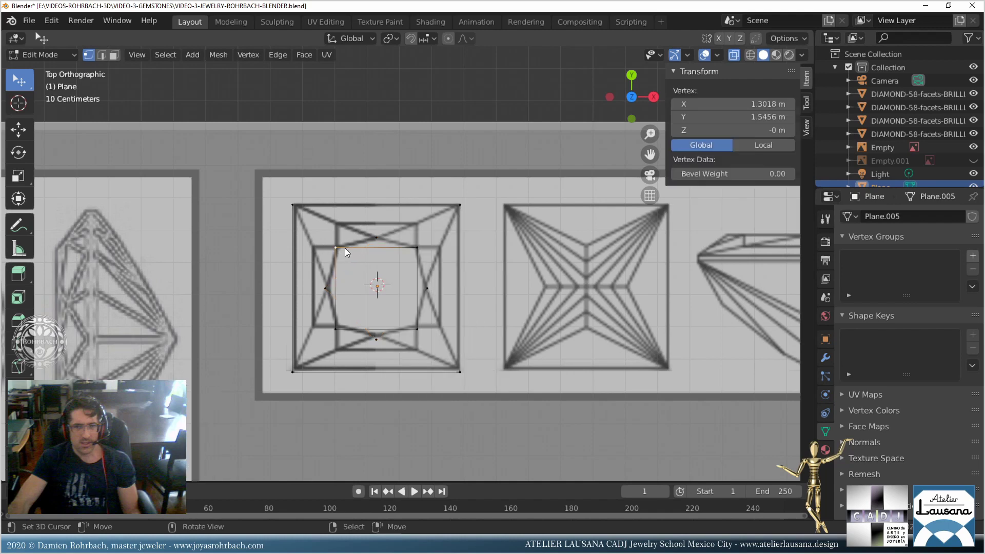
left_click(336, 329, "shift")
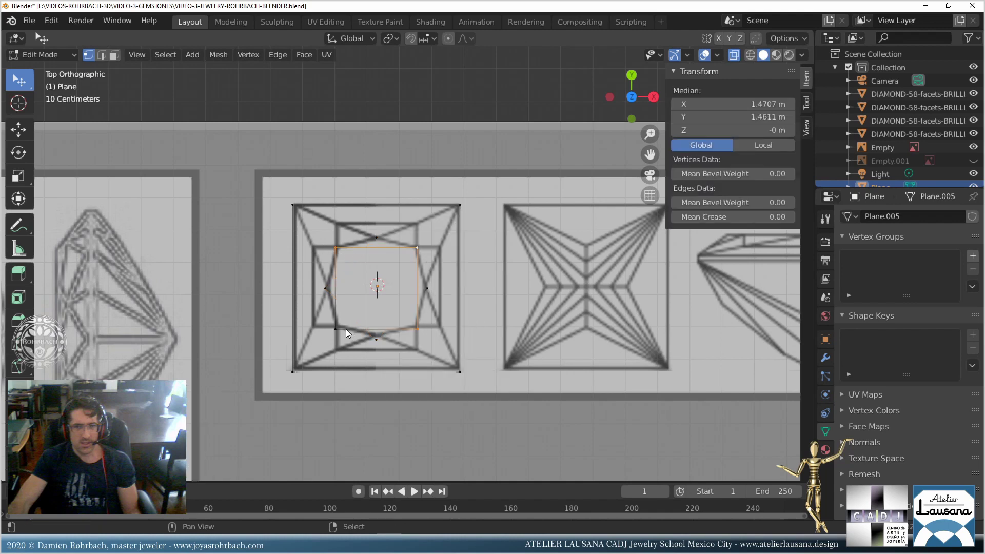
key("x")
left_click(423, 257)
Fill the eight inner vertices, selected in order around the outline, with a single octagonal table face.
left_click(335, 248)
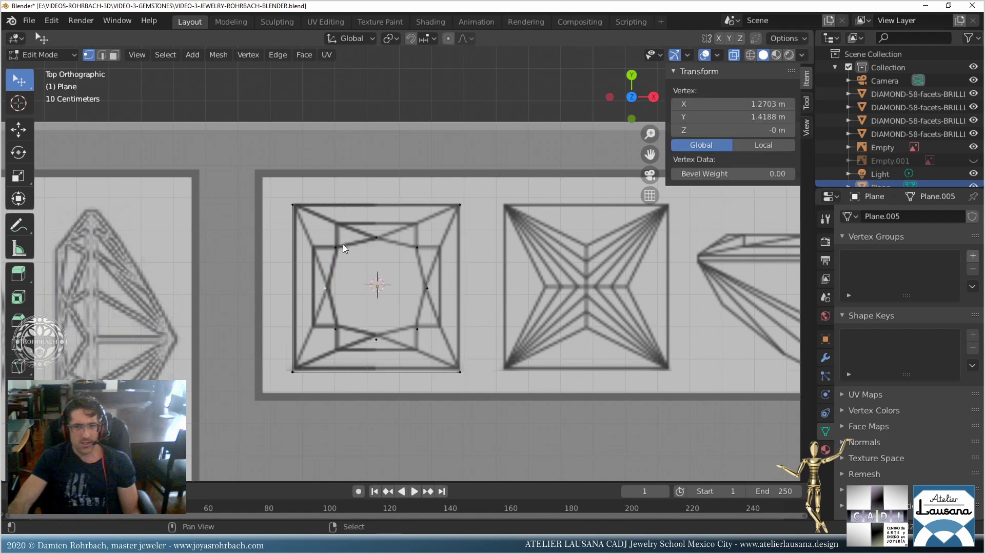
left_click(376, 237, "shift")
left_click(417, 248, "shift")
left_click(427, 287, "shift")
left_click(417, 329, "shift")
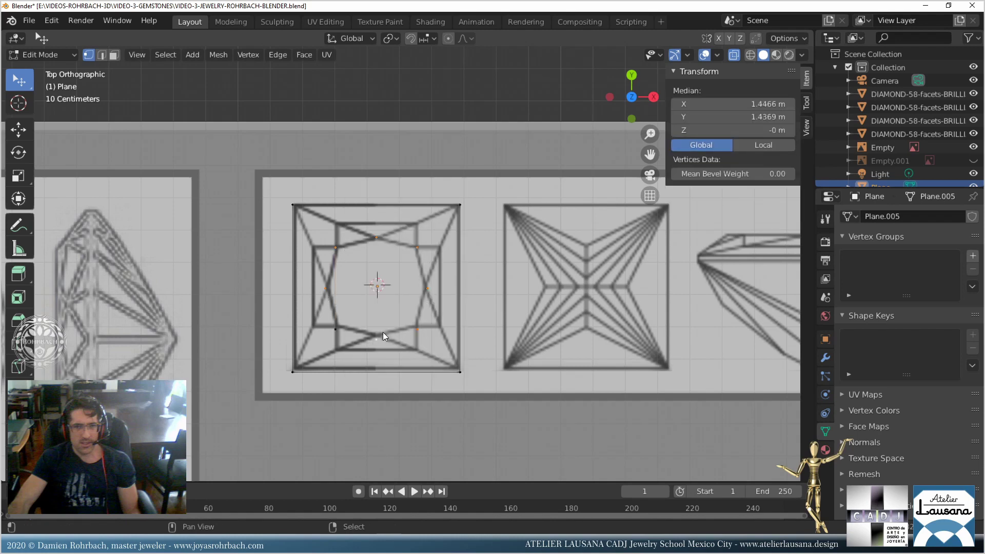
left_click(377, 338, "shift")
left_click(336, 329, "shift")
key("f")
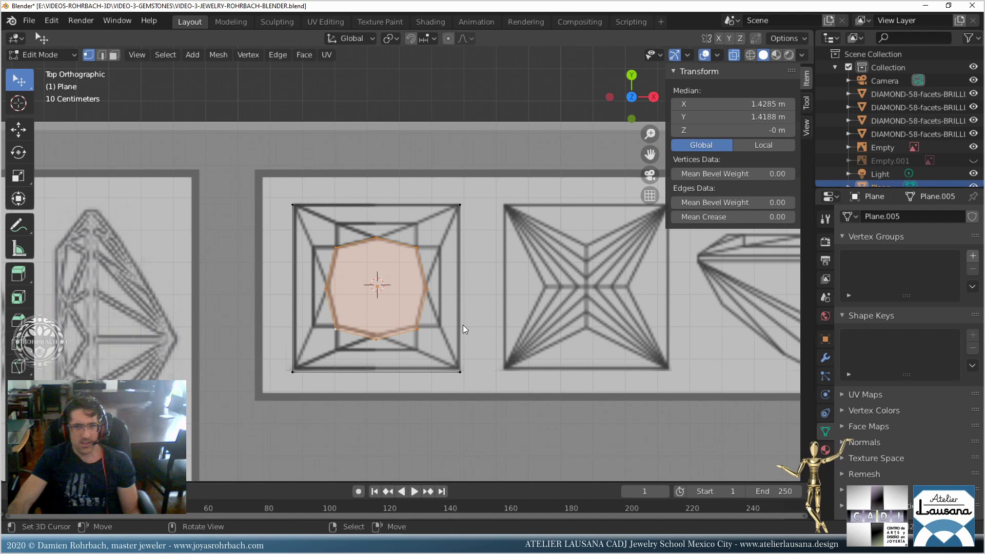
Extrude the octagonal table's full outline in place and scale the new ring outward by about 1.3.
left_click(336, 246)
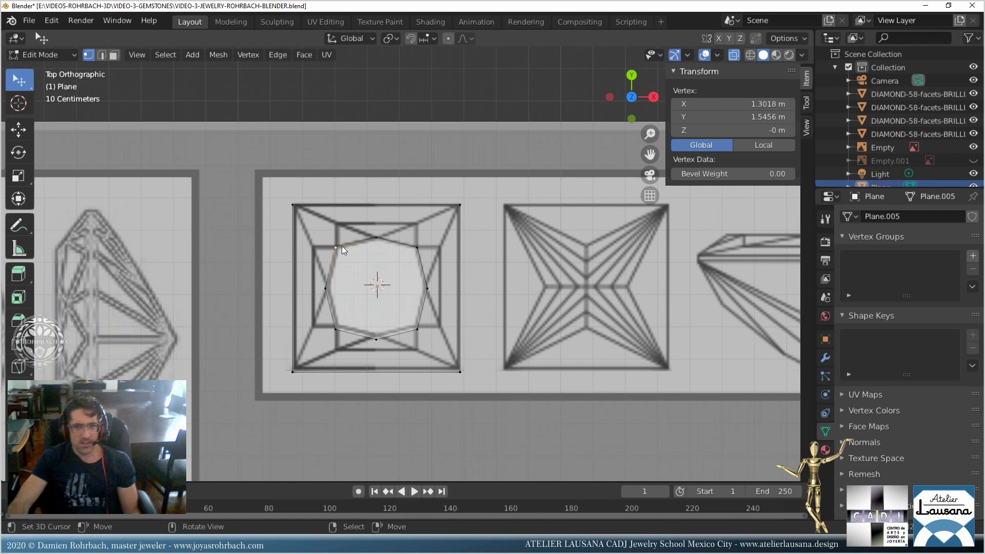
left_click(375, 238)
left_click(335, 330, "ctrl")
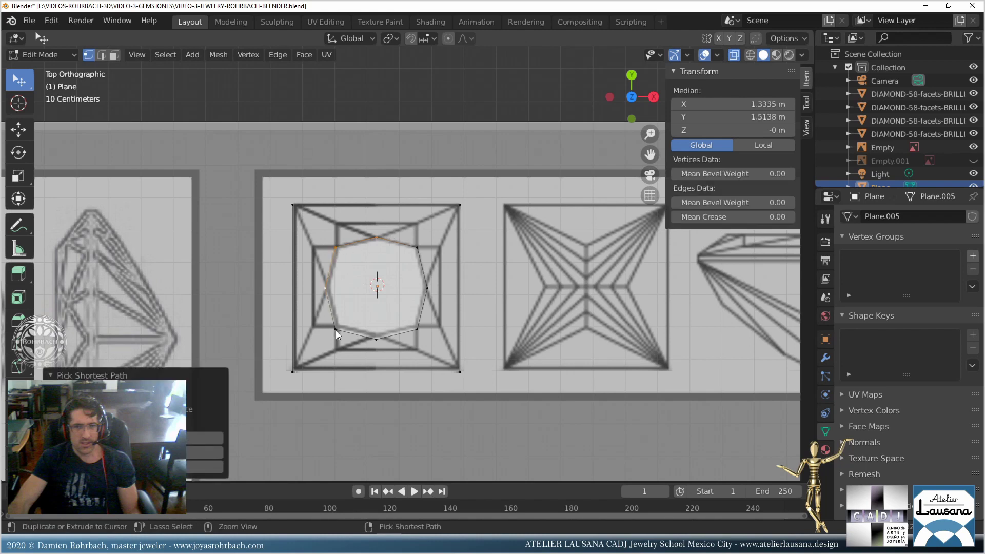
left_click(422, 291, "ctrl")
left_click(421, 253, "ctrl")
key("e")
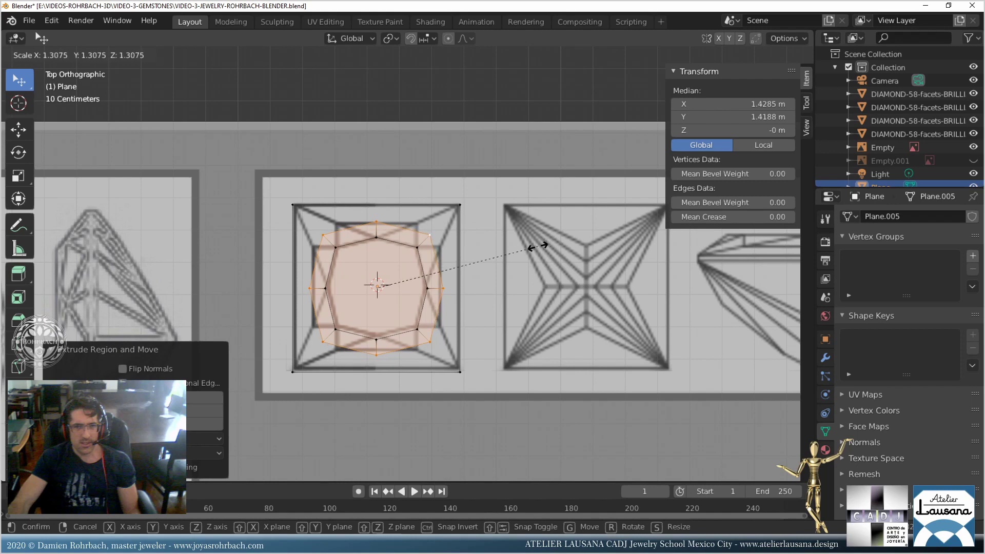
left_click(459, 263)
Narrow the outer ring's four corner vertices along X, stretch them by about 1.2 along Y to match the reference, and save the file.
left_click(324, 234)
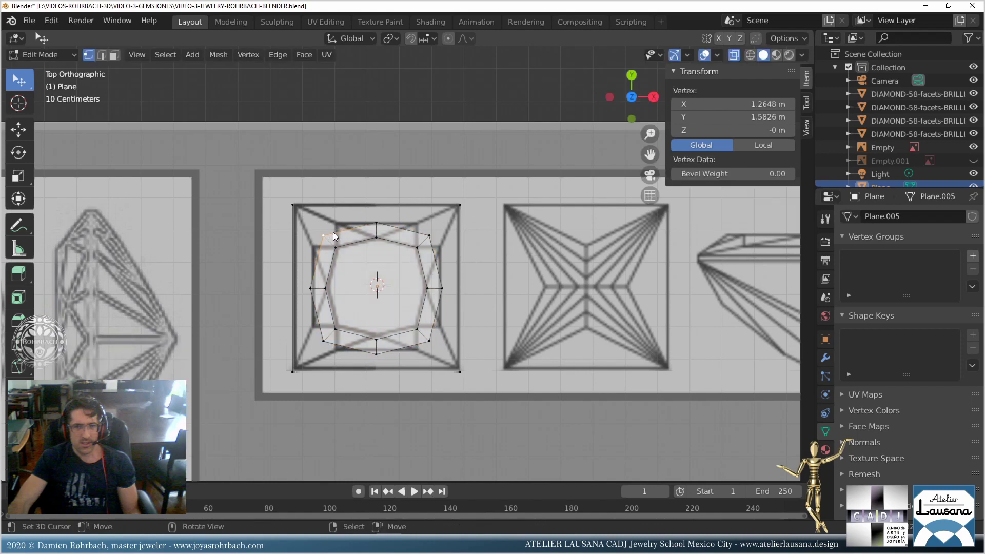
left_click(429, 232, "shift")
left_click(430, 338, "shift")
left_click(324, 341, "shift")
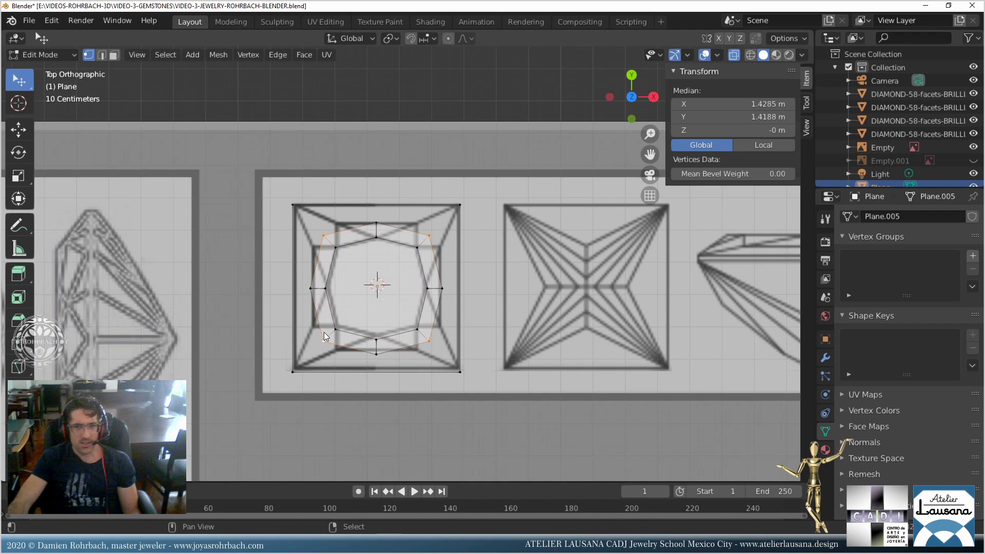
key("s")
key("x")
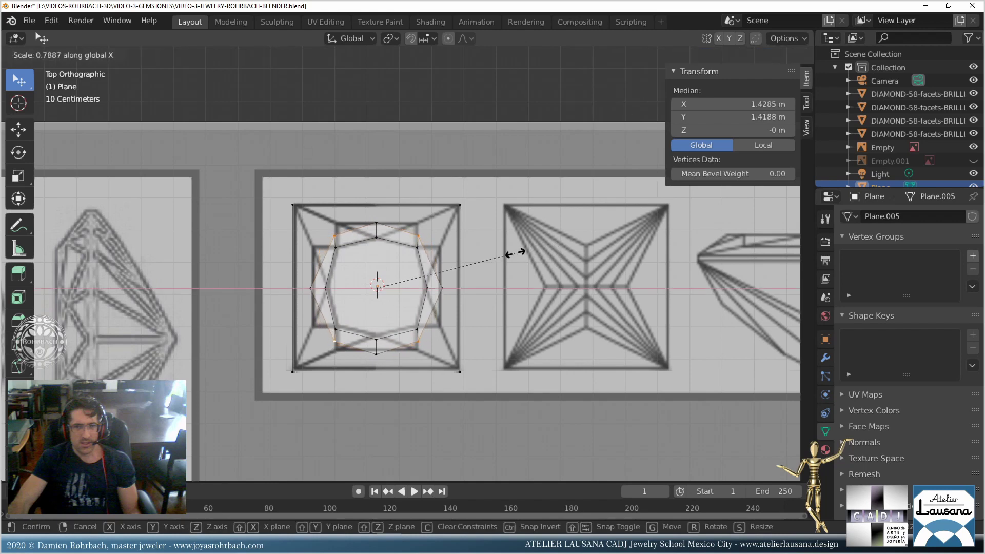
key("y")
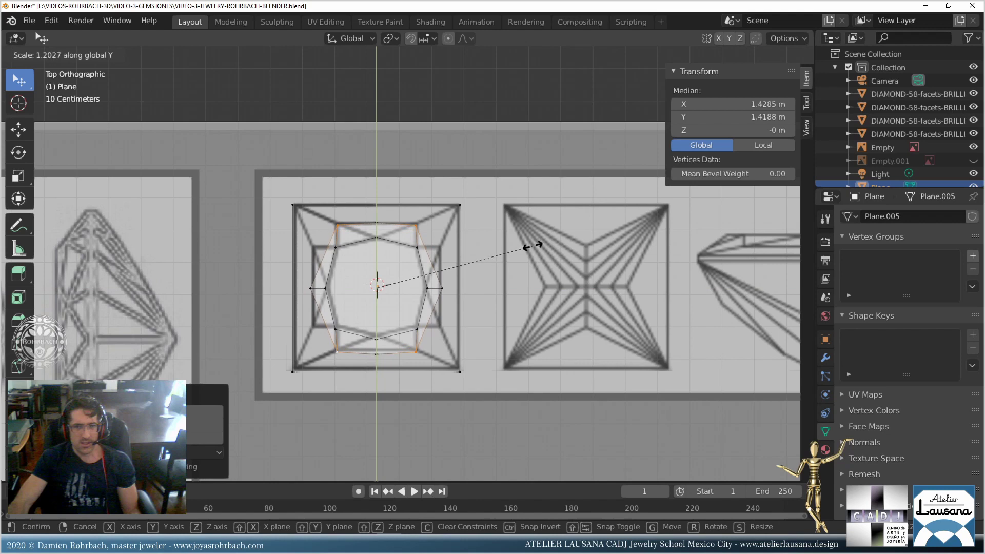
left_click(522, 256)
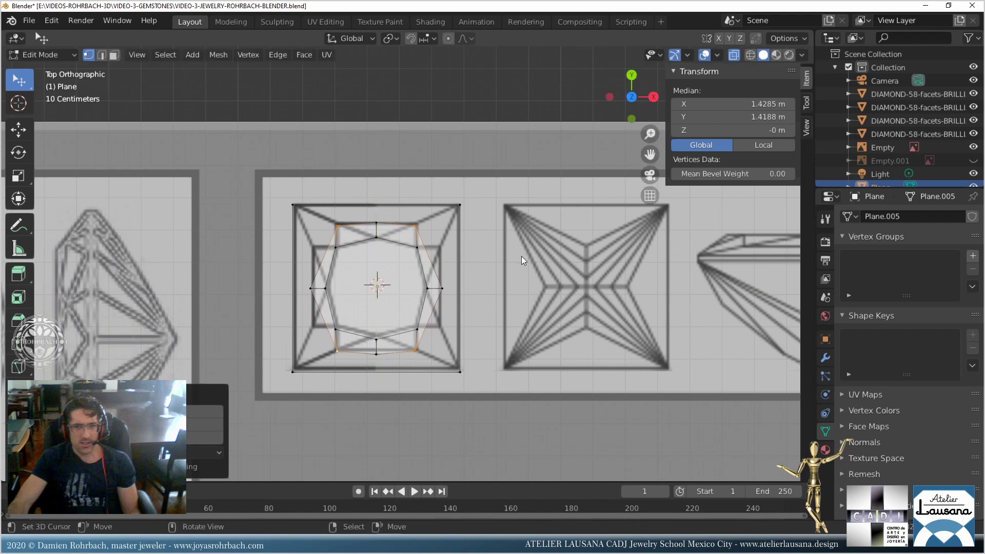
key("ctrl+s")
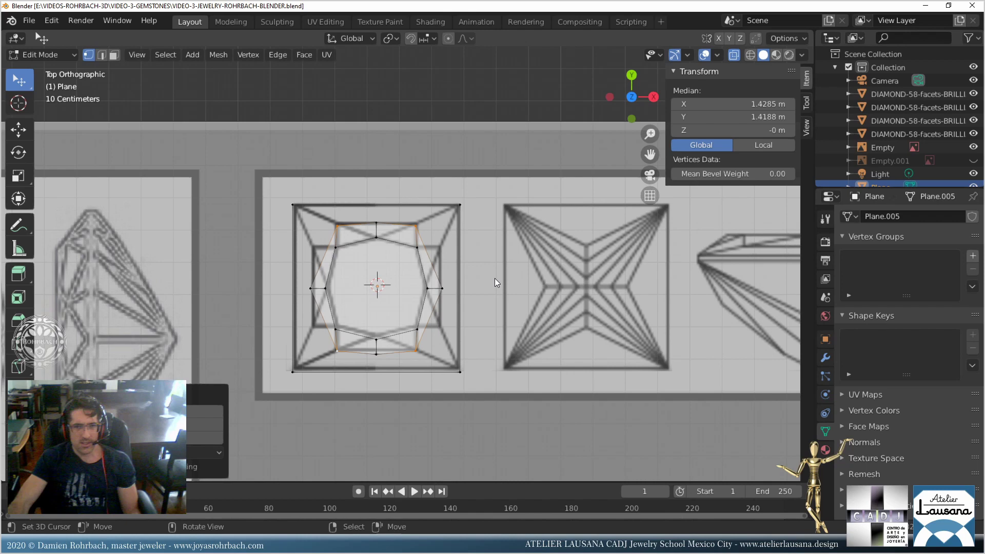
Delete the outer ring's four mid-side vertices, keeping its four corner vertices.
left_click(443, 288)
left_click(308, 286, "shift")
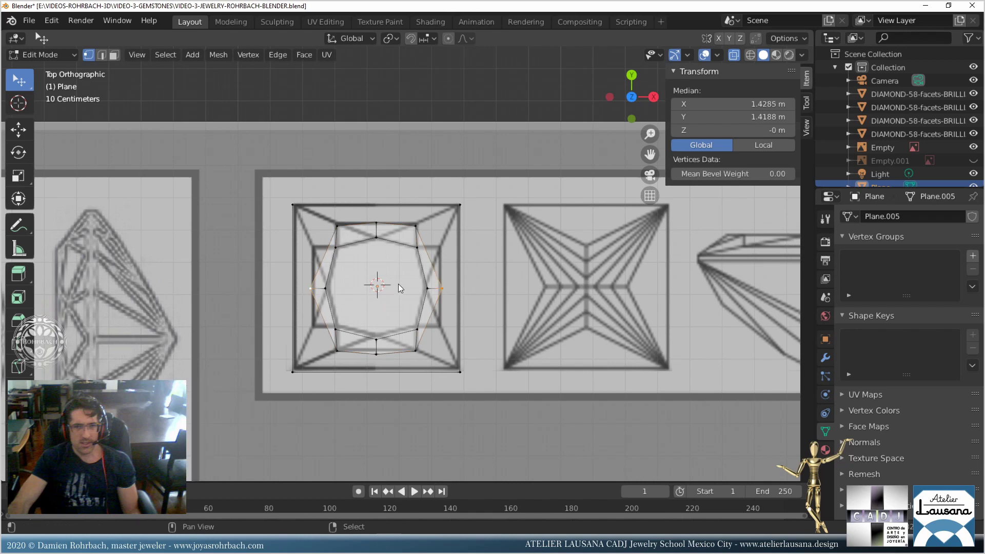
key("x")
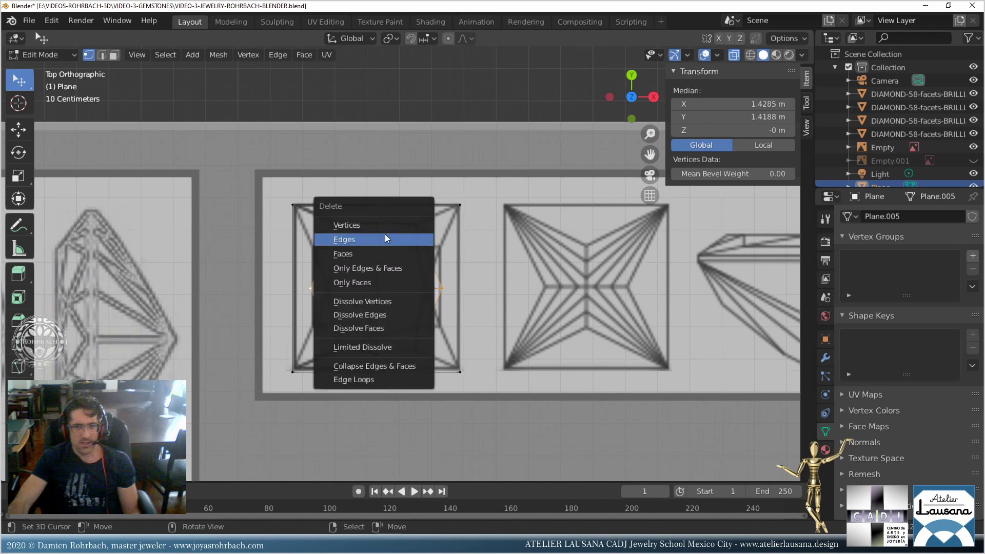
left_click(385, 234)
left_click(369, 222)
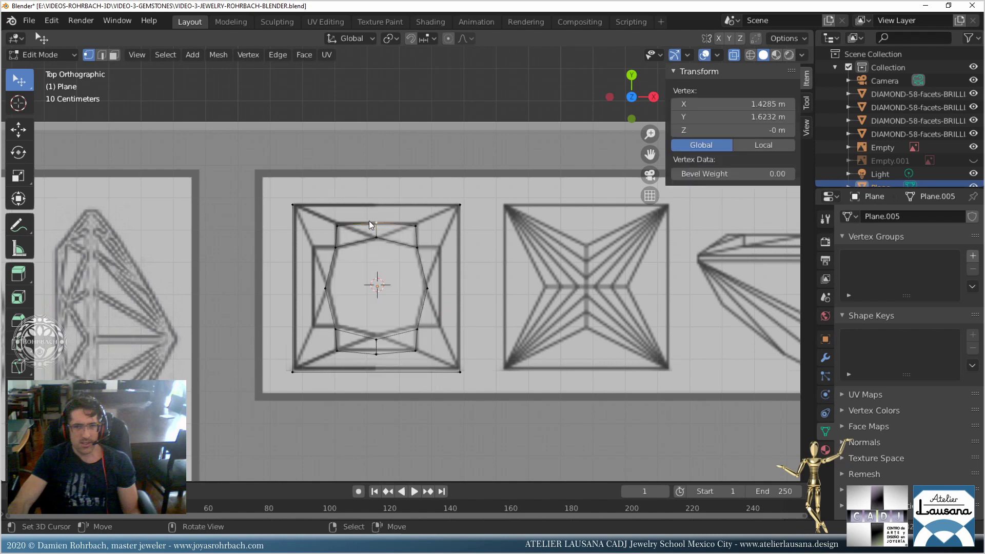
left_click(372, 356, "shift")
key("x")
left_click(423, 259)
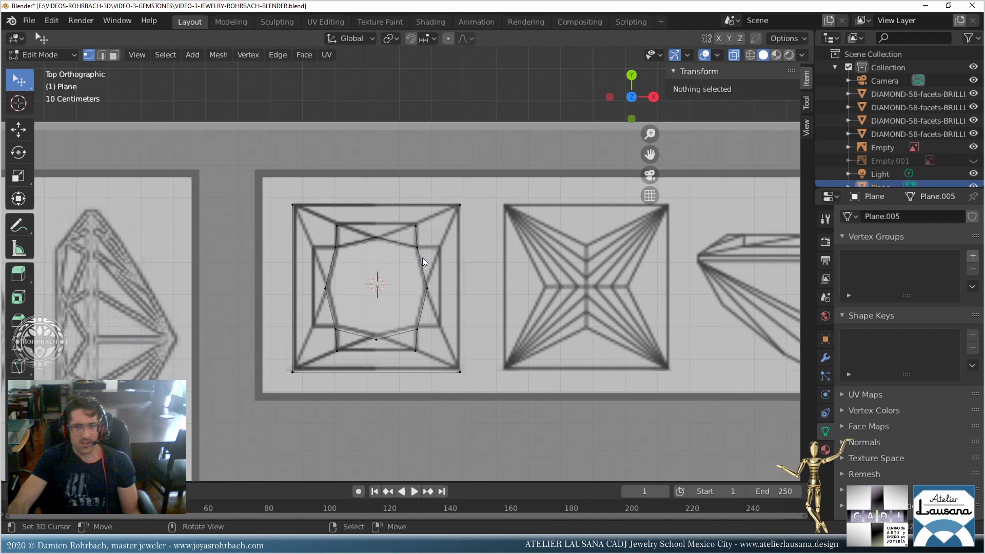
Delete the four short edges joining the outer corner vertices to the table with Only Edges & Faces, keeping the vertices.
left_click(102, 54)
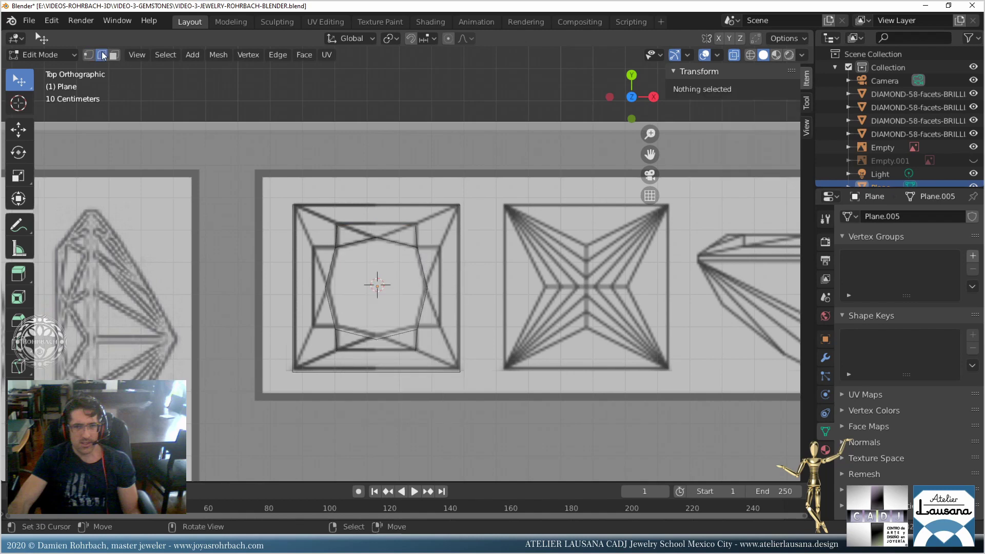
left_click(330, 231)
left_click(420, 236, "shift")
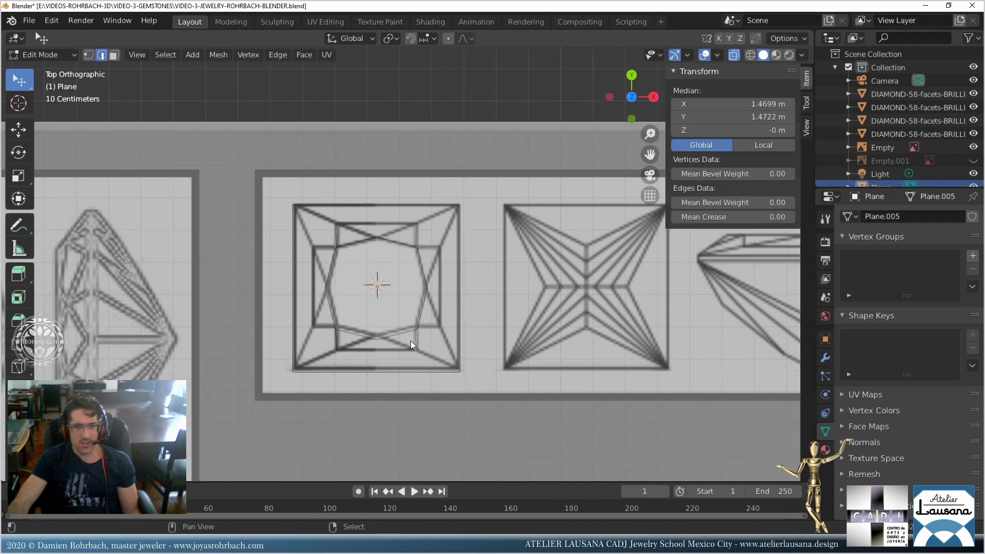
left_click(332, 336, "shift")
key("x")
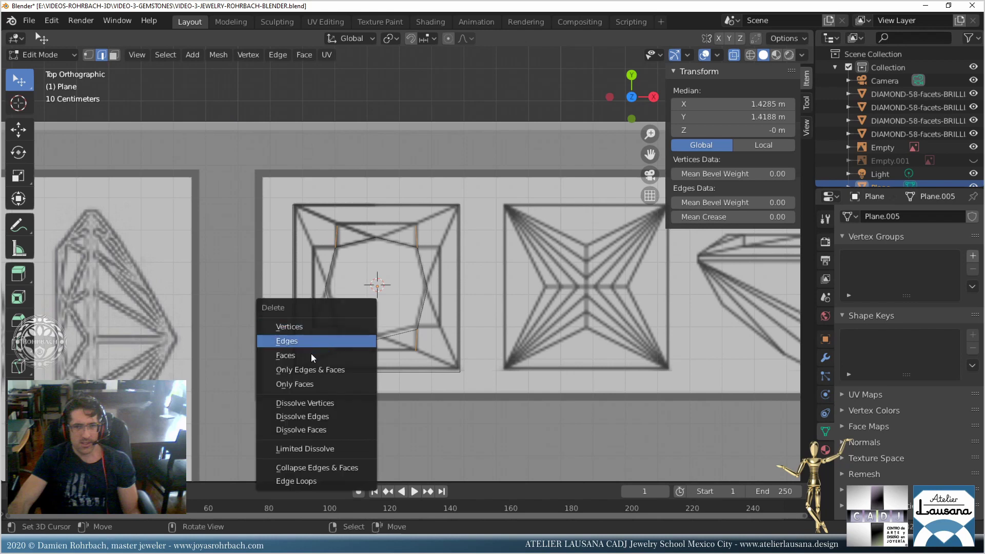
left_click(302, 369)
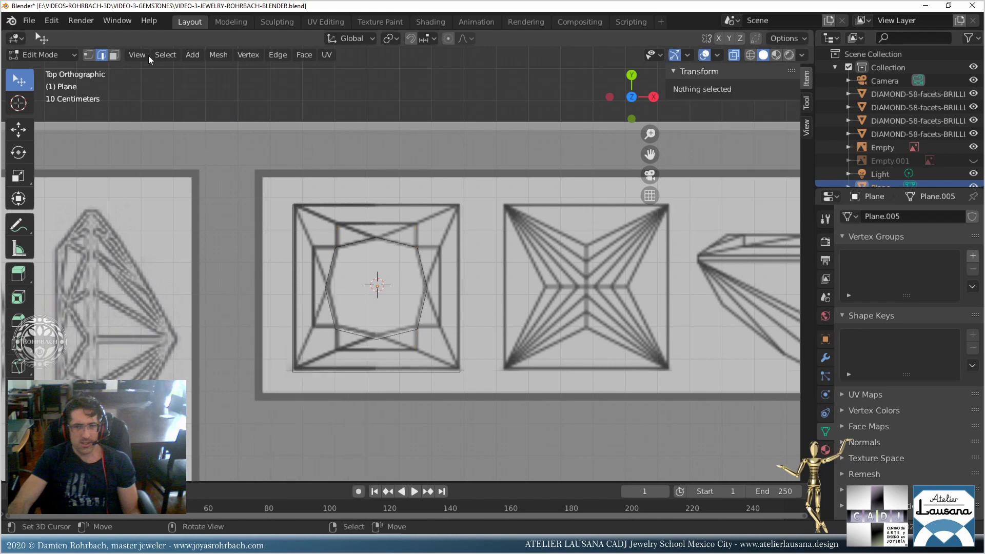
Duplicate the four loose corner vertices in place and rotate the copy by 90° to mark the side facet corners.
left_click(92, 55)
left_click(336, 226)
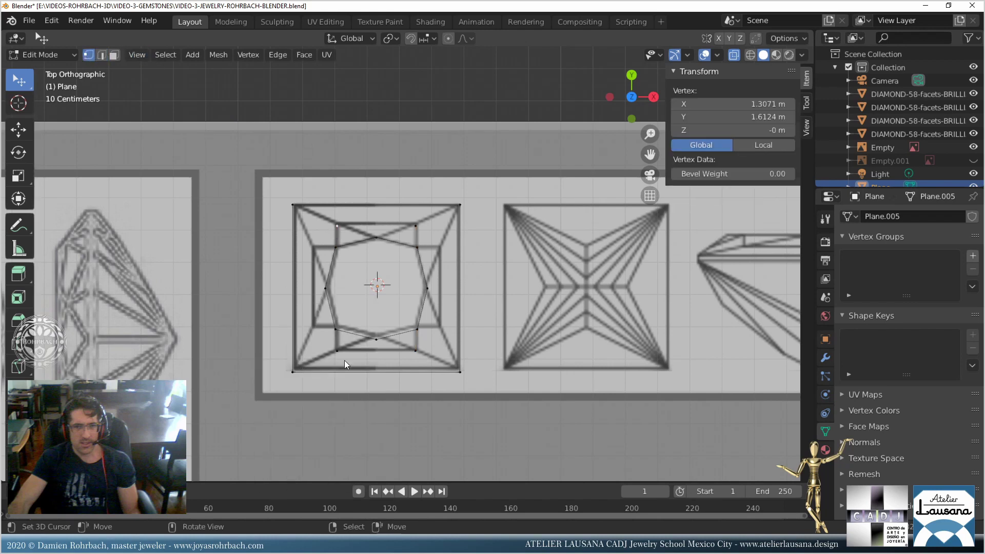
left_click(337, 352, "shift")
left_click(429, 354, "shift")
left_click(438, 227, "shift")
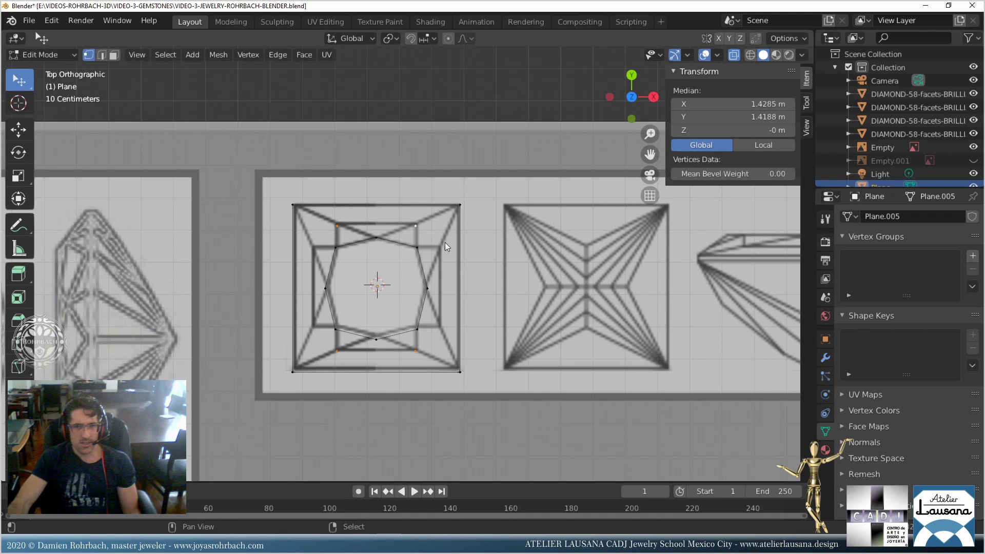
key("g")
left_click(470, 245)
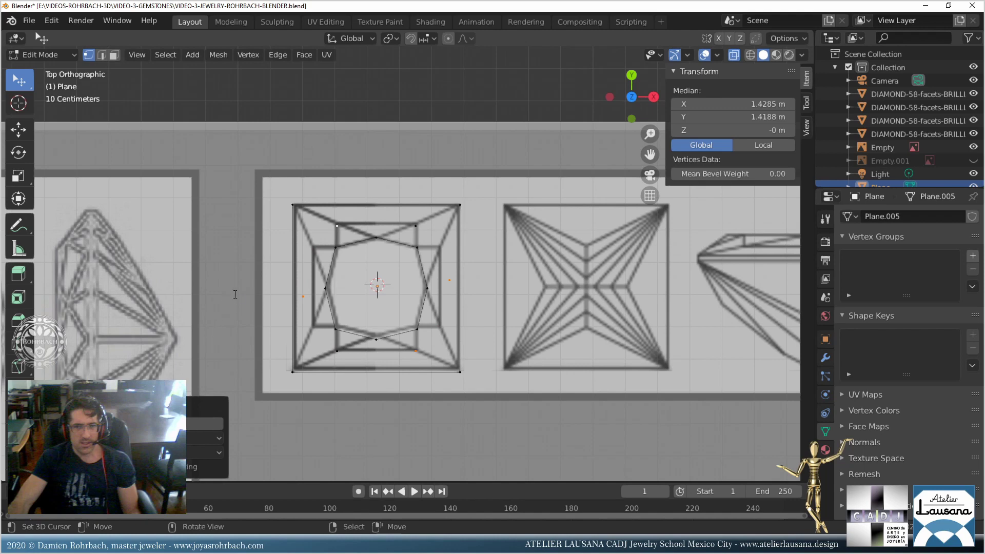
Fill the two small triangular facets on either side of the table's top point.
right_click(416, 241)
right_click(382, 238)
right_click(419, 217, "shift")
right_click(420, 242, "shift")
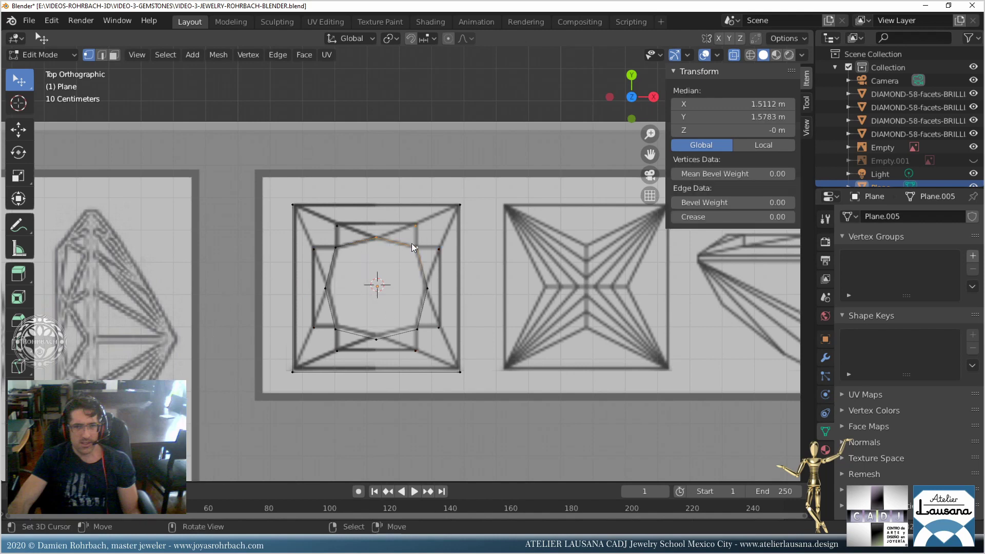
right_click(382, 238)
right_click(336, 245, "shift")
Fill the two small triangular facets above and below the table's left point.
right_click(335, 248)
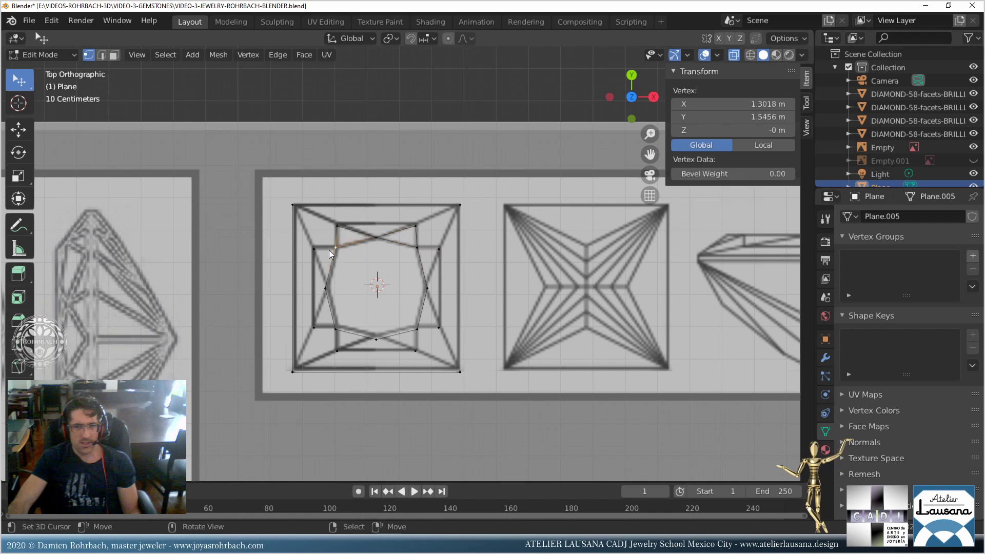
right_click(326, 286, "shift")
right_click(327, 286, "shift")
right_click(313, 325, "shift")
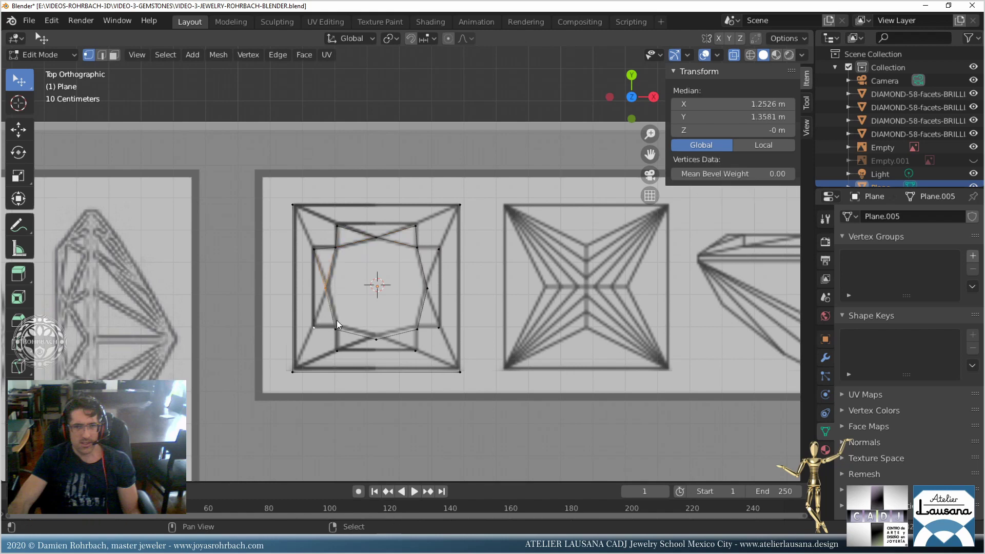
right_click(336, 320, "shift")
Fill the two small triangular facets on either side of the table's bottom point.
right_click(337, 325, "shift")
right_click(373, 332, "shift")
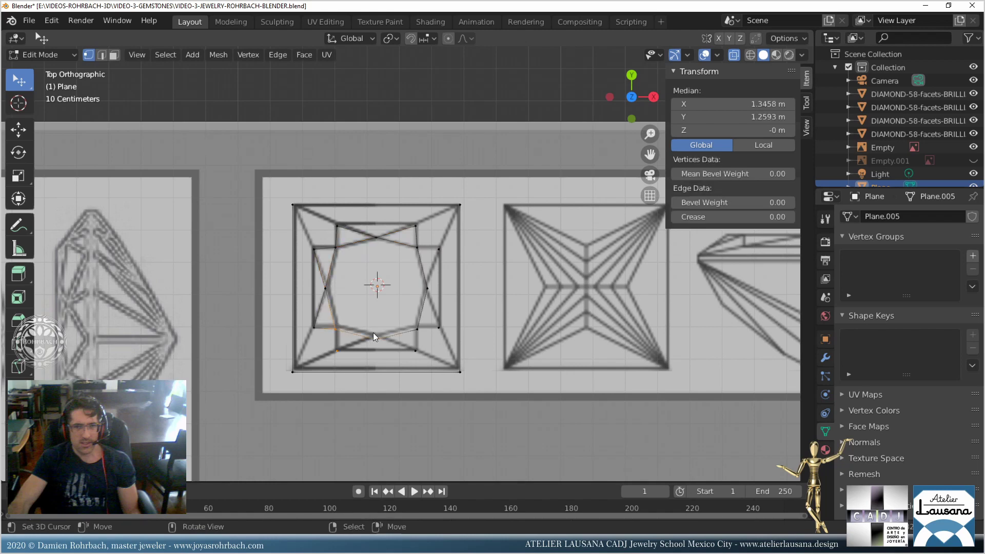
key("f")
right_click(374, 334)
right_click(415, 331, "shift")
right_click(414, 349, "shift")
key("f")
Fill the two small triangular facets above and below the table's right point.
right_click(421, 325)
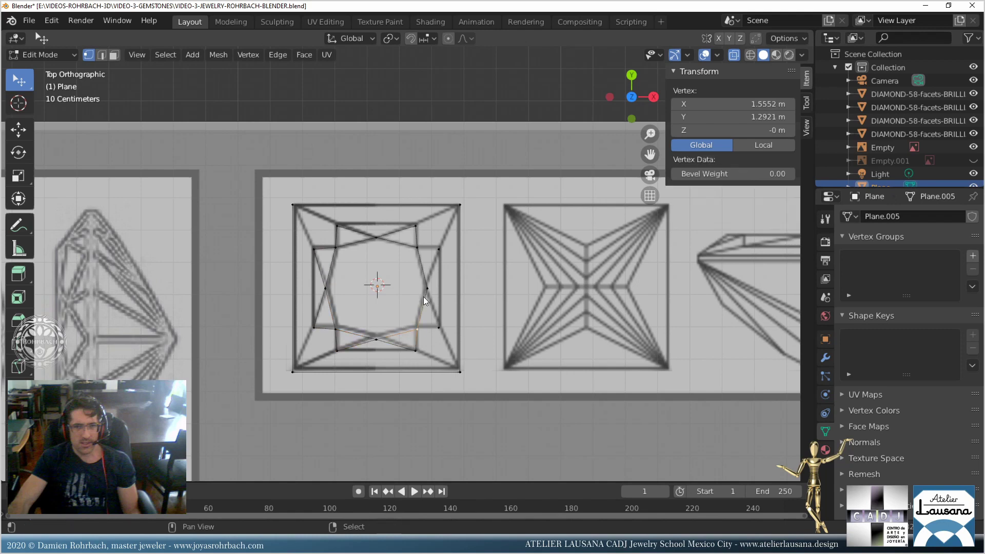
right_click(427, 289, "shift")
right_click(417, 247, "shift")
right_click(439, 249, "shift")
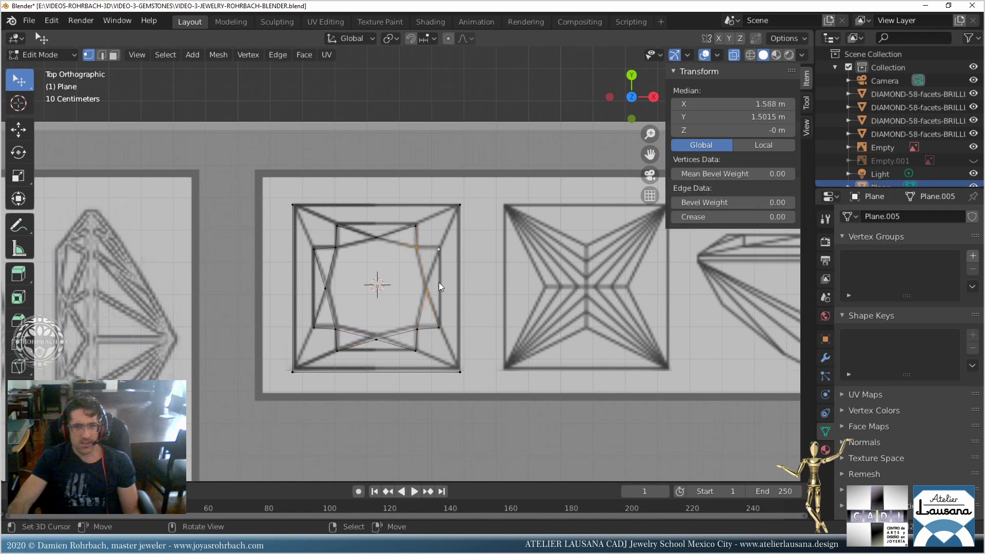
key("f")
Fill the four kite-shaped corner facets between the girdle's corners and the table's corner vertices.
left_click(417, 225, "shift")
left_click(460, 205, "shift")
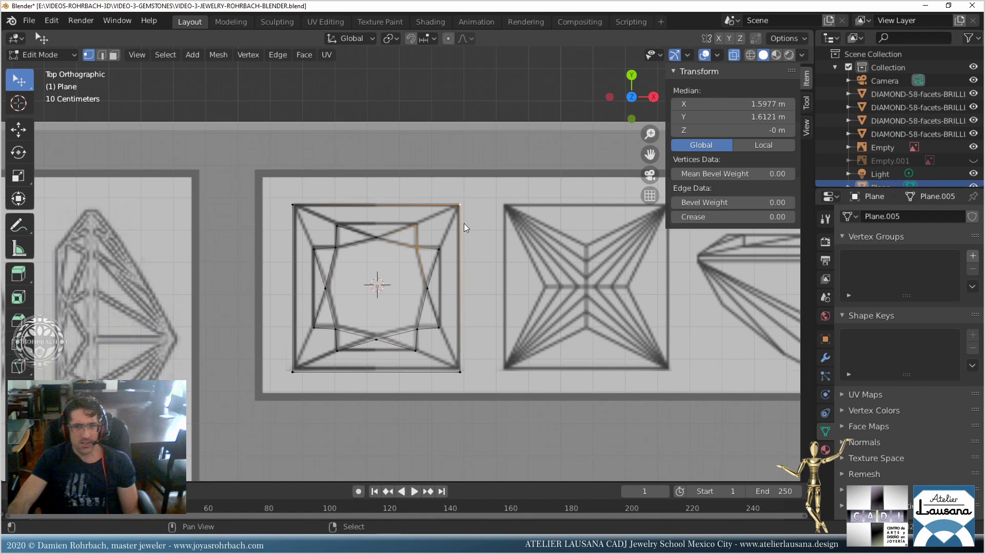
left_click(439, 249, "shift")
left_click(417, 328)
left_click(438, 327, "shift")
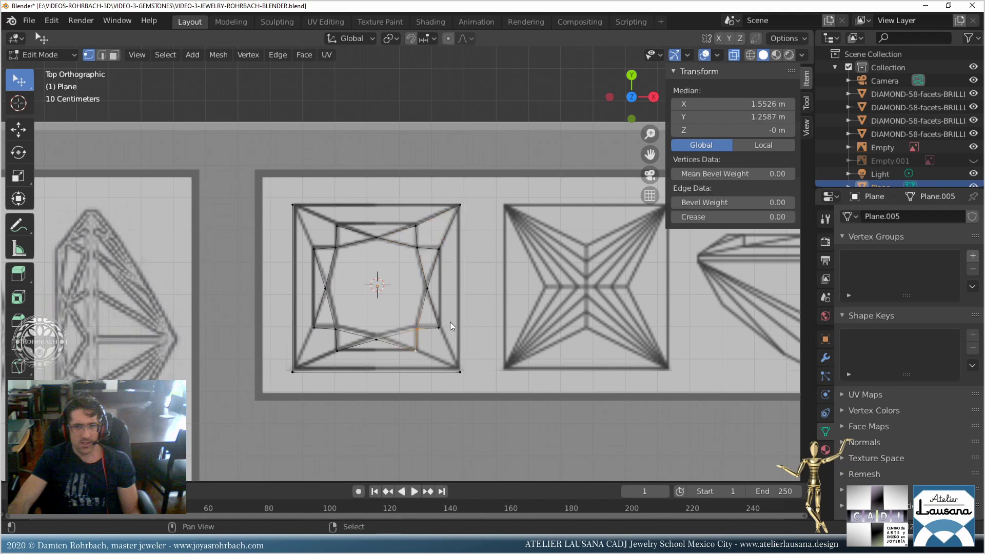
left_click(416, 350, "shift")
left_click(460, 371, "shift")
left_click(337, 350)
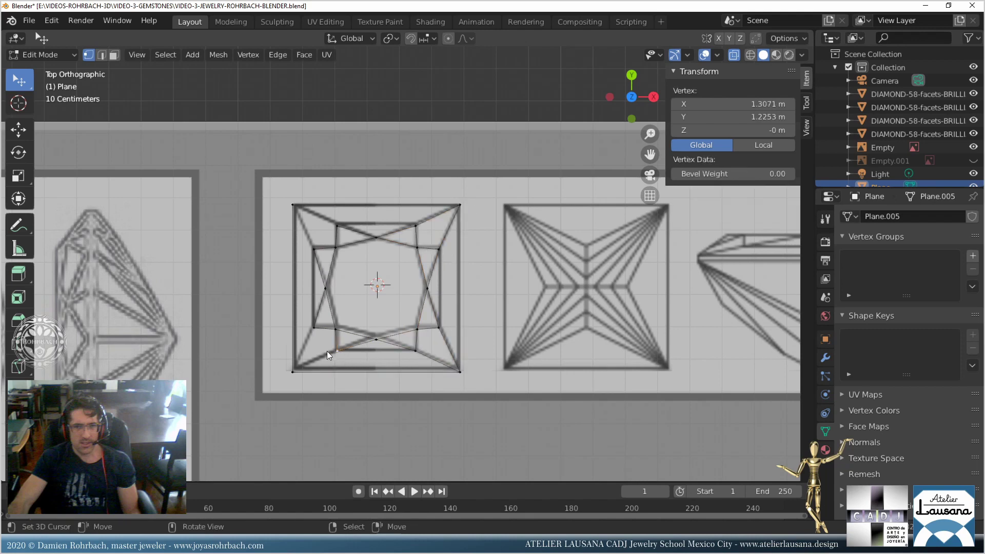
left_click(292, 370, "shift")
left_click(313, 249)
left_click(293, 205, "shift")
left_click(335, 247, "shift")
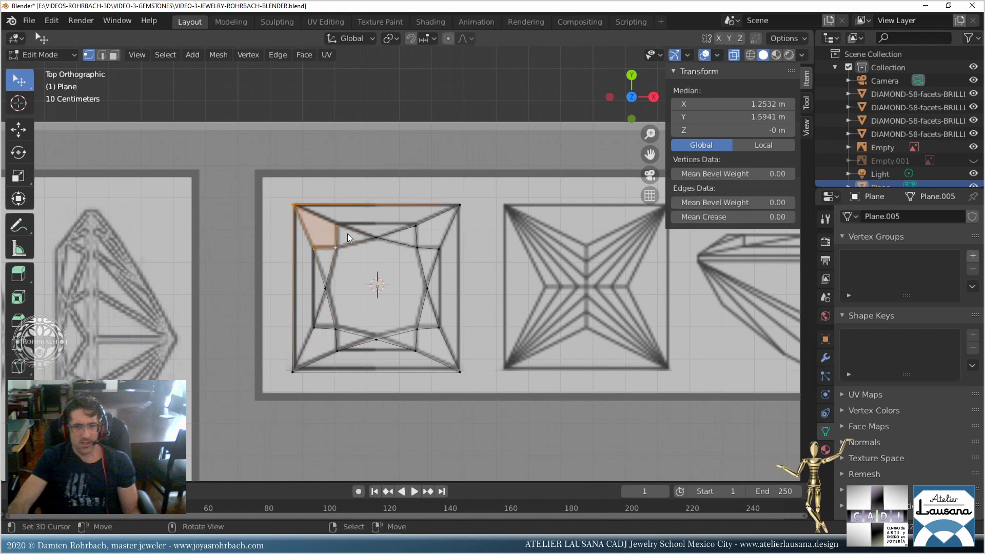
Fill the four wide triangular facets that join each table side point to the two adjacent outer vertices.
left_click(376, 237)
left_click(337, 225, "shift")
left_click(416, 224, "shift")
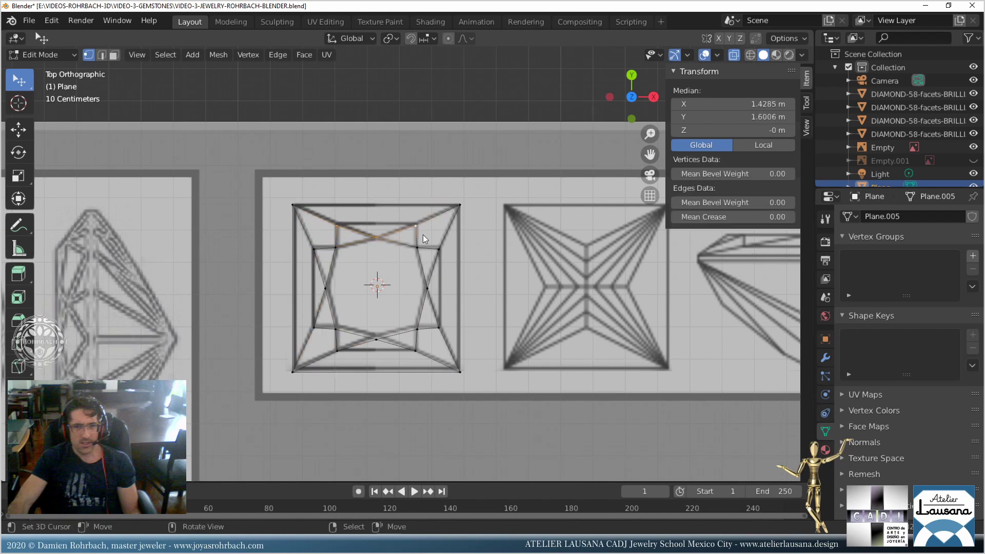
left_click(438, 250)
left_click(444, 324, "shift")
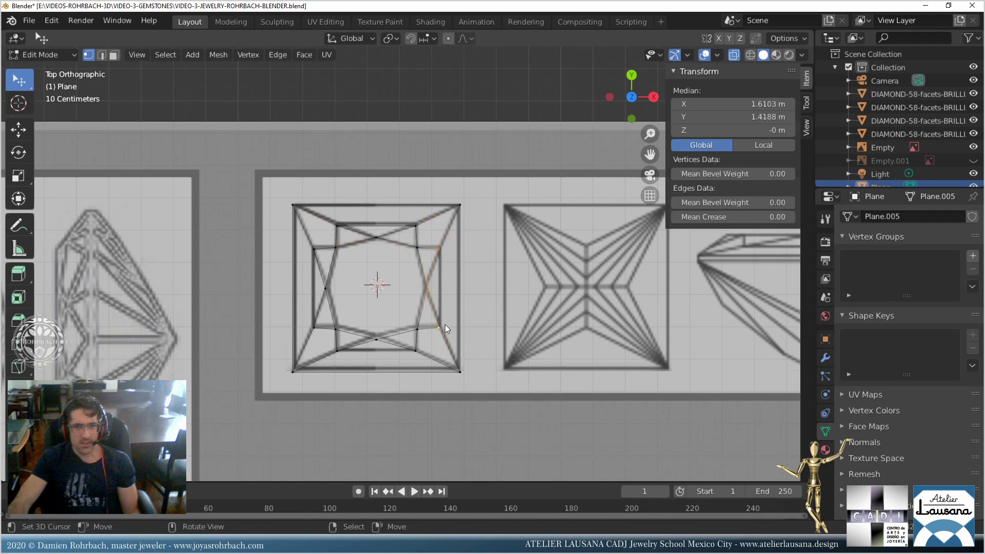
left_click(410, 350)
left_click(385, 348, "shift")
left_click(346, 353, "shift")
left_click(315, 326)
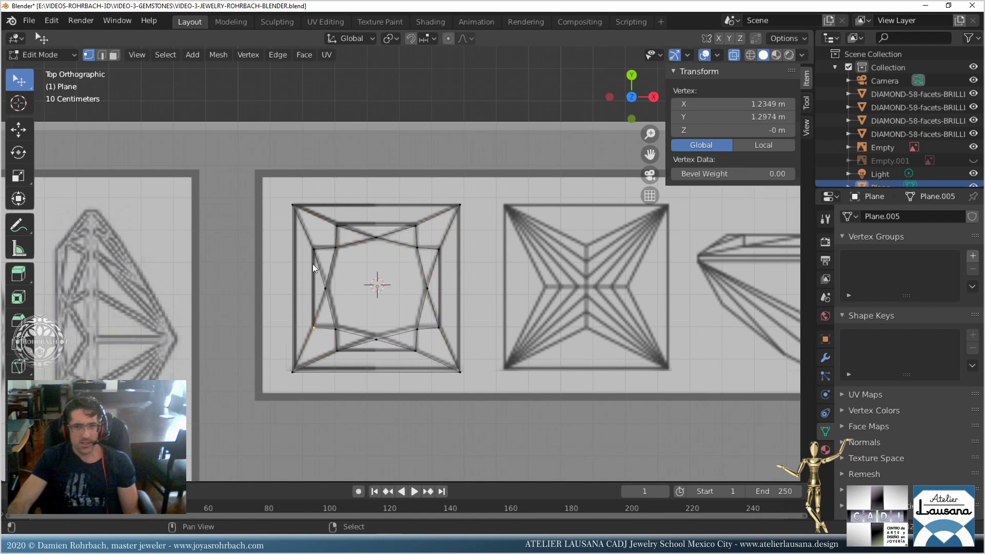
left_click(313, 249, "shift")
left_click(325, 288, "shift")
Fill the two trapezoidal crown facets along the girdle's left and upper edges.
left_click(314, 327)
left_click(293, 371, "shift")
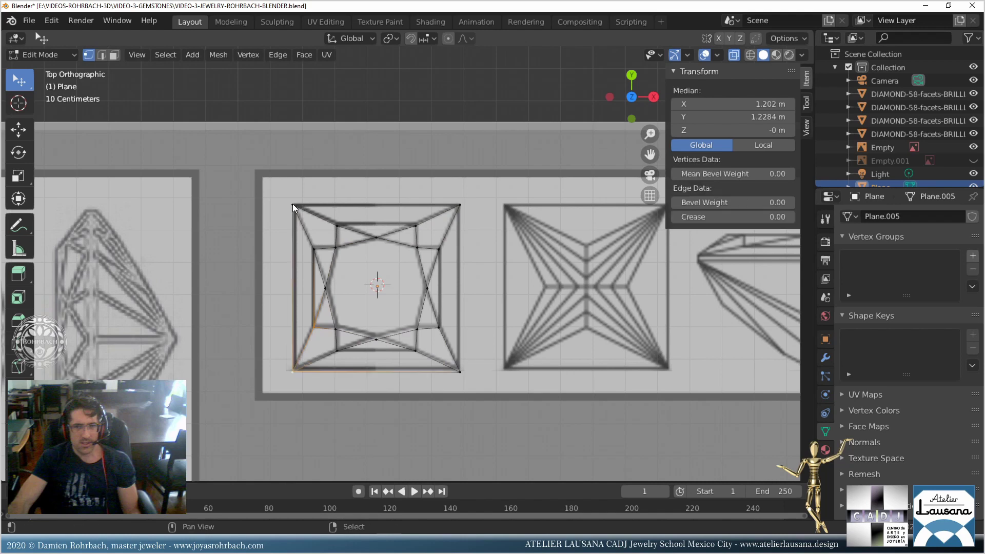
left_click(292, 204, "shift")
left_click(313, 247, "shift")
key("f")
left_click(293, 206)
left_click(338, 222, "shift")
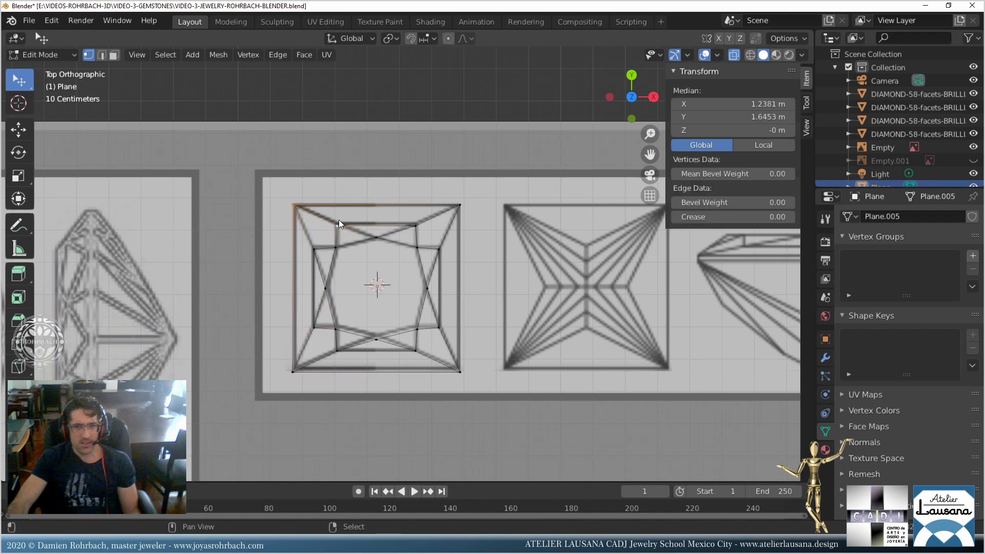
left_click(416, 224, "shift")
left_click(466, 207, "shift")
key("f")
Fill the two trapezoidal crown facets along the girdle's right and lower edges, and save the file.
left_click(464, 208)
left_click(440, 258, "shift")
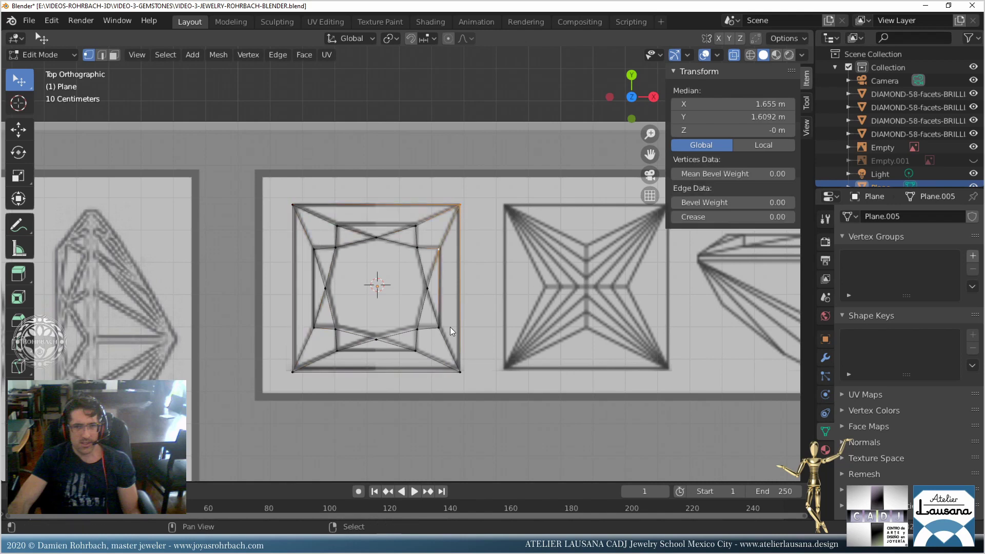
left_click(447, 327, "shift")
left_click(465, 371, "shift")
key("f")
left_click(456, 365)
left_click(414, 349, "shift")
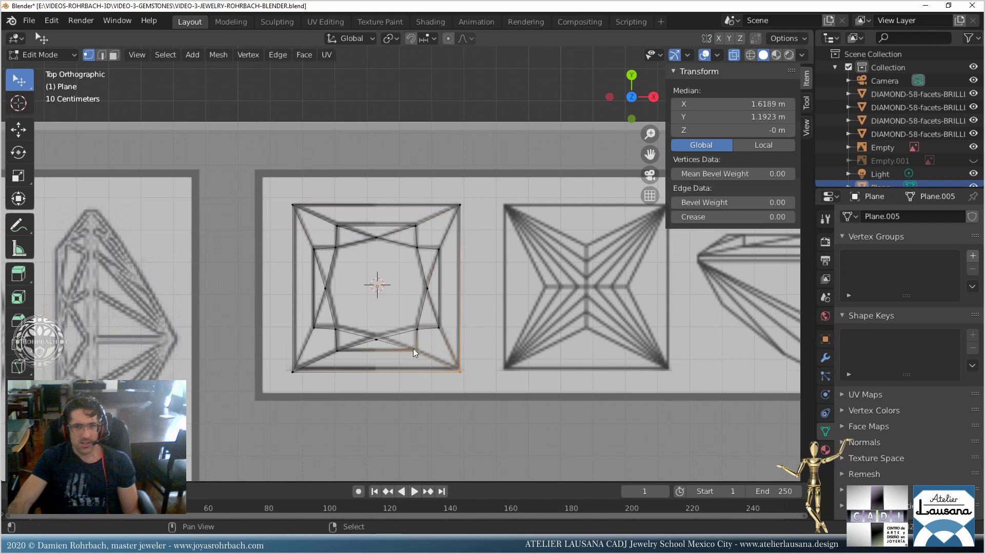
left_click(336, 349, "shift")
key("f")
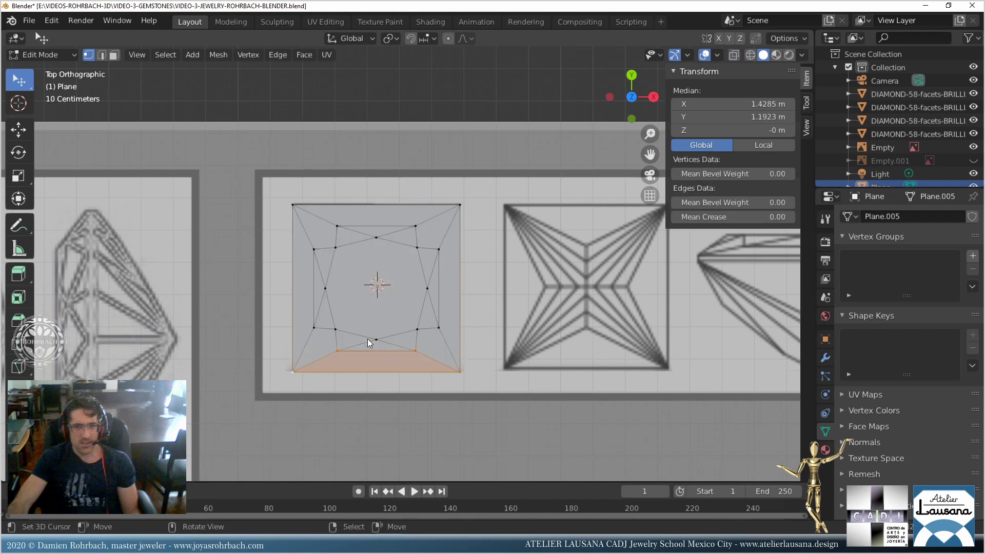
key("alt+z")
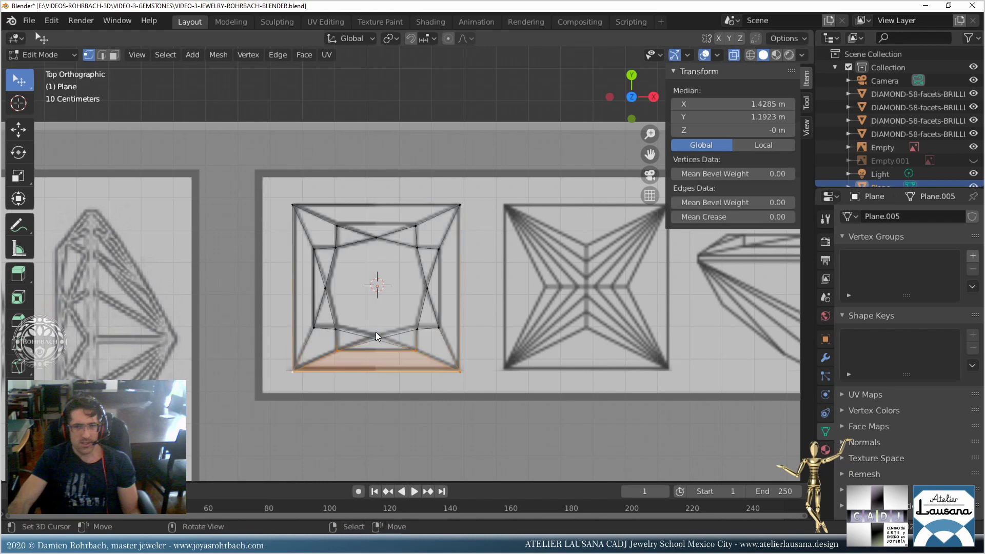
key("ctrl+s")
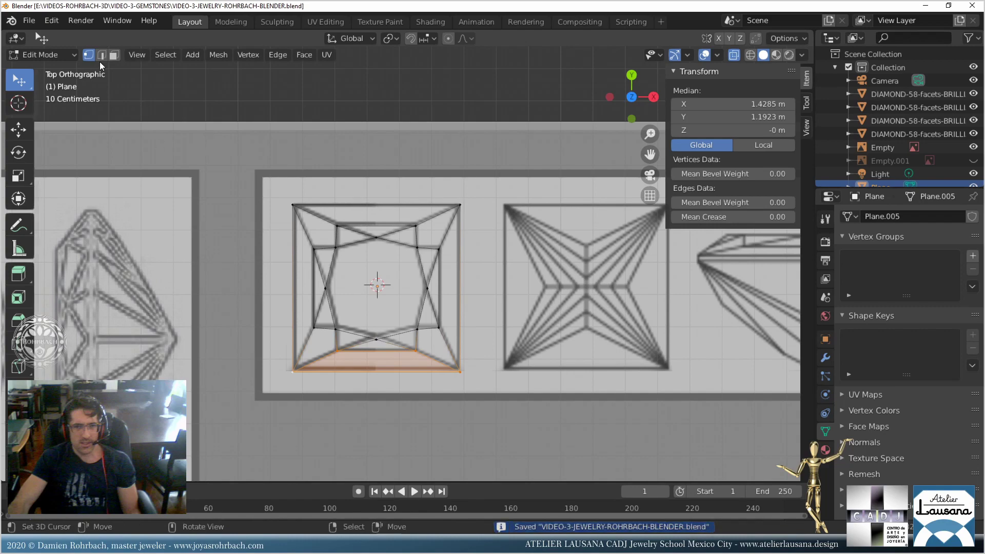
Raise the square cut's table face vertically to a Z of about 0.06 m.
left_click(114, 55)
left_click(370, 260)
middle_click_drag(369, 260, 377, 280)
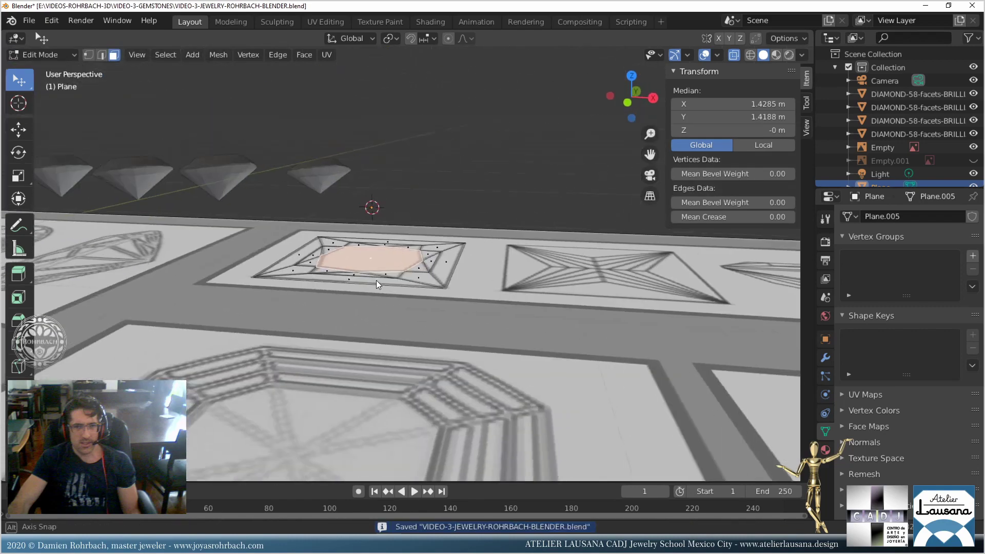
left_click(19, 129)
key("KP_3")
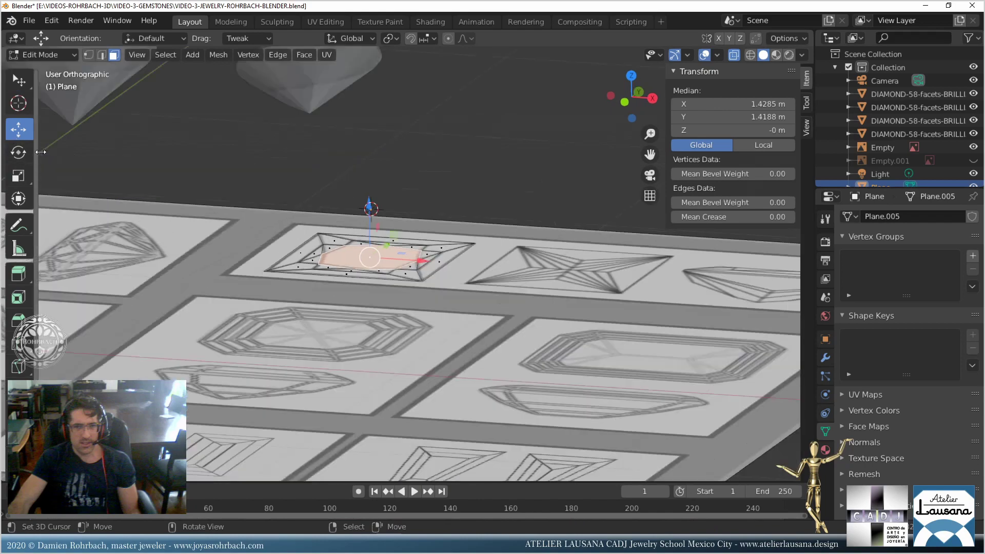
left_click_drag(382, 197, 382, 181)
Raise the eight intermediate crown vertices between table and girdle to a Z of about 0.037 m, and save the file.
left_click(89, 55)
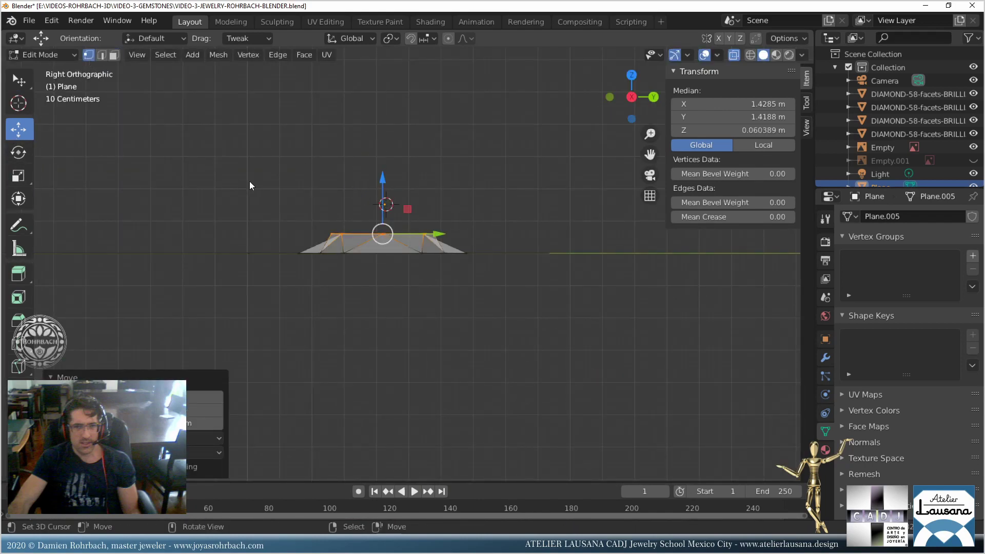
key("KP_7")
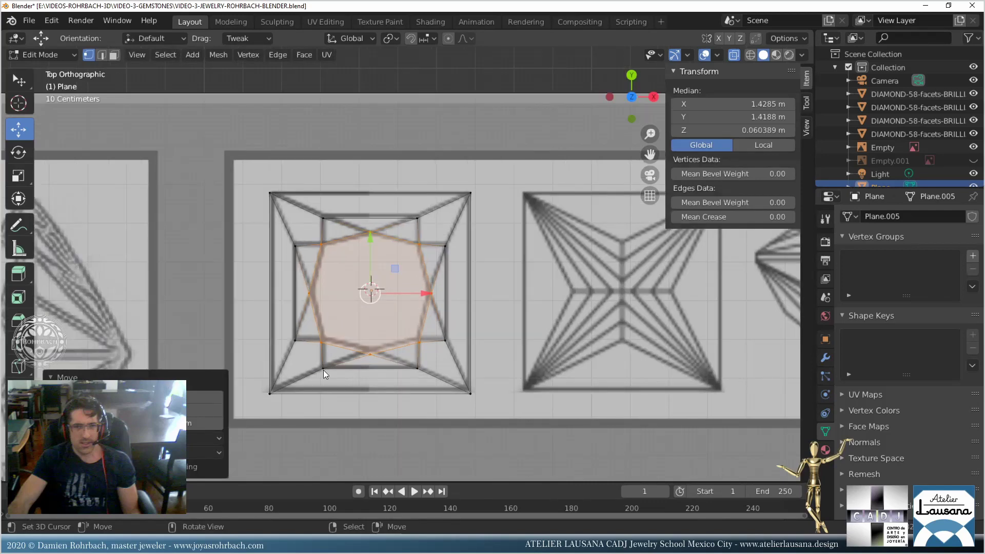
left_click(297, 343)
left_click(294, 247, "shift")
left_click(323, 219, "shift")
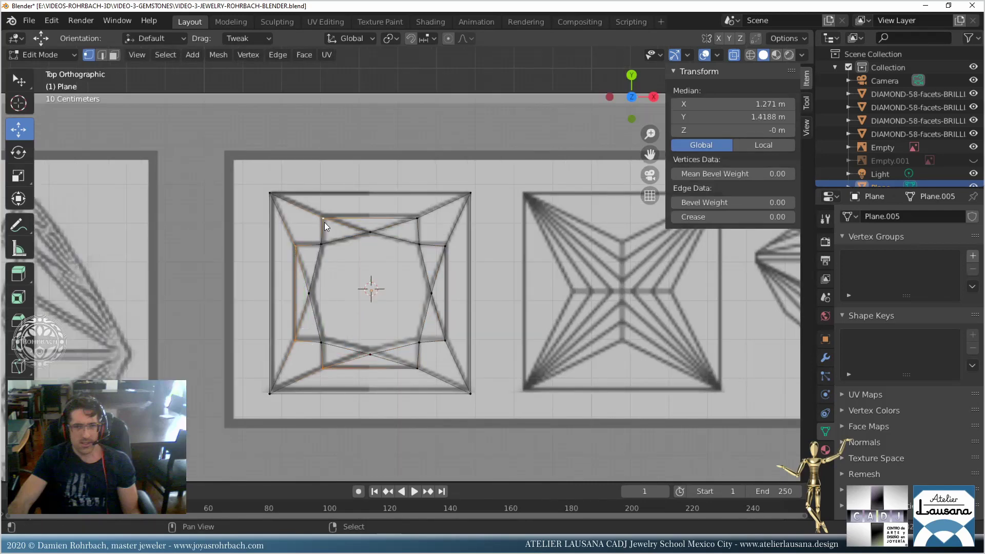
left_click(418, 218, "shift")
left_click(445, 247, "shift")
left_click(445, 339, "shift")
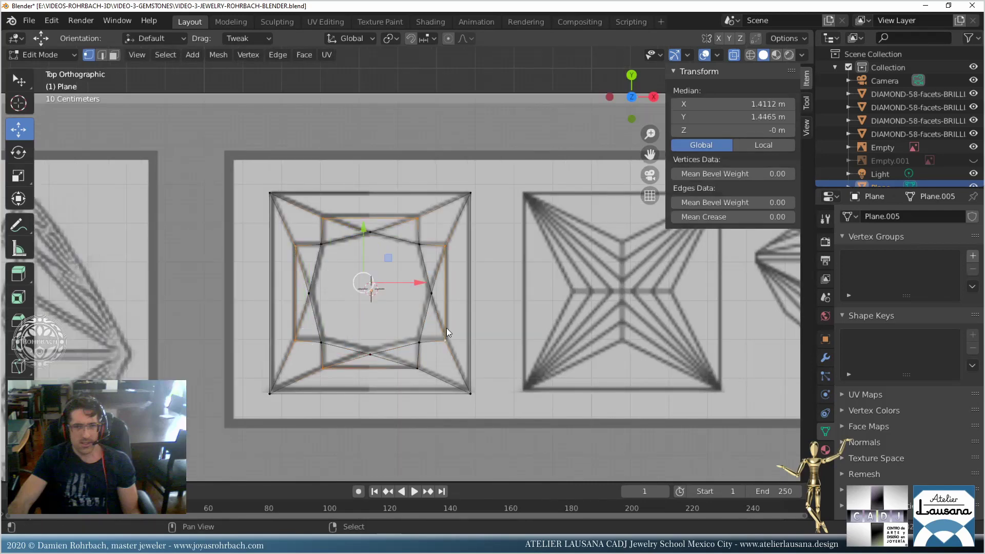
left_click(428, 361, "shift")
middle_click_drag(428, 362, 374, 322)
key("KP_3")
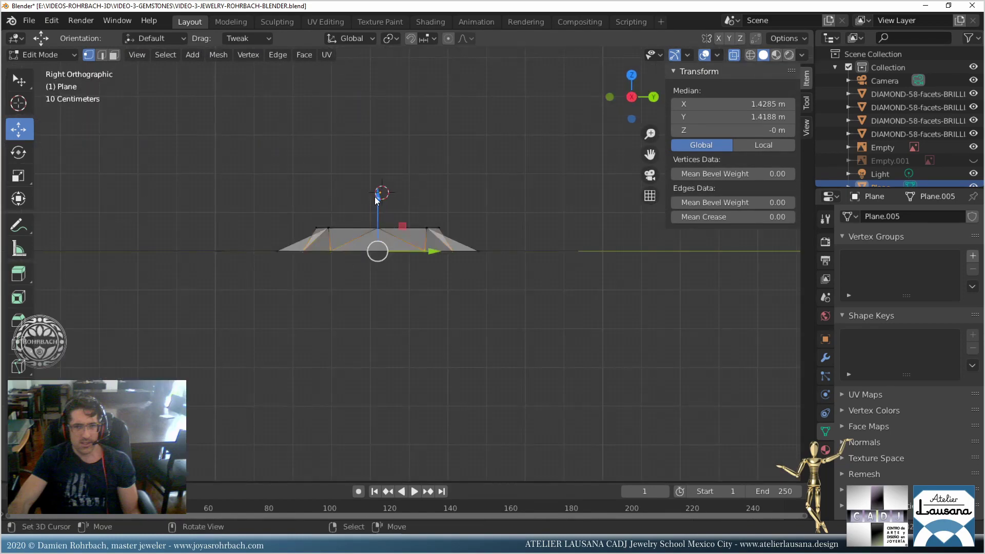
left_click_drag(376, 199, 378, 182)
mouse_move(445, 244)
middle_mouse_down()
mouse_move(428, 242)
mouse_move(448, 254)
middle_mouse_up()
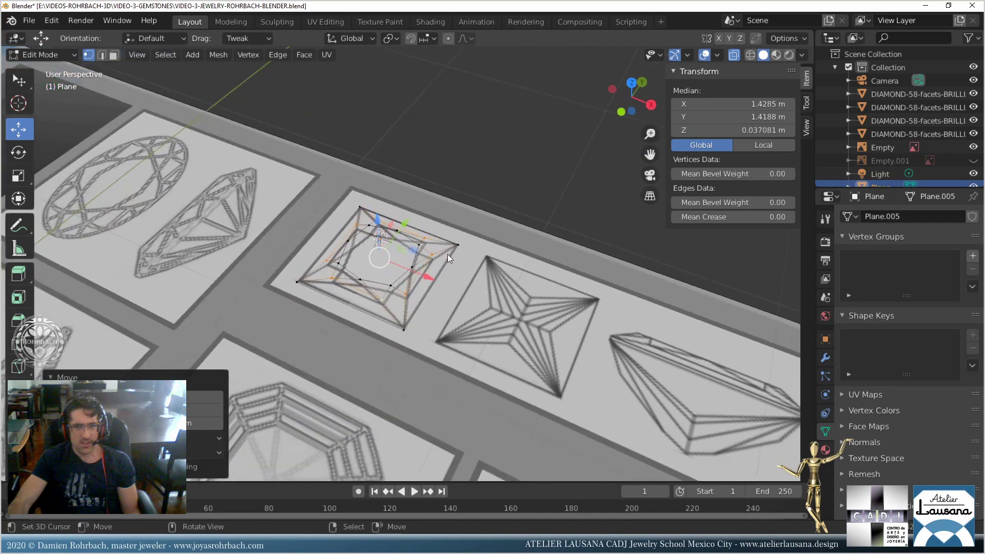
key("KP_7")
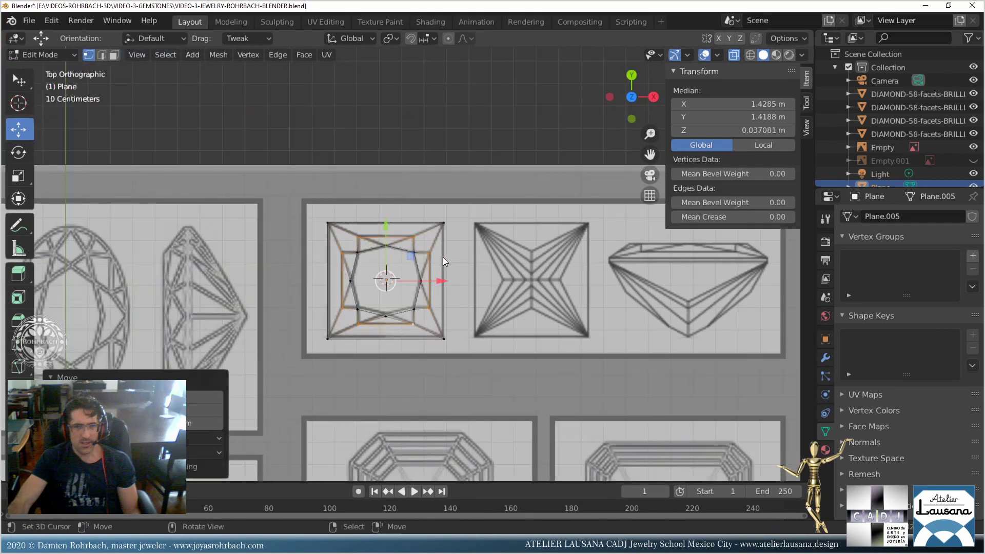
key("ctrl+s")
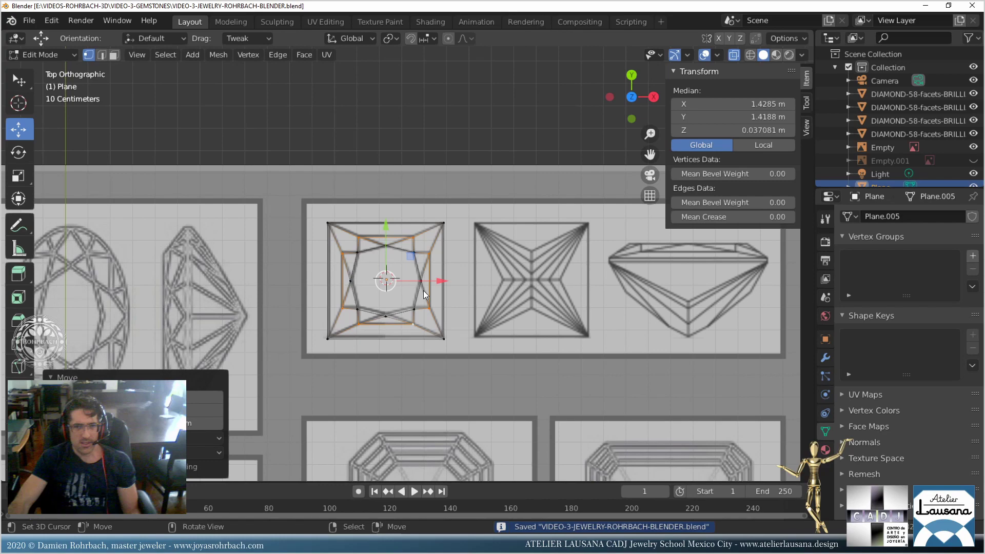
Extrude the girdle's square outline downward to a Z of about -0.027 m.
middle_click_drag(423, 291, 404, 254)
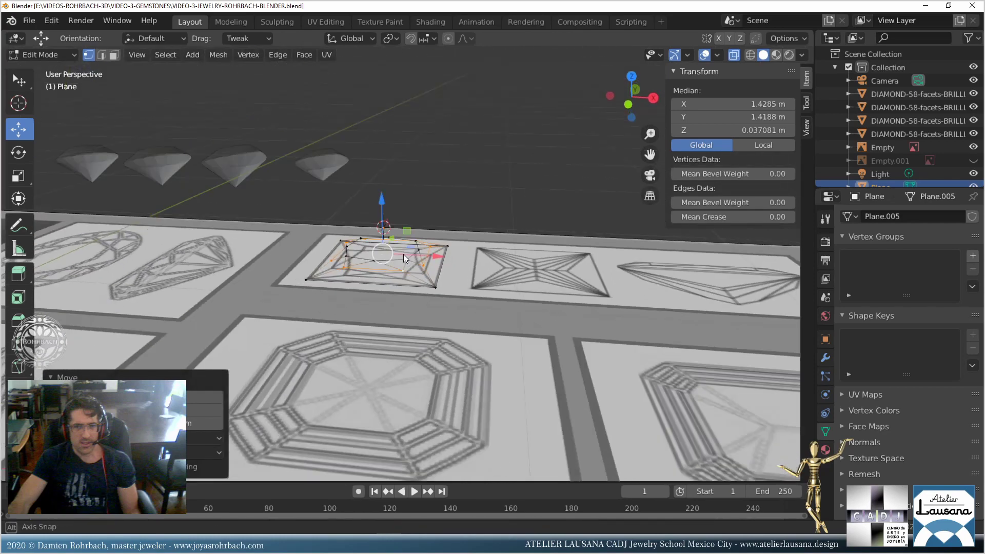
right_click(314, 253)
right_click(316, 252)
right_click(308, 282, "shift")
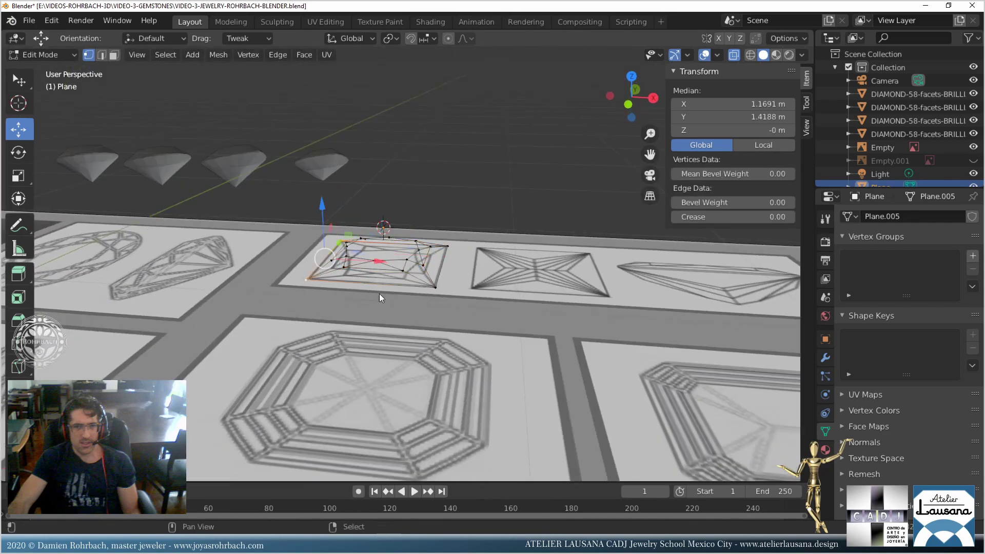
right_click(447, 248, "shift")
key("KP_1")
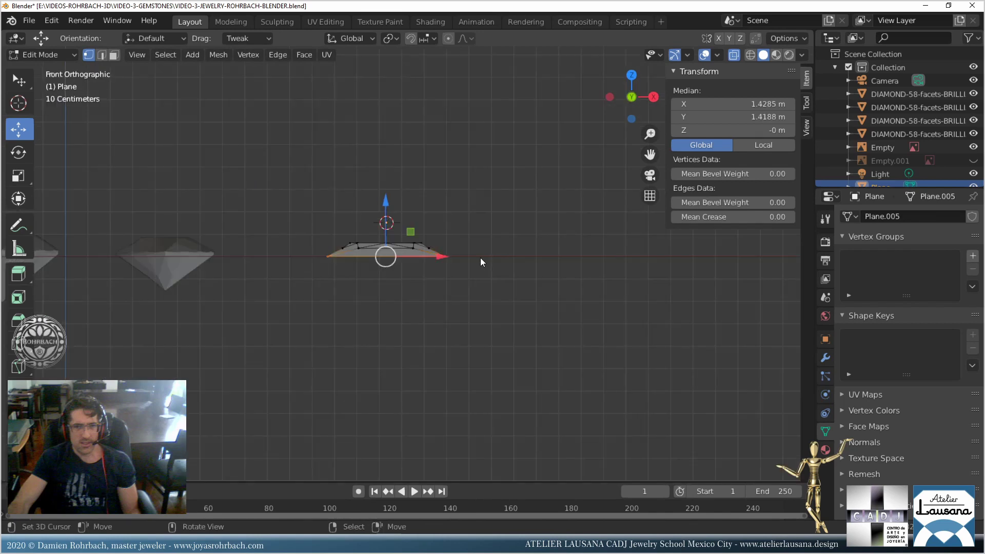
key("e")
right_click(419, 234)
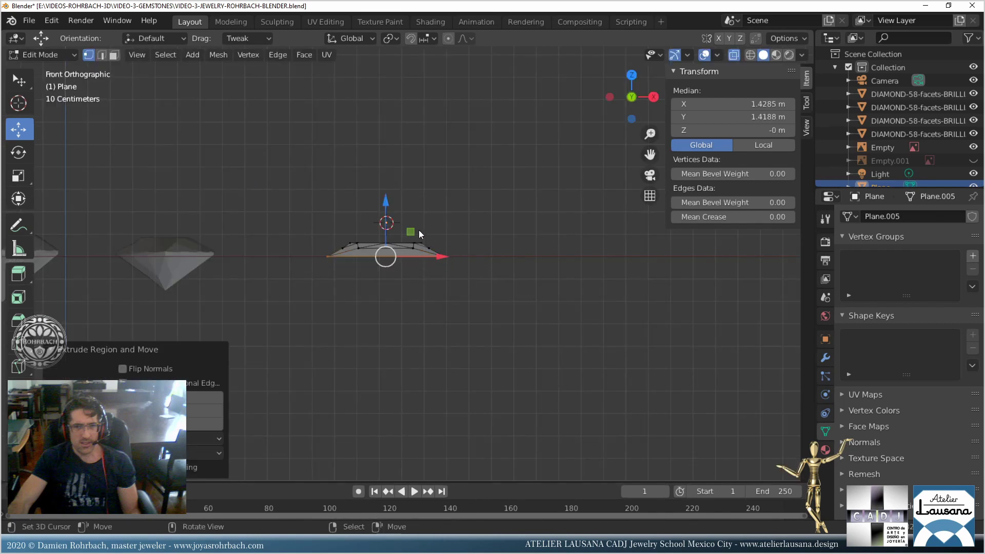
left_click_drag(385, 199, 386, 209)
scroll(438, 232, "up", 3)
scroll(436, 233, "up", 3)
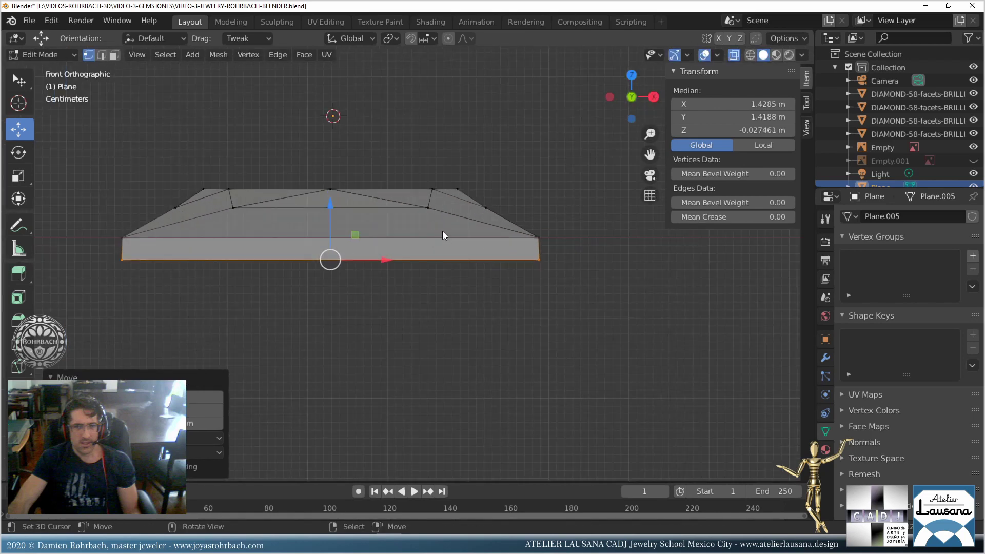
Thin the girdle by moving its lower outline up to a Z of about -0.014 m, and save the file.
key("KP_3")
key("KP_1")
left_click_drag(331, 209, 328, 198)
key("KP_7")
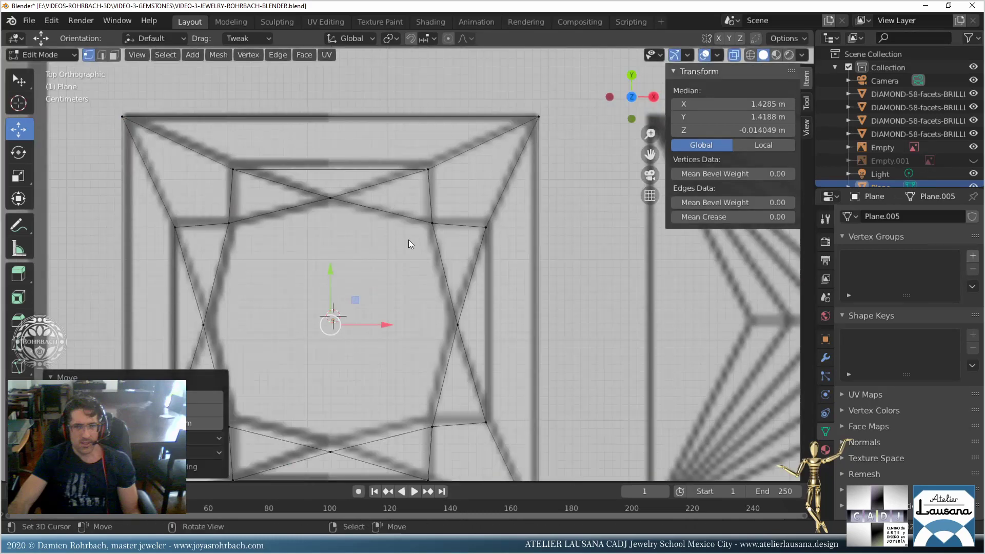
scroll(408, 239, "down", 5)
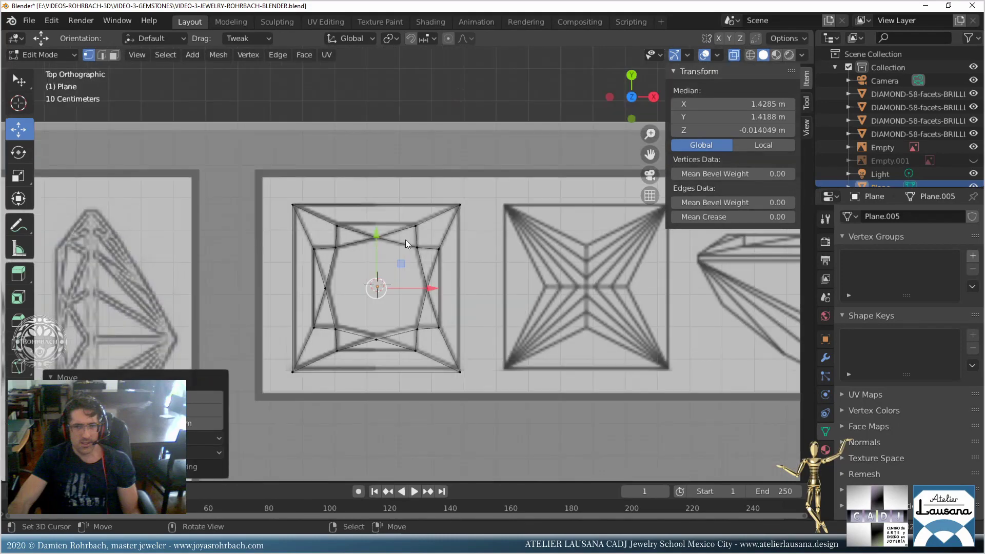
key("ctrl+s")
Extrude the girdle's lower outline downward to a Z of about -0.151 m to start the pavilion.
scroll(386, 300, "down", 2)
middle_click_drag(385, 301, 392, 278)
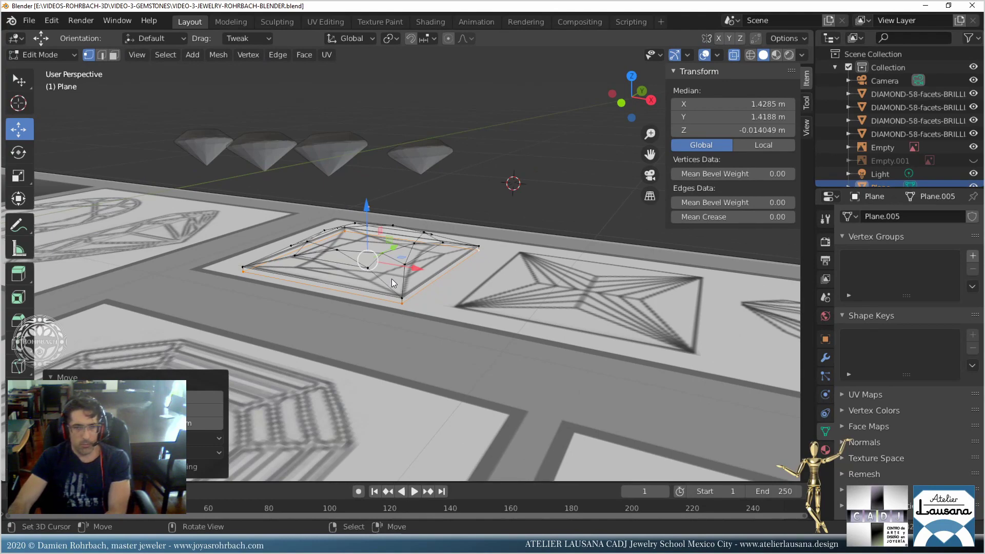
key("KP_3")
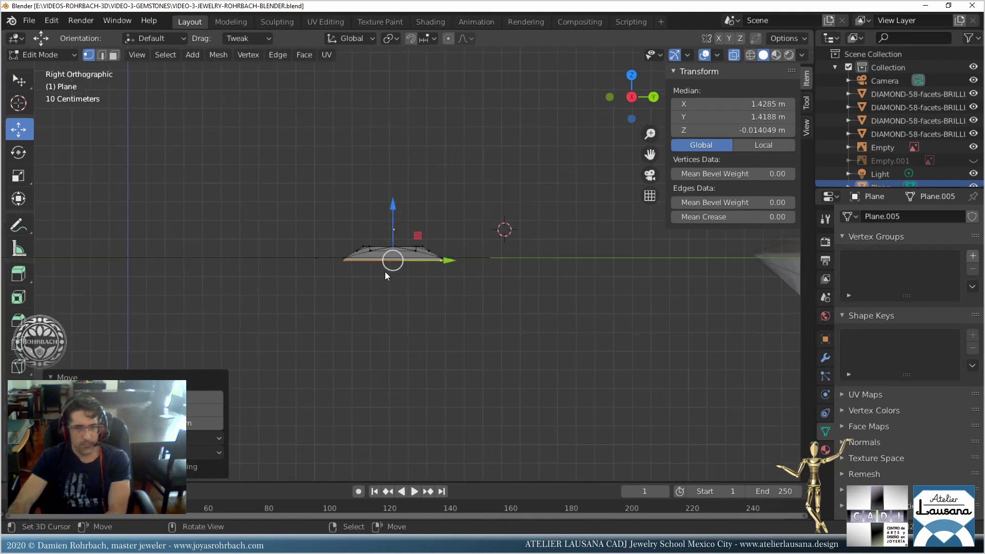
middle_click_drag(386, 276, 420, 293)
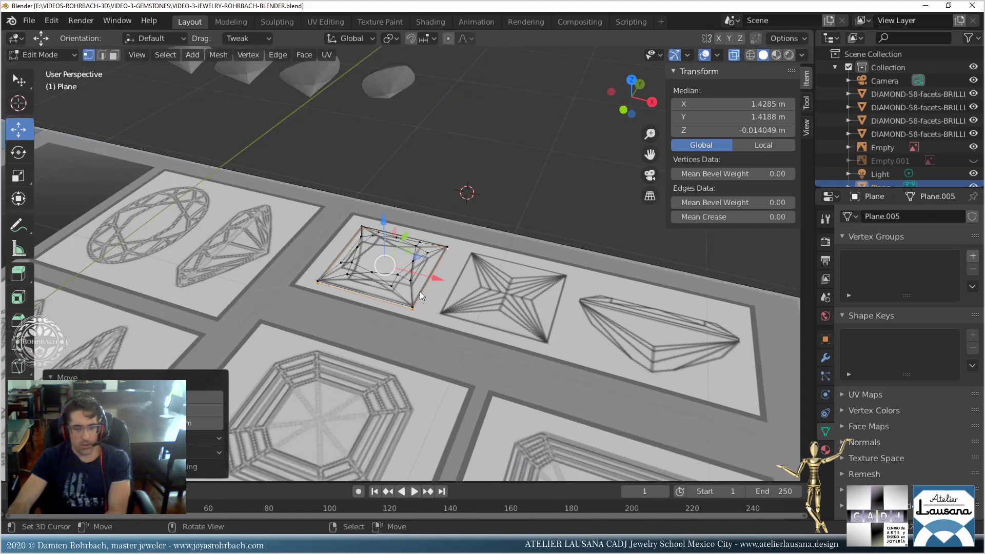
key("e")
right_click(400, 276)
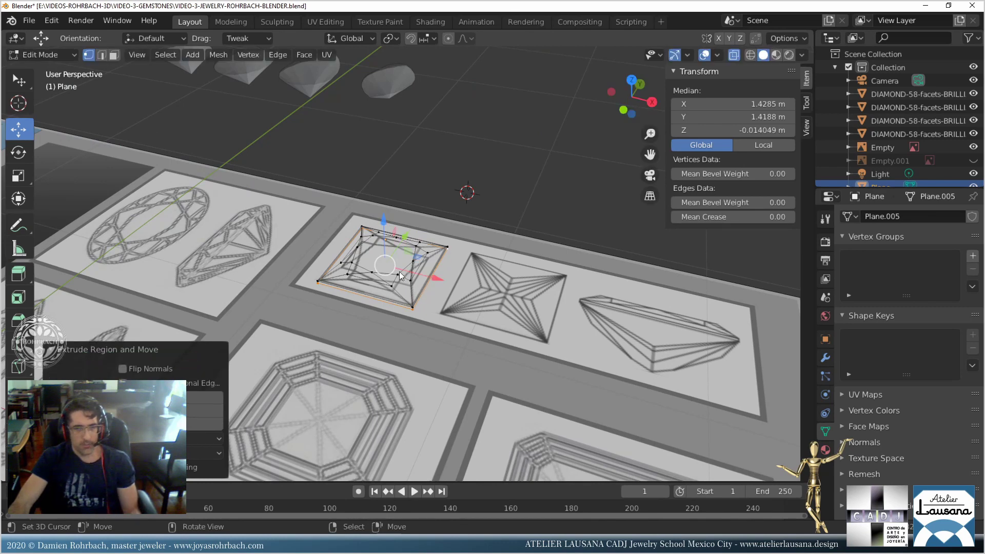
left_click_drag(387, 231, 385, 245)
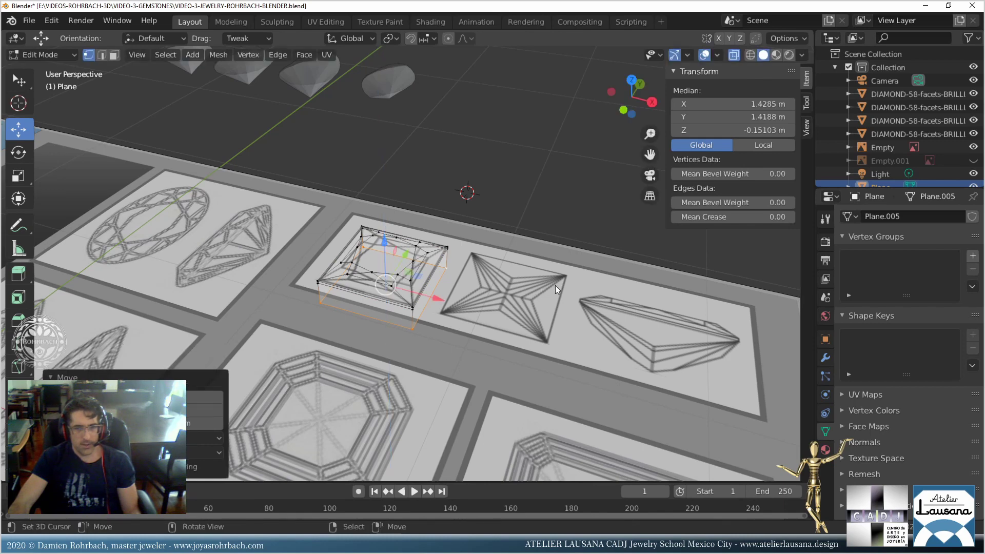
Scale the pavilion's lower square outline inward and subdivide its edges.
key("s")
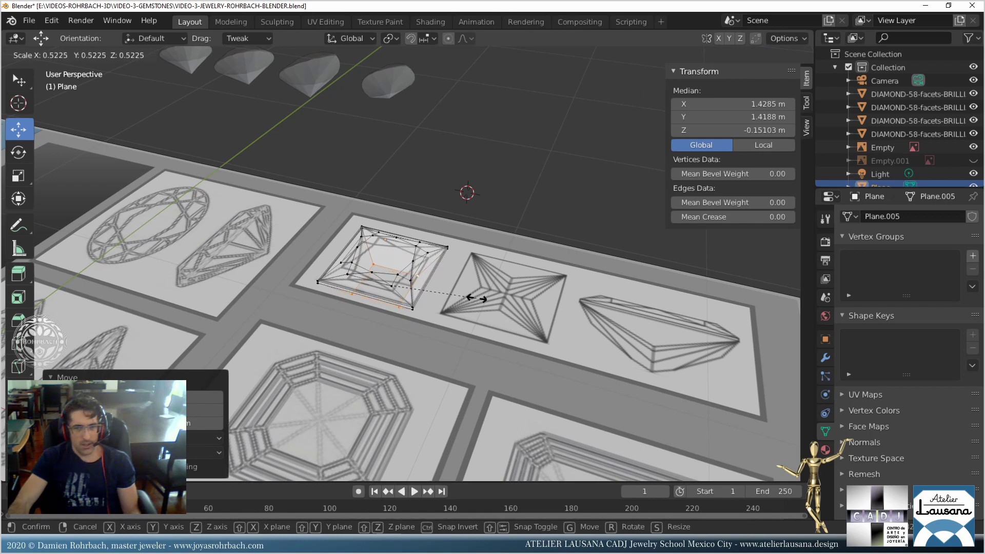
left_click(518, 295)
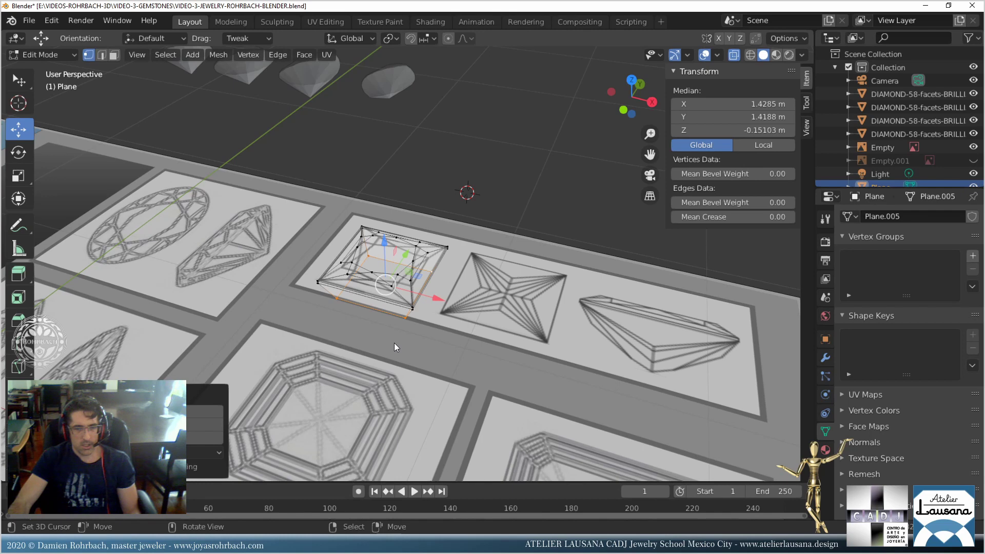
right_click(494, 214)
left_click(493, 217)
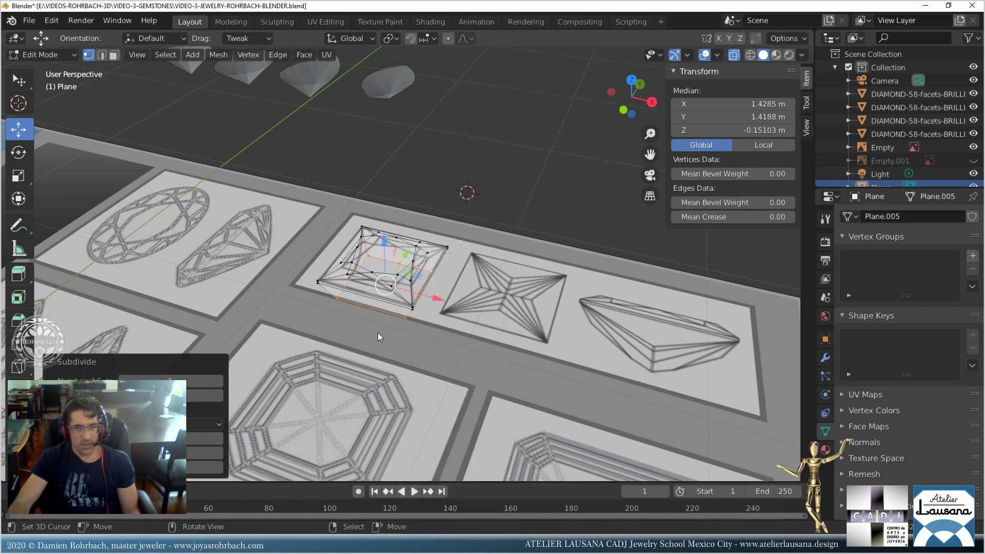
Delete the corner vertices of the pavilion's lower square outline, keeping only its four edge midpoints.
left_click(340, 307)
left_click(342, 304)
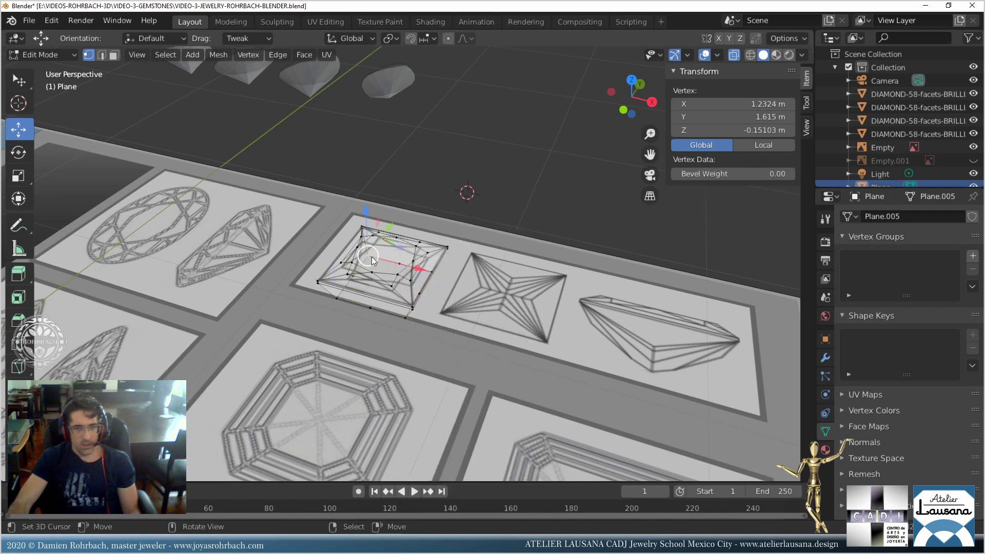
left_click(342, 303, "alt")
middle_click_drag(446, 281, 445, 294)
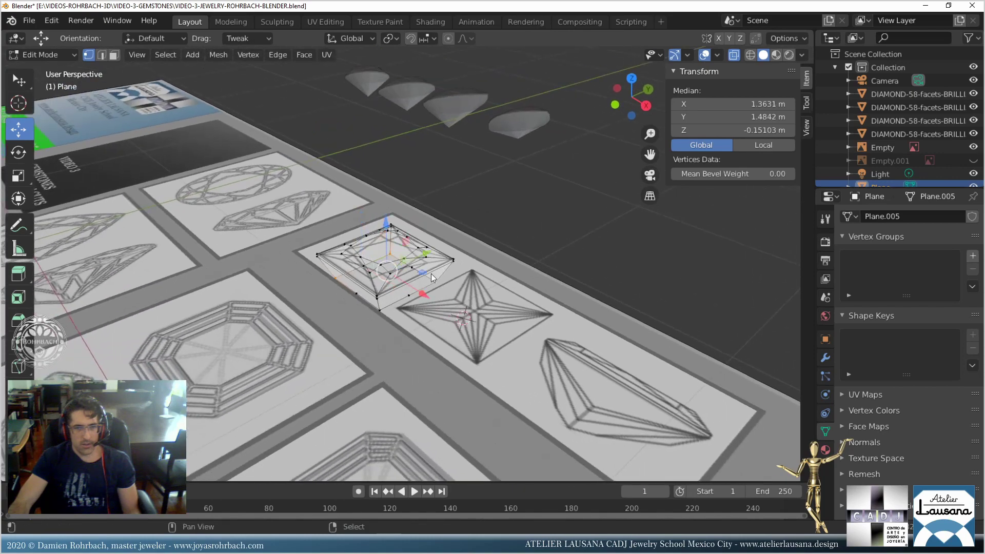
left_click(392, 306, "shift")
key("x")
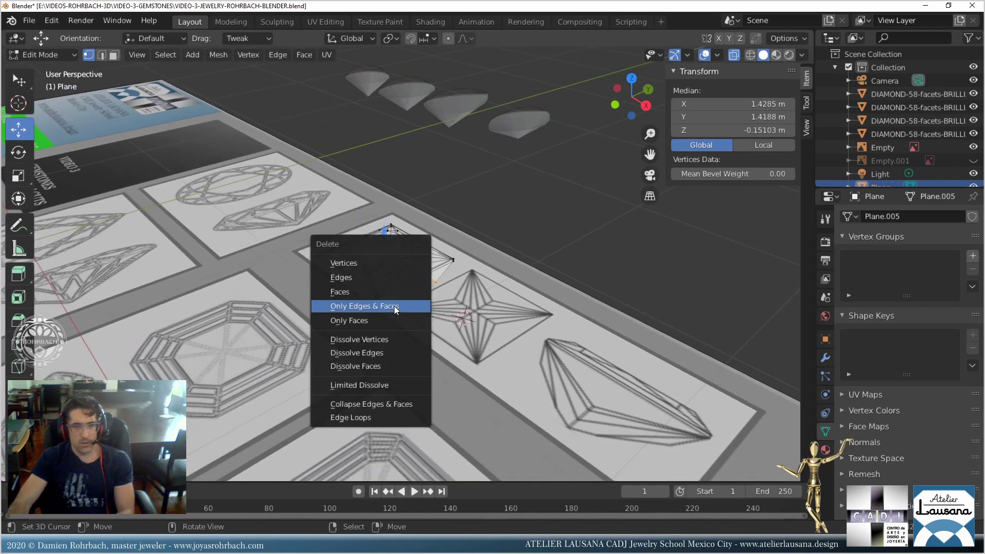
left_click(367, 267)
Select the four remaining midpoint vertices and scale them outward by about 1.09 in the top view.
middle_click_drag(387, 286, 370, 306)
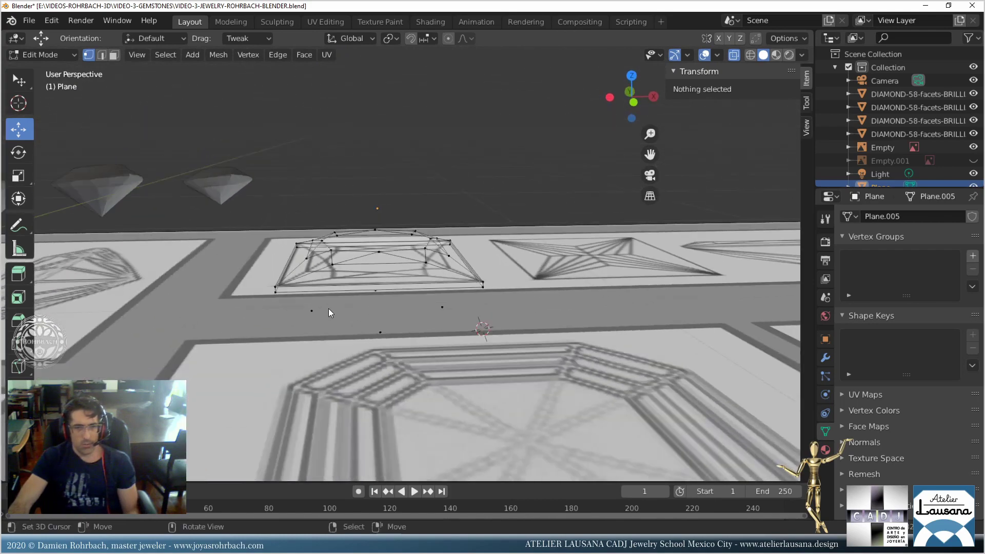
left_click(314, 310, "shift")
left_click(442, 307, "shift")
key("KP_7")
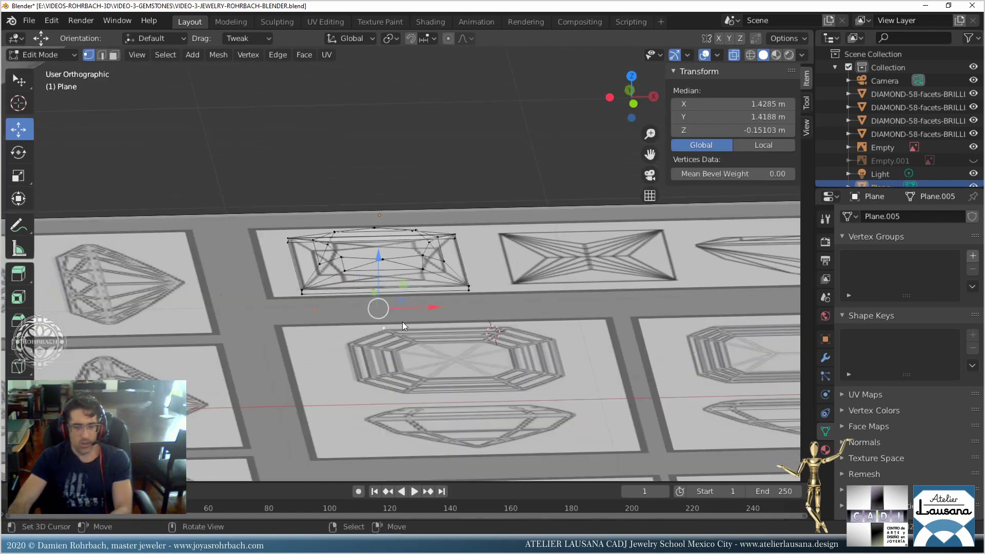
key("s")
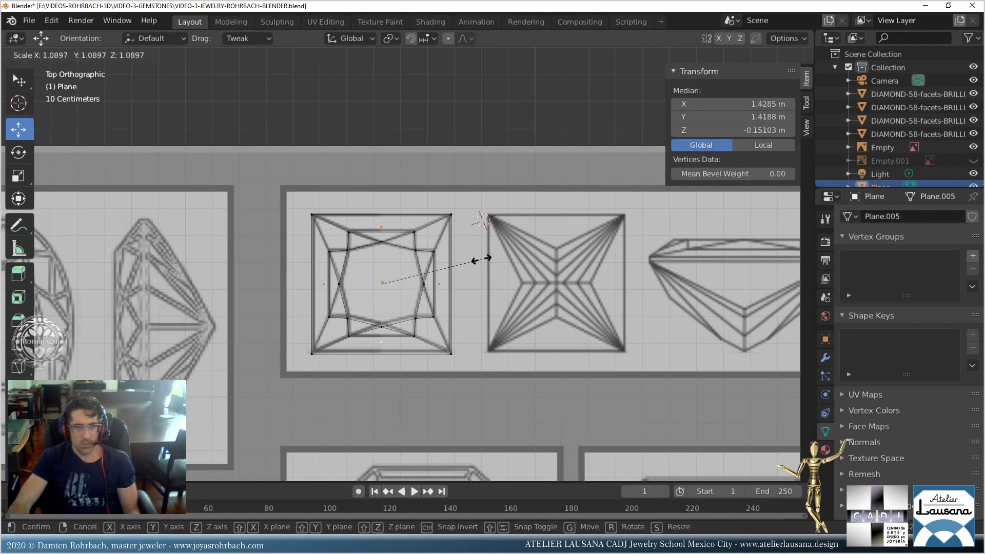
left_click(485, 259)
Hide the reference sheet and fill a triangular pavilion face between the -Y girdle edge's two corners and its lower midpoint.
middle_click_drag(409, 293, 439, 257)
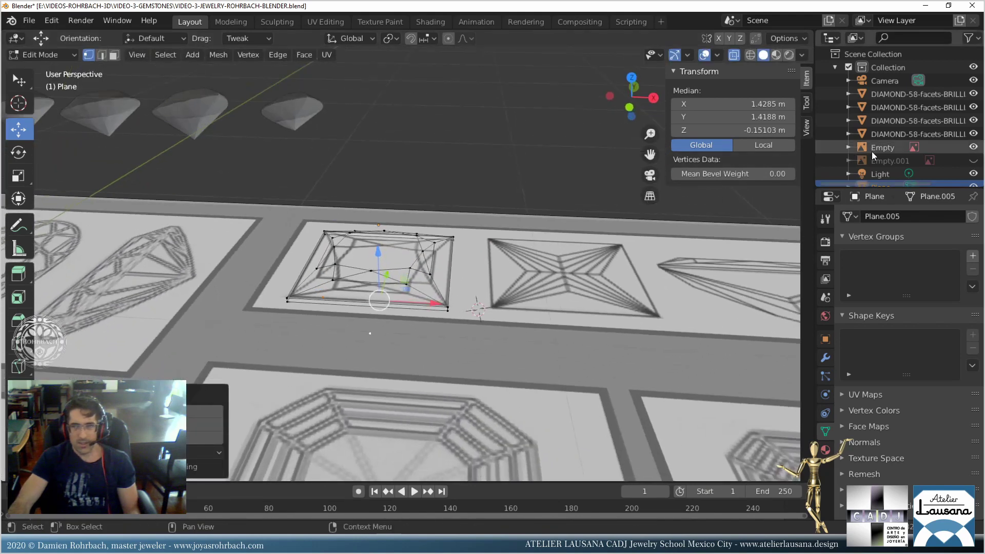
scroll(903, 144, "down", 1)
left_click(973, 135)
middle_click_drag(342, 331, 284, 331)
left_click(251, 331)
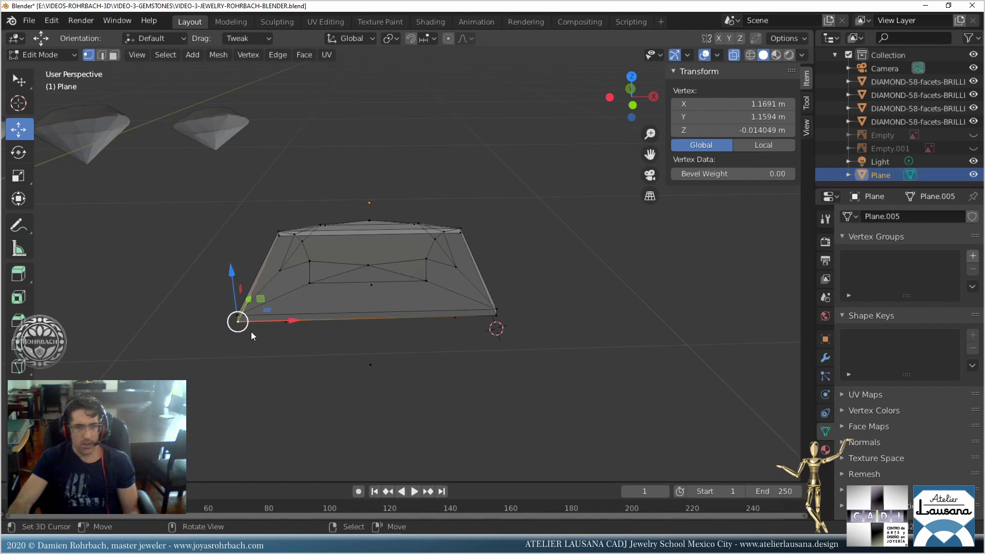
left_click(370, 365, "shift")
left_click(496, 314, "shift")
middle_click_drag(576, 318, 309, 337)
left_click(309, 337, "shift")
middle_click_drag(397, 334, 418, 321)
left_click(419, 321)
Fill triangular pavilion faces from the +X and +Y girdle edges to their lower midpoints.
left_click(260, 274)
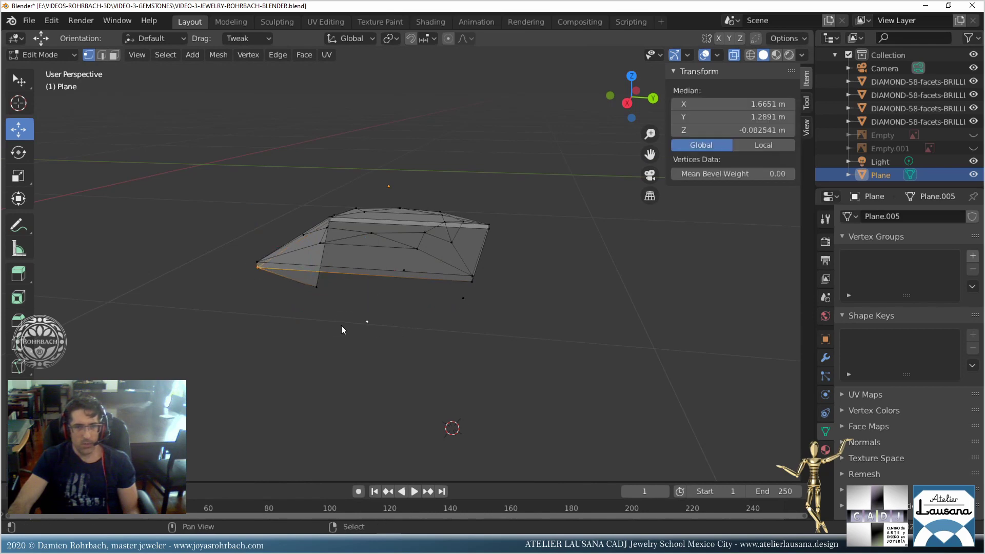
left_click(368, 321, "shift")
left_click(472, 281, "shift")
middle_click_drag(522, 306, 486, 306)
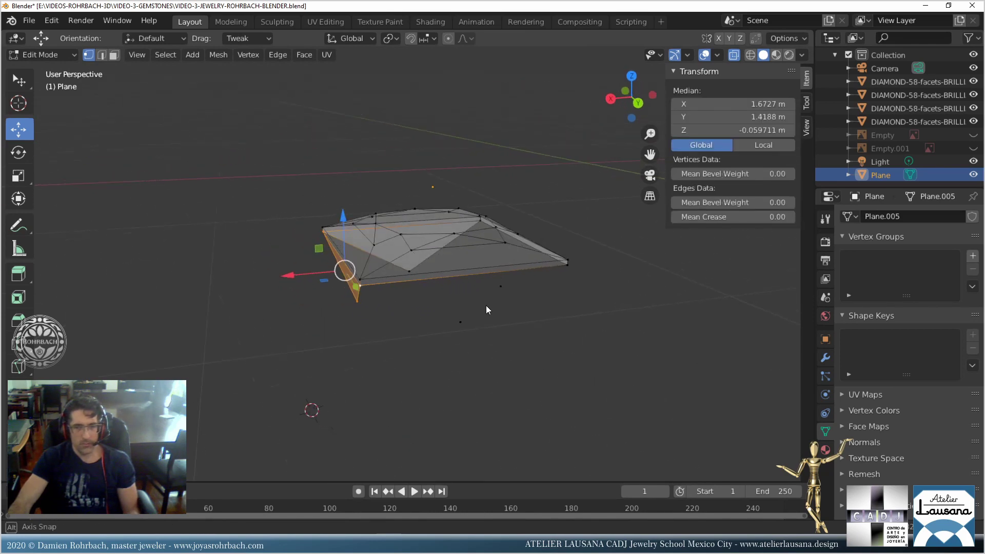
left_click(369, 279)
left_click(451, 311, "shift")
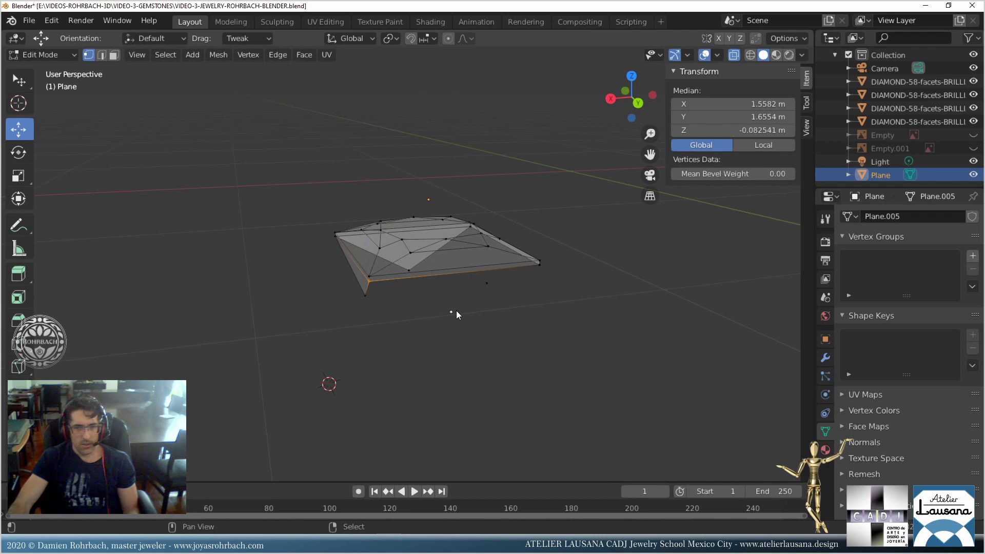
left_click(536, 274, "shift")
middle_click_drag(577, 291, 528, 298)
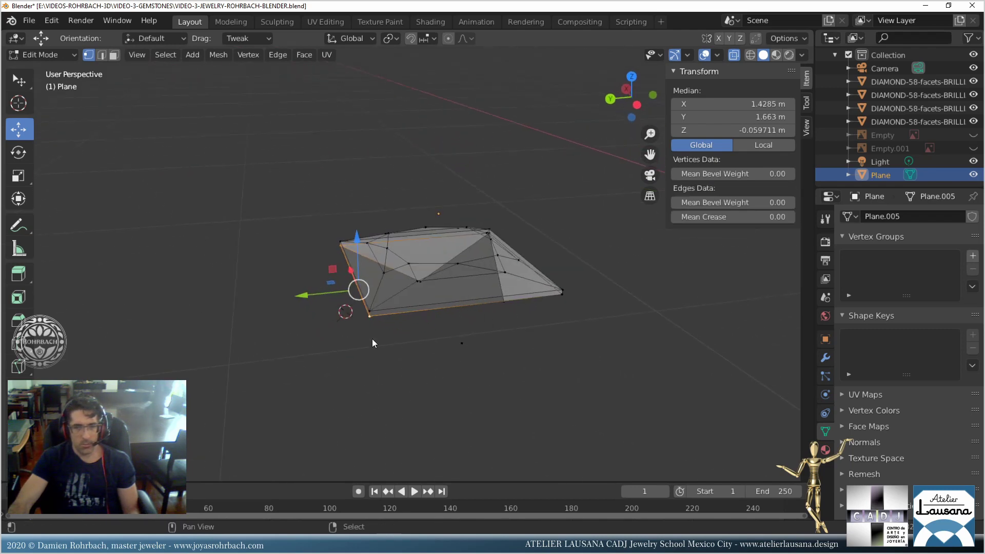
Fill the triangular pavilion face from the -X girdle edge to its lower midpoint, and save the file.
left_click(365, 327)
left_click(558, 305, "shift")
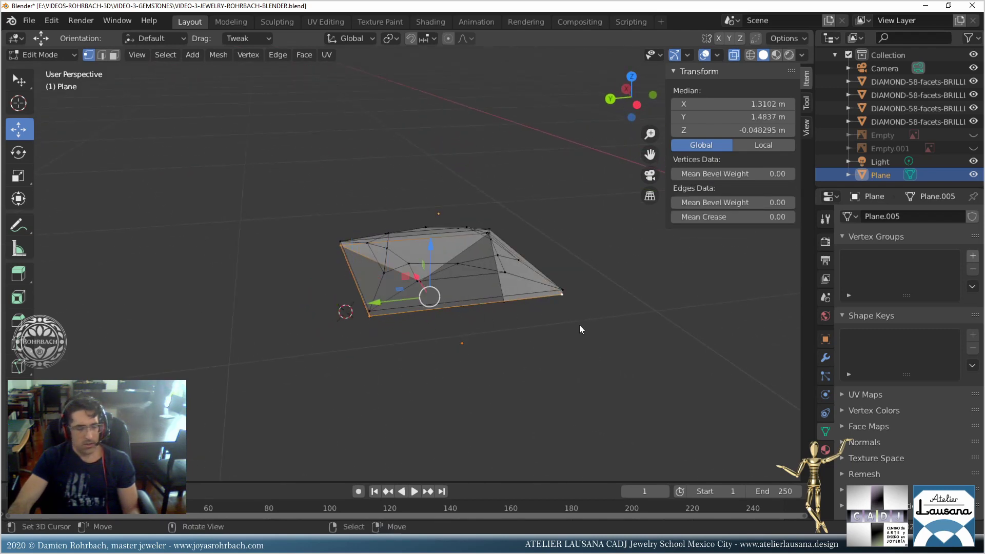
middle_click_drag(580, 324, 408, 308)
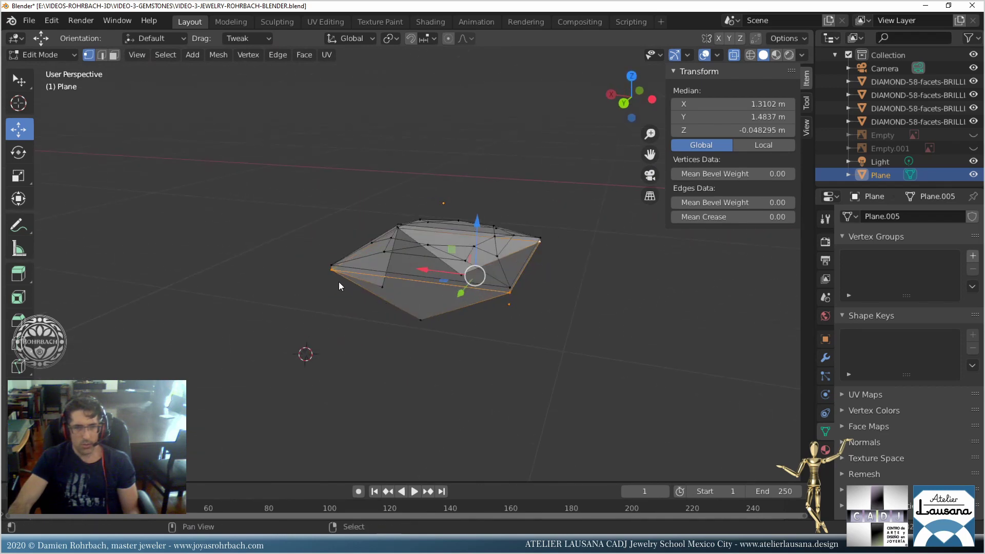
left_click(339, 282, "shift")
key("f")
middle_click_drag(596, 316, 501, 309)
key("ctrl+s")
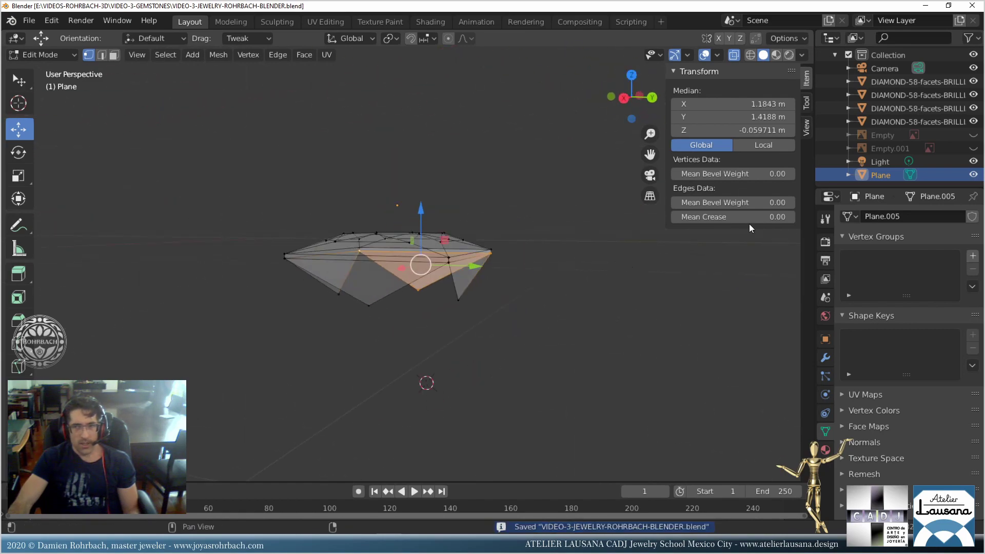
Show the reference sheet and extrude the four lower pavilion points downward to a Z of about -0.178 m.
left_click(973, 135)
scroll(392, 310, "down", 3)
middle_click_drag(391, 310, 437, 358)
scroll(385, 241, "up", 3)
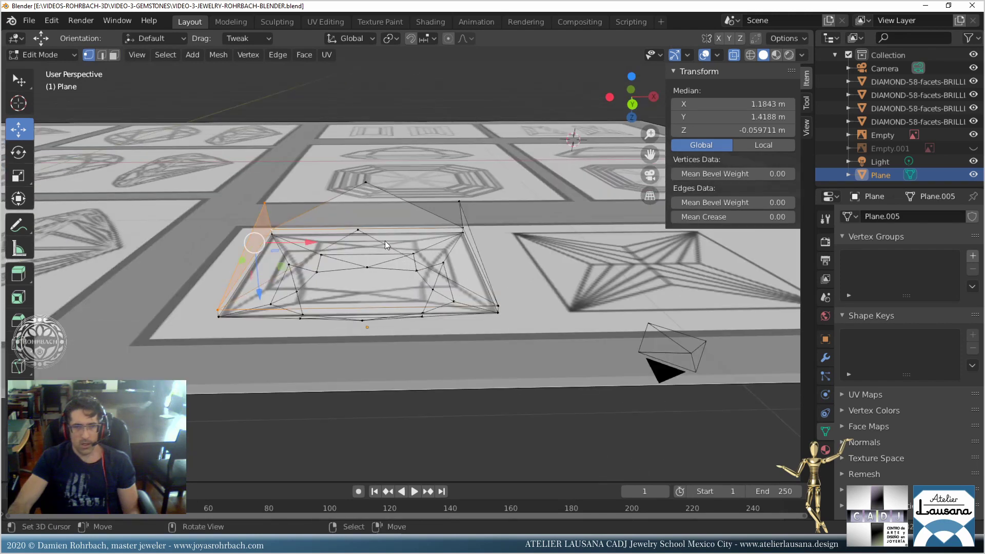
right_click(358, 229)
right_click(278, 206, "shift")
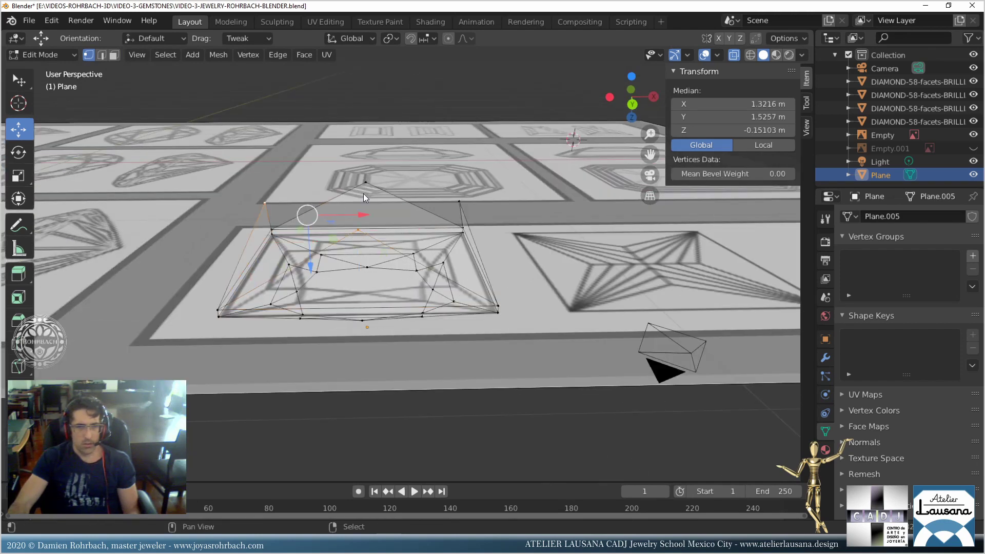
right_click(365, 189, "shift")
right_click(471, 200, "shift")
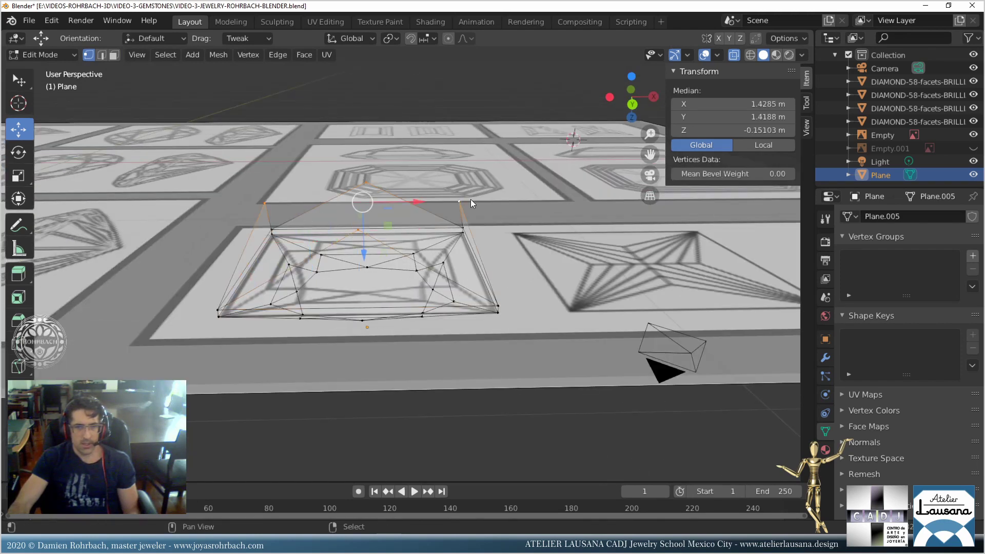
key("e")
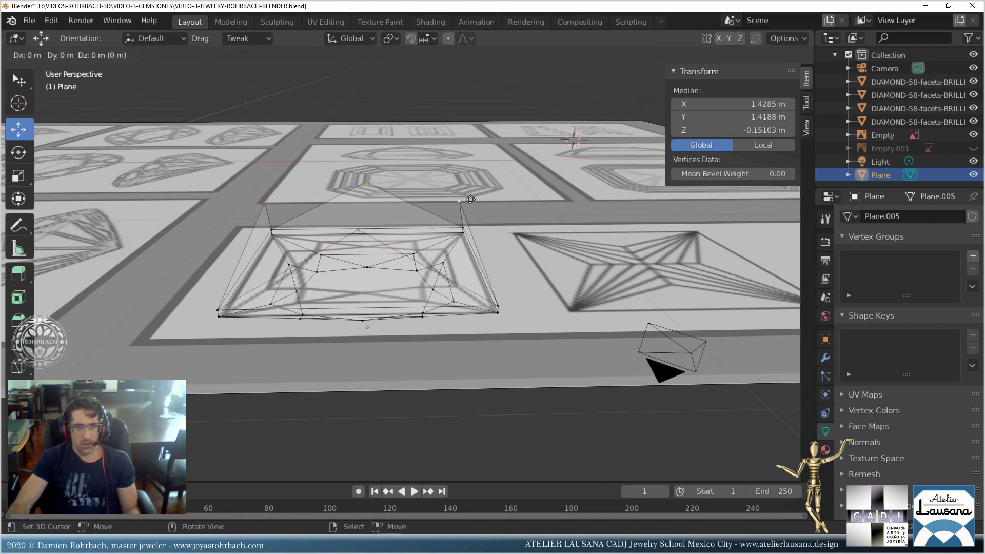
left_click(368, 242)
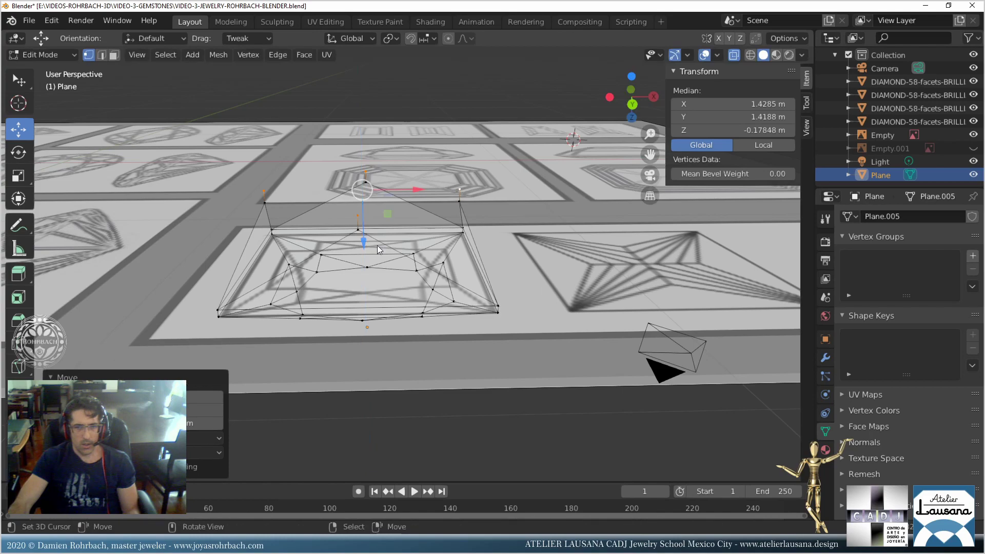
Scale the four extruded points slightly inward in the right side view.
key("KP_3")
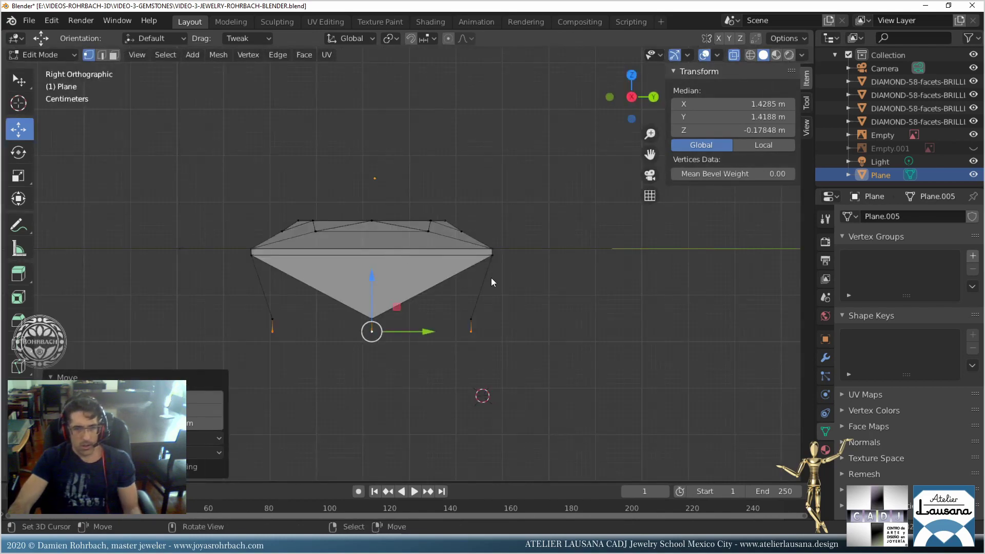
key("s")
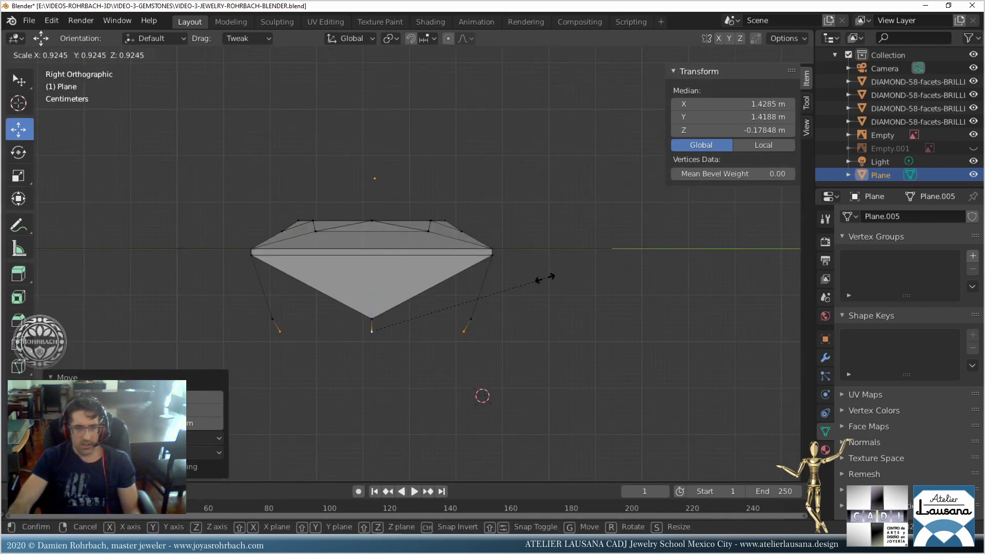
left_click(547, 277)
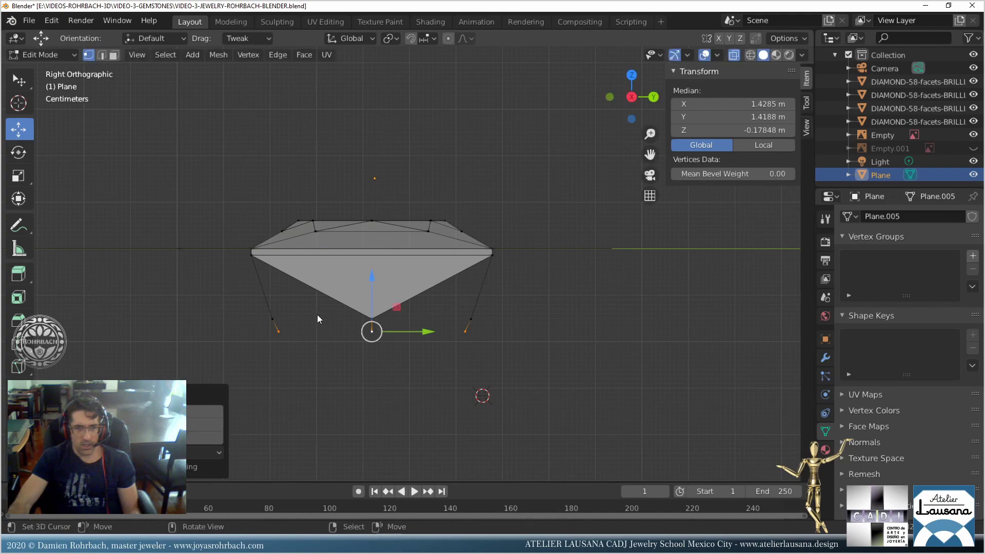
Hide the reference sheet and fill a narrow triangle from the +X/-Y girdle corner to the short vertical edge below the -Y side.
middle_click_drag(318, 315, 369, 308)
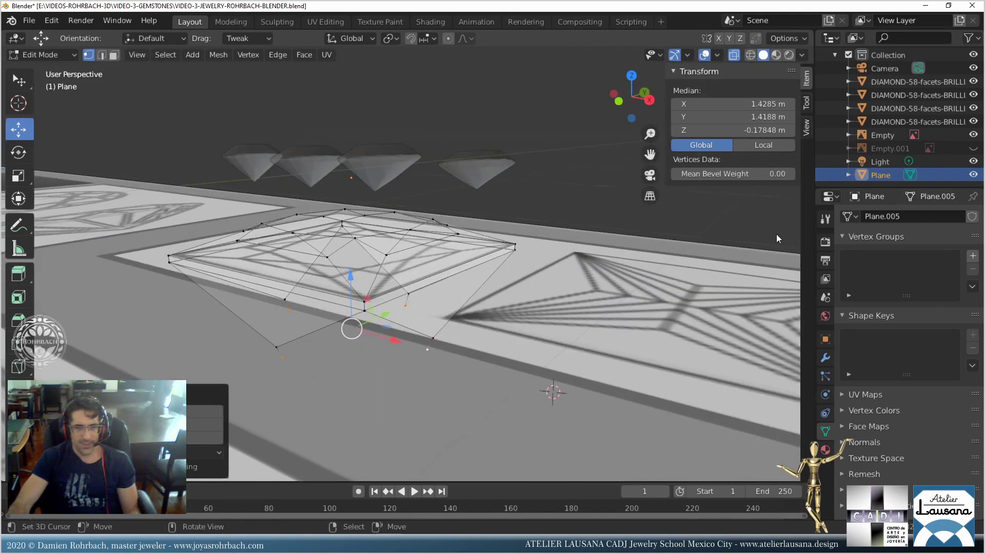
left_click(973, 134)
middle_click_drag(430, 317, 423, 315)
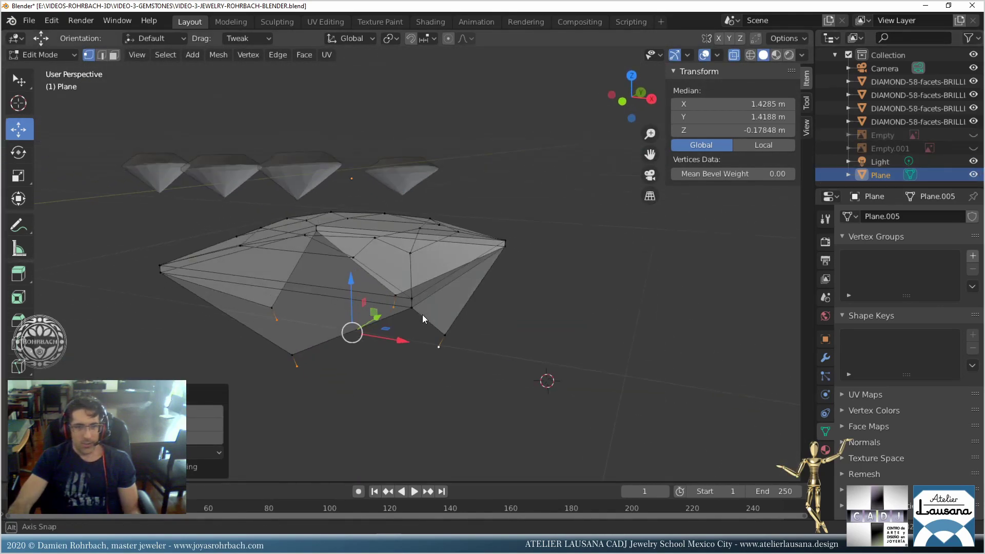
left_click(292, 355)
left_click(301, 374, "shift")
left_click(418, 313, "shift")
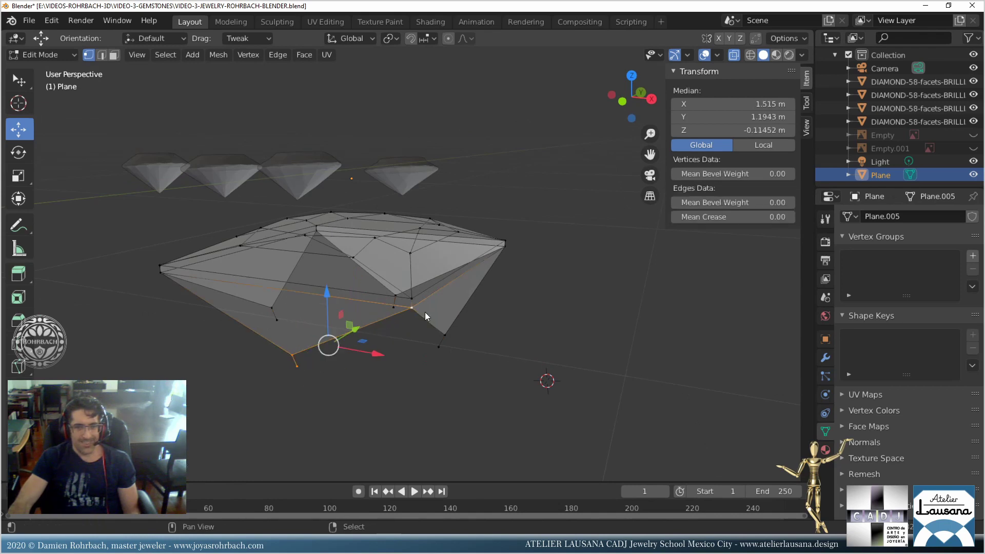
middle_click_drag(268, 348, 281, 347)
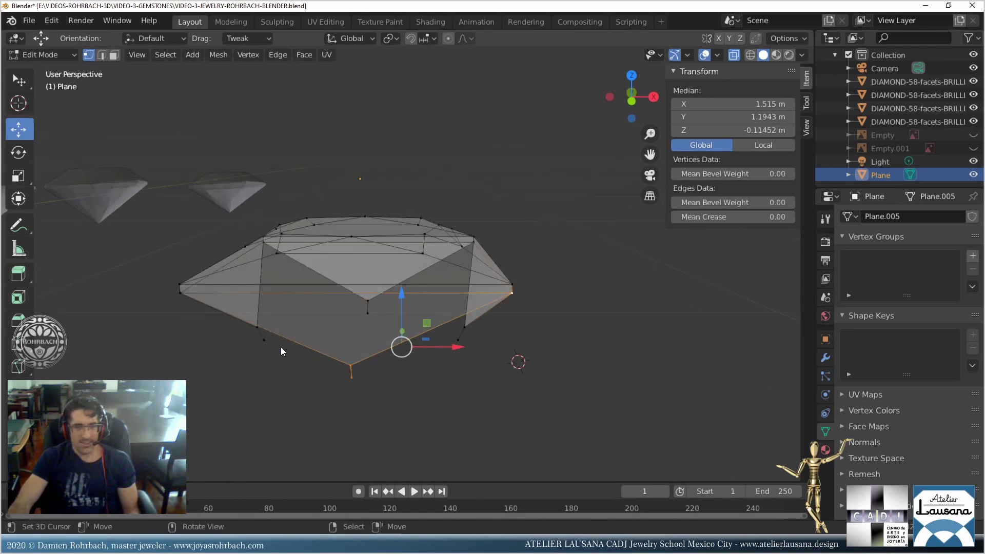
key("f")
Fill the narrow triangle from the +X/-Y girdle corner to the short vertical edge below the +X side.
middle_click_drag(536, 336, 480, 353)
left_click(436, 330)
left_click(378, 270, "shift")
left_click(429, 340, "shift")
key("f")
Fill the two narrow triangles from the +X/+Y girdle corner to the short edges below the +X and +Y sides.
right_click(382, 344)
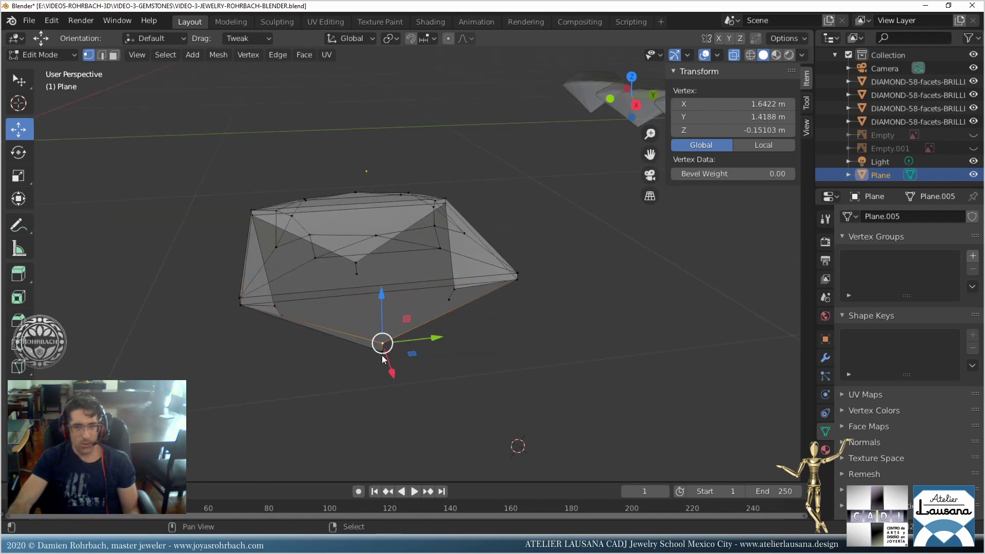
right_click(382, 354, "shift")
right_click(518, 282, "shift")
key("f")
middle_click_drag(541, 327, 437, 332)
right_click(480, 352, "shift")
right_click(374, 322)
middle_click_drag(374, 321, 405, 322)
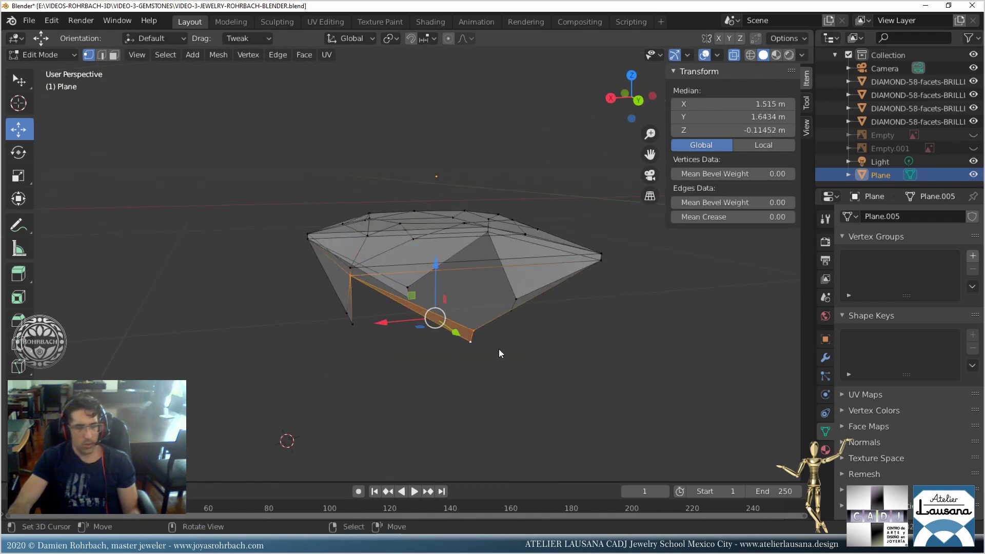
Fill the two narrow triangles from the -X/+Y girdle corner to the short edges below the +Y and -X sides.
middle_click_drag(499, 349, 550, 328)
left_click(453, 366)
right_click(452, 364, "shift")
right_click(479, 305, "shift")
key("f")
right_click(481, 305)
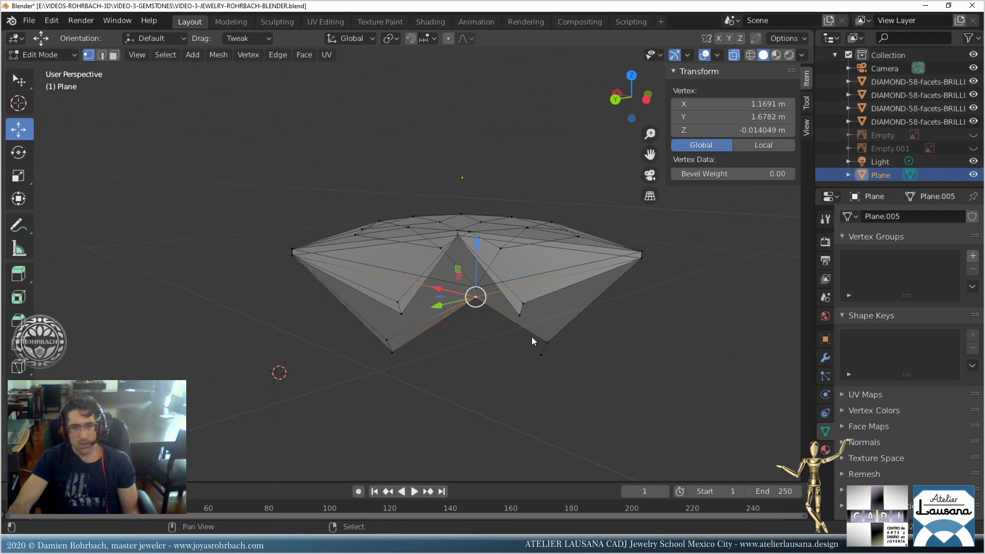
right_click(540, 340, "shift")
right_click(530, 358, "shift")
key("f")
Fill the two narrow triangles from the -X/-Y girdle corner to the adjacent short edges, and save the file.
mouse_move(552, 371)
middle_mouse_down()
mouse_move(533, 340)
mouse_move(523, 346)
mouse_move(545, 356)
mouse_move(537, 361)
middle_mouse_up()
right_click(427, 337)
right_click(429, 353, "shift")
right_click(560, 285, "shift")
key("f")
right_click(291, 280)
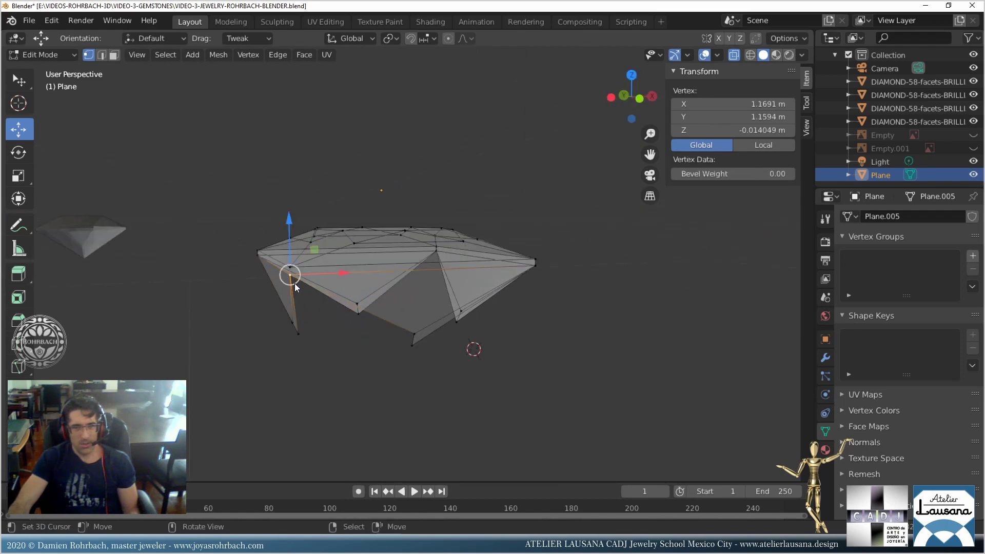
right_click(426, 337, "shift")
right_click(426, 346, "shift")
key("f")
key("ctrl+s")
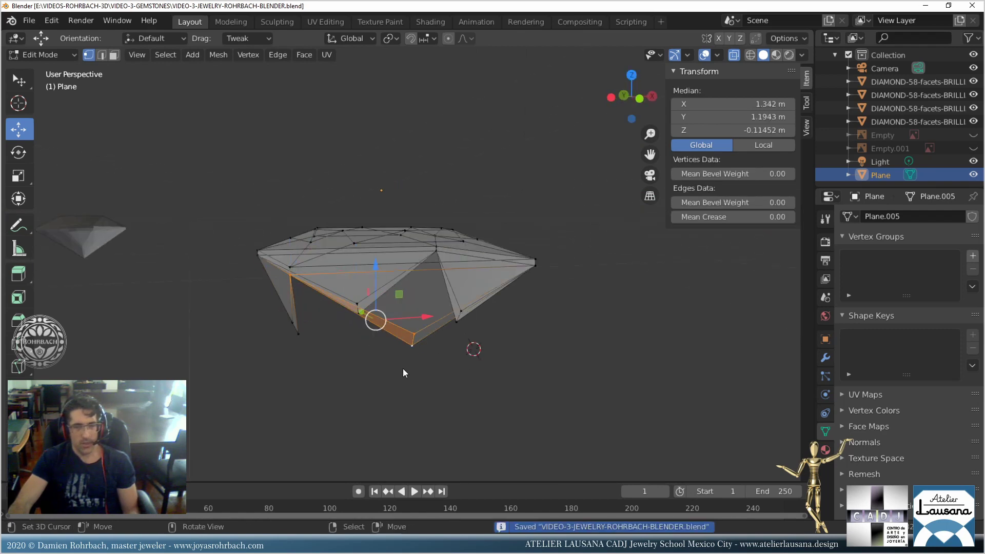
Extrude the four lowest pavilion vertices about 0.035 m straight down in Z and scale them slightly inward.
key("alt+a")
middle_click_drag(325, 348, 322, 352)
right_click(322, 325, "shift")
right_click(349, 319, "shift")
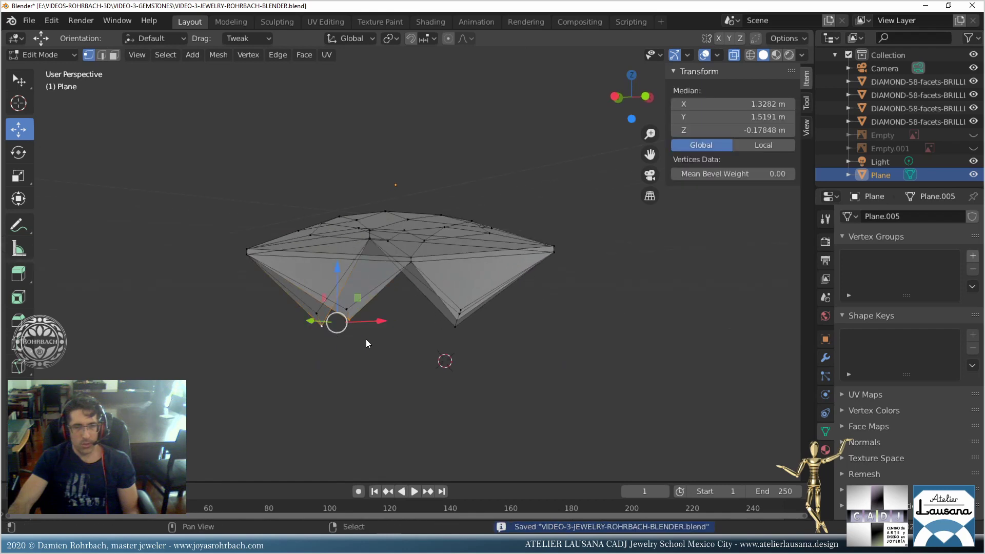
right_click(456, 326, "shift")
middle_click_drag(500, 329, 463, 340)
right_click(460, 334, "shift")
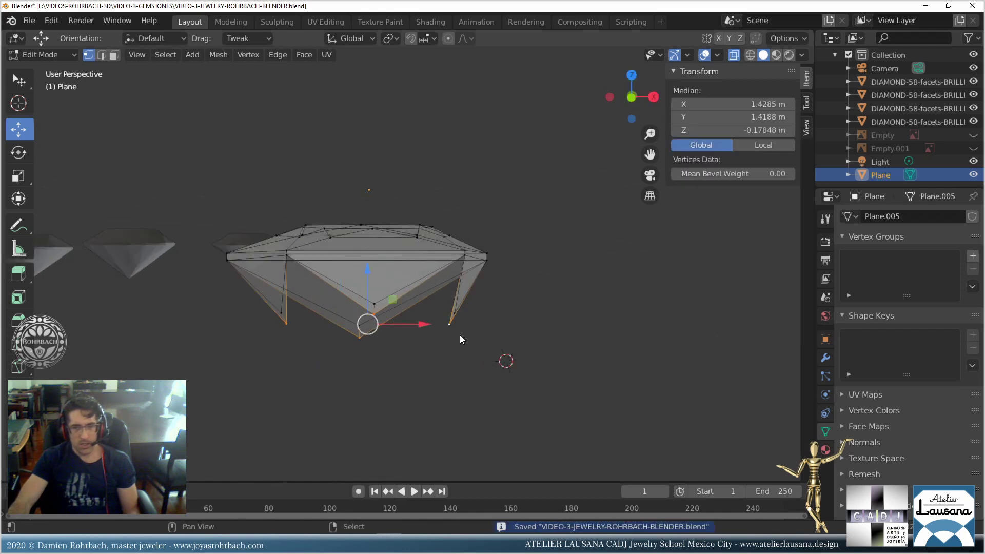
left_click(973, 135)
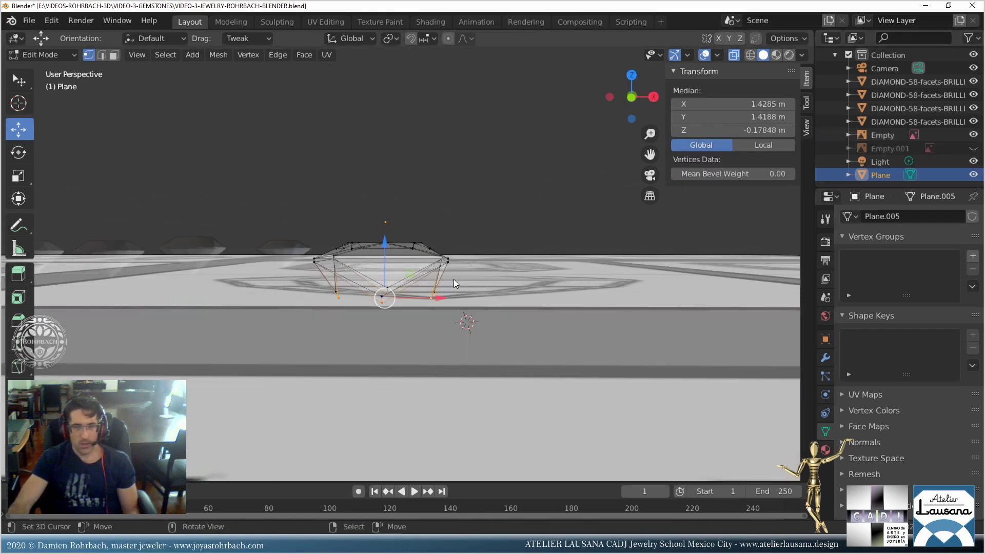
middle_click_drag(453, 279, 421, 318)
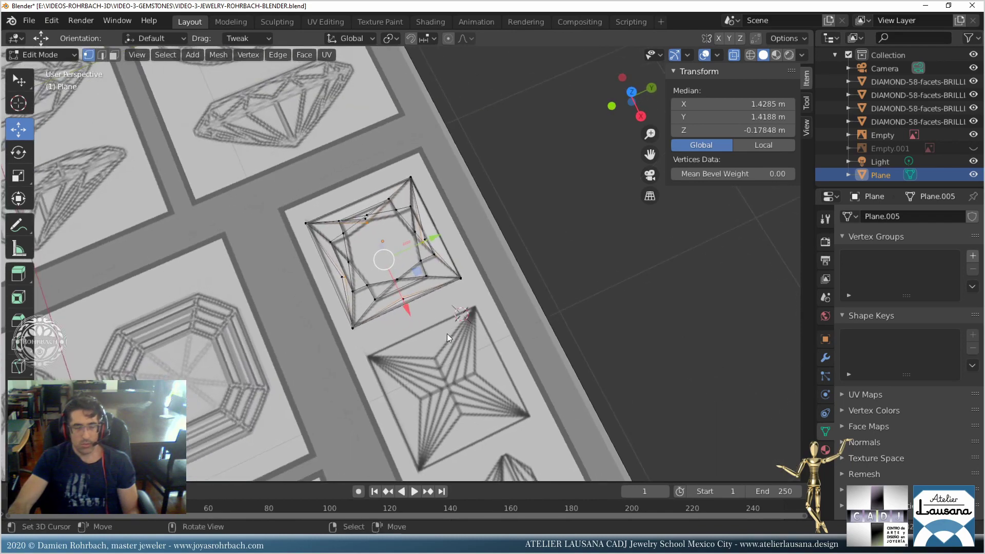
middle_click_drag(448, 312, 470, 280)
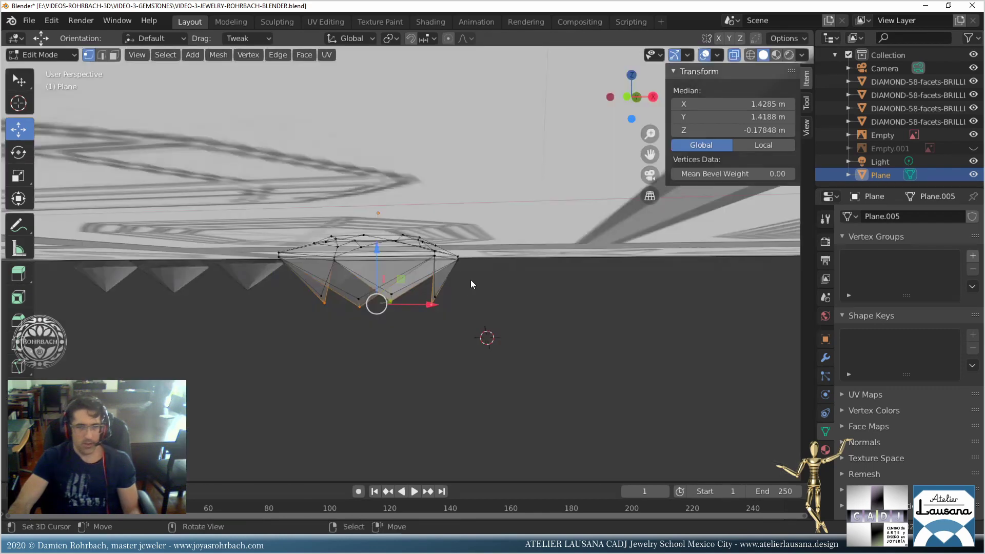
scroll(471, 280, "up", 2)
key("e")
key("z")
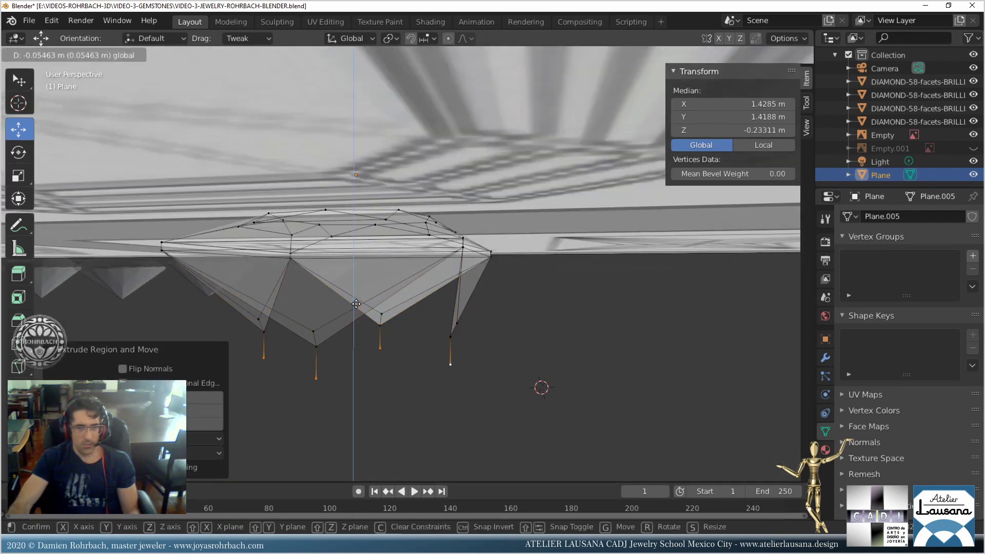
left_click(361, 292)
key("s")
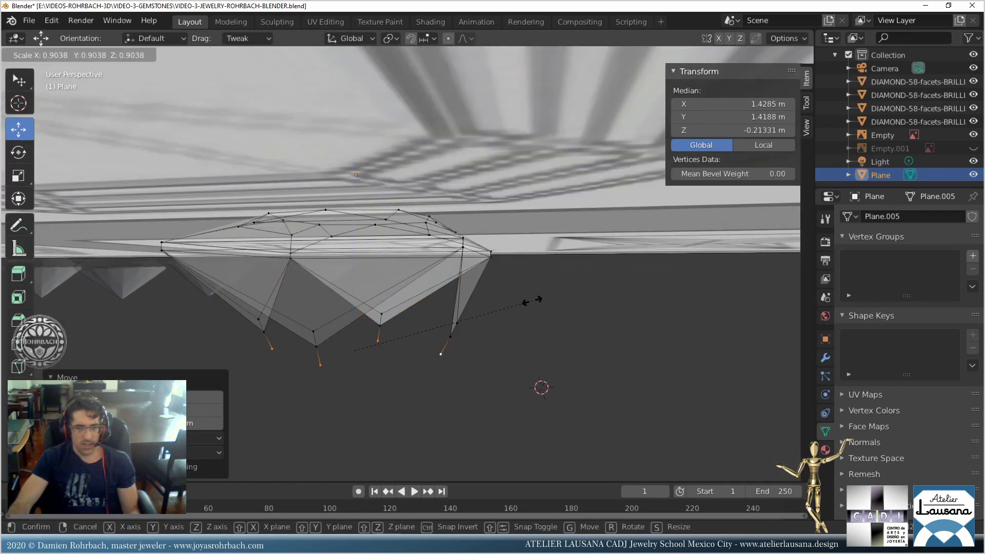
left_click(481, 326)
Hide the reference sheet and fill the two narrow triangles from the +X/-Y girdle corner to the new short edges below the -Y and +X sides.
left_click(328, 348)
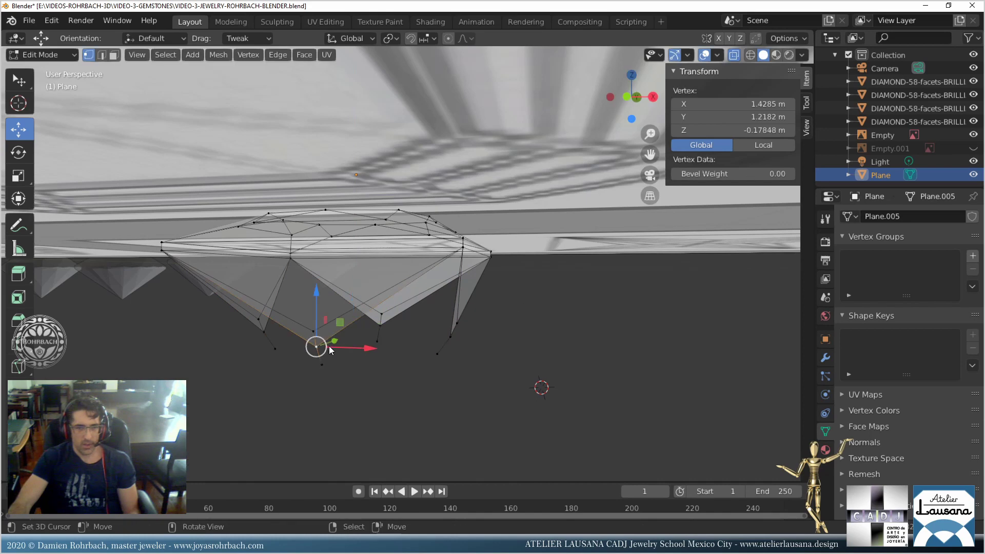
left_click(974, 135)
scroll(501, 312, "down", 2)
middle_click_drag(501, 312, 359, 304)
left_click(326, 307, "shift")
right_click(305, 359, "shift")
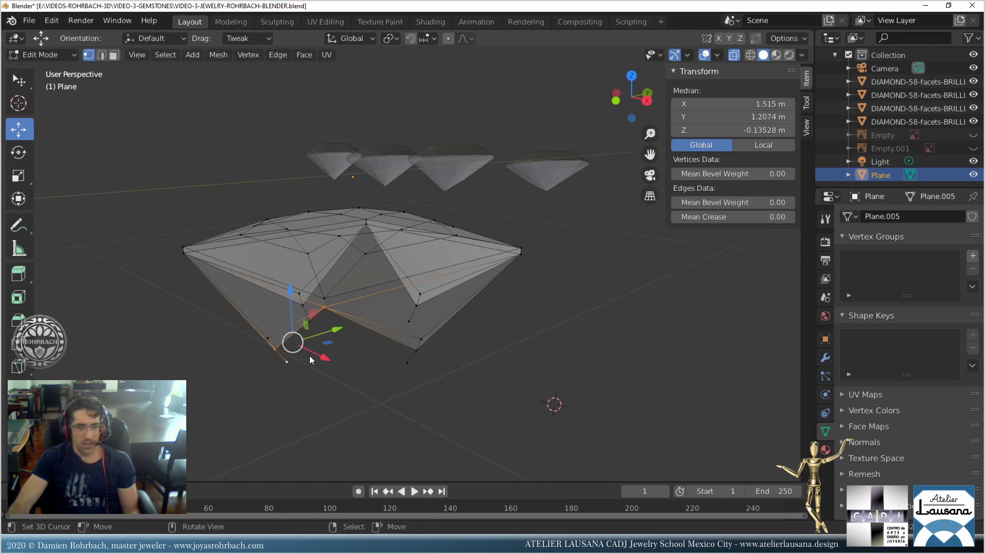
key("f")
right_click(327, 312)
right_click(405, 361, "shift")
right_click(417, 349, "shift")
key("f")
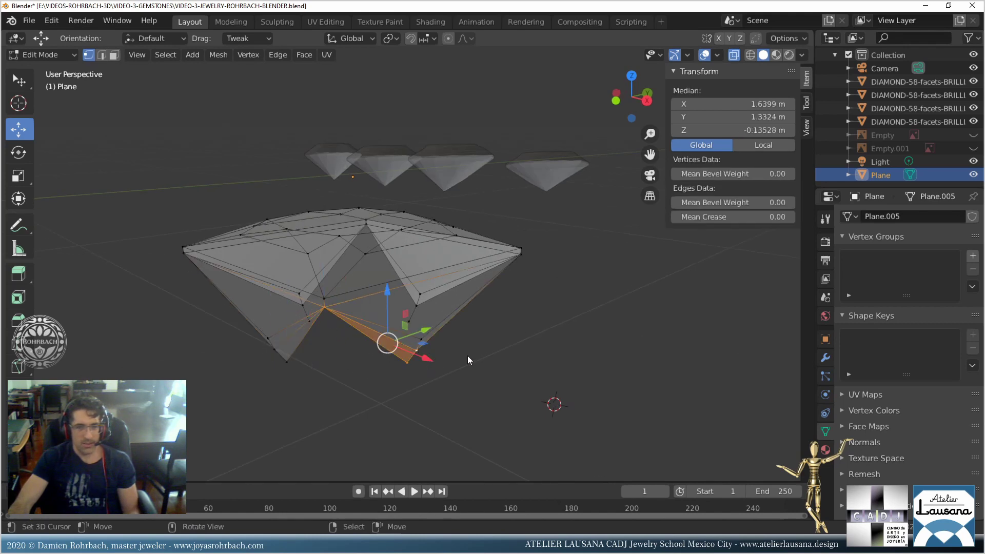
Fill the two narrow triangles from the +X/+Y girdle corner to the new short edges below the +X and +Y sides.
middle_click_drag(486, 355, 442, 350)
right_click(368, 345)
right_click(371, 356, "shift")
right_click(500, 273, "shift")
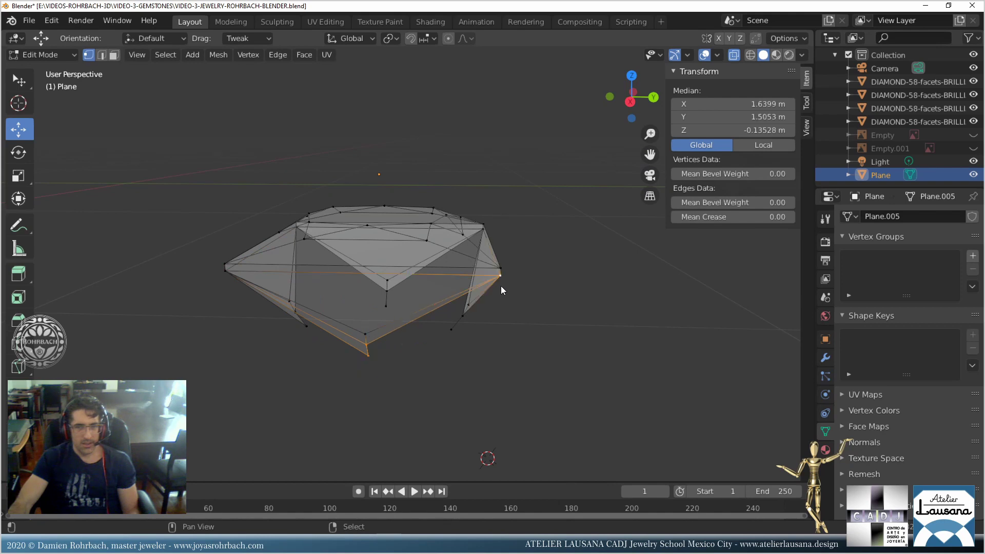
key("f")
middle_click_drag(509, 307, 543, 350)
right_click(402, 319)
right_click(454, 347, "shift")
right_click(449, 354, "shift")
key("f")
Fill the two narrow triangles from the -X/+Y girdle corner to the new short edges below the +Y and -X sides.
right_click(461, 348)
right_click(461, 359, "shift")
right_click(570, 303, "shift")
key("f")
right_click(458, 308)
right_click(516, 370, "shift")
key("f")
Fill the narrow triangle from the -X/-Y girdle corner to the new short edge below the -X side.
right_click(440, 377)
right_click(504, 365, "shift")
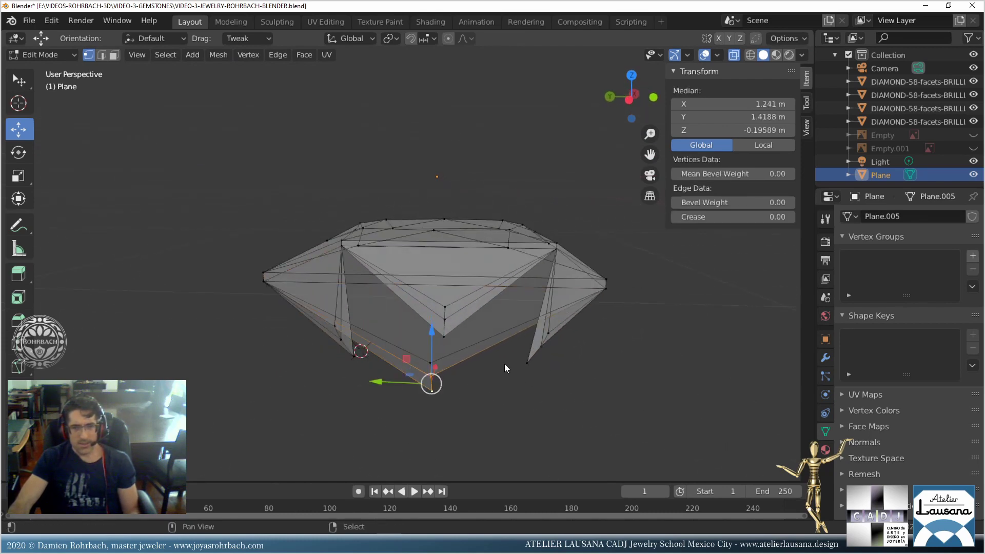
key("f")
Try to fill the last narrow triangle of this tier at the new short edge below the -Y side, and save the file.
middle_click_drag(617, 337, 569, 349)
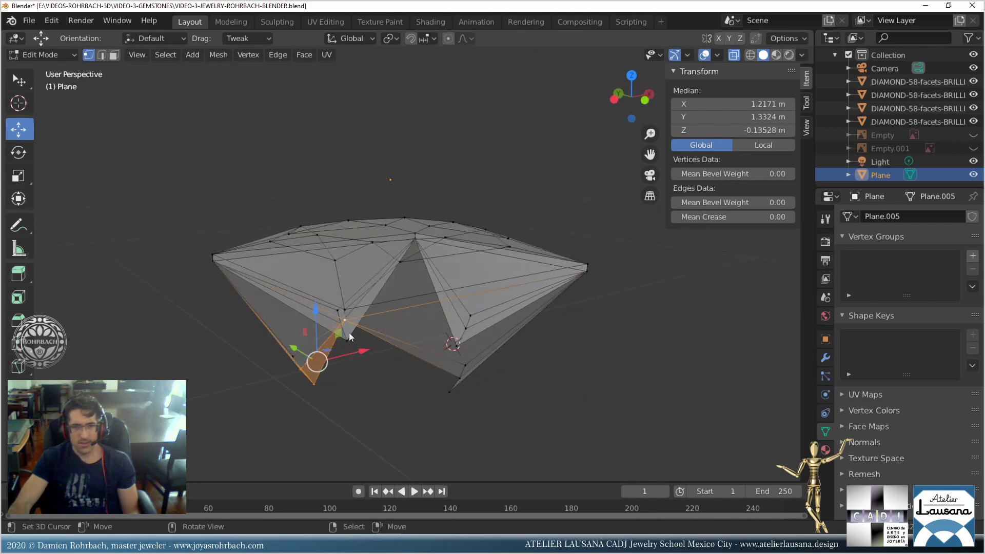
right_click(354, 336)
right_click(463, 389, "shift")
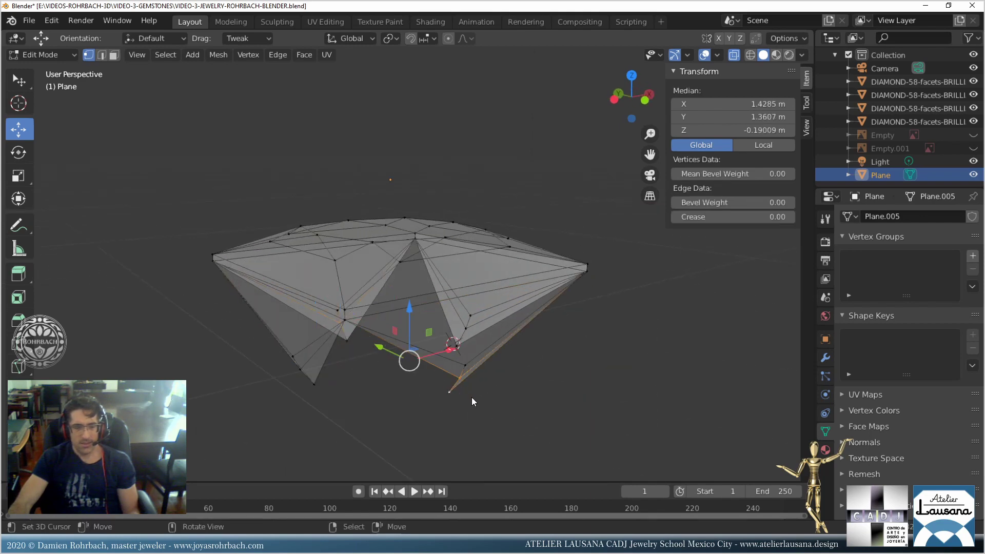
right_click(472, 397, "shift")
key("f")
scroll(472, 397, "down", 3)
middle_click_drag(472, 398, 488, 335)
key("ctrl+s")
Compare with the reference sheet, fill the narrow triangle from the -X/-Y girdle corner to the short edge below the -Y side, and save.
left_click(973, 134)
middle_click_drag(431, 298, 475, 328)
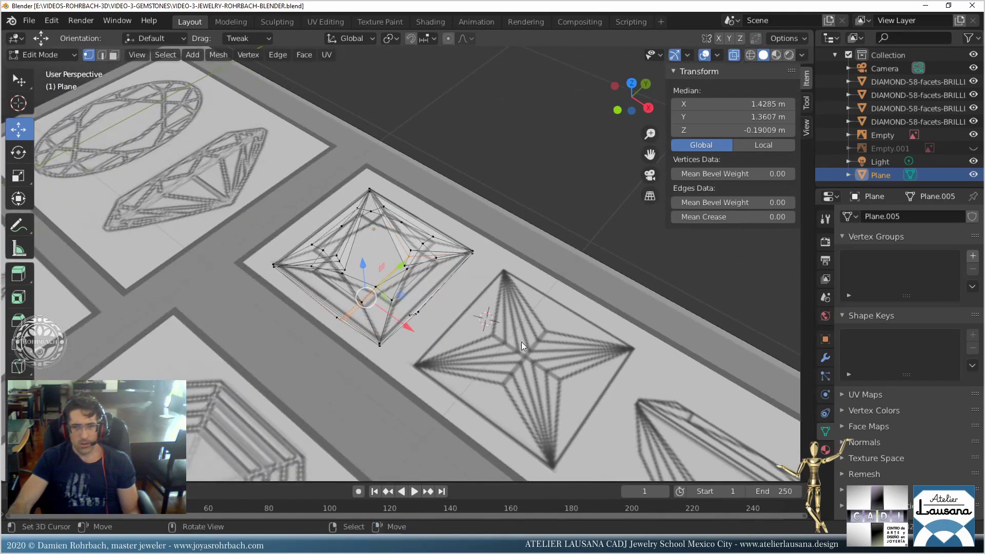
middle_click_drag(525, 346, 595, 298)
left_click(413, 337, "shift")
left_click(367, 334)
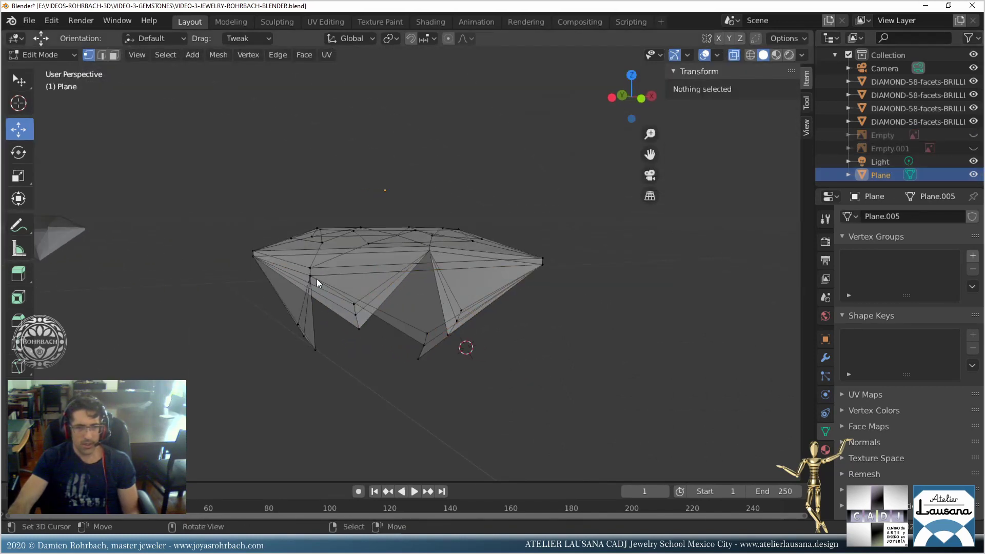
left_click(312, 277)
left_click(430, 353, "shift")
left_click(433, 359, "shift")
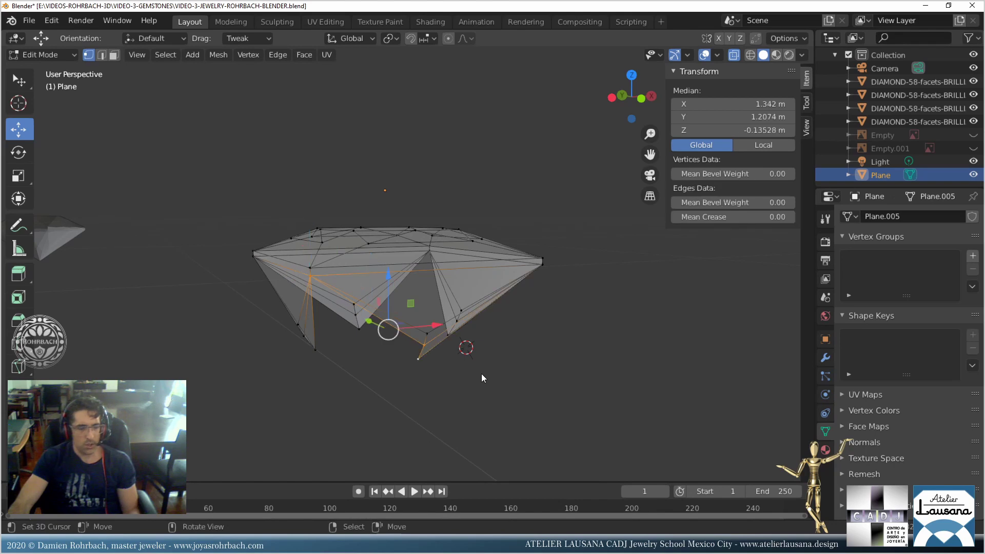
middle_click_drag(482, 373, 416, 296)
key("ctrl+s")
Extrude the four lowest pavilion vertices about 0.048 m straight down in Z.
left_click(368, 340)
left_click(416, 297, "shift")
left_click(513, 318, "shift")
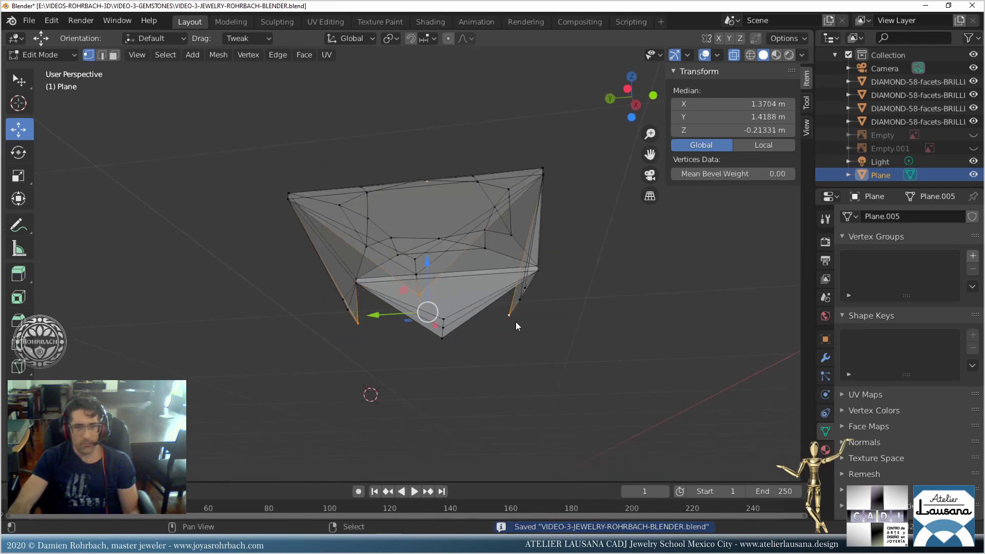
middle_click_drag(515, 322, 439, 347)
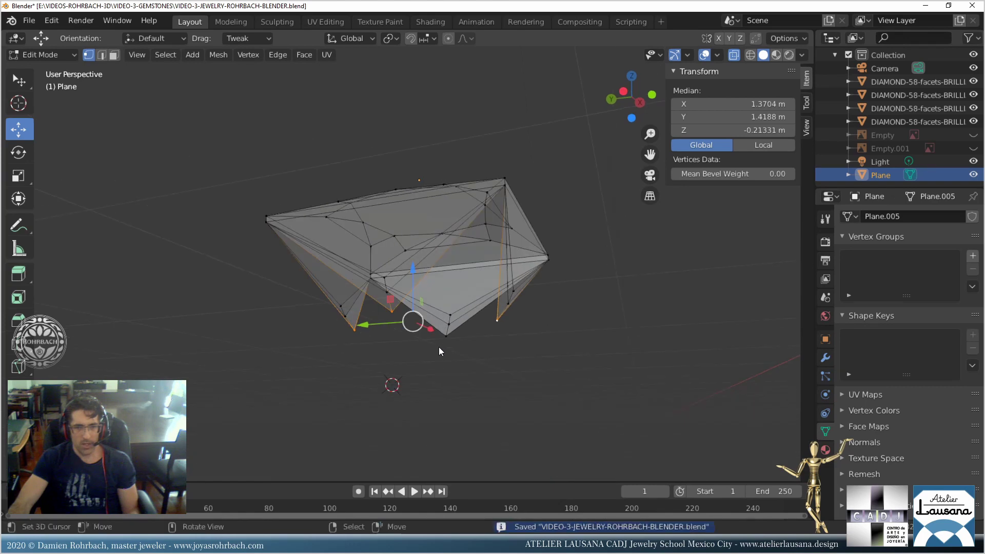
key("e")
left_click(540, 337)
left_click_drag(425, 279, 439, 305)
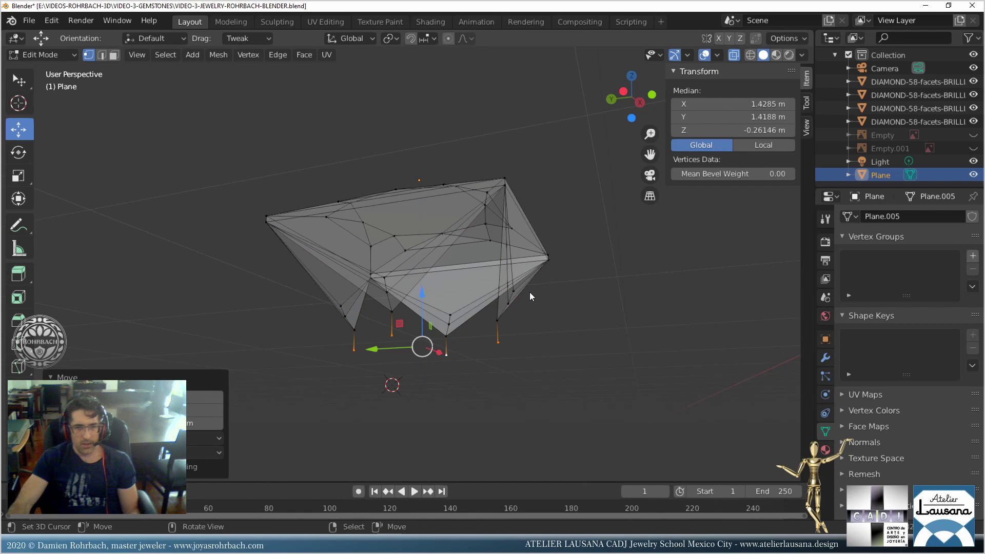
Merge the four extruded vertices at their center and lower the resulting culet point to about Z -0.293 m.
scroll(530, 293, "down", 1)
scroll(531, 296, "up", 1)
left_click(193, 56)
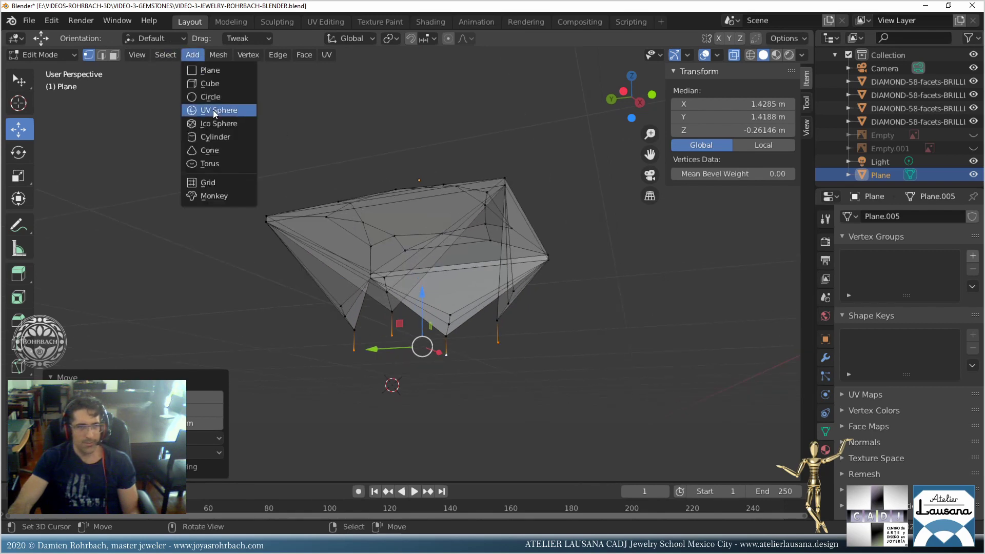
left_click(218, 55)
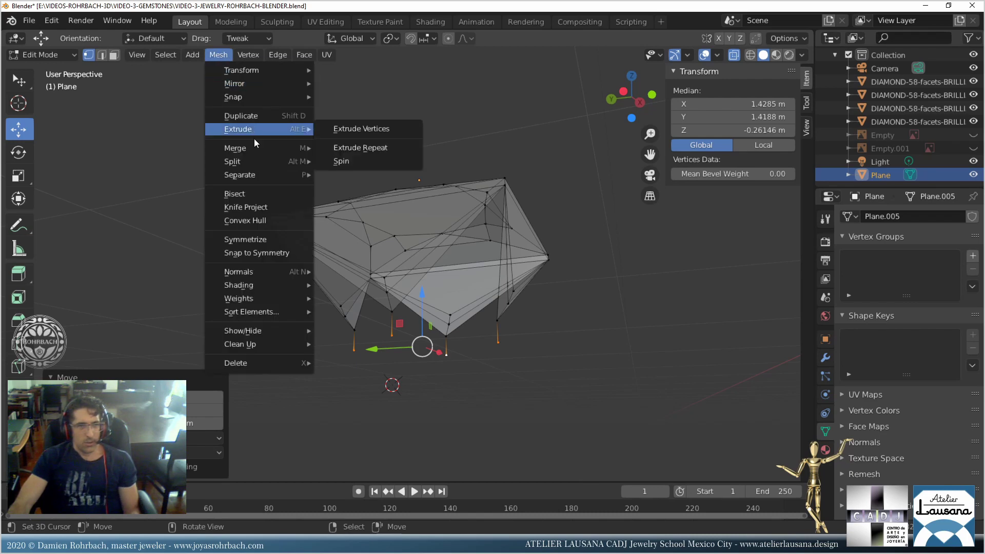
mouse_move(263, 148)
left_click(355, 171)
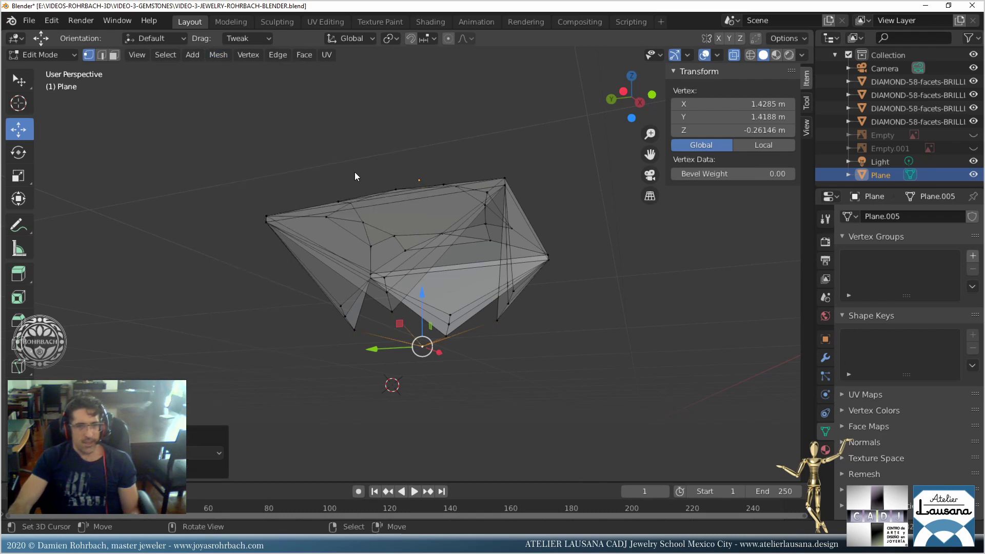
middle_click_drag(399, 250, 443, 300)
left_click_drag(436, 294, 430, 306)
middle_click_drag(430, 306, 469, 269)
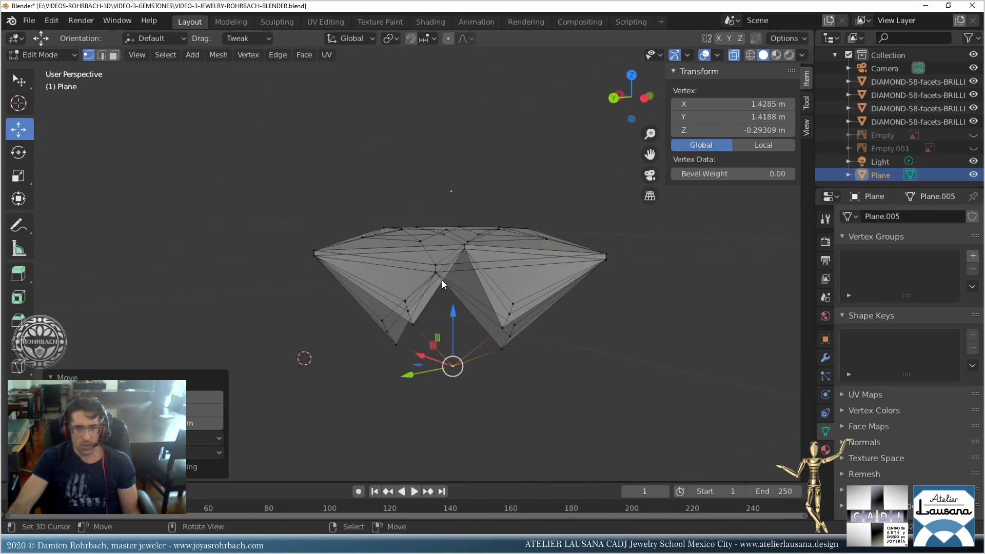
Fill the two four-sided facets running from the culet to the -X/+Y and -X/-Y girdle corners.
scroll(442, 281, "up", 1)
left_click(443, 278, "shift")
left_click(396, 362, "shift")
left_click(517, 374, "shift")
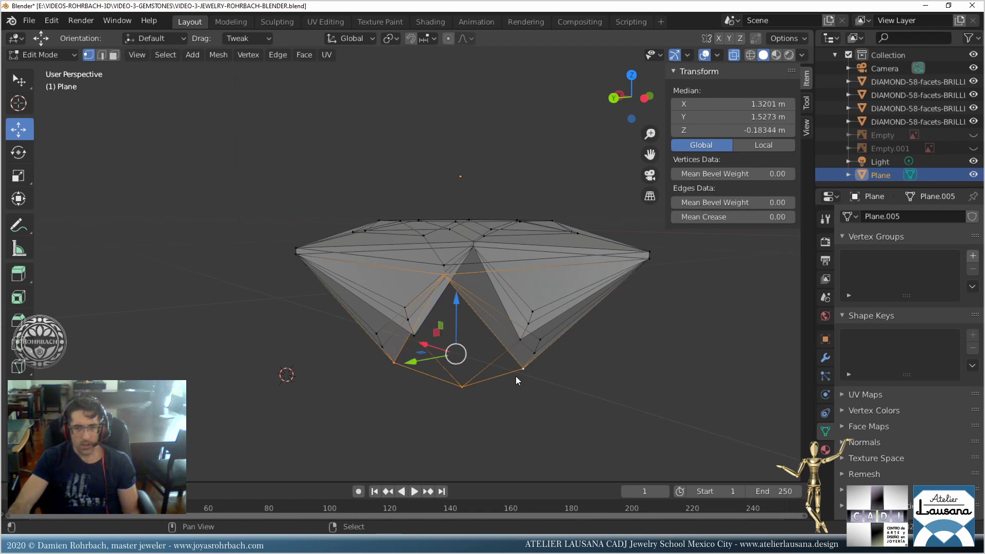
middle_click_drag(564, 371, 470, 363)
left_click(410, 354)
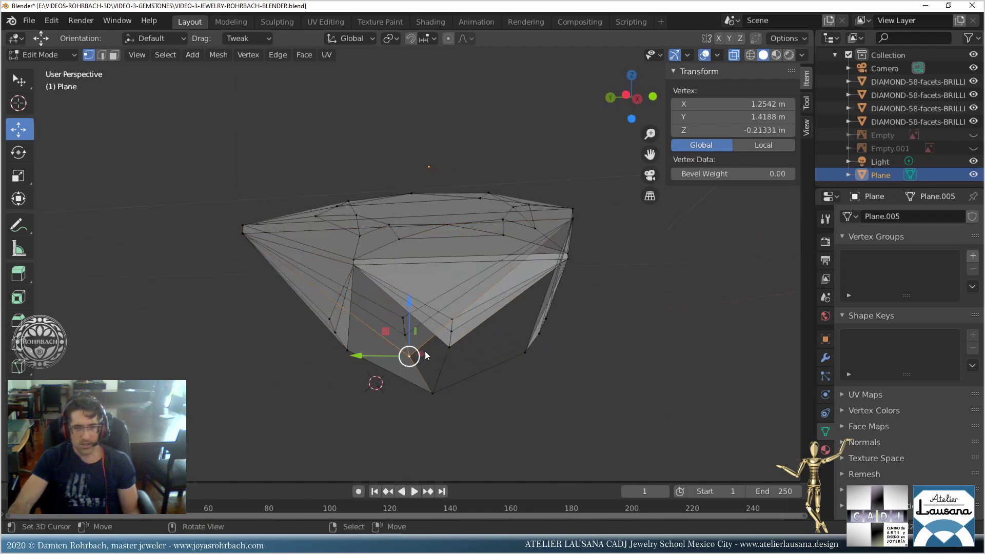
left_click(570, 220, "shift")
left_click(525, 352, "shift")
left_click(433, 393, "shift")
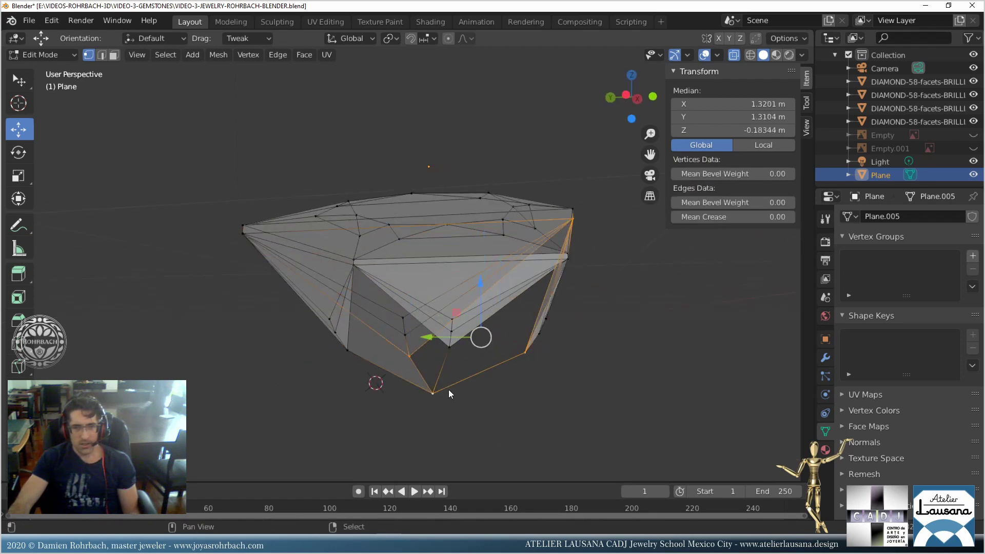
middle_click_drag(519, 389, 392, 366)
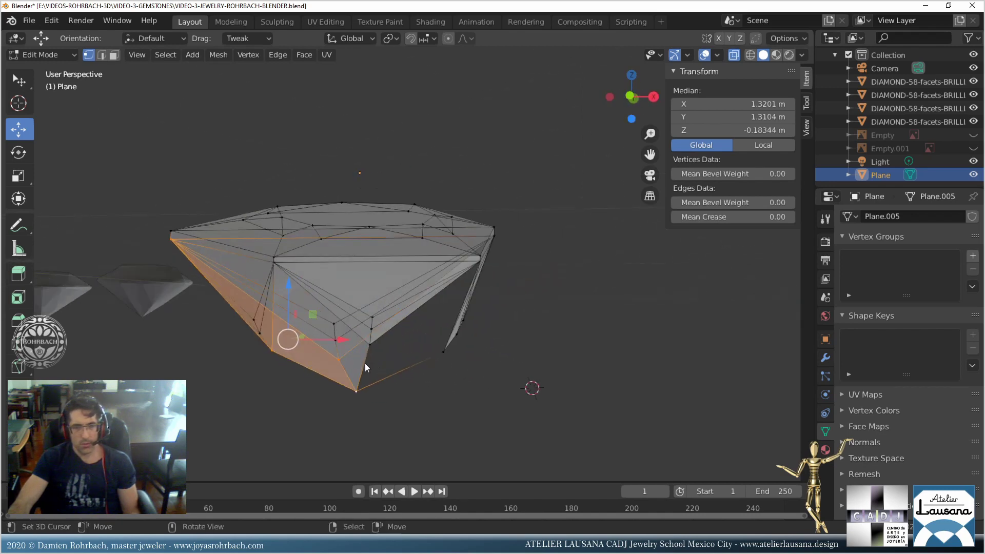
Fill the four-sided facet running from the culet to the +X/-Y girdle corner.
right_click(342, 361)
right_click(492, 241, "shift")
right_click(353, 394, "shift")
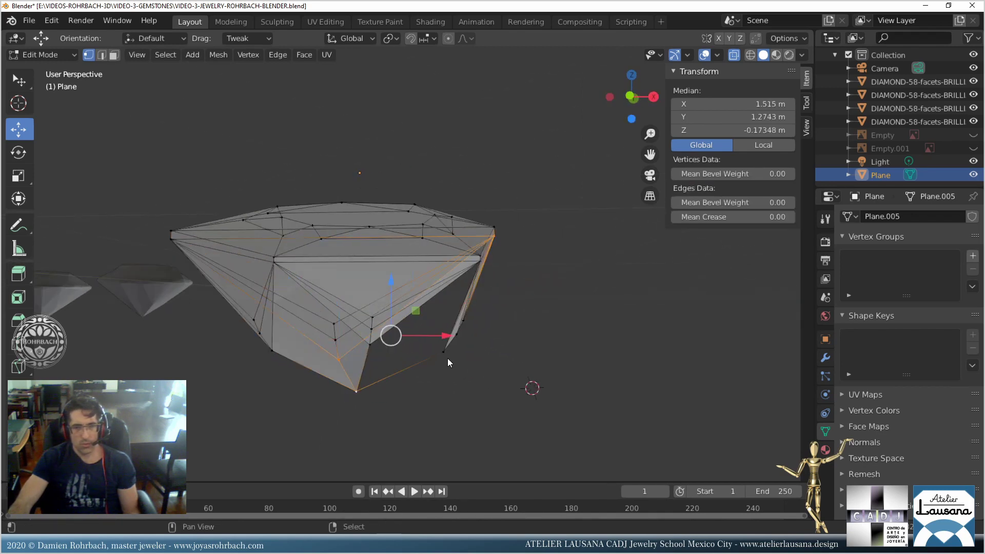
right_click(445, 355, "shift")
key("f")
middle_click_drag(521, 330, 425, 277)
right_click(367, 284)
right_click(320, 205, "shift")
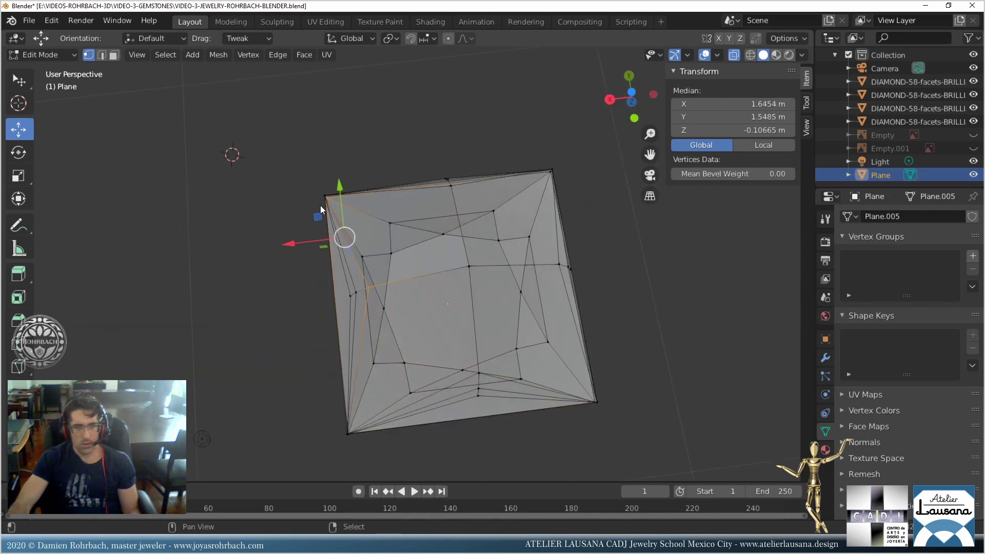
right_click(354, 195, "shift")
middle_click_drag(354, 195, 379, 247)
key("alt+a")
middle_click_drag(283, 229, 505, 260)
right_click(522, 270)
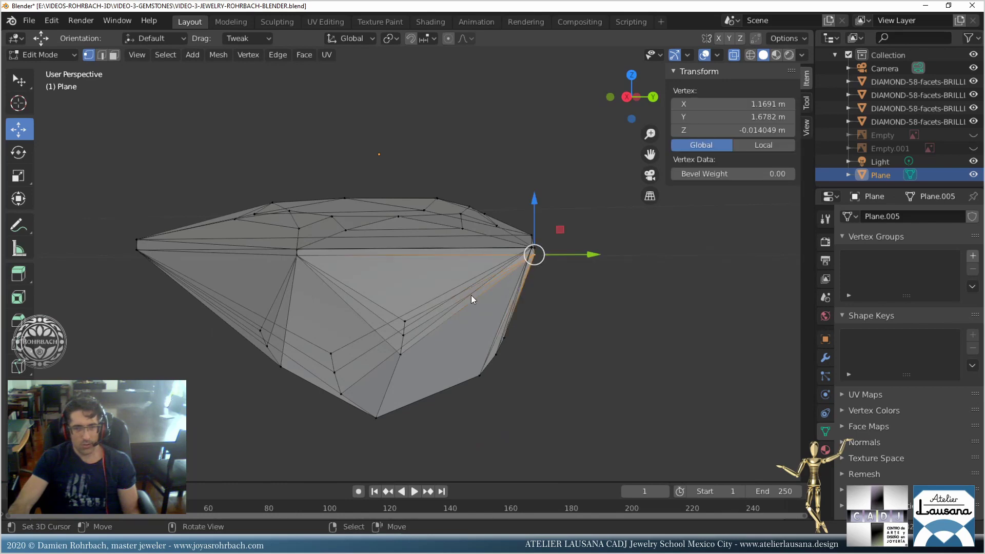
key("alt+a")
Fill the last four-sided facet from the culet to the +X/+Y girdle corner, and save the file.
middle_click_drag(471, 294, 448, 309)
right_click(446, 318)
middle_click_drag(433, 343, 414, 341)
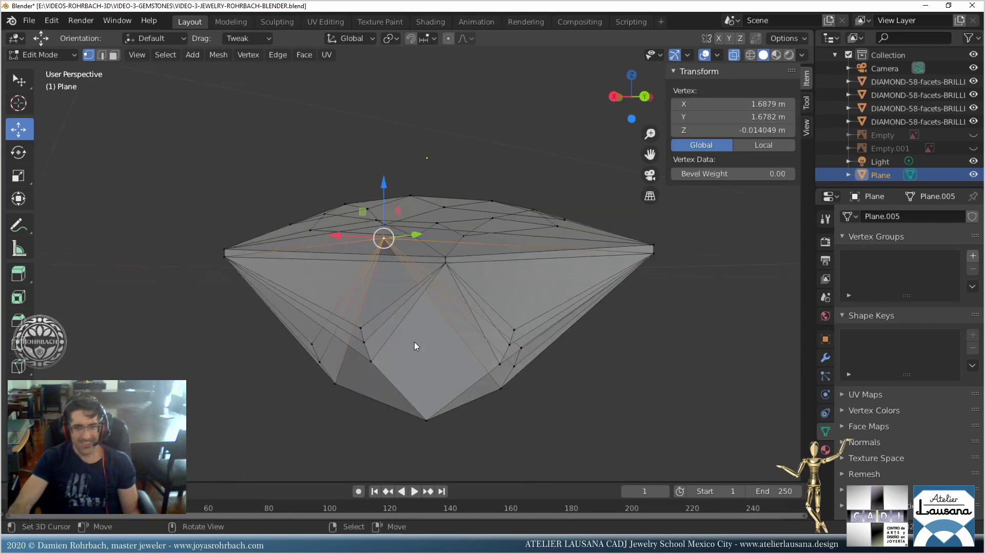
right_click(336, 382, "shift")
right_click(439, 411, "shift")
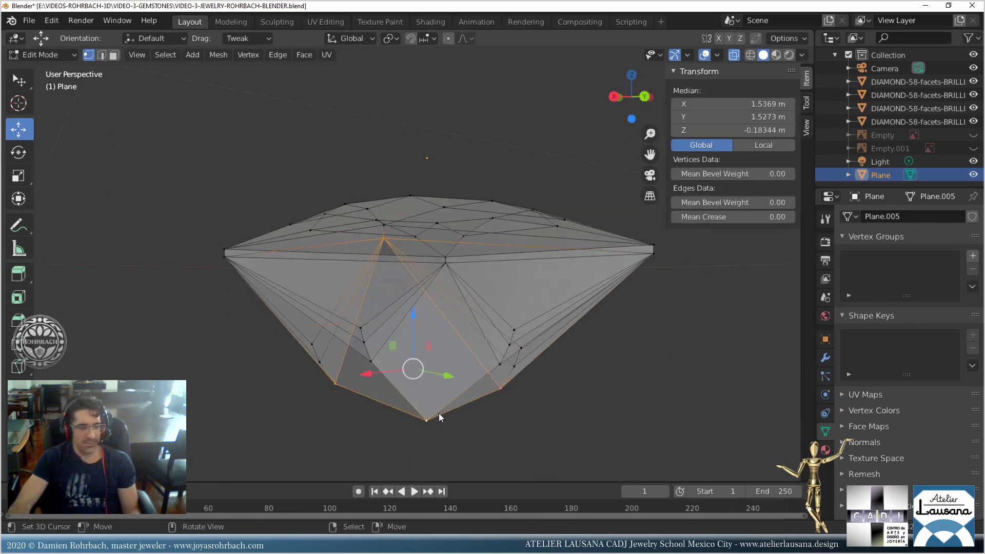
scroll(438, 413, "down", 4)
middle_click_drag(442, 359, 454, 285)
key("ctrl+s")
Leave Edit Mode, show the upright reference sheet and hide the horizontal one.
key("alt+z")
left_click(973, 135)
key("Tab")
left_click(973, 149)
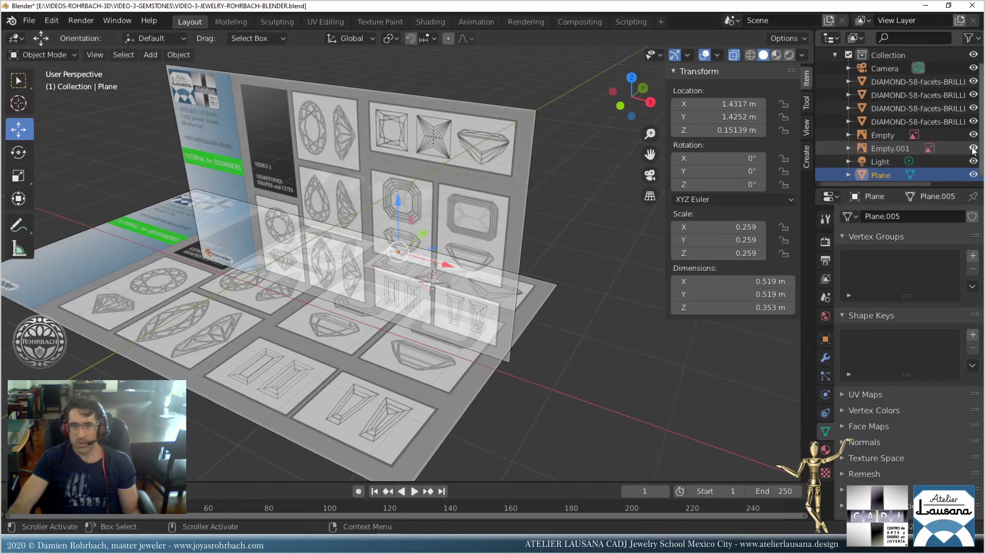
left_click(973, 135)
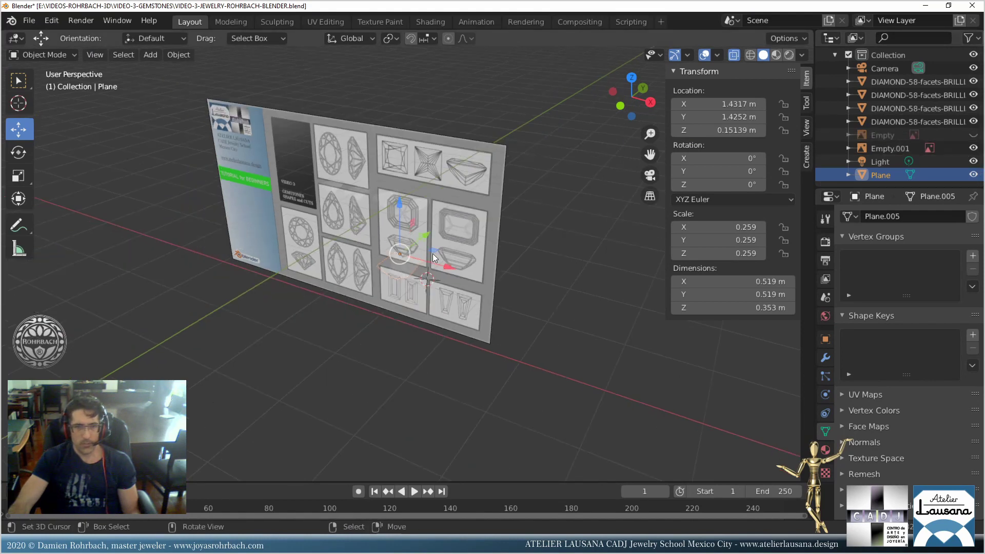
Move the upright reference sheet in front view to about X -0.575 m, Z -1.064 m, so the square cut's side view overlays the gem.
left_click(455, 233)
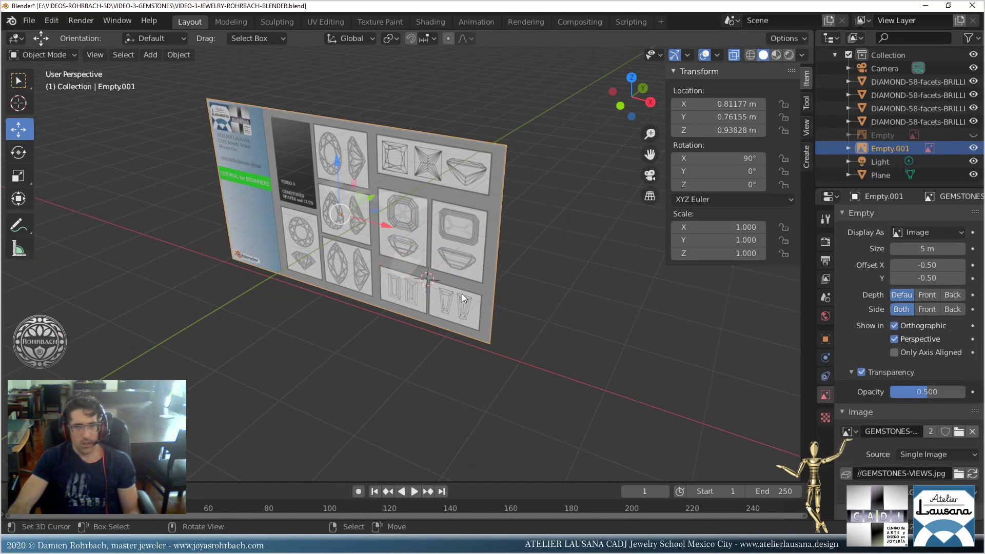
key("KP_3")
key("KP_1")
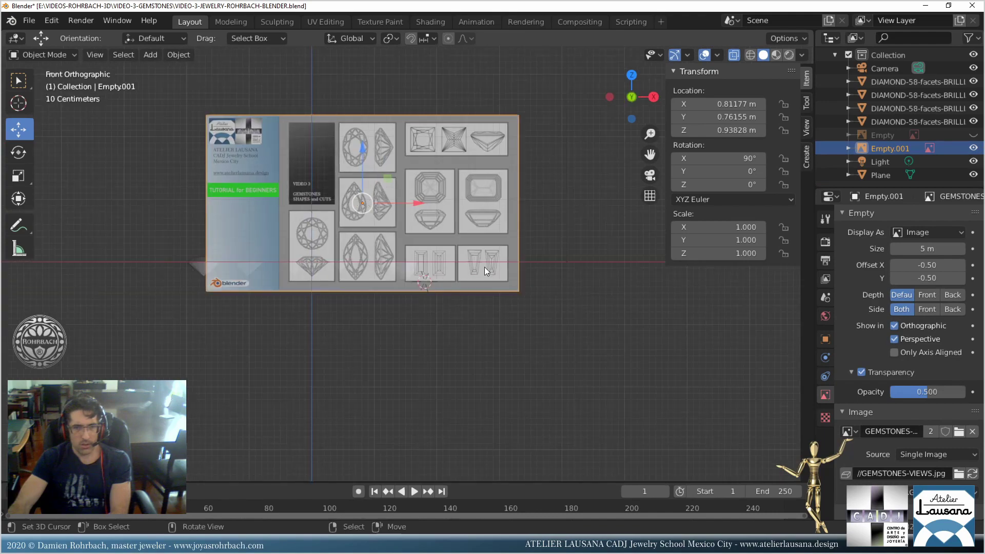
scroll(484, 267, "up", 4)
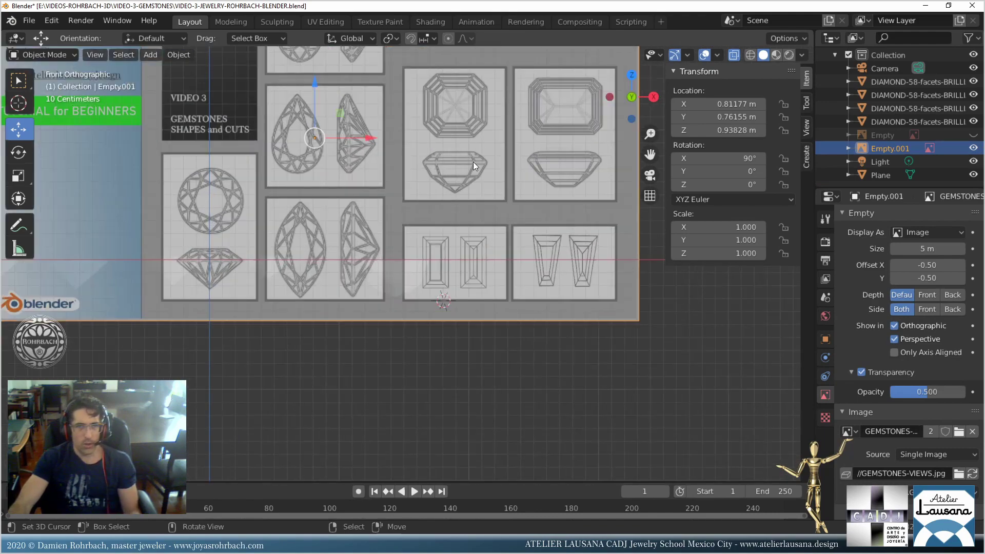
scroll(475, 148, "down", 3)
key("g")
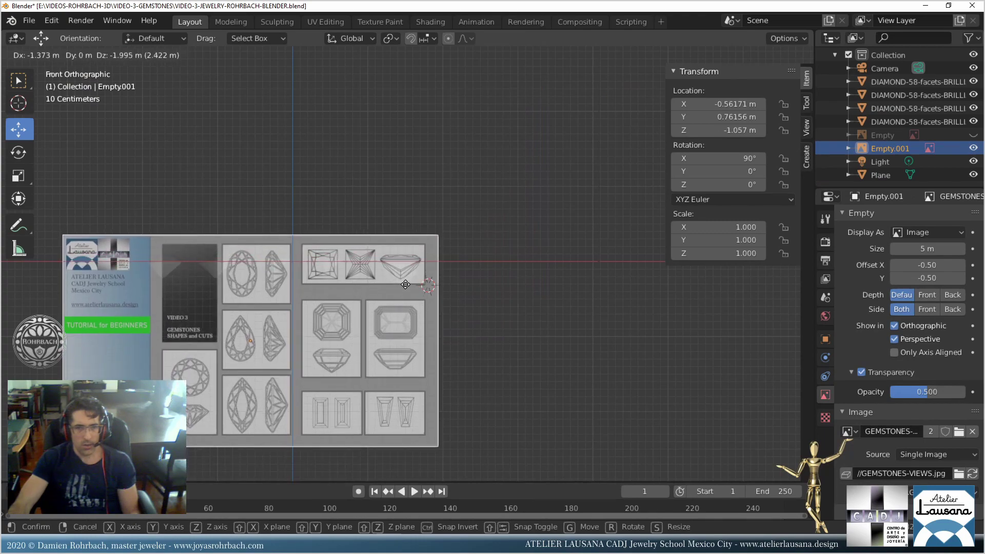
left_click(405, 286)
Lower the upright reference sheet about 0.029 m along Z so its drawn girdle lines up with the gem's girdle.
scroll(404, 285, "up", 10)
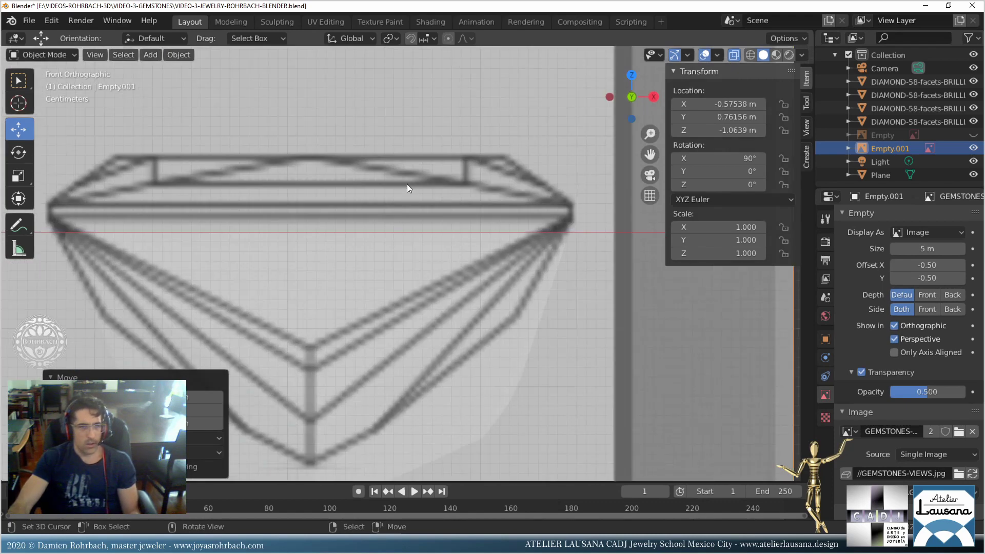
key("g")
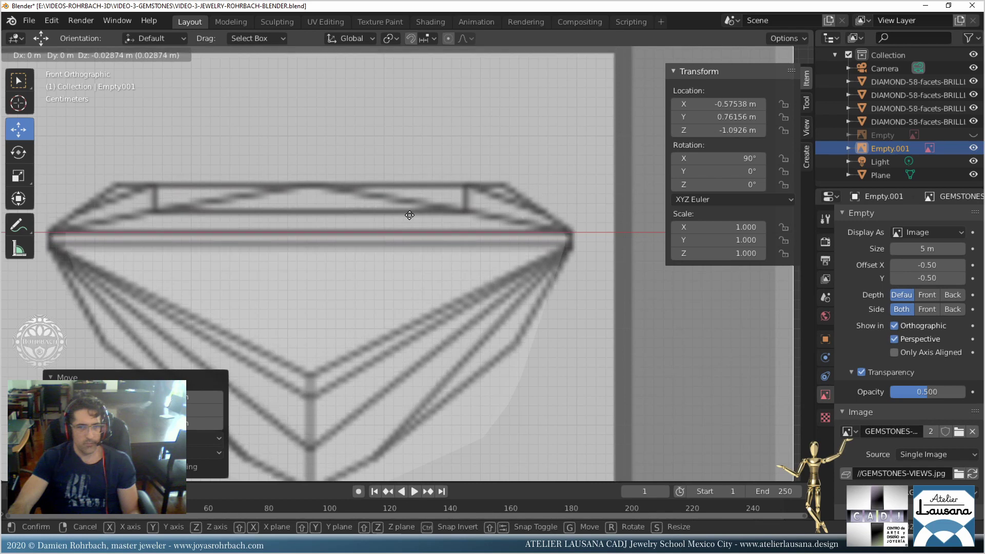
left_click(410, 214)
scroll(436, 246, "down", 4)
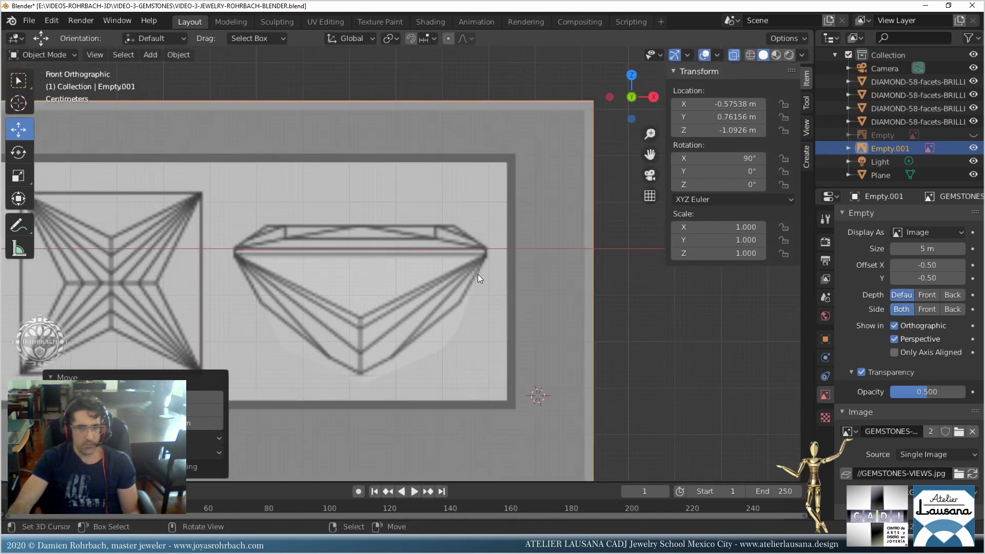
Move the upright reference sheet along Y to about 2.99 m, behind the square-cut gem, and return to front view.
left_click(454, 334)
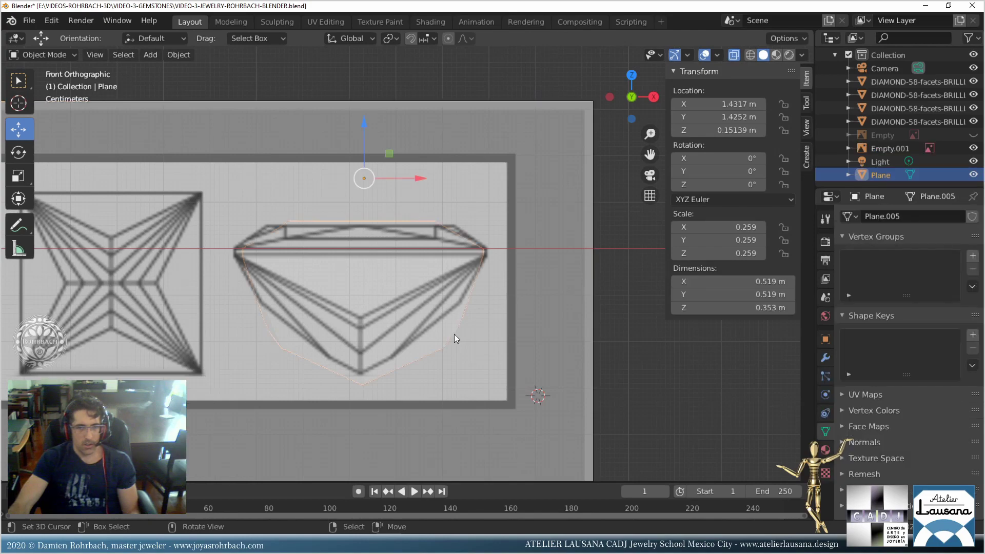
scroll(454, 334, "down", 3)
middle_click_drag(454, 334, 426, 248)
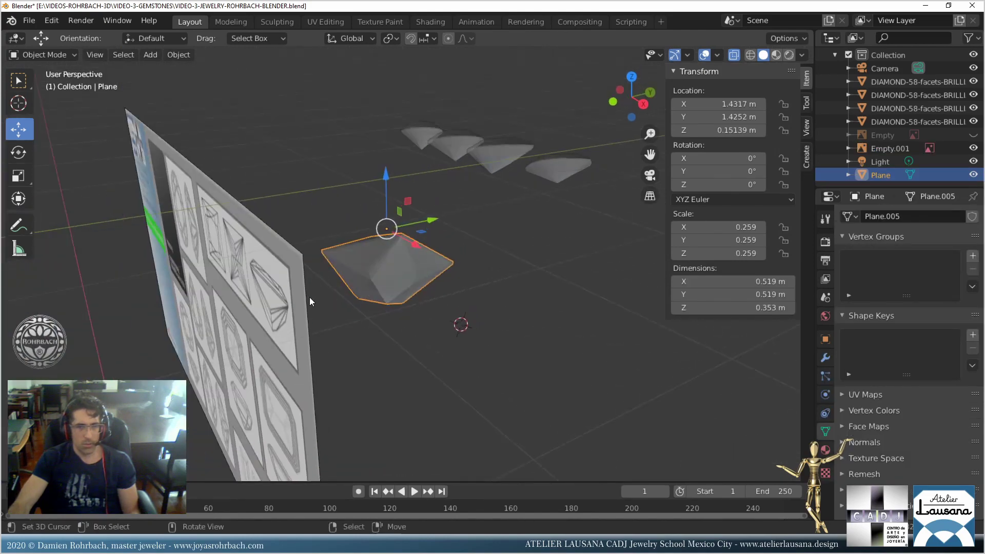
left_click(243, 298)
key("g")
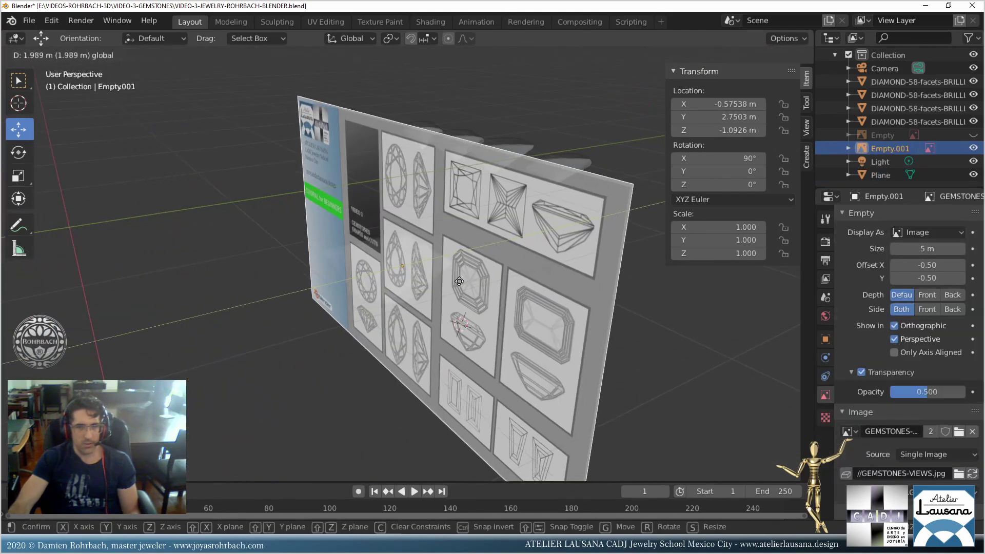
left_click(411, 316)
key("KP_1")
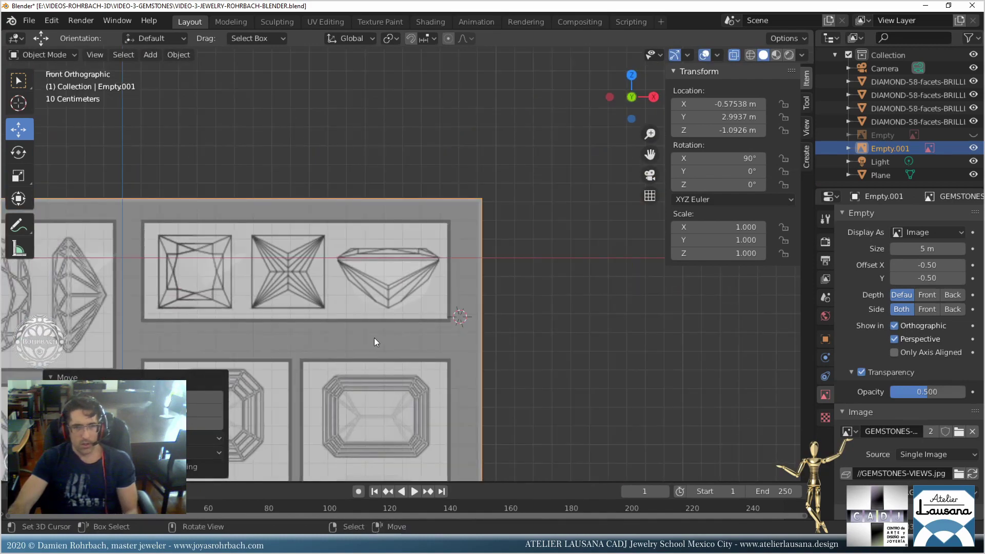
scroll(374, 338, "down", 3)
middle_click_drag(374, 337, 374, 220)
scroll(405, 269, "down", 2)
key("KP_1")
scroll(381, 262, "up", 2)
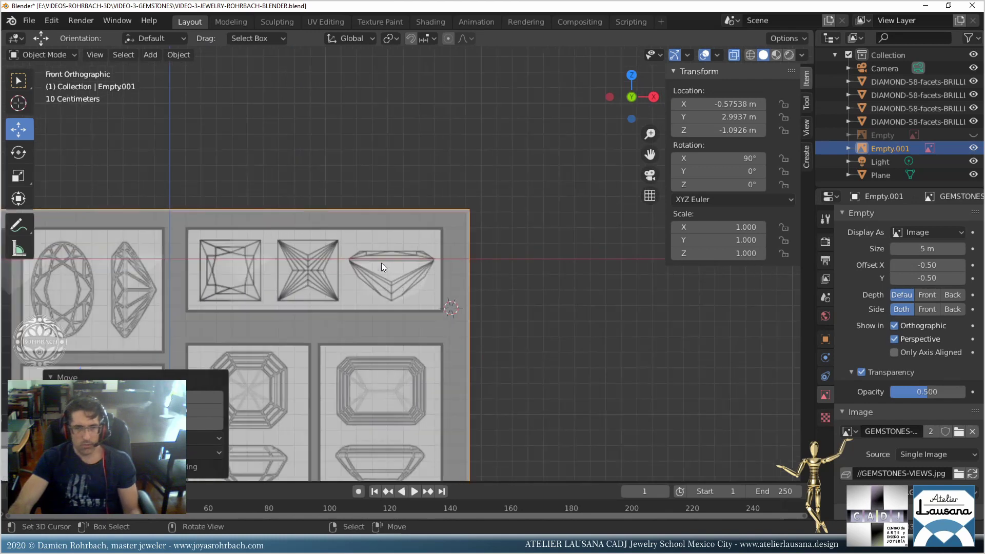
Enter Edit Mode on the square-cut gem and clear the current mesh selection.
left_click(380, 263)
scroll(439, 230, "up", 2)
key("Tab")
scroll(433, 239, "up", 2)
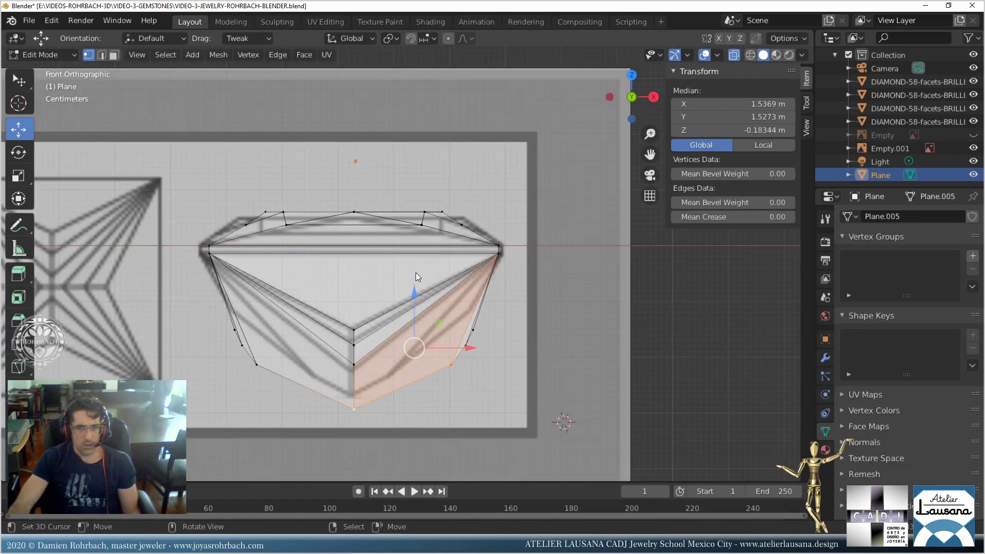
middle_click_drag(416, 273, 444, 239, "shift")
key("alt")
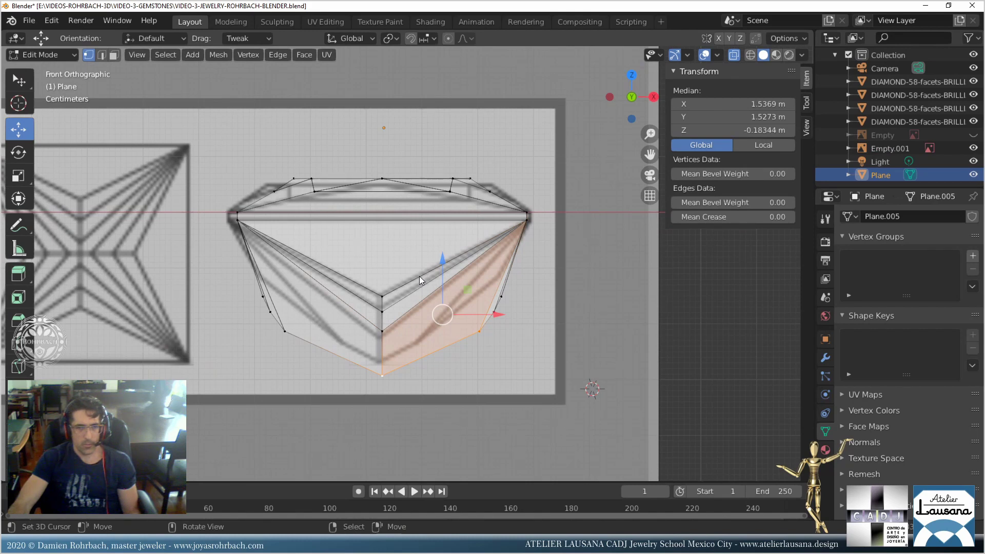
key("alt+a")
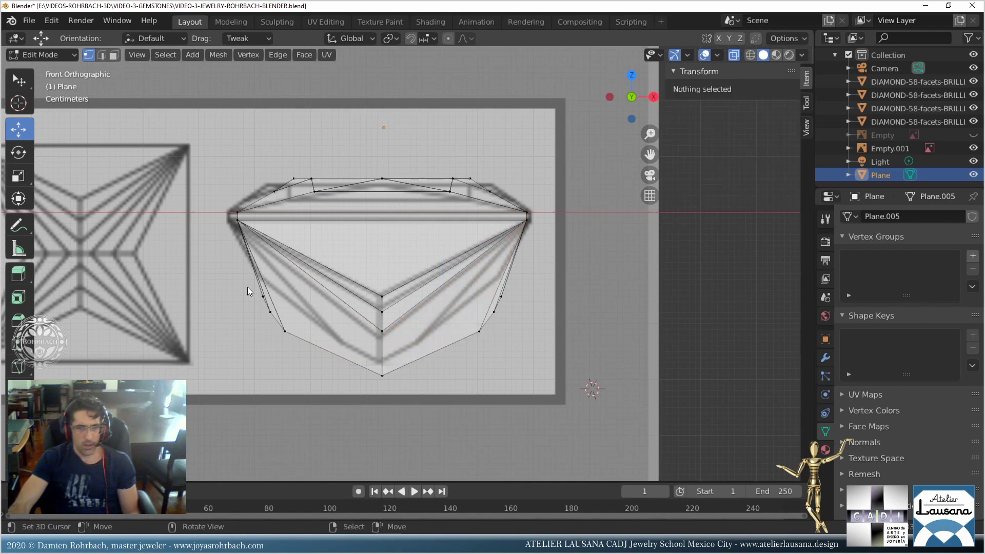
Select the four midside vertices of the uppermost pavilion tier and move them vertically to about Z -0.146 m to match the drawing.
middle_click_drag(247, 287, 397, 271)
mouse_move(373, 277)
middle_mouse_down()
mouse_move(342, 274)
mouse_move(374, 294)
mouse_move(377, 277)
middle_mouse_up()
left_click(379, 267)
left_click(339, 297, "shift")
key("alt+a")
left_click(375, 273)
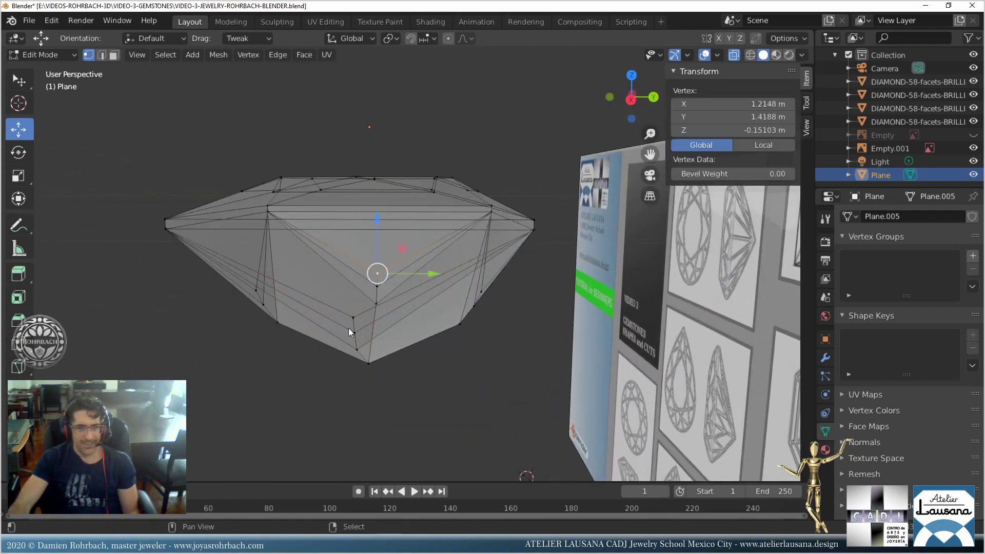
left_click(353, 316, "shift")
left_click(255, 290, "shift")
middle_click_drag(554, 261, 441, 259)
right_click(439, 299, "shift")
key("KP_1")
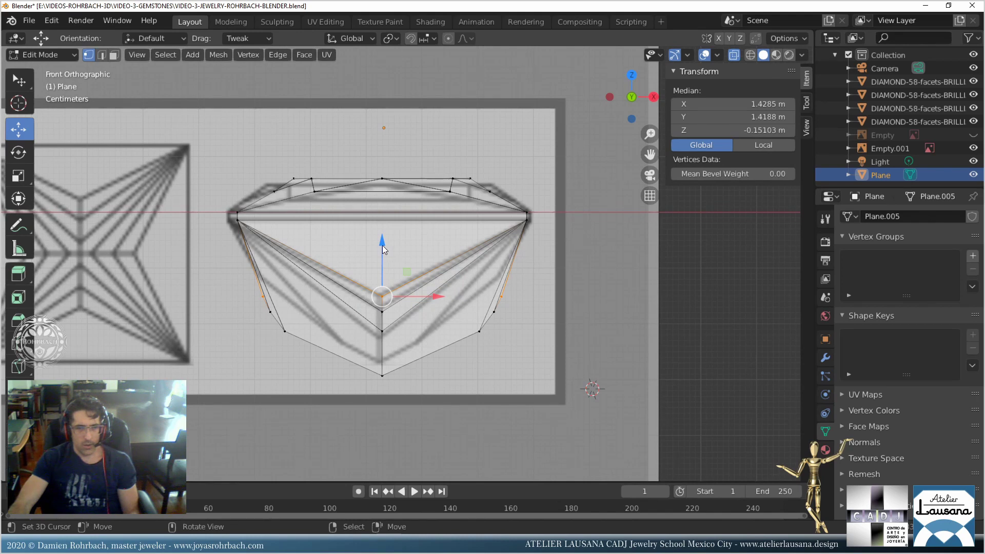
left_click_drag(382, 247, 384, 228)
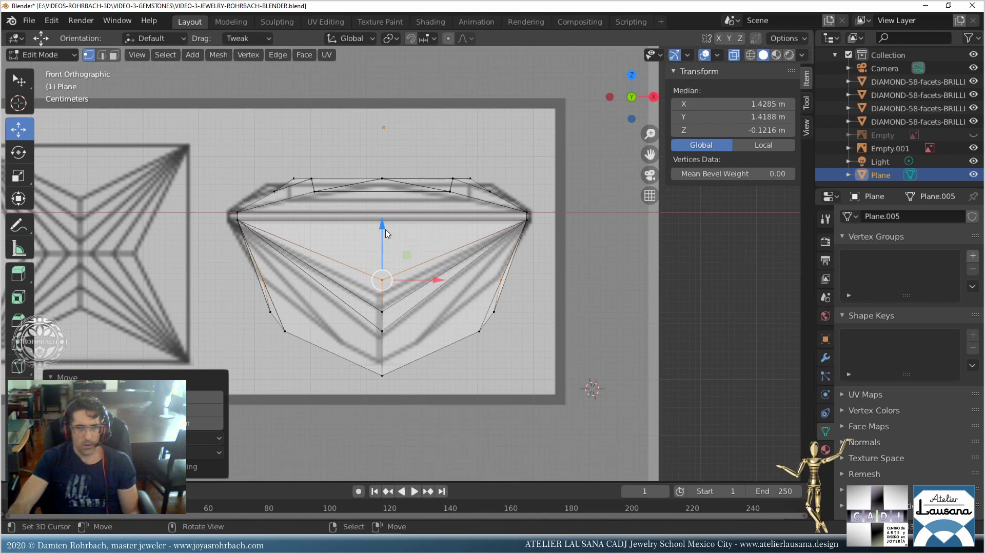
left_click_drag(386, 230, 383, 243)
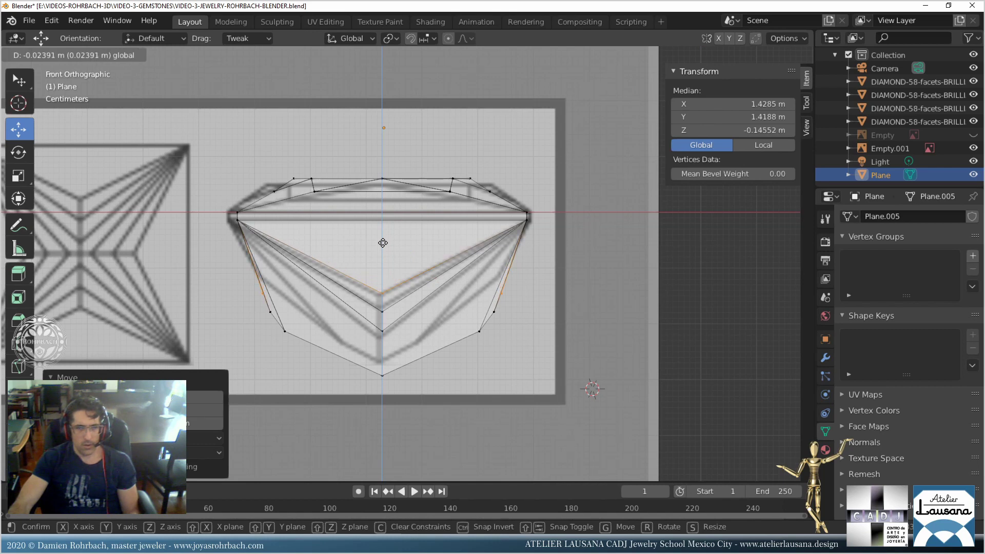
left_click_drag(382, 242, 383, 242)
Scale the entire gem mesh uniformly by about 1.06 to match the girdle width in the drawing.
key("a")
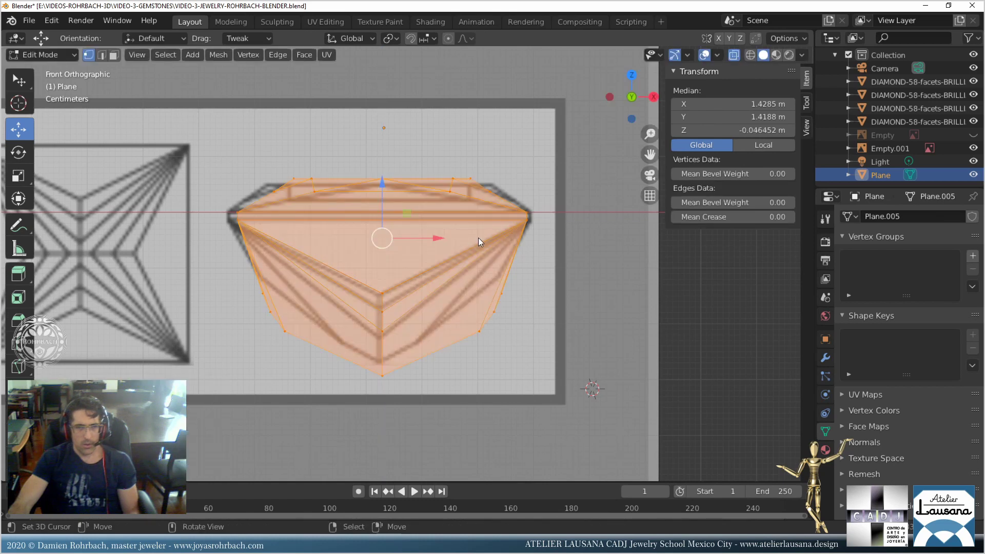
key("s")
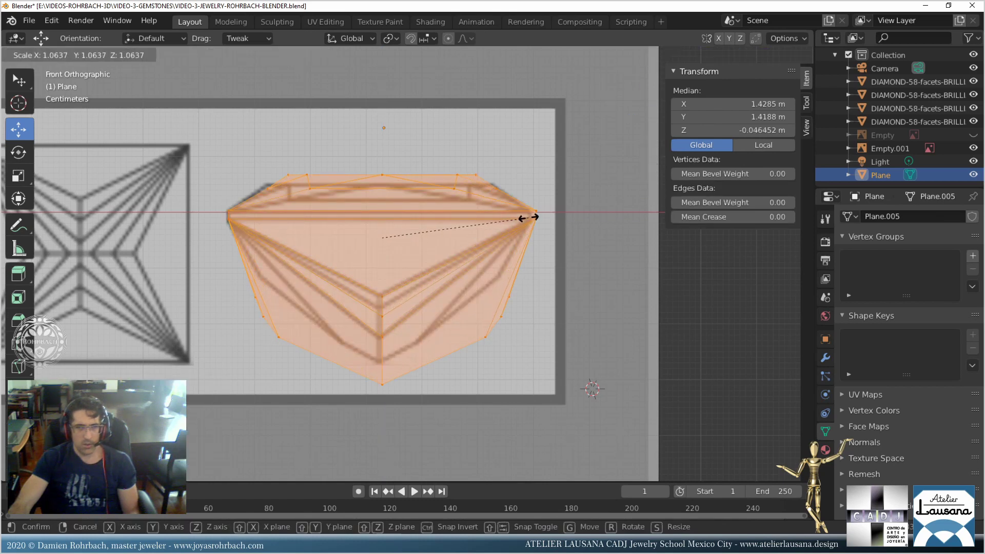
left_click(528, 218)
key("alt+a")
Lower all crown vertices above the girdle to a median height of about Z 0.039 m.
key("b")
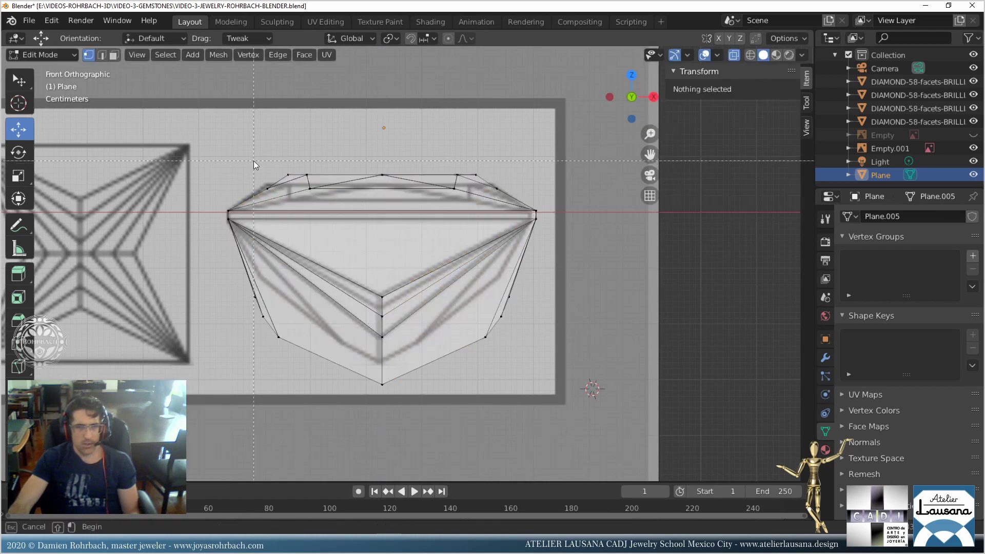
left_click_drag(248, 161, 527, 196)
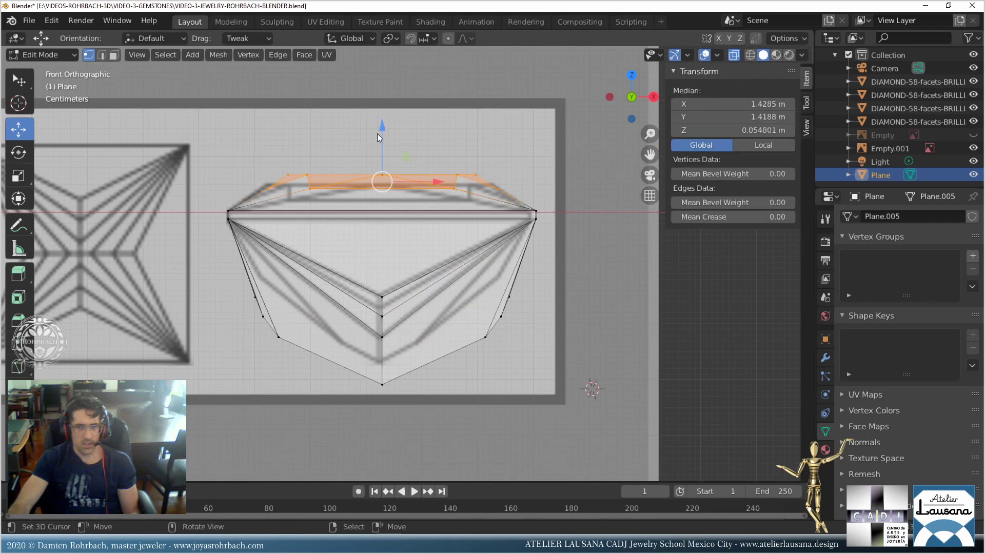
left_click_drag(378, 136, 389, 136)
key("alt+a")
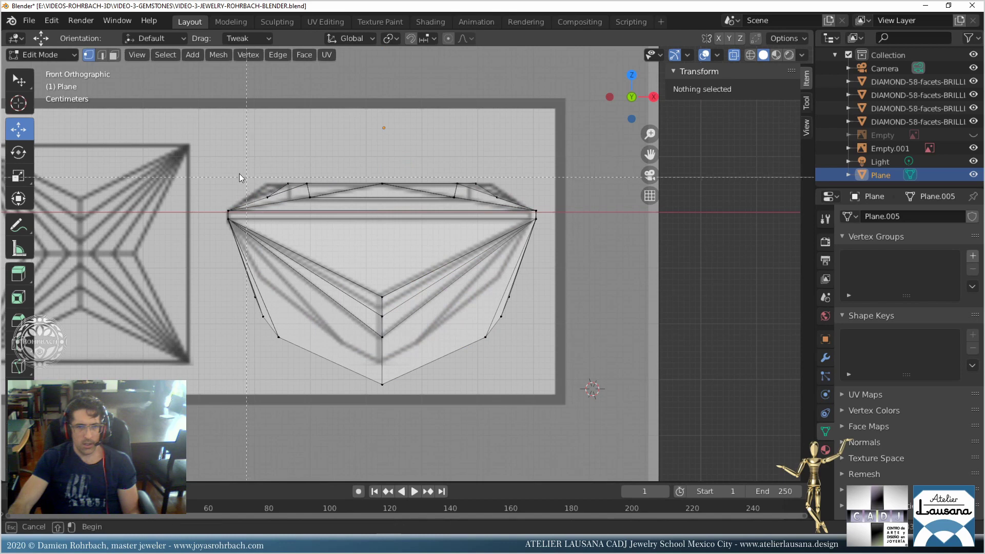
Scale the crown vertices above the girdle outward to match the drawn crown width, and save the file.
left_click_drag(239, 173, 504, 201)
key("s")
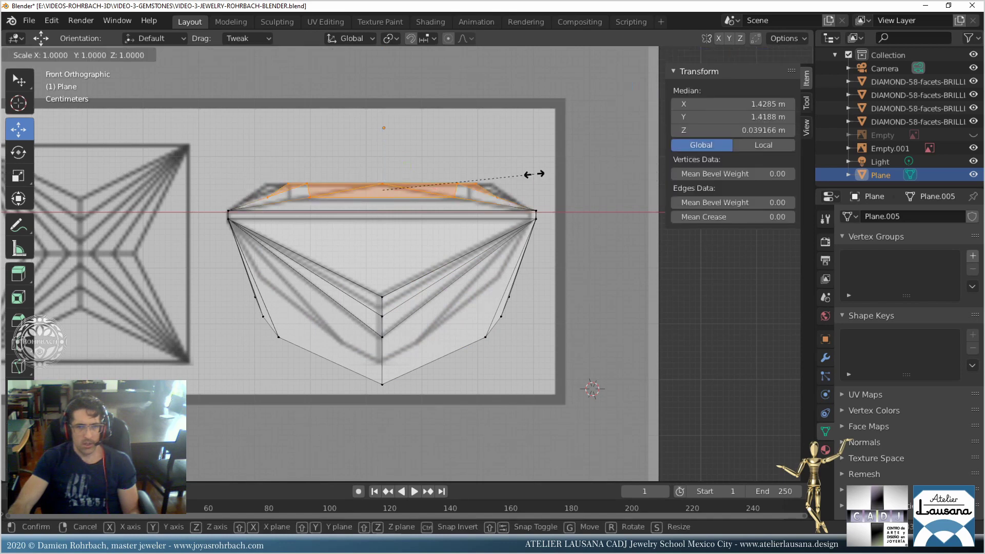
left_click(560, 172)
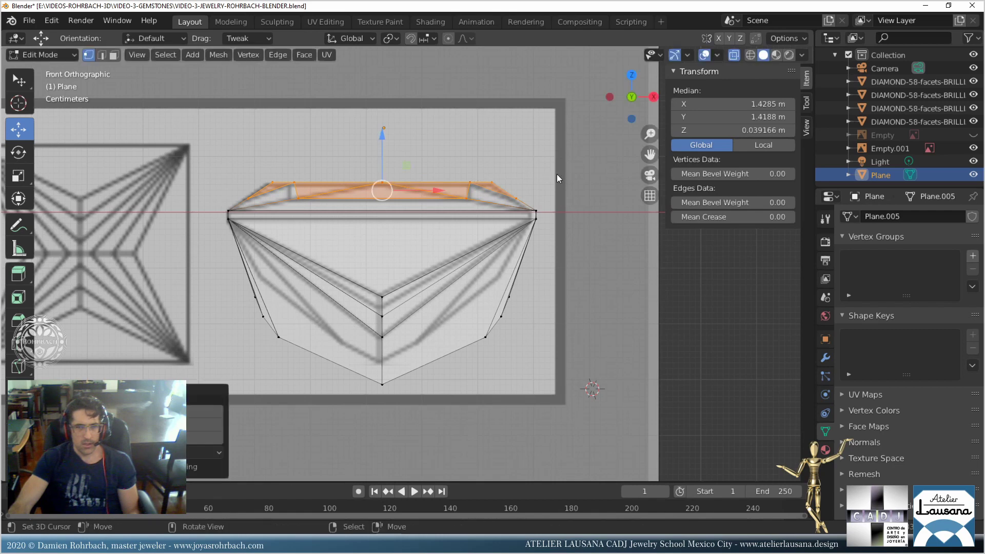
key("alt+a")
key("ctrl+s")
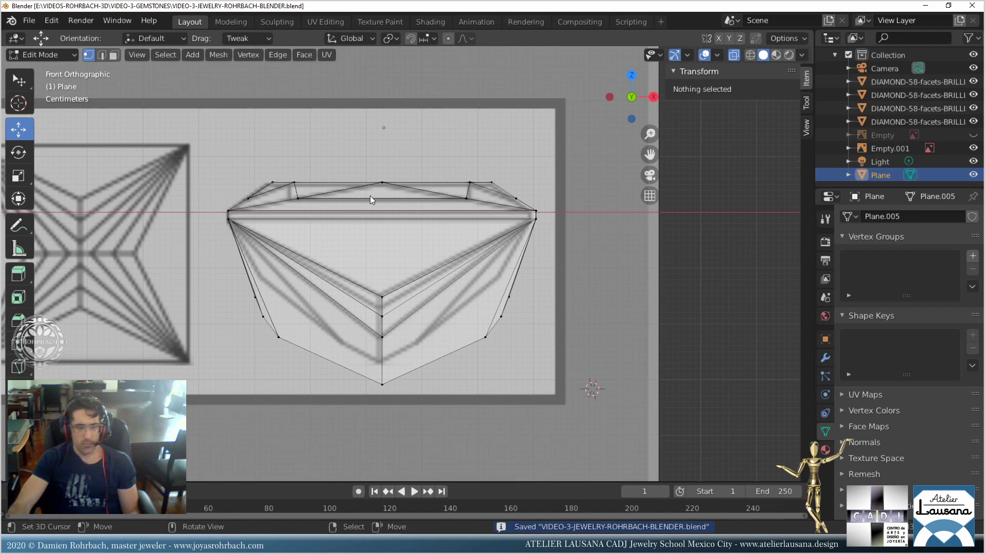
Lower the topmost crown vertices around the table by about 0.004 m along Z.
left_click_drag(237, 171, 338, 183)
left_click_drag(515, 181, 517, 182)
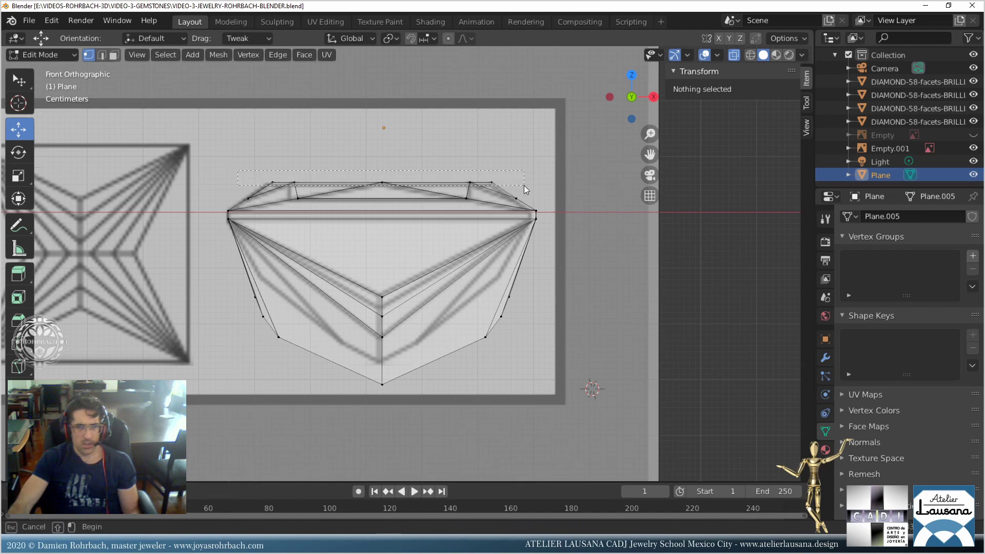
key("g")
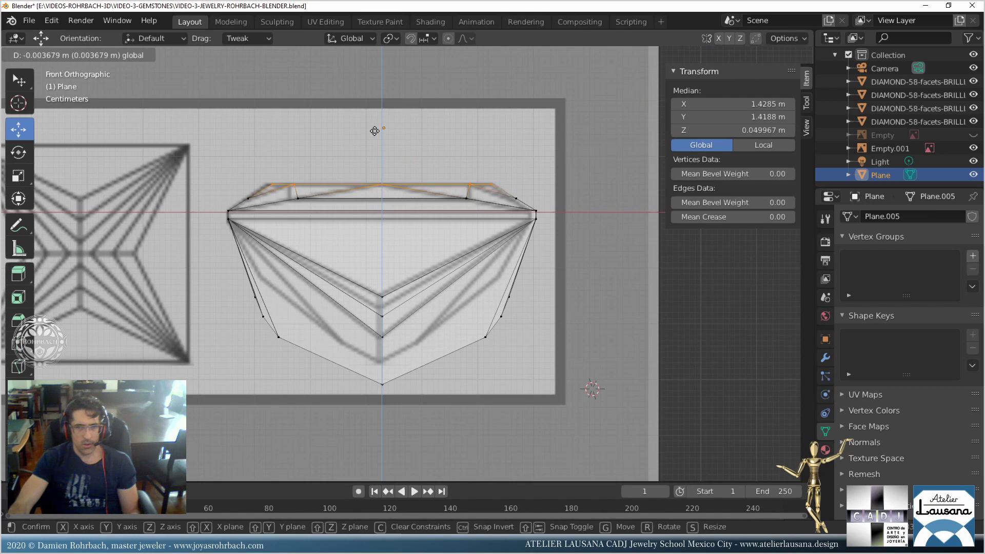
left_click(382, 131)
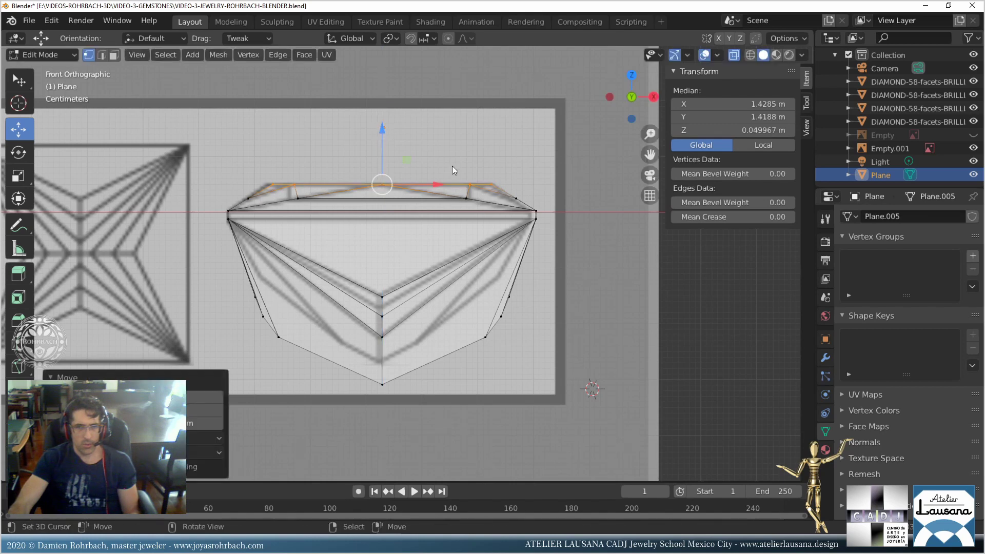
key("alt+a")
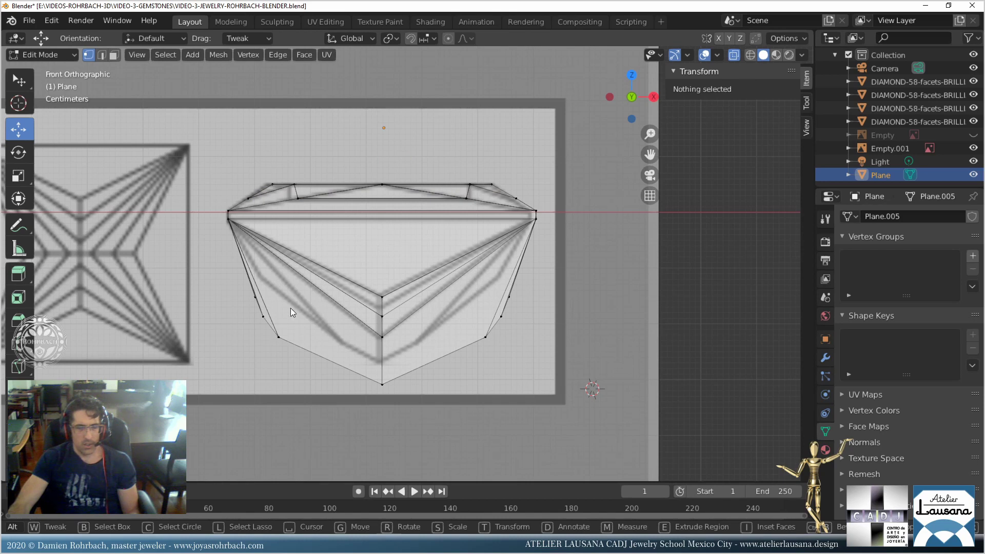
Raise the culet vertex to about Z -0.271 m so it meets the drawn pavilion tip.
left_click(383, 382)
left_click_drag(386, 333, 378, 312)
left_click(378, 312)
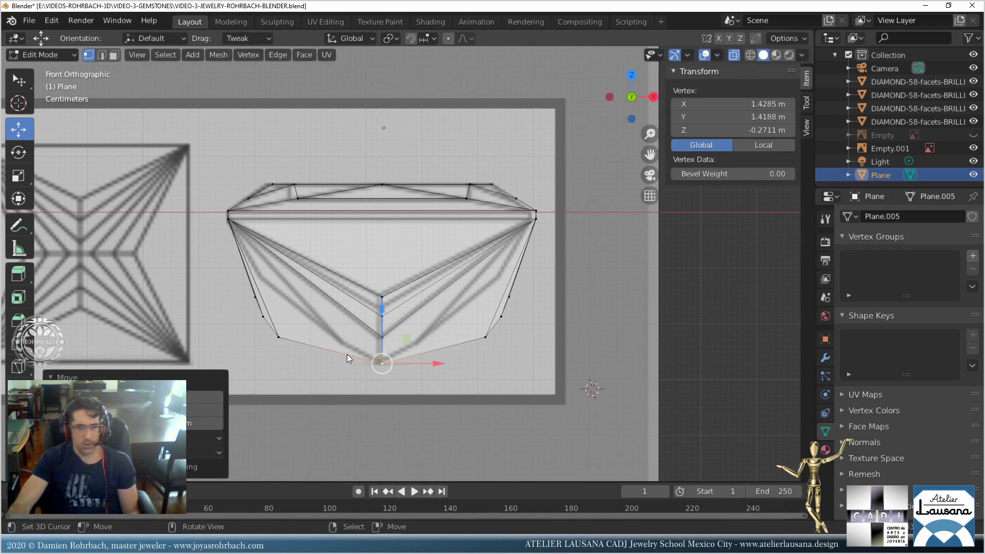
key("alt+a")
Scale the four vertices of the lowest pavilion tier inward to about 0.46 to follow the drawn pavilion outline.
left_click_drag(260, 328, 501, 341)
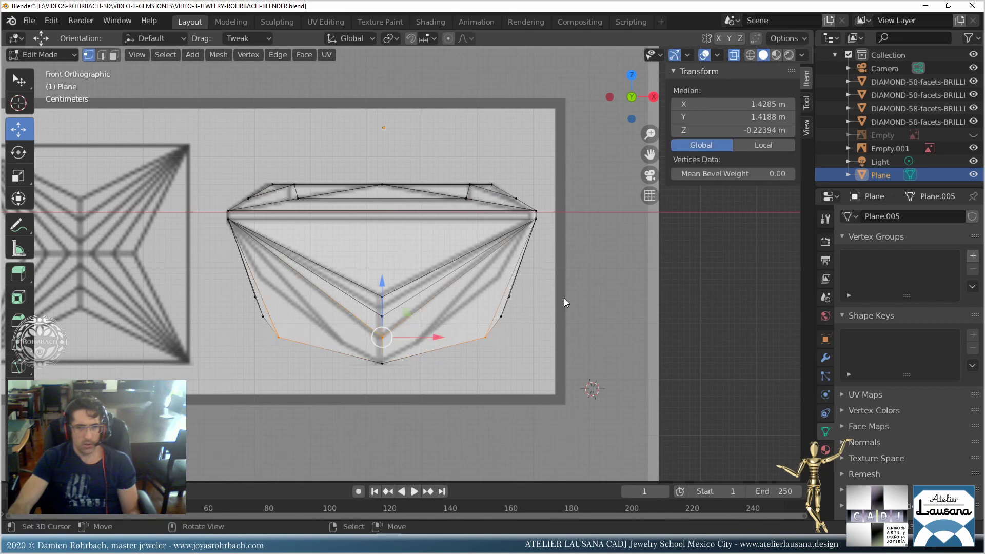
key("s")
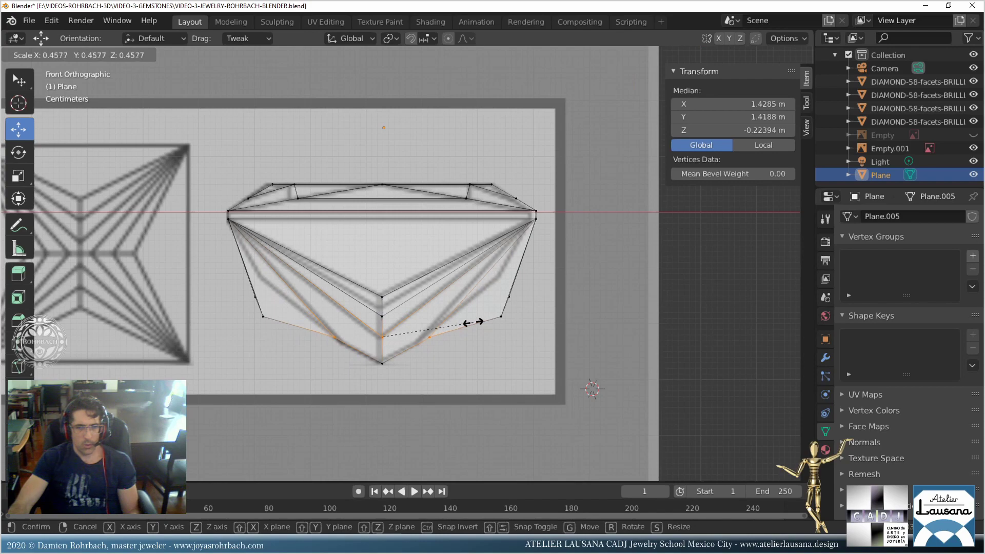
left_click(473, 325)
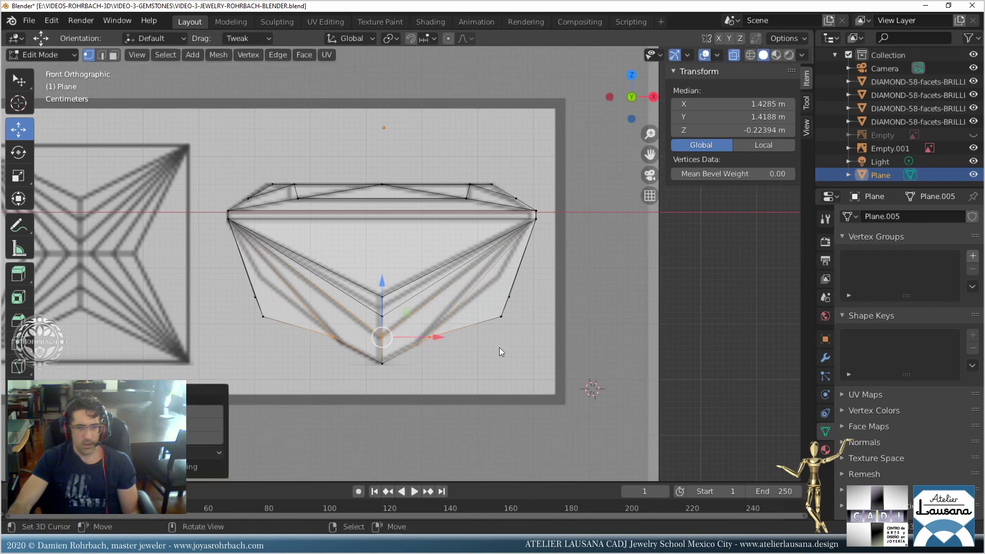
Raise the eight vertices of the two upper pavilion tiers by about 0.064 m along Z to follow the drawn pavilion outline.
middle_click_drag(500, 347, 456, 322)
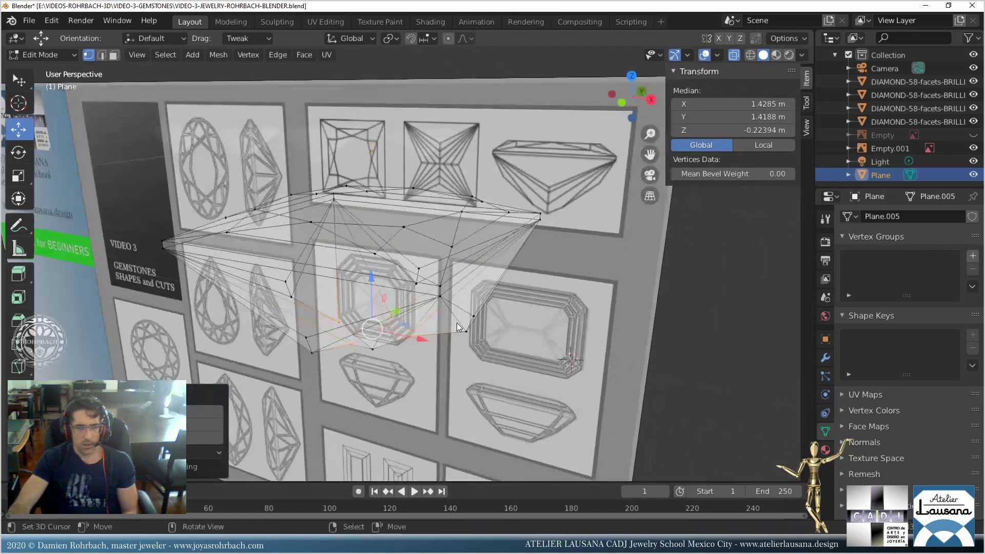
key("KP_3")
key("KP_1")
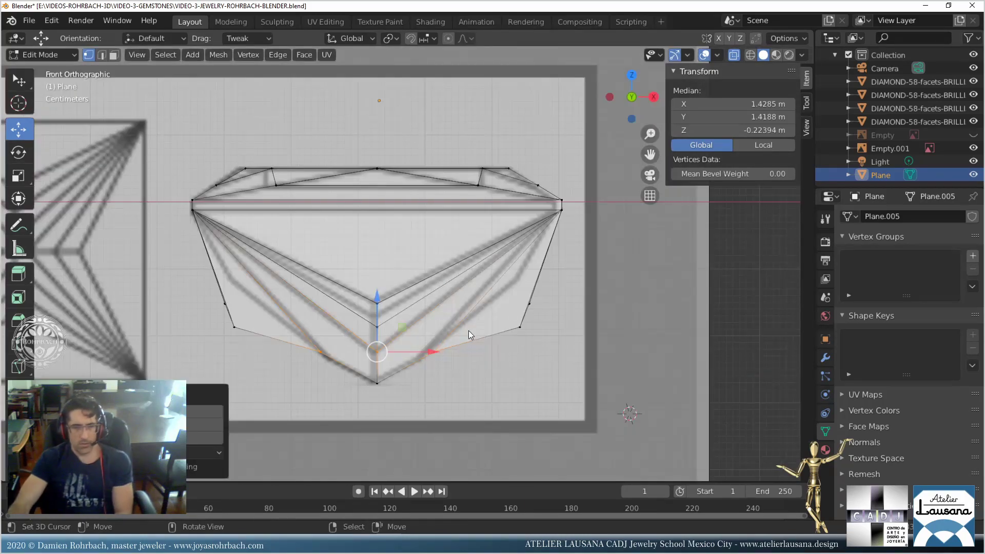
left_click(238, 336)
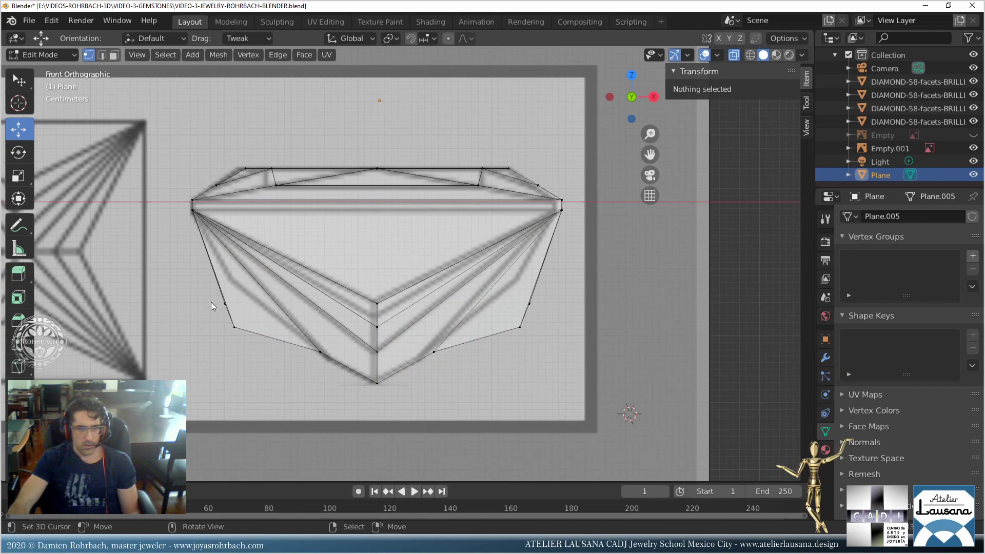
key("b")
left_click_drag(211, 300, 266, 337)
key("b")
left_click_drag(500, 297, 565, 347)
middle_click_drag(565, 348, 495, 270)
key("KP_3")
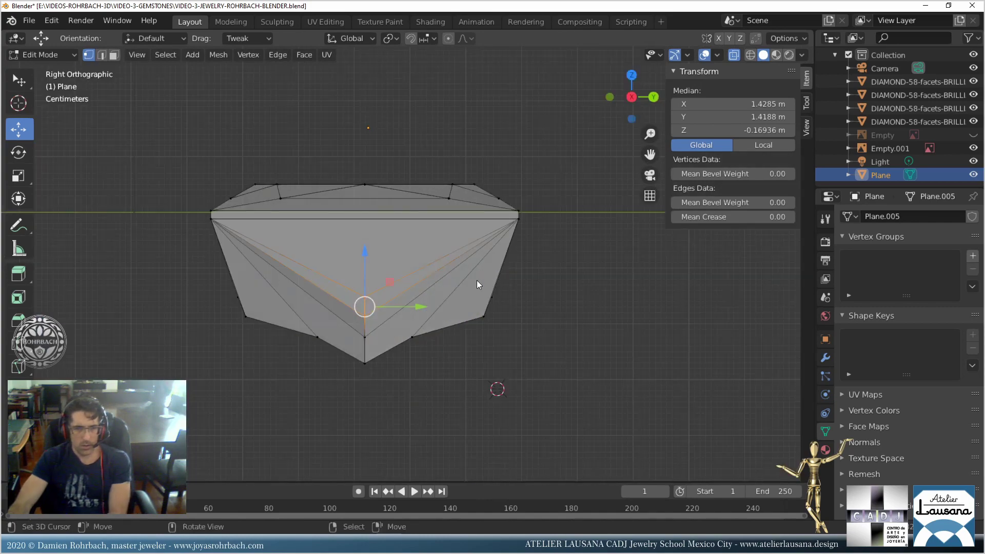
key("b")
left_click_drag(191, 286, 249, 331)
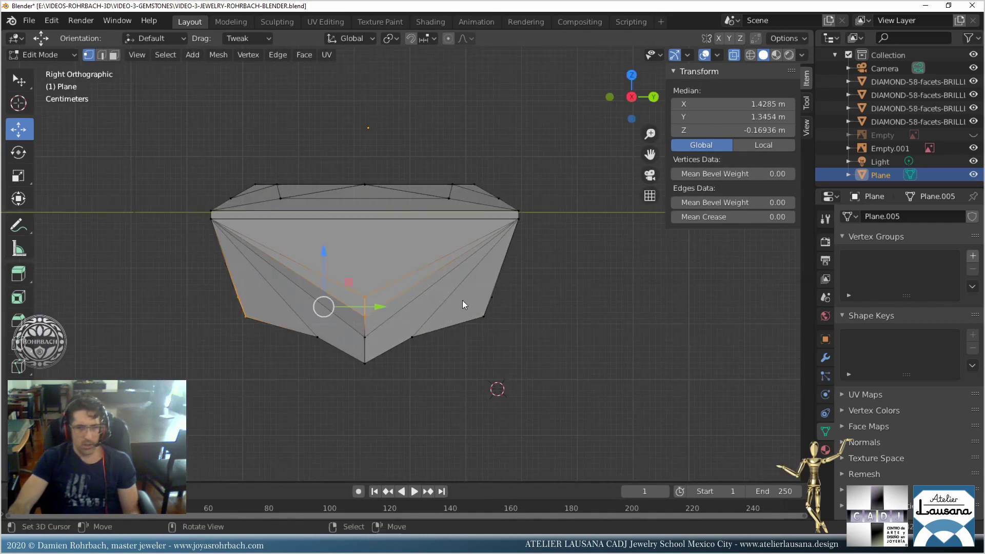
key("KP_1")
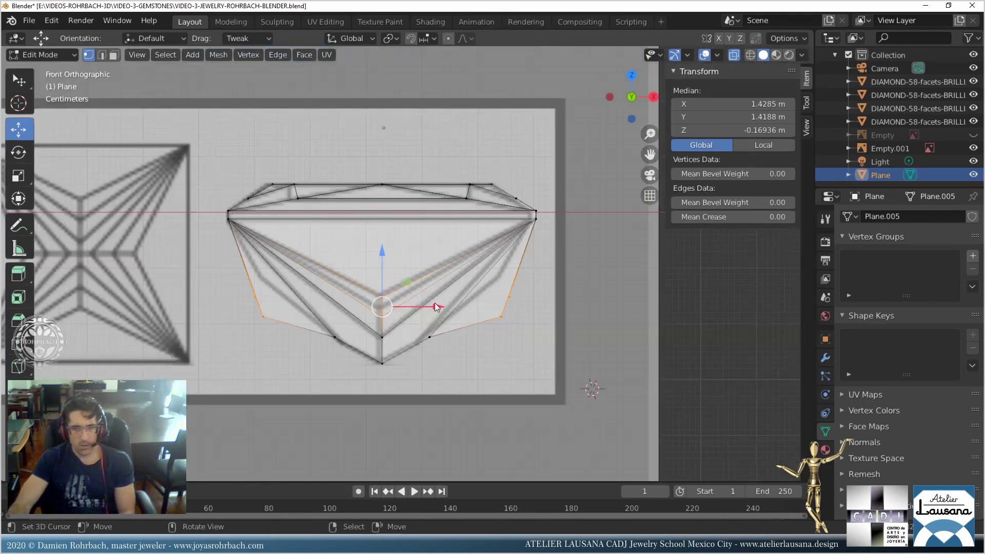
left_click_drag(380, 253, 380, 214)
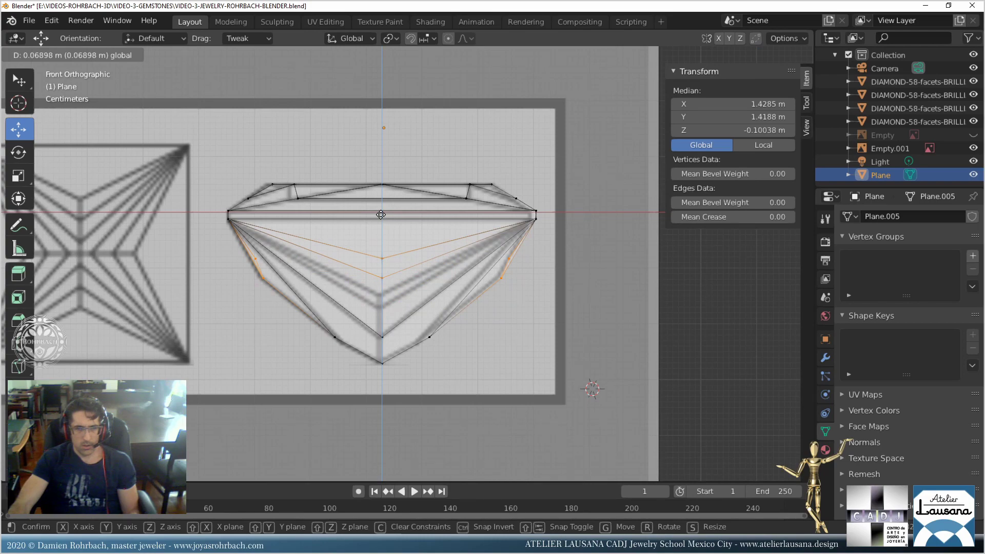
left_click_drag(381, 214, 379, 217)
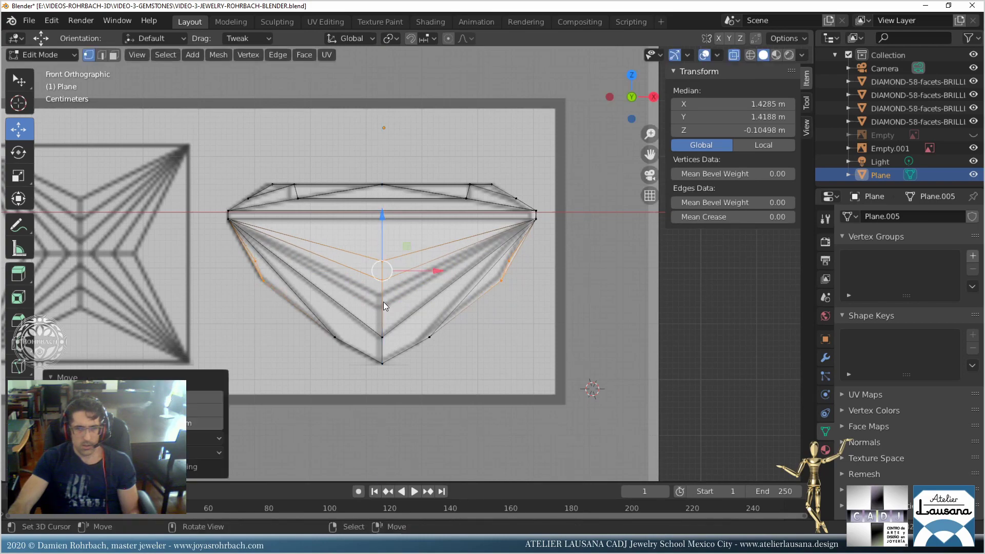
Lower the four vertices of the middle pavilion tier to about Z -0.156 m and scale them inward onto the drawn outline.
middle_click_drag(384, 302, 443, 267)
left_click(423, 271)
left_click(380, 259, "shift")
middle_click_drag(380, 260, 420, 282)
left_click(447, 267, "shift")
key("KP_1")
scroll(452, 288, "up", 3)
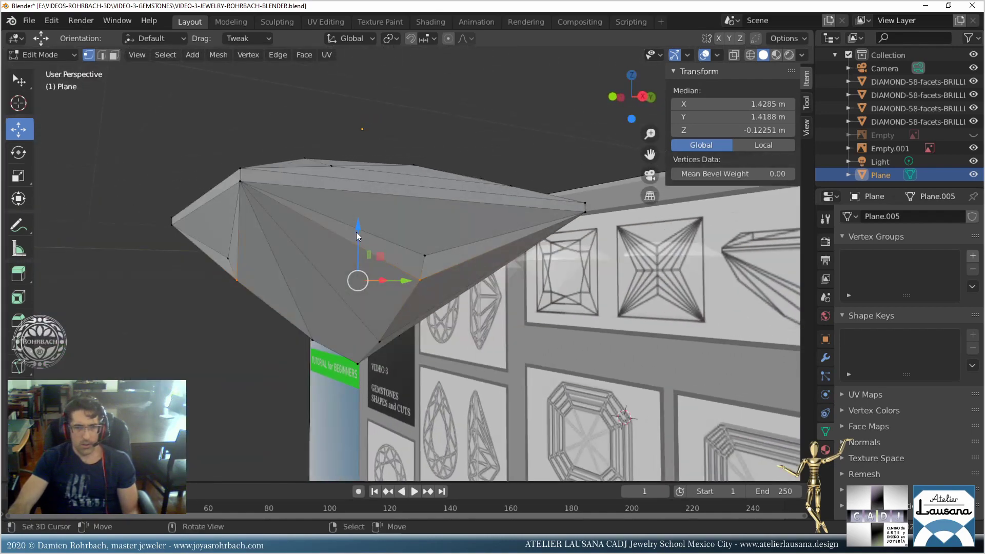
left_click_drag(358, 236, 357, 255)
key("s")
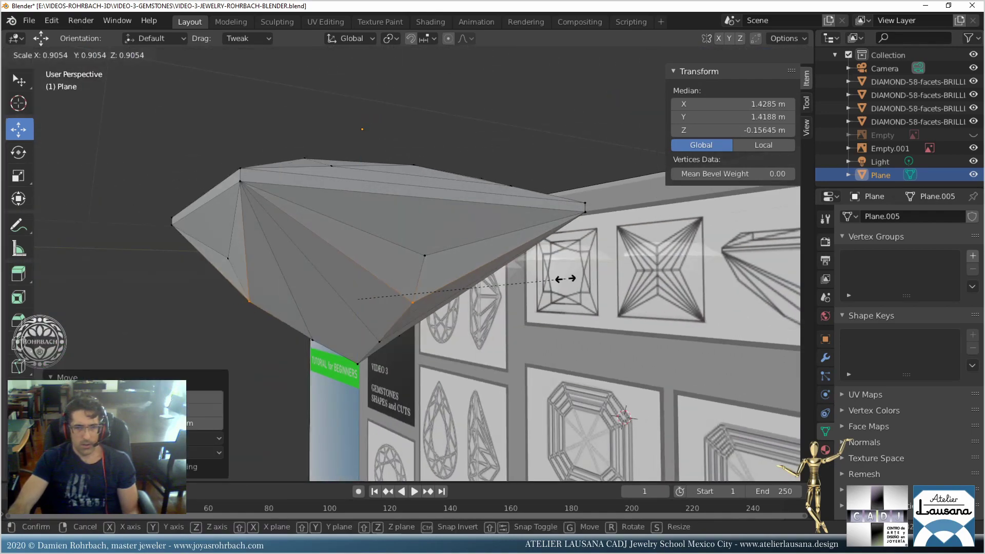
left_click(544, 279)
middle_click_drag(544, 279, 384, 275)
key("KP_3")
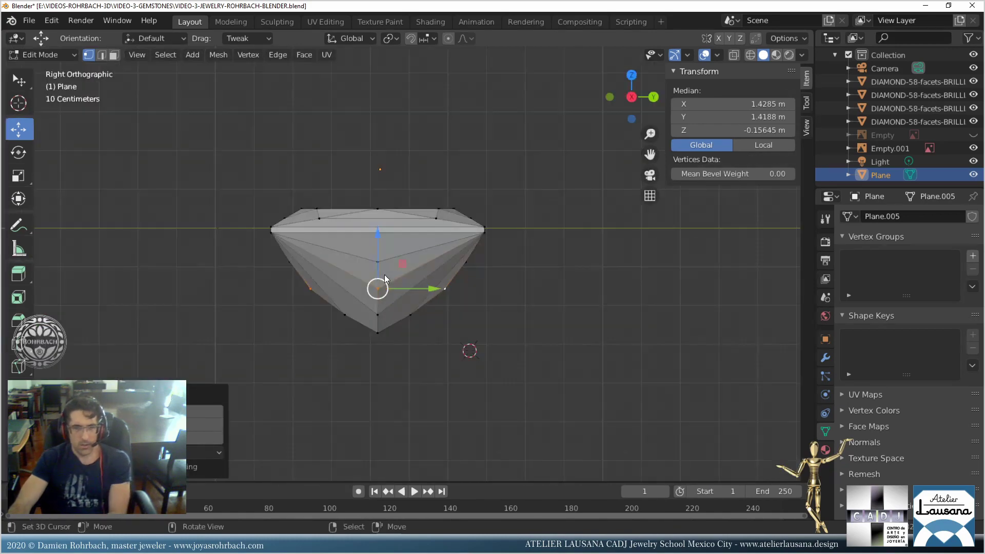
key("KP_1")
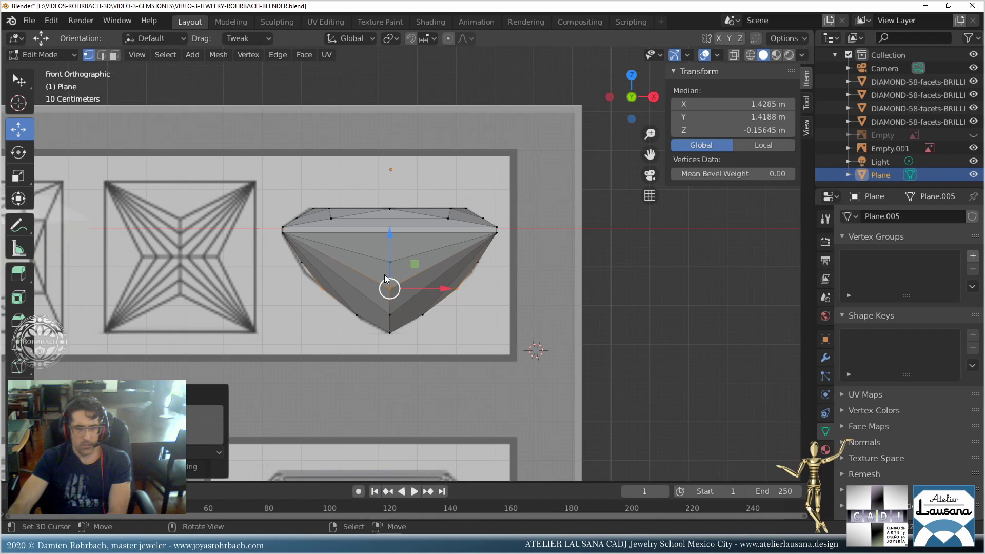
scroll(387, 278, "down", 2)
middle_click_drag(386, 278, 362, 283)
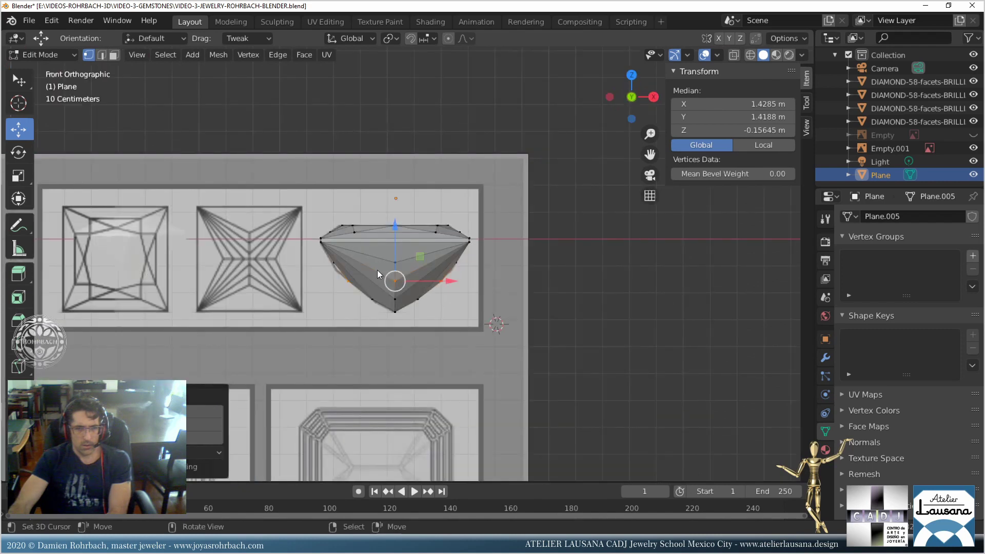
scroll(377, 272, "up", 2)
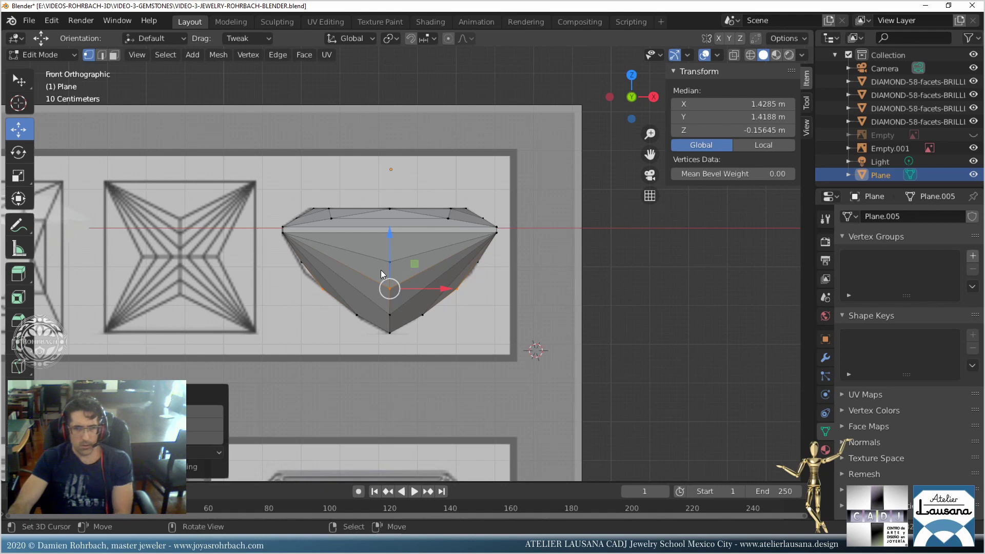
Lower the four vertices of the uppermost pavilion tier to about Z -0.113 m and scale them inward to about 0.967.
key("alt+a")
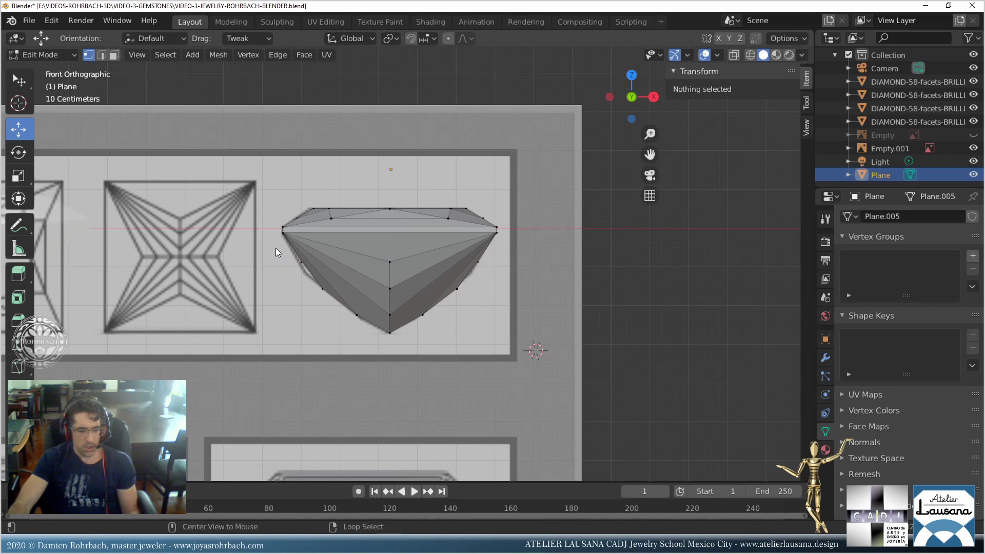
key("alt+z")
key("b")
left_click_drag(276, 248, 512, 270)
left_click_drag(390, 208, 389, 217)
key("s")
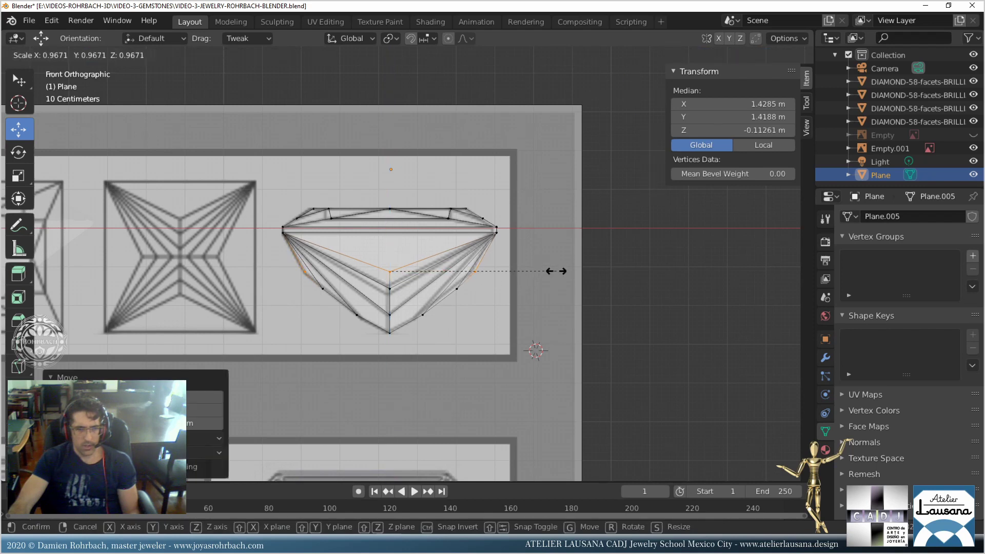
left_click(556, 272)
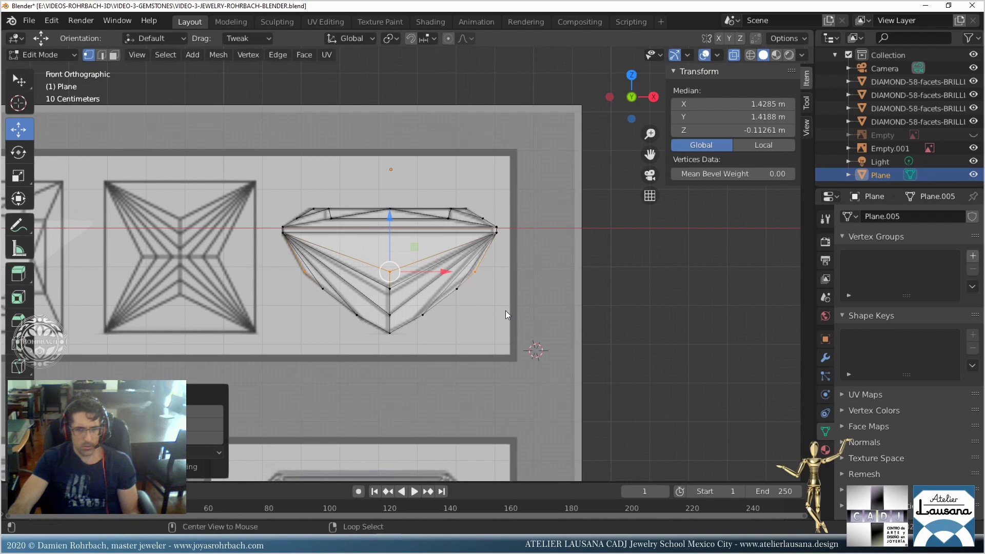
Turn off X-ray, return the square gem to Object Mode and save the file.
key("alt+z")
scroll(506, 310, "down", 2)
mouse_move(498, 294)
middle_mouse_down()
mouse_move(478, 247)
mouse_move(450, 282)
mouse_move(470, 300)
middle_mouse_up()
scroll(478, 242, "down", 3)
key("Tab")
scroll(483, 257, "up", 3)
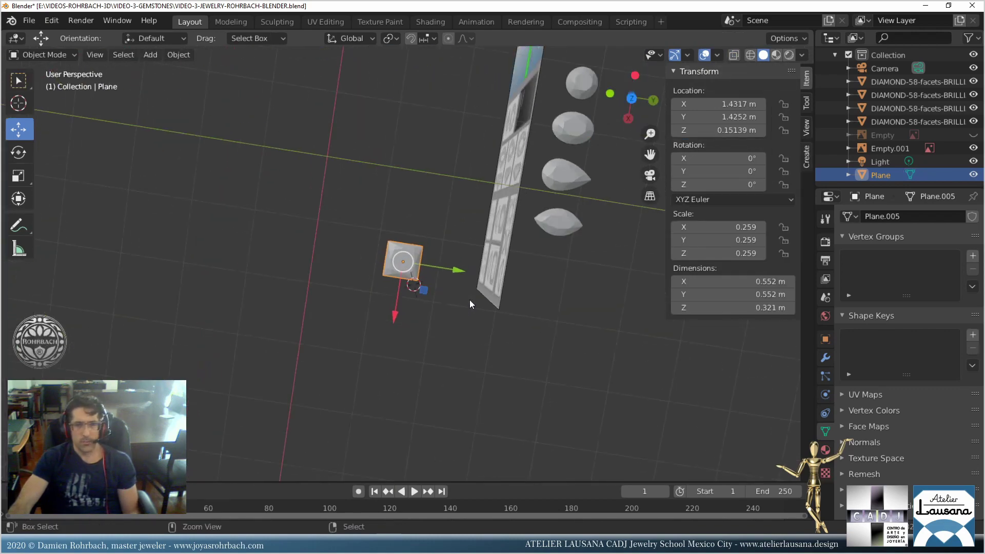
key("ctrl+s")
Unhide the top-view reference sheet, move the square gem beside the finished gems at about X 1.46 m, Y 3.75 m, and save.
key("KP_7")
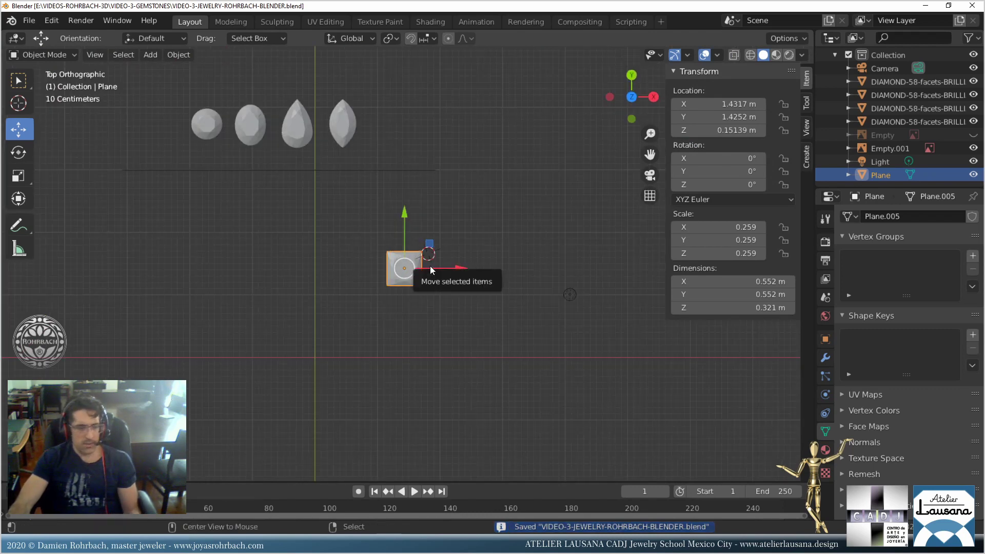
key("alt+z")
left_click(973, 135)
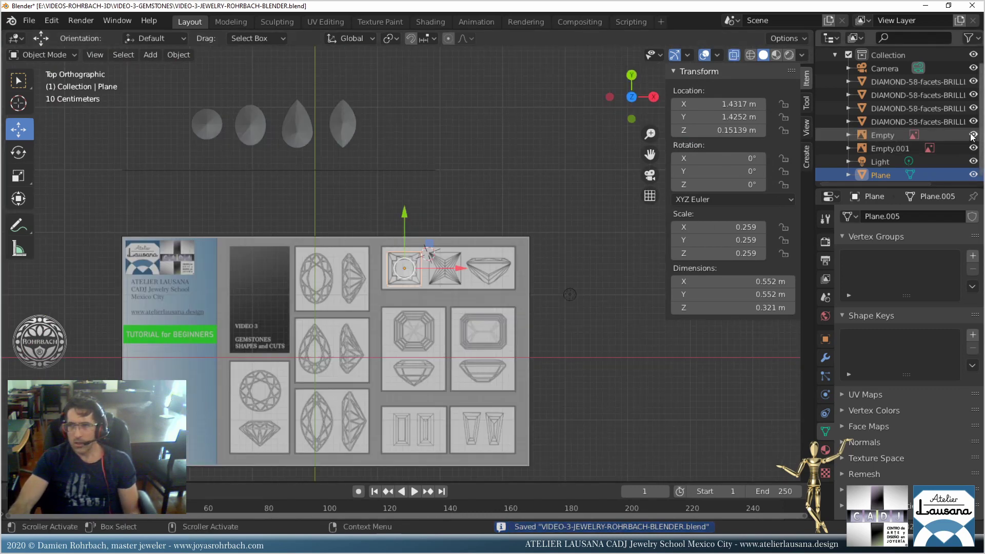
left_click_drag(420, 277, 422, 130)
key("alt+z")
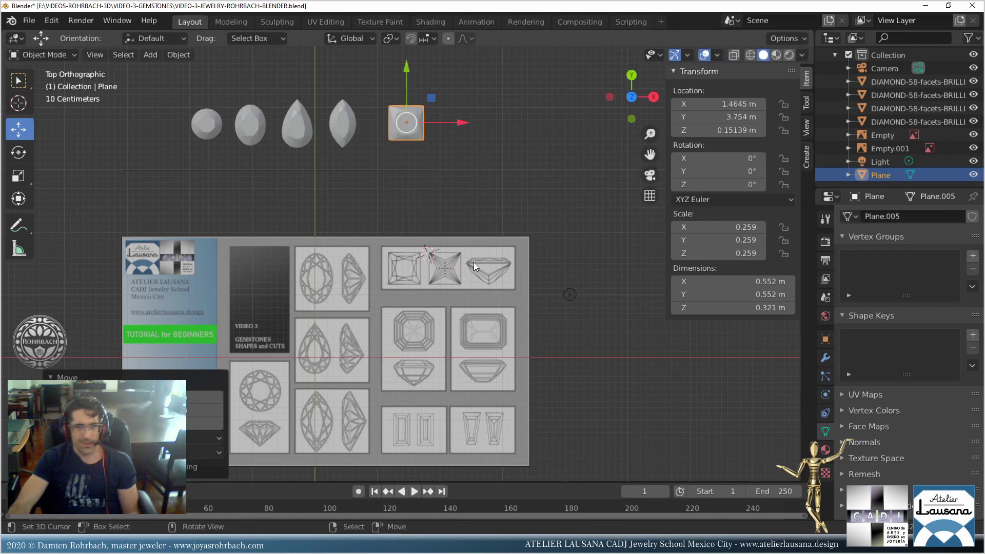
key("ctrl+s")
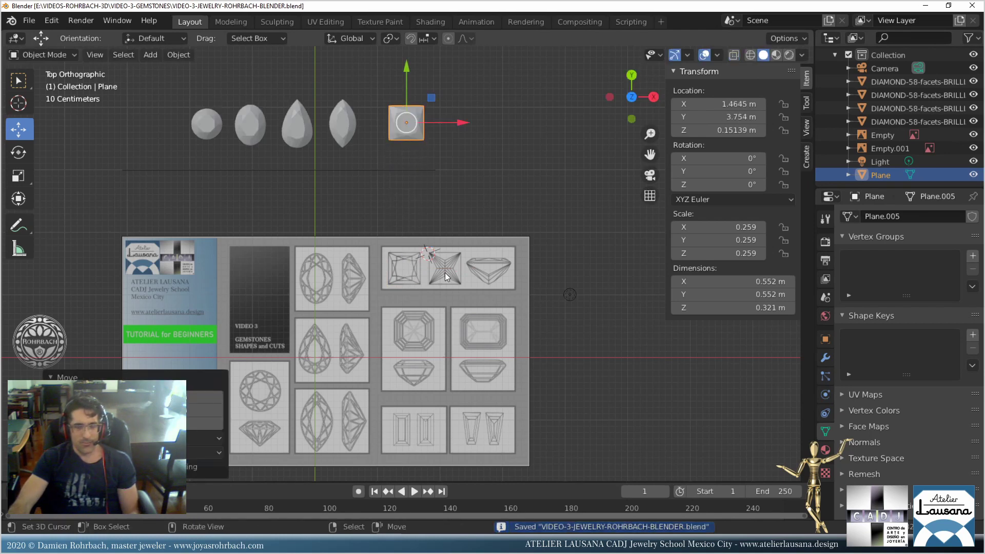
Add a plane centred on the octagonal cut's top-view drawing and scale it down to the drawing's outer width.
left_click(401, 428)
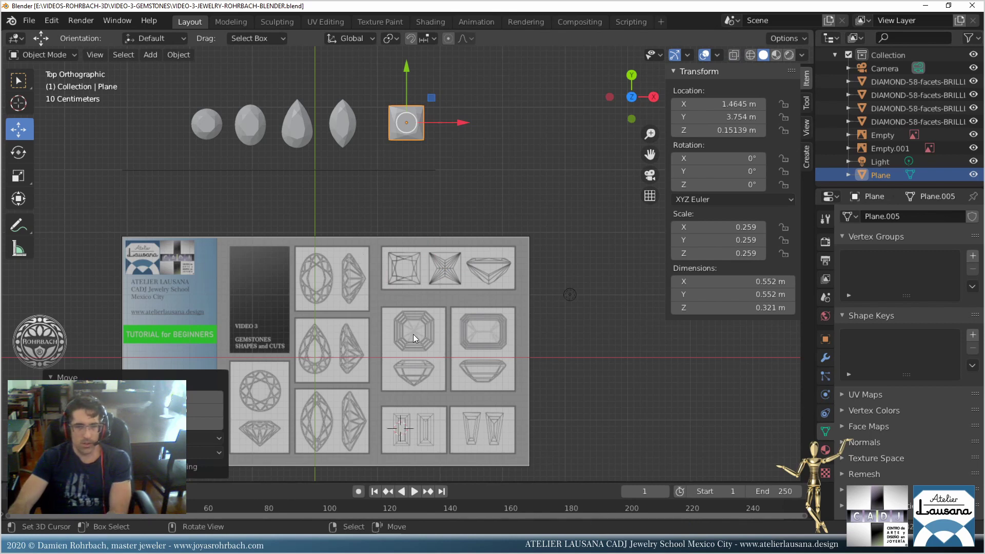
key("KP_1")
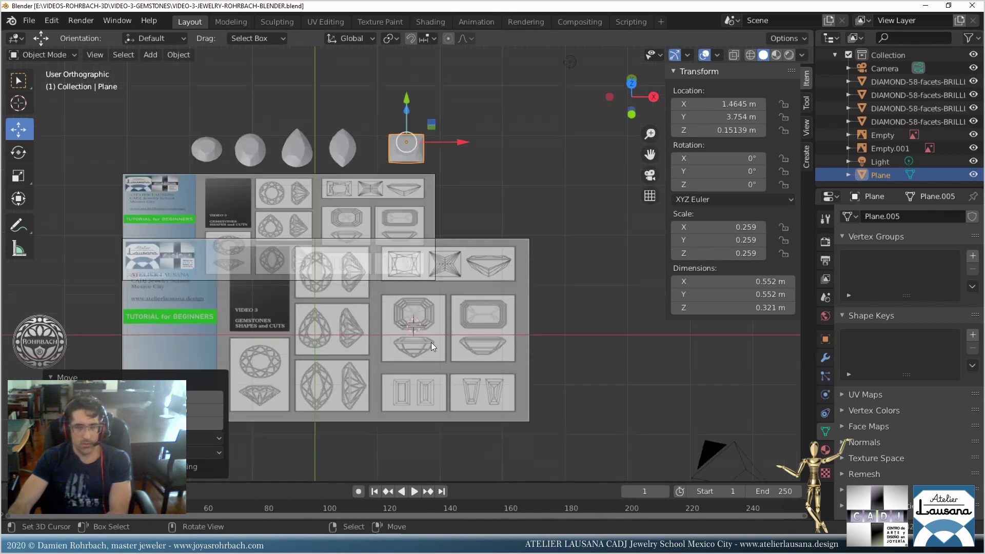
key("KP_7")
scroll(439, 343, "up", 8)
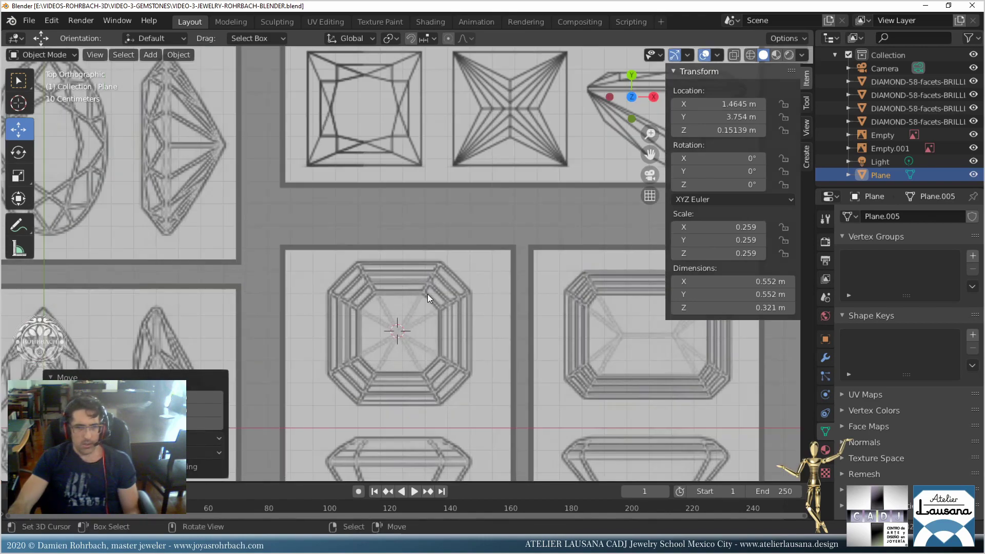
left_click(151, 54)
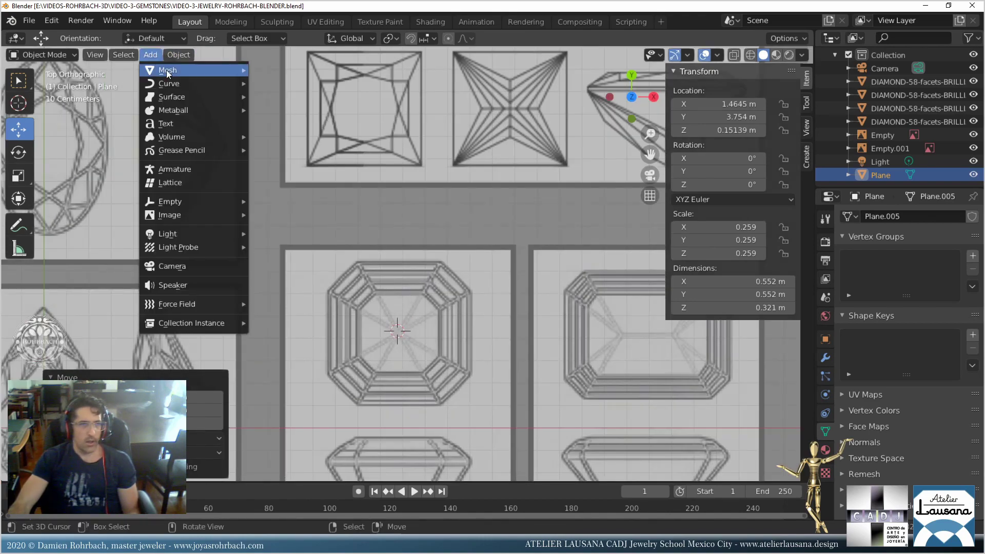
mouse_move(169, 70)
left_click(271, 69)
key("s")
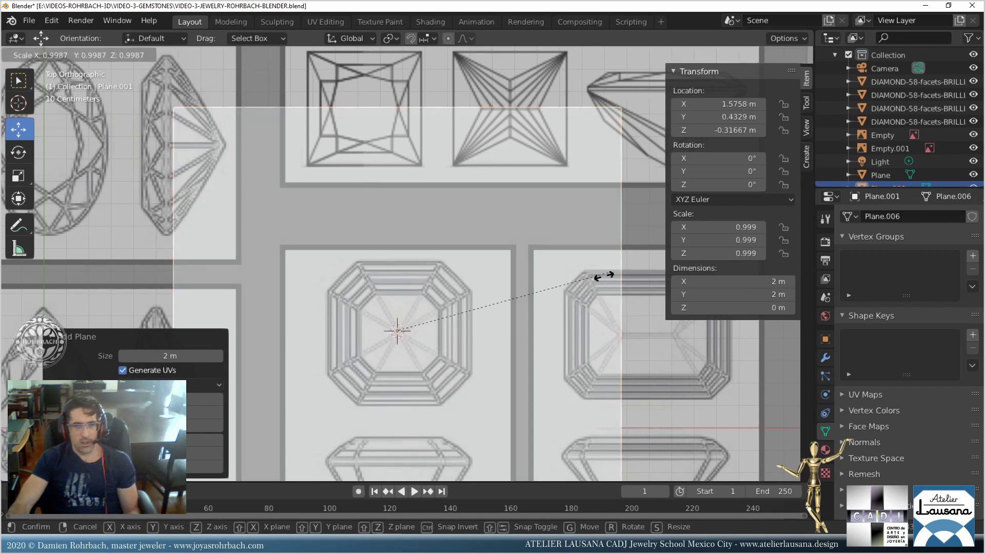
left_click(469, 331)
In Edit Mode, set the plane's median Z to 0 and move it to about X 1.585 m, Y 0.419 m over the drawing.
key("Tab")
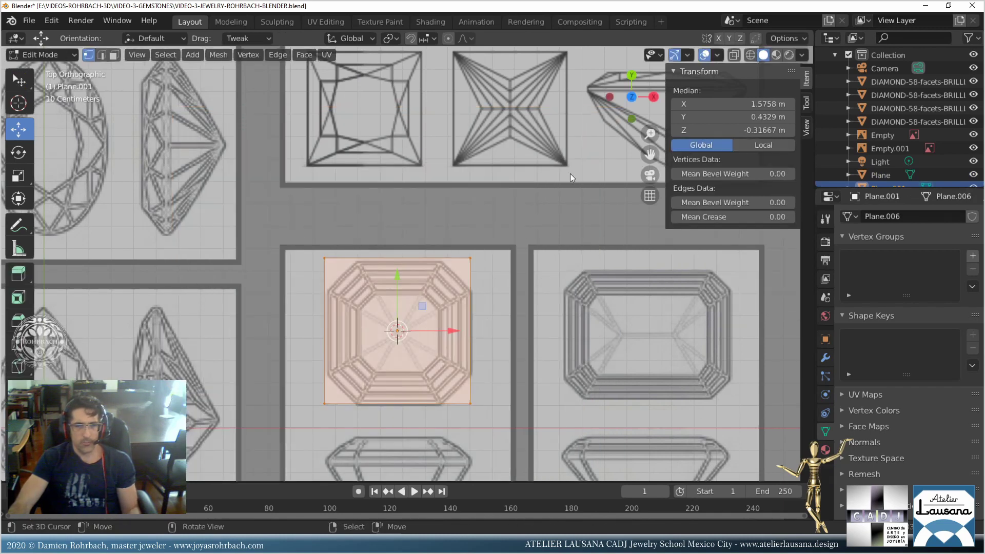
left_click(702, 128)
type("0")
key("Return")
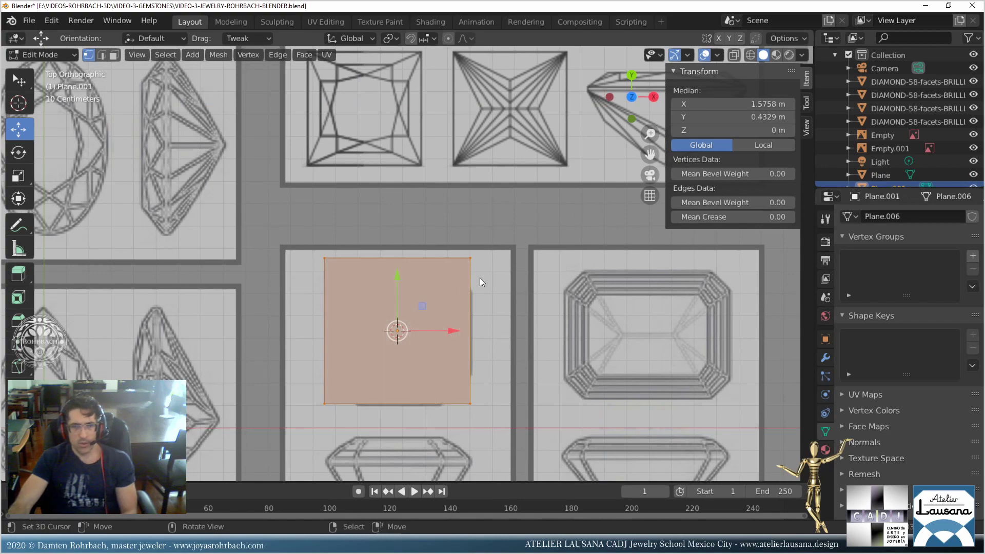
key("g")
left_click(395, 301)
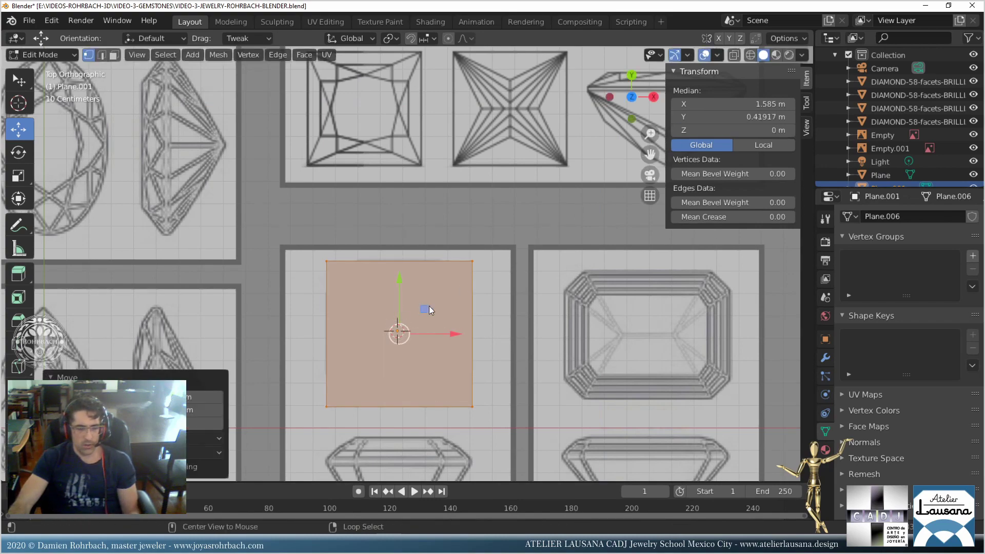
Turn on see-through display and subdivide the square plane over the octagonal gem reference into a four-by-four grid.
key("alt+z")
scroll(435, 302, "up", 2)
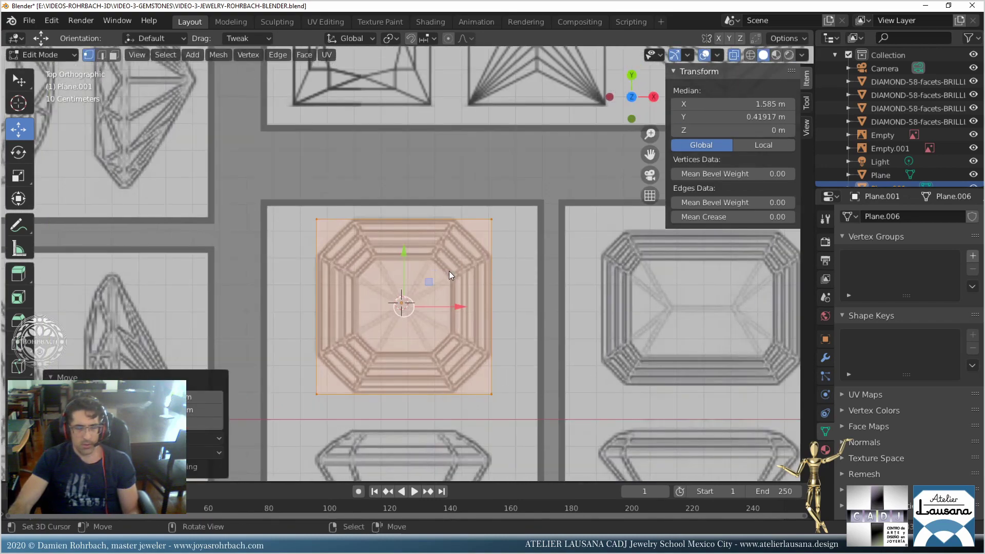
right_click(503, 229)
left_click(502, 209)
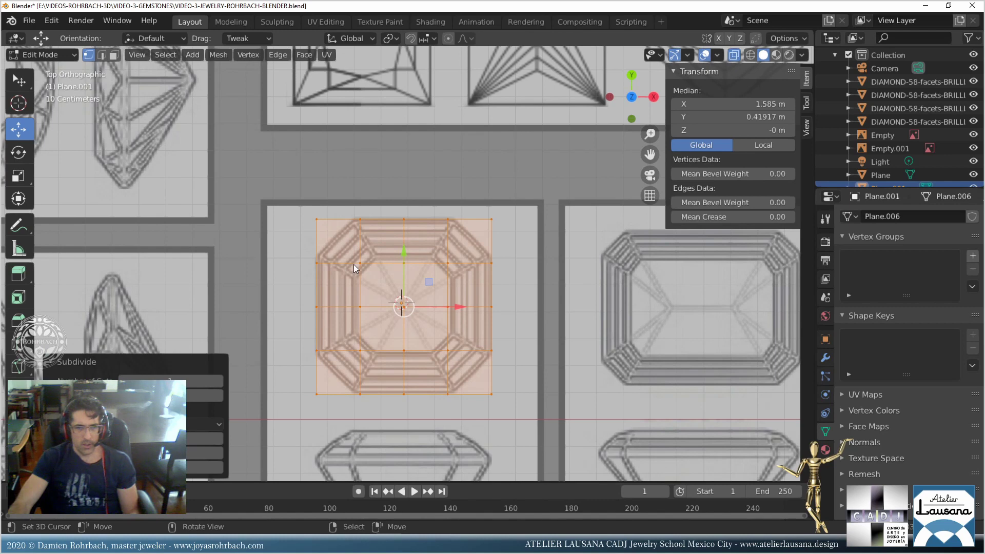
Delete the four corner vertices of the subdivided plane.
key("alt+a")
left_click(318, 220)
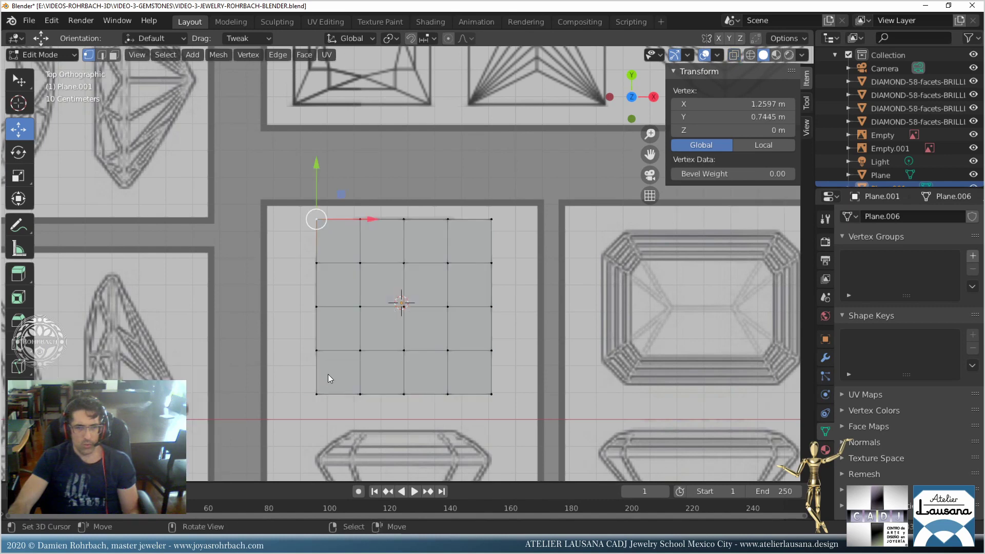
right_click(319, 391, "ctrl")
right_click_drag(318, 393, 316, 393)
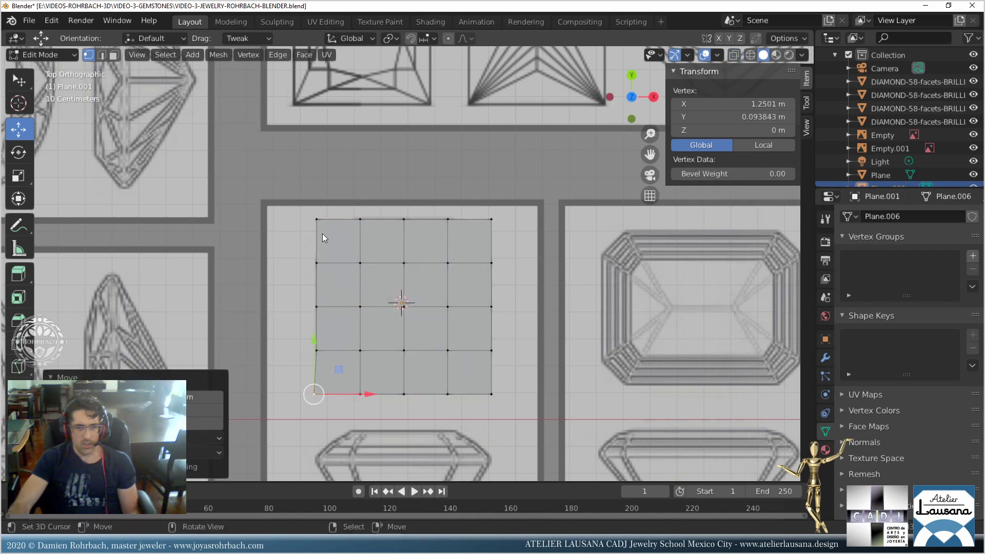
right_click(317, 220, "shift")
right_click(501, 219, "shift")
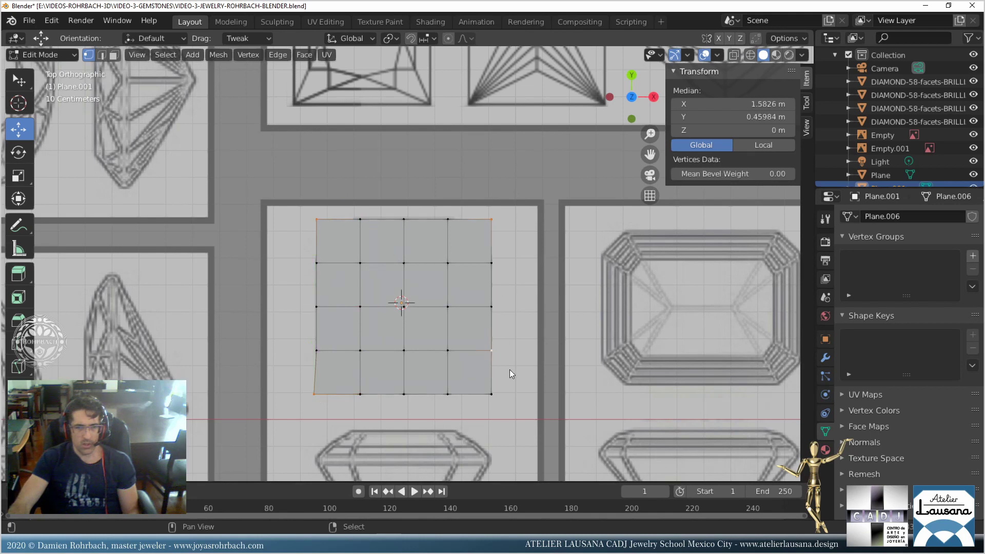
key("x")
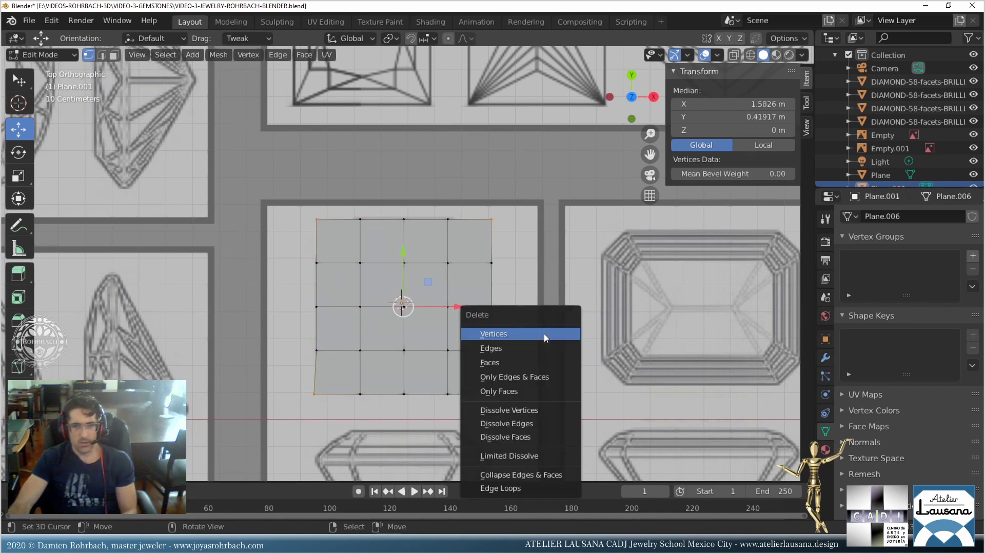
left_click(544, 334)
Delete the nine inner vertices of the grid, keeping only the vertices along the outline.
left_click_drag(350, 249, 470, 367)
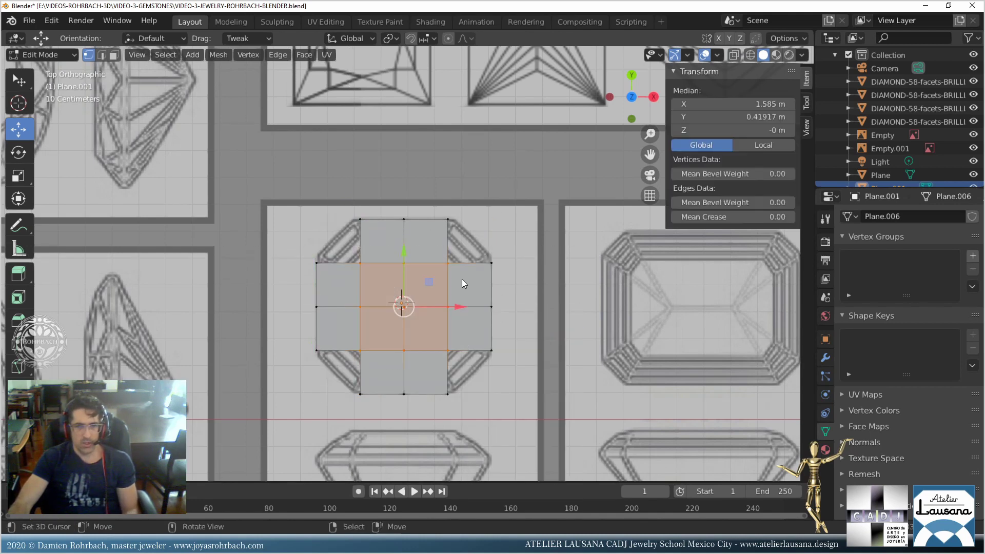
key("x")
left_click(461, 279)
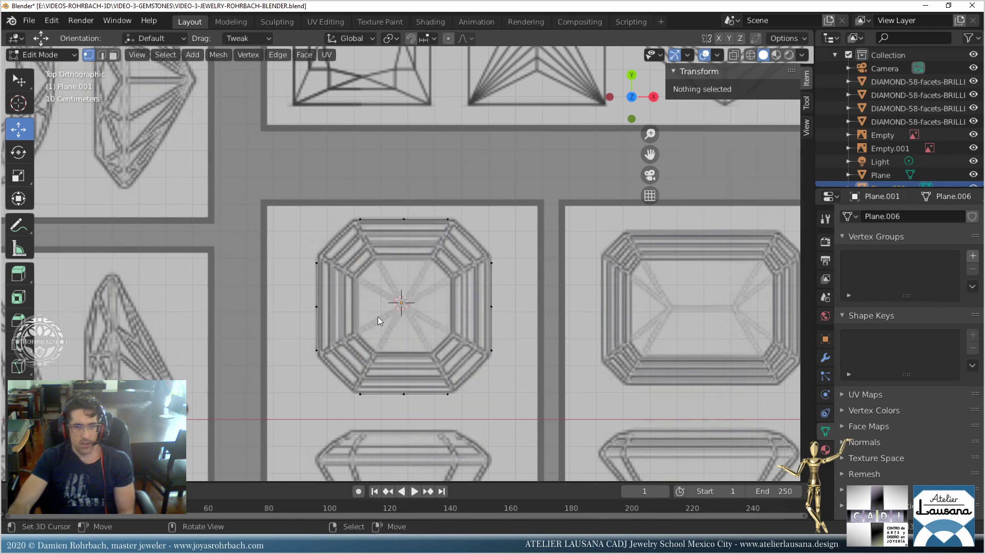
Delete the midpoint vertex on each of the outline's four sides, keeping the eight octagon corners.
right_click(325, 310)
right_click(406, 214, "shift")
right_click(491, 307, "shift")
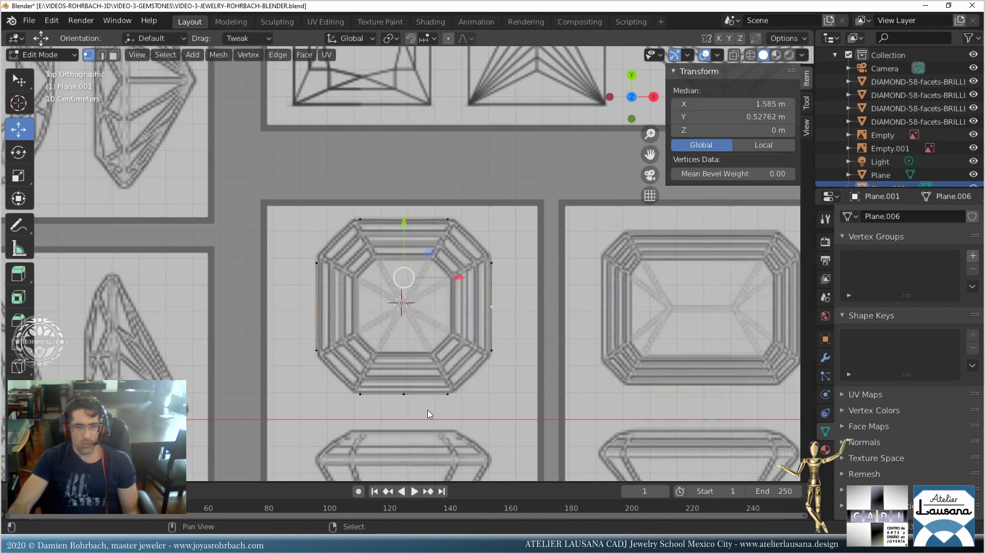
right_click(403, 394, "shift")
key("x")
left_click(402, 364)
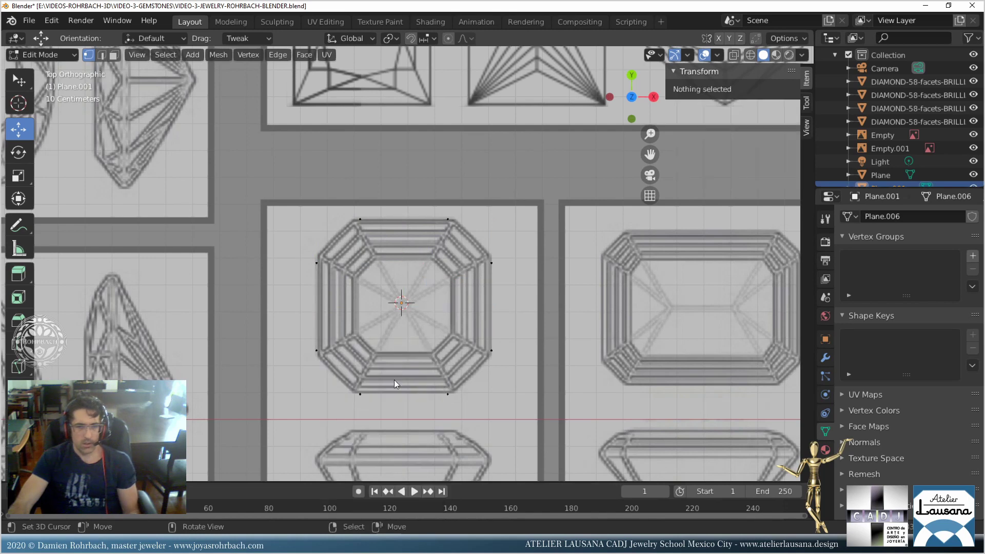
Fill the eight remaining corner vertices with a single octagonal face.
right_click(361, 394)
right_click(316, 350, "shift")
right_click(317, 263, "shift")
right_click(361, 219, "shift")
right_click(452, 216, "shift")
right_click(494, 261, "shift")
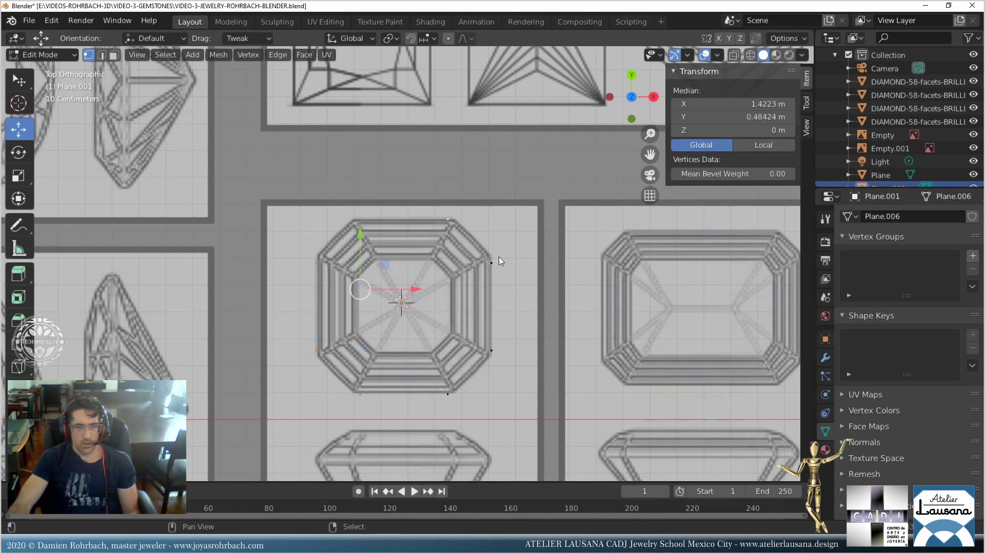
right_click(492, 349, "shift")
right_click(447, 397, "shift")
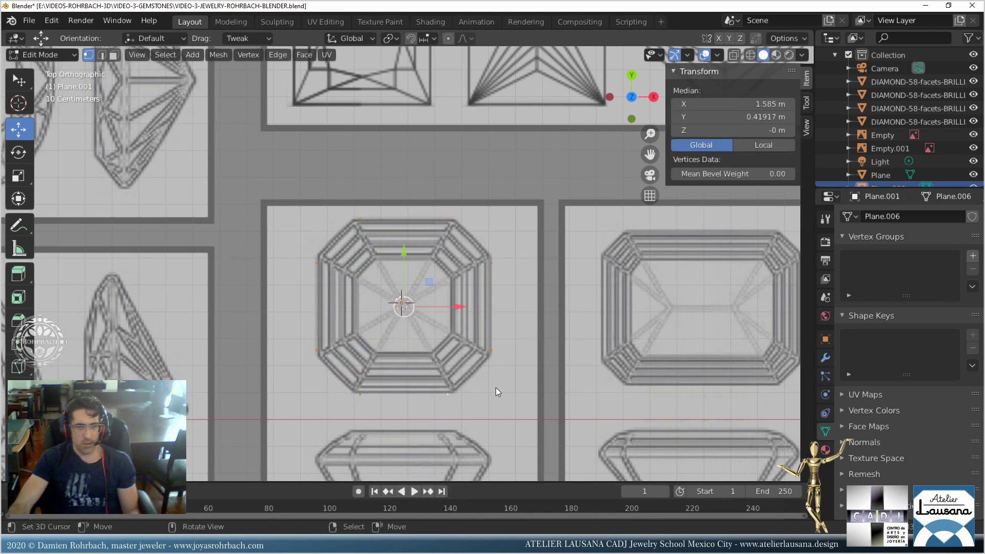
key("f")
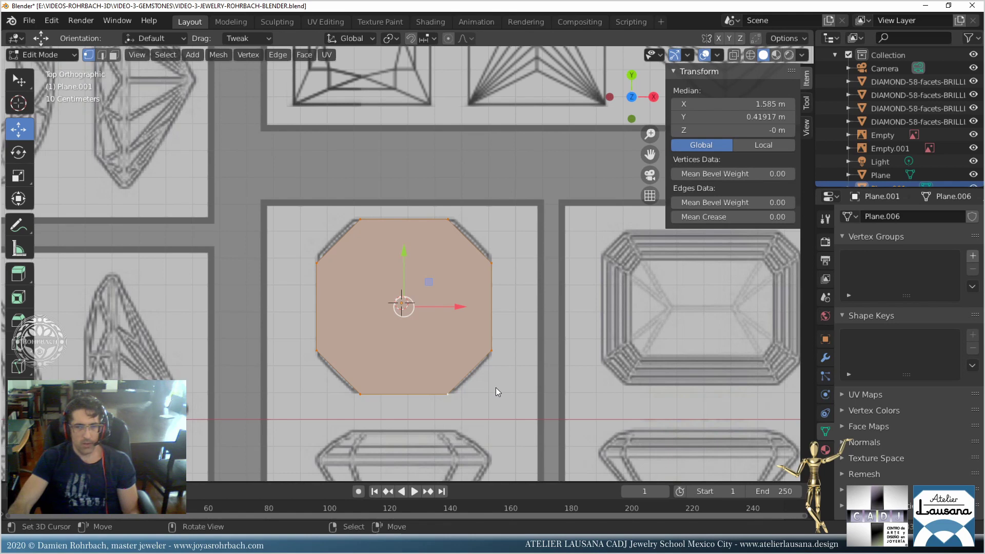
key("e")
right_click(495, 386)
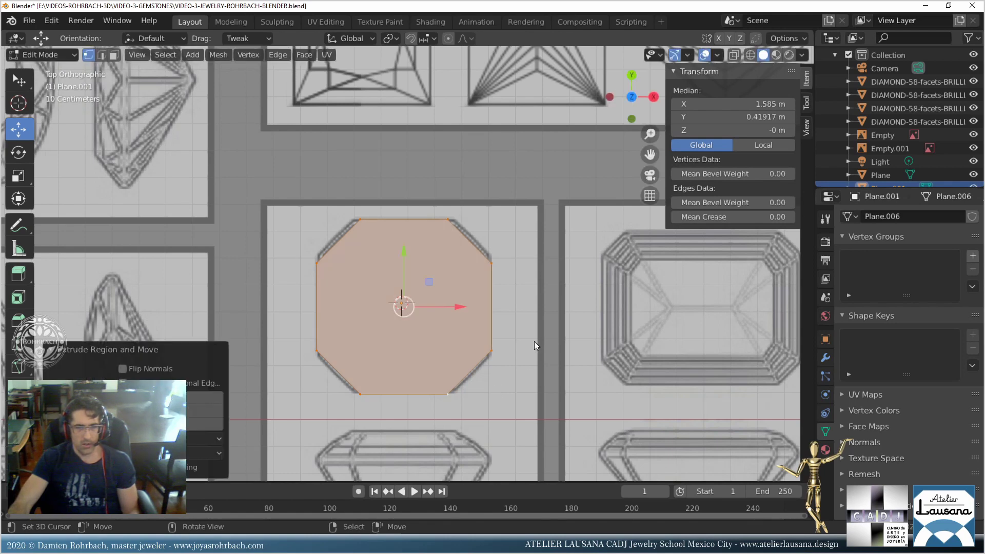
key("ctrl+z")
Inset the octagonal face twice, adjusting the thickness so the rings follow the reference's outer facet steps.
key("i")
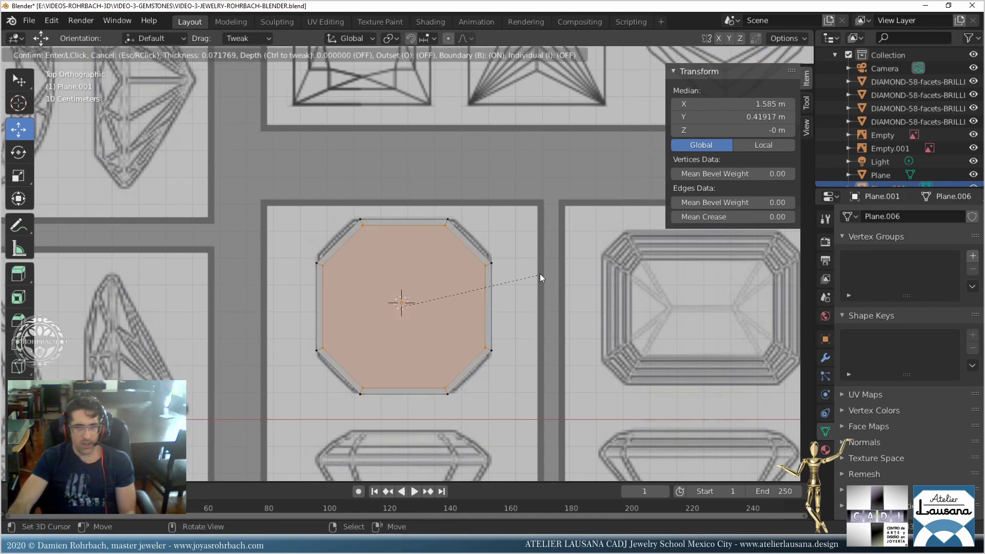
left_click(534, 272)
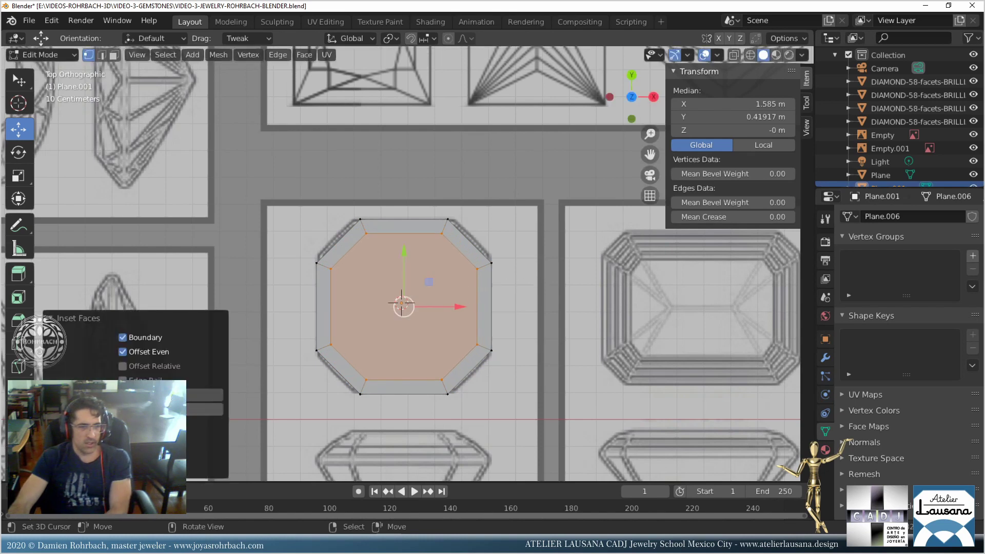
key("Return")
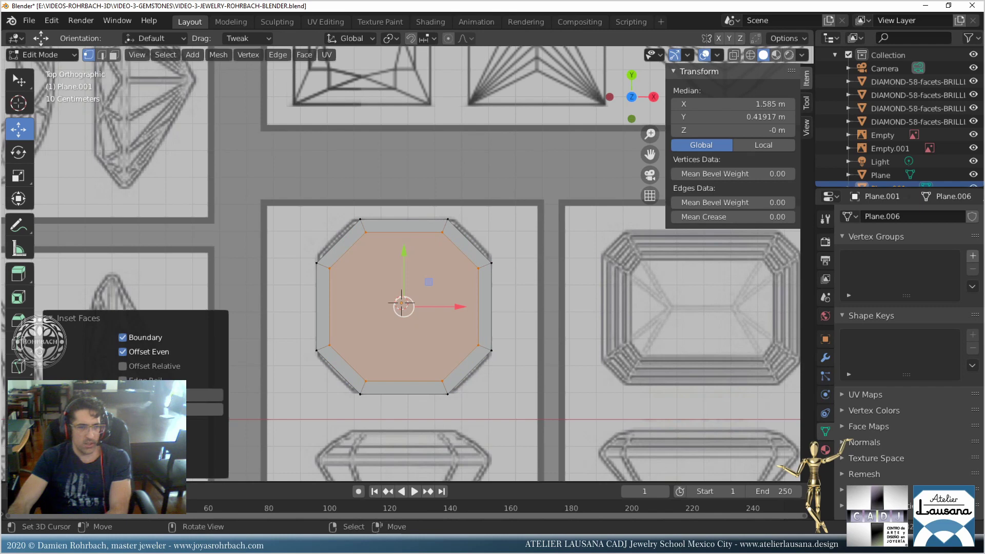
key("i")
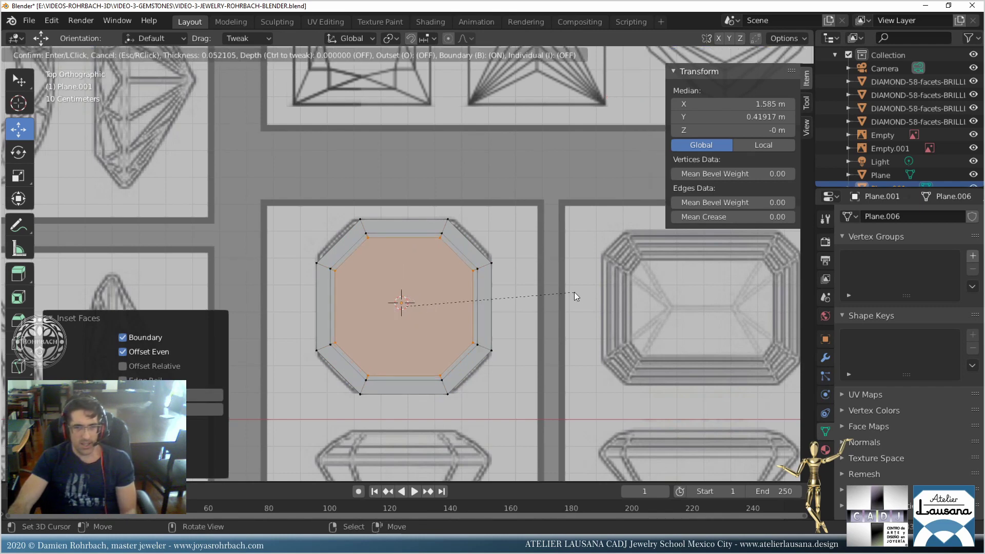
left_click(559, 291)
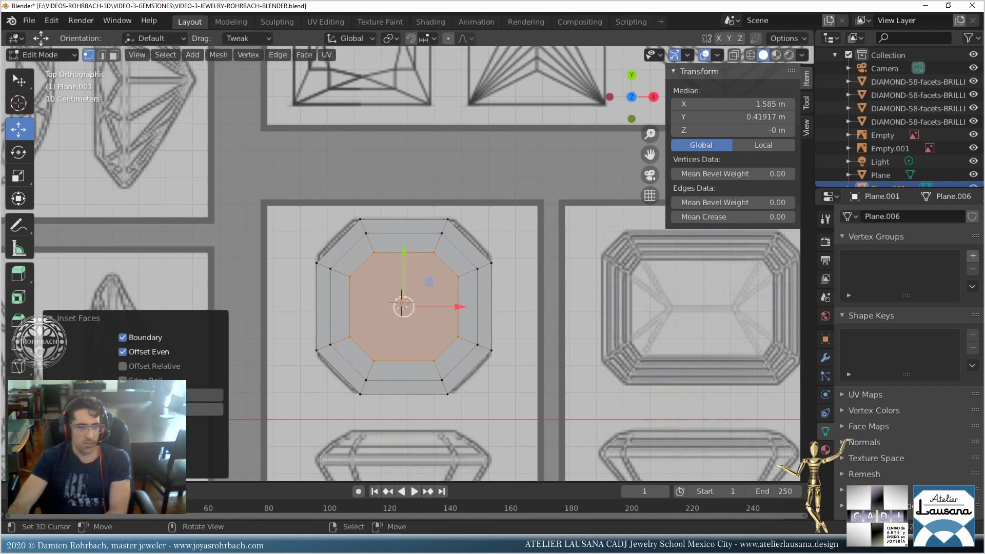
left_click_drag(200, 393, 189, 392)
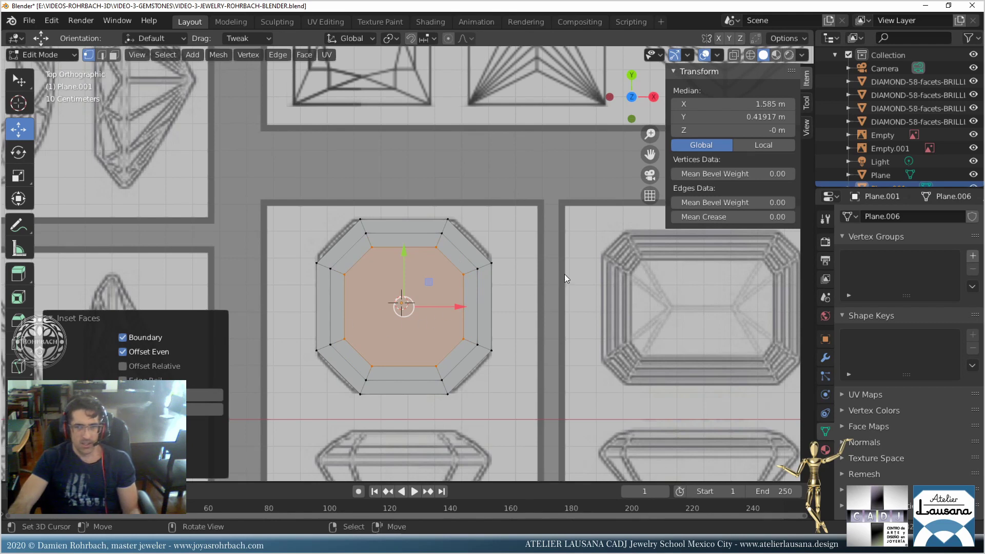
key("s")
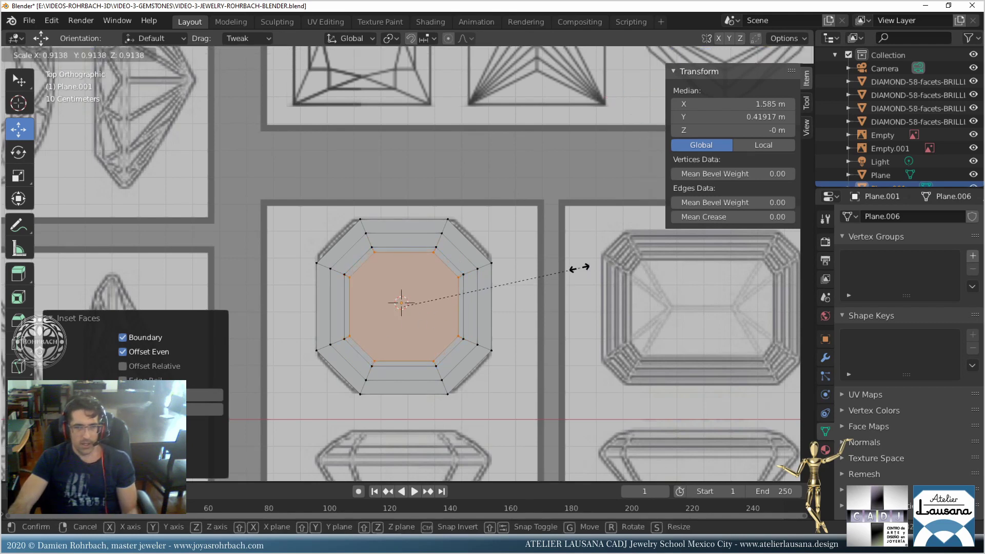
left_click(565, 277)
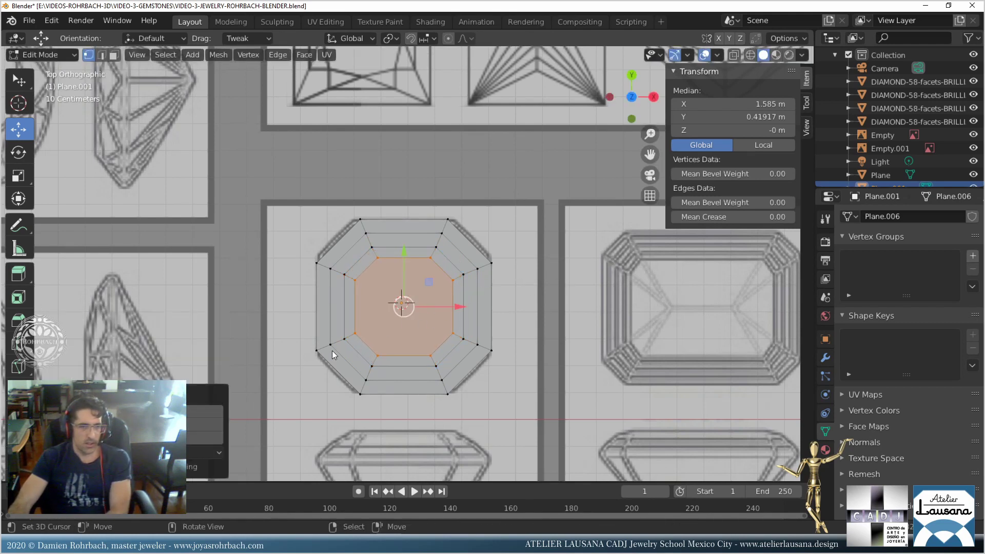
key("ctrl+z")
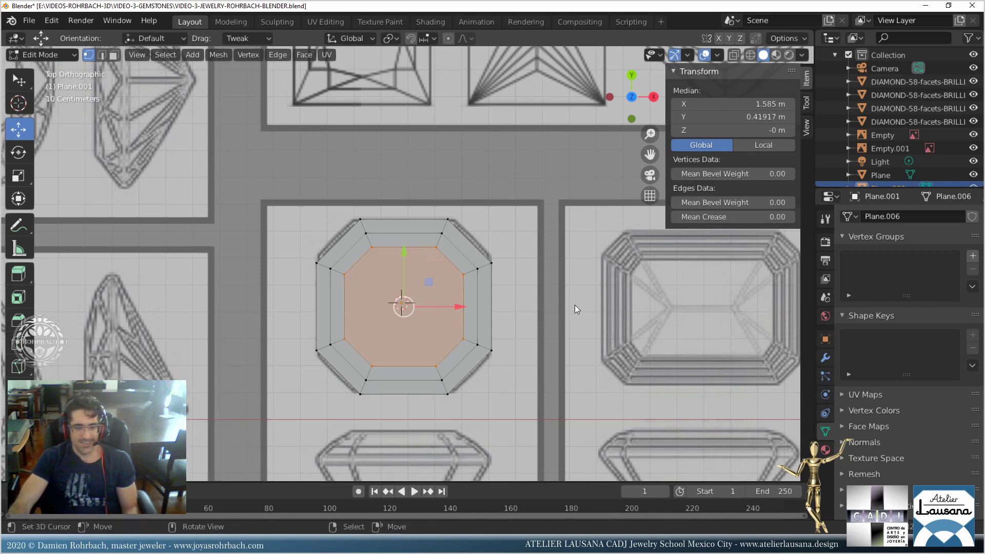
Inset the central face once more to the reference's table outline and raise it about 0.087 m along Z.
key("i")
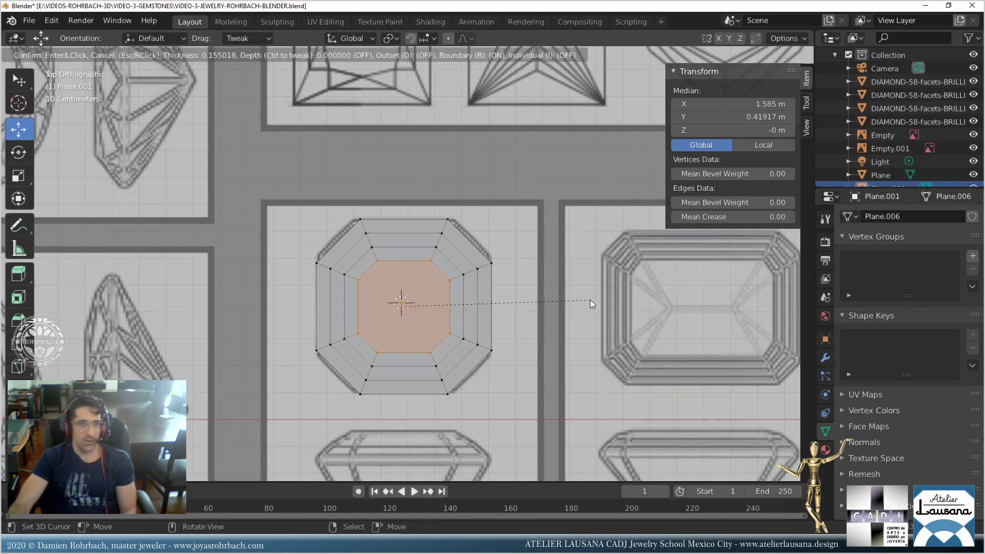
left_click(590, 301)
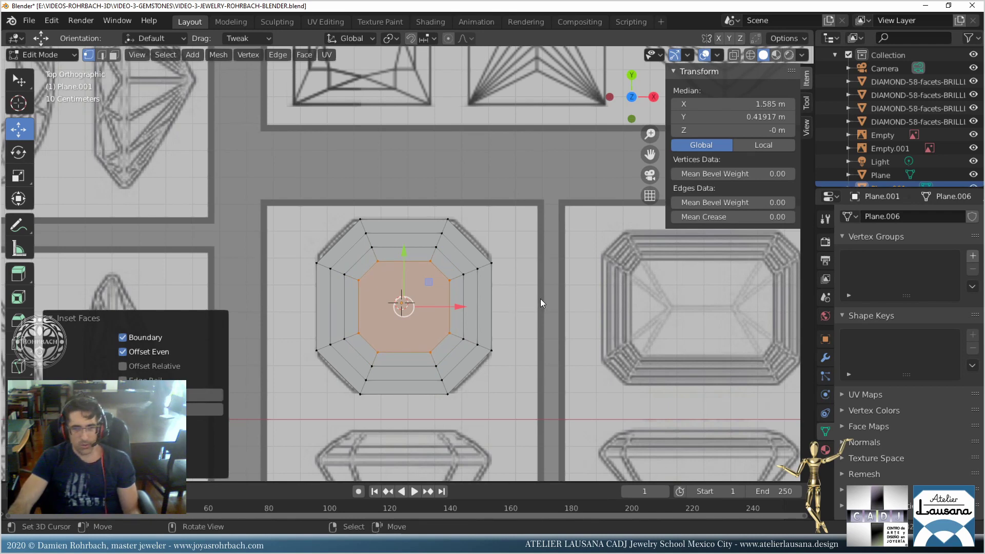
middle_click_drag(555, 301, 444, 292)
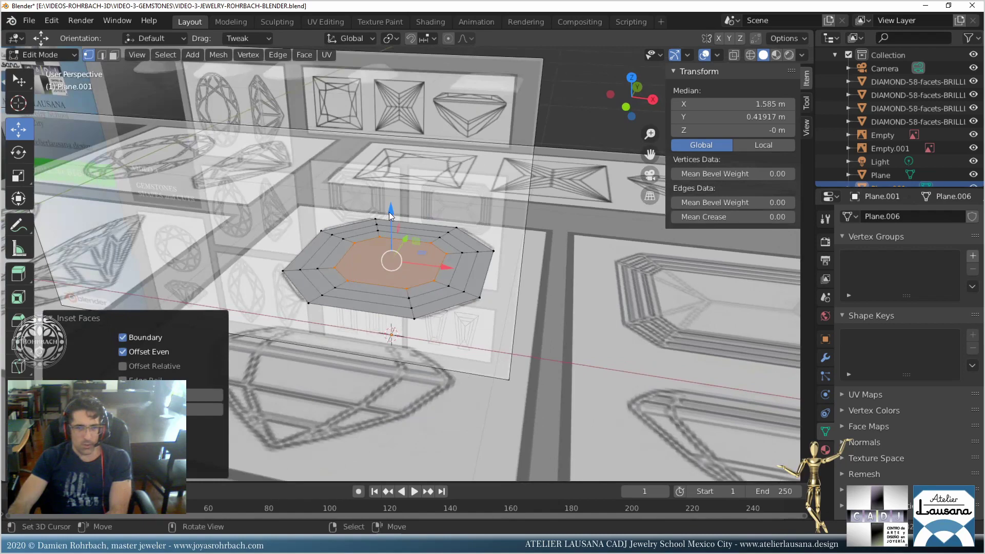
left_click_drag(390, 215, 389, 189)
Select the vertex ring directly around the raised table face and move it up about 0.061 m along Z.
middle_click_drag(389, 189, 392, 250, "alt")
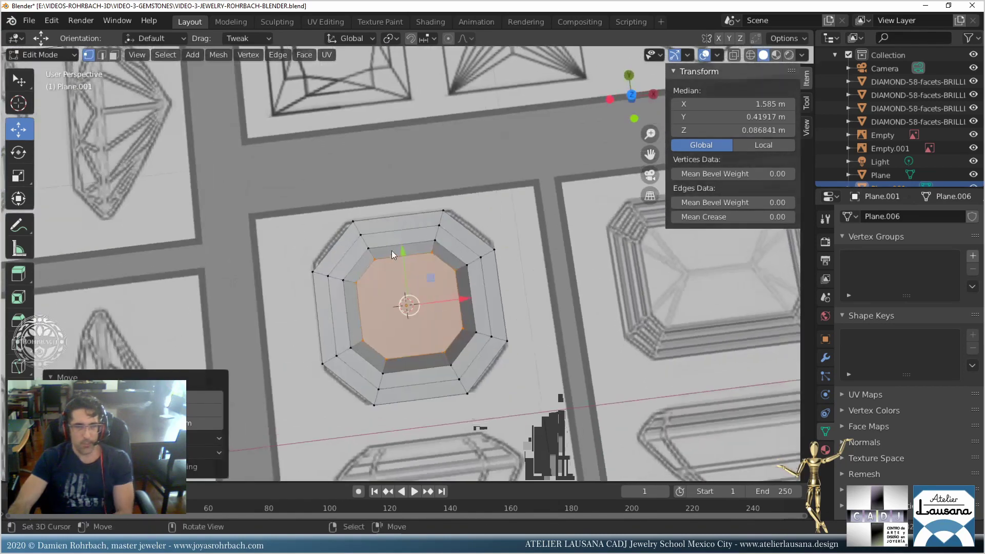
left_click(368, 238)
left_click(473, 260, "ctrl")
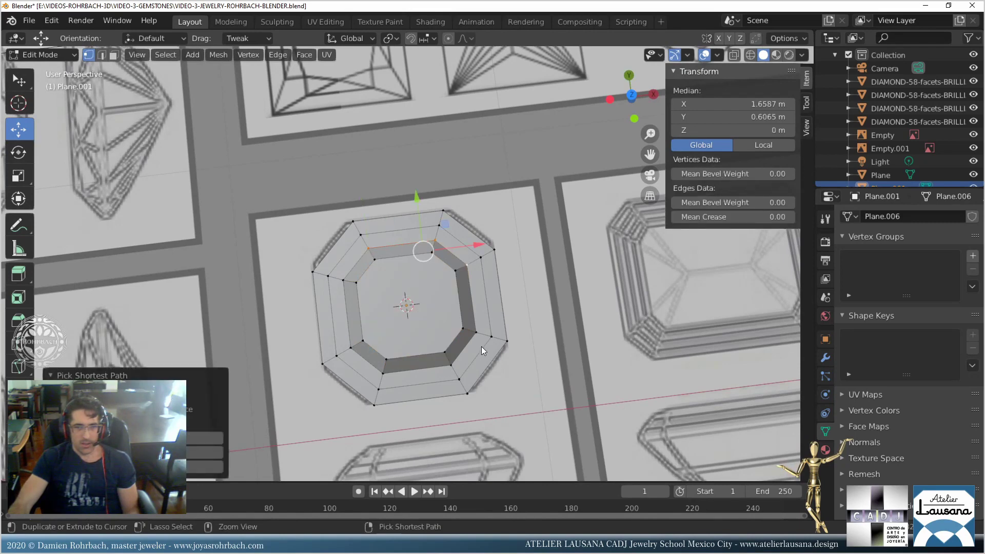
left_click(476, 333, "ctrl")
left_click(446, 354, "ctrl")
left_click(386, 359, "ctrl")
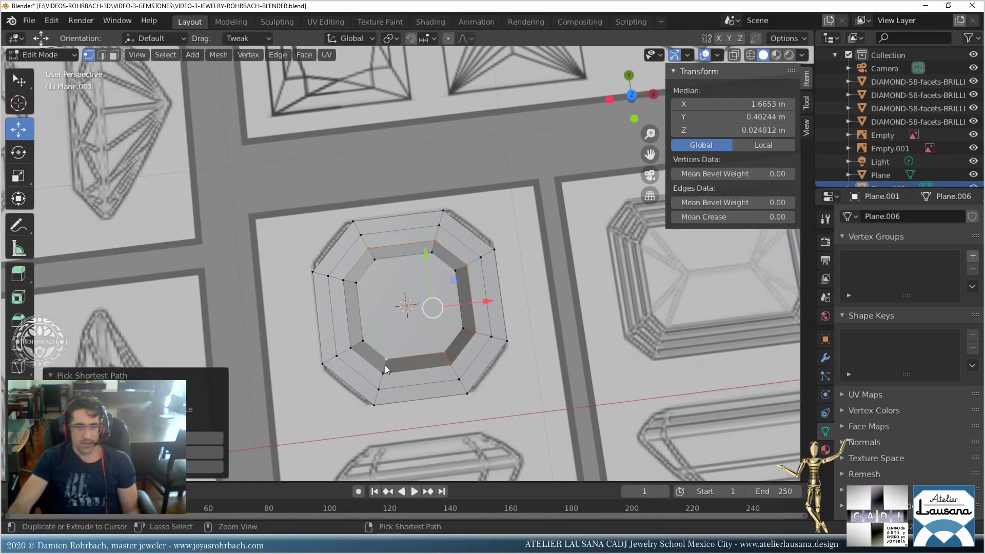
key("ctrl+z")
right_click(387, 371, "ctrl")
right_click(353, 352, "ctrl")
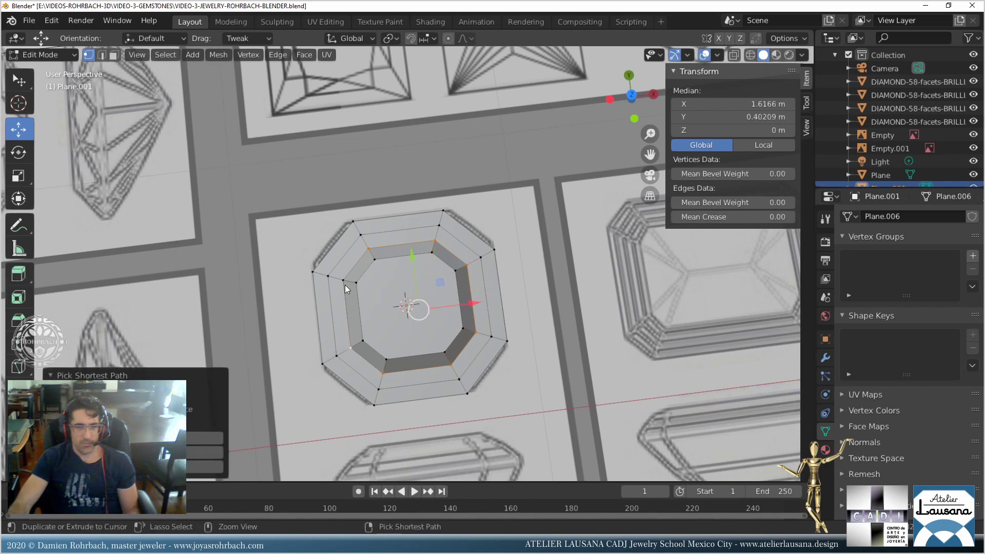
middle_click_drag(380, 267, 380, 215)
key("g")
key("z")
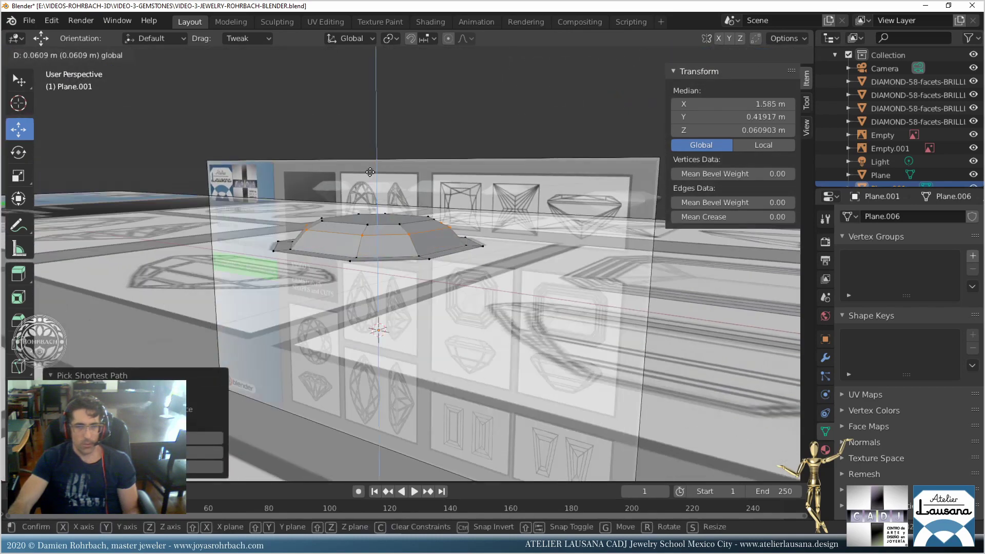
right_click(370, 172)
Select the next ring outward, just inside the octagon's outer edge, and raise it about 0.037 m along Z.
middle_click_drag(370, 172, 346, 340)
right_click(349, 353, "ctrl")
right_click(325, 319, "ctrl")
right_click(328, 275, "ctrl")
right_click(444, 231, "ctrl")
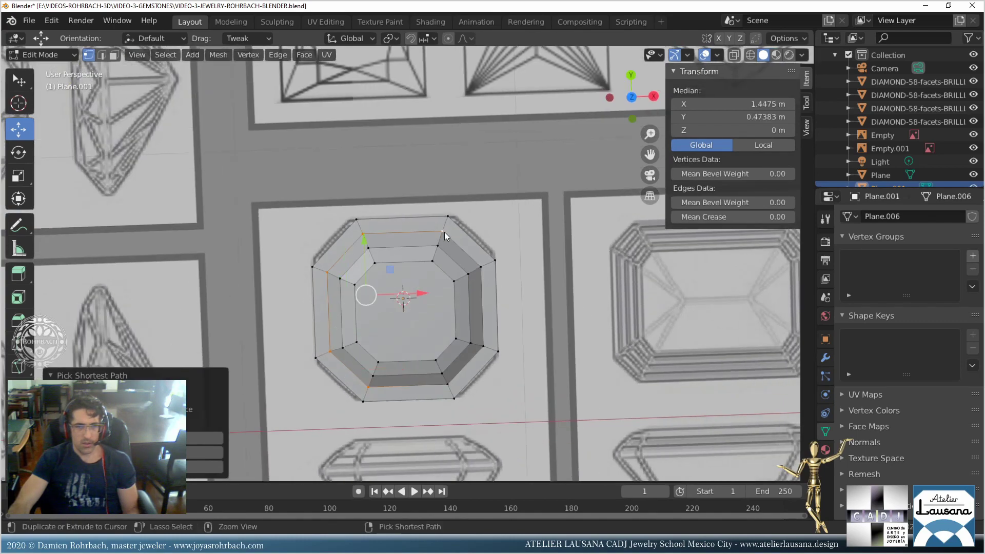
right_click(487, 281, "ctrl")
right_click(484, 341, "ctrl")
right_click(451, 386, "ctrl")
middle_click_drag(451, 386, 355, 308)
left_click_drag(427, 190, 427, 182)
Select the vertex ring directly around the table face and raise it slightly, to about 0.064 m on Z.
key("KP_3")
scroll(423, 229, "up", 2)
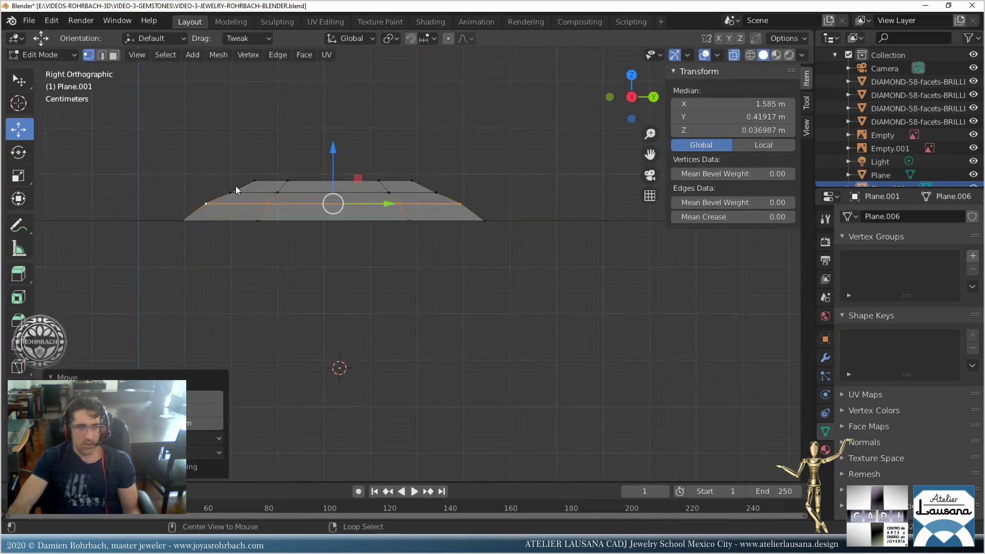
key("alt+a")
key("b")
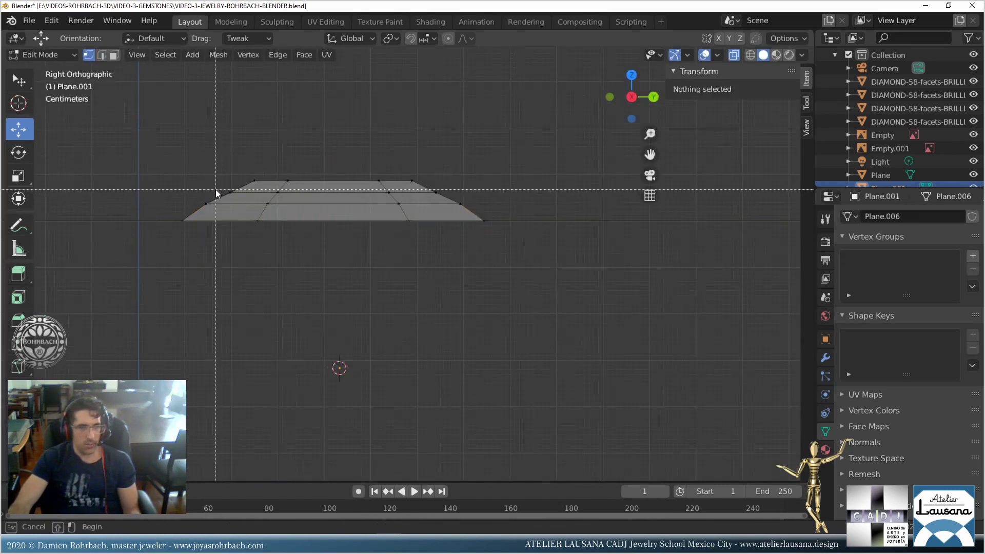
left_click_drag(213, 189, 483, 192)
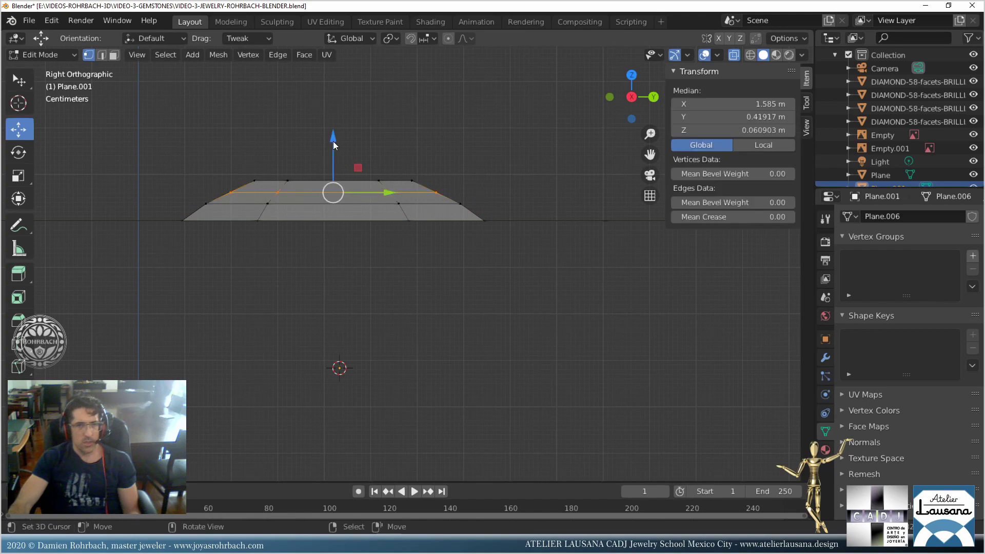
left_click_drag(333, 146, 340, 139)
Examine the crown's facet rings against the octagonal reference drawing from above.
middle_click_drag(340, 138, 430, 227)
scroll(429, 186, "down", 5)
key("KP_7")
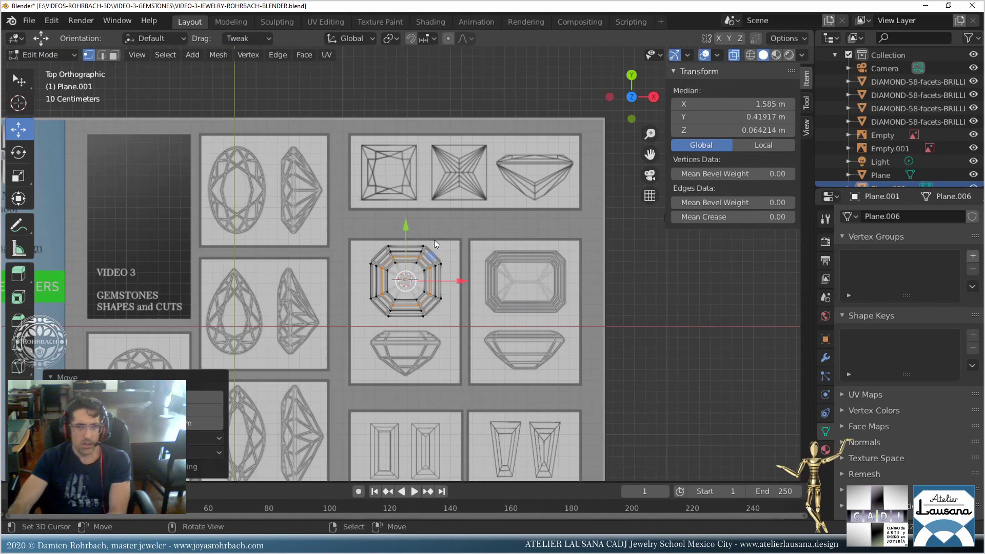
scroll(435, 237, "up", 6)
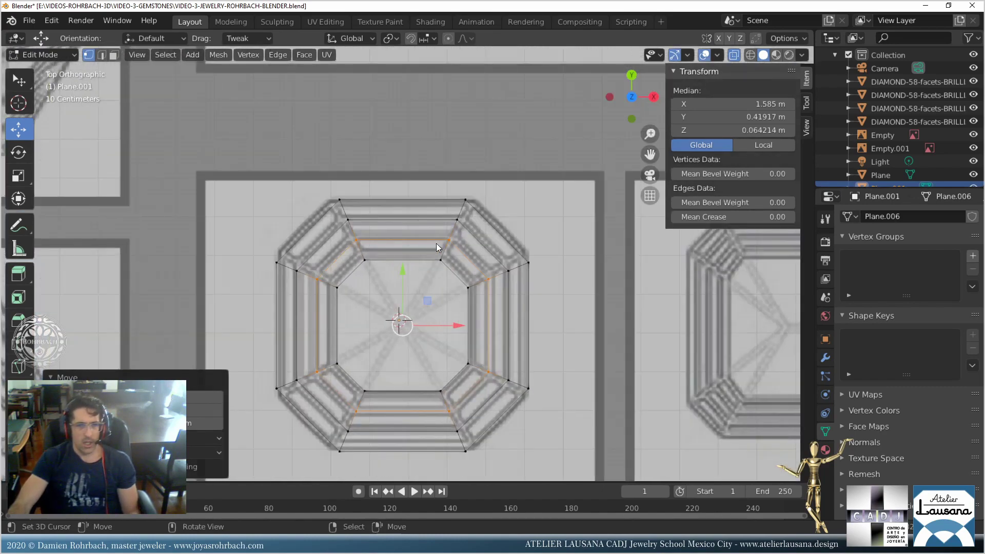
scroll(437, 247, "down", 5)
scroll(441, 259, "up", 2)
scroll(436, 282, "down", 1)
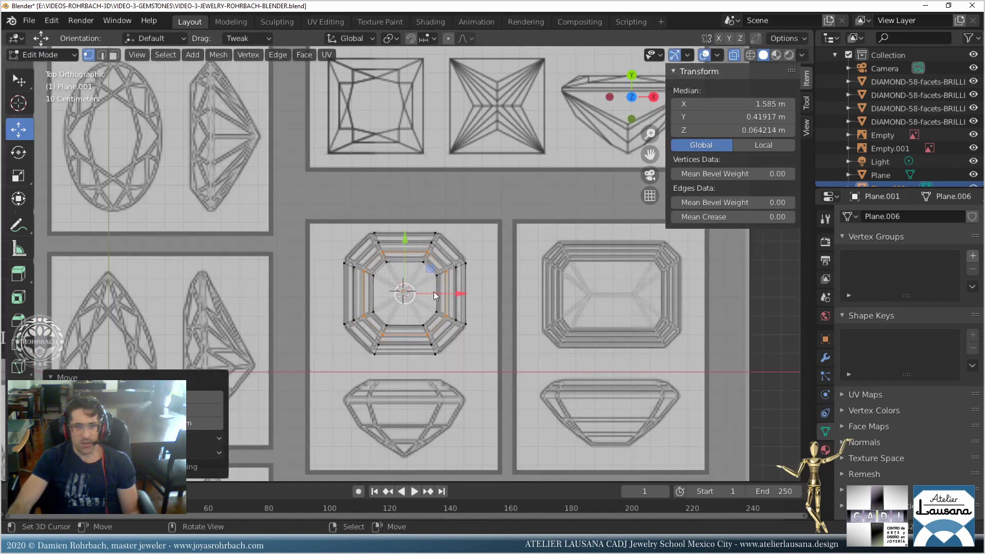
mouse_move(433, 291)
middle_mouse_down()
mouse_move(413, 298)
mouse_move(417, 290)
middle_mouse_up()
Select all eight vertices of the crown's outer octagonal edge and save the file.
mouse_move(370, 347)
middle_mouse_down()
mouse_move(386, 326)
mouse_move(371, 334)
mouse_move(381, 337)
mouse_move(377, 330)
middle_mouse_up()
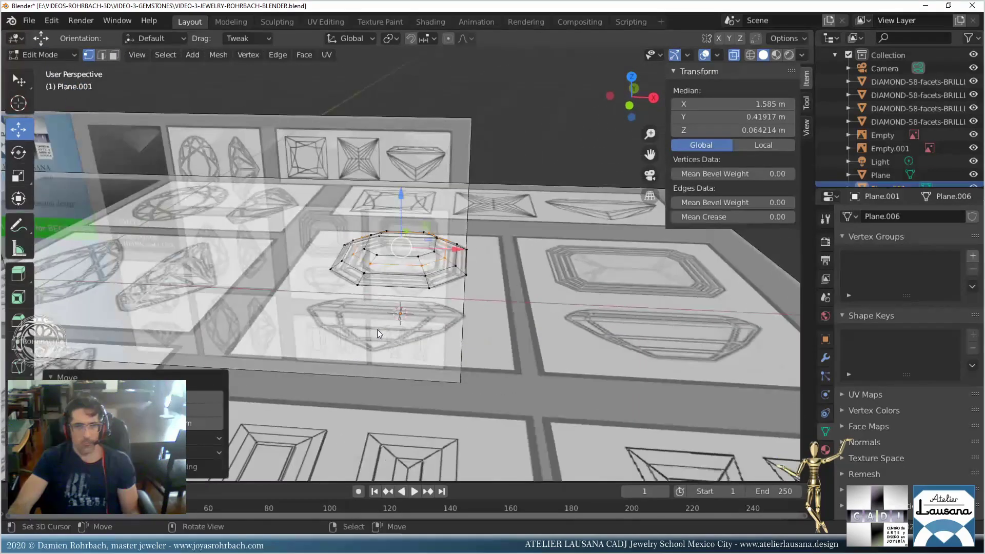
scroll(377, 329, "up", 1)
right_click(337, 294)
middle_click_drag(398, 271, 407, 325)
right_click(330, 245, "ctrl")
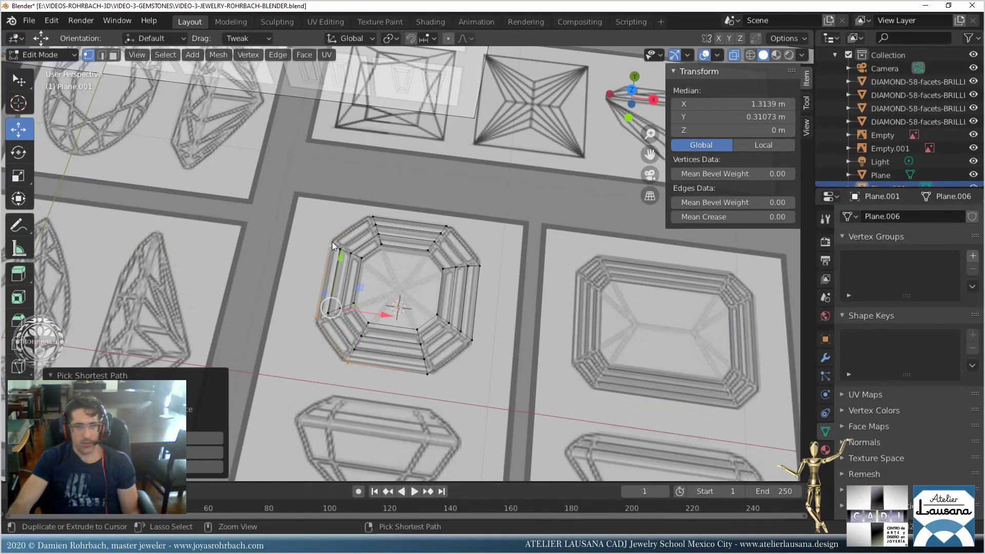
right_click(447, 226, "ctrl")
right_click(479, 266, "ctrl")
right_click(471, 339, "ctrl")
right_click(448, 364, "ctrl")
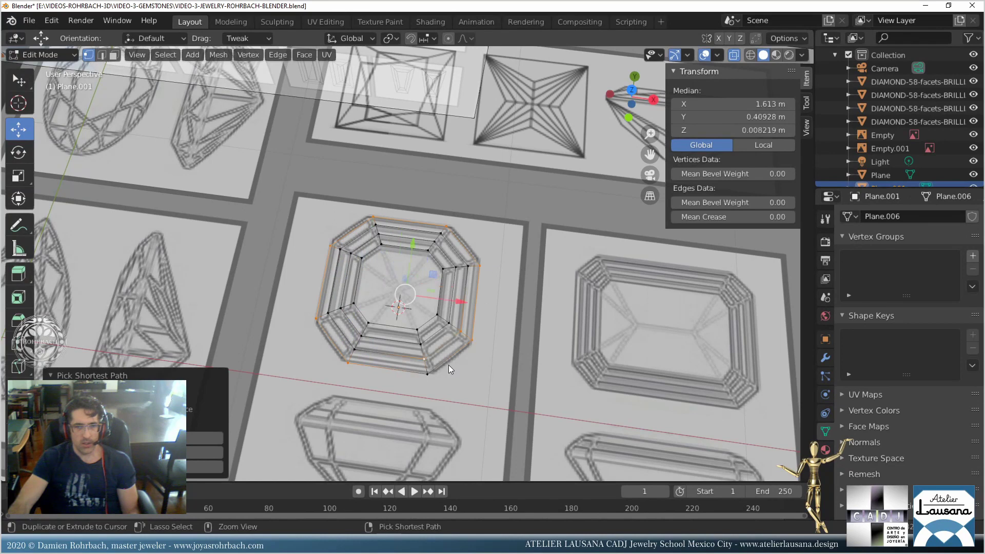
right_click(426, 373, "shift")
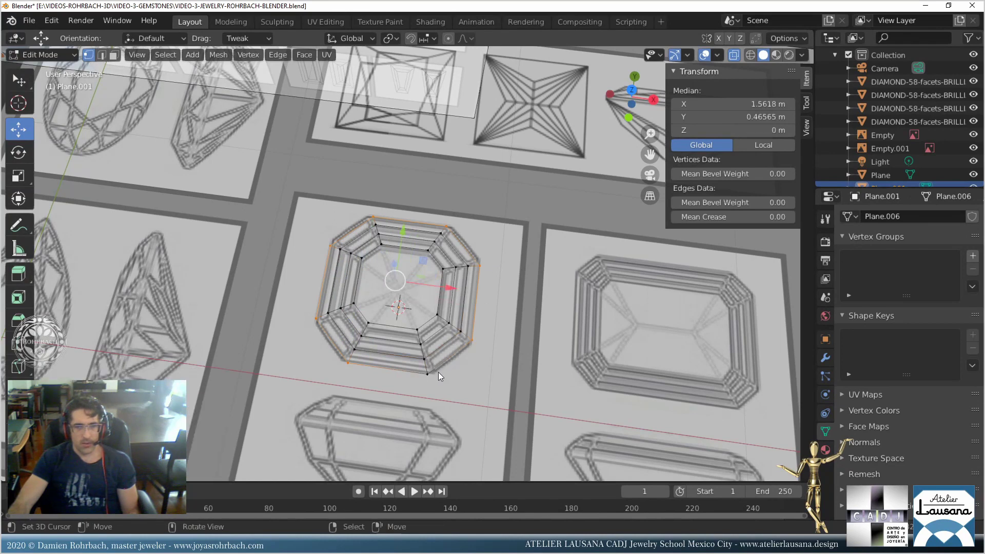
right_click(435, 373, "shift")
key("ctrl+s")
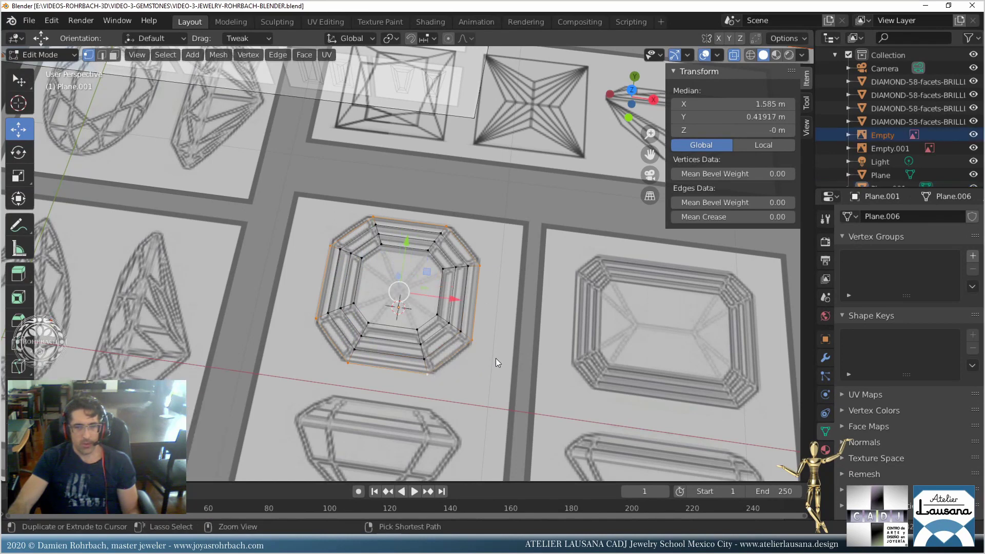
Extrude the outer octagonal edge and lower the new ring about 0.023 m along Z to form the girdle.
middle_click_drag(521, 287, 510, 257)
key("g")
left_click(511, 256)
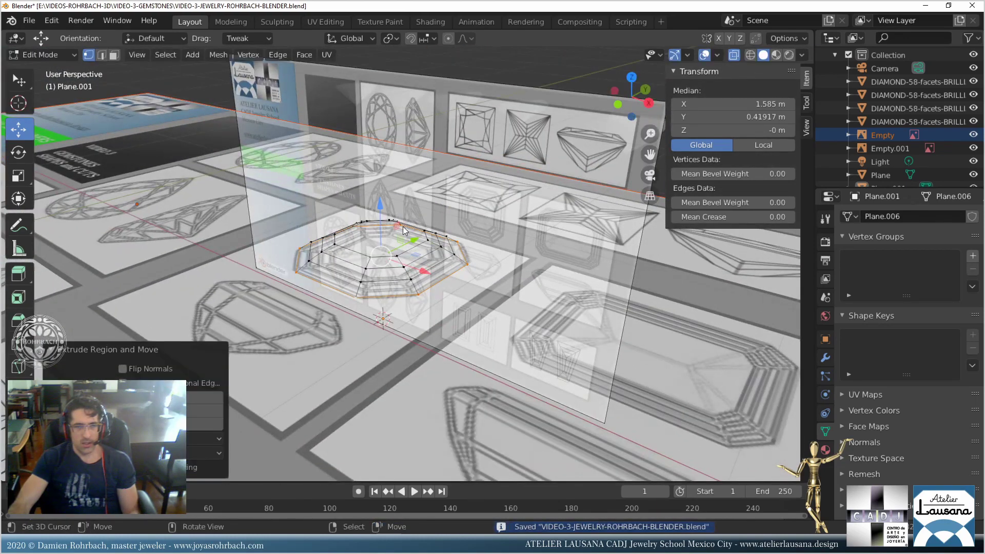
left_click_drag(379, 213, 377, 219)
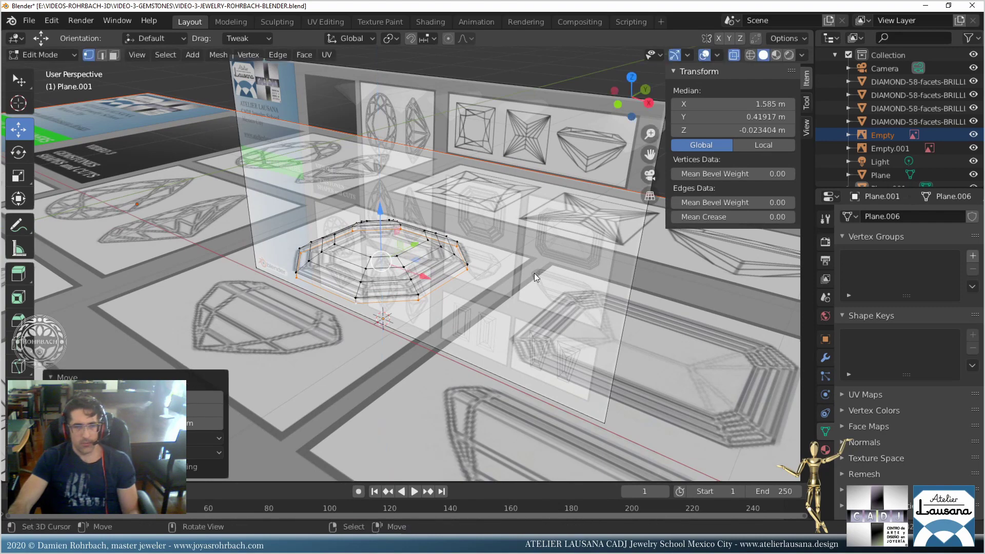
Extrude the girdle's lower ring down to about -0.110 m on Z and scale it inward to start the pavilion.
middle_click_drag(535, 273, 497, 272)
key("KP_7")
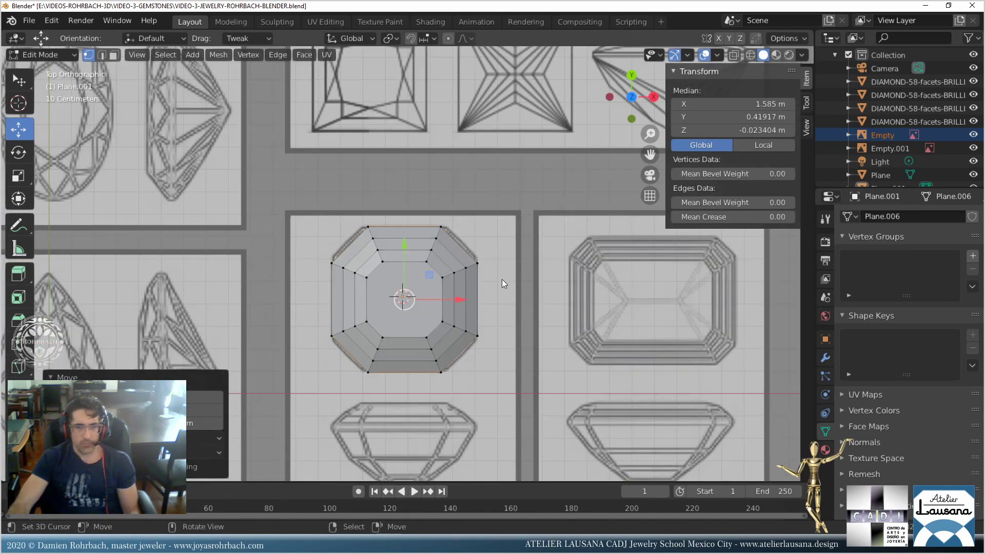
middle_click_drag(505, 332, 495, 292, "shift")
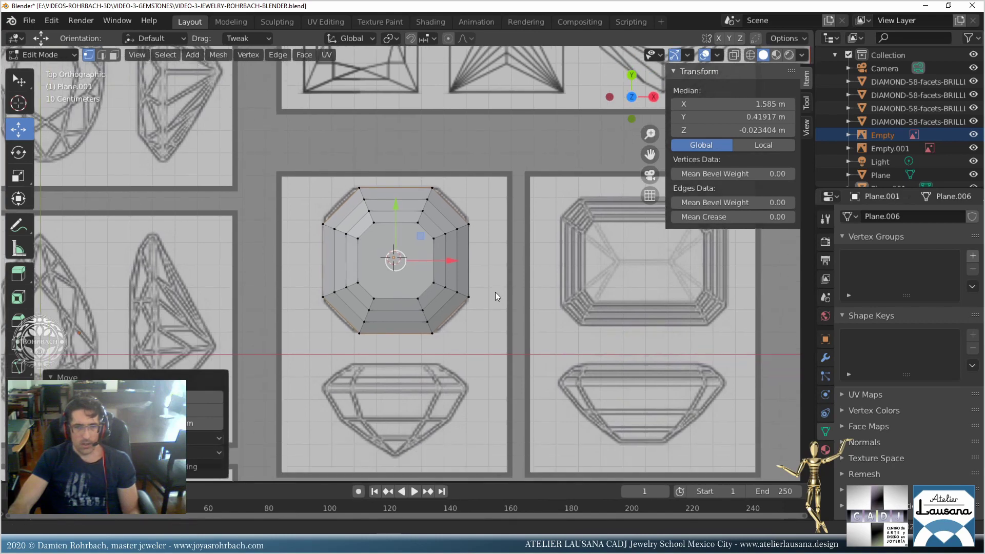
scroll(495, 271, "up", 1)
key("alt+z")
scroll(519, 229, "up", 2)
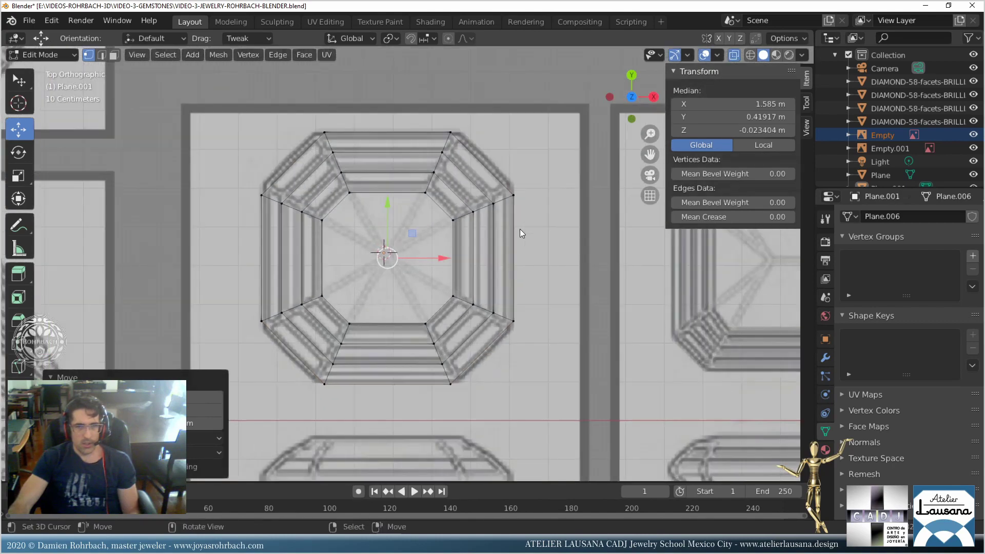
mouse_move(536, 225)
middle_mouse_down()
mouse_move(515, 242)
mouse_move(511, 193)
mouse_move(522, 237)
middle_mouse_up()
key("e")
right_click(496, 245)
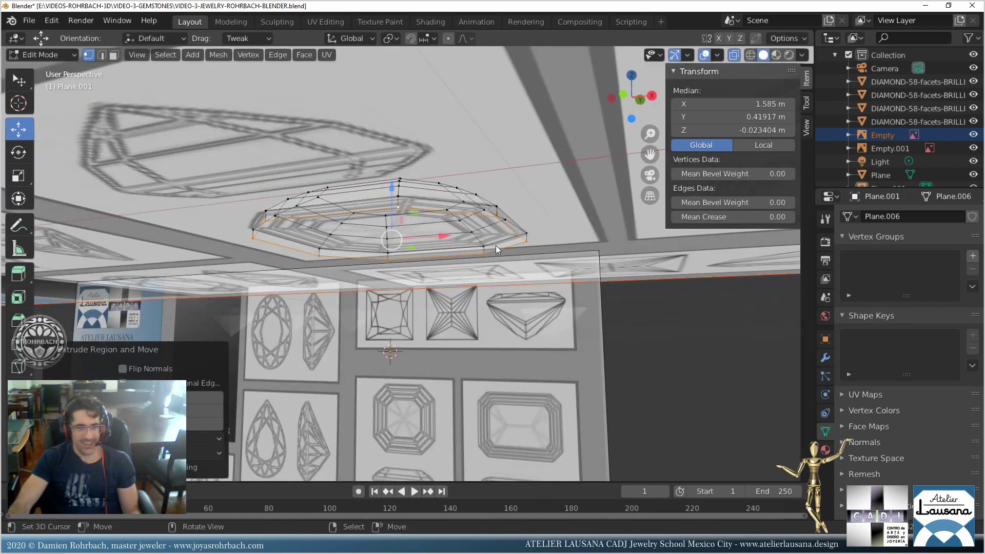
left_click_drag(395, 201, 391, 216)
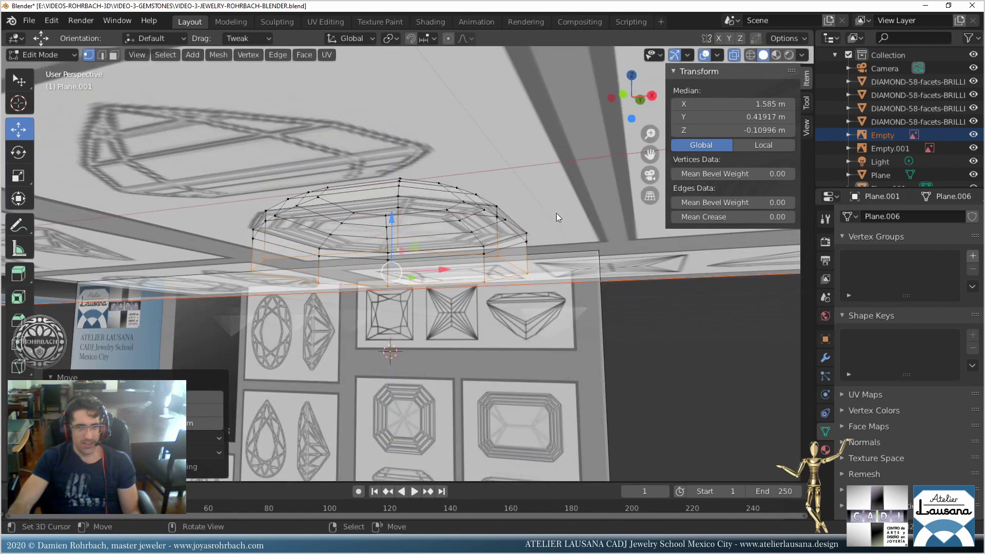
key("s")
left_click(544, 214)
middle_click_drag(544, 215, 466, 253)
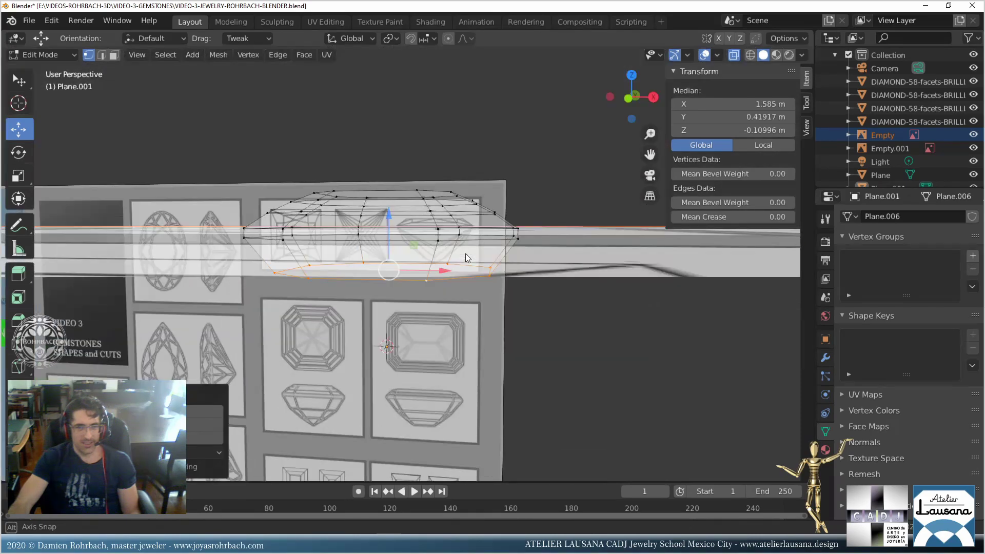
With the horizontal reference image hidden, raise the lowest ring to about -0.098 m on Z and scale it by about 0.93.
left_click(973, 134)
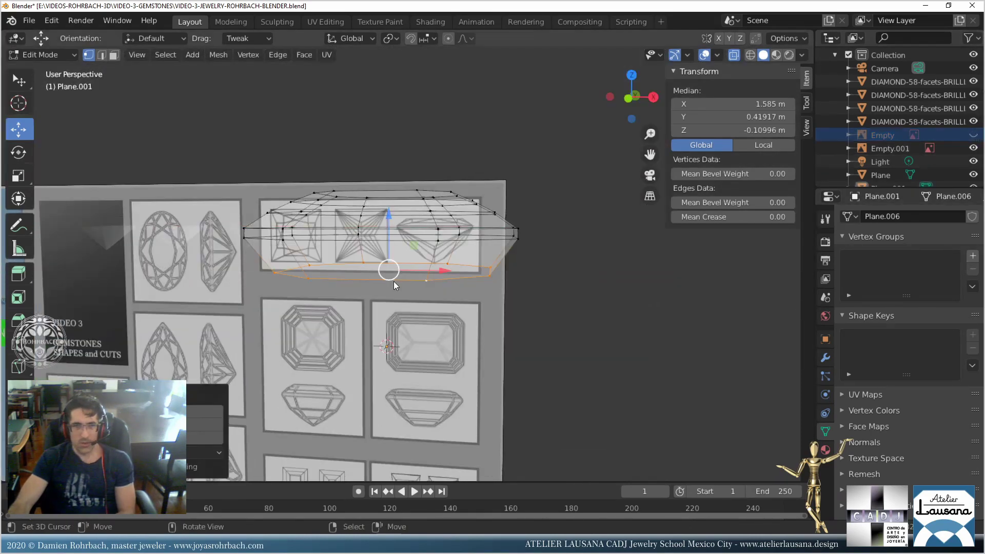
key("KP_3")
key("KP_3")
scroll(393, 273, "up", 2)
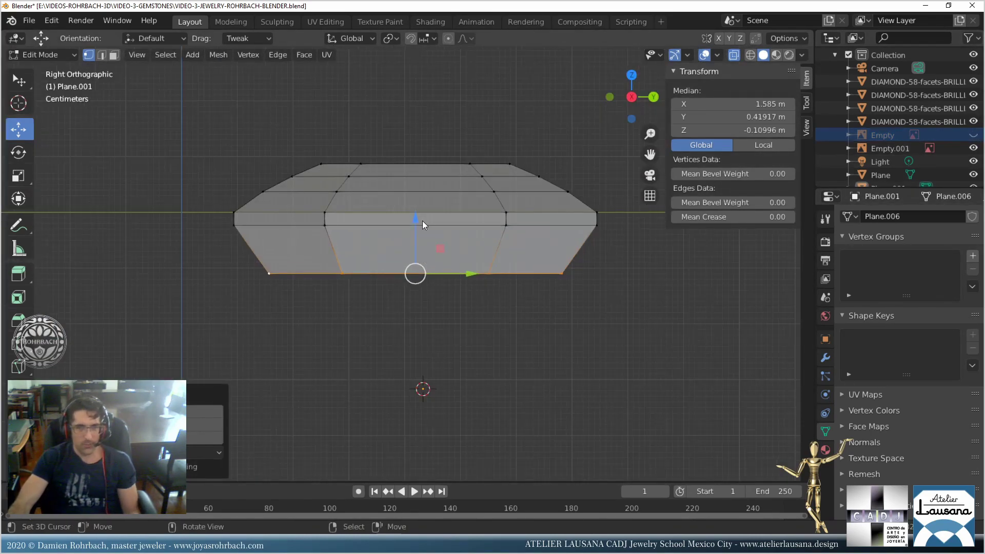
key("g")
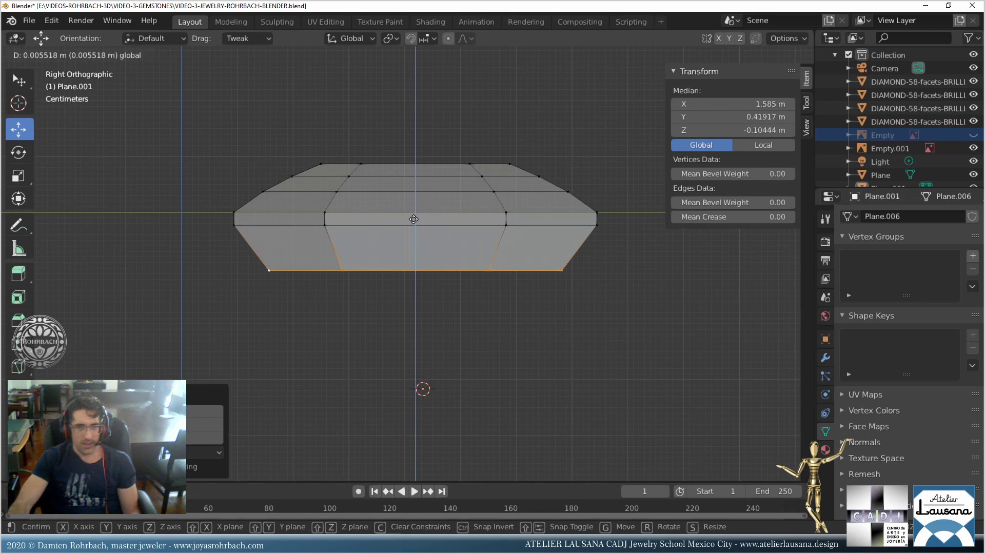
left_click(414, 219)
key("s")
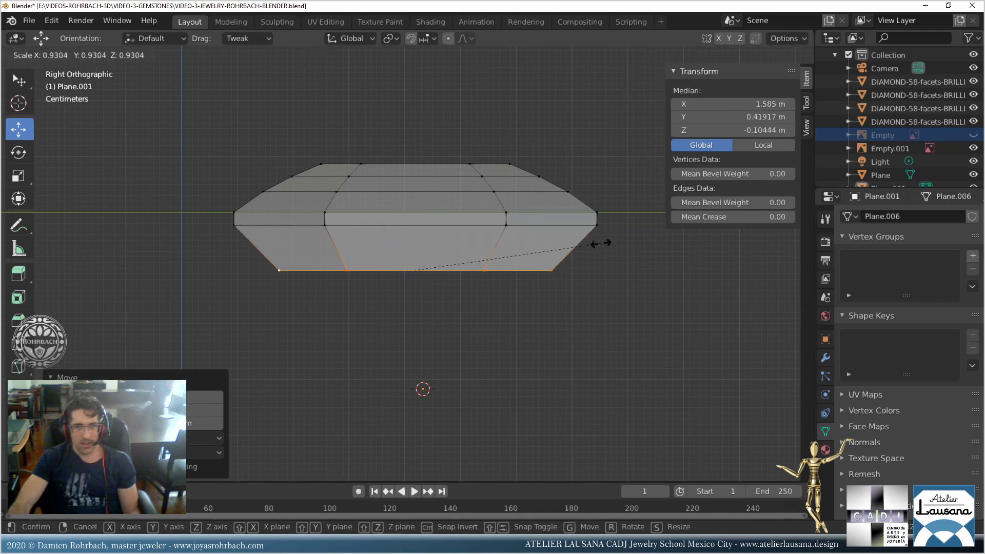
left_click(598, 244)
key("e")
left_click(445, 232)
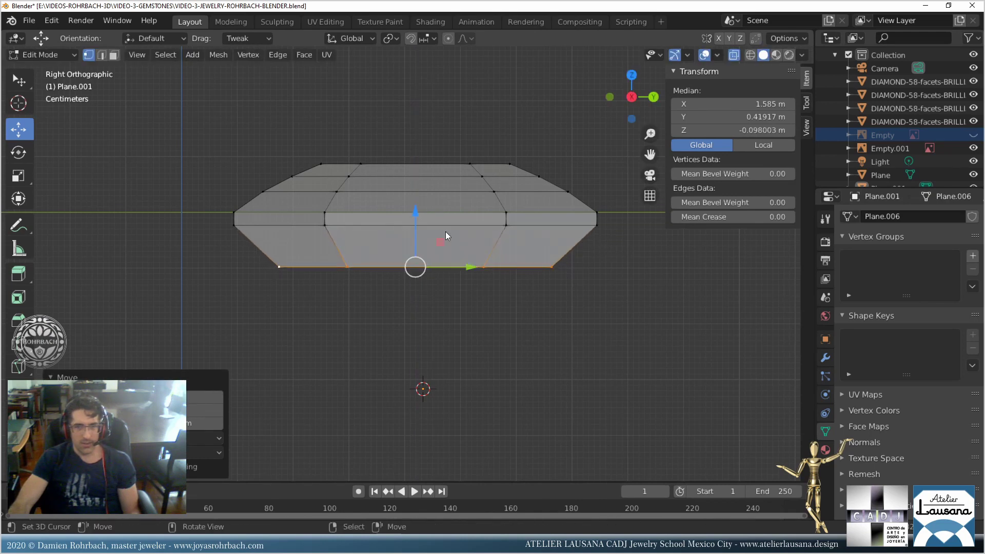
Extrude the lowest ring down to about -0.150 m on Z and scale it inward as the second pavilion step.
key("g")
key("z")
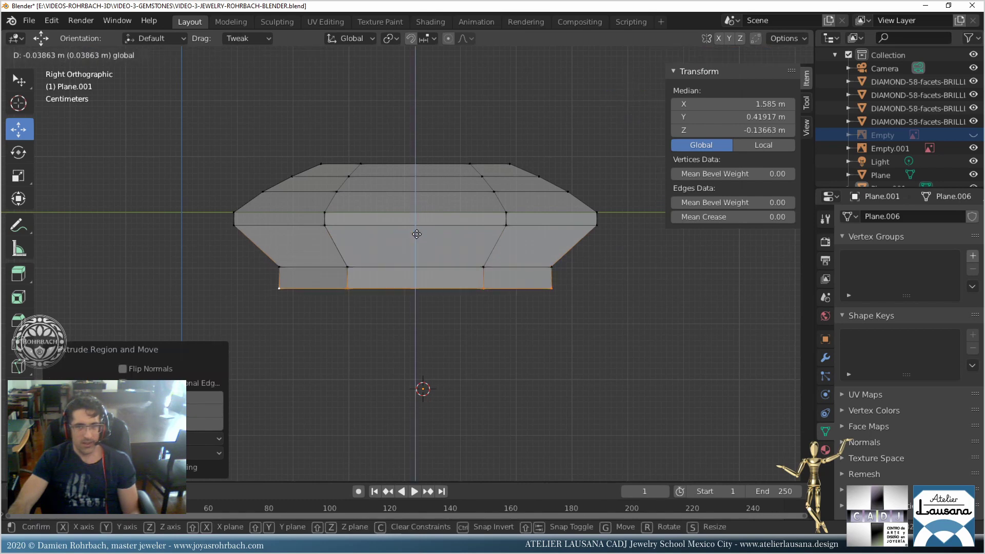
left_click(415, 241)
key("s")
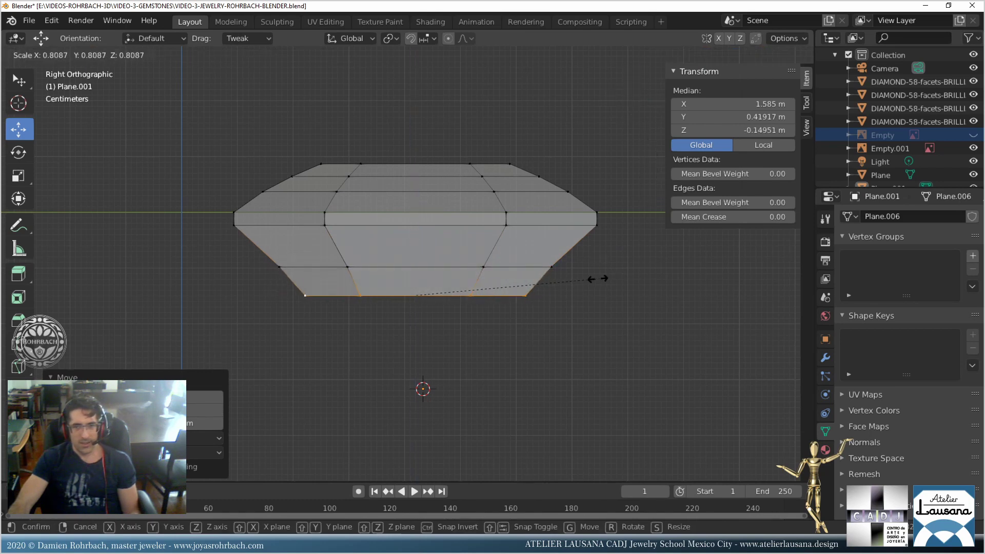
left_click(582, 281)
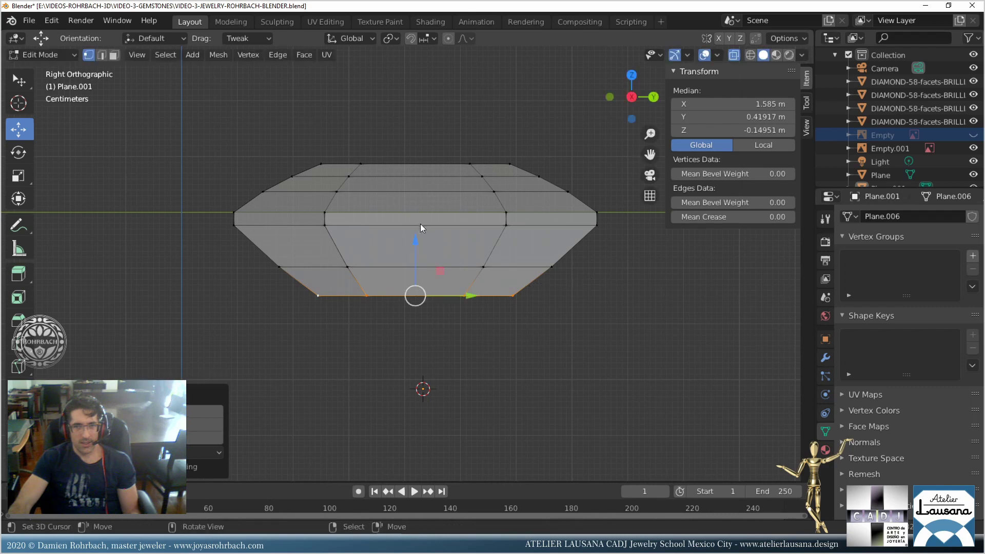
Extrude a third pavilion step down to about -0.195 m on Z and scale its ring to about 0.46.
key("e")
right_click(525, 275)
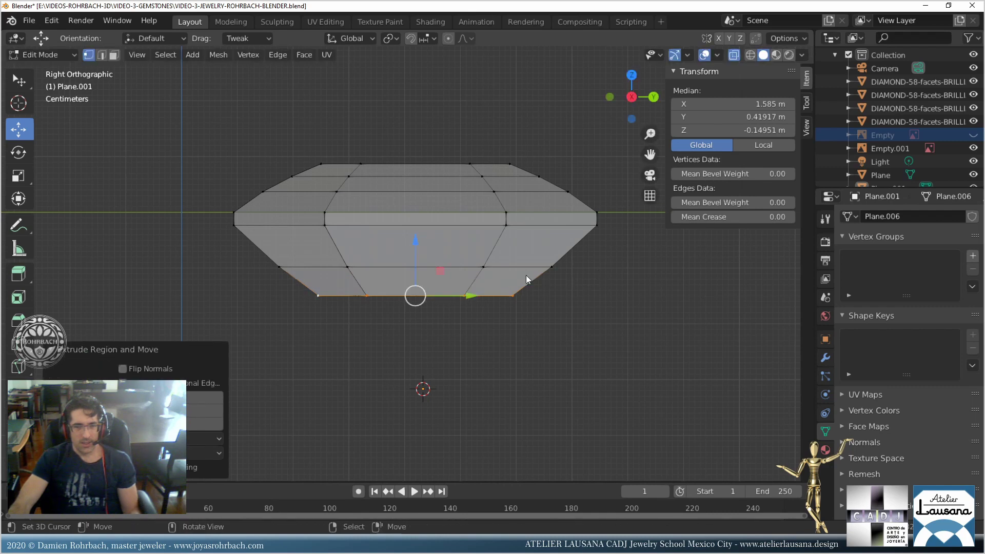
left_click_drag(415, 248, 415, 274)
key("s")
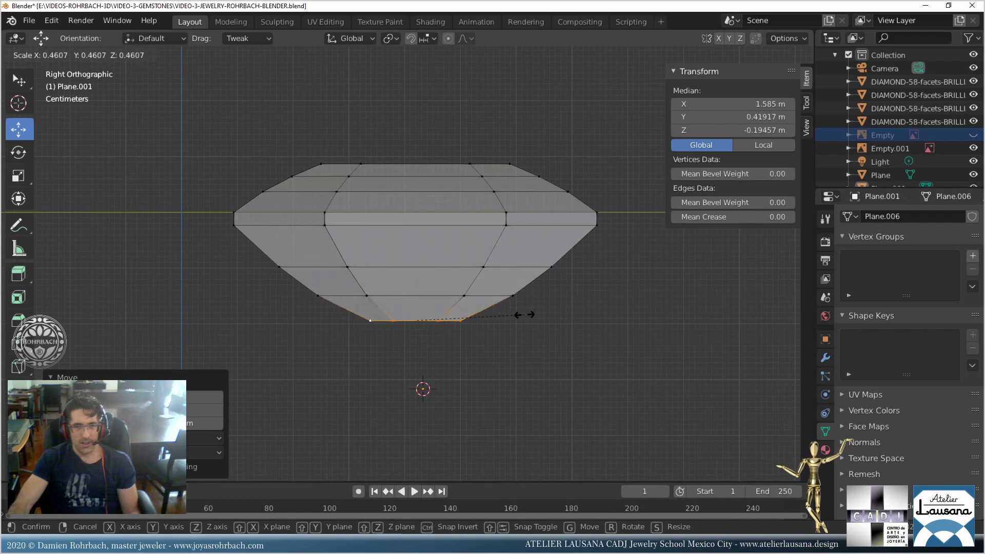
left_click(525, 315)
Scale the open bottom ring inward until its vertices nearly meet at a point to form the culet.
scroll(524, 315, "down", 3)
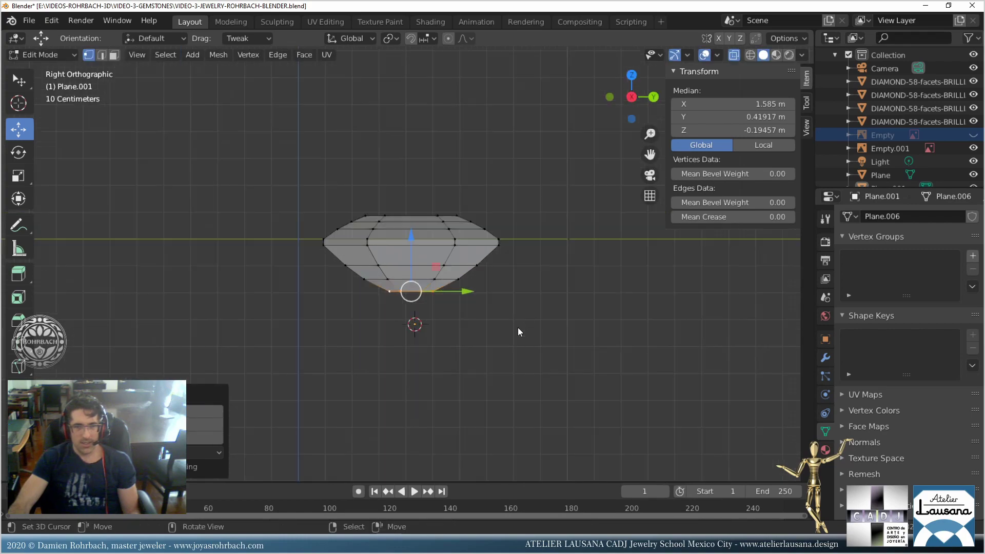
middle_click_drag(518, 327, 465, 262)
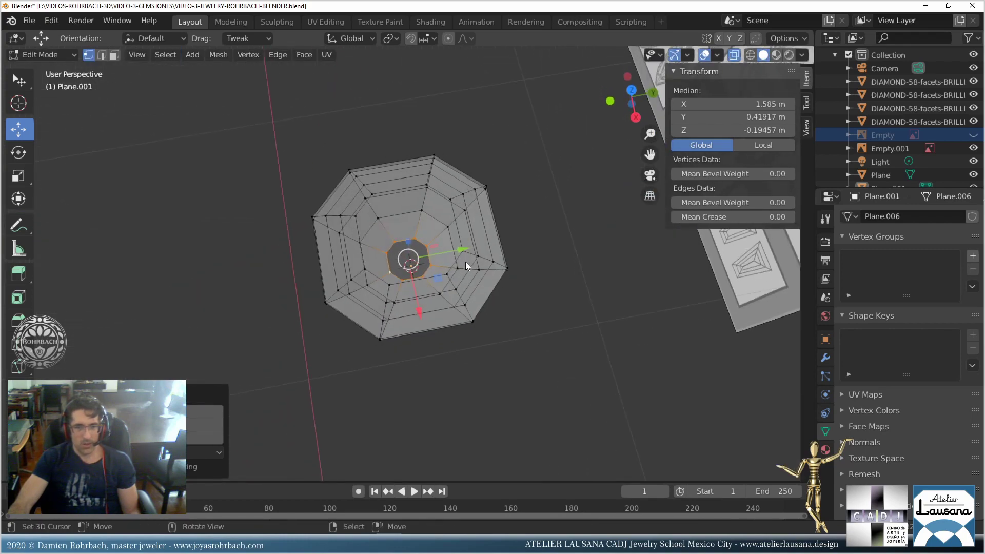
key("s")
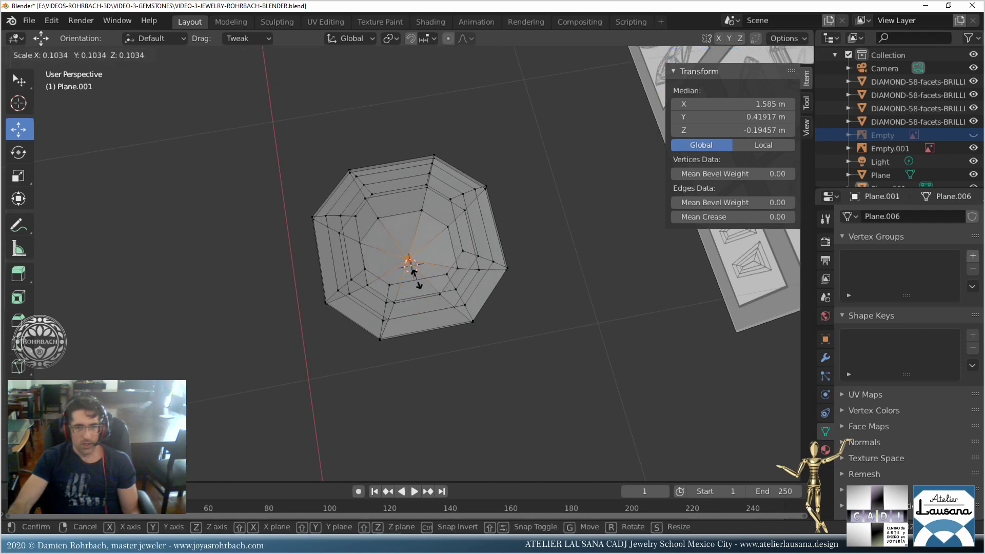
left_click(416, 273)
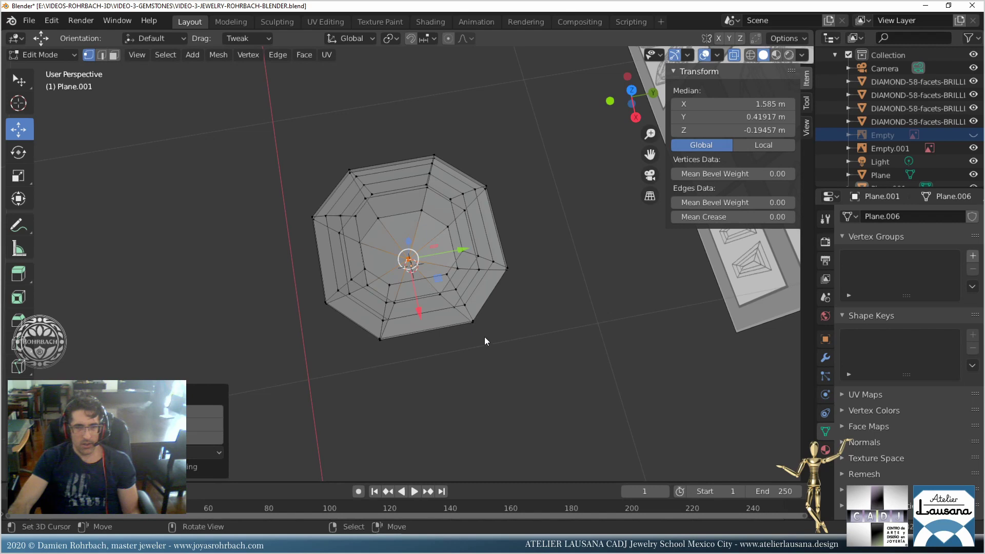
middle_click_drag(484, 337, 492, 310)
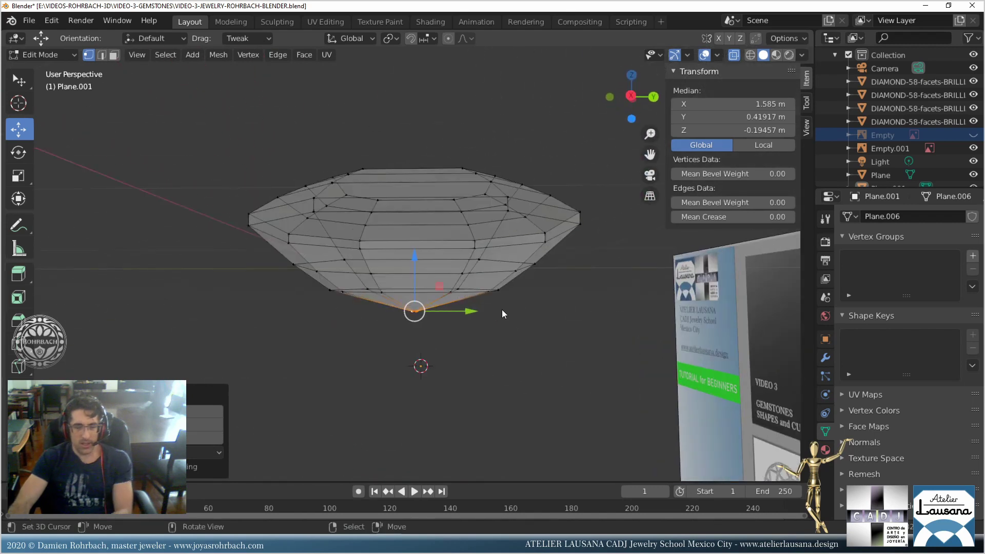
key("KP_7")
key("KP_1")
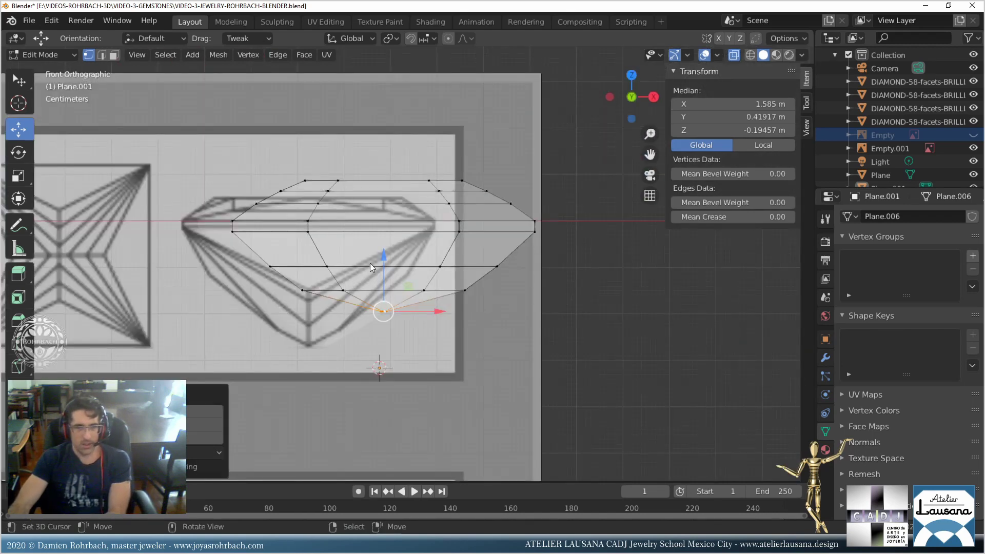
Lower the culet vertices to about -0.246 m on Z, then lower the pavilion ring above them to about -0.155 m.
left_click_drag(383, 259, 383, 285)
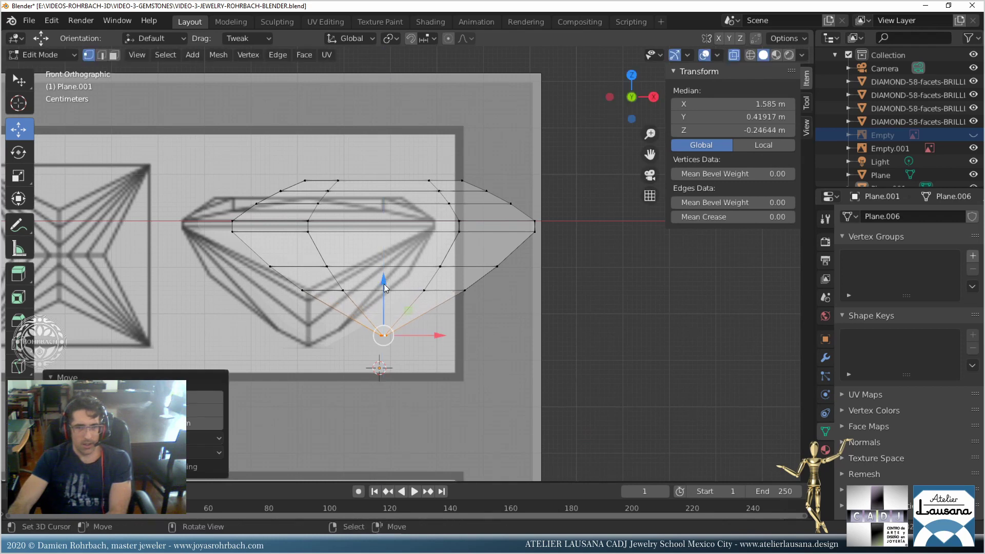
left_click(374, 294)
key("b")
left_click_drag(263, 283, 490, 295)
left_click_drag(392, 240, 385, 240)
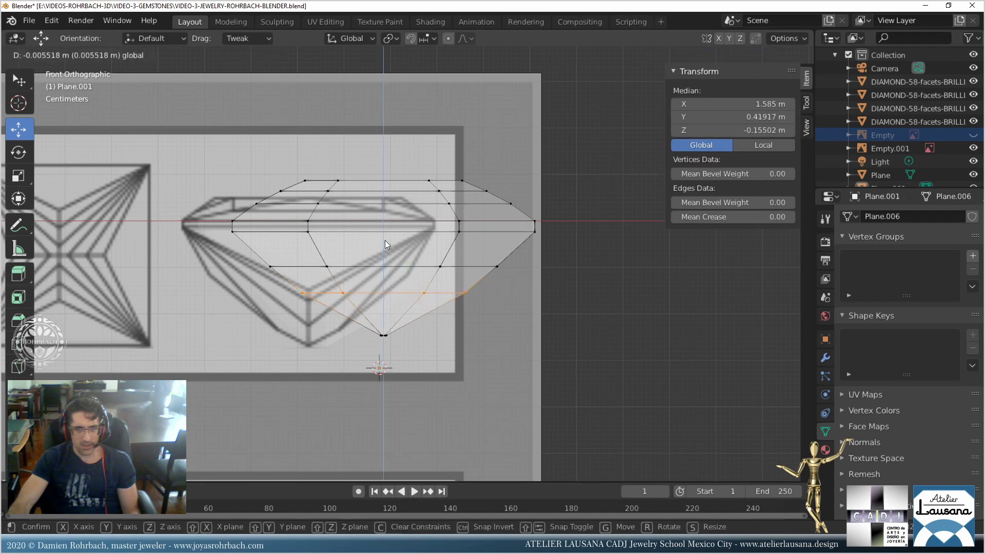
left_click(384, 244)
Scale the first pavilion ring below the girdle slightly outward.
key("alt+a")
key("b")
left_click_drag(257, 257, 558, 276)
key("s")
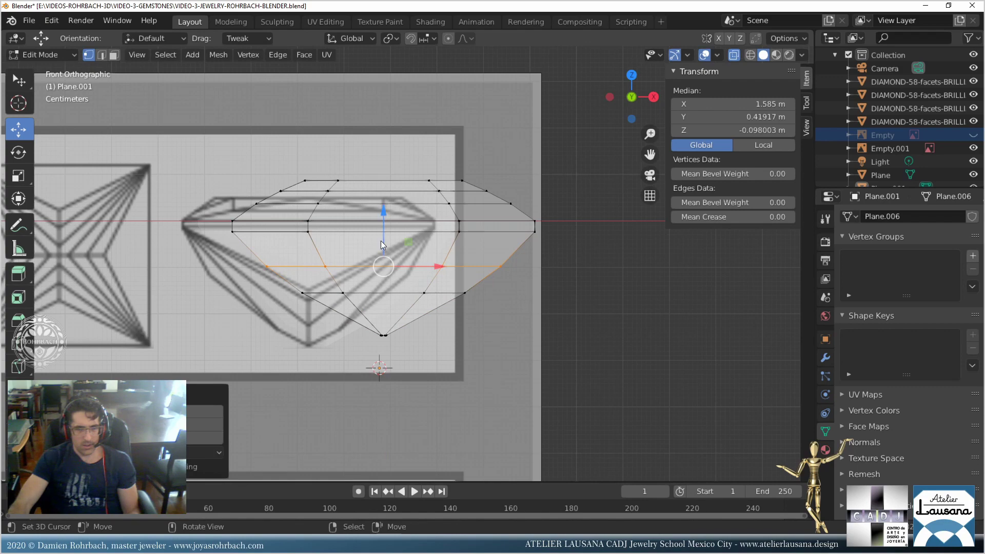
key("KP_7")
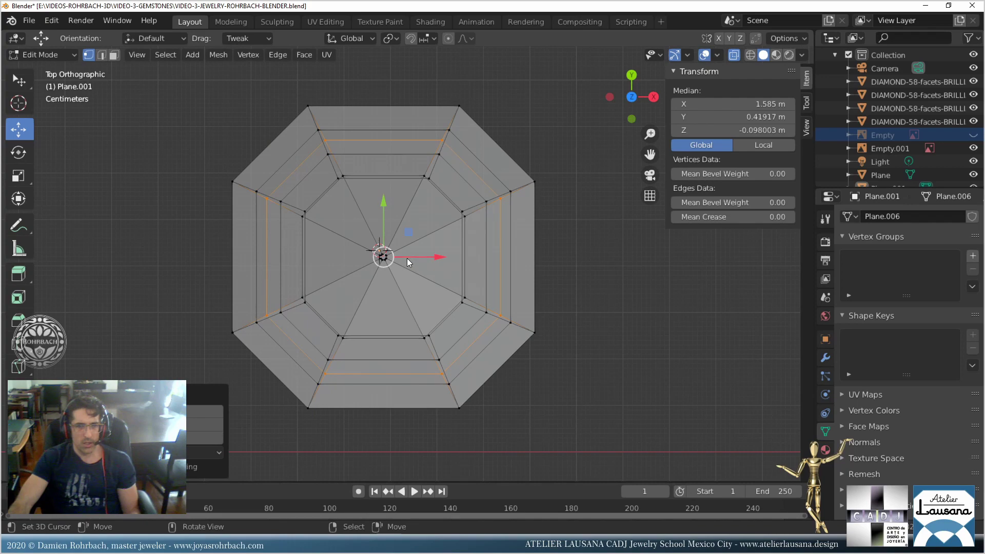
Scale the second pavilion ring, just above the culet, outward by about 1.11 and lower it slightly on Z.
left_click(302, 300)
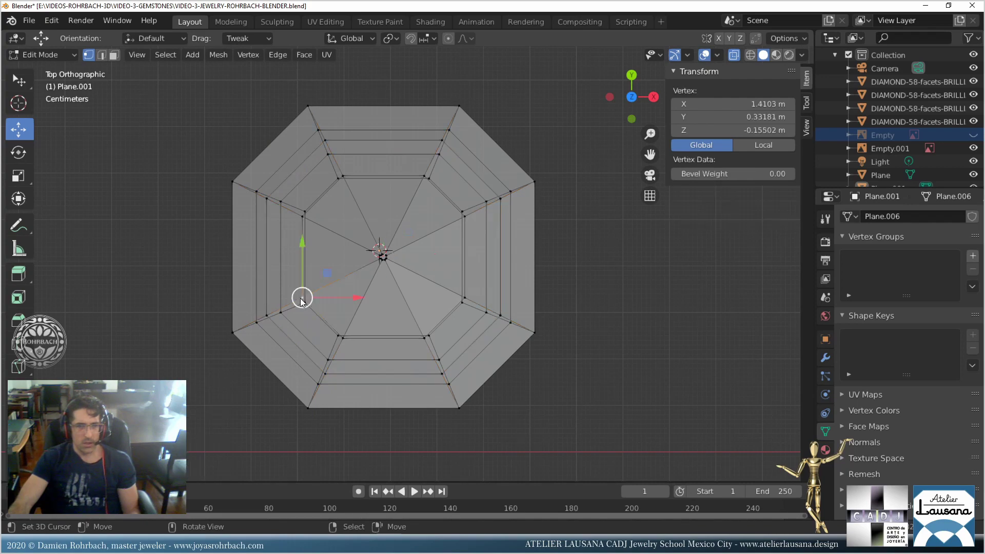
middle_click_drag(302, 300, 386, 281)
key("KP_3")
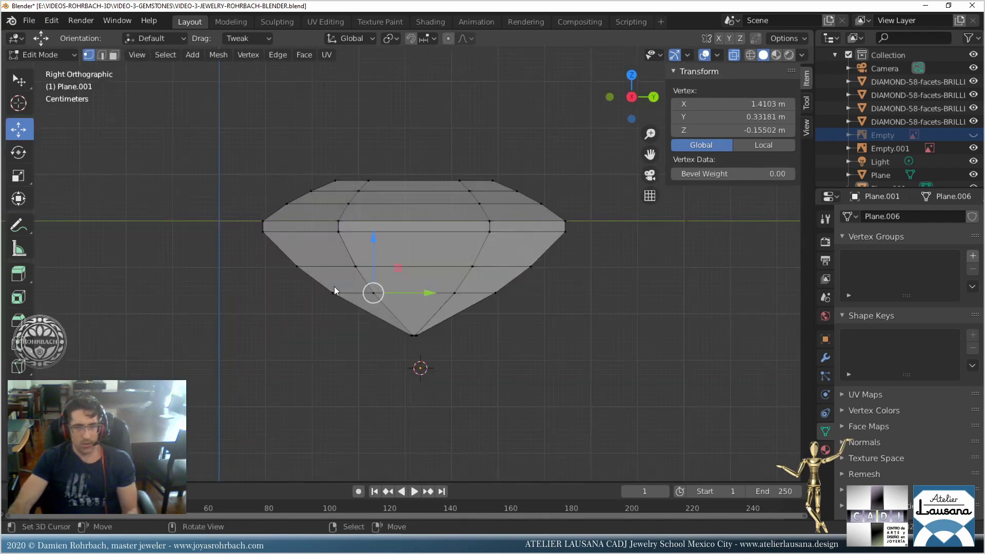
key("b")
left_click_drag(306, 286, 580, 302)
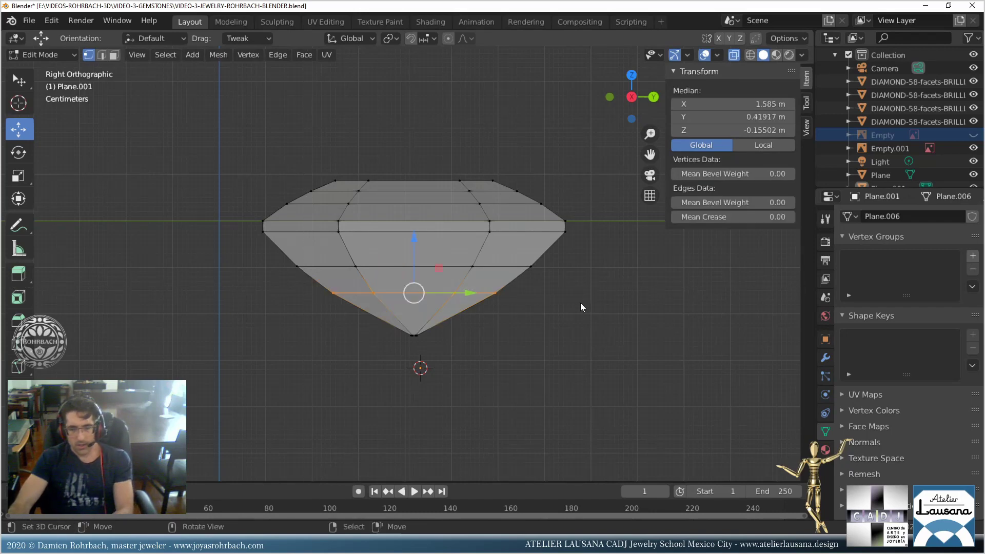
key("KP_7")
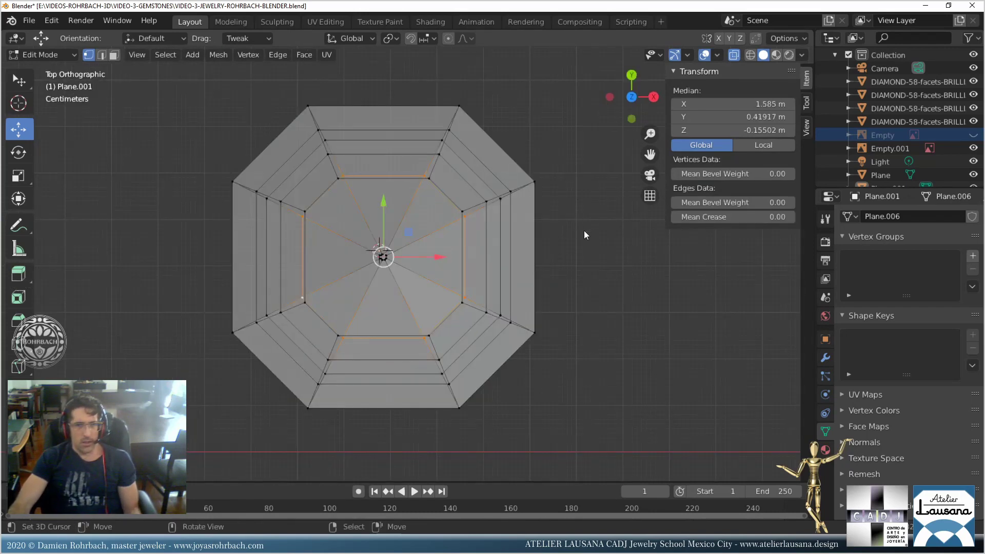
key("s")
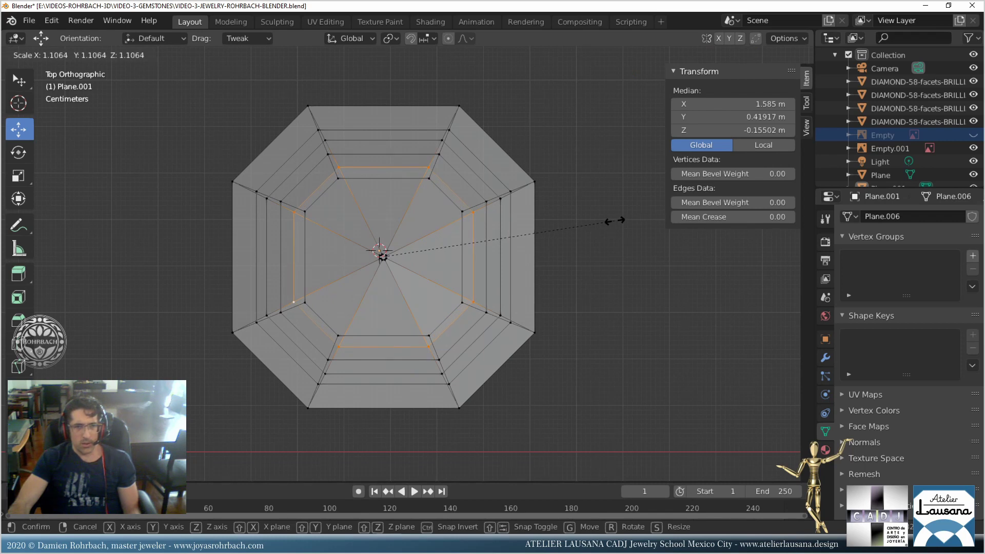
left_click(614, 220)
middle_click_drag(615, 221, 494, 257)
key("KP_1")
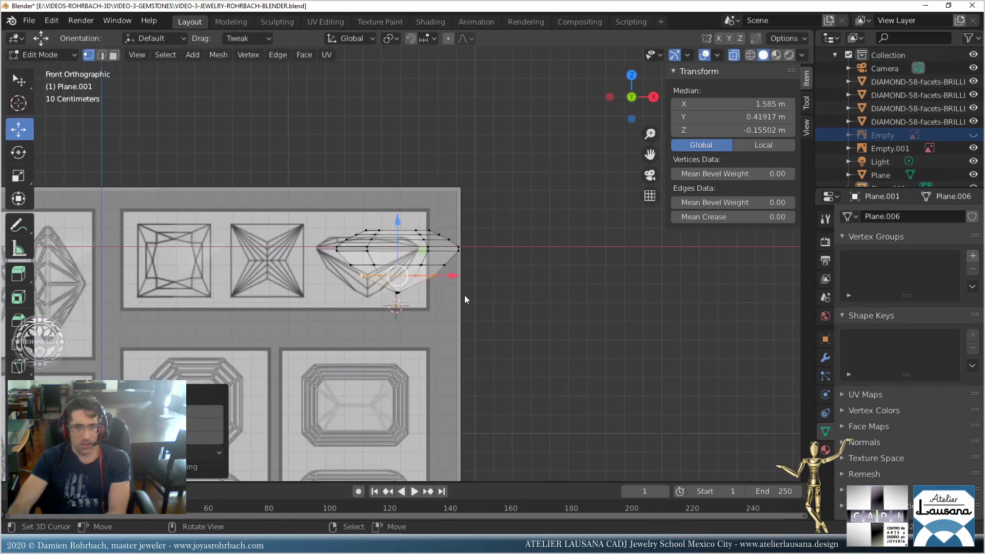
scroll(464, 298, "up", 3)
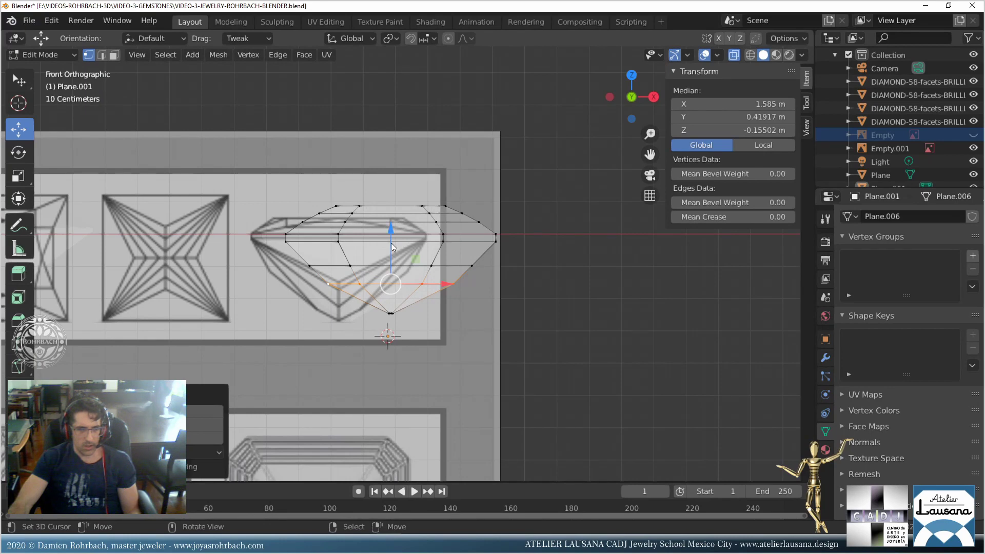
left_click_drag(391, 235, 389, 237)
Widen the upper pavilion ring at about -0.098 m on Z a little more by scaling it outward.
key("alt+a")
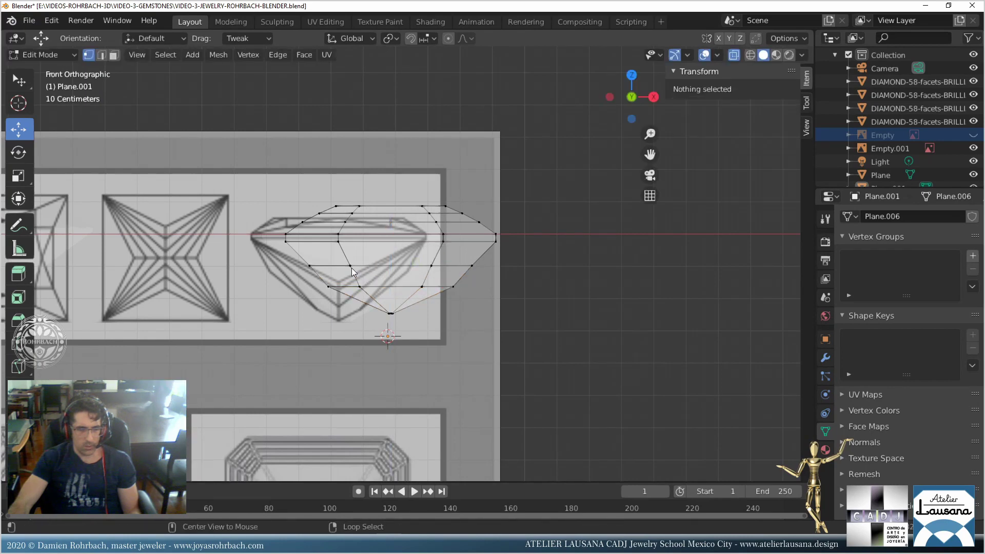
key("b")
left_click_drag(296, 258, 330, 260)
left_click_drag(497, 270, 496, 270)
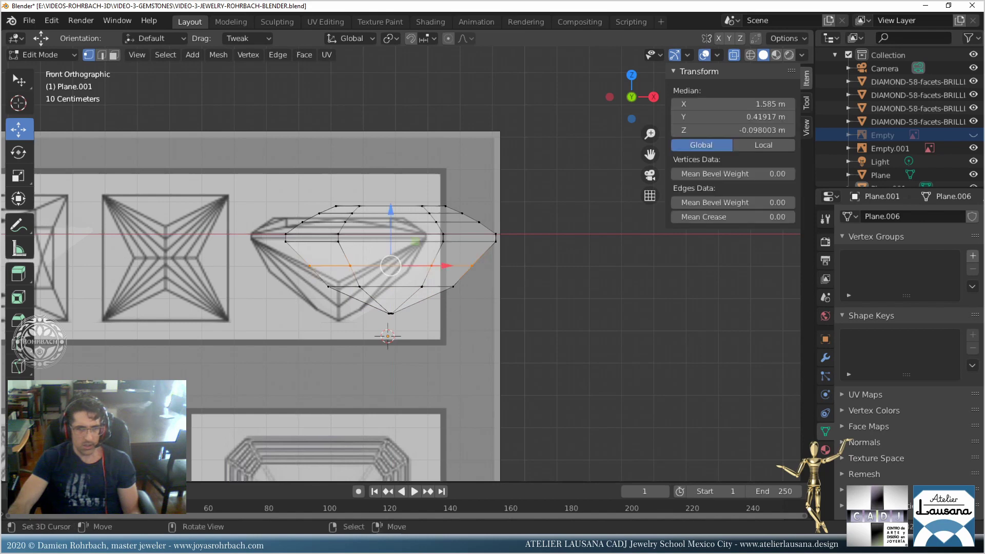
key("s")
left_click(542, 257)
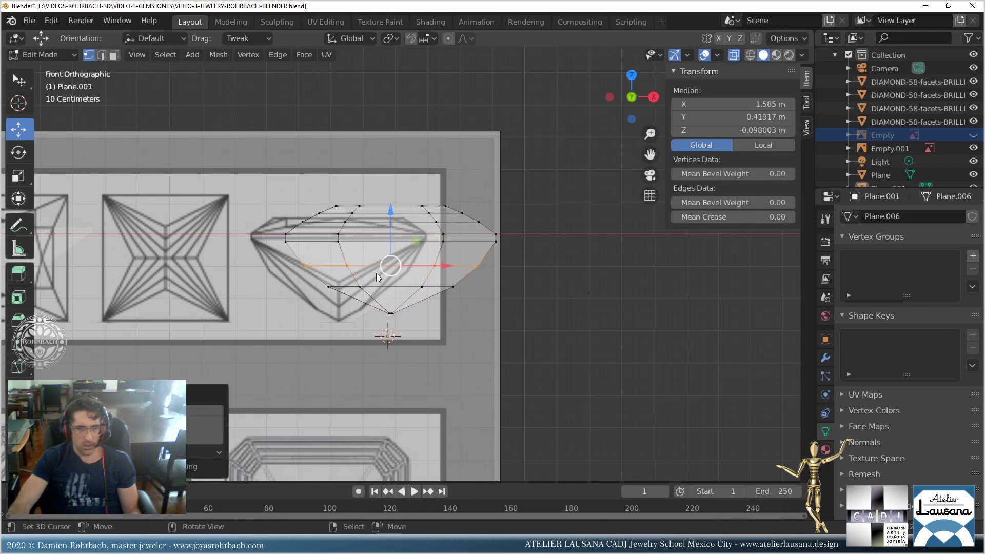
Lower the whole bottom pavilion tier, culet included, until its median is at about -0.211 m on Z.
key("alt+a")
left_click(342, 287, "alt")
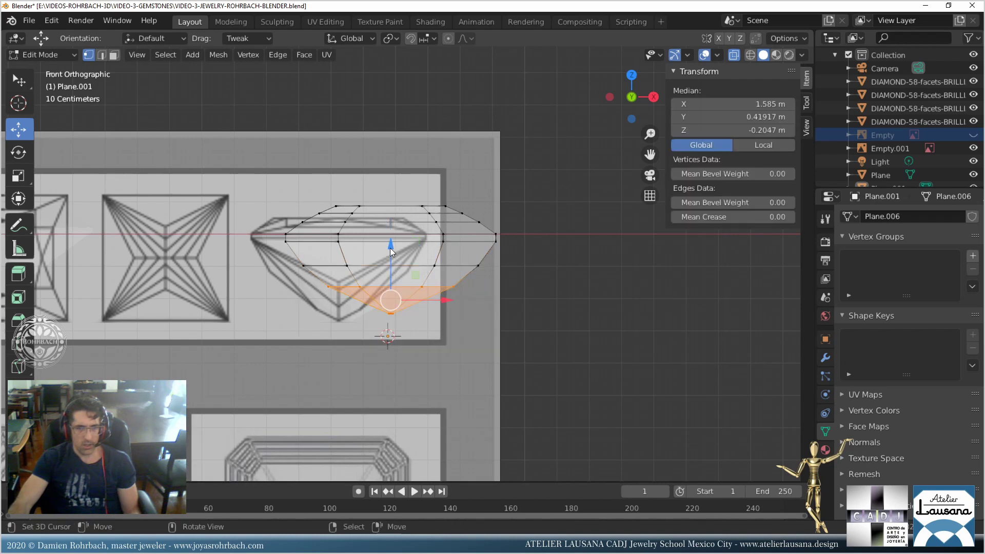
left_click_drag(390, 247, 392, 252)
scroll(399, 267, "down", 1)
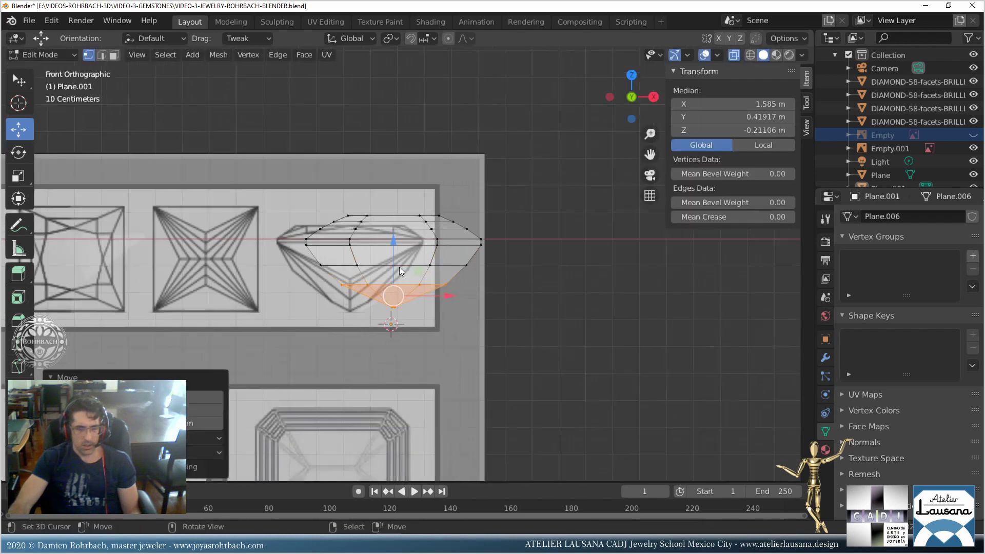
middle_click_drag(399, 267, 447, 227)
scroll(447, 227, "up", 6)
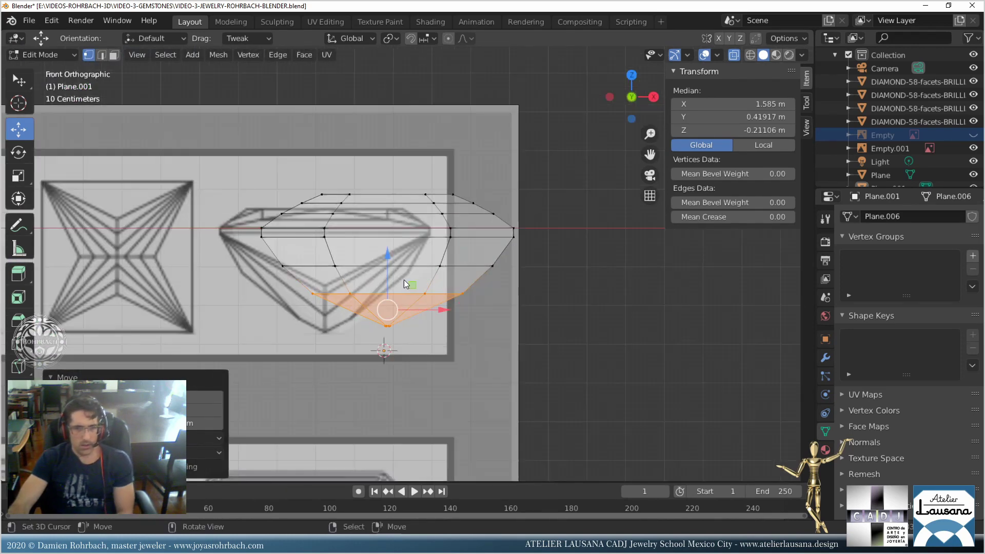
Lower only the second pavilion ring above the culet to about -0.175 m on Z.
key("alt+a")
key("b")
left_click_drag(295, 283, 475, 299)
key("g")
key("z")
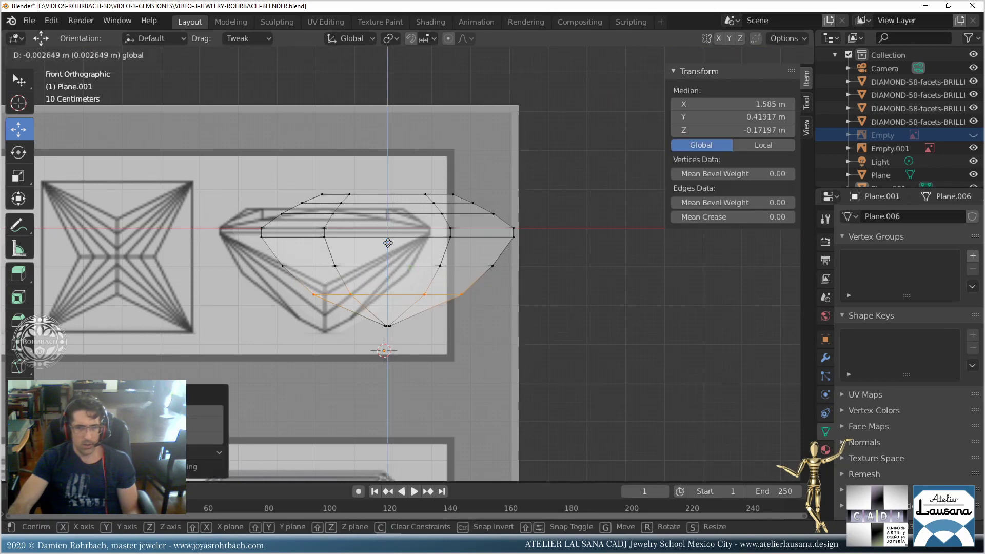
left_click(559, 295)
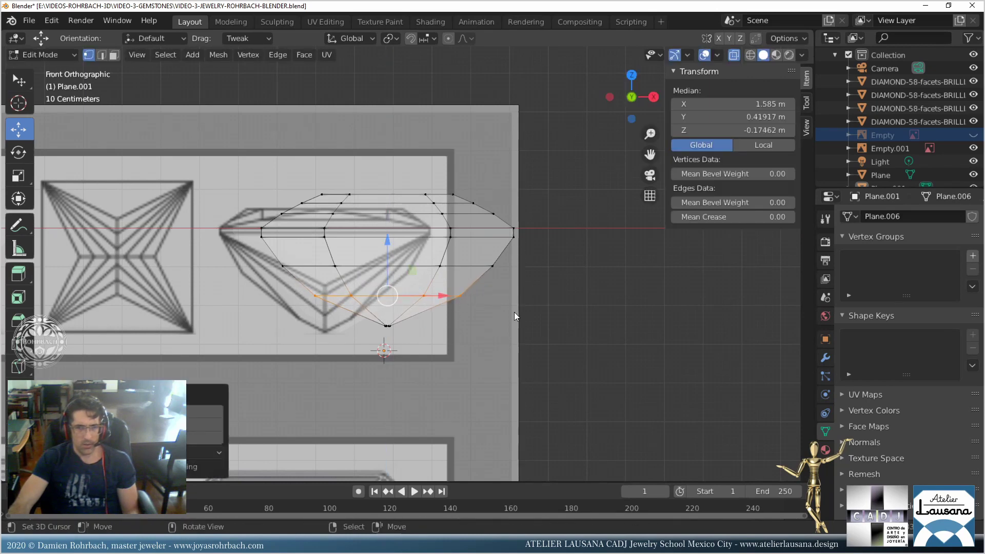
Return to Object Mode and examine the finished octagonal stone from an angled view.
key("Tab")
scroll(515, 312, "down", 3)
middle_click_drag(476, 253, 421, 267)
scroll(455, 266, "down", 2)
scroll(452, 294, "up", 5)
scroll(452, 294, "down", 3)
scroll(451, 294, "down", 4)
Duplicate the octagonal stone and move the copy along Y to about 1.506 m.
left_click(420, 265)
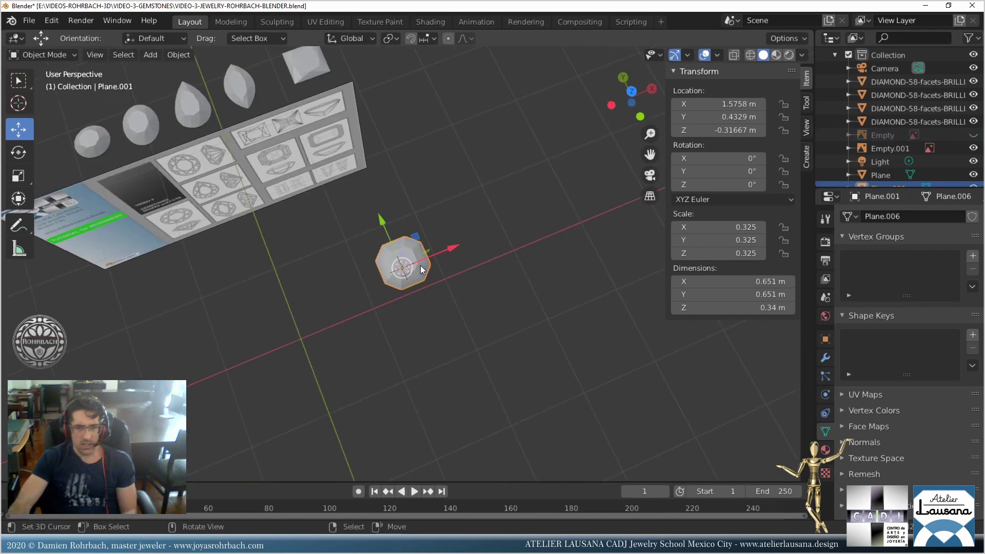
key("KP_7")
key("shift+d")
right_click(420, 266)
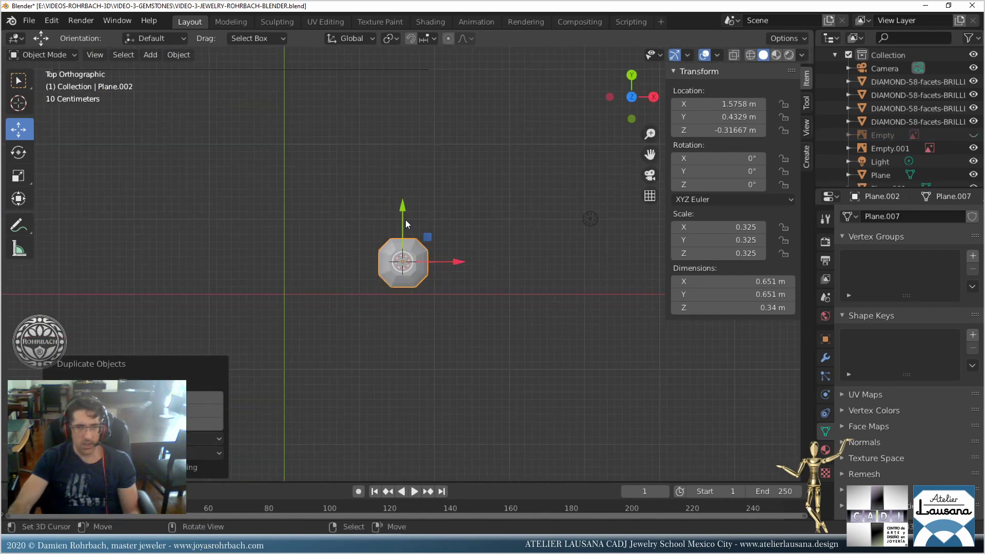
key("g")
key("y")
left_click(416, 136)
scroll(421, 200, "up", 4)
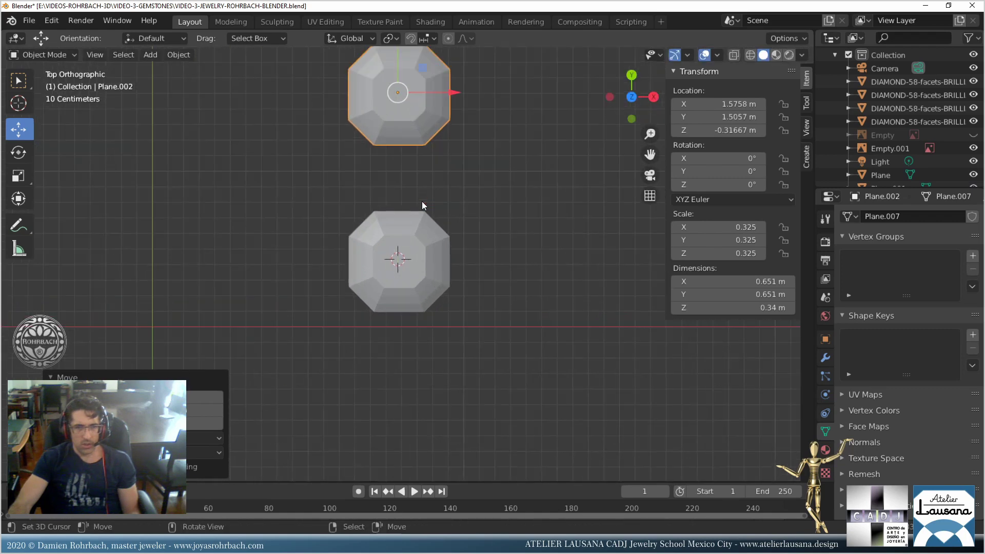
Show the horizontal reference image and move the original stone along X to about 2.673 m, over the rectangular step-cut drawing.
left_click(973, 136)
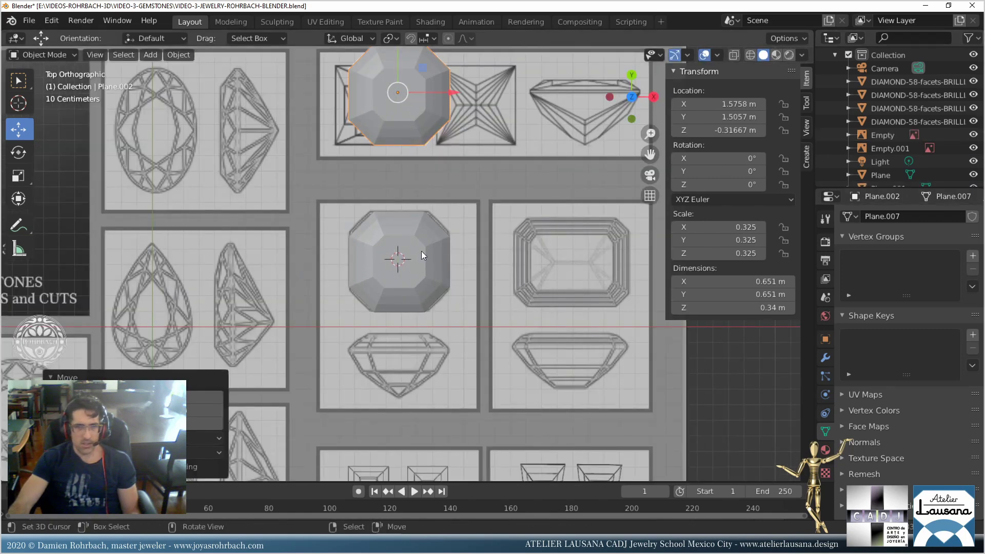
left_click(436, 267)
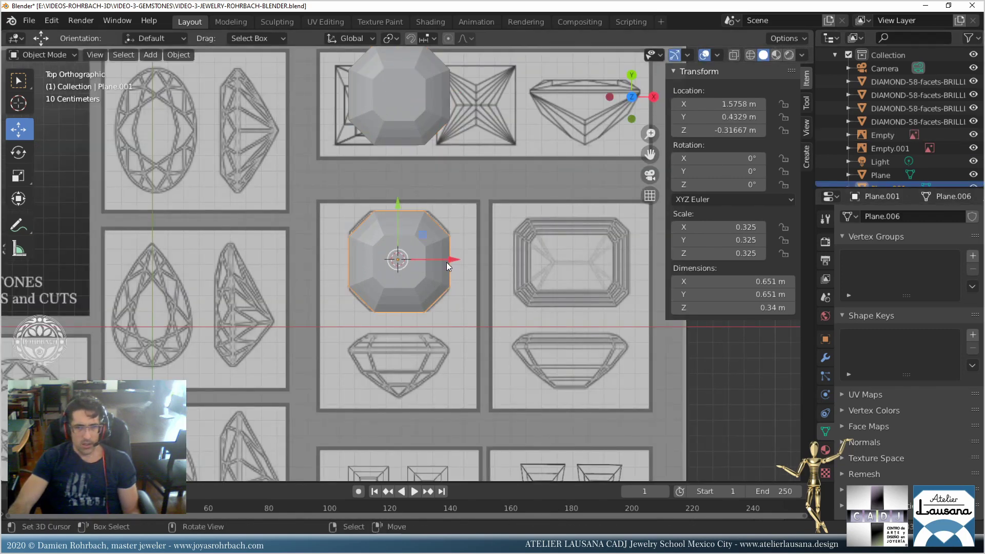
key("g")
key("x")
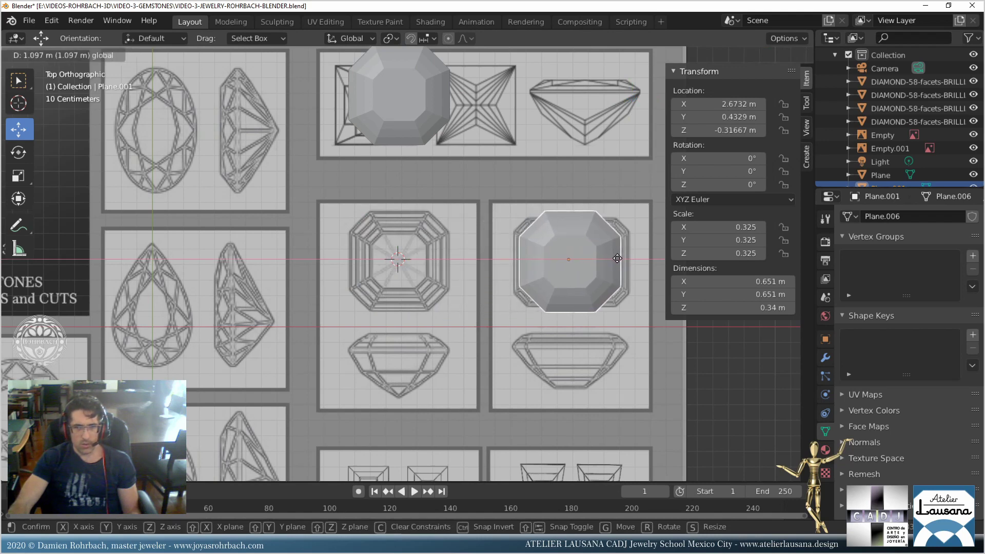
left_click(617, 259)
Scale the stone down to about 0.288 to match the drawing's height and position it at about 0.430 m on Y.
key("s")
left_click(626, 254)
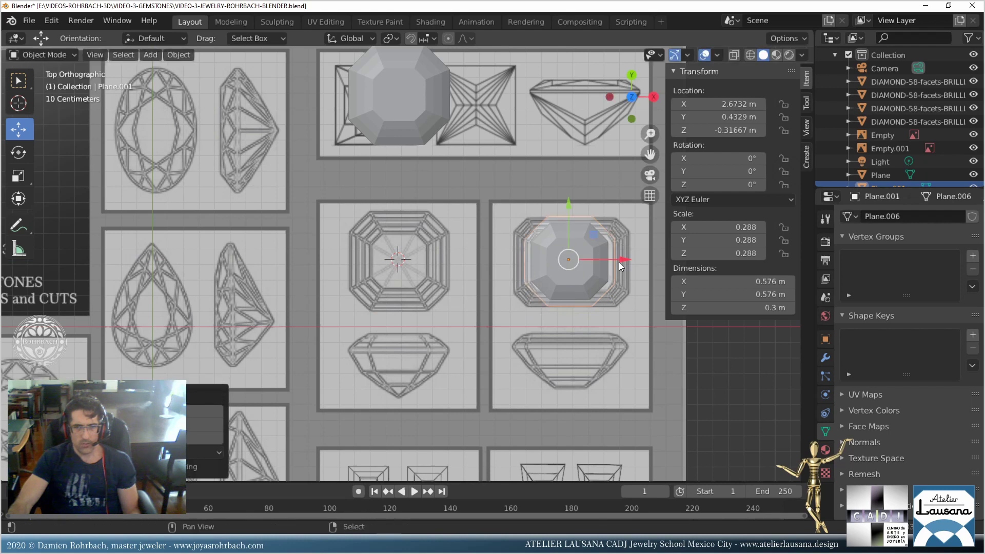
scroll(618, 263, "up", 3)
key("g")
key("y")
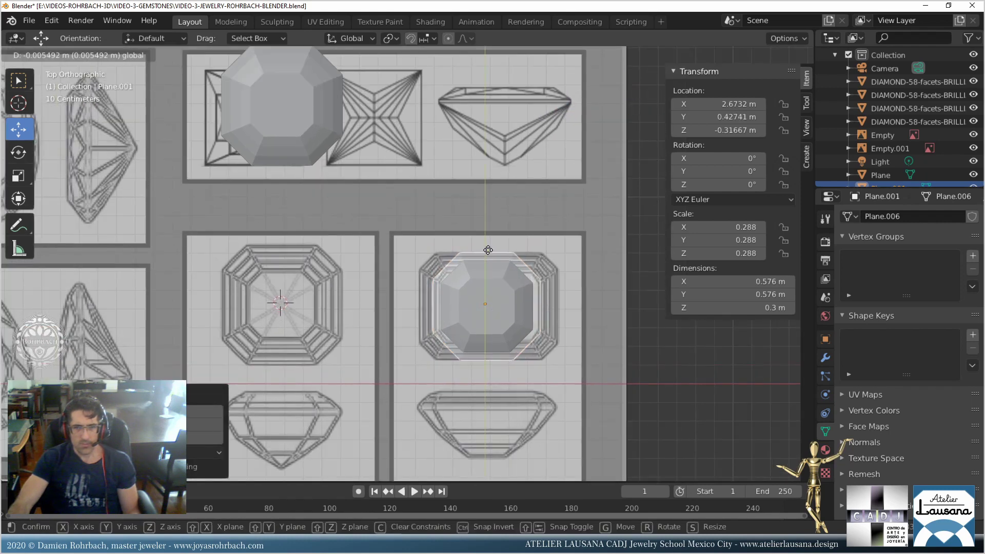
left_click(486, 250)
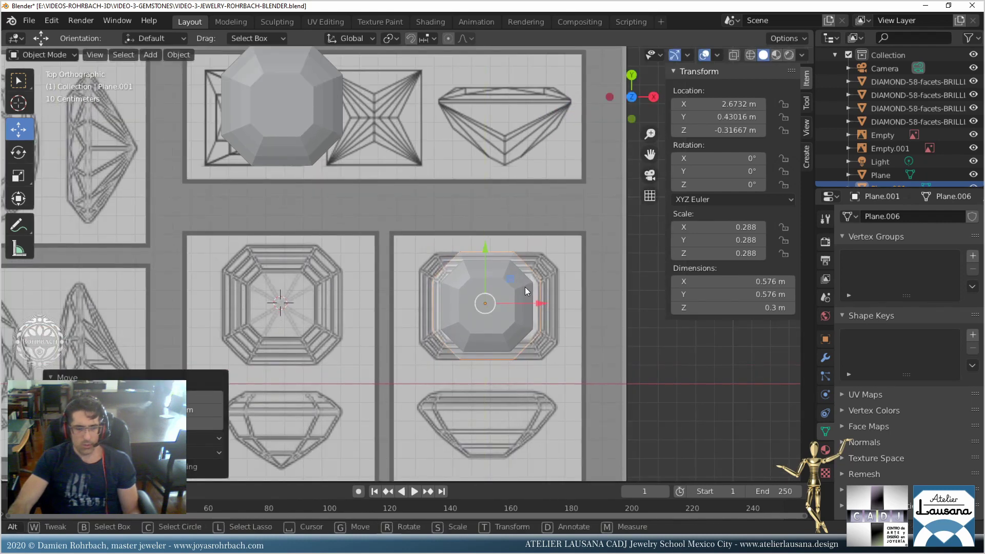
Enter Edit Mode on the stone over the rectangular drawing and save the file.
key("Tab")
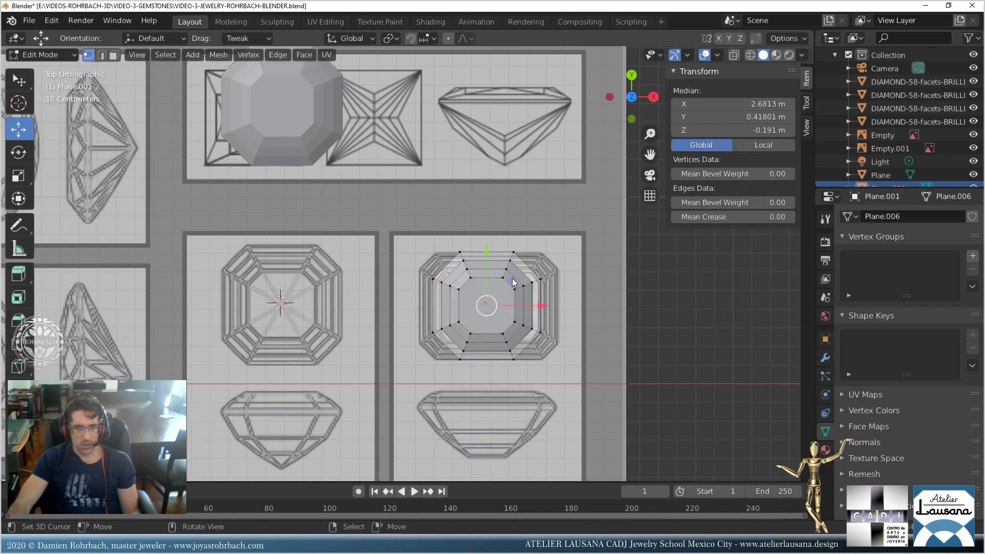
scroll(541, 307, "up", 2)
key("ctrl+s")
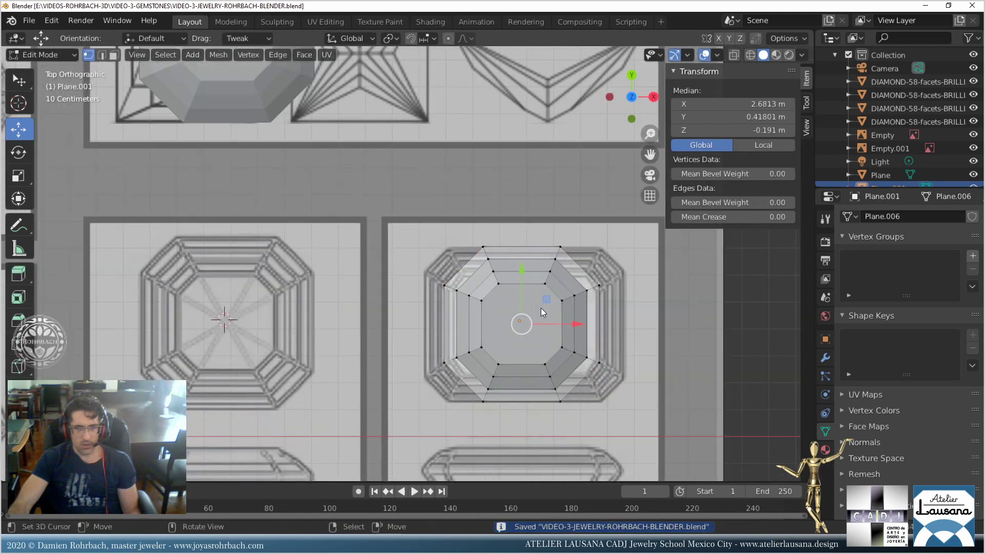
key("a")
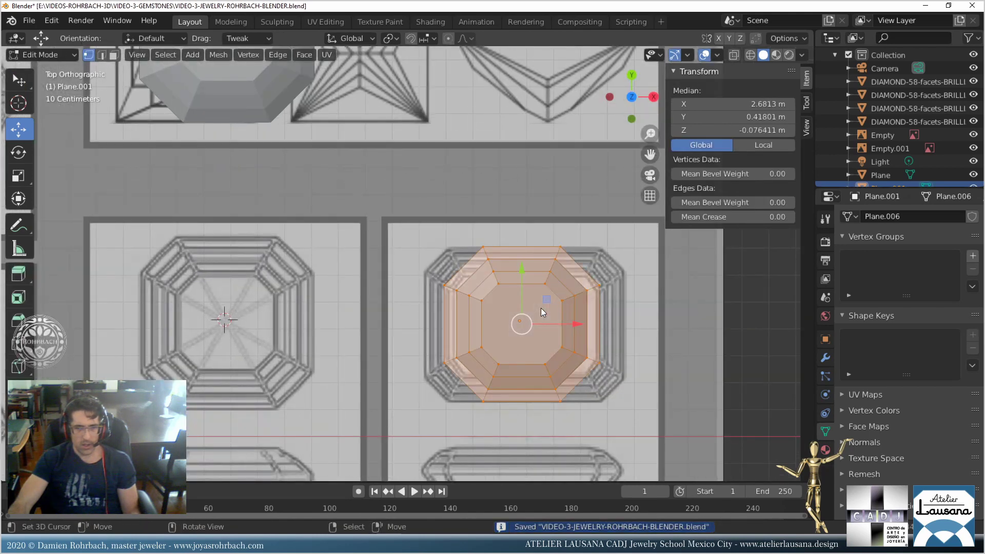
key("s")
key("y")
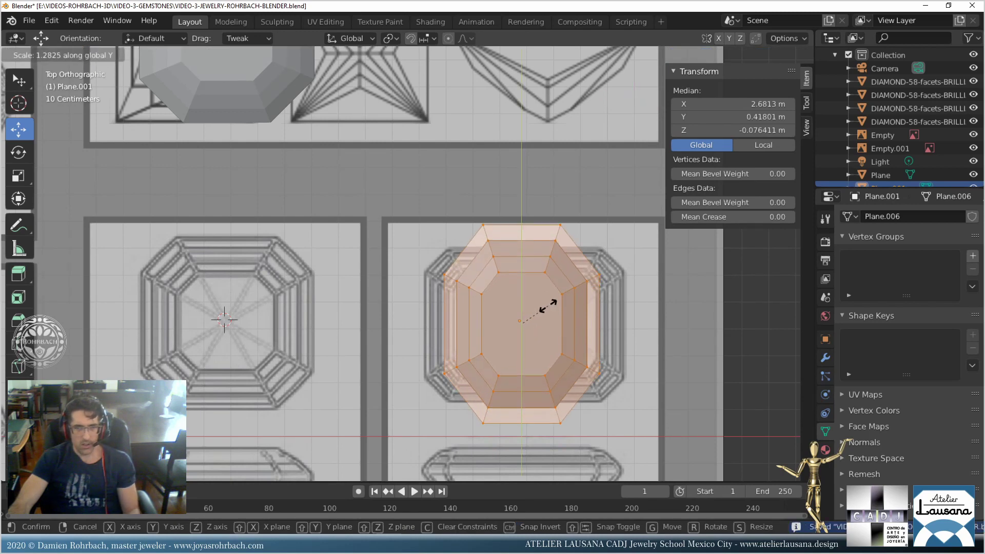
right_click(567, 313)
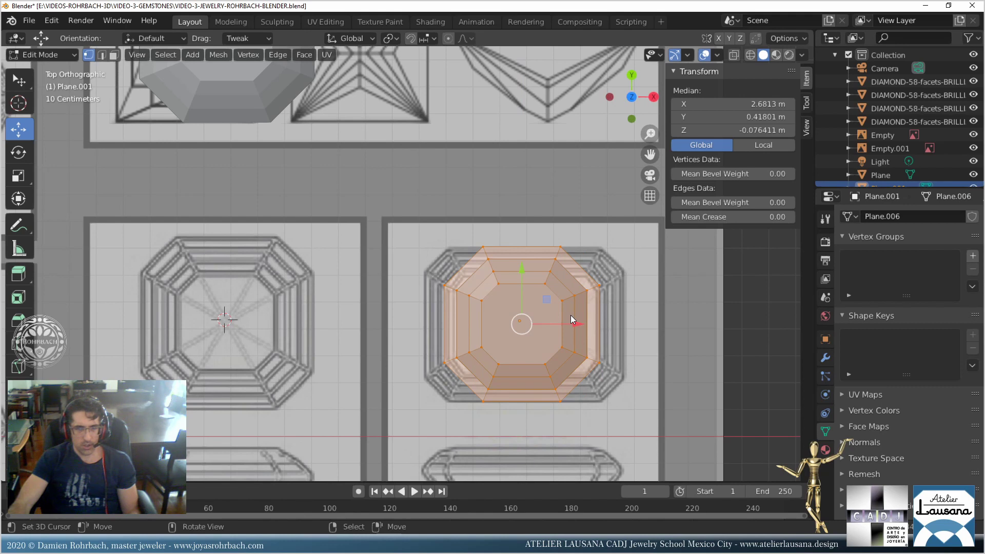
Select the stone's left half together with its culet vertices and move it along X to about 2.319 m to lengthen the stone.
key("alt+a")
key("alt+z")
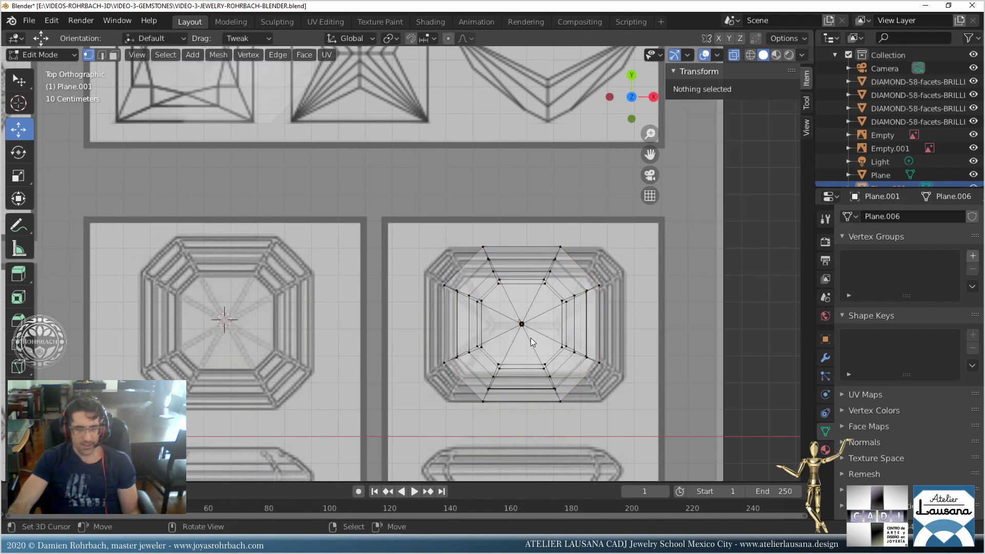
scroll(531, 337, "up", 1)
scroll(475, 250, "up", 1)
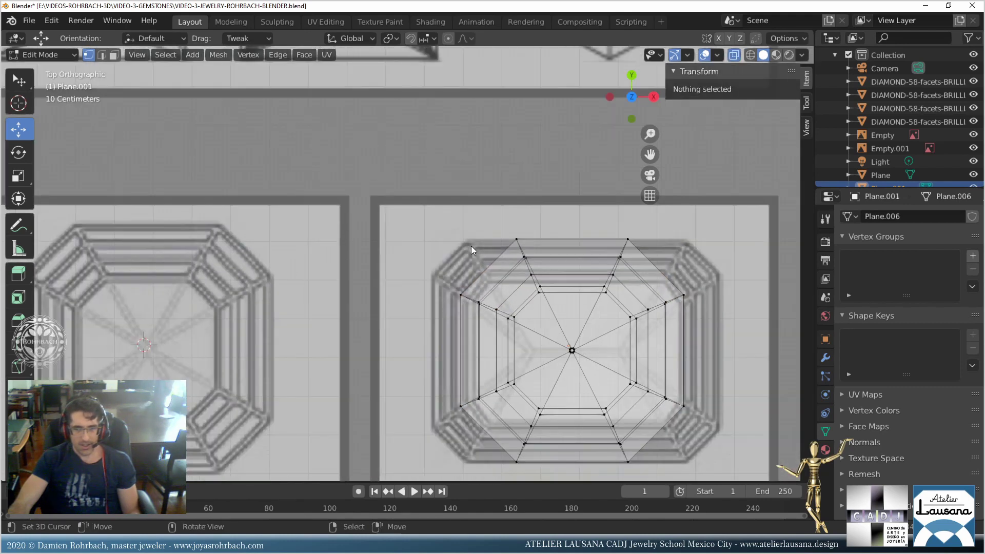
left_click_drag(422, 211, 572, 470)
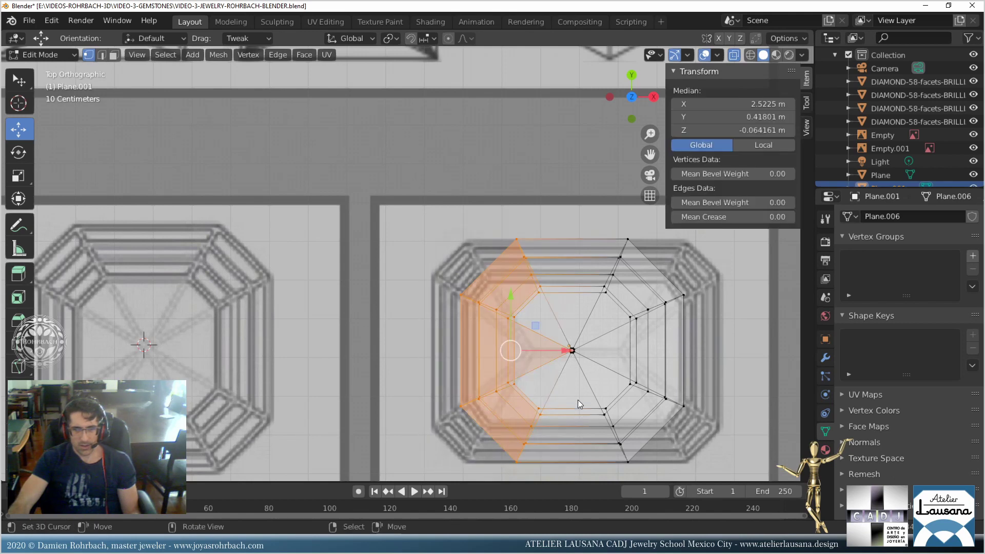
left_click_drag(568, 351, 551, 351)
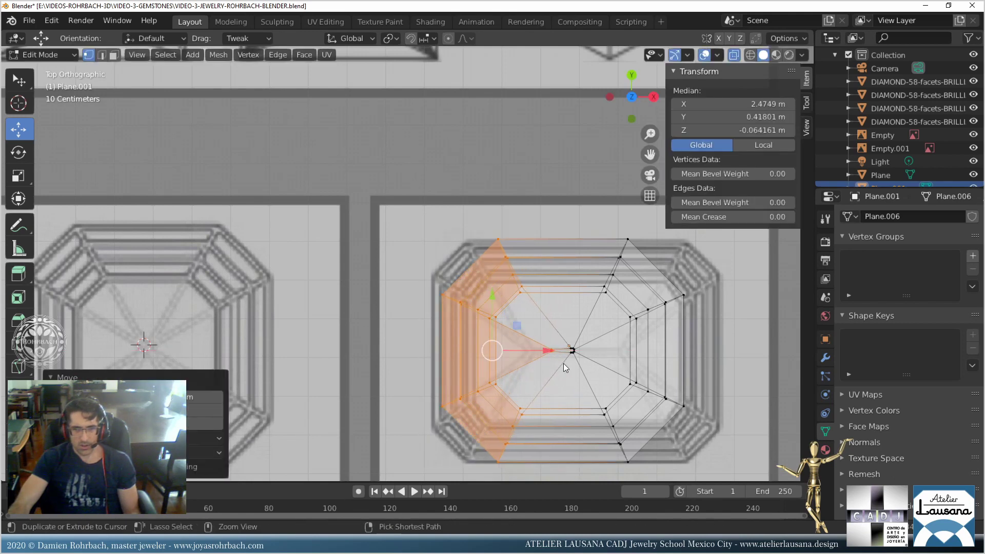
key("ctrl+z")
scroll(595, 390, "up", 8)
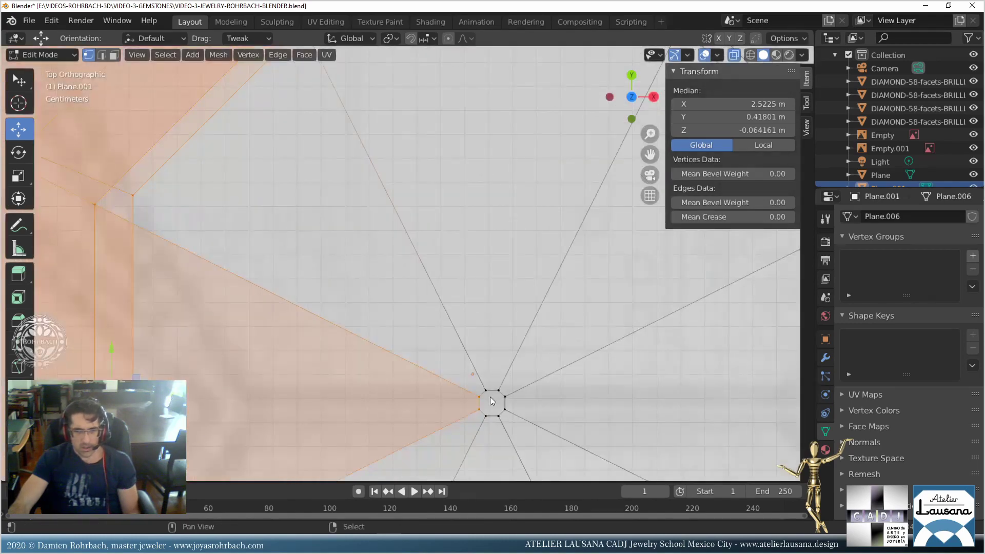
left_click(486, 416, "shift")
scroll(520, 385, "down", 6)
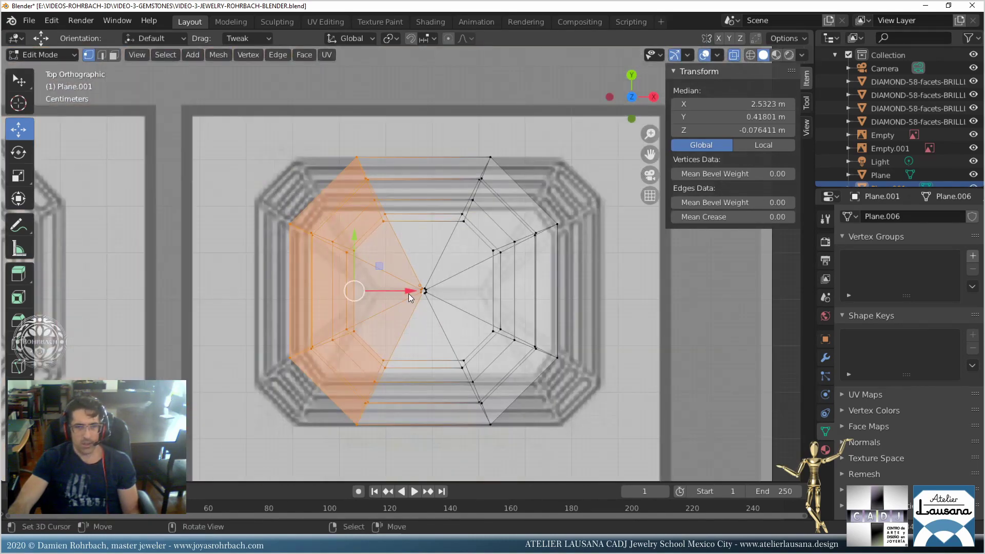
left_click_drag(408, 293, 308, 316)
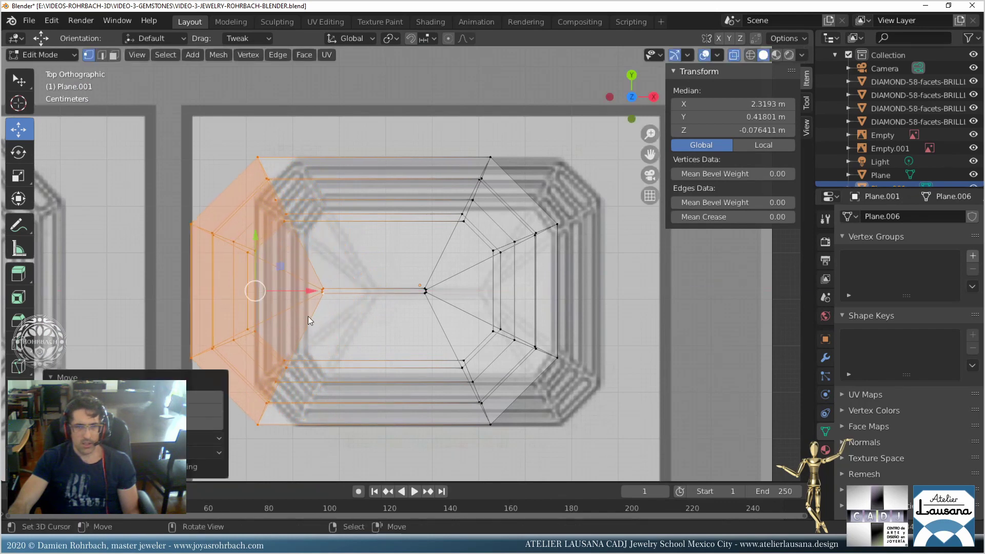
Move the whole lengthened mesh along X to about 2.694 m to centre it over the rectangular drawing.
key("a")
left_click_drag(399, 303, 481, 296)
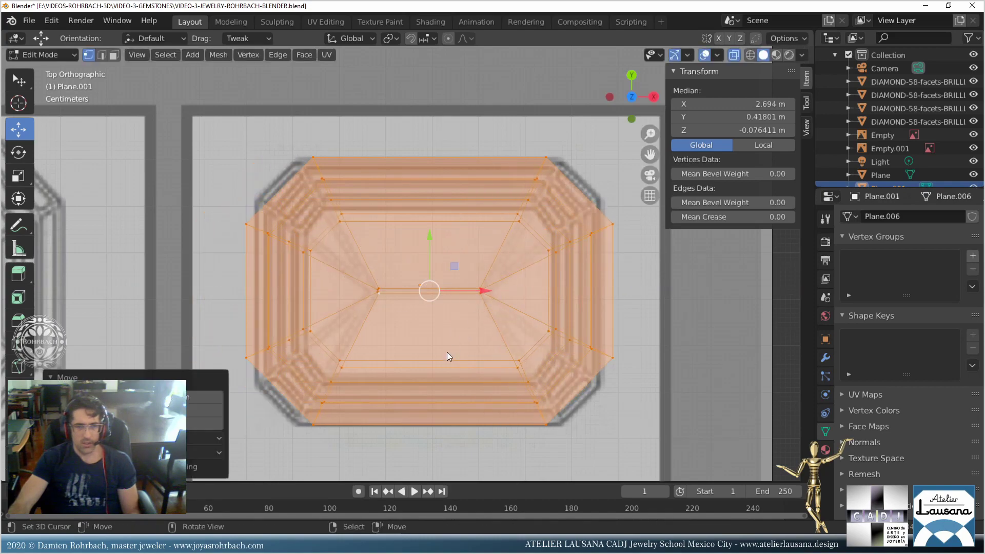
scroll(447, 352, "down", 3)
middle_click_drag(445, 353, 432, 328)
key("KP_7")
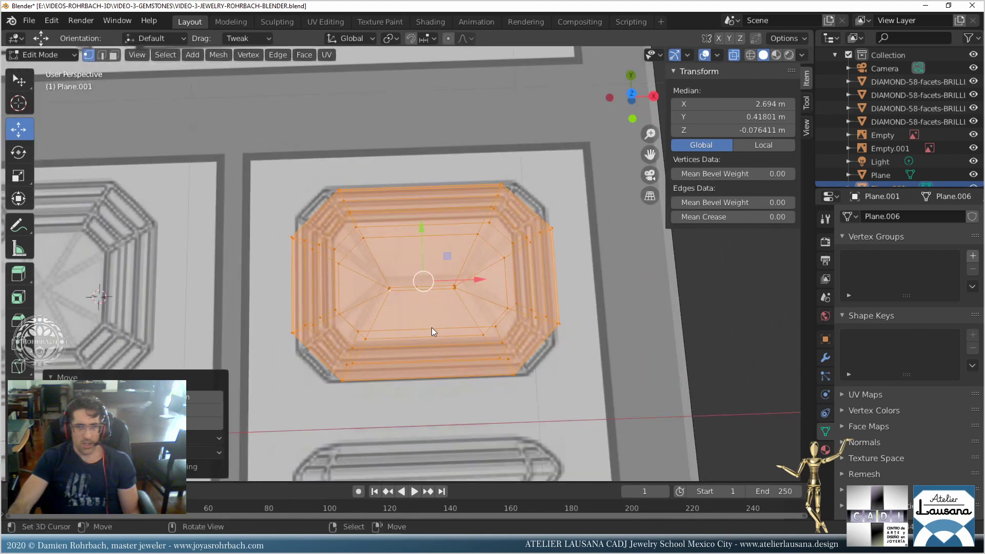
key("KP_5")
Select the outer crown facets at both short ends and try scaling them up along Y.
key("alt+a")
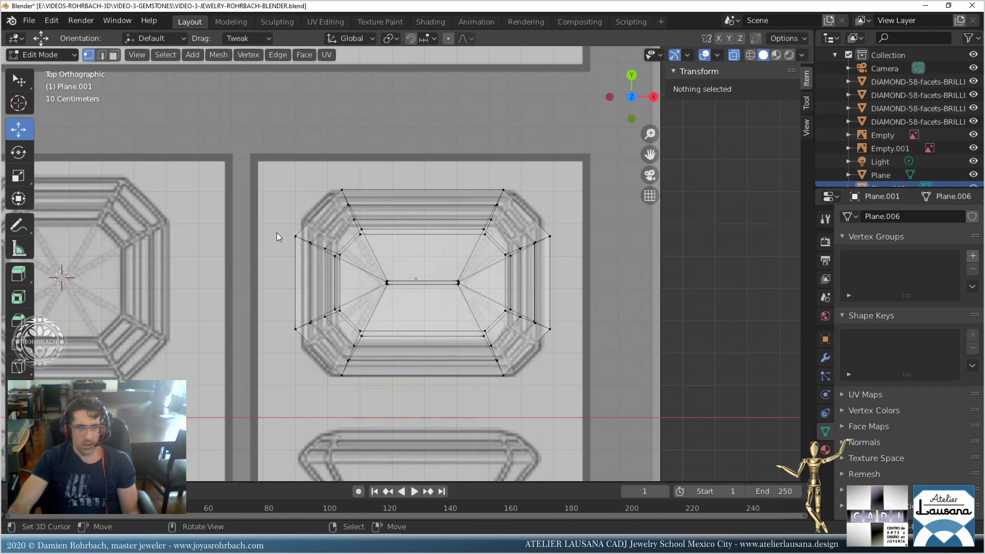
key("alt+z")
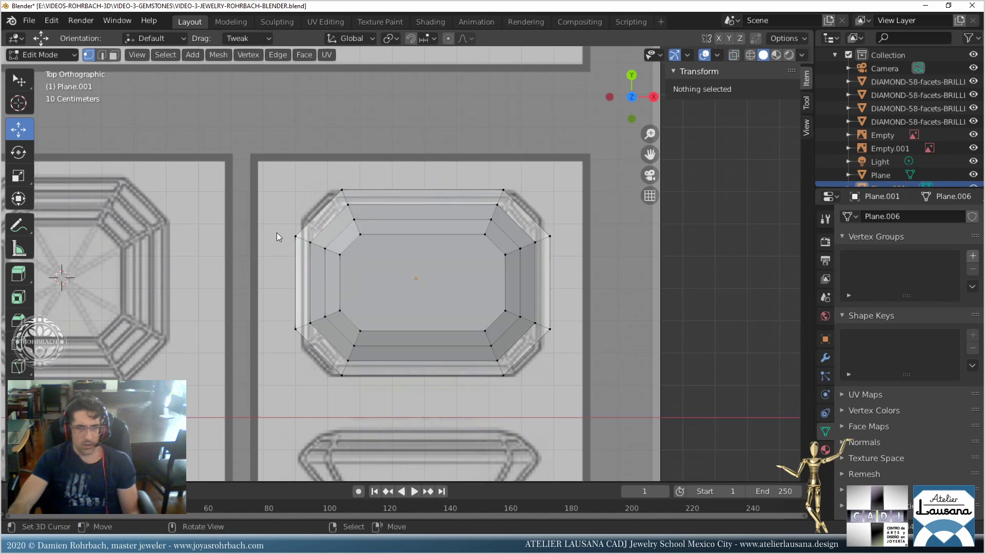
left_click_drag(278, 226, 322, 339)
key("b")
left_click_drag(551, 335, 532, 345)
key("s")
key("y")
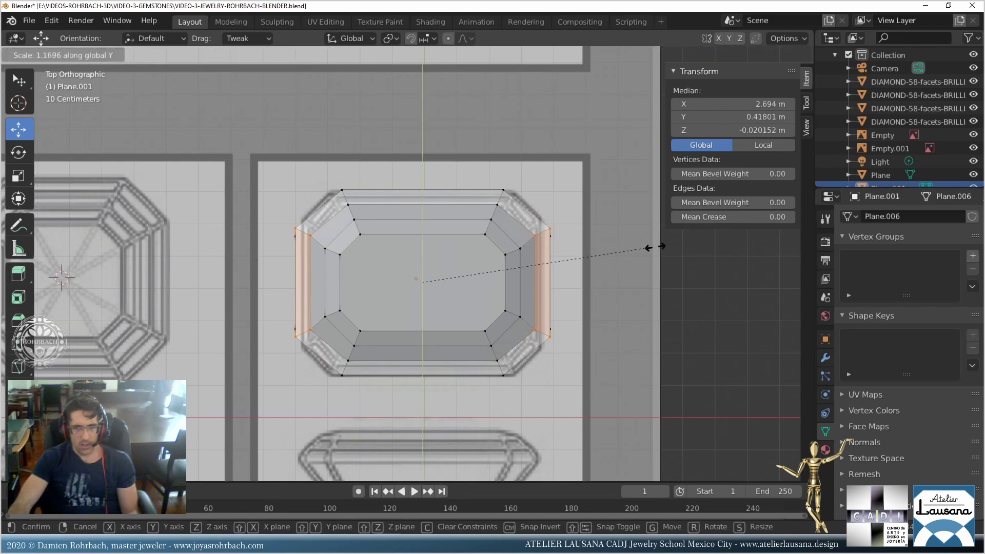
left_click(692, 245)
key("s")
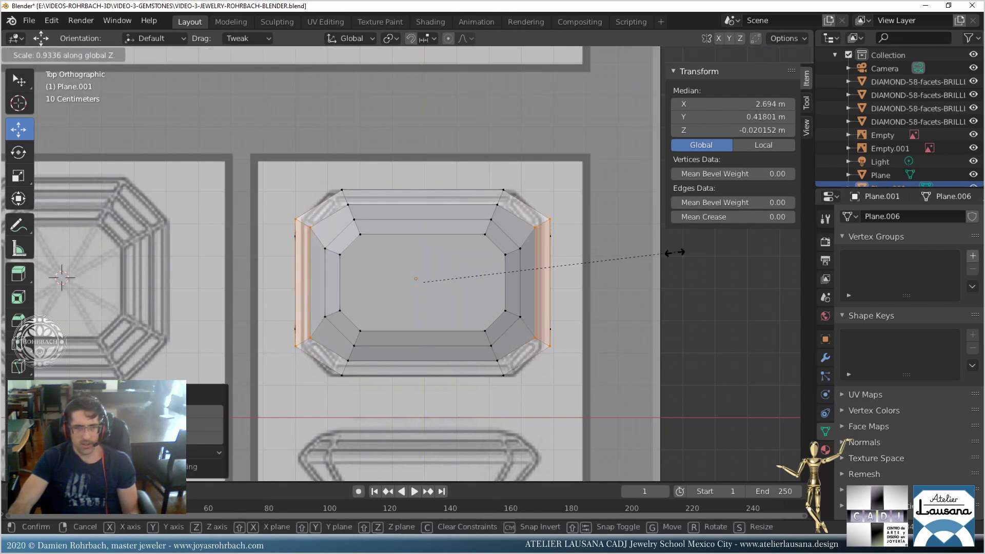
right_click(665, 250)
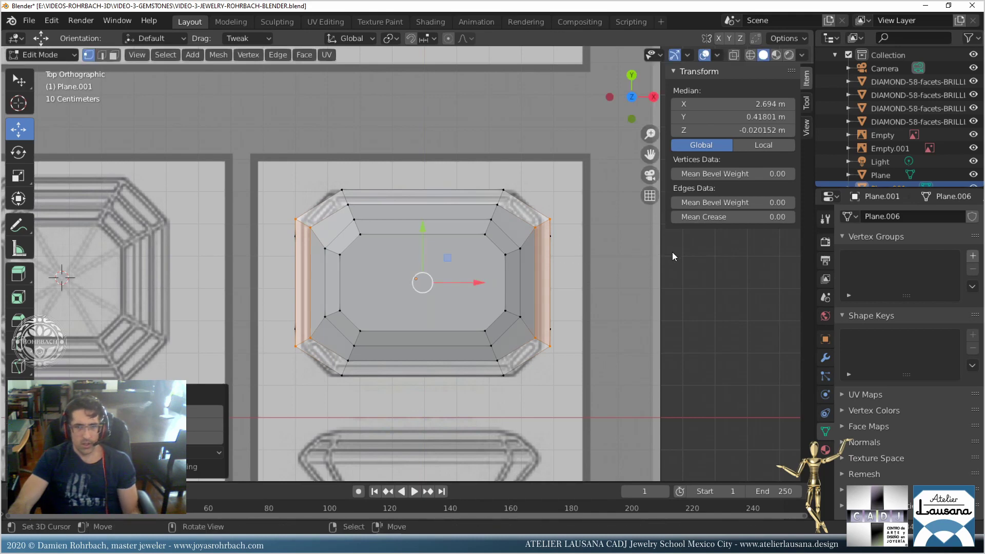
key("ctrl+z")
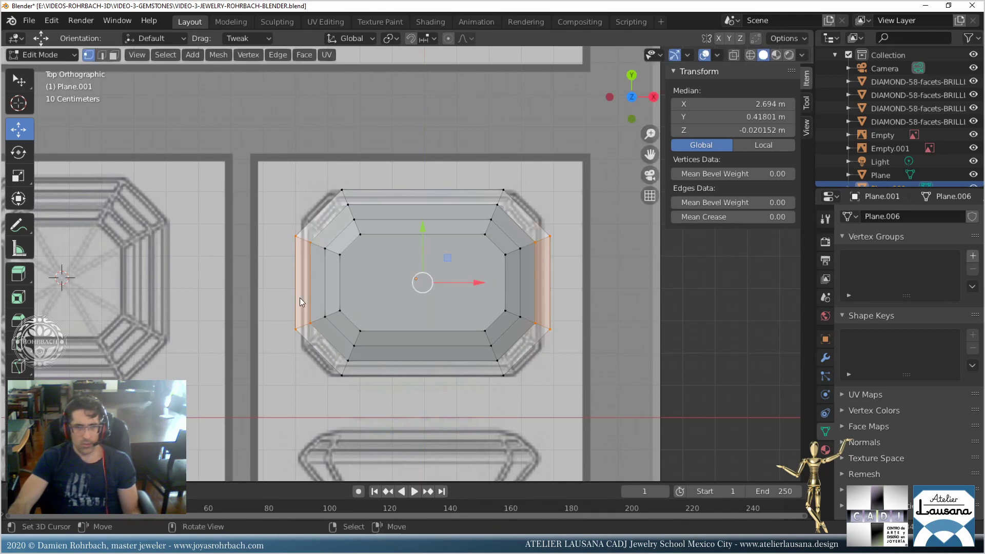
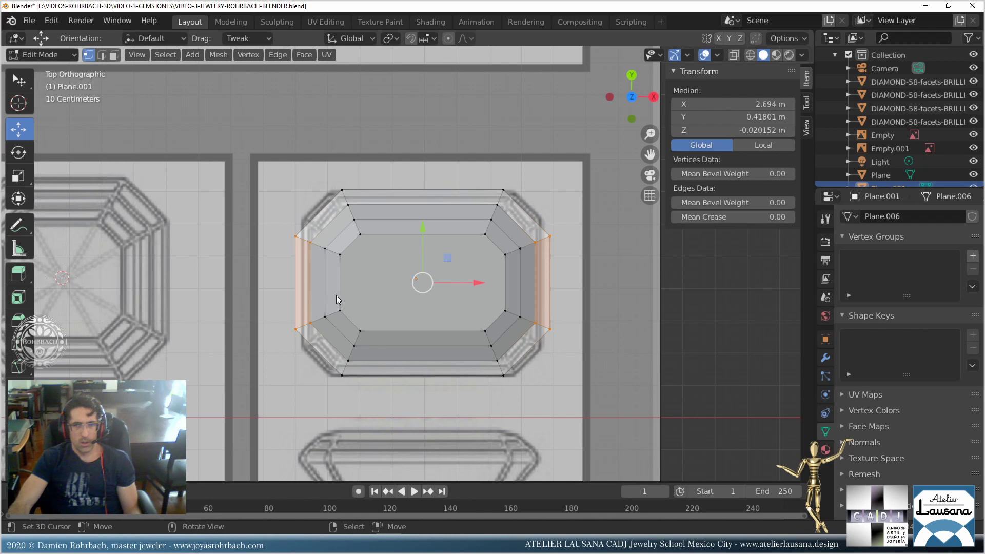
Try enlarging the short-end facets along Y and scaling them to about 0.952 along X to match the drawing.
key("s")
key("y")
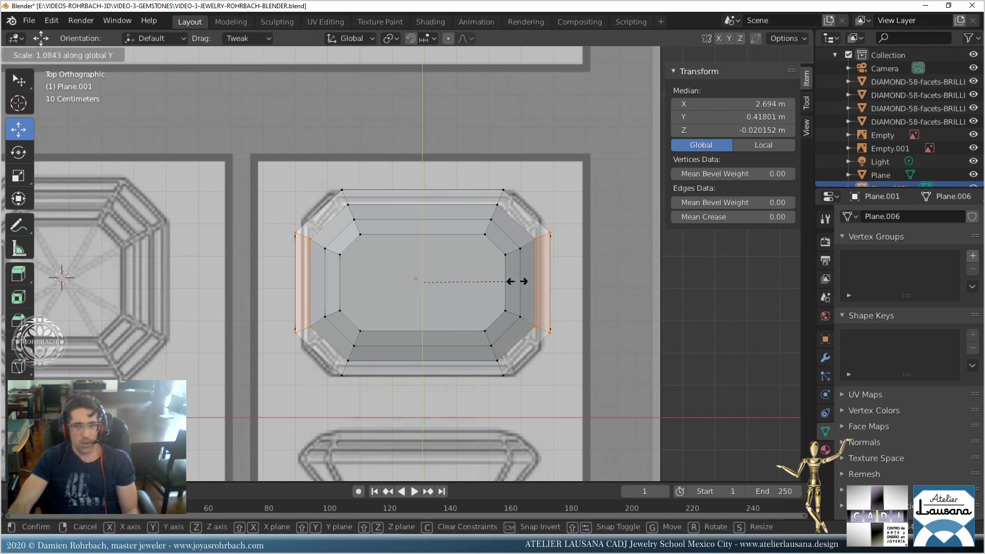
key("x")
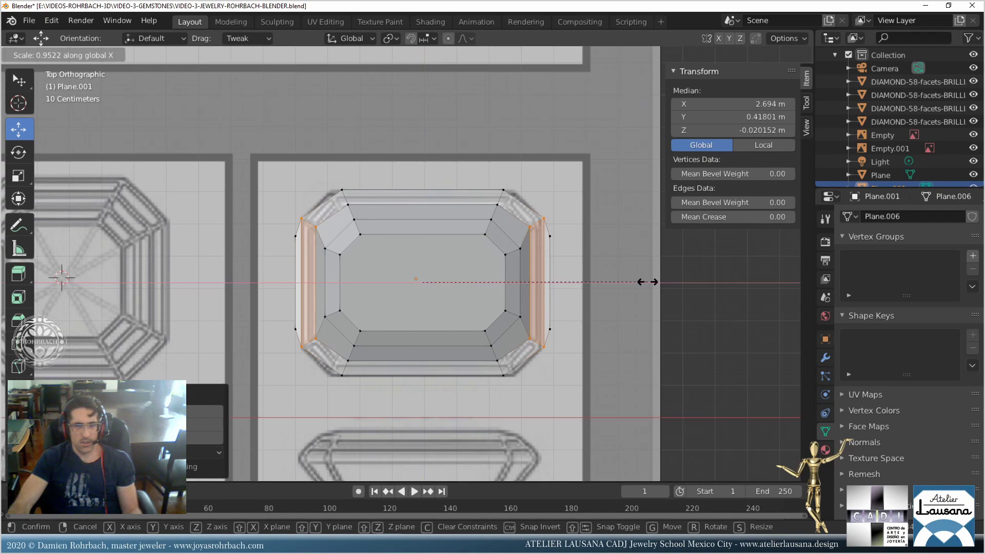
left_click(647, 282)
middle_click_drag(575, 333, 552, 303)
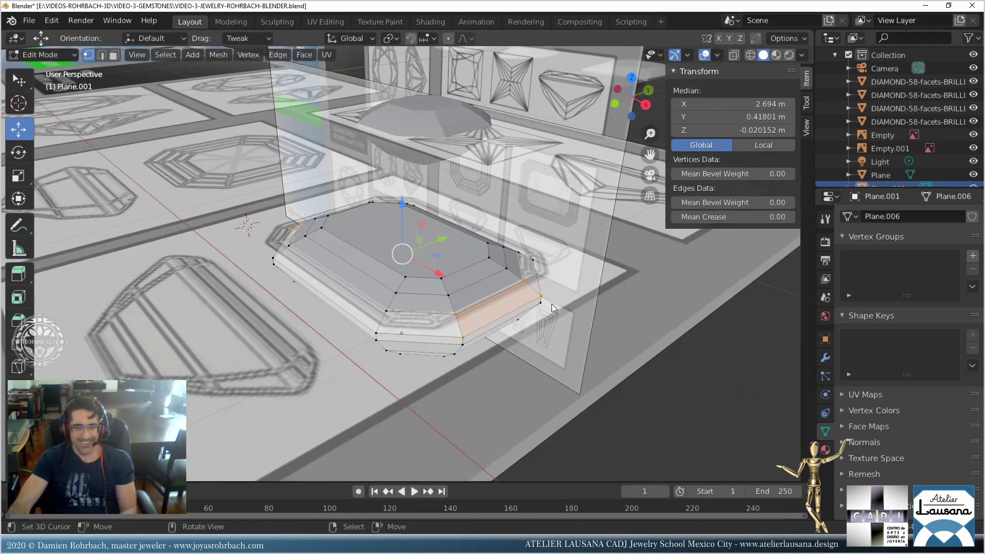
key("KP_7")
key("alt+a")
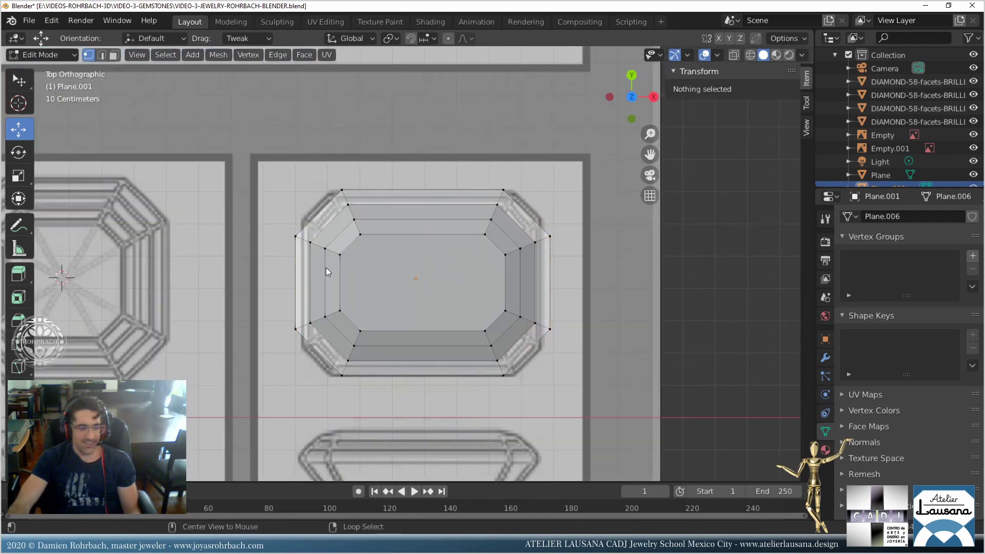
Examine the stone's facet structure in X-ray from the side and from above.
key("alt+z")
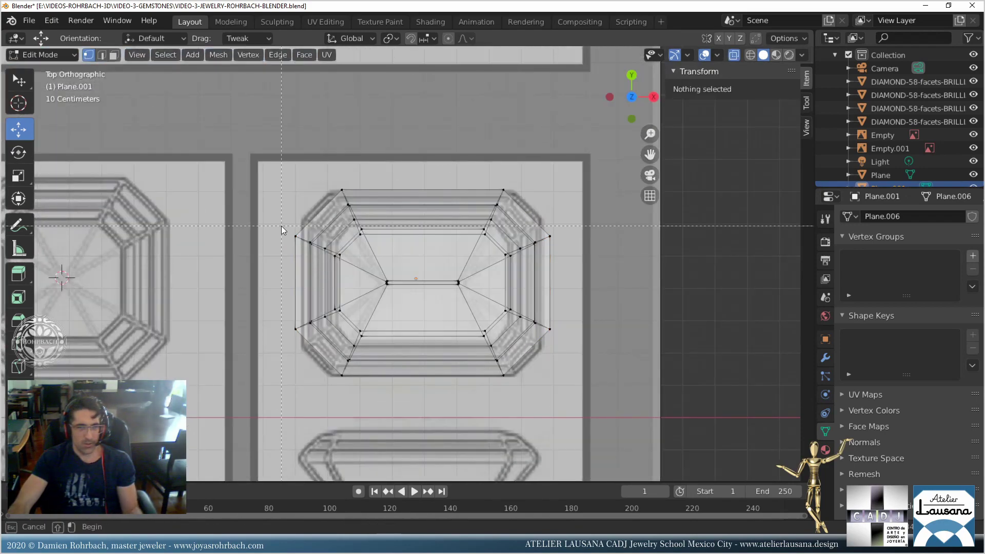
middle_click_drag(281, 226, 236, 207)
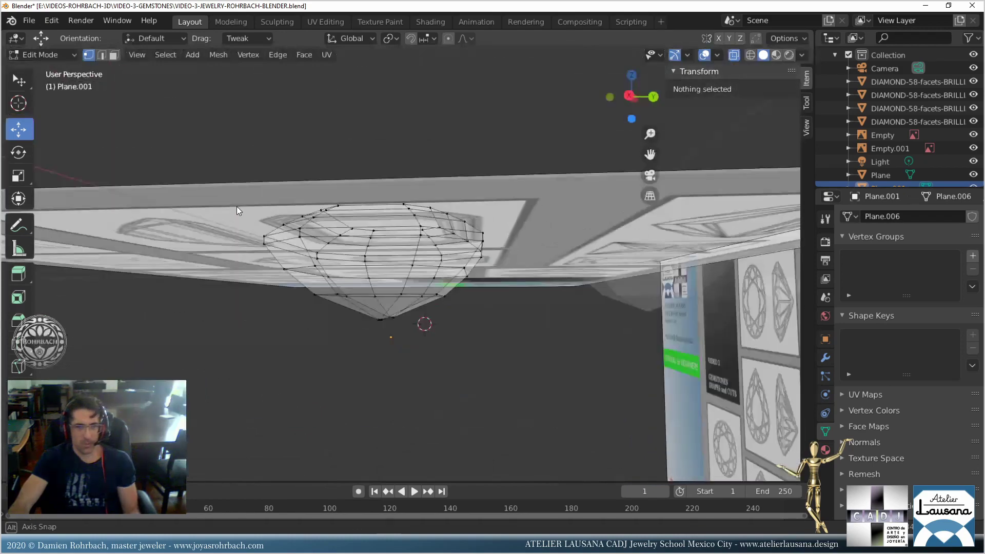
key("KP_3")
scroll(355, 238, "up", 3)
middle_click_drag(355, 238, 374, 260)
key("KP_7")
scroll(380, 263, "down", 2)
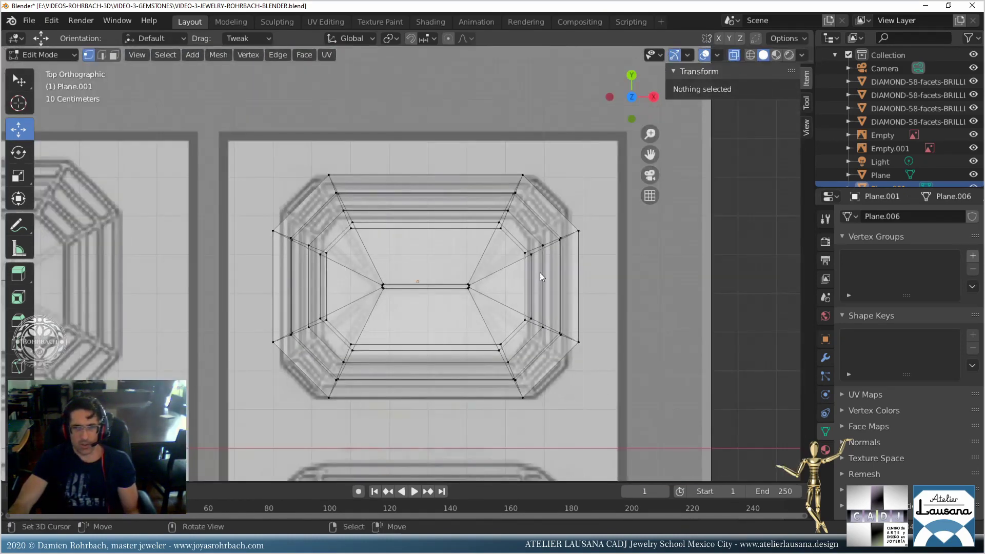
key("alt+z")
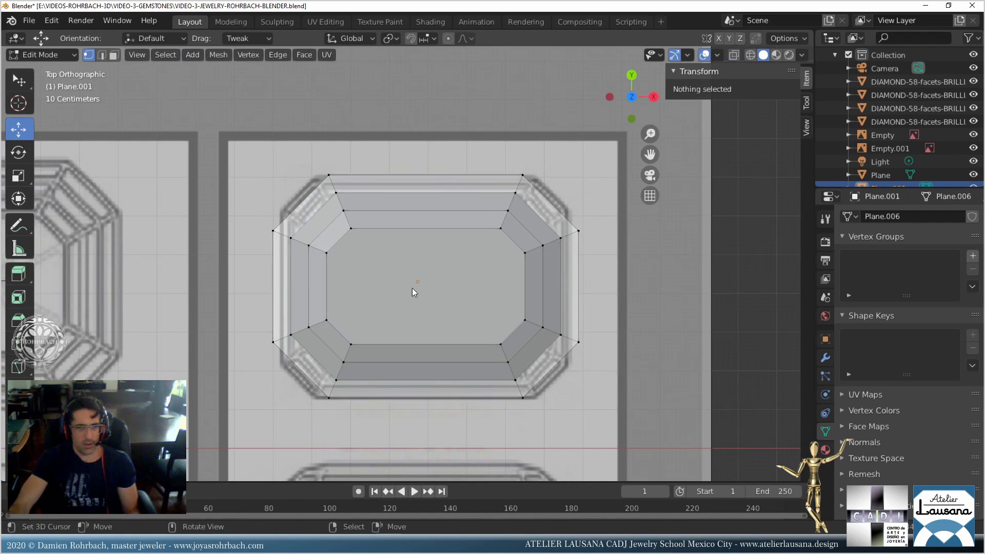
Select the outer crown facets at both short ends, adding the girdle vertices beneath them.
key("b")
left_click_drag(255, 213, 294, 349)
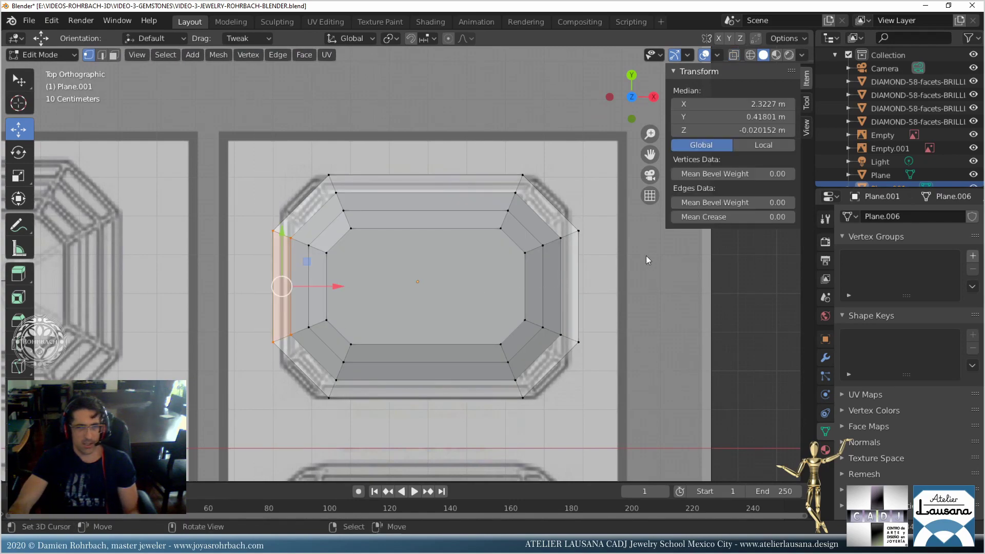
key("b")
left_click_drag(587, 218, 562, 318)
middle_click_drag(562, 319, 540, 339)
right_click(389, 321, "shift")
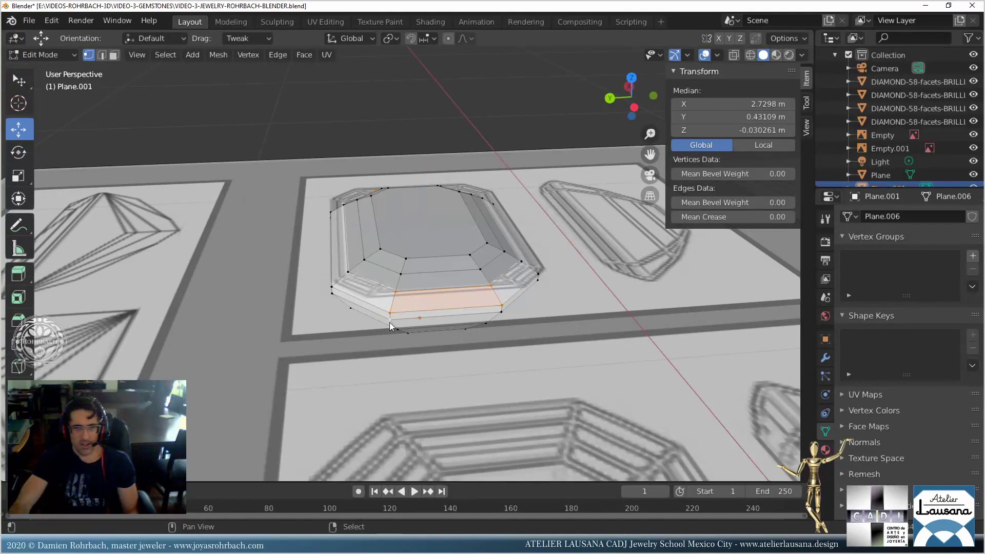
right_click(501, 311, "shift")
middle_click_drag(496, 346, 518, 309)
scroll(519, 309, "up", 2)
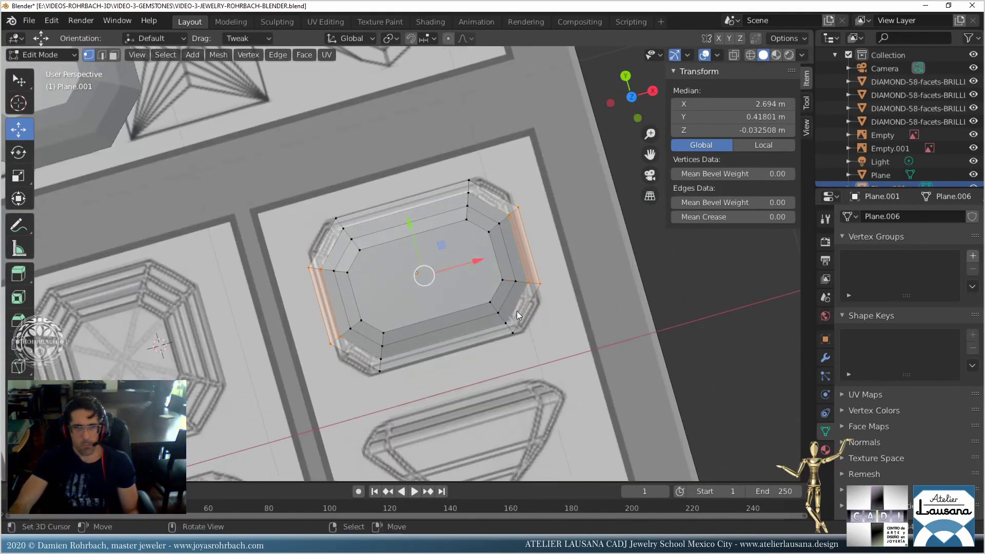
Delete all the vertices of the stone's mesh.
key("a")
key("x")
left_click(516, 311)
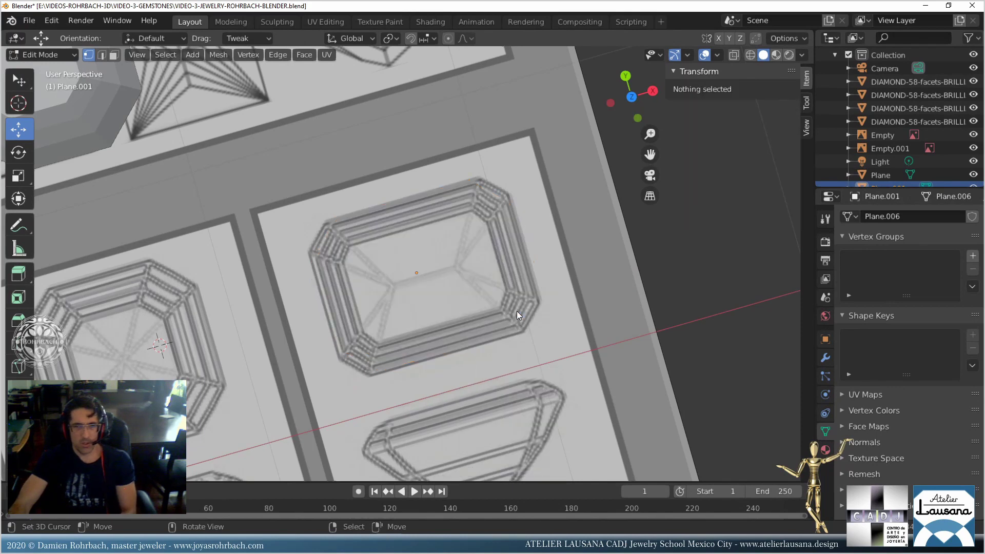
Place the 3D cursor at the rectangular drawing's centre, add a plane, and shrink and move it to about X 2.693 m, Y 0.426 m.
key("KP_7")
right_click(418, 277, "shift")
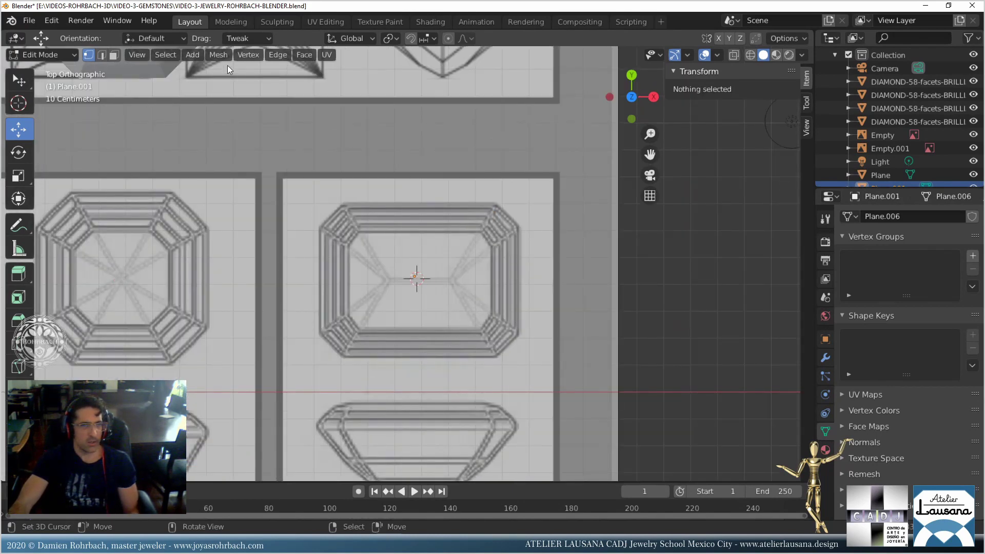
left_click(219, 54)
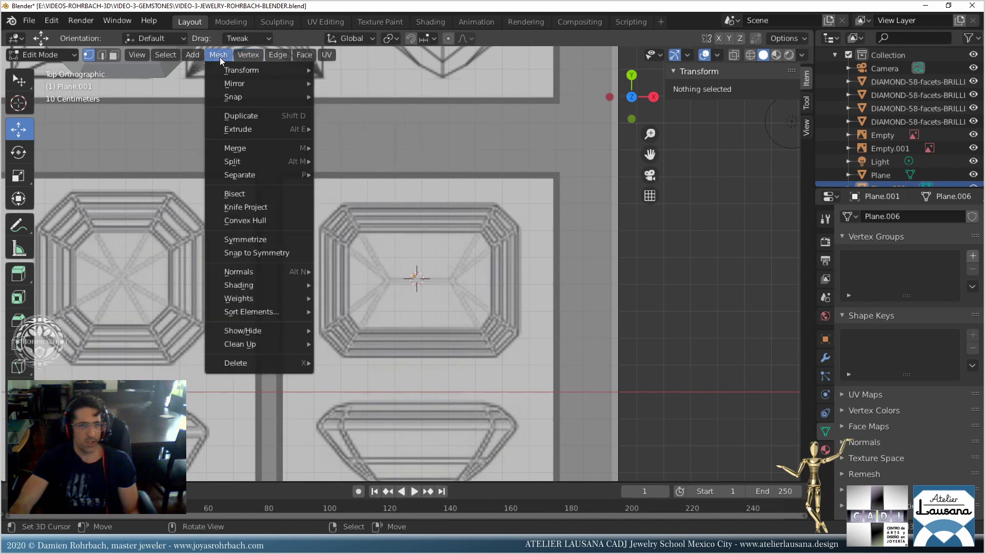
mouse_move(193, 54)
left_click(205, 70)
key("s")
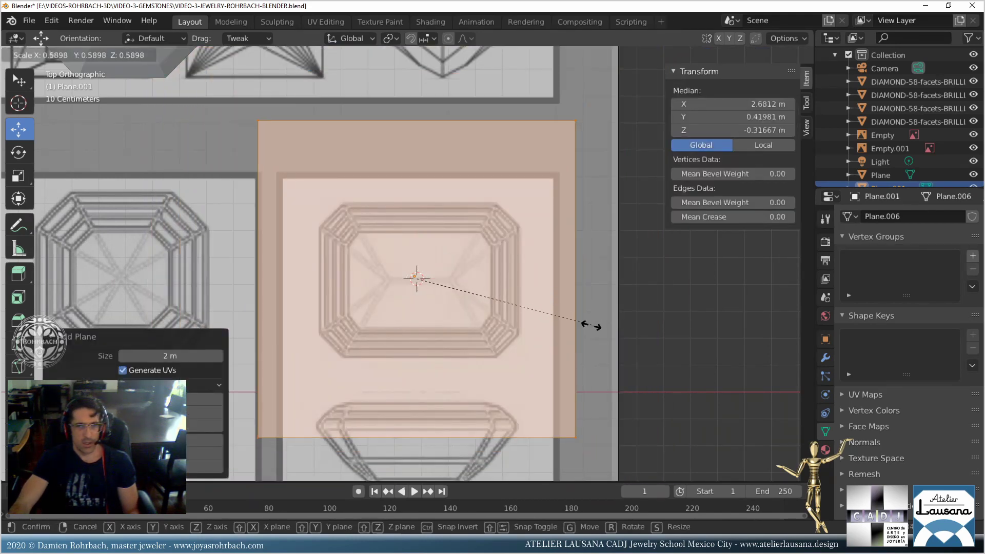
left_click(510, 340)
key("g")
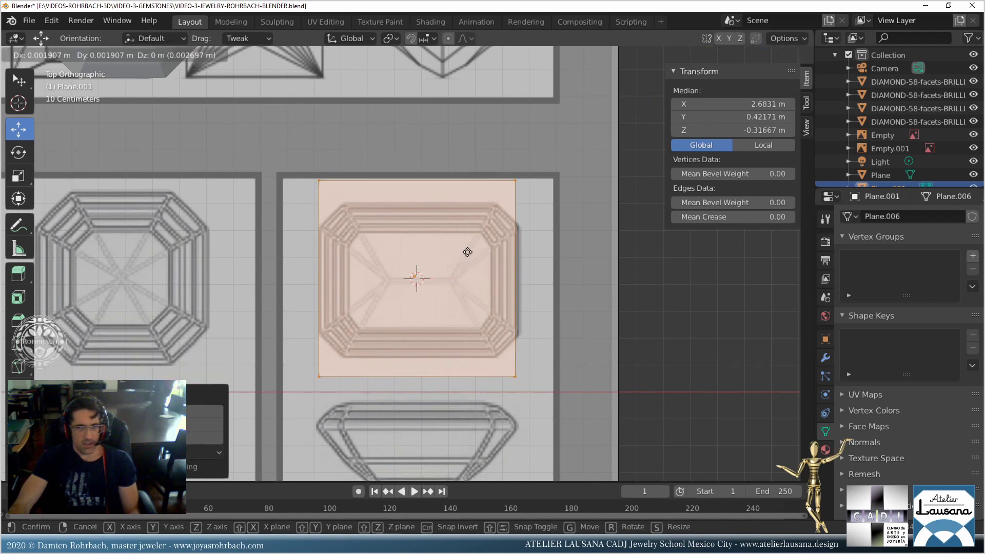
left_click(467, 252)
Scale the plane separately along Y and X to the drawing's outer outline and shift it to about 0.420 m on Y.
key("s")
key("y")
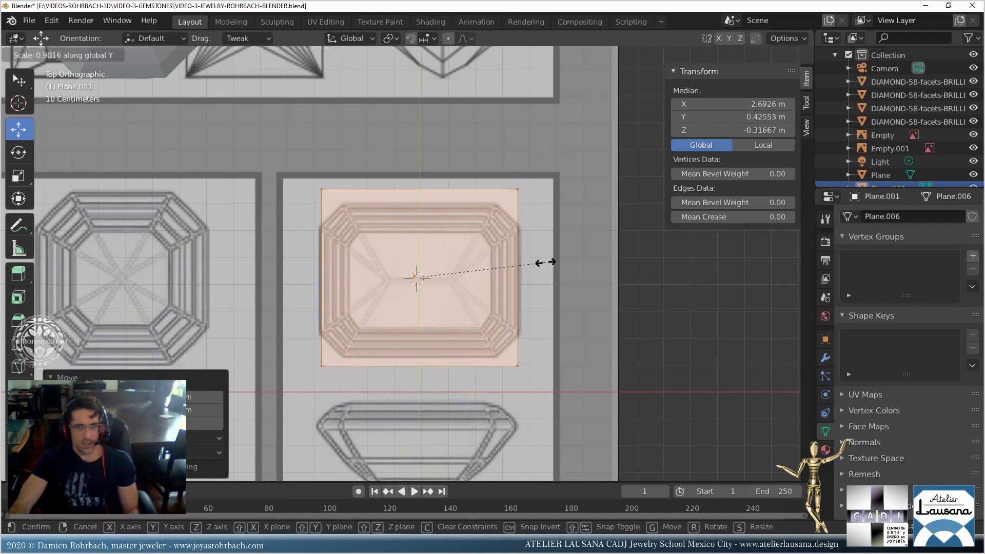
left_click(531, 266)
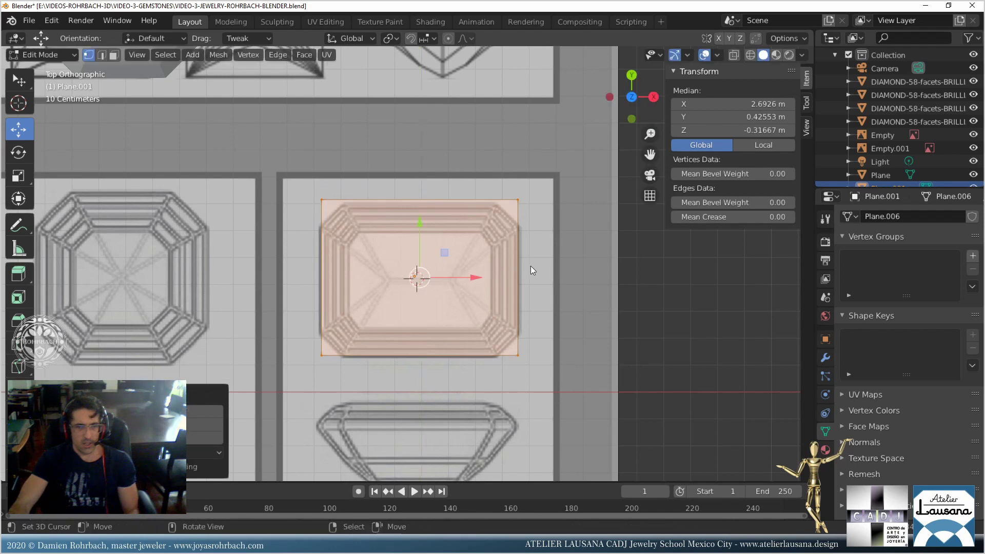
key("s")
key("x")
left_click(524, 265)
left_click_drag(421, 221, 421, 223)
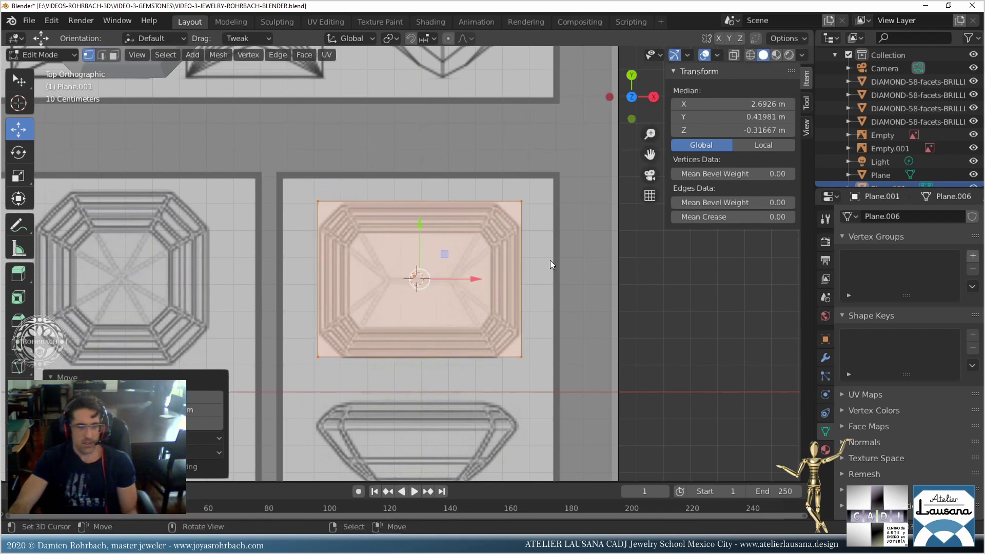
Subdivide the rectangular plane twice into a four-by-four grid.
right_click(550, 260)
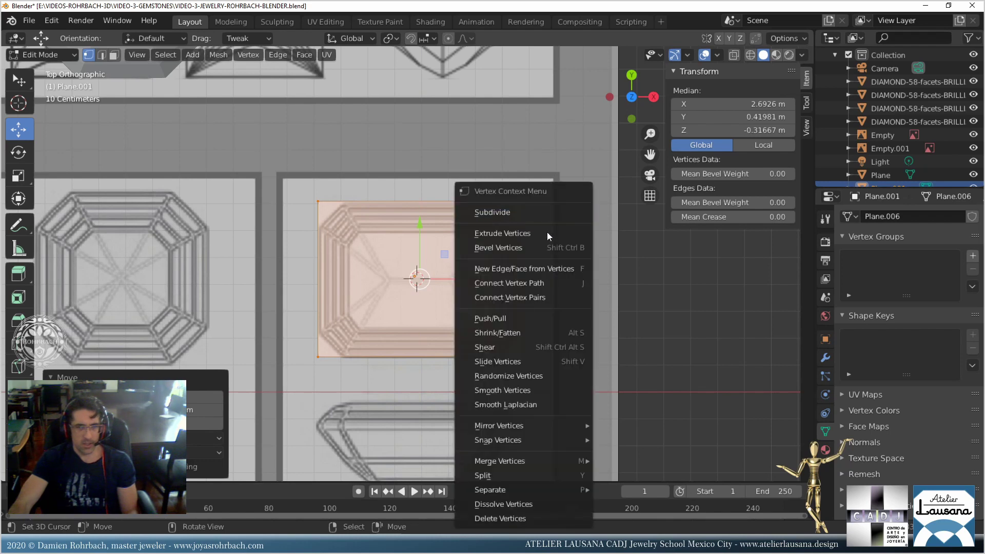
left_click(543, 215)
right_click(544, 218)
left_click(543, 219)
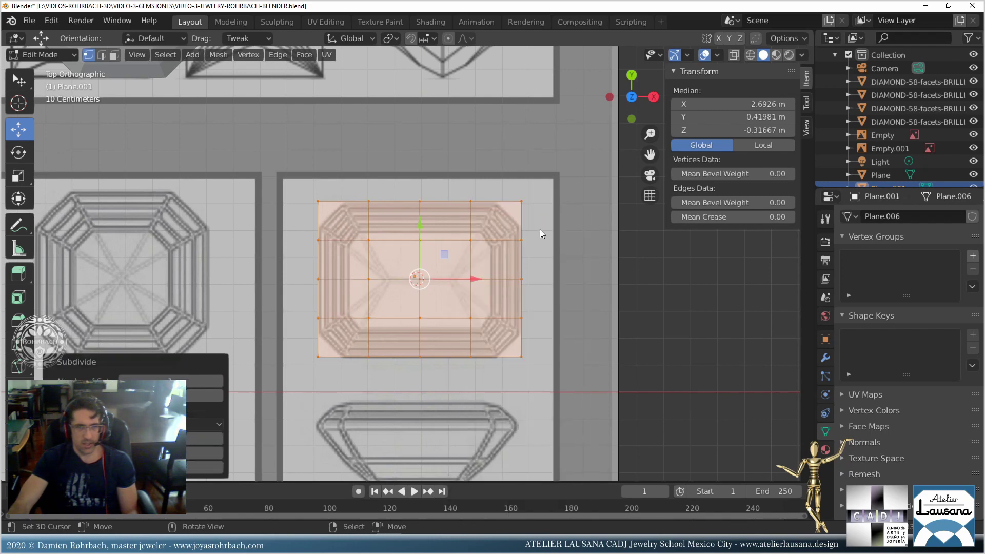
Scale the plane's three inner horizontal vertex rows along Y until the outer two reach the drawing's cut-corner points.
left_click(541, 249)
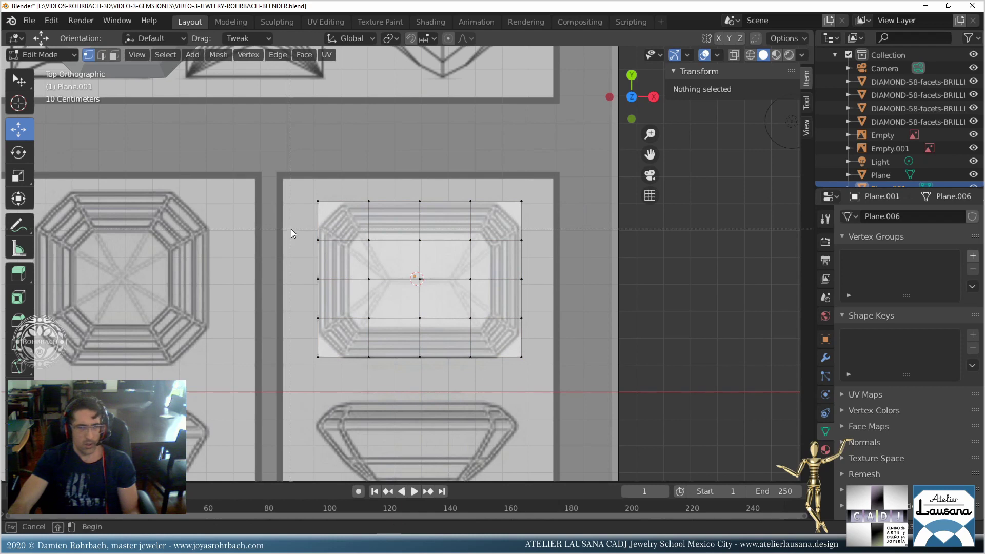
left_click_drag(291, 229, 544, 334)
key("s")
key("y")
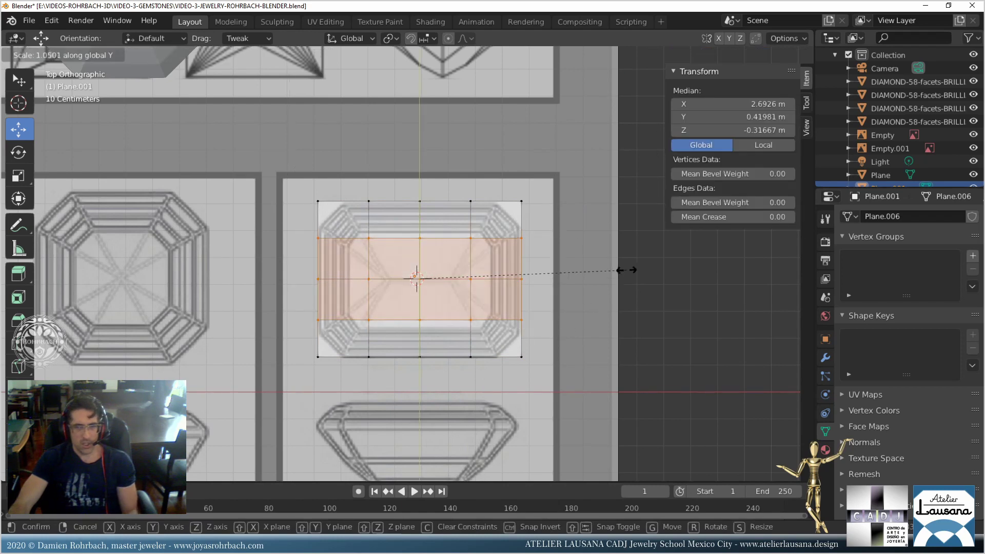
left_click(691, 259)
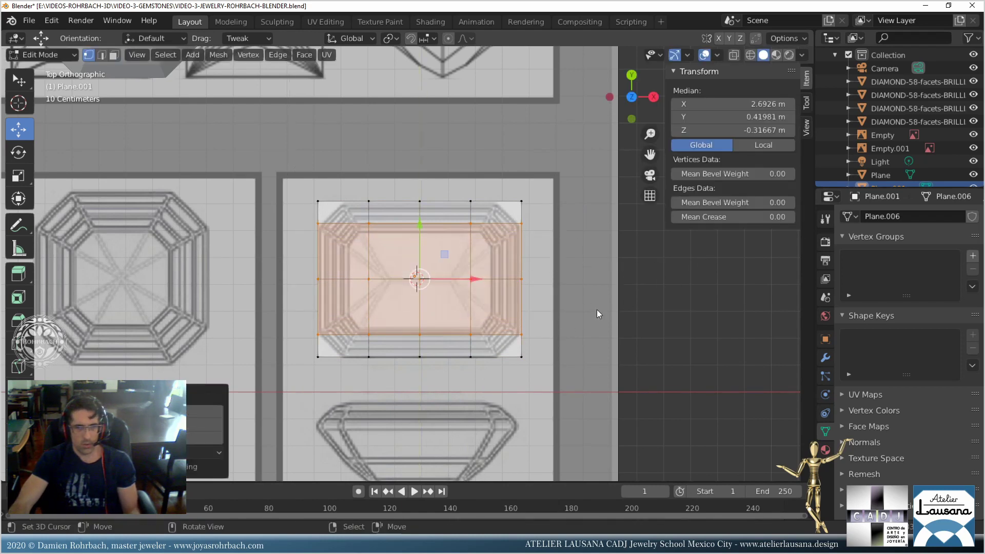
Scale the three inner vertex columns along X until the outer two meet the drawing's cut-corner points.
left_click(597, 309)
left_click_drag(352, 194, 486, 364)
key("s")
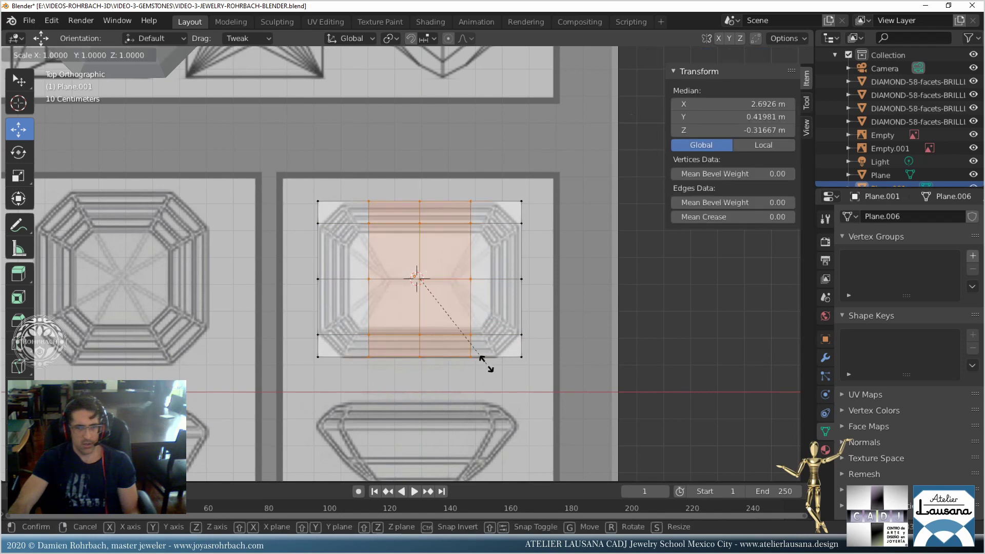
key("x")
left_click(570, 348)
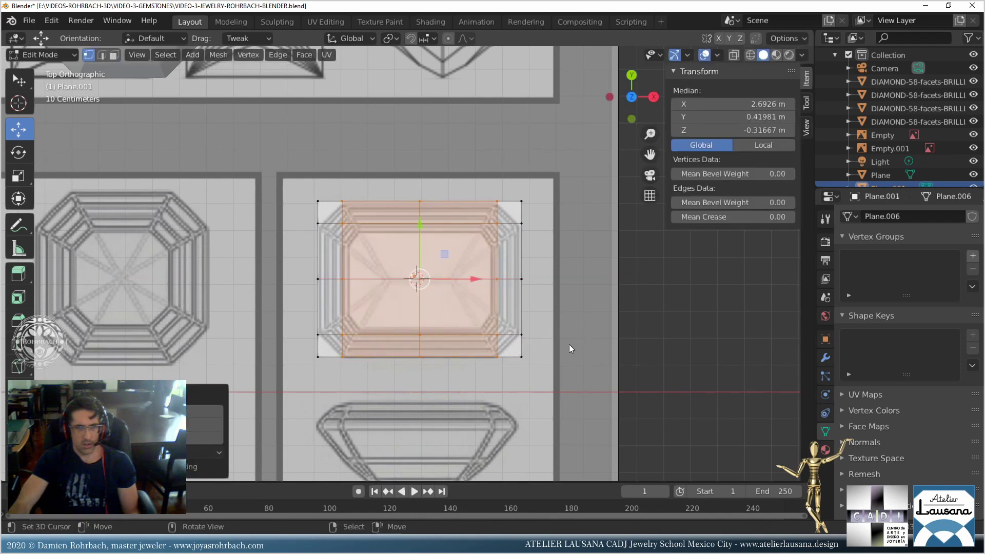
Delete the grid's four corner vertices, edge midpoints and all interior vertices, keeping only the eight cut-corner points.
left_click(319, 201)
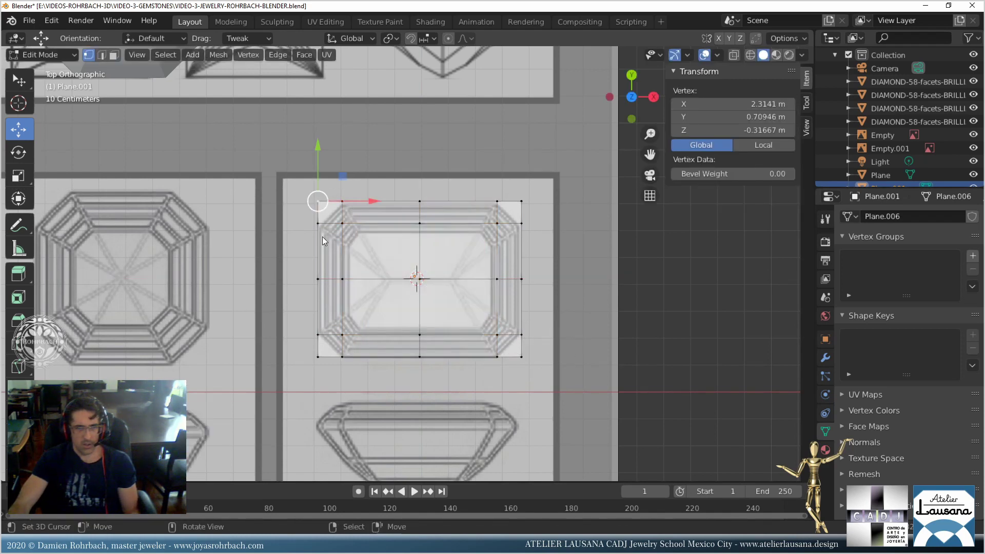
left_click(318, 278, "shift")
left_click(318, 357, "shift")
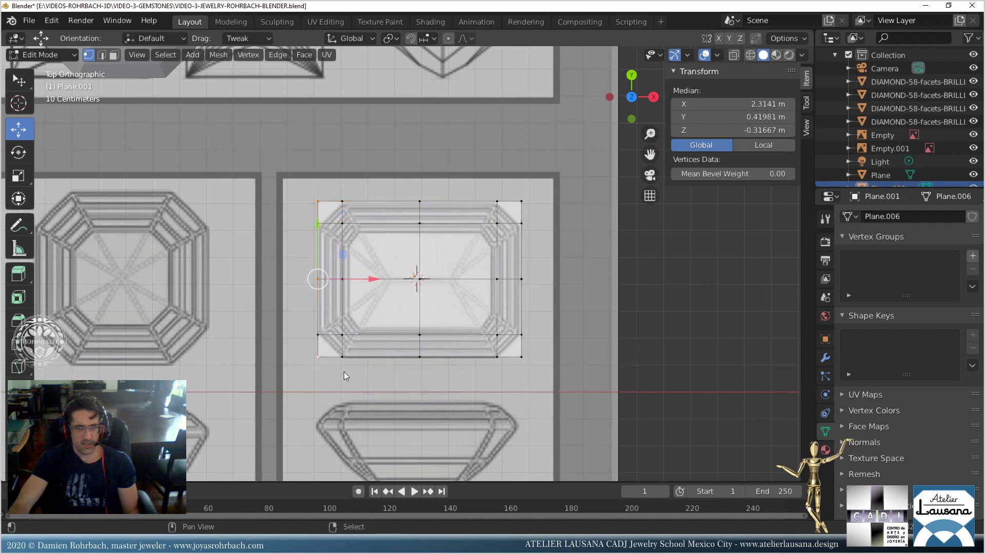
left_click(419, 274, "shift")
left_click(352, 269, "shift")
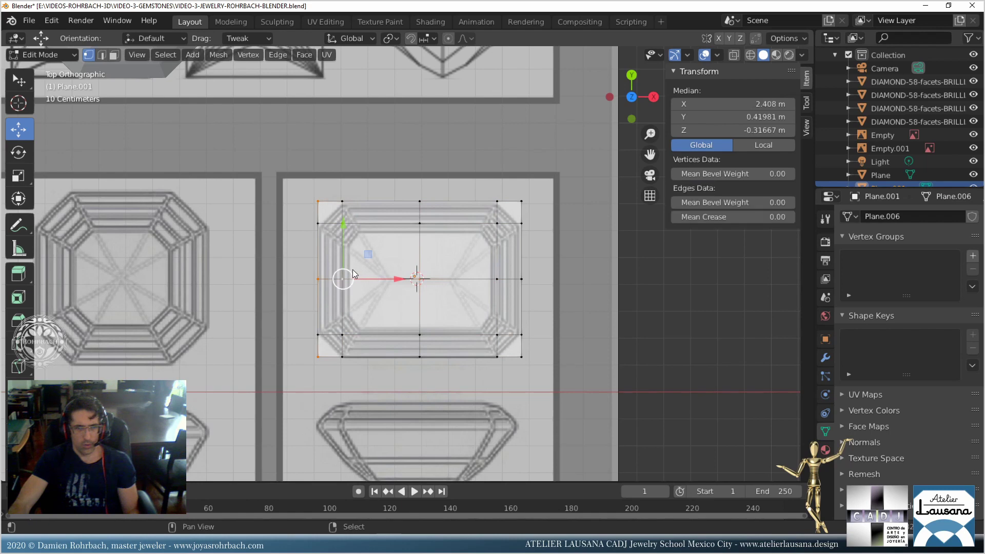
left_click(352, 224, "shift")
left_click(419, 224, "shift")
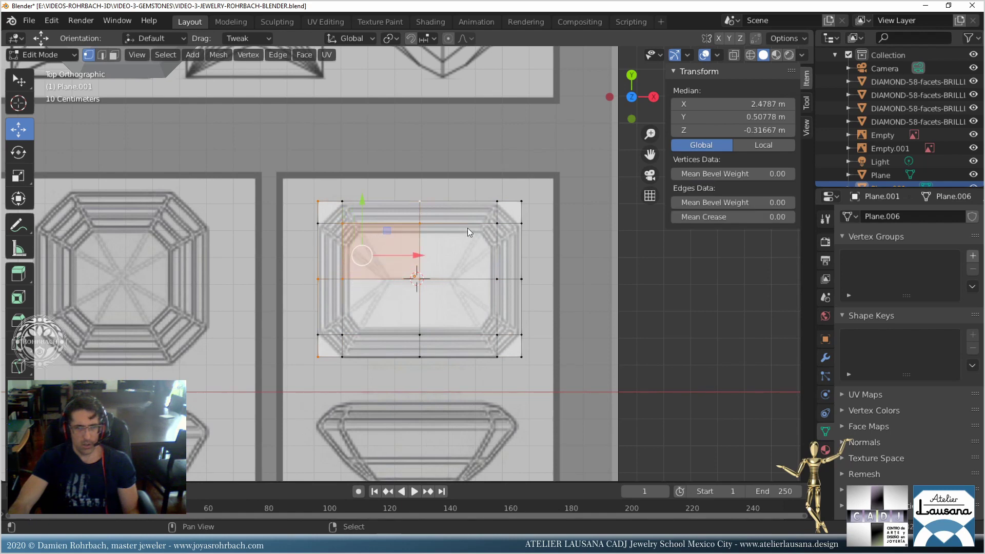
left_click(497, 224, "shift")
left_click(497, 279, "shift")
left_click(497, 334, "shift")
left_click(420, 334, "shift")
right_click(344, 335, "shift")
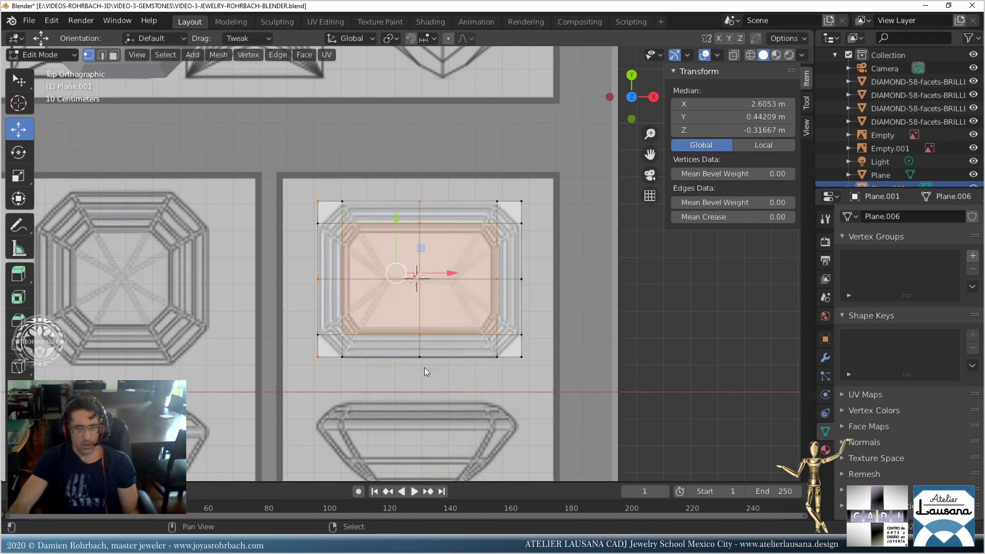
right_click(422, 361, "shift")
right_click(522, 359, "shift")
right_click(526, 333, "shift")
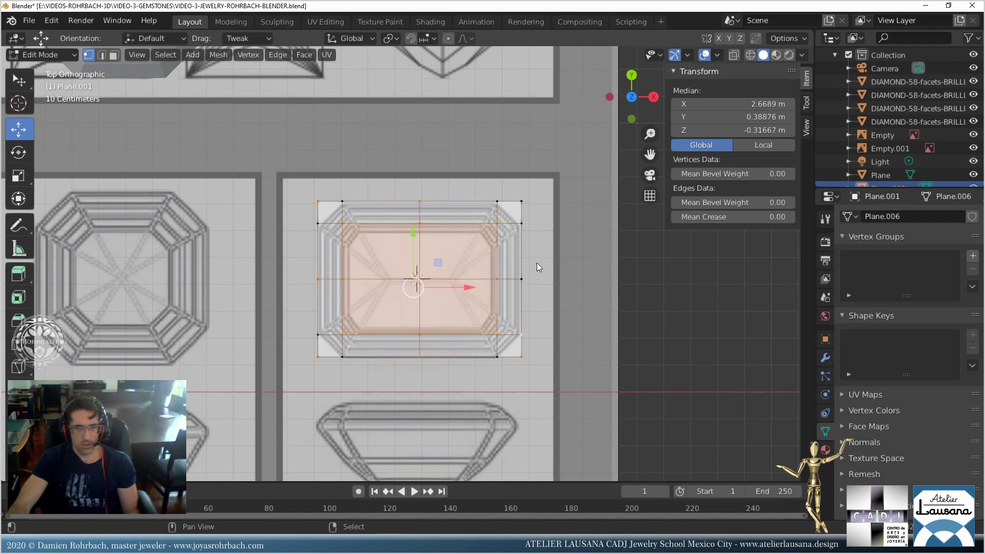
left_click(522, 279, "shift")
left_click(521, 202, "shift")
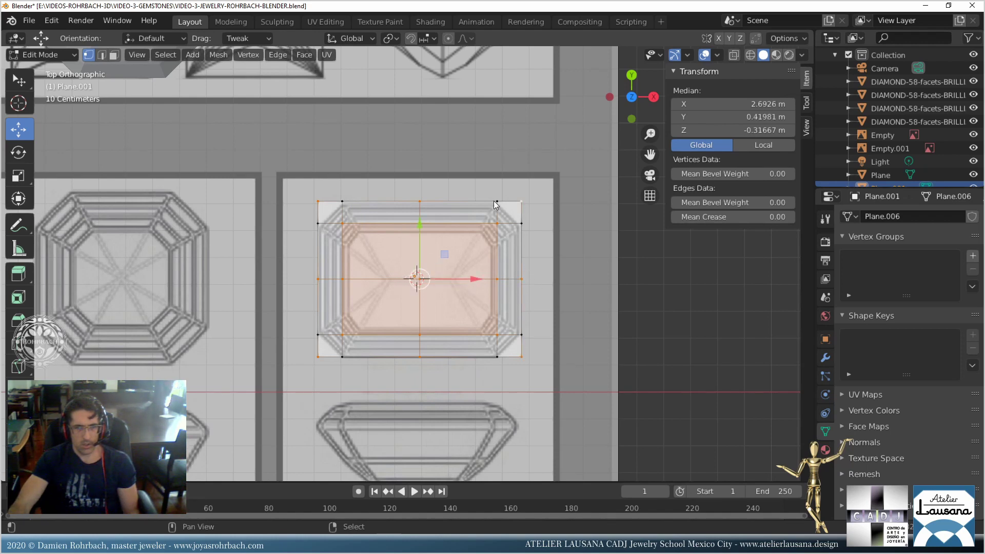
key("x")
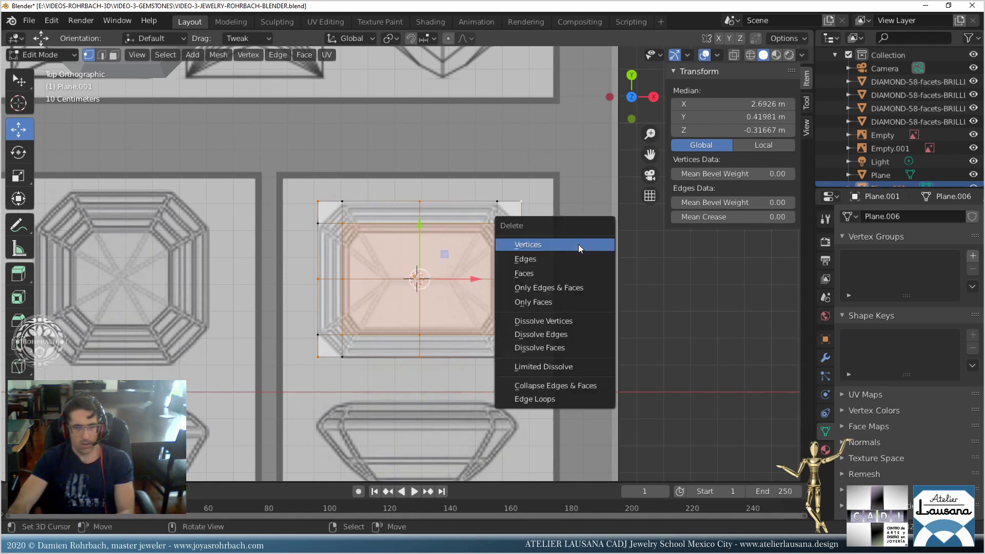
left_click(578, 244)
Fill the eight remaining outline vertices with a single octagonal face.
left_click(497, 357)
left_click(521, 335, "shift")
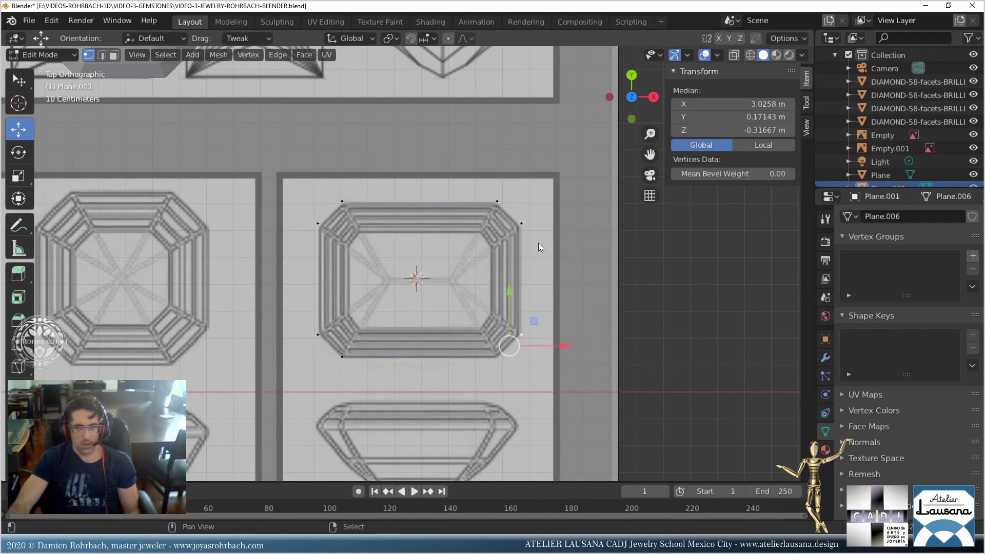
left_click(521, 223, "shift")
left_click(497, 202, "shift")
left_click(342, 201, "shift")
left_click(318, 224, "shift")
left_click(319, 334, "shift")
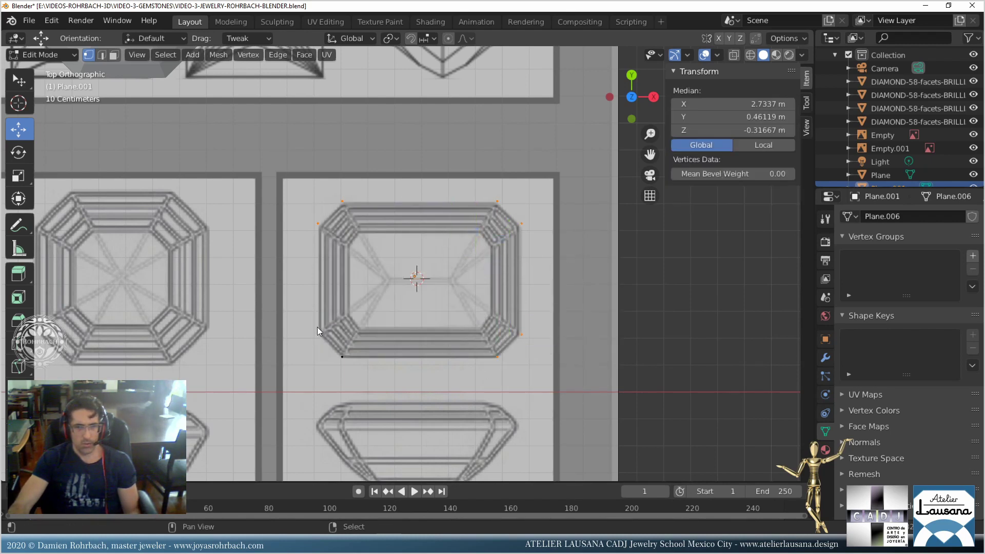
left_click(342, 357, "shift")
key("f")
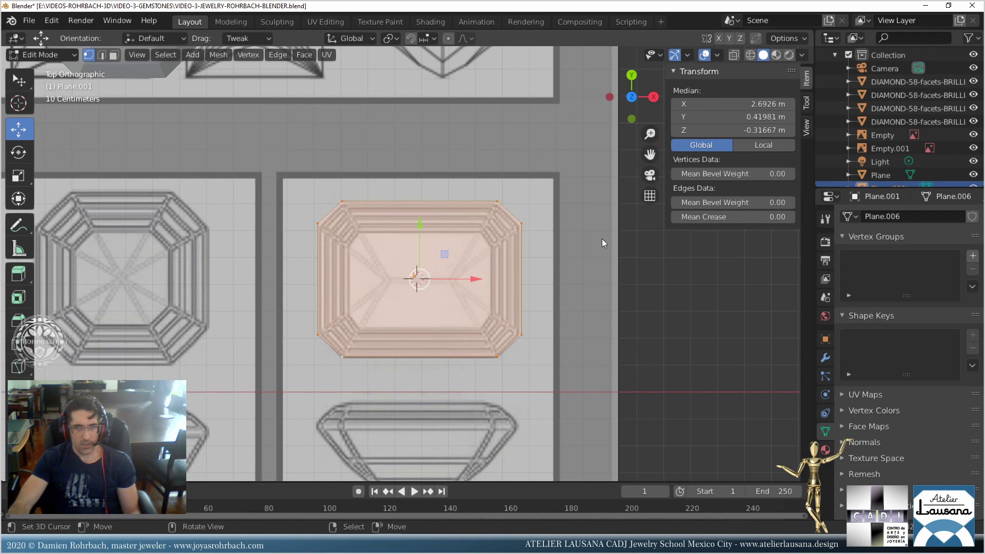
Inset the octagonal face three times, matching each ring to the drawing's facet lines in to the table outline.
key("i")
left_click(583, 244)
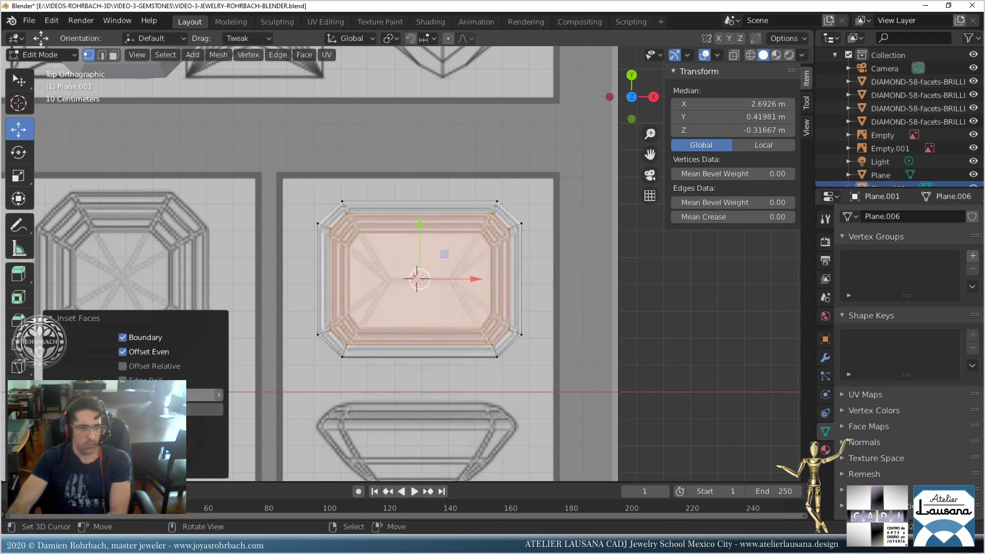
left_click_drag(172, 395, 165, 395)
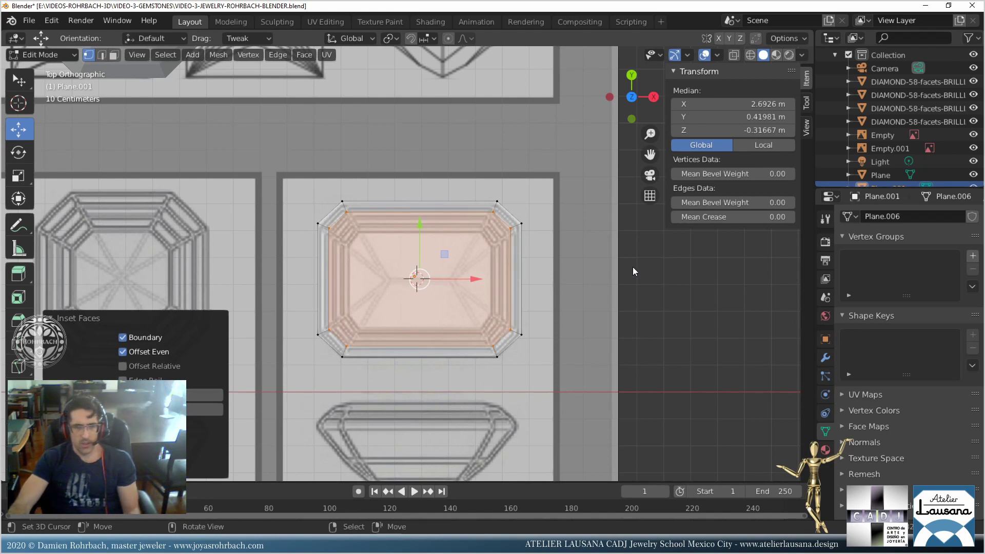
key("i")
left_click(617, 272)
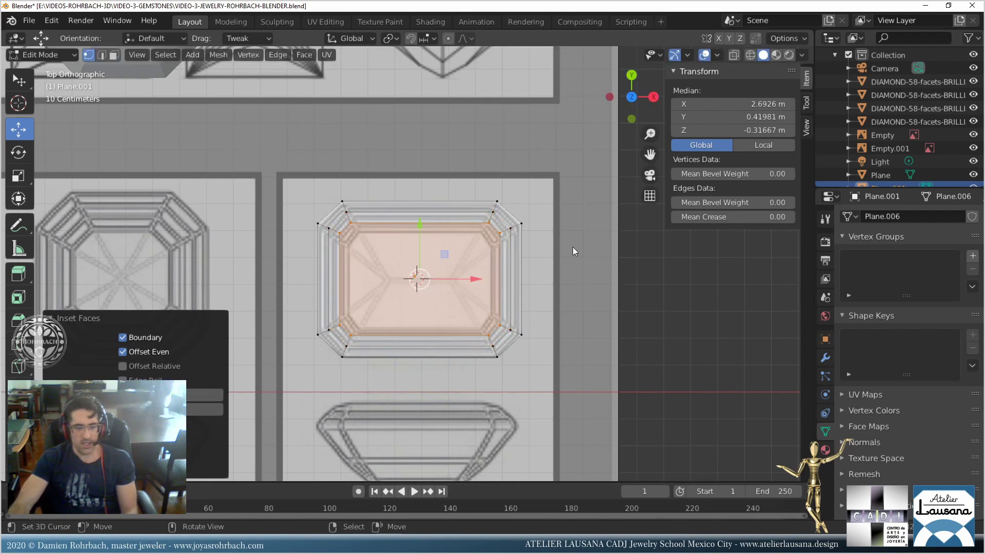
key("i")
left_click(558, 251)
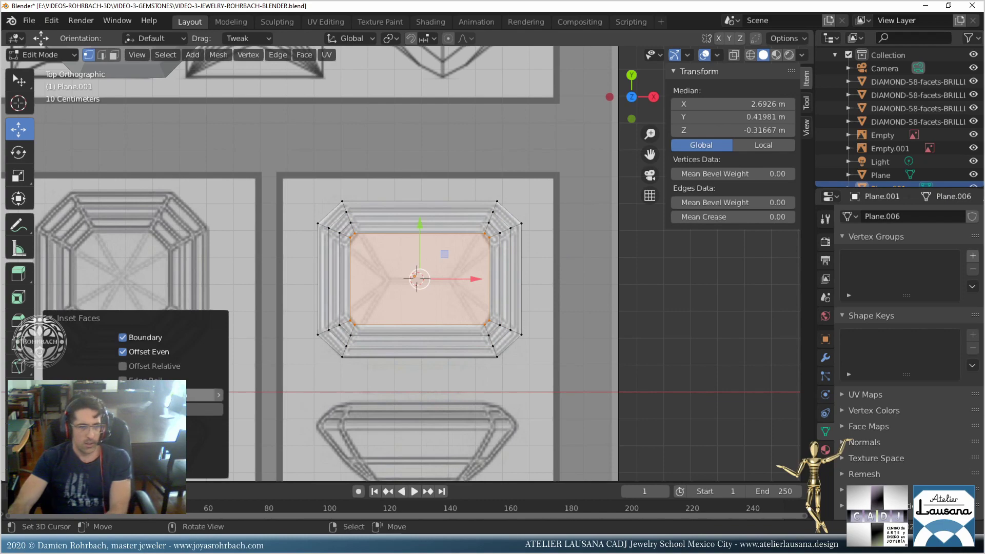
Raise the innermost table face to about -0.255 m on Z.
mouse_move(380, 310)
middle_mouse_down()
mouse_move(368, 276)
mouse_move(396, 308)
middle_mouse_up()
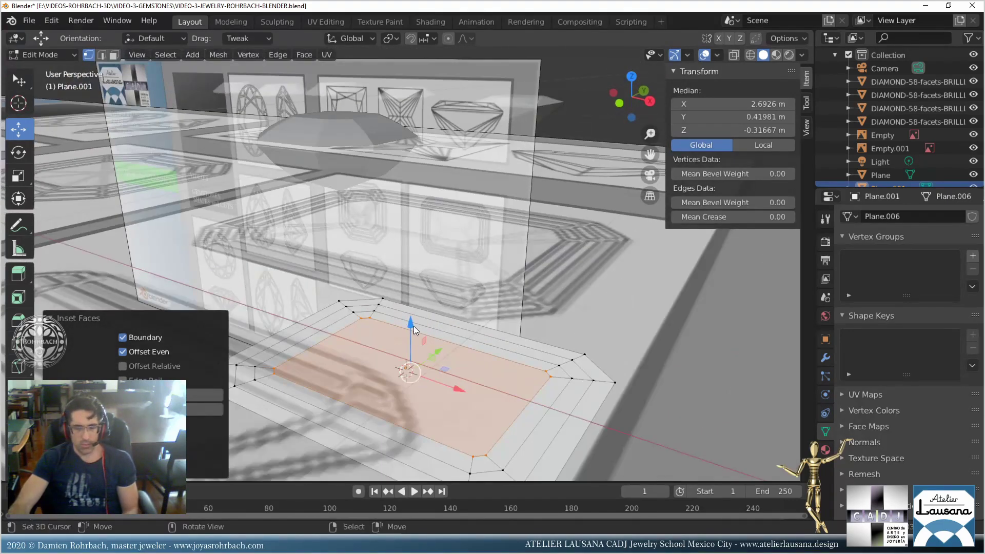
key("KP_3")
key("g")
left_click(385, 282)
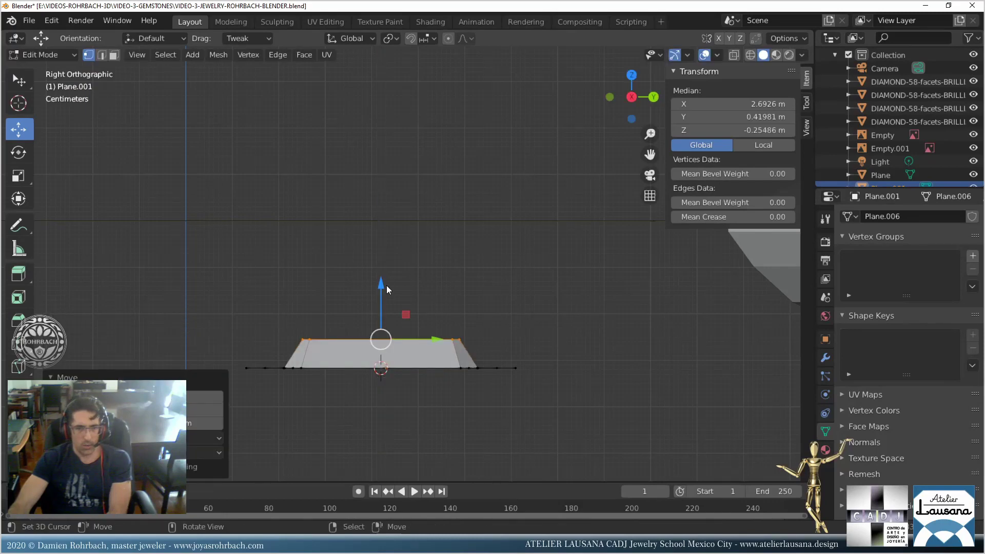
Select the eight vertices of the ring surrounding the table and raise them to about -0.279 m on Z.
middle_click_drag(386, 285, 388, 306)
left_click(264, 443)
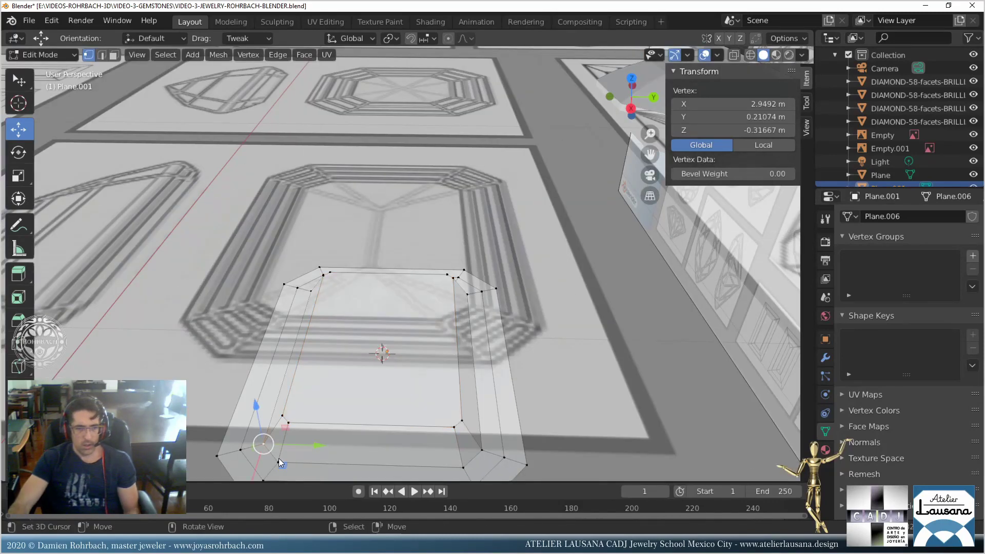
left_click(279, 457, "shift")
left_click(478, 448, "shift")
middle_click_drag(478, 448, 500, 347)
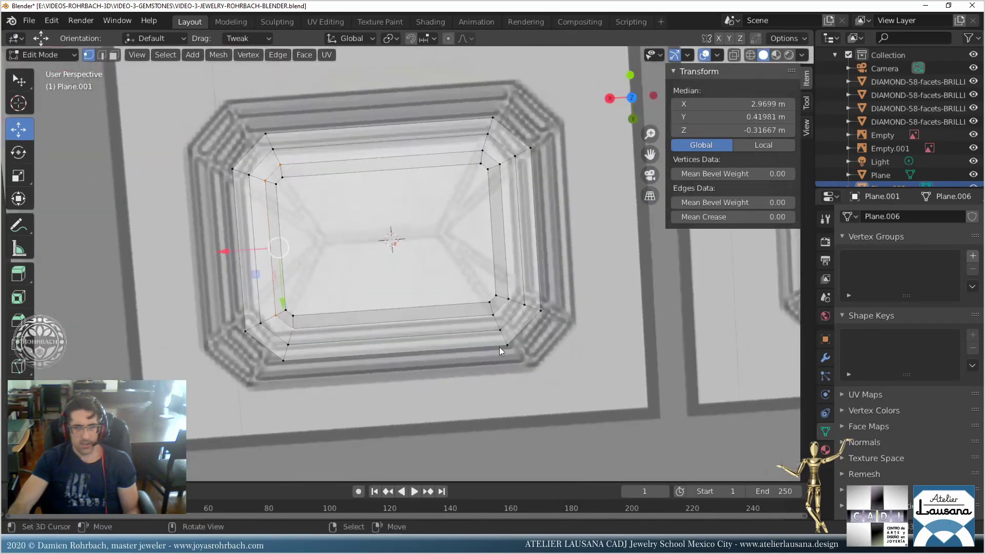
left_click(488, 306, "shift")
left_click(513, 307, "shift")
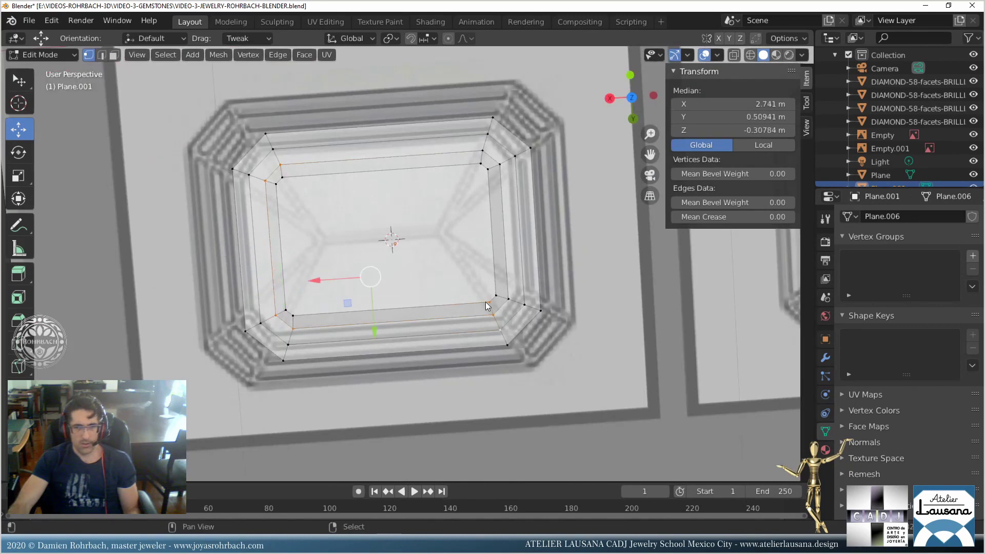
left_click(501, 328, "shift")
left_click(488, 302, "shift")
left_click(509, 298, "shift")
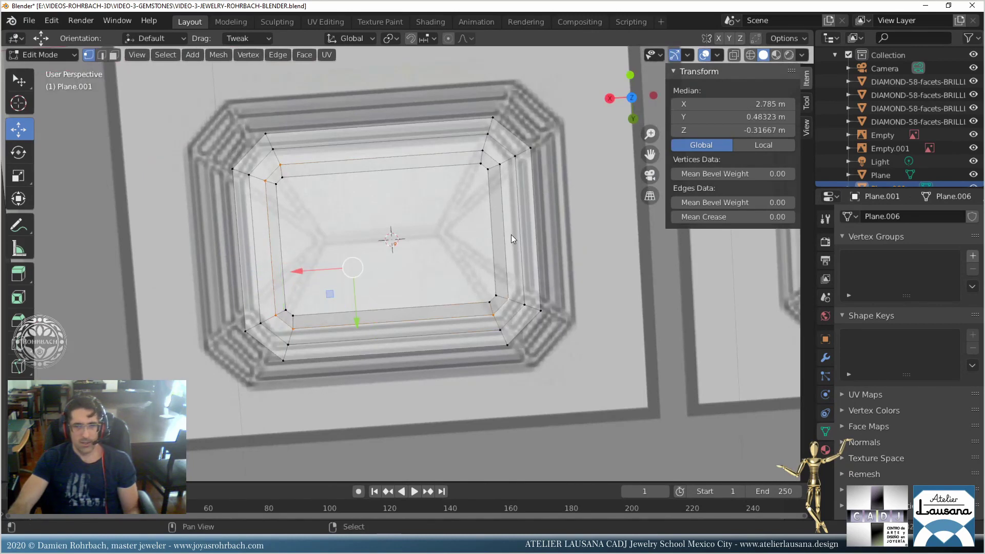
left_click(500, 165, "shift")
left_click(490, 152, "shift")
key("KP_3")
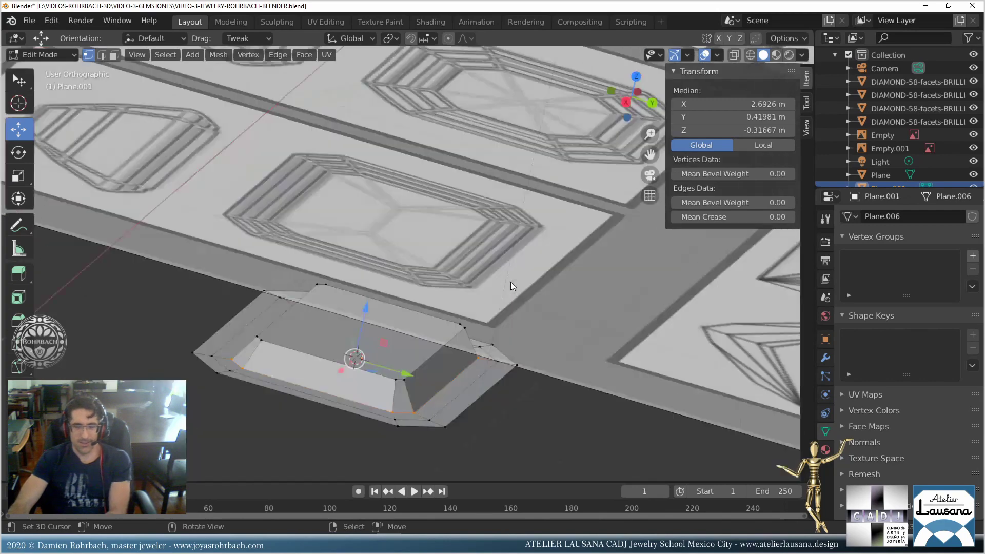
left_click_drag(384, 317, 383, 296)
Select the eight vertices of the ring next to the outer outline and raise them along Z to about -0.290 m.
key("KP_7")
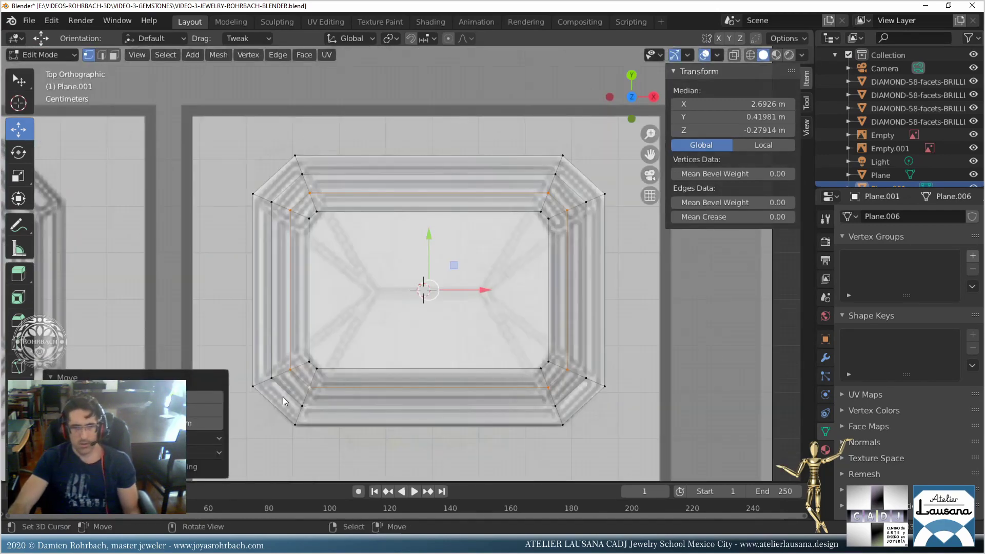
left_click(272, 379)
left_click(272, 380, "alt")
left_click(309, 172, "alt+shift")
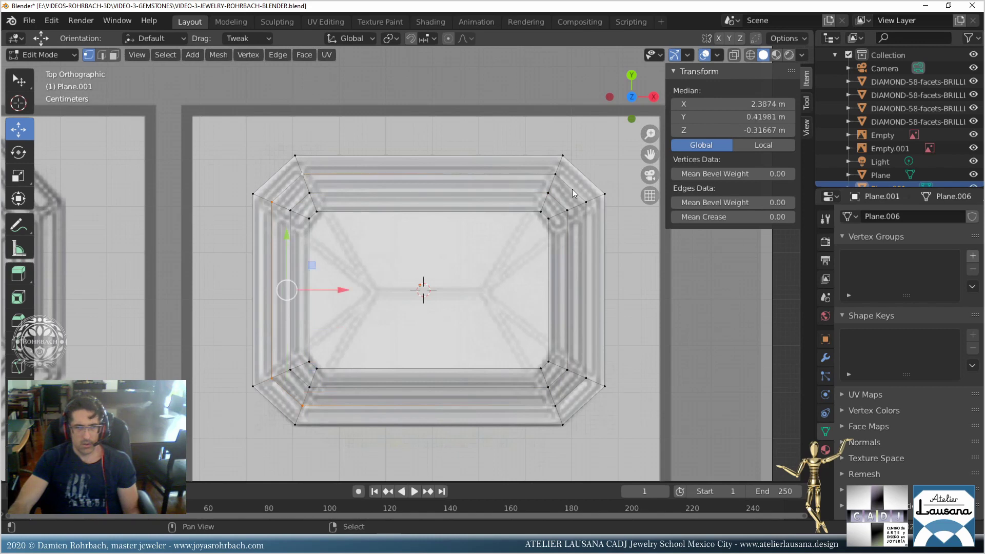
right_click(585, 198, "shift")
right_click(587, 376, "shift")
right_click(557, 404, "shift")
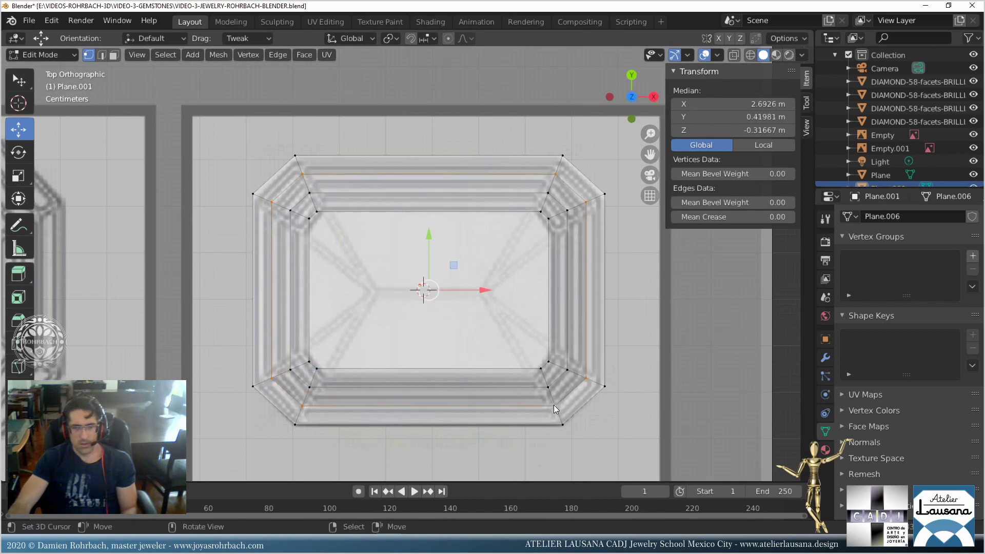
key("KP_3")
key("g")
key("z")
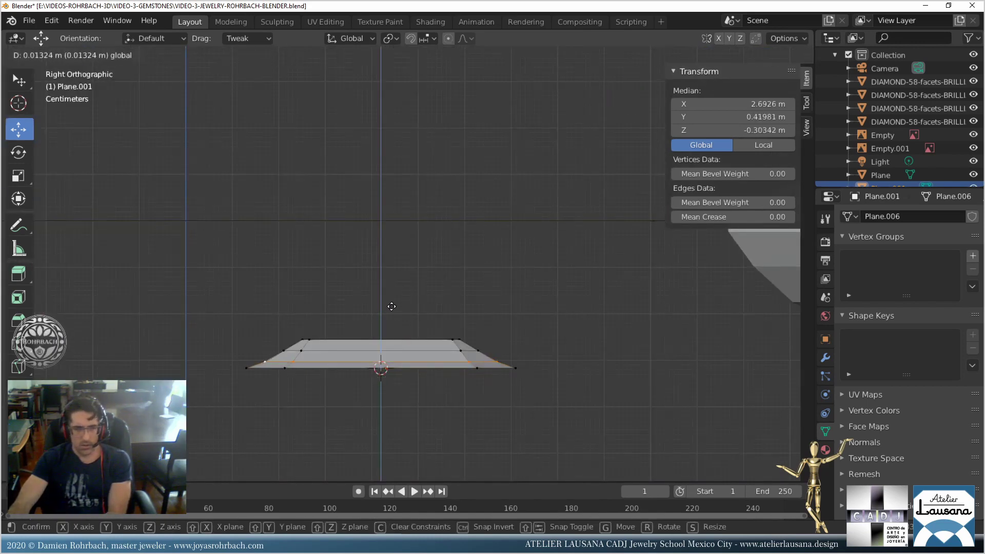
left_click(403, 302)
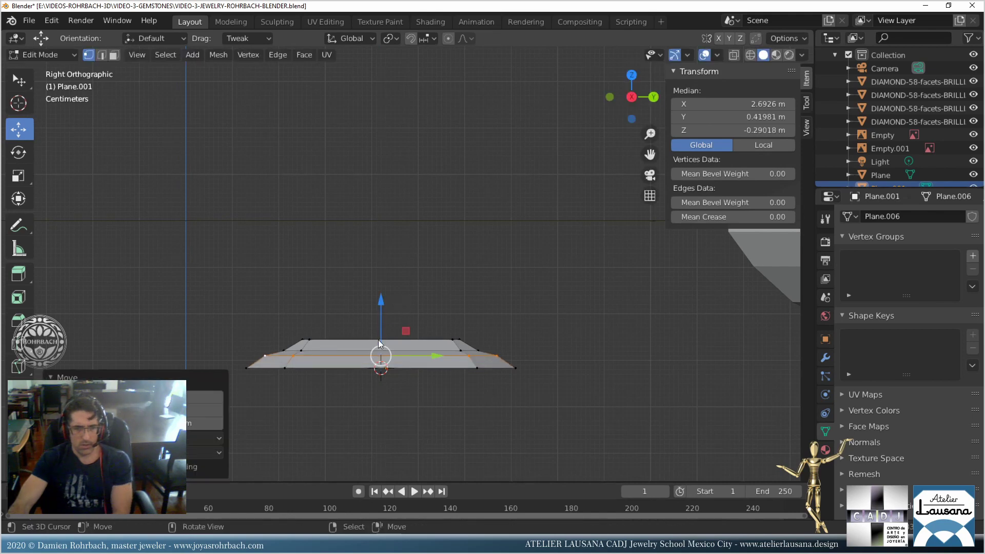
Select the table and the ring around it, raise them to about -0.259 m on Z, and compress their height along Z.
key("alt+a")
key("b")
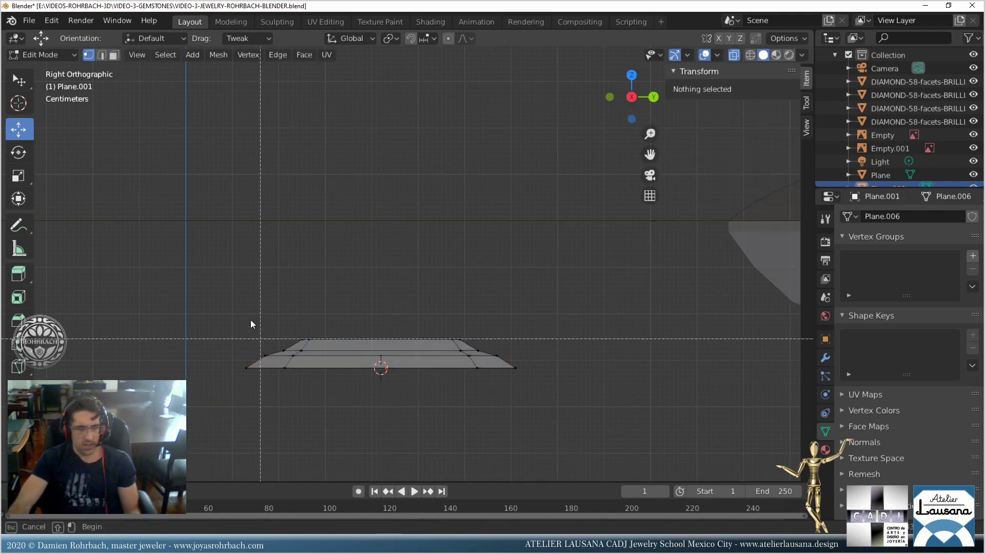
left_click_drag(248, 318, 500, 351)
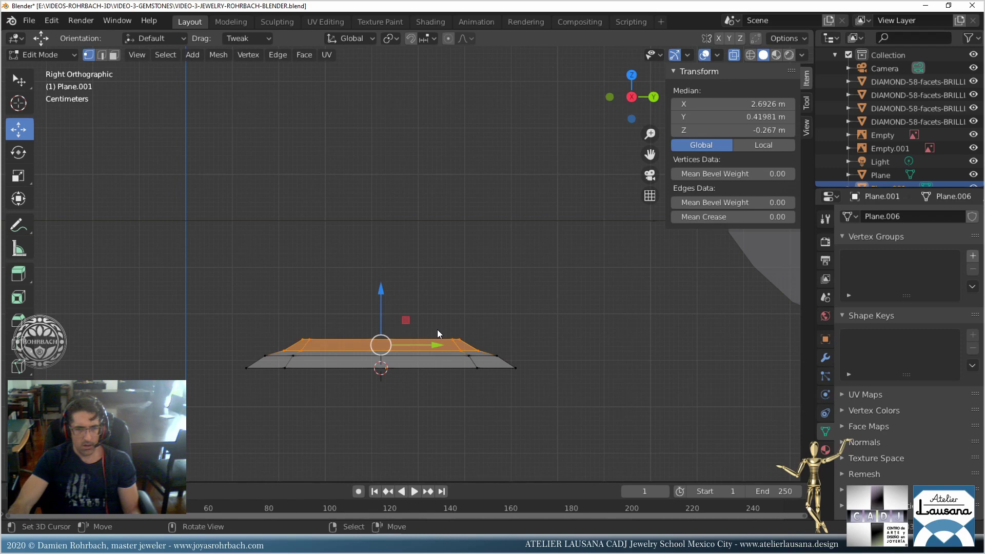
key("g")
key("z")
left_click(383, 290)
key("s")
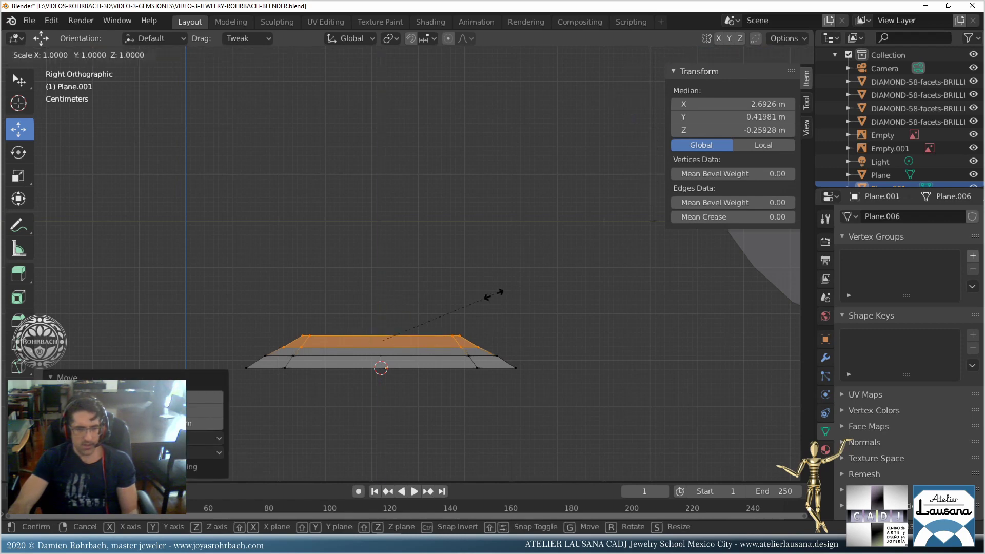
key("z")
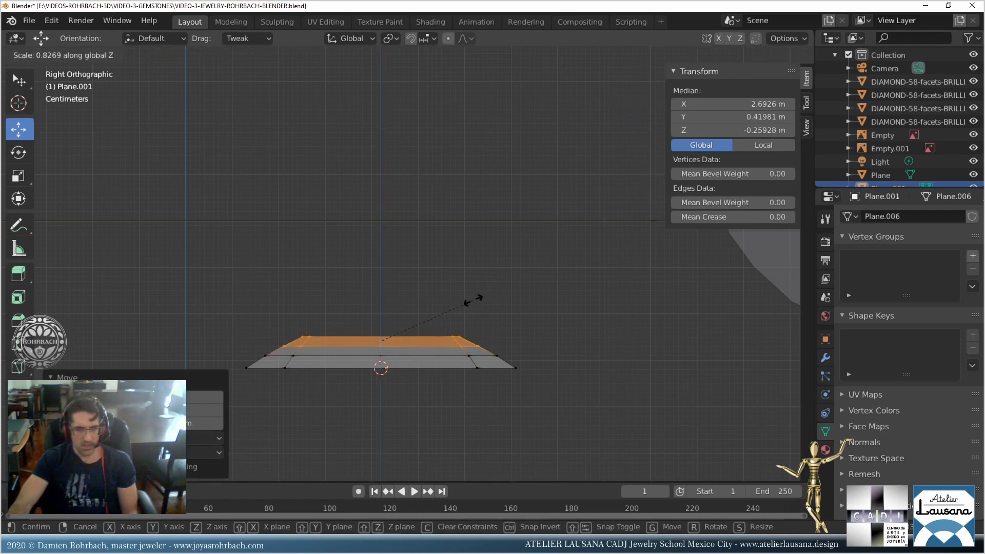
left_click(473, 300)
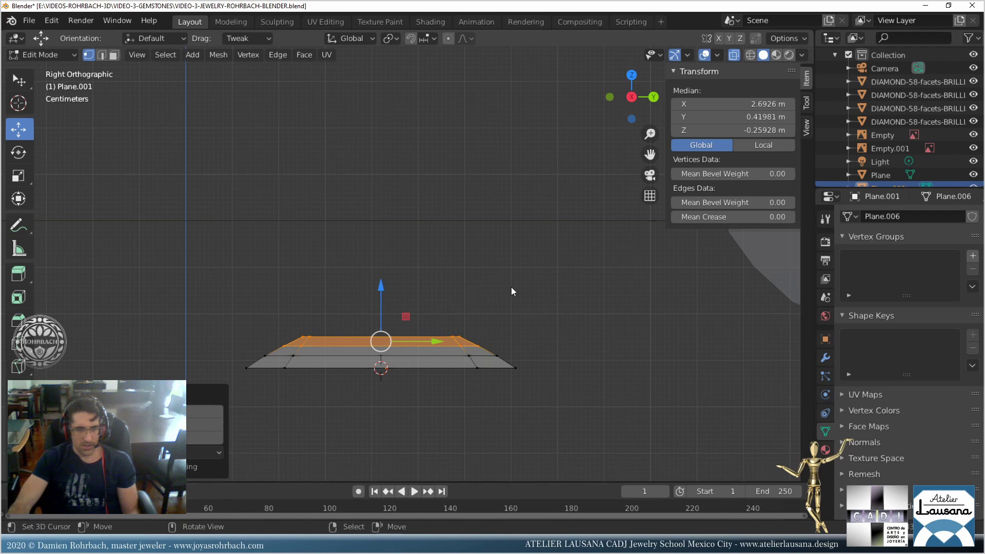
key("s")
key("z")
left_click(496, 291)
Select the crown ring next to the outer outline and raise it to about -0.287 m on Z.
key("alt+a")
key("b")
left_click_drag(241, 354, 556, 362)
key("g")
key("z")
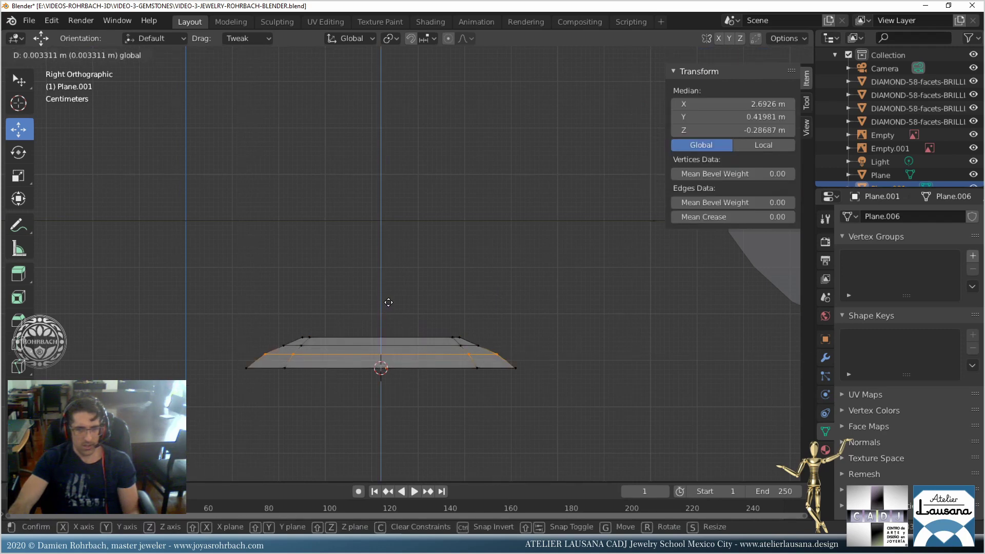
left_click(389, 302)
Reselect the table with its surrounding ring and fine-tune the height between them by scaling along Z.
key("alt+a")
key("b")
left_click_drag(258, 333, 499, 349)
key("s")
key("z")
left_click(498, 312)
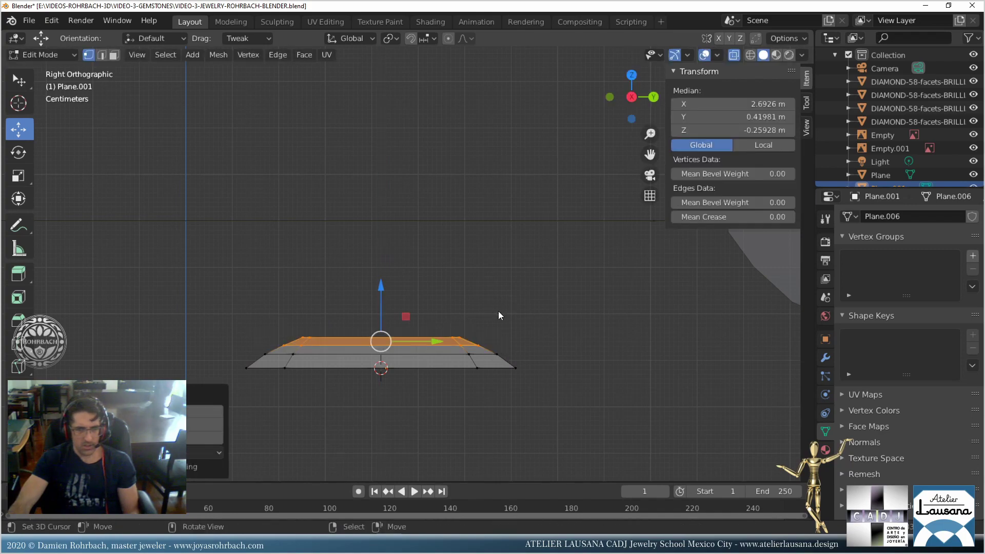
Select the eight vertices of the outer outline and extrude them straight down to about -0.329 m on Z as the girdle.
middle_click_drag(446, 308, 310, 384)
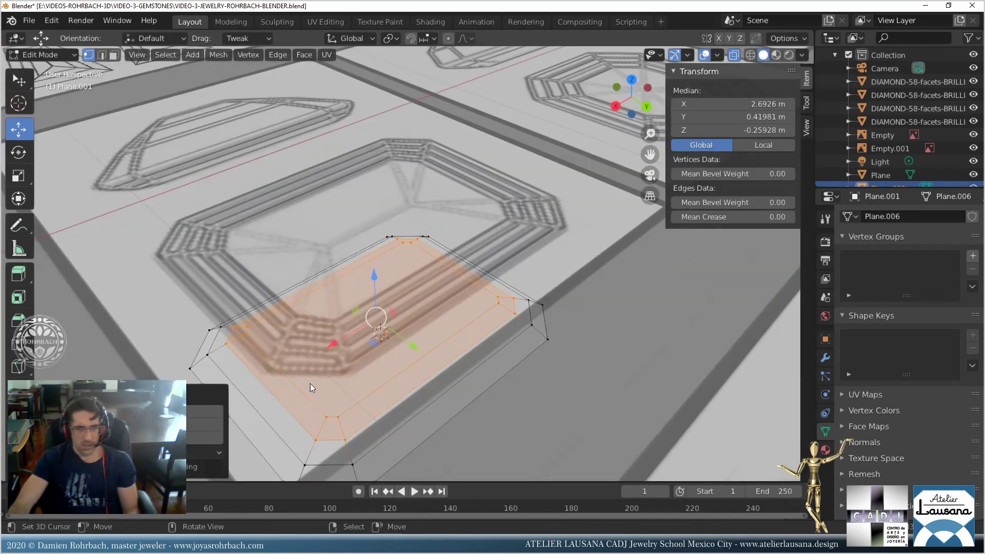
key("KP_7")
key("alt+z")
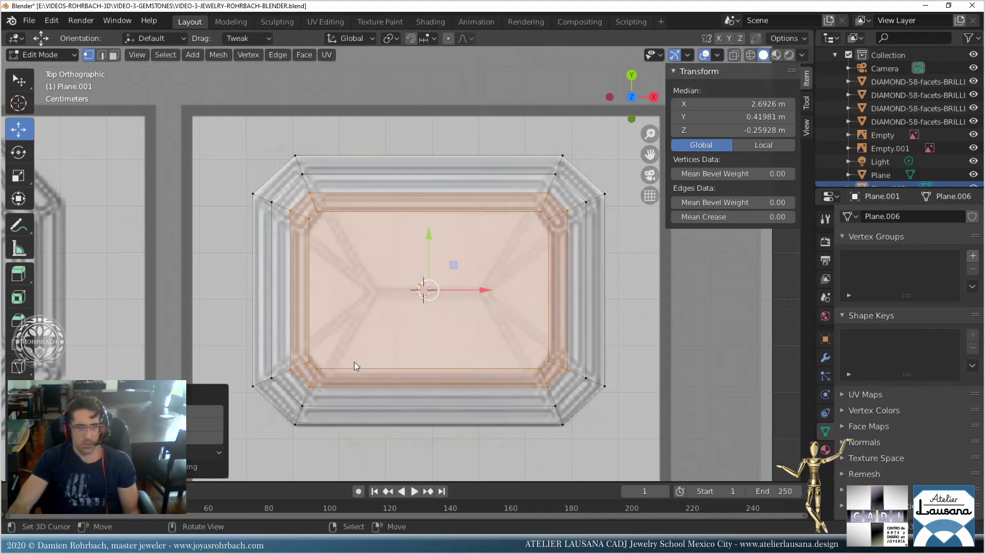
left_click(254, 386)
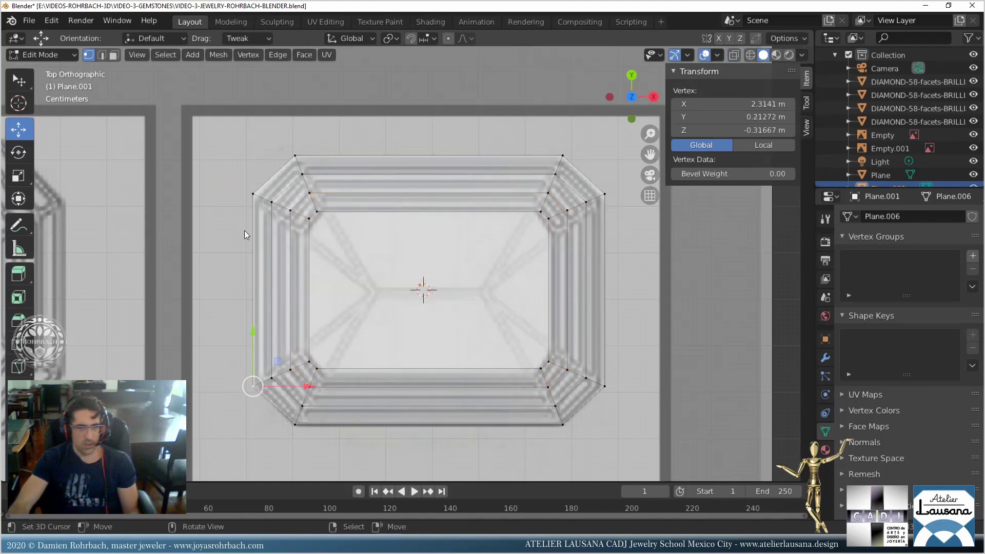
left_click(253, 194, "shift")
left_click(295, 155, "shift")
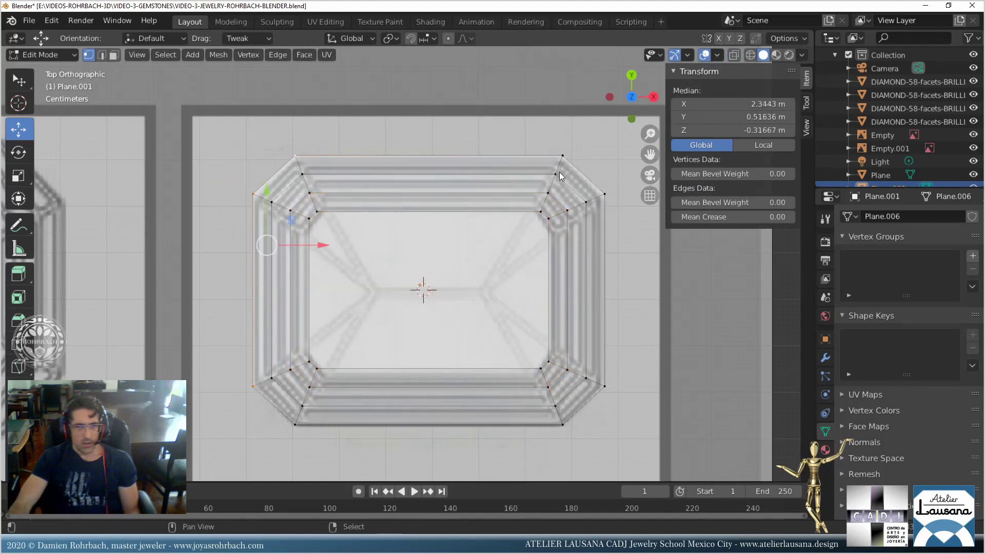
left_click(563, 155, "shift")
left_click(614, 190, "shift")
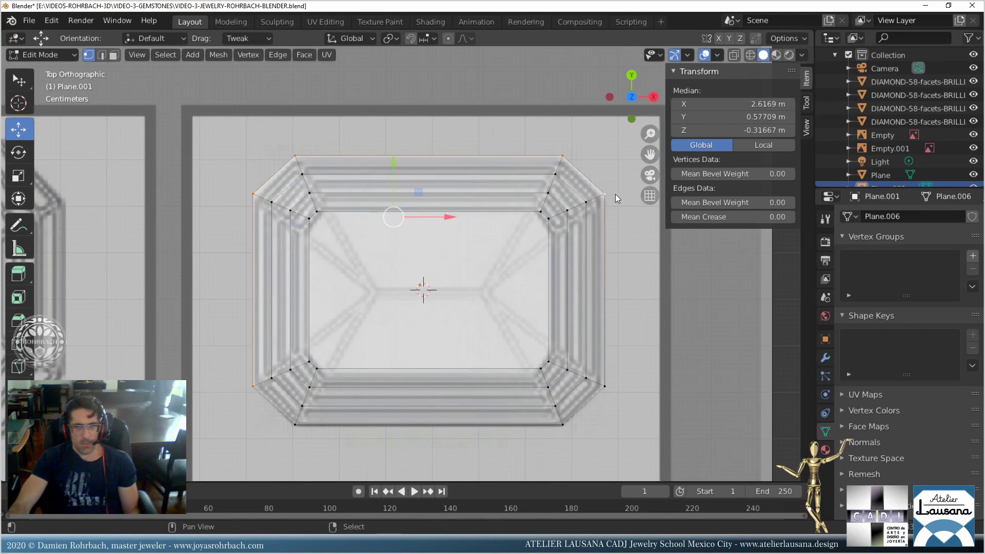
left_click(605, 386, "shift")
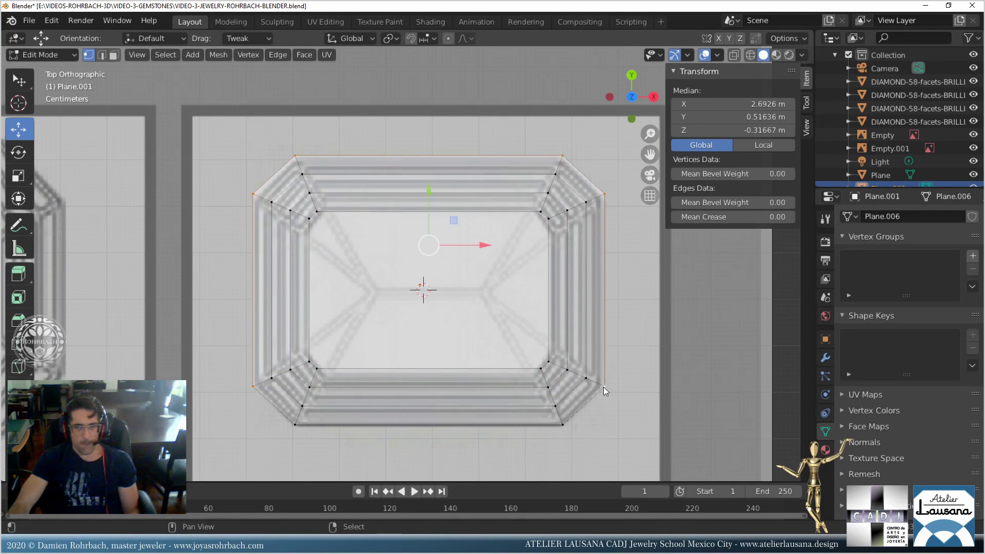
left_click(561, 427, "shift")
left_click(295, 425, "shift")
middle_click_drag(417, 383, 397, 269)
key("e")
right_click(411, 284)
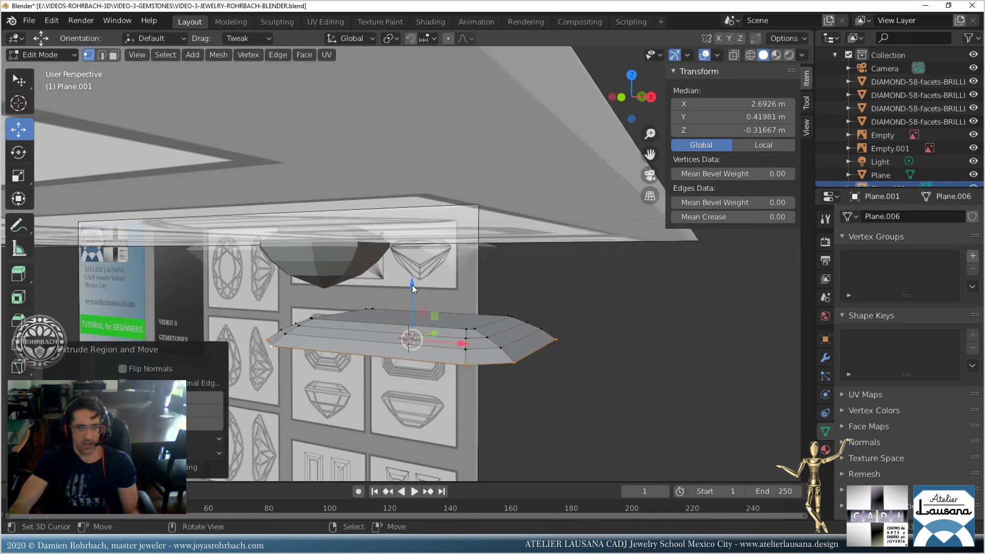
key("g")
key("z")
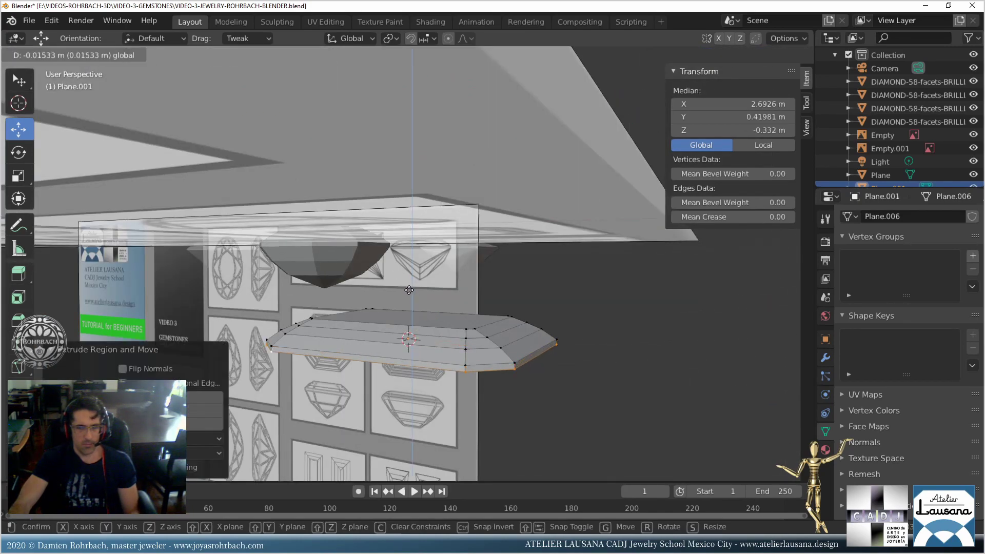
left_click(410, 289)
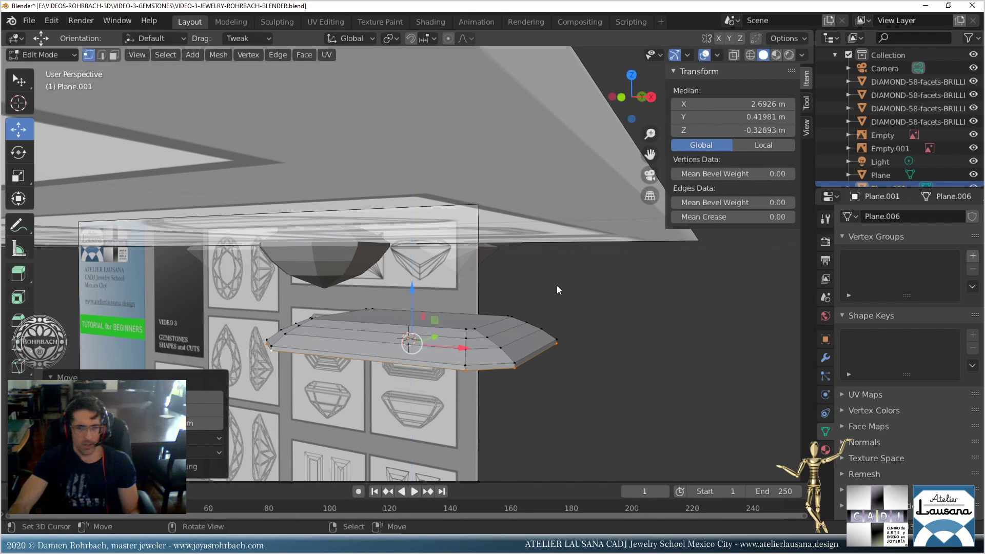
Extrude the girdle's lower edge down to about -0.427 m on Z and scale the new ring to about 0.74.
key("e")
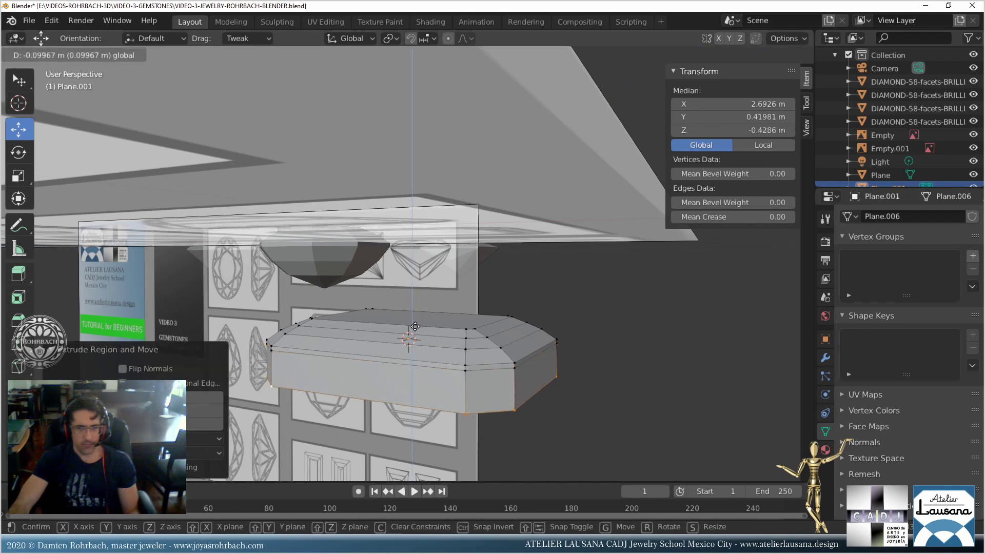
left_click(642, 324)
key("s")
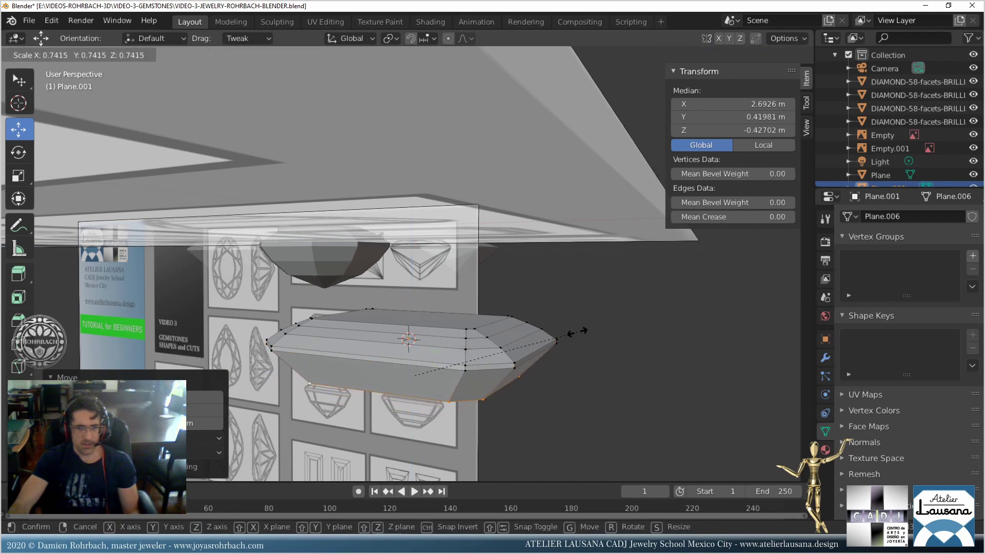
left_click(579, 334)
Extrude a second pavilion tier down to about -0.478 m on Z and scale its lower ring to about 0.74.
key("e")
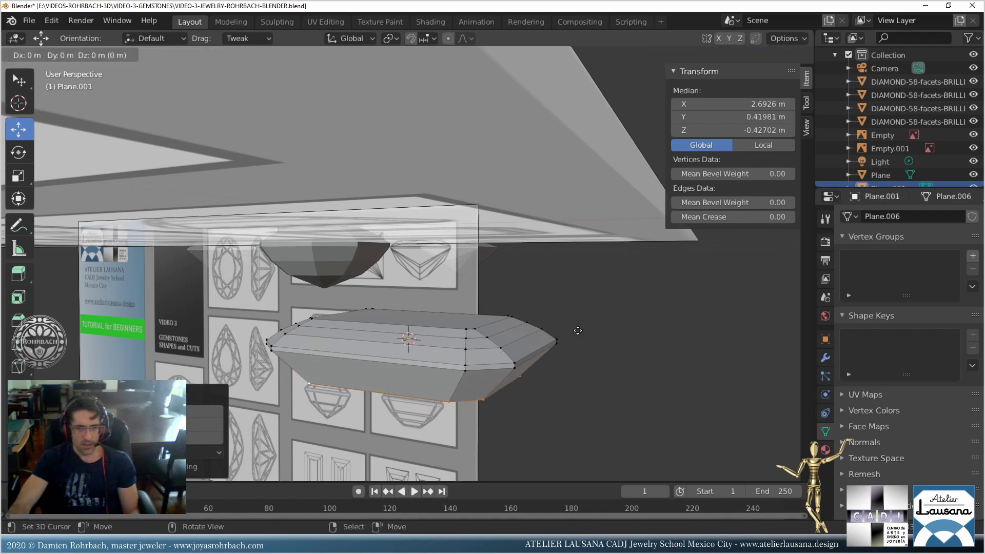
right_click(576, 330)
key("g")
key("z")
left_click(416, 340)
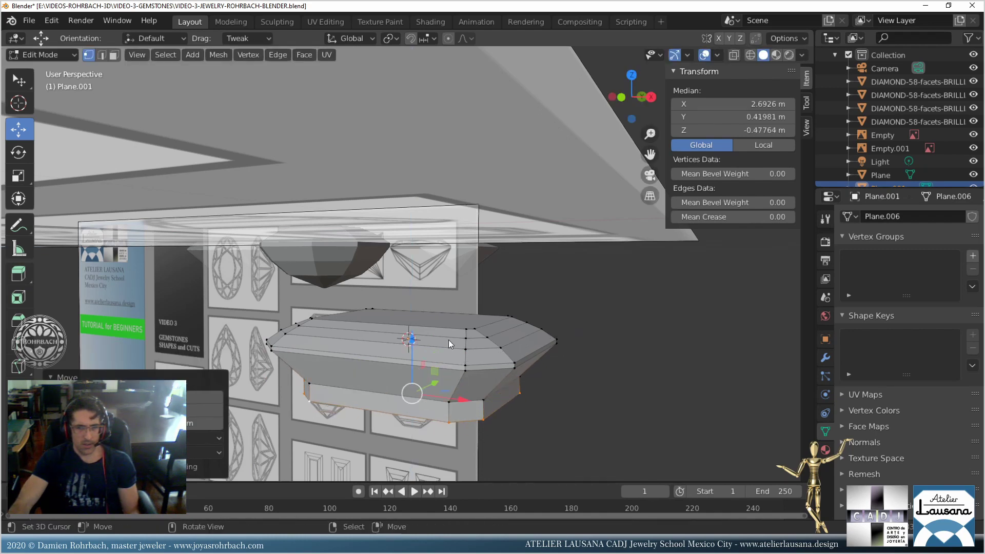
key("s")
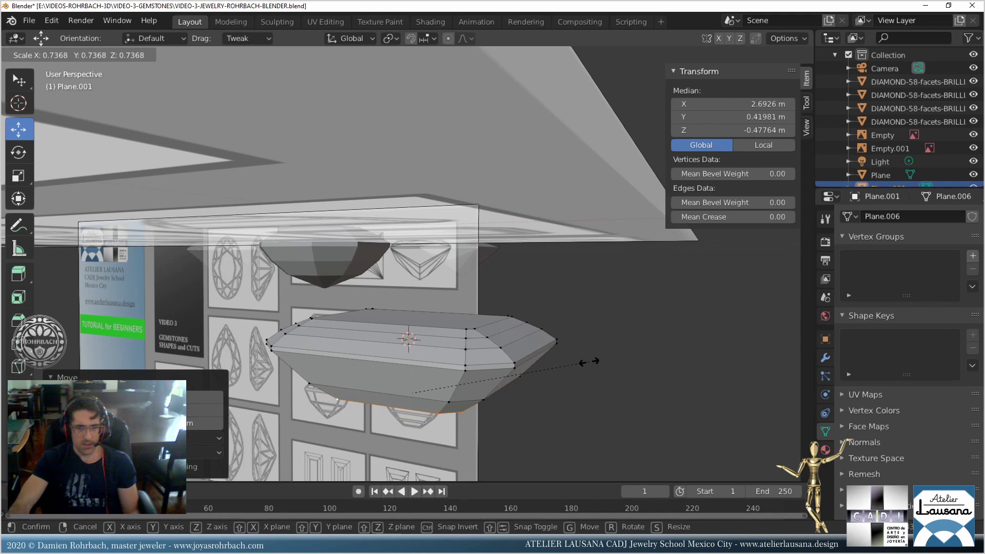
left_click(587, 362)
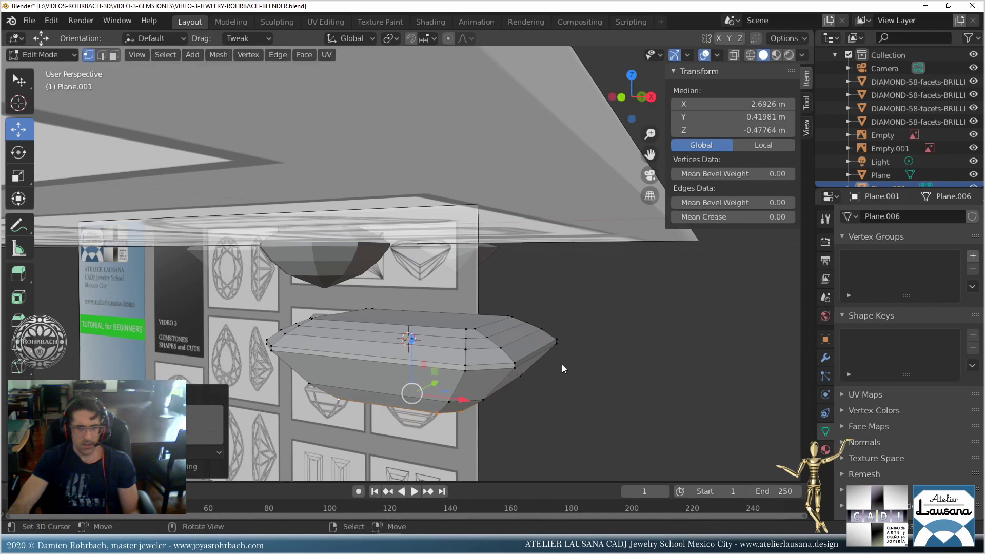
Extrude a third pavilion tier down to about -0.530 m on Z and scale its lower ring inward.
key("e")
right_click(383, 339)
key("g")
key("z")
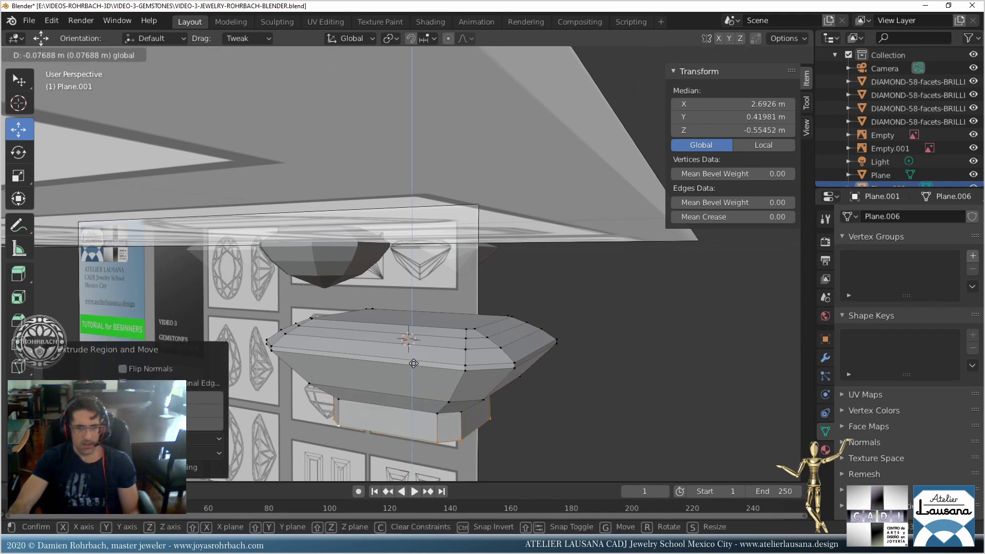
left_click(486, 359)
key("s")
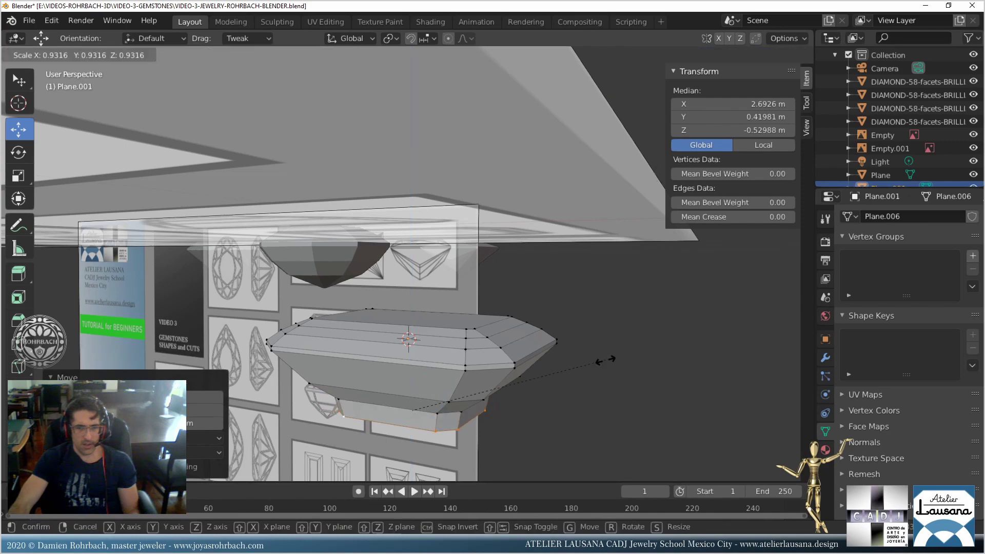
left_click(541, 383)
Fill the pavilion's lowest ring with a face and squeeze it along Y into a narrow keel strip.
middle_click_drag(541, 383, 521, 295)
key("f")
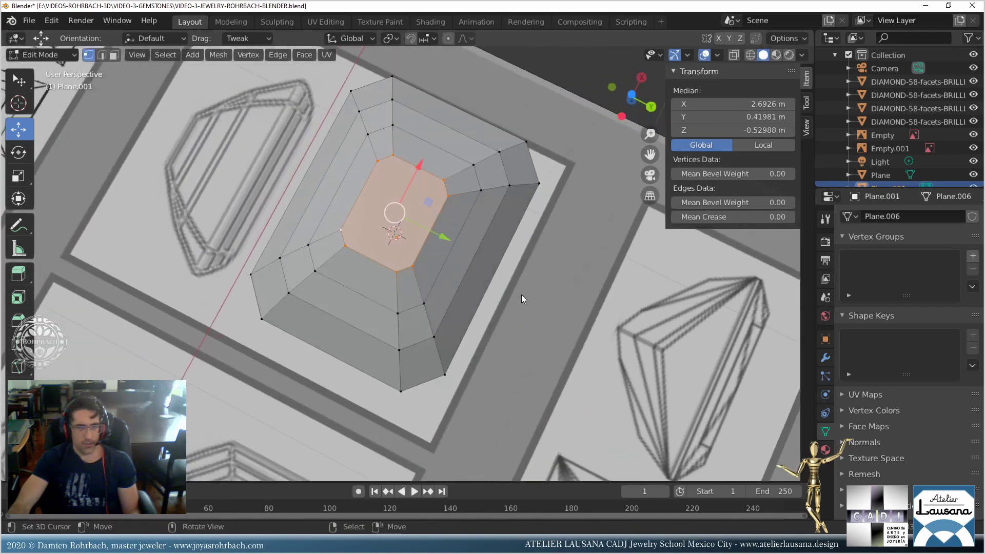
key("s")
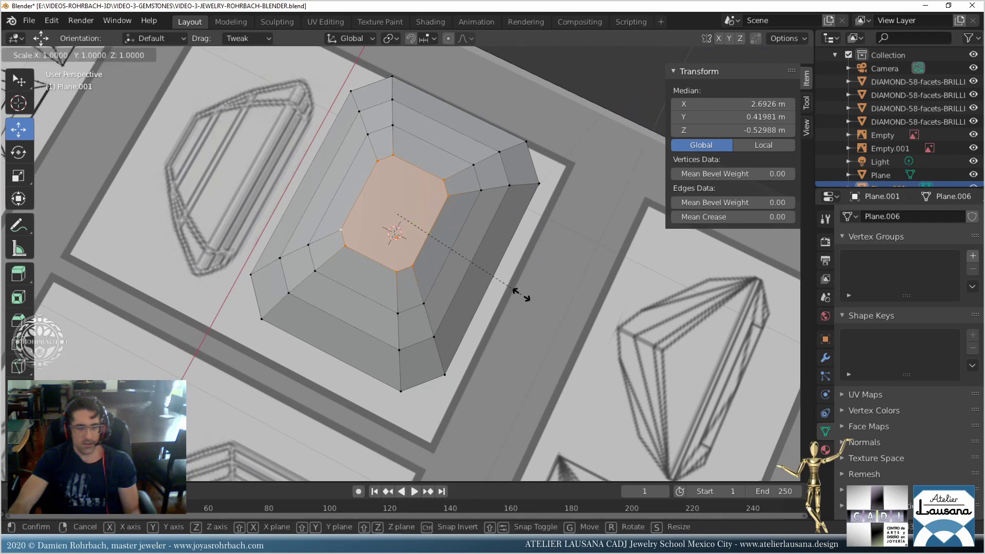
key("y")
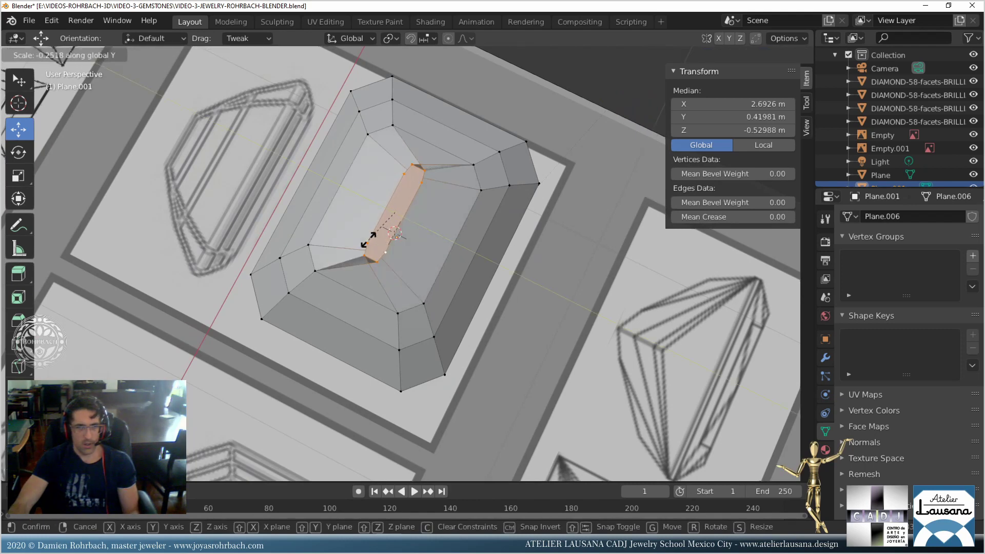
left_click(392, 231)
Narrow the keel strip further along Y to about 0.45, checking it against the top-view drawing with the mesh see-through.
middle_click_drag(426, 233, 495, 229)
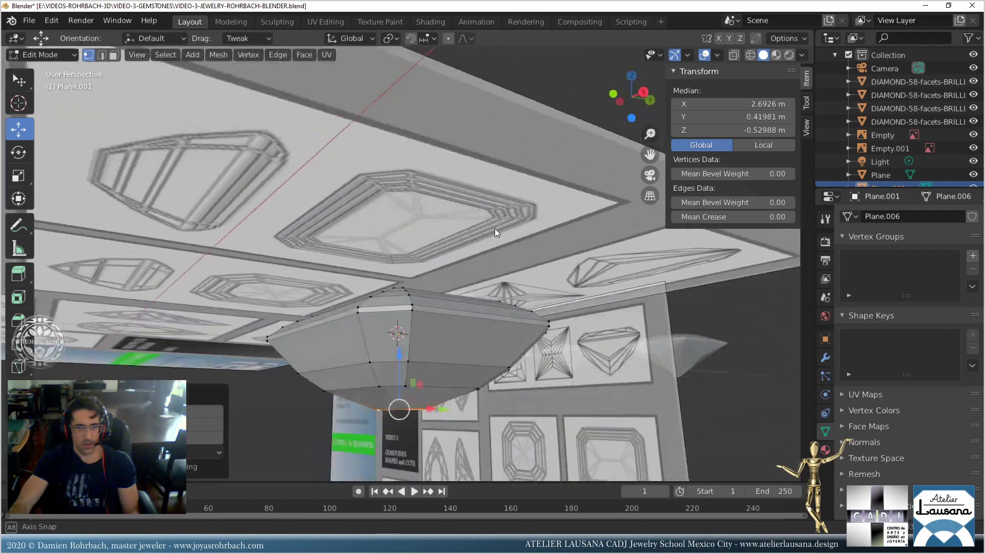
key("KP_1")
middle_click_drag(490, 264, 469, 285)
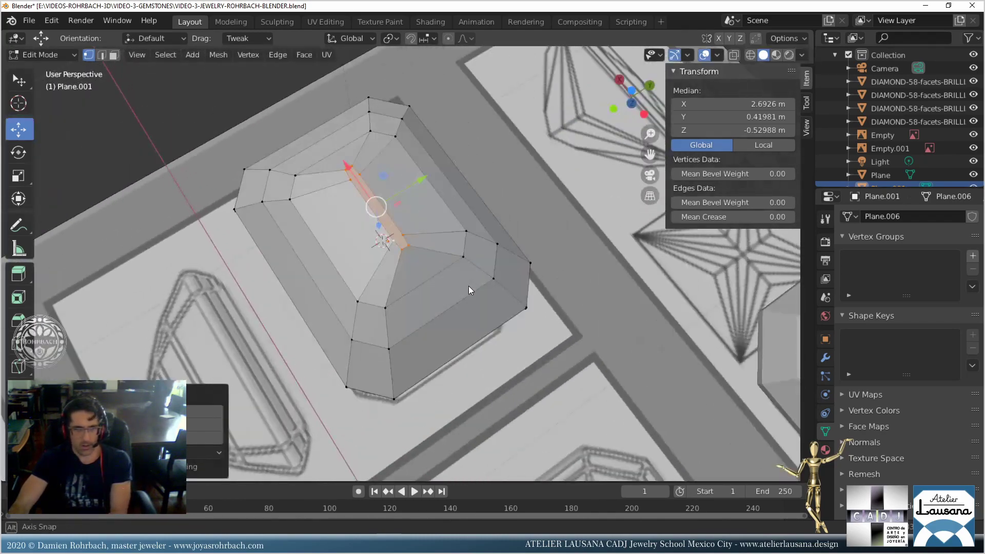
key("KP_7")
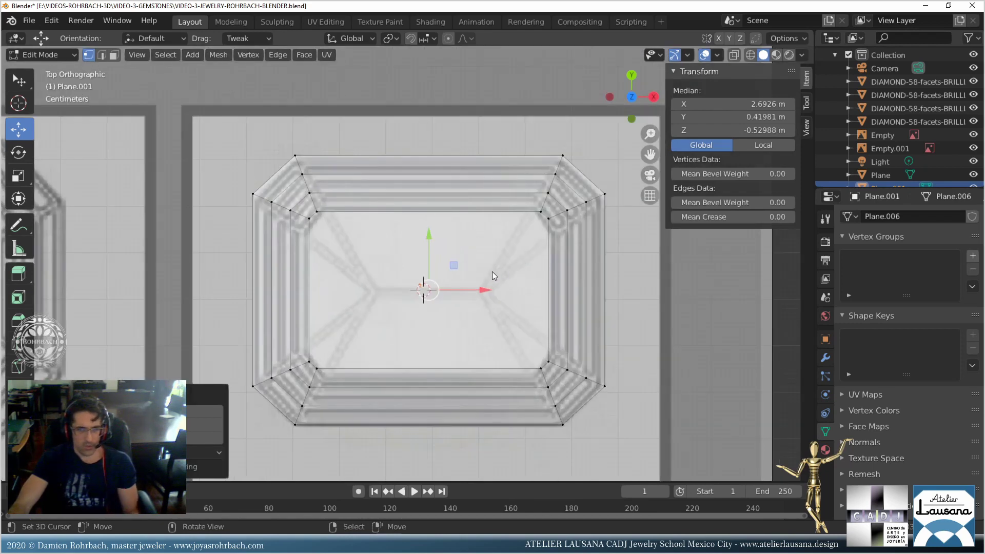
key("alt+z")
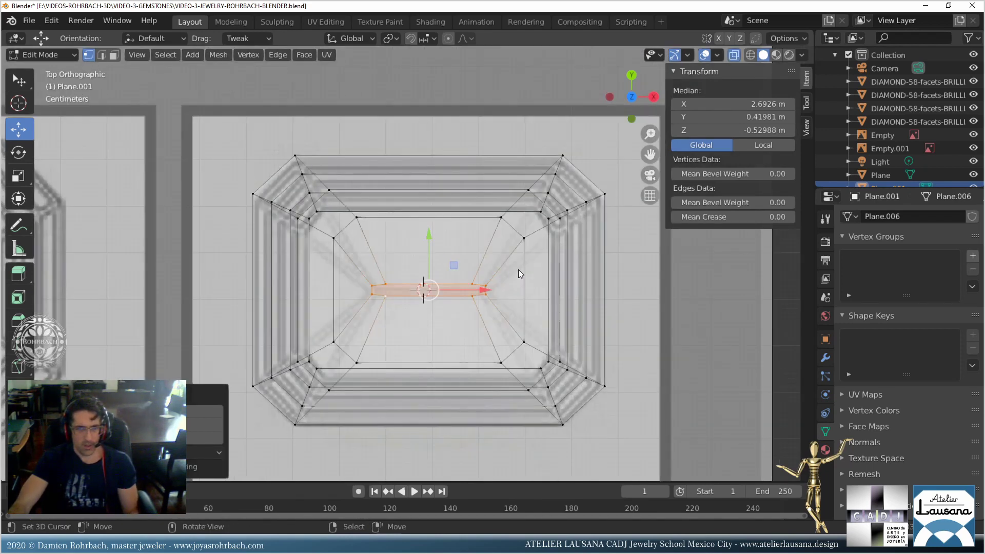
key("s")
key("z")
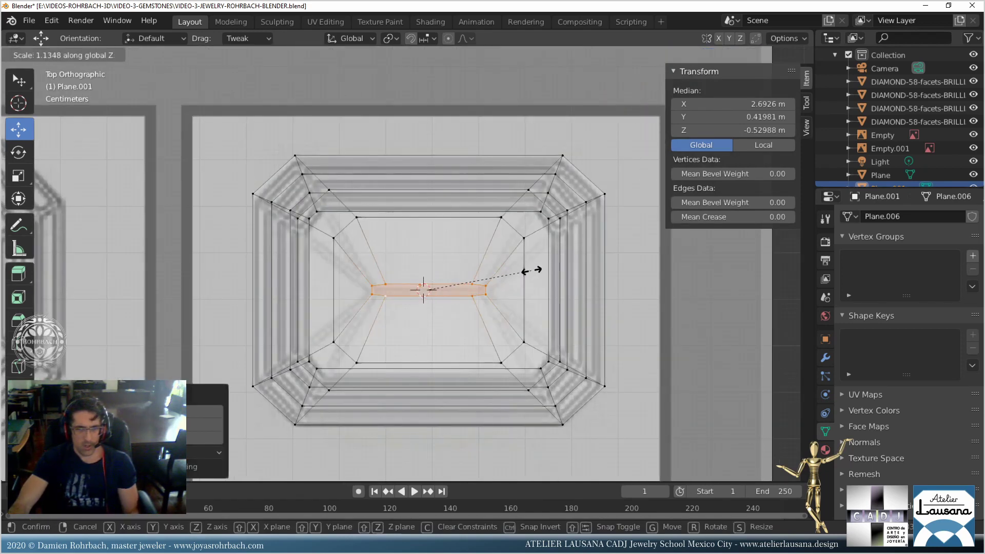
left_click(552, 272)
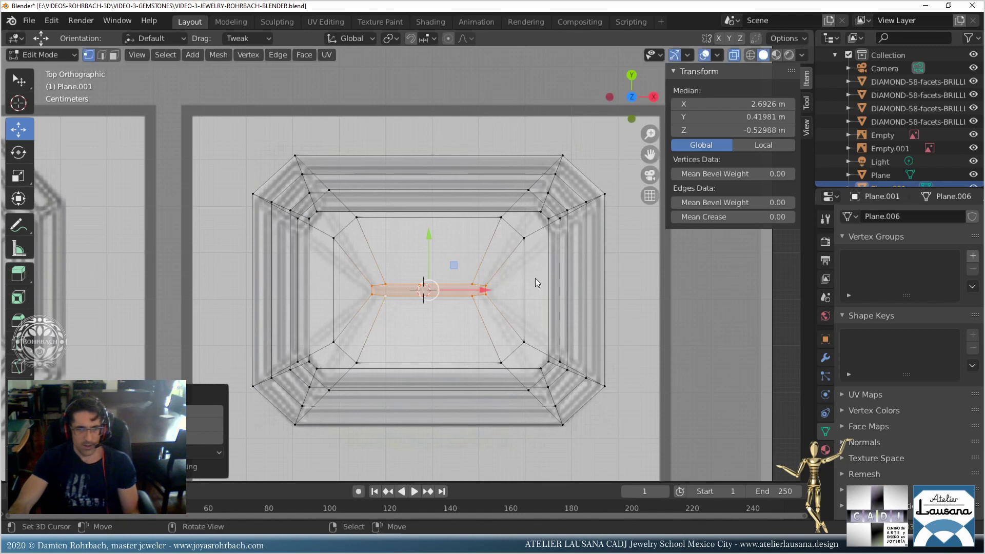
key("s")
key("y")
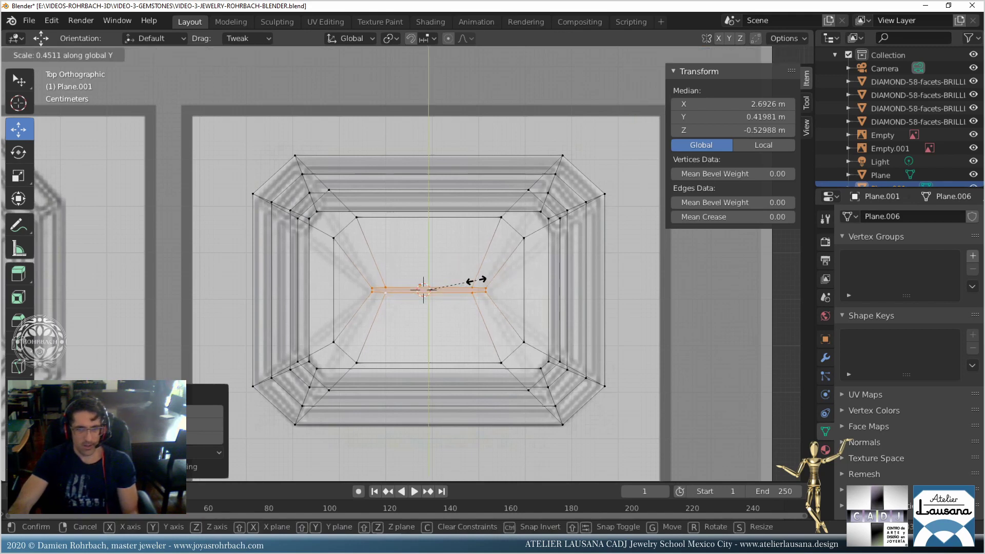
left_click(476, 280)
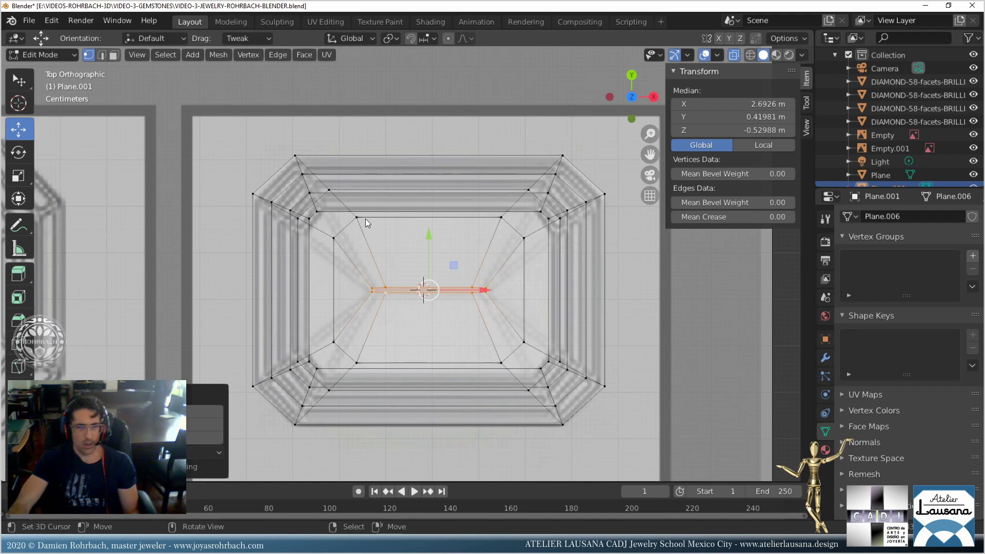
Select the pavilion's uppermost inner ring, at about -0.427 m on Z, and scale it inward along Y against the top-view drawing.
key("alt+z")
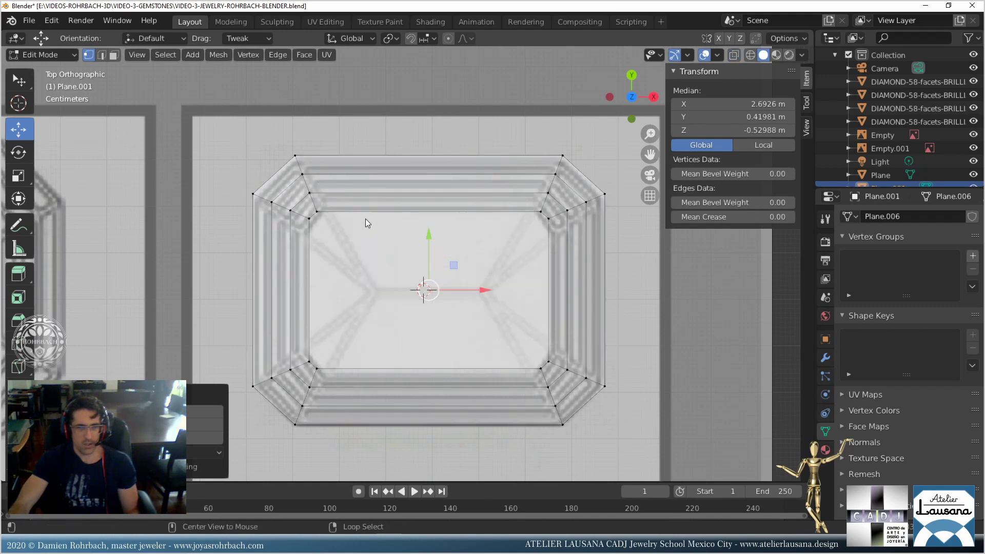
key("alt+z")
middle_click_drag(417, 287, 402, 247)
key("KP_3")
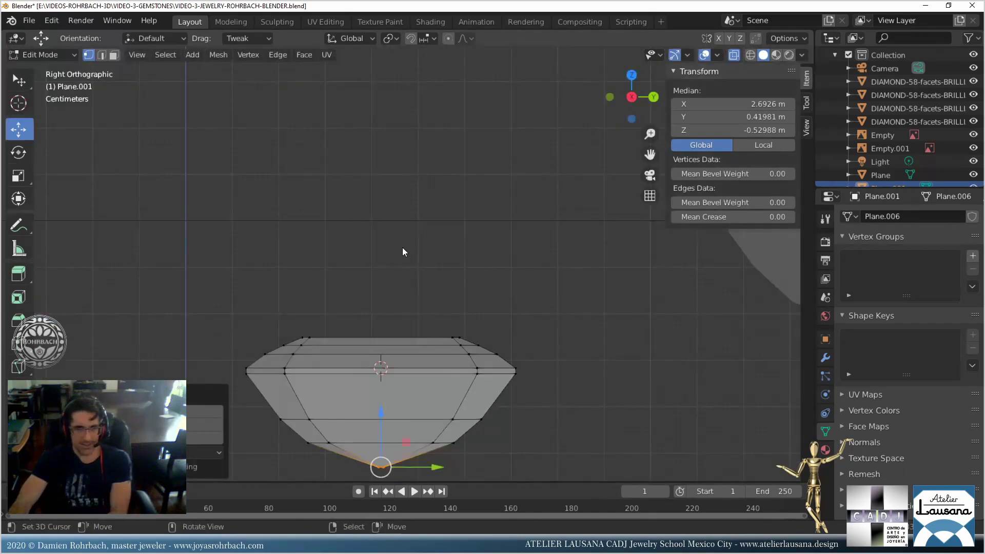
key("KP_1")
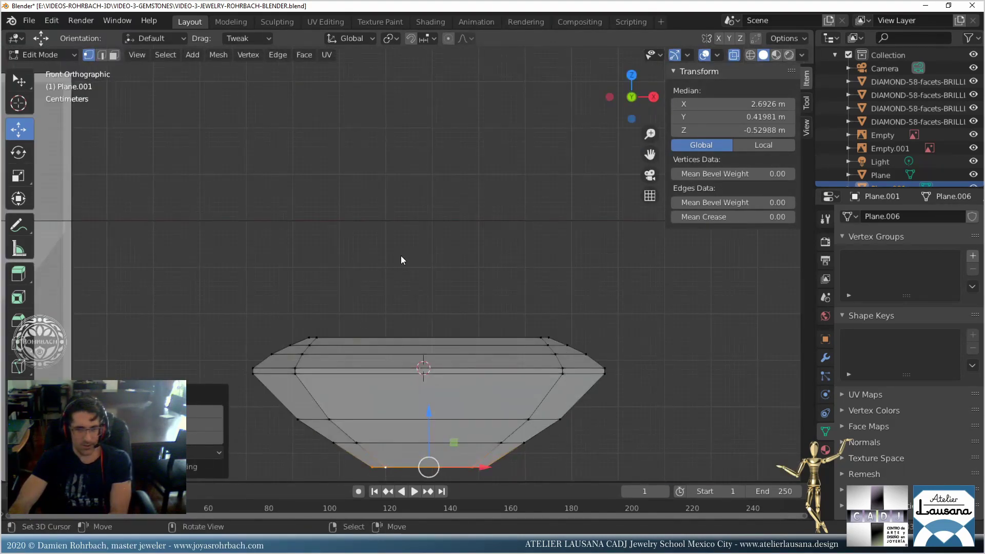
left_click(409, 290)
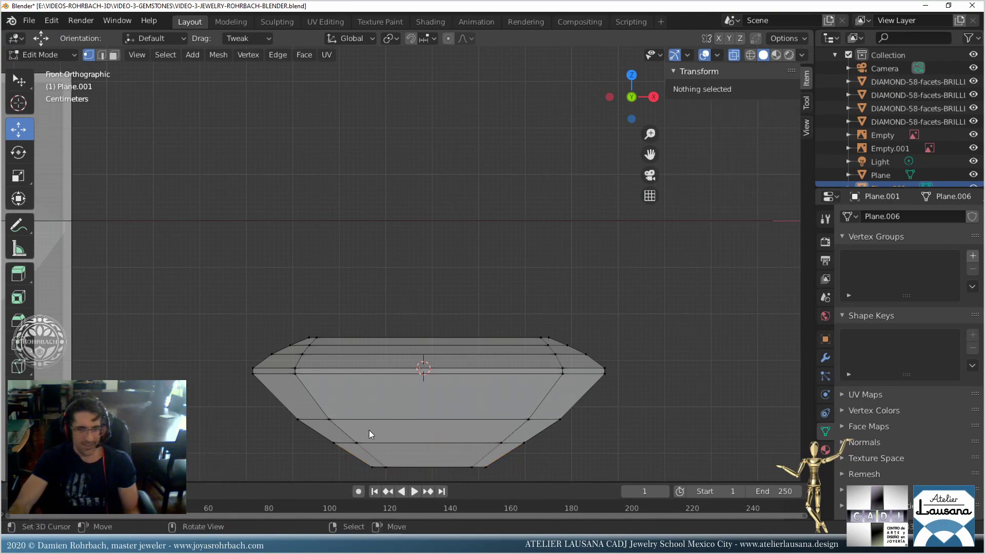
key("b")
left_click_drag(280, 409, 598, 424)
key("KP_7")
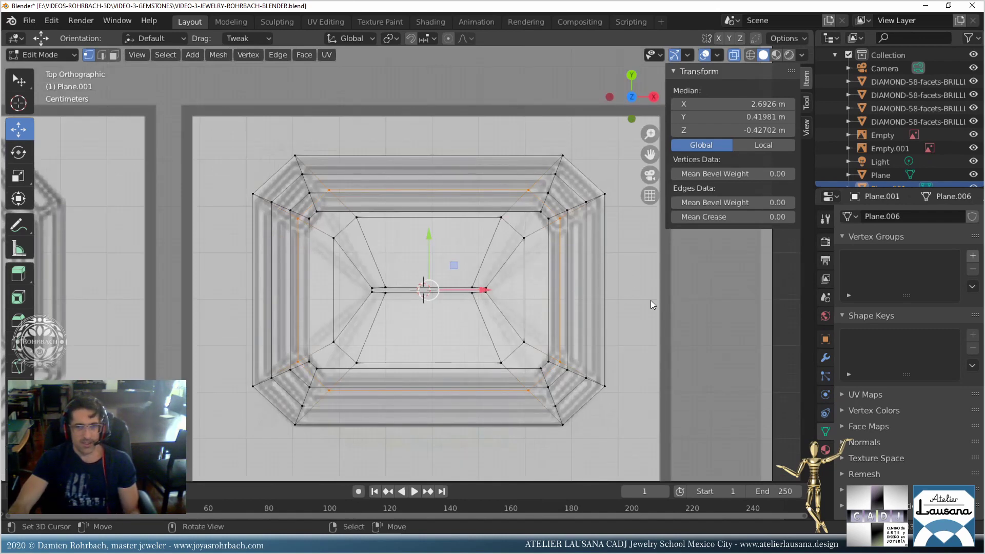
key("s")
key("y")
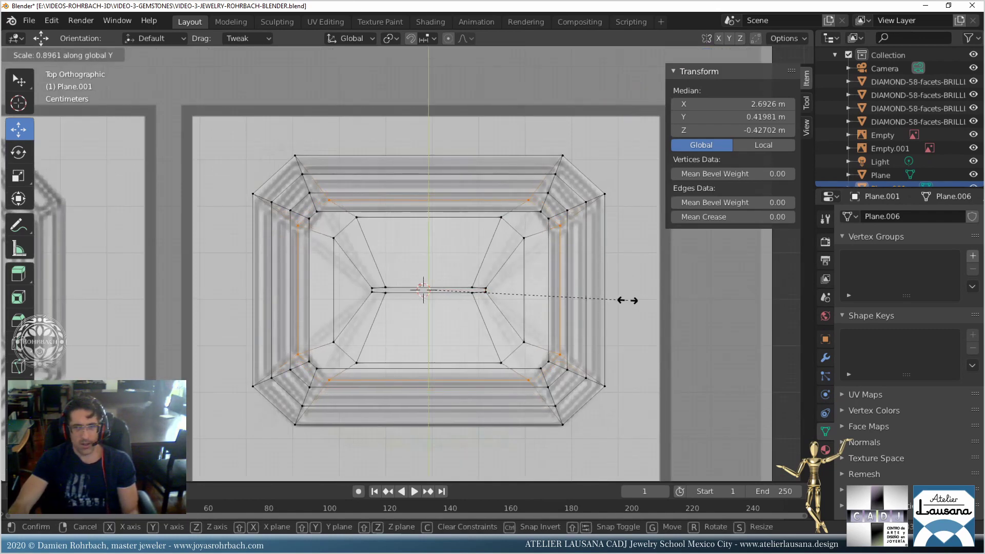
left_click(592, 297)
Scale the four long-side vertices of the upper pavilion ring outward, to about 1.10 along Y and slightly wider along X.
left_click(529, 216)
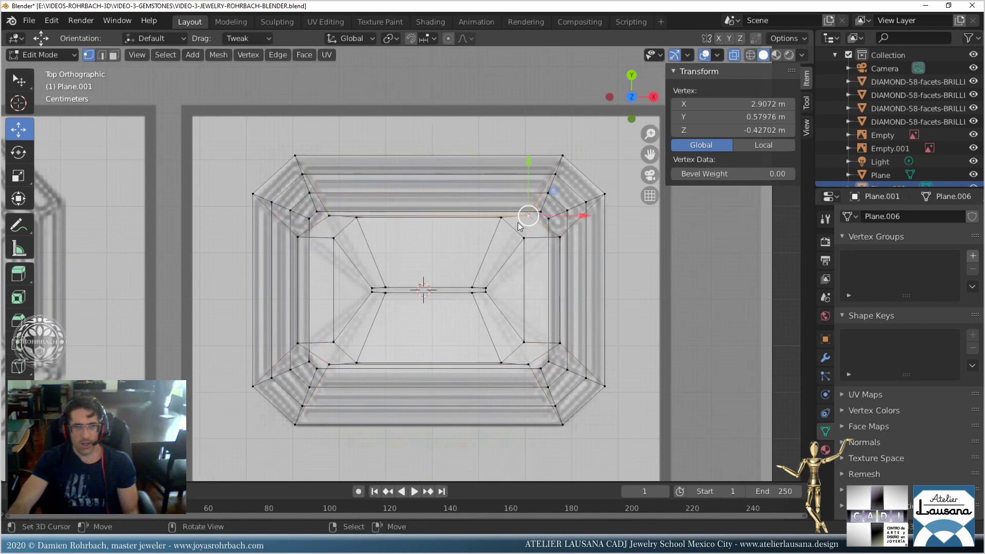
left_click(325, 220, "shift")
left_click(342, 369, "shift")
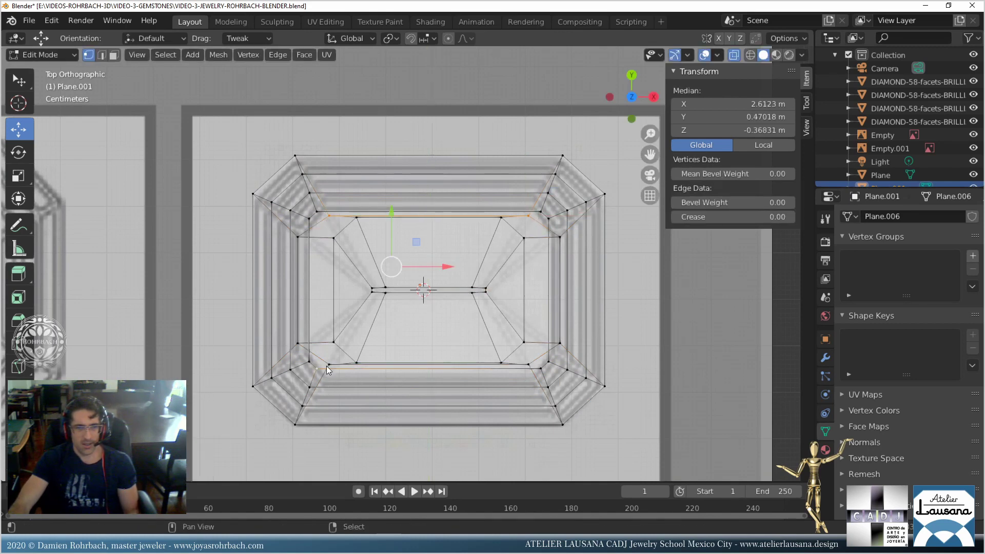
left_click(528, 365, "shift")
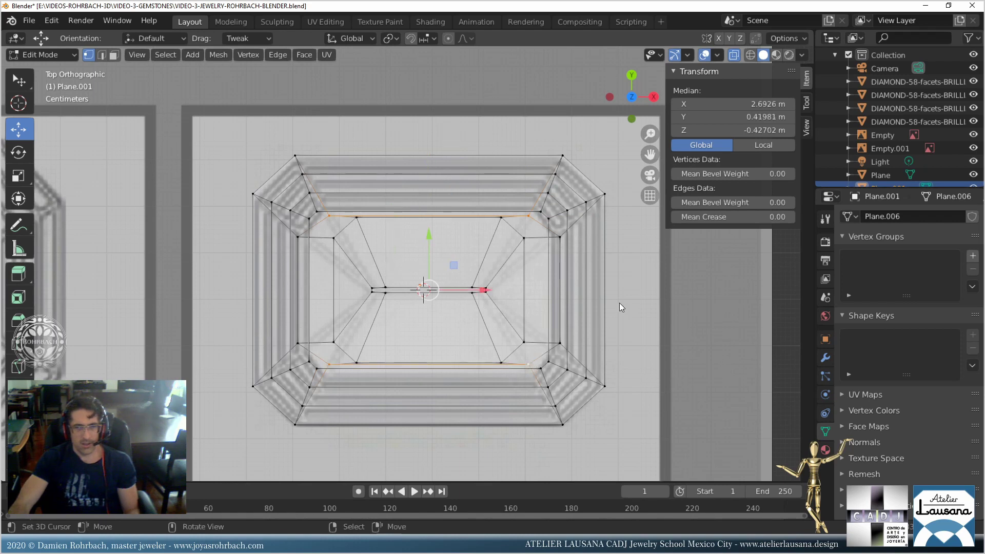
key("s")
key("y")
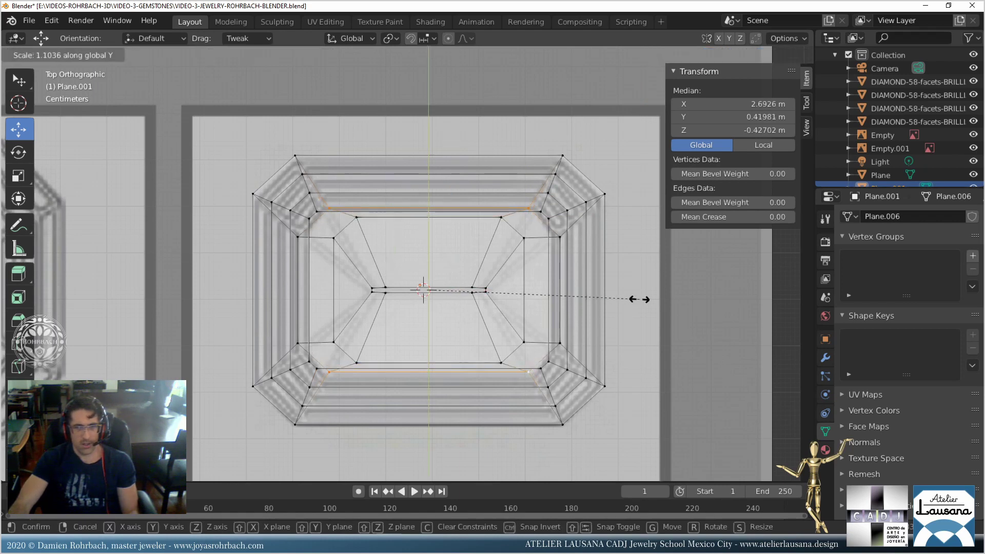
key("x")
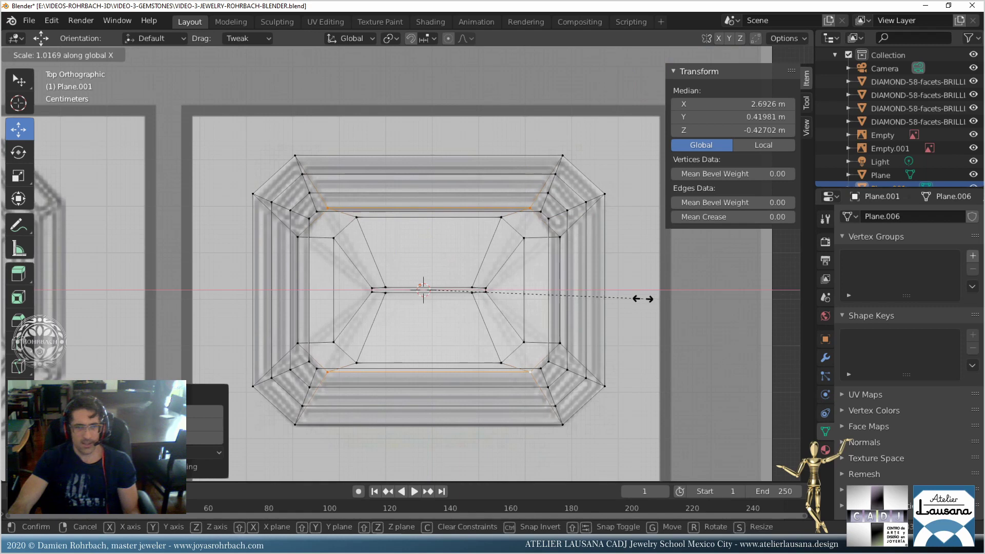
left_click(652, 297)
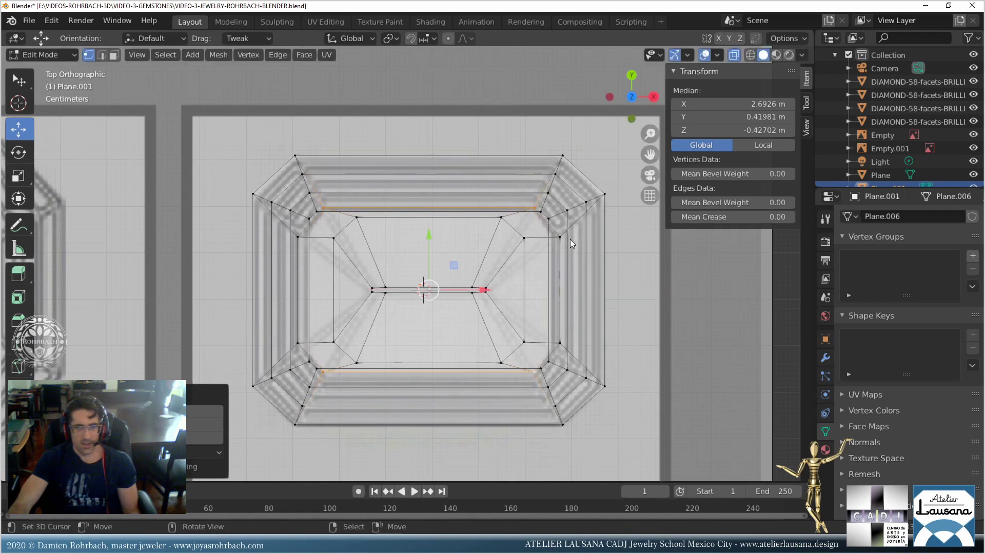
Scale the four short-side vertices of the upper pavilion ring inward along X to about 0.96.
left_click(562, 270)
left_click(291, 345, "shift")
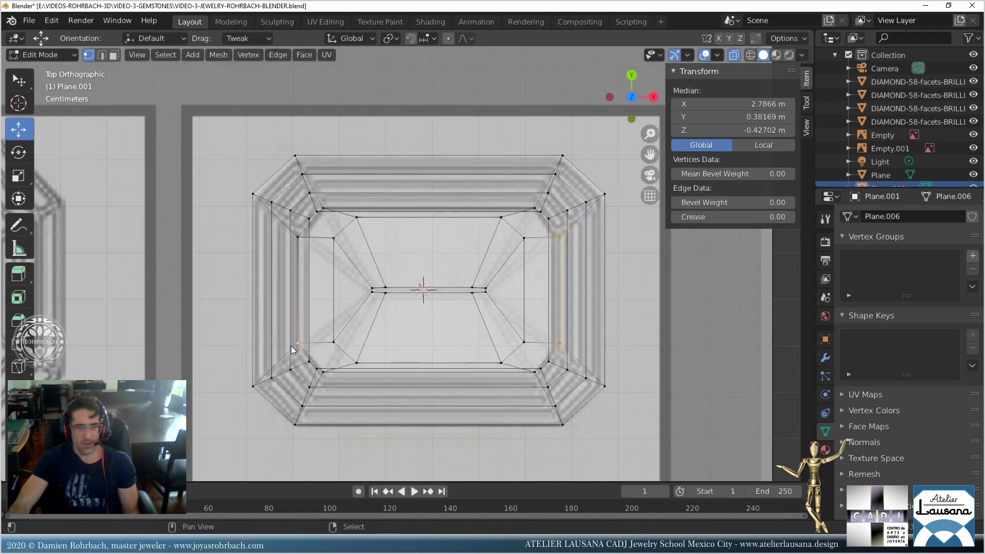
left_click(305, 238, "shift")
key("s")
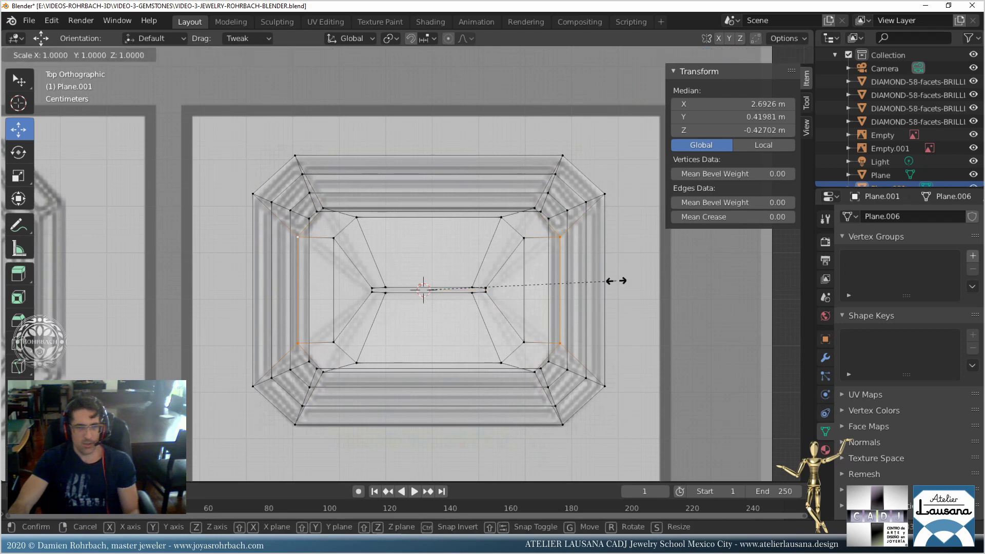
key("x")
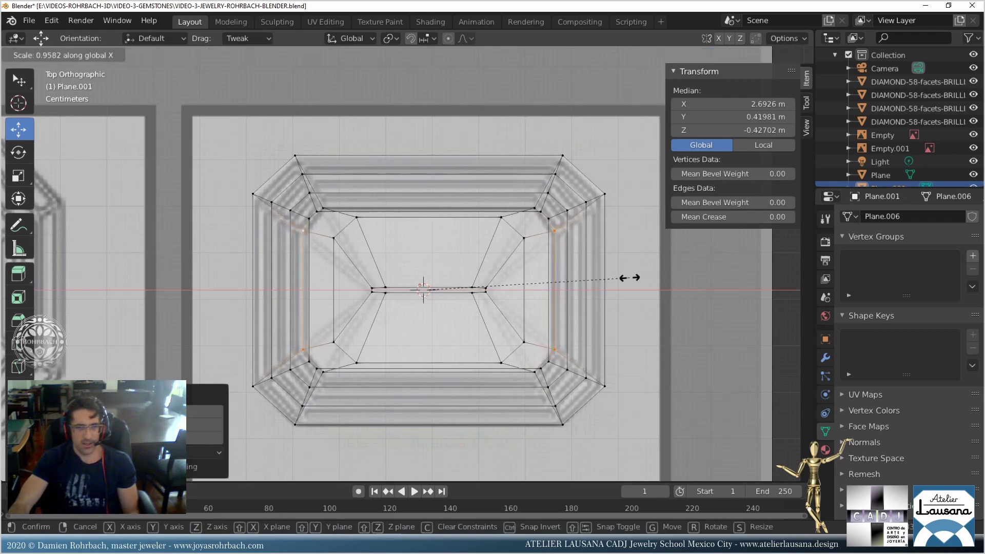
left_click(629, 277)
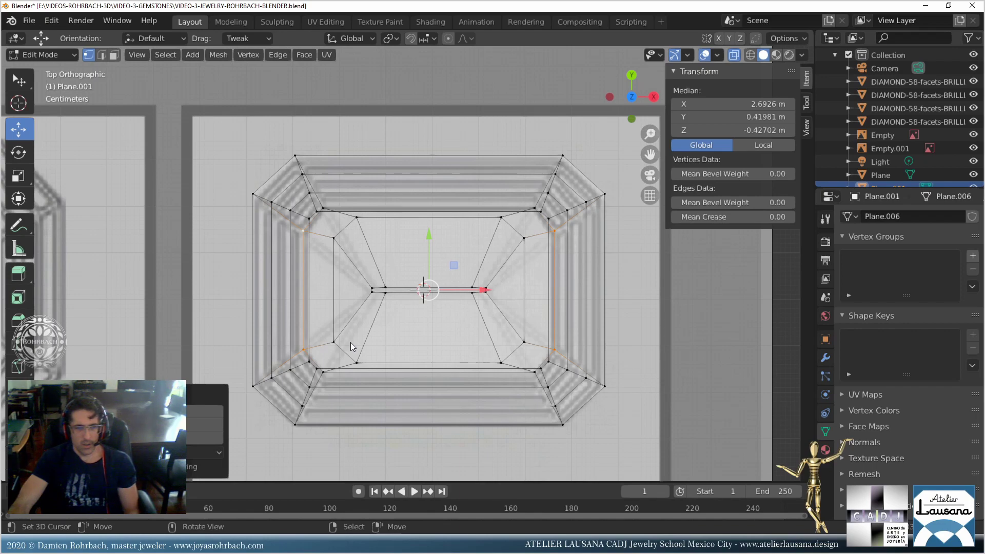
Raise the whole upper pavilion ring along Z to about -0.367 m in the side view.
key("KP_3")
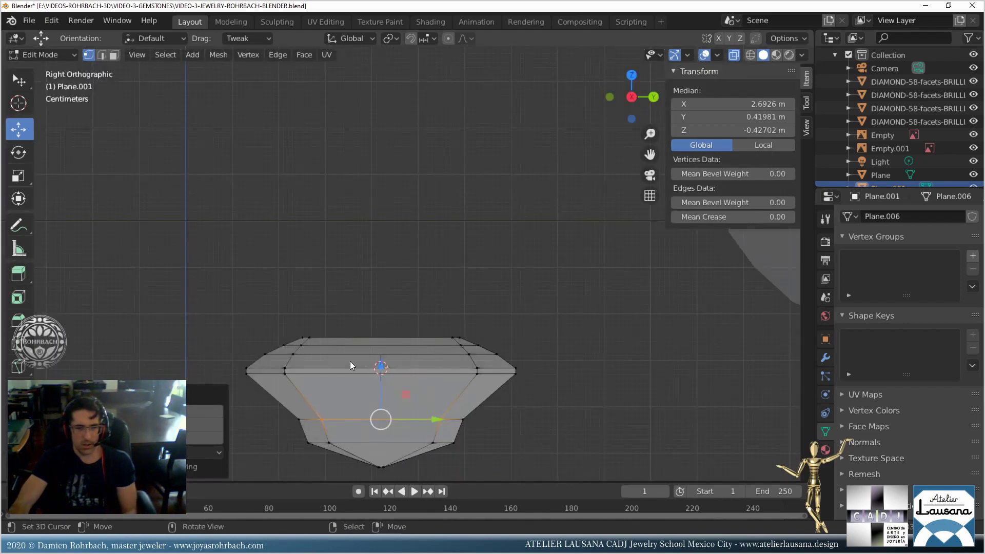
key("alt+a")
key("b")
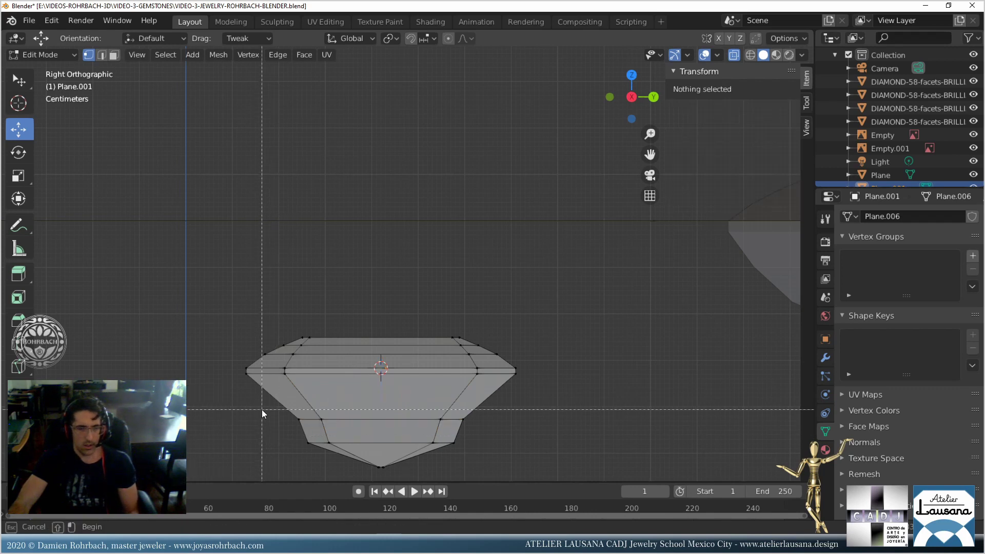
left_click_drag(261, 410, 481, 427)
key("g")
key("z")
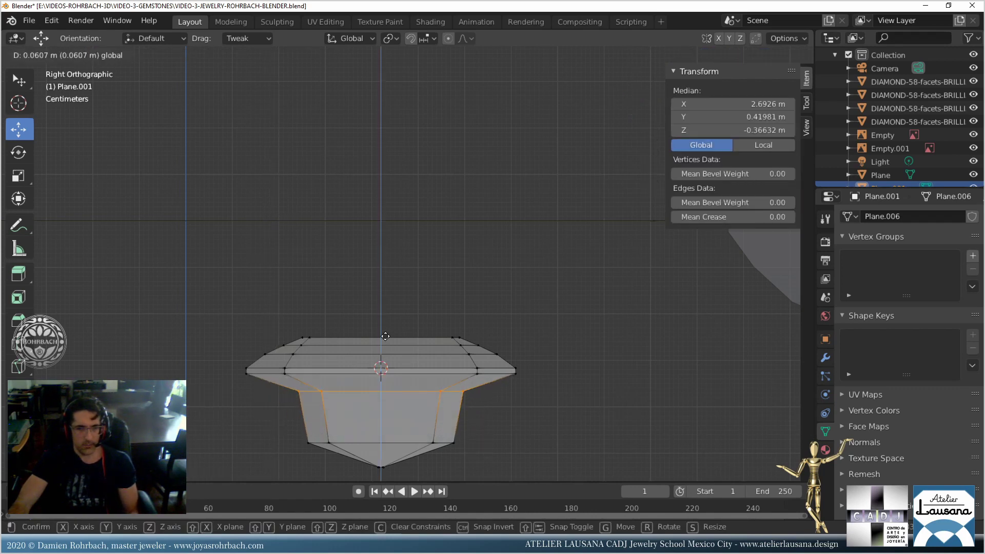
left_click(382, 341)
Scale the raised pavilion ring outward to about 1.29 against the top-view drawing.
middle_click_drag(382, 341, 391, 349)
key("KP_7")
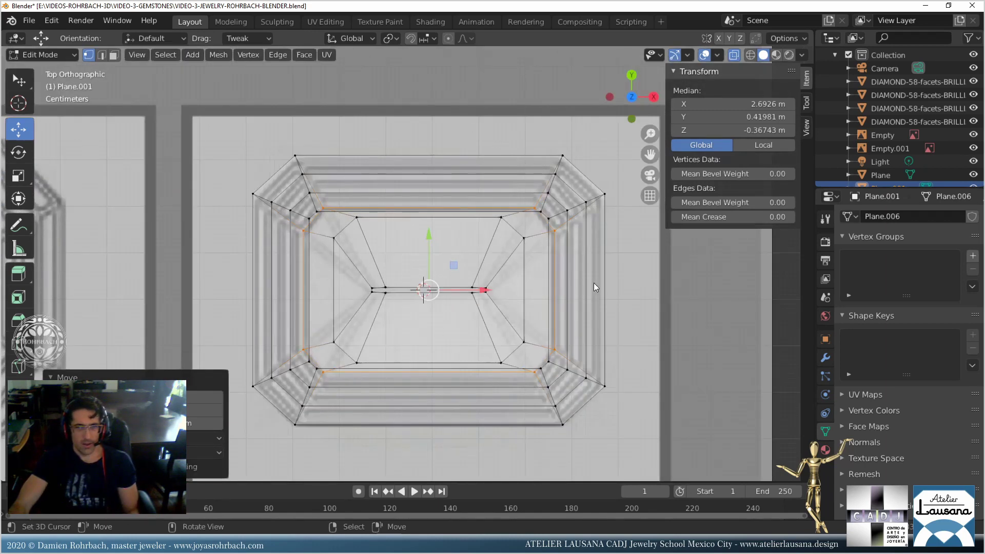
key("s")
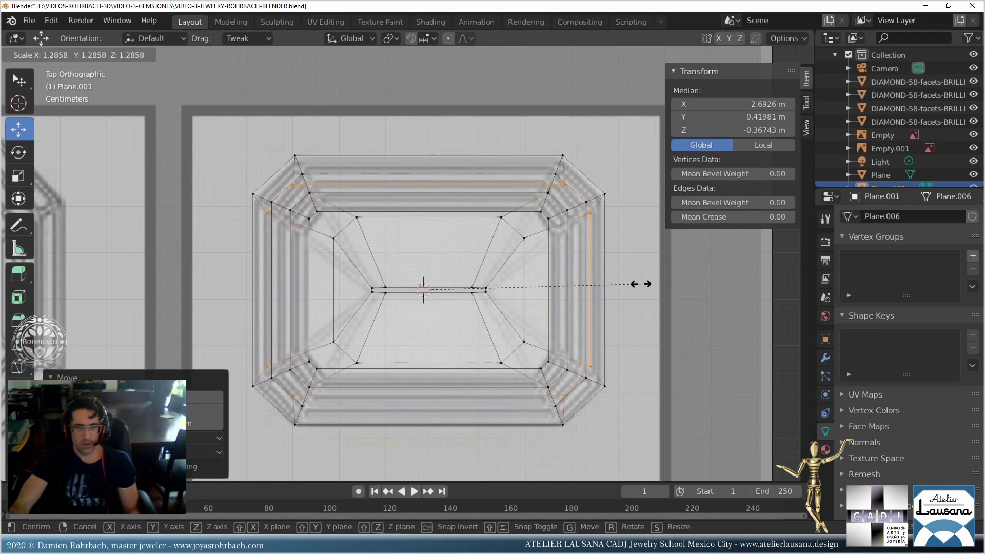
left_click(641, 284)
Scale the raised ring's four long-side vertices outward to about 1.06 along Y, and pull them inward along X.
left_click(290, 404)
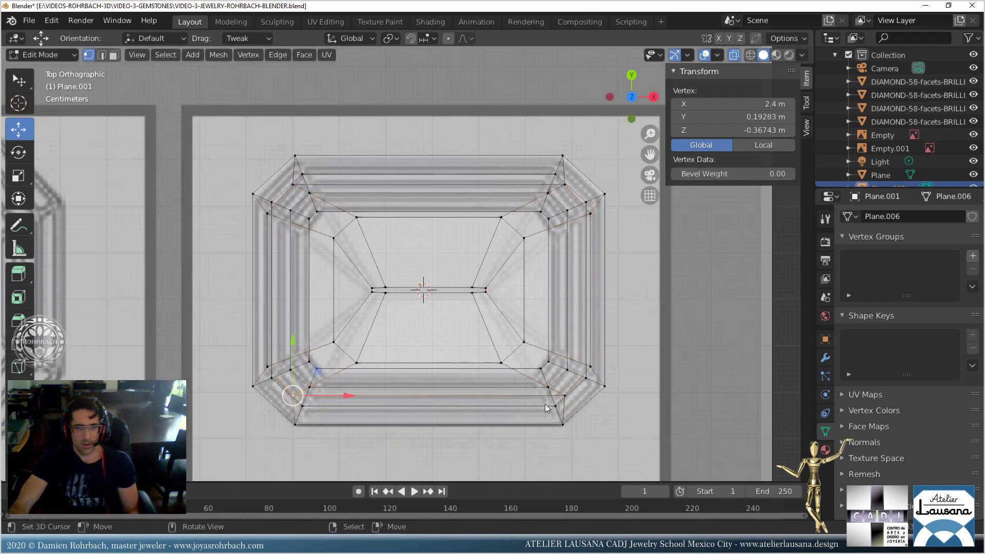
left_click(571, 399, "shift")
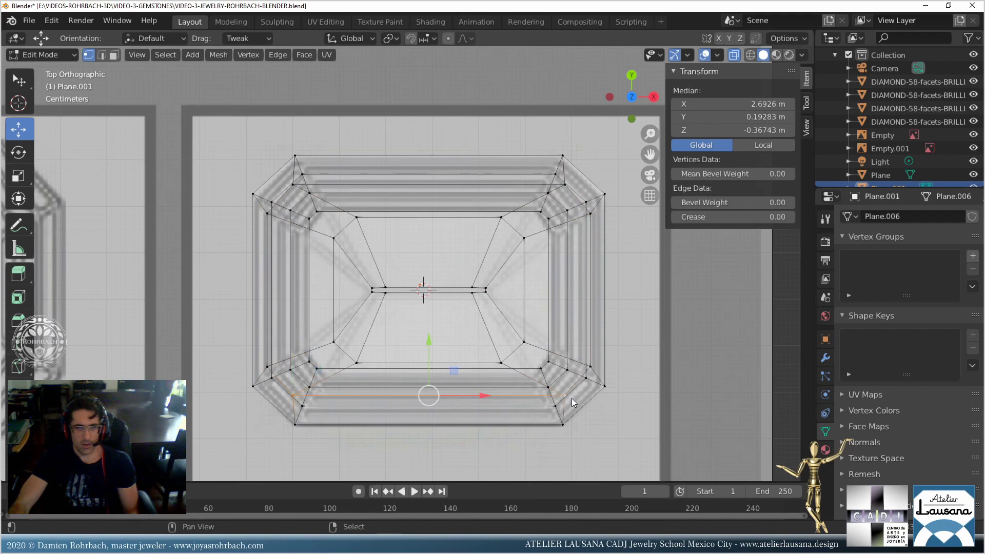
left_click(567, 183, "shift")
left_click(296, 186, "shift")
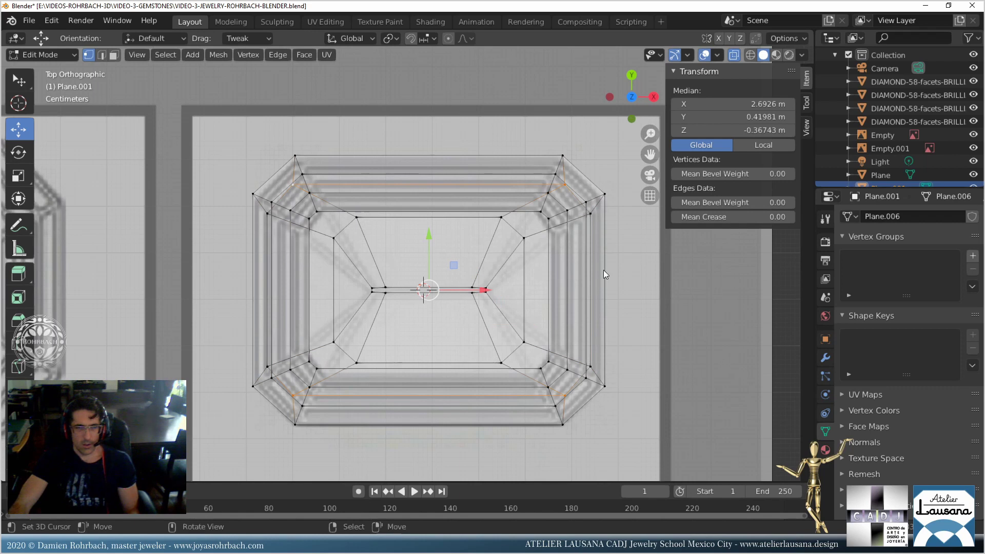
key("s")
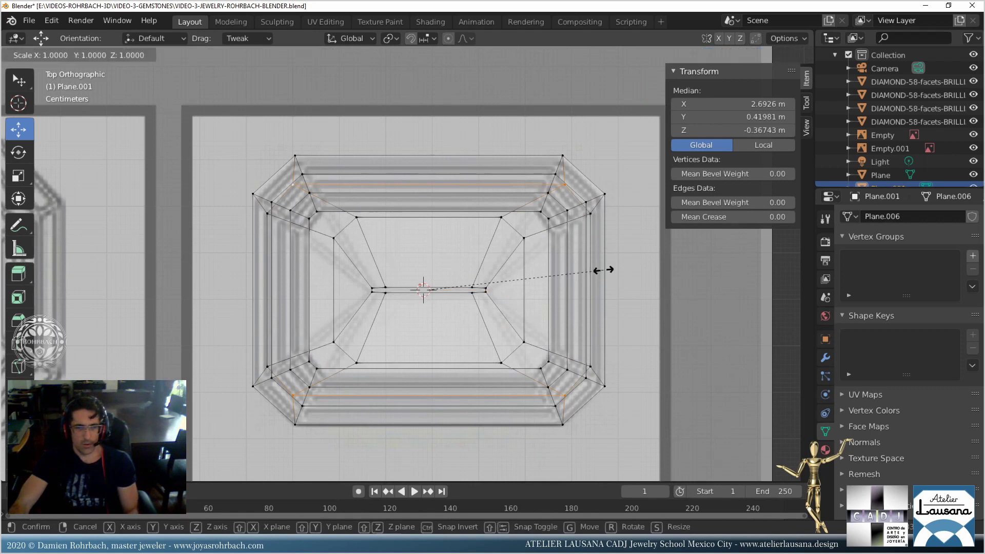
key("y")
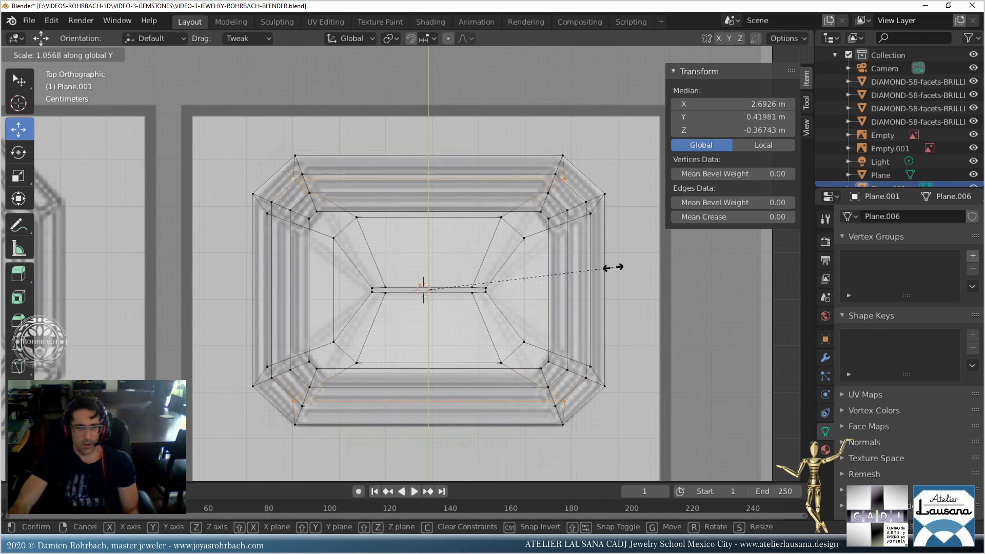
left_click(613, 267)
key("s")
key("x")
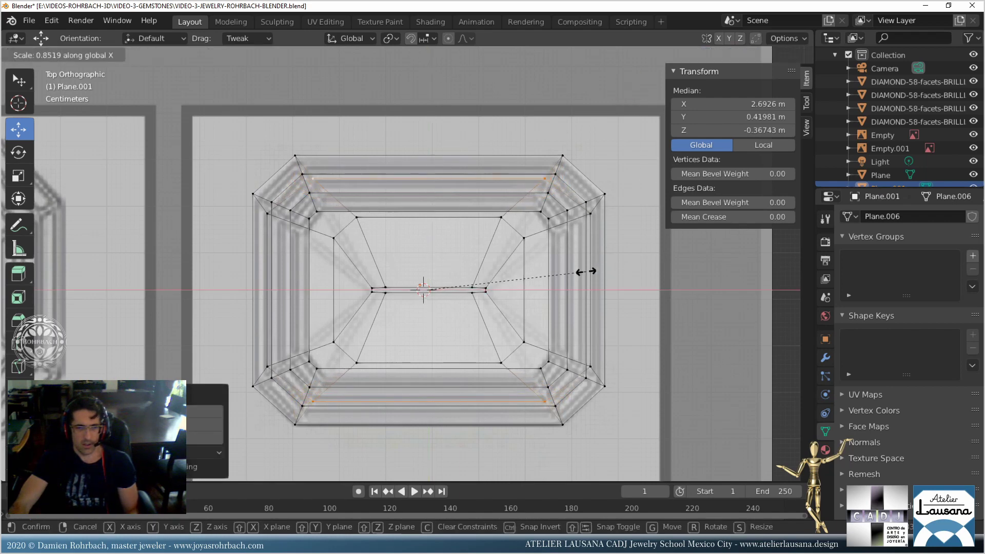
left_click(590, 271)
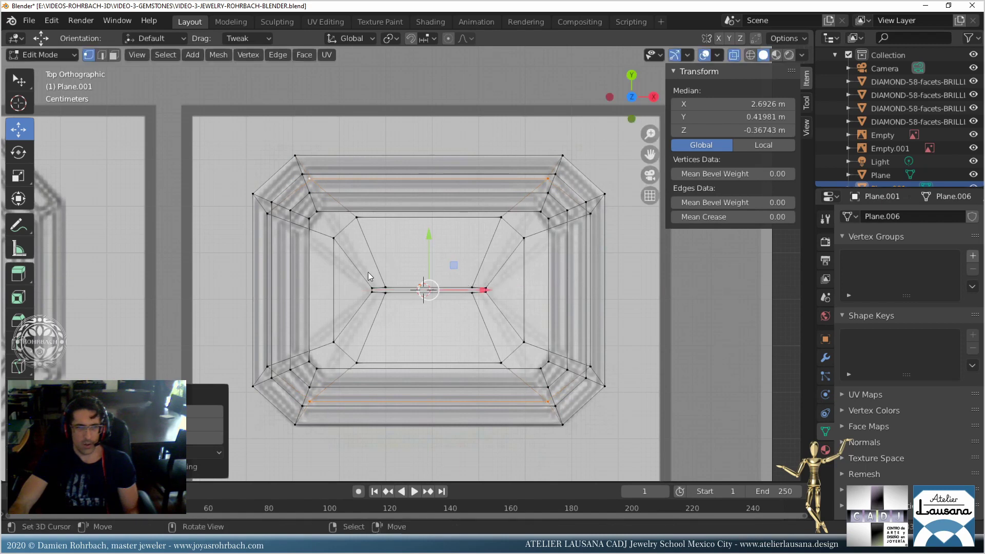
Select the raised ring's four short-side vertices and adjust them to the drawing's corners, scaling to about 0.96 along X.
right_click(270, 220)
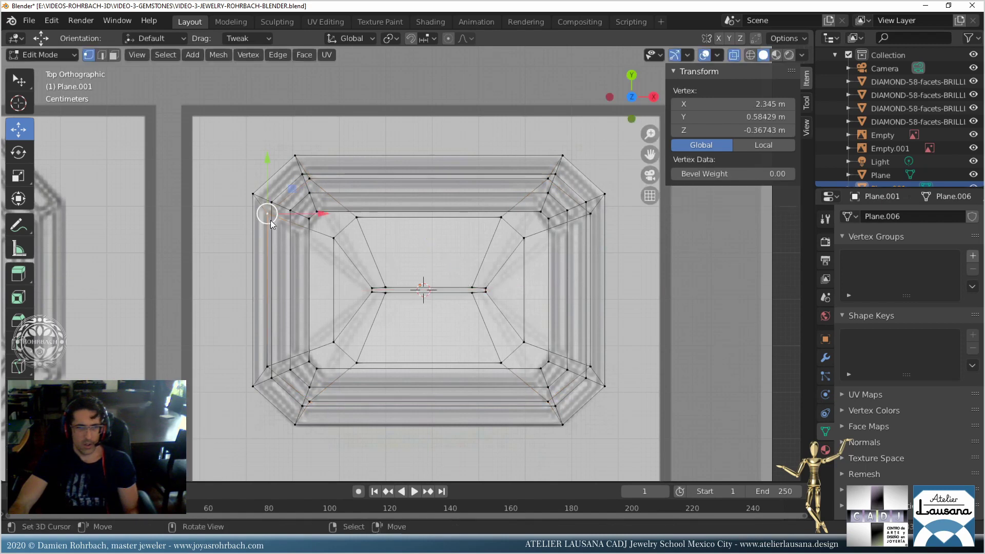
right_click(268, 362, "shift")
right_click(591, 368, "shift")
right_click(591, 213, "shift")
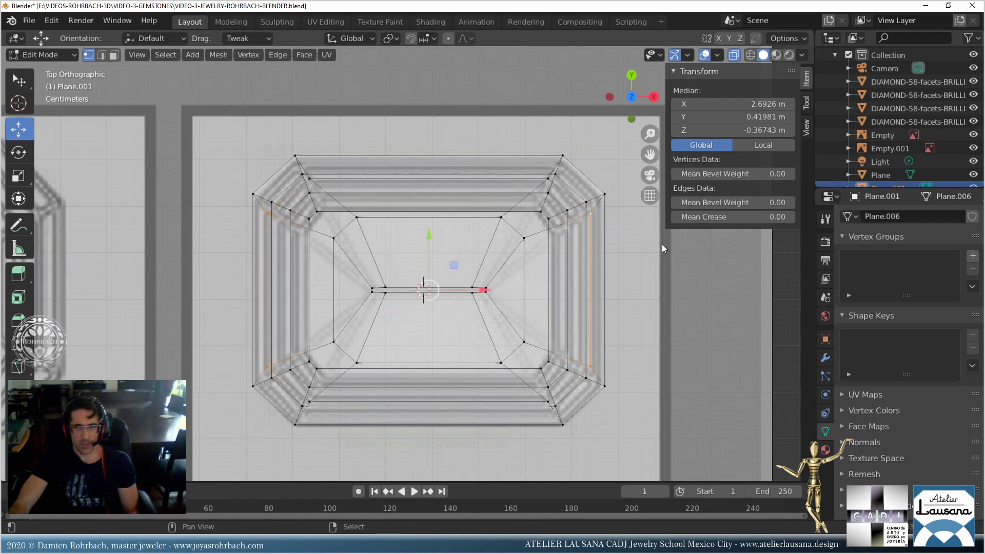
key("s")
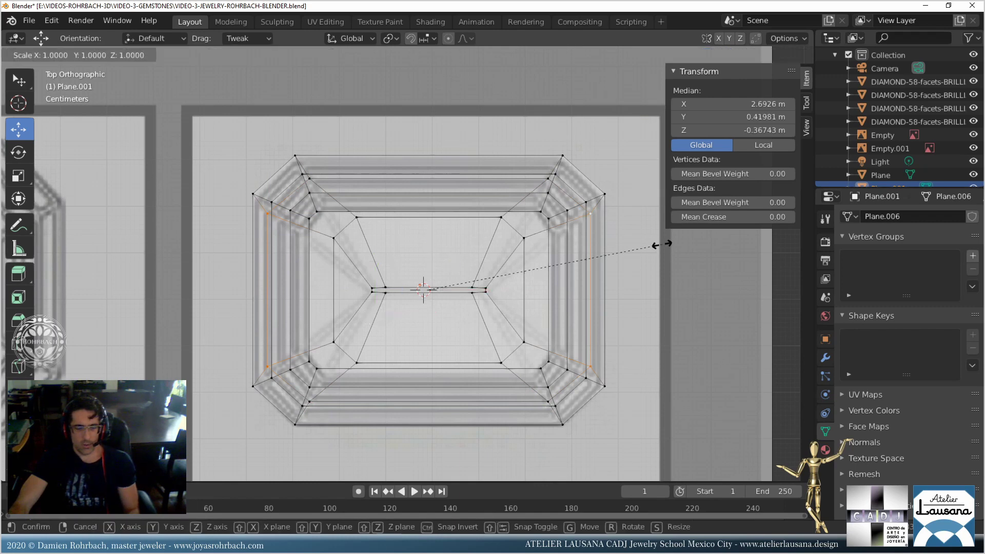
key("y")
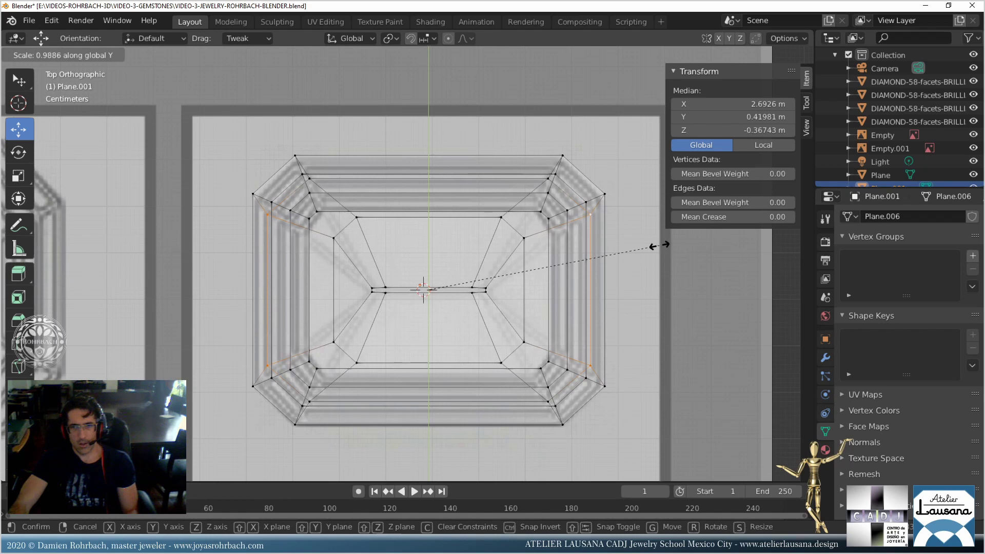
key("x")
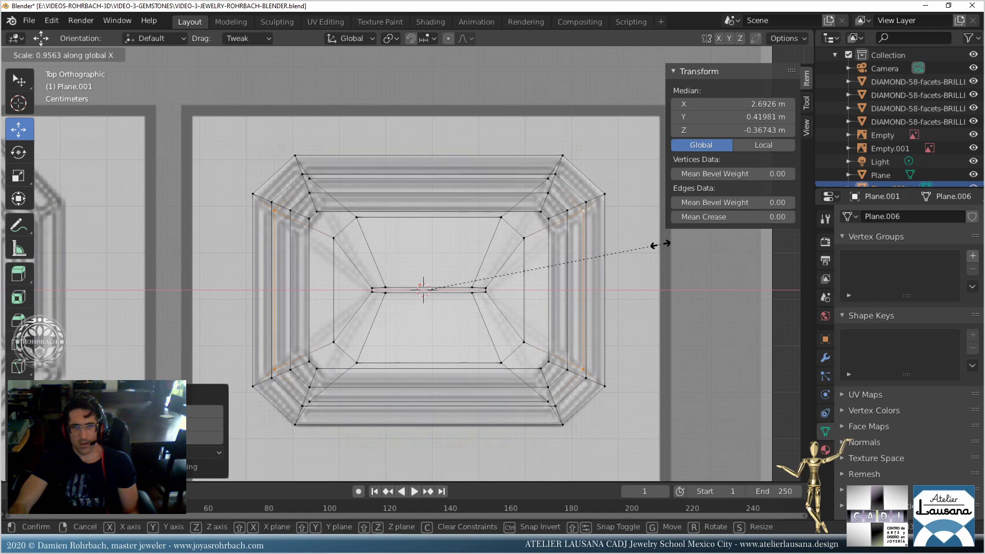
left_click(661, 244)
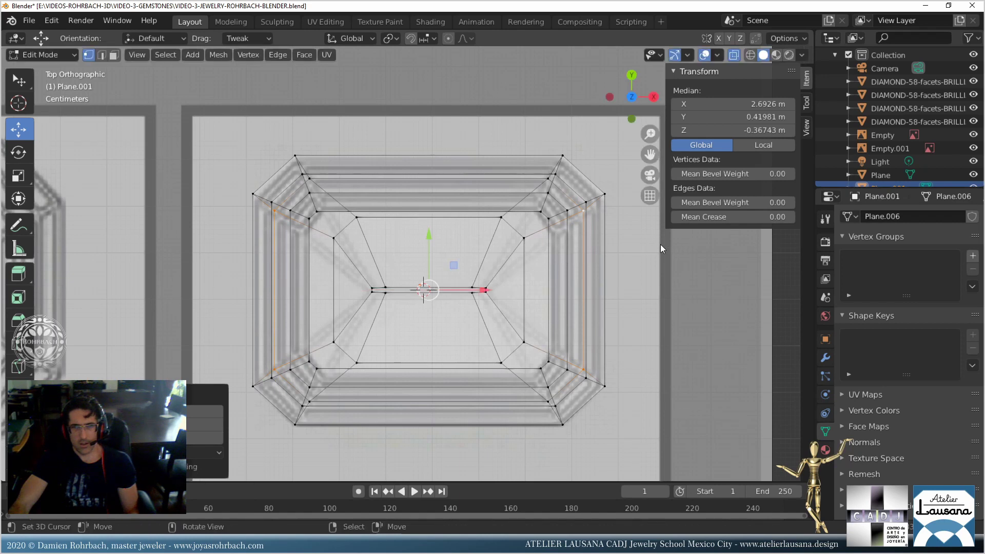
Select the eight vertices of the lower pavilion ring and scale them outward to about 1.48 along X against the drawing.
right_click(355, 220)
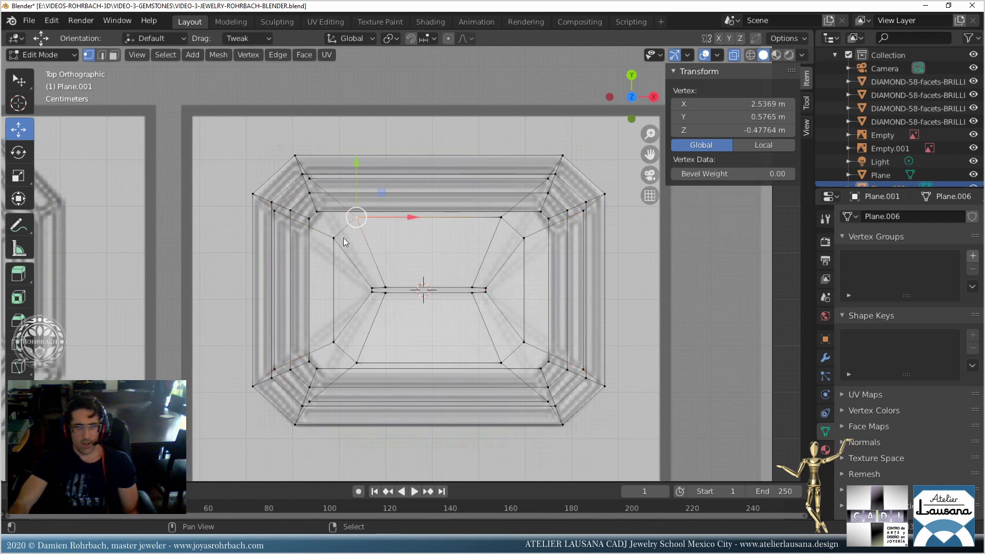
right_click(336, 239, "shift")
right_click(333, 341, "shift")
right_click(358, 363, "shift")
right_click(499, 362, "shift")
right_click(524, 341, "shift")
right_click(524, 238, "shift")
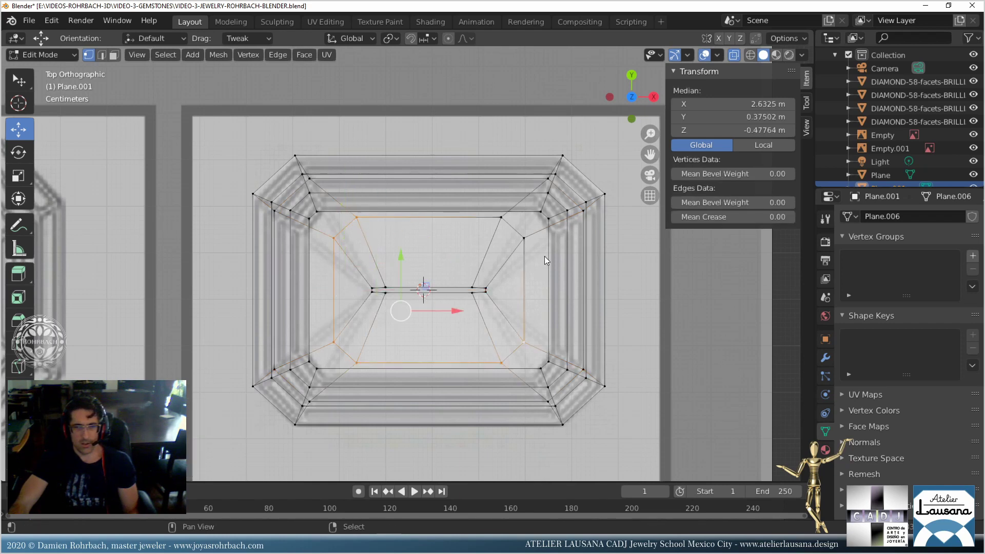
right_click(503, 218, "shift")
key("s")
key("x")
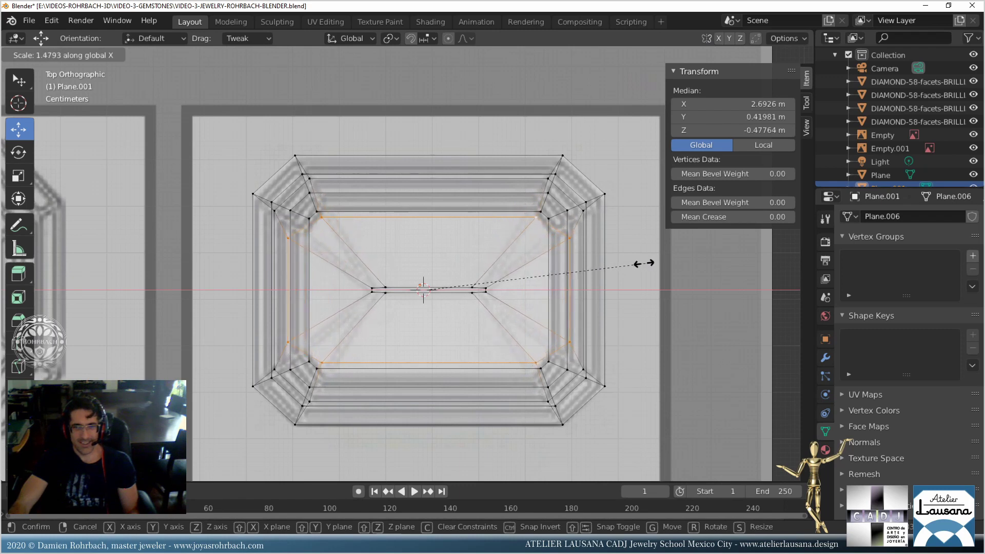
left_click(643, 263)
Scale the lower pavilion ring outward to about 1.27 along Y to meet the drawn facet lines.
key("s")
key("y")
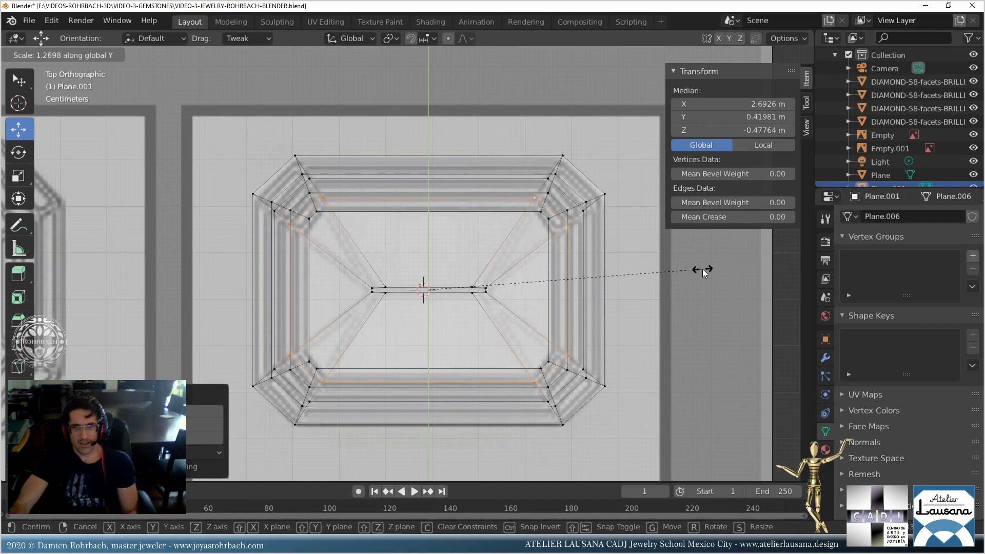
left_click(703, 268)
Select the keel's four inner long-side vertices and scale them outward to about 1.21 along X.
left_click(372, 289)
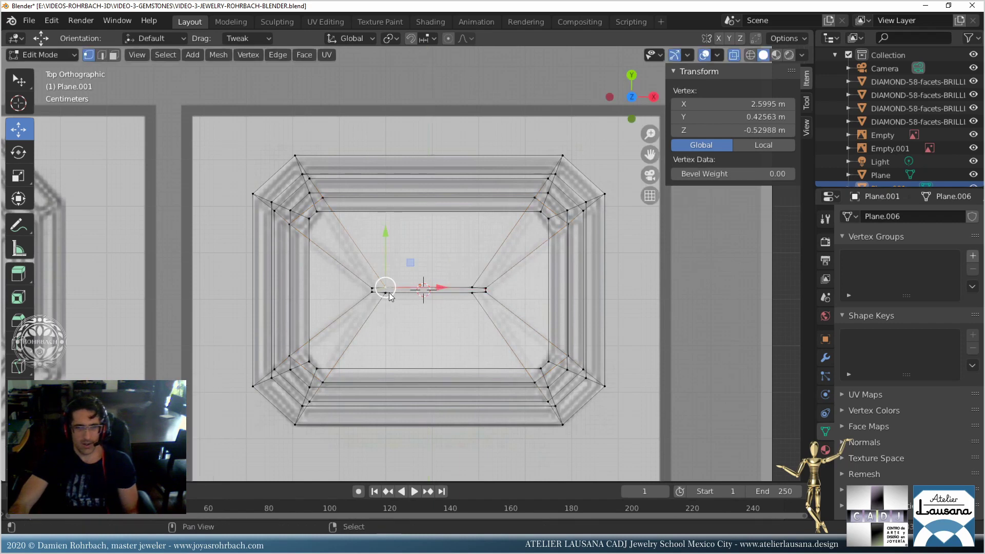
left_click(473, 288, "shift")
key("s")
key("x")
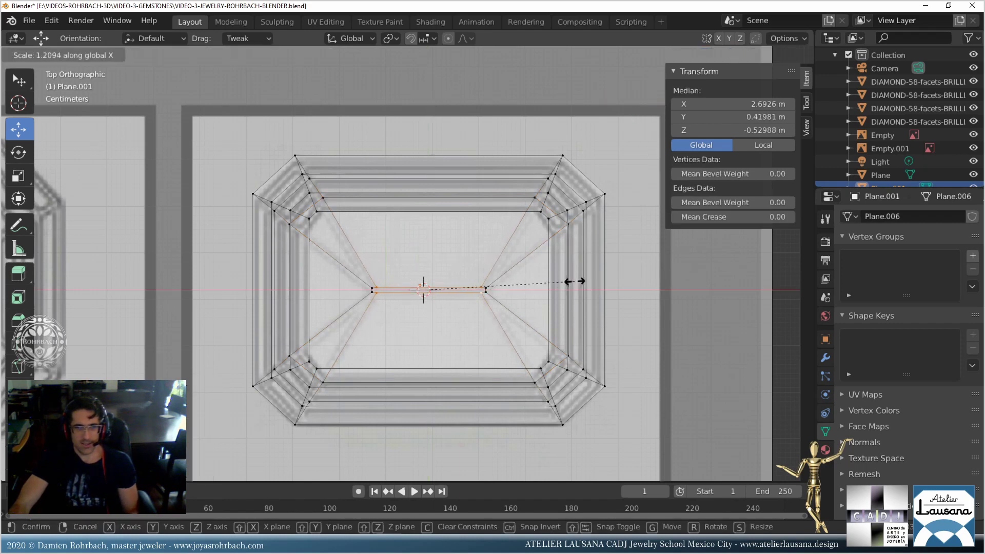
left_click(576, 286)
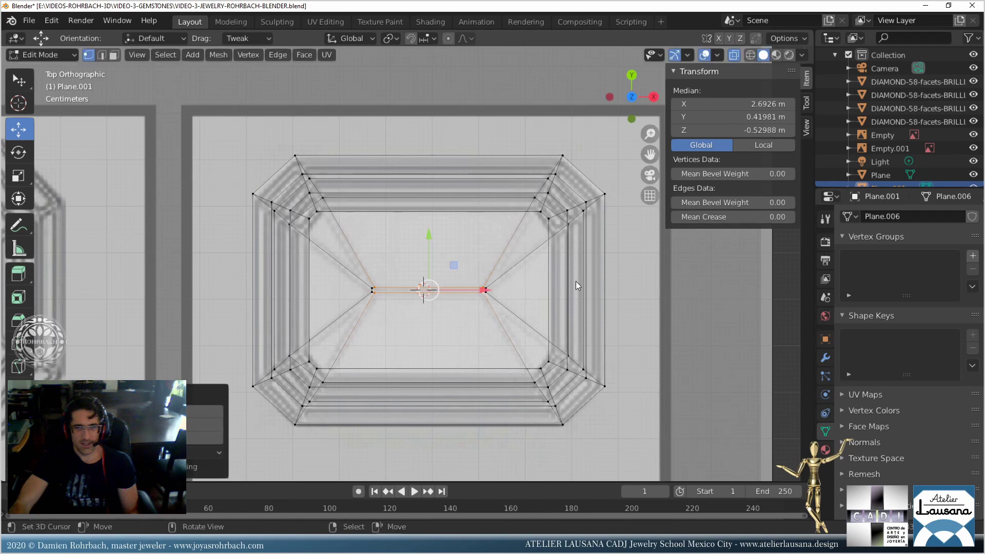
Select all keel vertices at both ends and scale them outward to about 1.05 along X to match the drawing.
key("alt+a")
key("c")
left_click(374, 290)
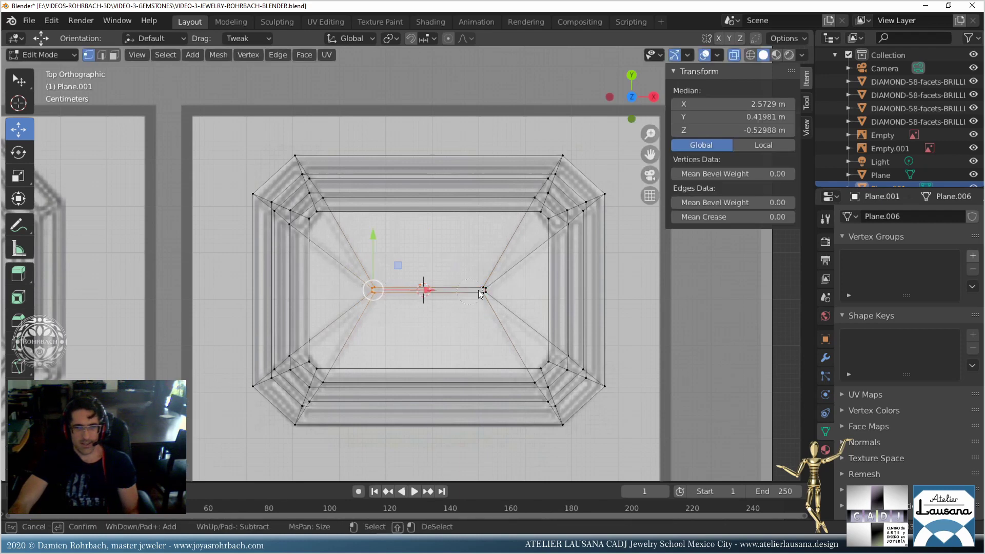
left_click(483, 290)
right_click(550, 294)
key("s")
key("x")
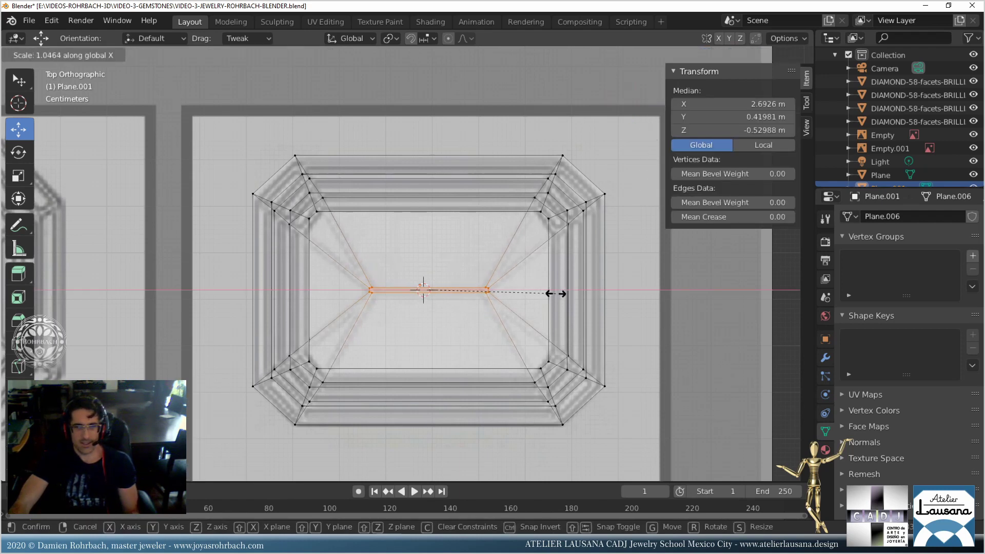
left_click(556, 293)
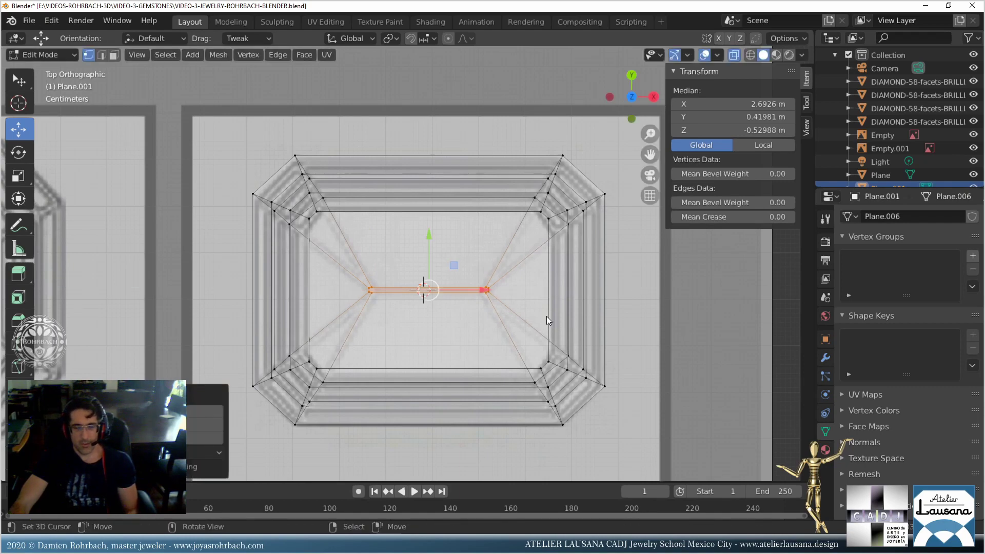
Hide the crown vertices down to the girdle's upper edge, leaving only the pavilion in view, and save the file.
key("KP_3")
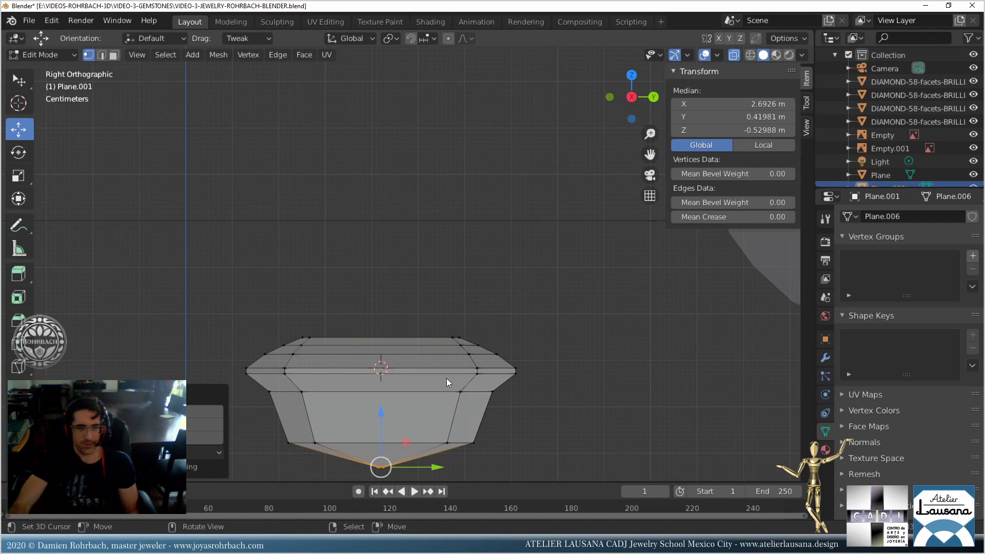
left_click_drag(210, 333, 552, 367)
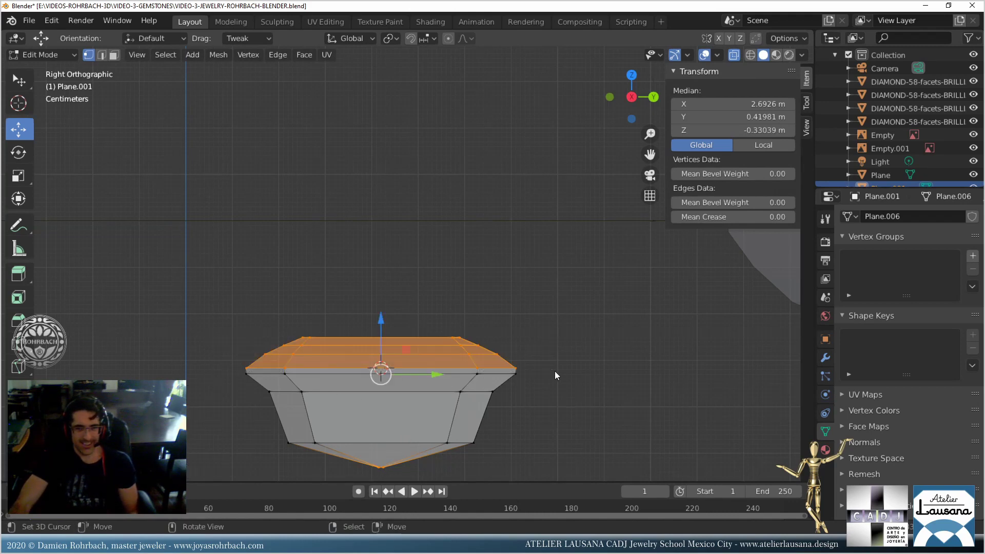
key("alt+a")
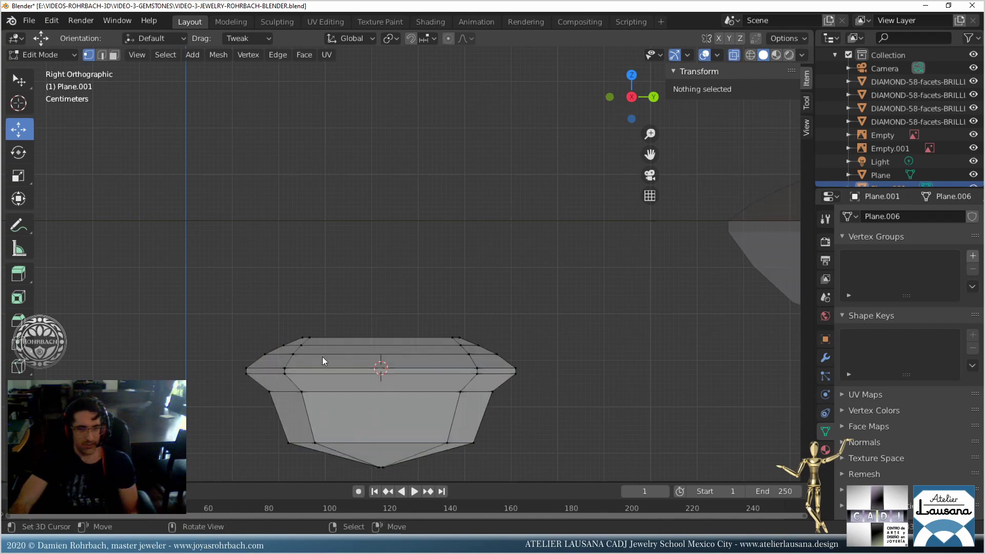
left_click_drag(198, 314, 587, 370)
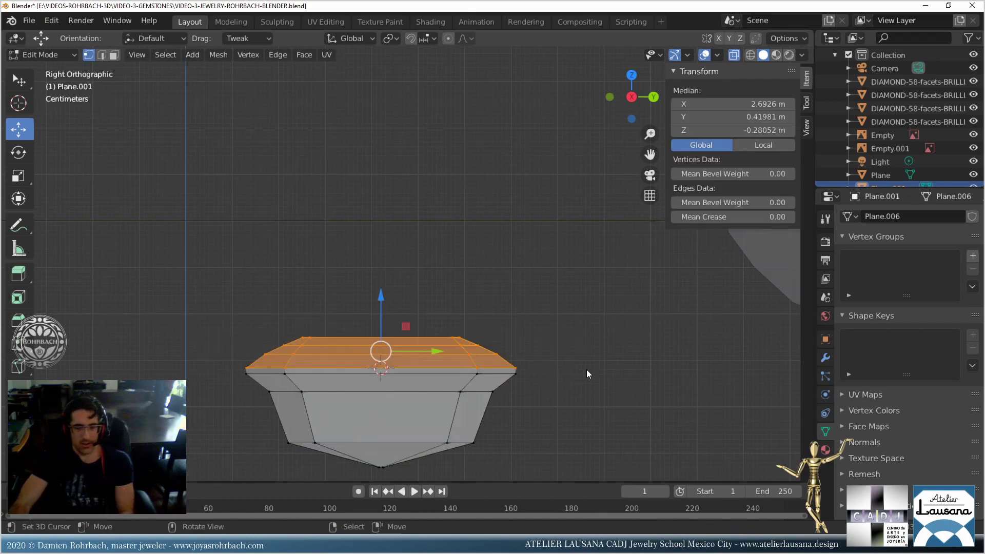
key("h")
middle_click_drag(390, 280, 421, 319)
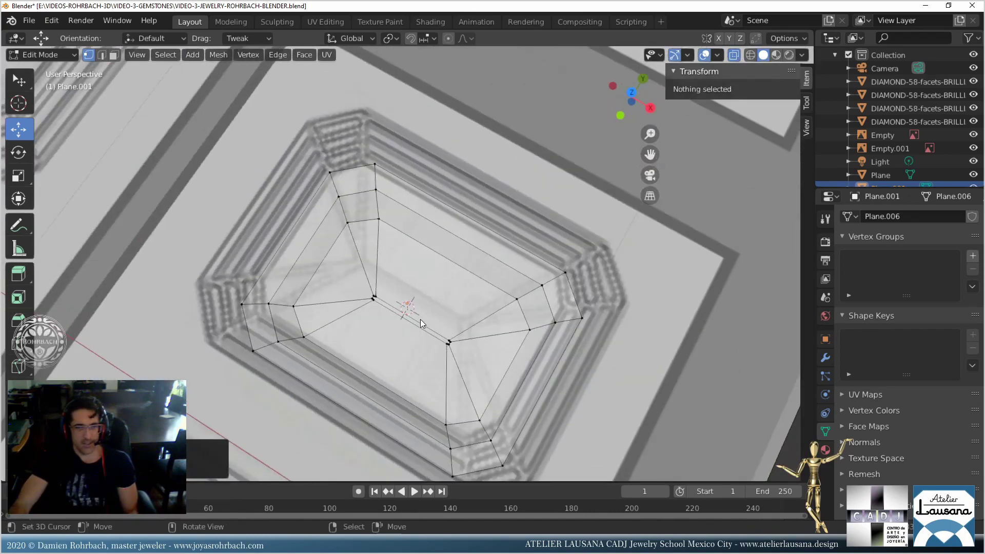
key("KP_7")
key("ctrl+s")
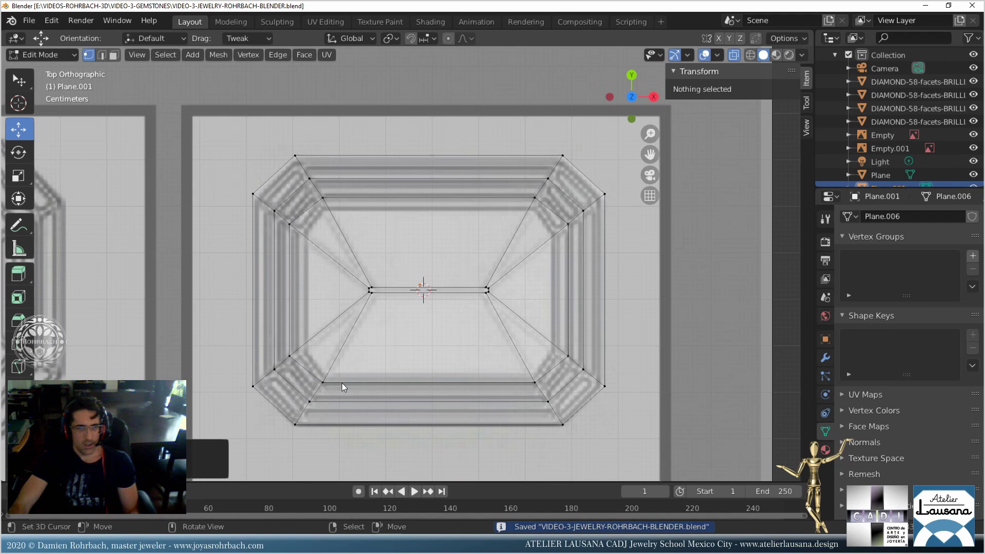
Select the lower pavilion ring's four short-side vertices and scale them inward to about 0.99 along X.
left_click(297, 222)
left_click(291, 355, "shift")
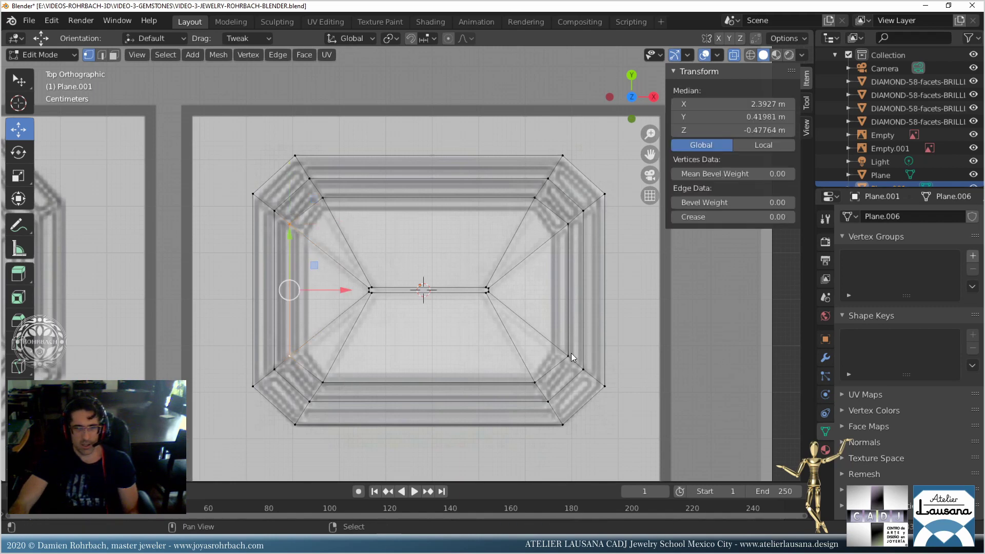
left_click(568, 355, "shift")
left_click(568, 225, "shift")
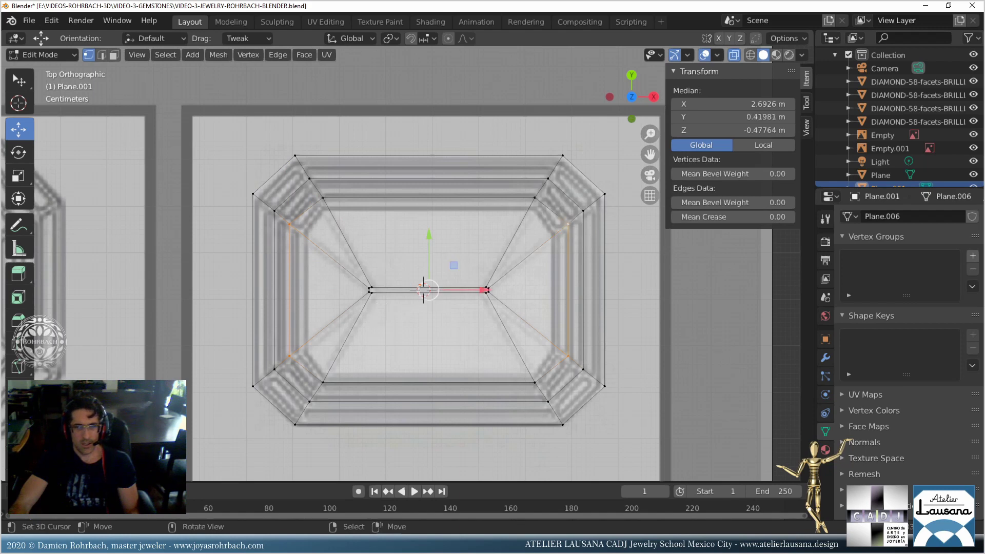
key("s")
key("x")
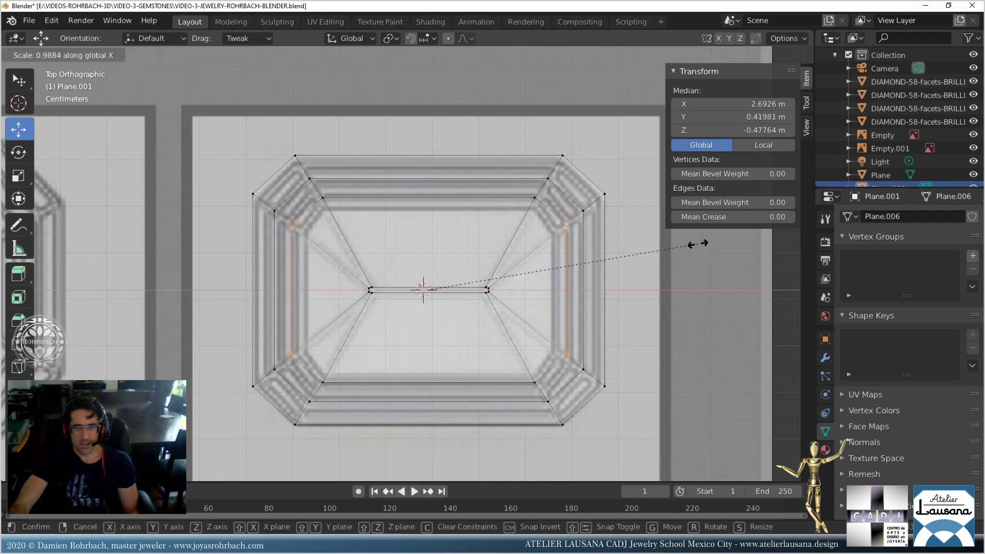
left_click(697, 244)
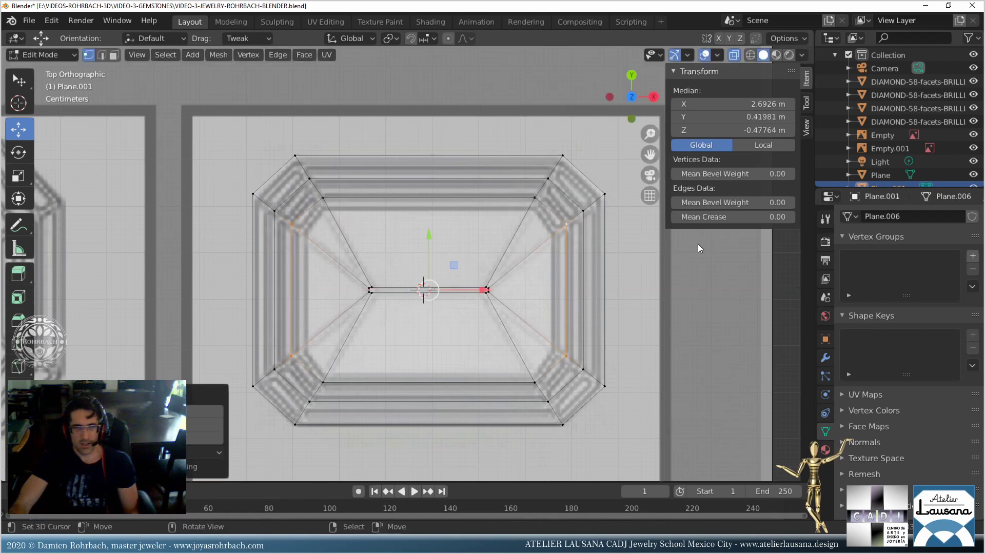
Lower the whole upper pavilion ring along Z to about -0.405 m in the side view and scale it slightly outward.
middle_click_drag(698, 244, 571, 284)
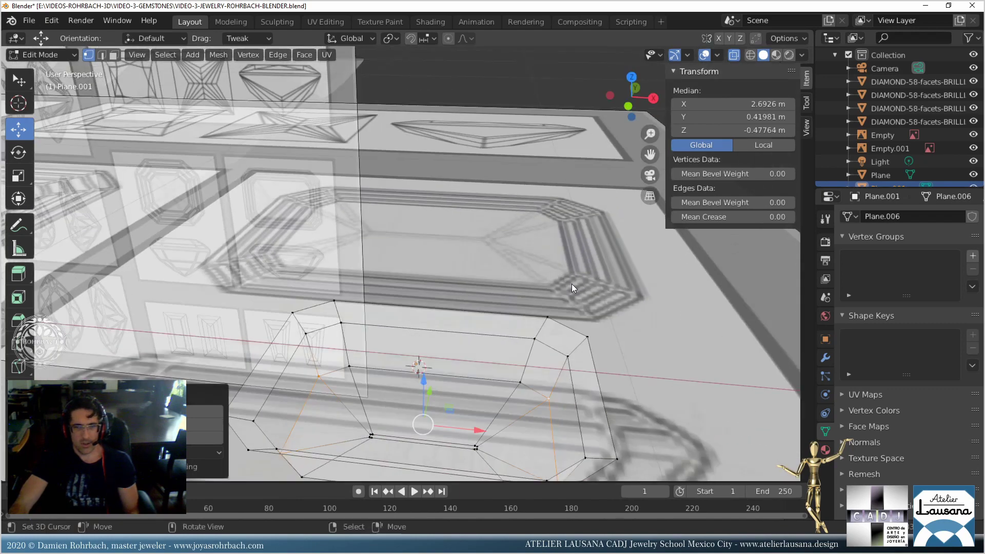
key("KP_3")
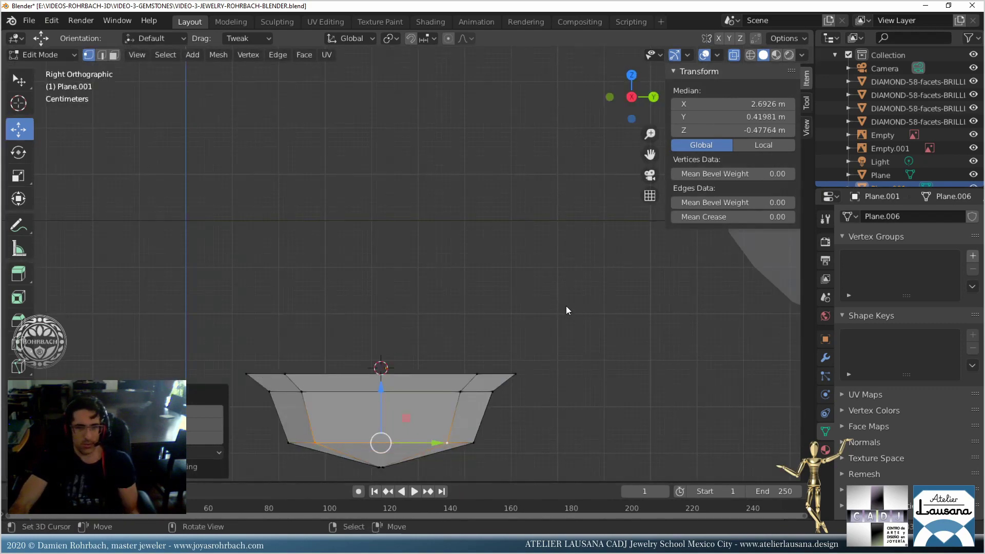
key("alt+a")
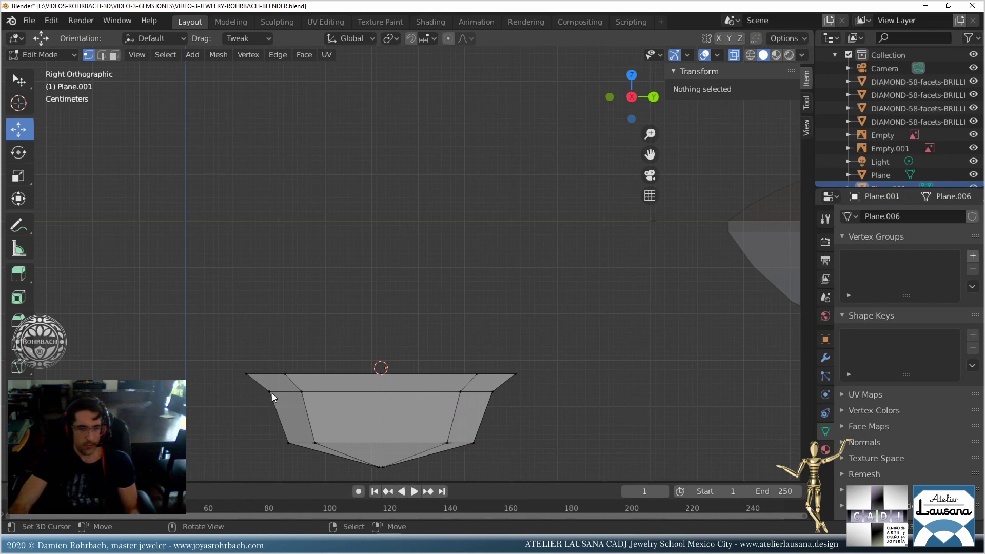
key("b")
left_click_drag(254, 385, 539, 408)
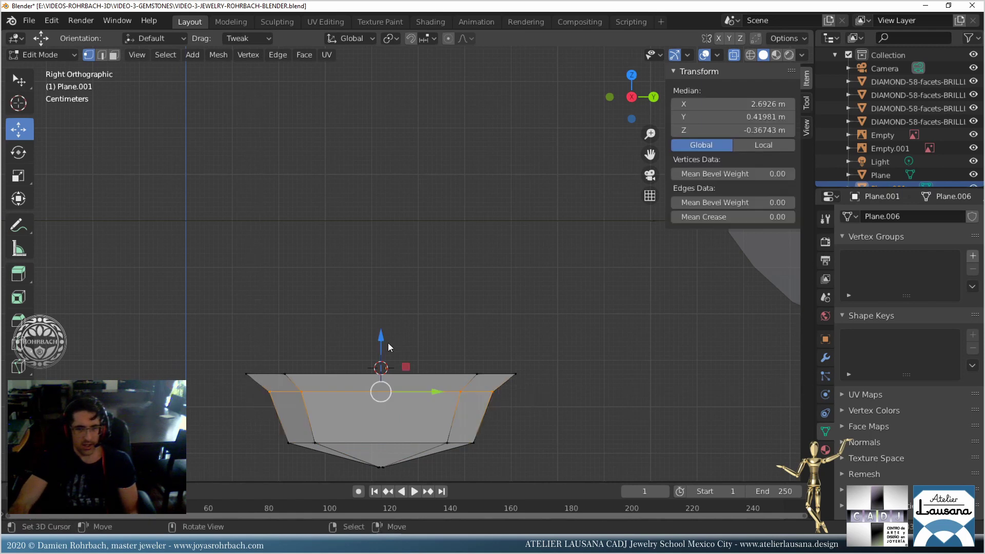
key("g")
key("z")
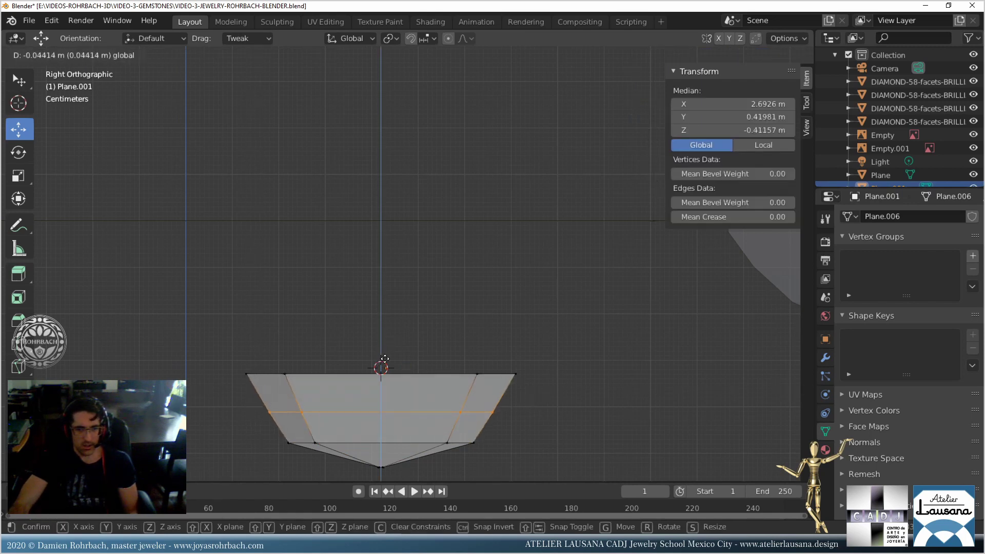
left_click(385, 358)
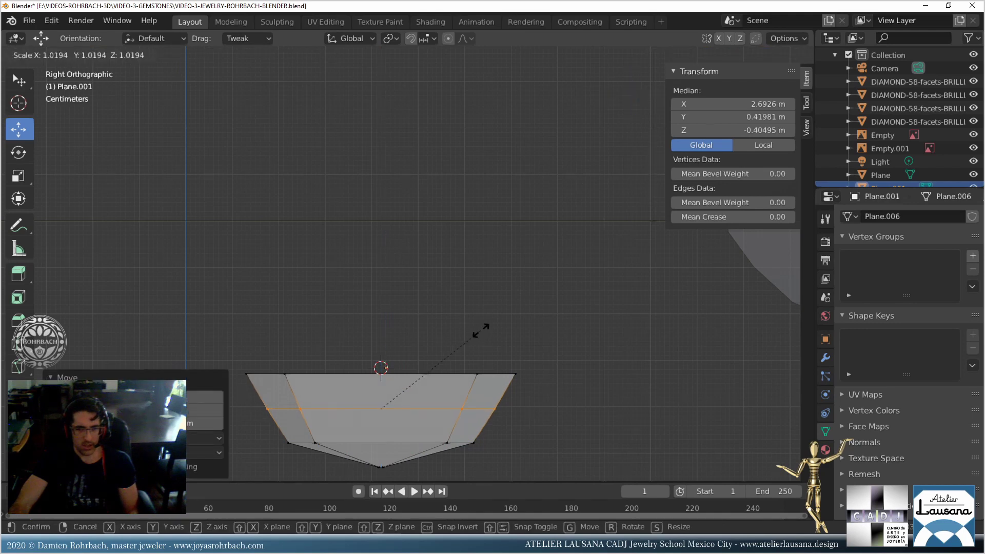
Raise the lower pavilion ring along Z to about -0.459 m, and check the profile from the front and top.
key("alt+a")
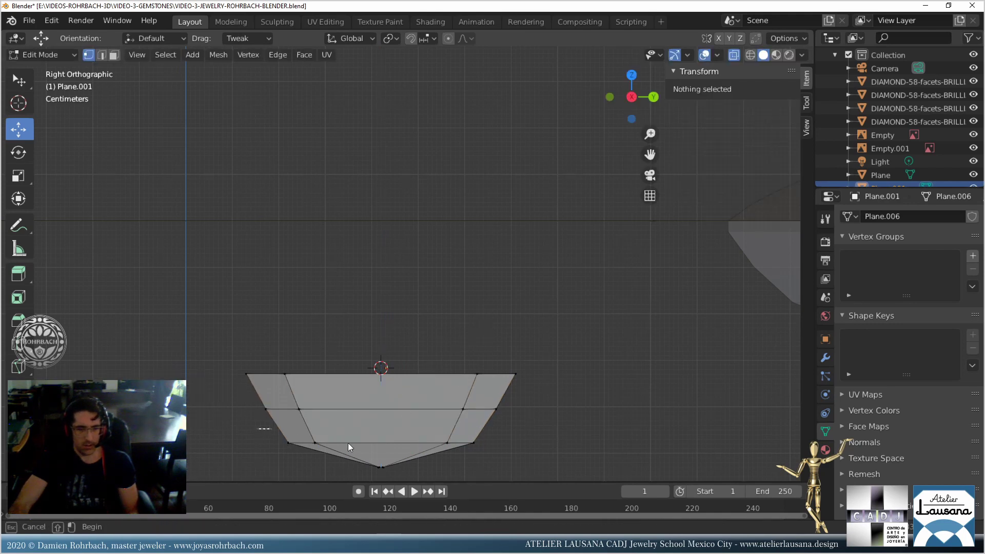
left_click(464, 442, "alt")
left_click_drag(379, 390, 381, 381)
key("KP_1")
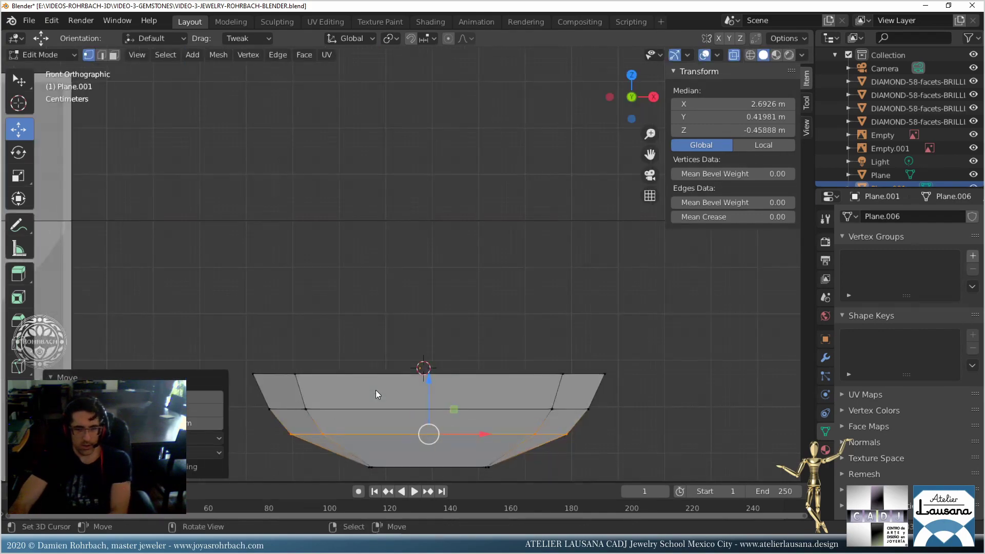
key("KP_7")
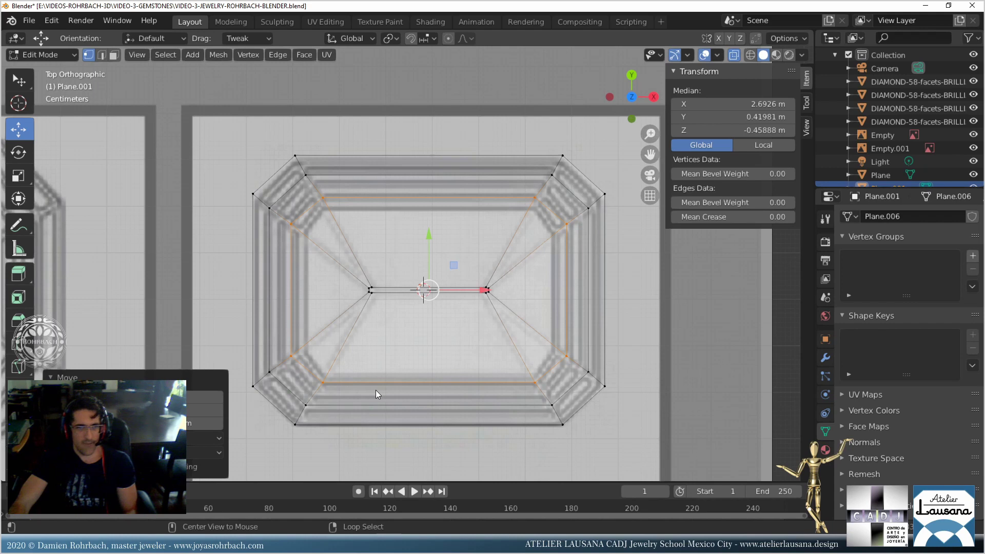
key("alt")
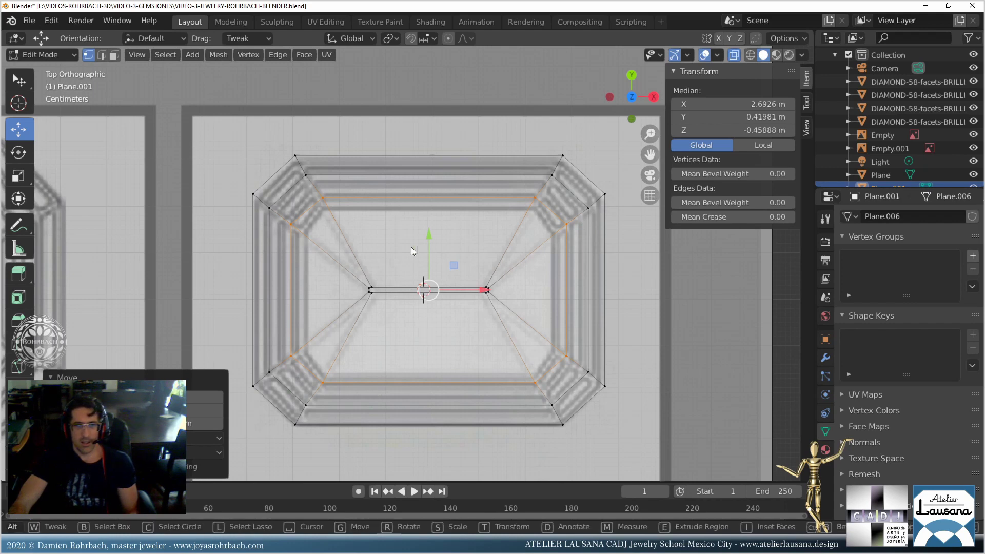
Select the upper pavilion ring's four long-side vertices and scale them inward to about 0.97 along X.
left_click(313, 180)
left_click(549, 180, "shift")
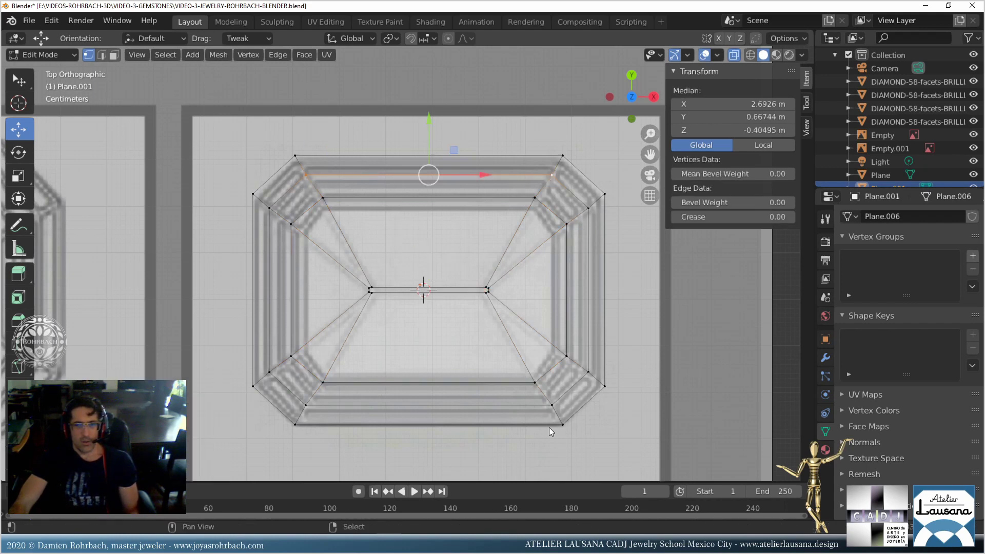
left_click(555, 402, "shift")
left_click(325, 401, "shift")
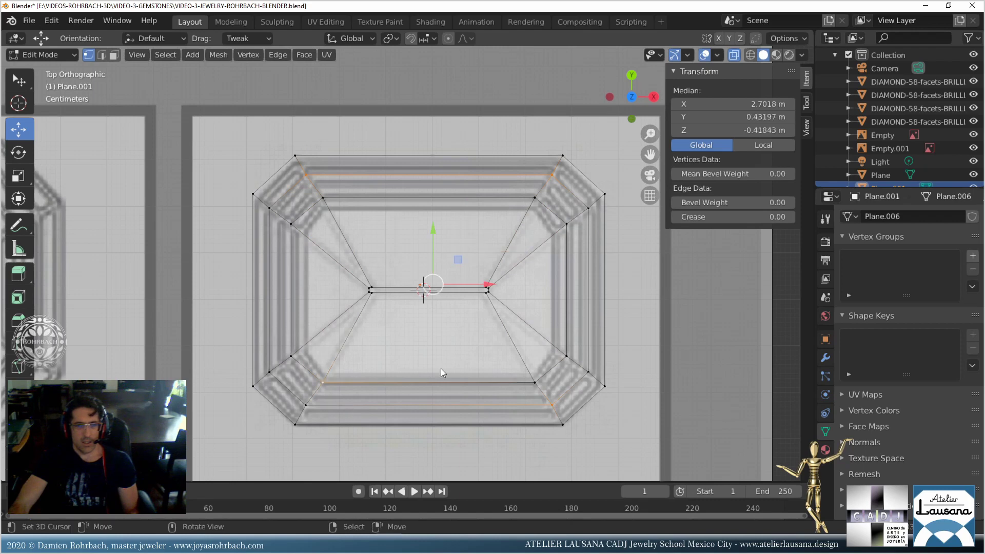
left_click(323, 384, "shift")
left_click(307, 403, "shift")
key("s")
key("x")
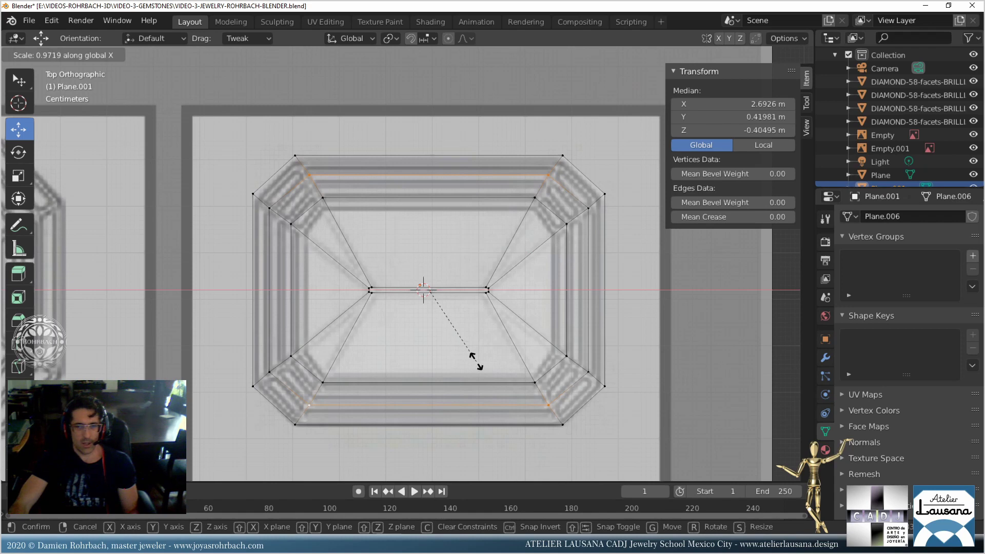
left_click(479, 363)
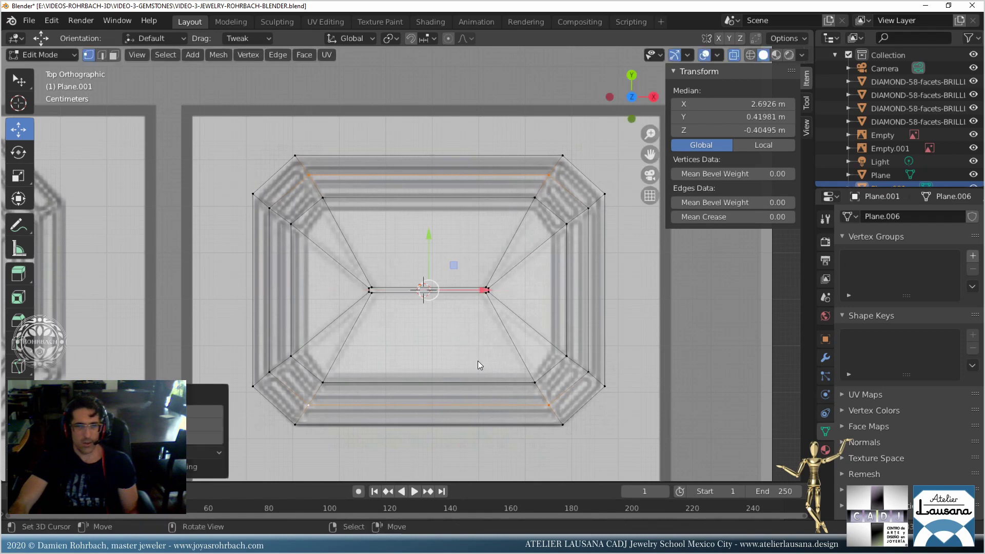
Select the upper pavilion ring's four short-side vertices, scale them to about 1.03 along Y and slightly inward along X.
left_click(267, 367)
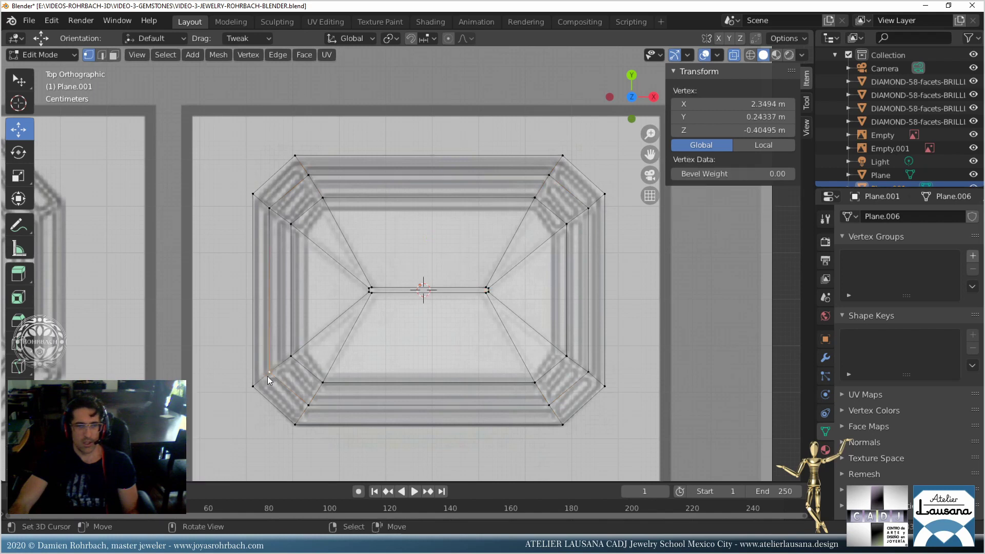
left_click(588, 213, "shift")
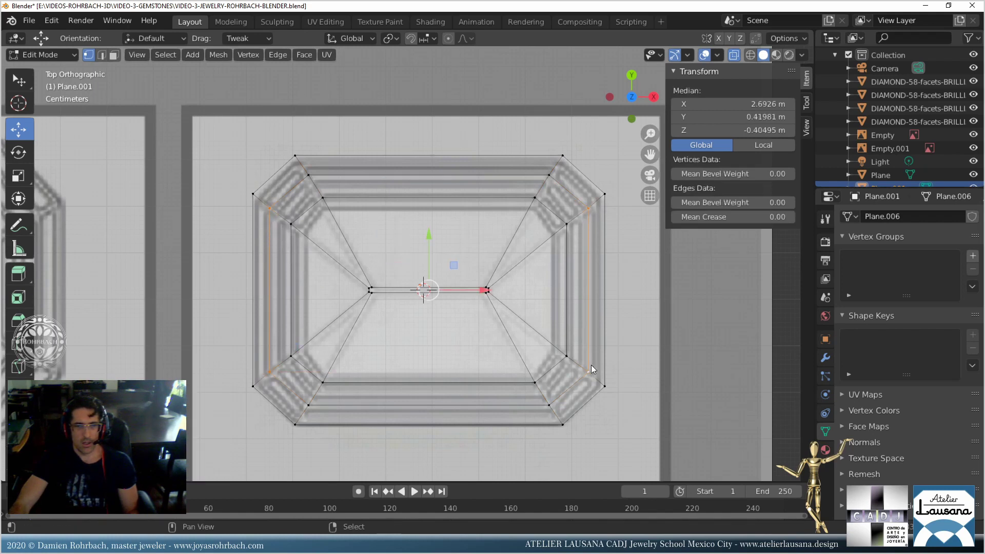
key("s")
key("y")
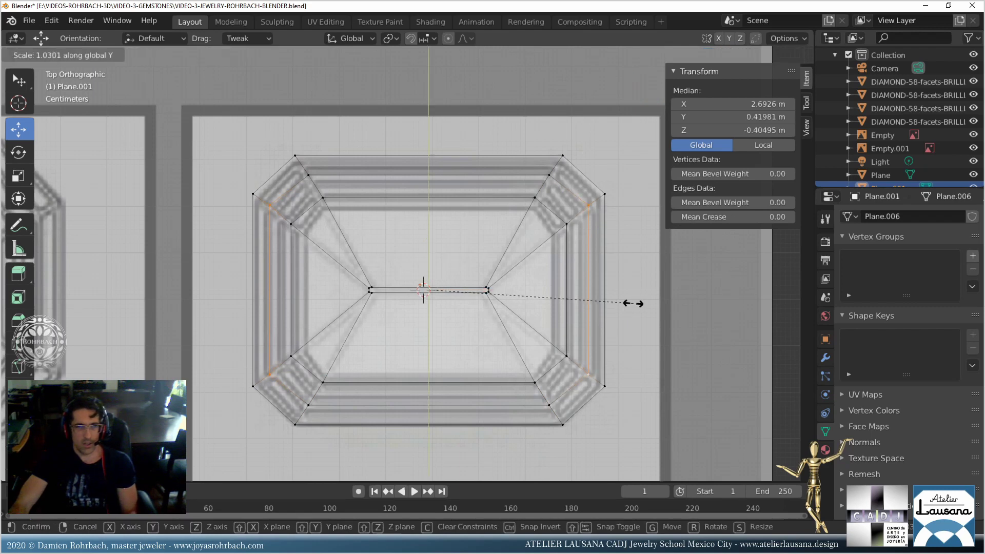
left_click(632, 304)
key("s")
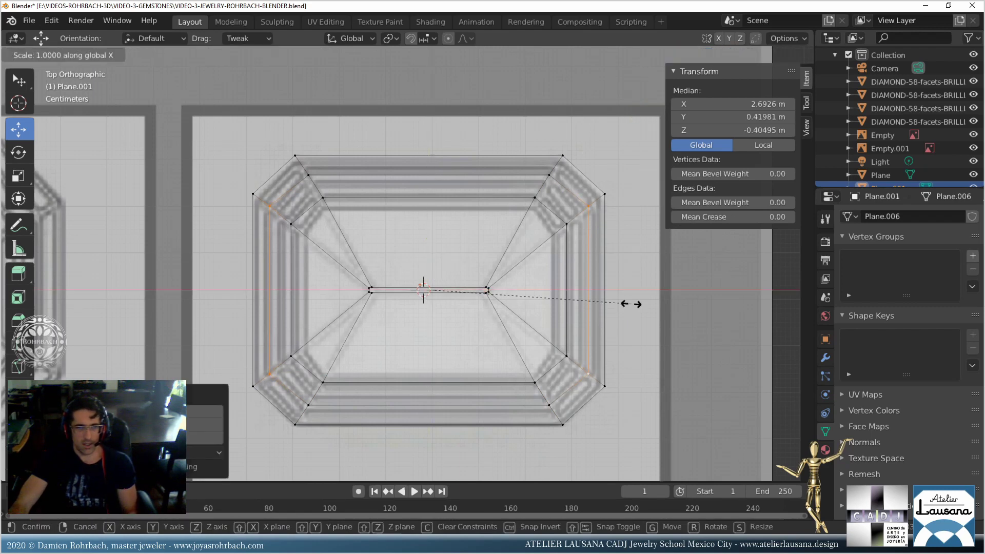
key("x")
left_click(627, 305)
Hide the top-view reference image and scale the upper pavilion ring's four short-side vertices to about 0.95 along Y.
left_click(973, 135)
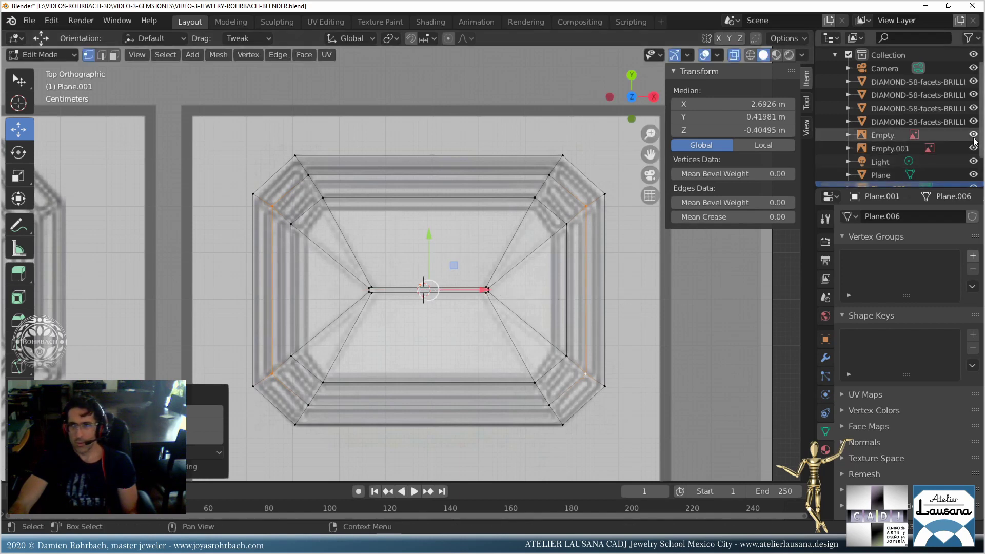
key("alt+z")
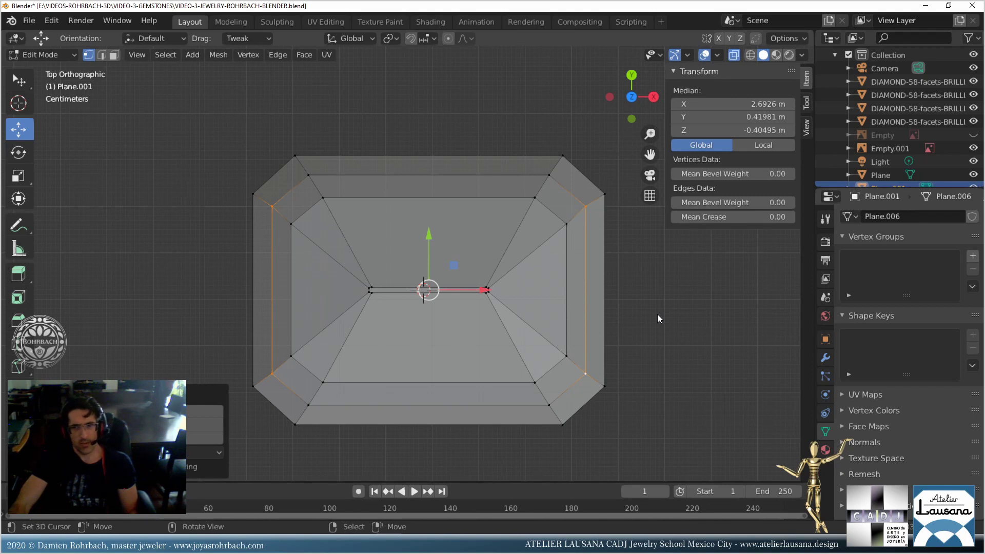
key("s")
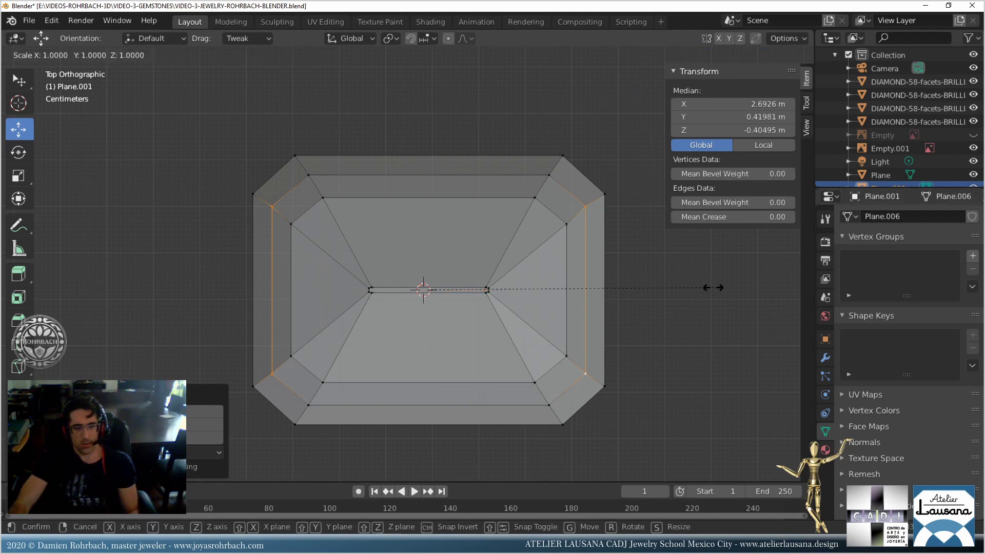
key("y")
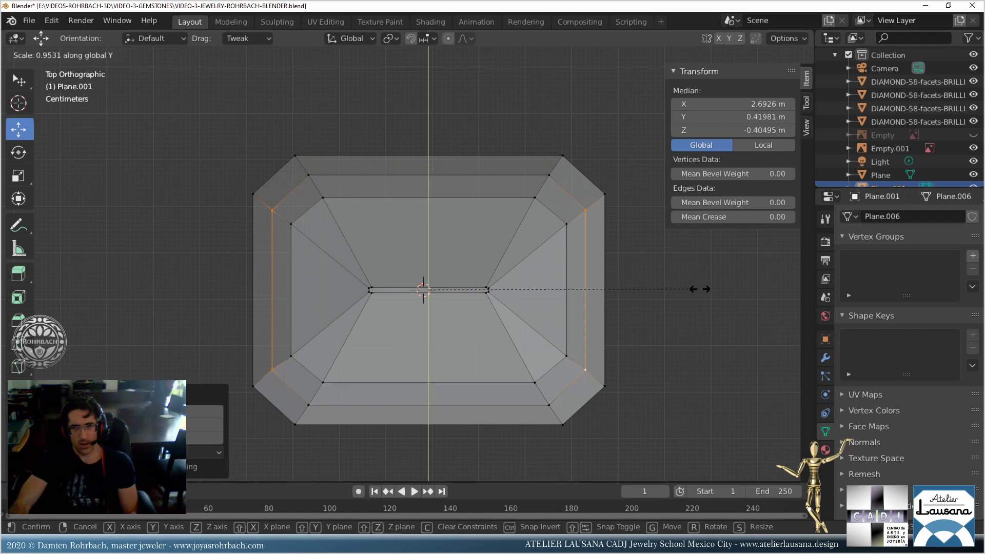
left_click(698, 292)
Deselect all vertices and save the Blender file.
key("ctrl")
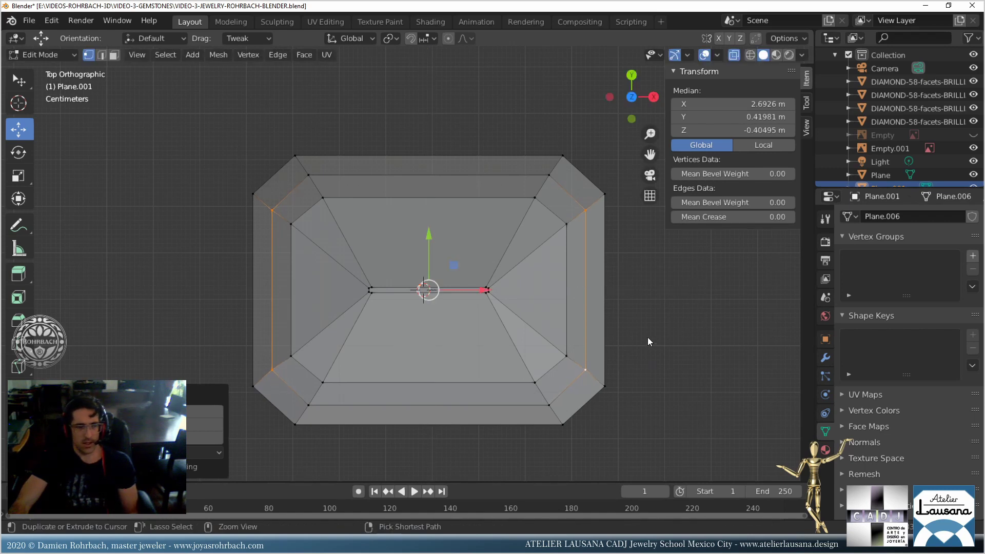
left_click(648, 337)
key("ctrl+s")
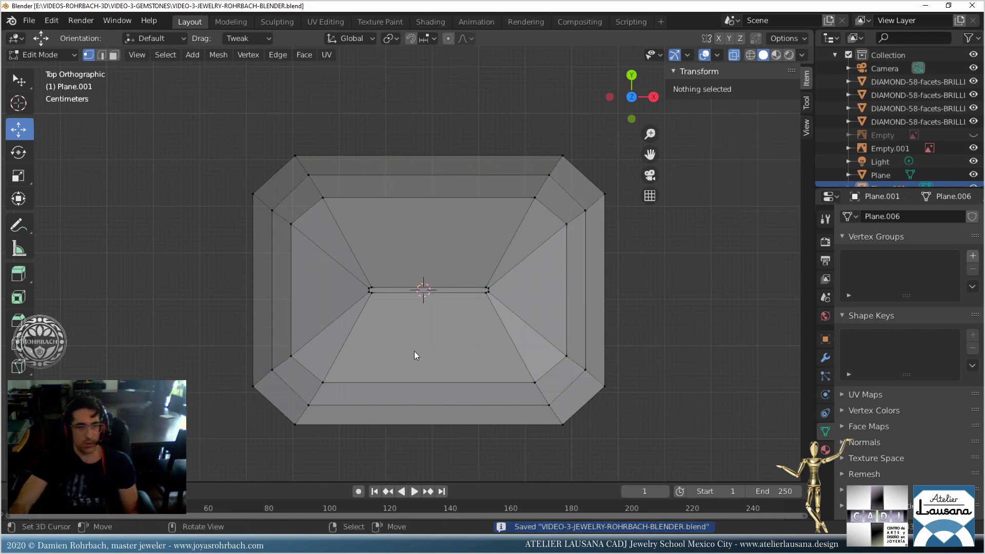
Select the lower pavilion ring's four short-side vertices, scale them slightly inward along X and to about 0.95 along Y.
left_click(295, 227)
left_click(293, 354, "shift")
left_click(567, 354, "shift")
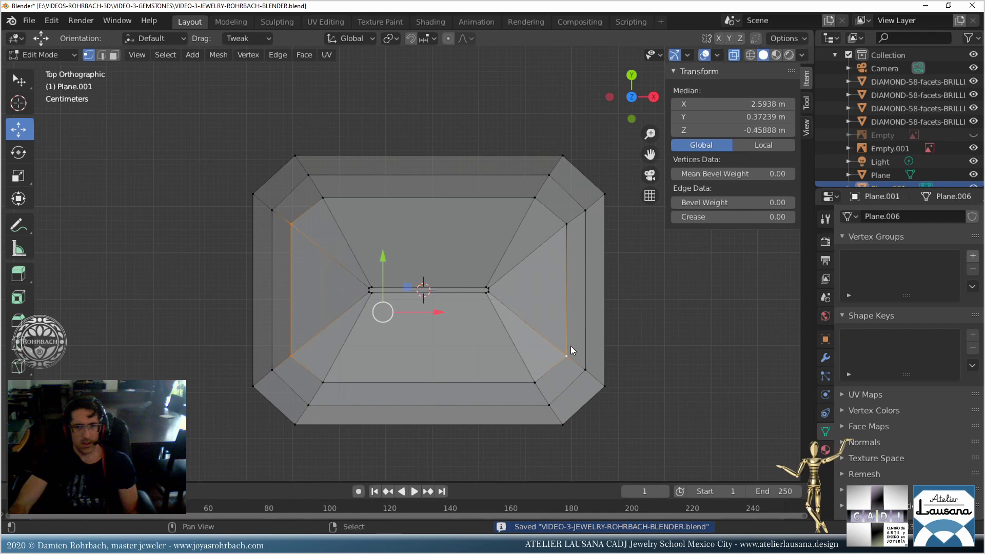
left_click(575, 227, "shift")
key("s")
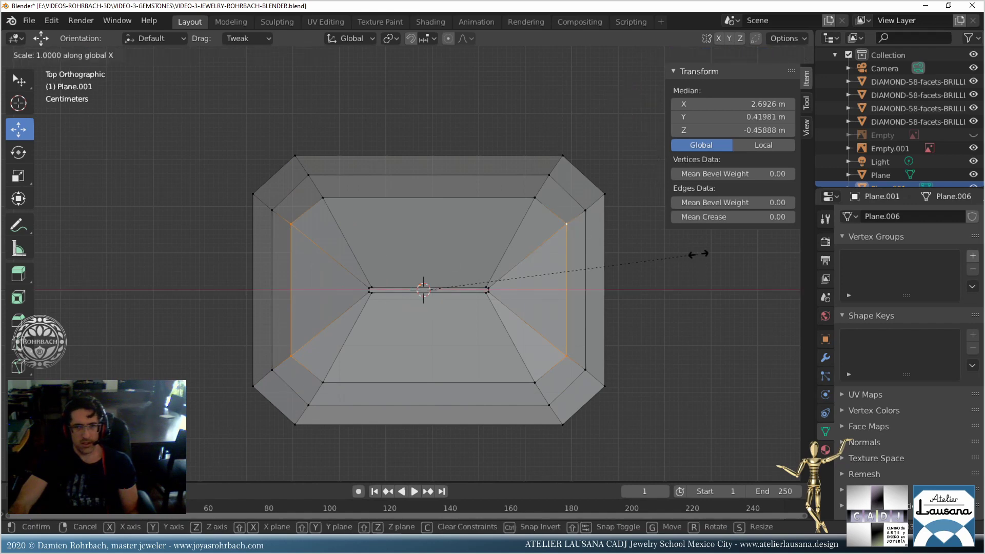
key("x")
left_click(695, 254)
key("y")
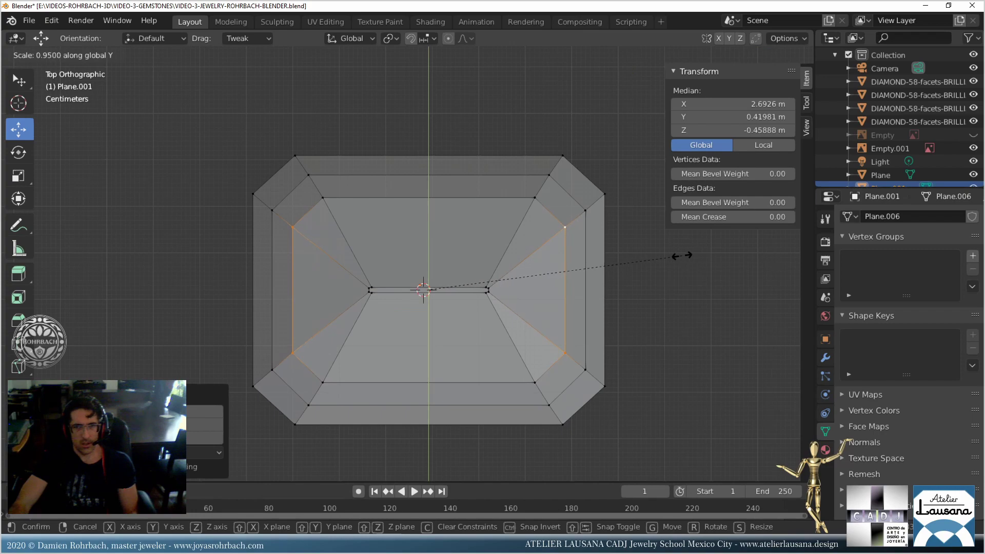
left_click(666, 277)
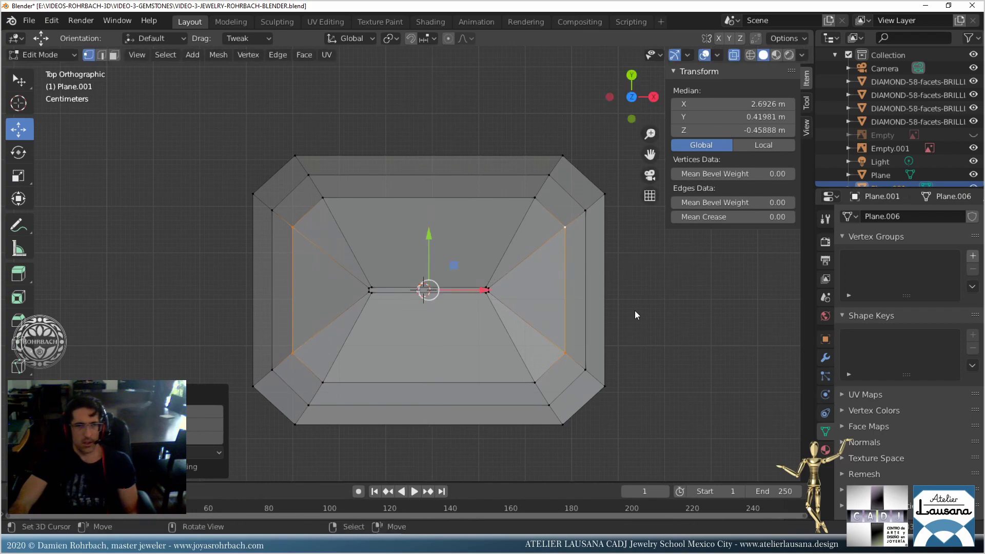
Try raising the whole upper pavilion ring along Z to about -0.398 m in the side view.
middle_click_drag(635, 310, 547, 281)
key("KP_3")
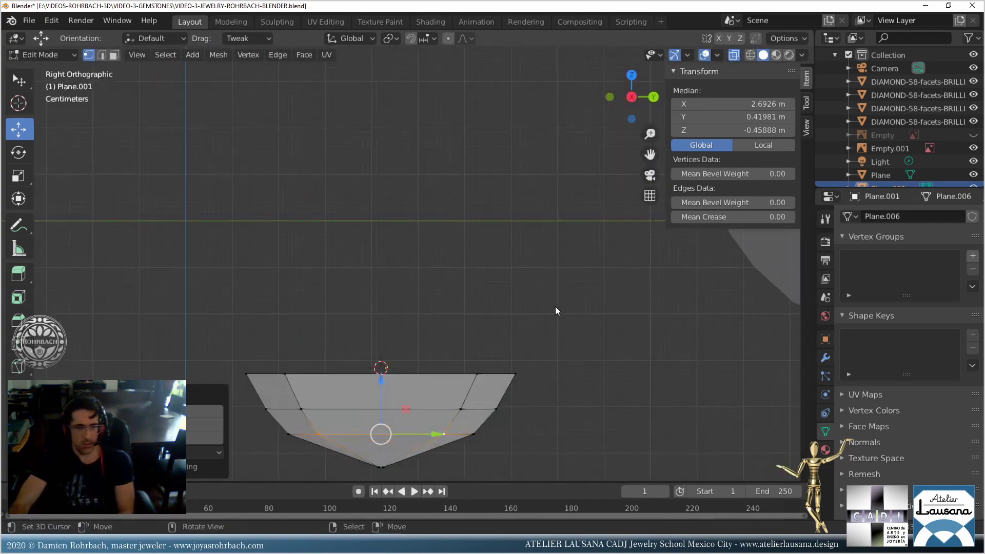
key("alt+a")
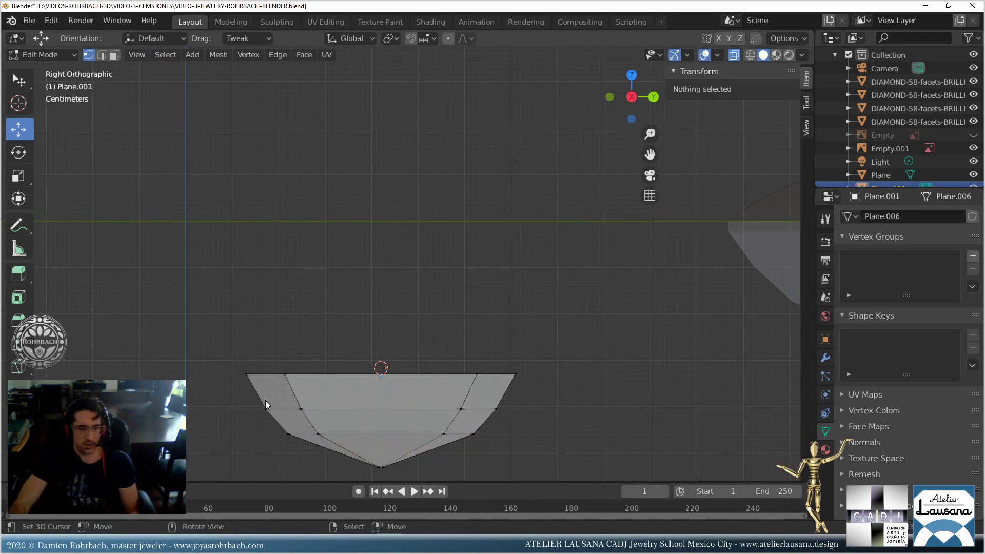
key("b")
left_click_drag(256, 398, 512, 420)
key("g")
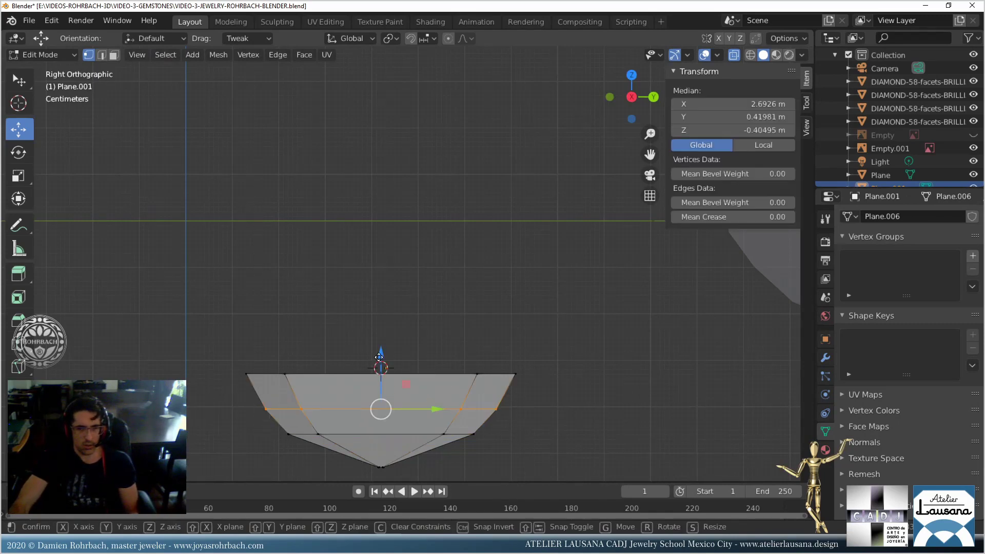
key("z")
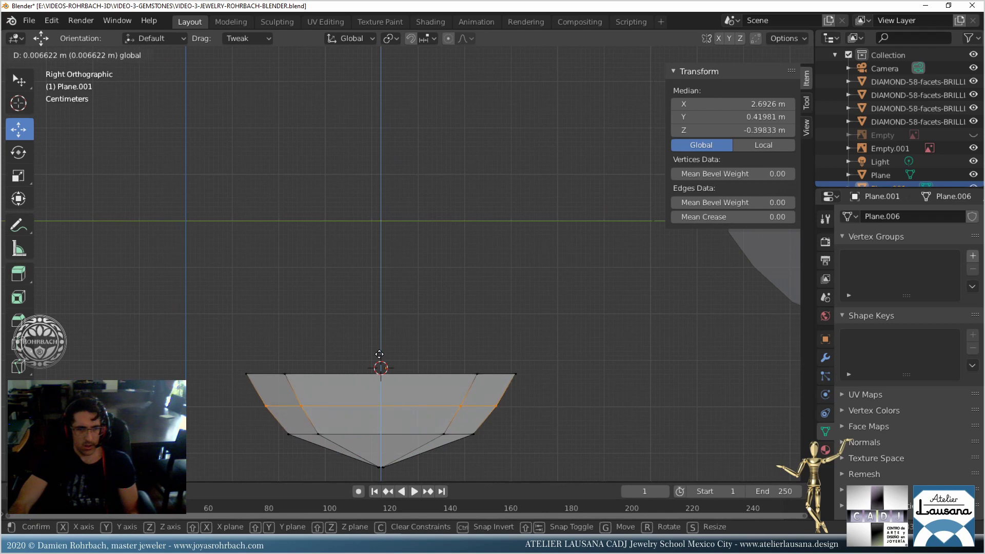
left_click(380, 354)
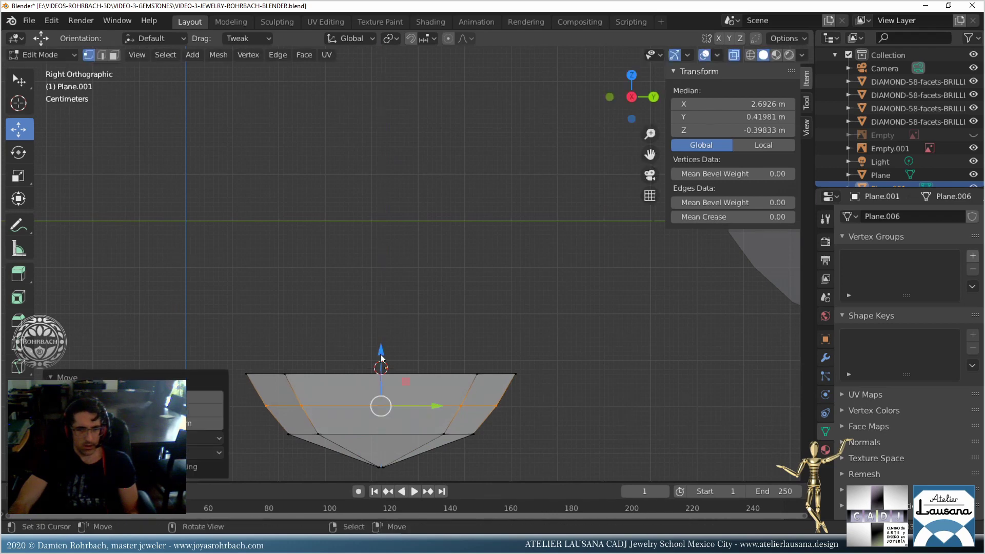
key("alt+a")
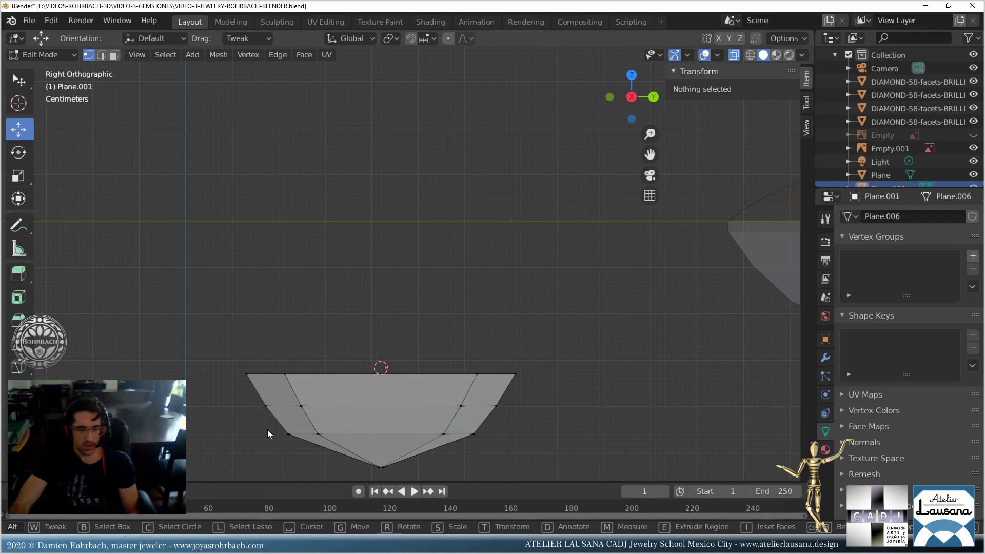
Undo the upper pavilion ring's raise and its selection.
left_click_drag(347, 346, 361, 329, "alt")
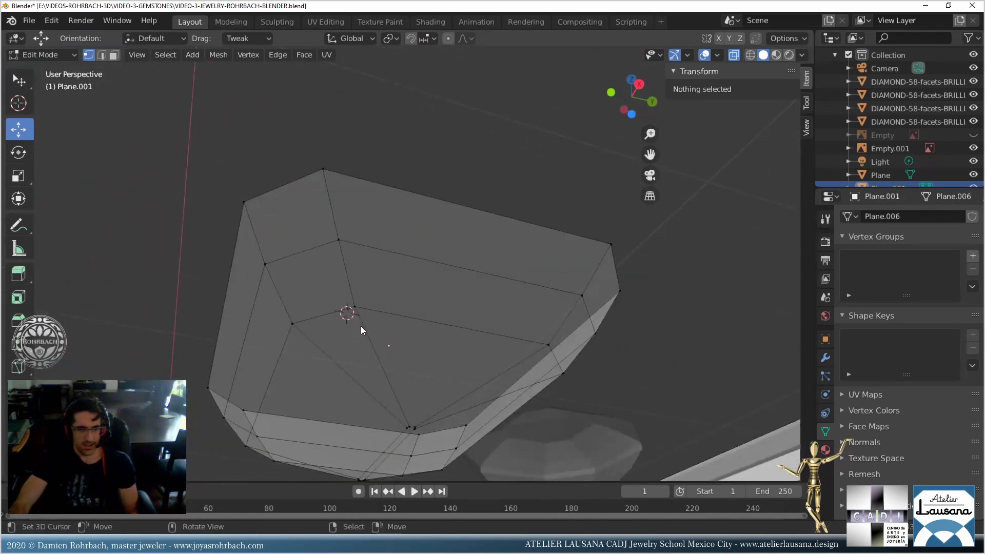
key("ctrl+z")
key("ctrl+z")
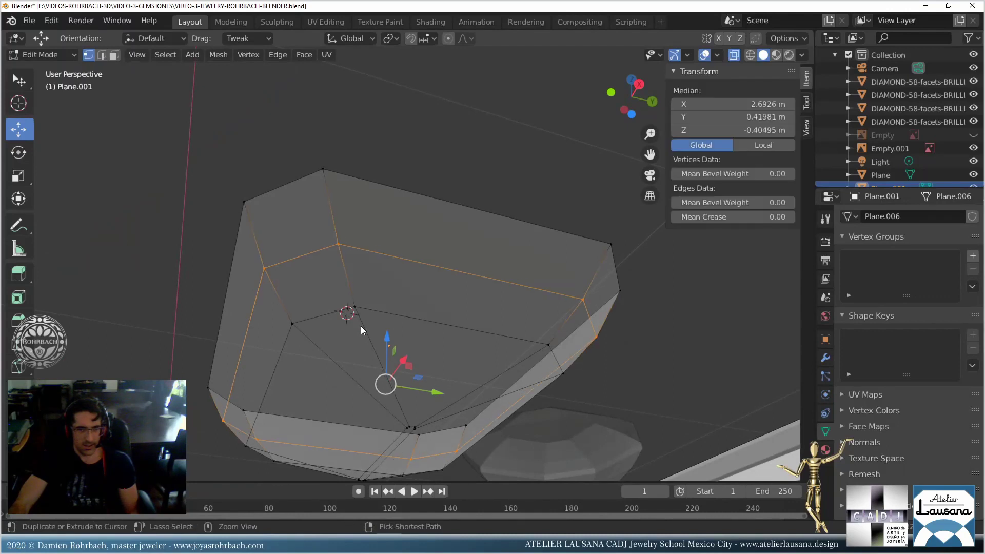
key("ctrl+z")
Select the whole upper pavilion ring in the side view and raise it very slightly along Z.
key("KP_3")
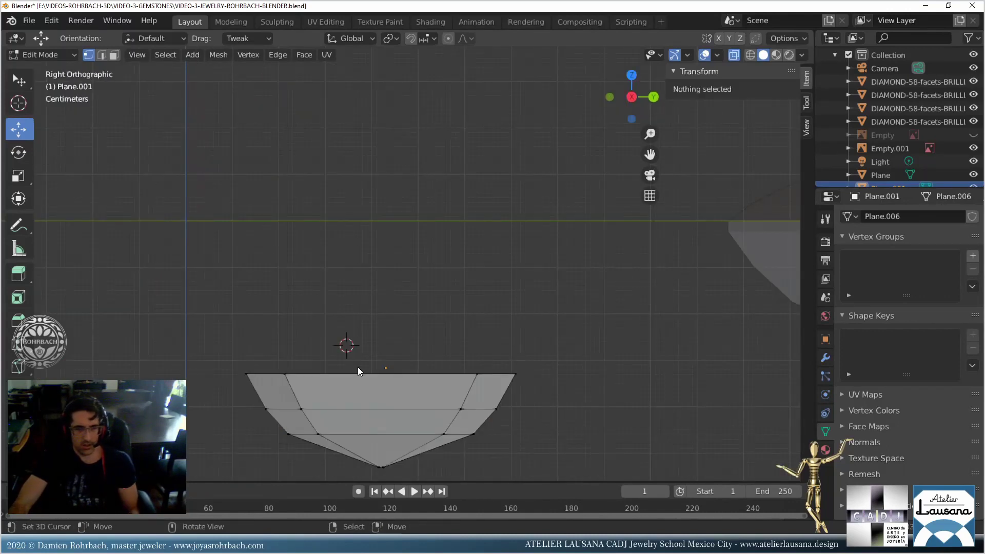
key("alt+z")
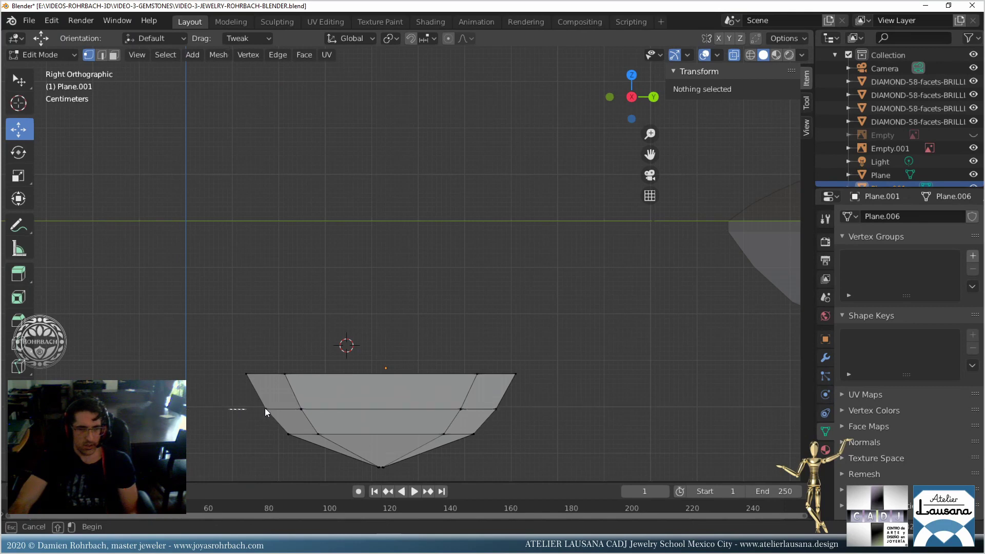
left_click(266, 408)
left_click_drag(236, 395, 515, 417)
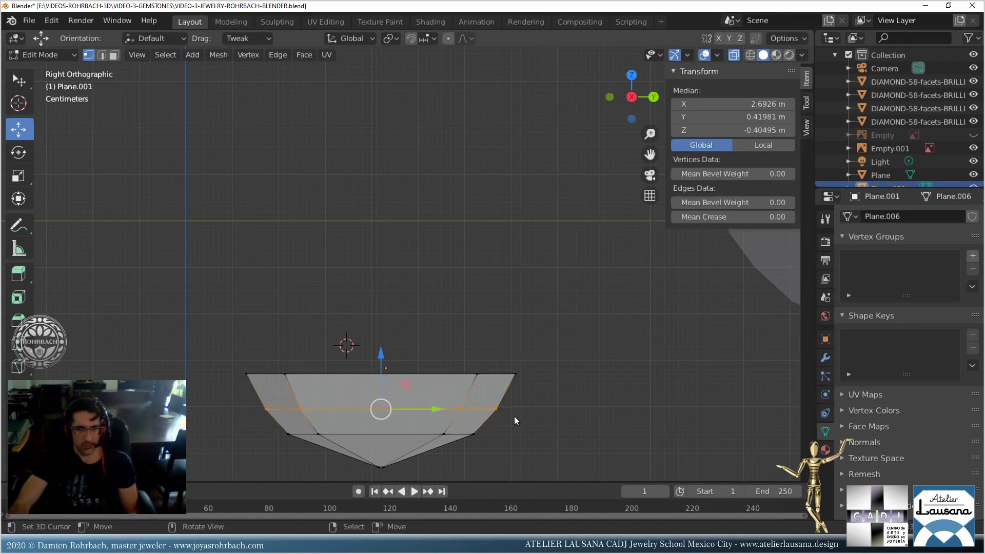
left_click_drag(381, 352, 387, 351)
Select the whole lower pavilion ring and raise it along Z to about -0.454 m.
key("alt+a")
key("b")
left_click_drag(262, 424, 483, 448)
left_click_drag(379, 380, 386, 377)
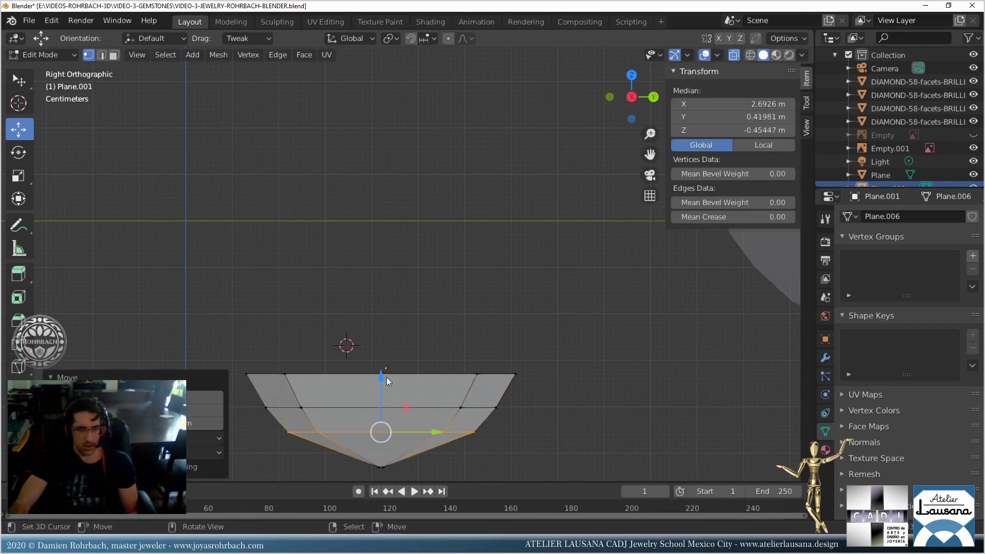
Reveal the hidden crown geometry, deselect everything, and check the complete stone's profile from the side and front.
key("alt+h")
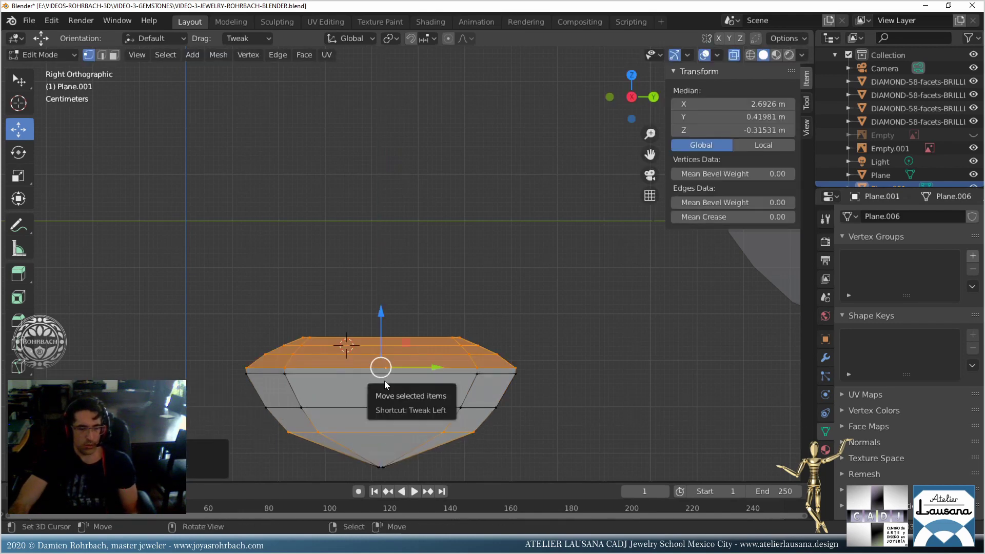
key("alt+a")
middle_click_drag(386, 385, 417, 359)
key("KP_3")
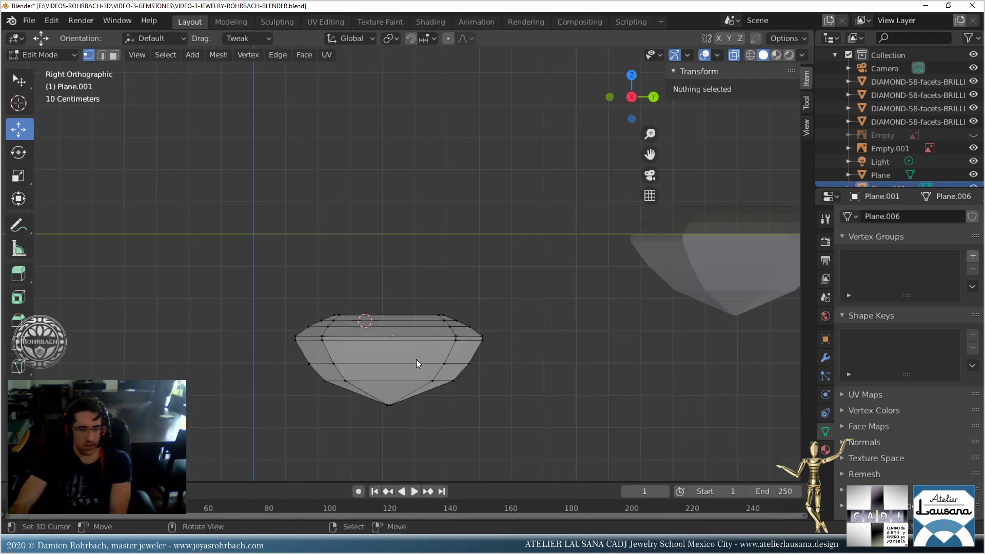
key("KP_1")
middle_click_drag(417, 359, 479, 226, "shift")
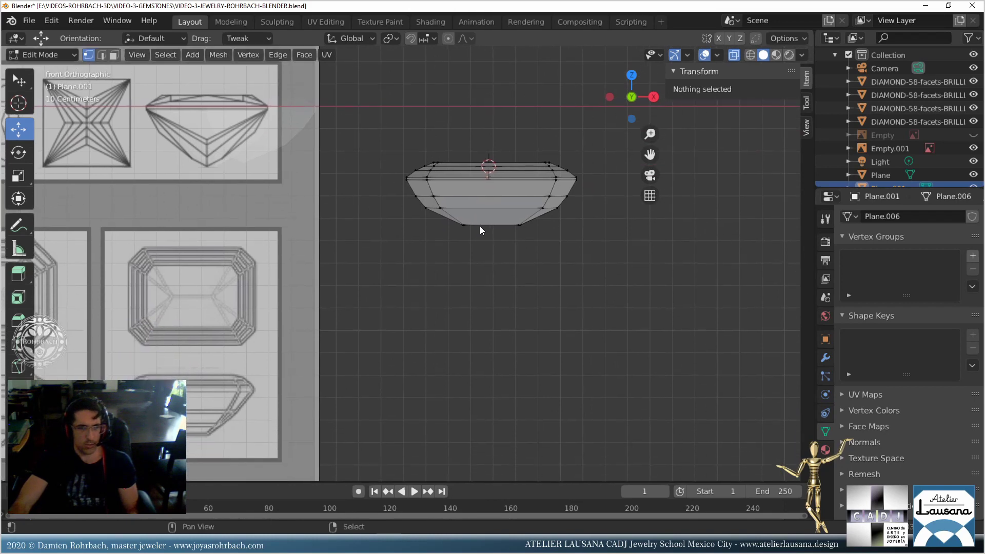
Move the whole stone mesh onto the drawn side profile in the front view, to about X 1.361 m and Z -1.300 m.
key("a")
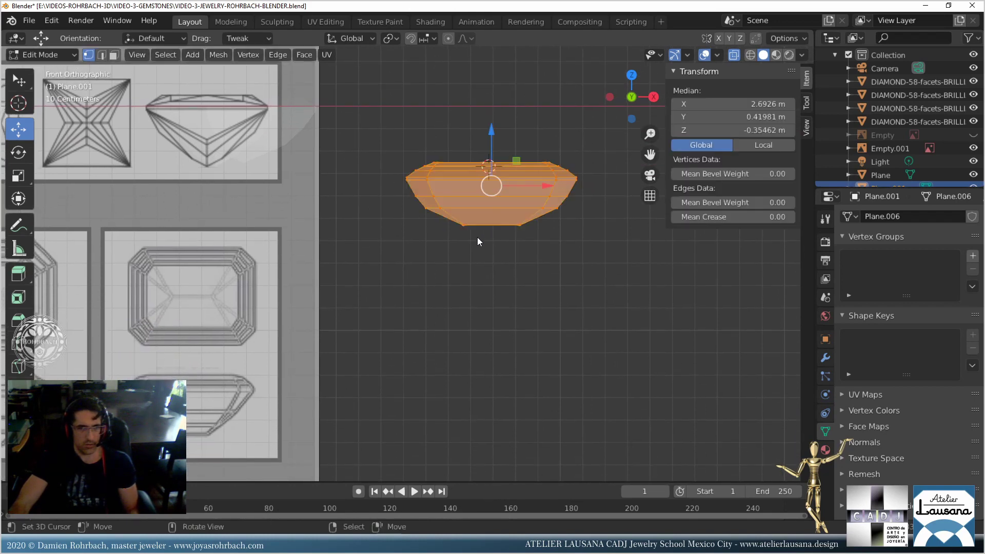
key("g")
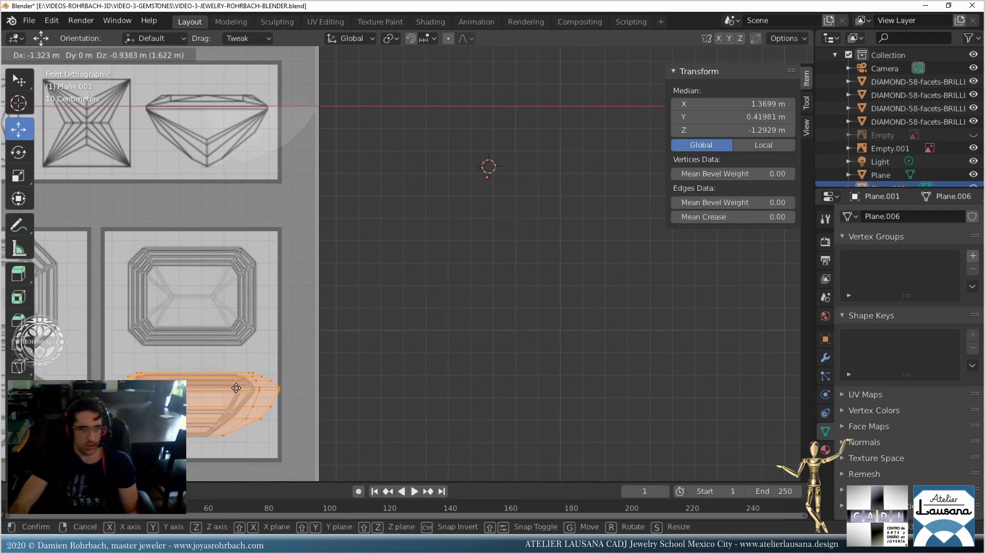
left_click(235, 390)
Compare the stone with the drawn side profile in the front view and try scaling it uniformly to about 0.96.
middle_click_drag(236, 391, 328, 379)
key("KP_1")
scroll(319, 365, "up", 3)
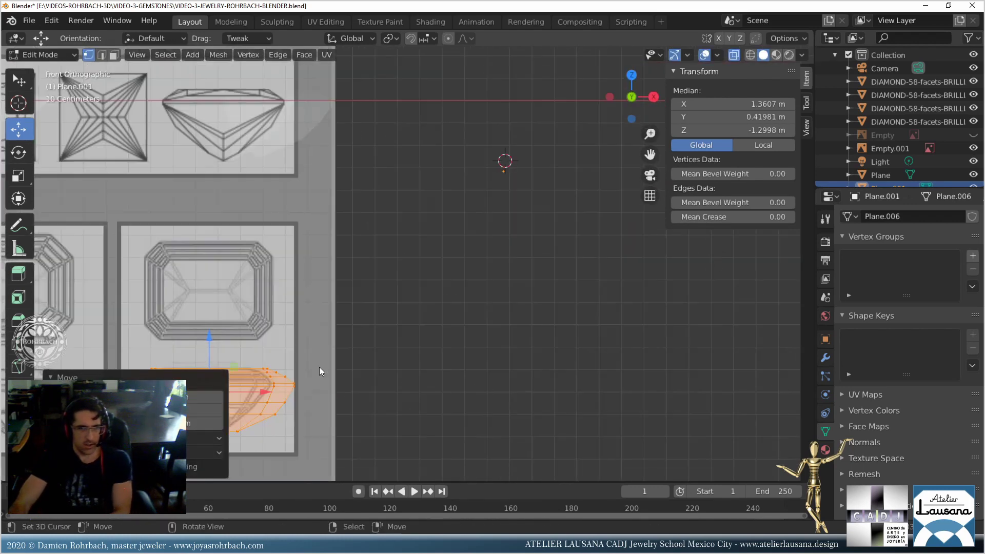
key("KP_Decimal")
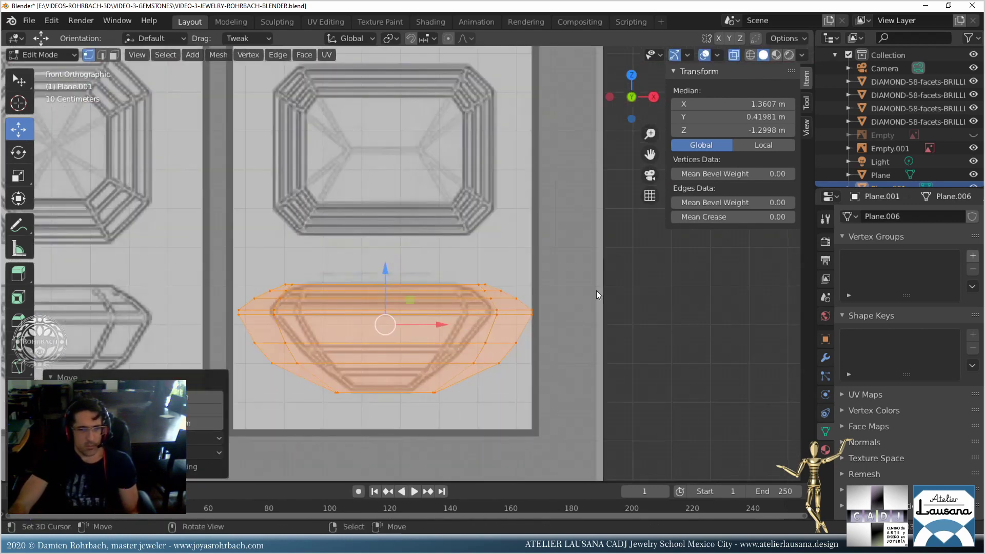
key("s")
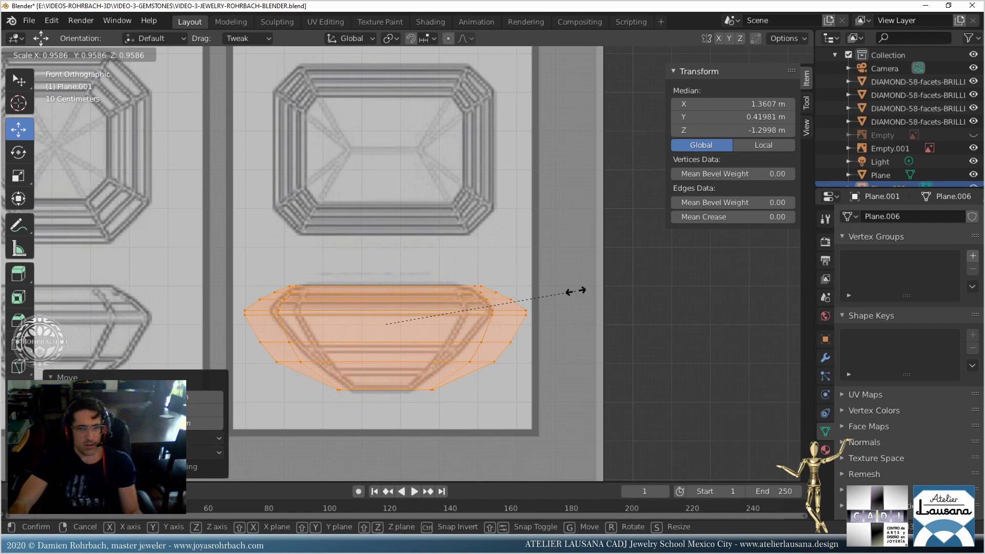
left_click(577, 294)
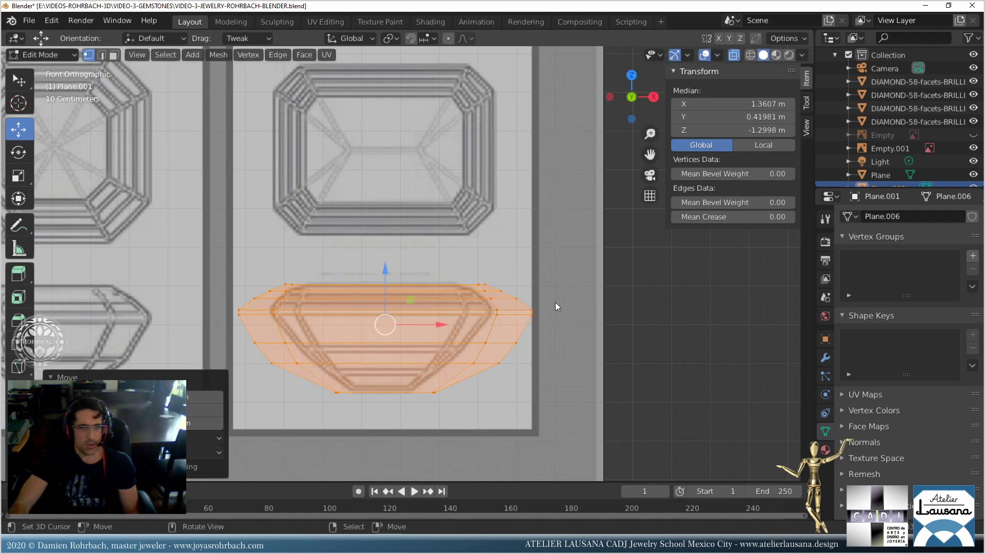
Select the two middle pavilion rings of the rectangular stone in the front view and lower them slightly along Z.
key("alt+a")
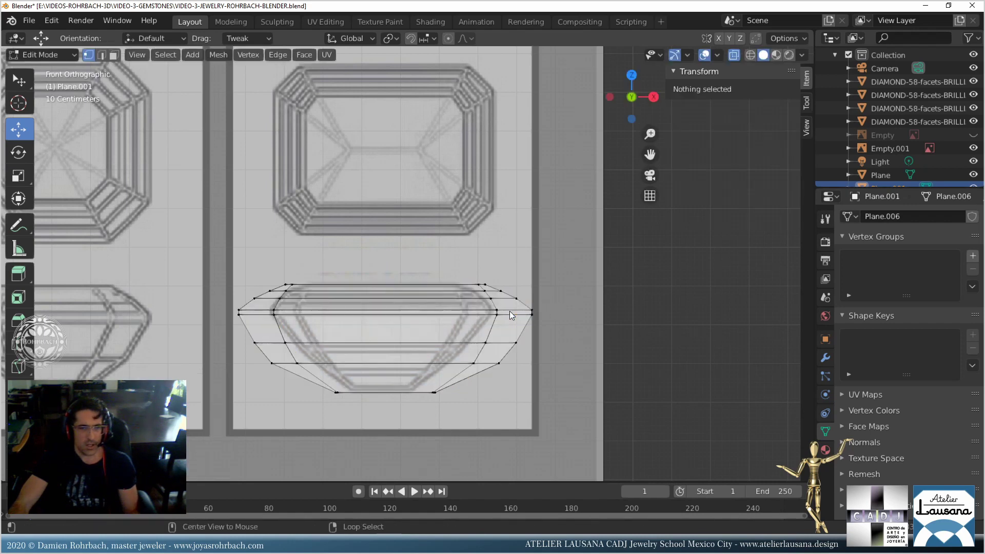
key("b")
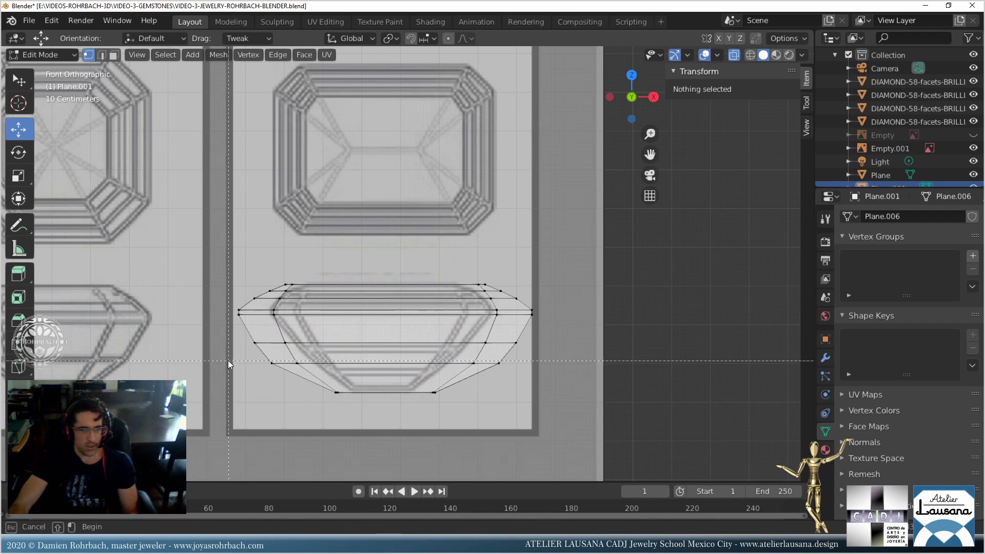
left_click_drag(446, 356, 546, 371)
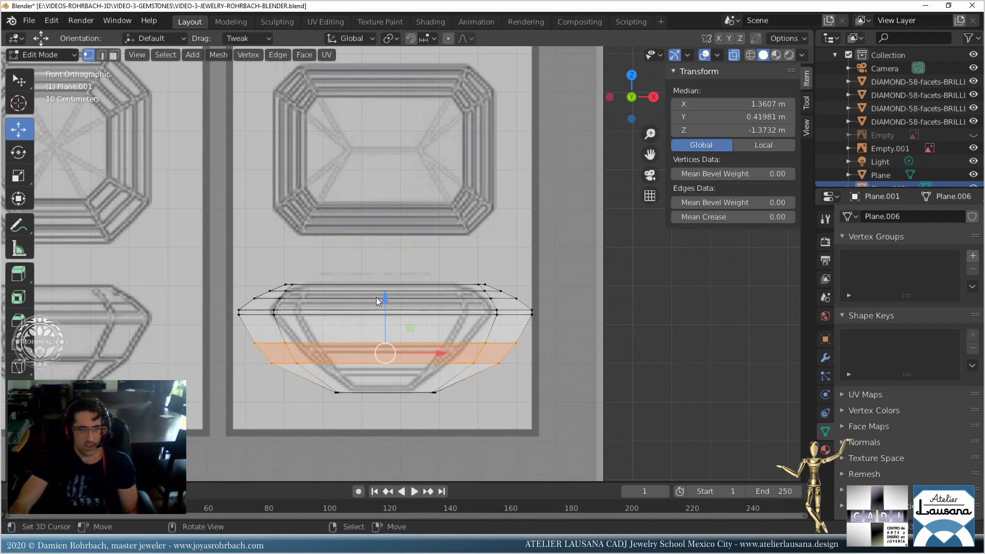
left_click_drag(376, 297, 398, 304)
Select only the lower of the two middle pavilion rings, lower it to about Z -1.418 m and scale it to about 0.92.
left_click(253, 362)
key("b")
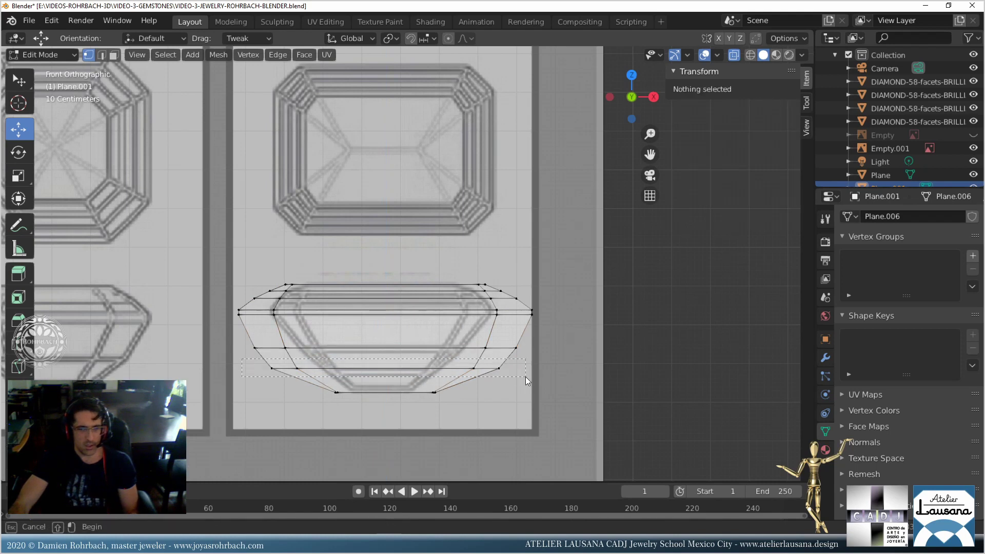
left_click_drag(525, 376, 525, 377)
left_click_drag(385, 320, 384, 322)
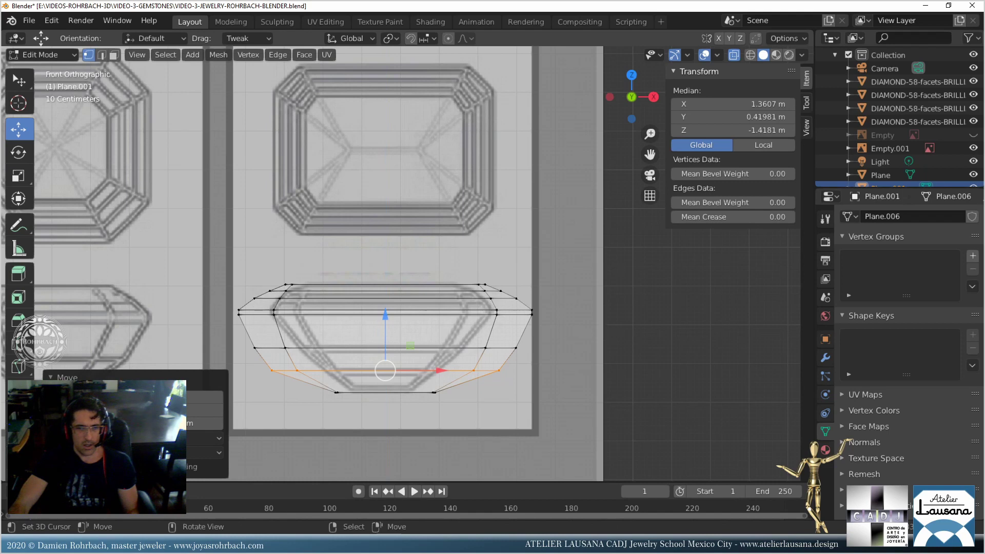
key("s")
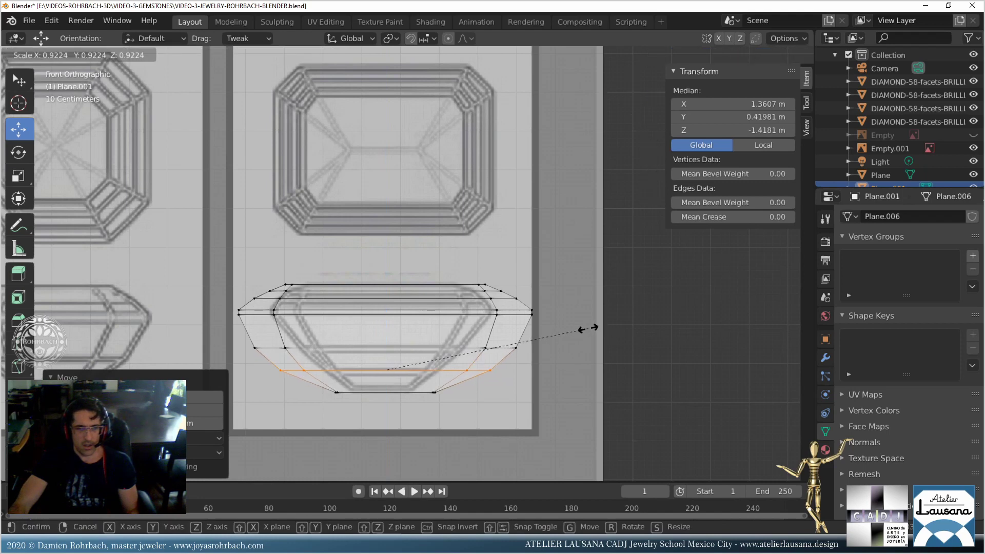
left_click(587, 327)
Return to Object Mode and set the rectangular stone's origin to its geometry.
key("KP_7")
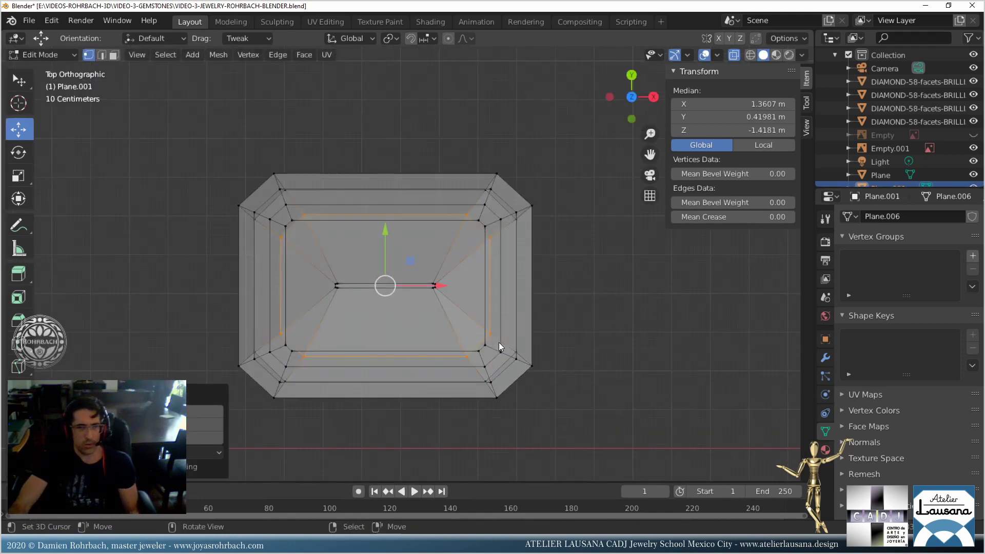
middle_click_drag(499, 342, 272, 174)
key("Tab")
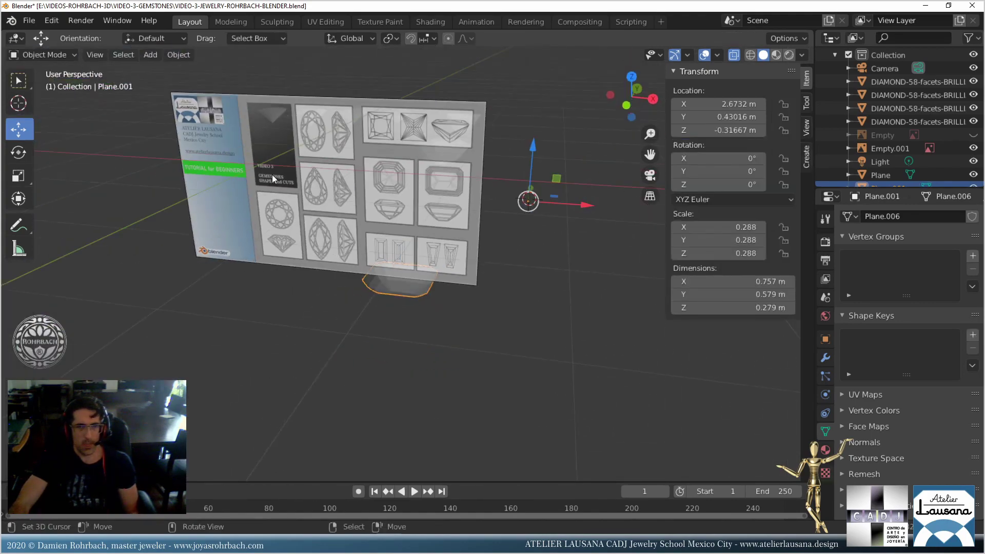
left_click(194, 57)
mouse_move(215, 82)
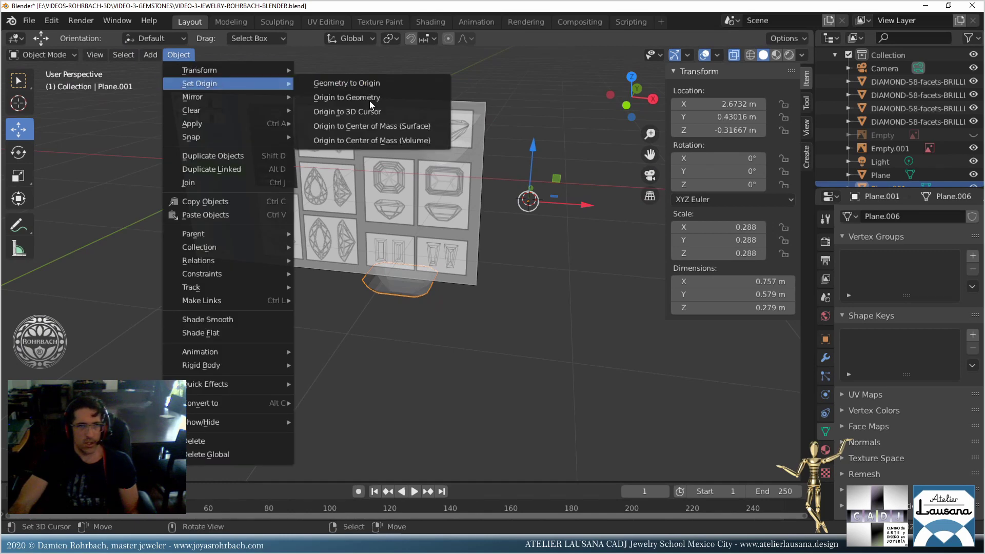
left_click(369, 99)
Rotate the rectangular stone to exactly 90° about Z in the top view.
scroll(412, 256, "down", 3)
key("KP_7")
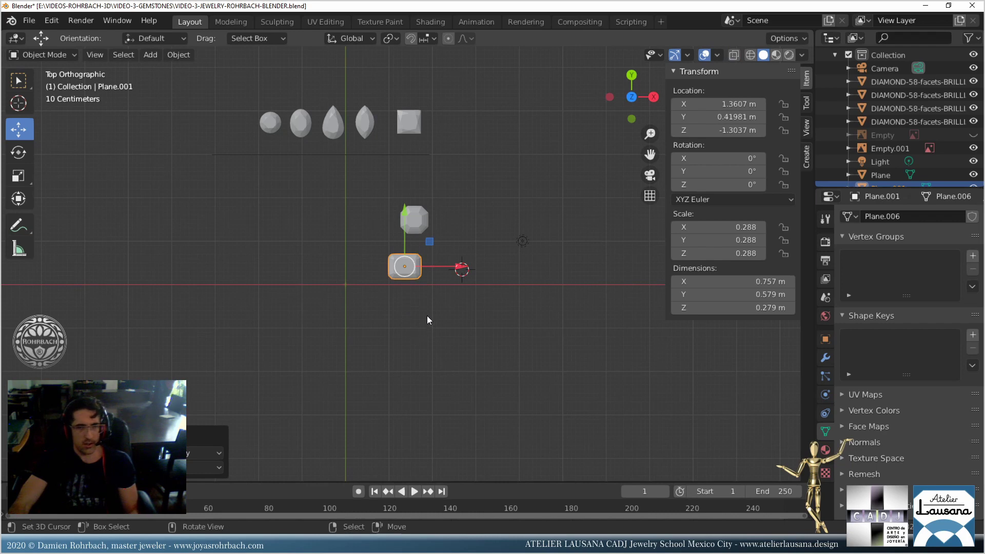
key("r")
left_click(358, 181)
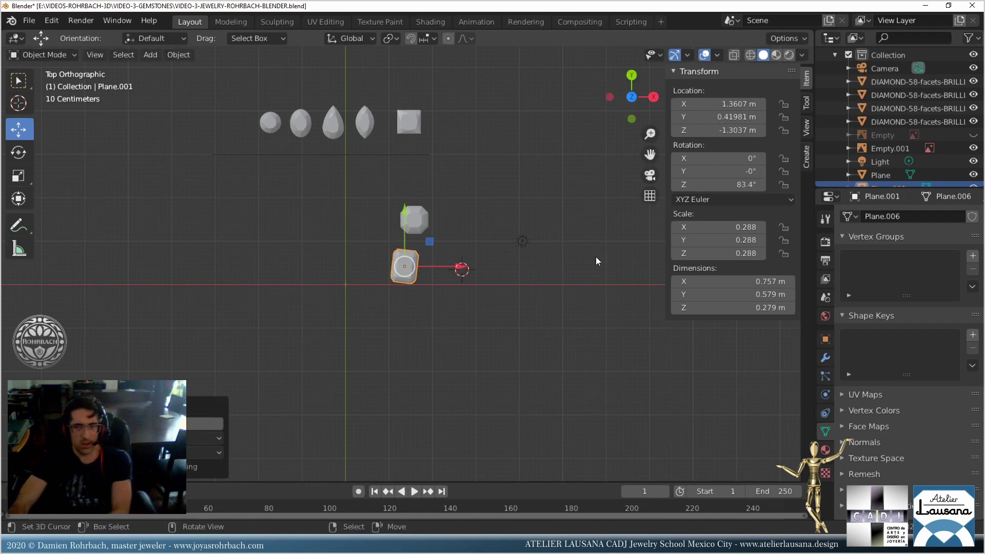
left_click(721, 185)
type("90")
key("Return")
Move the rectangular stone beside the octagonal one, to about X 2.412 m and Y 1.542 m, and save the file.
key("g")
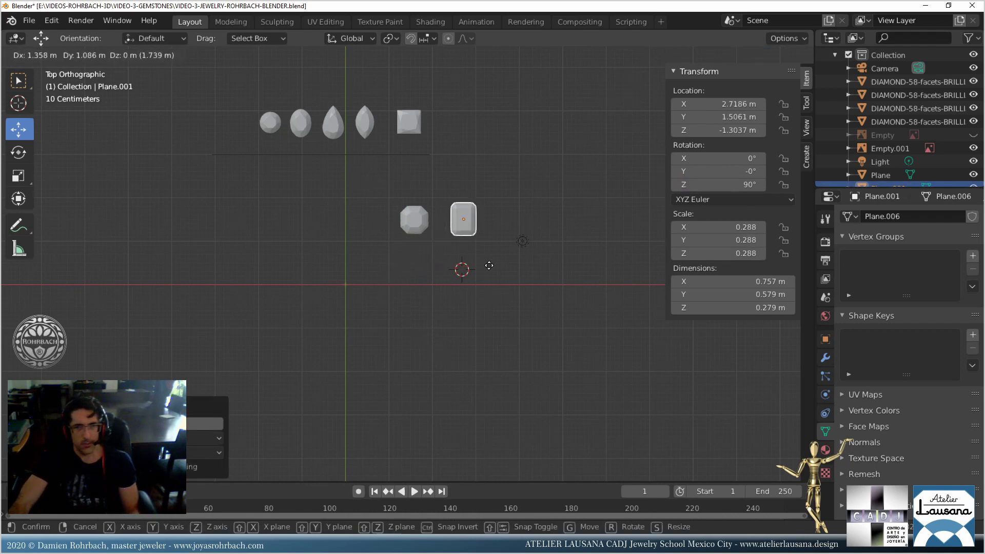
left_click(476, 266)
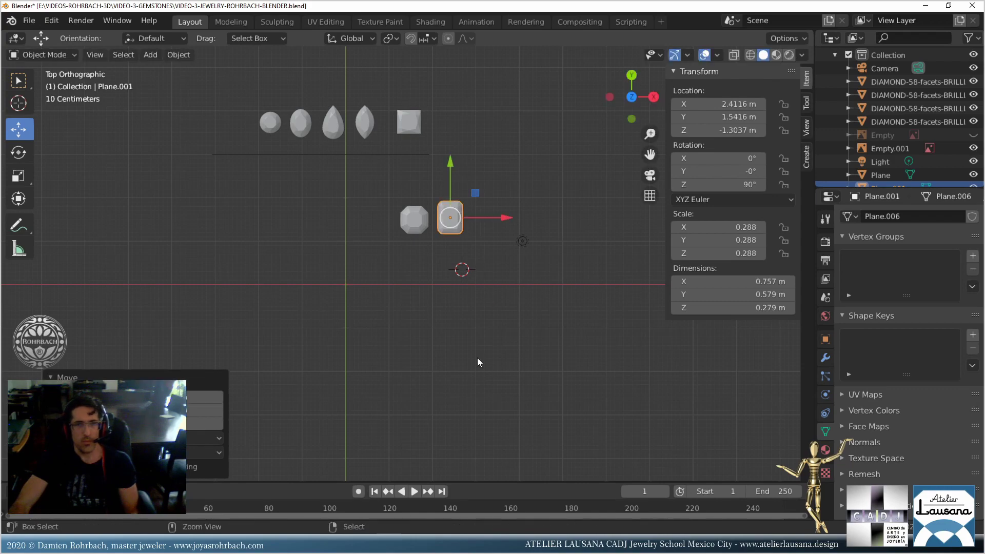
key("ctrl+s")
Set the rectangular stone's Z location to 0 m.
middle_click_drag(477, 358, 443, 233)
left_click(728, 130)
type("0")
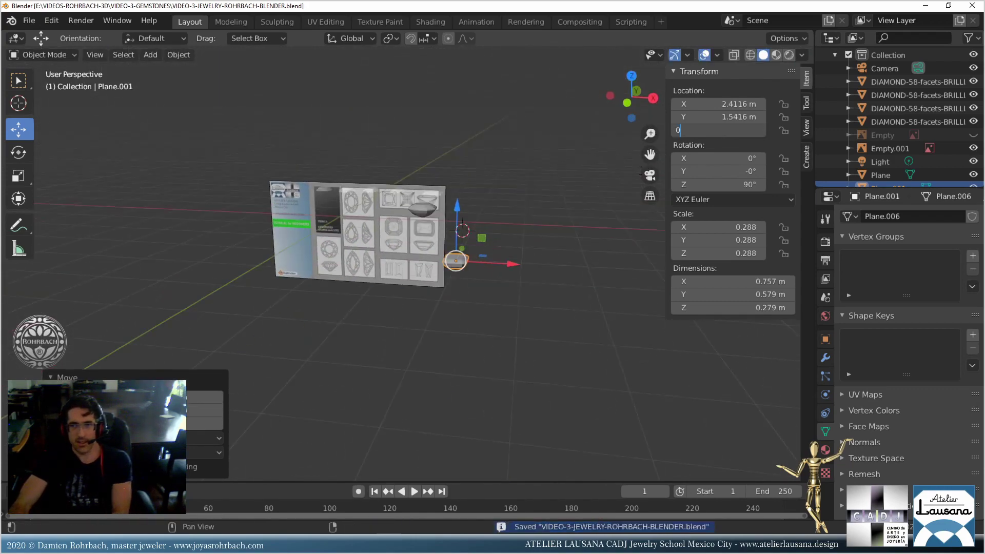
key("Return")
Set the octagonal stone's origin to its geometry, place it at Z 0 m and save the file.
left_click(427, 212)
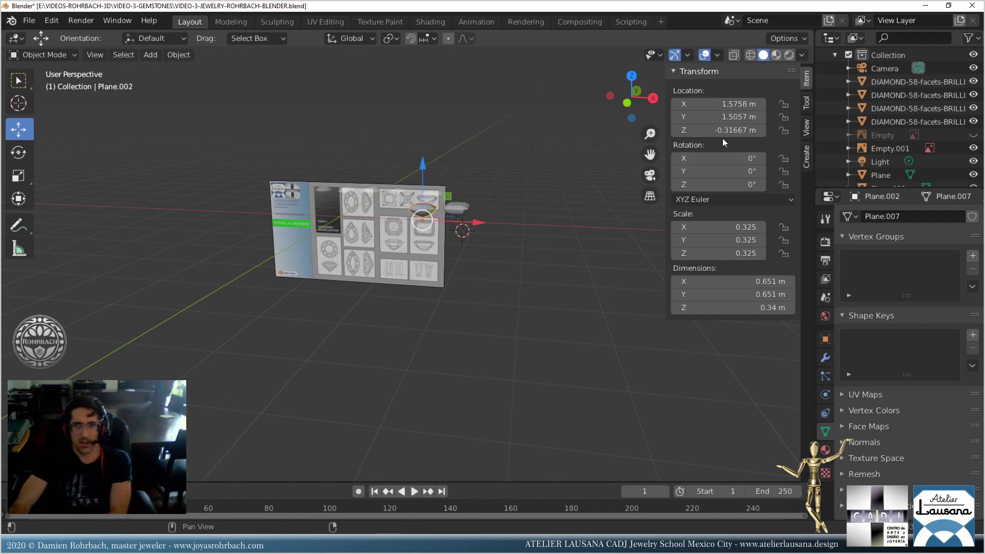
left_click(178, 54)
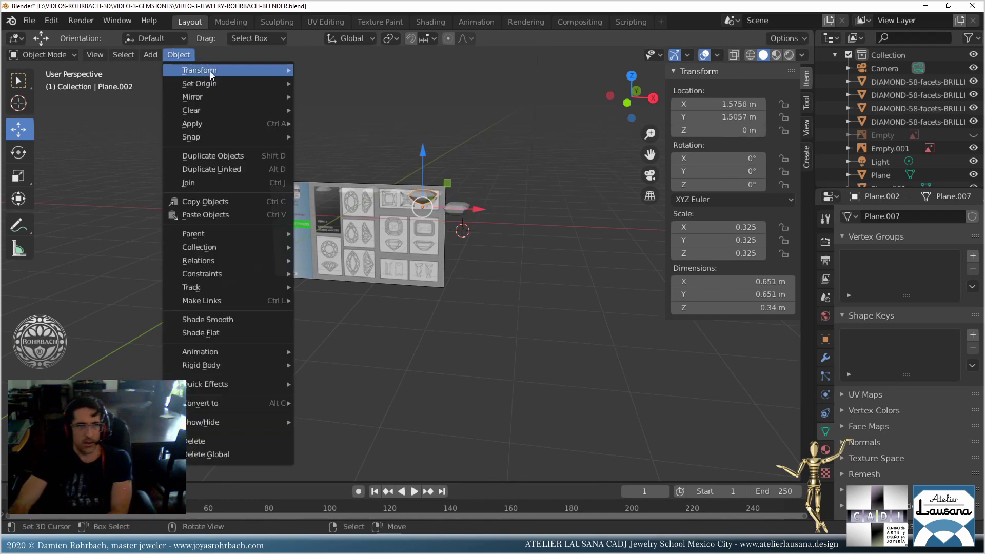
mouse_move(211, 72)
left_click(315, 91)
left_click(704, 131)
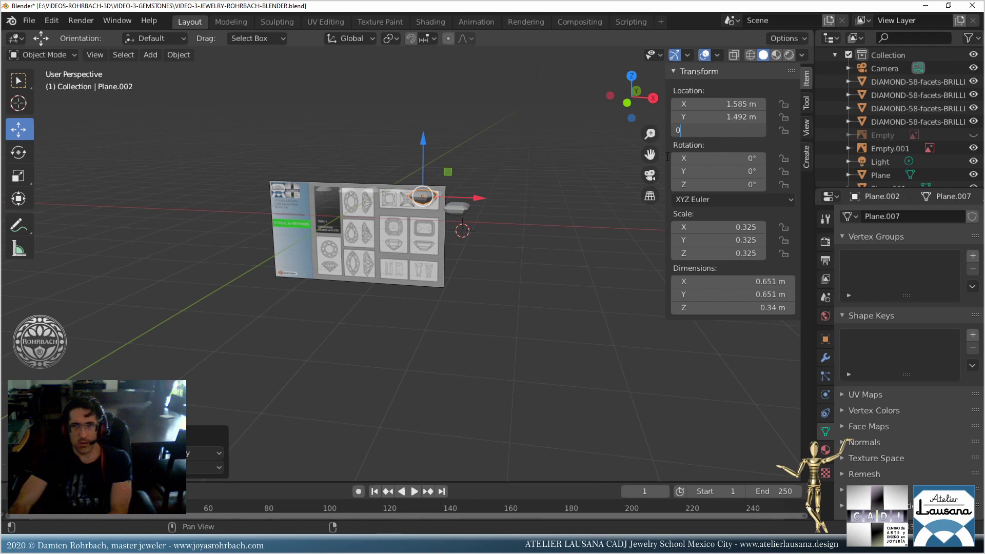
type("0")
key("Return")
key("KP_7")
key("ctrl+s")
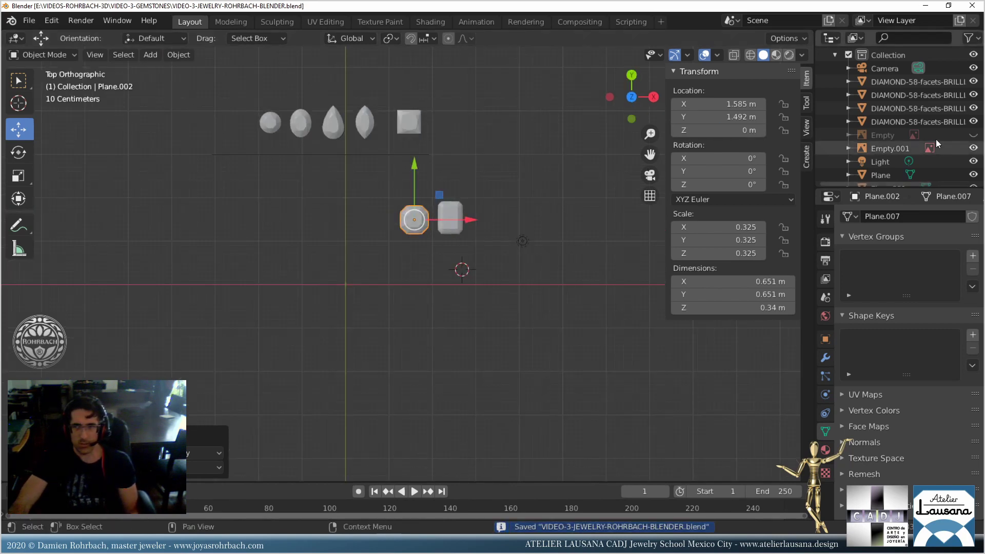
Show the hidden flat reference sheet and add a plane over its baguette drawing, scaled to 0.165.
left_click(973, 135)
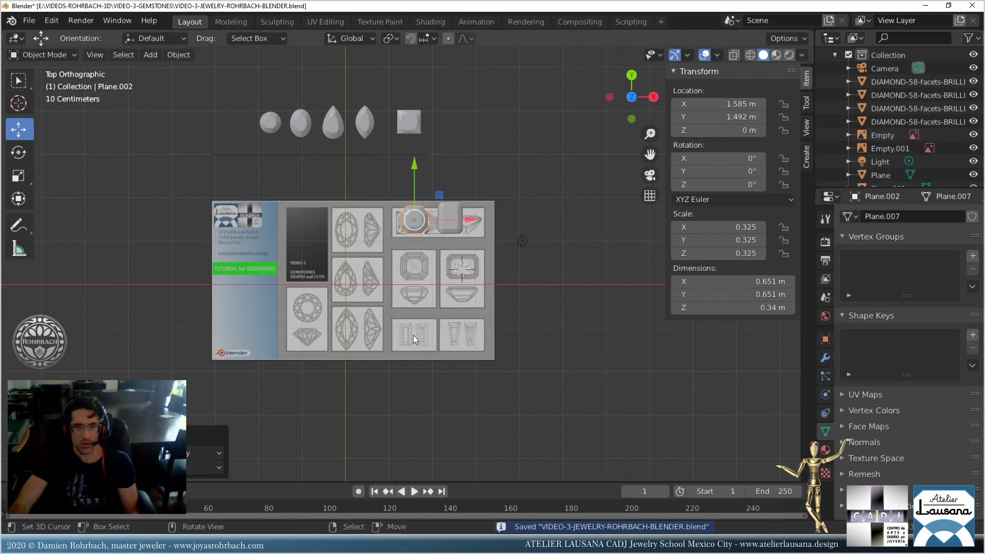
left_click(150, 54)
mouse_move(158, 72)
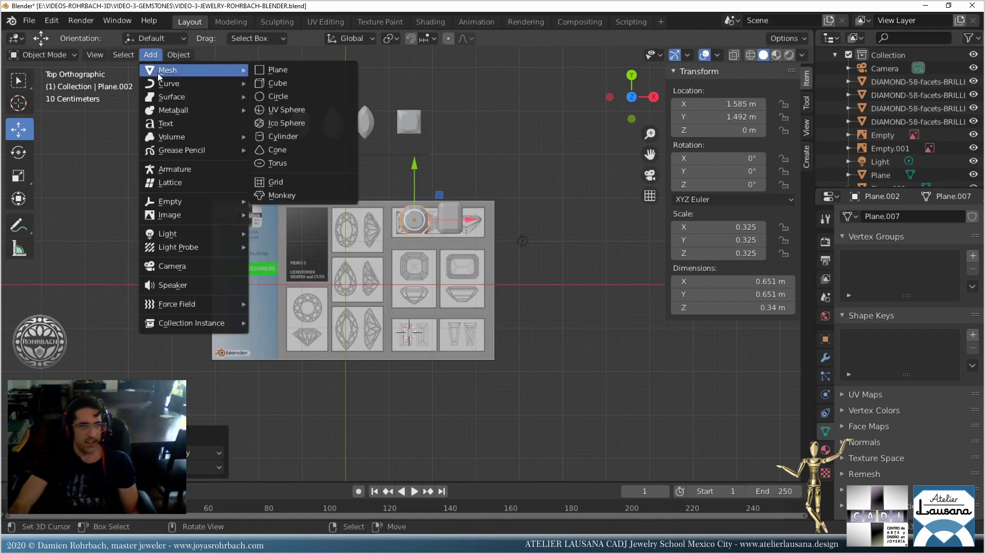
left_click(320, 72)
type("s")
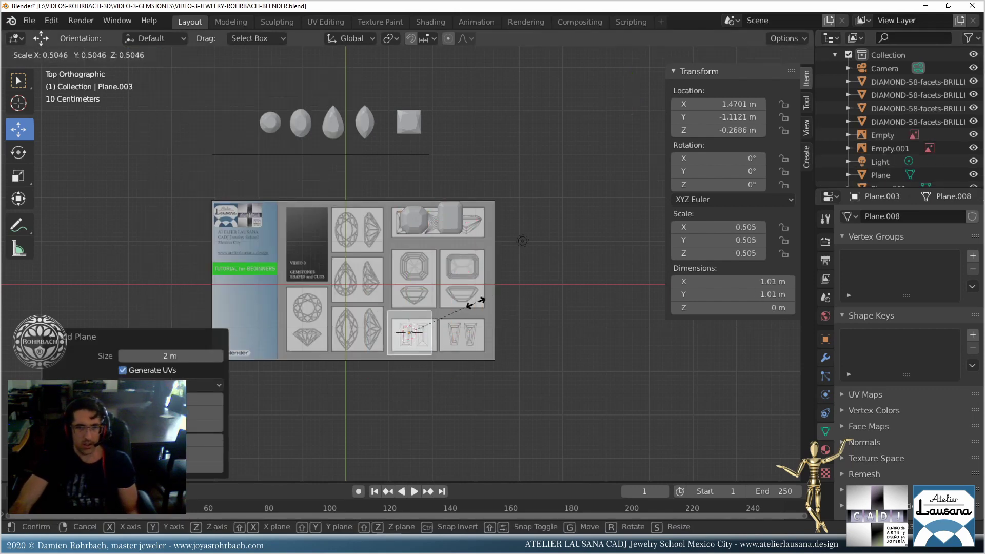
type("0.165")
key("Return")
Scale the new plane down to about 0.132 and move it onto the left baguette view, at about X 1.387 m, Y -1.175 m.
key("KP_3")
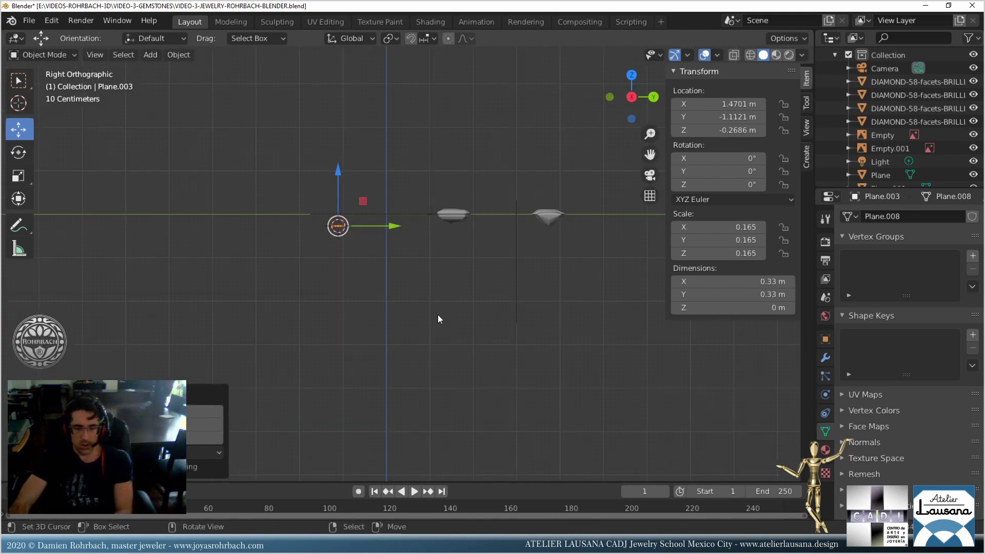
key("KP_7")
key("KP_Decimal")
key("s")
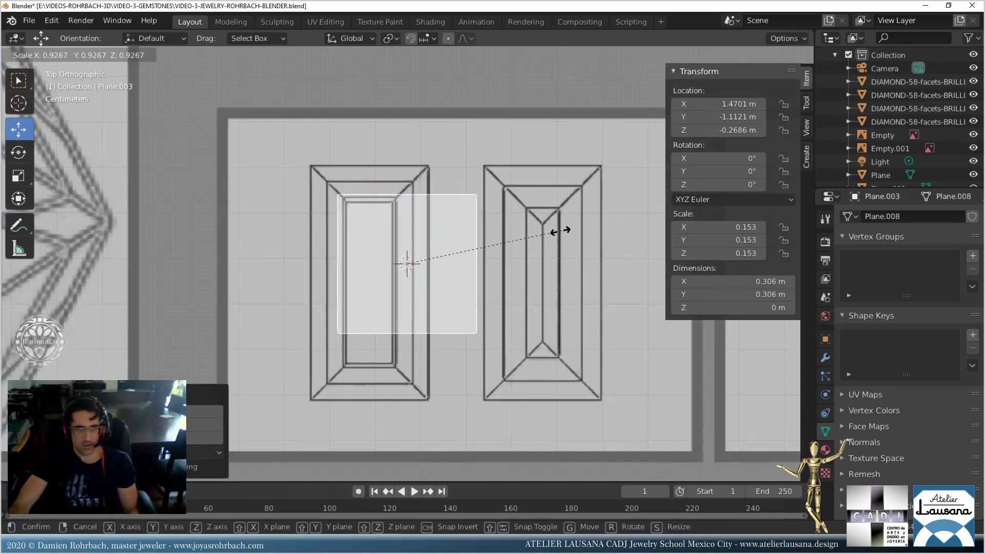
left_click(547, 227)
key("g")
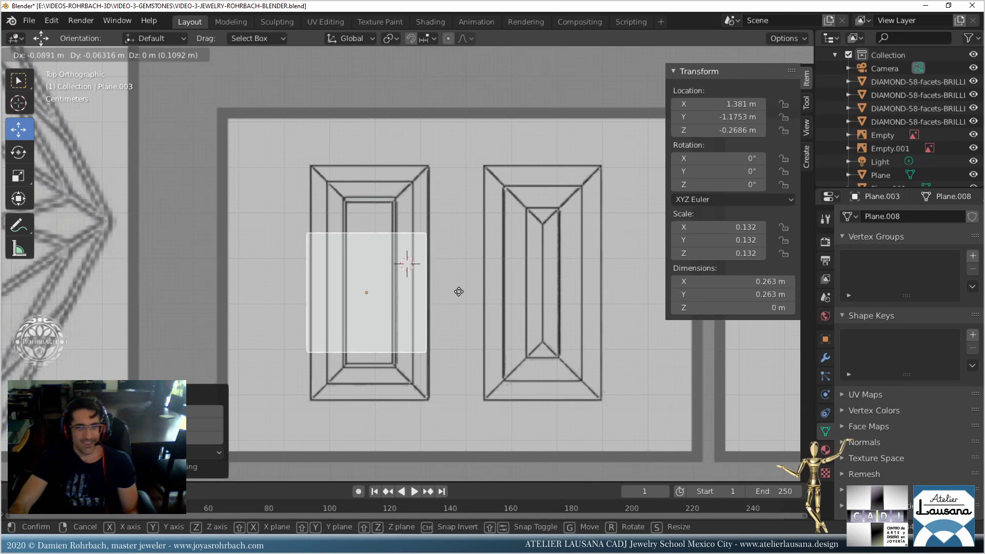
left_click(482, 263)
Fit the plane to the baguette outline, about 0.517 m long along Y and centred at about Y -1.157 m, and save the file.
key("s")
key("y")
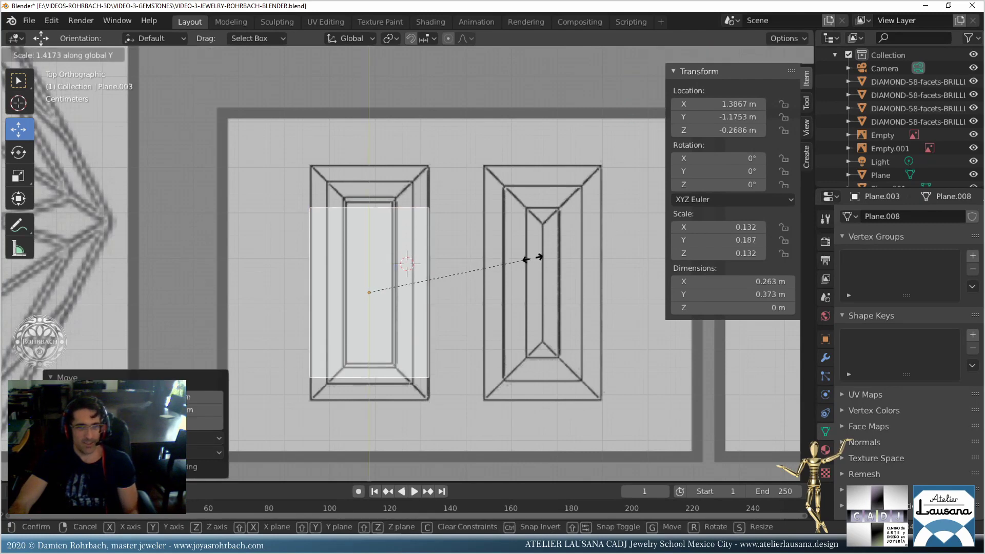
left_click(565, 269)
left_click_drag(372, 233, 370, 229)
key("s")
key("y")
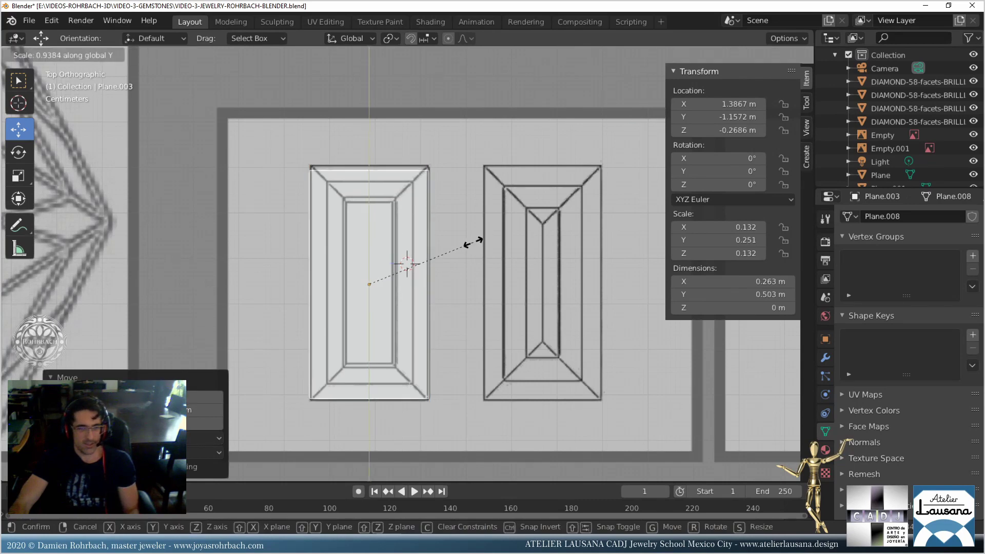
left_click(476, 242)
key("ctrl+s")
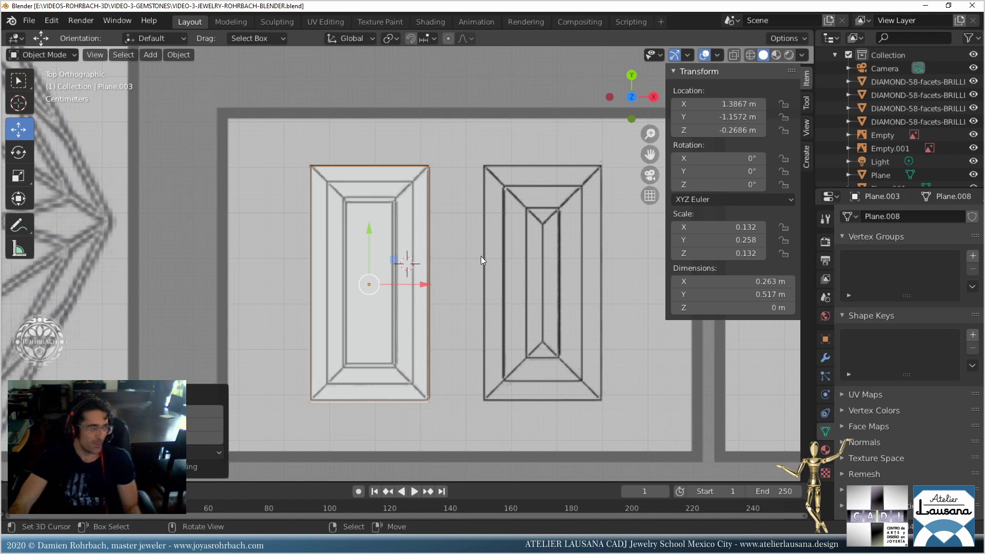
Inset the rectangular plane's face, stretch it about 1.18 along Y to the reference's first inner rectangle, and raise it to about Z -0.2365 m.
key("Tab")
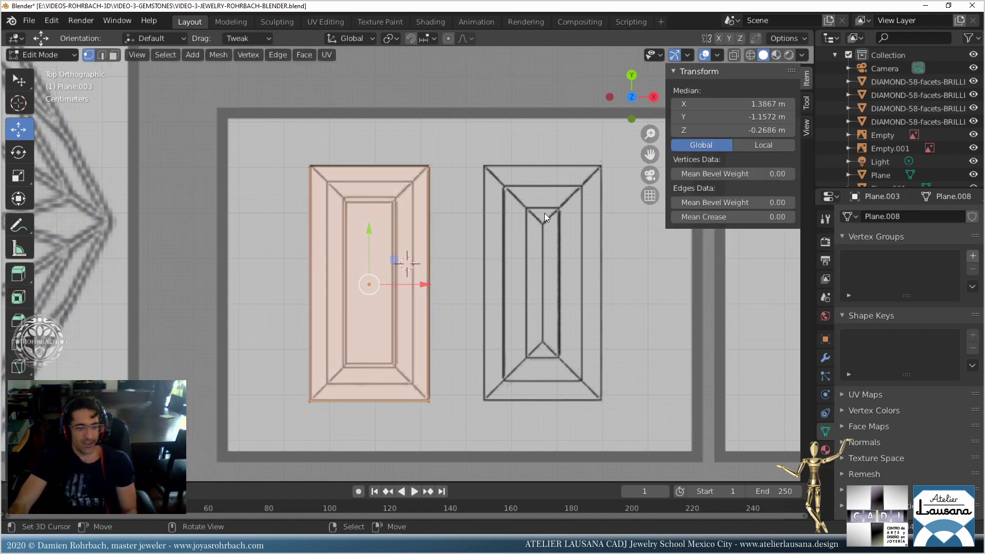
key("i")
left_click(507, 217)
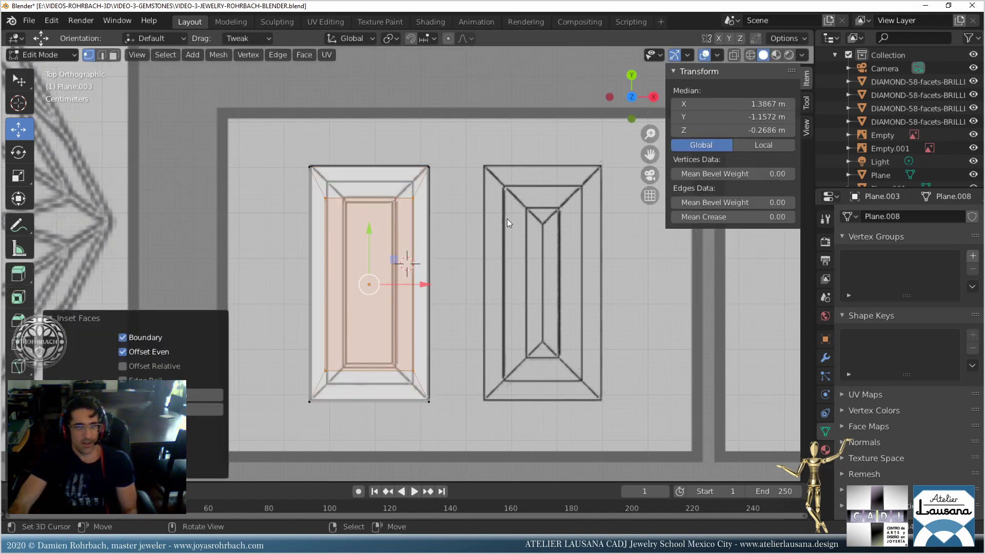
key("s")
key("y")
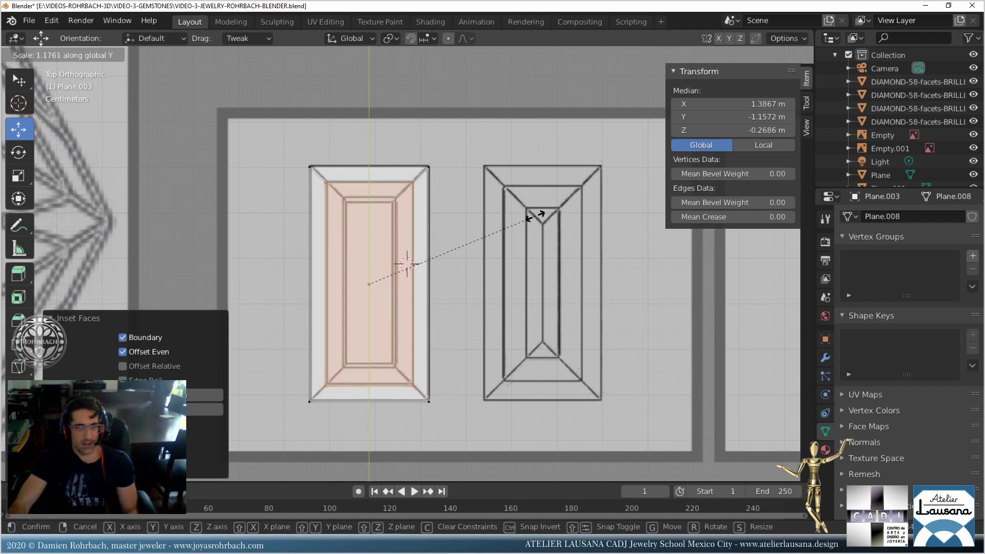
left_click(534, 216)
middle_click_drag(535, 217, 393, 214)
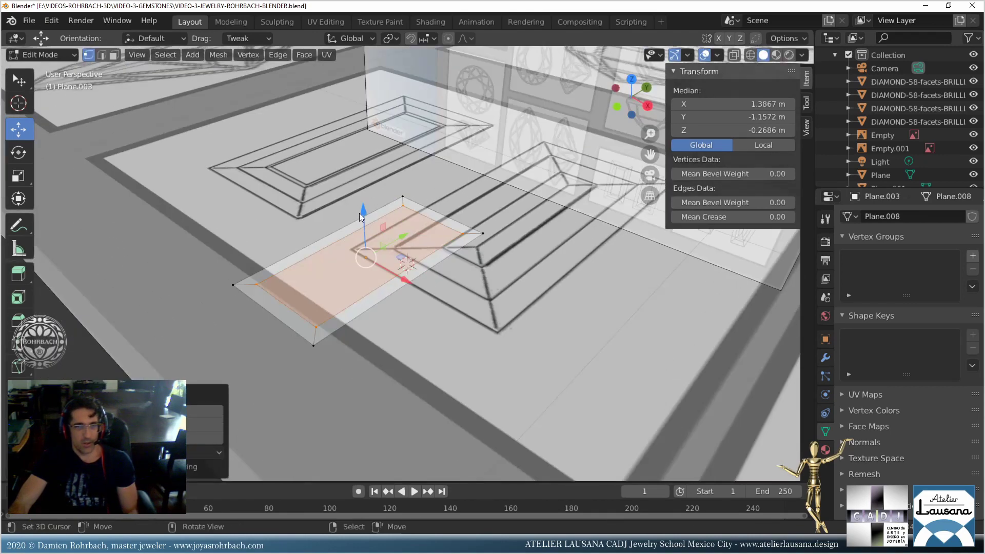
left_click_drag(360, 214, 356, 202)
Inset the raised face again, stretch it about 1.21 along Y to the table outline, and raise it to about Z -0.2204 m.
key("KP_7")
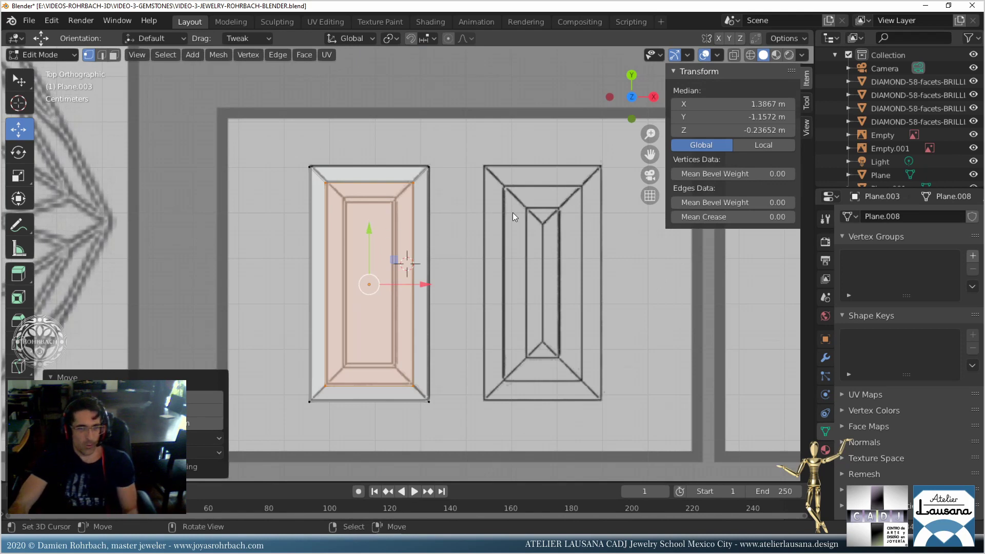
key("i")
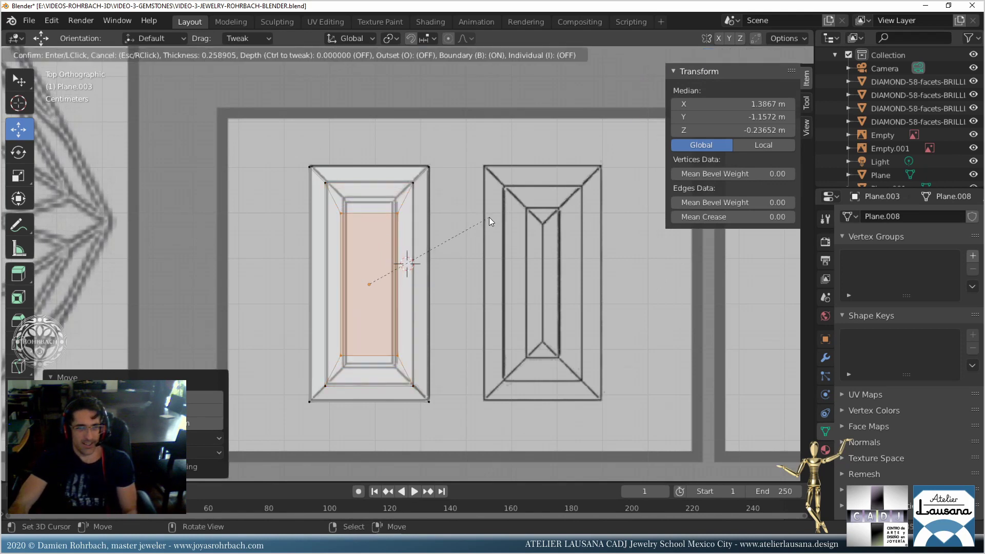
left_click(490, 218)
key("s")
key("y")
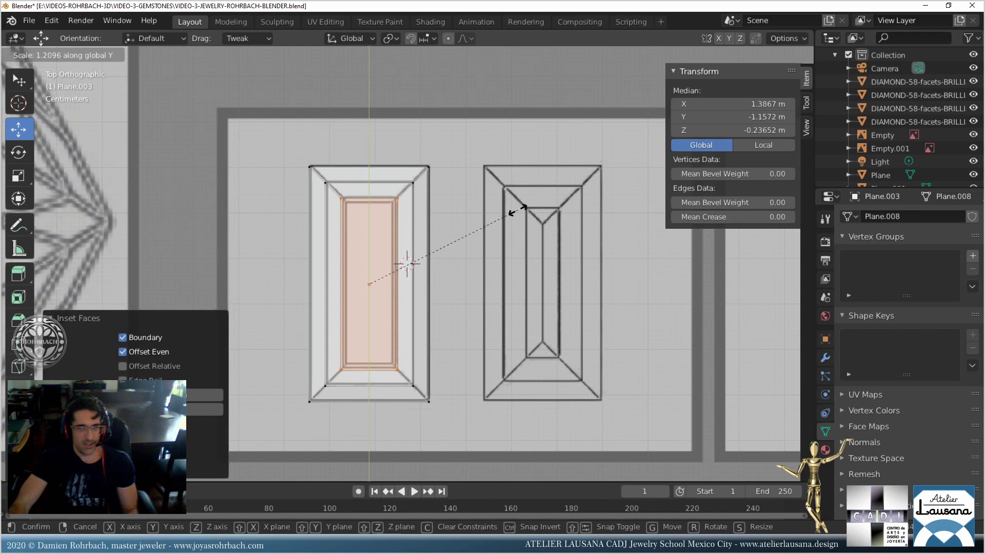
left_click(518, 211)
middle_click_drag(517, 211, 386, 192)
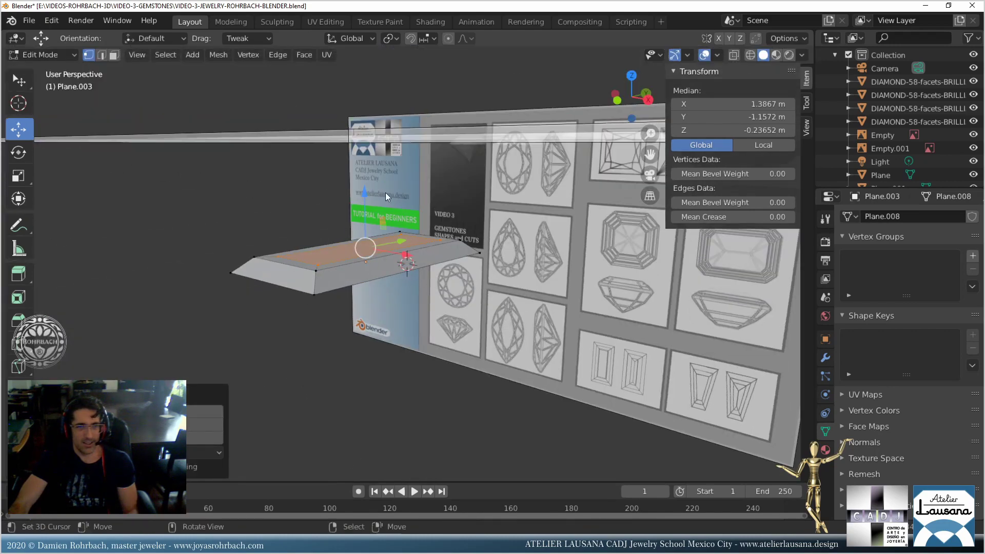
left_click_drag(364, 193, 364, 186)
Add a thin inset inside the top face and stretch it slightly along Y to match the reference's innermost rectangle.
key("KP_7")
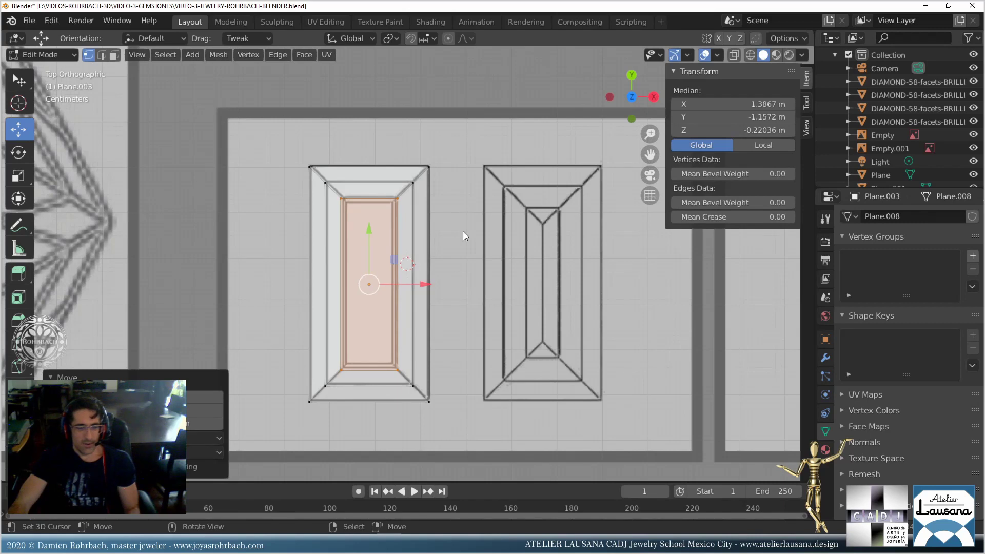
key("i")
left_click(459, 232)
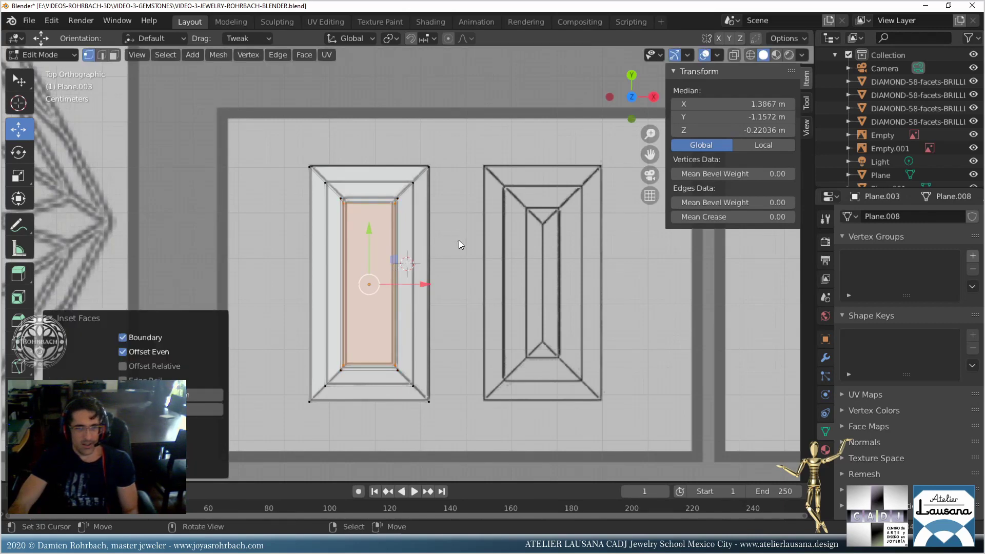
key("s")
key("y")
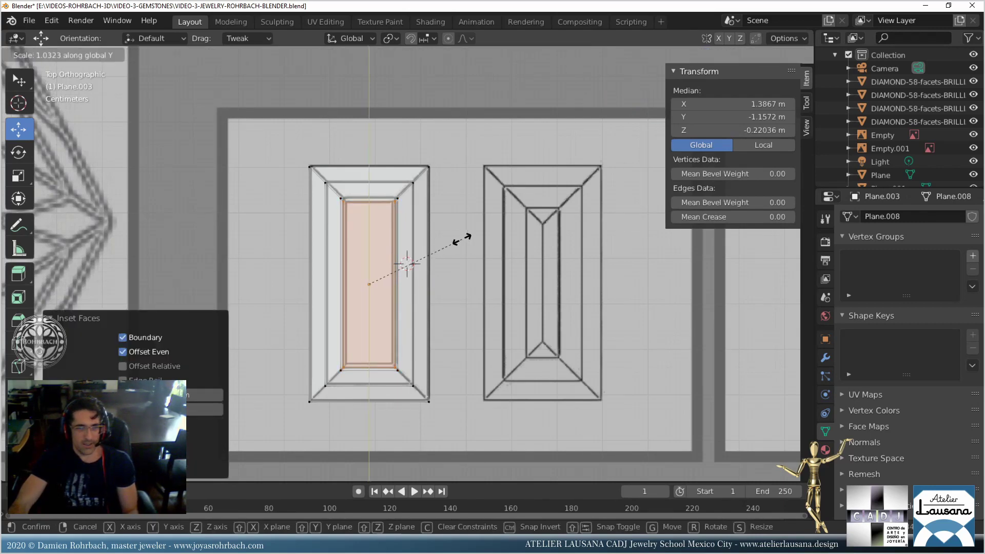
left_click(446, 254)
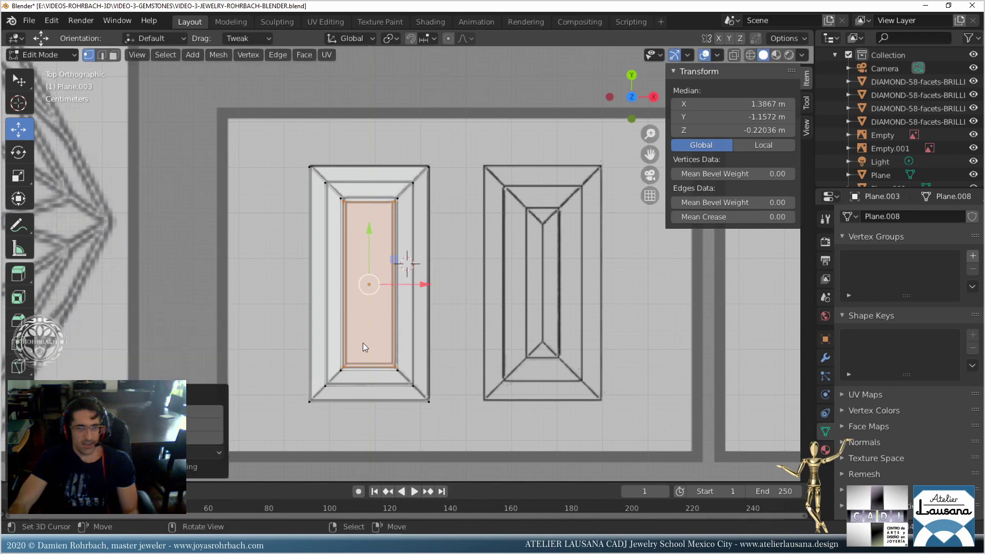
Raise the innermost face slightly to about Z -0.2188 m, adjusting its height in the side view.
middle_click_drag(362, 343, 335, 297)
key("g")
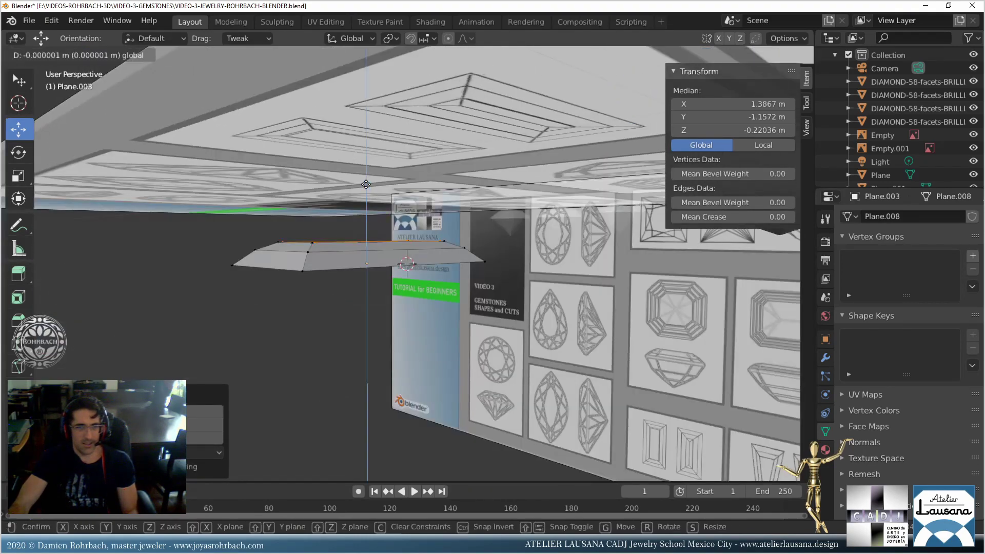
key("z")
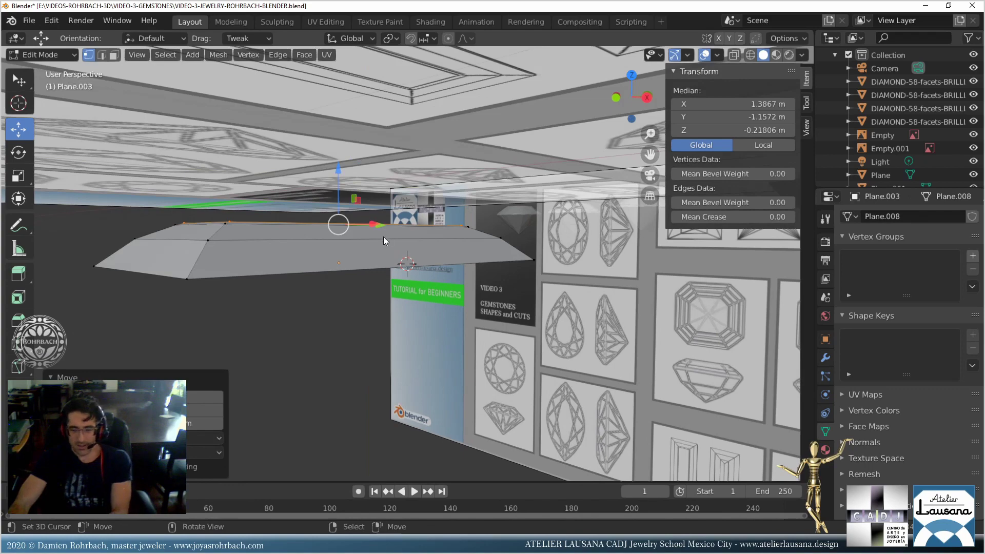
key("KP_3")
scroll(346, 179, "up", 2)
left_click_drag(348, 139, 356, 140)
scroll(392, 264, "down", 8)
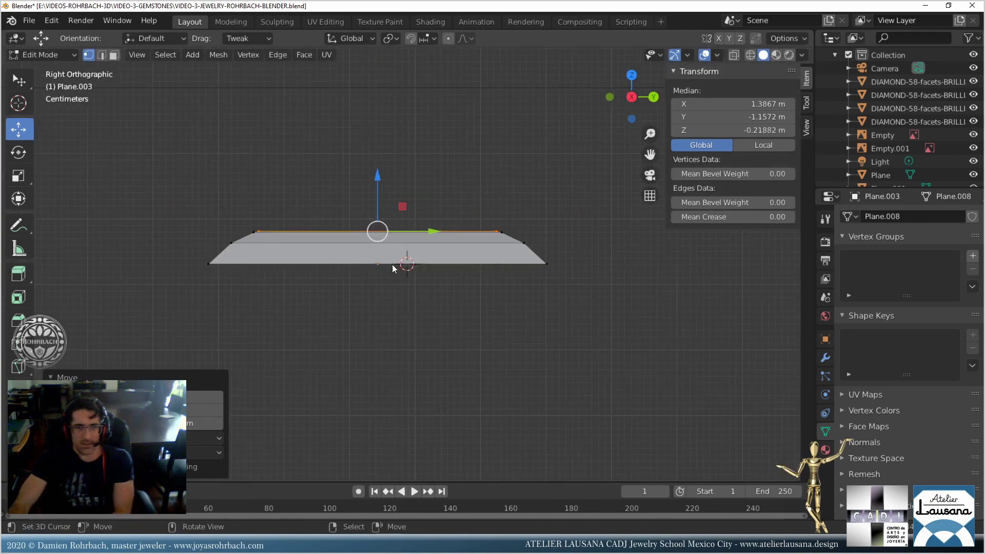
Select the base outline's four corner vertices and extrude them down to about Z -0.2799 m to form the girdle.
middle_click_drag(392, 263, 408, 278)
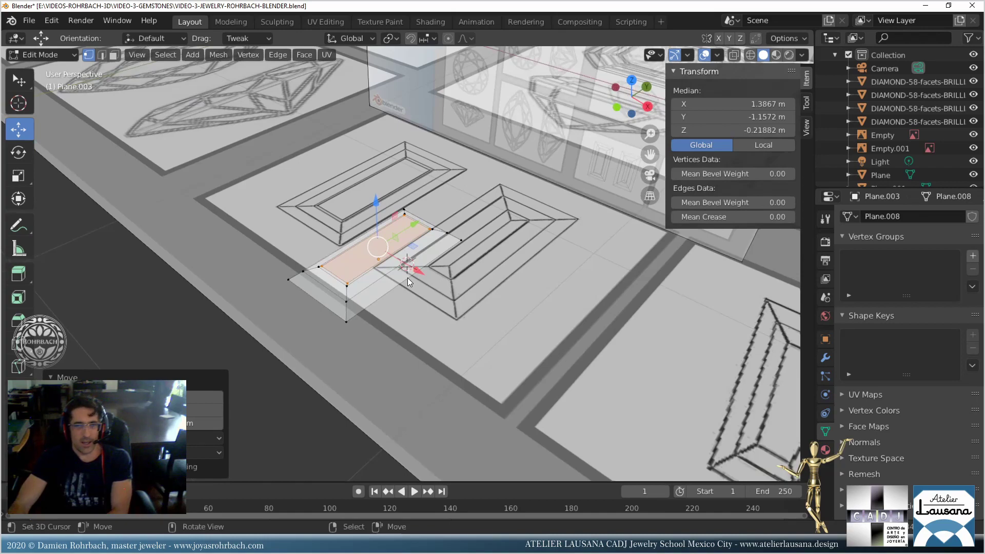
key("KP_7")
left_click(343, 196)
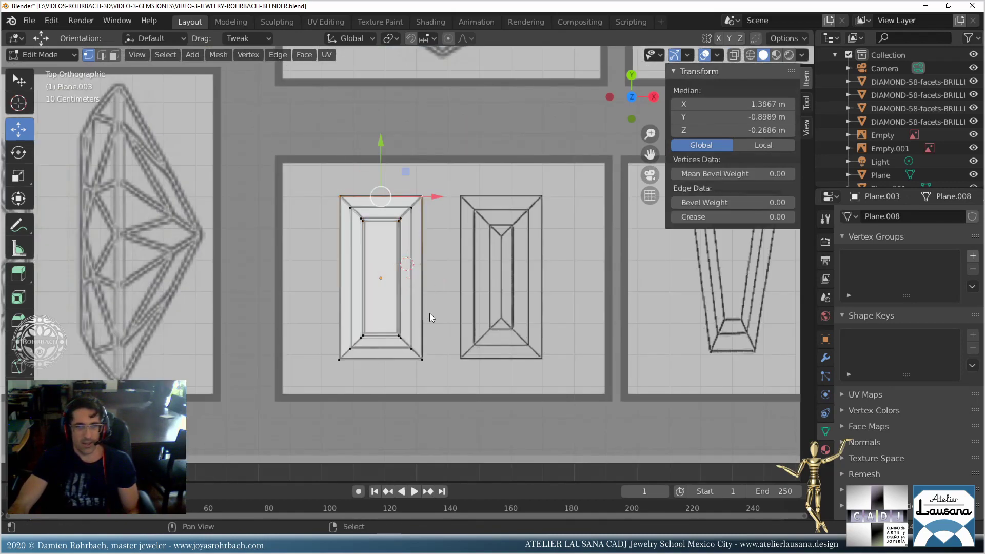
left_click(423, 362, "shift")
right_click(341, 358, "shift")
middle_click_drag(343, 356, 377, 281)
key("g")
key("e")
key("z")
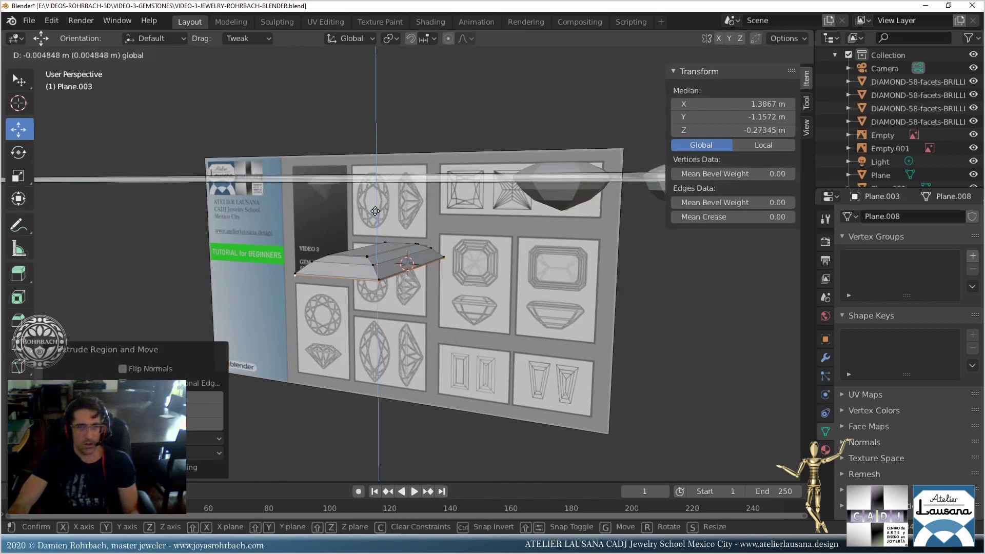
left_click(378, 218)
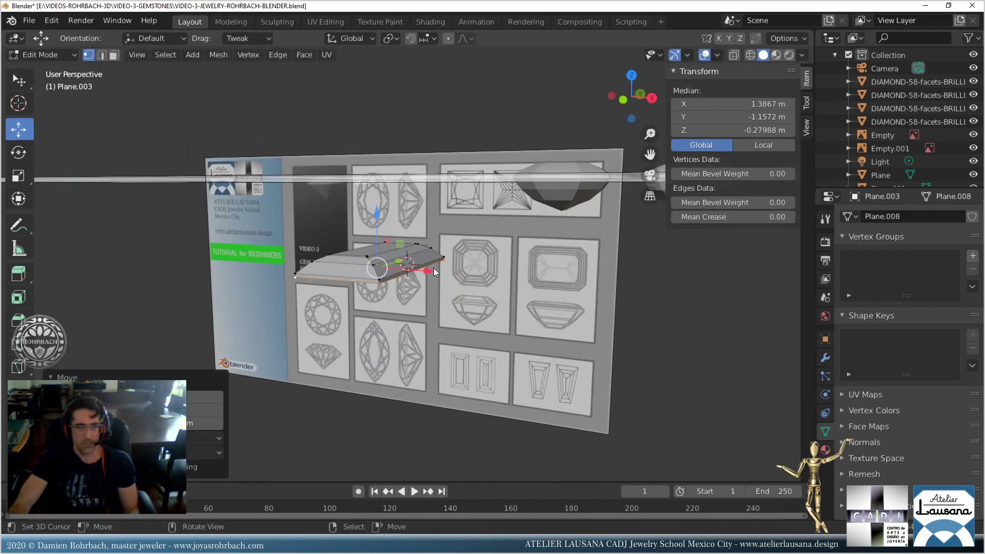
Extrude the girdle's lower outline in place, scale it inward, and stretch it about 1.25 along Y for the first pavilion outline.
key("KP_7")
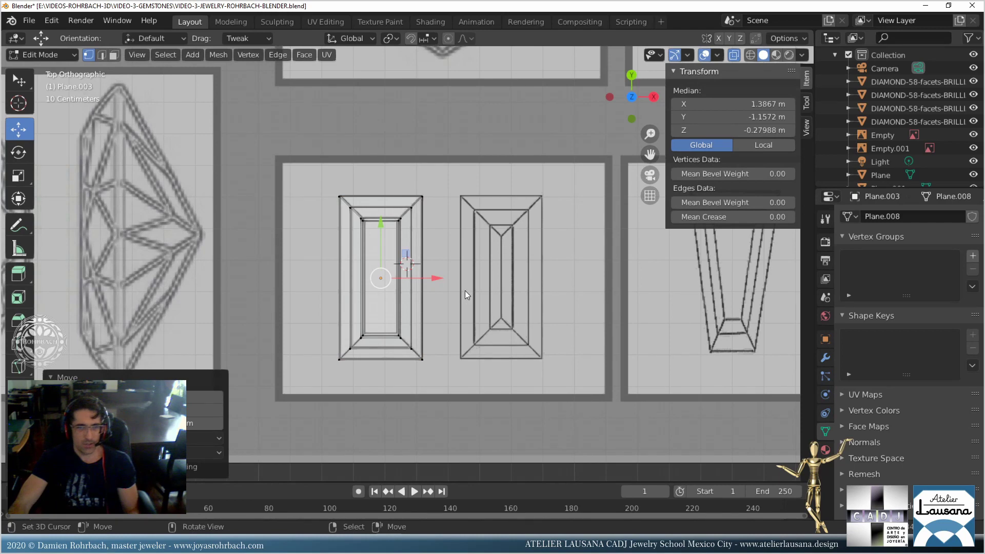
scroll(465, 290, "up", 1)
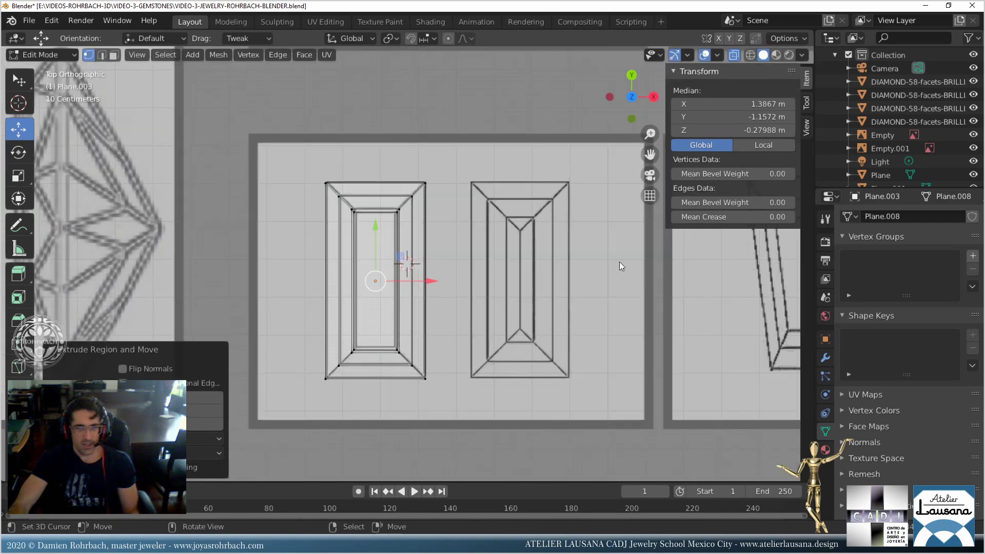
key("s")
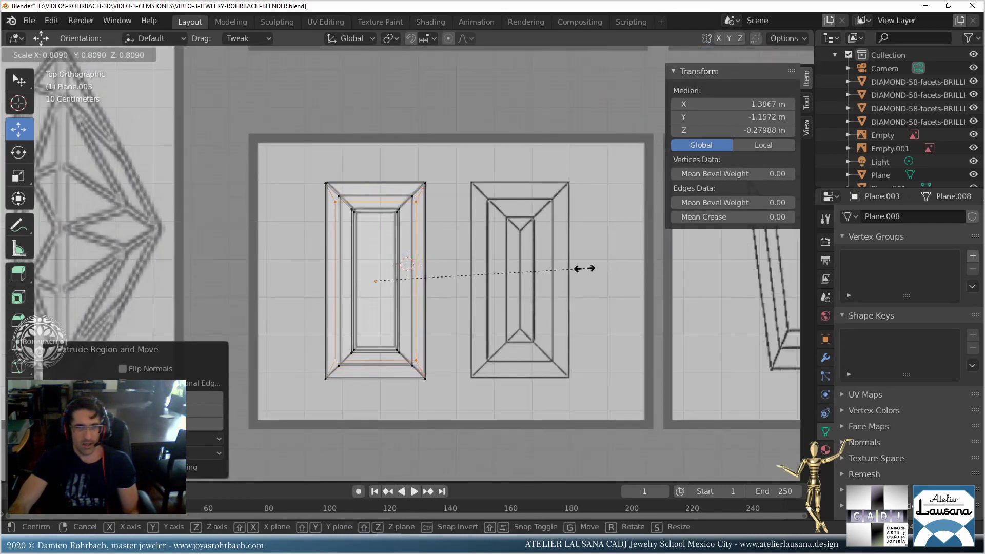
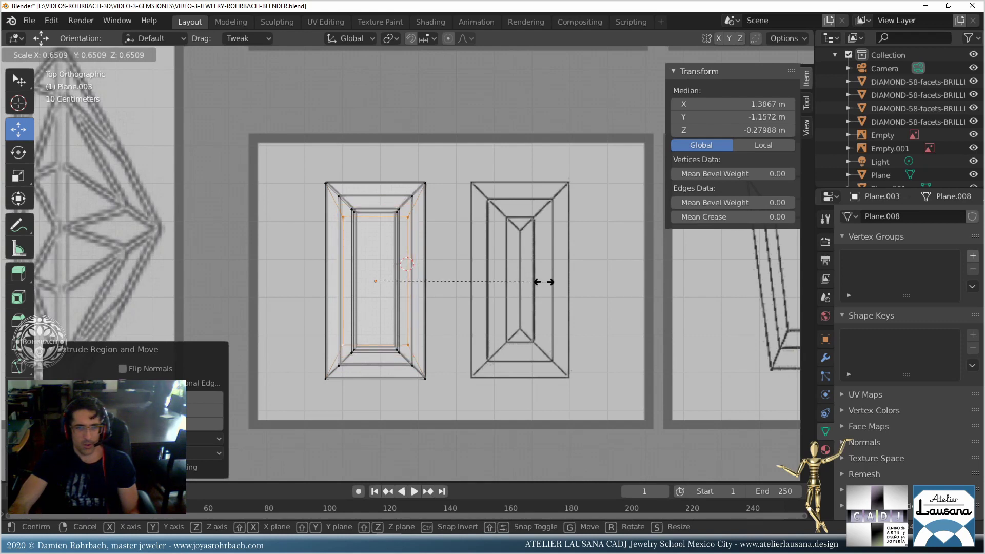
key("y")
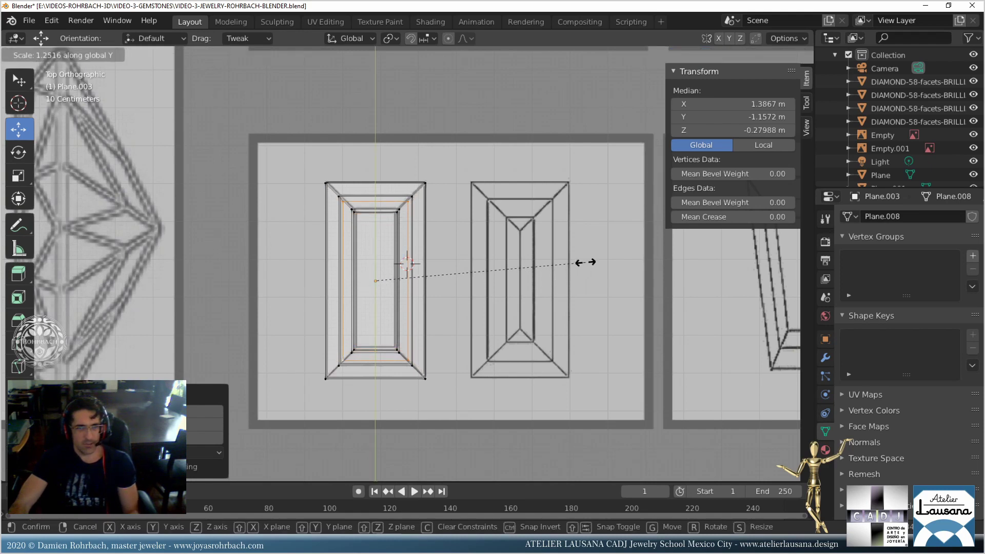
left_click(585, 263)
key("s")
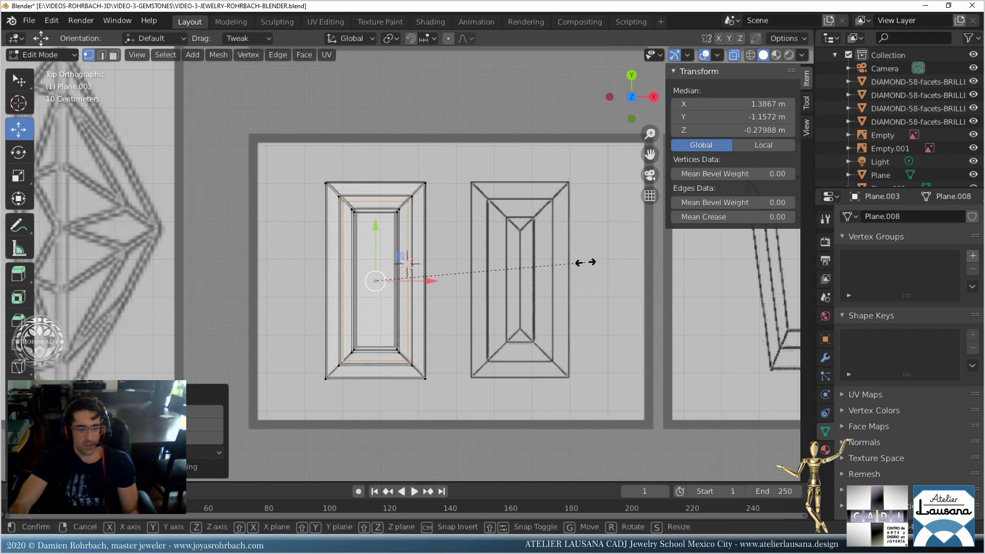
right_click(585, 262)
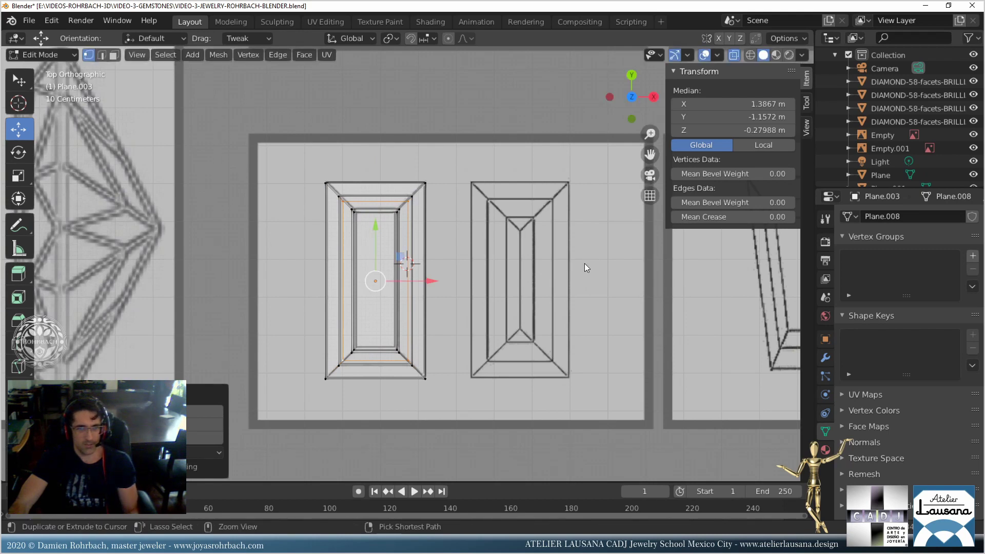
Save the file and extrude a second, smaller pavilion outline inward, stretching it about 1.78 along Y.
key("ctrl+s")
key("e")
right_click(585, 264)
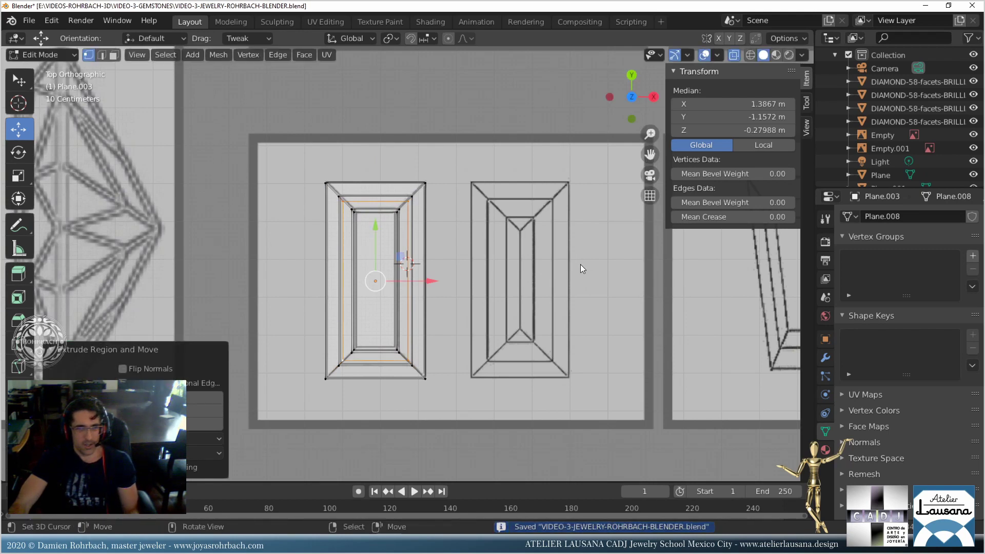
key("s")
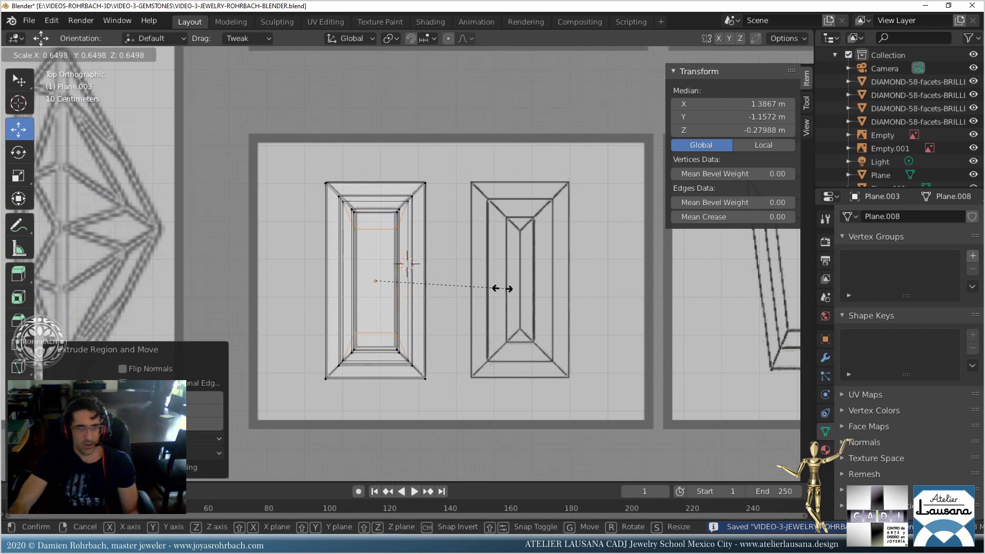
key("y")
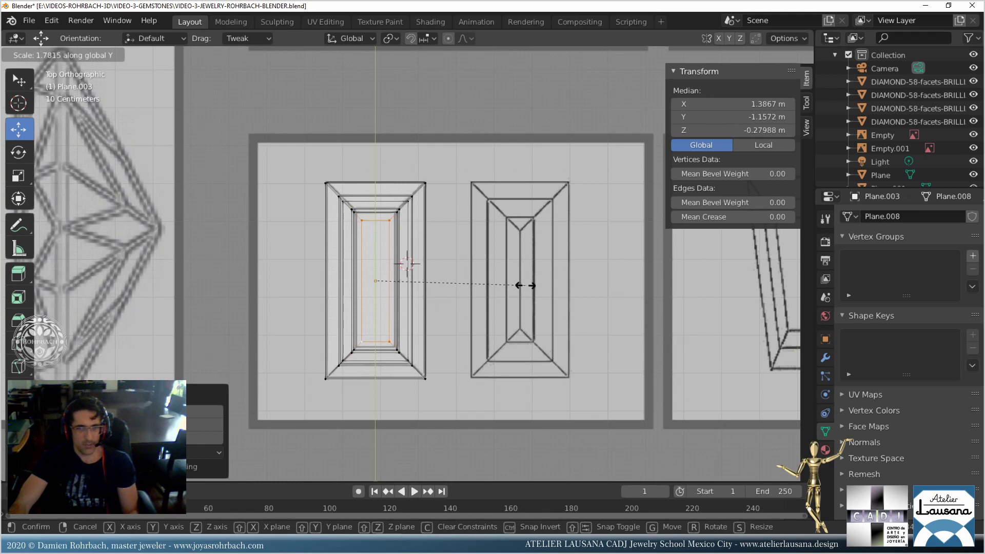
left_click(526, 284)
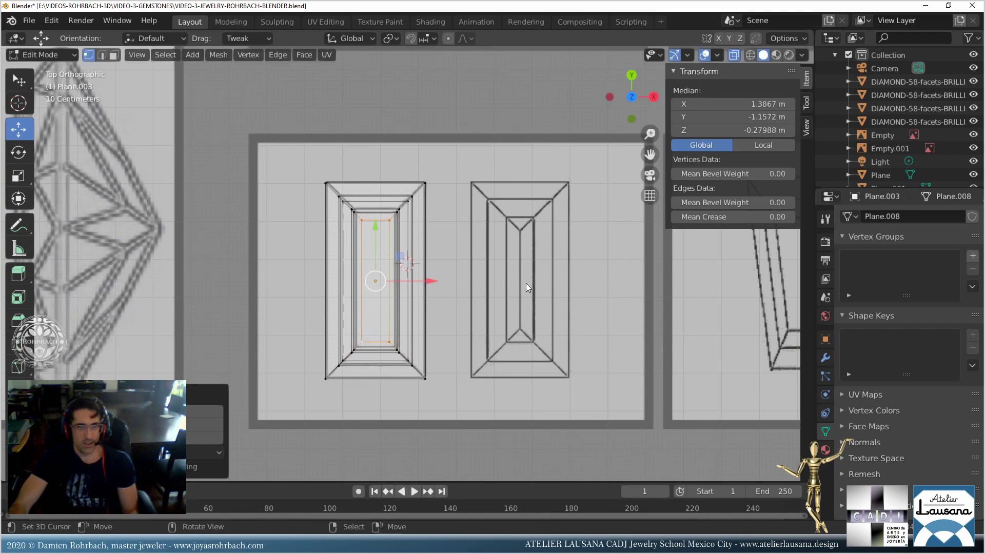
Extrude the second pavilion outline in place, scale it inward to about 0.2, and stretch it about 4.2 along Y.
key("e")
right_click(525, 283)
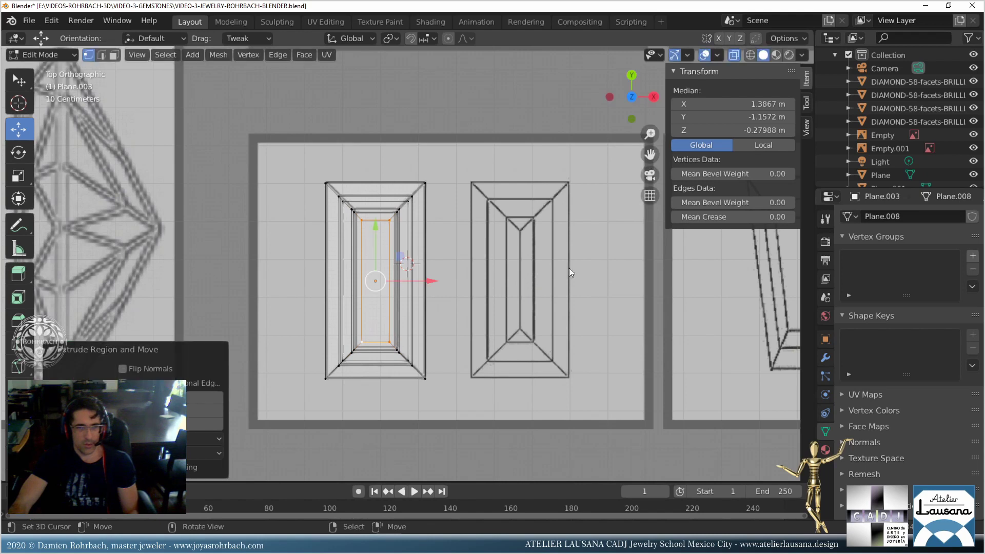
key("s")
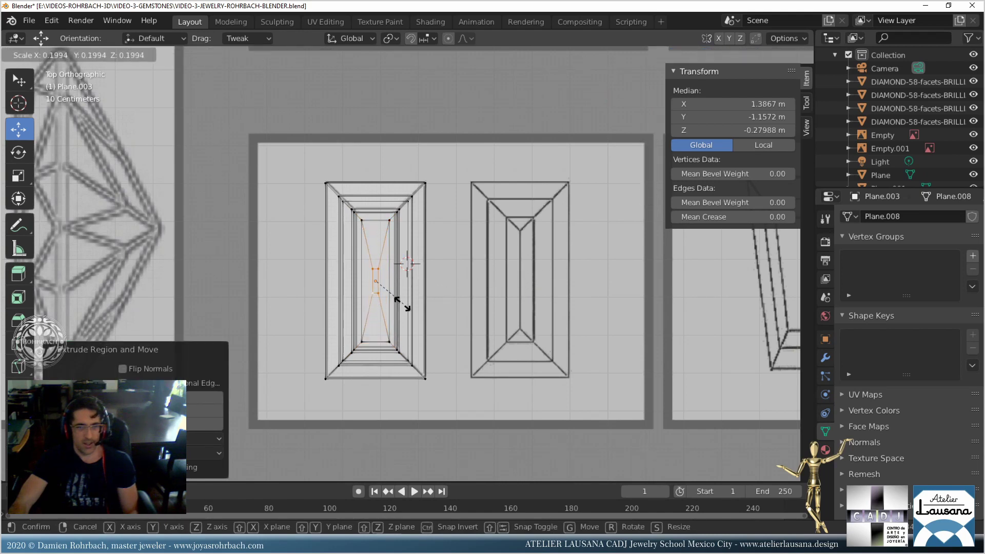
left_click(402, 304)
key("s")
key("y")
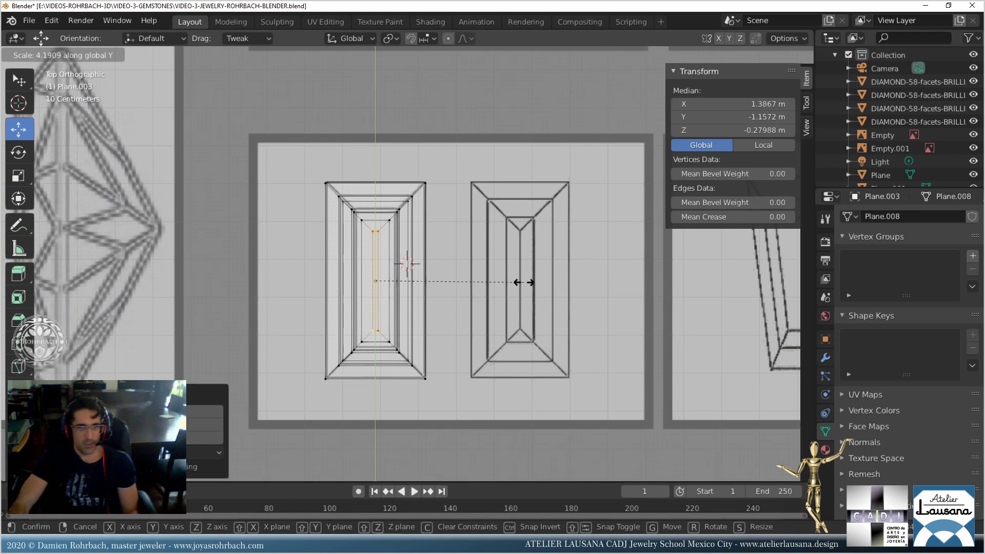
Collapse the innermost pavilion outline along X into a keel line and shift it to about Y -1.1626 m.
key("x")
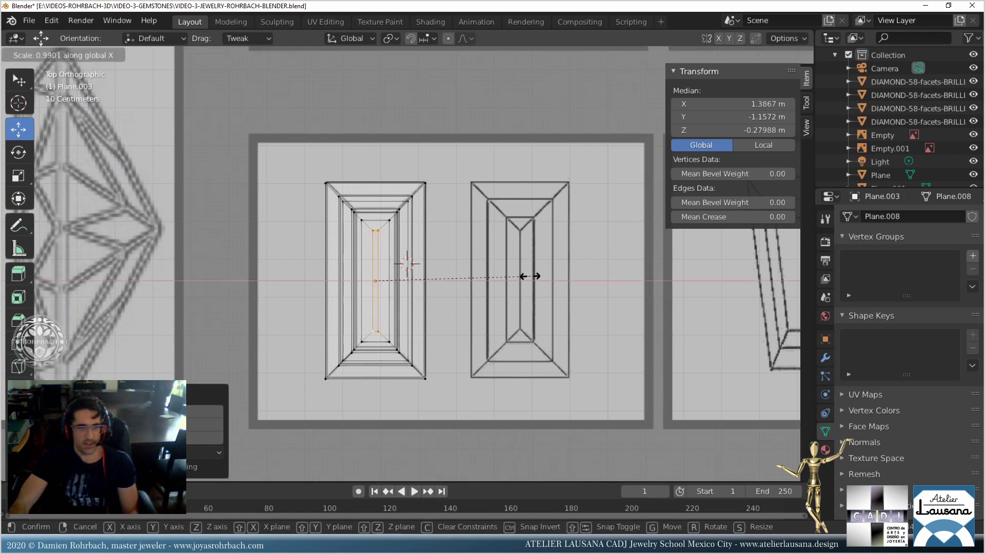
left_click(434, 289)
left_click_drag(377, 223, 370, 226)
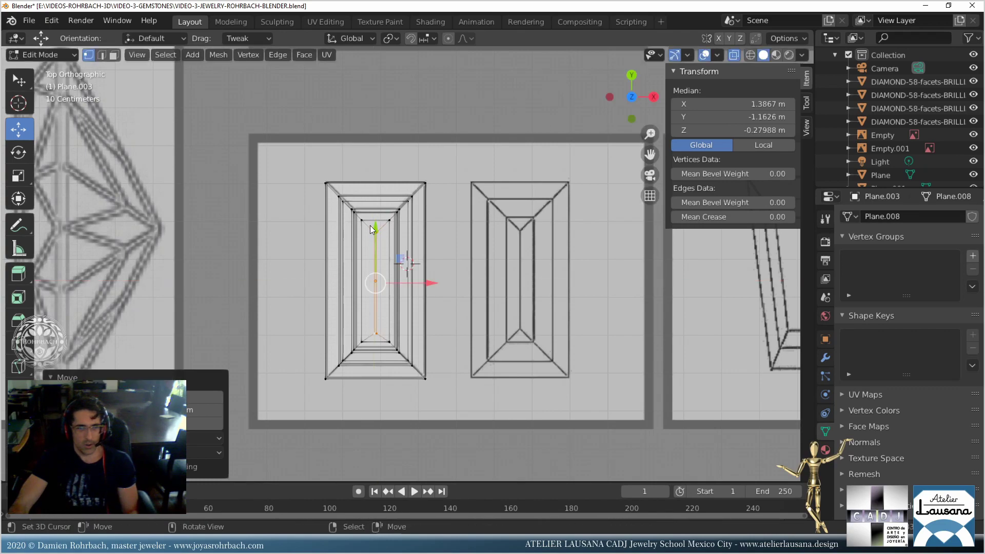
Lower the pavilion's keel line along Z to about -0.4146 m.
middle_click_drag(379, 243, 383, 243)
key("KP_3")
scroll(380, 277, "up", 3)
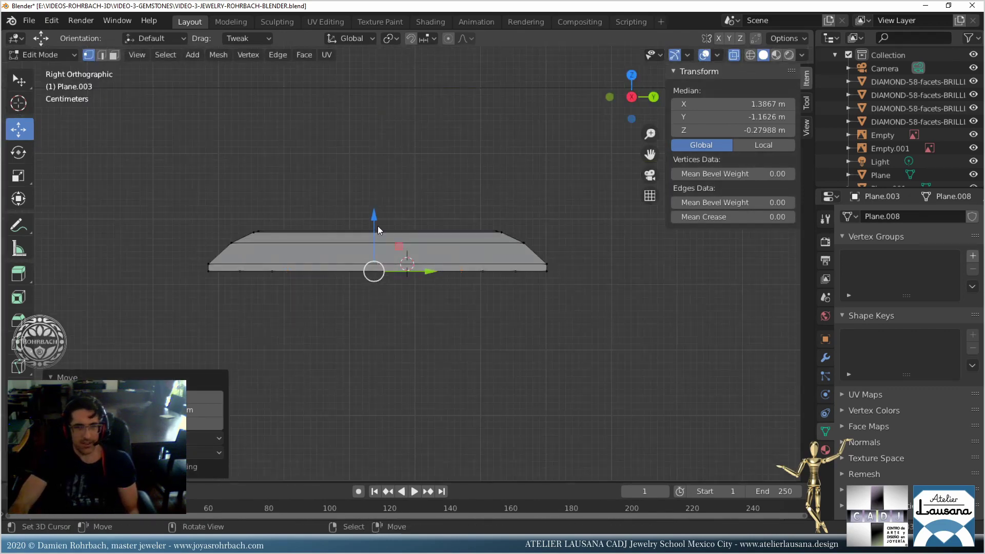
key("g")
key("z")
left_click(378, 326)
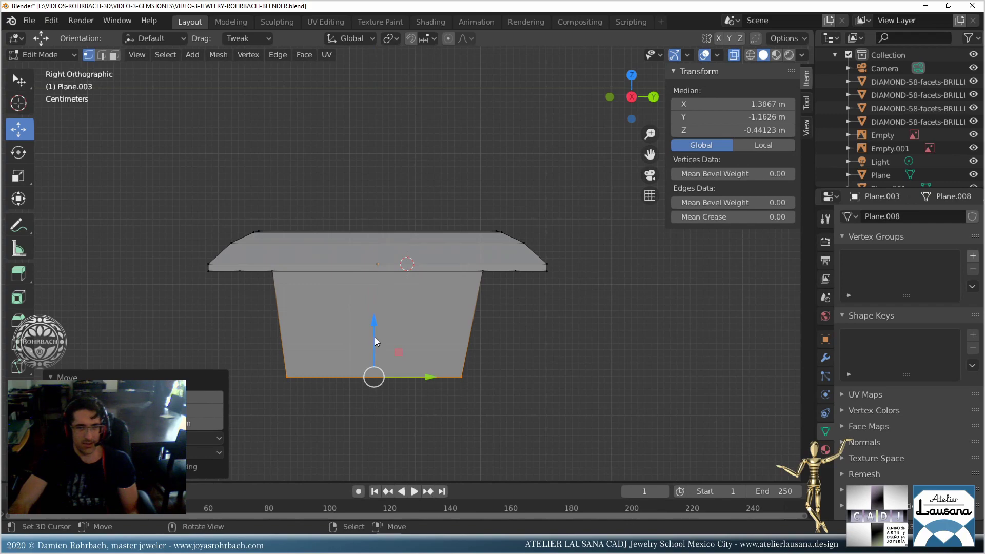
left_click_drag(375, 337, 378, 301)
Select the second pavilion outline's edges at both ends and lower them along Z to about -0.3778 m.
middle_click_drag(378, 301, 343, 291)
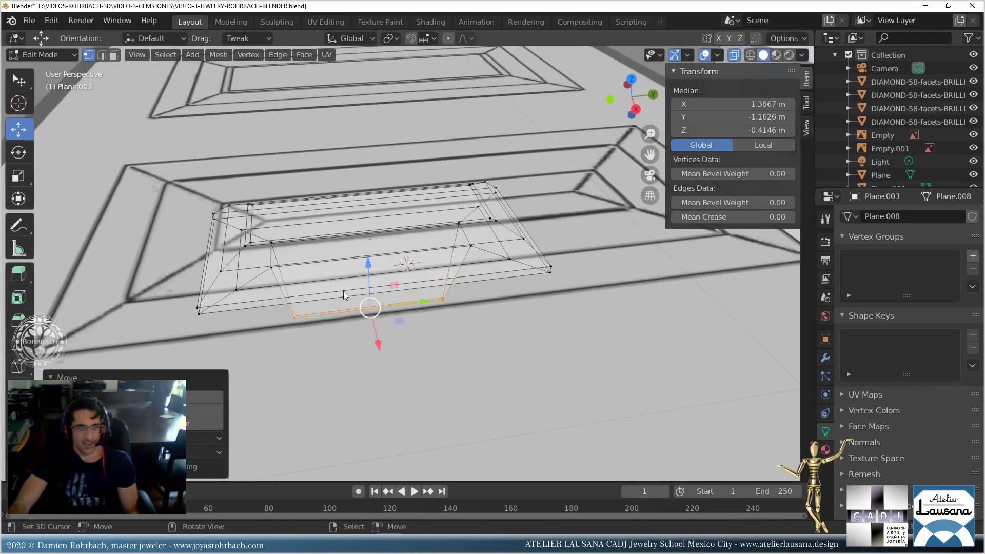
left_click(276, 269)
left_click(270, 239)
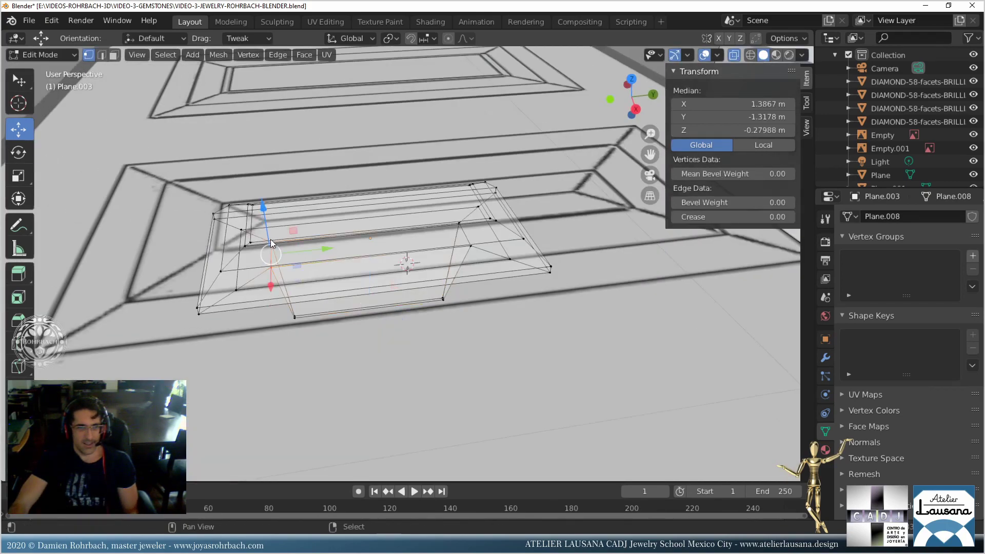
left_click(458, 226, "shift")
key("KP_3")
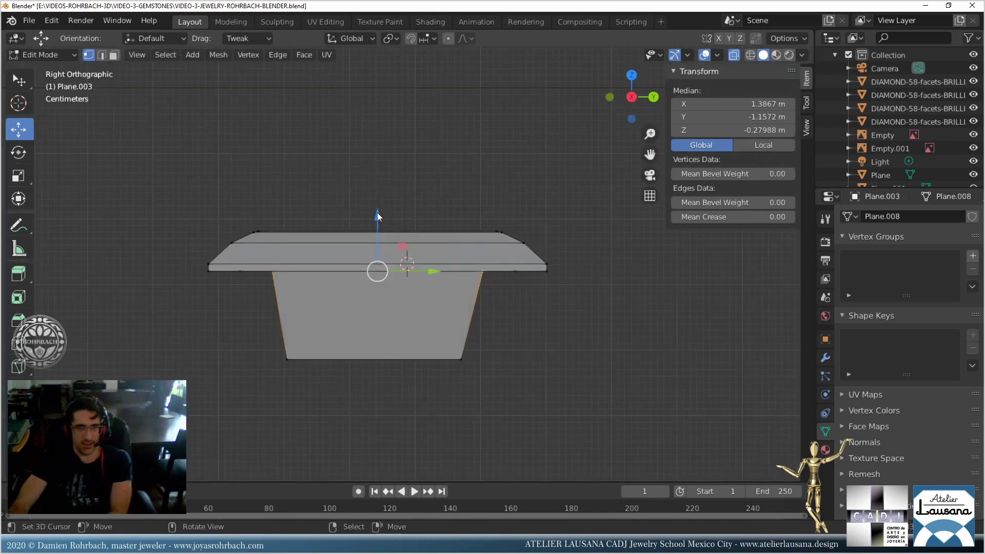
left_click_drag(377, 212, 379, 269)
Select the first pavilion outline's edges at both ends and lower them along Z to about -0.3372 m.
middle_click_drag(379, 269, 296, 270)
left_click(297, 263)
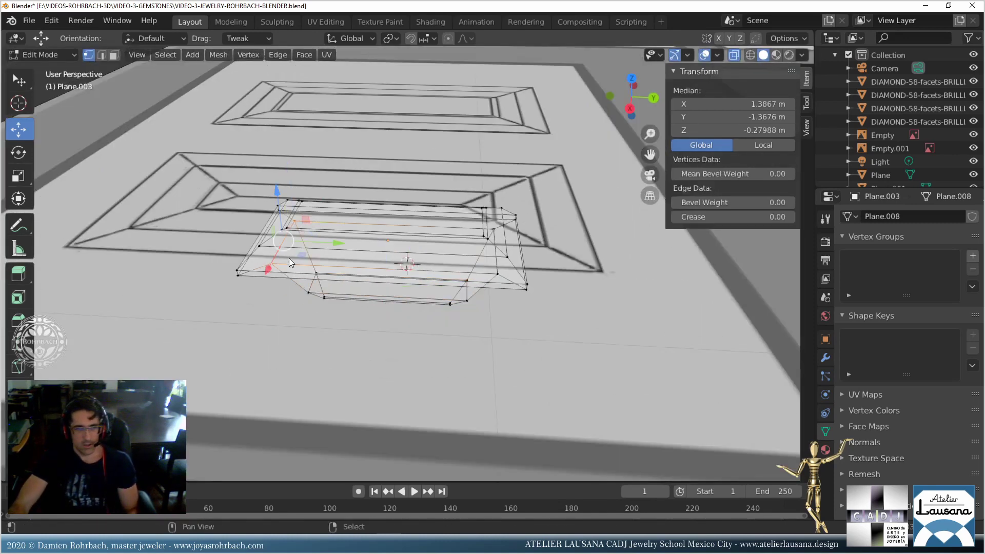
left_click(498, 264, "shift")
key("KP_3")
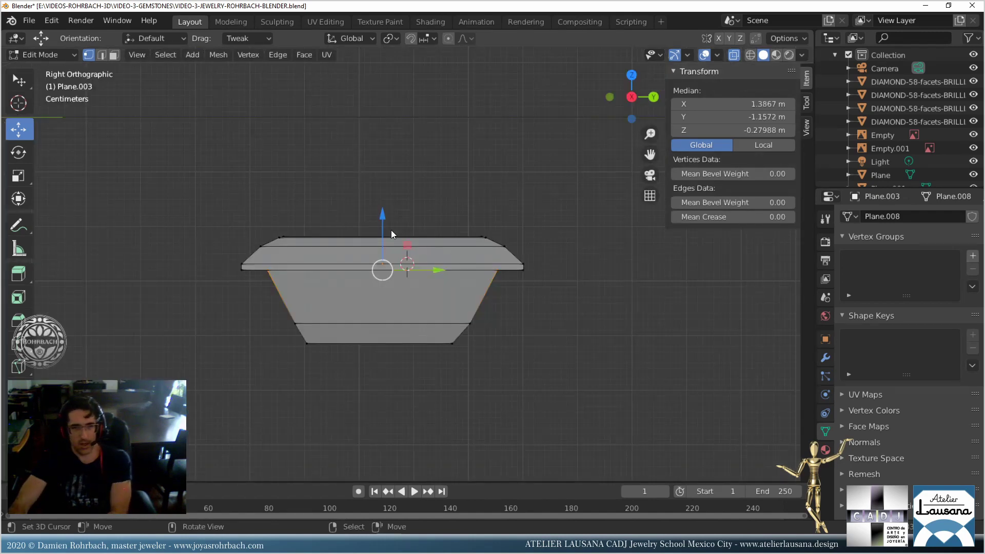
mouse_move(391, 233)
left_mouse_down()
mouse_move(380, 256)
mouse_move(384, 250)
left_mouse_up()
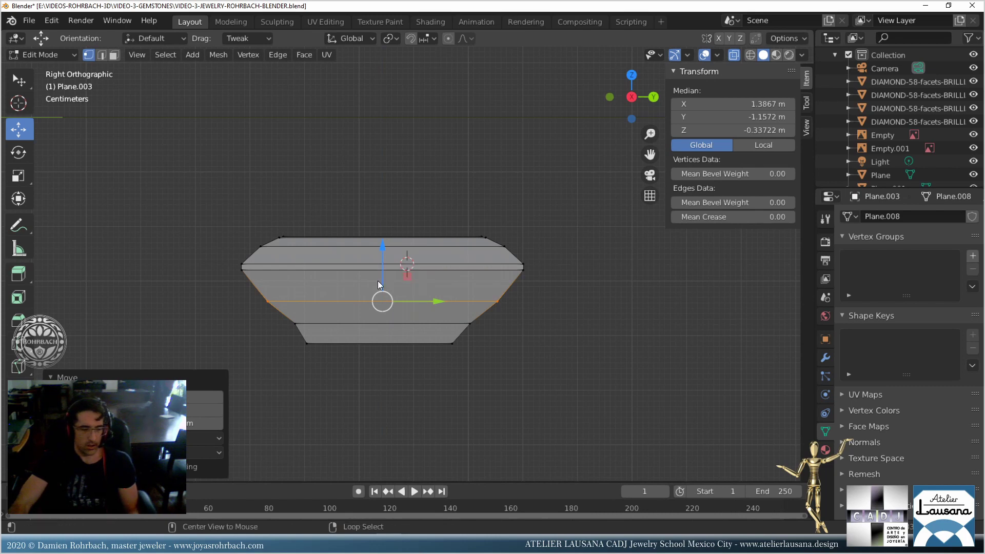
Try lowering the second pavilion outline and raising the keel line slightly with X-ray off, and undo both moves.
left_click(281, 319)
key("b")
left_click_drag(275, 320, 491, 328)
left_click_drag(383, 272, 383, 275)
left_click(327, 347)
key("b")
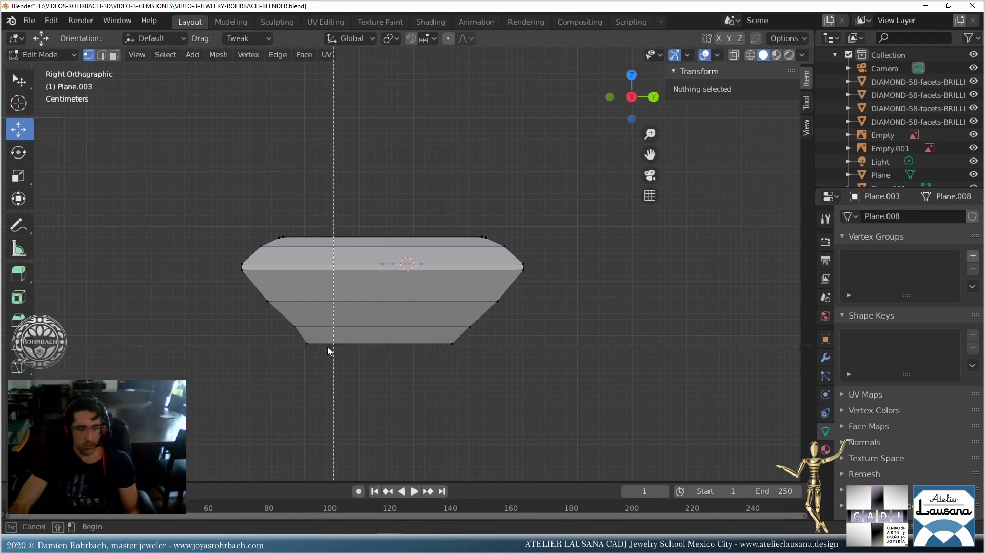
left_click_drag(326, 354, 475, 359)
left_click_drag(380, 297, 380, 286)
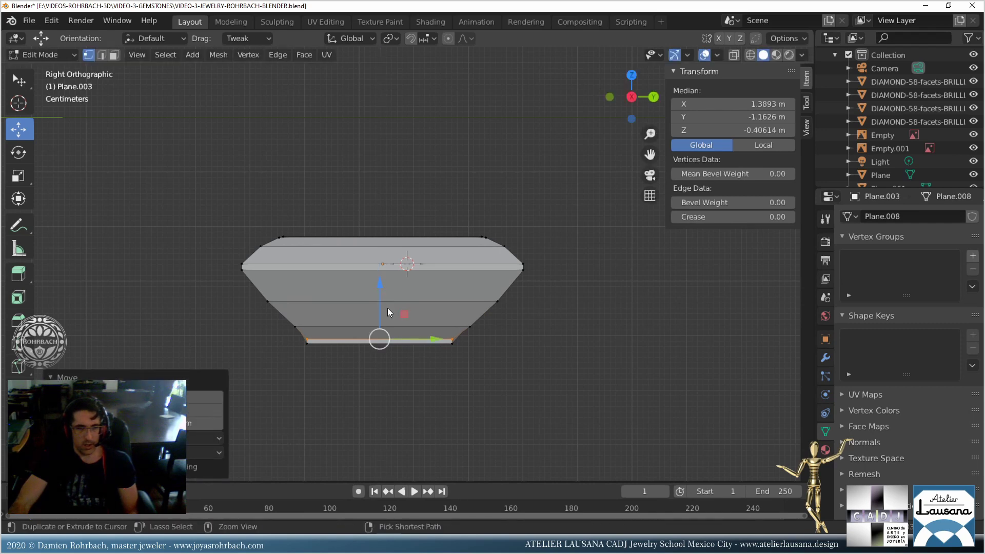
key("ctrl+z")
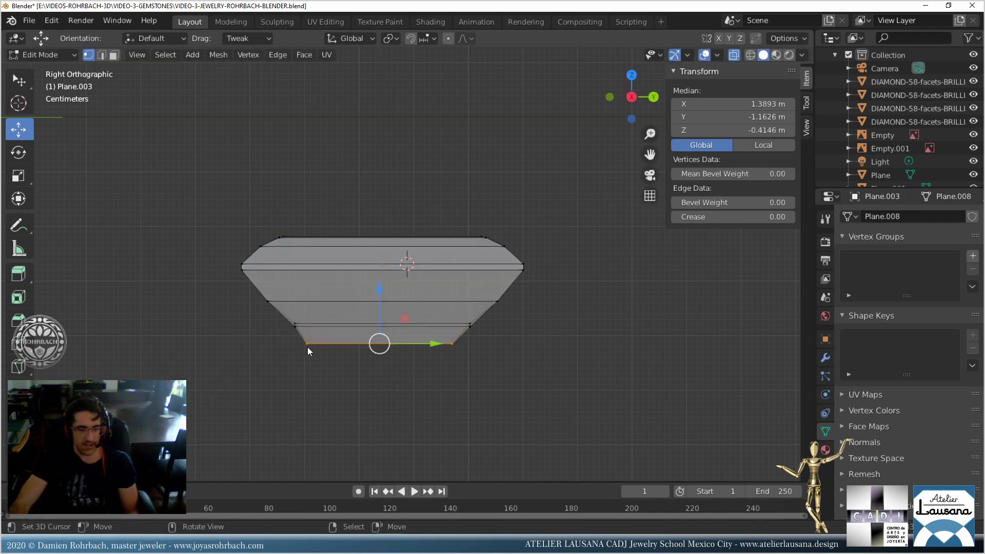
key("ctrl+z")
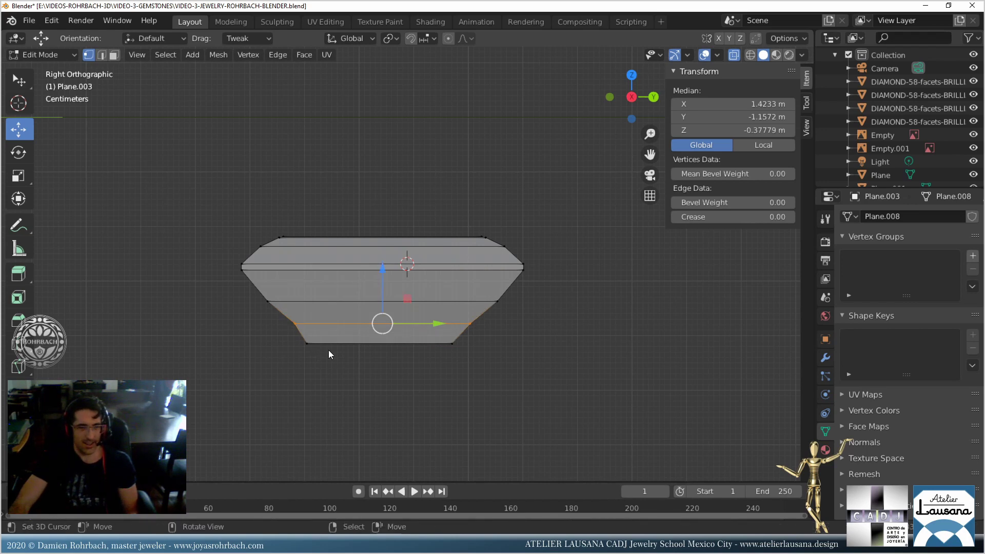
Box-select the second pavilion outline and lower it along Z to about -0.387 m.
left_click(329, 354)
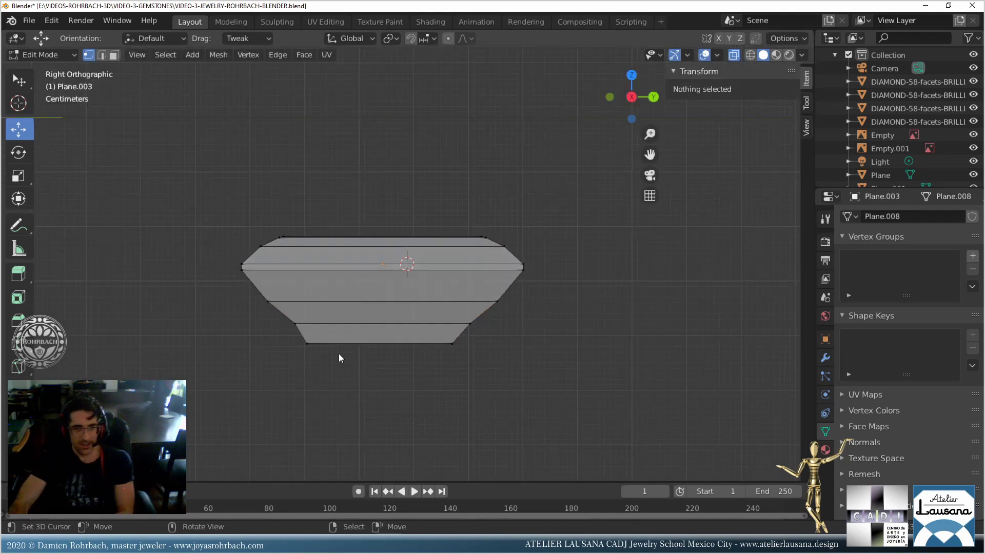
key("b")
left_click_drag(277, 314, 310, 321)
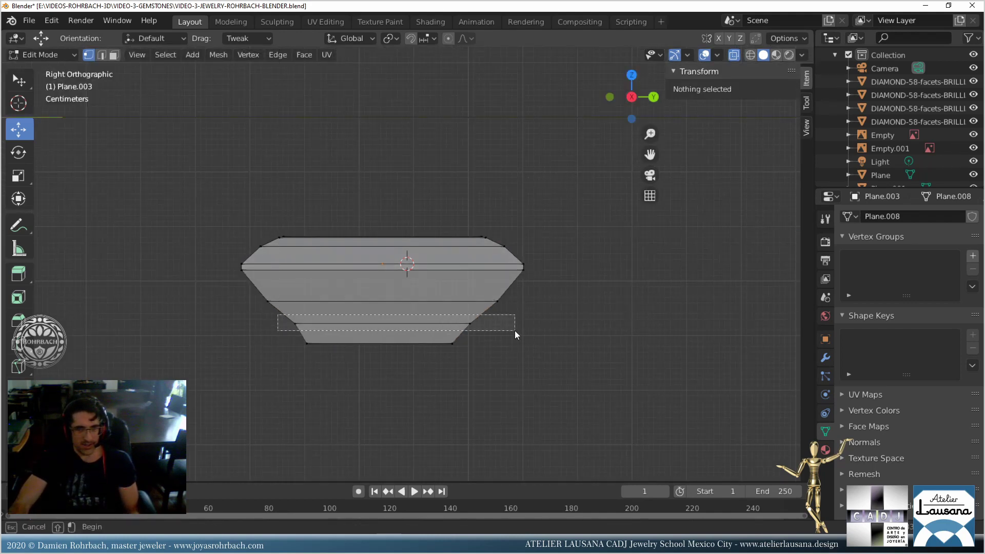
left_click_drag(515, 330, 516, 331)
key("g")
key("z")
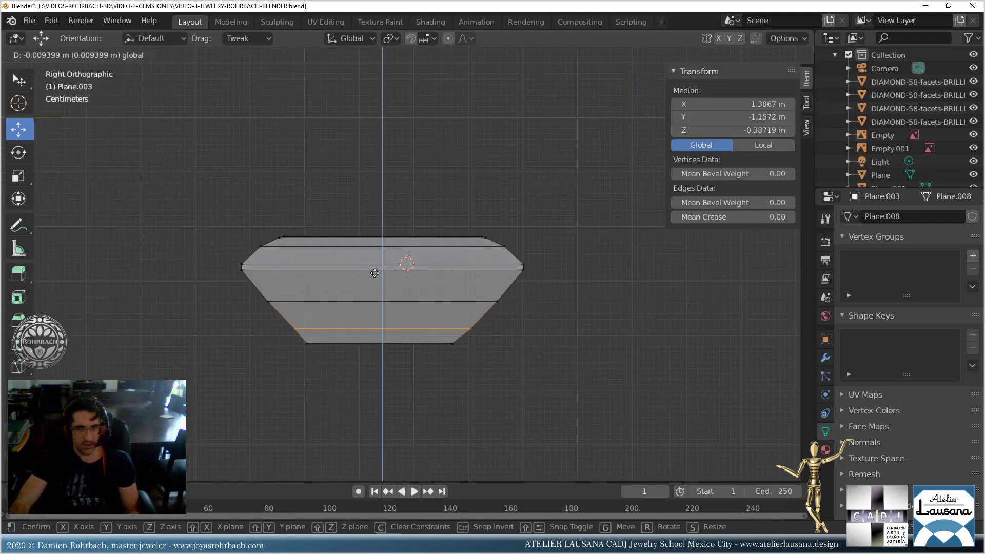
left_click(374, 273)
Select the keel line and raise it along Z to about -0.4099 m.
left_click(345, 355)
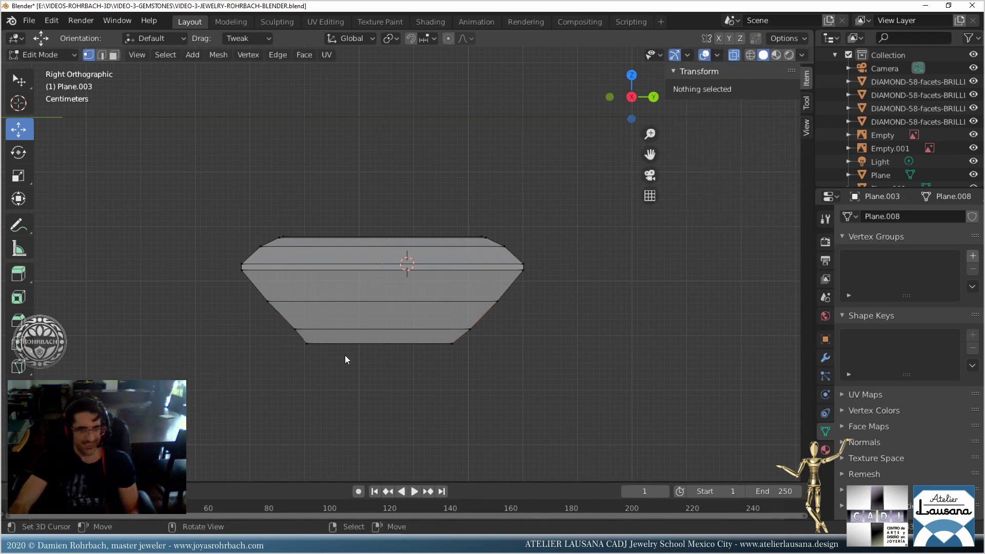
left_click_drag(288, 345, 475, 334)
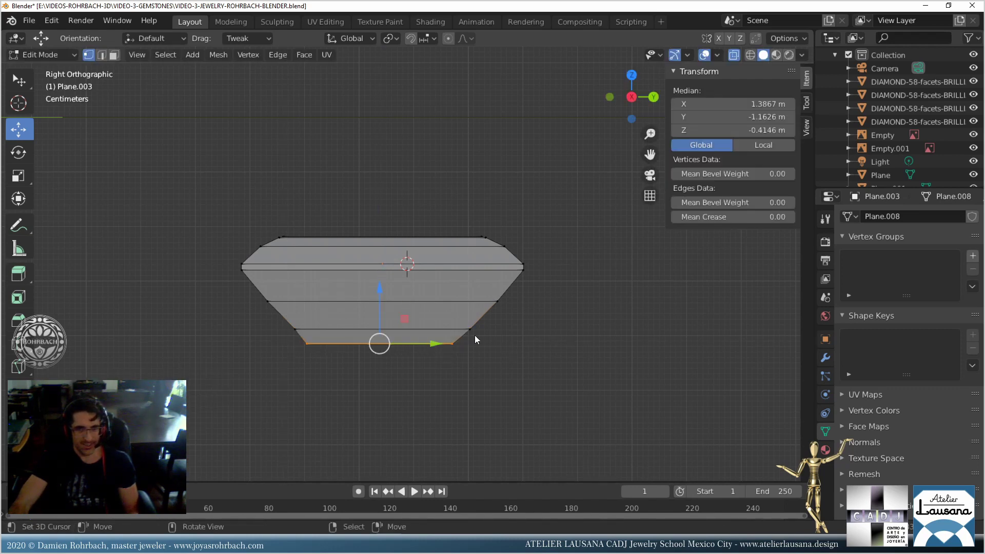
key("g")
key("z")
left_click(389, 284)
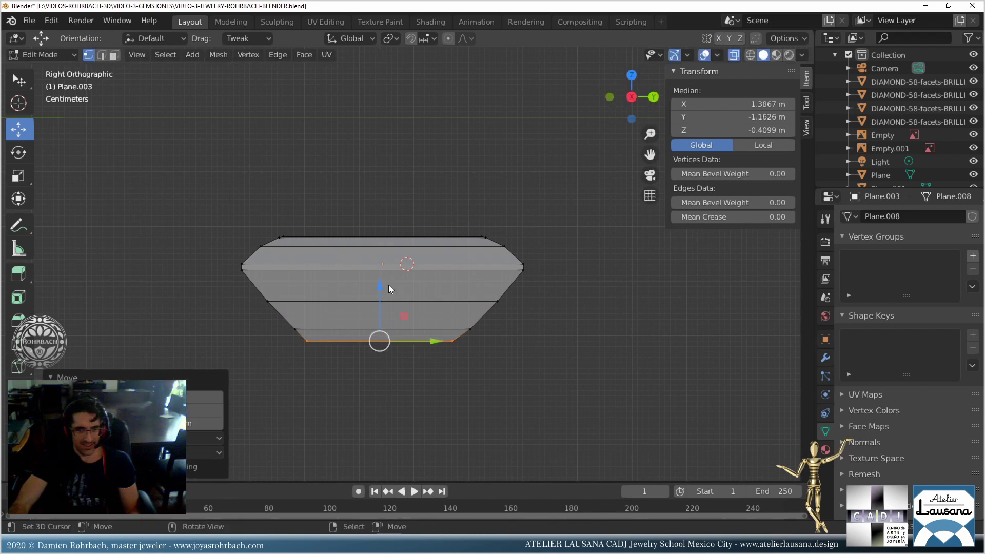
Reselect the second pavilion outline and fine-tune its height along Z to about -0.3872 m.
left_click(329, 325)
key("b")
left_click_drag(272, 319, 533, 333)
key("g")
key("z")
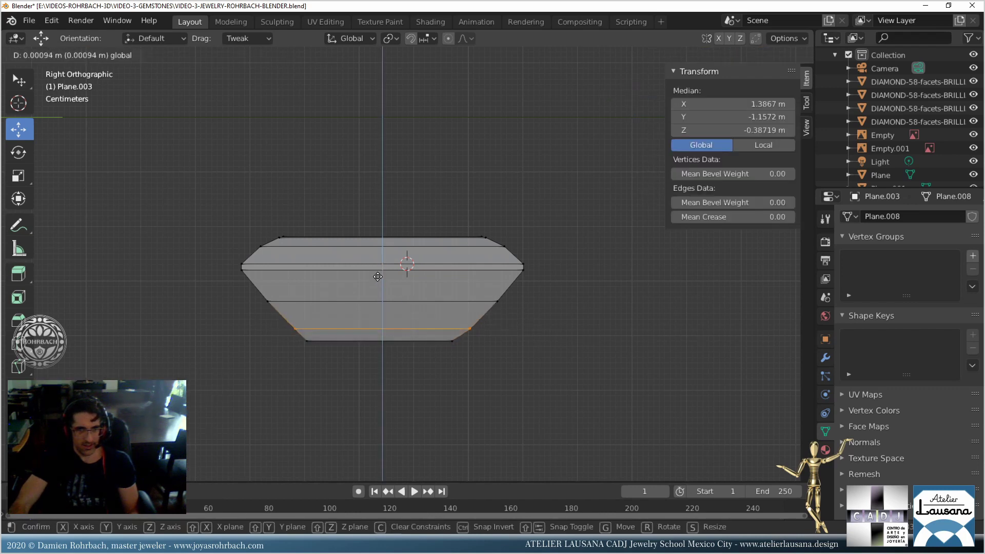
left_click(382, 275)
From the front, box-select both pavilion outlines and the keel and raise them together to a median Z of about -0.368 m.
middle_click_drag(382, 276, 411, 303)
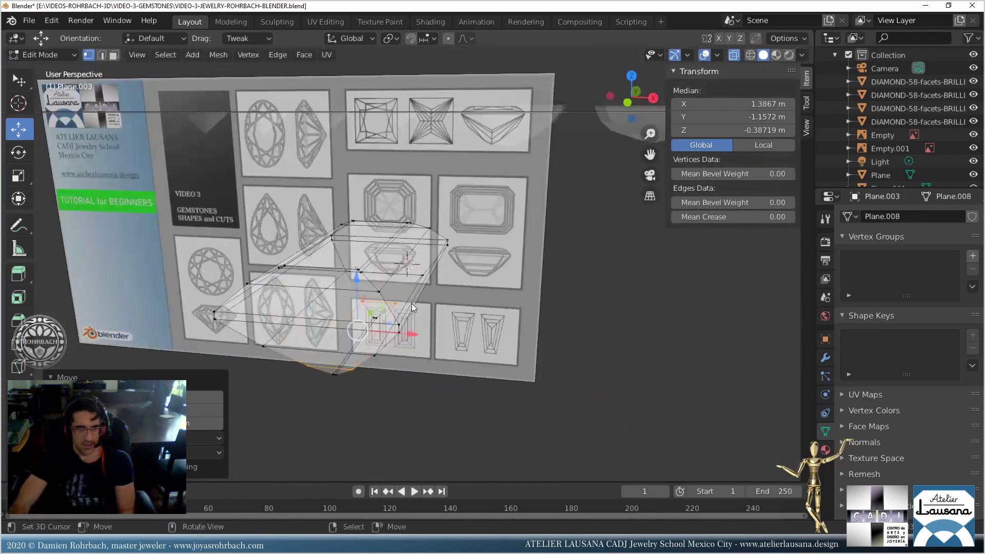
key("KP_1")
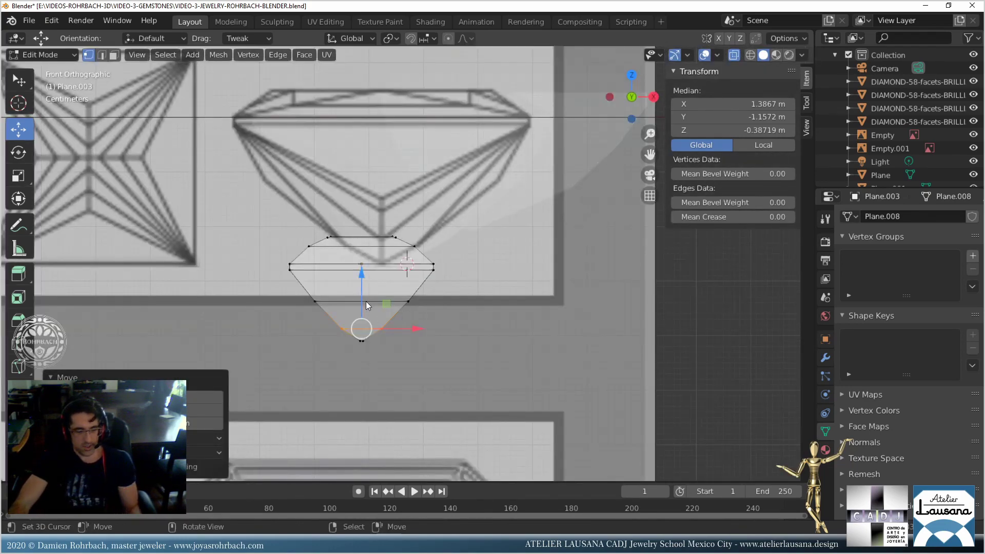
scroll(343, 303, "down", 4)
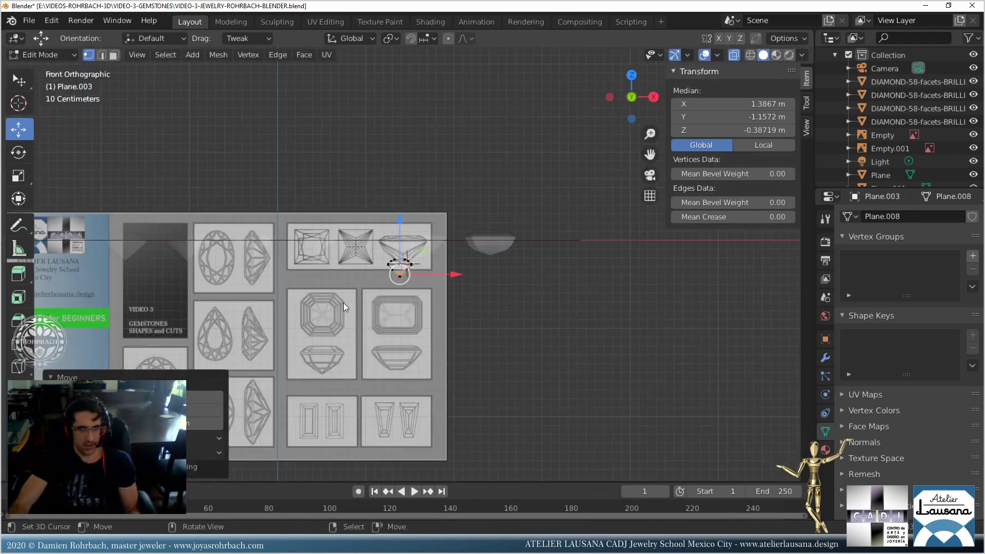
scroll(369, 316, "up", 5)
key("b")
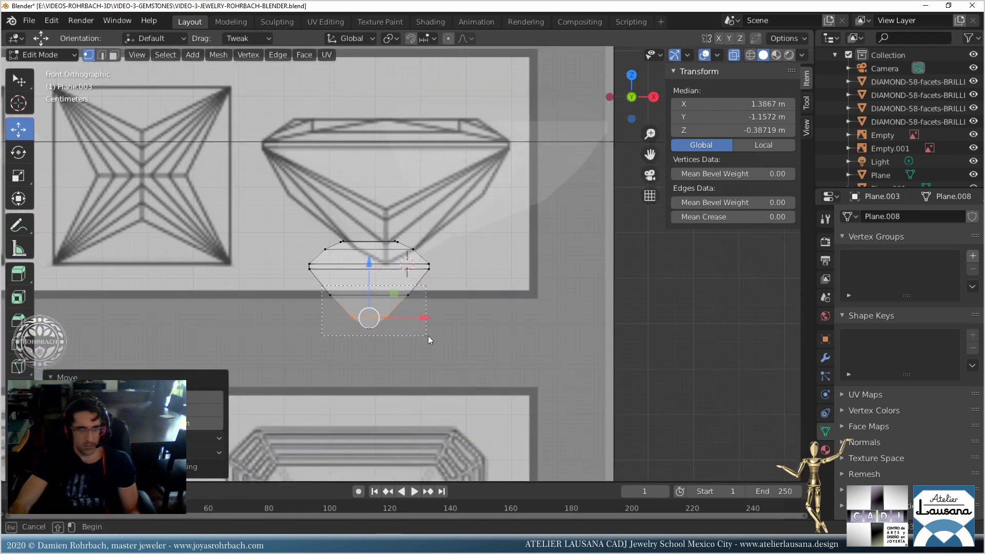
left_click_drag(428, 336, 428, 337)
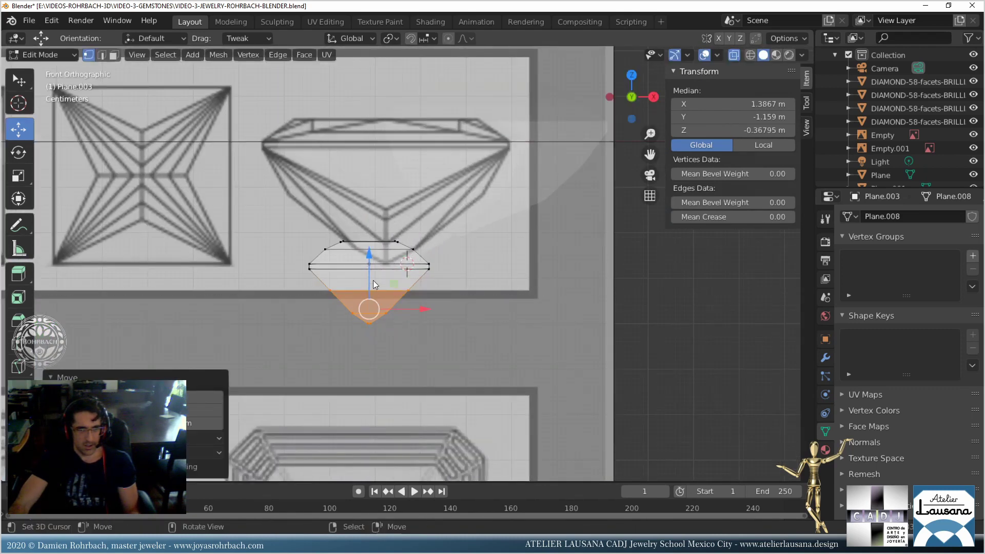
Select only the second pavilion outline and the keel line and raise them to a median Z of about -0.3794 m.
key("alt+a")
key("b")
left_click_drag(330, 309, 405, 334)
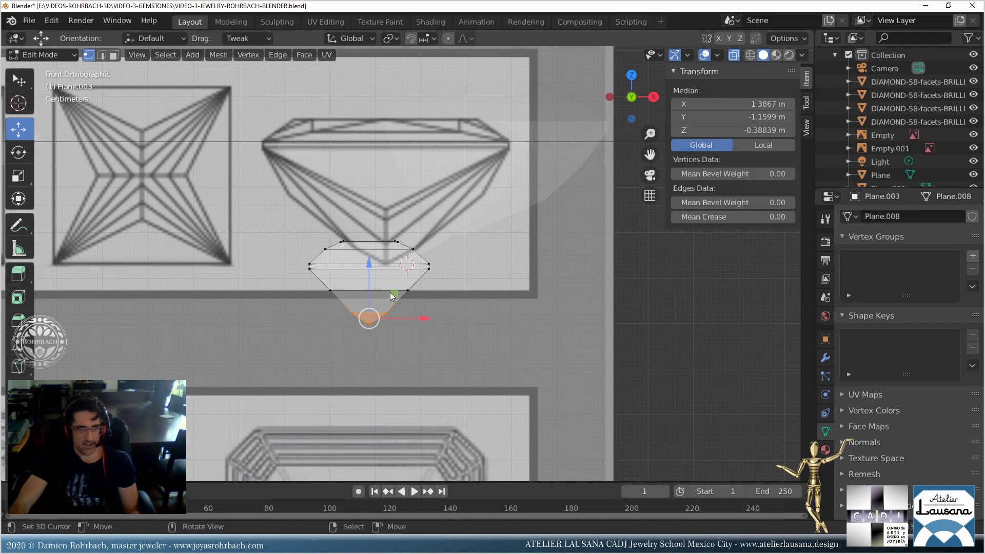
left_click_drag(368, 267, 370, 262)
Select the keel line from the side and shorten it along Y by a scale of about 0.94.
middle_click_drag(470, 285, 445, 283)
key("KP_3")
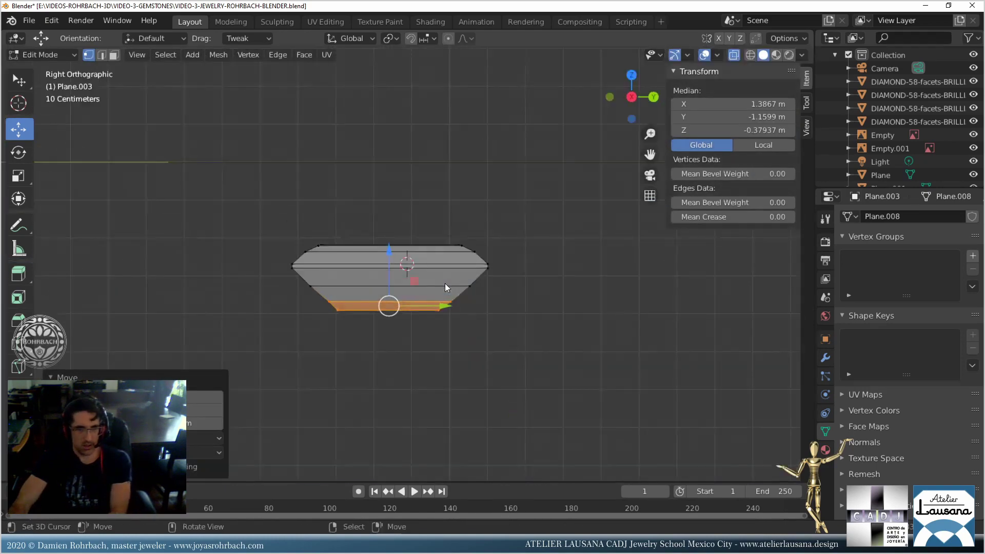
scroll(445, 283, "up", 2)
left_click(273, 322)
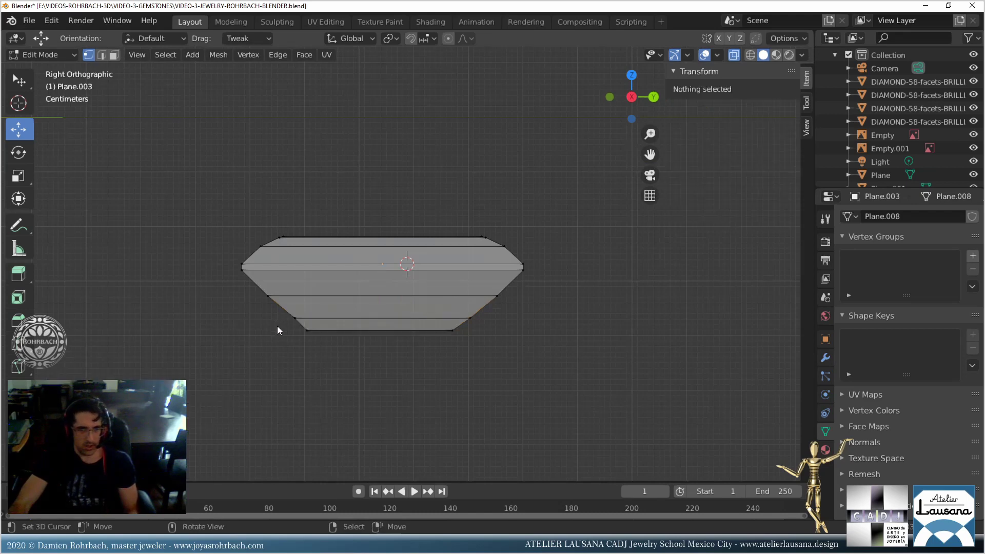
key("n")
key("b")
left_click_drag(277, 327, 544, 360)
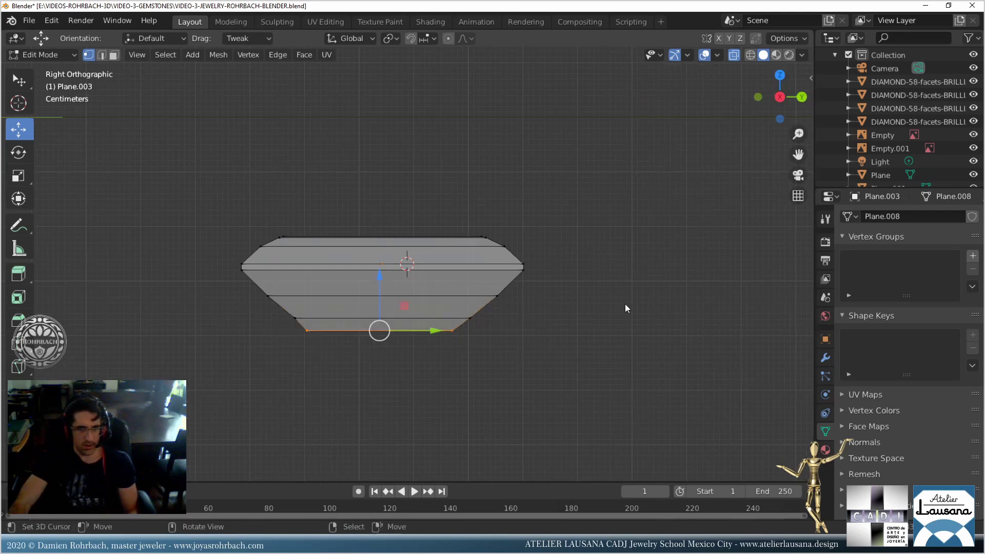
key("s")
key("y")
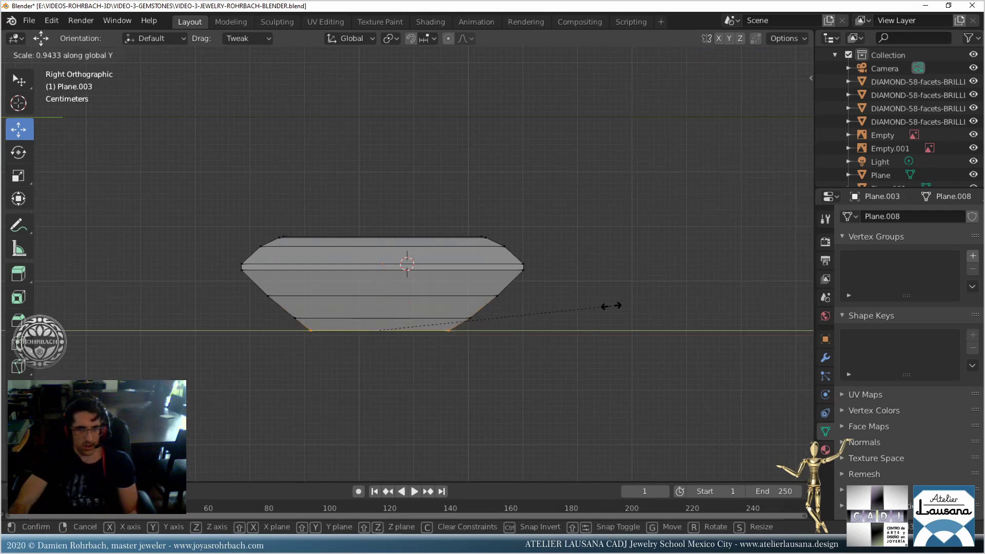
left_click(609, 306)
Return to Object Mode and set the baguette gem's origin to its geometry.
key("KP_1")
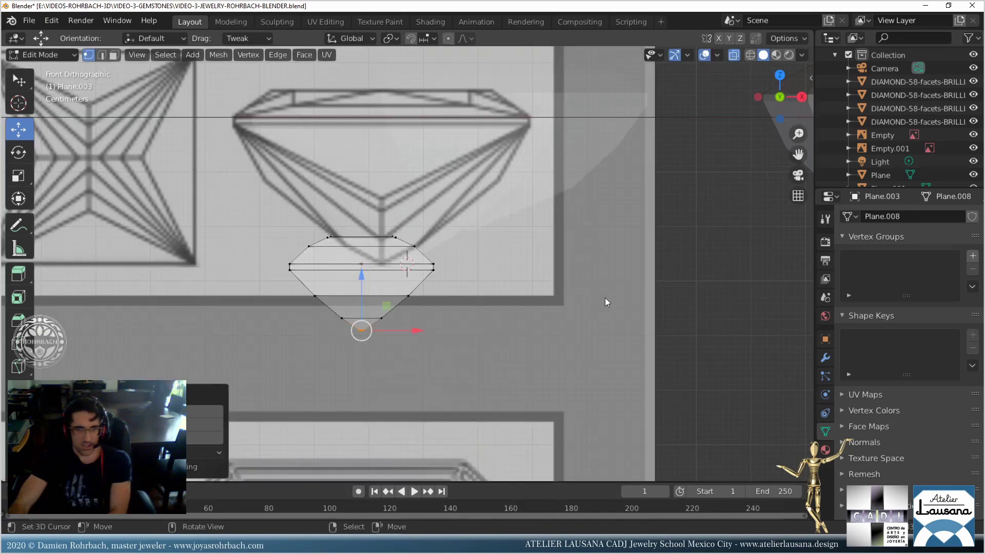
key("KP_3")
scroll(567, 309, "down", 3)
middle_click_drag(567, 309, 460, 289)
key("Tab")
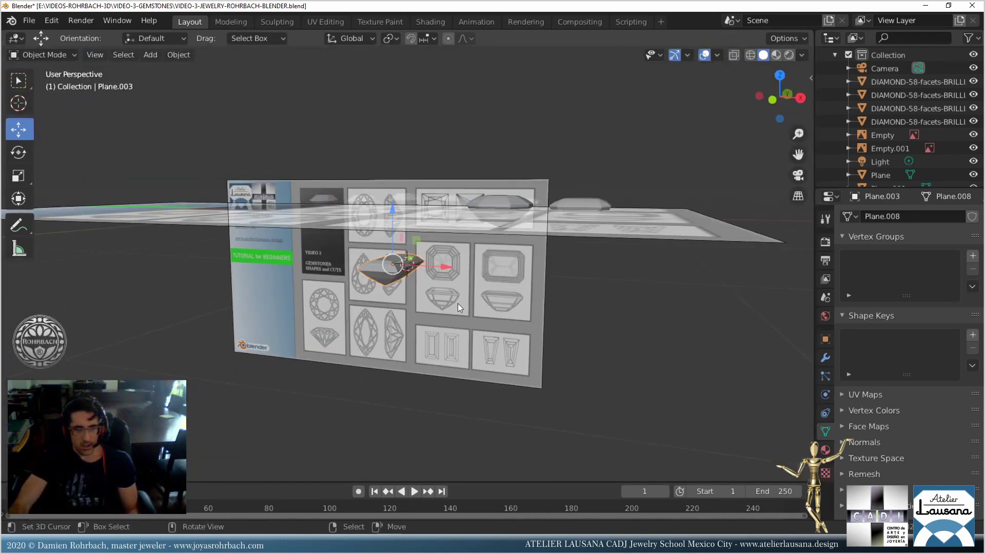
left_click(179, 54)
mouse_move(216, 85)
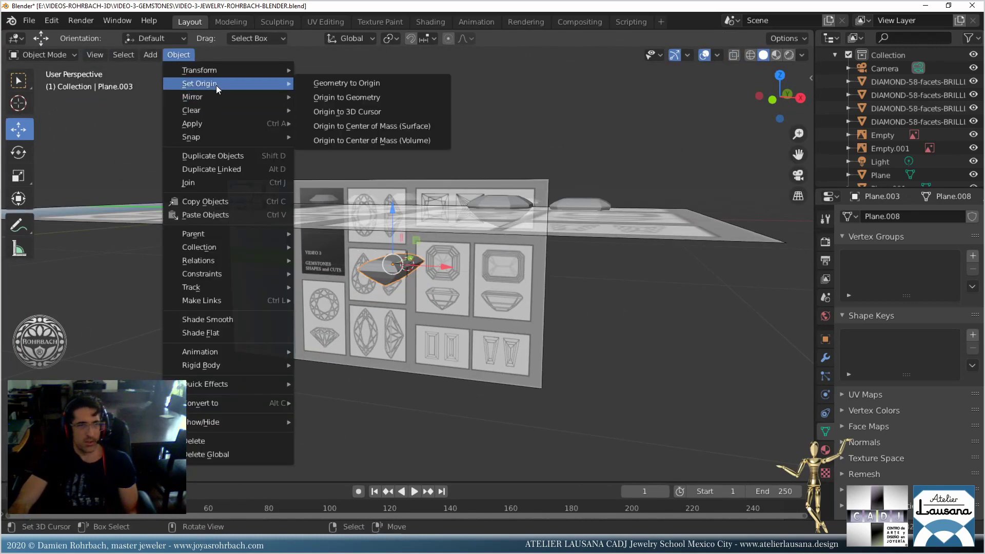
left_click(373, 92)
Set the baguette gem's Z location to 0 m.
key("n")
left_click(718, 130)
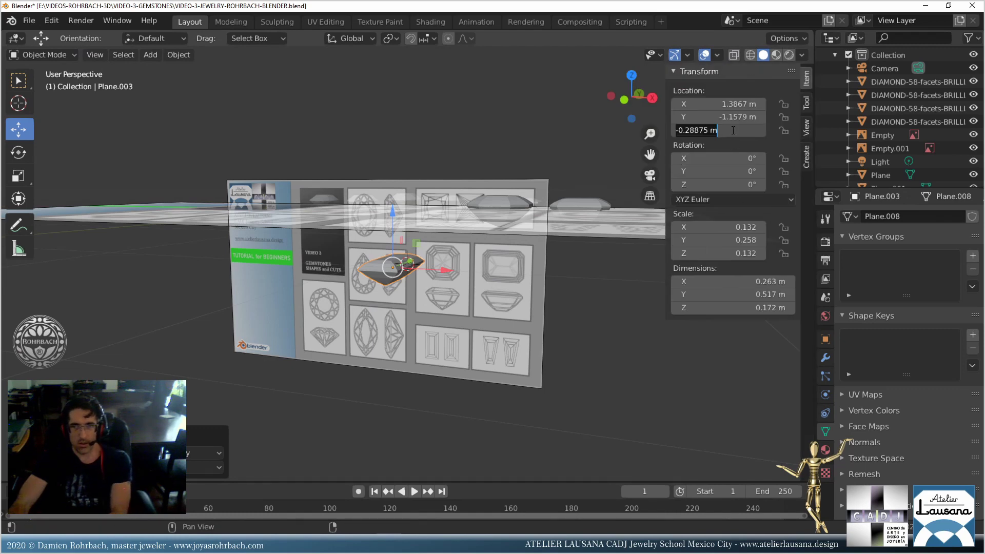
type("0")
key("Return")
Duplicate the baguette gem and move the copy about 1.12 m along X onto the neighbouring tapered baguette drawing.
key("KP_7")
scroll(503, 221, "up", 4)
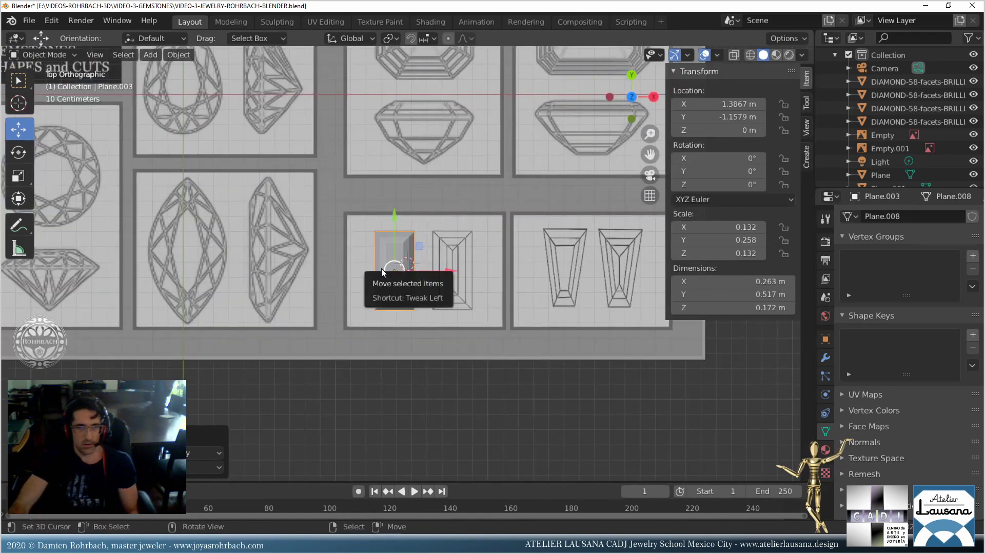
key("shift+d")
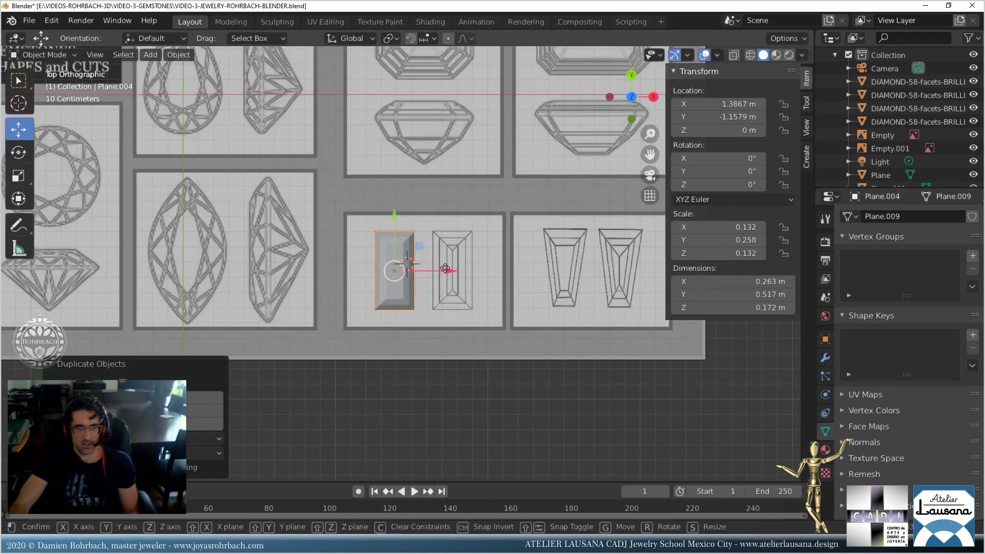
key("x")
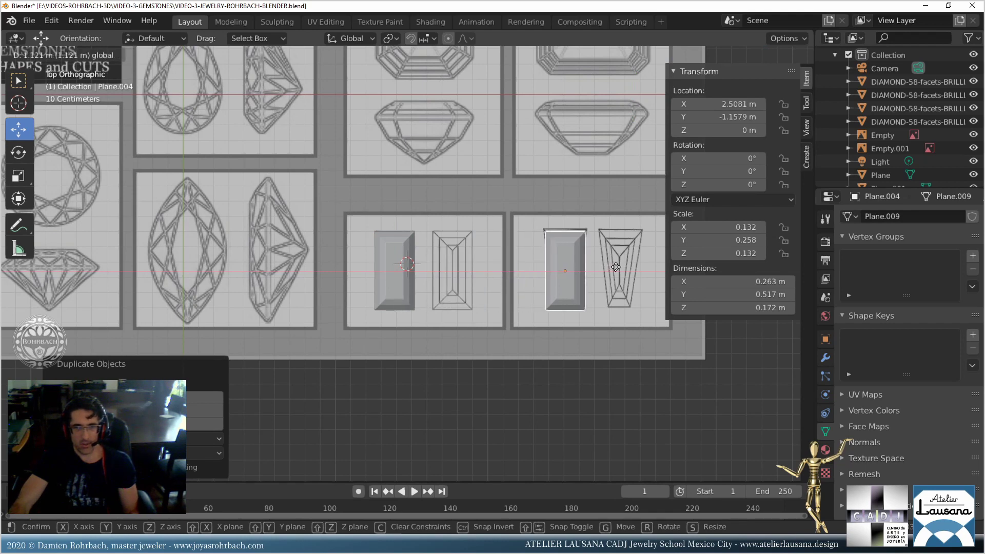
left_click(595, 251)
middle_click_drag(595, 250, 506, 281, "shift")
Select the lower-end vertices of the duplicated gem in see-through Edit Mode and scale them narrower along X to match the tapered drawing.
key("Tab")
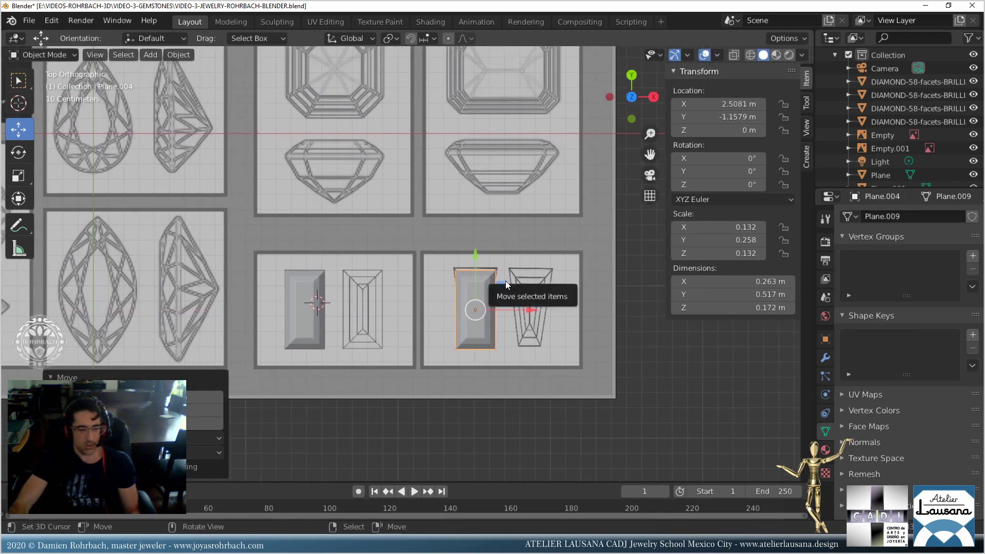
key("n")
key("alt+z")
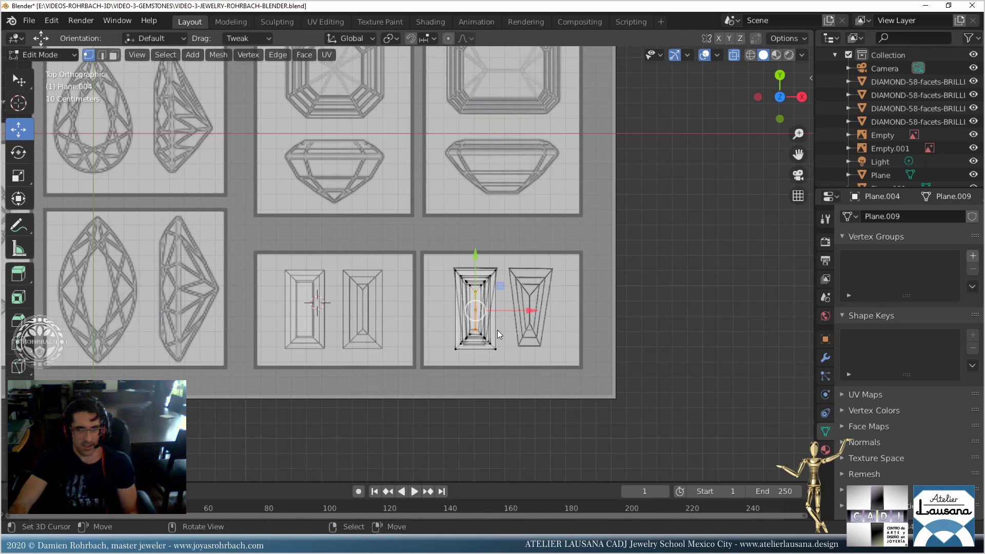
key("alt+a")
scroll(484, 355, "up", 2)
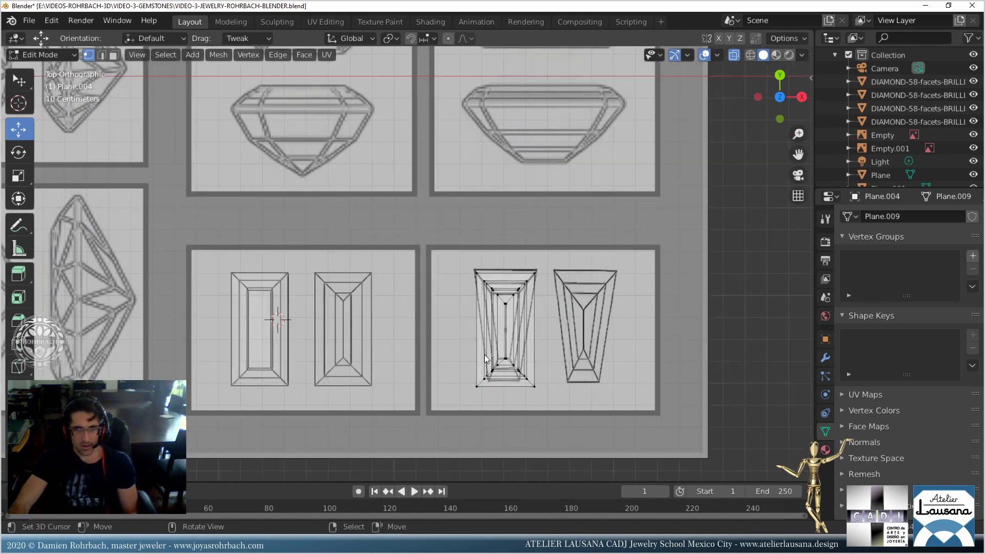
key("b")
left_click_drag(456, 364, 567, 398)
key("s")
key("x")
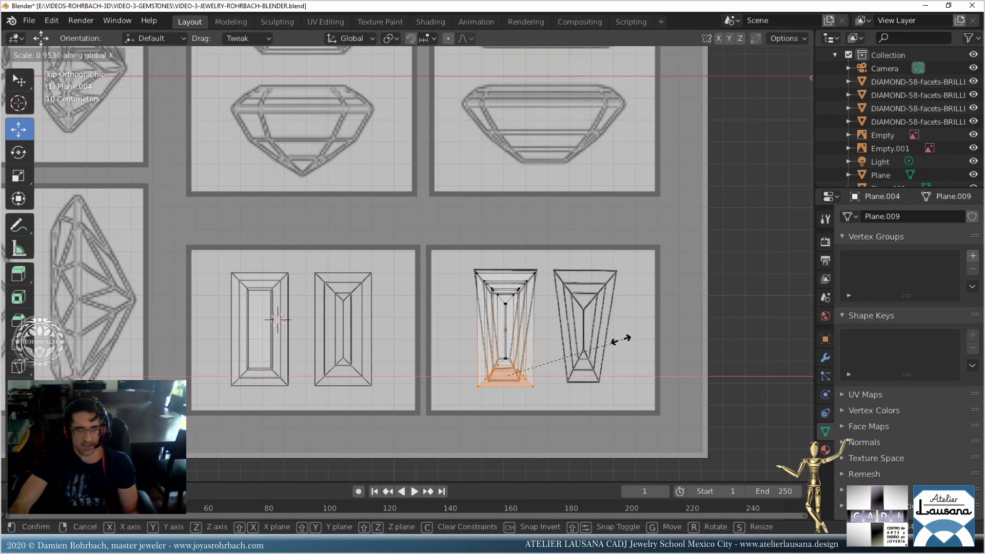
left_click(564, 344)
key("Tab")
Save the Blender file.
scroll(594, 349, "down", 5)
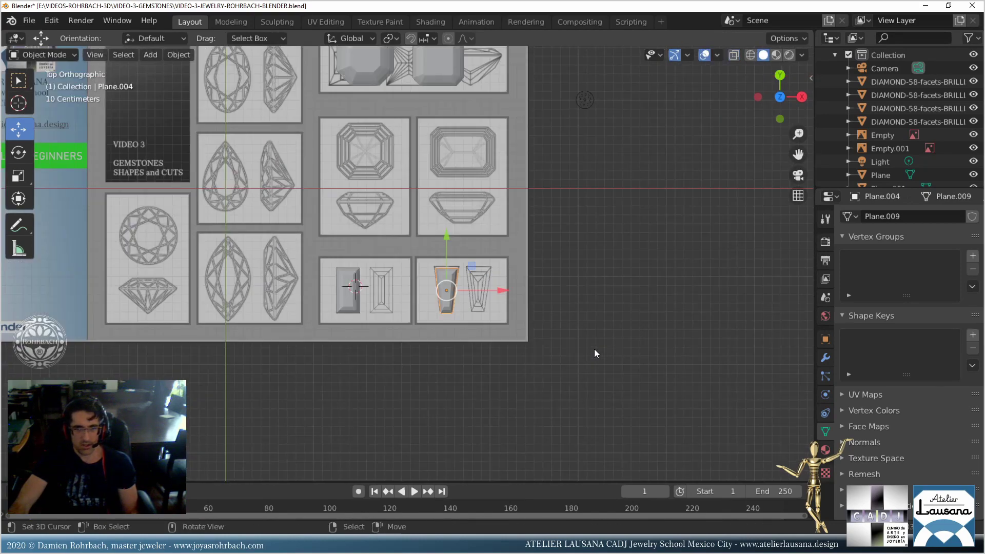
scroll(594, 349, "down", 3)
middle_click_drag(575, 355, 540, 301)
key("ctrl+s")
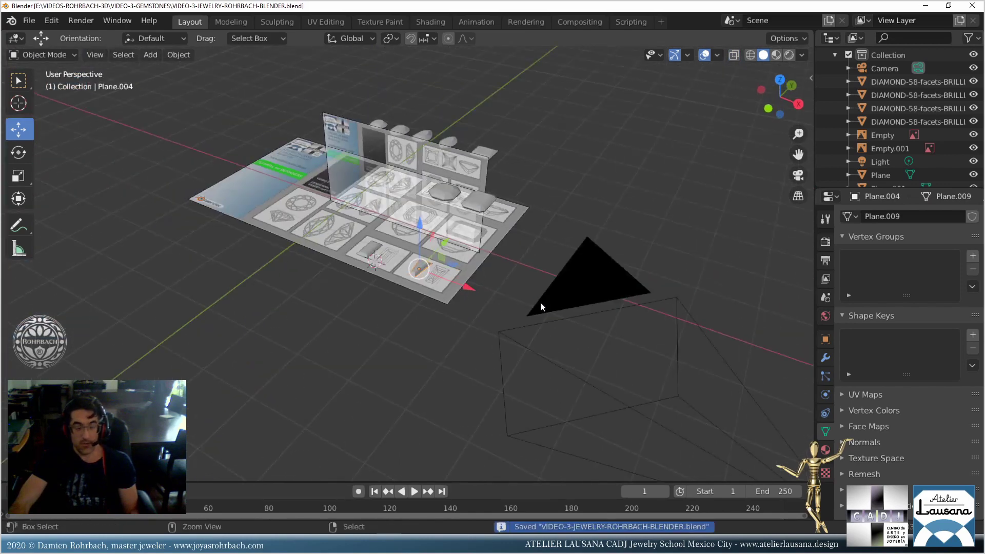
Select only the round brilliant gem above the reference sheet and set its origin to its geometry.
key("KP_7")
scroll(547, 310, "up", 6)
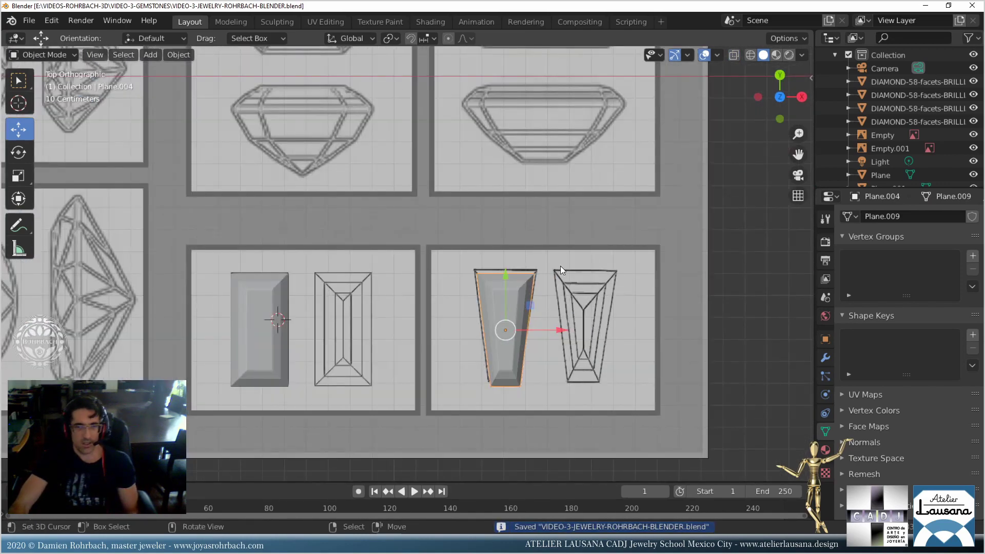
scroll(524, 292, "down", 8)
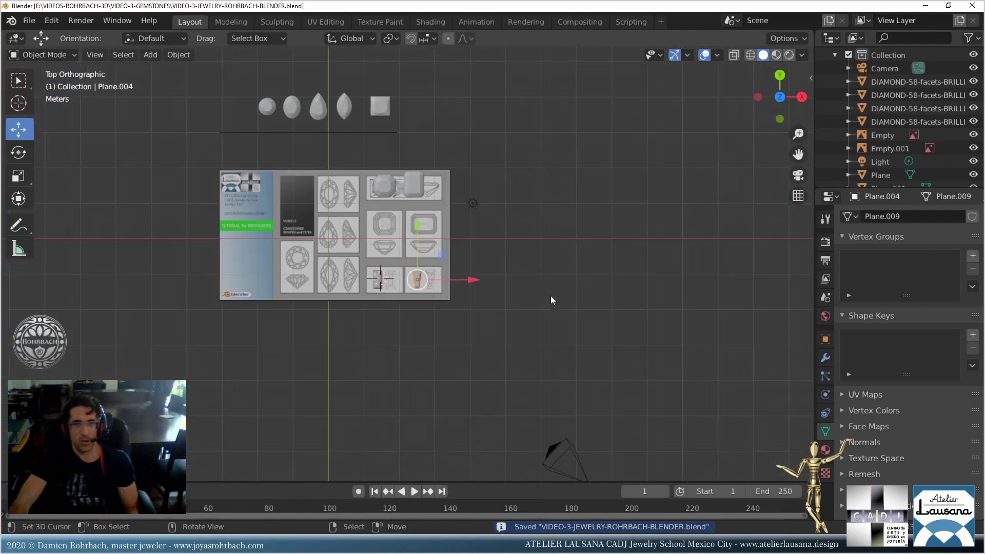
scroll(533, 282, "up", 1)
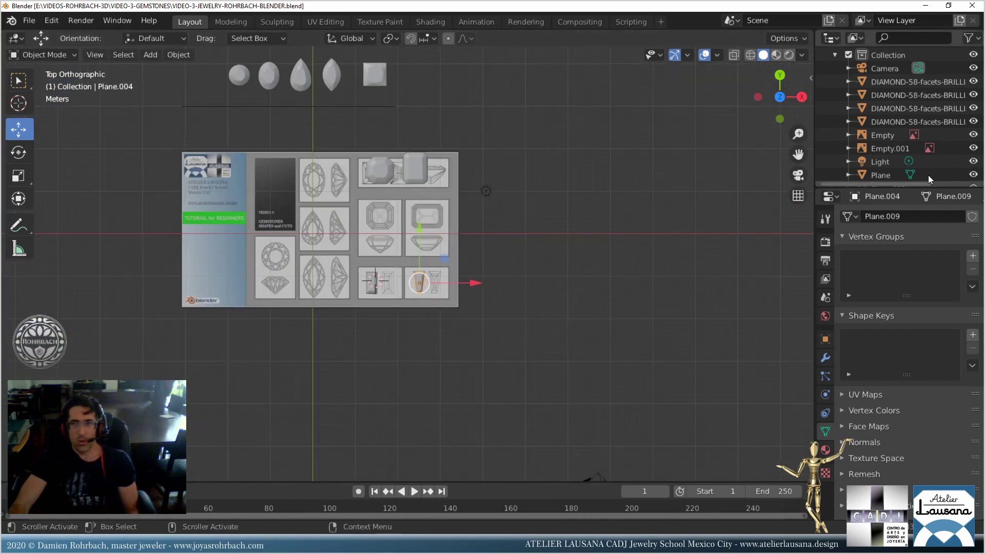
middle_click_drag(486, 201, 578, 268, "shift")
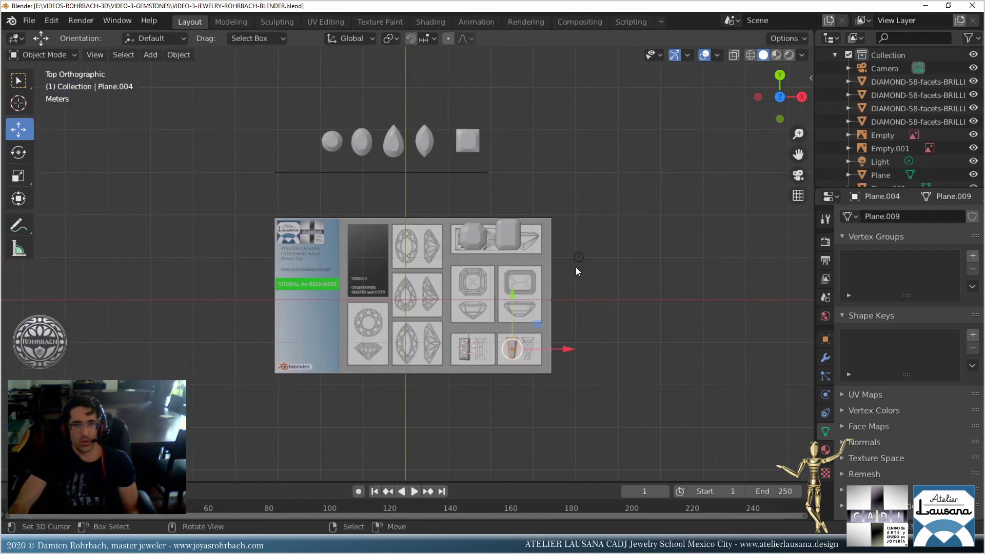
key("alt+a")
left_click(332, 145)
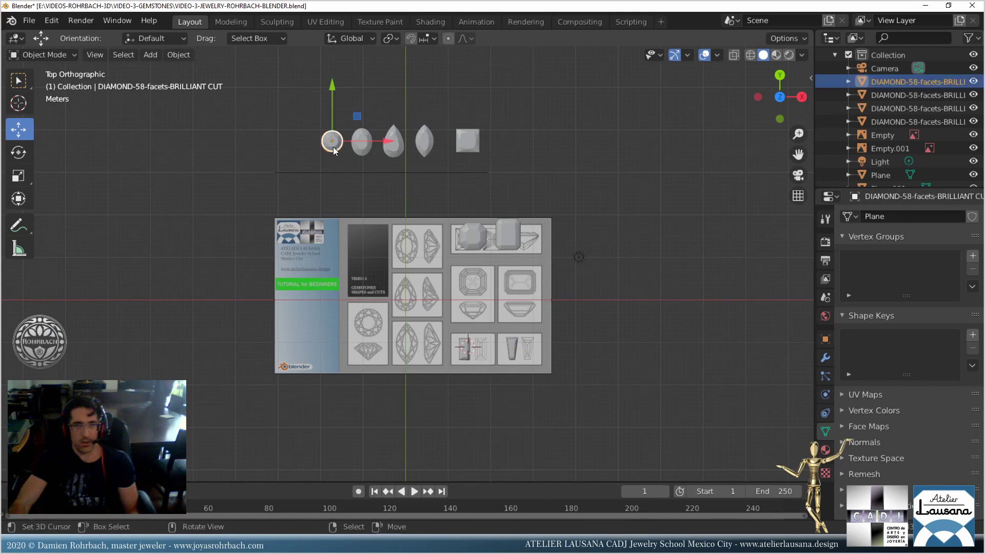
key("n")
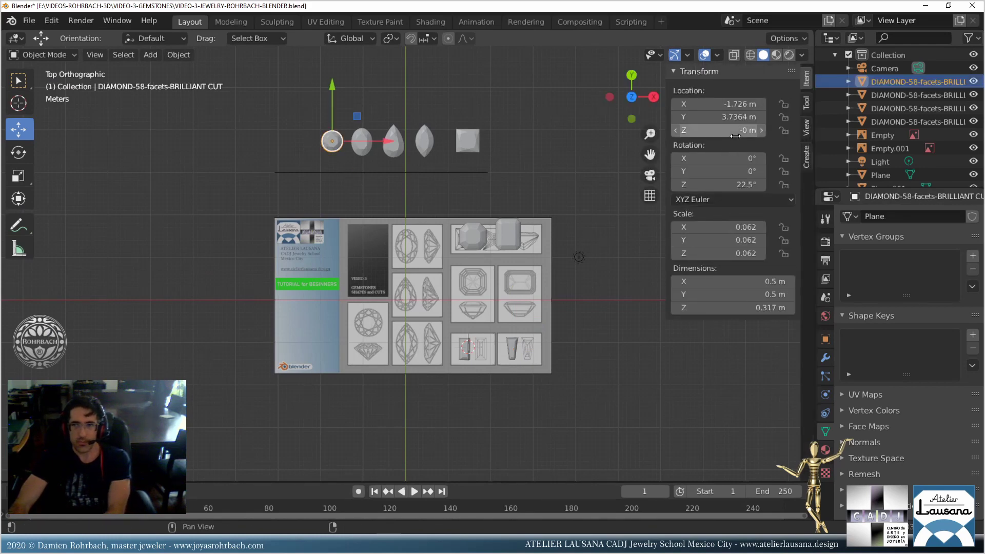
left_click(178, 55)
mouse_move(257, 83)
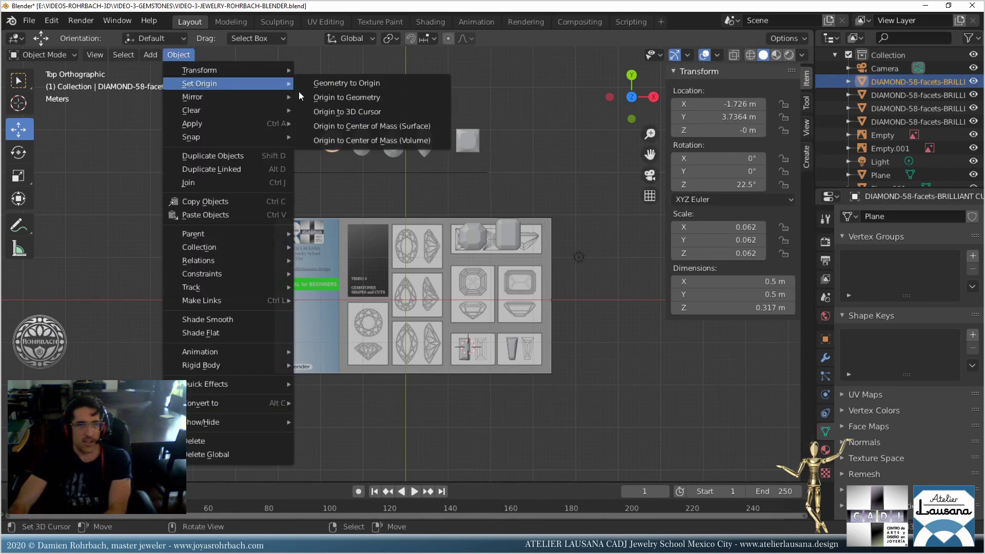
left_click(359, 97)
Set the round gem's X, Y and Z location to 0 m and move it to just above the reference sheet.
left_click(720, 130)
type("0")
key("Return")
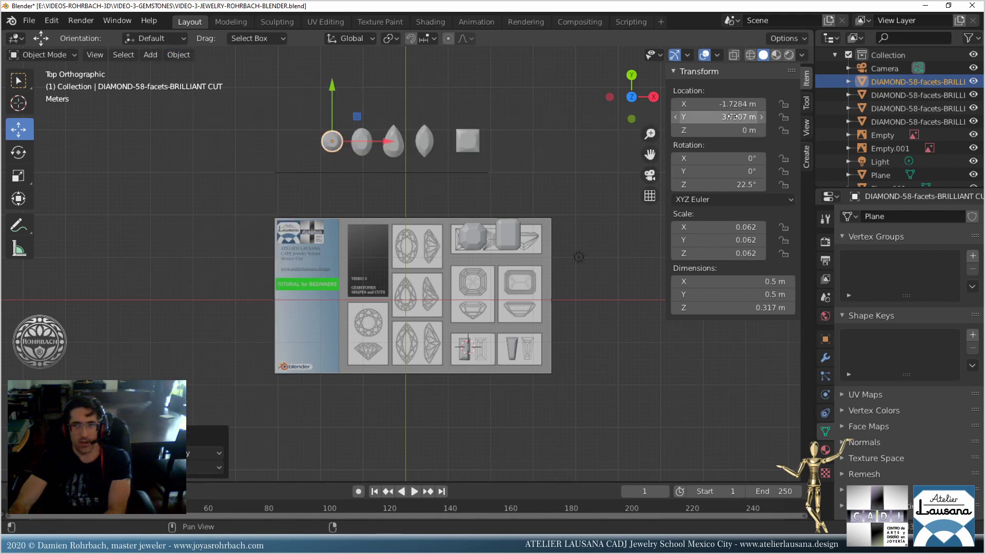
left_click(724, 116)
type("0")
key("Return")
left_click(728, 104)
type("0")
key("Return")
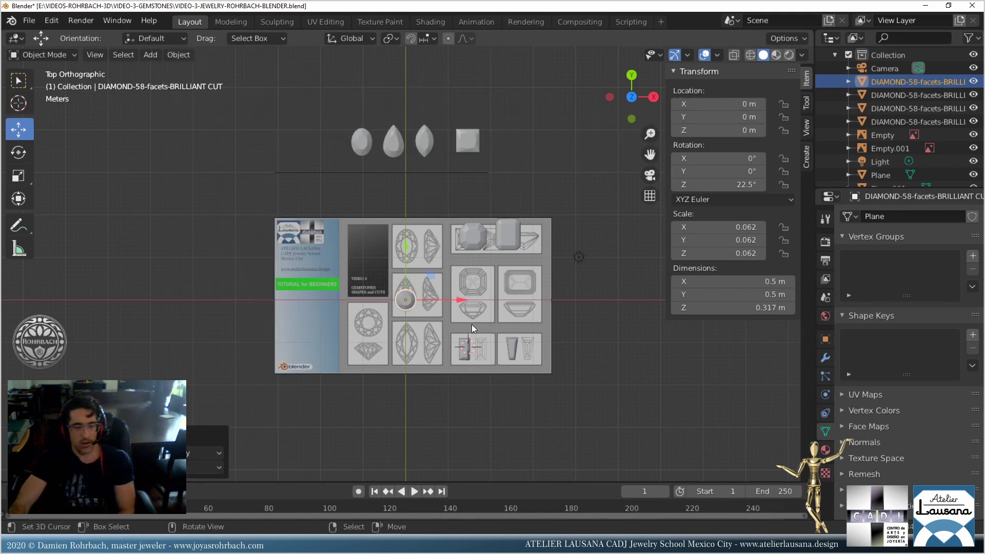
key("g")
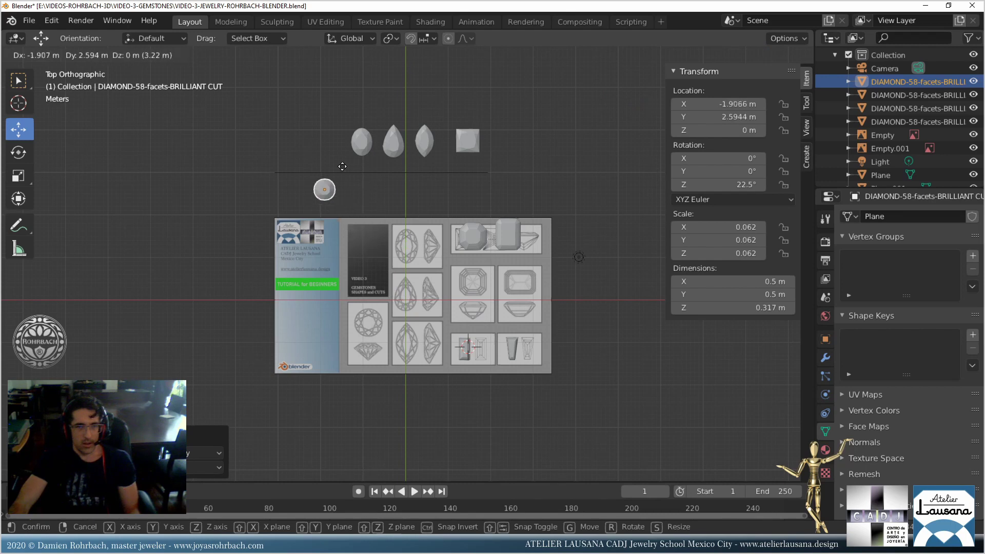
left_click(362, 191)
Set the oval gem's origin to its geometry.
left_click(365, 137)
left_click(179, 54)
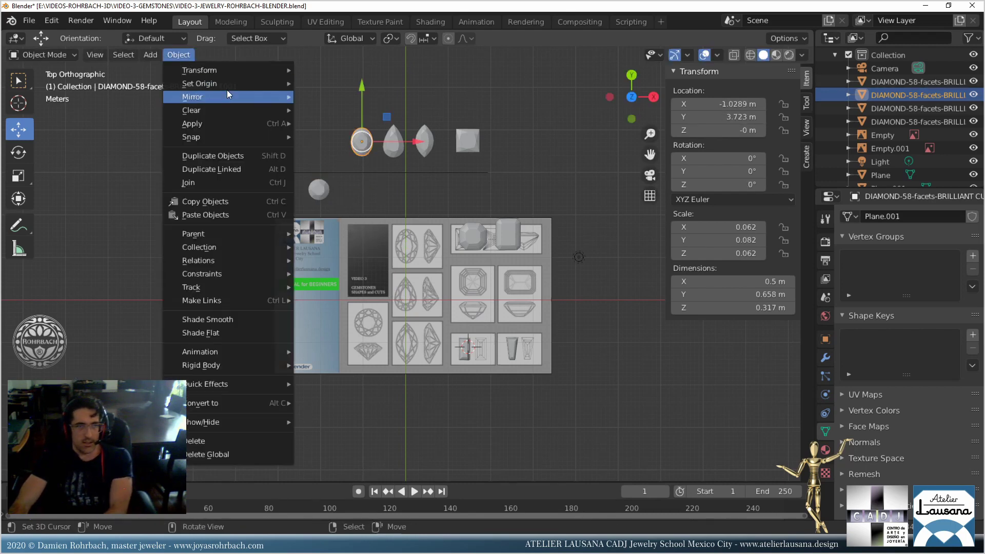
mouse_move(242, 84)
left_click(376, 98)
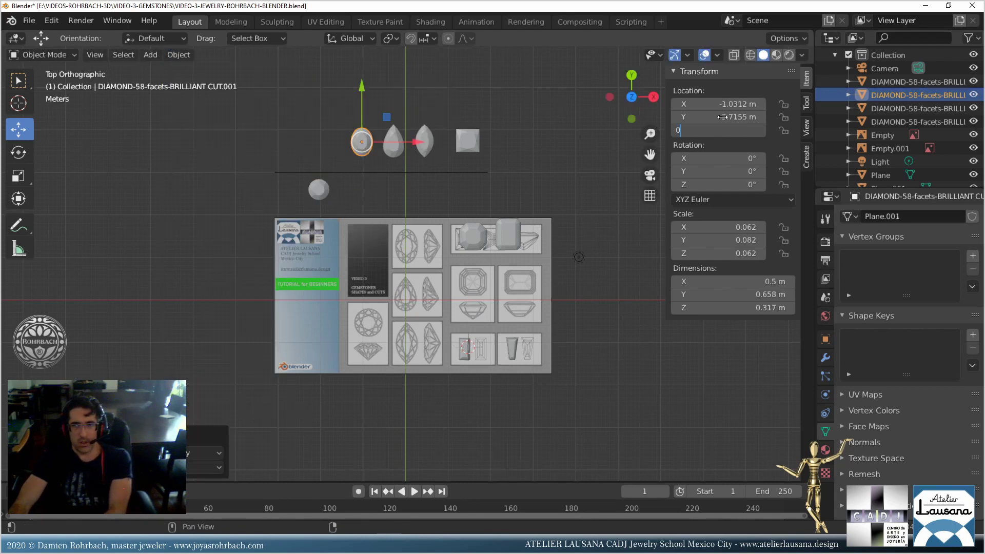
Reset the oval gem's location to 0 m and place it beside the round gem at about X -1.33 m, Y 2.61 m.
key("alt+g")
key("g")
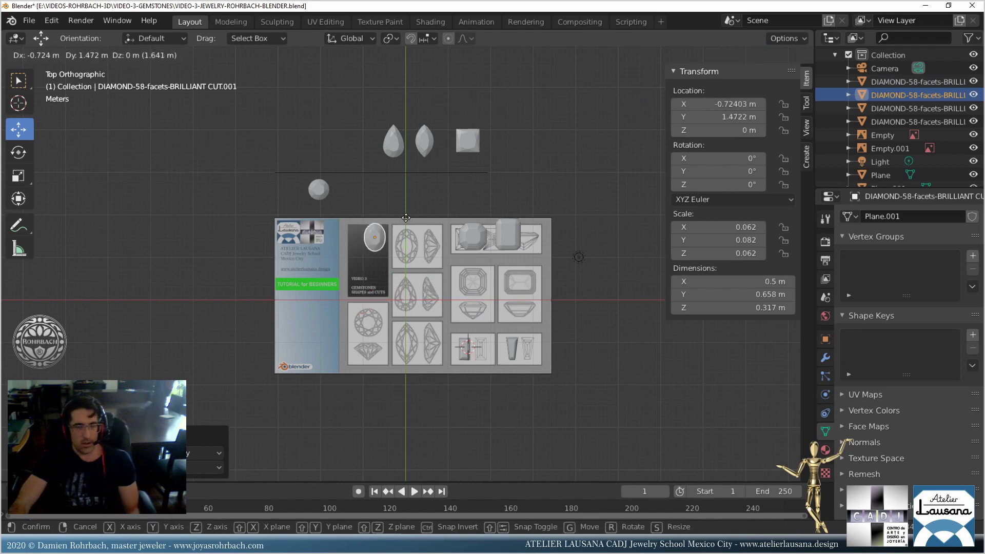
left_click(388, 186)
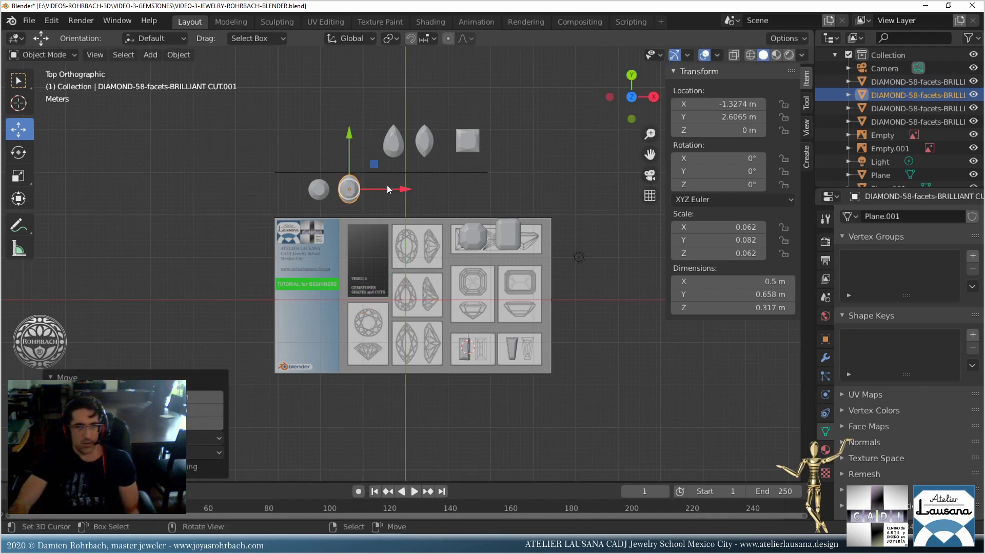
Set the pear-shaped gem's origin to its geometry.
left_click(395, 150)
left_click(178, 55)
mouse_move(211, 84)
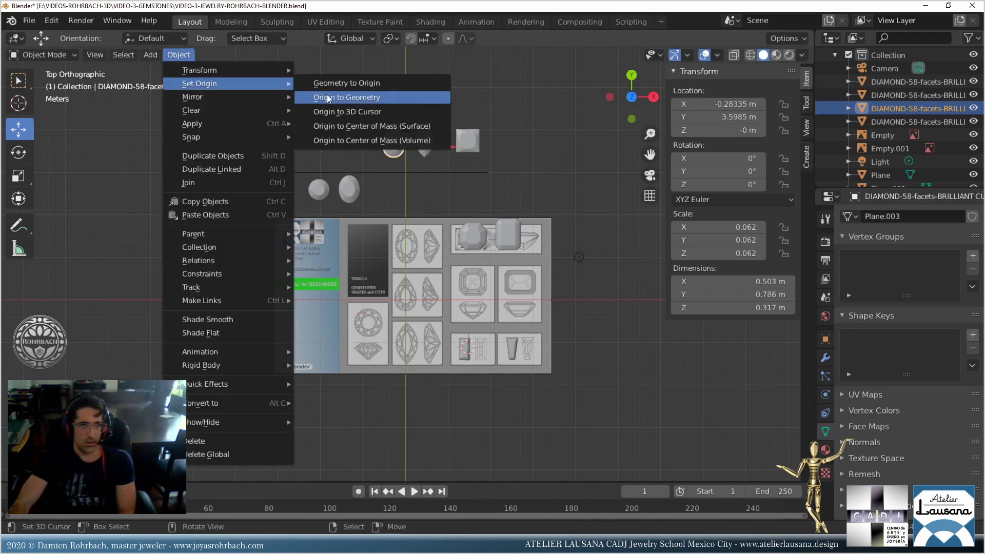
left_click(330, 98)
Set the pear gem's X and Y location to 0 m and place it beside the oval gem at about X -0.64 m, Y 2.52 m.
left_click(739, 103)
type("0")
key("Return")
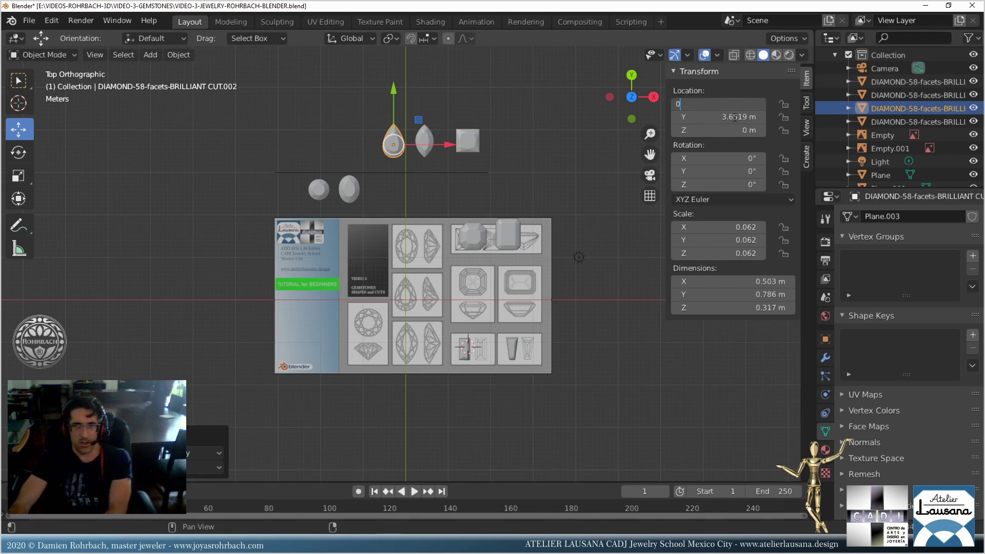
left_click(739, 117)
type("0")
key("Return")
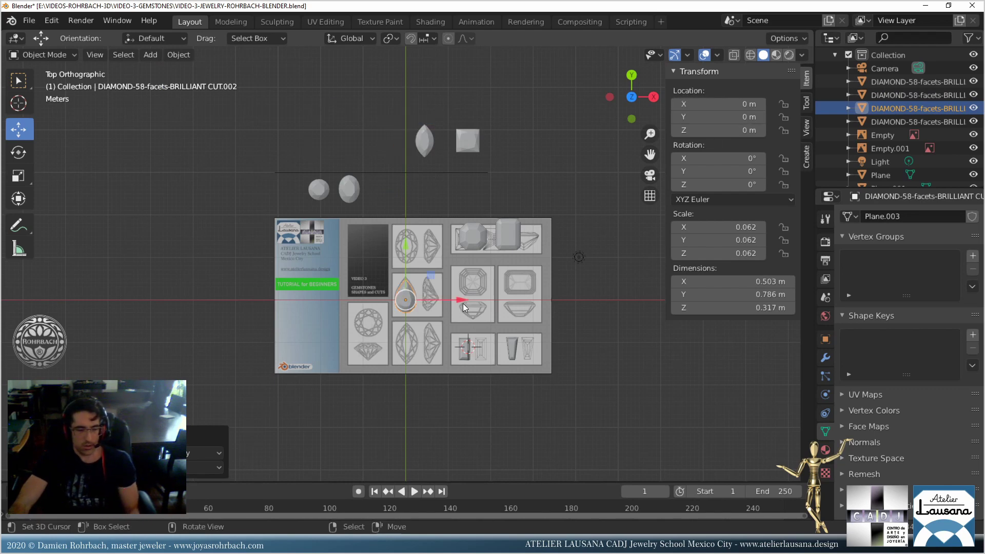
key("g")
left_click(435, 198)
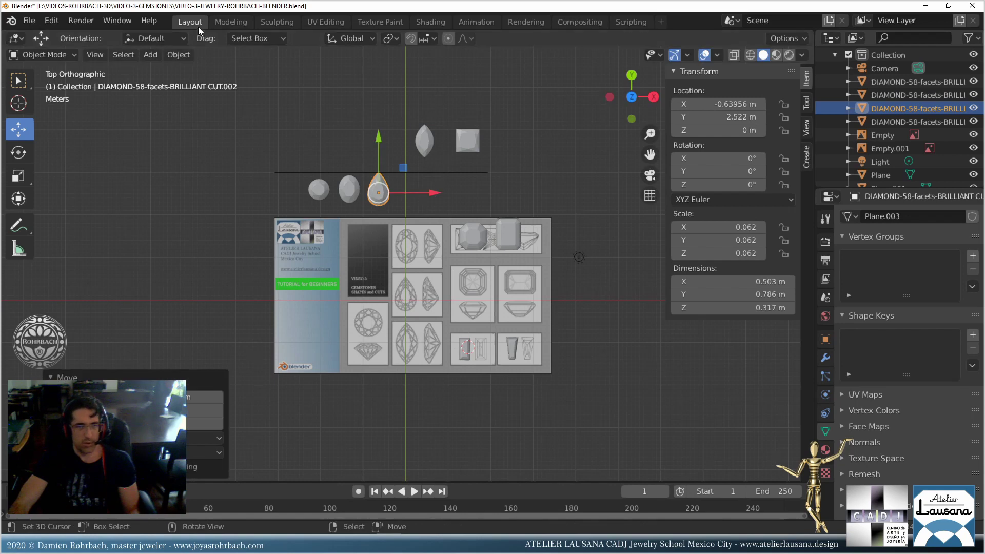
left_click(180, 54)
mouse_move(250, 85)
left_click(346, 97)
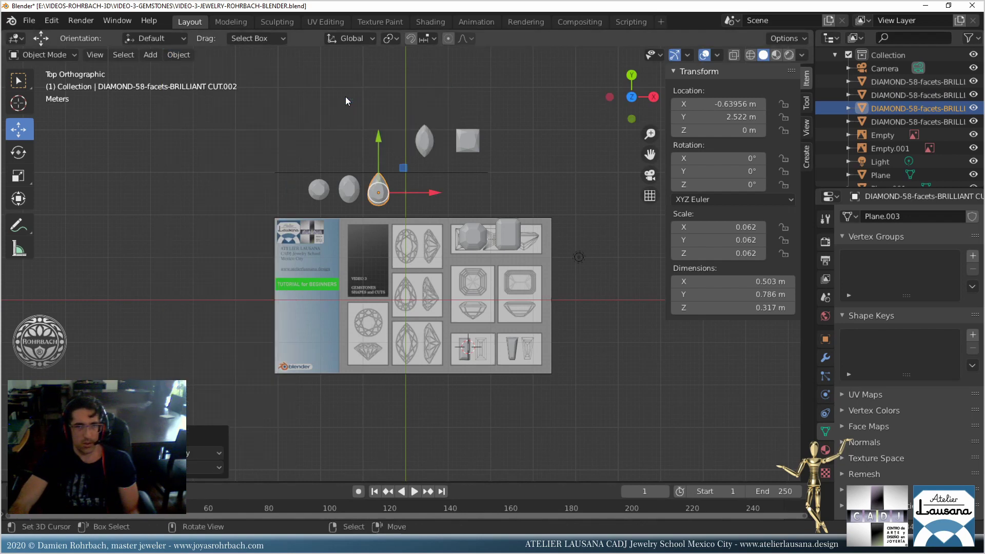
Set the marquise gem's origin to its geometry and move it beside the pear gem at about X -0.03 m, Y 2.6 m.
left_click(421, 139)
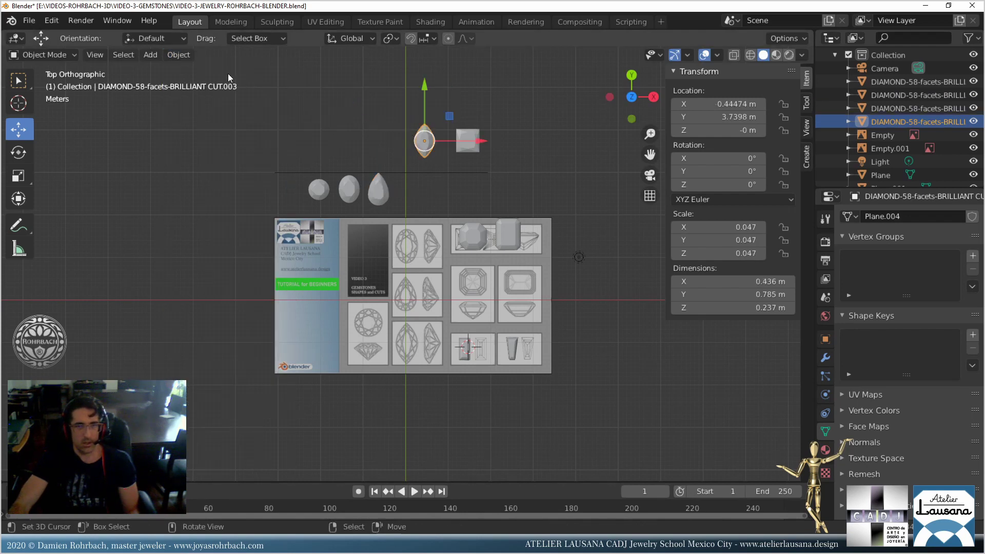
left_click(178, 55)
mouse_move(260, 82)
left_click(340, 97)
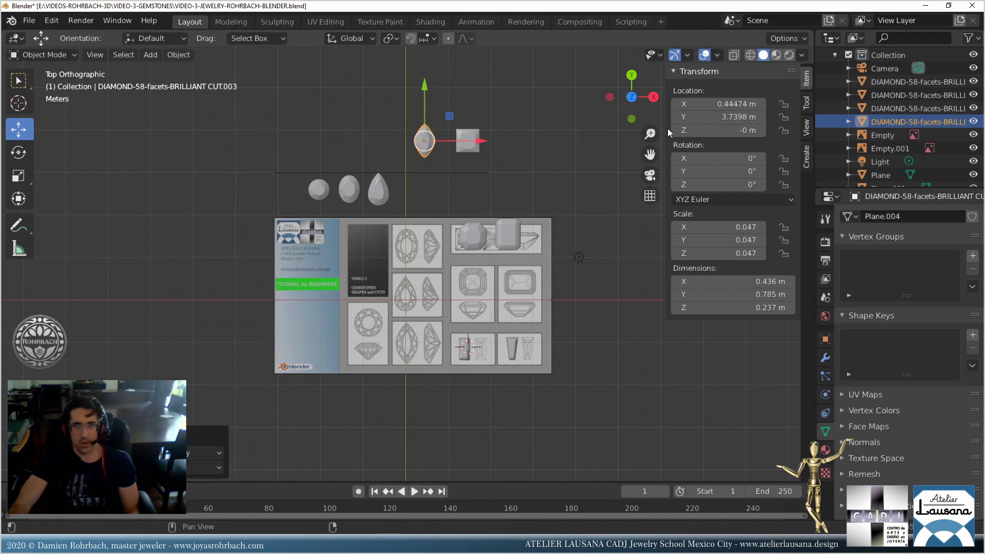
key("g")
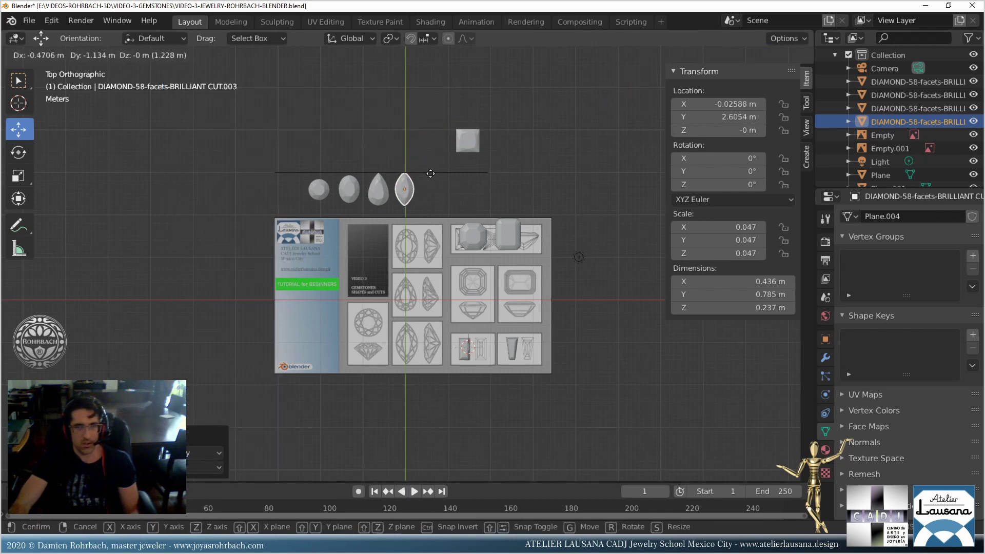
left_click(431, 178)
left_click(464, 144)
key("g")
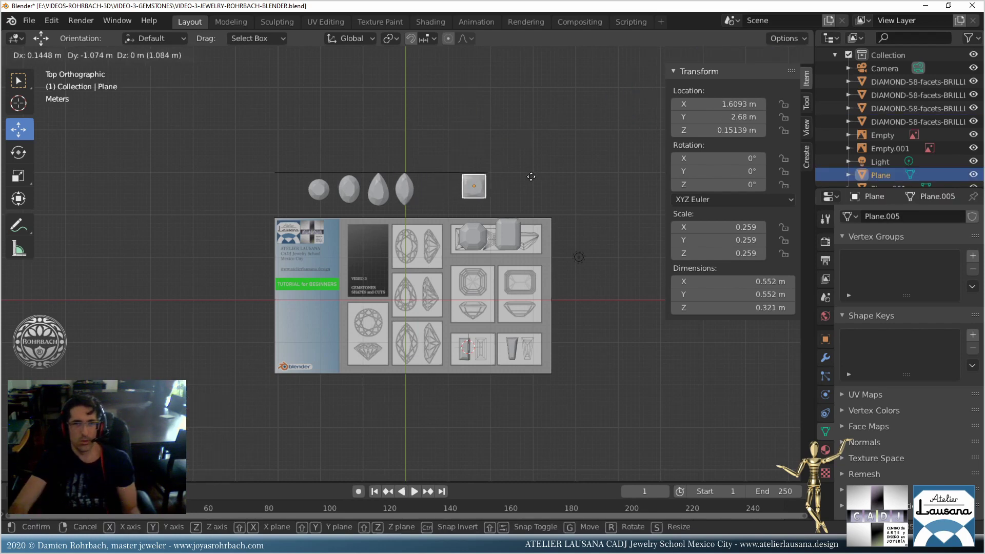
right_click(475, 210)
Select the octagonal and emerald-cut gems together and move them about 1.2 m along Y into the row above the reference sheet.
left_click(476, 239)
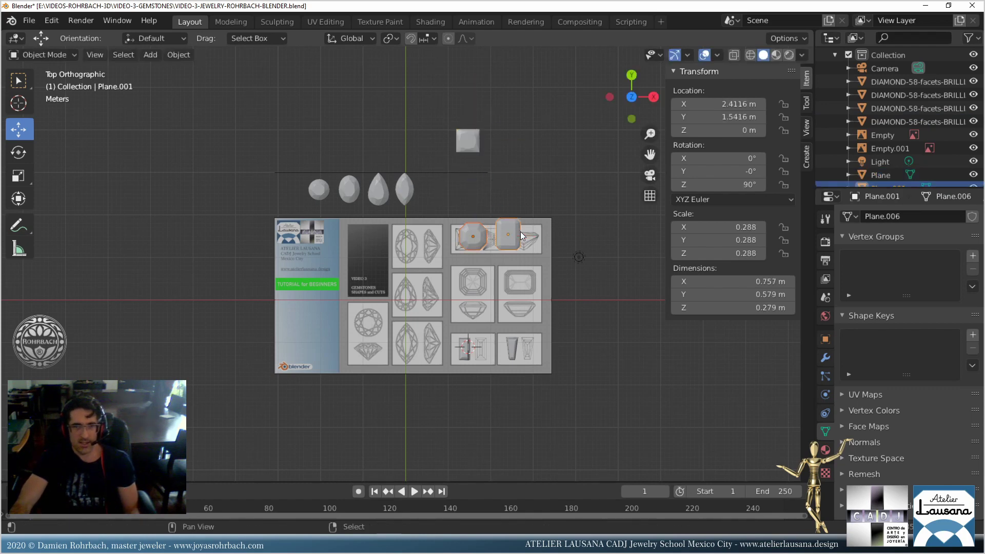
left_click(508, 236, "shift")
key("g")
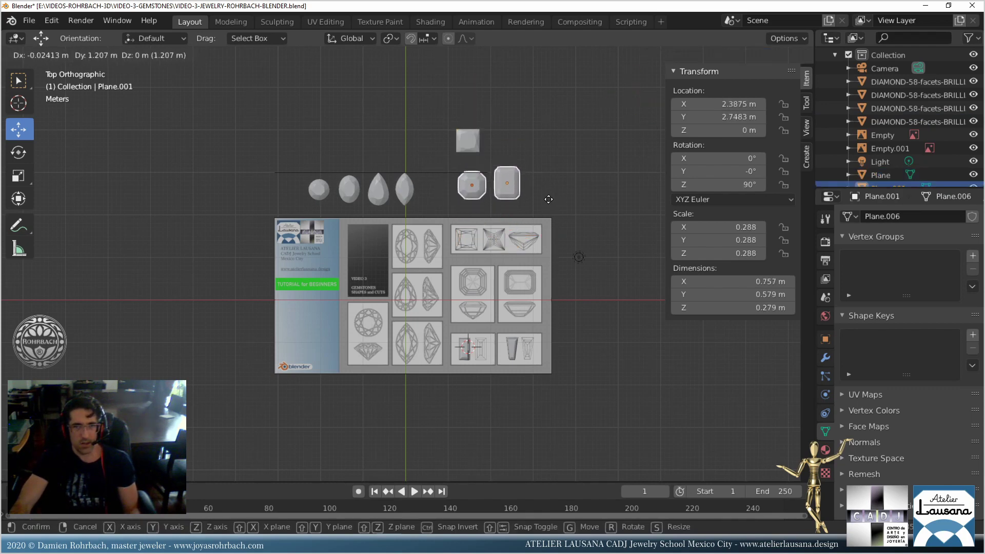
left_click(547, 207)
Move the square princess-cut gem farther up along Y, leaving room beneath it for the other step-cut gems.
left_click(468, 349)
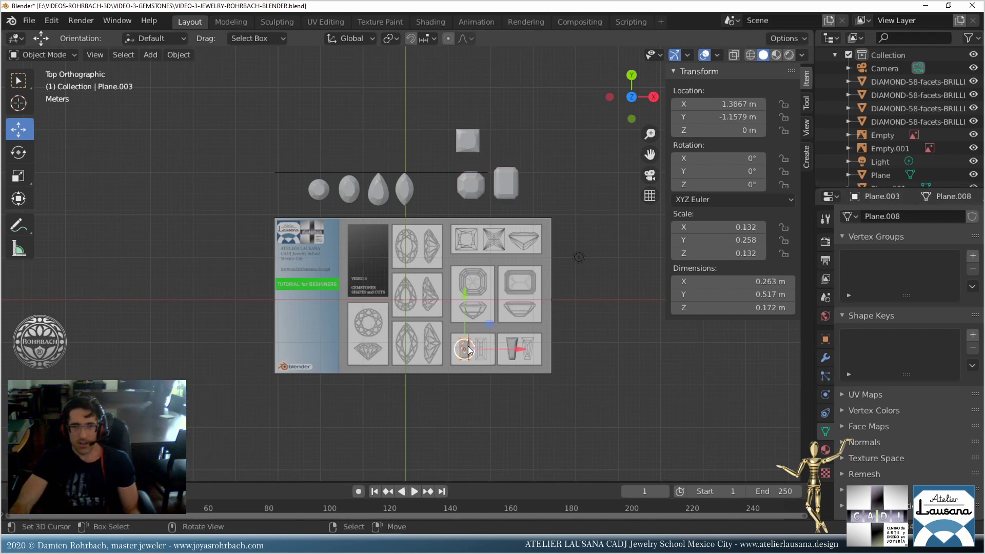
left_click(466, 127)
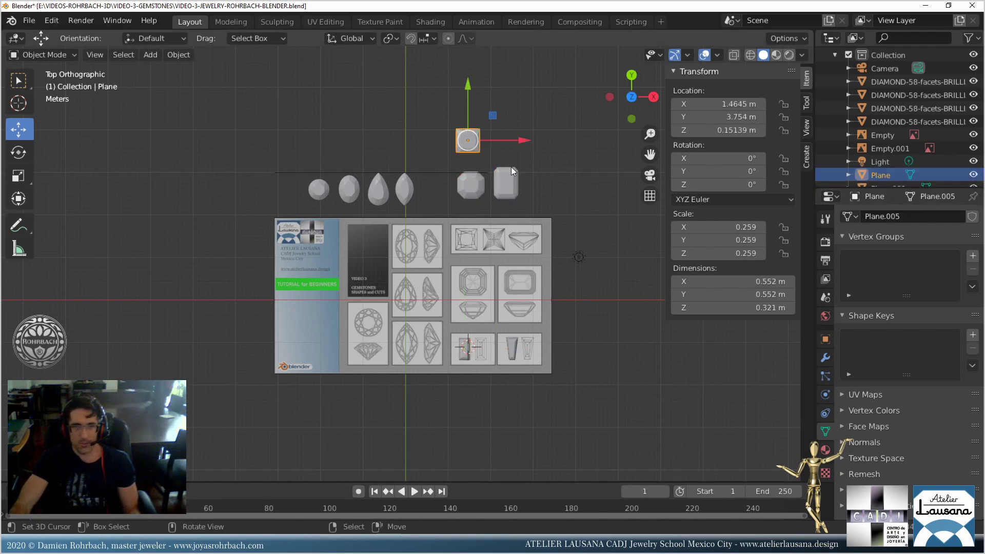
key("g")
left_click(496, 96)
Move the octagonal gem to about X 1.31 m, Y 3.47 m and the emerald-cut gem beside it to about X 2.13 m, Y 3.44 m.
left_click(477, 177)
key("g")
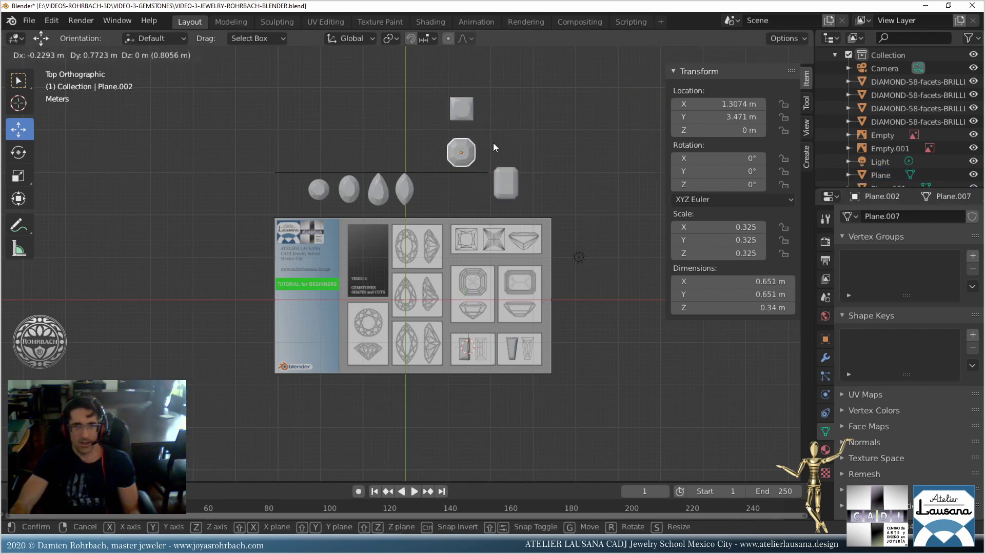
left_click(493, 143)
left_click(506, 177)
key("g")
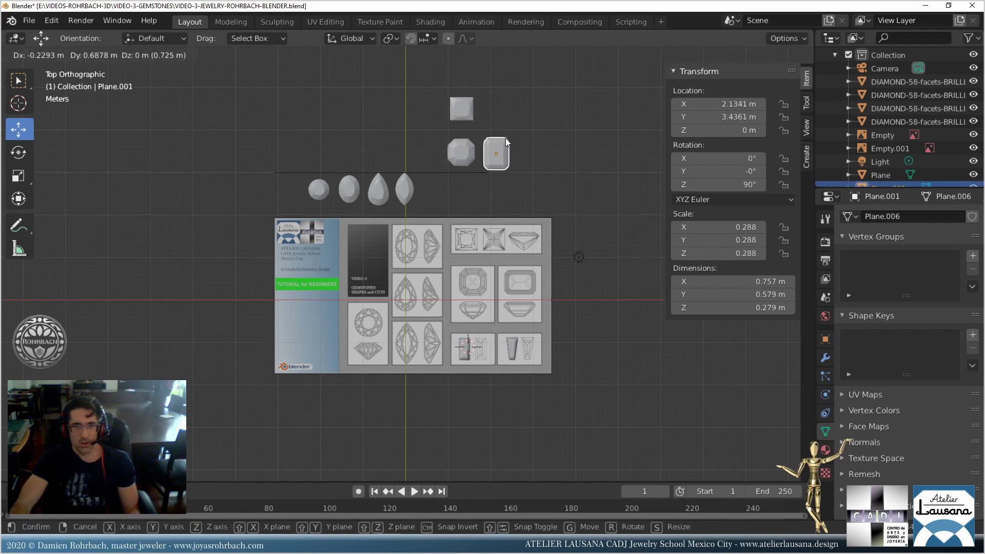
left_click(505, 137)
Move the baguette gem beneath the octagonal gem and the tapered baguette beside it at about X 1.7 m, Y 2.51 m, and save the file.
left_click(468, 347)
key("g")
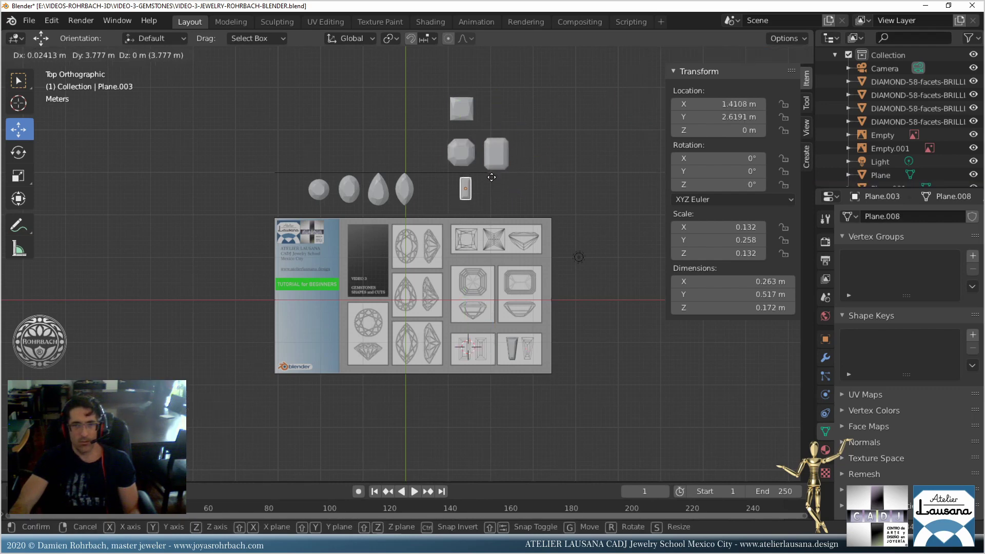
left_click(485, 182)
left_click(509, 341)
key("g")
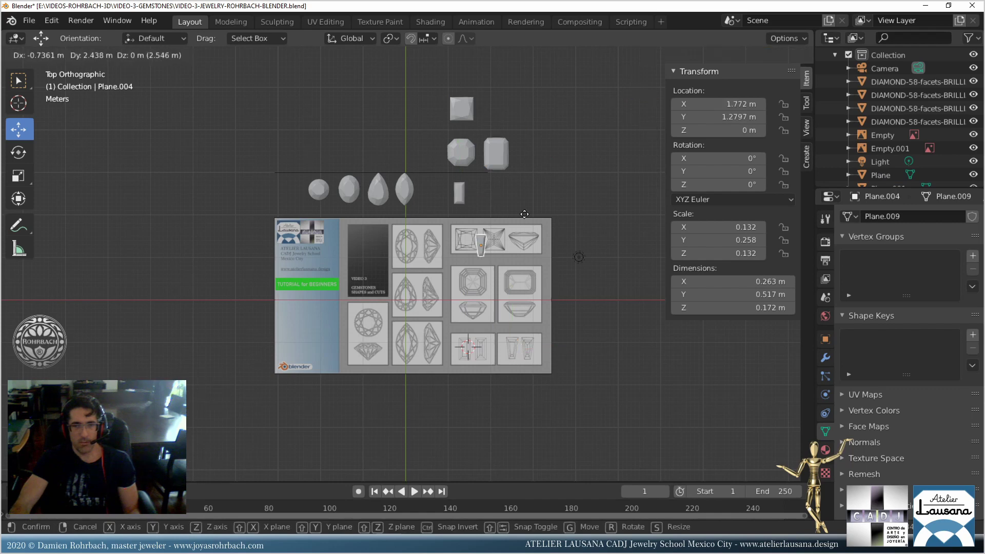
left_click(523, 171)
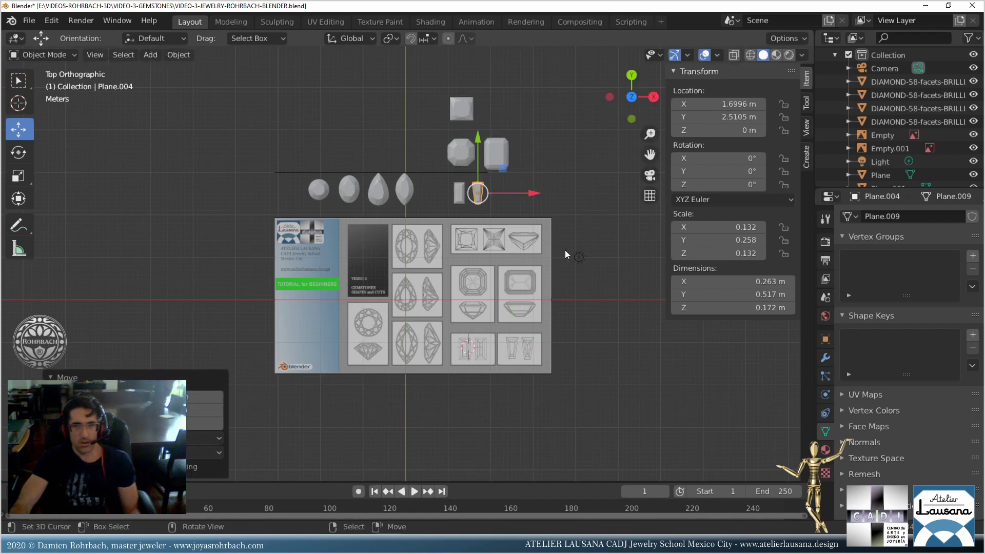
key("n")
key("ctrl+s")
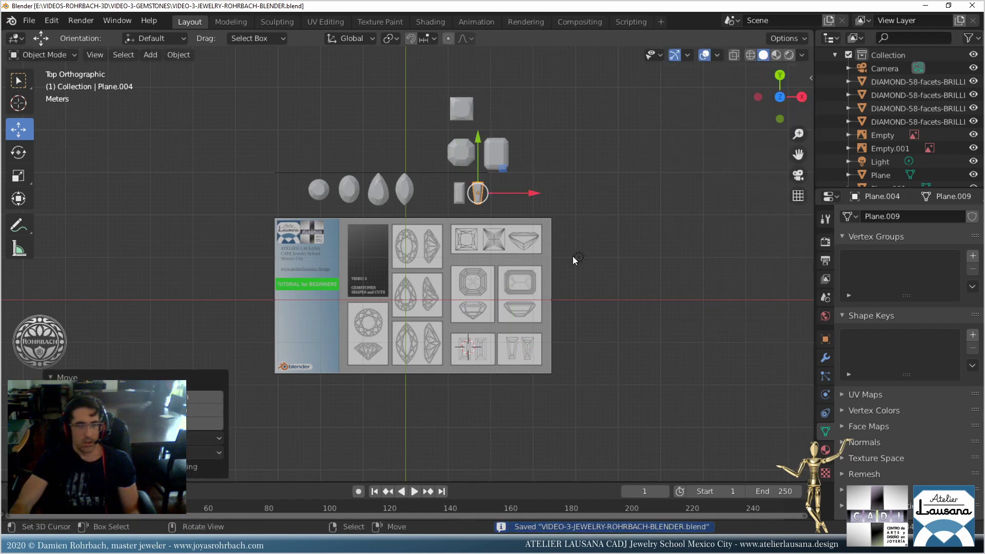
Nudge the marquise gem slightly away from the pear gem, and save the file with the 3D cursor placed in empty space.
left_click(399, 196)
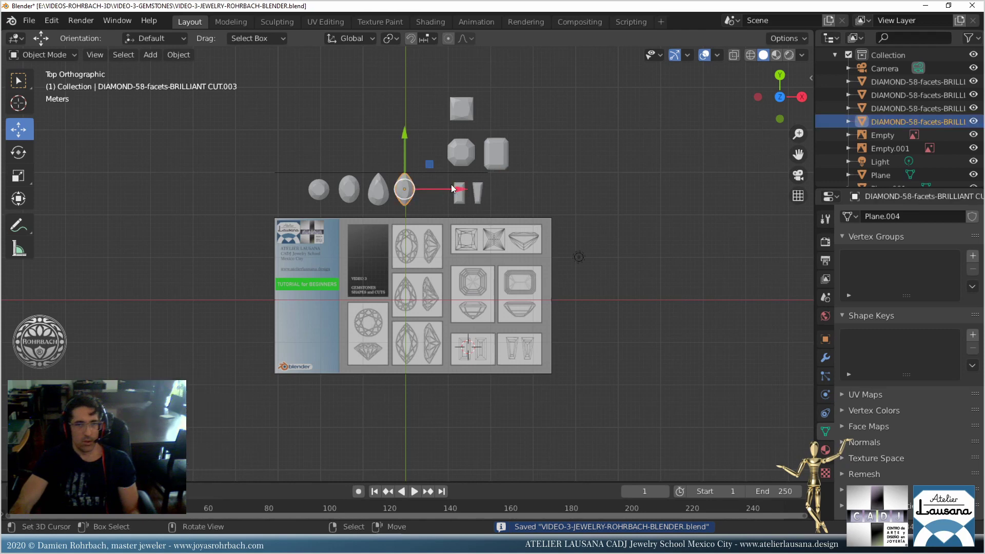
key("g")
left_click(464, 191)
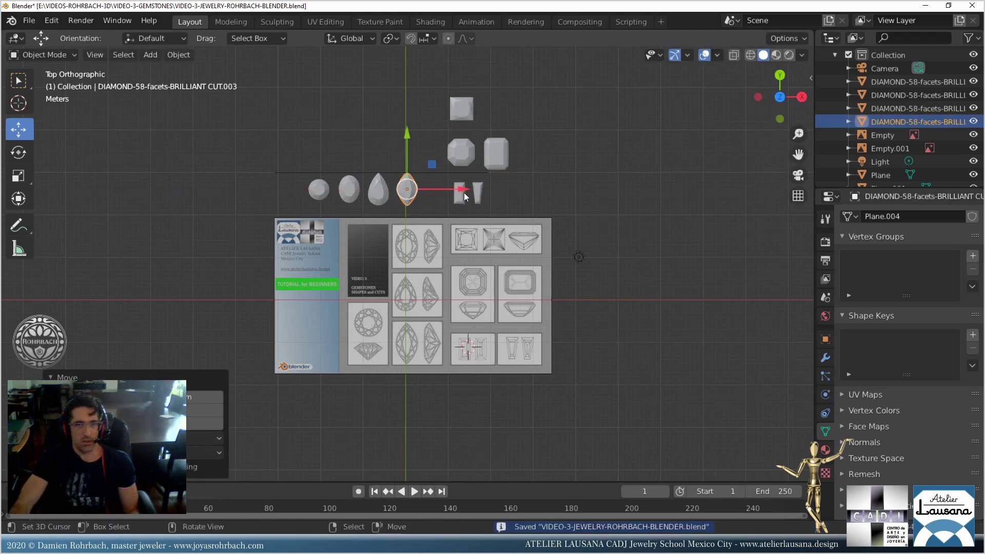
right_click(604, 207, "shift")
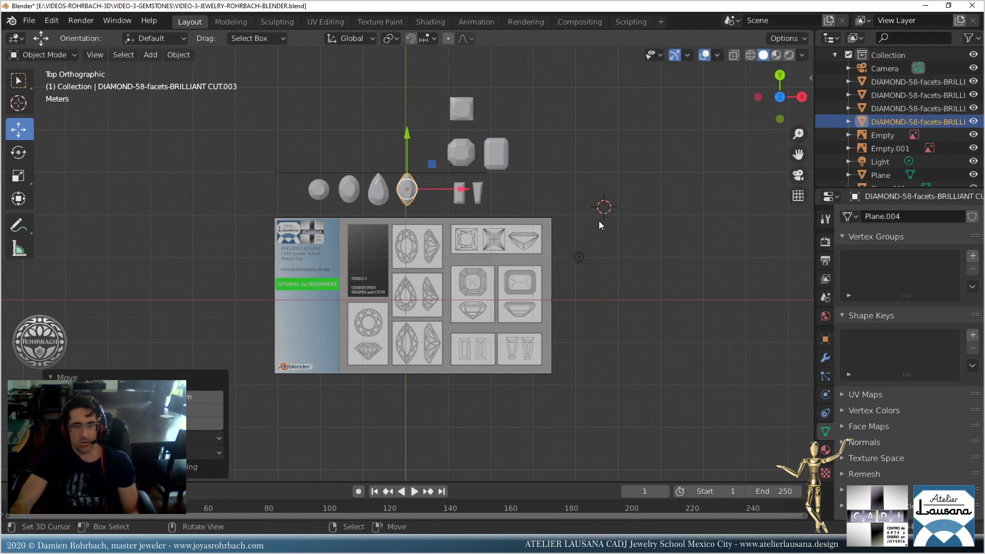
key("ctrl+s")
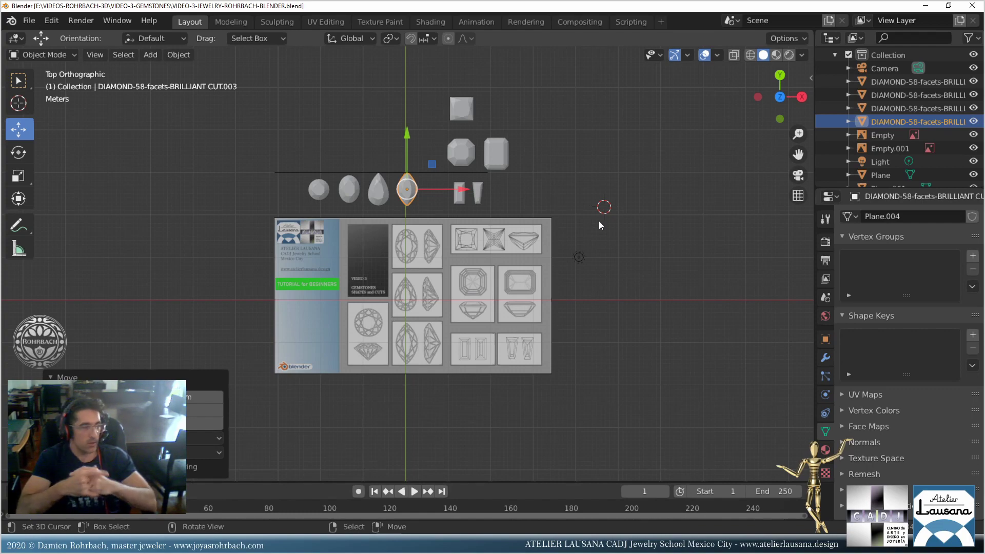
In the marquise gem's mesh, select the four outline segments between its widest part and its tips, and scale them slightly along X.
key("KP_Decimal")
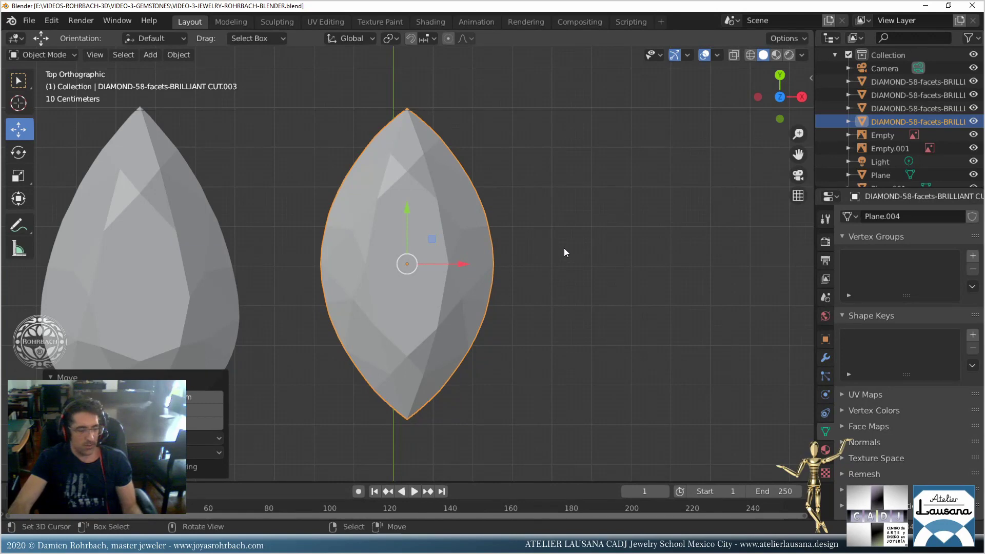
key("Tab")
key("alt+z")
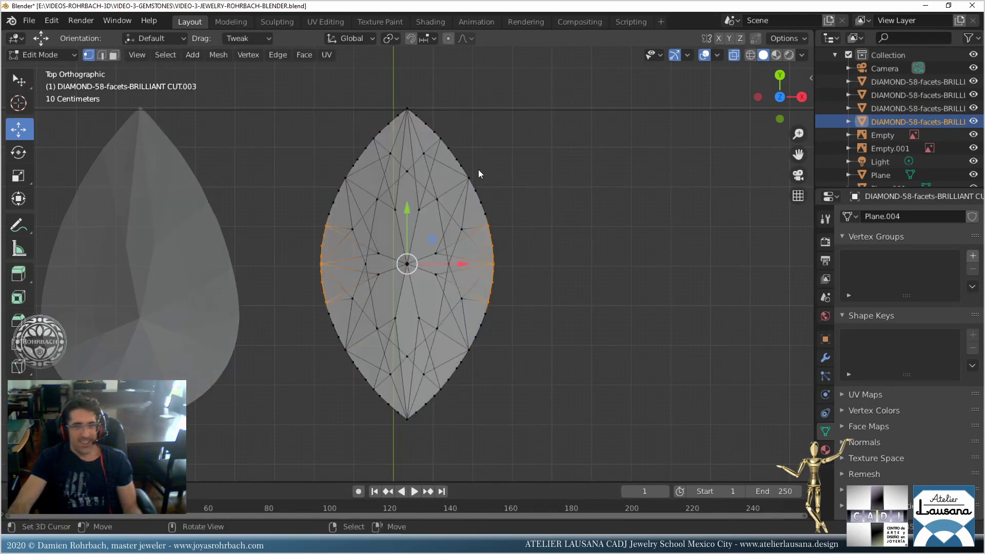
key("alt+a")
key("c")
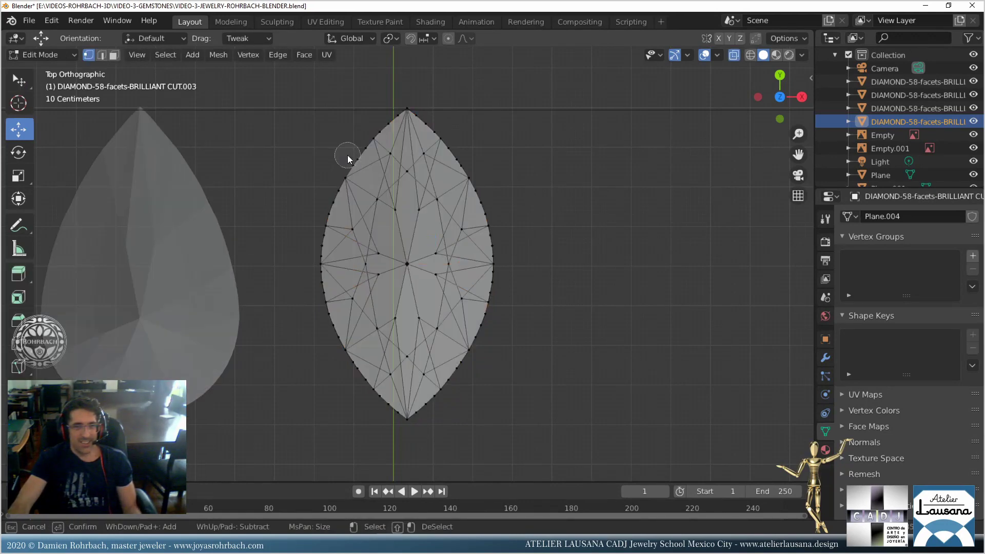
left_click_drag(347, 160, 354, 154)
left_click(458, 158)
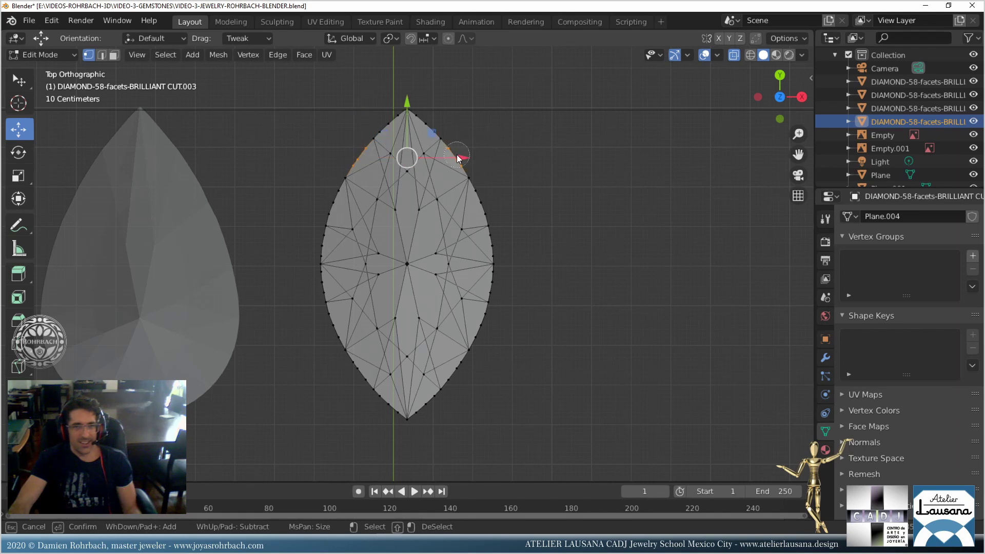
left_click_drag(355, 368, 360, 373)
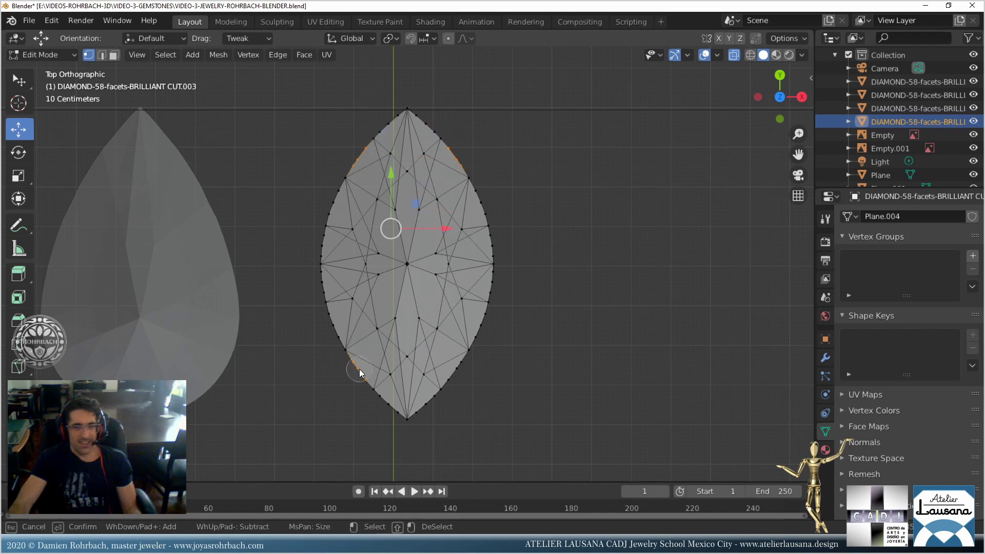
left_click(461, 366)
key("Escape")
key("s")
key("x")
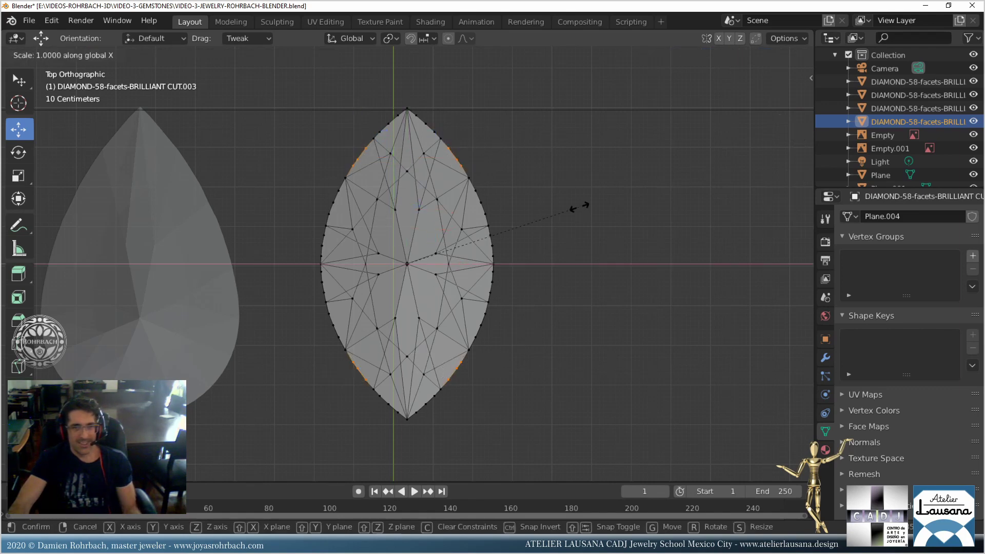
left_click(583, 206)
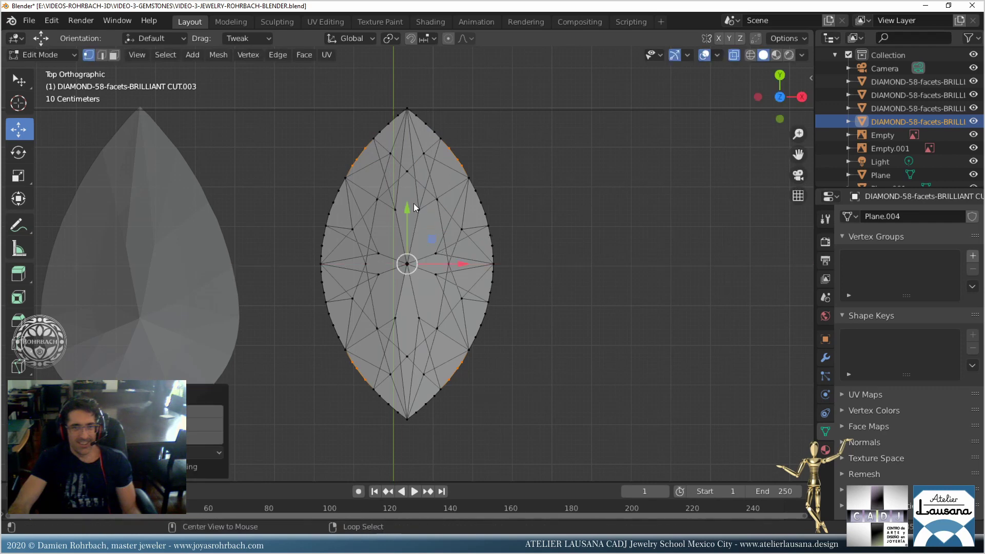
Select the marquise outline's four corner vertices between the sides and tips, and scale them along X by about 1.016.
left_click(343, 177)
key("alt+z")
key("alt+z")
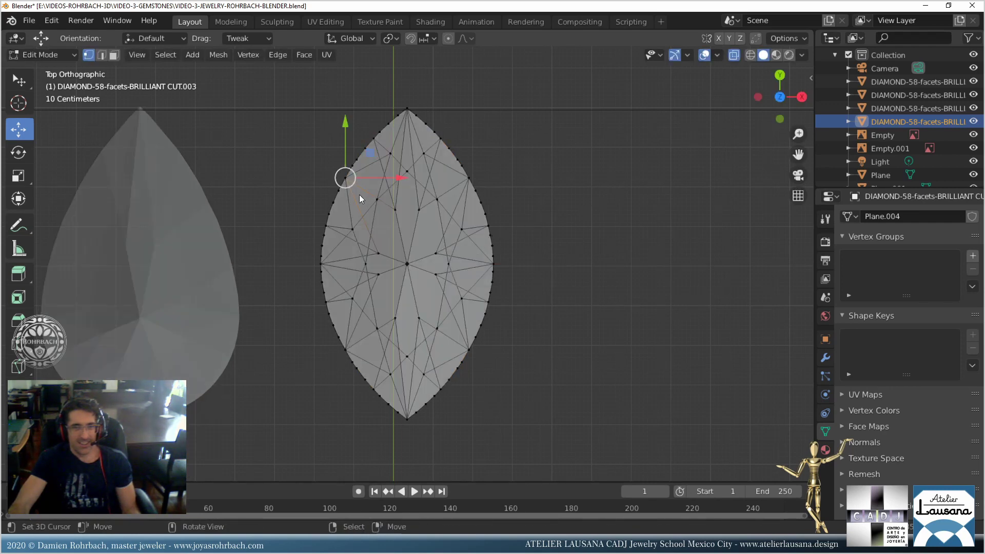
key("alt+a")
key("c")
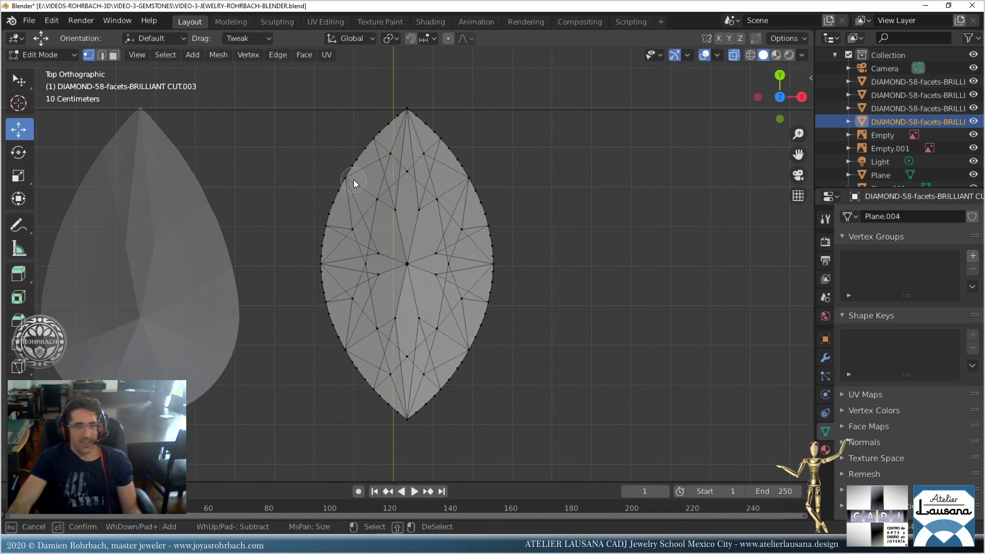
mouse_move(353, 179)
left_mouse_down()
mouse_move(346, 176)
mouse_move(478, 170)
left_mouse_up()
left_click_drag(356, 346, 408, 348)
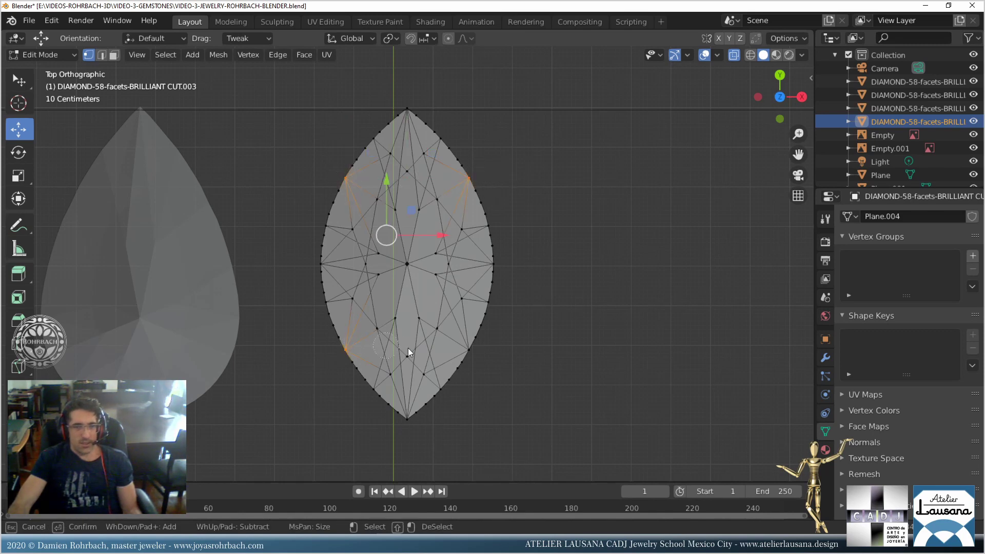
left_click(478, 355)
key("Return")
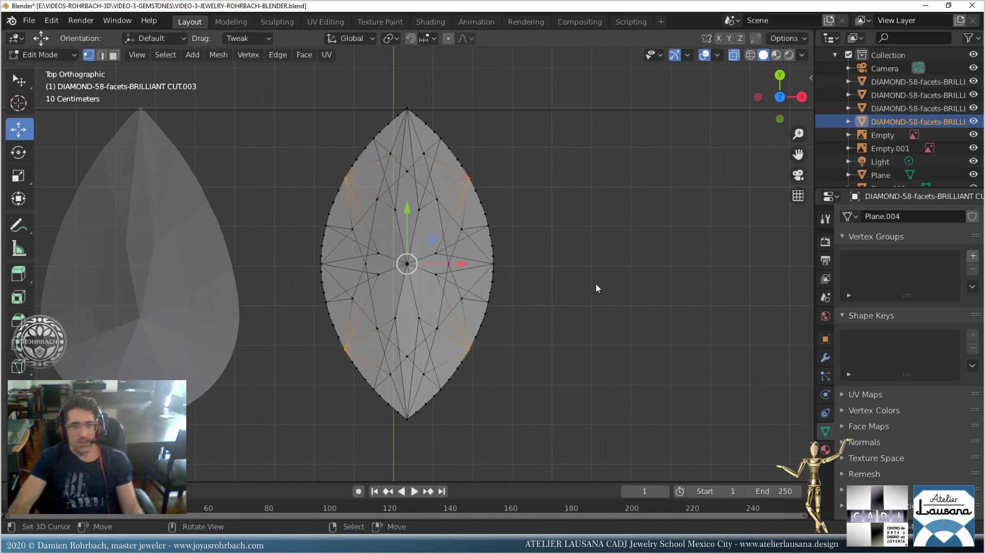
key("s")
key("x")
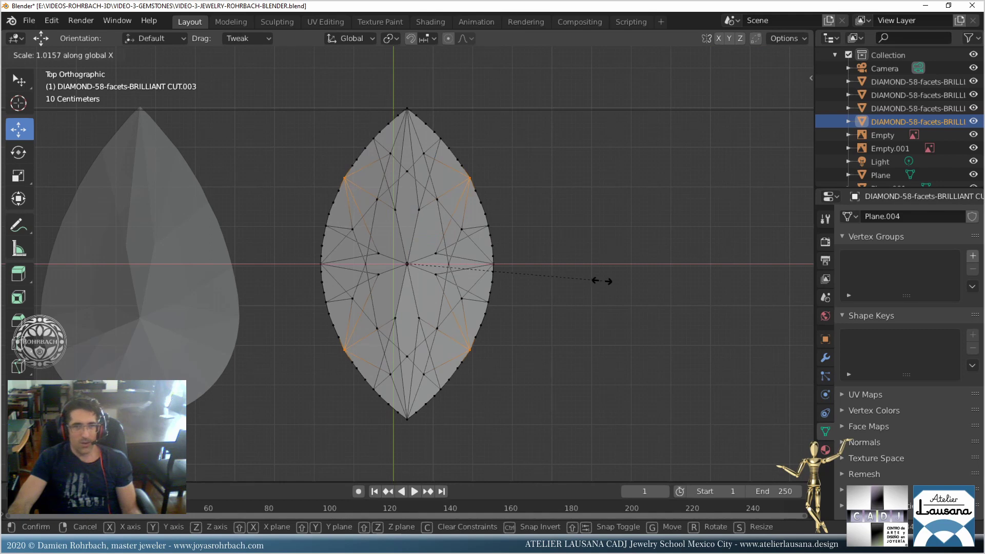
left_click(600, 282)
left_click(600, 281)
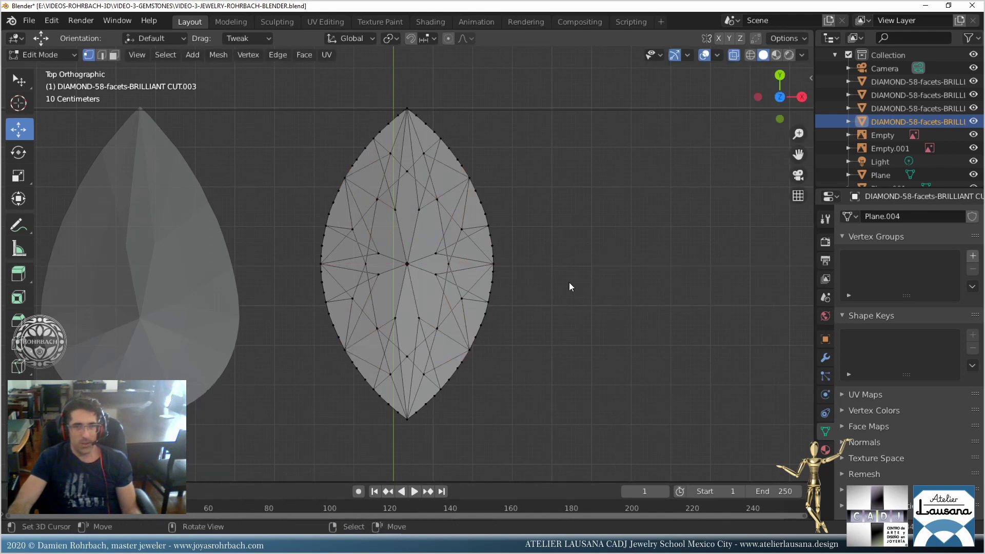
Select the middle outline vertices on both sides of the marquise, scale them along X by about 0.994, and return to Object Mode.
key("c")
left_click_drag(330, 195, 328, 334)
mouse_move(495, 331)
left_mouse_down()
mouse_move(485, 333)
mouse_move(503, 272)
mouse_move(484, 193)
left_mouse_up()
right_click(507, 196)
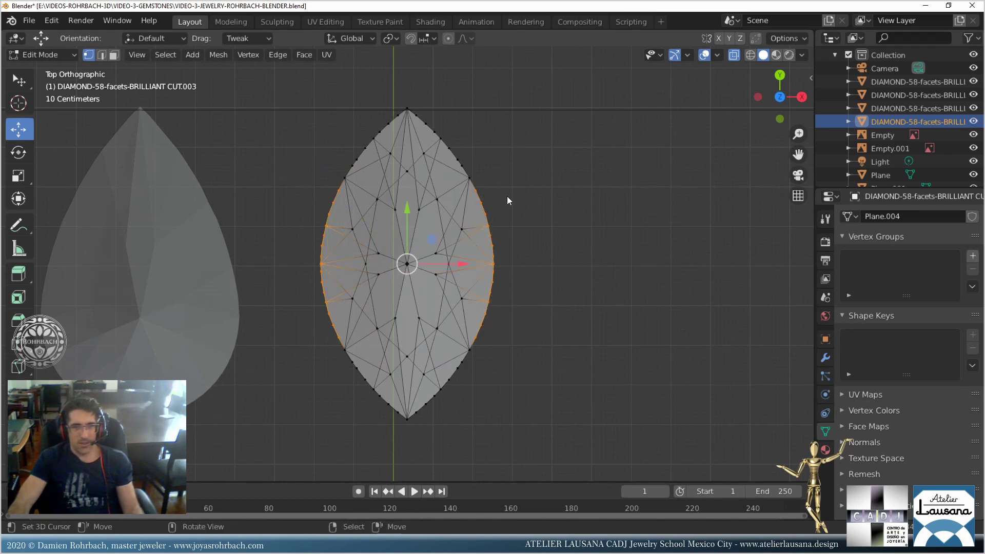
key("s")
key("x")
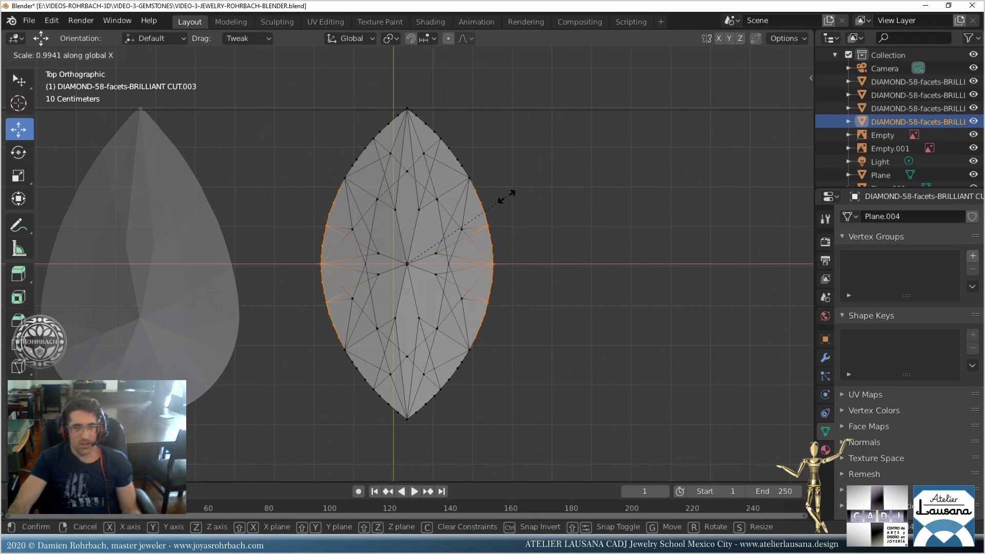
left_click(508, 197)
key("Tab")
Save the file and hide both reference images, Empty and Empty.001.
scroll(516, 222, "down", 5)
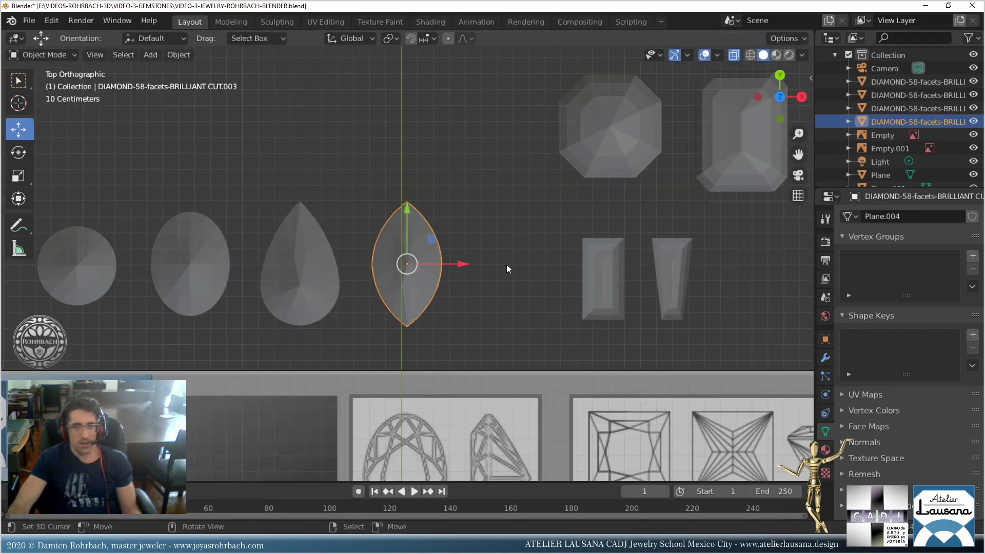
scroll(506, 264, "down", 8)
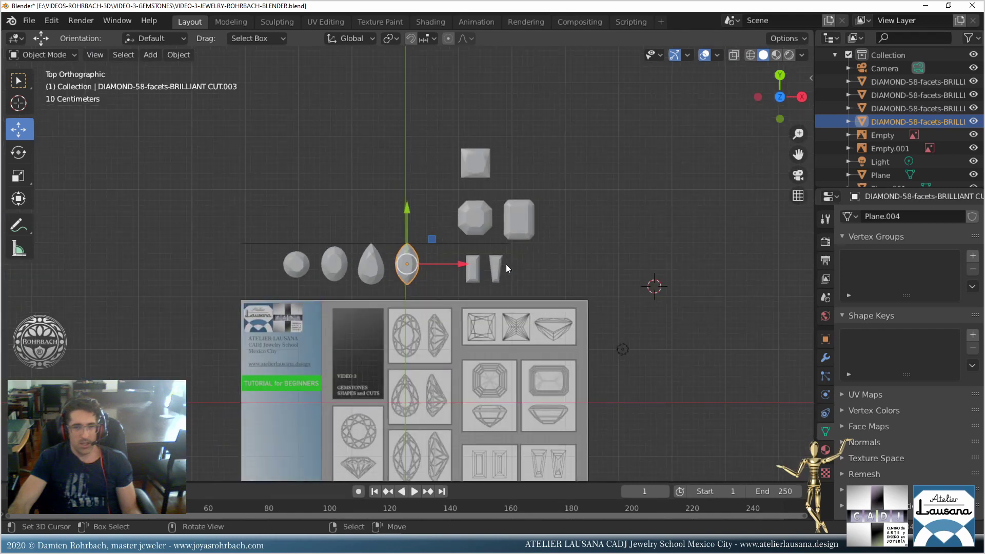
scroll(492, 281, "up", 2)
key("ctrl+s")
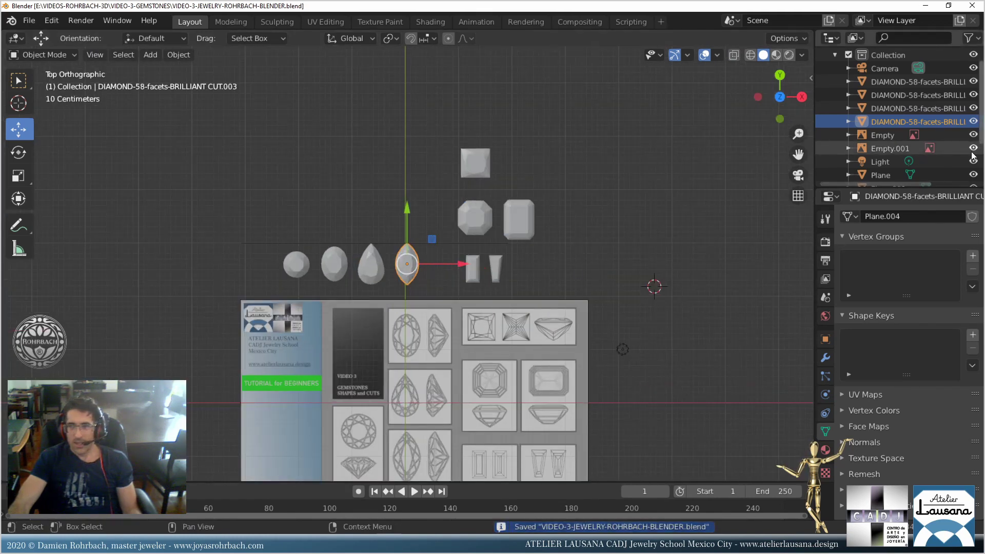
left_click_drag(973, 135, 973, 148)
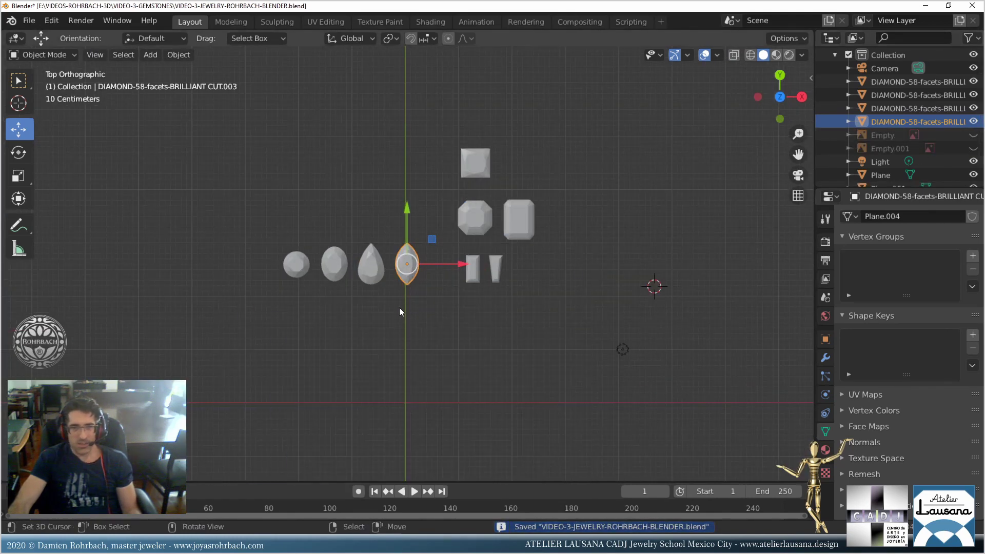
Duplicate the round brilliant gem and place the copy at the world origin.
left_click(302, 266)
key("shift+d")
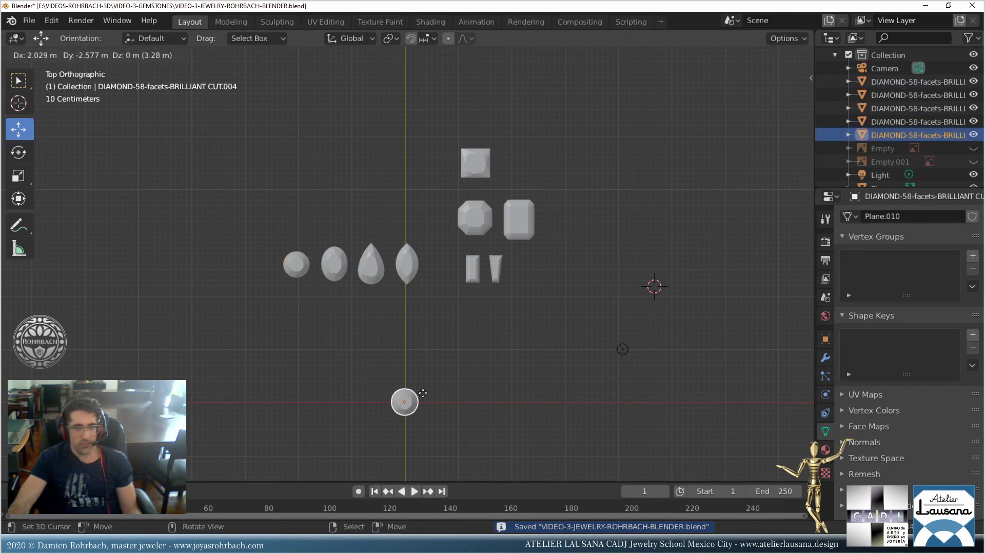
left_click(423, 398)
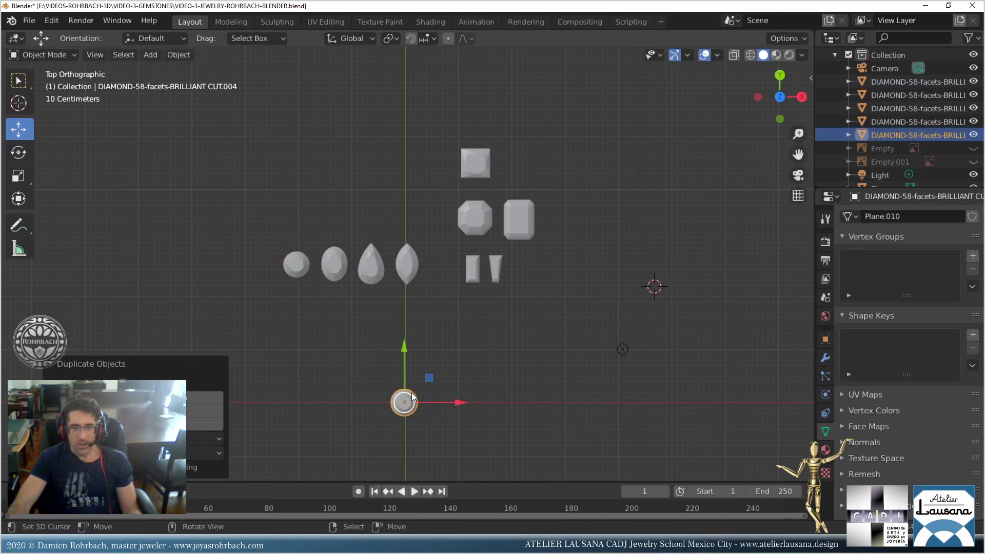
View the scene in perspective and show the render-visibility toggles in the outliner.
middle_click_drag(411, 374, 434, 336)
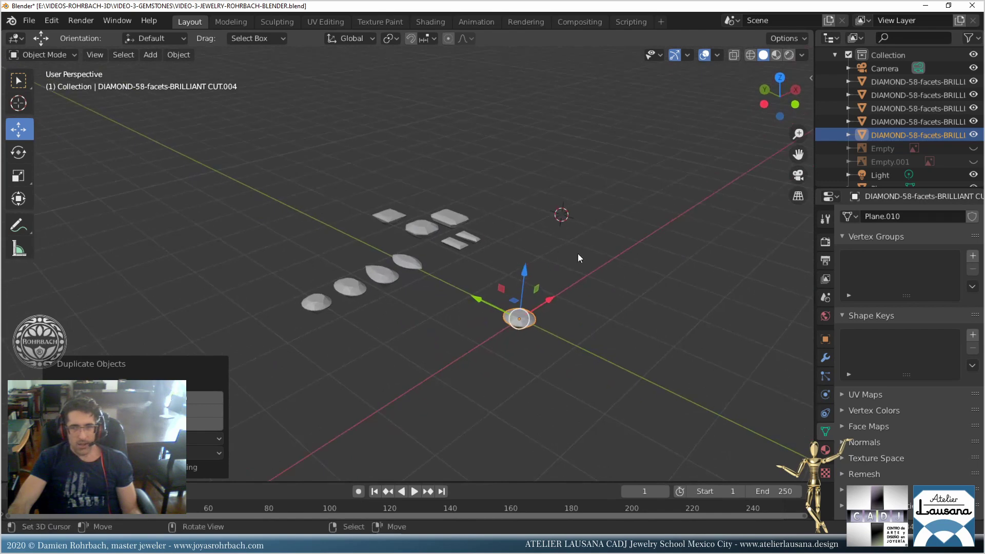
left_click(968, 38)
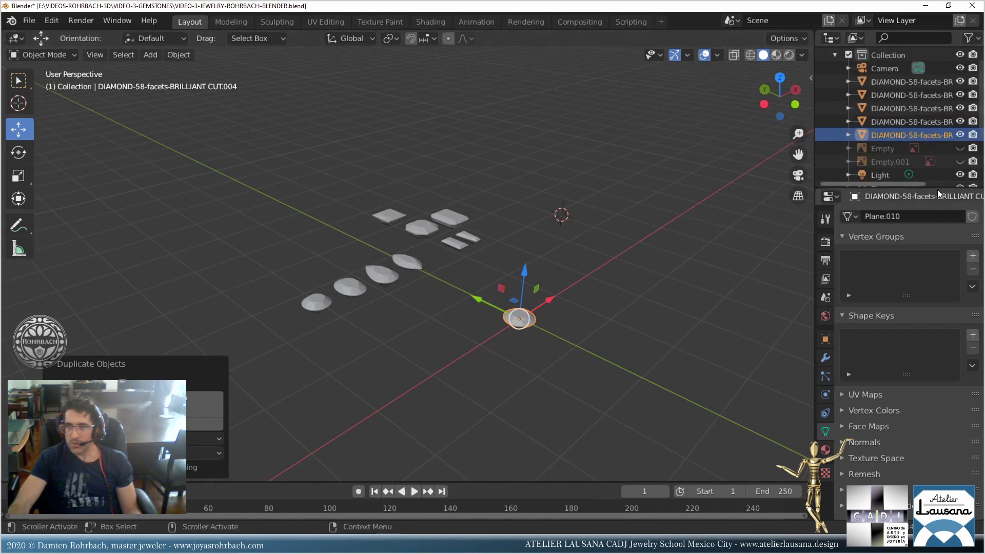
Hide every object in the scene except the round brilliant copy at the origin, and save the file.
left_click_drag(937, 189, 928, 343)
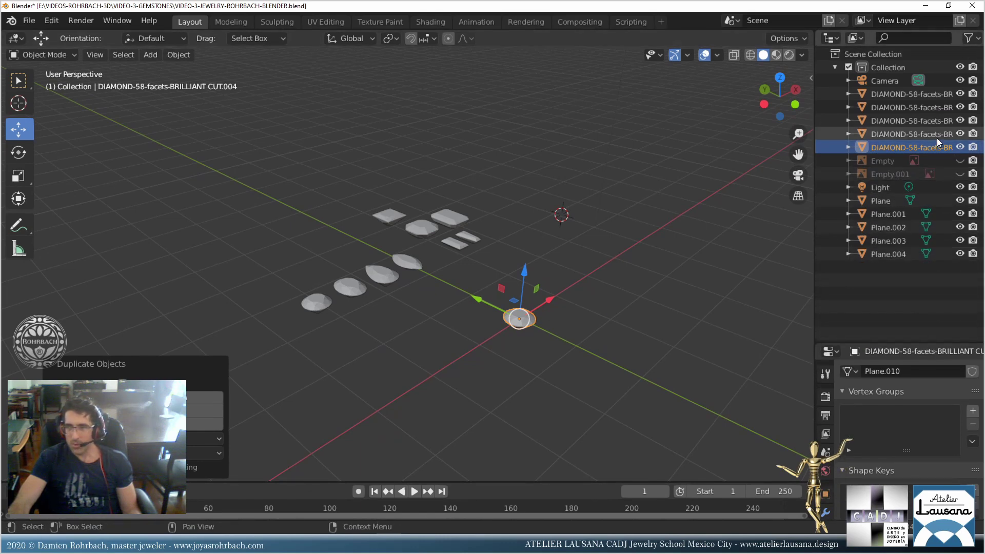
left_click(960, 134)
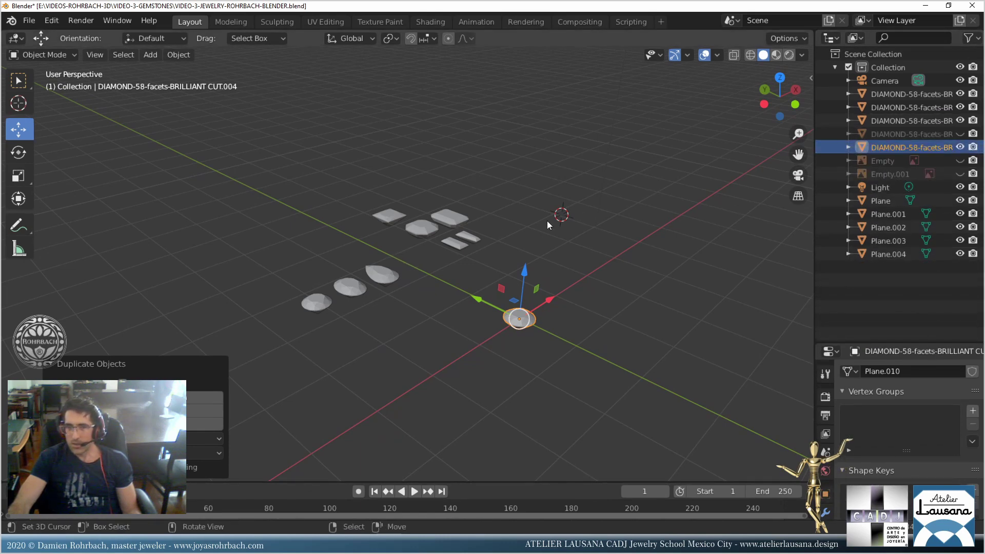
key("a")
key("h")
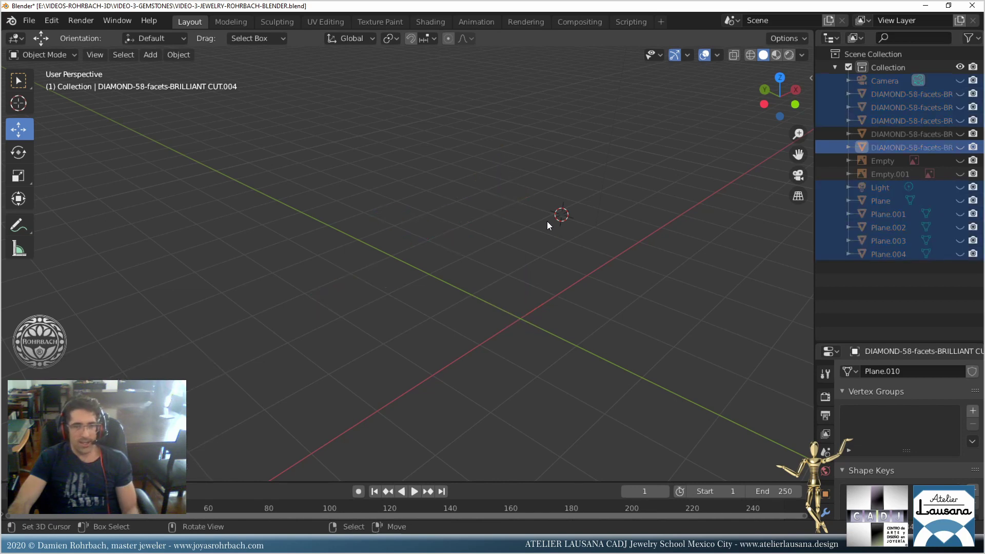
left_click(960, 148)
left_click(536, 317)
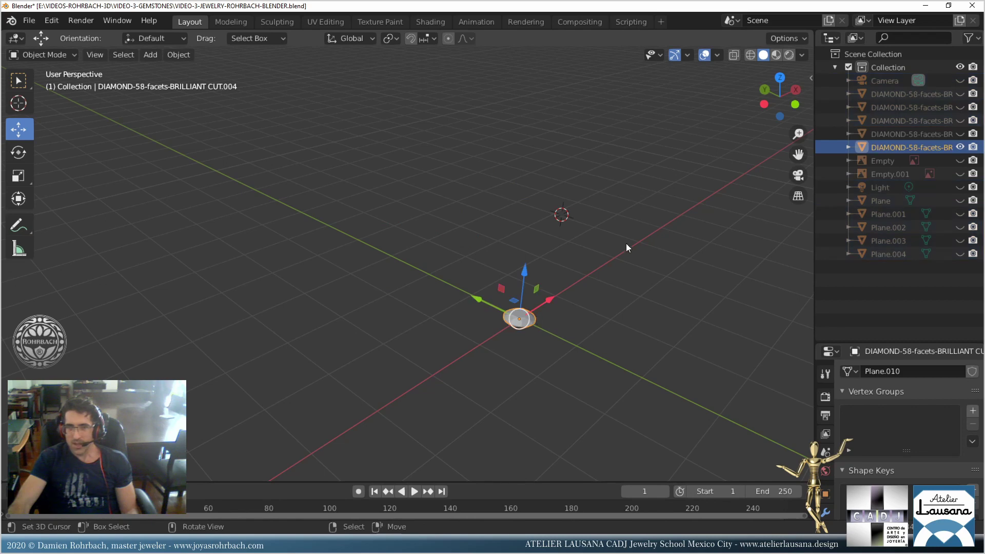
key("ctrl+s")
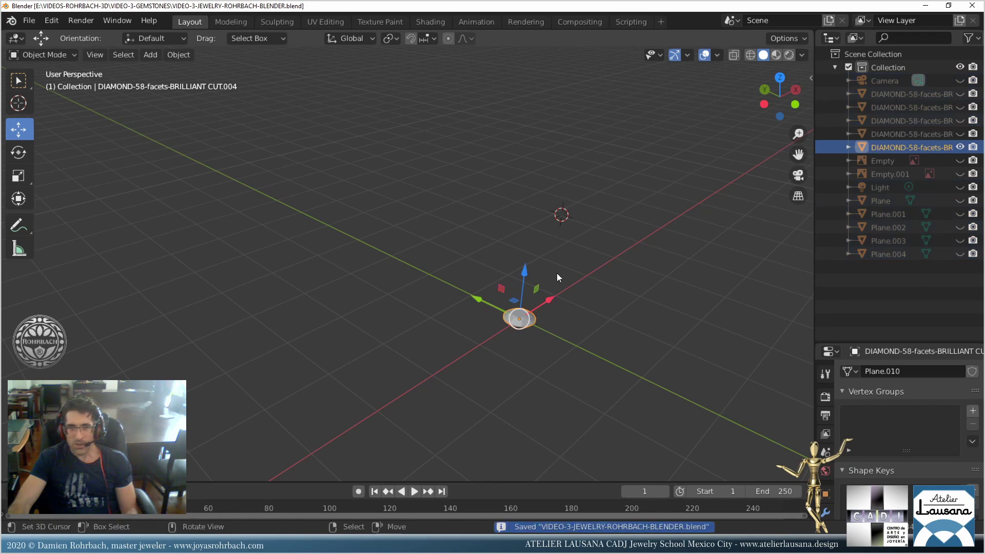
Add a plane and set its X and Y dimensions to 300 m.
left_click(150, 55)
mouse_move(236, 71)
left_click(280, 72)
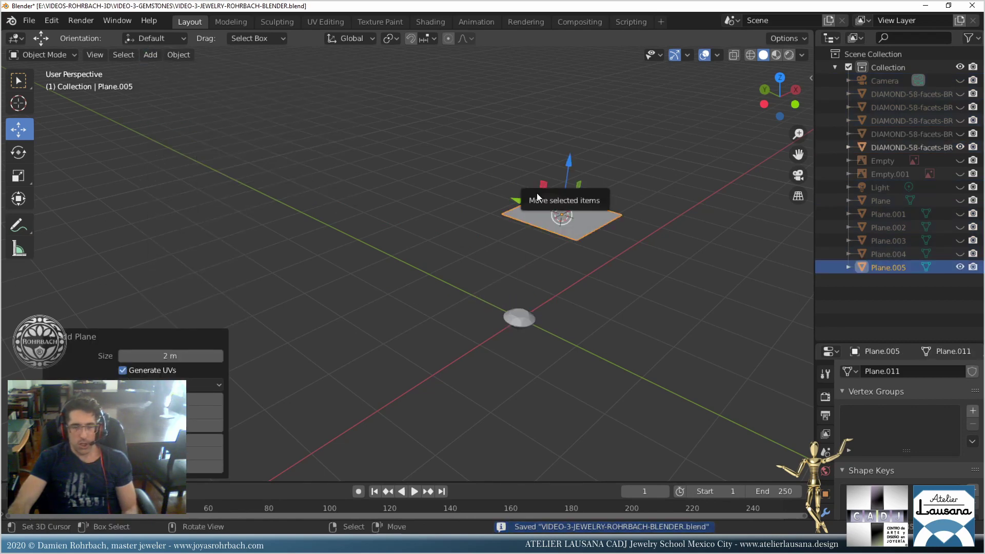
key("n")
left_click(713, 281)
type("300")
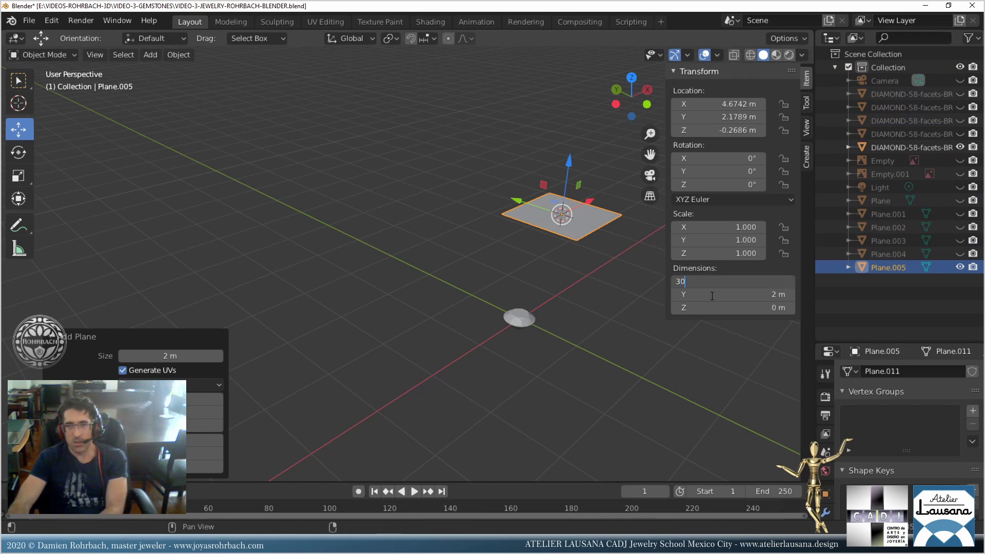
left_click(712, 295)
key("Return")
Adjust the plane's height to Z about -0.259 m, under the gem, and save the file.
left_click_drag(565, 167, 565, 204)
key("KP_3")
key("g")
key("z")
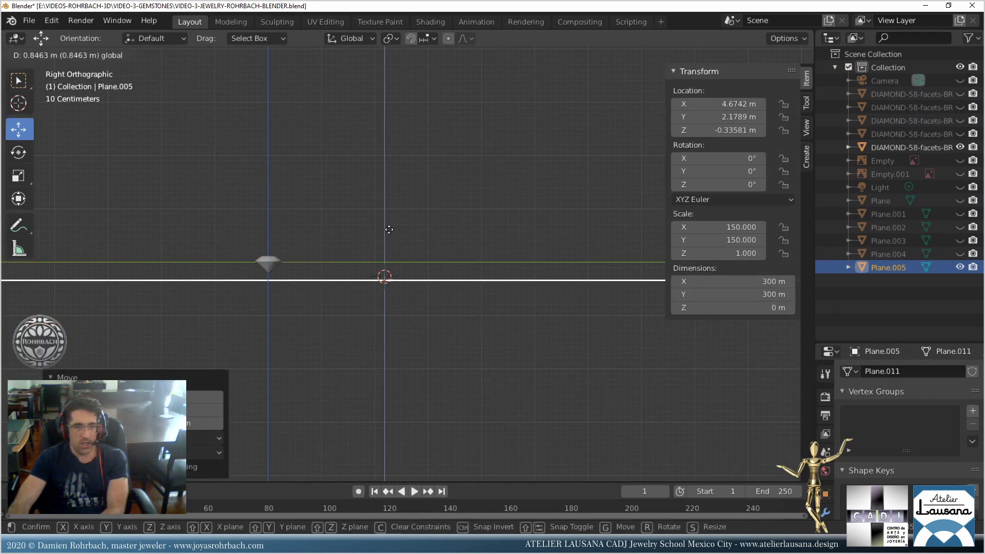
left_click(374, 300)
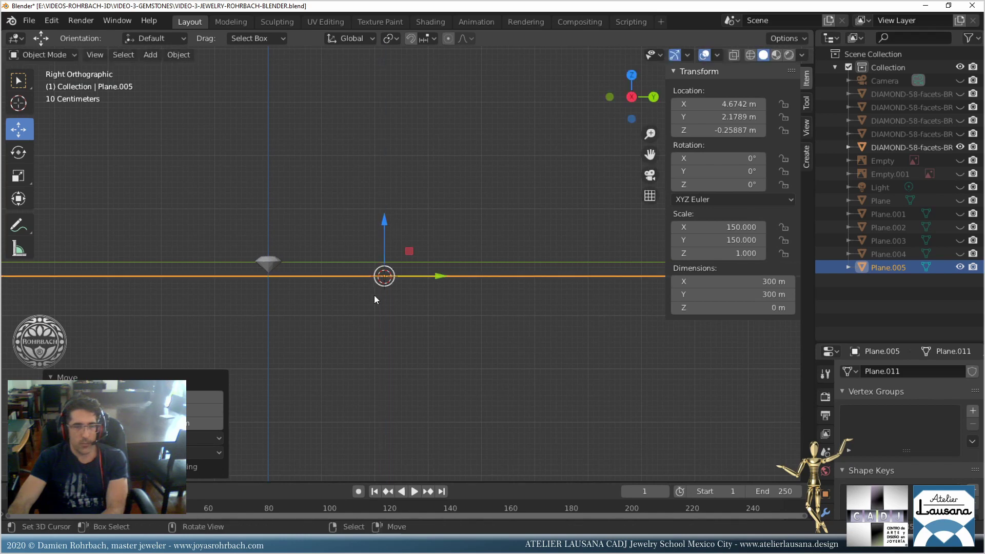
key("ctrl+s")
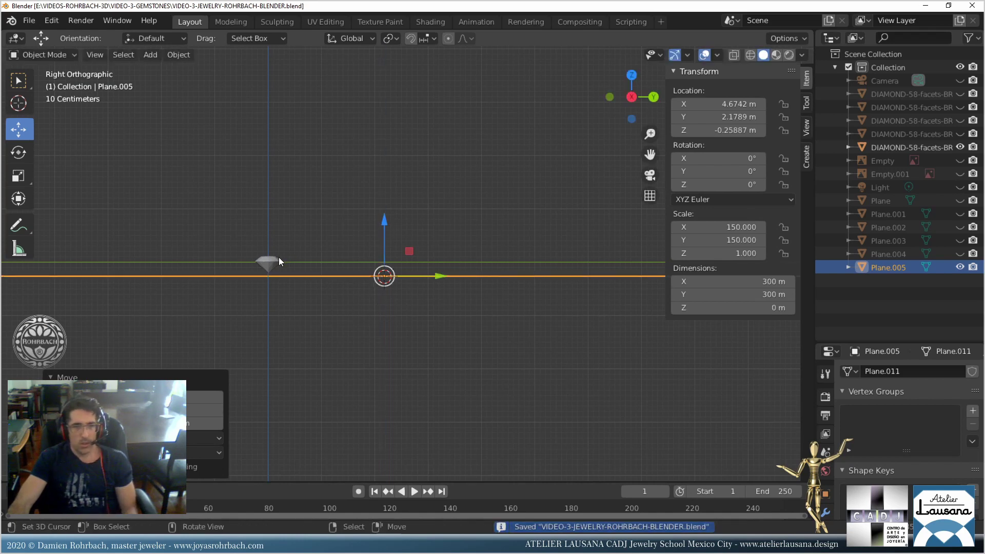
Select the gem and unhide the camera and the light.
left_click(278, 257)
middle_click_drag(279, 257, 331, 270)
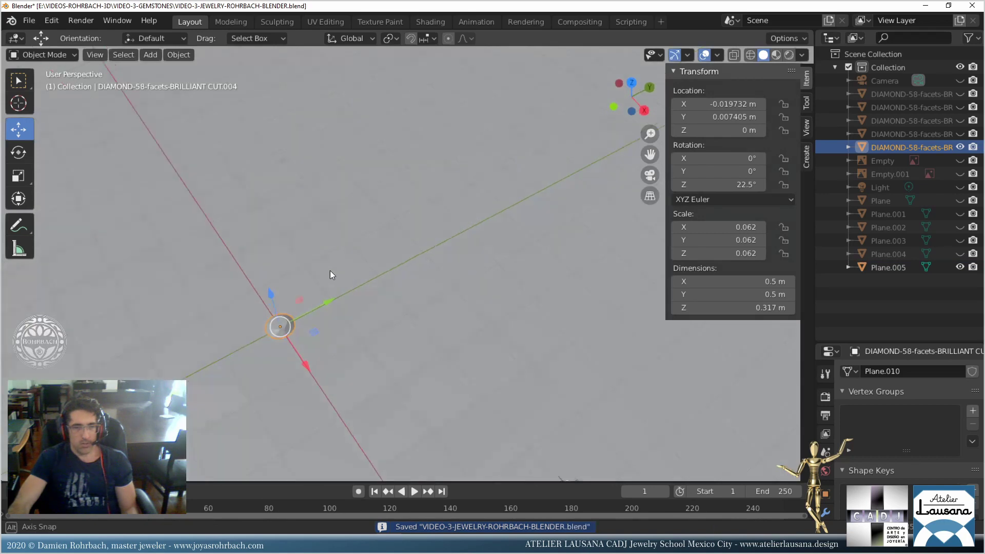
left_click(960, 81)
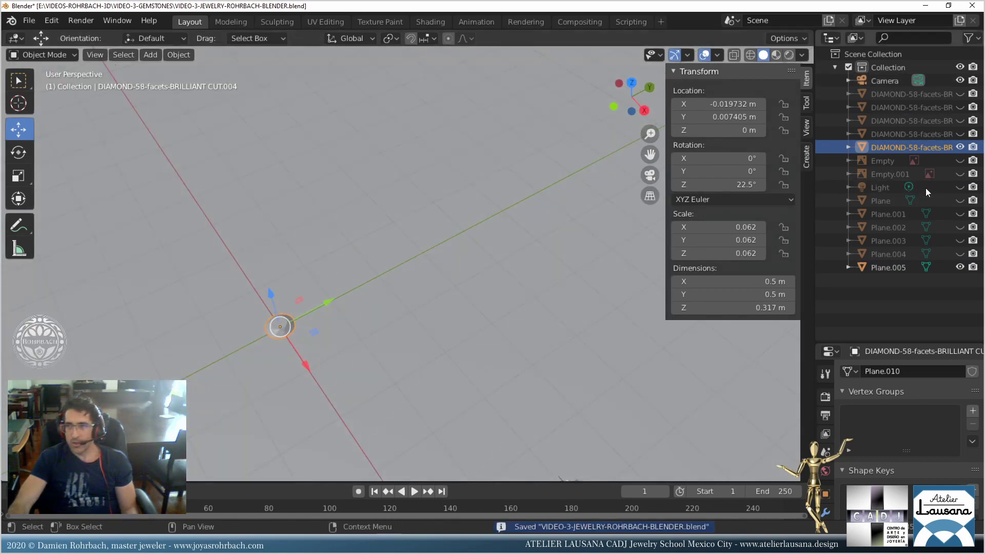
left_click(959, 187)
Select the light and move it over the gem in top view, to X about -0.147 m and Y about 0.152 m.
left_click(884, 187)
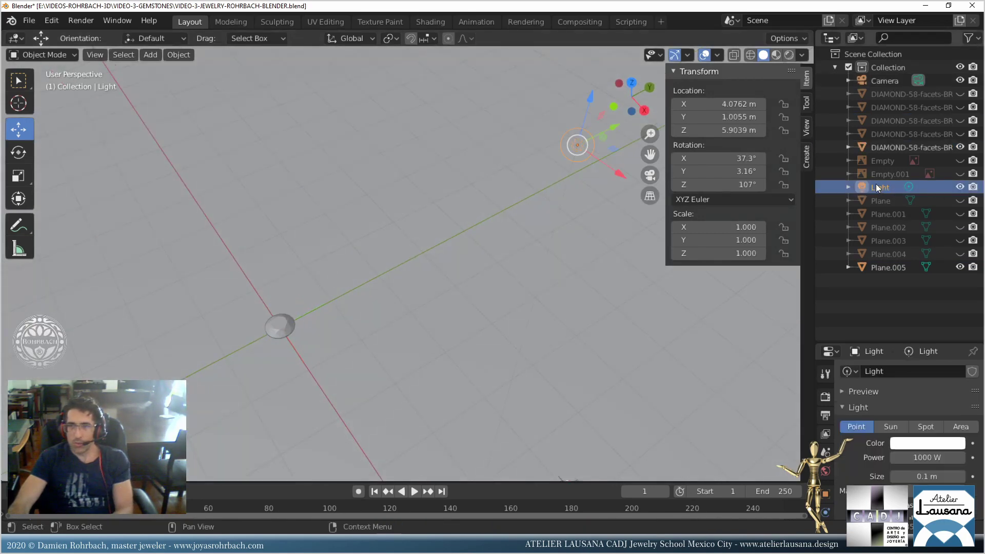
left_click_drag(591, 144, 281, 291)
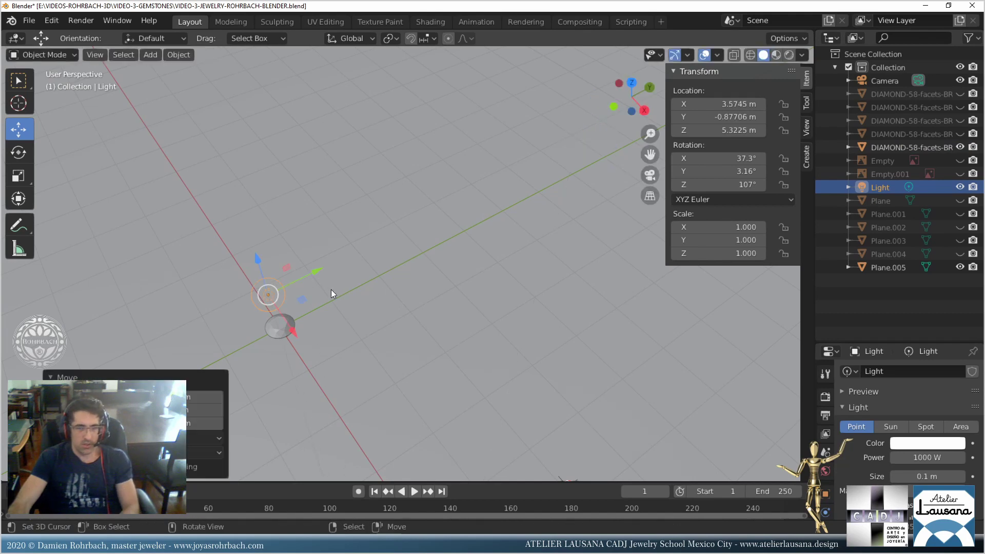
key("KP_7")
middle_click_drag(543, 432, 503, 334, "shift")
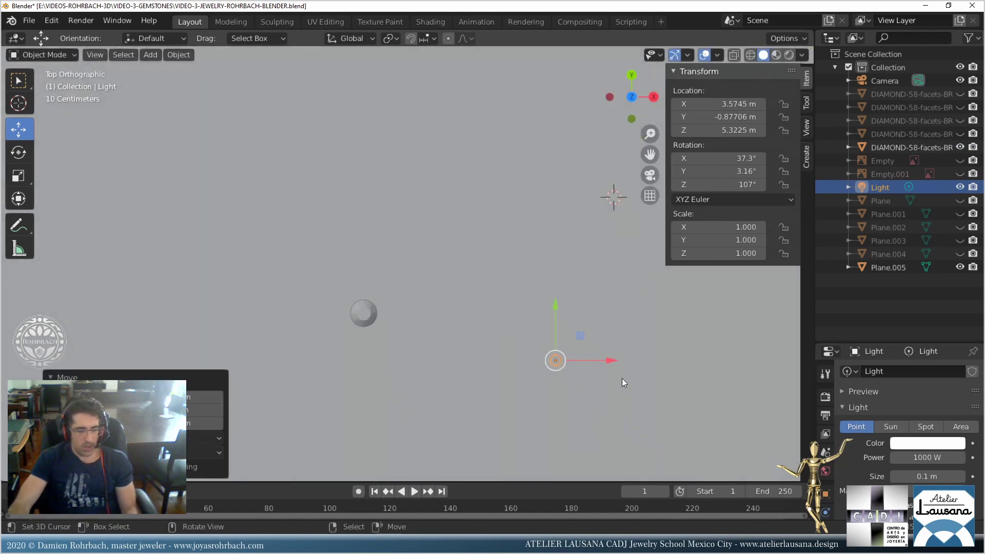
key("g")
left_click(401, 321)
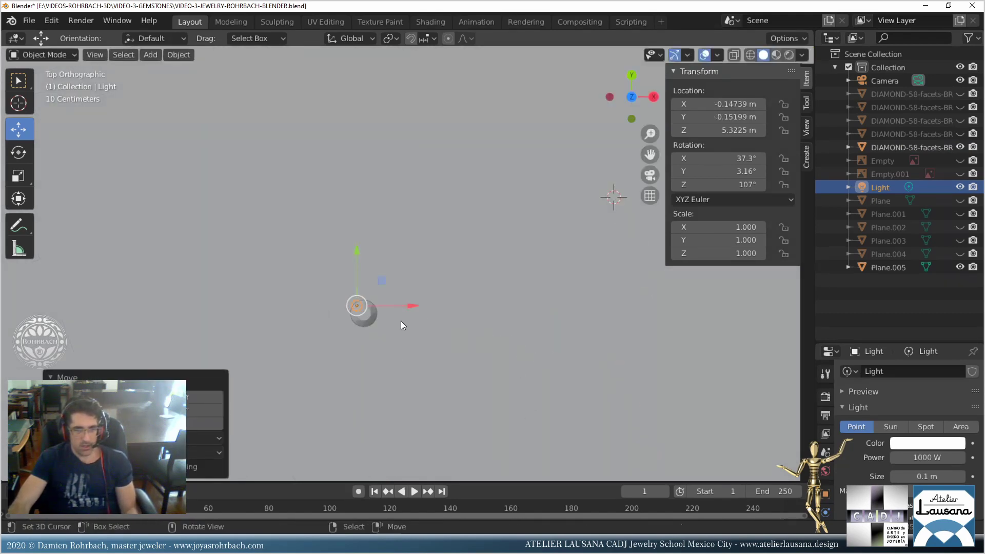
Lower the light to Z about 0.569 m, just above the gem, and save the file.
middle_click_drag(401, 322, 371, 72)
left_click_drag(371, 72, 386, 204)
left_click(385, 220)
scroll(432, 232, "up", 4)
key("ctrl+s")
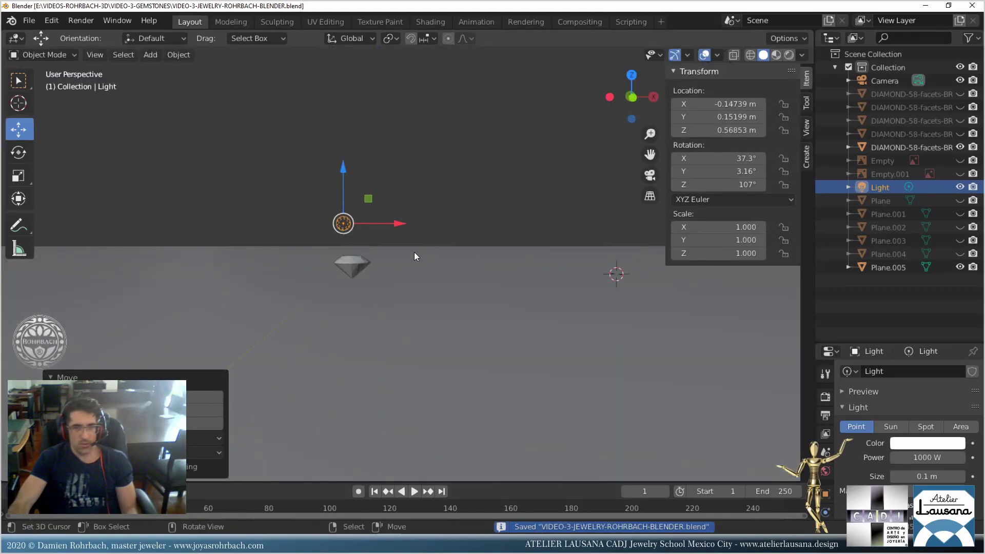
Expand the light's preview and enlarge the properties editor.
left_click_drag(836, 395, 824, 396)
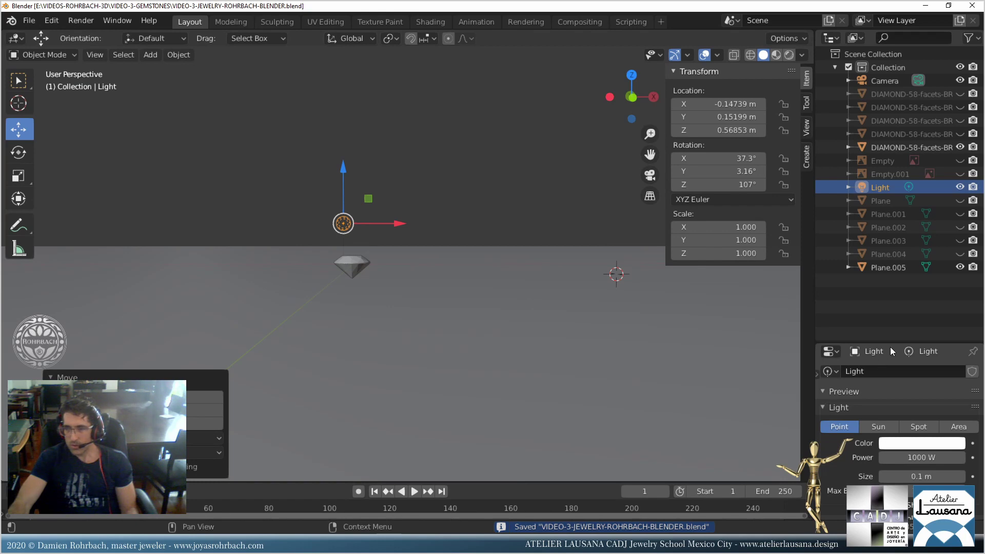
left_click(819, 374)
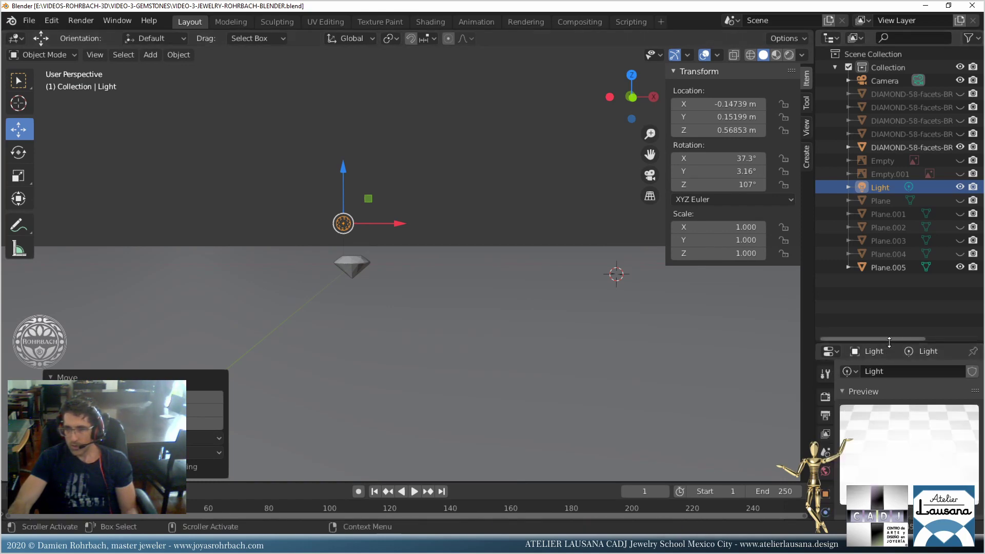
left_click_drag(889, 342, 888, 175)
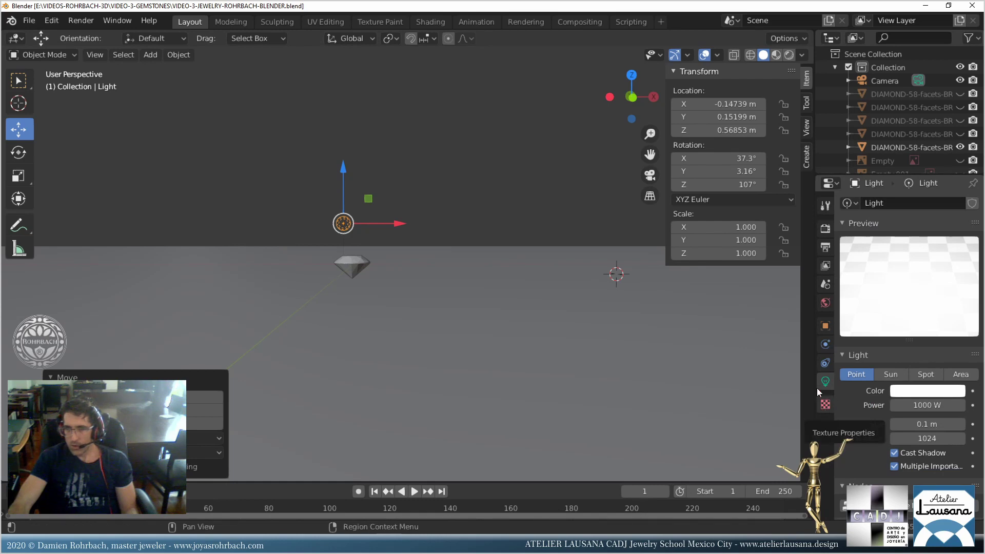
Give the gem a new material named DIAMOND and save the file.
left_click(352, 264)
key("ctrl+s")
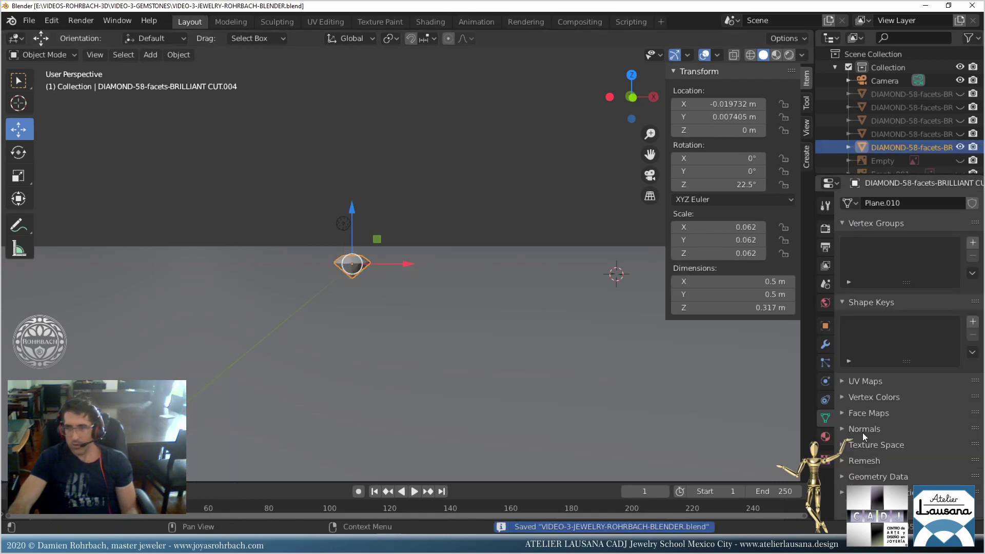
left_click(825, 436)
left_click(898, 248)
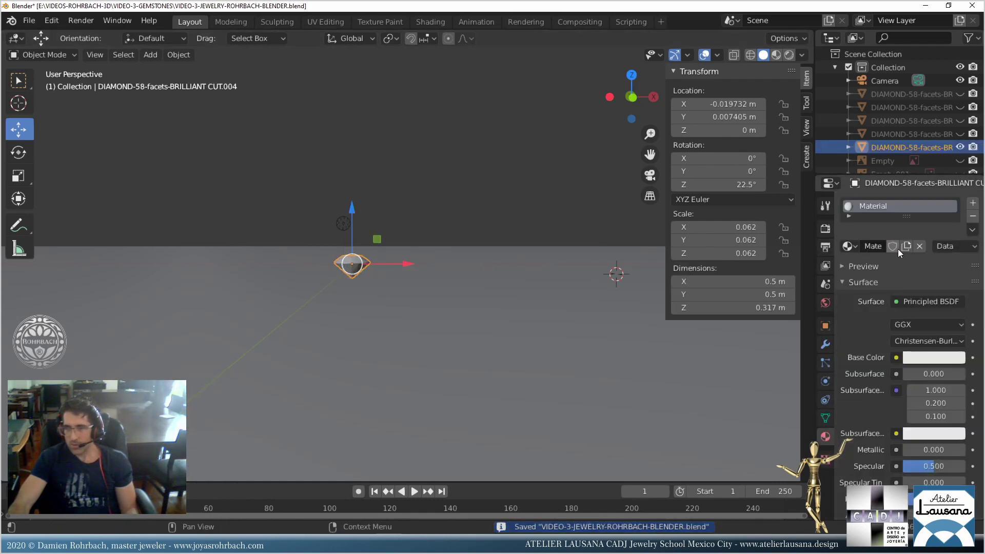
double_click(872, 246)
type("DIAMOND")
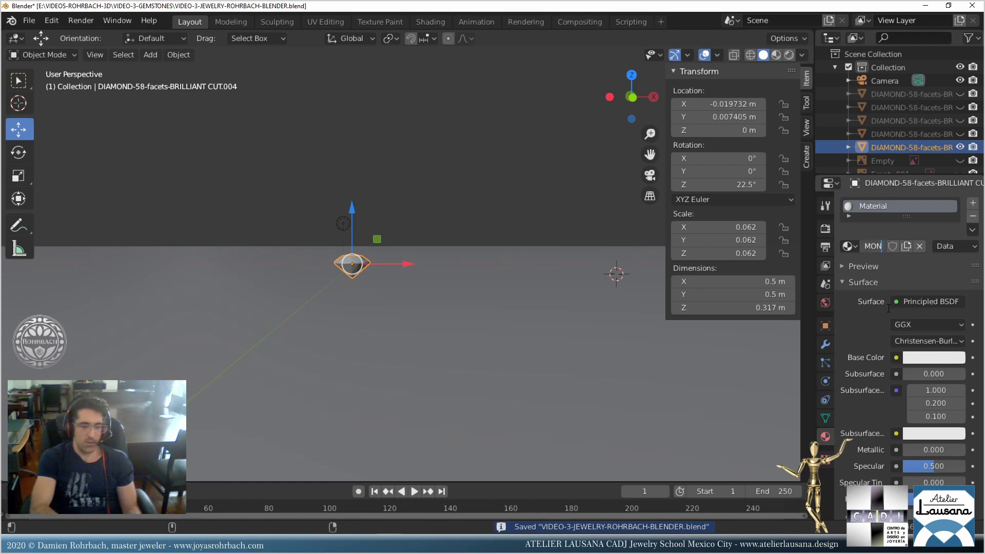
key("Return")
key("ctrl+s")
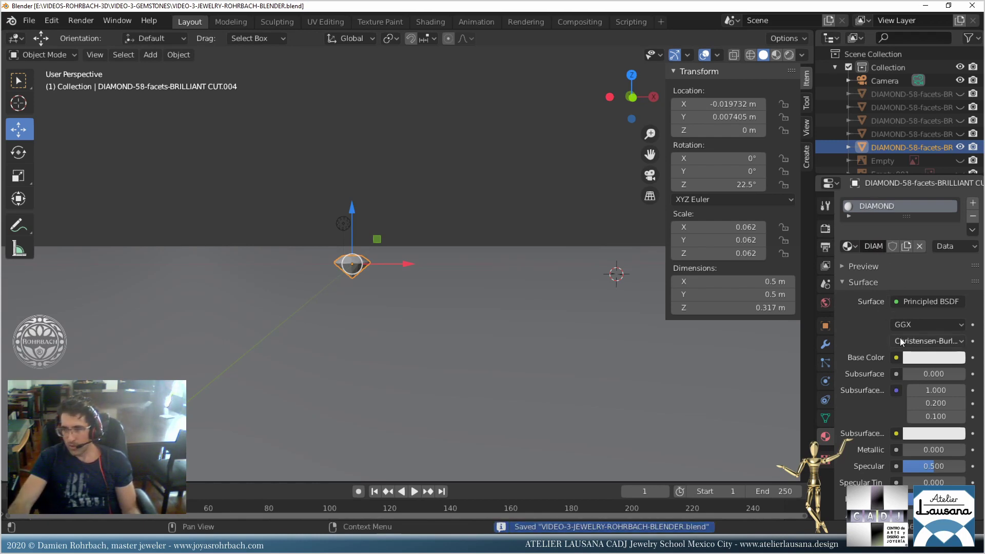
Align the camera to an angled view from above the gem, and move it to bring the gem near the frame's centre.
scroll(900, 337, "down", 5)
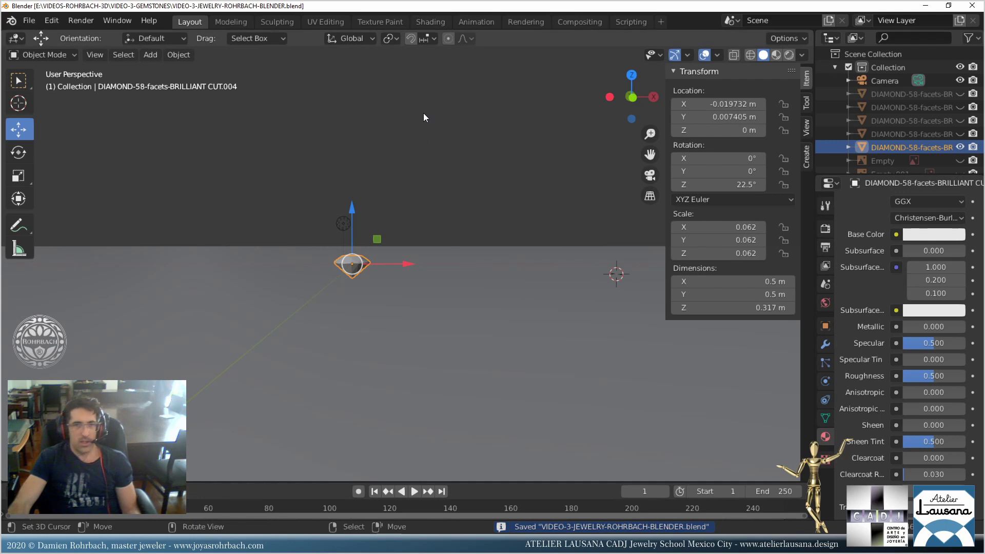
middle_click_drag(419, 171, 429, 186)
middle_click_drag(387, 292, 475, 196)
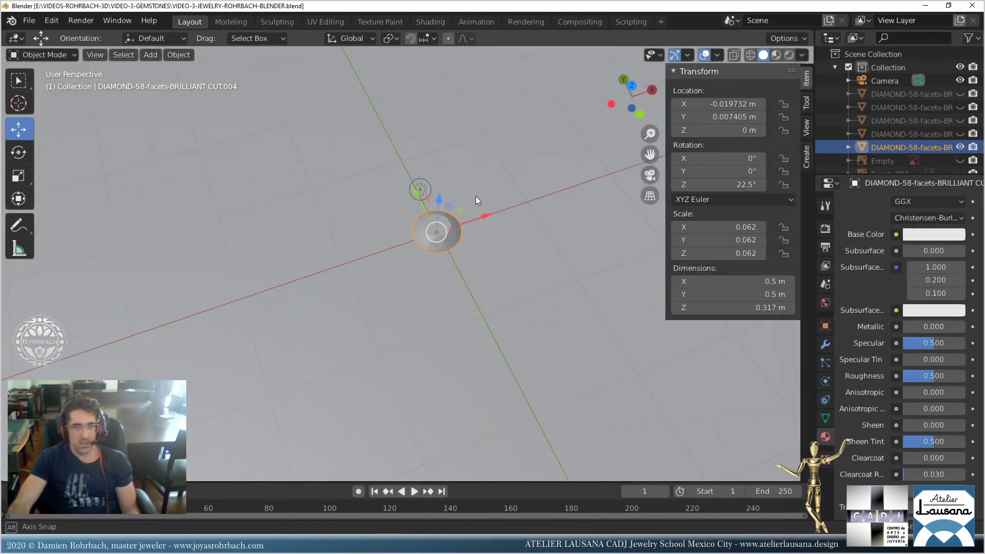
key("KP_0")
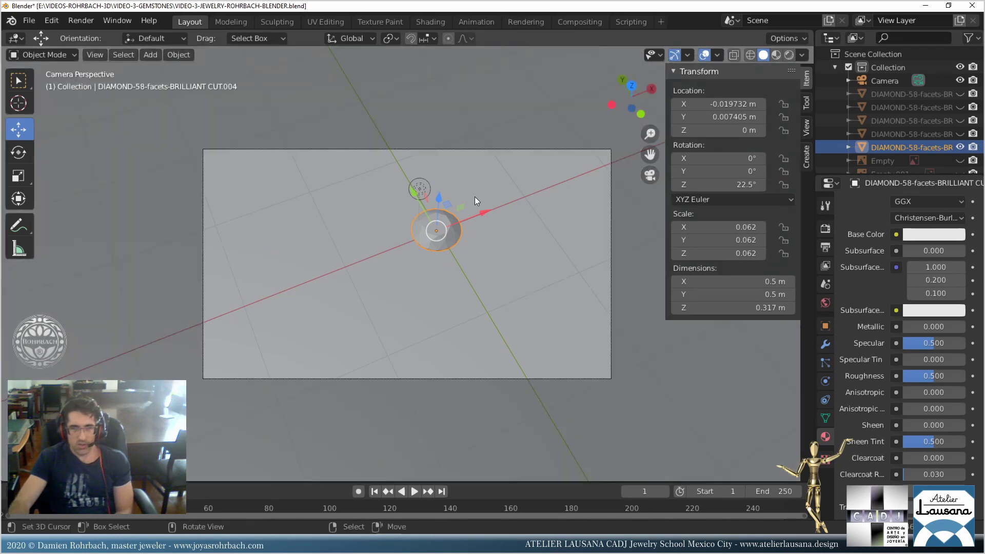
left_click(494, 152)
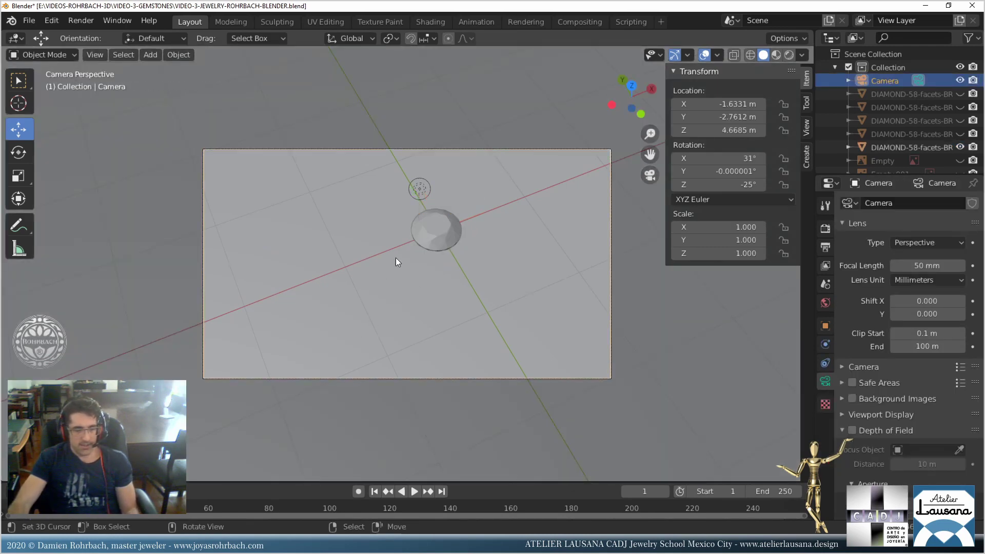
key("g")
left_click(457, 198)
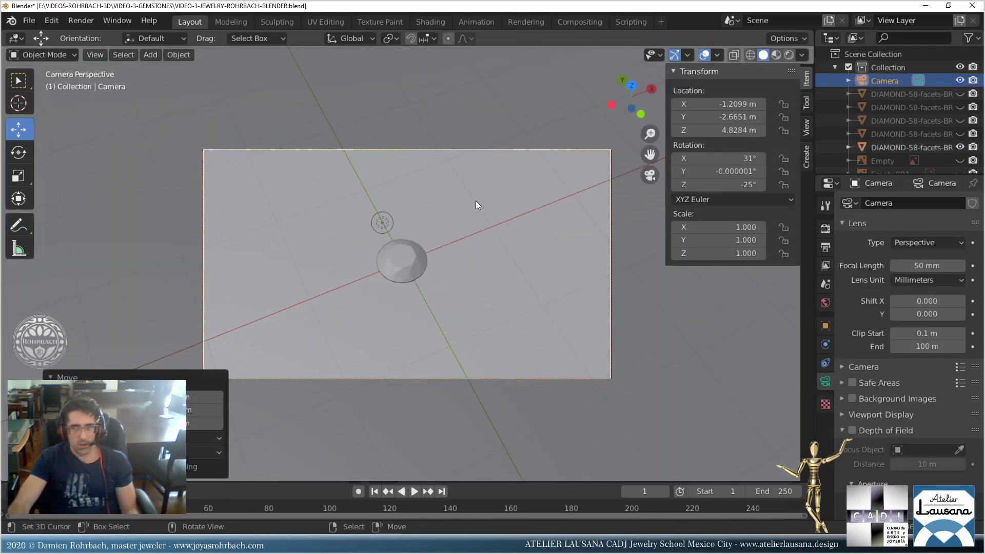
Try camera focal lengths of 40, 80, 120 and 150 mm.
left_click(929, 265)
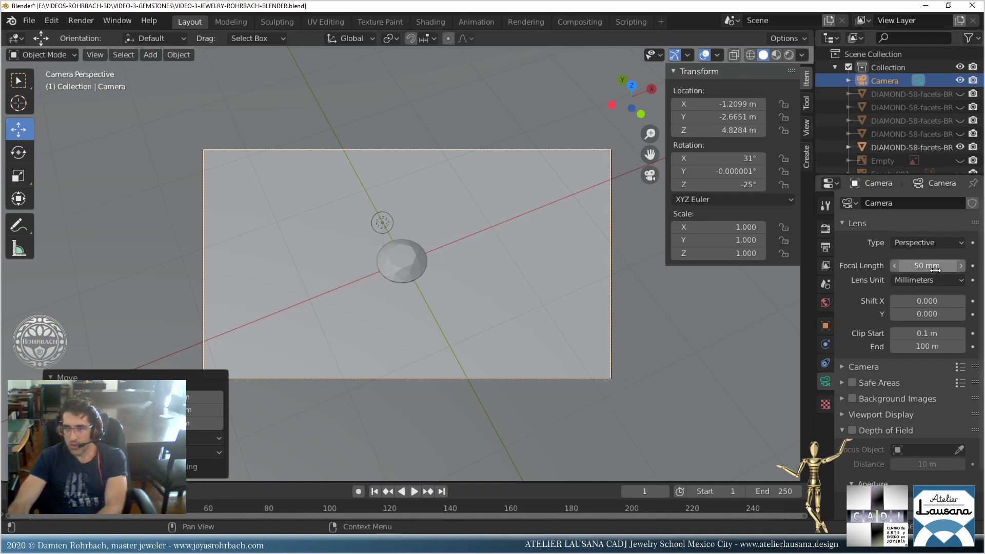
type("40")
key("Return")
left_click(935, 270)
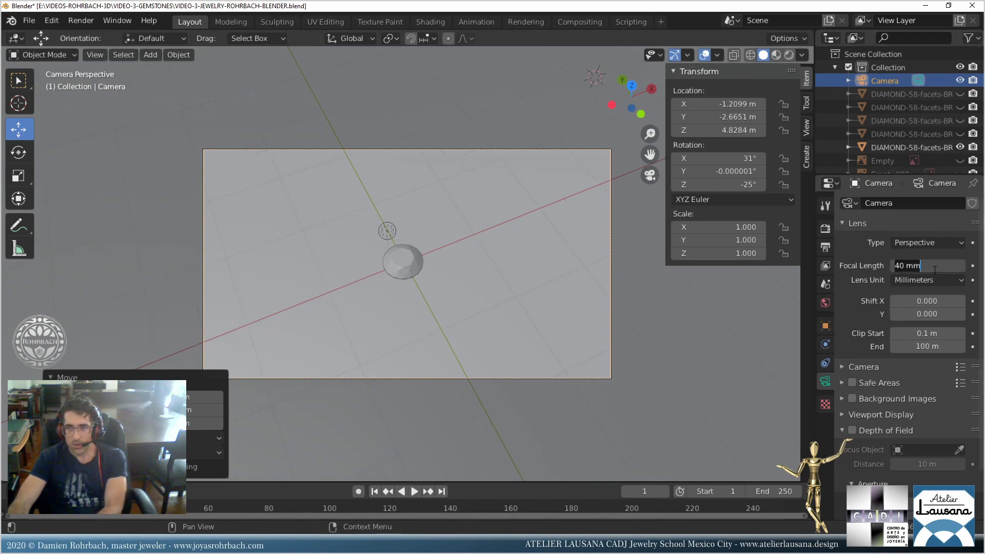
type("80")
key("Return")
left_click(935, 270)
type("120")
key("Return")
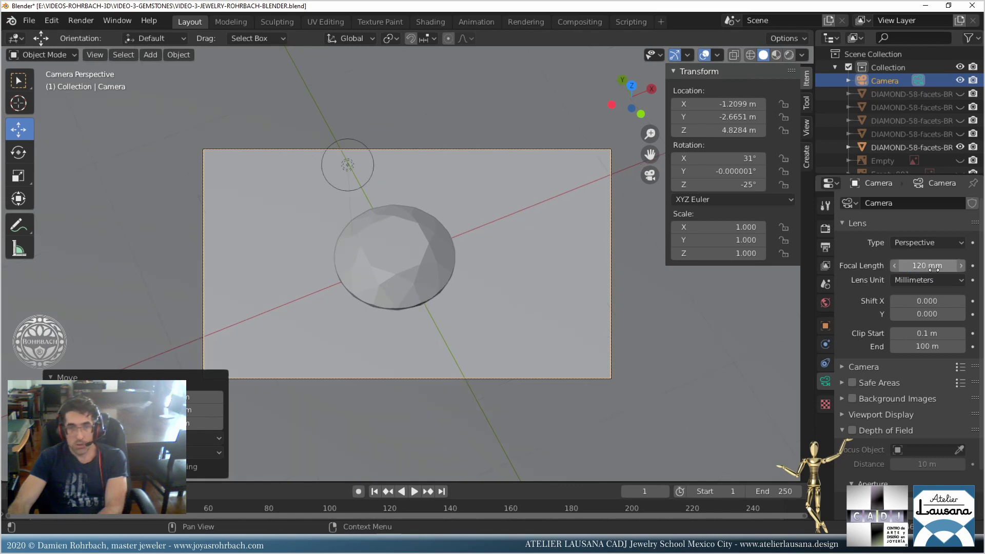
left_click(935, 270)
type("150")
key("Return")
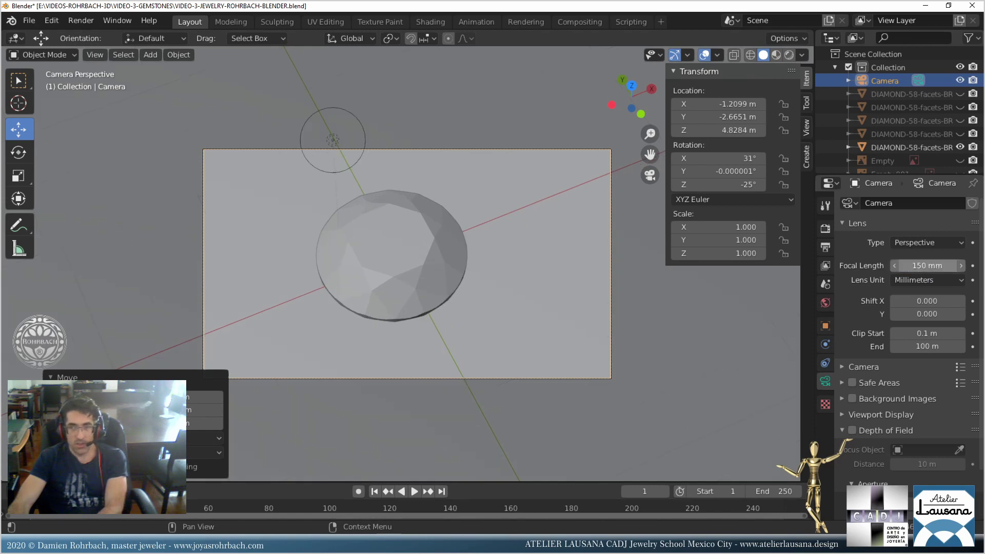
Set the camera's focal length to 200 mm and move the camera to centre the gem in the frame.
left_click(926, 266)
type("200")
key("Return")
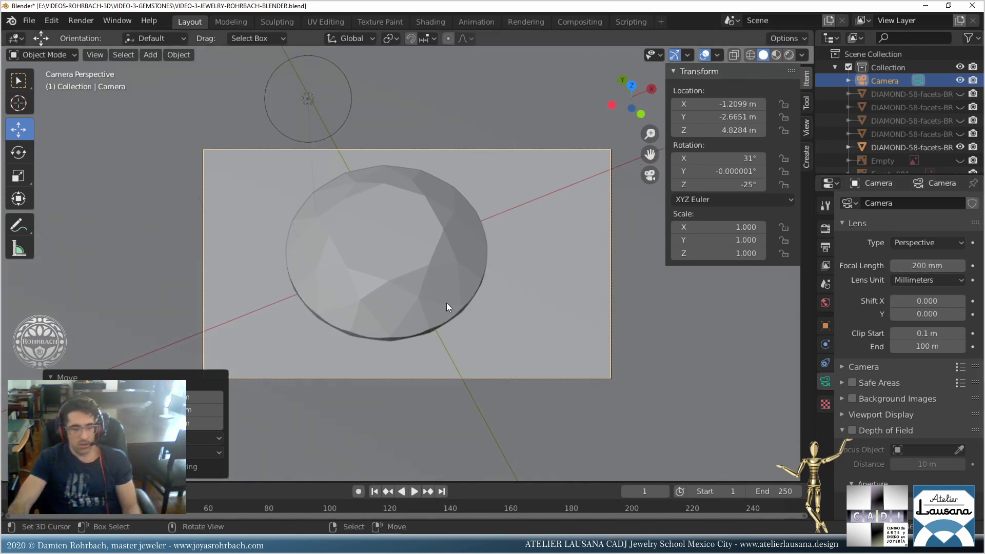
key("g")
left_click(458, 288)
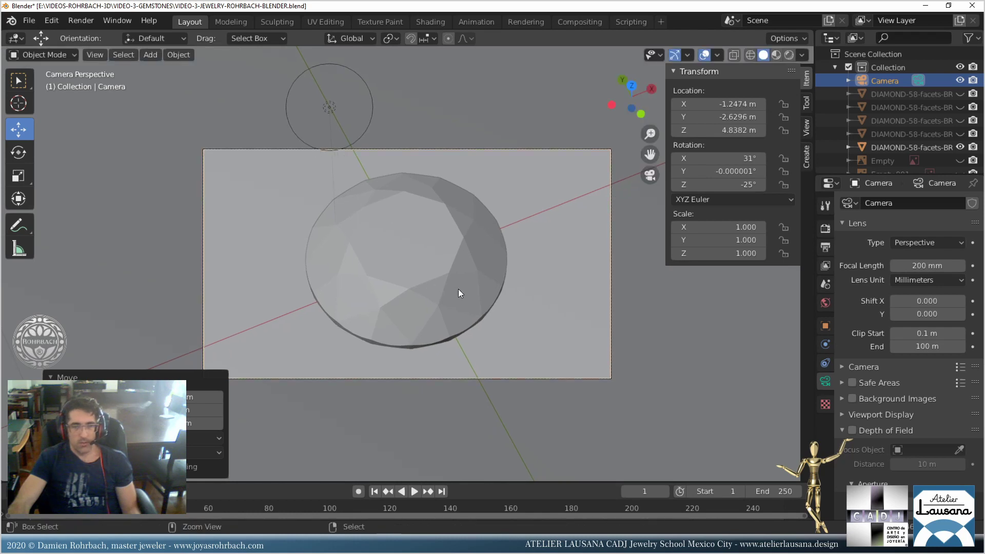
Save the file and reveal all the hidden objects in the scene.
key("ctrl+s")
key("n")
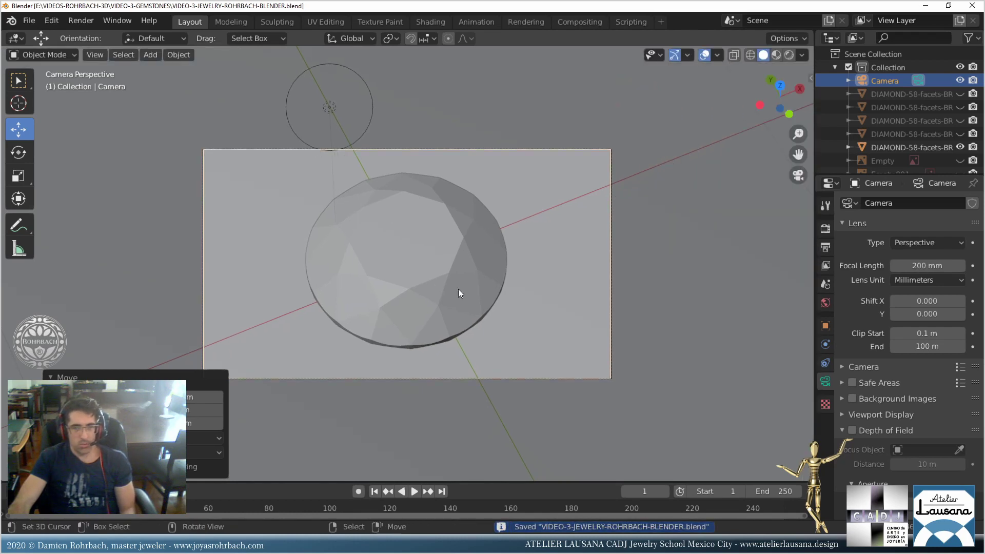
scroll(458, 288, "down", 3)
mouse_move(457, 288)
middle_mouse_down()
mouse_move(445, 270)
mouse_move(466, 288)
middle_mouse_up()
scroll(466, 293, "down", 4)
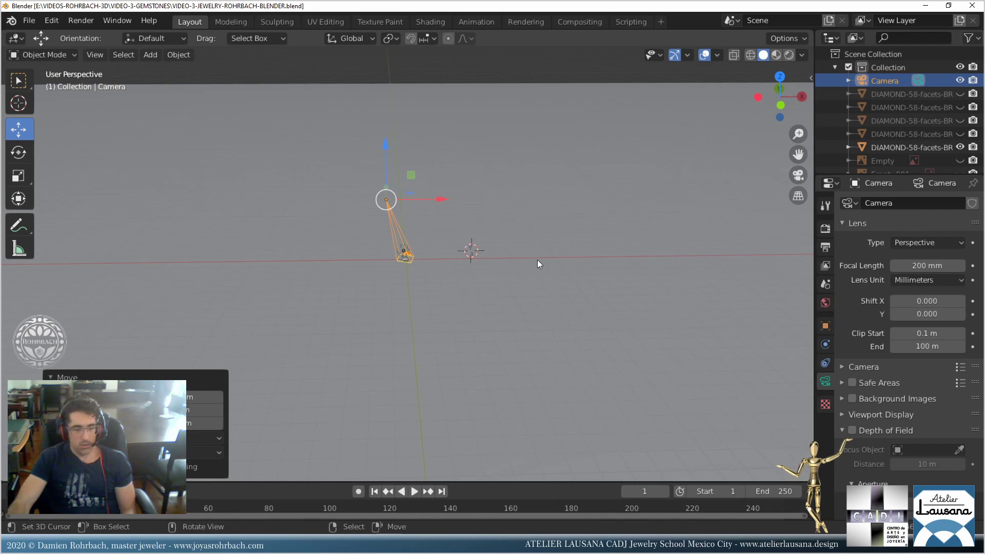
key("a")
key("KP_7")
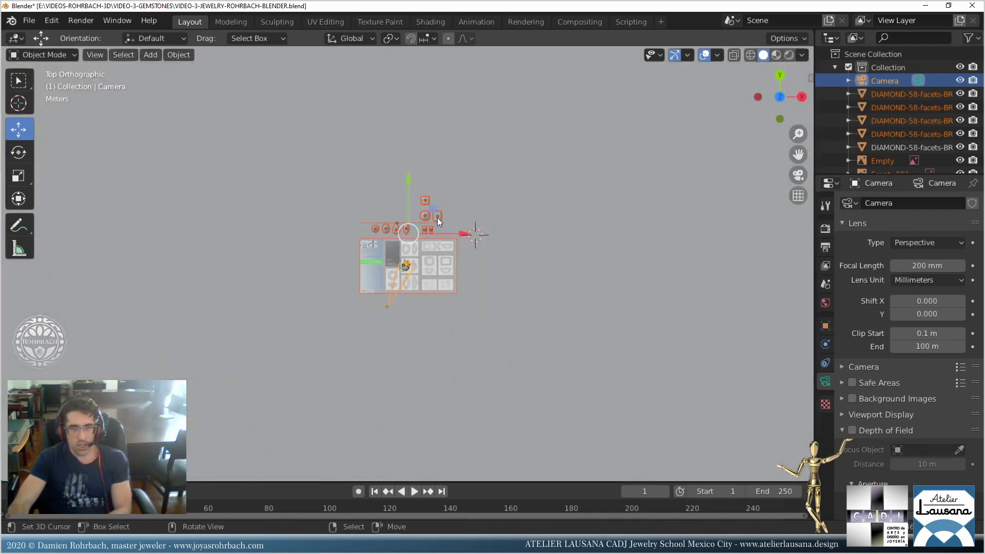
Delete the culet vertex at the pavilion tip of the square princess-cut gem in edit mode.
scroll(469, 172, "up", 5)
left_click(501, 121)
middle_click_drag(525, 139, 473, 257, "shift")
scroll(472, 257, "up", 3)
left_click(404, 169)
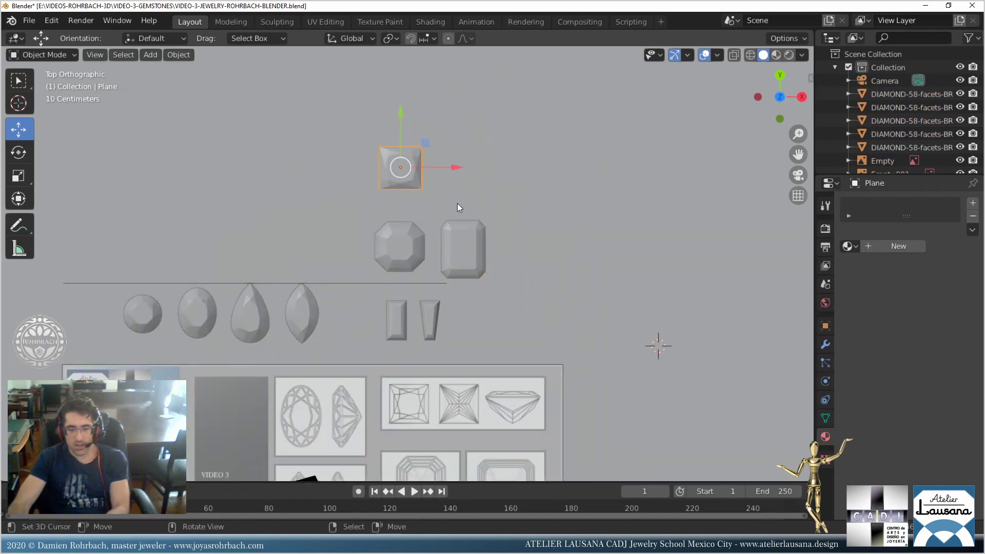
key("KP_Decimal")
key("Tab")
key("alt+z")
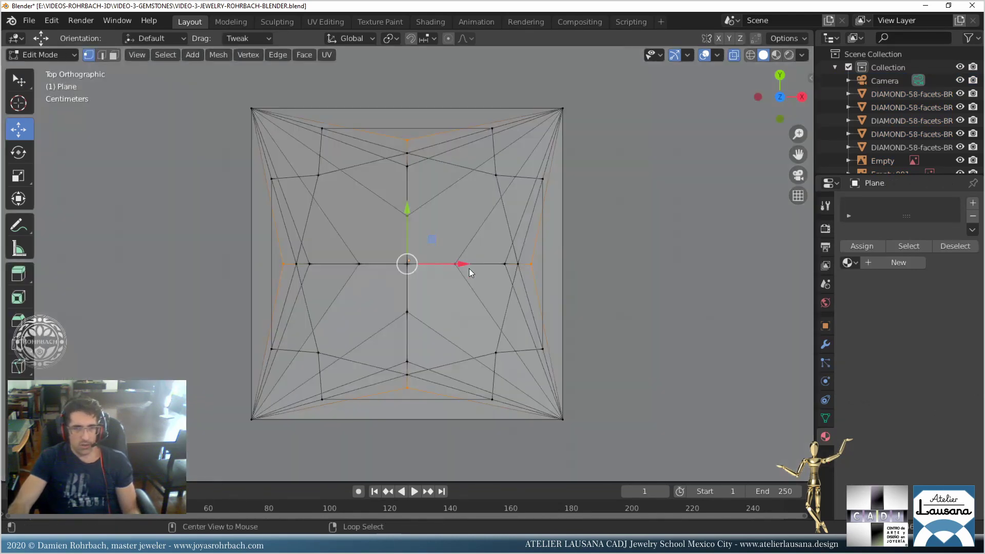
middle_click_drag(469, 270, 439, 291)
key("x")
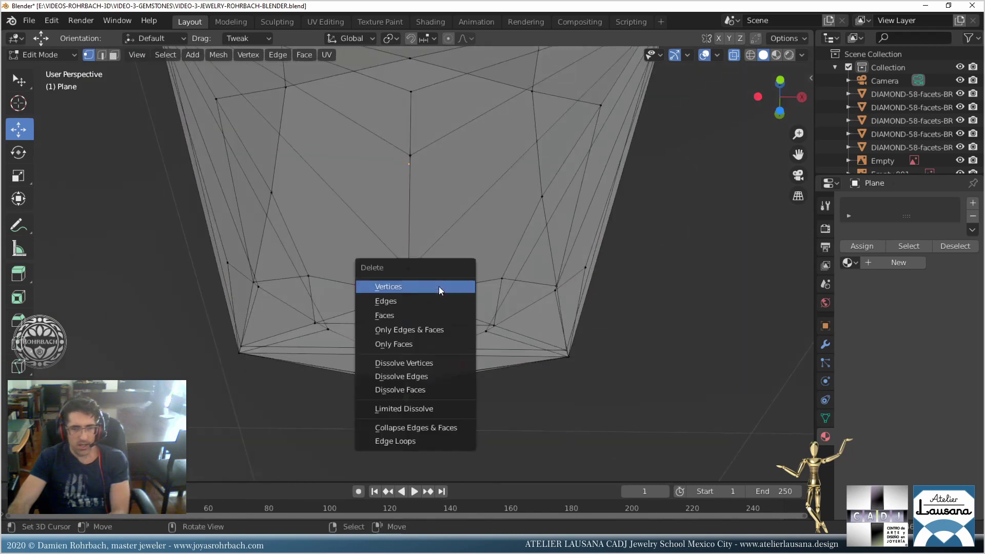
left_click(438, 285)
Extrude the four free inner pavilion vertices of the square gem and move them vertically towards the missing tip.
left_click(416, 280)
left_click(332, 330, "shift")
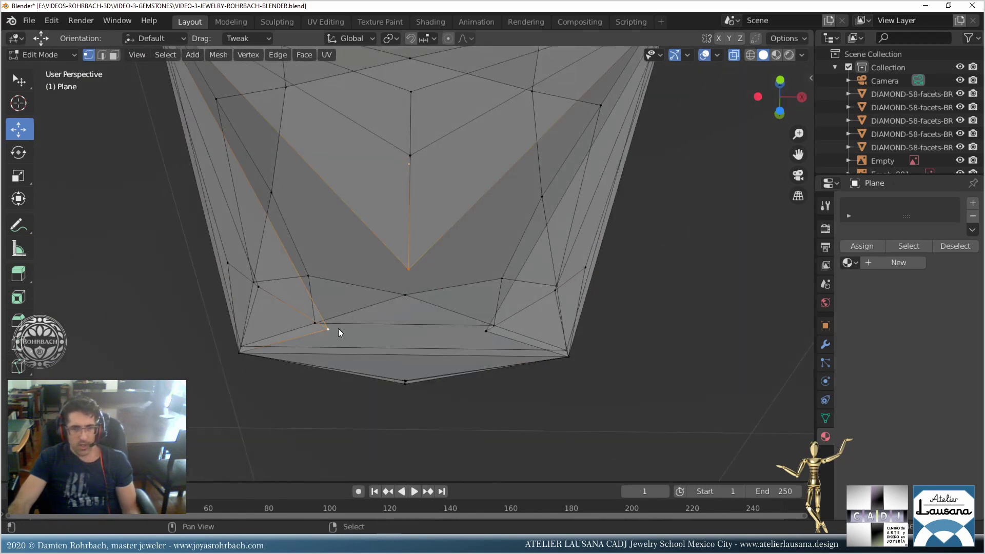
middle_click_drag(480, 317, 471, 226)
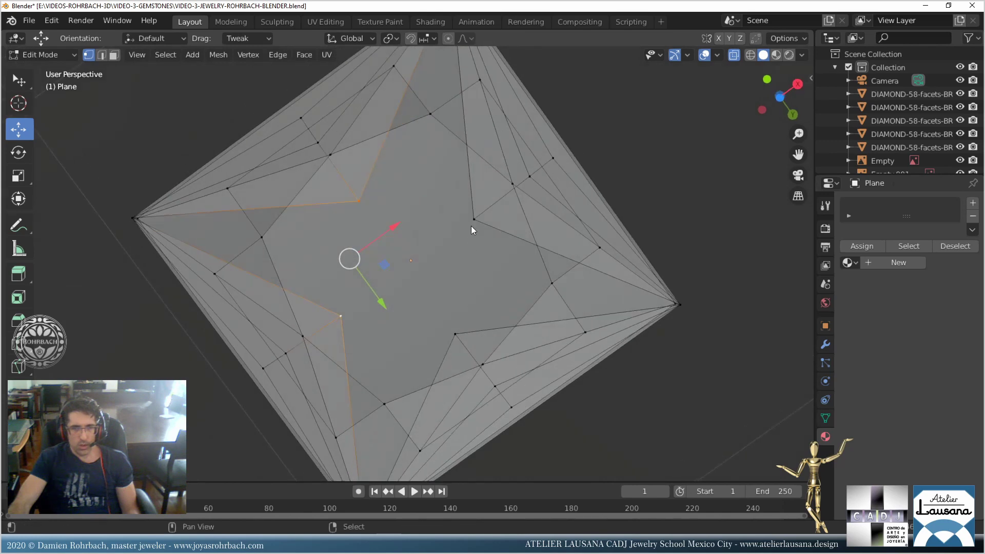
left_click(472, 222, "shift")
middle_click_drag(458, 335, 445, 252)
key("e")
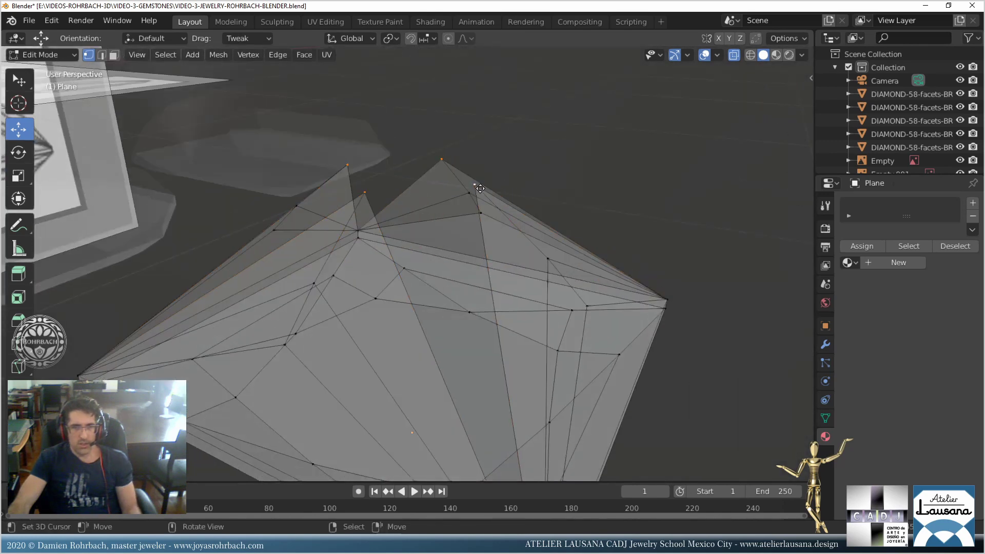
left_click(469, 189)
left_click_drag(418, 226, 414, 206)
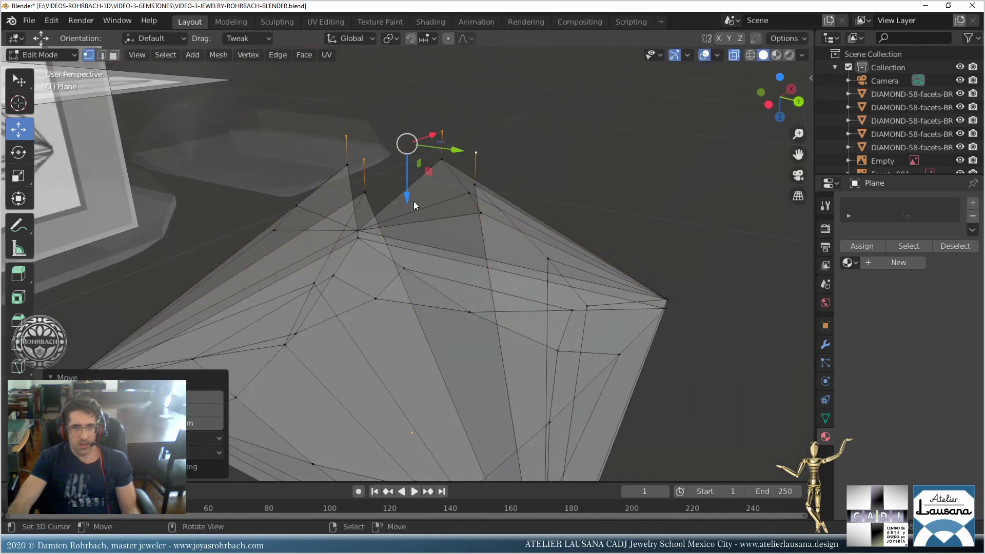
Scale the four extruded vertices into a tiny square at the pavilion tip and adjust their height to form a culet.
key("s")
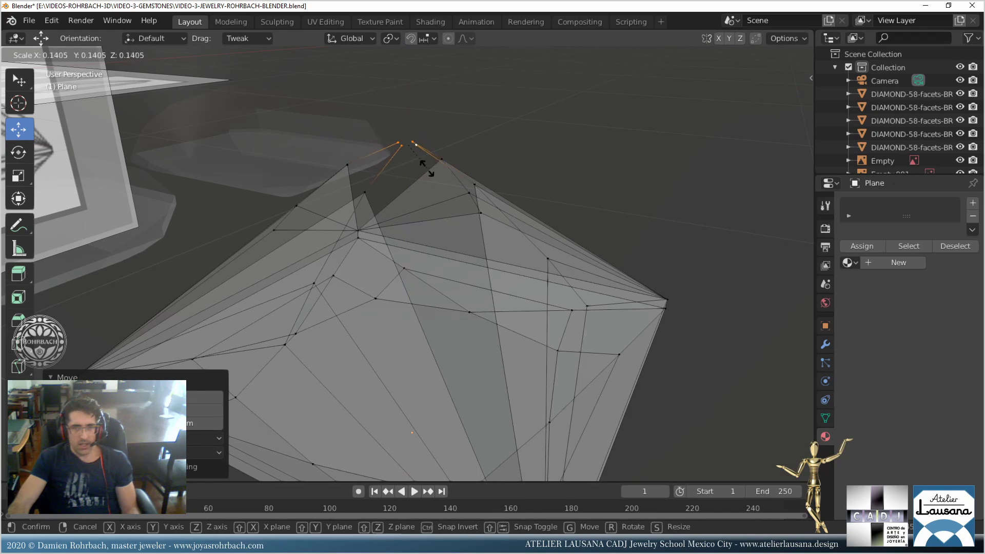
left_click(420, 167)
key("KP_3")
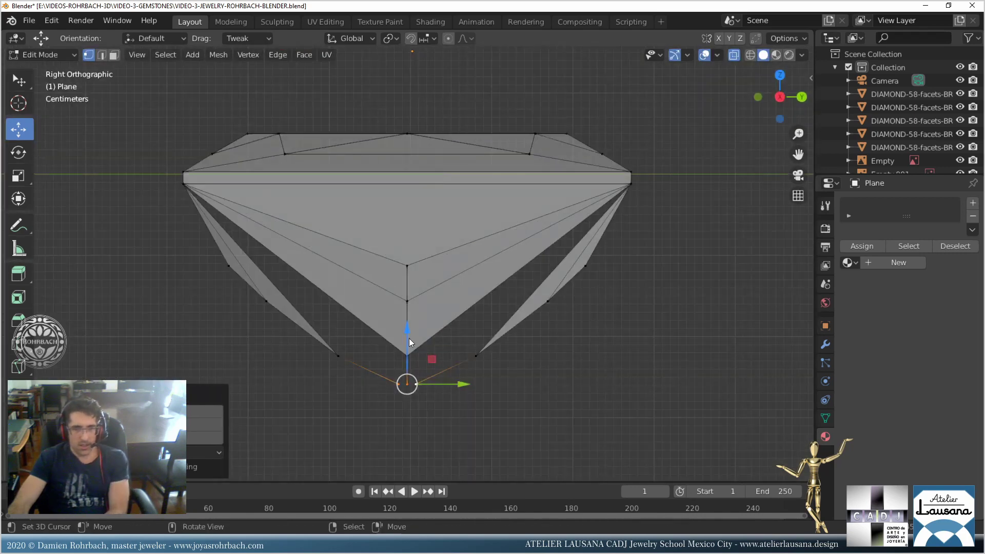
left_click_drag(409, 342, 402, 334)
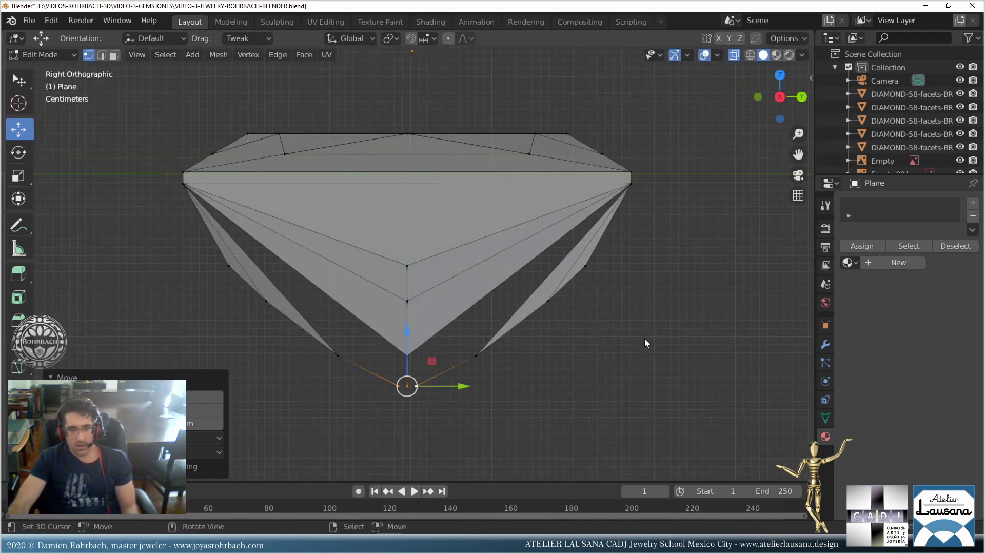
key("s")
left_click(499, 356)
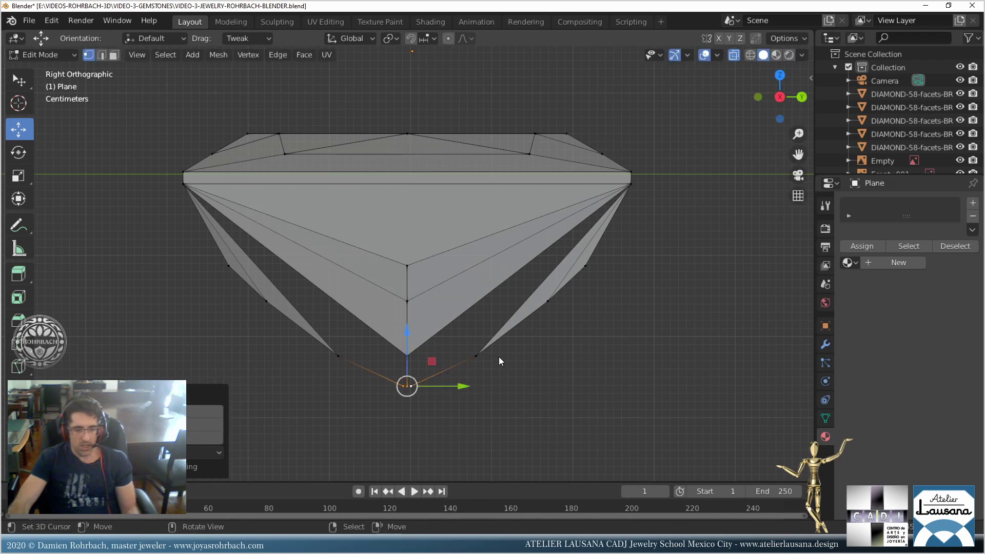
left_click_drag(409, 333, 401, 336)
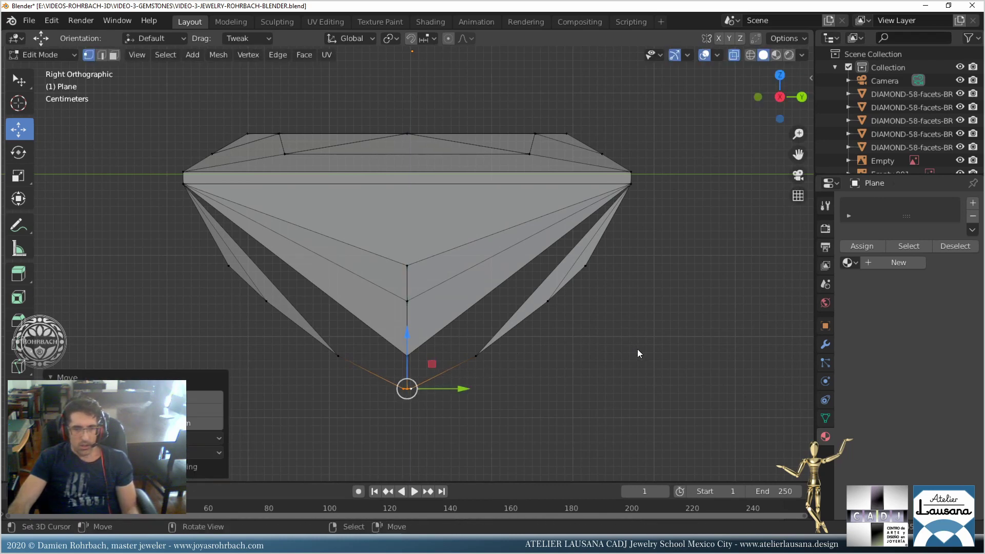
key("s")
left_click(559, 358)
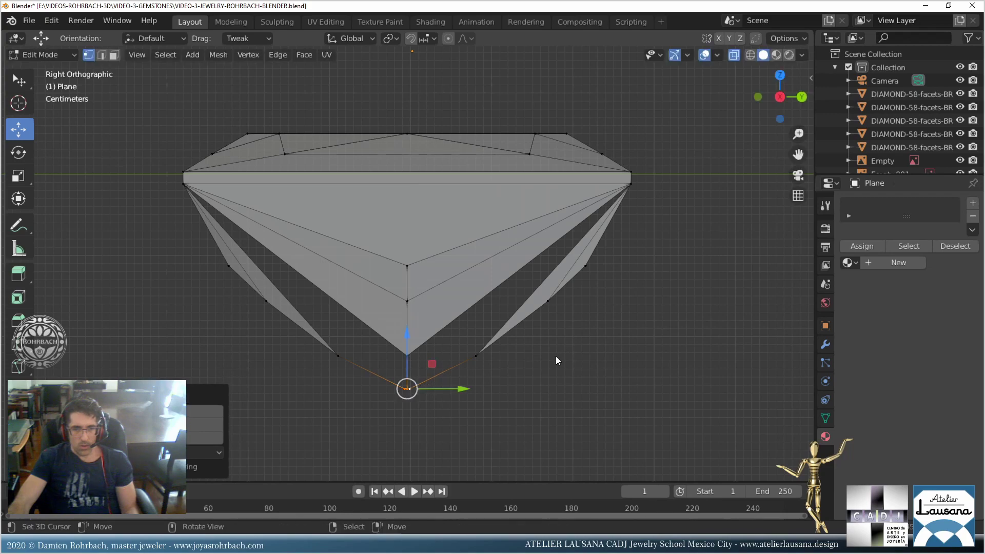
left_click_drag(405, 334, 415, 339)
Fill the first open pavilion facet between two neighbouring inner vertices, the tiny culet square and the girdle corner.
middle_click_drag(408, 377, 376, 354)
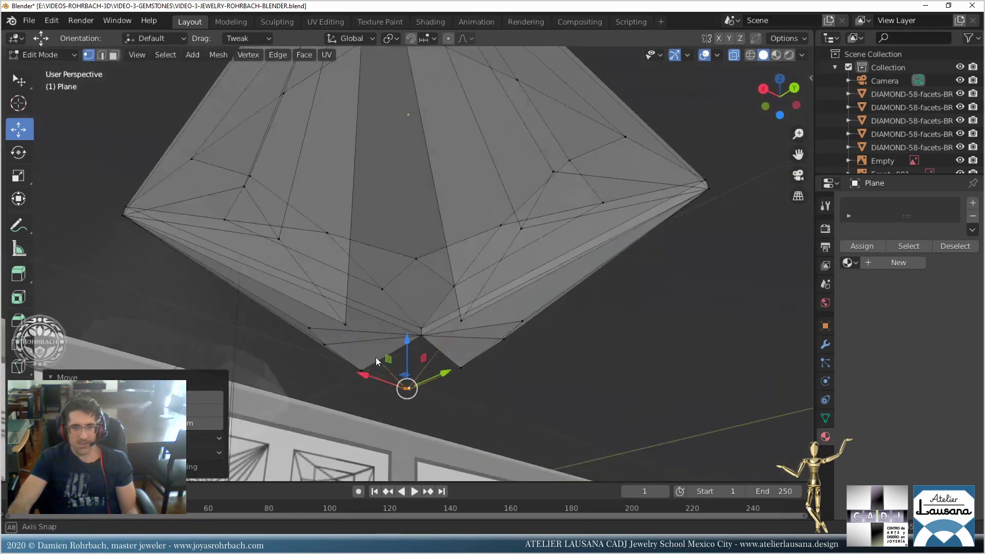
scroll(376, 354, "down", 2)
key("alt+z")
scroll(386, 293, "down", 5)
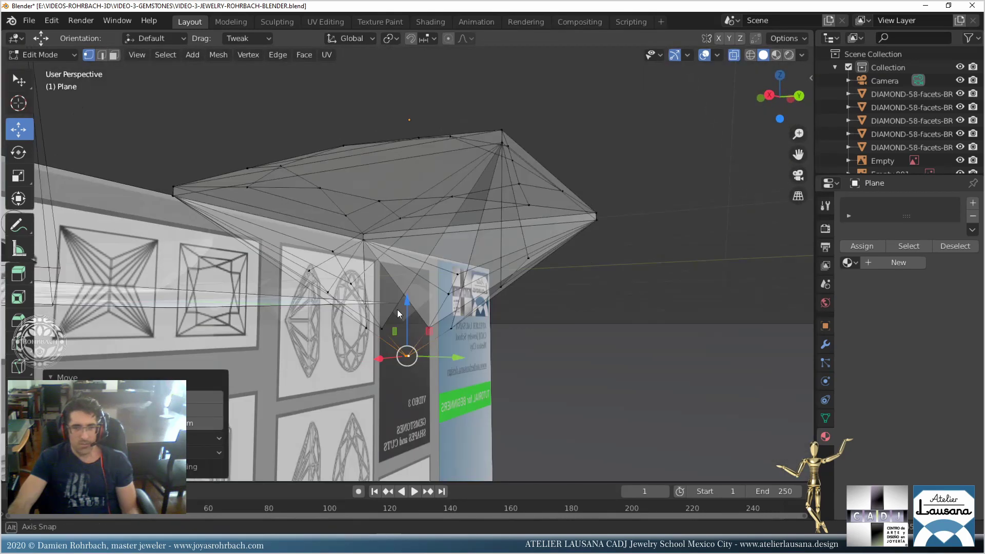
middle_click_drag(387, 296, 380, 267)
left_click(372, 262)
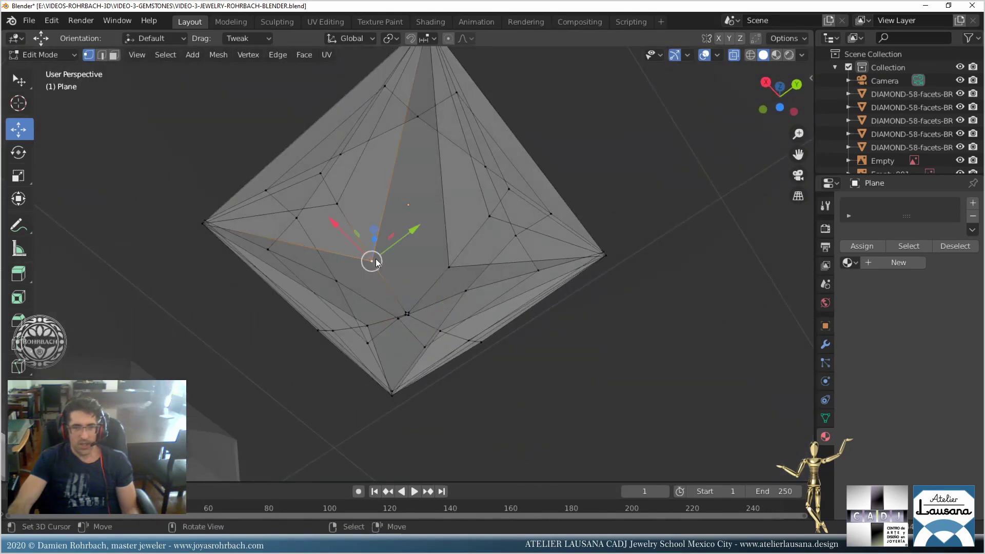
left_click(407, 313, "shift")
left_click(449, 267, "shift")
middle_click_drag(457, 218, 426, 165)
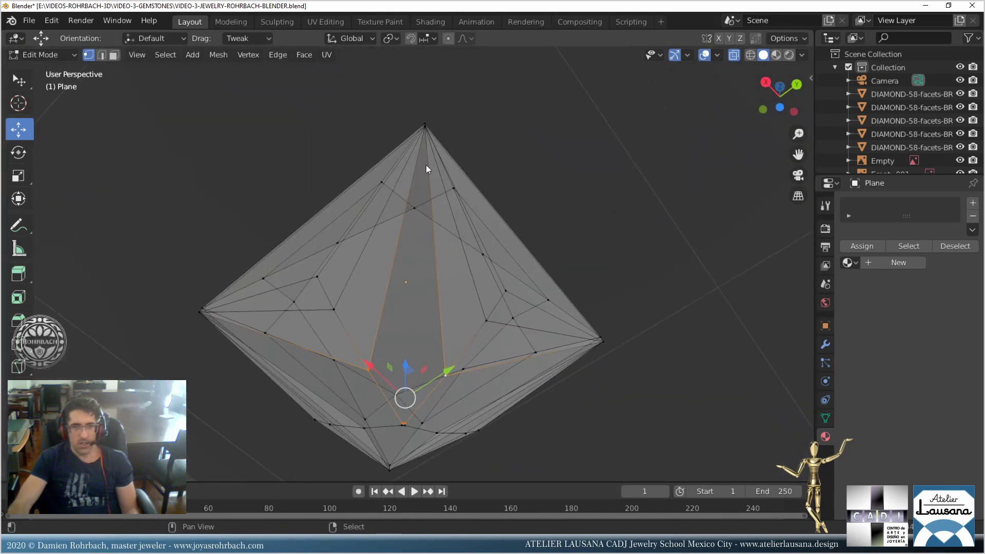
left_click(427, 129, "shift")
key("f")
middle_click_drag(439, 356, 392, 339)
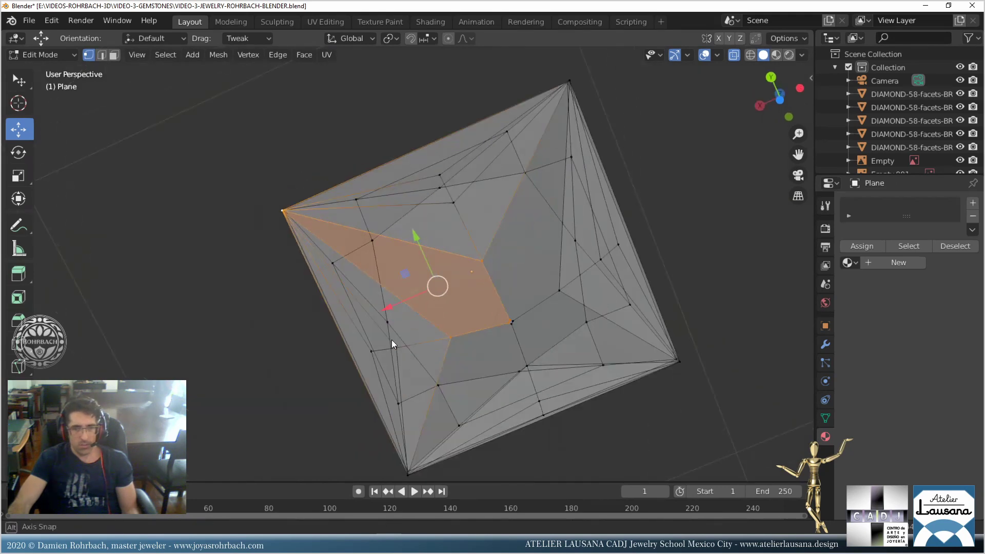
Fill the second open pavilion facet from the culet square to the next girdle corner.
left_click(512, 322, "shift")
middle_click_drag(548, 276, 455, 246)
left_click(478, 186, "shift")
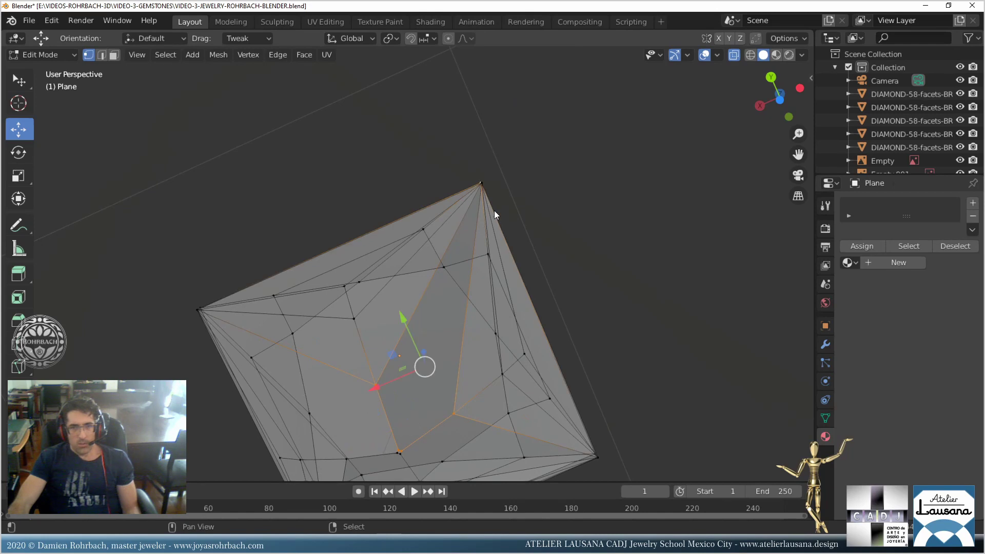
left_click(475, 205, "shift")
left_click(478, 198, "shift")
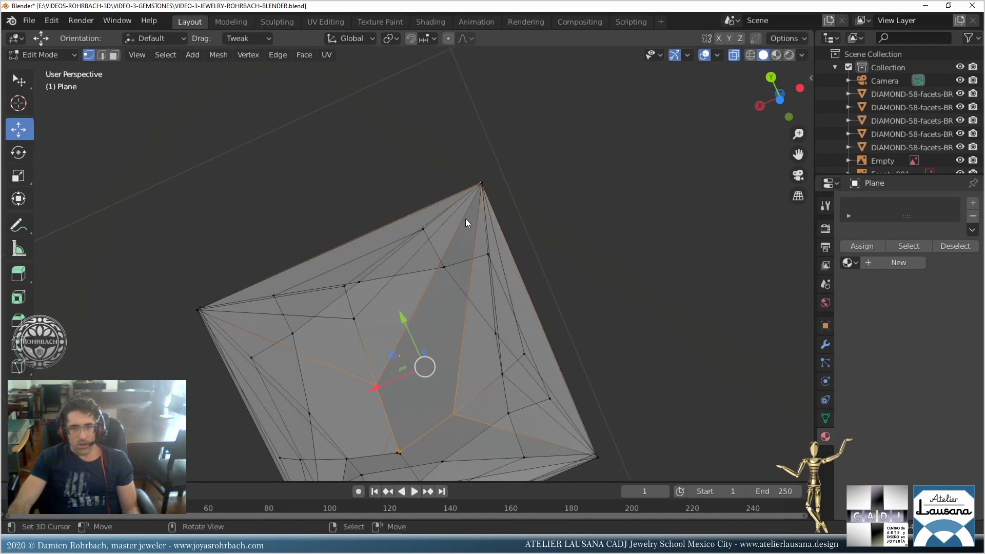
mouse_move(466, 218)
middle_mouse_down()
mouse_move(463, 238)
mouse_move(466, 210)
middle_mouse_up()
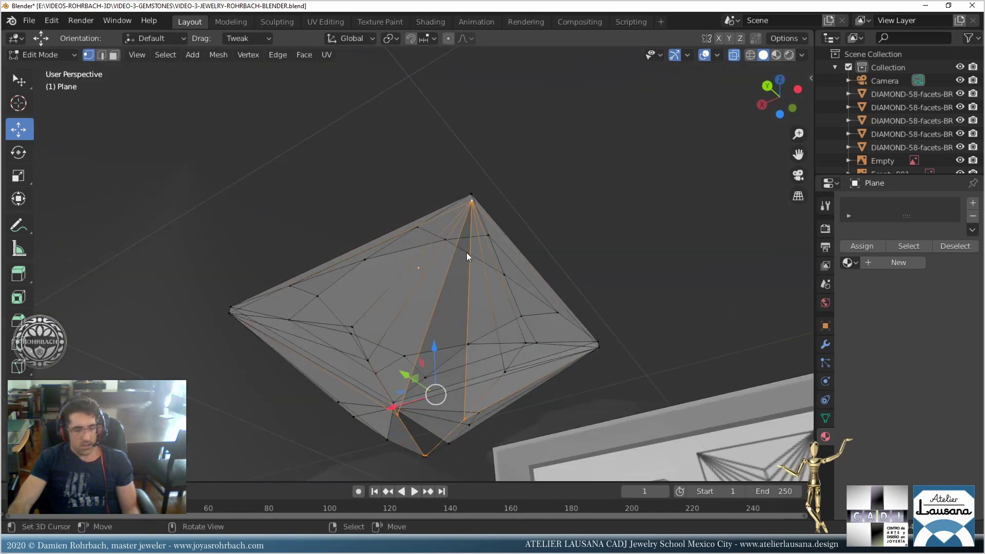
middle_click_drag(466, 257, 522, 303)
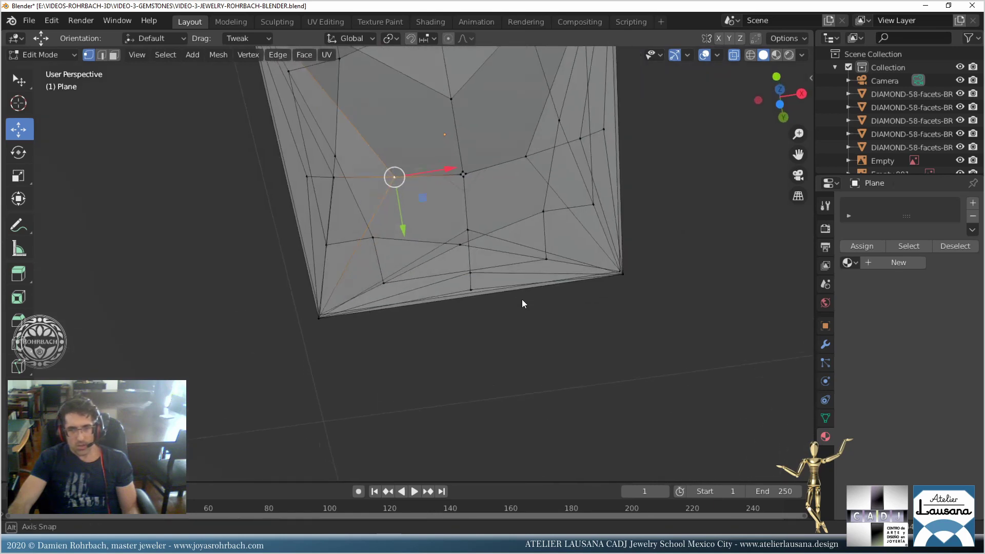
Fill the third open pavilion facet between the culet square and its girdle corner.
left_click(454, 173, "shift")
middle_click_drag(454, 164, 418, 226)
left_click(471, 200, "shift")
left_click(356, 76, "shift")
key("f")
Fill the last open pavilion facet and leave edit mode to check the square gem.
left_click(400, 271)
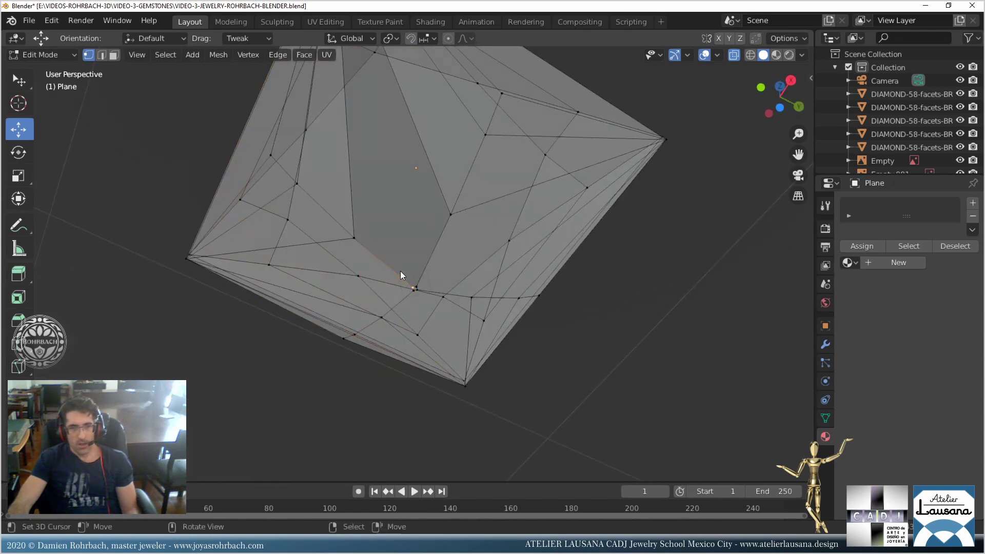
left_click(449, 216, "shift")
left_click(358, 236, "shift")
middle_click_drag(361, 235, 433, 273)
left_click(350, 96, "shift")
key("f")
key("Tab")
scroll(433, 272, "up", 3)
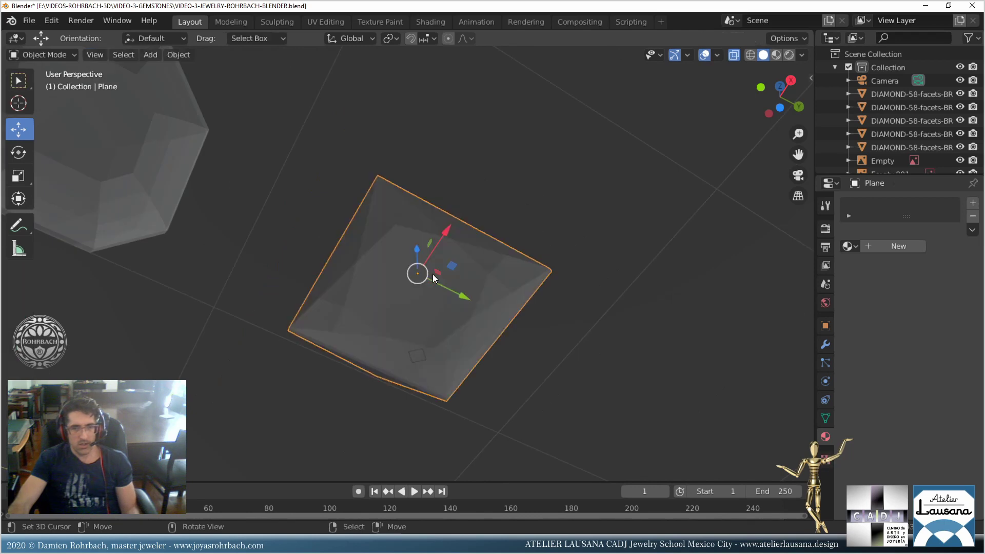
Turn off X-ray, view the whole scene from the top and save the file.
scroll(433, 274, "down", 4)
middle_click_drag(450, 240, 456, 264)
key("ctrl+s")
scroll(457, 308, "down", 2)
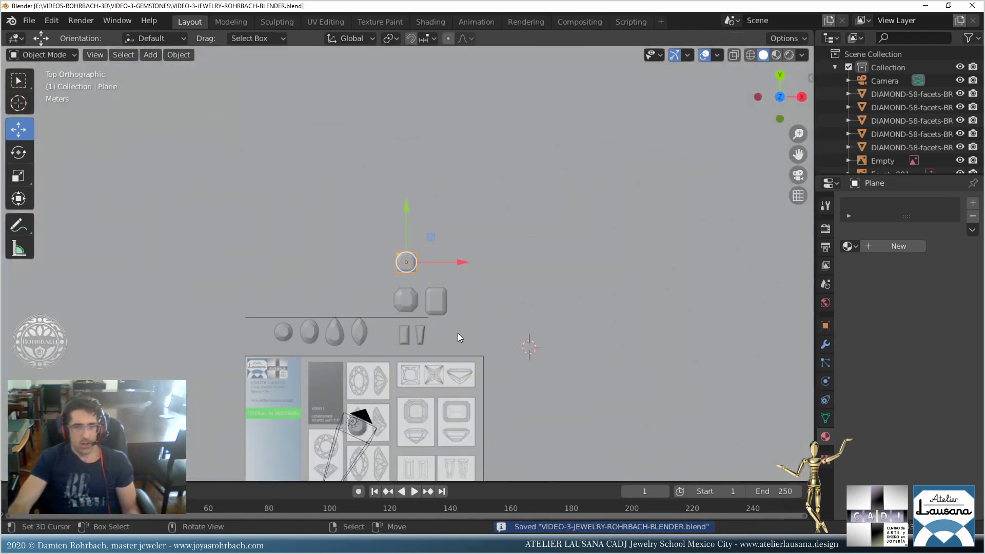
middle_click_drag(459, 337, 451, 195, "shift")
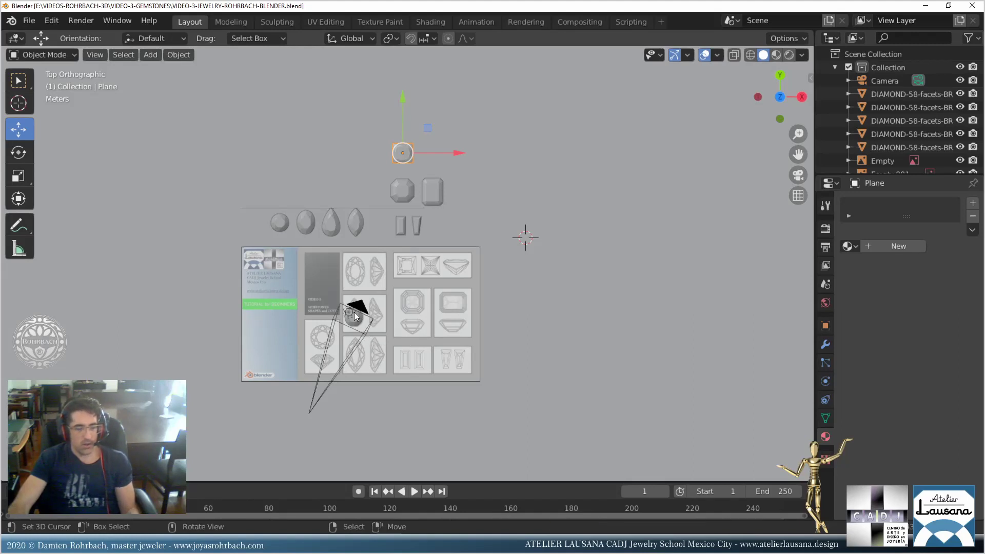
Hide every object in the scene, and show only the Camera and the Light again.
key("a")
key("h")
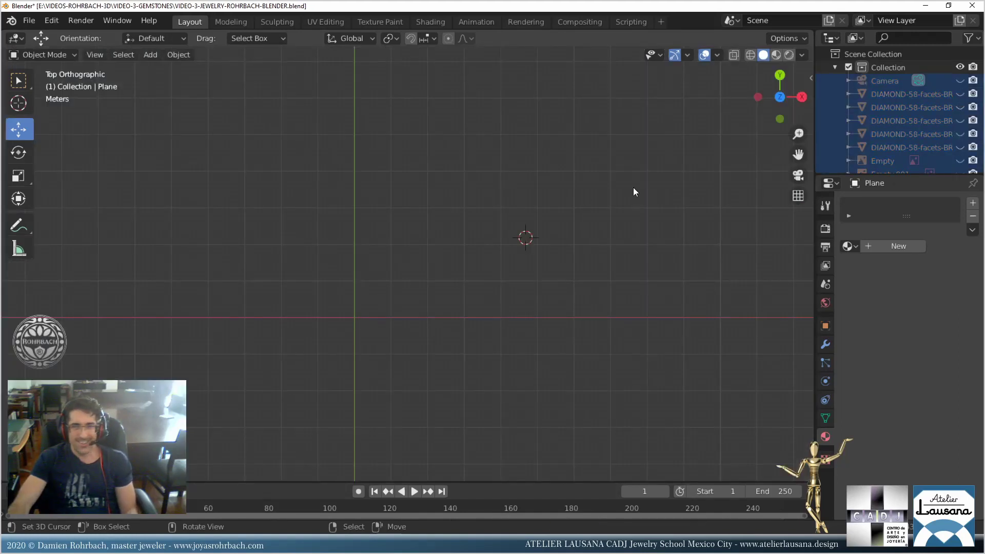
left_click(959, 81)
scroll(953, 116, "down", 5)
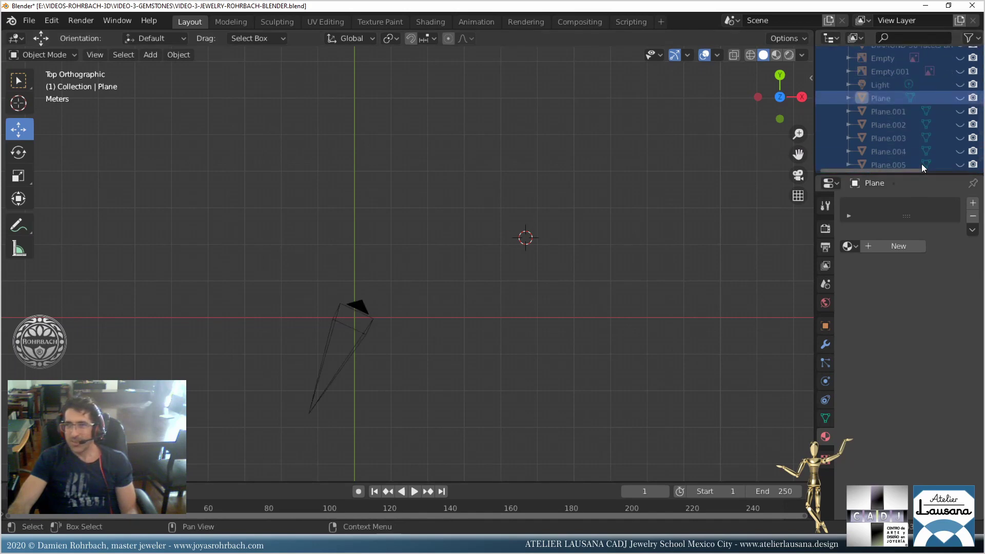
left_click(959, 84)
Show the large floor plane Plane.005 while keeping the square gem named Plane hidden.
left_click(959, 98)
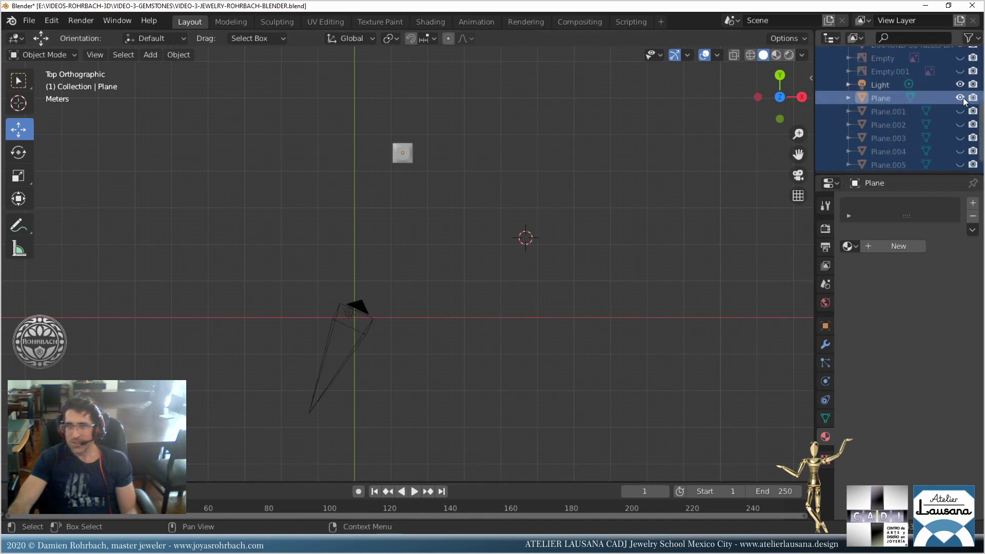
left_click(960, 98)
scroll(937, 128, "up", 3)
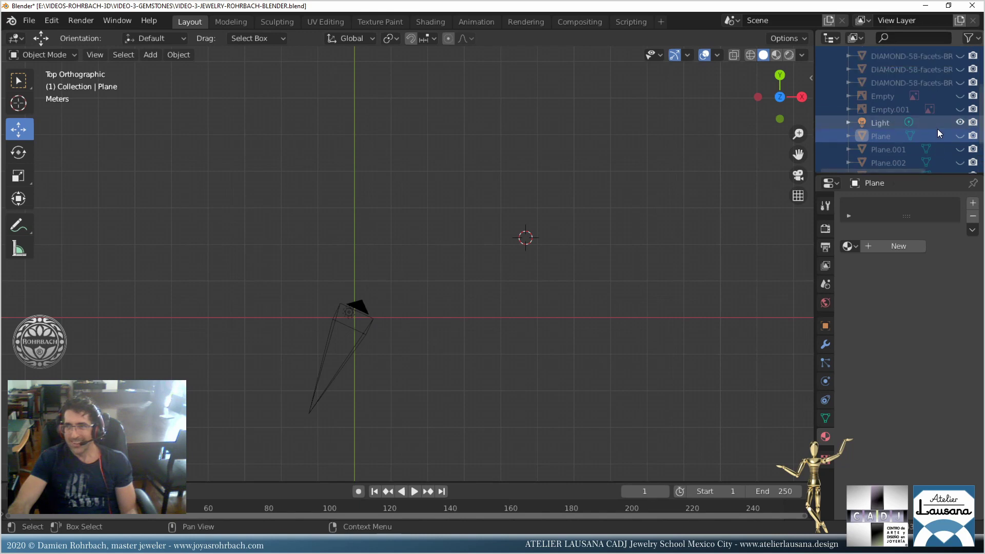
scroll(937, 128, "down", 3)
left_click(959, 162)
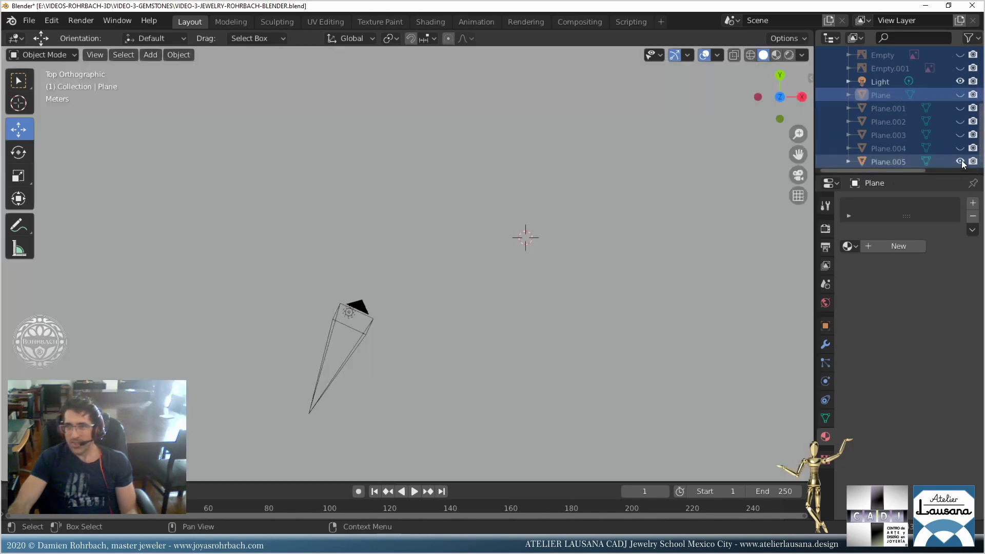
scroll(959, 144, "up", 6)
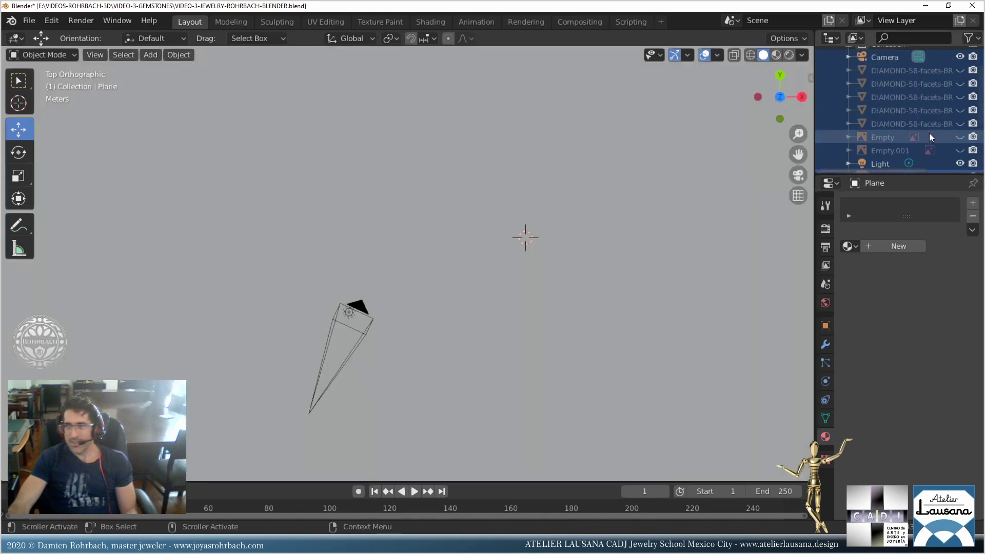
Show the diamond DIAMOND-58-facets-BRILLIANT CUT.004, select it in the camera view and save the file.
left_click(960, 124)
key("KP_0")
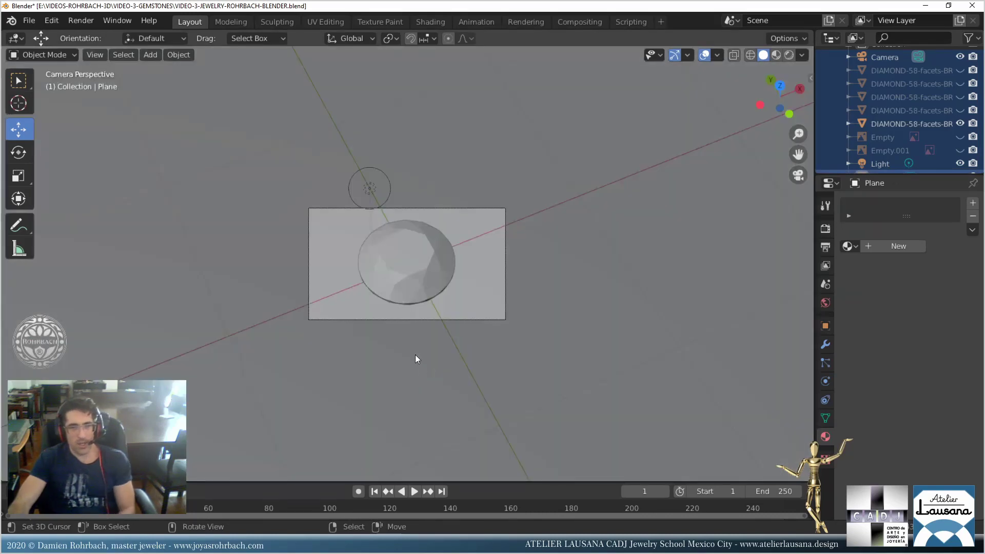
left_click(424, 282)
key("ctrl+s")
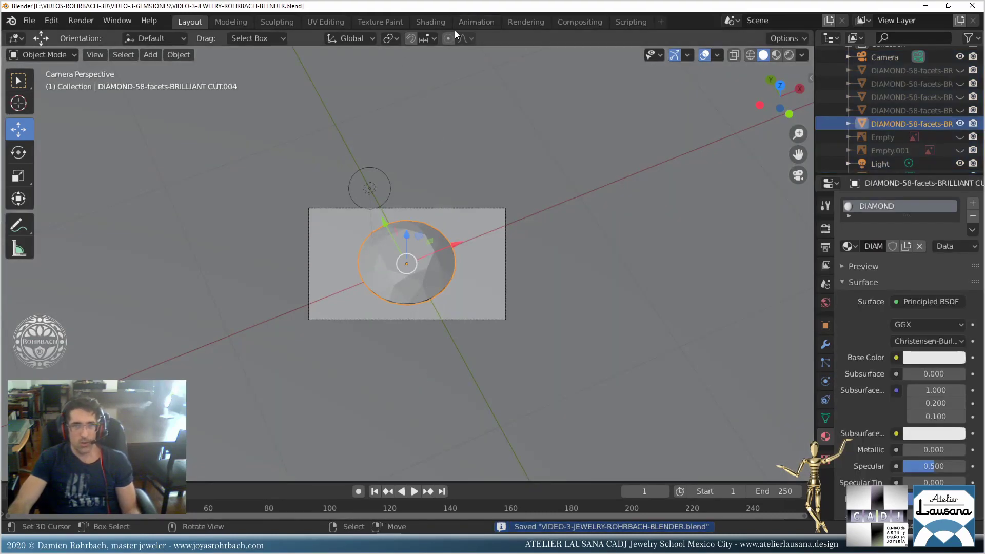
Give the world background color an Environment Texture using the wooden_motel image and preview the scene rendered.
left_click(826, 302)
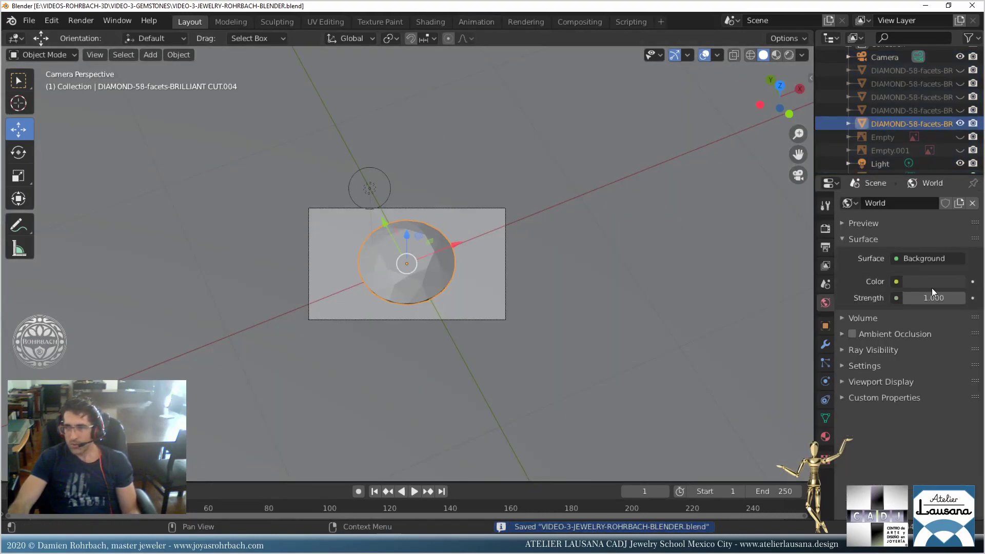
left_click(896, 281)
left_click(642, 340)
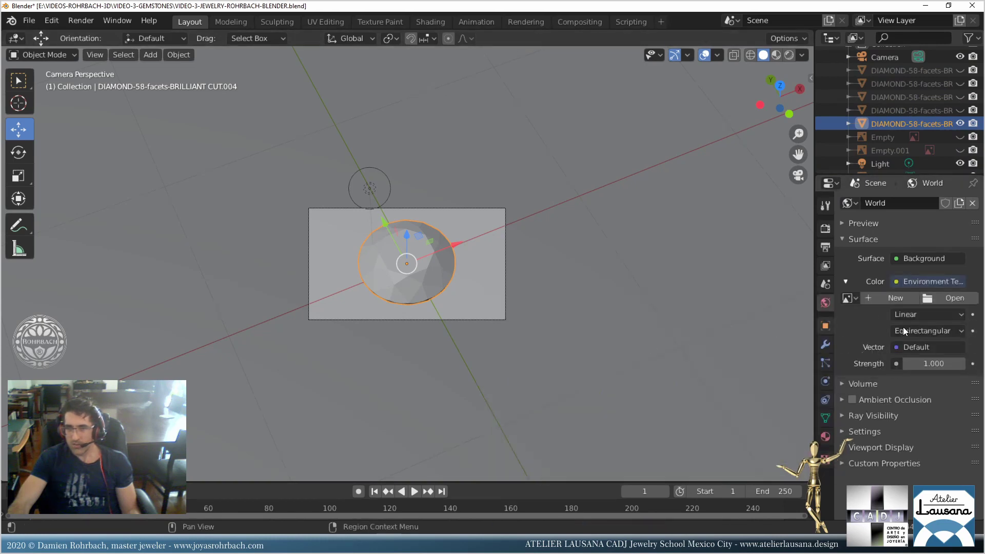
left_click(951, 299)
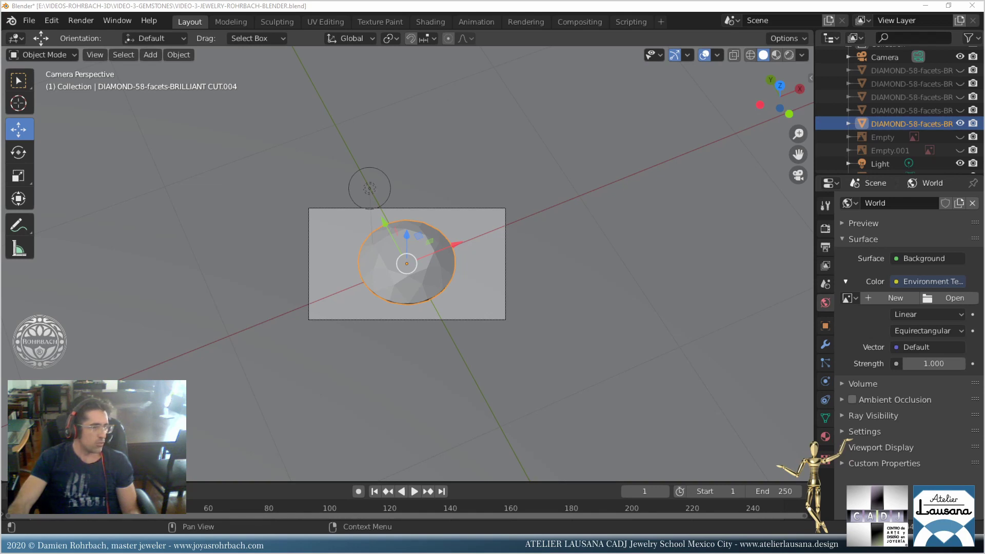
left_click(789, 54)
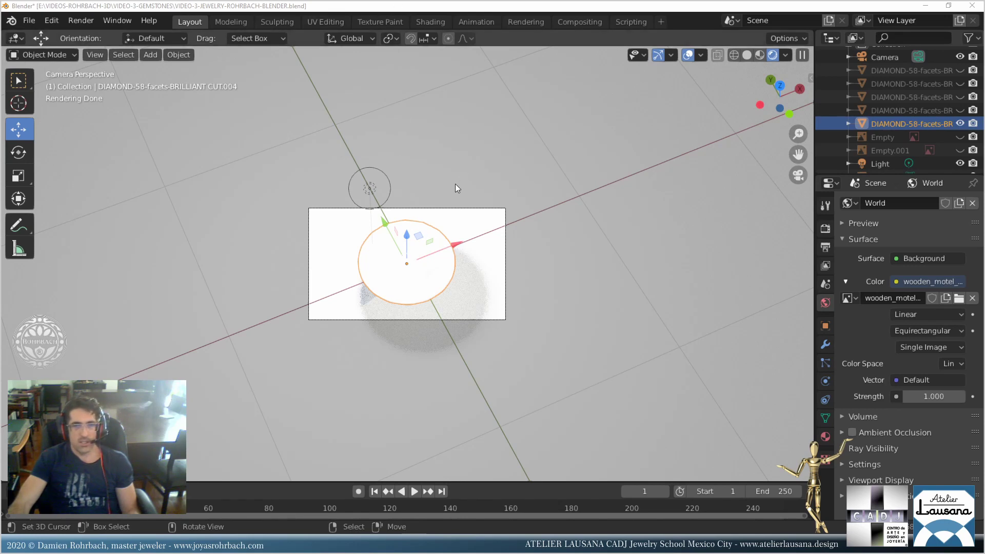
Switch to the Shading workspace, save the file and show the camera view with rendered shading.
left_click(431, 22)
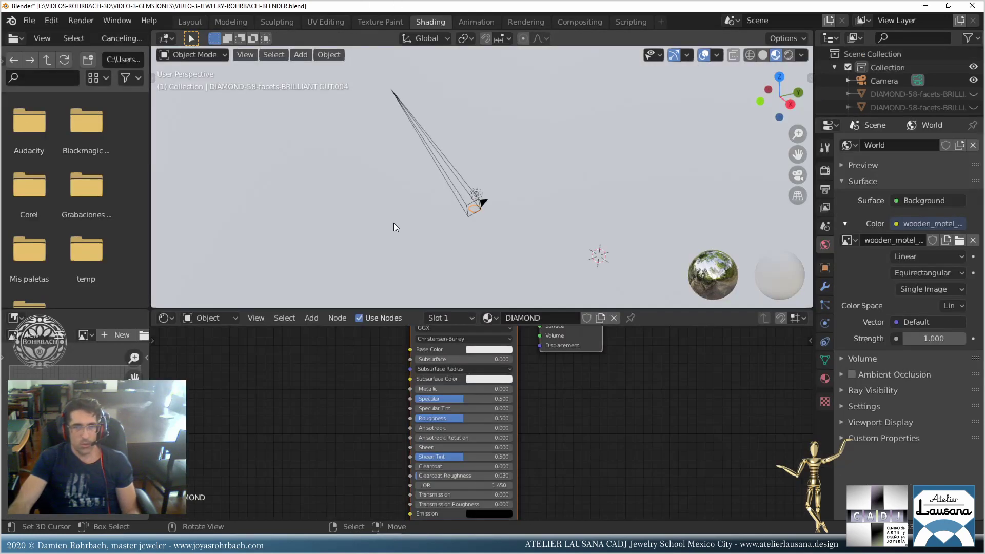
key("KP_0")
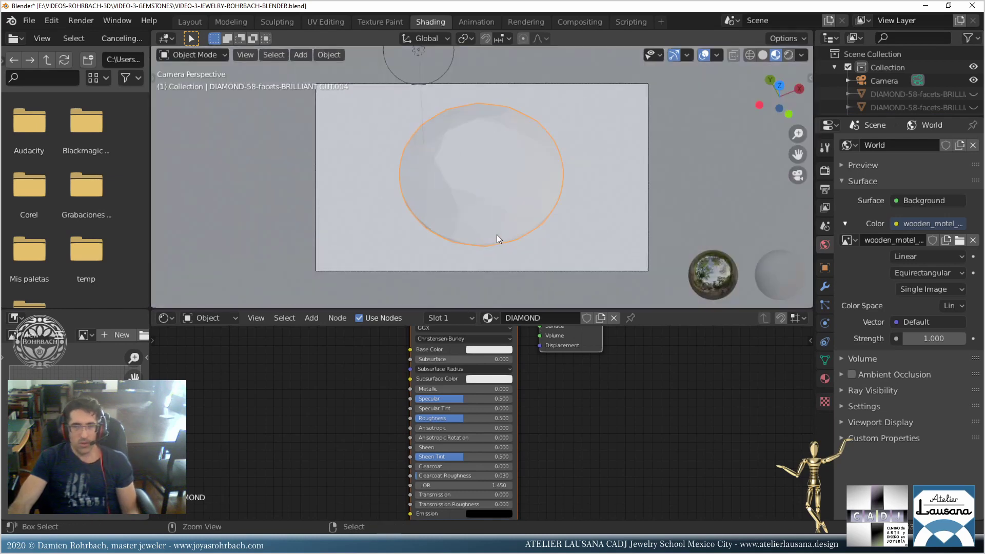
key("ctrl+s")
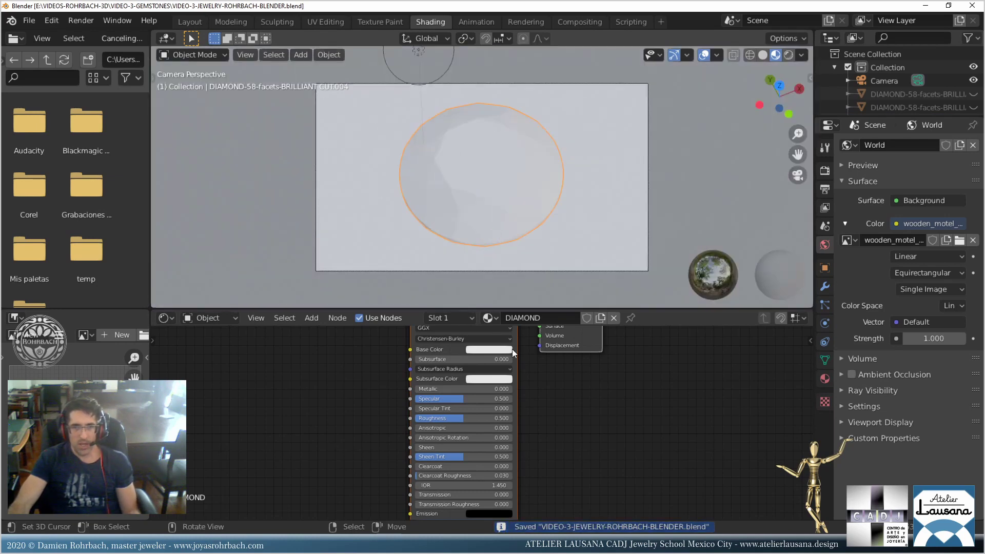
left_click(791, 57)
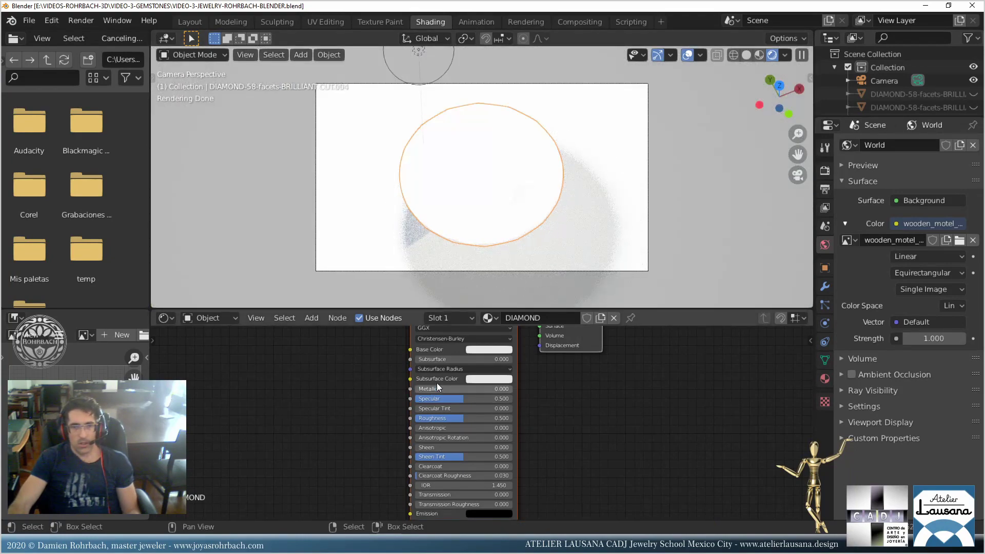
Set the DIAMOND material's IOR to 2.43 and its Transmission to 1.
left_click(445, 483)
type("2.43")
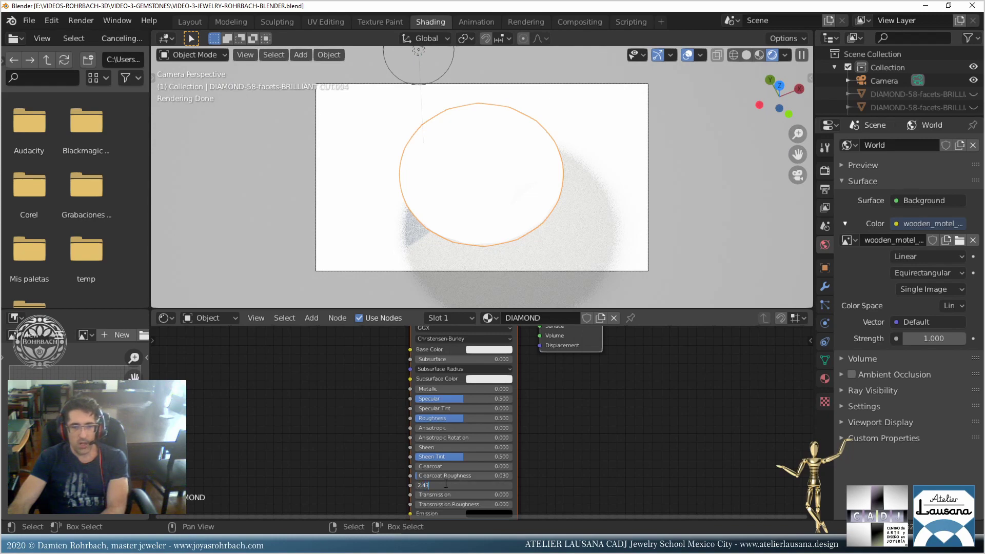
key("Return")
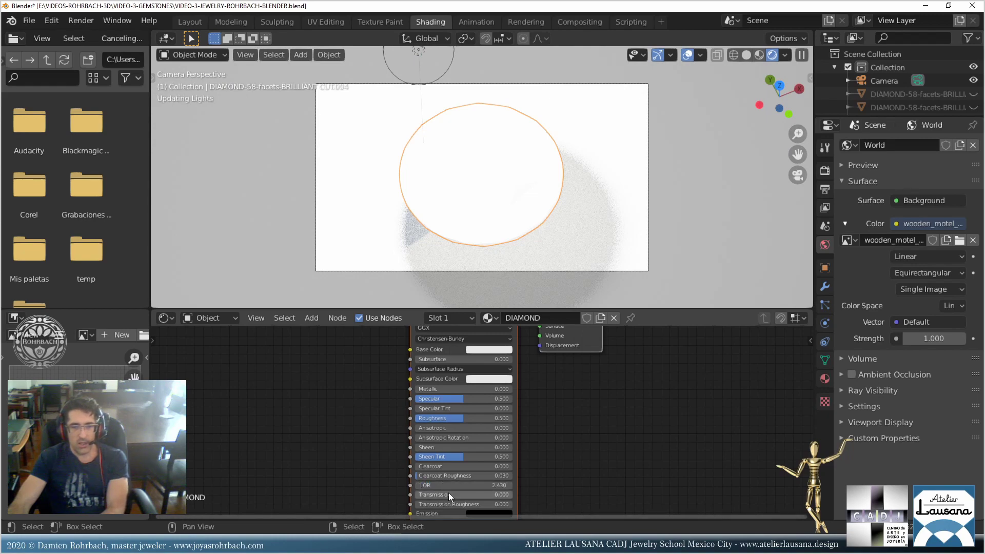
left_click(448, 493)
type("1")
key("Return")
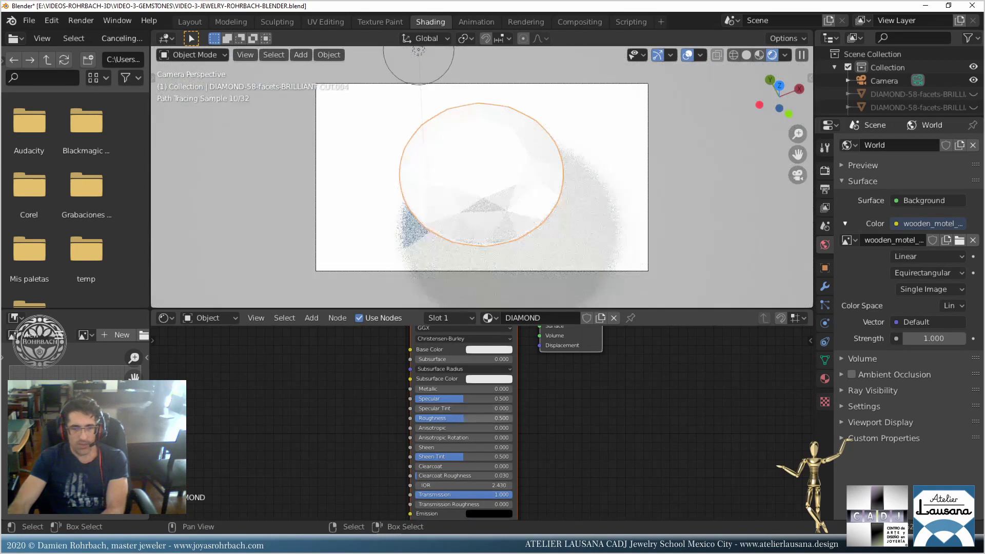
Set the DIAMOND material's Roughness to 0 and its Specular to 1.
left_click(457, 416)
type("0")
key("Return")
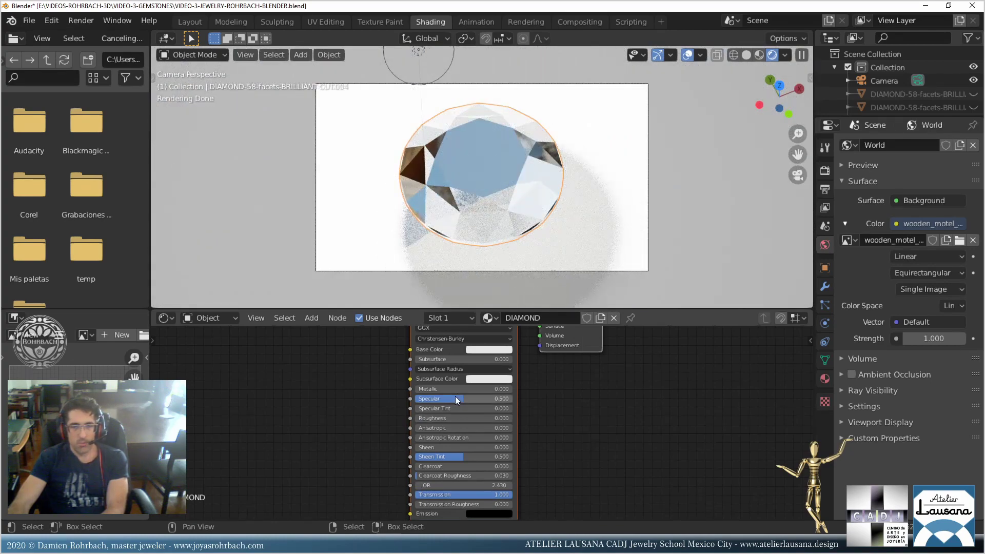
left_click(454, 397)
type("1")
key("Return")
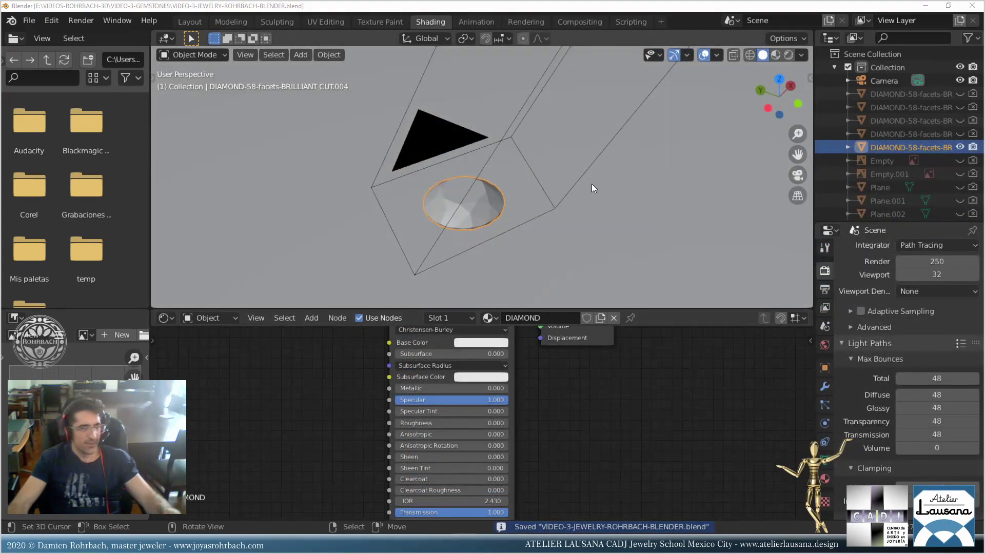
Inspect the diamond's reflections in rendered shading from a closer angle and return to solid shading.
left_click(792, 52)
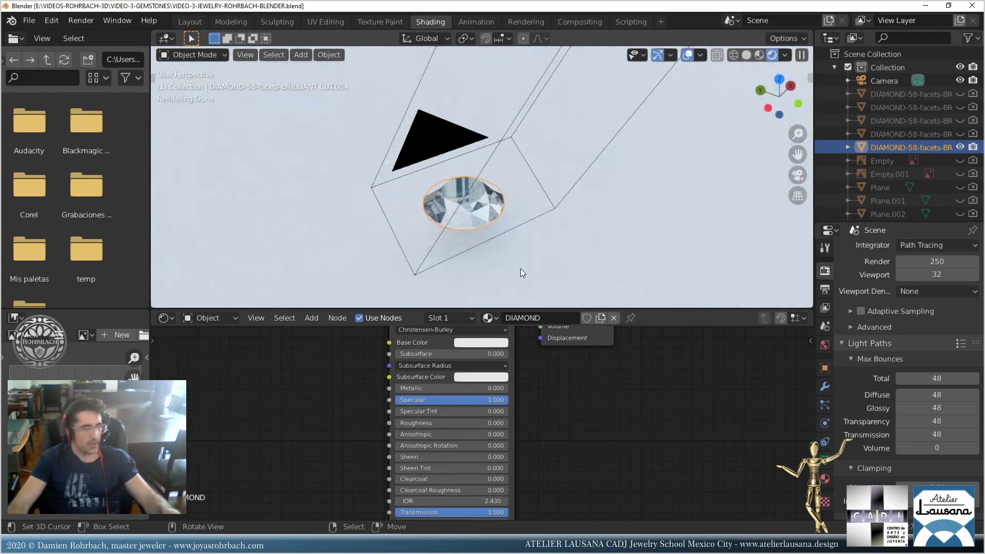
mouse_move(520, 269)
middle_mouse_down()
mouse_move(487, 220)
mouse_move(525, 247)
middle_mouse_up()
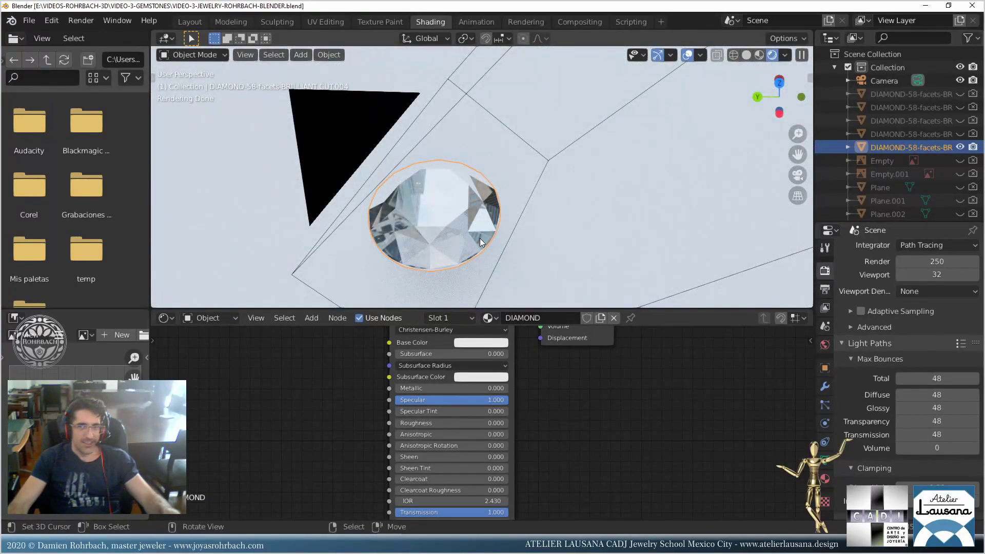
left_click(747, 55)
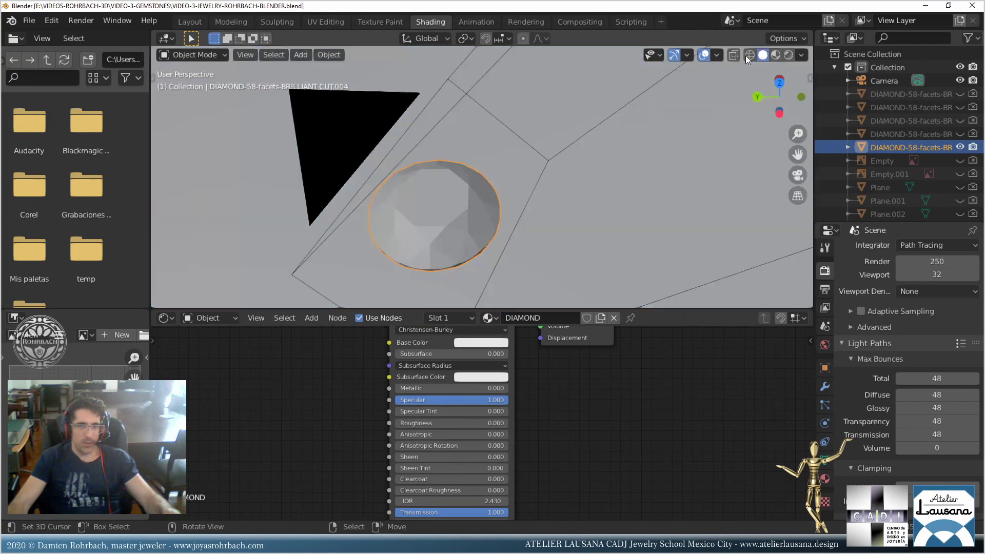
Turn on the Face Orientation overlay and check the direction of the diamond's faces.
left_click(716, 57)
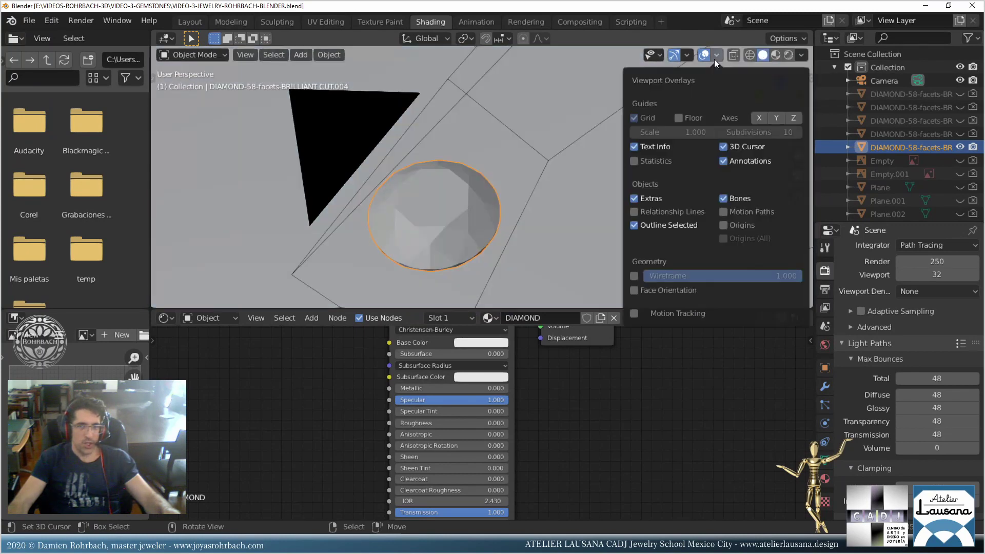
left_click(638, 289)
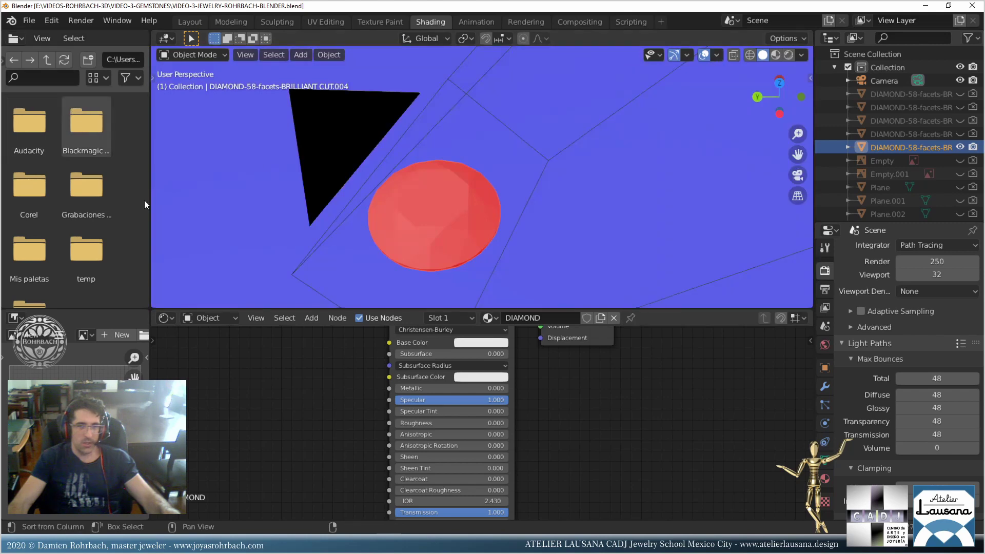
scroll(438, 198, "down", 5)
scroll(496, 219, "up", 3)
mouse_move(639, 155)
middle_mouse_down()
mouse_move(607, 130)
mouse_move(621, 150)
middle_mouse_up()
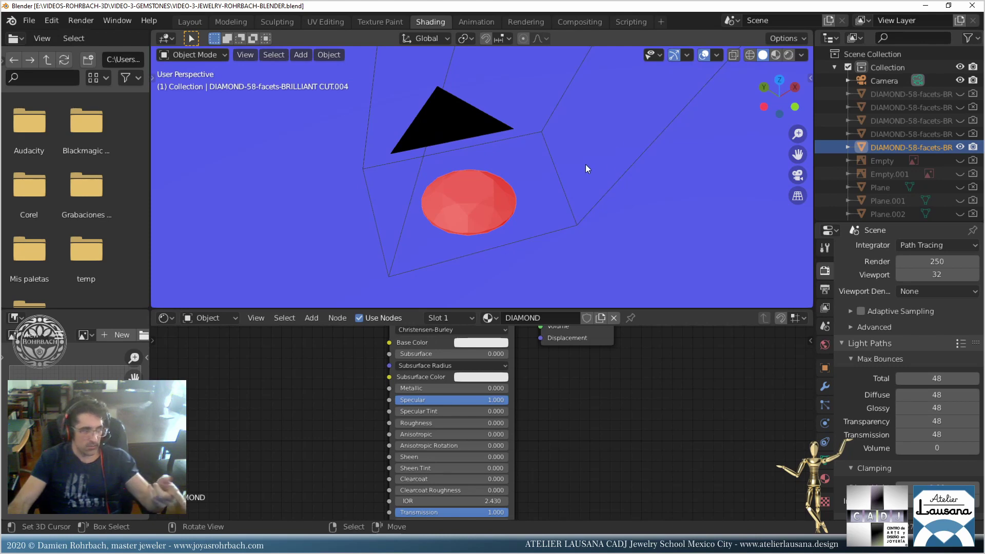
Flip the normals of all the diamond's faces and return to Object Mode.
key("Tab")
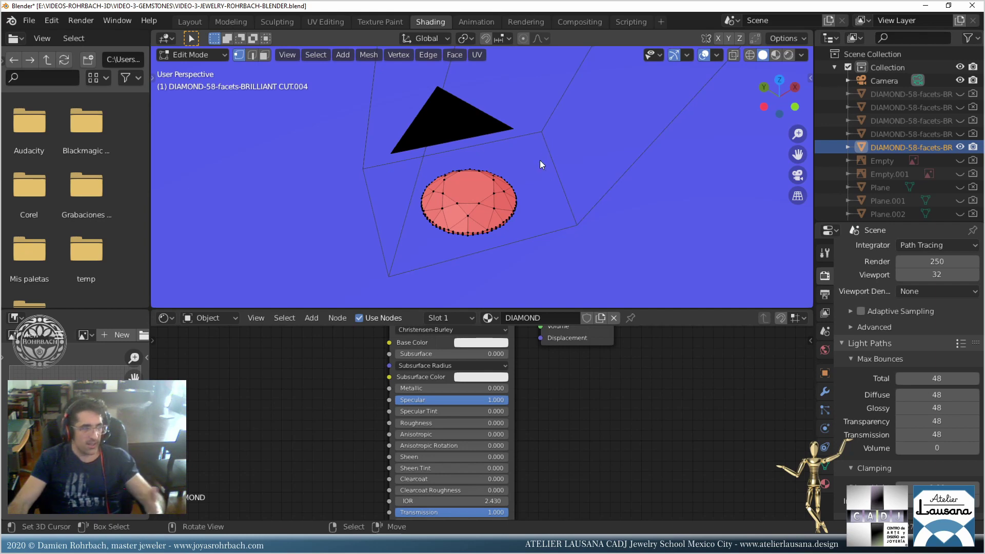
key("a")
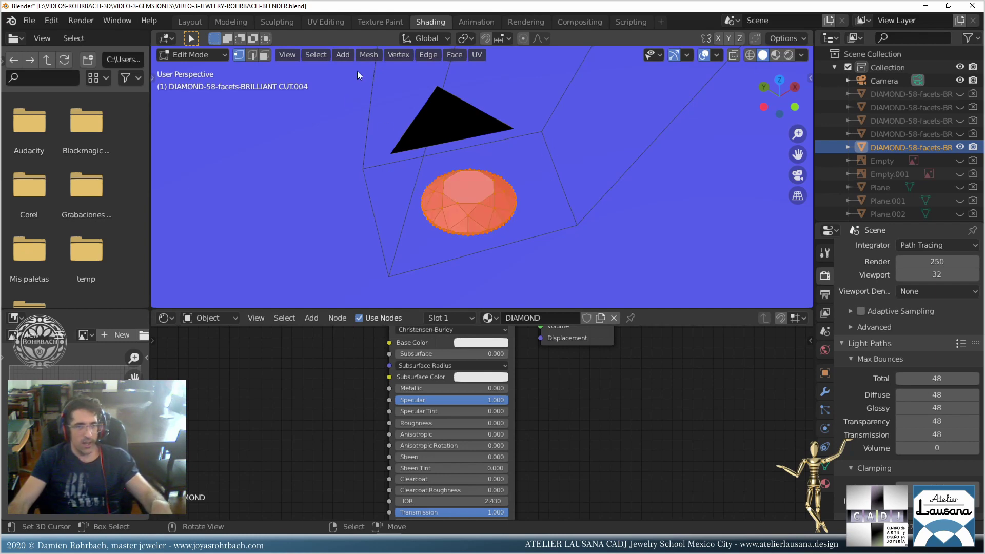
left_click(367, 54)
mouse_move(400, 271)
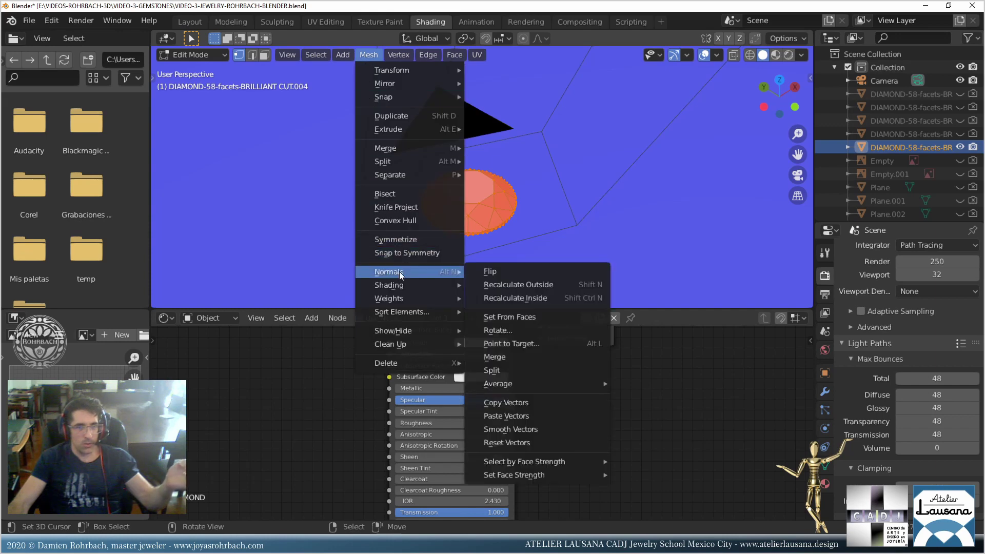
left_click(568, 269)
middle_click_drag(568, 270, 534, 207)
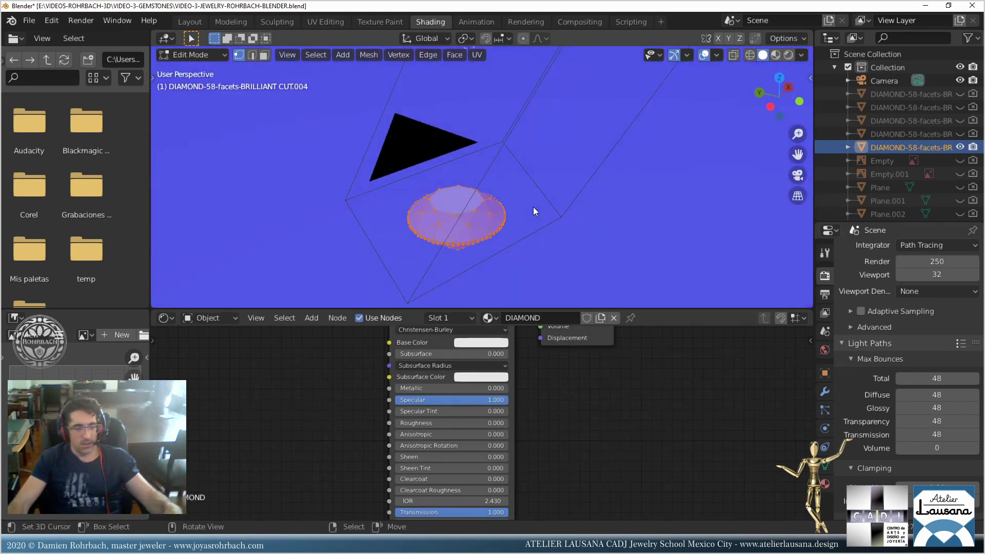
key("Tab")
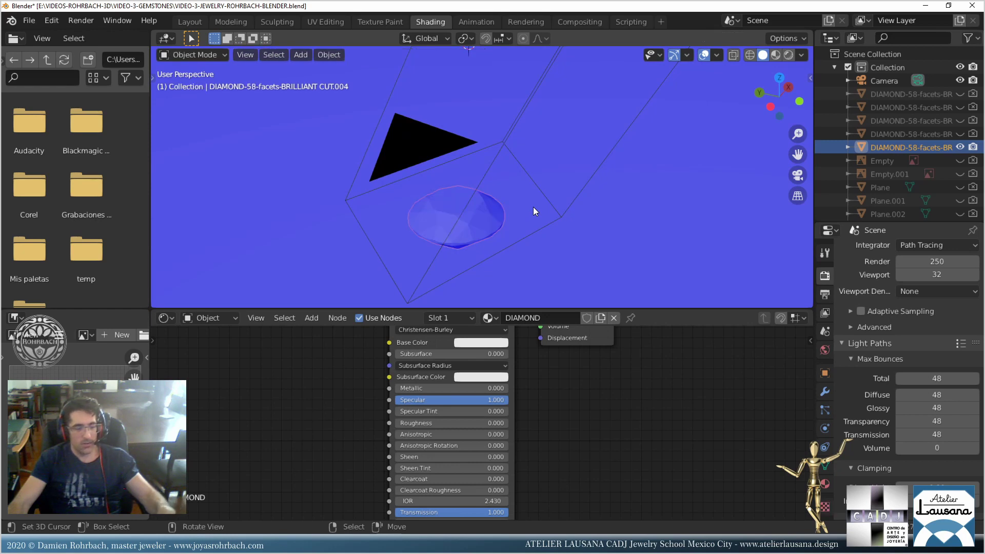
Turn off the Face Orientation overlay and save the file.
left_click(716, 54)
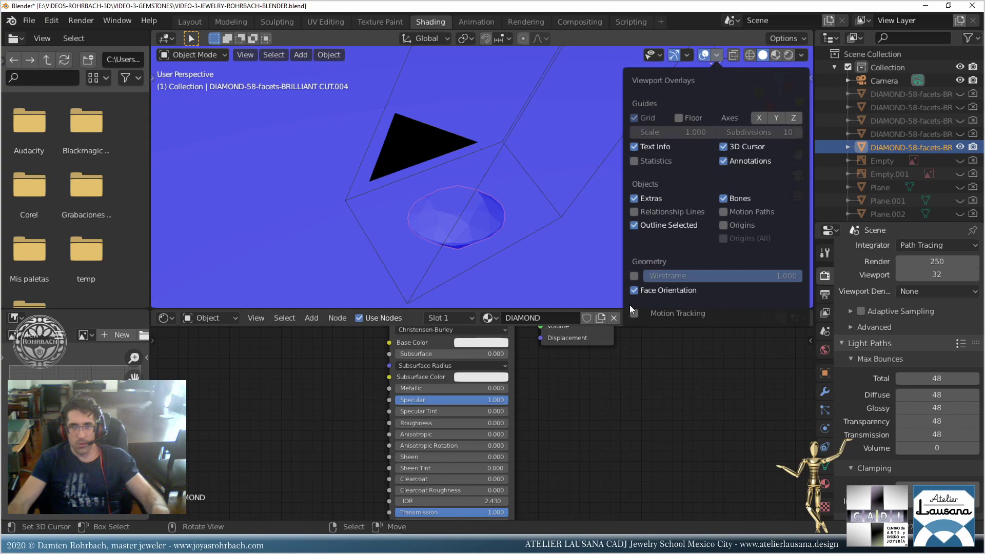
left_click(635, 290)
key("ctrl+s")
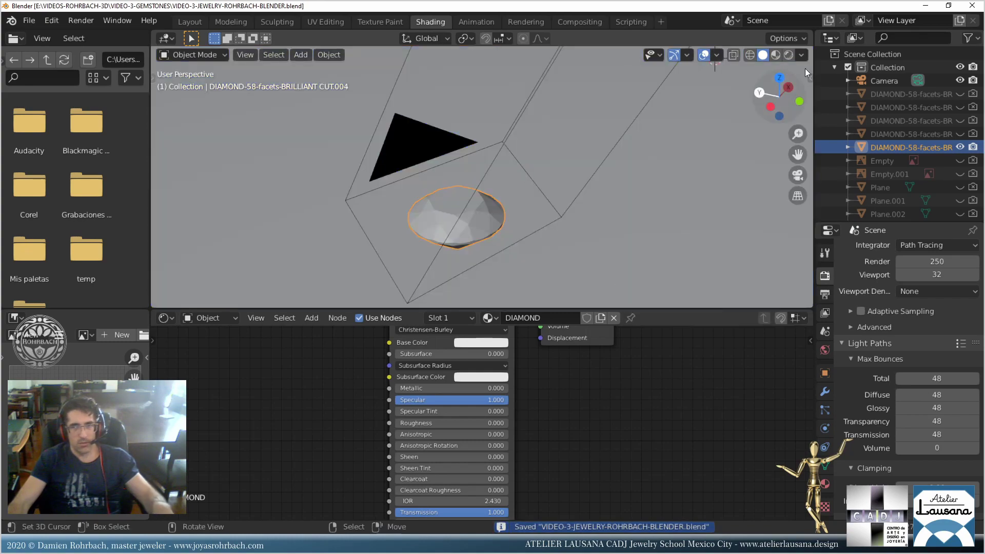
Preview the diamond in rendered shading from the top and save the file.
left_click(788, 55)
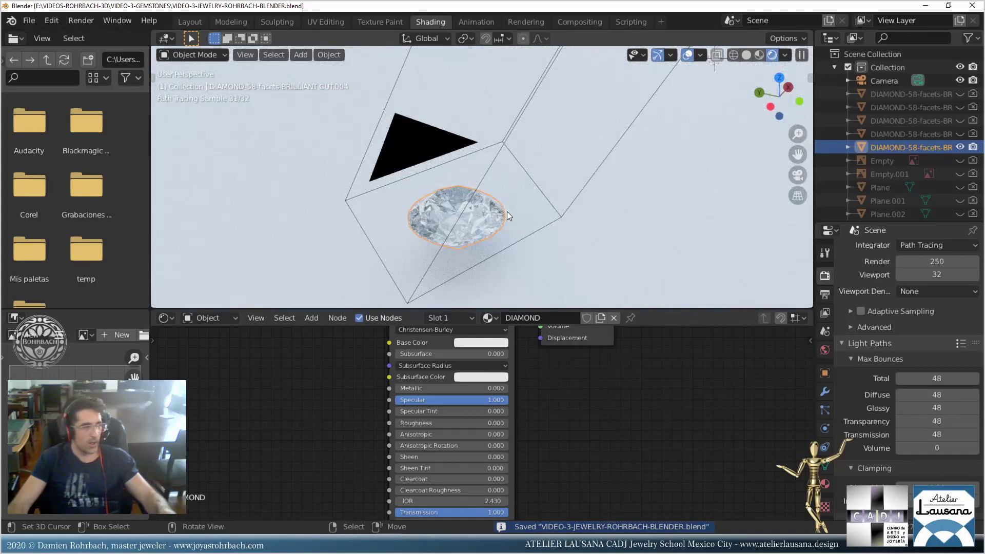
key("KP_7")
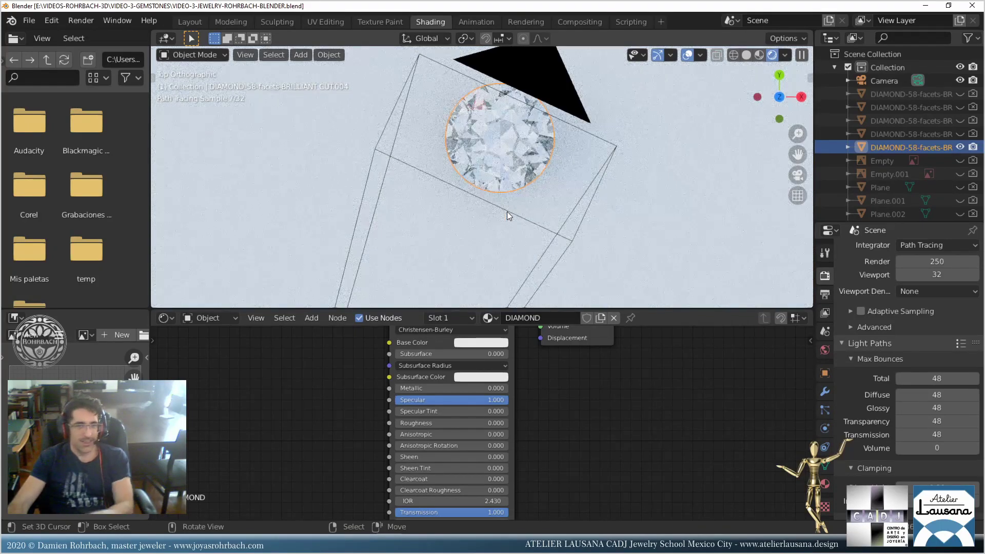
scroll(507, 212, "up", 2)
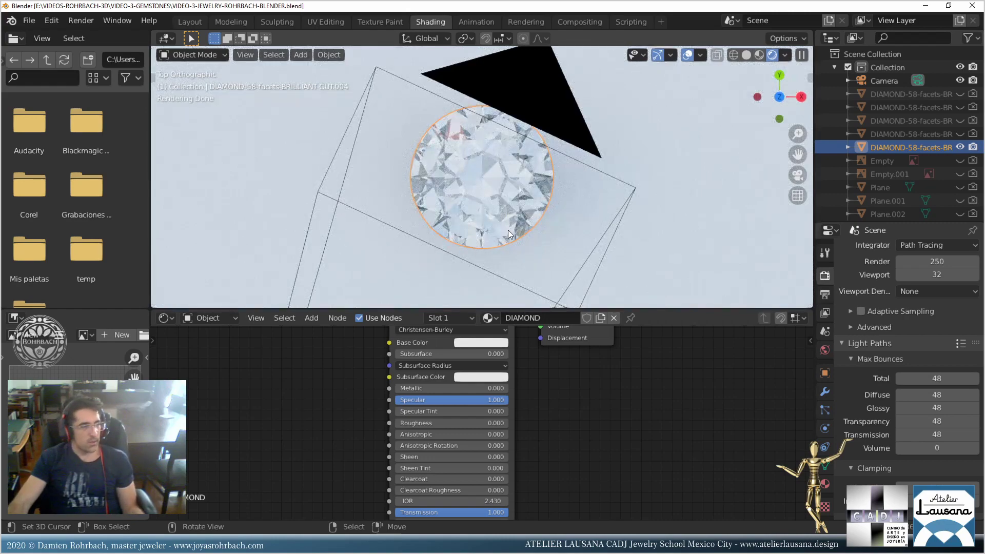
key("ctrl+s")
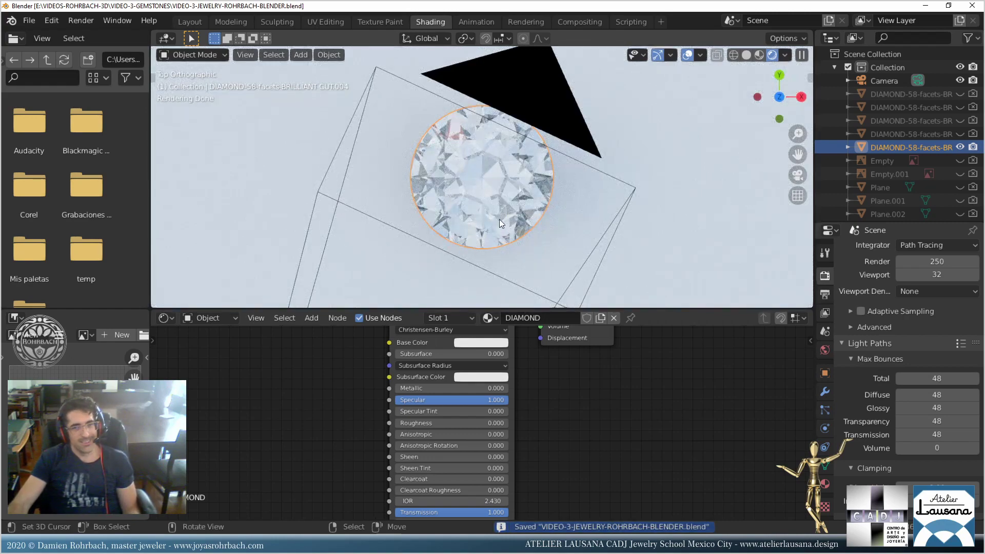
Examine the rendered diamond's facets from several angles and return to the camera view.
scroll(500, 220, "down", 3)
middle_click_drag(500, 220, 541, 247)
scroll(535, 186, "up", 3)
scroll(549, 393, "down", 3, "shift")
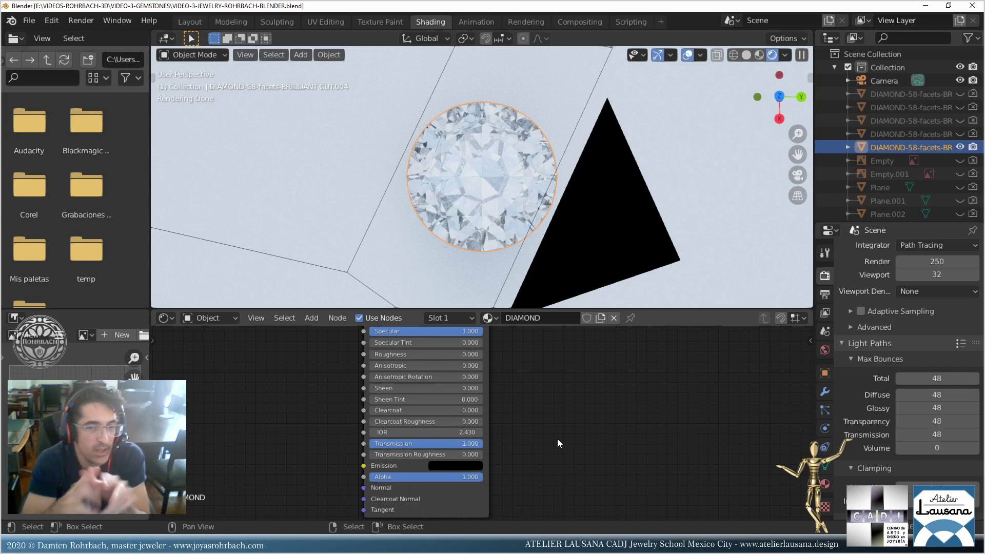
middle_click_drag(494, 137, 485, 181)
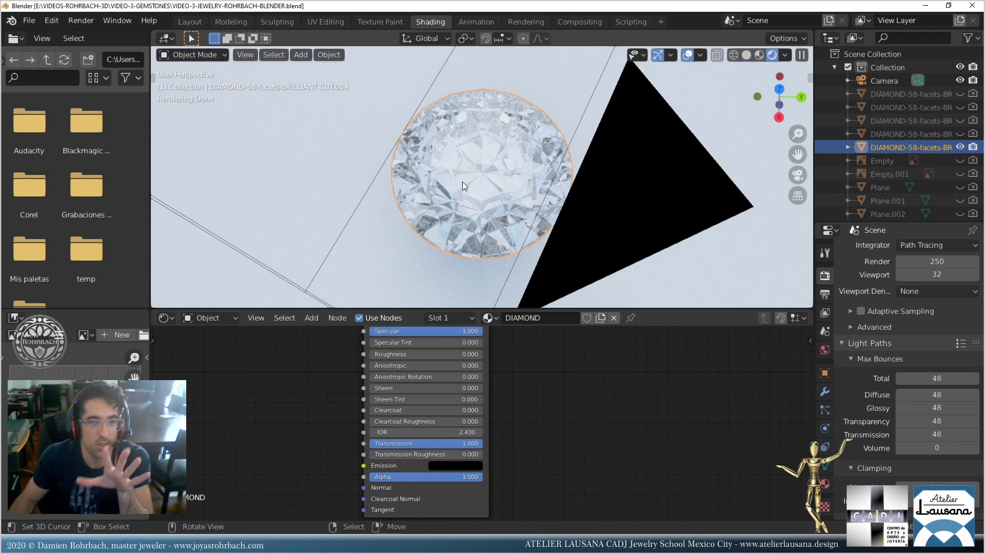
middle_click_drag(463, 182, 443, 192)
key("KP_0")
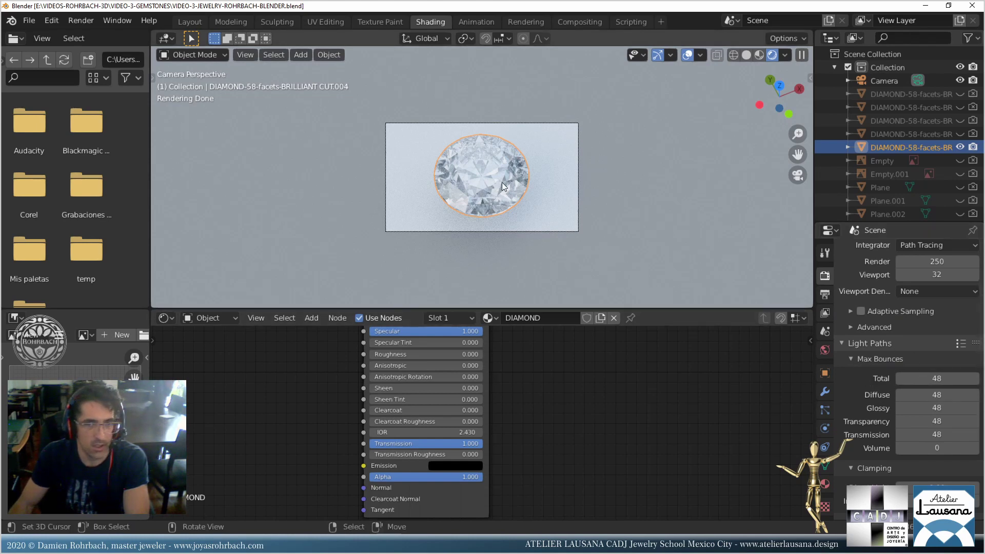
Brighten the DIAMOND material's base color to full white.
middle_click_drag(557, 382, 556, 411)
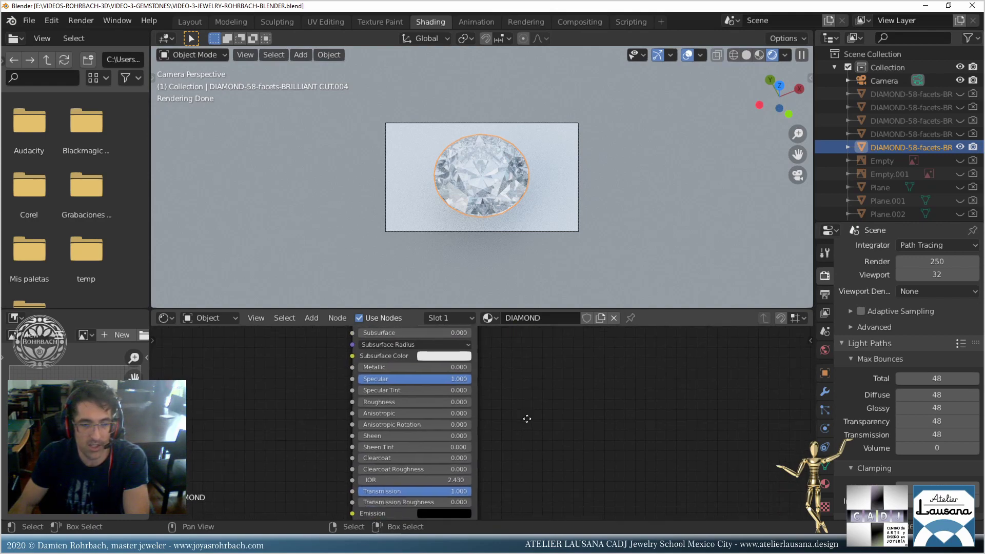
left_click(469, 345)
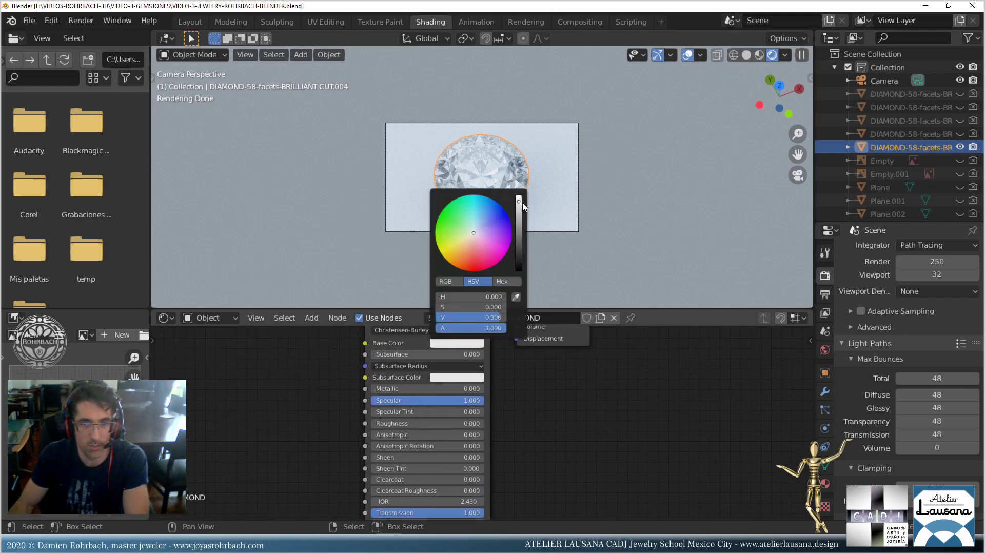
left_click_drag(518, 201, 519, 194)
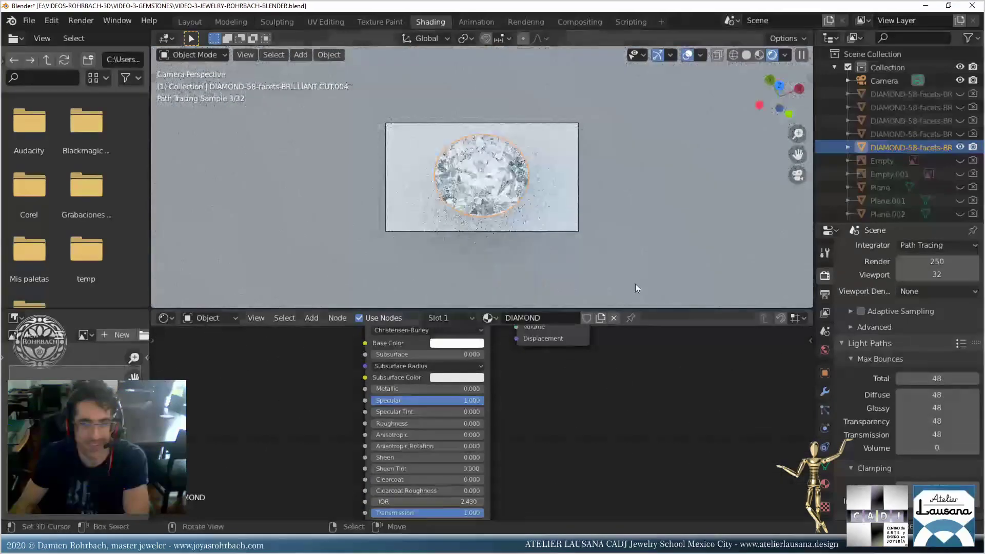
Use the Motorcycle reflection image as the world's environment texture and set its strength to 3.
left_click(823, 350)
scroll(929, 350, "up", 5)
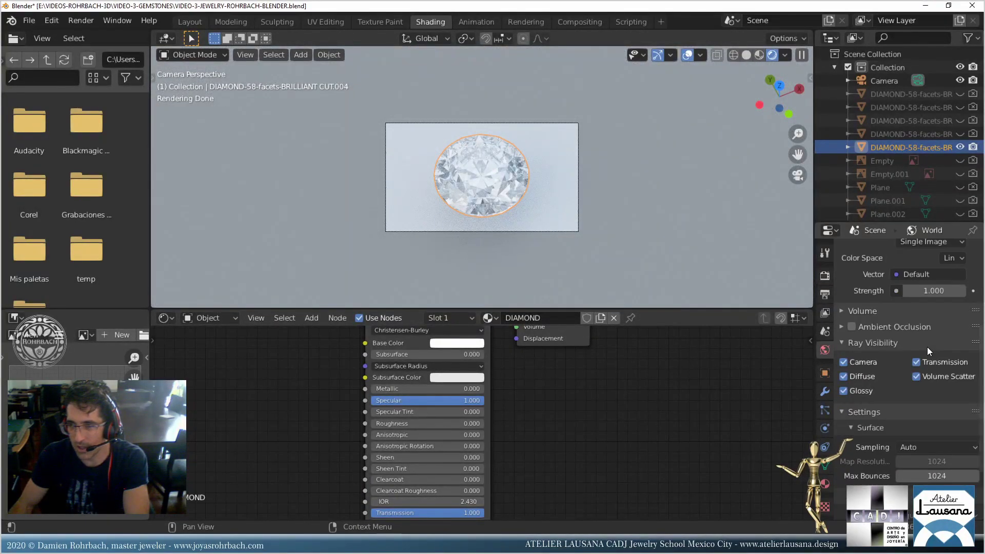
scroll(896, 352, "up", 3)
scroll(897, 353, "up", 3)
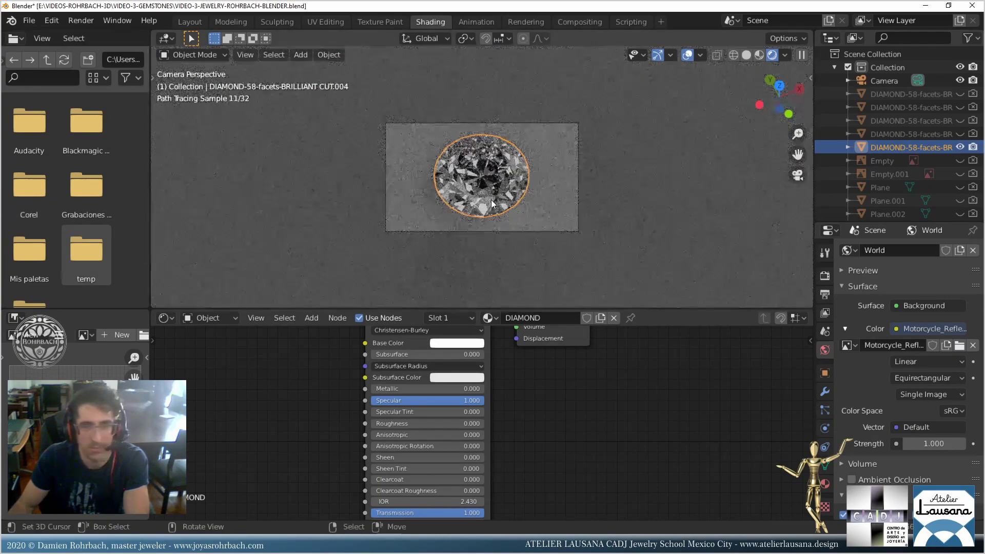
left_click(938, 444)
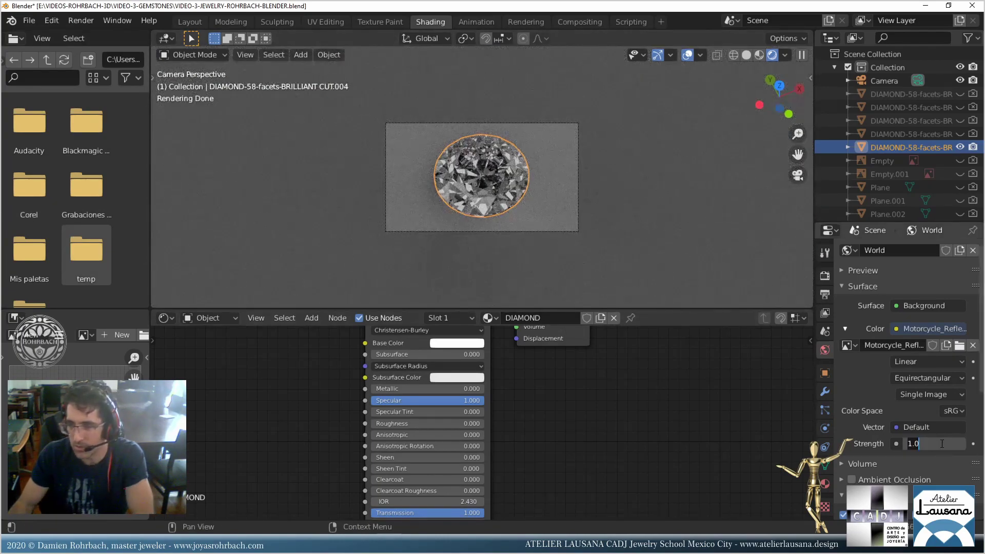
type("3")
key("Return")
Hide the viewport overlays and align the camera to a side view of the diamond.
scroll(572, 257, "up", 3)
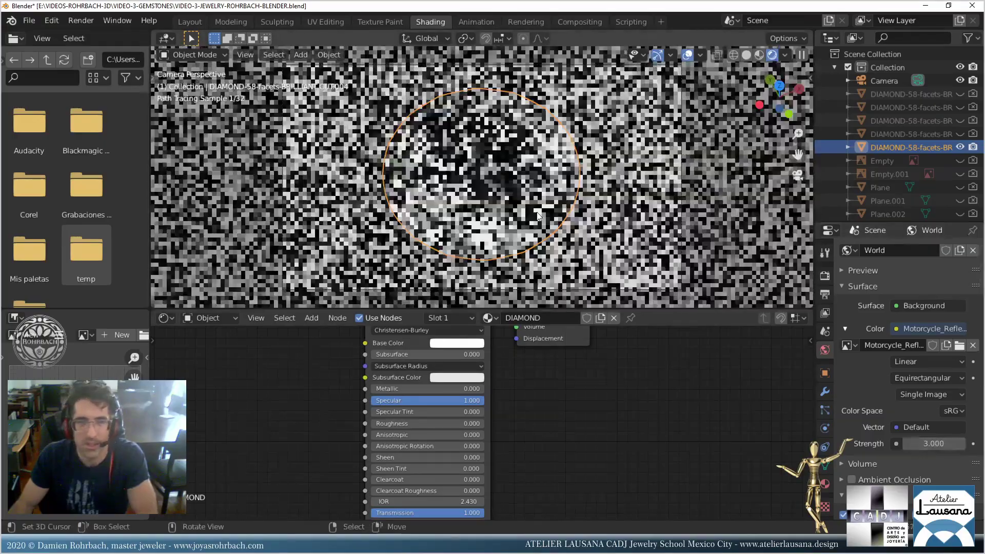
left_click(687, 55)
mouse_move(563, 190)
middle_mouse_down()
mouse_move(495, 172)
mouse_move(515, 201)
mouse_move(515, 191)
mouse_move(558, 178)
middle_mouse_up()
scroll(519, 199, "up", 5)
scroll(519, 199, "down", 5)
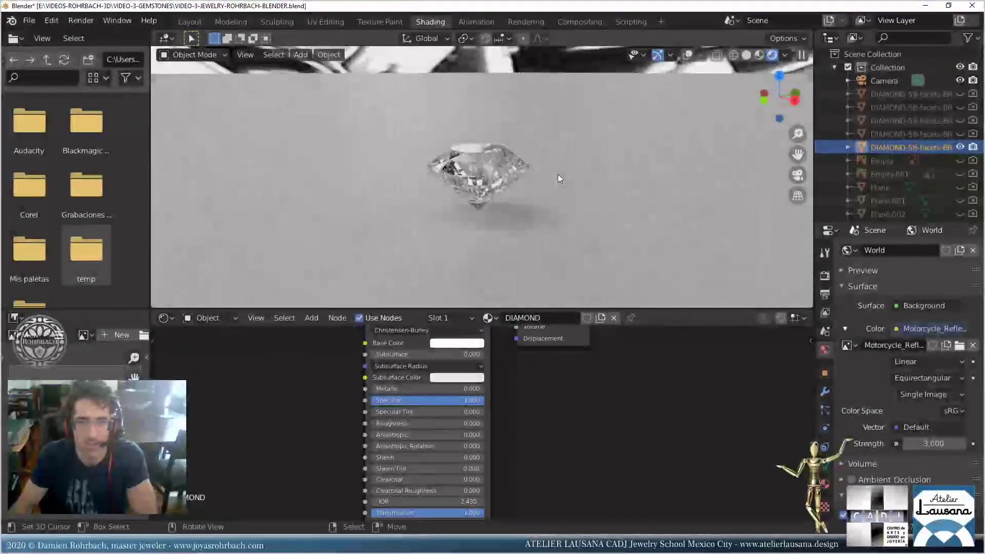
key("KP_0")
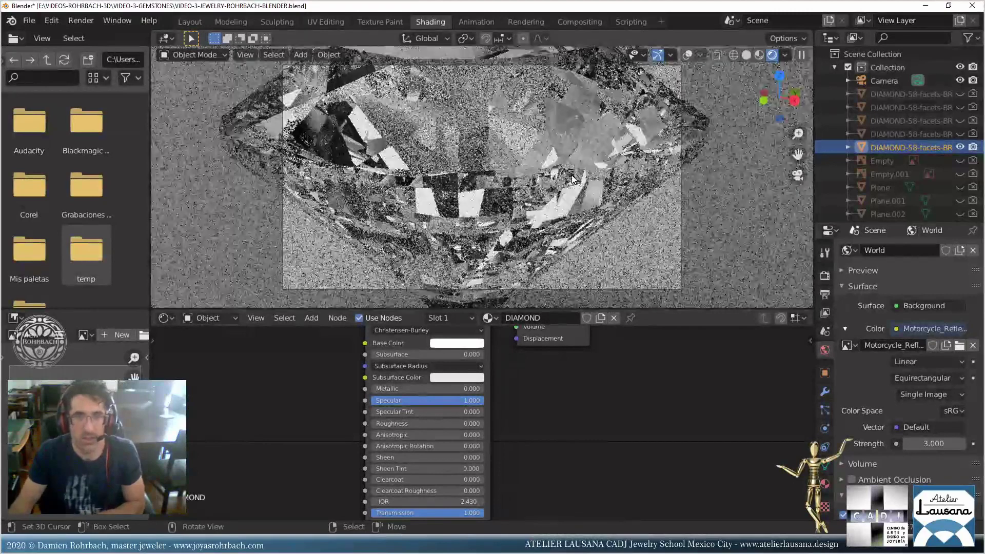
Try a camera focal length of 150 mm, set it to 100 mm instead, and save the file.
left_click(892, 82)
left_click(824, 429)
left_click(906, 313)
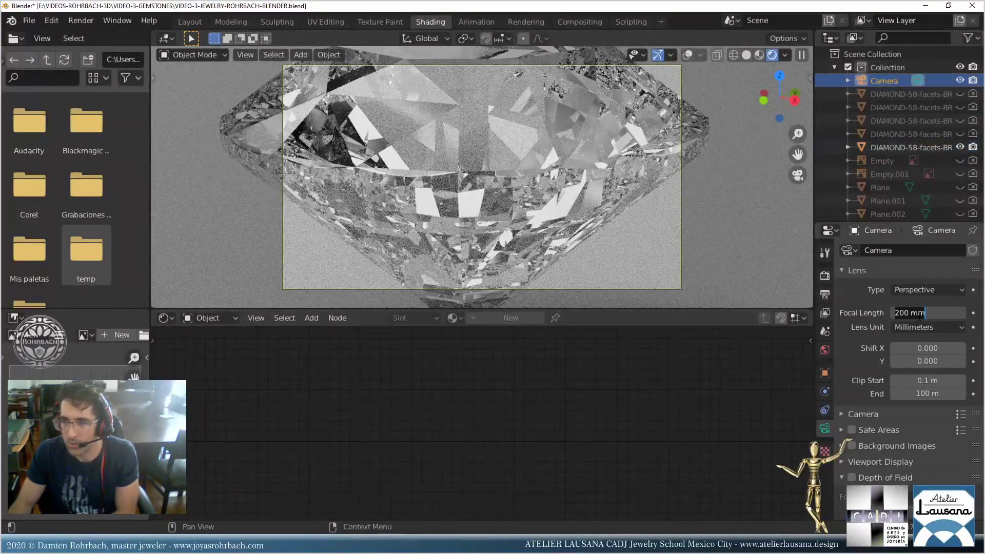
type("150")
key("Return")
left_click(919, 313)
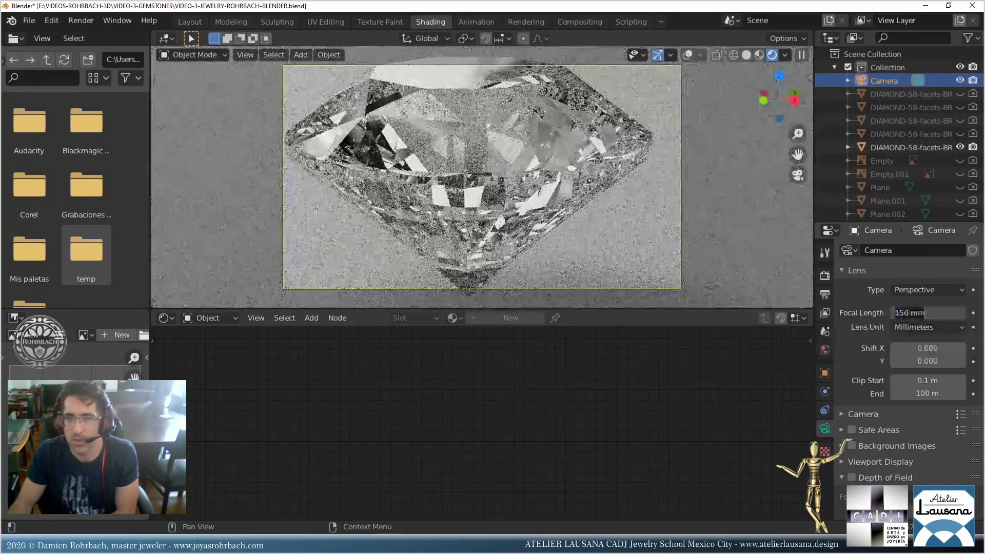
type("100")
key("Return")
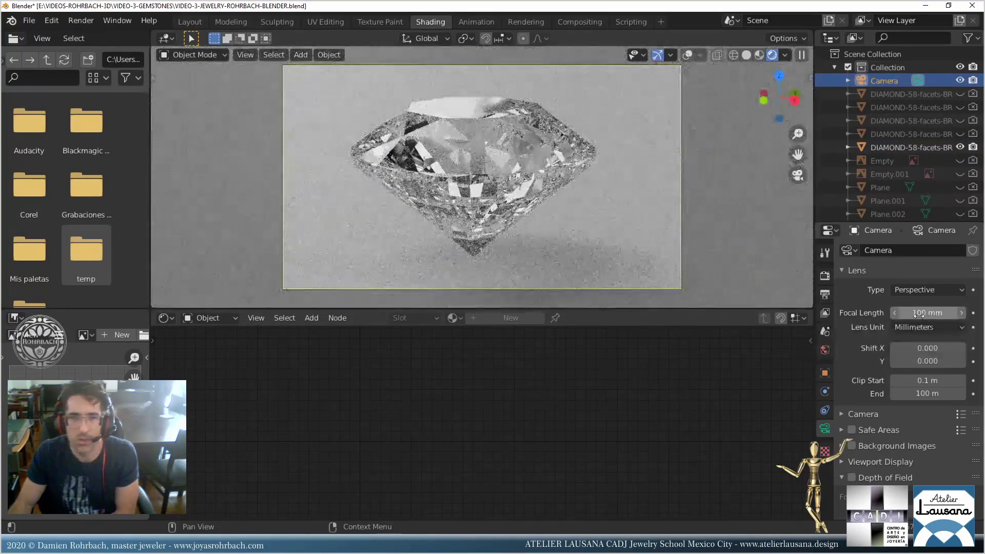
key("ctrl+s")
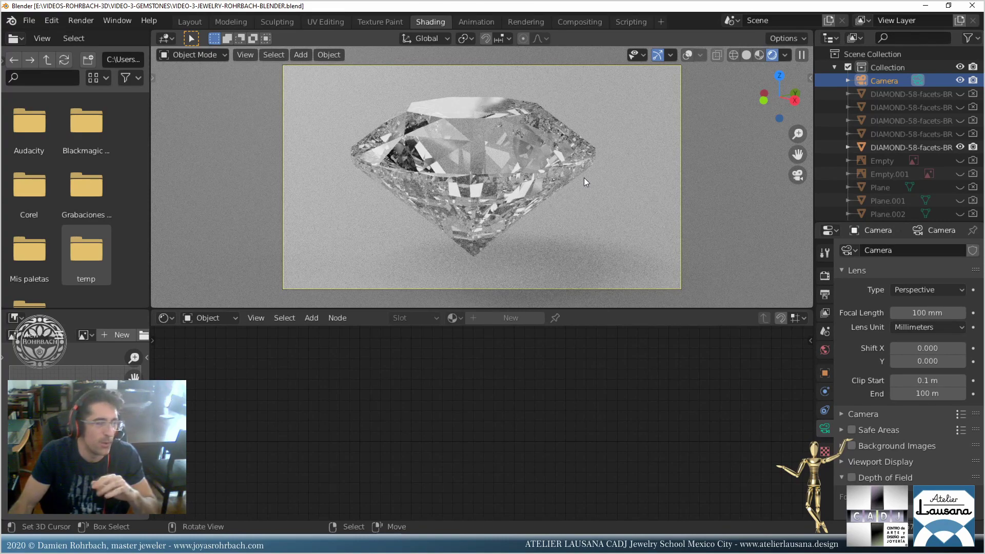
Render the diamond from the camera, examine the result enlarged, and close the render window.
key("F12")
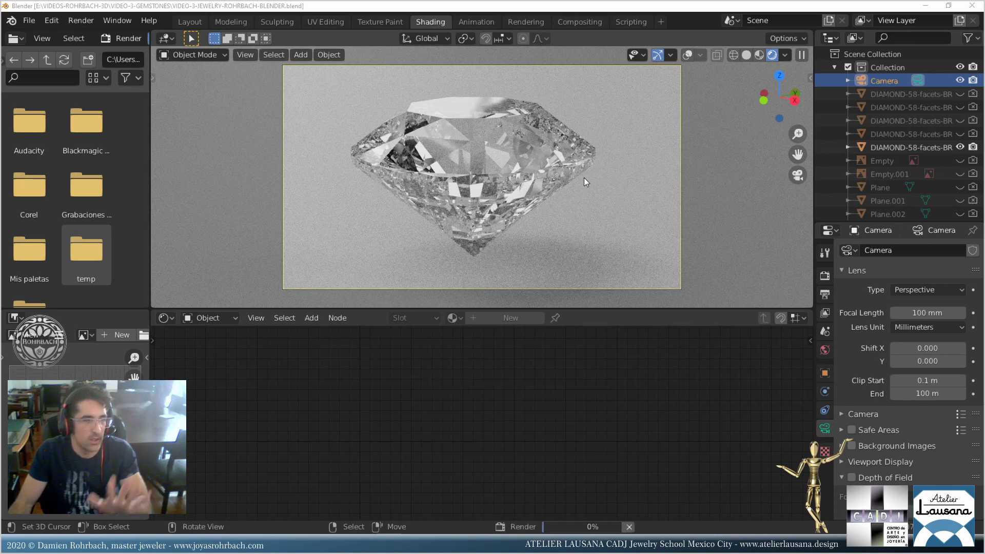
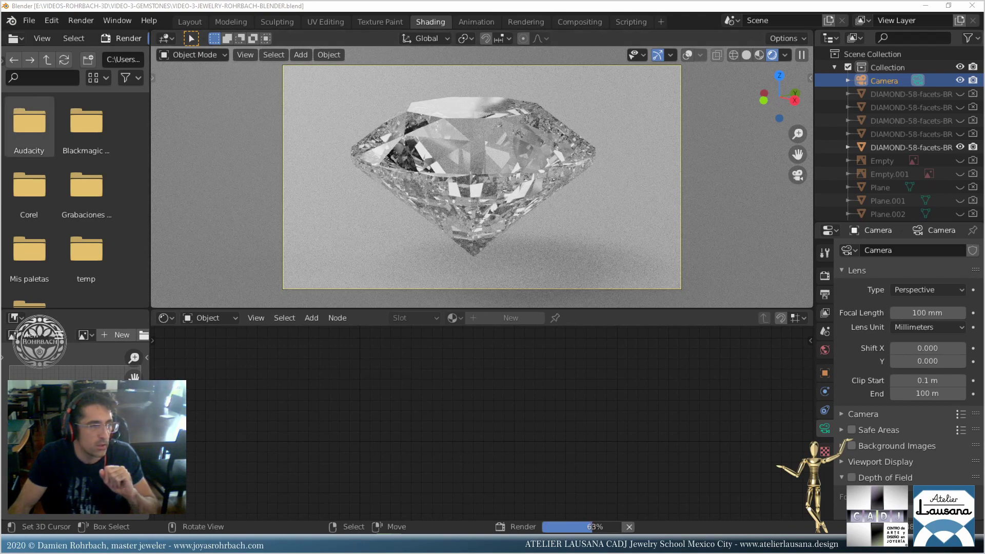
key("F11")
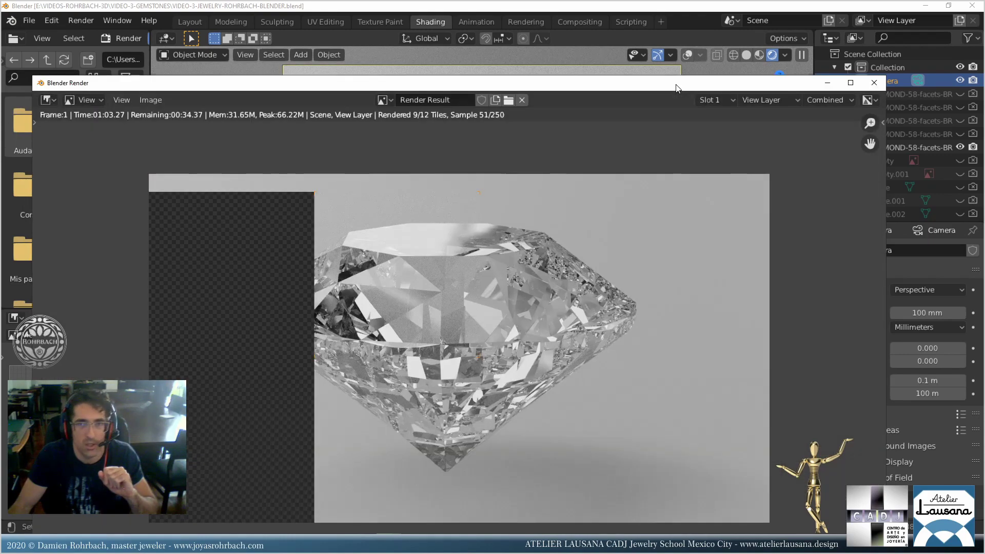
scroll(580, 293, "down", 3)
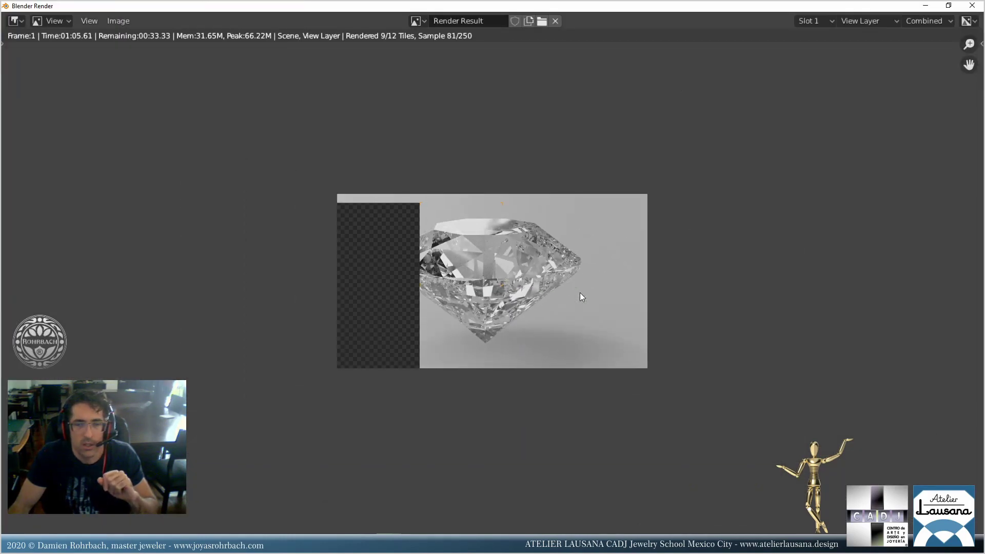
scroll(580, 294, "up", 2)
scroll(580, 293, "up", 2)
scroll(580, 292, "down", 3)
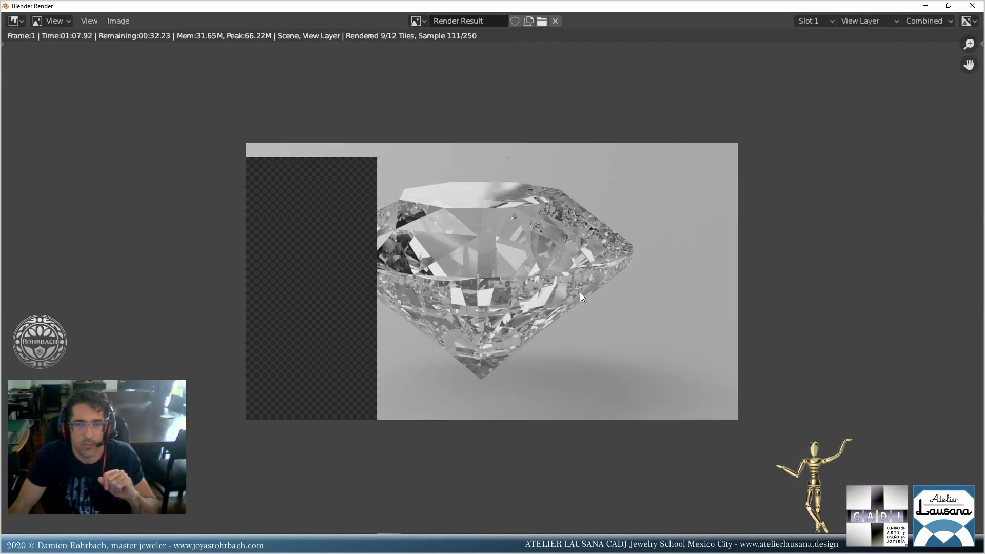
scroll(580, 292, "up", 2)
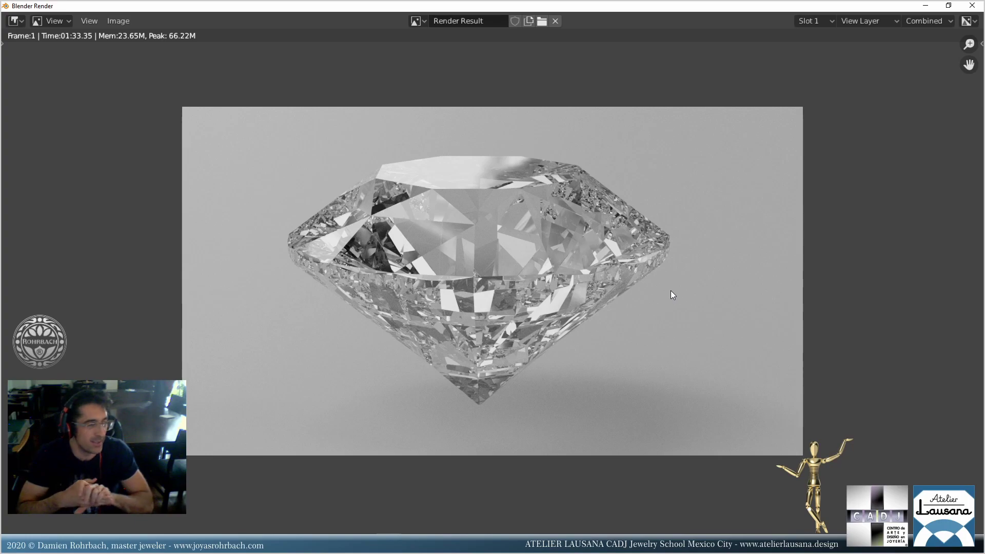
left_click(971, 6)
scroll(921, 171, "down", 5)
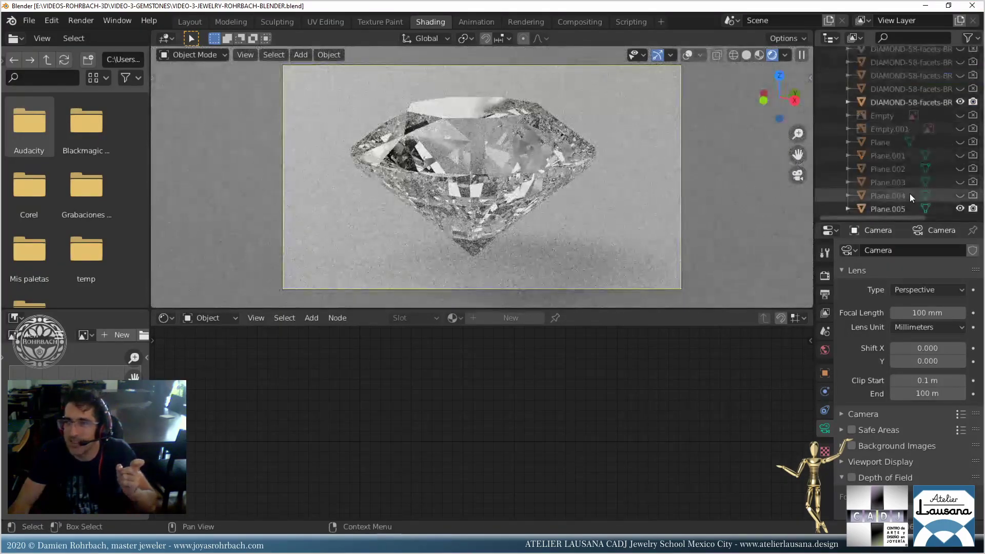
scroll(909, 193, "up", 3)
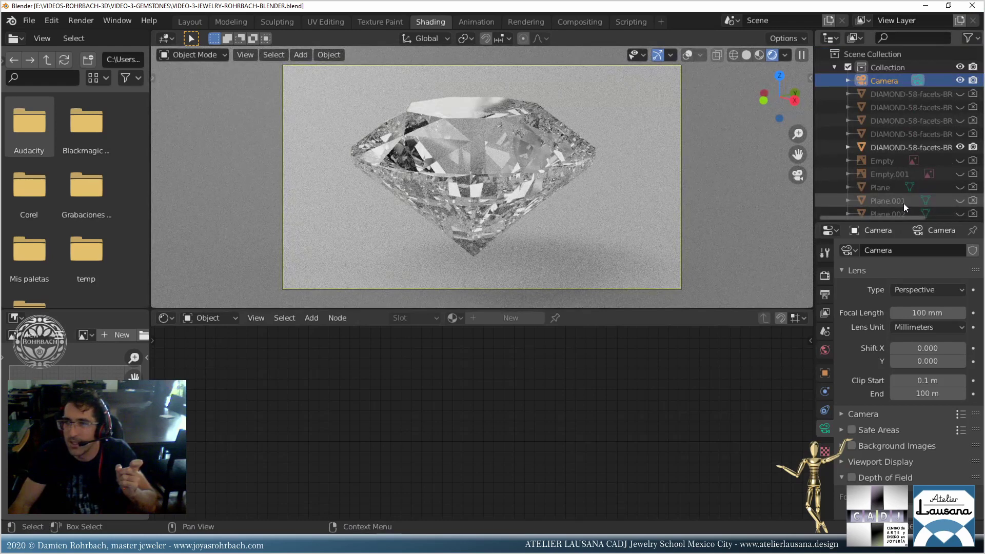
scroll(904, 200, "down", 3)
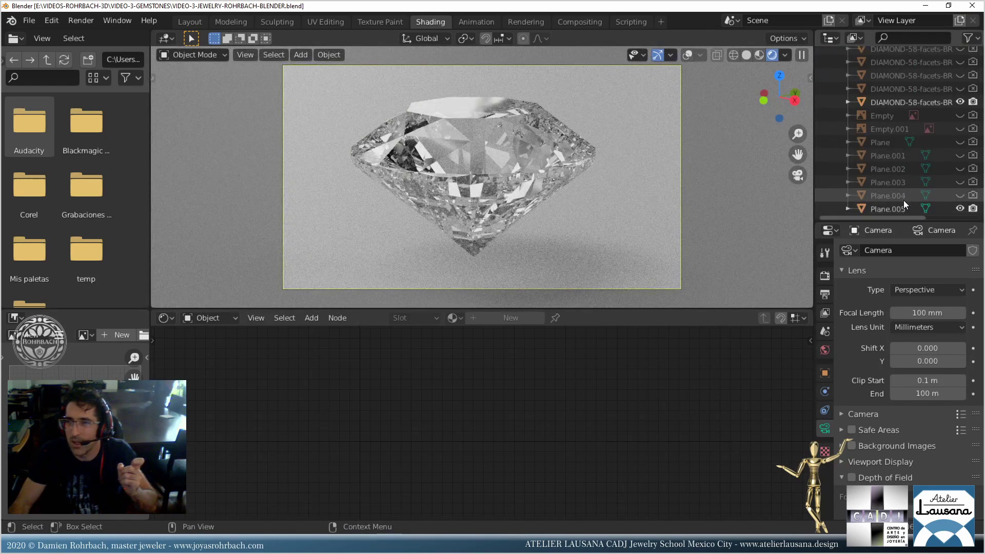
scroll(903, 200, "up", 3)
scroll(903, 200, "down", 3)
Switch the viewport to solid shading, turn the overlays back on and view the scene from the top.
left_click(746, 55)
scroll(564, 221, "down", 3)
key("KP_7")
scroll(410, 220, "down", 3)
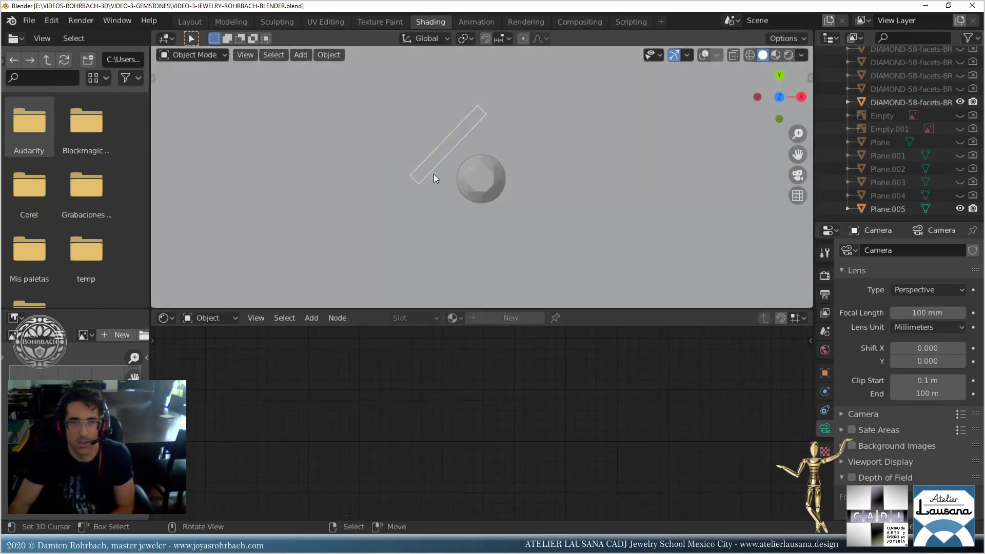
scroll(482, 235, "down", 2)
middle_click_drag(481, 235, 500, 208)
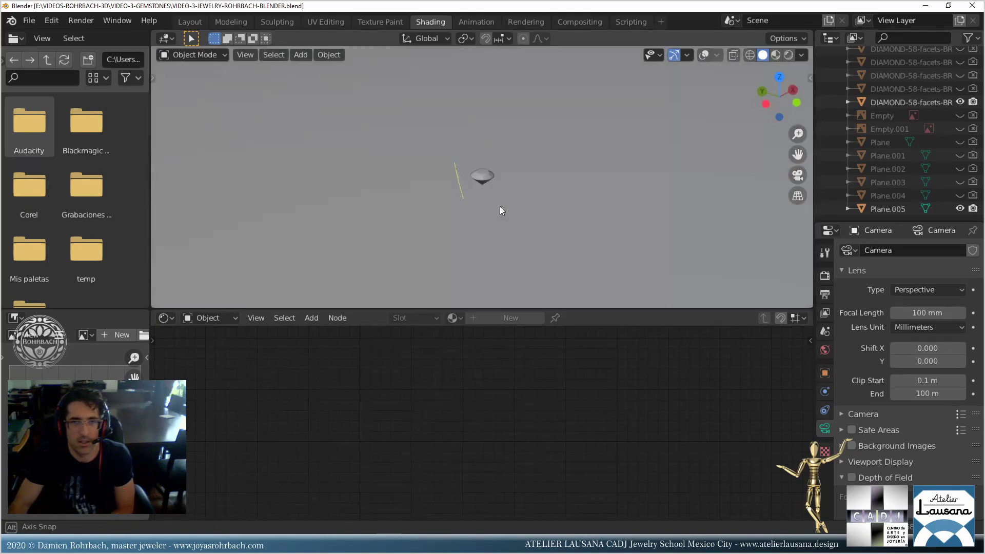
left_click(704, 55)
key("KP_7")
scroll(490, 198, "down", 1)
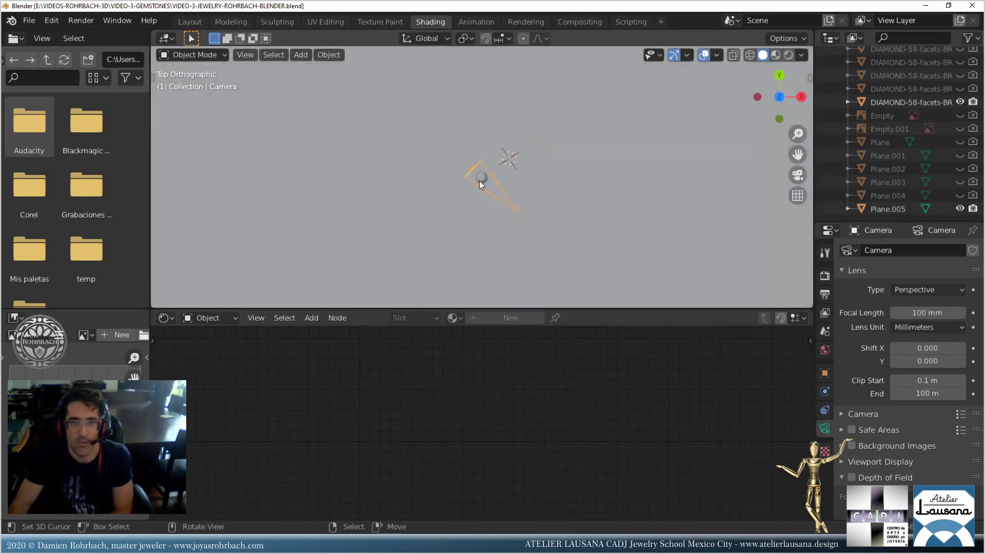
Place the 3D cursor beside the diamond, add a point light there and move it near the diamond.
left_click(466, 187)
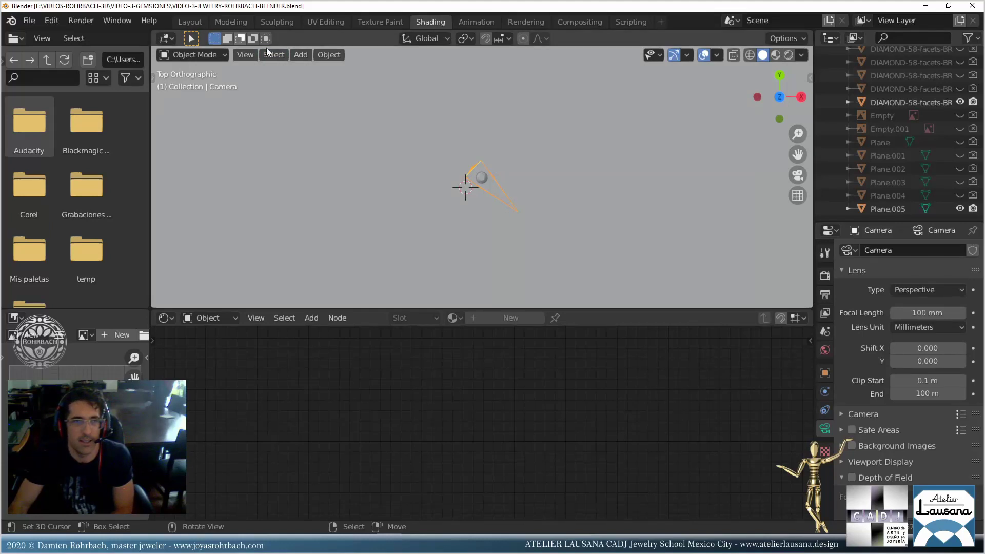
left_click(299, 55)
mouse_move(328, 233)
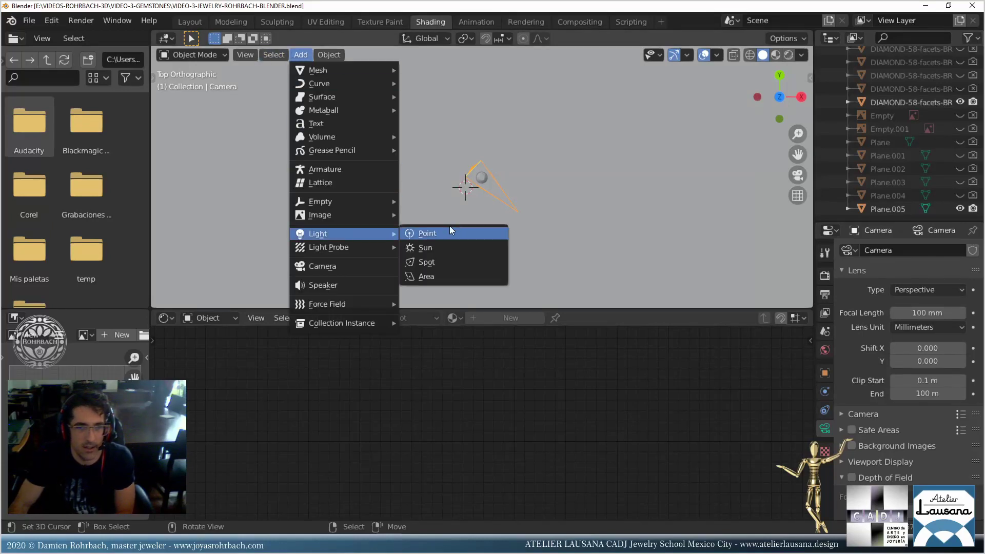
left_click(451, 228)
key("g")
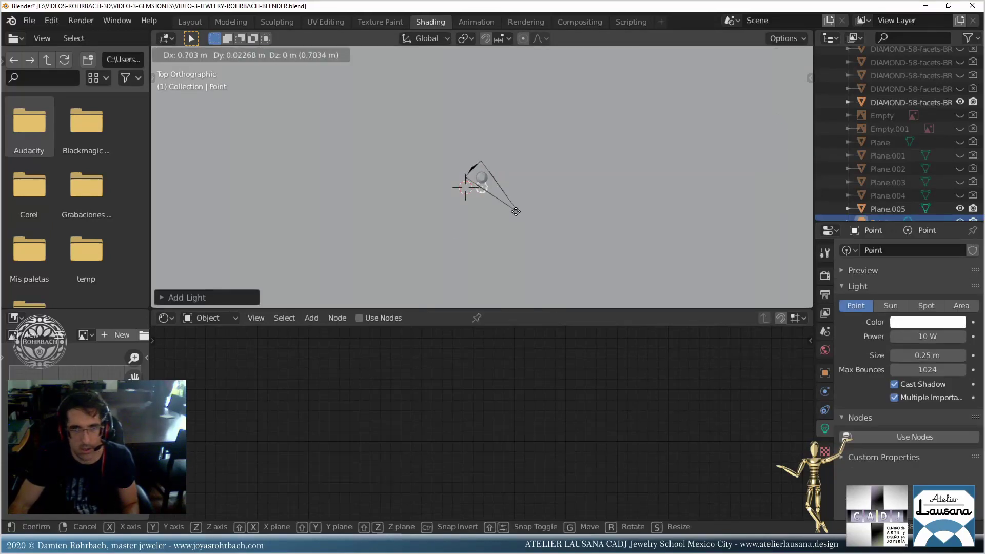
left_click(501, 220)
Raise the point light vertically, high above the diamond, in the Layout workspace.
middle_click_drag(500, 220, 169, 150)
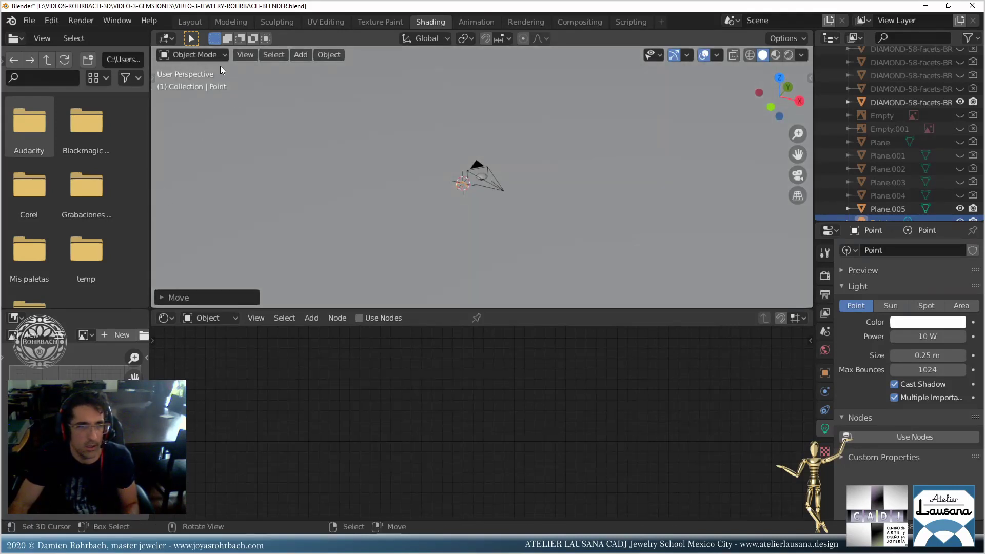
left_click(191, 21)
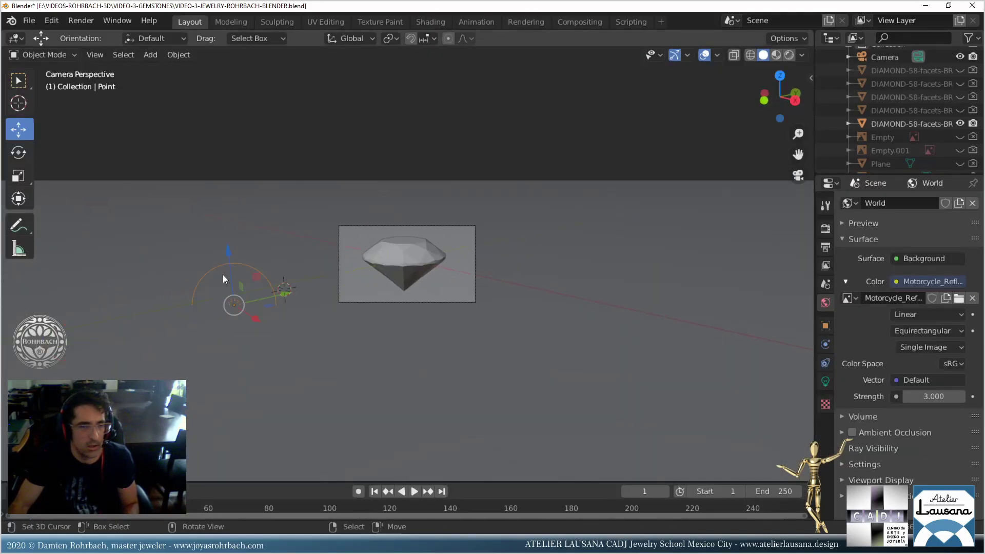
left_click_drag(228, 255, 236, 395)
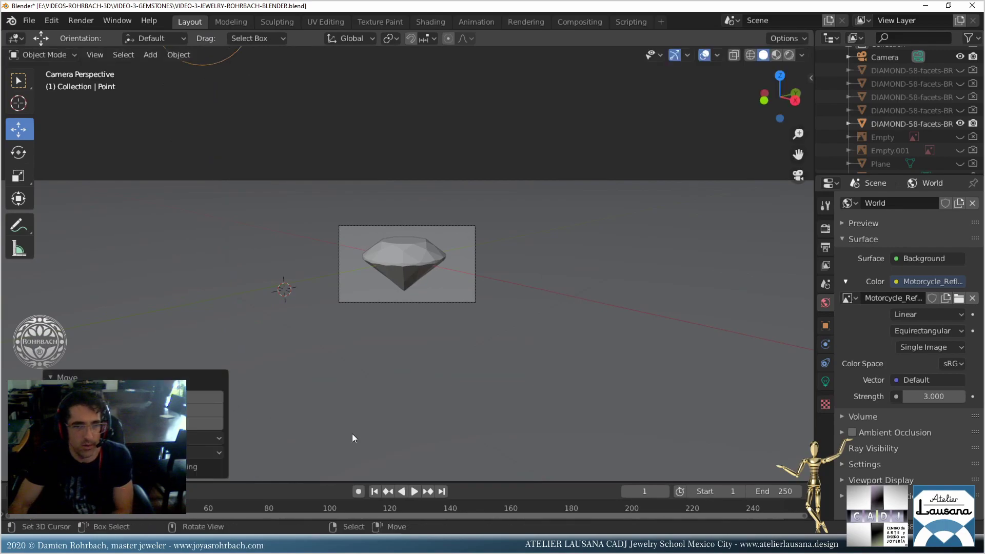
Switch the viewport to rendered shading and set the Cycles render samples to 128.
left_click(789, 55)
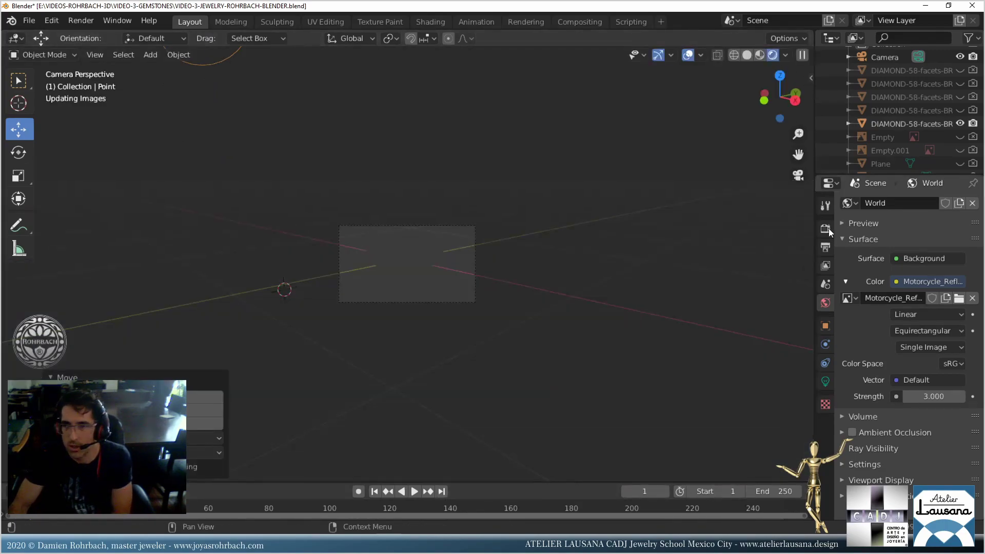
left_click(826, 229)
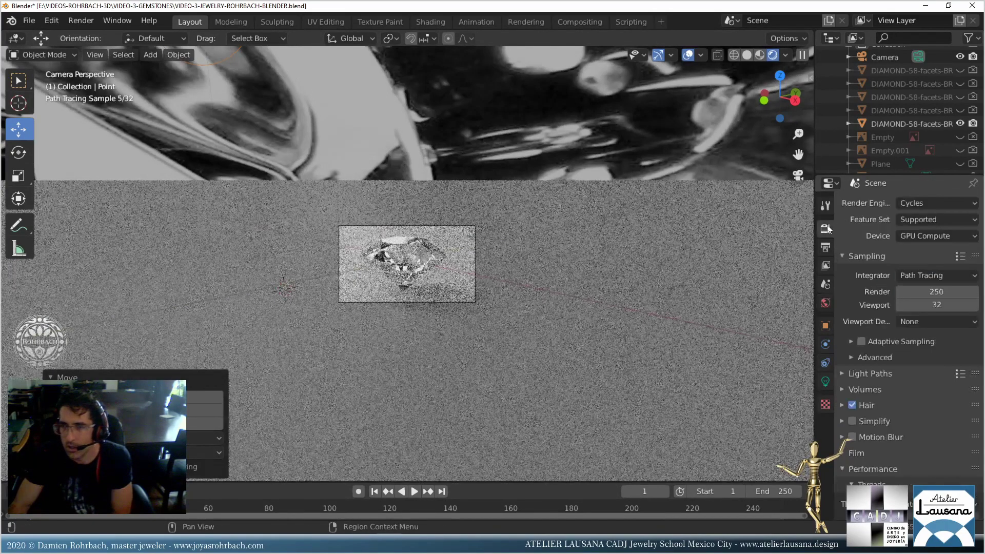
double_click(937, 291)
type("128")
key("Return")
scroll(476, 282, "up", 3)
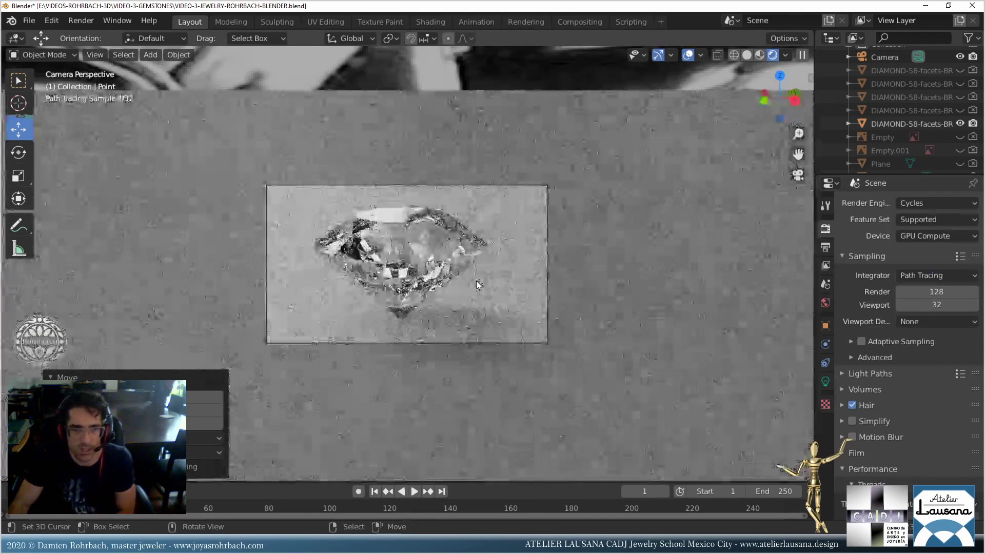
scroll(903, 152, "down", 3)
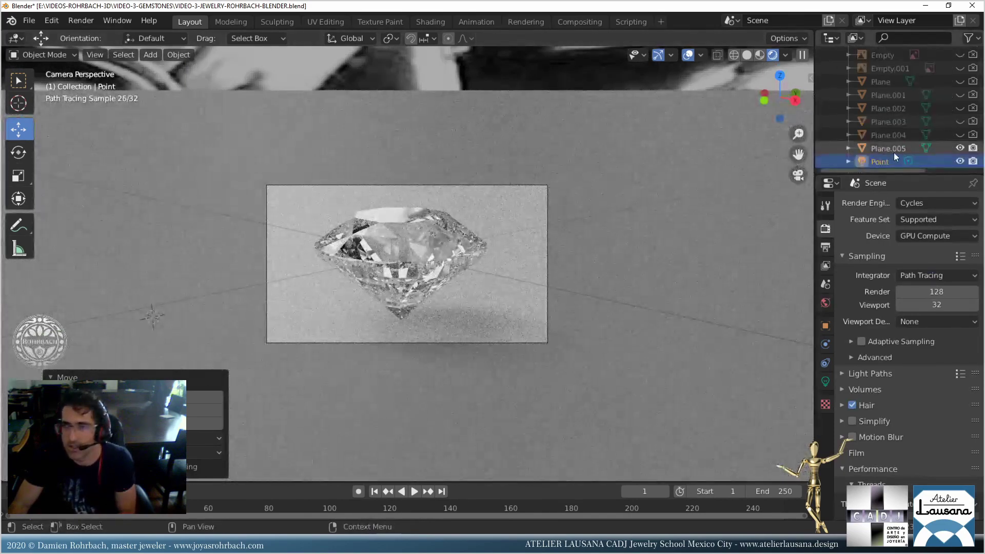
Enable shader nodes on the point light and set its power to 6200 W.
left_click(825, 381)
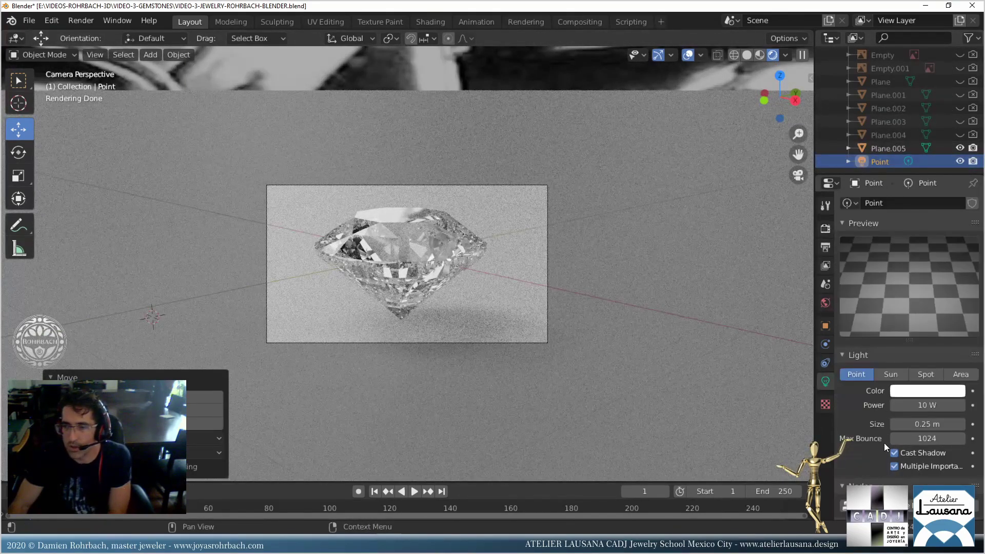
scroll(864, 436, "down", 1)
left_click(842, 210)
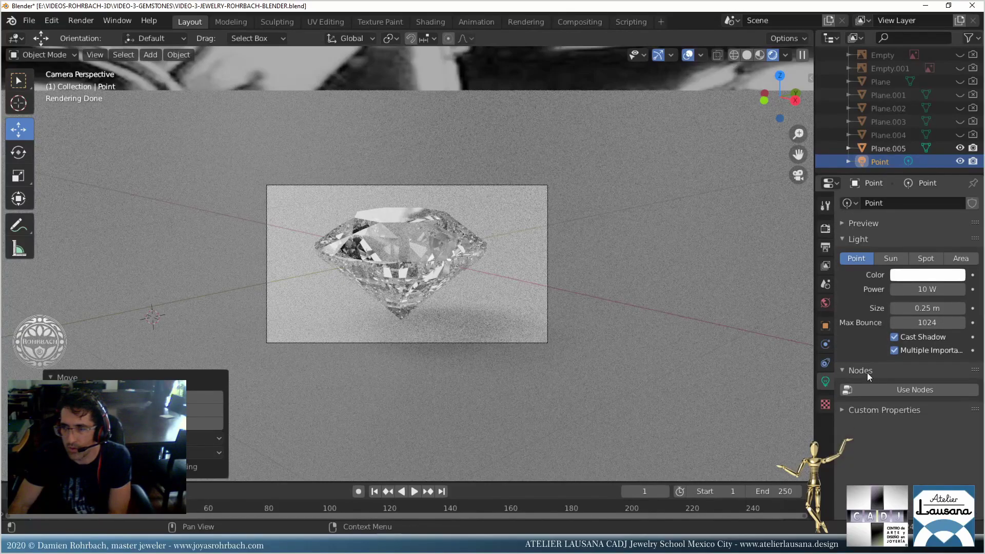
left_click(876, 393)
left_click(914, 294)
type("6200")
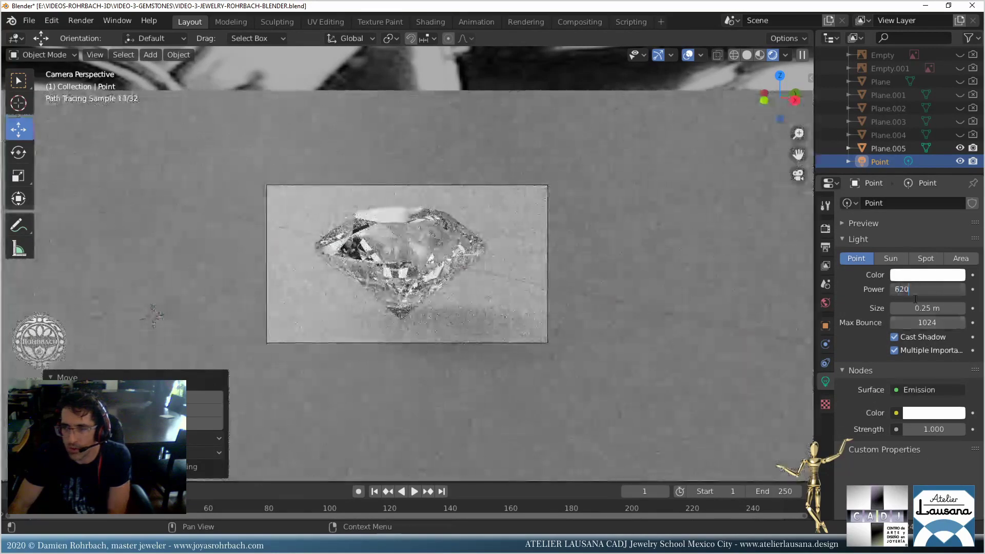
key("Return")
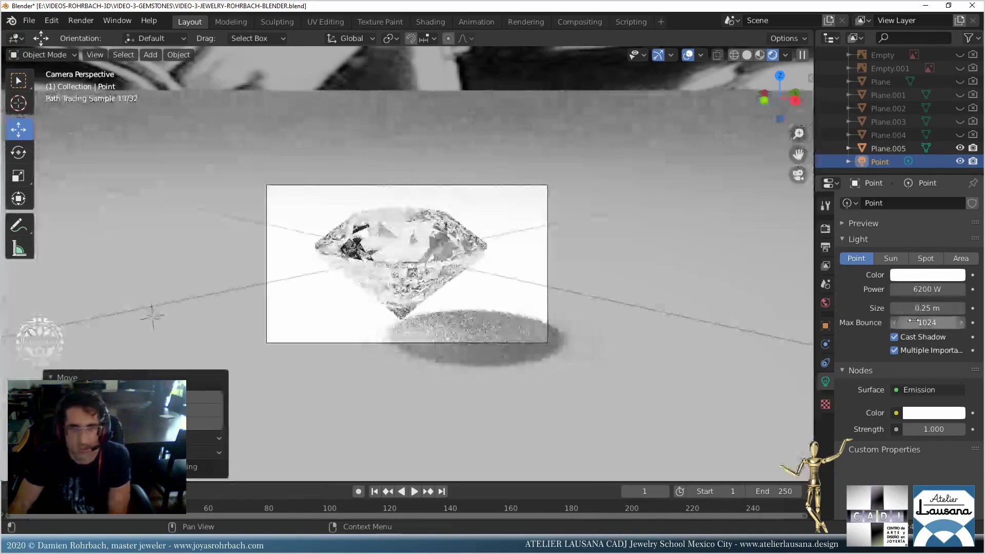
Hide the viewport overlays and reduce the point light's power, trying 3100 W before settling on 1620 W.
left_click(933, 290)
type("3100")
key("Return")
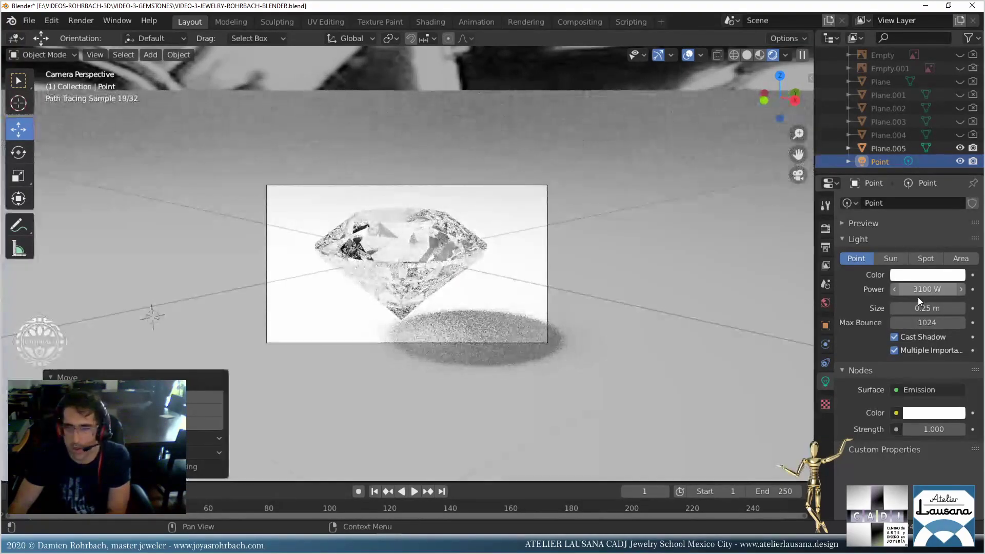
left_click(689, 56)
left_click(929, 289)
type("1600")
key("Return")
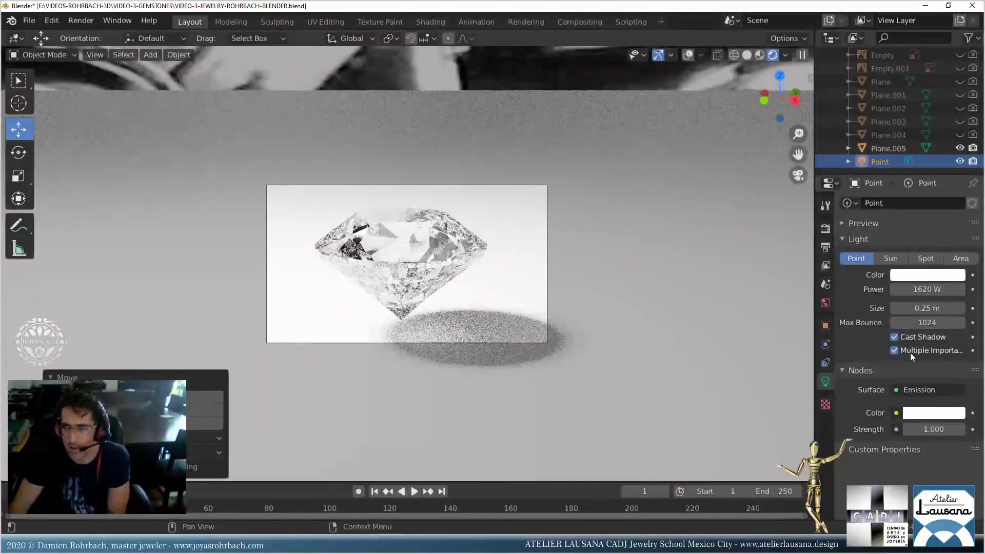
Soften the point light's shadow by trying a light size of 1 m and settling on 0.5 m.
left_click(922, 306)
type("1")
key("Return")
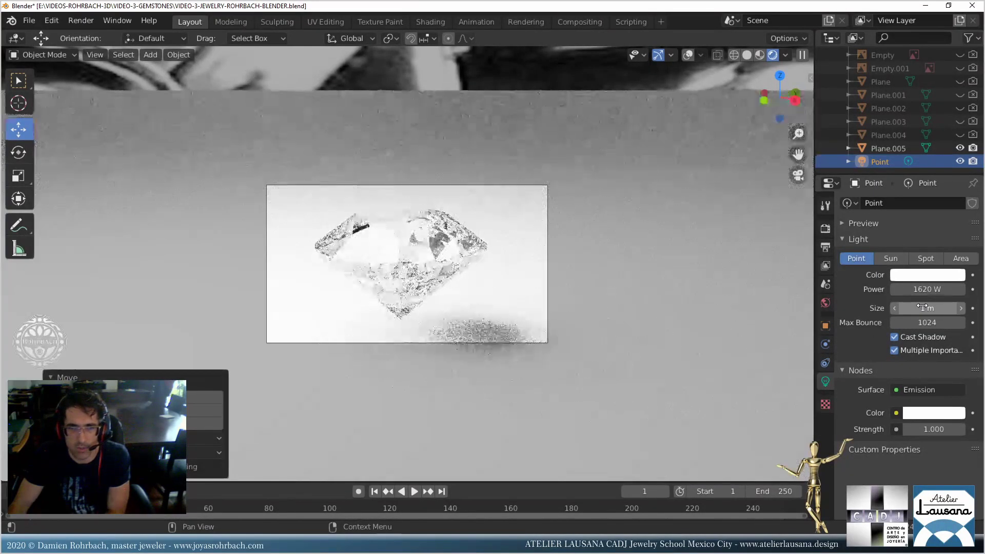
left_click(922, 307)
type(".5")
key("Return")
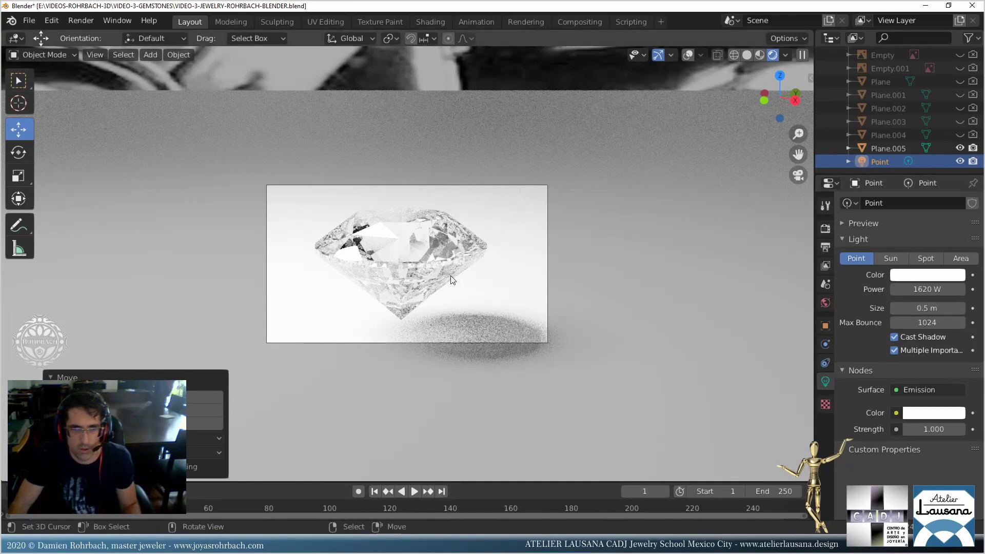
Show the overlays again, mark all edges of the diamond's mesh as sharp in Edit Mode, and save the file.
left_click(449, 256)
left_click(688, 55)
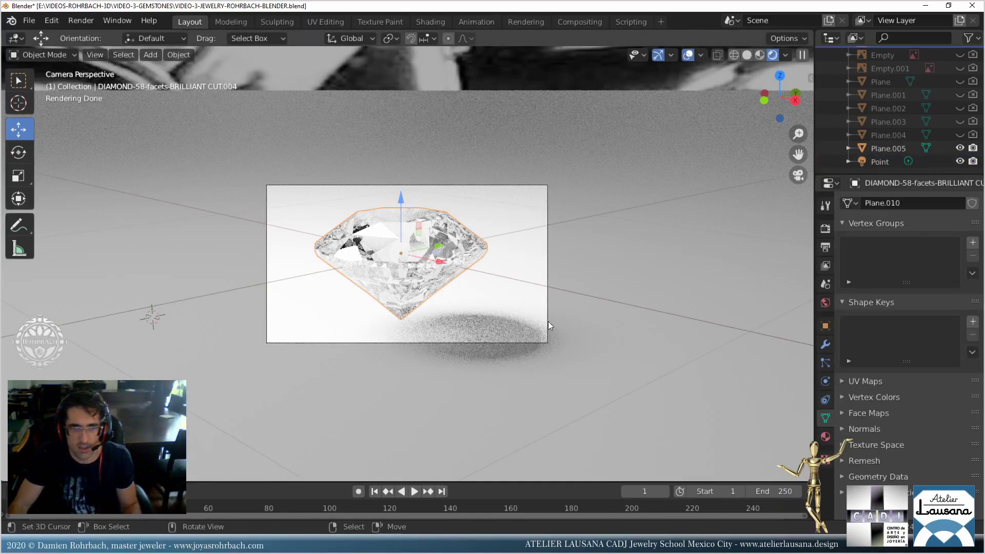
key("Tab")
scroll(454, 272, "up", 2)
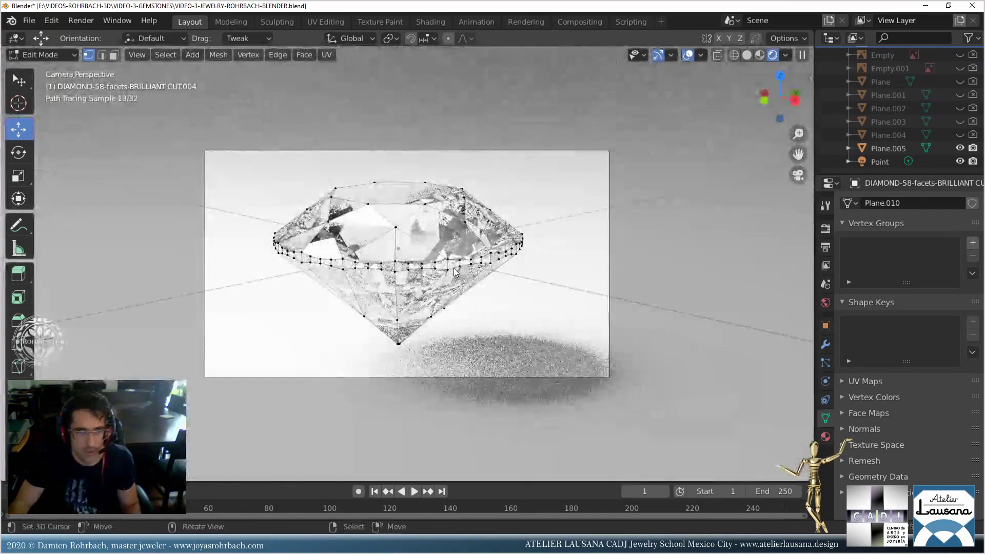
key("a")
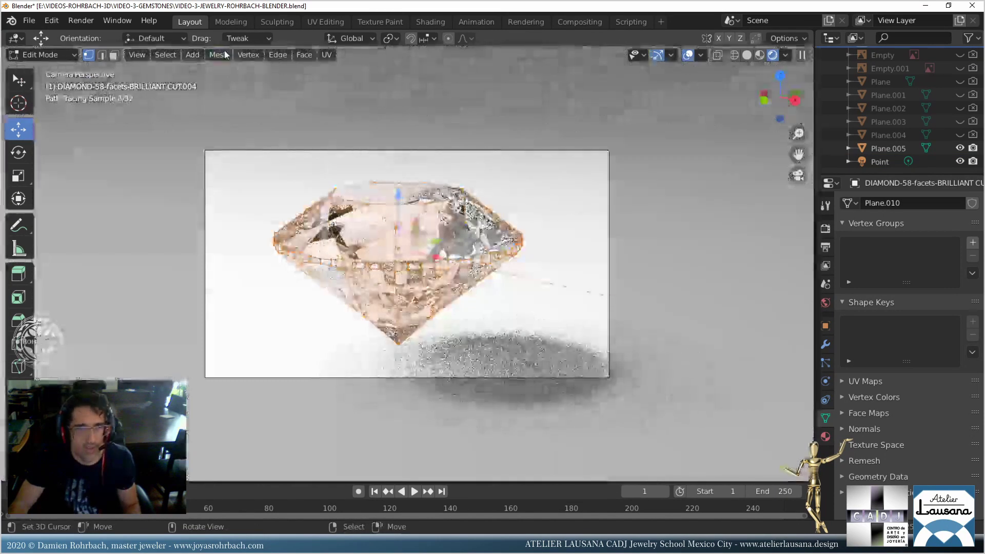
left_click(219, 55)
mouse_move(260, 286)
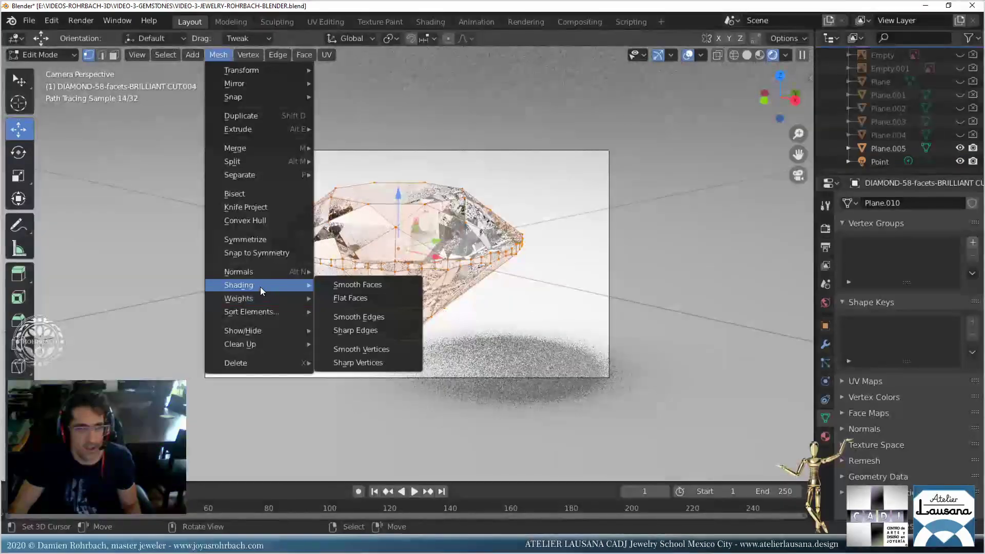
left_click(356, 331)
key("Tab")
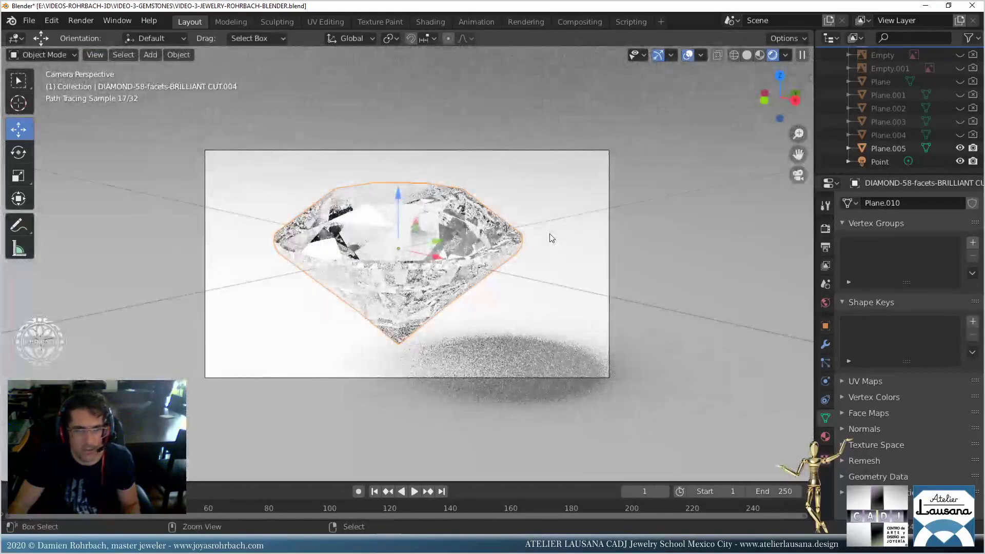
key("ctrl+s")
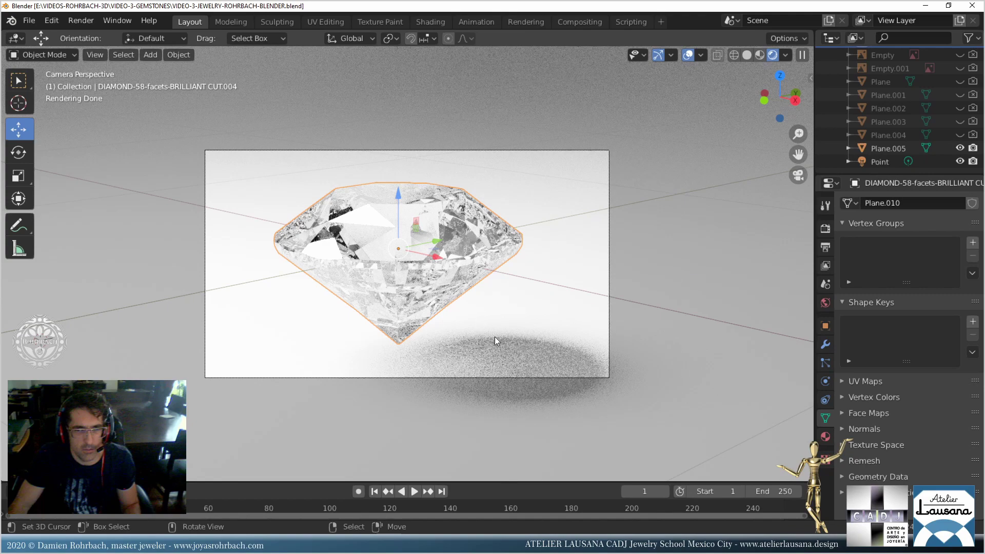
In solid shading, lower the diamond slightly and rotate it about 41° in the right side view to tilt it.
key("KP_3")
key("KP_Decimal")
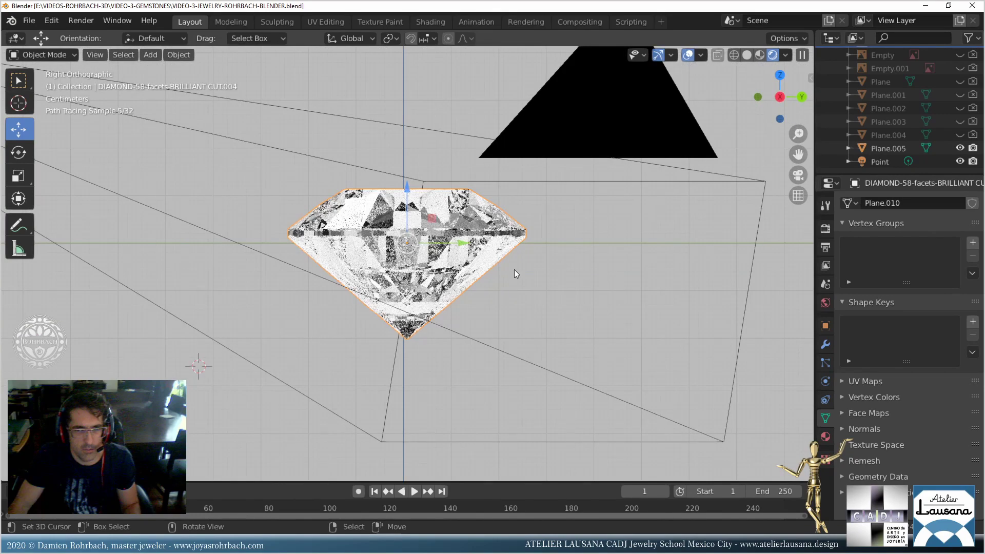
left_click(747, 55)
middle_click_drag(460, 302, 454, 288)
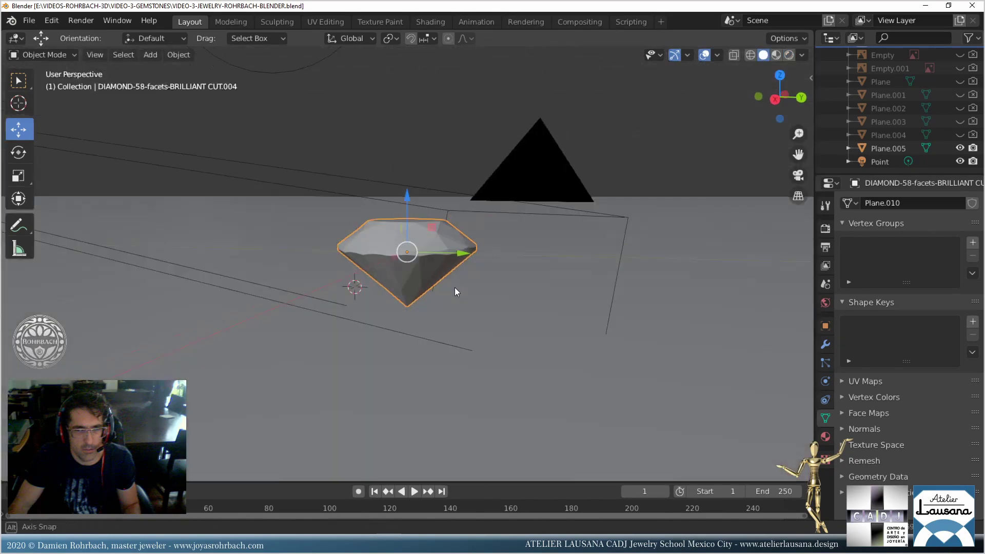
left_click_drag(413, 199, 407, 213)
key("KP_3")
scroll(406, 214, "up", 2)
key("r")
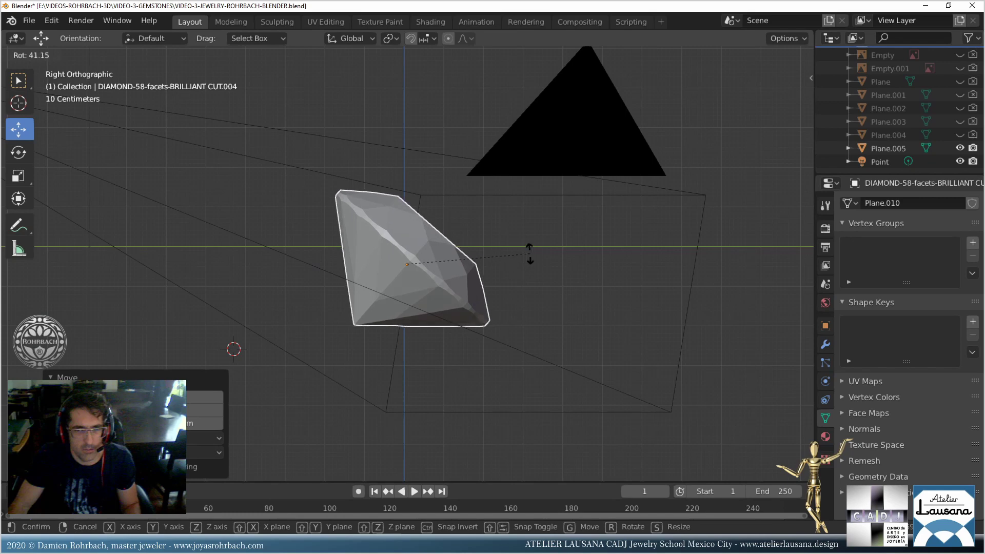
left_click(527, 253)
Lower the tilted diamond along the Z axis onto the ground plane, checking the contact from underneath.
key("KP_5")
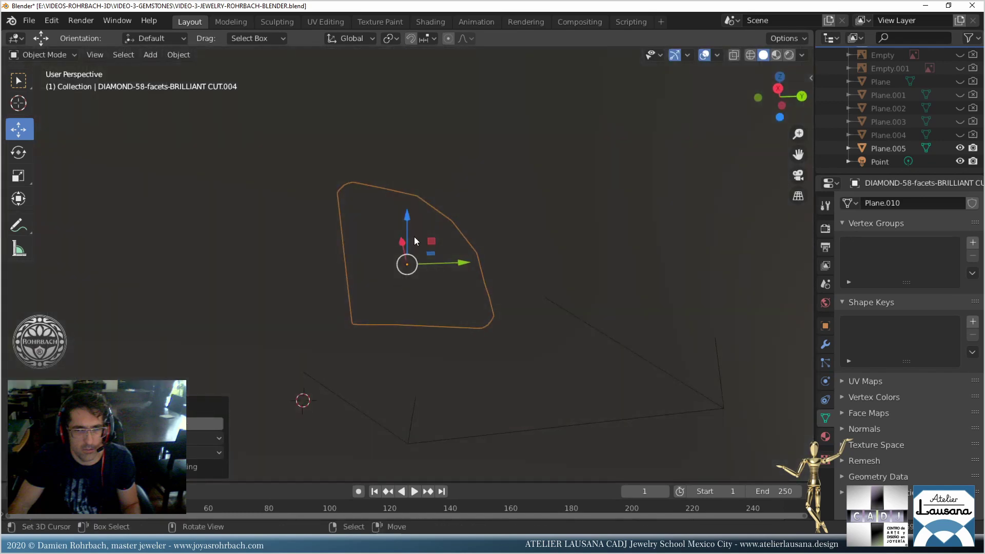
key("g")
key("z")
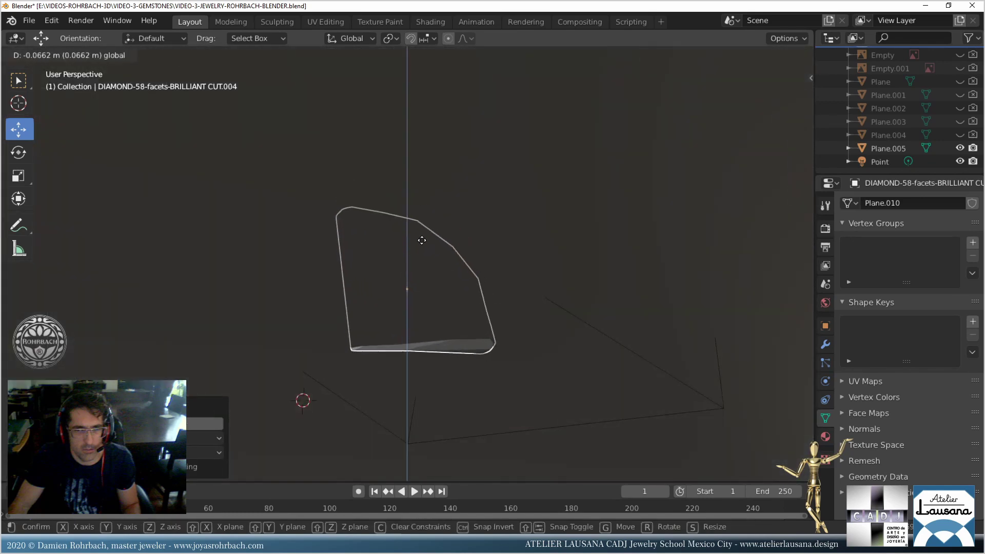
left_click(427, 237)
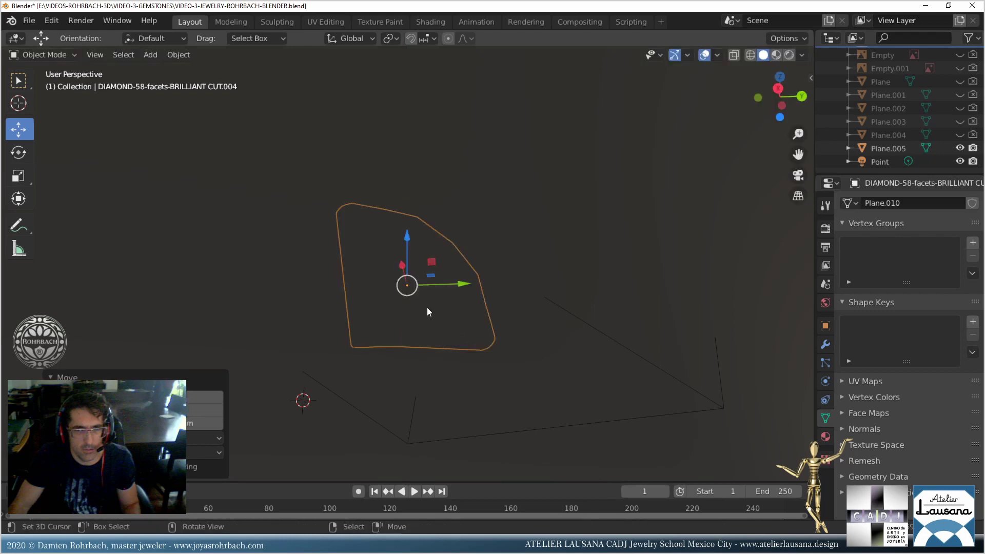
key("KP_7")
Look through the camera, select it and move it to frame the tilted diamond.
key("KP_0")
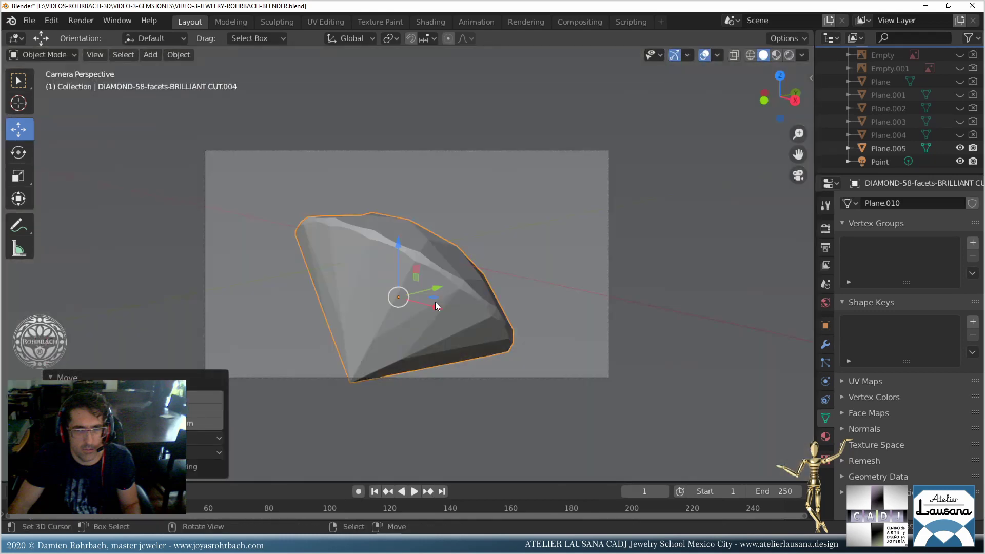
scroll(903, 106, "up", 5)
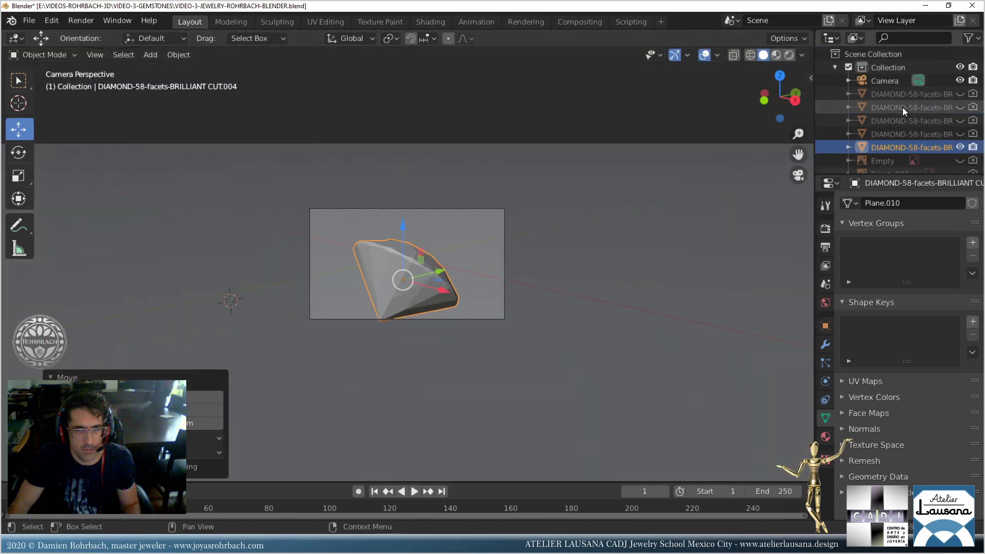
left_click(892, 81)
key("g")
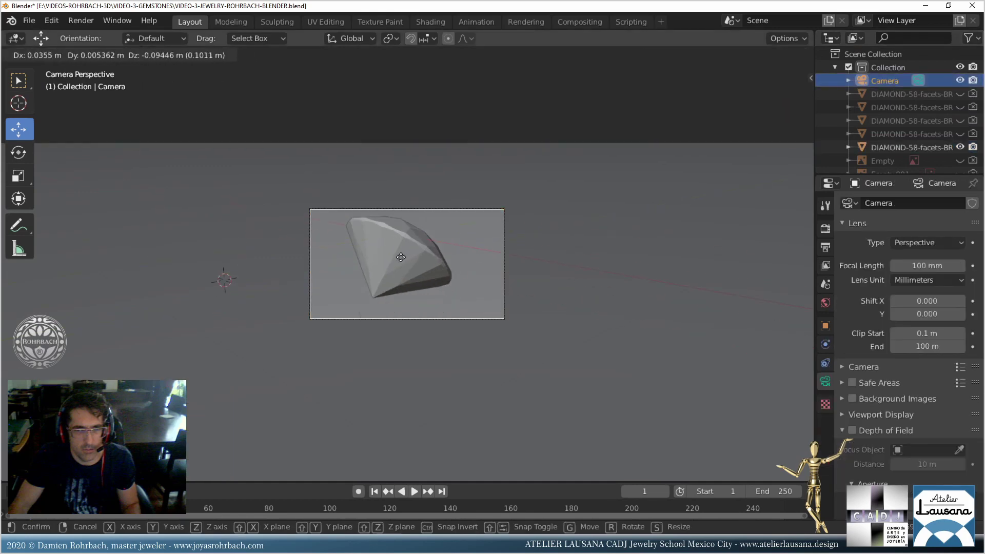
left_click(403, 262)
Widen the camera's view by trying a 60 mm focal length and settling on 80 mm, and save the file.
double_click(903, 265)
type("60")
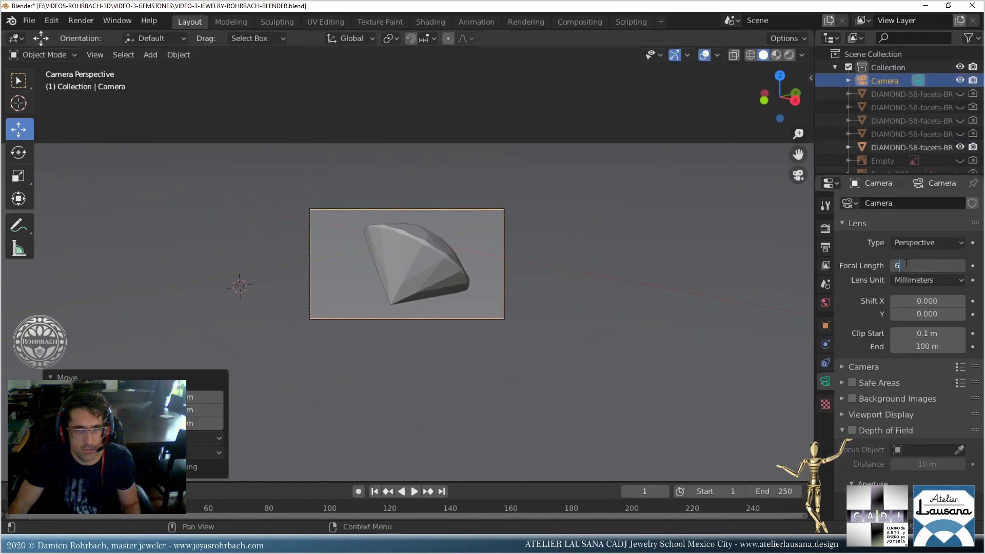
key("Return")
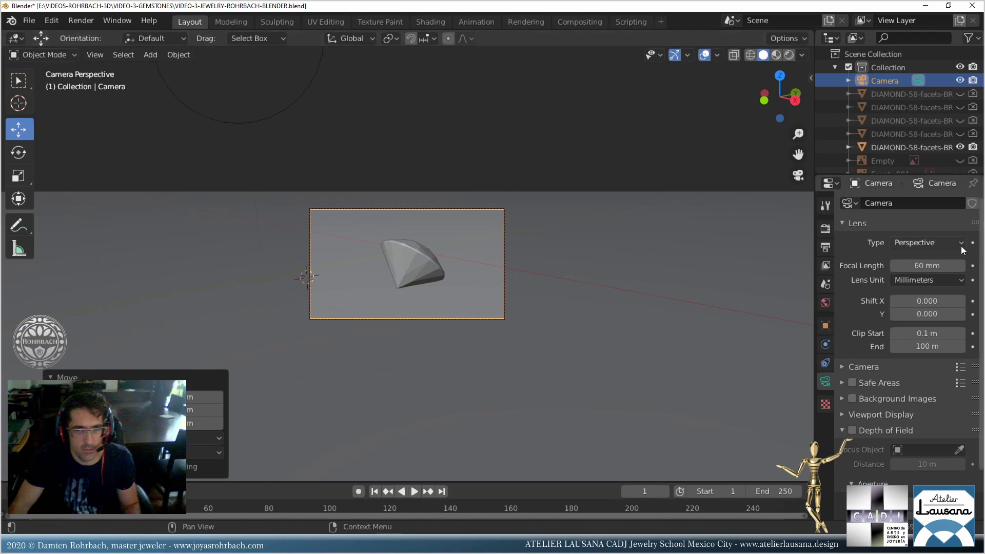
double_click(937, 266)
type("80")
key("Return")
key("ctrl+s")
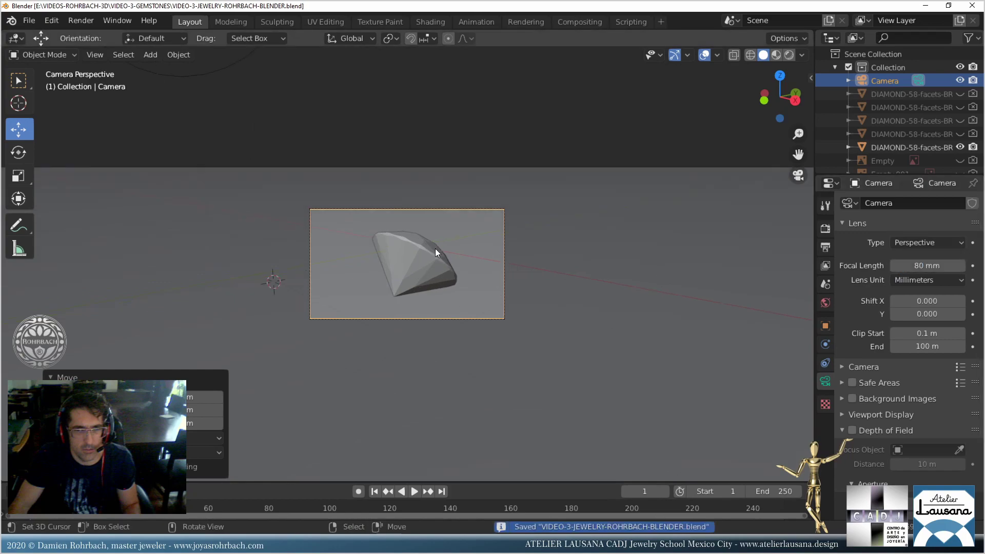
Shift the camera slightly sideways to reframe the diamond, and preview it in rendered shading with overlays hidden.
key("g")
left_click(446, 255)
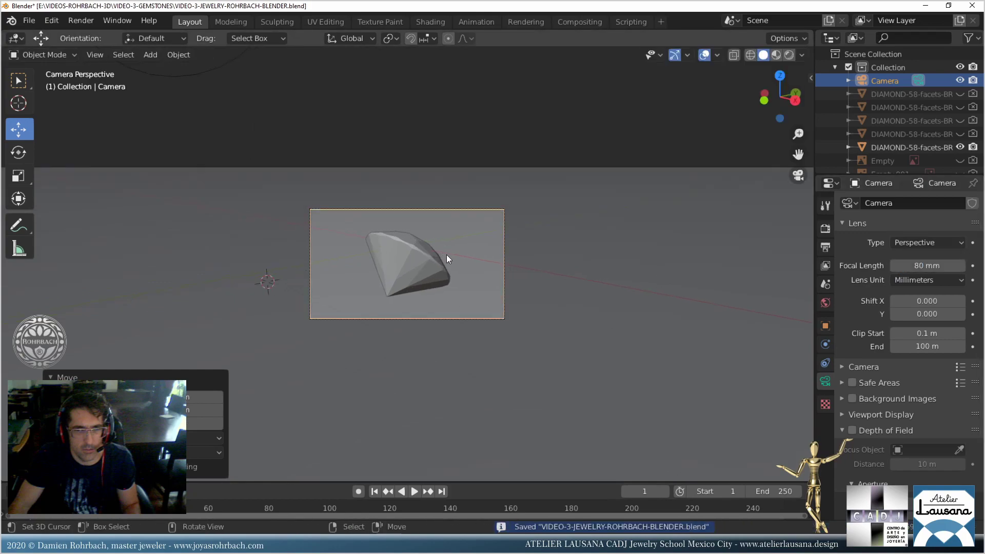
left_click(790, 55)
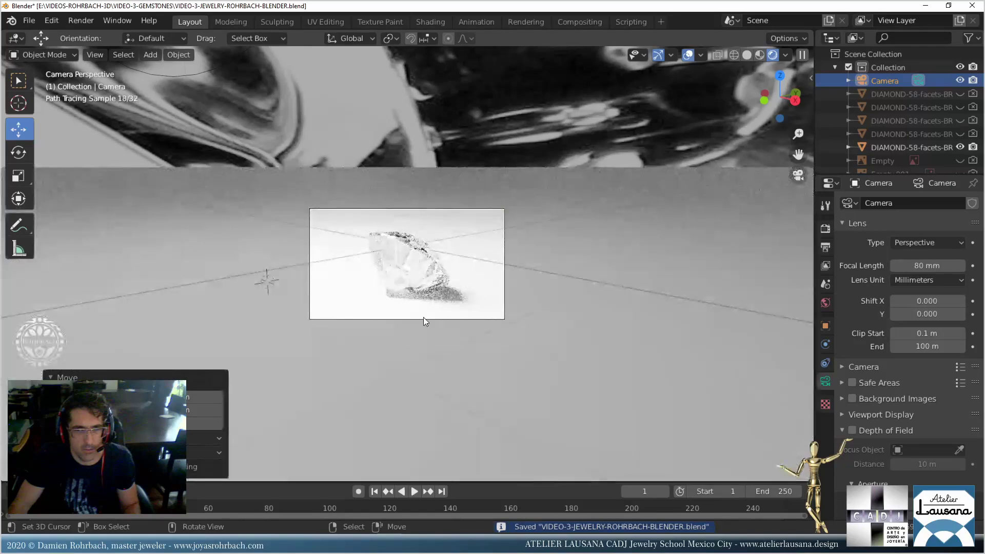
left_click(688, 58)
scroll(487, 363, "up", 2)
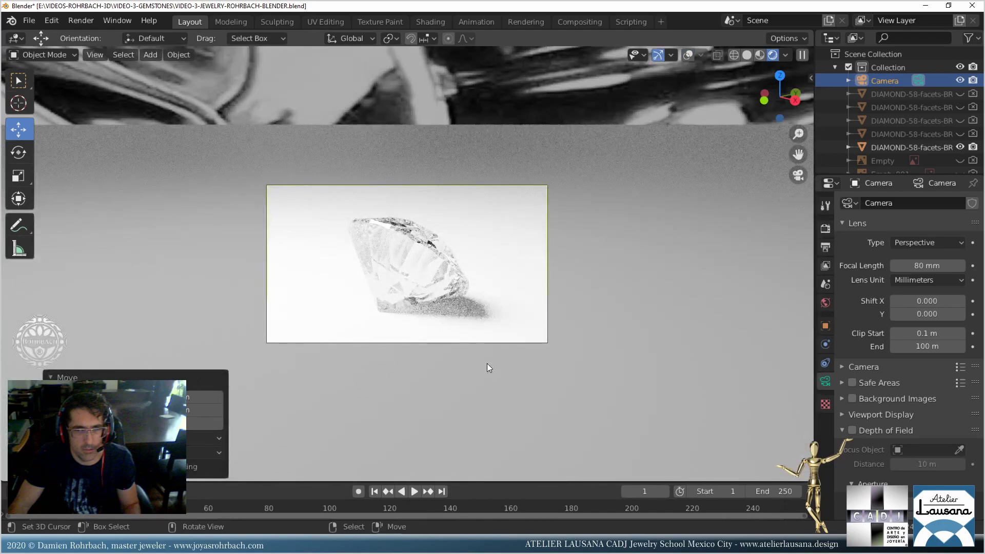
scroll(488, 363, "up", 1)
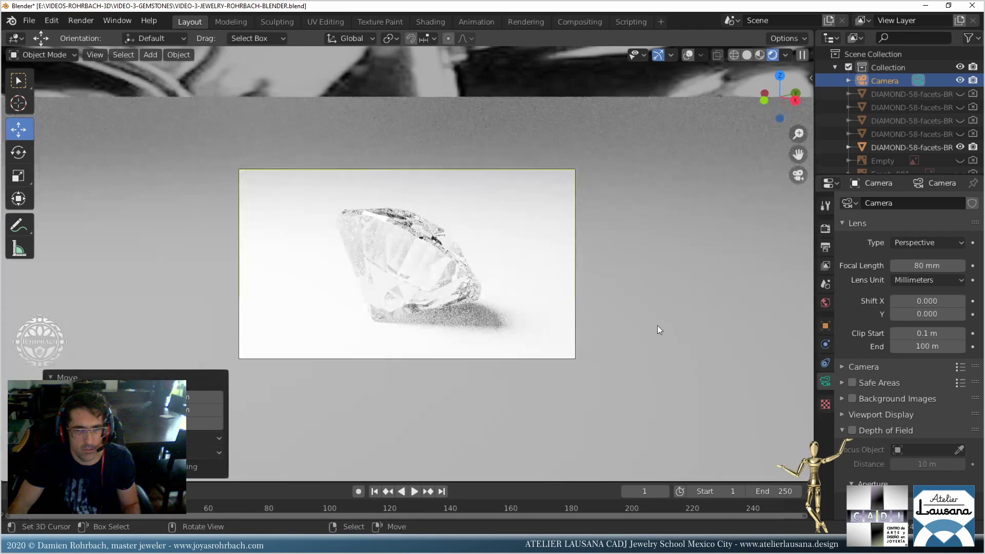
Set the Cycles light path maximum bounces for Total, Diffuse and Glossy to 255.
left_click(825, 228)
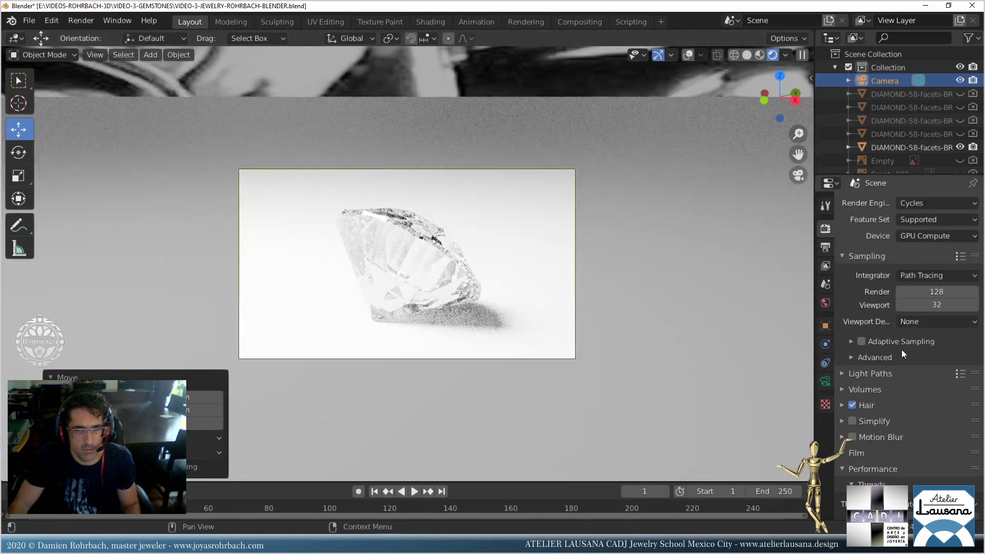
left_click(853, 378)
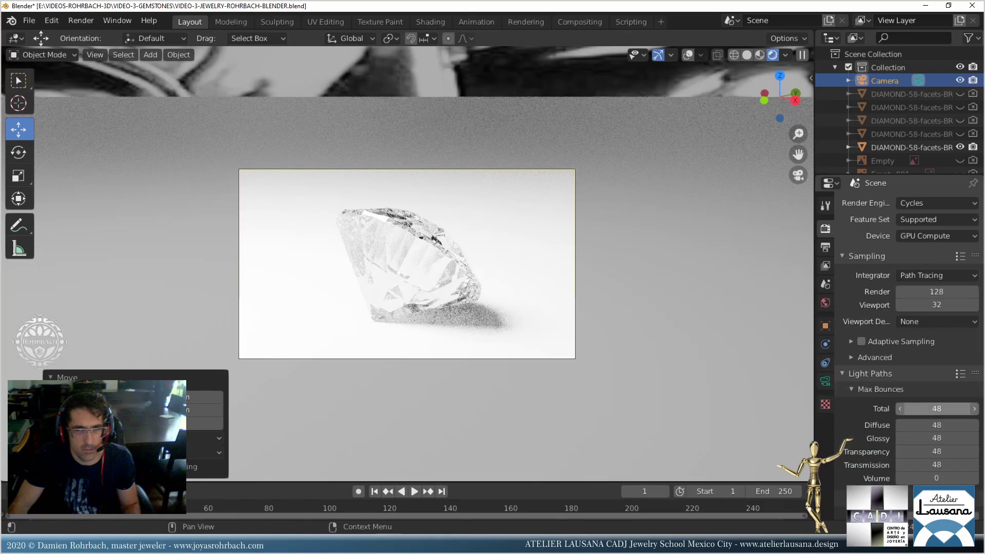
left_click(926, 408)
type("255")
key("Tab")
type("255")
key("Tab")
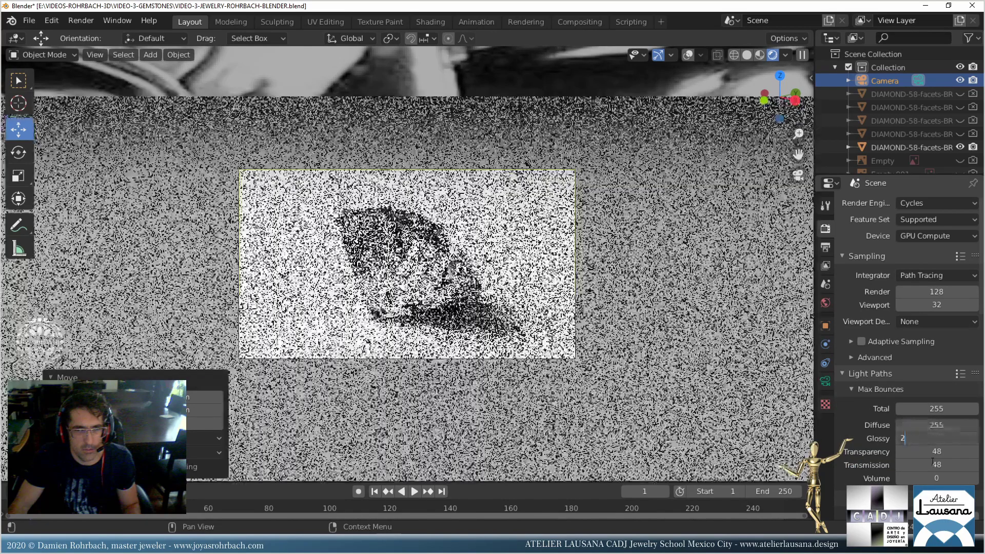
type("255")
Set the Transparency and Transmission maximum bounces to 255.
double_click(937, 453)
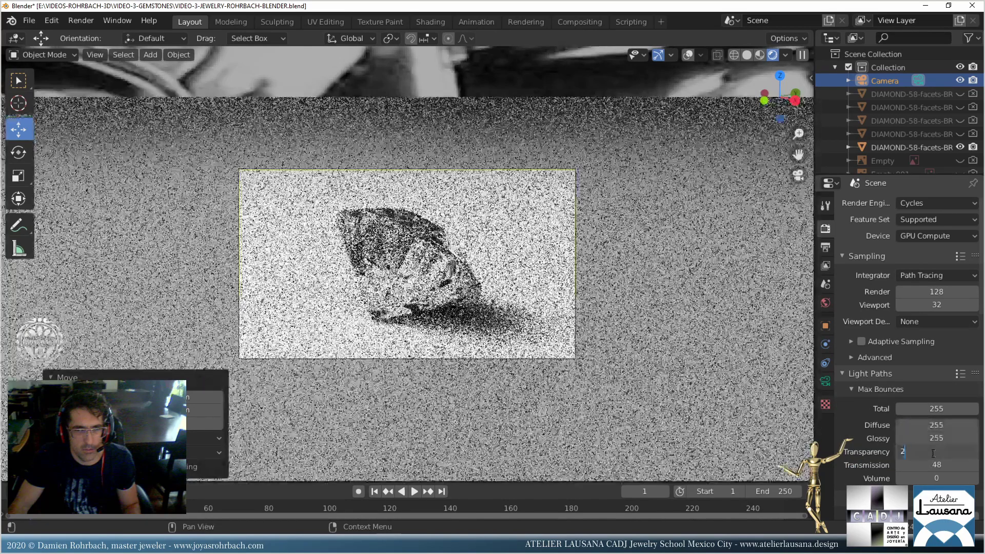
type("255")
left_click(926, 461)
type("255")
key("Return")
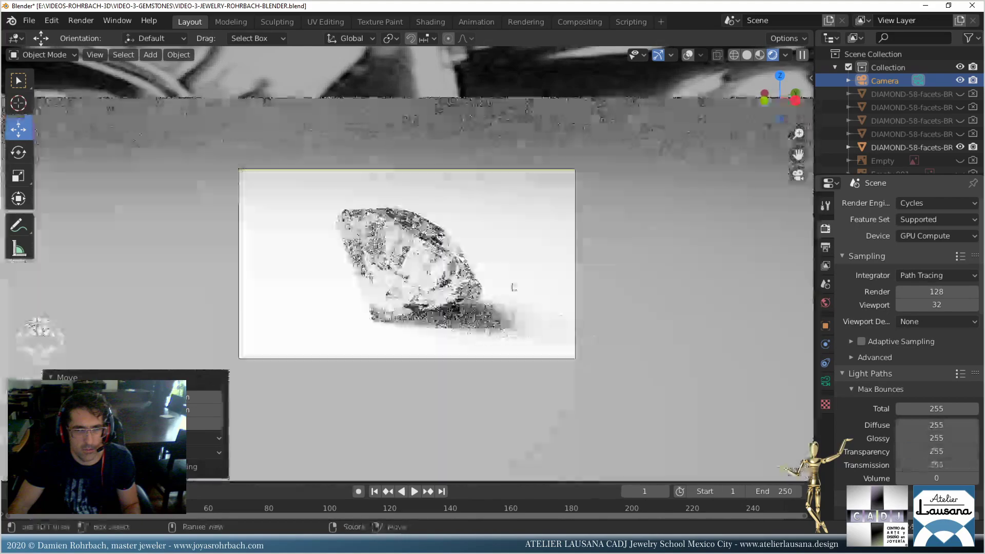
Save the file, and set the world background's environment strength to 1.000.
key("ctrl+s")
scroll(456, 298, "up", 3)
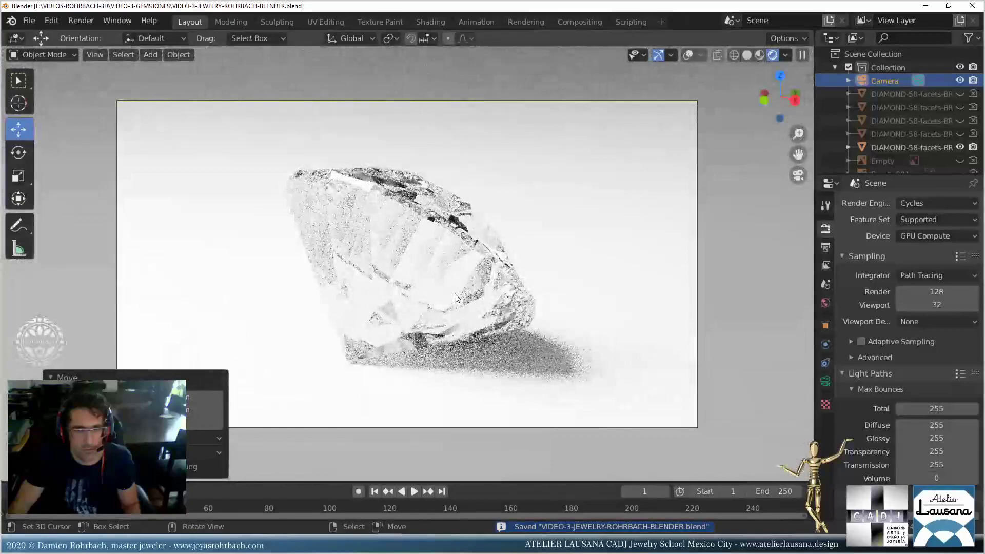
left_click(825, 302)
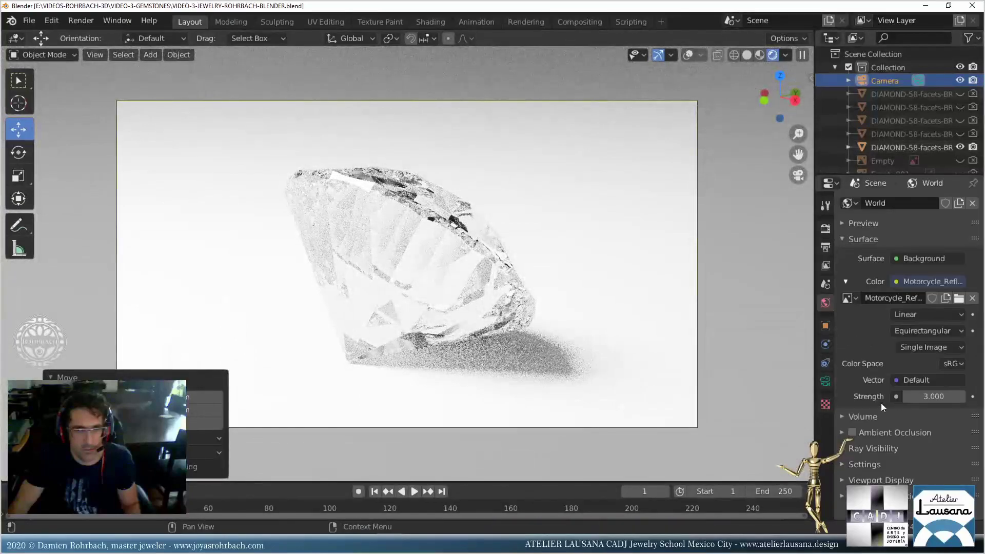
left_click_drag(923, 396, 939, 396)
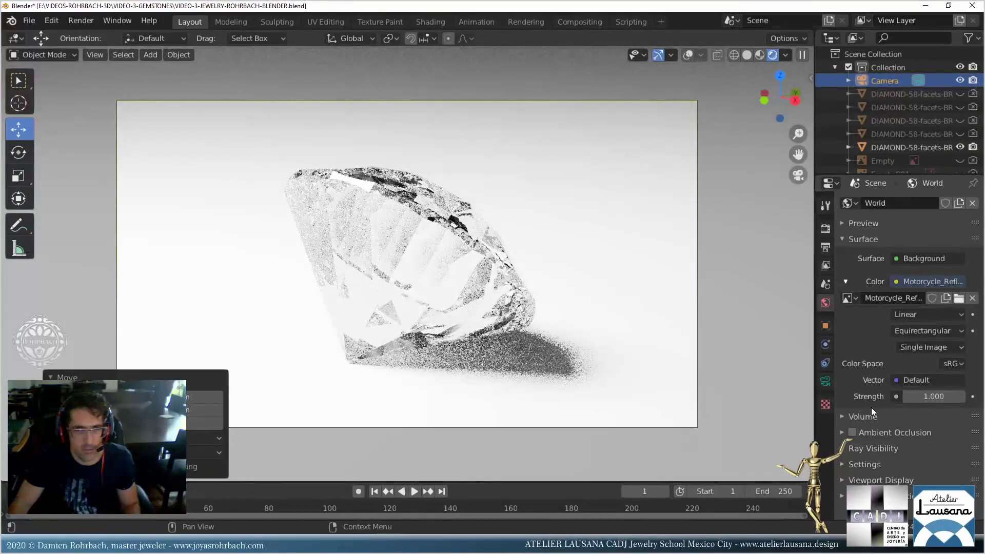
Set the point light's power to 800 W and save the file.
scroll(942, 163, "down", 5)
left_click(889, 156)
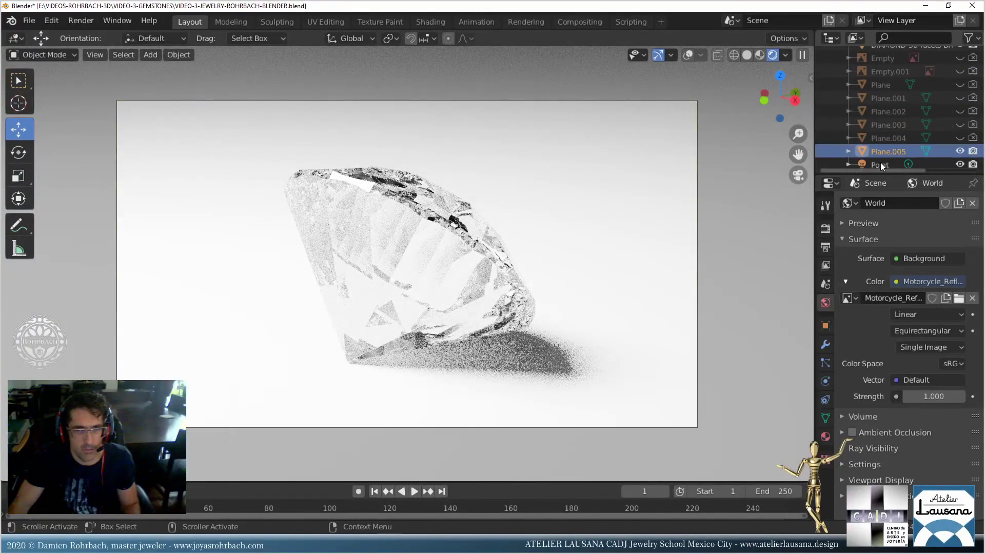
left_click(827, 385)
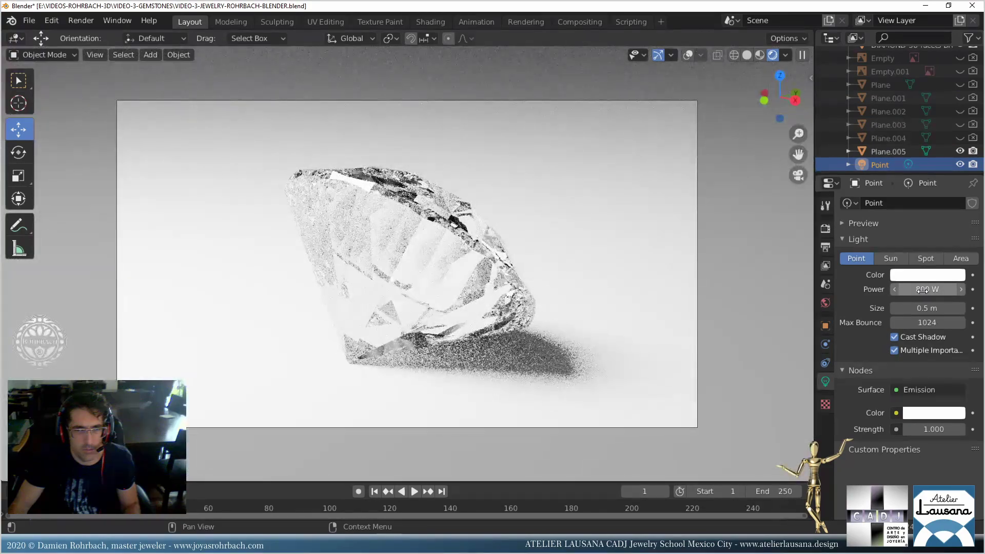
scroll(611, 352, "down", 3)
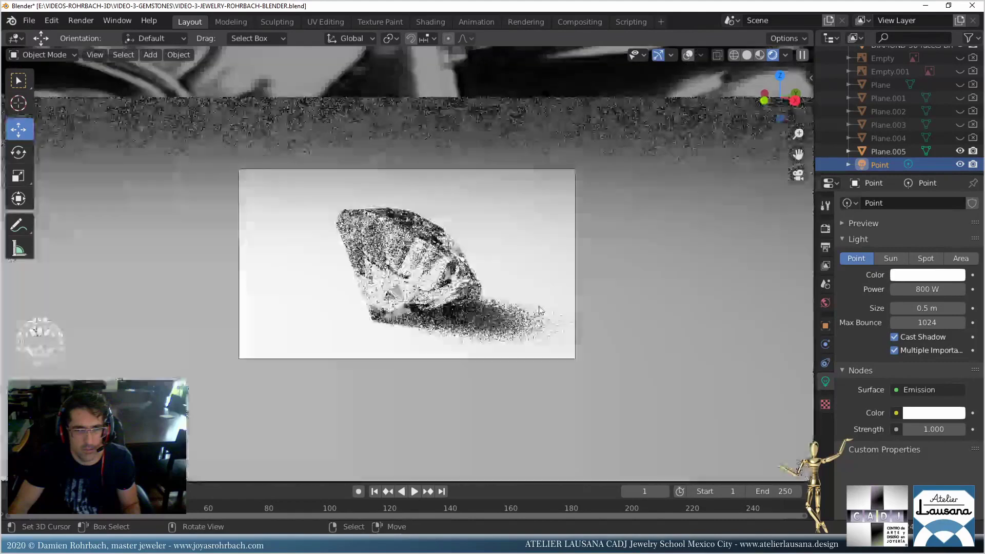
key("ctrl+s")
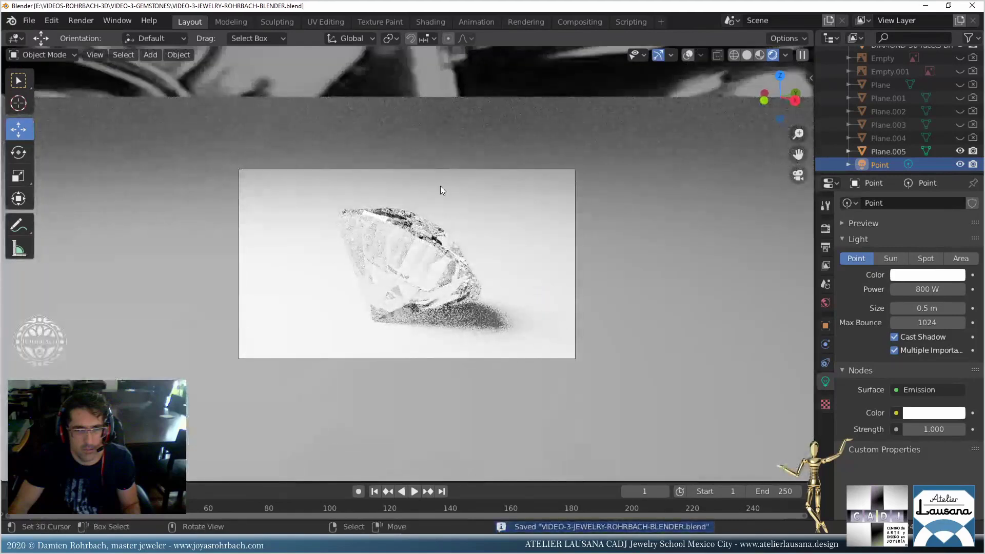
Move the camera slightly downward and sideways to reframe the diamond, and save the file.
scroll(903, 85, "up", 5)
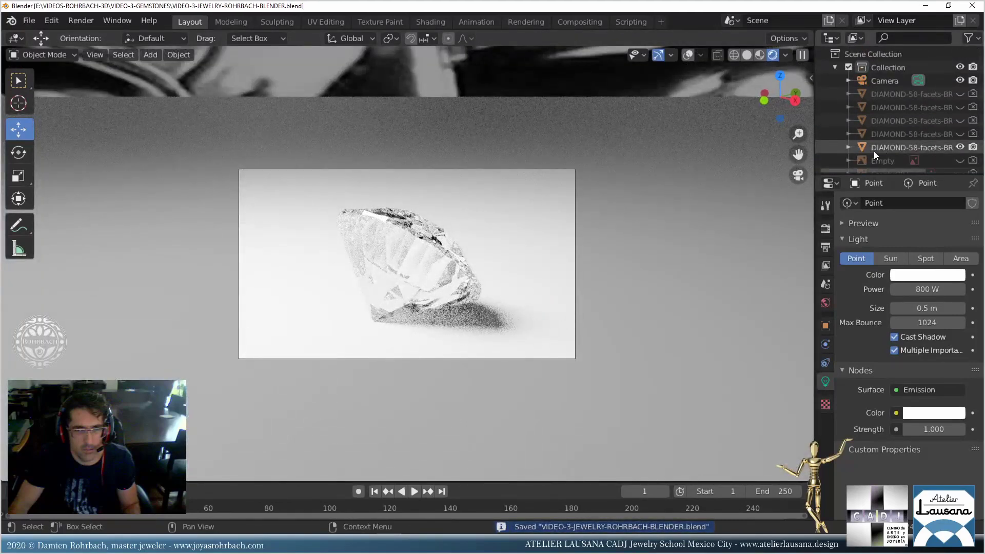
left_click(884, 80)
key("g")
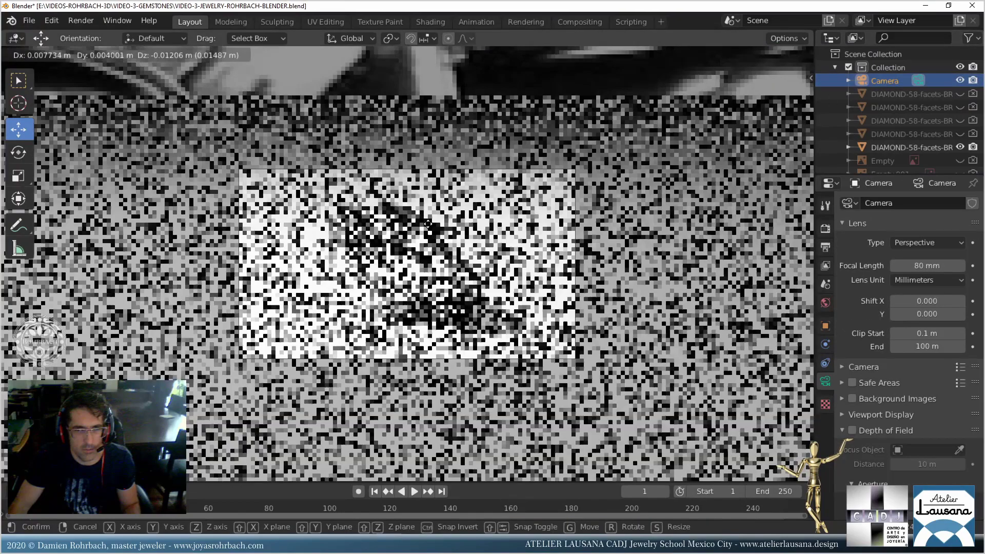
key("Return")
key("ctrl+s")
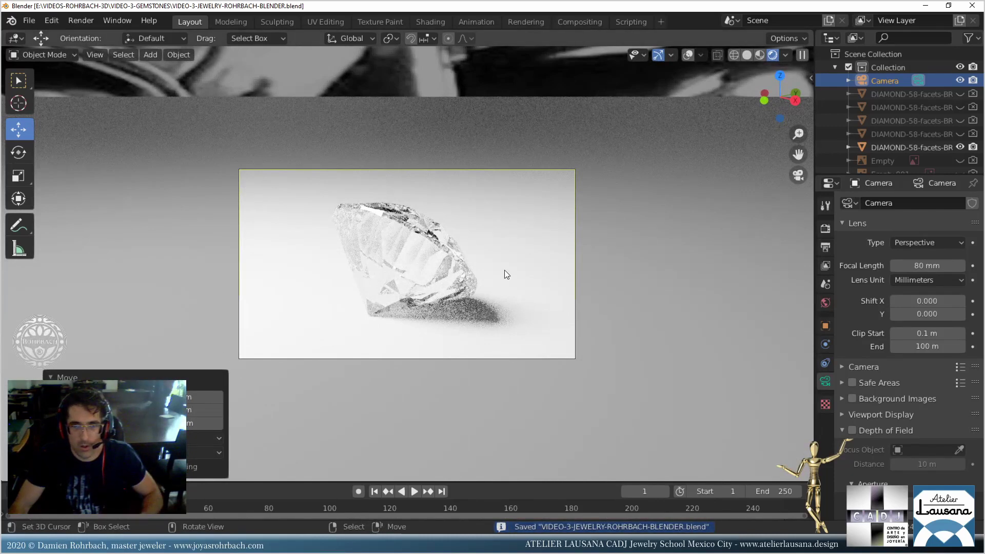
Render the diamond image from the camera and close the finished render window.
key("F12")
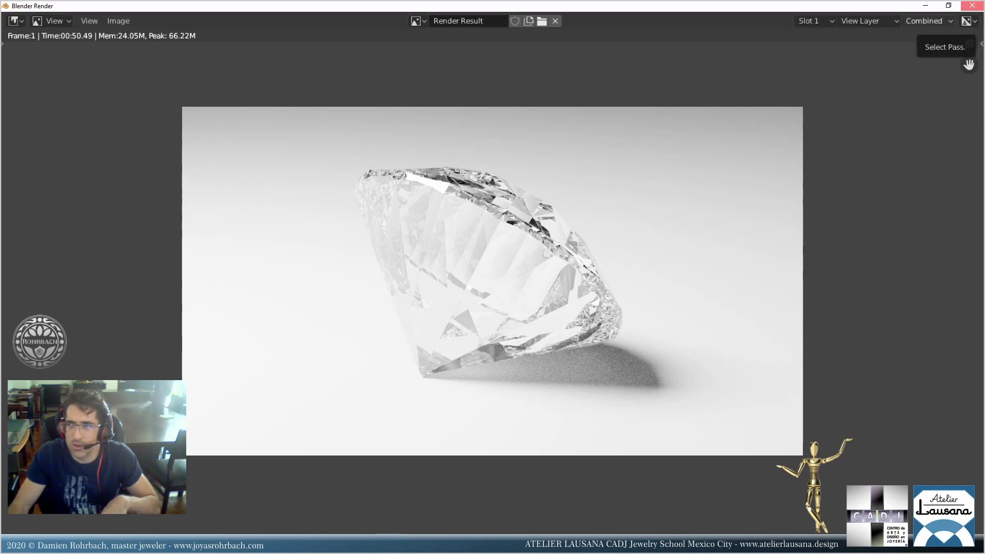
left_click(972, 5)
Switch to the Compositing workspace, enable the view layer's Denoising Data pass and turn on compositor nodes.
left_click(563, 23)
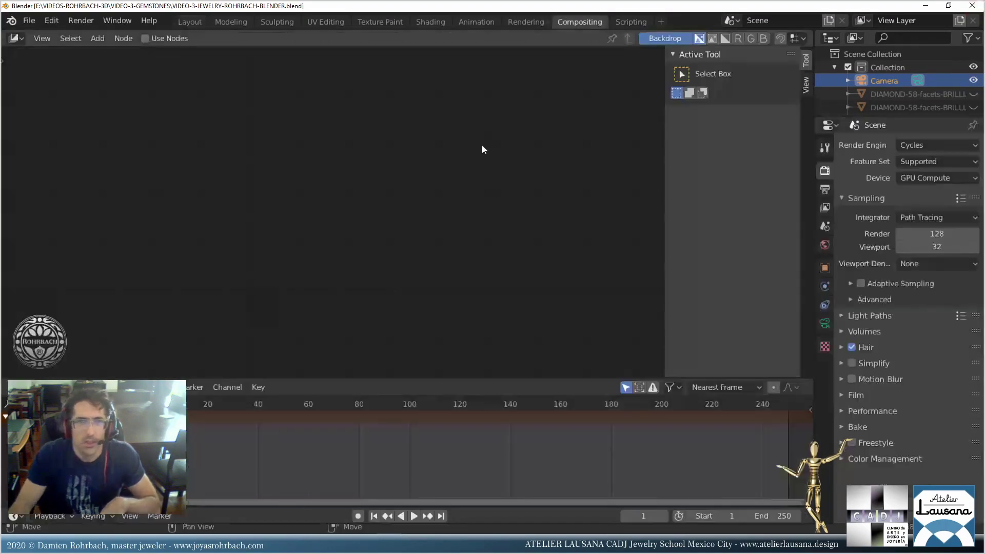
left_click(825, 267)
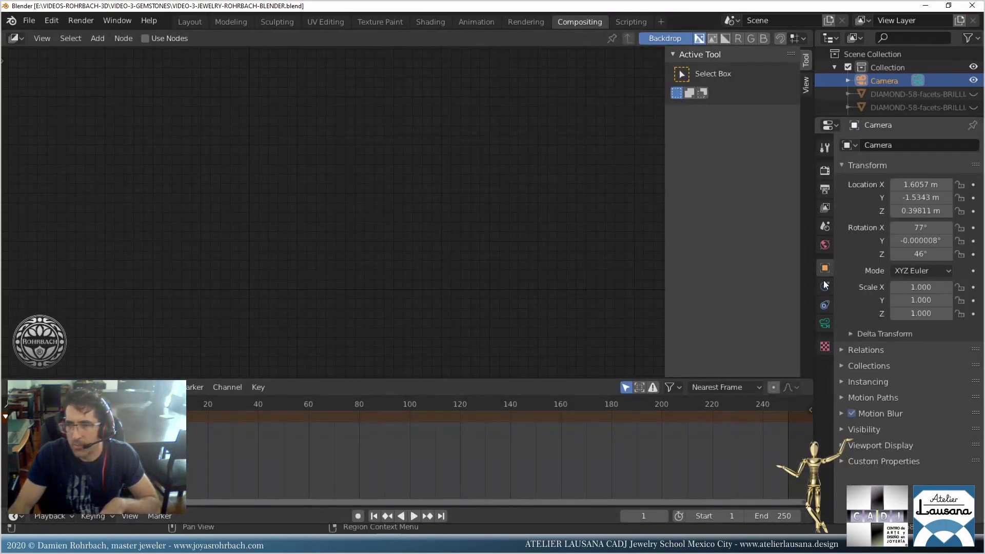
left_click(825, 226)
left_click(823, 209)
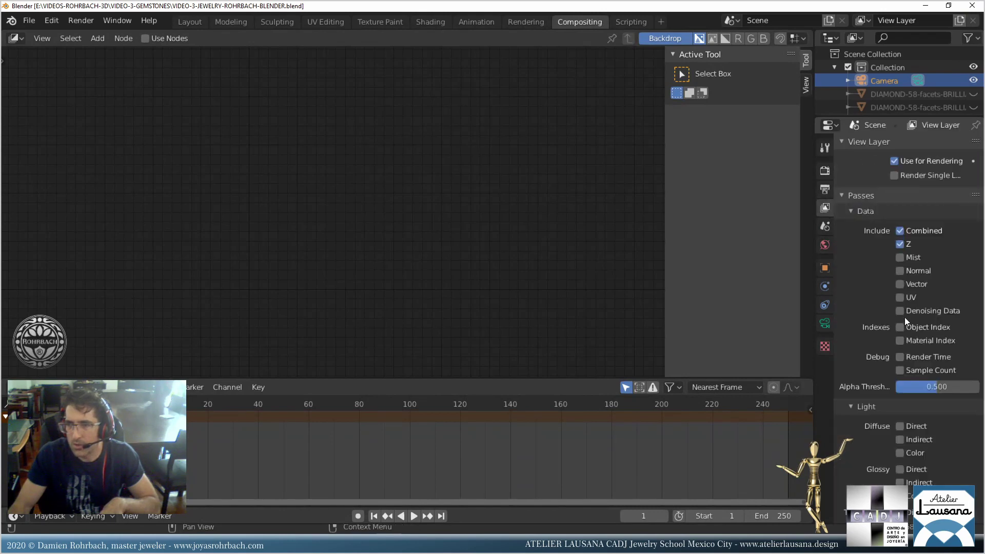
left_click(906, 311)
left_click(145, 38)
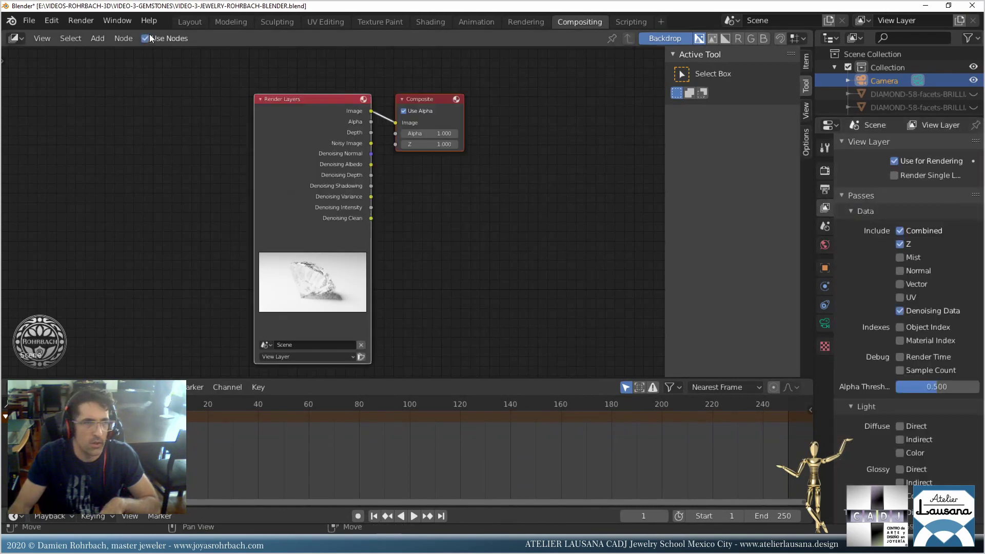
Spread the Render Layers and Composite nodes apart and insert a Denoise node on the image link between them.
left_click_drag(283, 95, 203, 90)
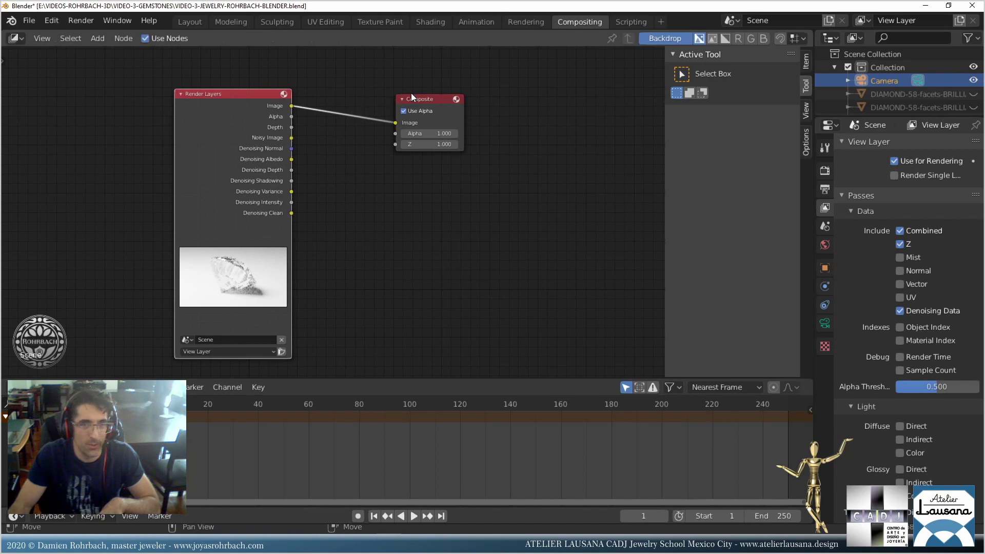
left_click_drag(414, 94, 468, 100)
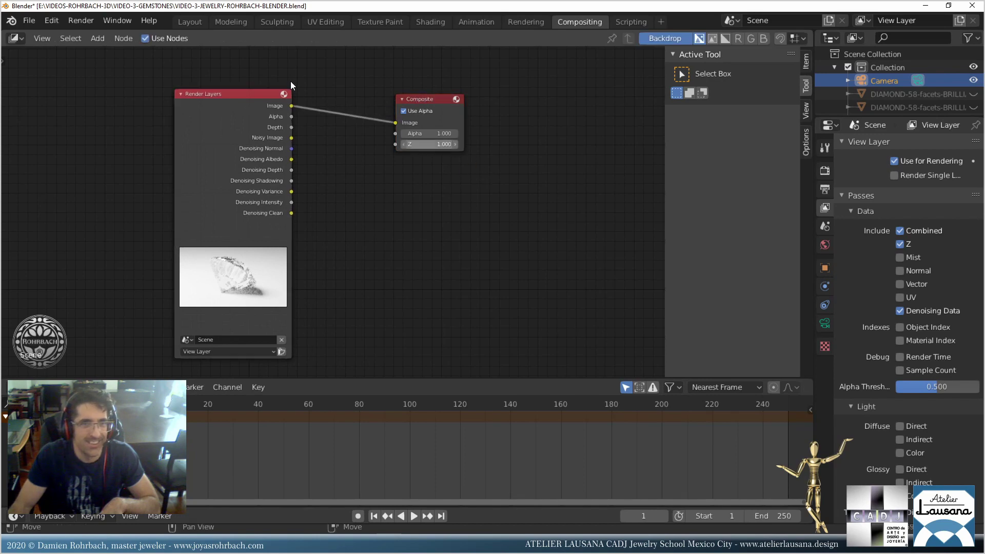
left_click(107, 39)
mouse_move(130, 127)
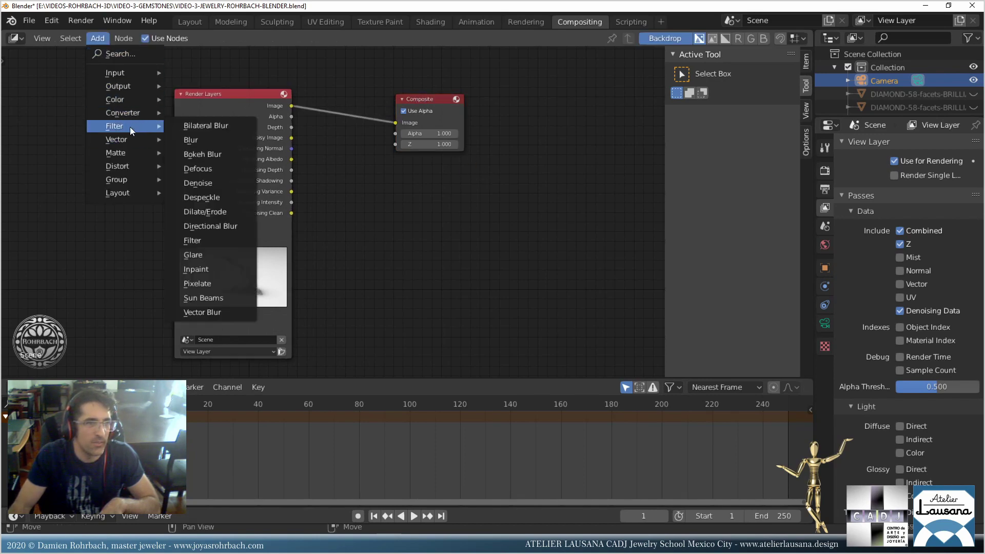
left_click(211, 183)
left_click(336, 110)
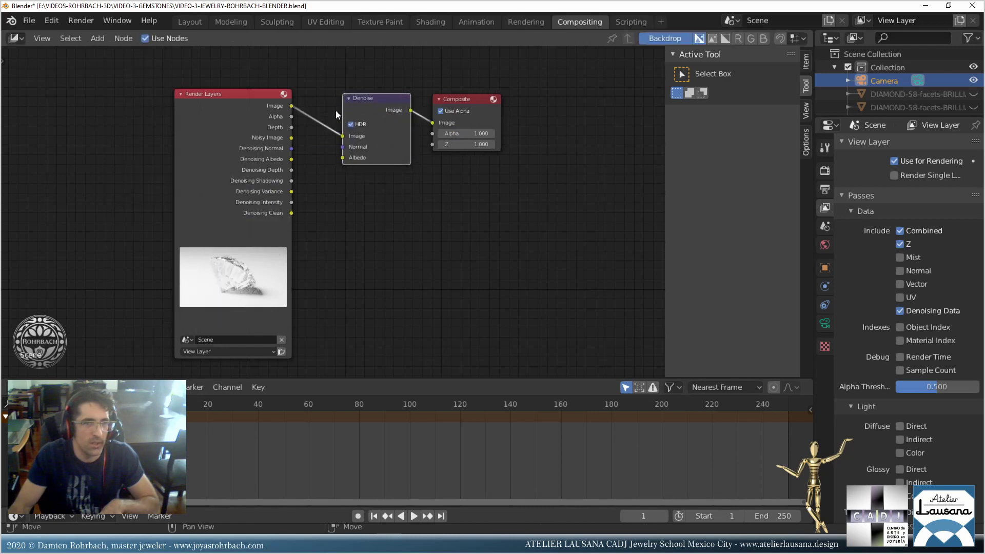
Connect Denoising Normal and Denoising Albedo to the Denoise node's Normal and Albedo inputs, and render the image again.
left_click_drag(291, 148, 342, 157)
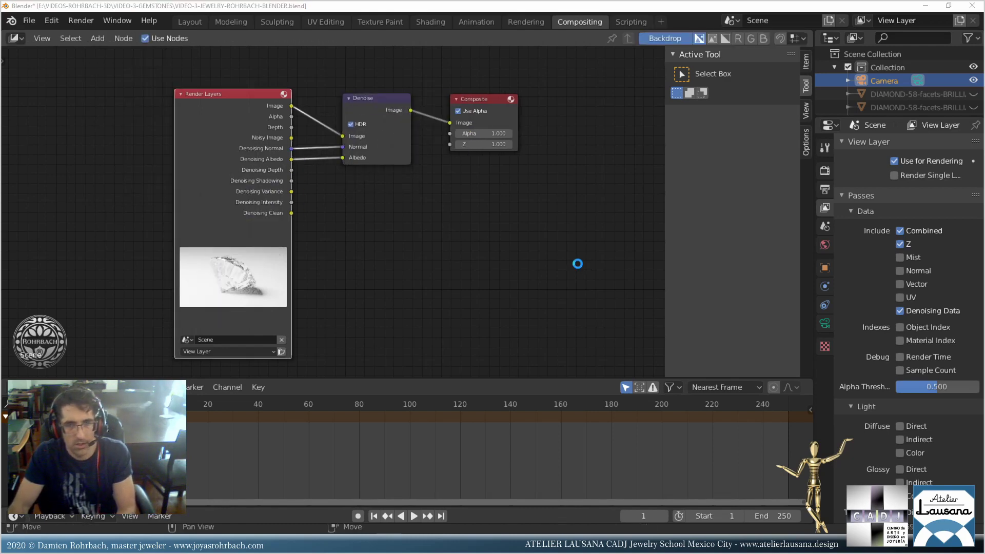
key("F12")
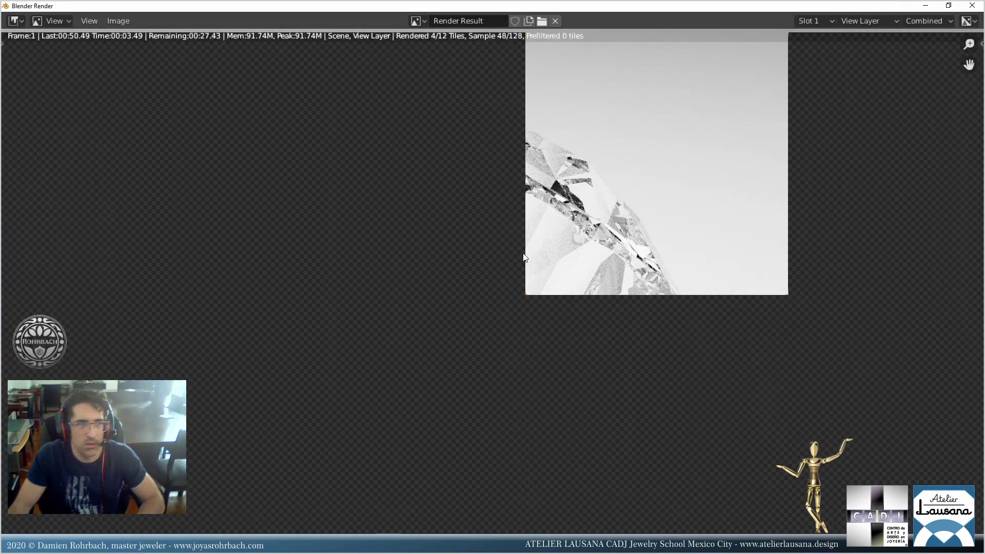
scroll(523, 257, "down", 2)
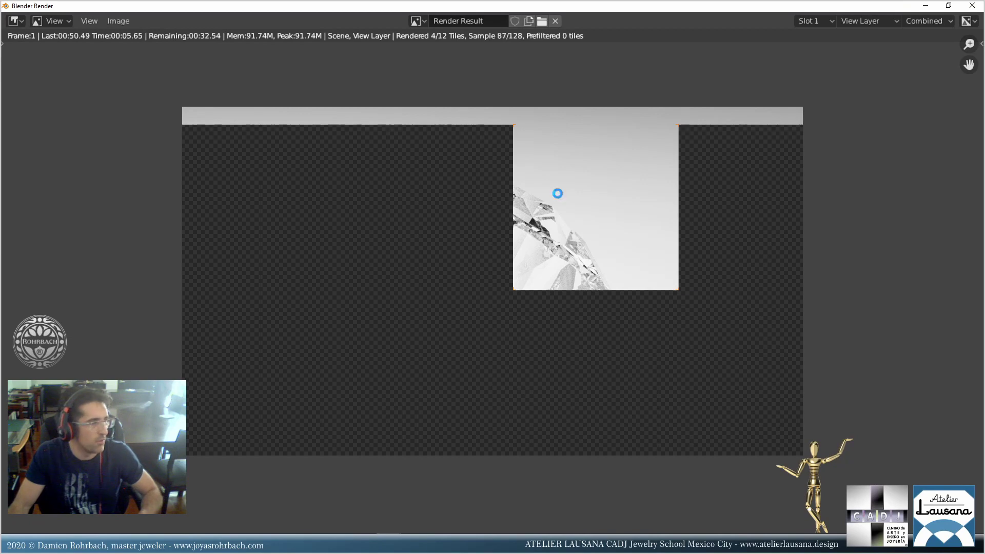